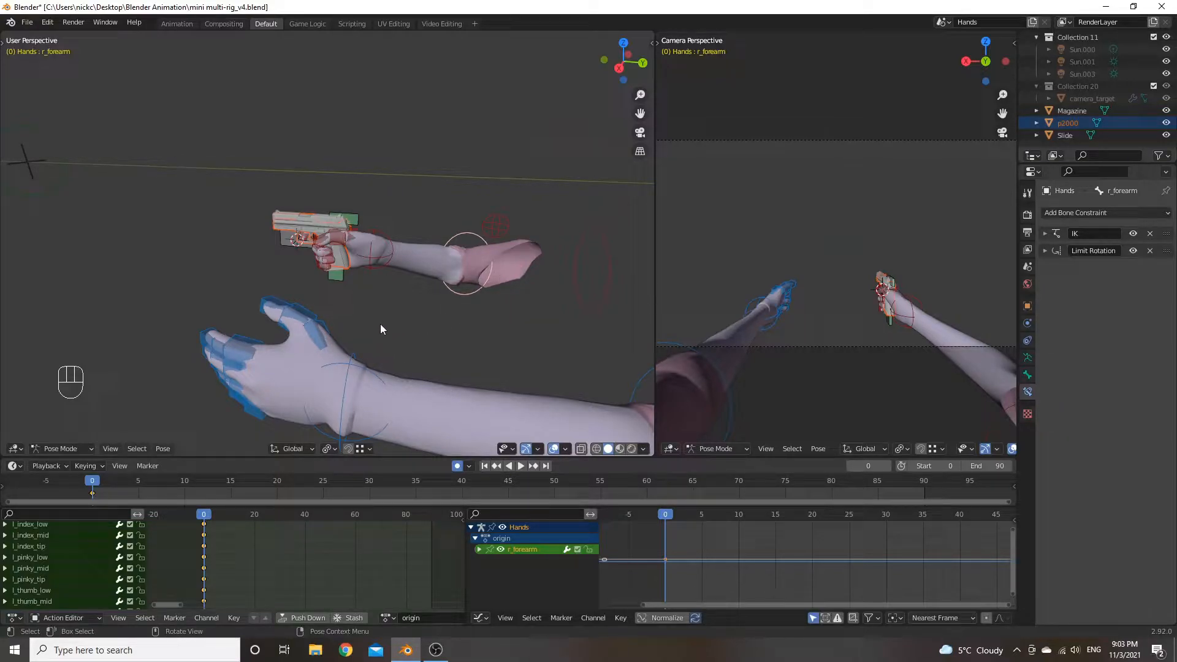
Widen the Action Editor area at the Graph Editor's expense and bring the origin action's frame 0 keyframes into view.
middle_click_drag(415, 292, 498, 306)
scroll(381, 302, "up", 2)
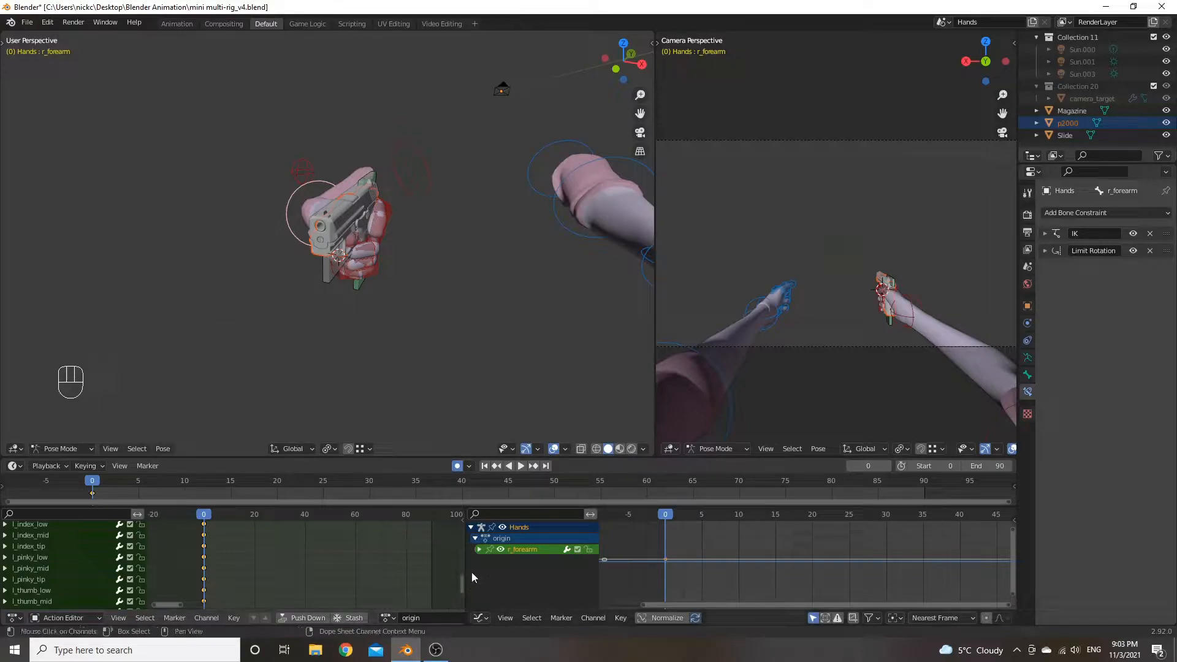
left_click_drag(465, 569, 640, 575)
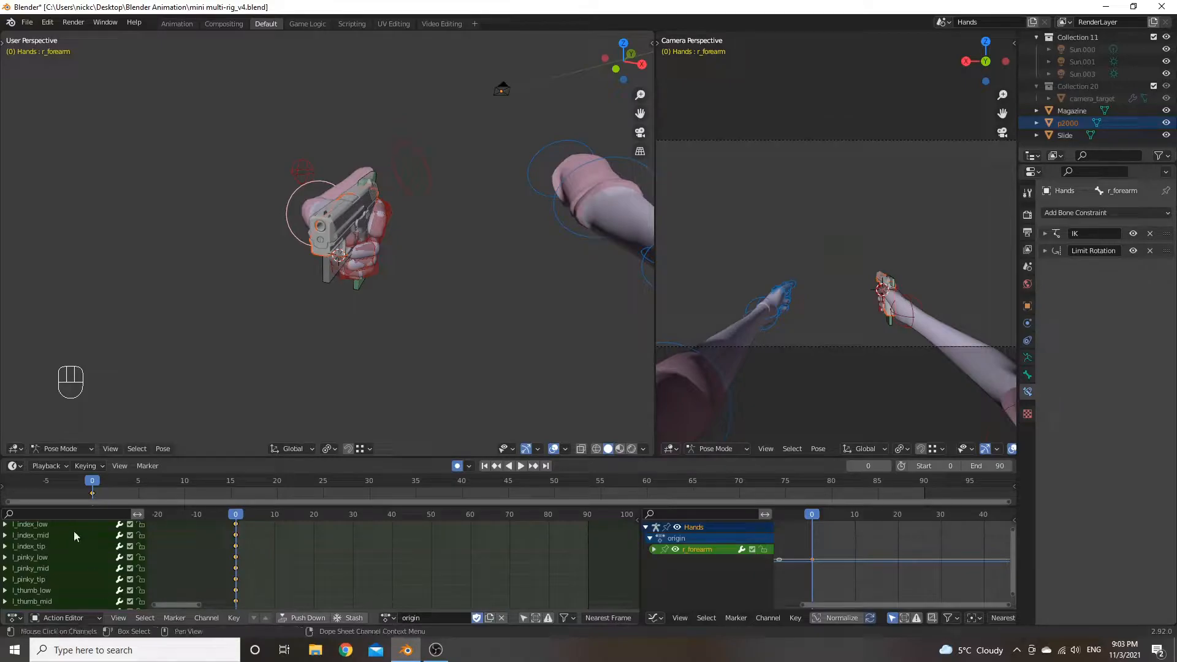
middle_click_drag(350, 580, 372, 618)
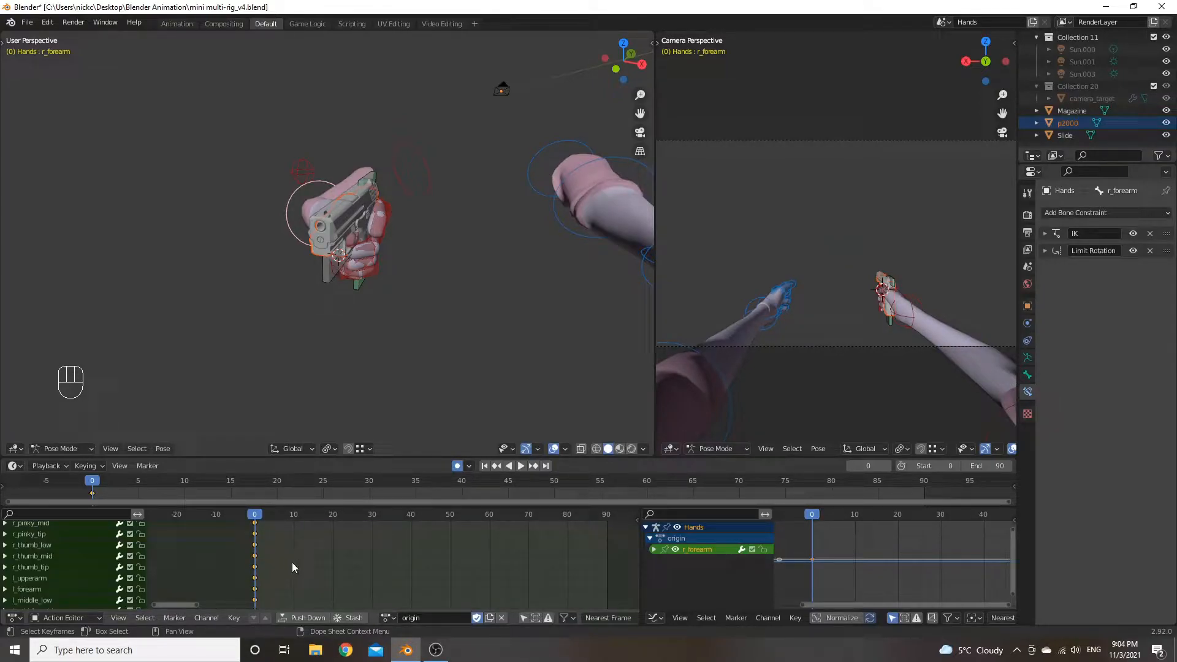
middle_click_drag(380, 304, 369, 272)
mouse_move(317, 569)
middle_mouse_down()
mouse_move(320, 536)
mouse_move(308, 531)
mouse_move(308, 550)
middle_mouse_up()
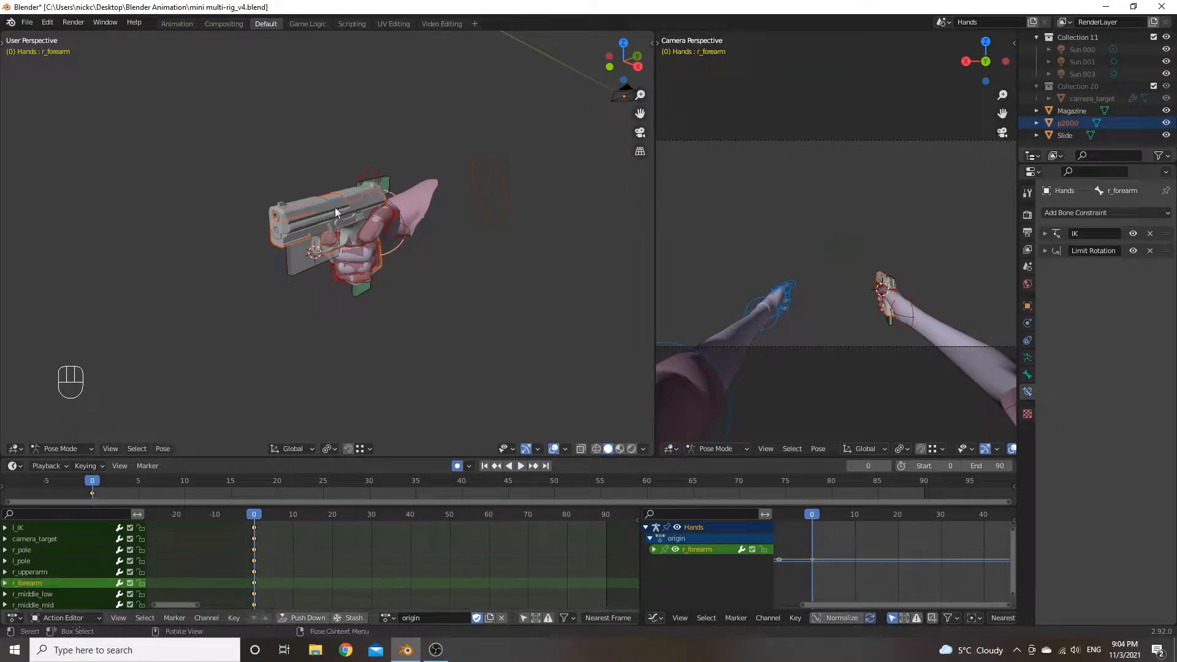
Try to move the r_pole keyframe, and the r_pole and camera_target keyframes together, away from frame 0.
left_click(294, 562)
left_click(255, 555)
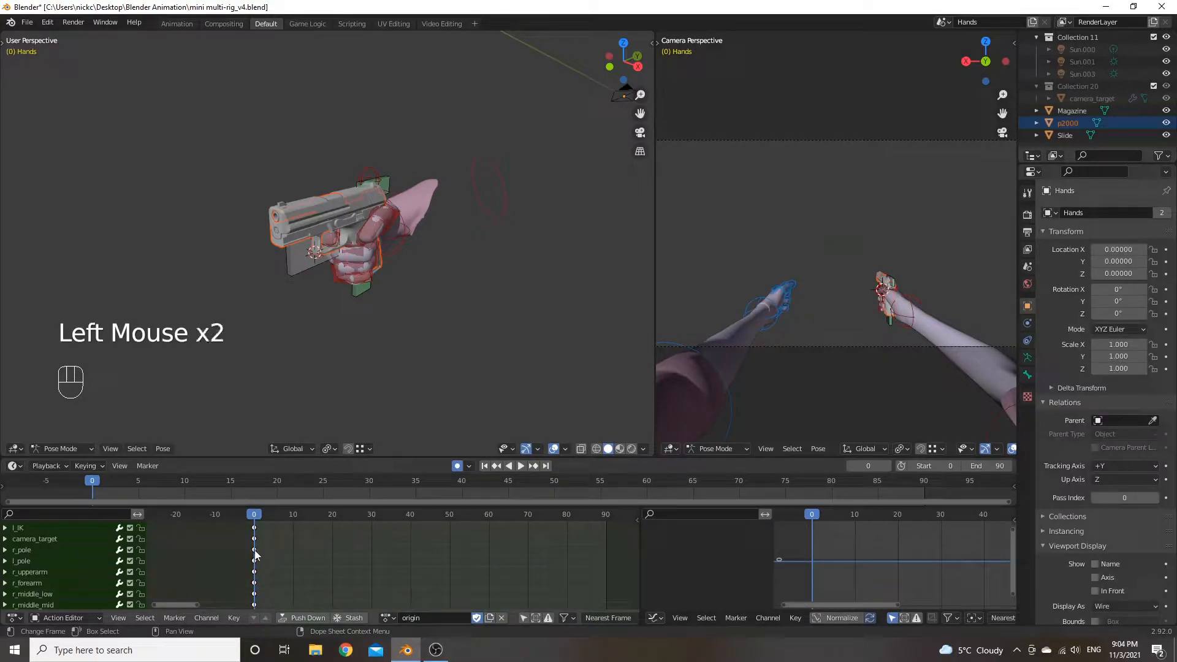
key("g")
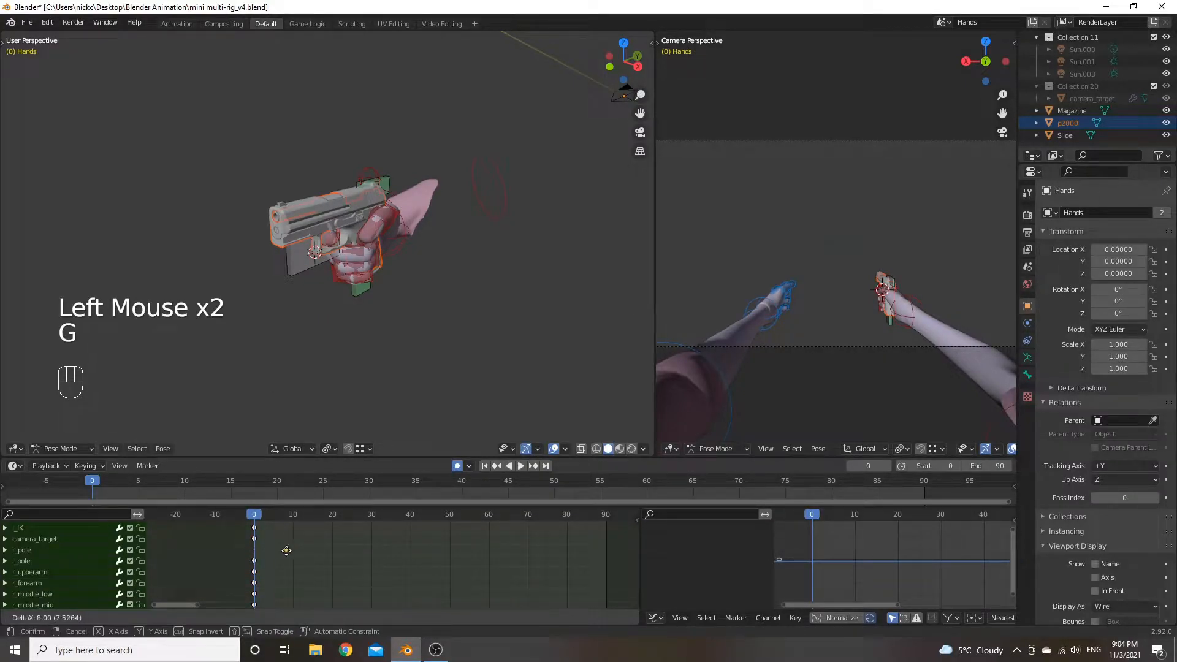
right_click(260, 545)
left_click(255, 538, "shift")
left_click(255, 539, "shift")
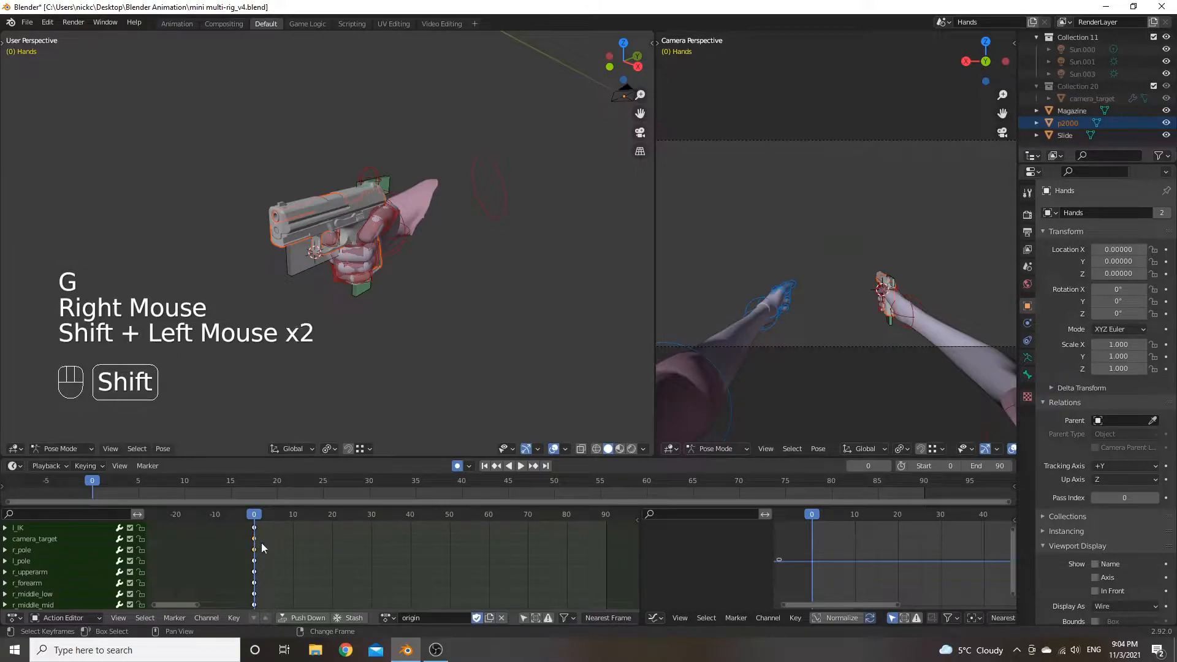
key("g")
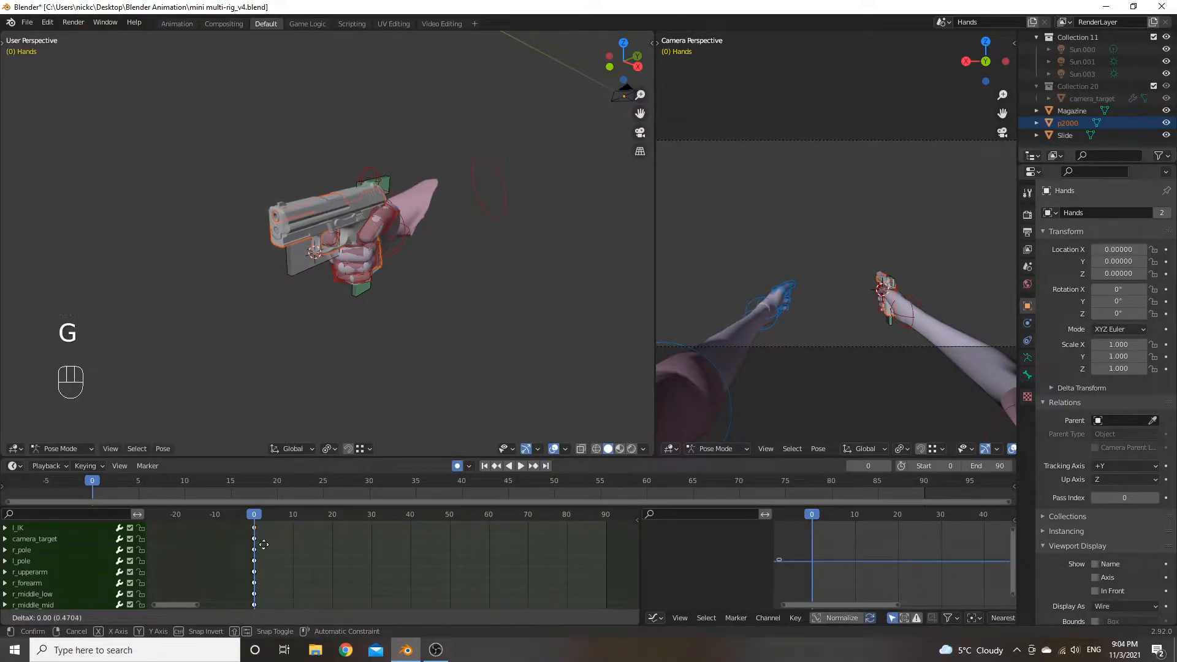
right_click(264, 545)
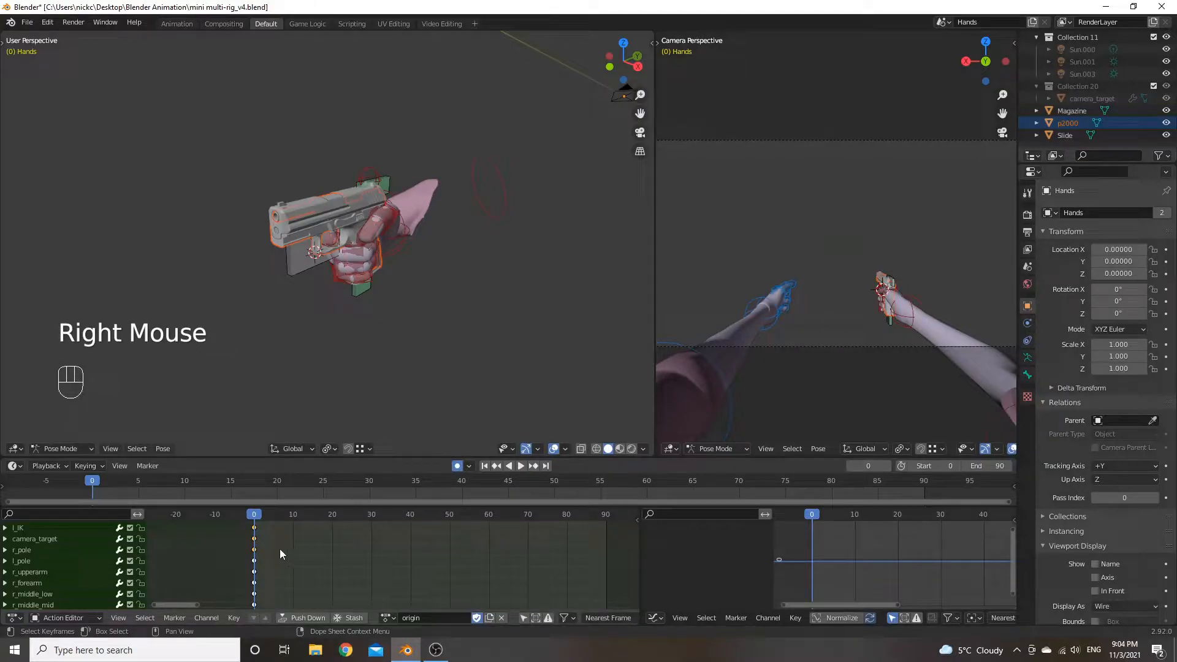
Set the current frame to 8 and select all keyframes after and before the playhead in turn, ending with nothing selected.
left_click(281, 552)
left_click(273, 557, "ctrl")
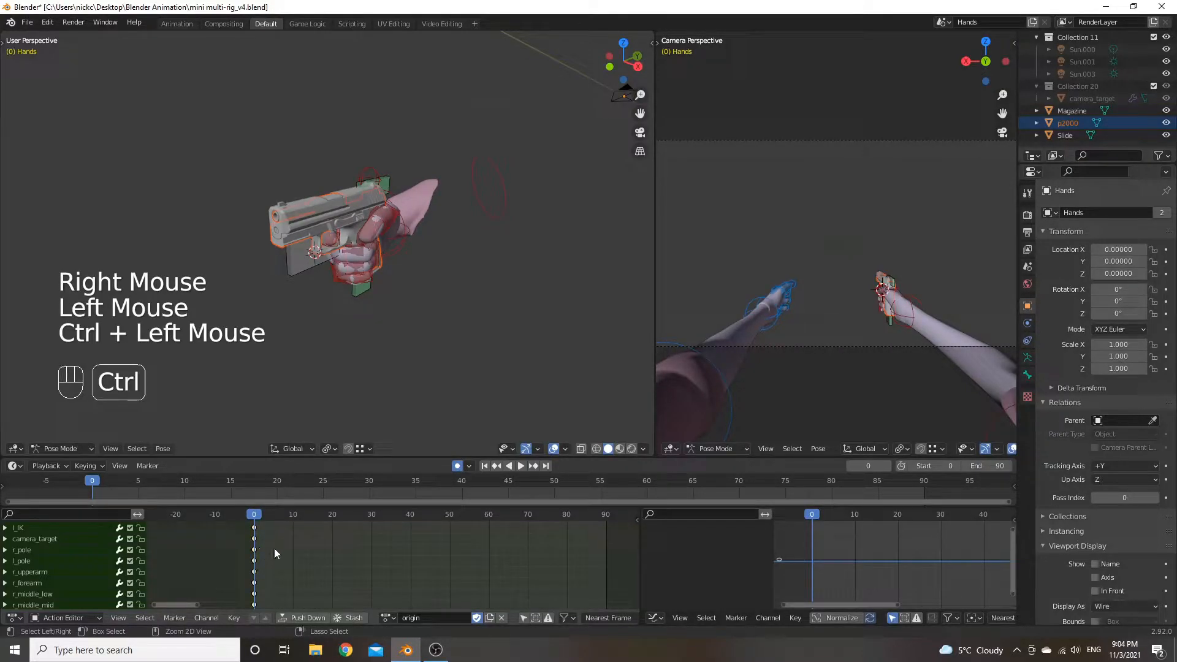
left_click(286, 549)
left_click(286, 517)
left_click(300, 547, "ctrl")
left_click(261, 547, "ctrl")
left_click(308, 546)
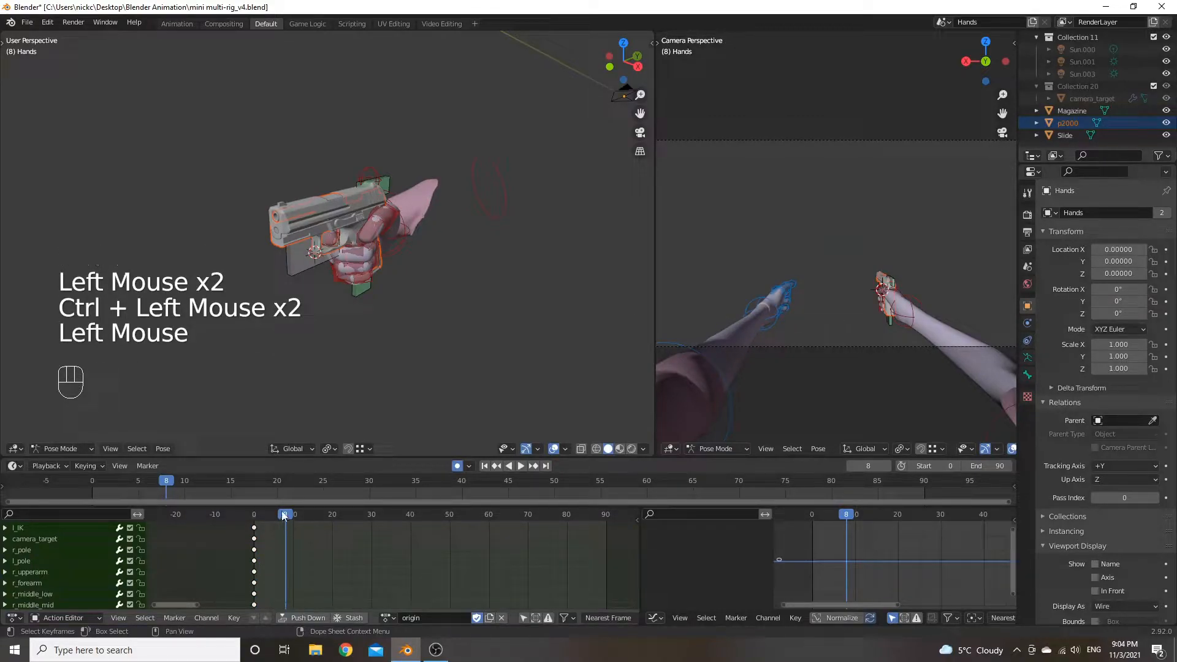
left_click_drag(286, 519, 284, 521)
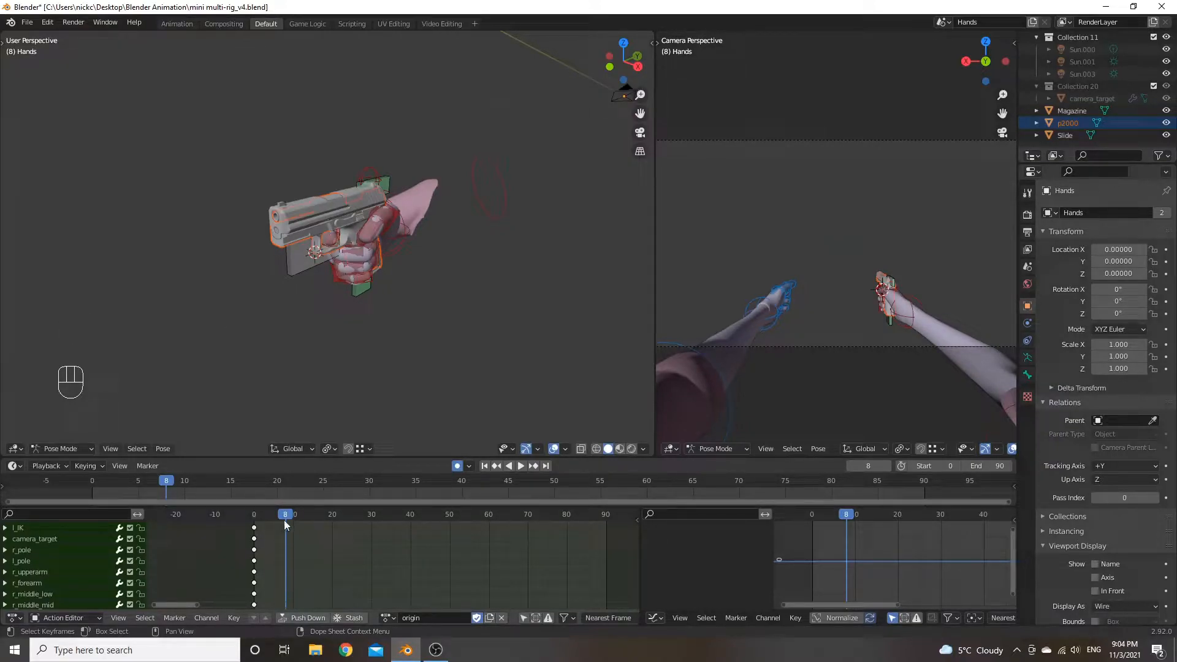
left_click(319, 548, "ctrl")
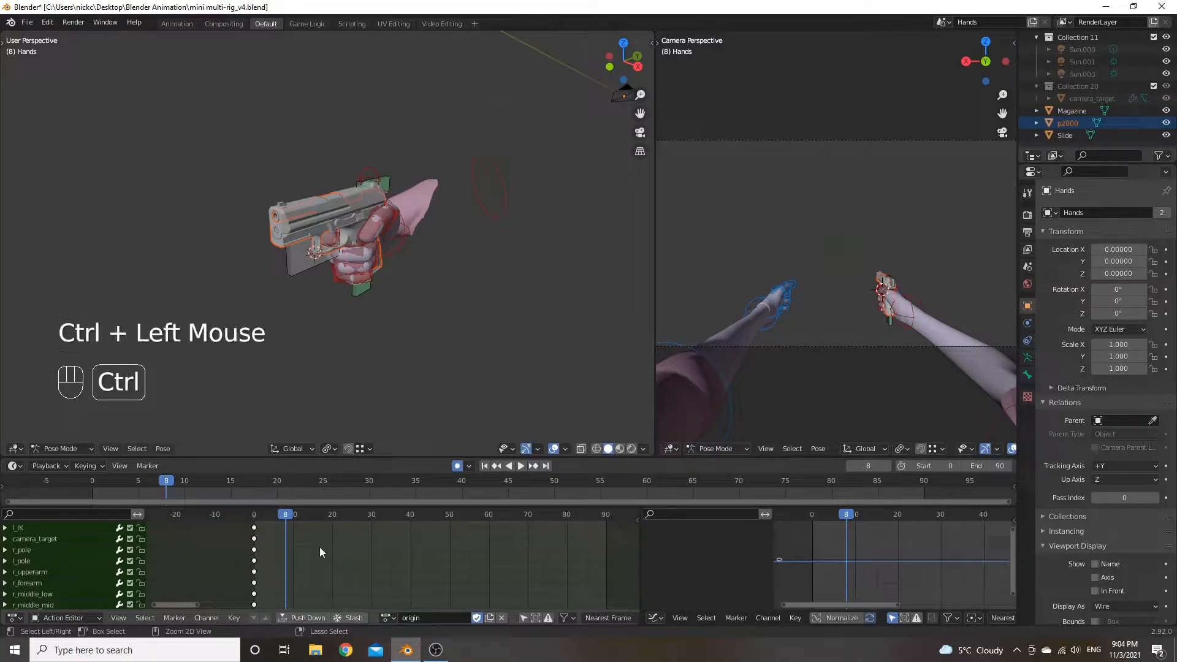
left_click(268, 551, "ctrl")
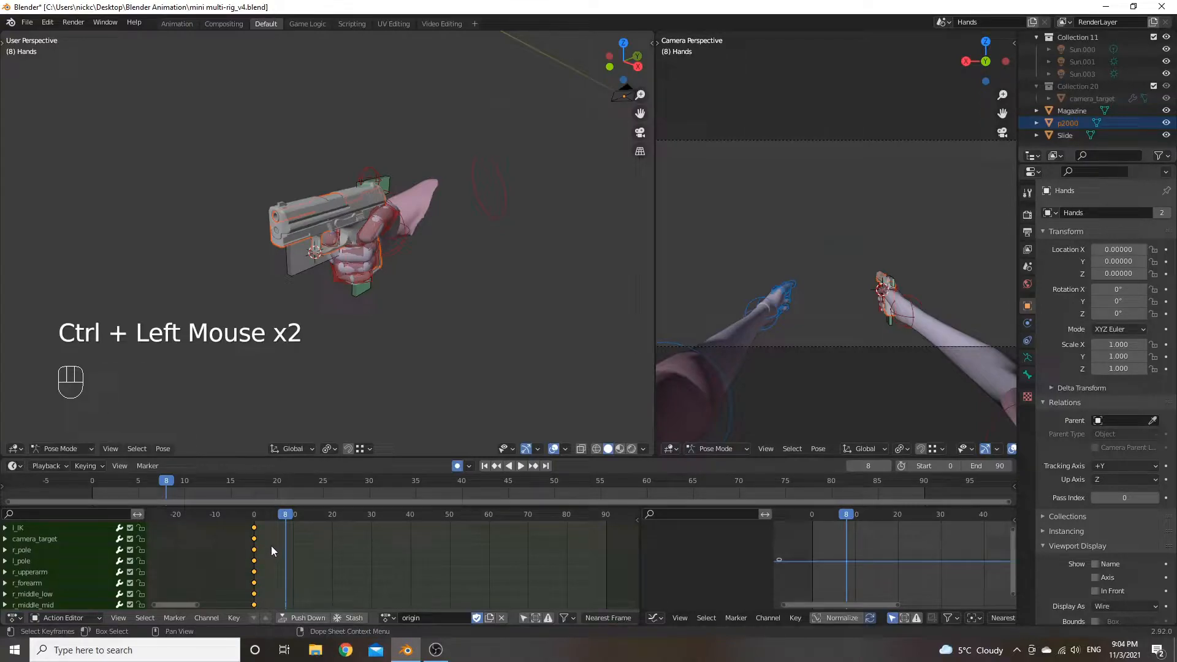
left_click(271, 546)
Duplicate the frame 0 keyframes of the channels from r_IK through r_upperarm to frame 10.
mouse_move(252, 516)
left_mouse_down()
mouse_move(264, 560)
mouse_move(246, 520)
left_mouse_up()
left_click(254, 527, "shift")
left_click(253, 572, "shift")
left_click(262, 576)
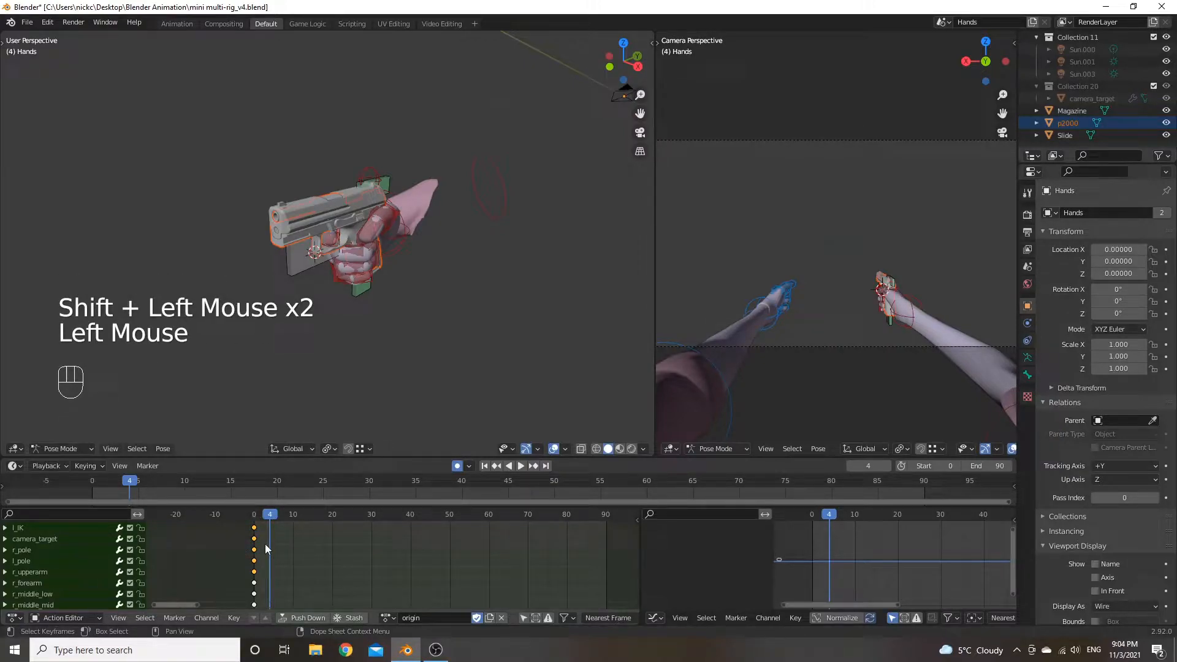
key("ctrl+d")
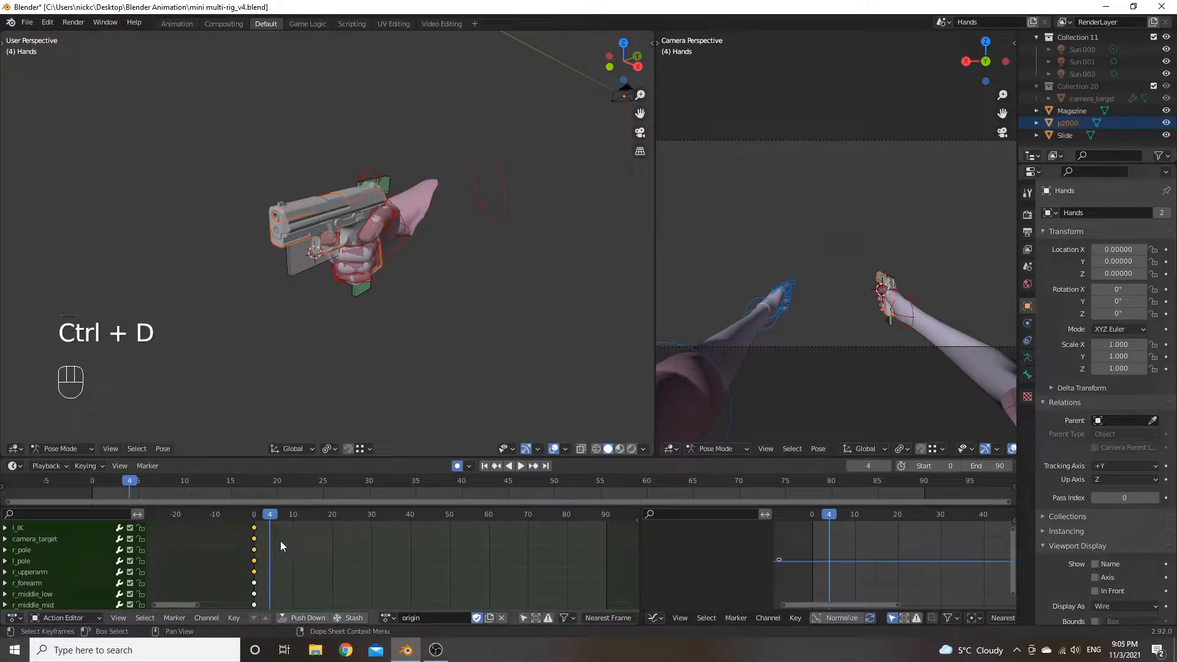
key("shift+d")
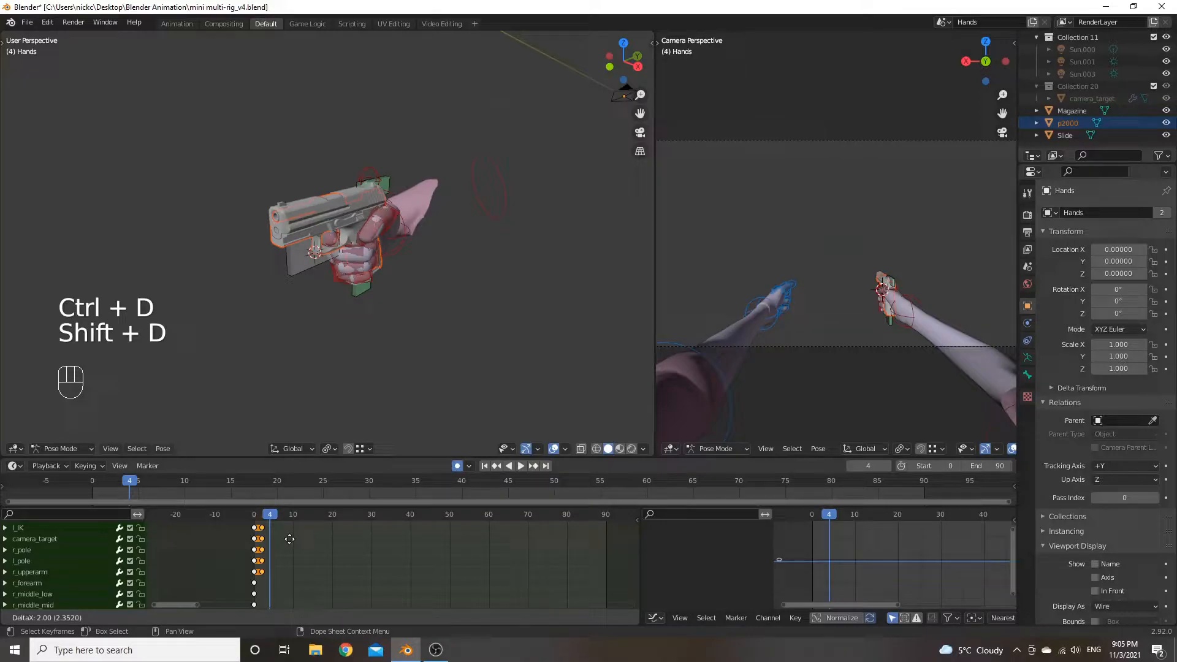
left_click(319, 530)
middle_click_drag(319, 531, 324, 562)
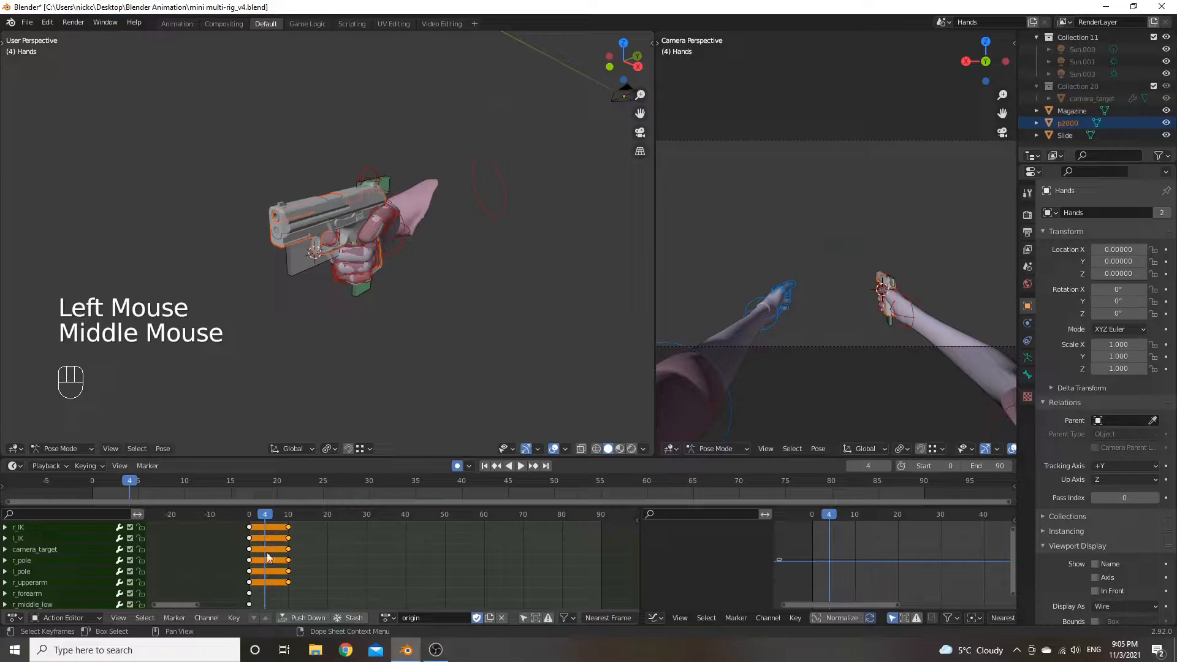
Set the current frame to 5 and select the keyframes after and before it in turn, ending with nothing selected.
left_click(268, 515)
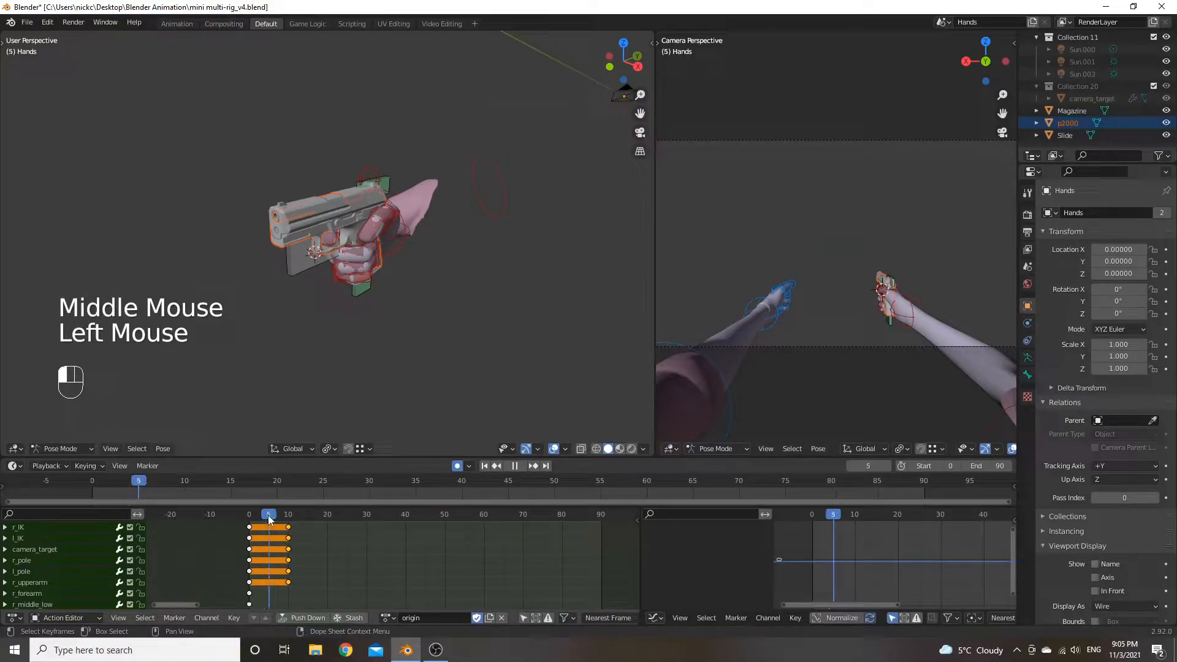
left_click(313, 544)
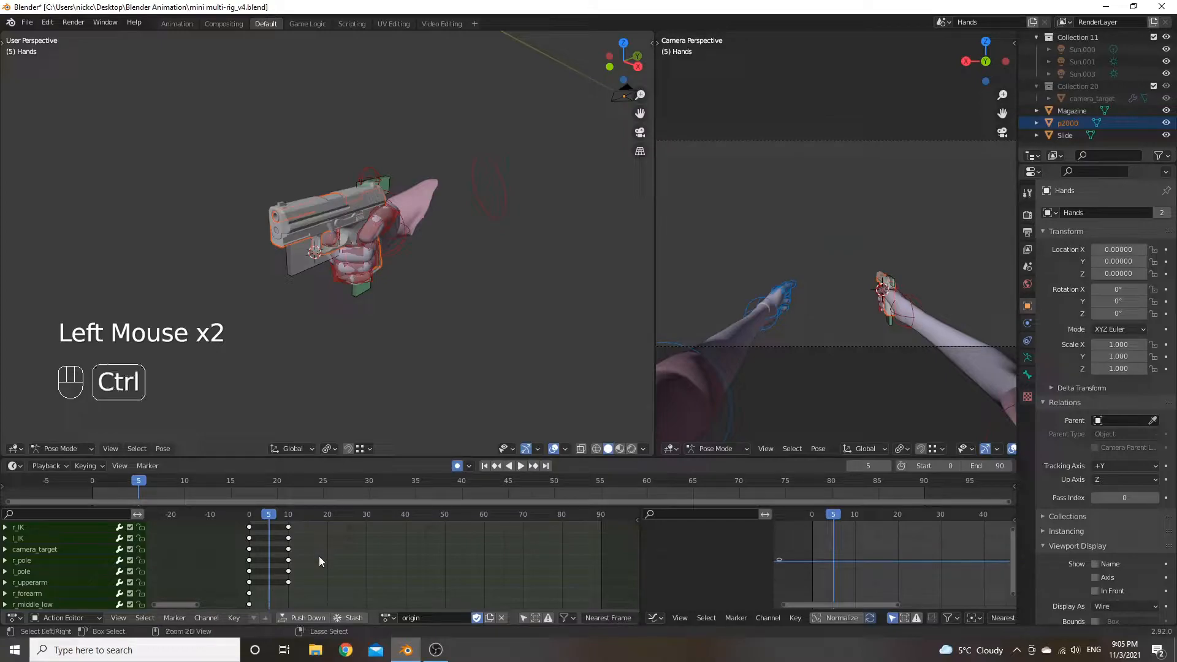
left_click(325, 551, "ctrl")
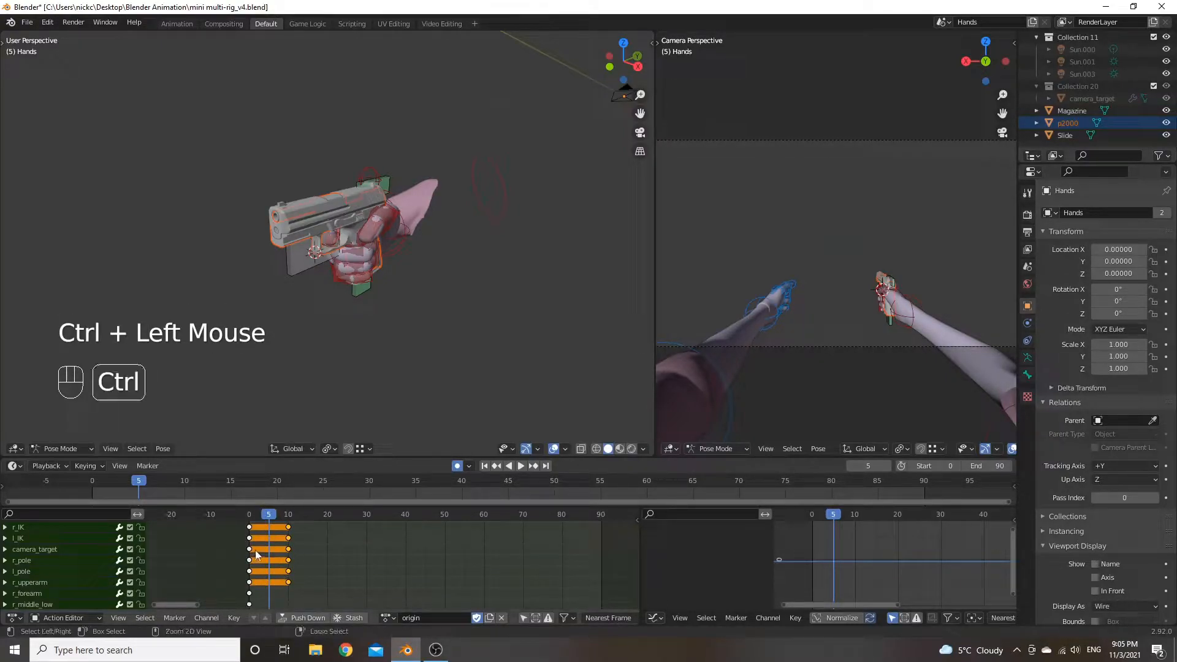
left_click(256, 546, "ctrl")
middle_click_drag(251, 585, 251, 542)
left_click(324, 551)
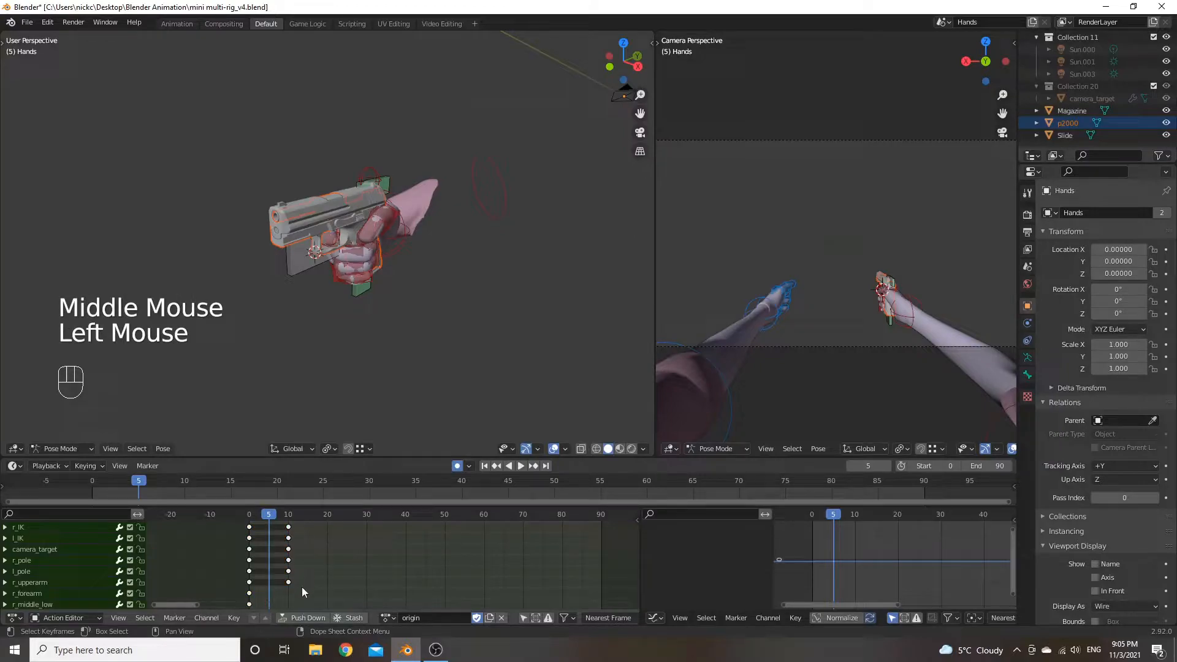
Delete the duplicated keyframes at frame 10 and return the playhead to frame 0.
left_click_drag(281, 598, 296, 520)
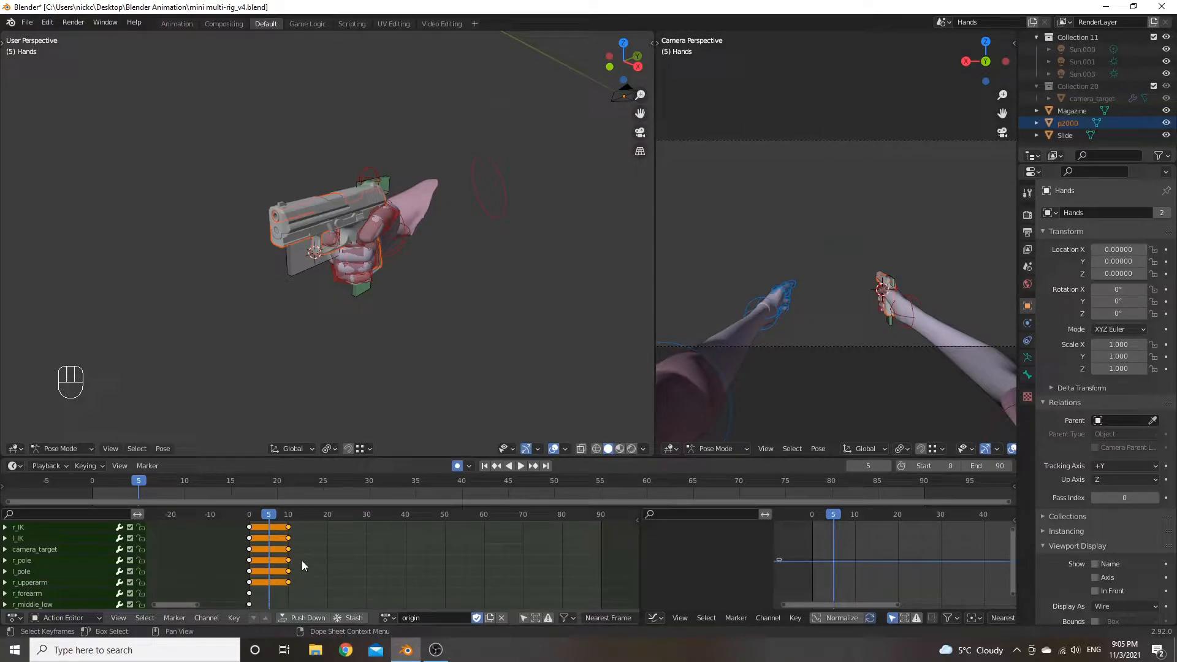
key("x")
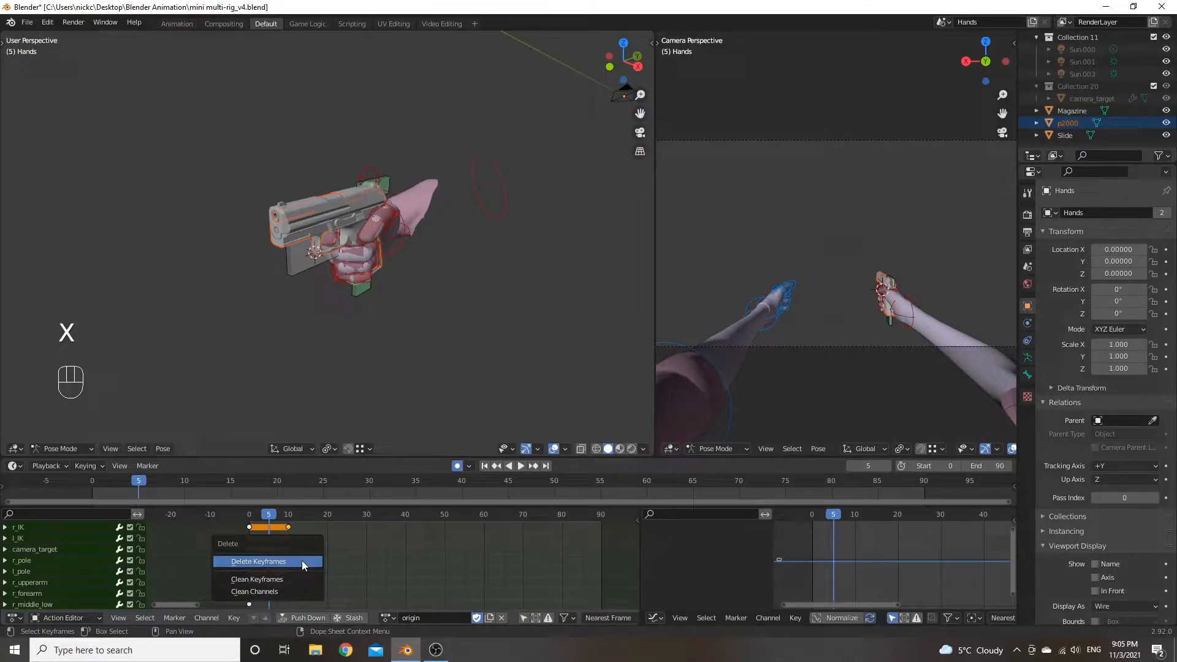
left_click(302, 560)
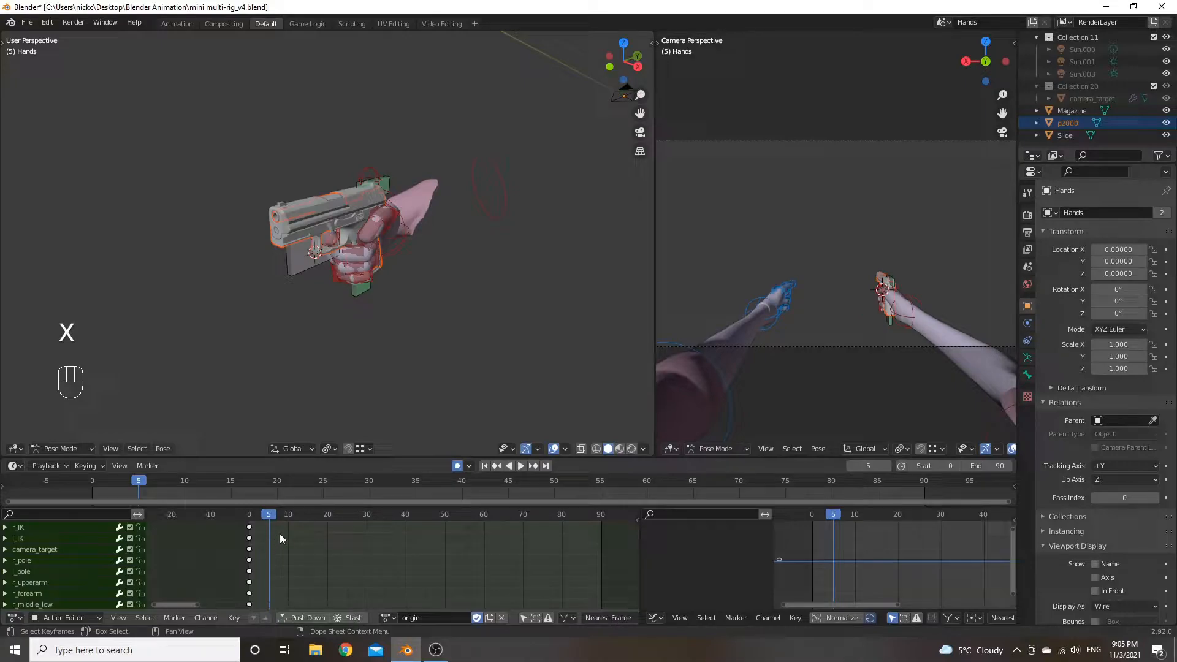
left_click(300, 550)
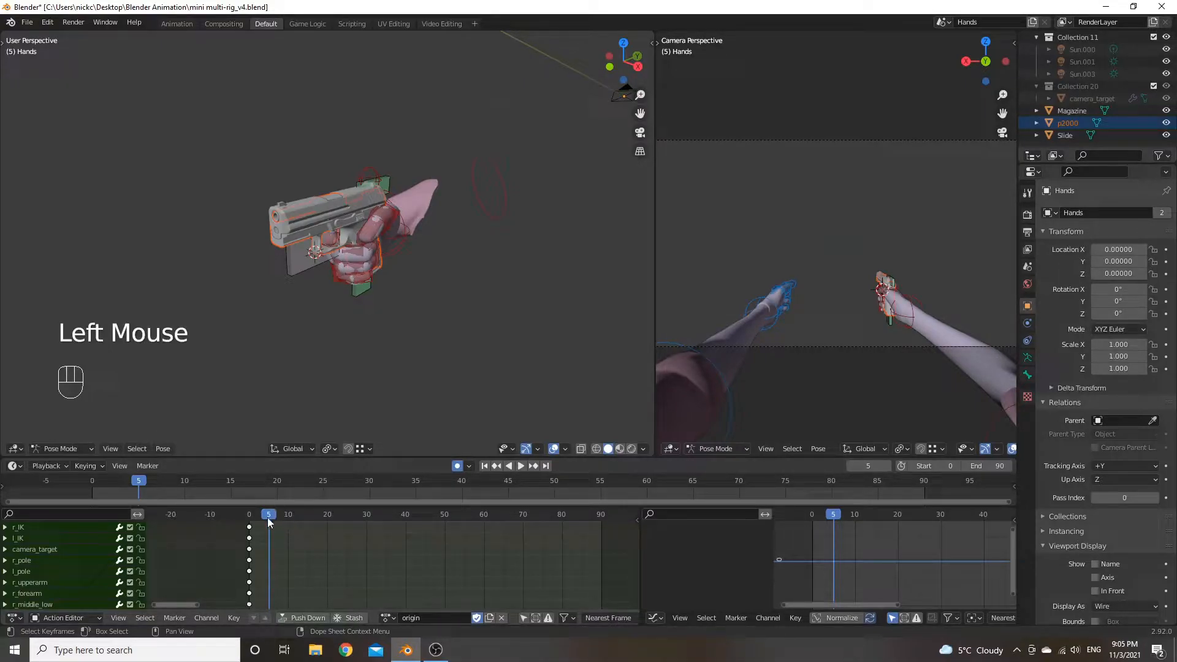
left_click_drag(267, 516, 247, 521)
Examine the right hand's grip on the pistol from several angles and review the full list of keyed bone channels.
middle_click_drag(272, 569, 308, 568)
scroll(294, 579, "up", 1)
middle_click_drag(402, 265, 340, 262)
scroll(358, 289, "up", 2)
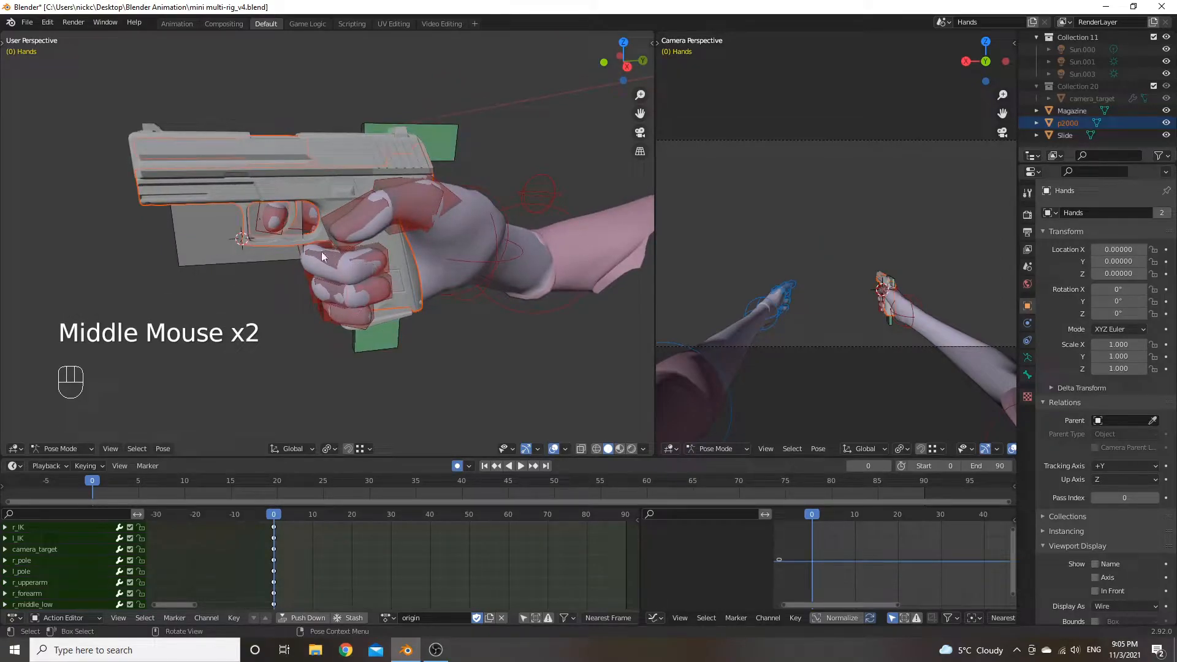
middle_click_drag(481, 275, 448, 277)
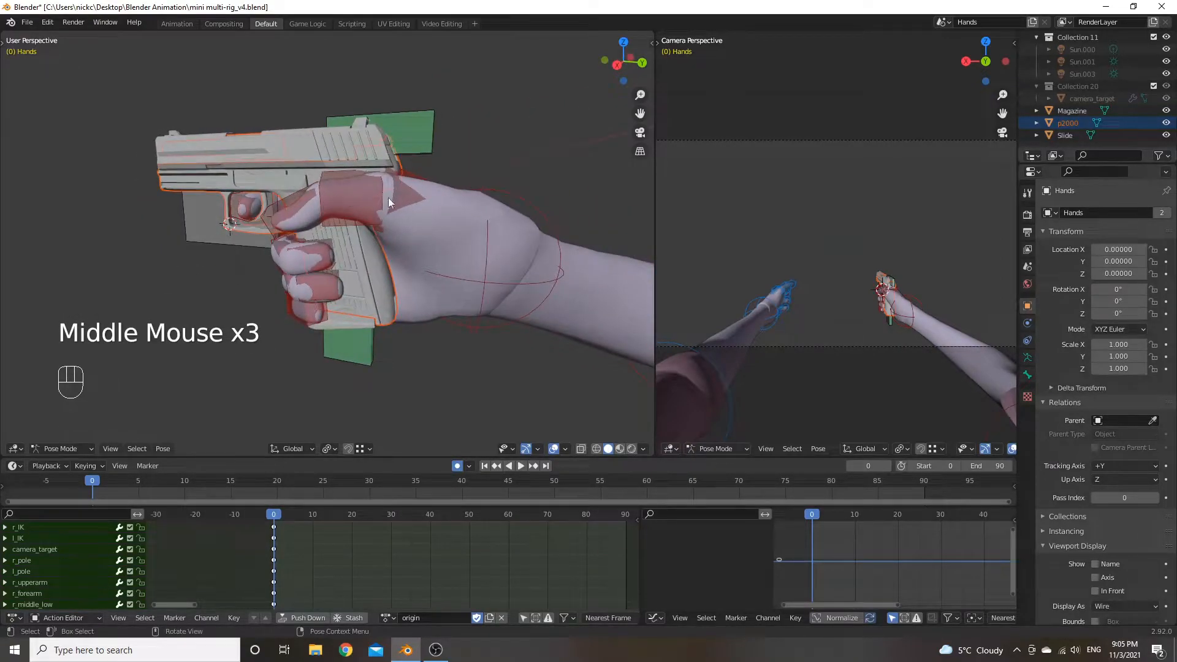
scroll(443, 216, "down", 1)
scroll(443, 215, "down", 1)
middle_click_drag(443, 215, 610, 264)
middle_click_drag(495, 347, 392, 368)
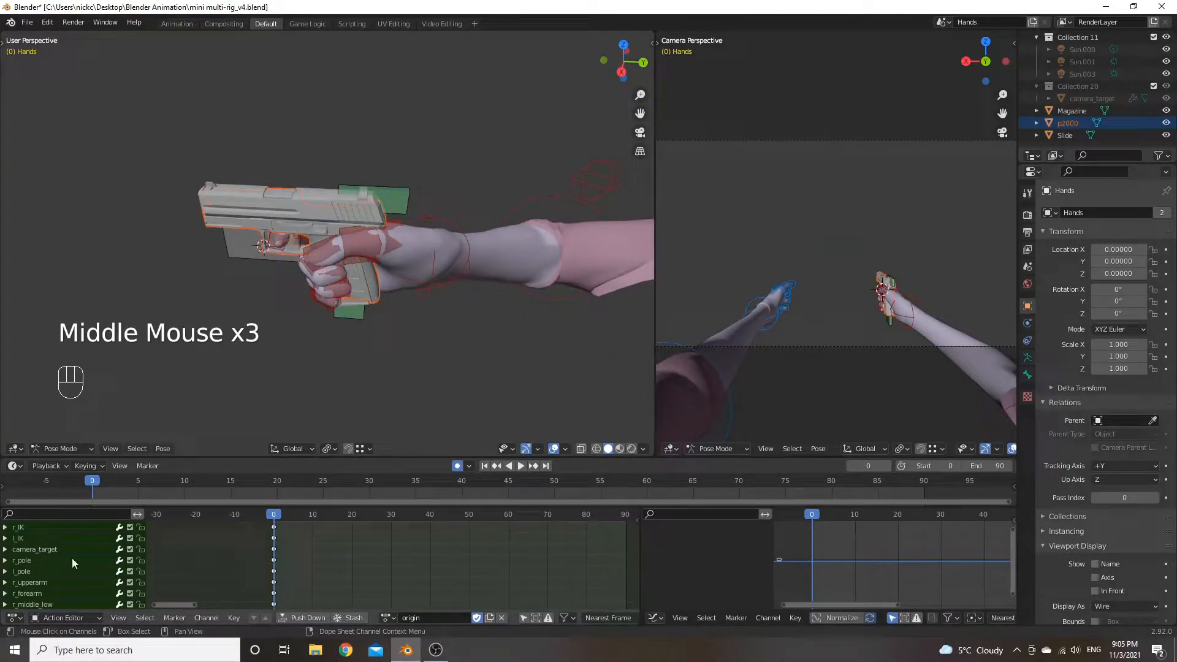
mouse_move(46, 532)
middle_mouse_down()
mouse_move(45, 518)
mouse_move(45, 548)
middle_mouse_up()
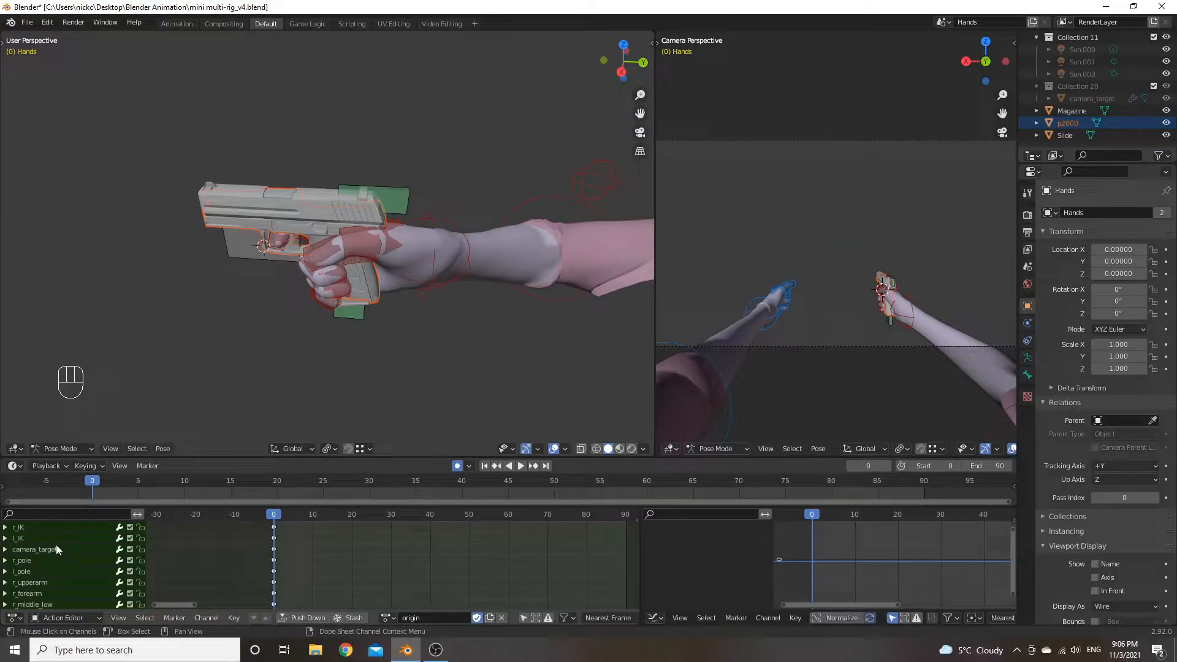
mouse_move(34, 569)
middle_mouse_down()
mouse_move(52, 514)
mouse_move(41, 550)
middle_mouse_up()
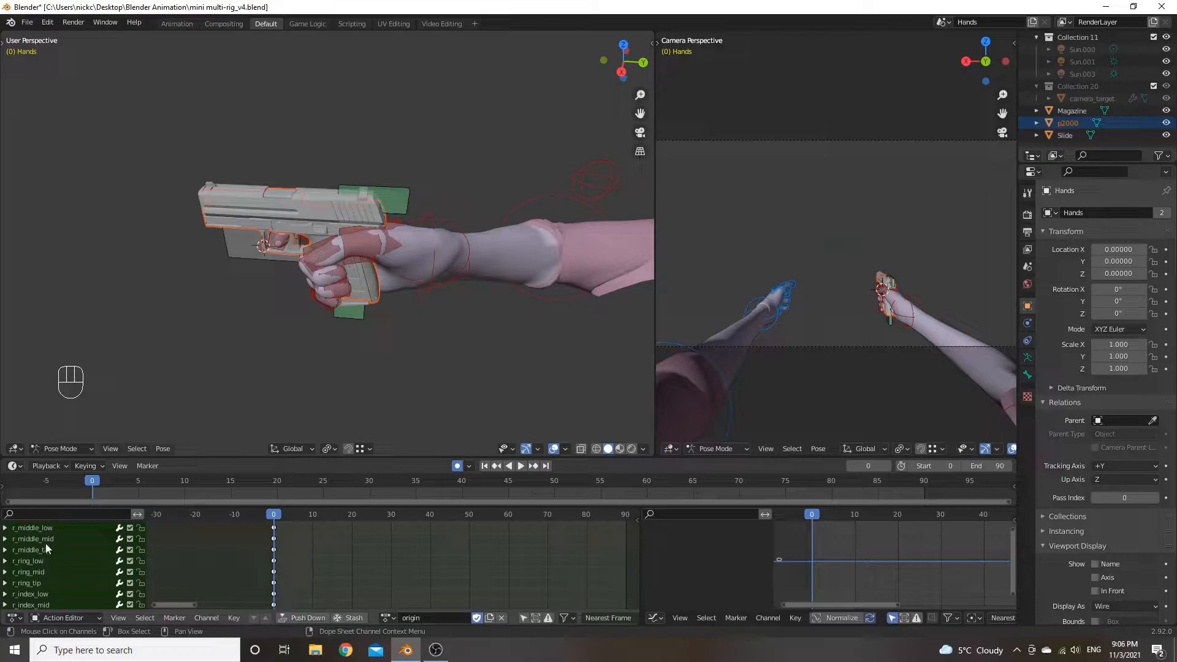
middle_click_drag(57, 572, 107, 520)
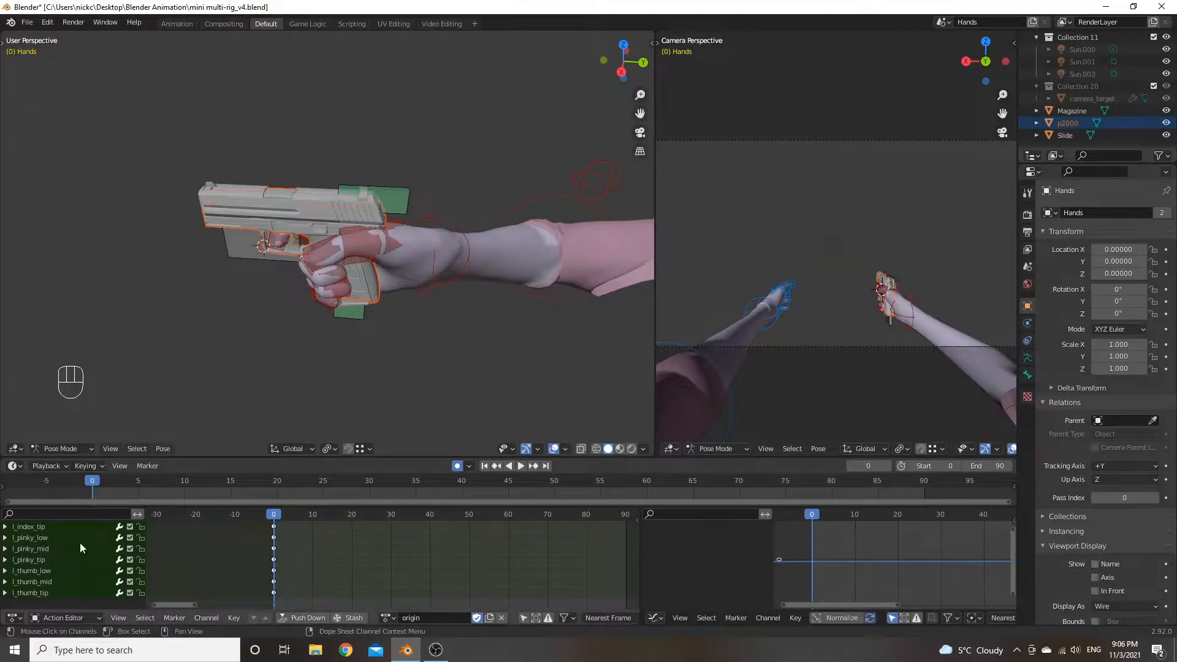
Create a new action for the Hands armature as a copy of the origin action.
left_click(396, 361)
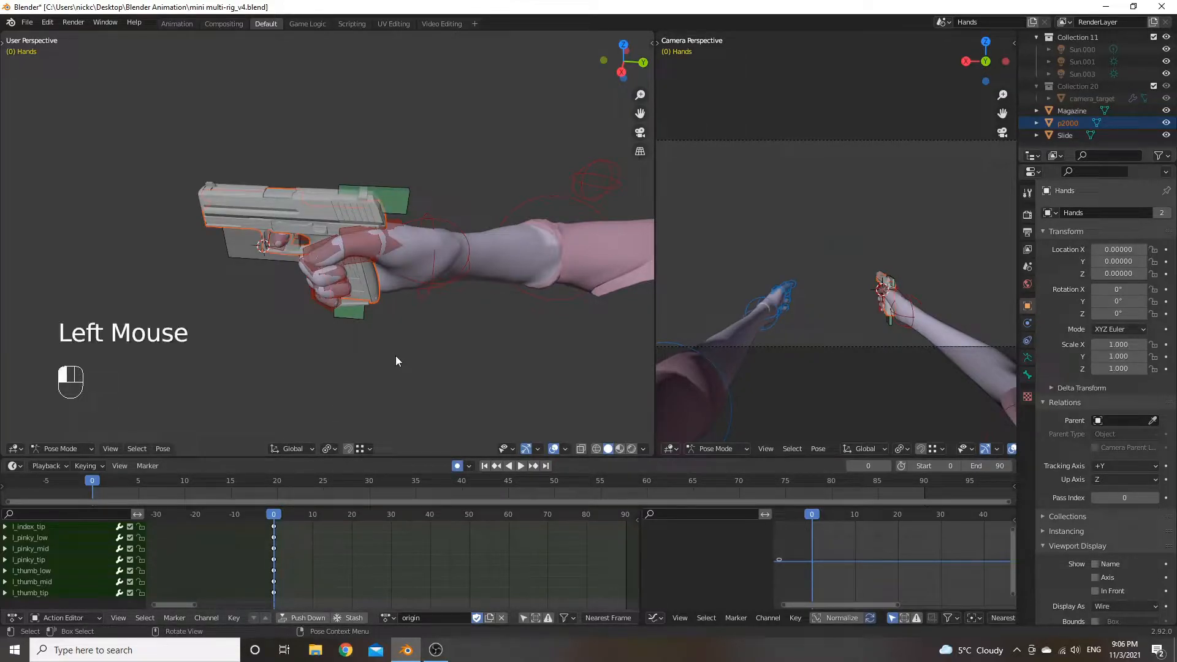
scroll(399, 341, "down", 2)
middle_click_drag(377, 369, 512, 317)
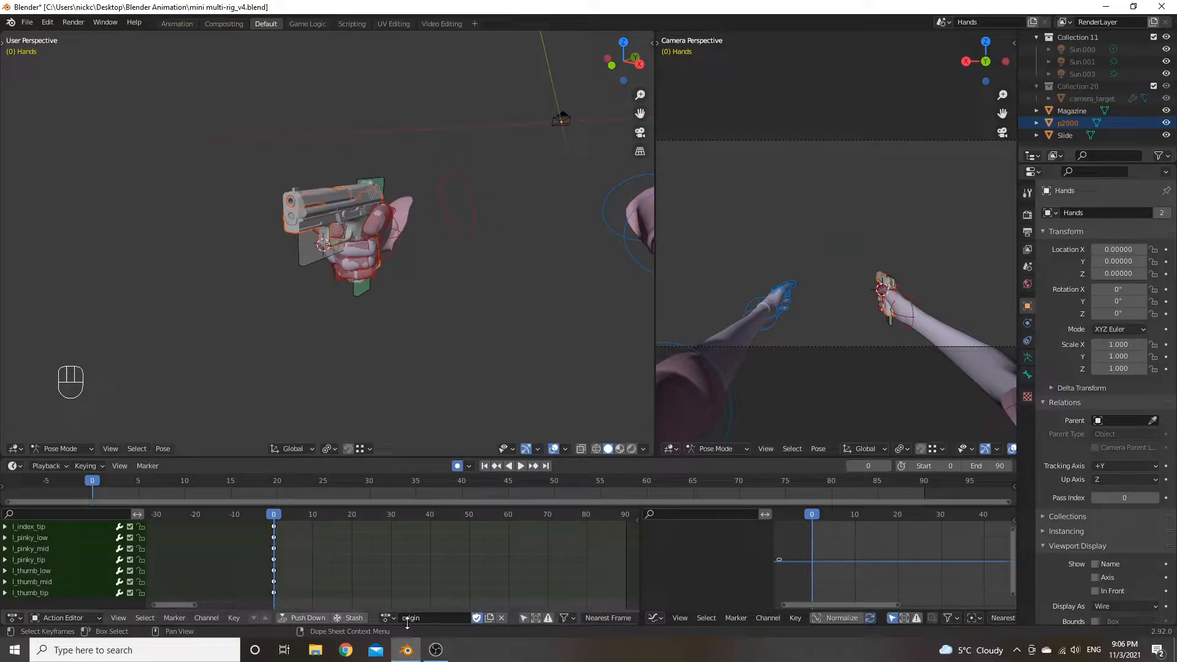
left_click(492, 619)
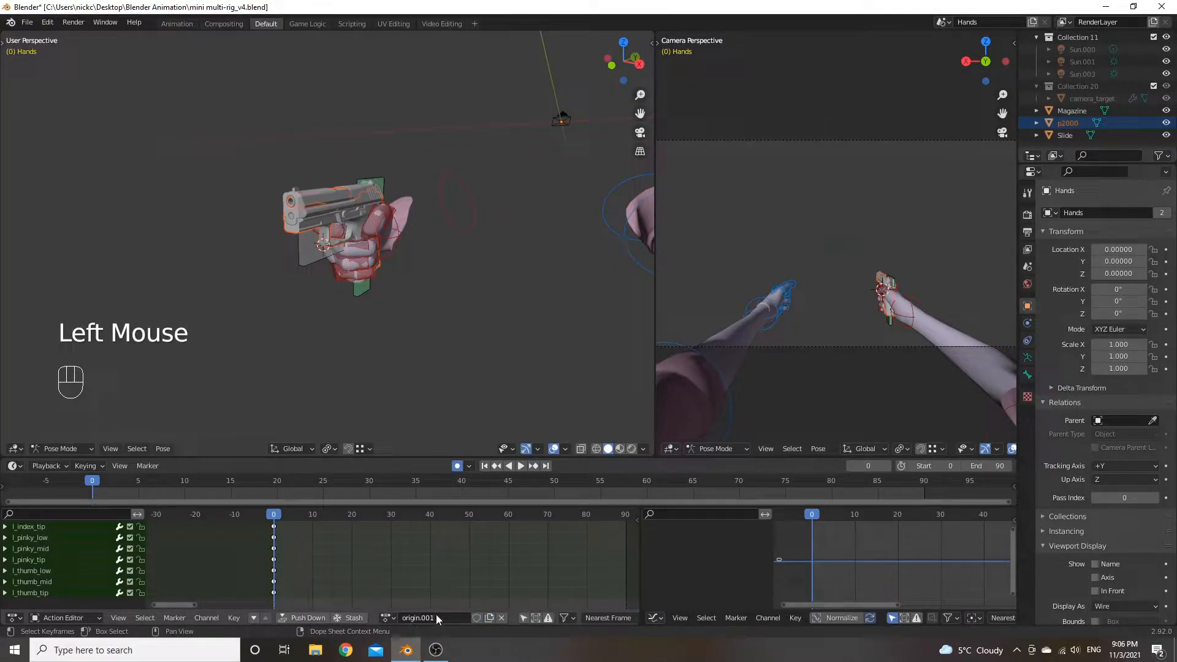
Switch the Hands armature to the origin action and back to origin.001.
left_click(391, 617)
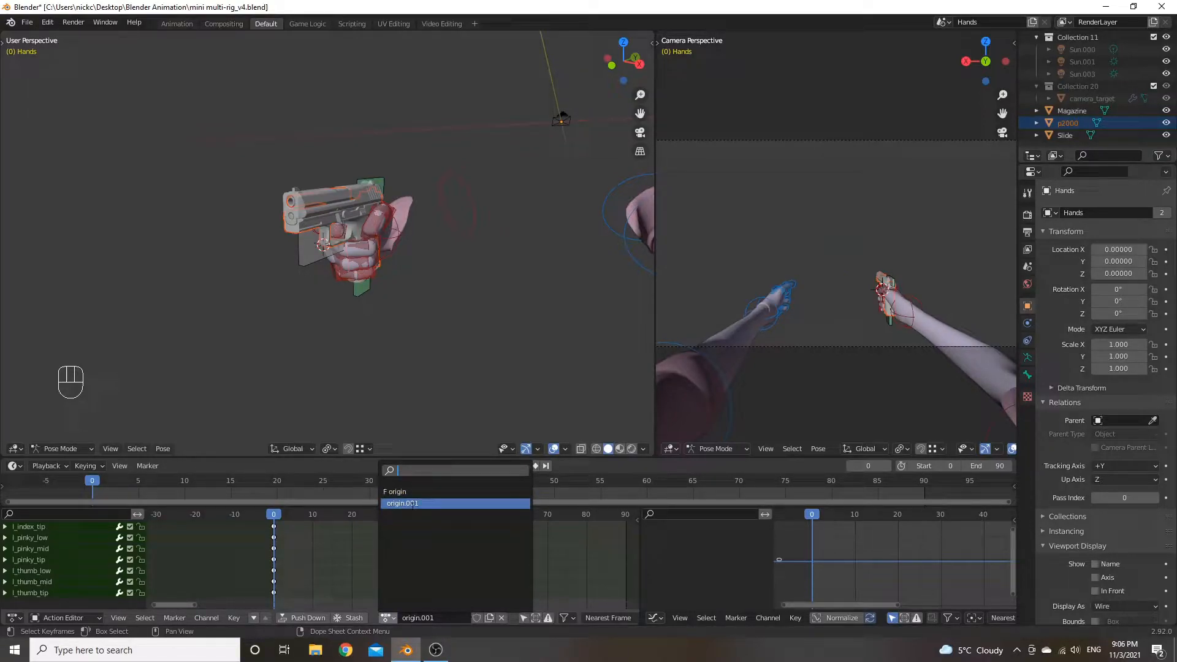
left_click(395, 492)
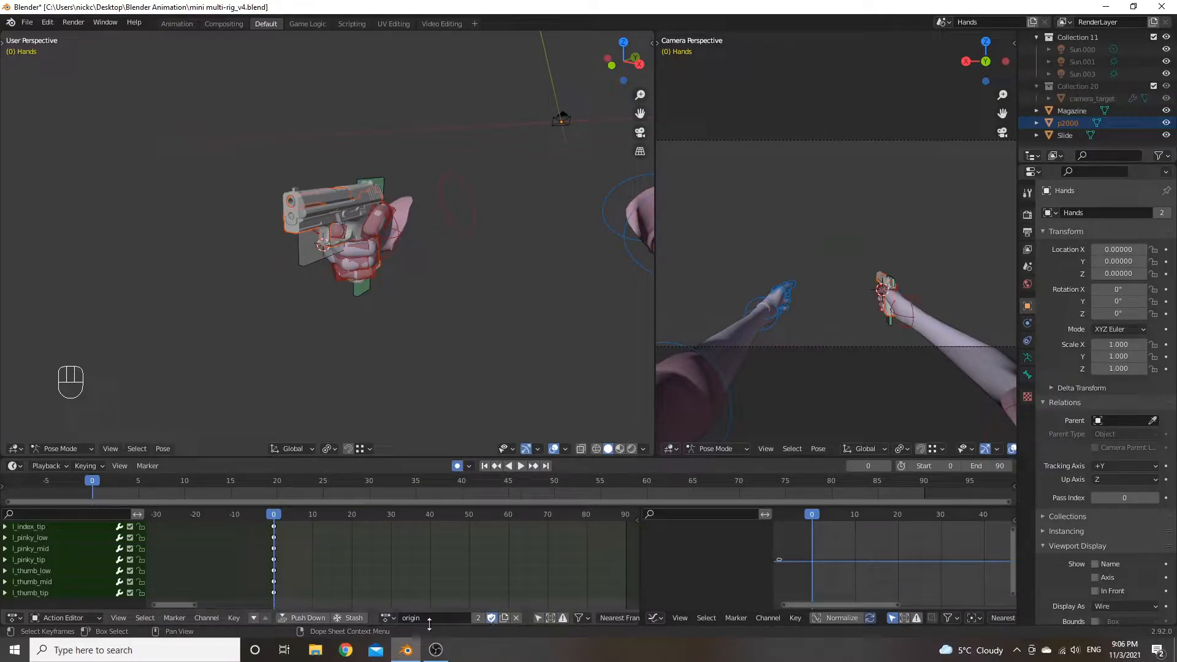
left_click(495, 617)
left_click(393, 619)
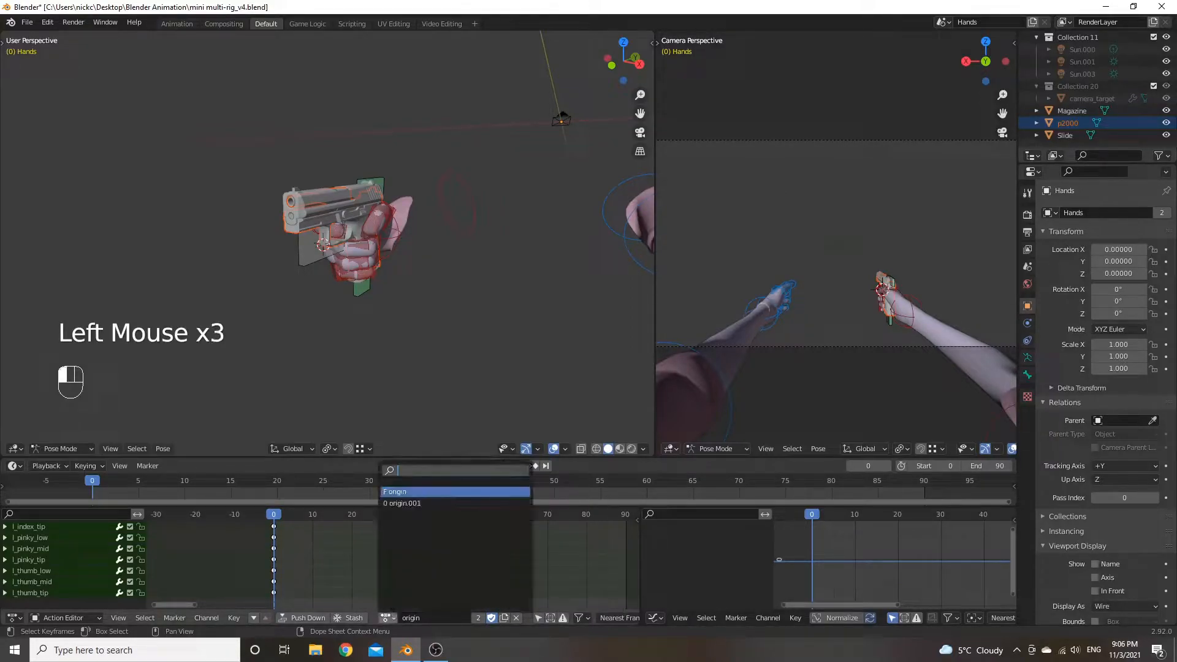
left_click(406, 503)
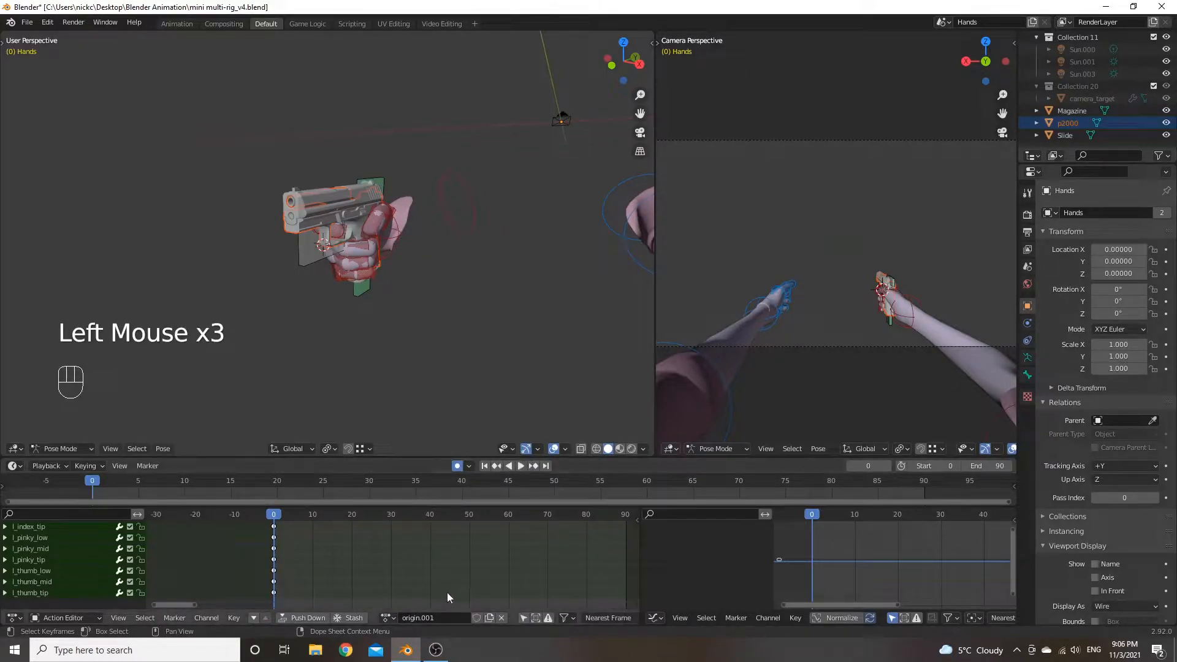
Unlink the origin.001 action from the Hands armature and assign the origin action.
left_click(503, 618)
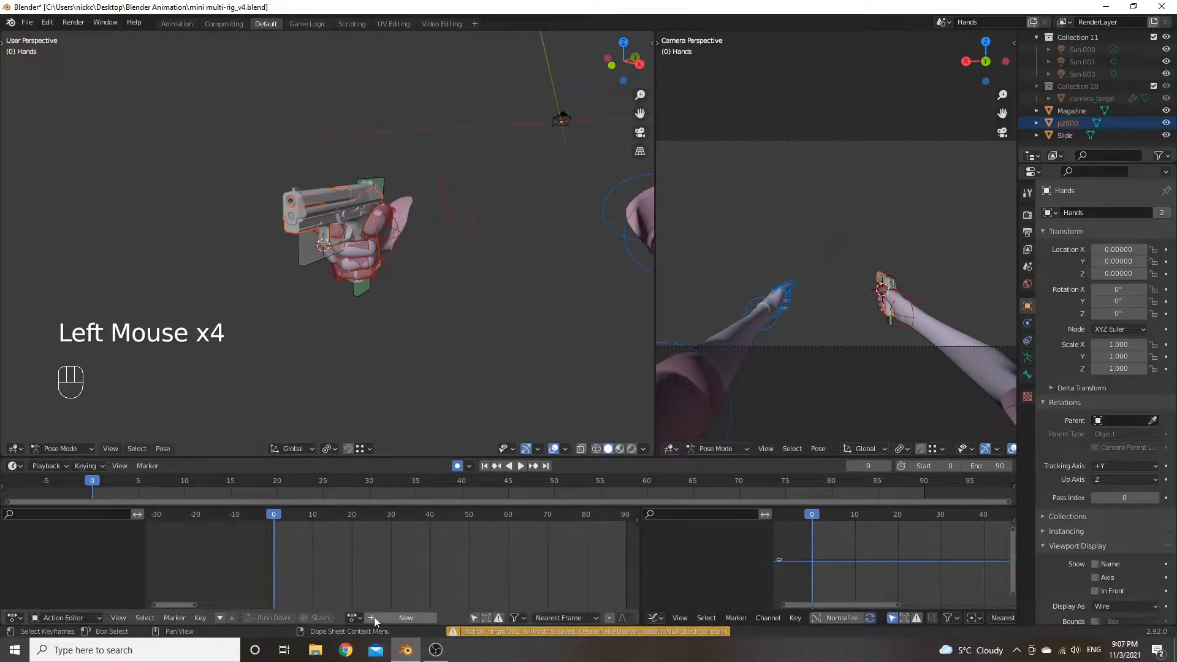
left_click(354, 618)
left_click(370, 499)
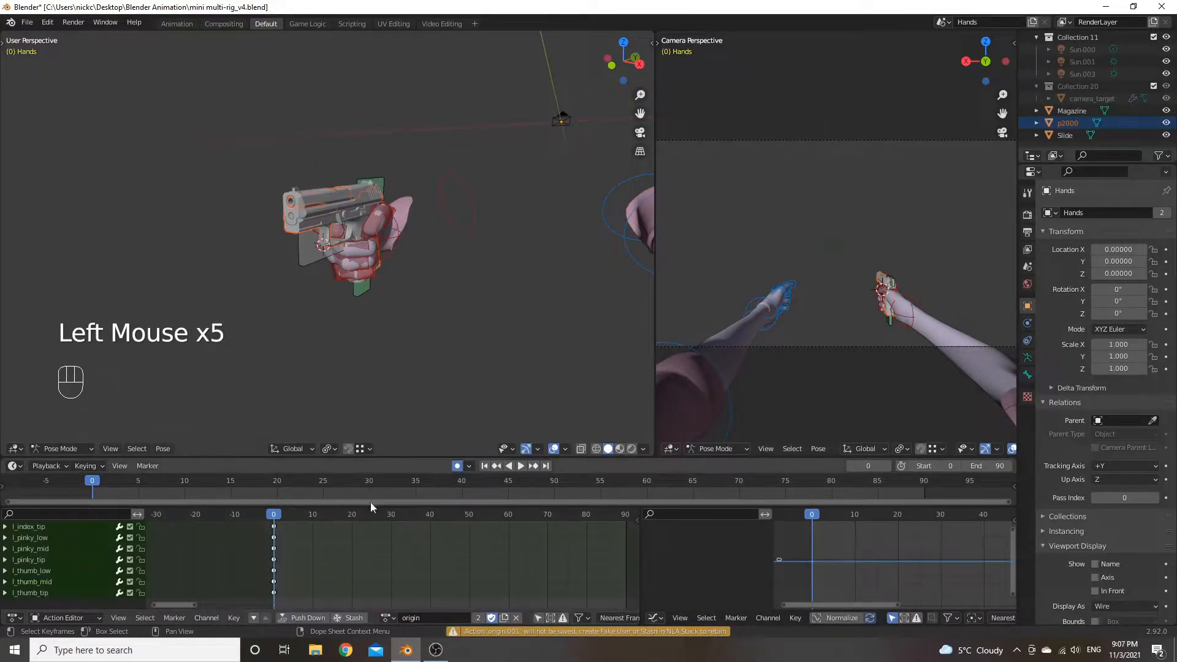
Examine both arms from several angles and the l_thumb_tip keyframe at frame 0.
middle_click_drag(471, 294, 404, 293)
scroll(406, 296, "down", 2)
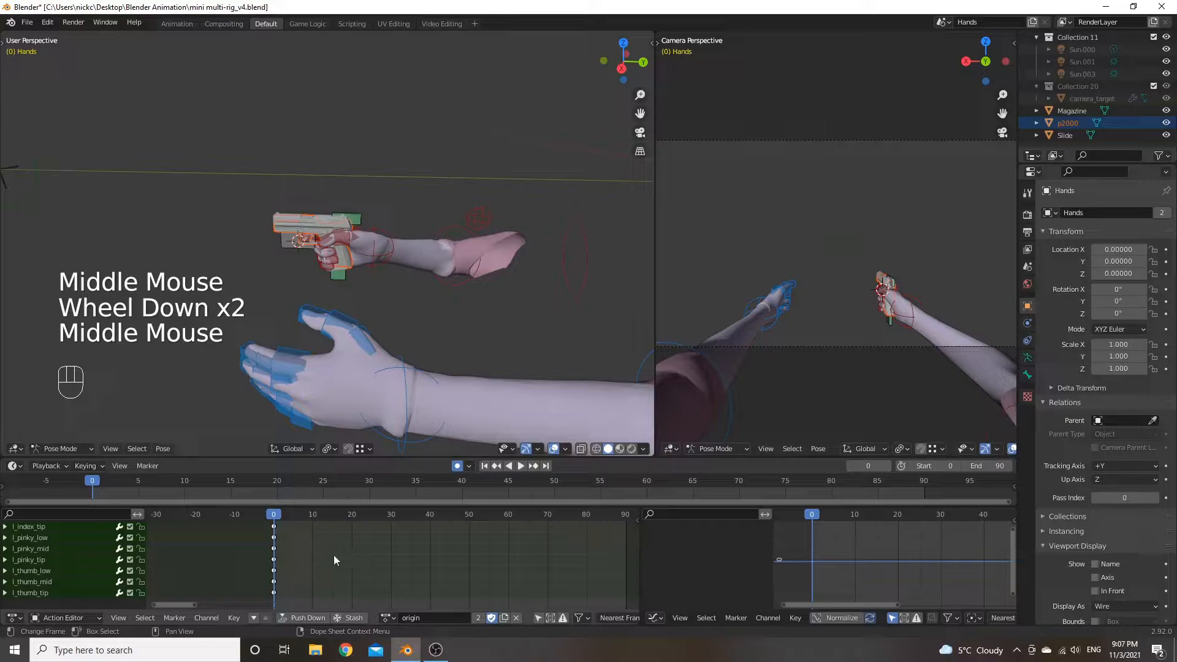
left_click(274, 593)
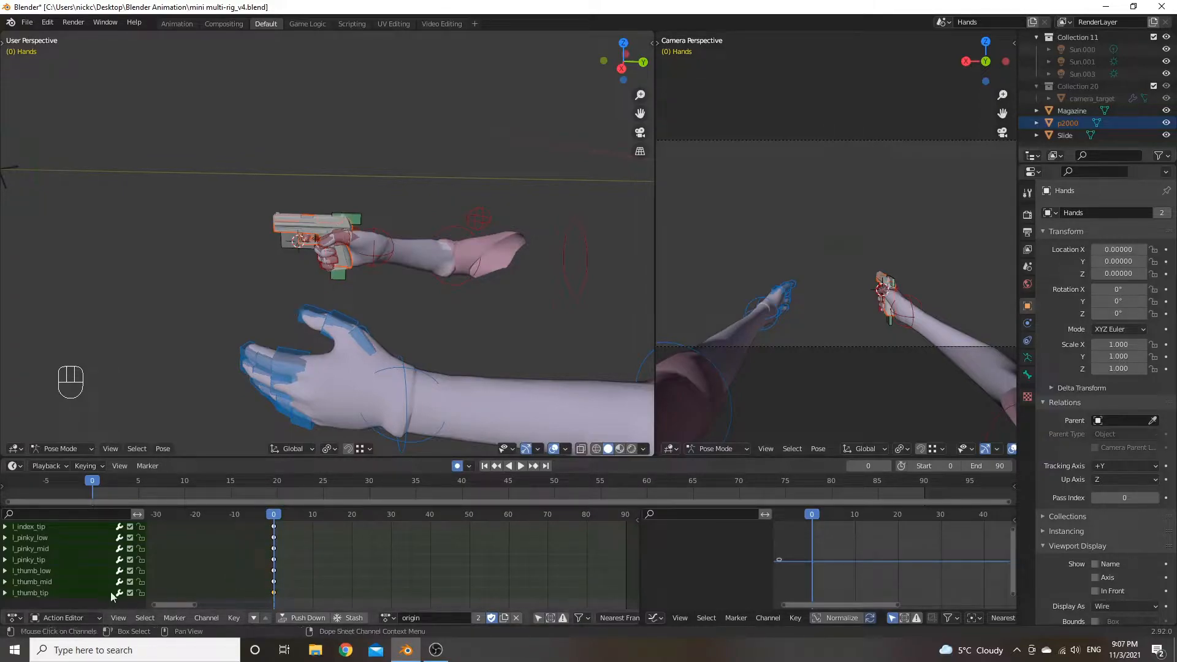
scroll(325, 291, "up", 4)
middle_click_drag(391, 292, 487, 303)
scroll(435, 305, "down", 4)
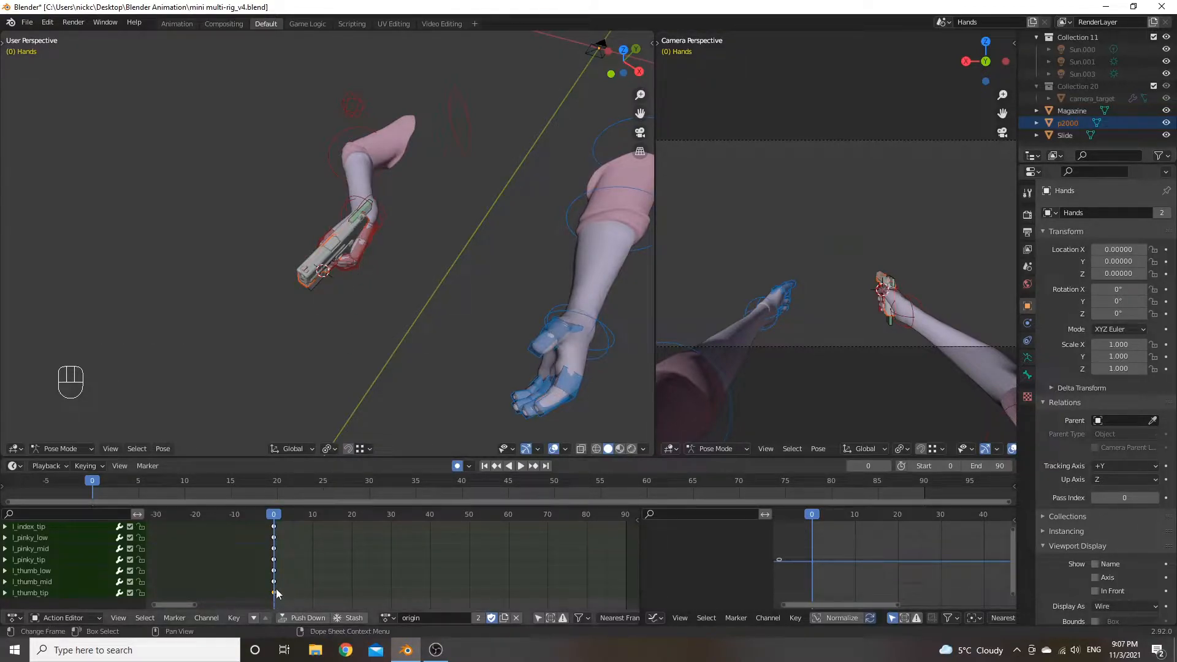
At frame 4, move the right thumb tip bone up and back along the pistol to auto-key it.
left_click_drag(279, 536, 290, 536)
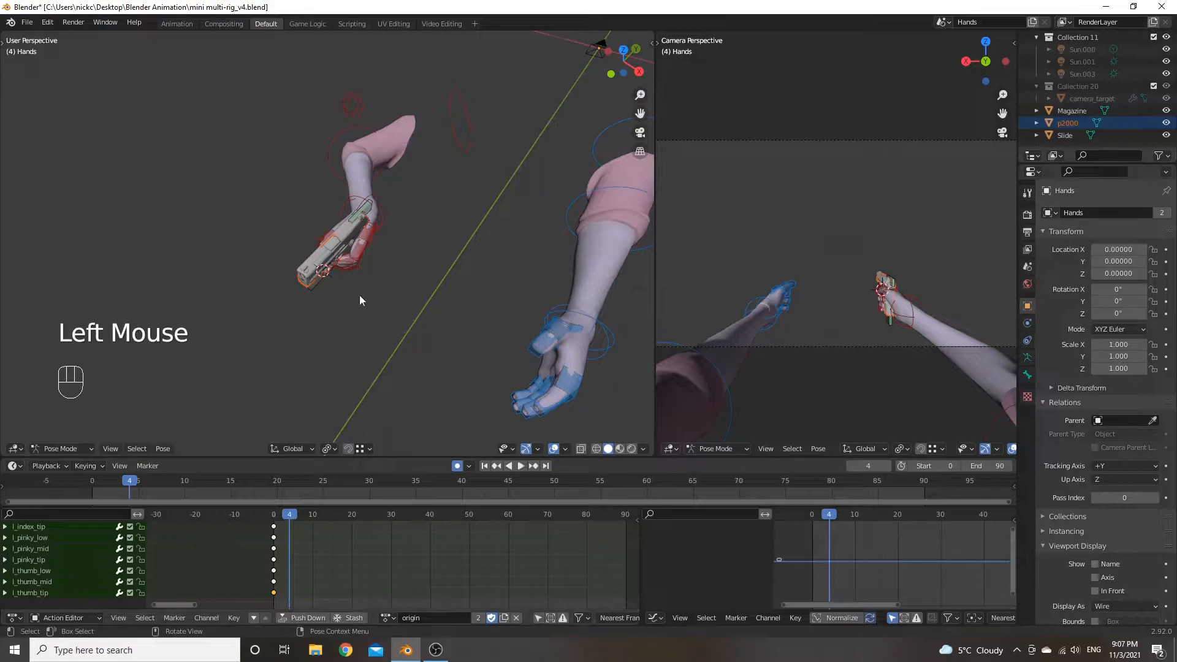
scroll(360, 305, "up", 2)
middle_click_drag(396, 279, 381, 267)
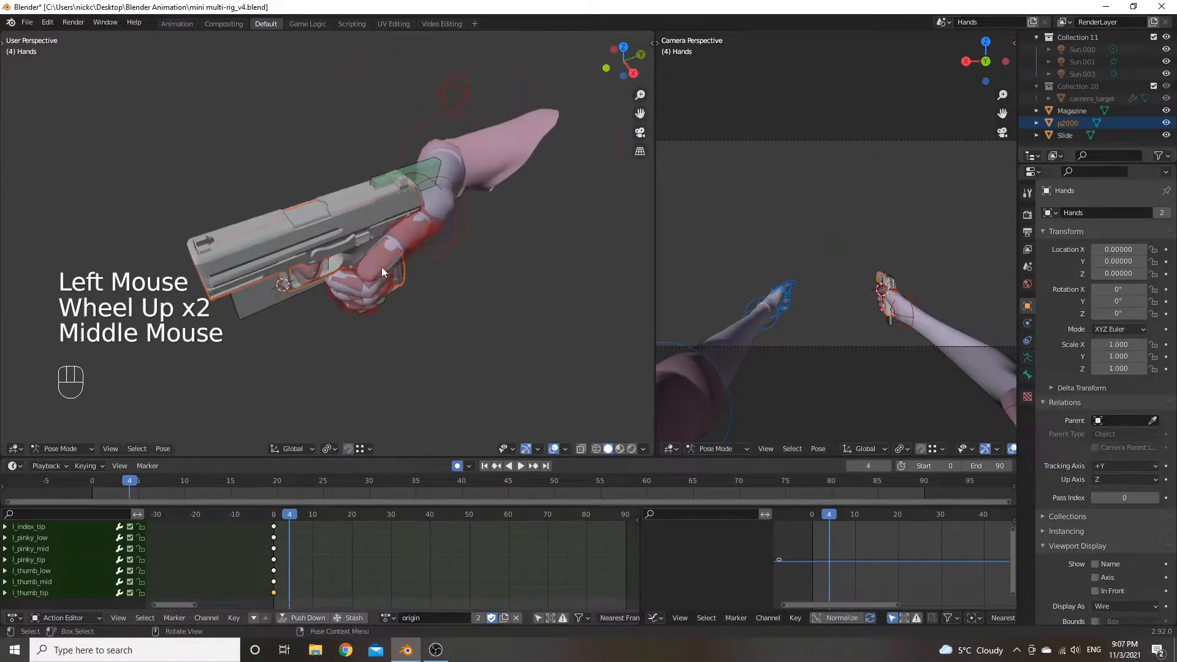
left_click(380, 267)
key("g")
left_click(406, 235)
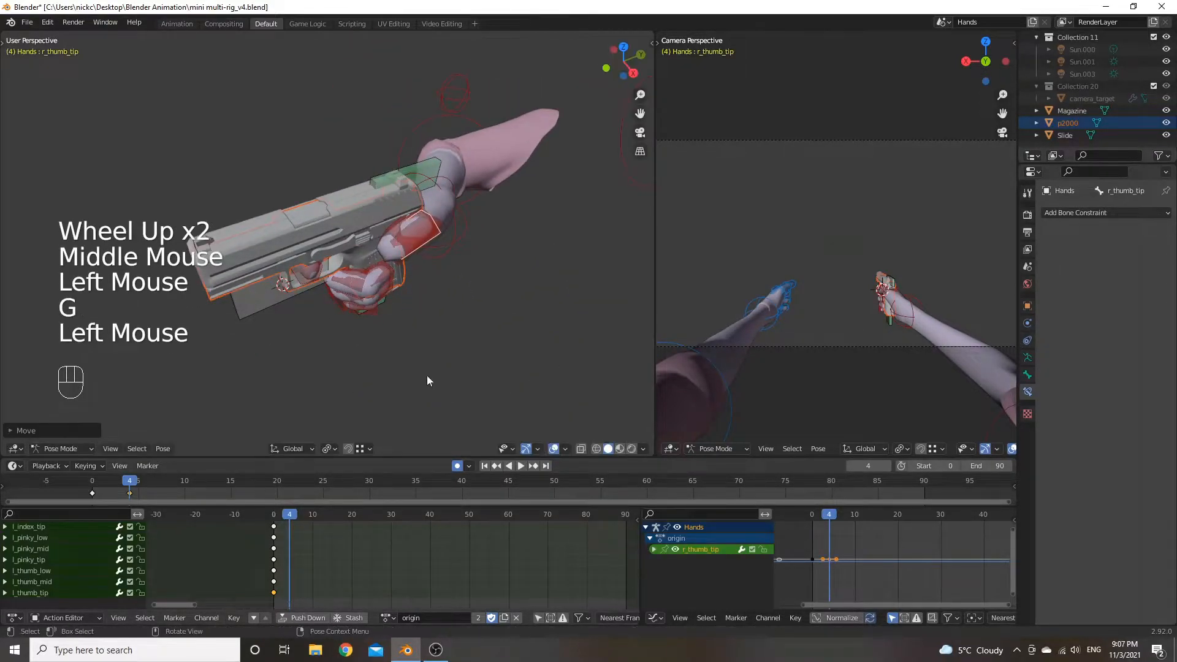
Find the r_thumb_tip channel and scrub between frames 0 and 5 to compare the thumb poses.
middle_click_drag(421, 380, 359, 334)
mouse_move(292, 517)
left_mouse_down()
mouse_move(273, 521)
mouse_move(294, 534)
left_mouse_up()
middle_click_drag(334, 543, 346, 594)
left_click_drag(313, 517, 303, 520)
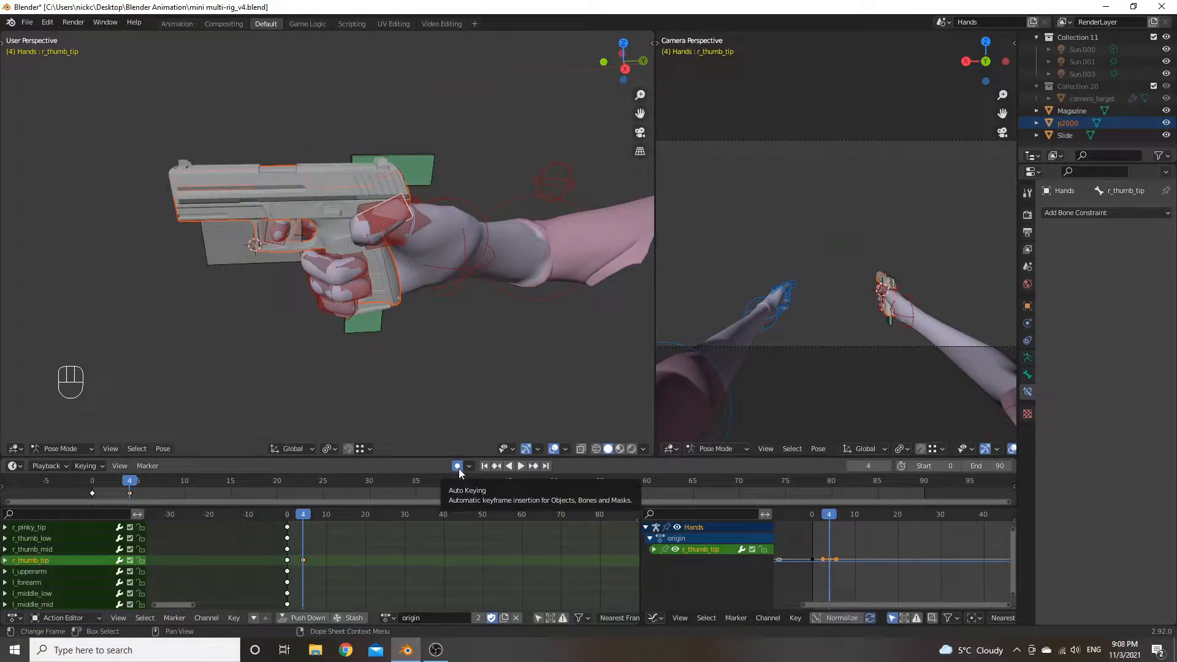
left_click(309, 520)
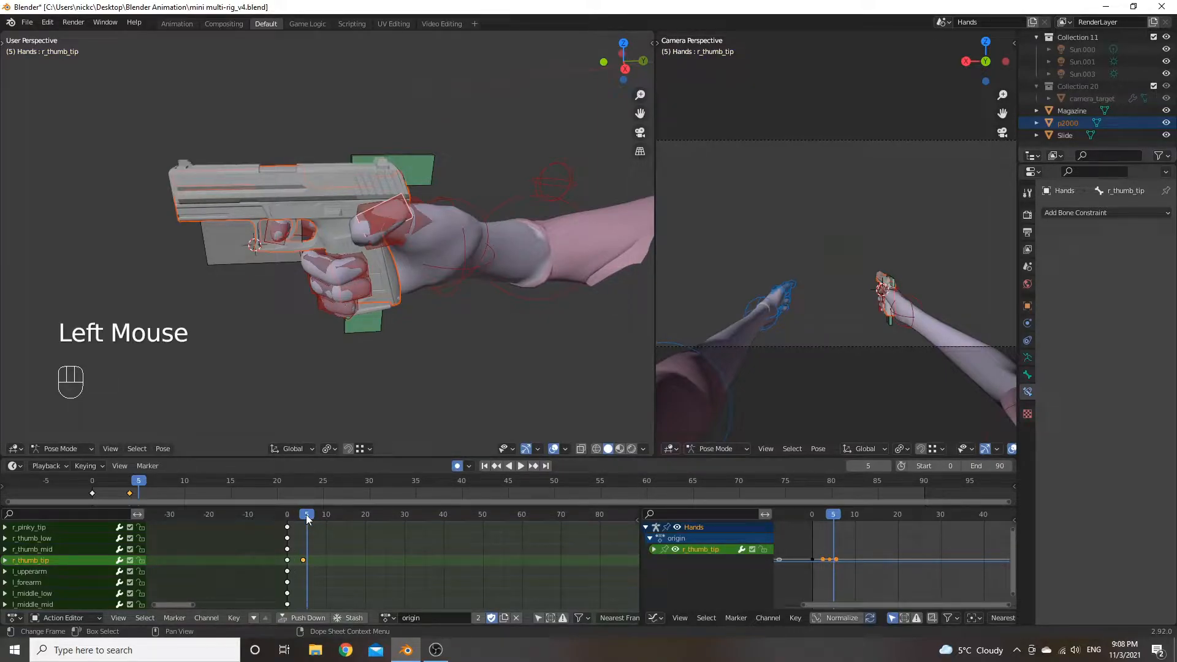
left_click_drag(307, 520, 288, 531)
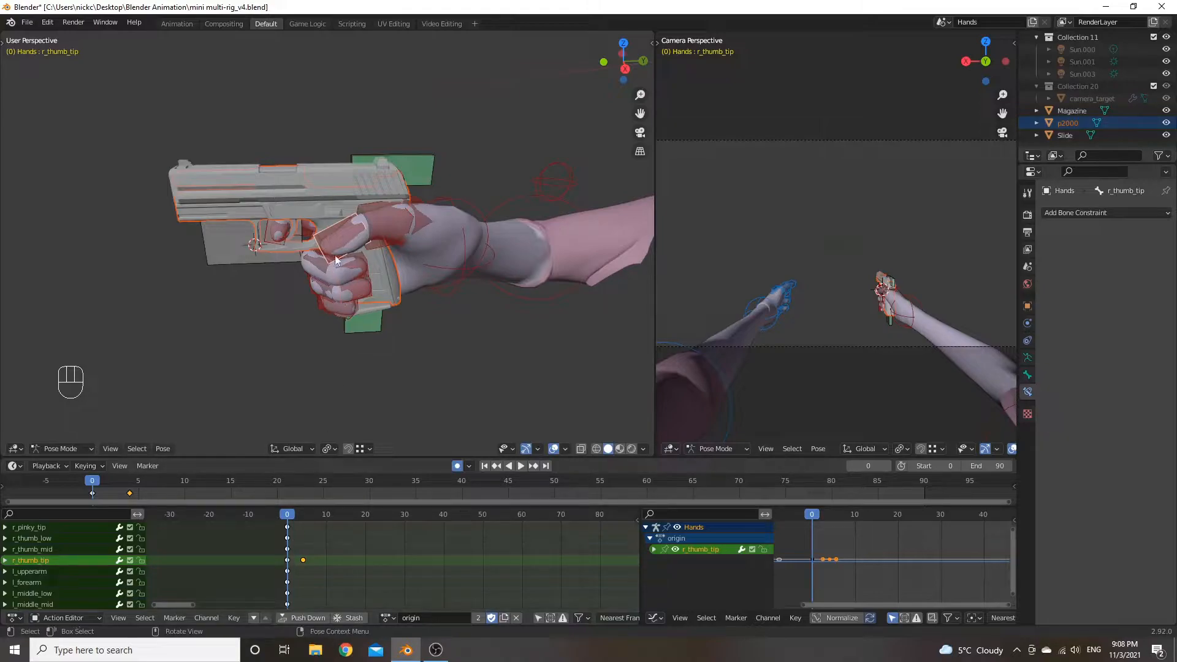
left_click_drag(303, 515, 303, 517)
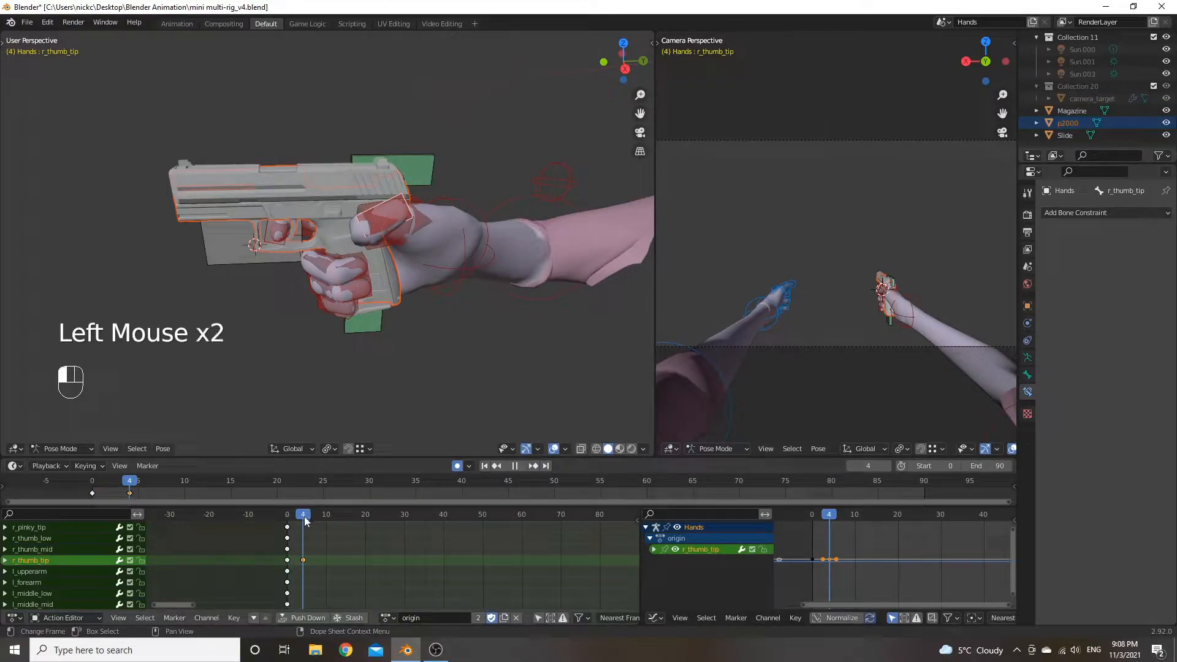
left_click_drag(303, 516, 287, 518)
Delete the r_thumb_tip keyframe at frame 4 and return the playhead to frame 0.
left_click(303, 560)
key("x")
left_click(298, 517)
Move the left hand's IK bone about -9 units along the global X axis, toward the pistol.
scroll(333, 275, "down", 3)
middle_click_drag(334, 278, 347, 369)
left_click(347, 369)
middle_click_drag(366, 296, 211, 294)
scroll(261, 303, "up", 4)
scroll(236, 275, "down", 1)
key("g")
key("x")
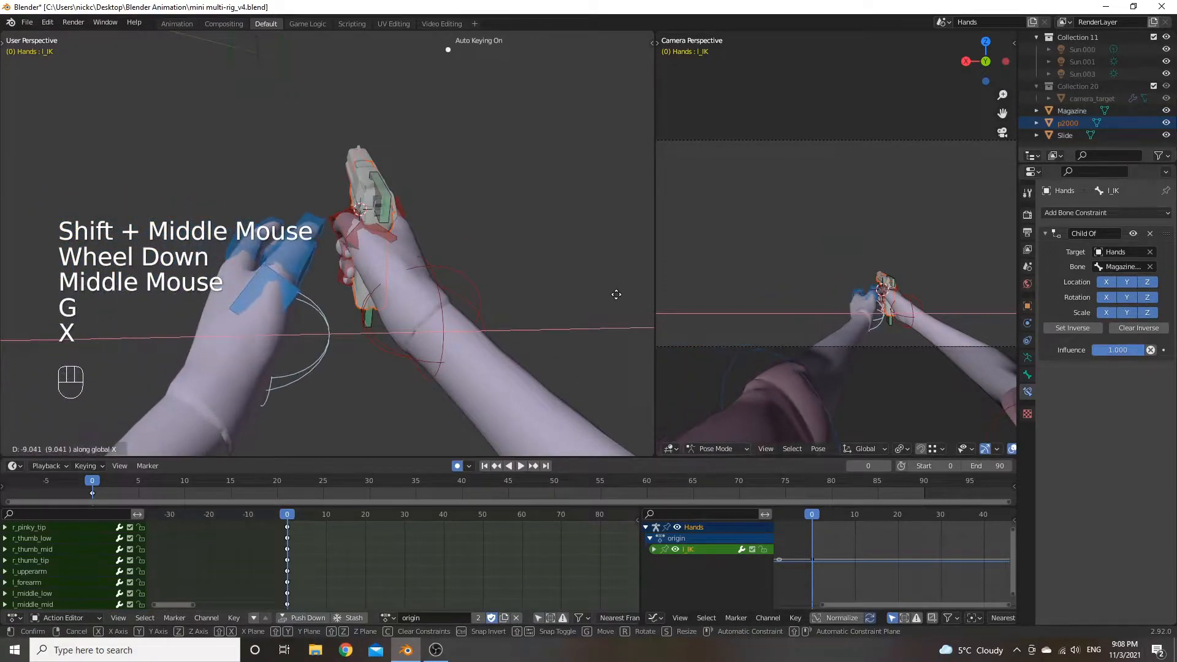
left_click(617, 299)
Move the left upper arm bone inward along the global X axis.
scroll(439, 311, "down", 3)
middle_click_drag(439, 312, 347, 304)
scroll(354, 312, "up", 1)
left_click(309, 376)
mouse_move(309, 372)
middle_mouse_down()
mouse_move(269, 399)
mouse_move(292, 382)
middle_mouse_up()
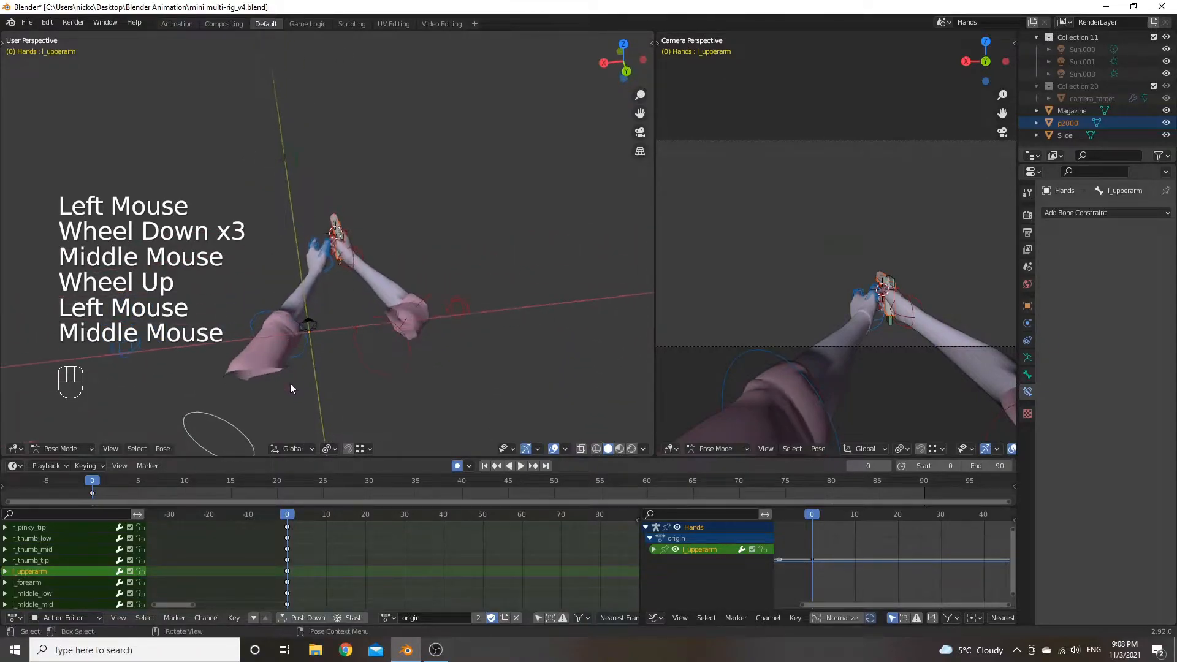
key("g")
key("x")
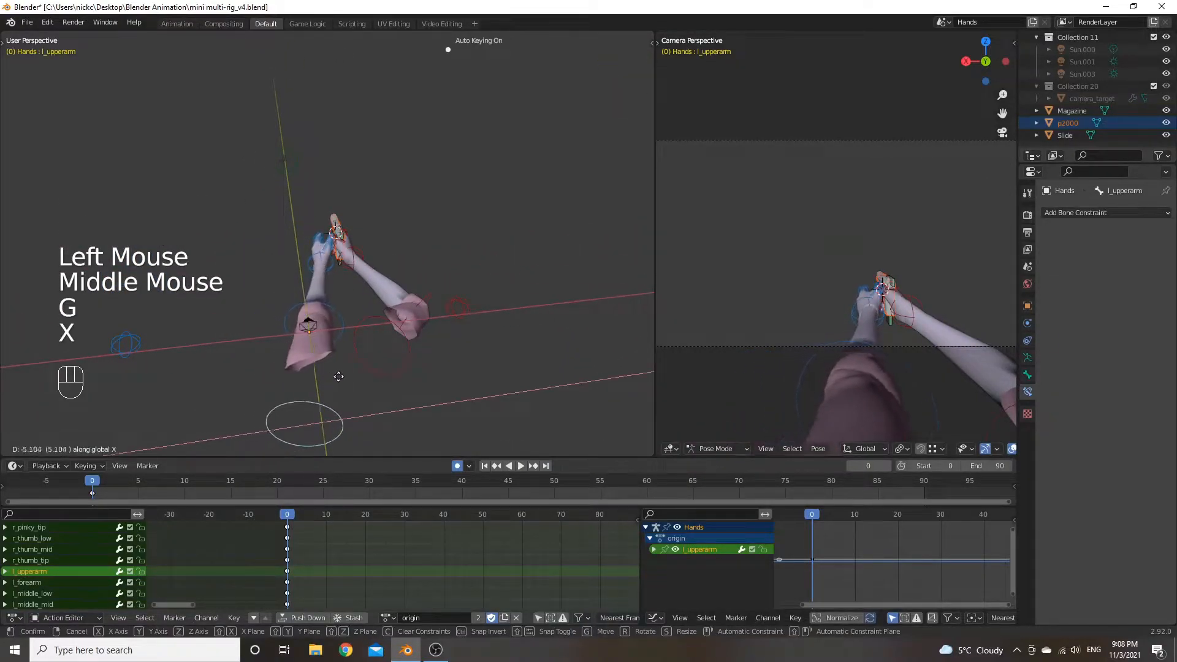
left_click(342, 371)
Shift the left upper arm bone forward along the global Y axis.
scroll(311, 266, "up", 1)
middle_click_drag(310, 266, 496, 301)
key("g")
key("y")
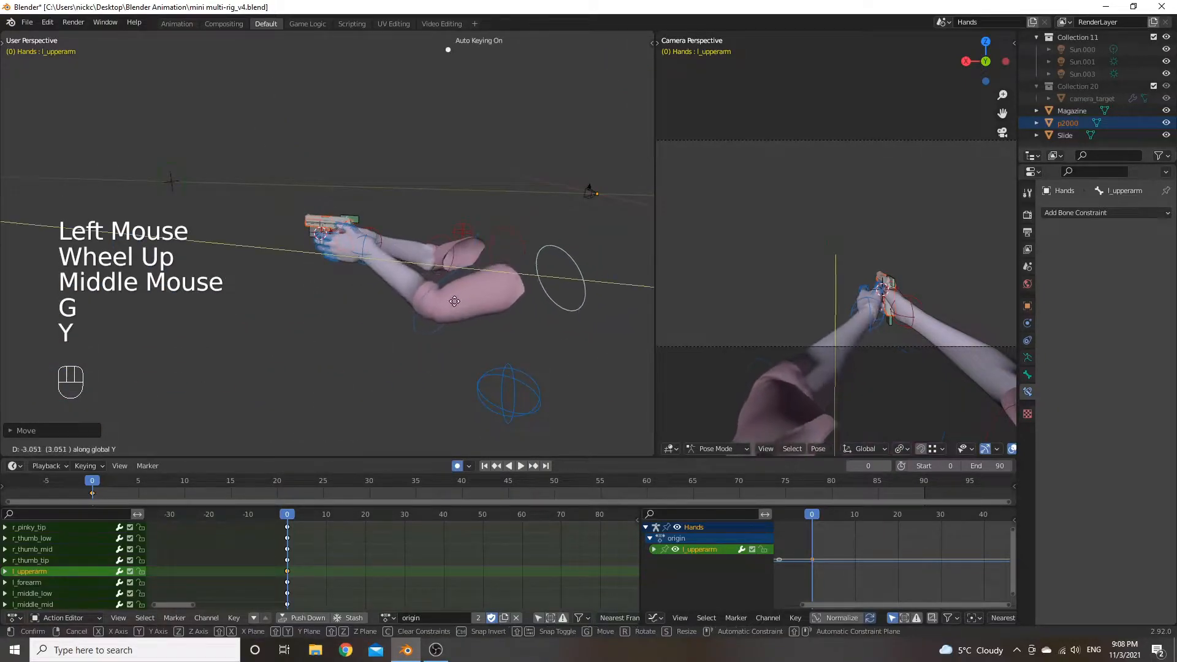
left_click(403, 305)
Move the left hand's IK bone freely to bring the hand beside the pistol grip.
scroll(388, 264, "up", 3)
middle_click_drag(388, 263, 333, 249)
left_click(400, 325)
key("g")
left_click(526, 304)
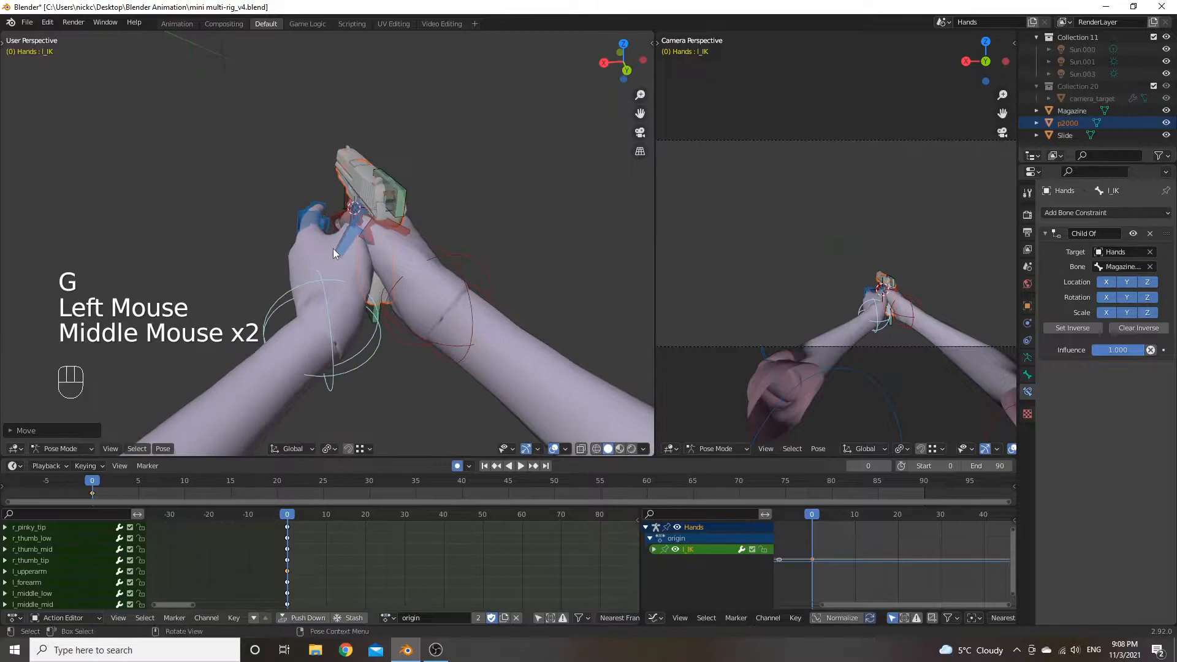
Rotate the left hand's IK bone about the global Y axis so the palm faces the grip.
key("r")
key("x")
right_click(319, 250)
key("r")
key("z")
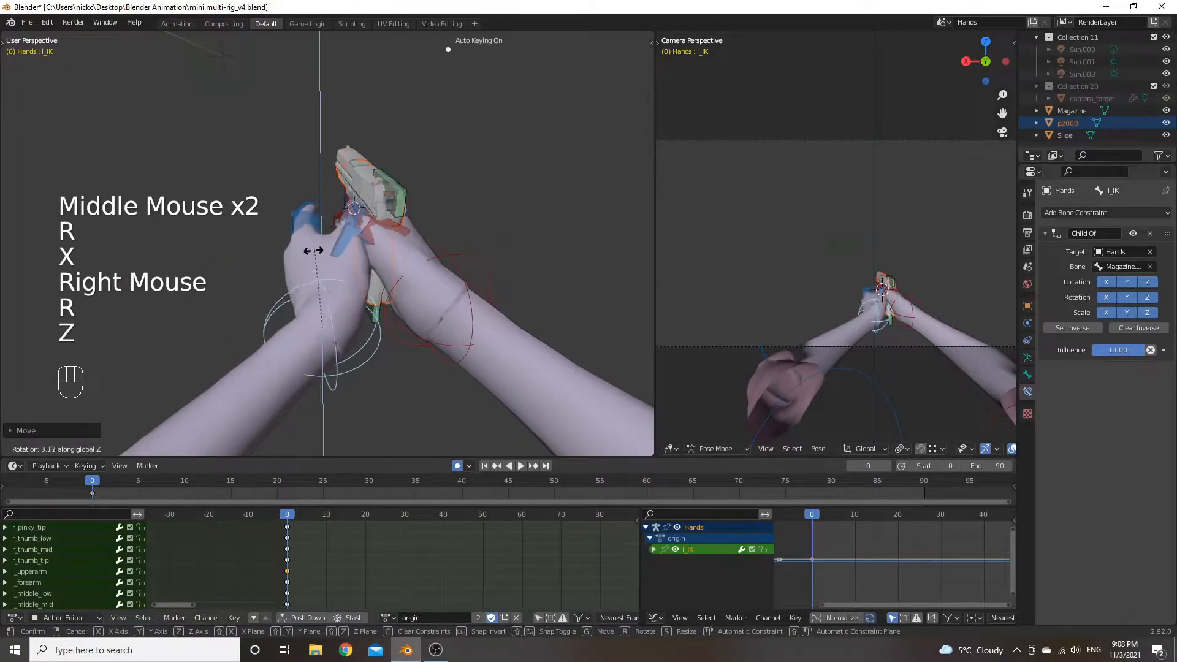
key("y")
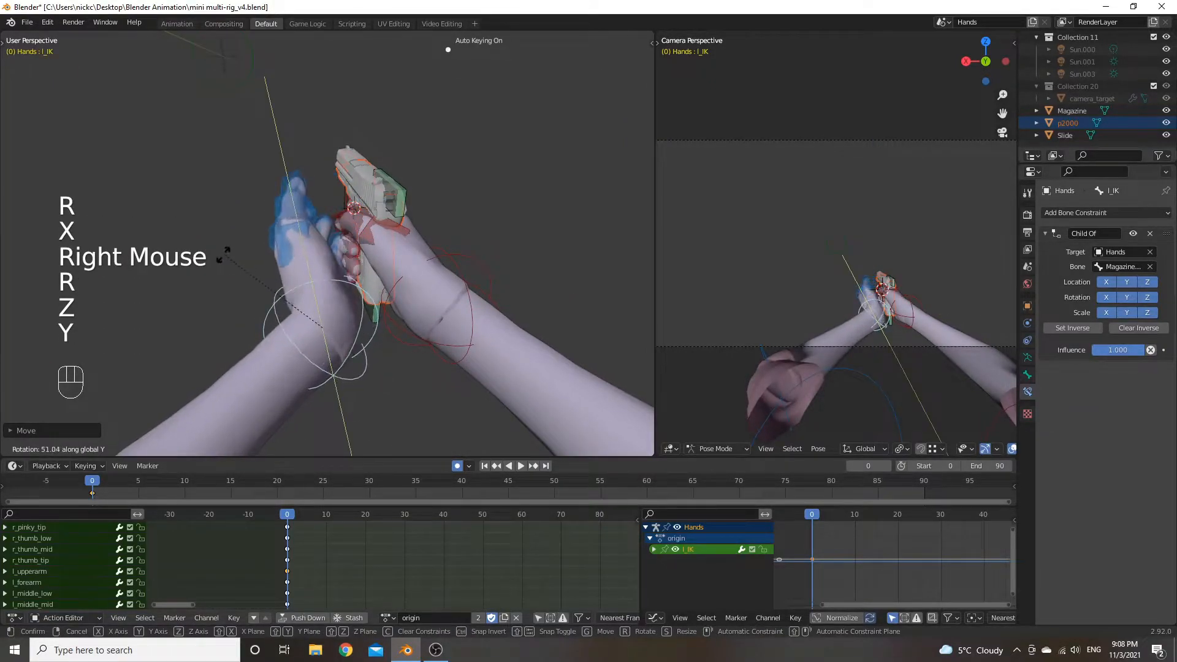
left_click(244, 255)
Adjust the left hand's IK bone along the global Z axis and toward the grip along X.
middle_click_drag(245, 255, 441, 236)
scroll(424, 242, "up", 2)
key("g")
key("z")
left_click(424, 305)
middle_click_drag(424, 304, 328, 296)
key("g")
key("x")
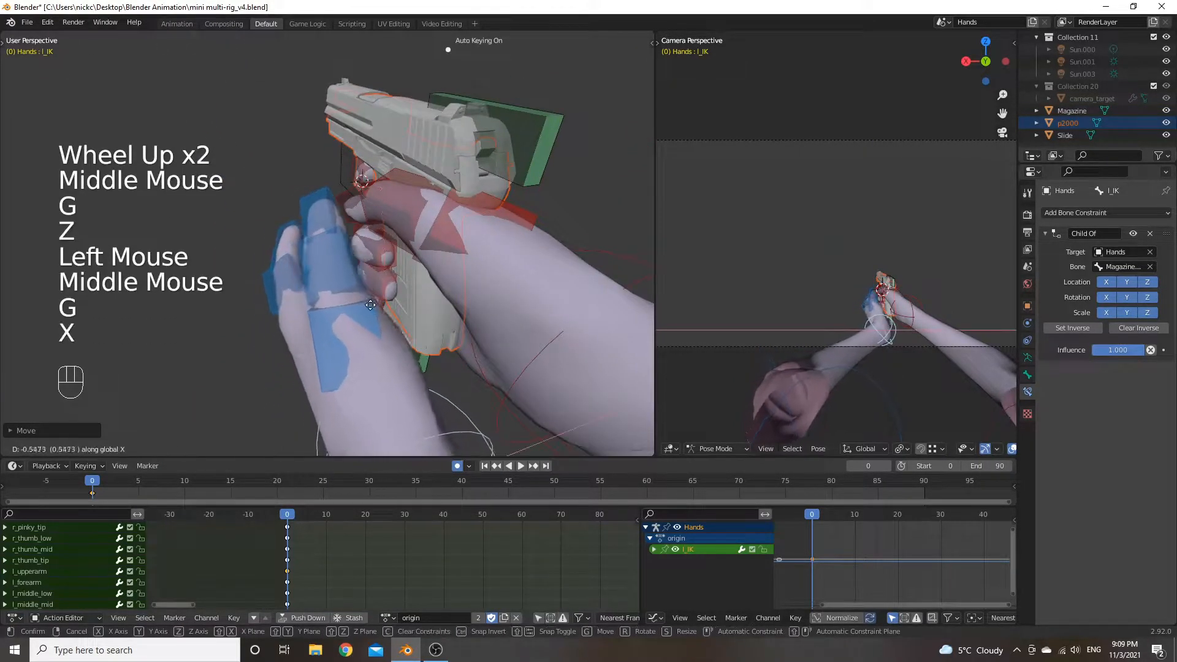
left_click(424, 303)
Rotate the left hand's IK bone slightly about the global Z axis to angle it against the right hand.
middle_click_drag(424, 303, 330, 248)
scroll(330, 248, "up", 1)
key("r")
key("z")
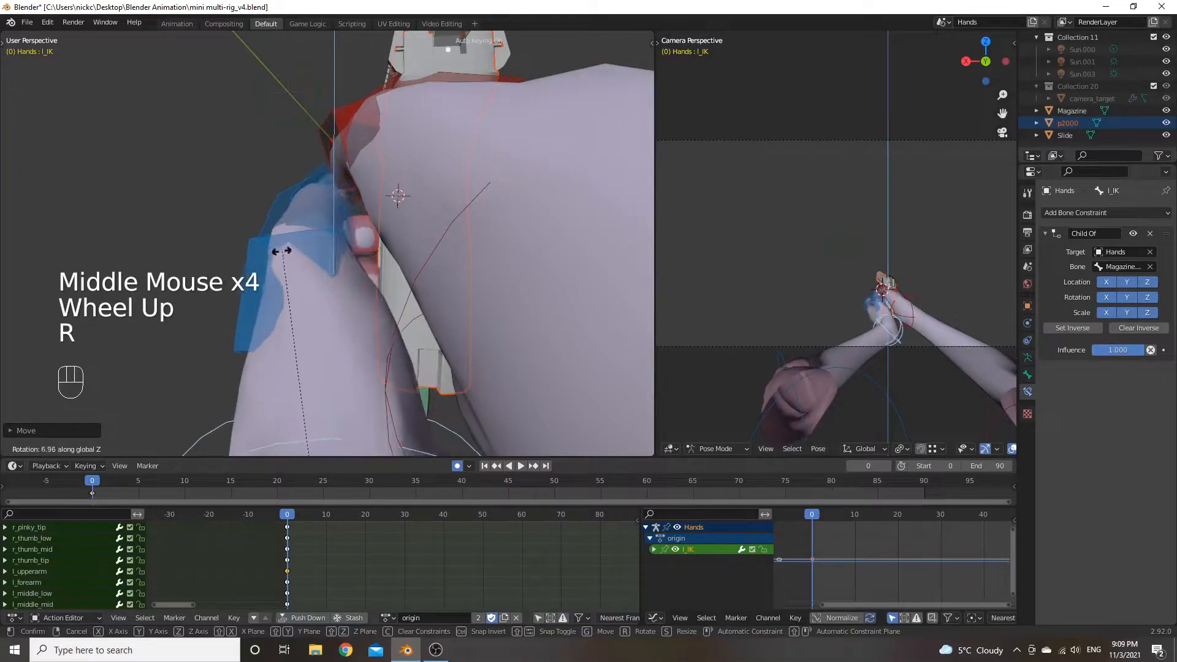
left_click(300, 256)
Reposition the left hand's IK bone around the grip and fine-tune its rotation about the global Z axis.
middle_click_drag(300, 257, 484, 309)
key("g")
left_click(380, 287)
key("r")
key("z")
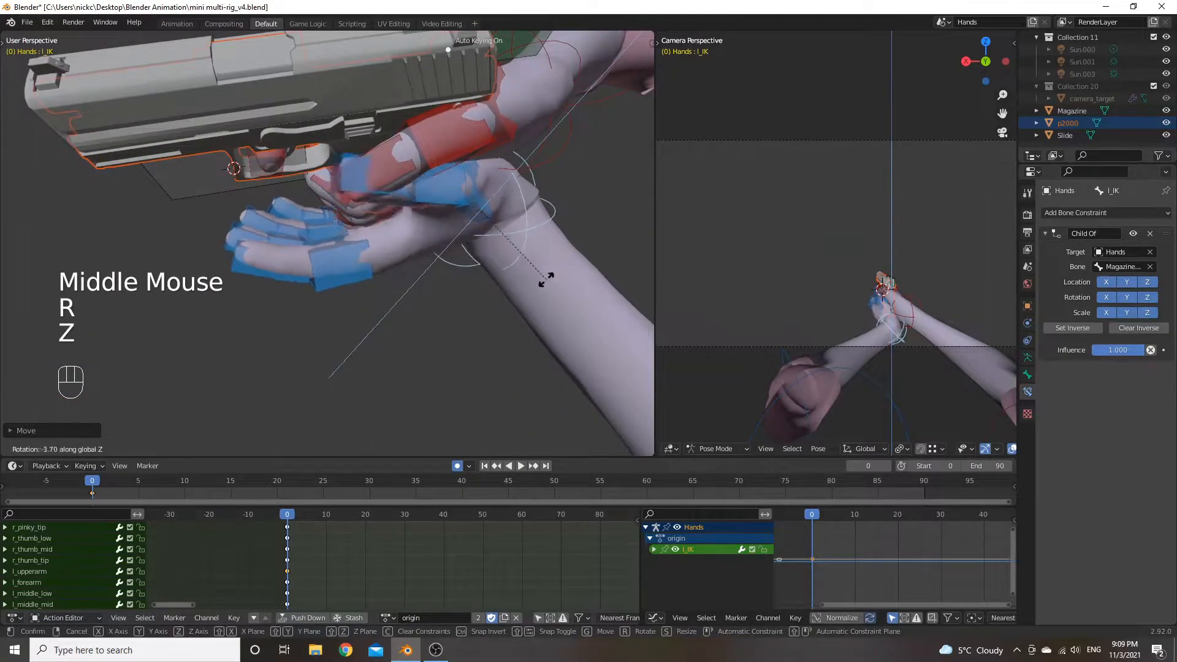
left_click(528, 289)
Shift the left hand's IK bone along the global X axis to refine its distance from the grip.
key("g")
right_click(540, 314)
key("g")
key("x")
left_click(544, 337)
Select the left hand's finger bones together, including the index, middle and ring finger segments.
middle_click_drag(543, 333, 457, 201)
left_click(377, 275)
scroll(332, 285, "up", 2)
middle_click_drag(332, 284, 284, 253)
scroll(349, 306, "down", 2)
left_click(308, 283, "shift")
left_click(308, 283, "shift")
left_click(279, 251, "shift")
left_click(279, 252, "shift")
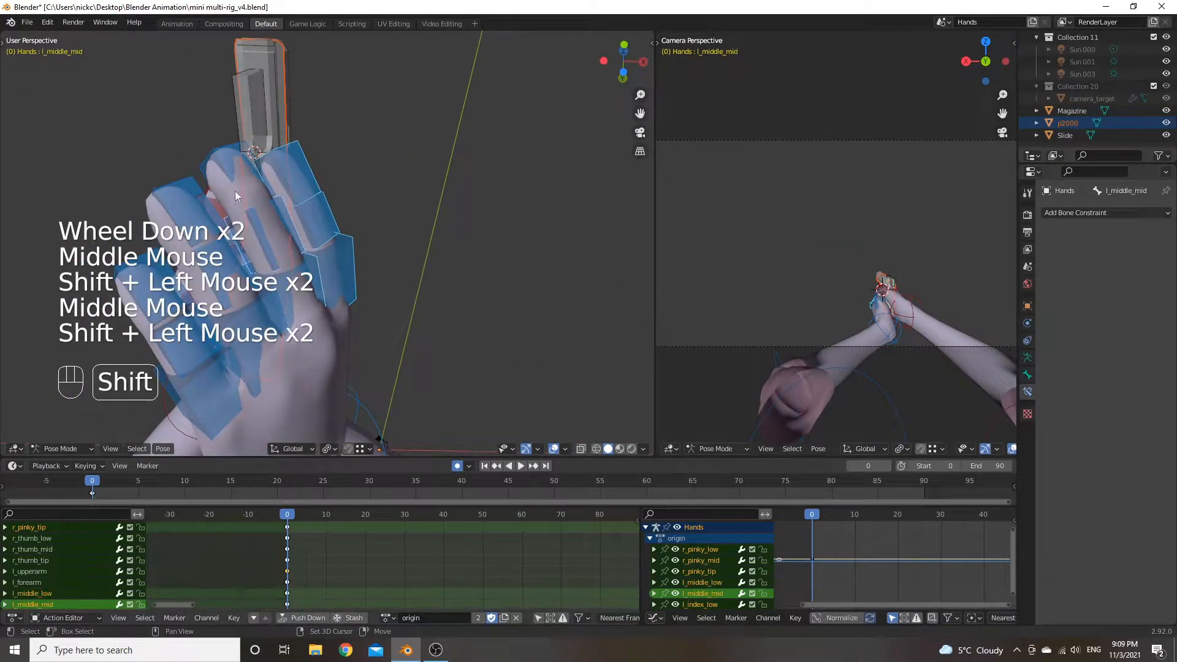
left_click(196, 211, "shift")
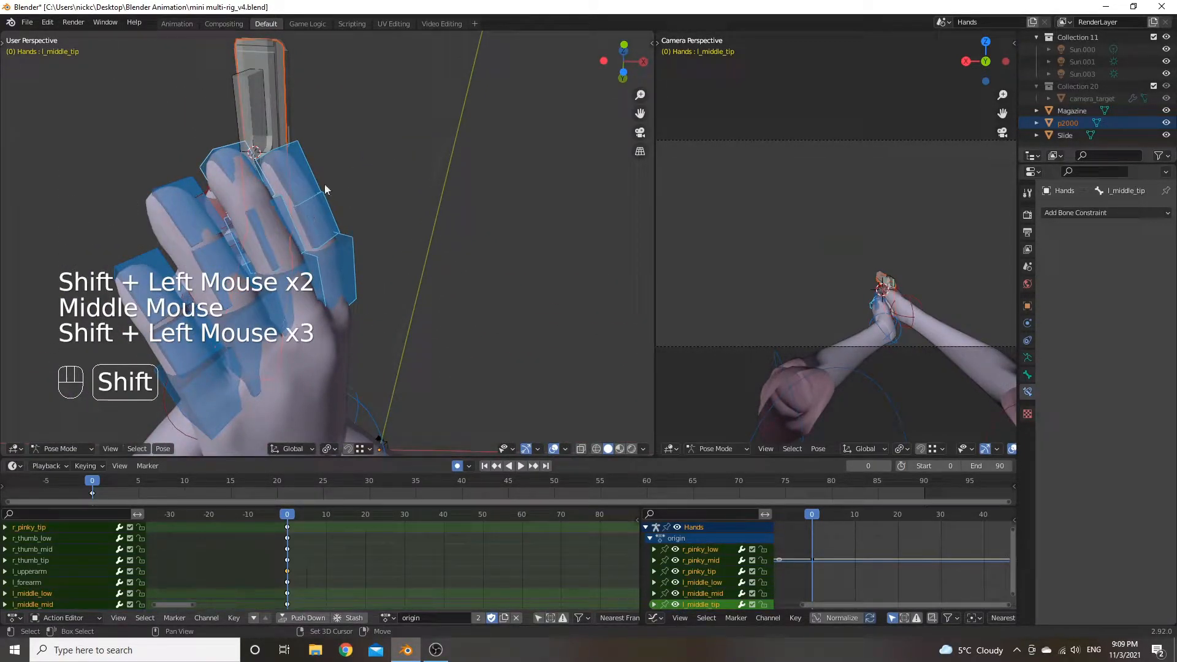
left_click(193, 225, "shift")
left_click(268, 276, "shift")
left_click(270, 275, "shift")
Set the transform pivot point to Individual Origins.
middle_click_drag(270, 275, 347, 444)
left_click(326, 450)
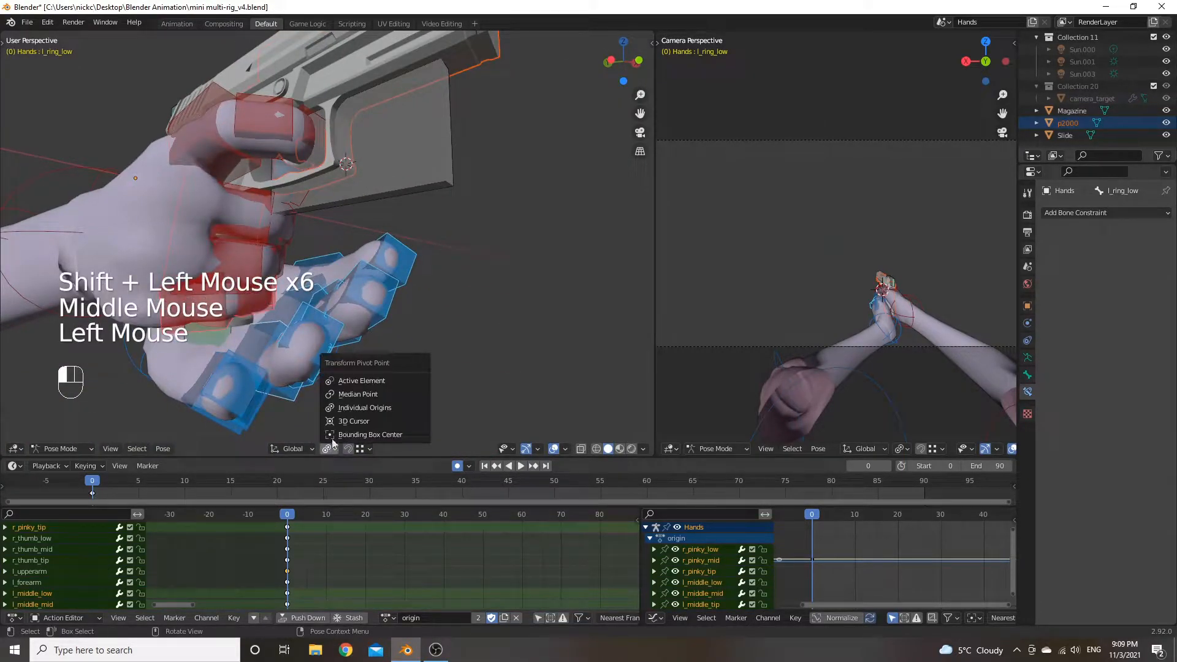
left_click(366, 409)
middle_click_drag(334, 332, 345, 344)
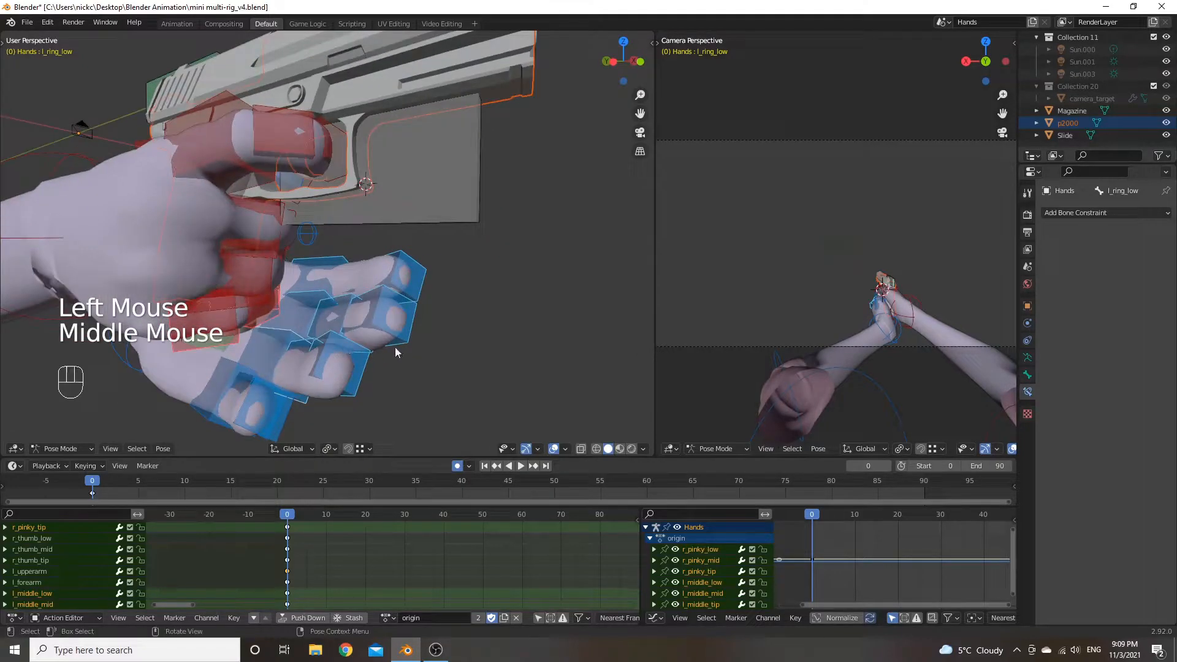
key("r")
key("x")
key("x")
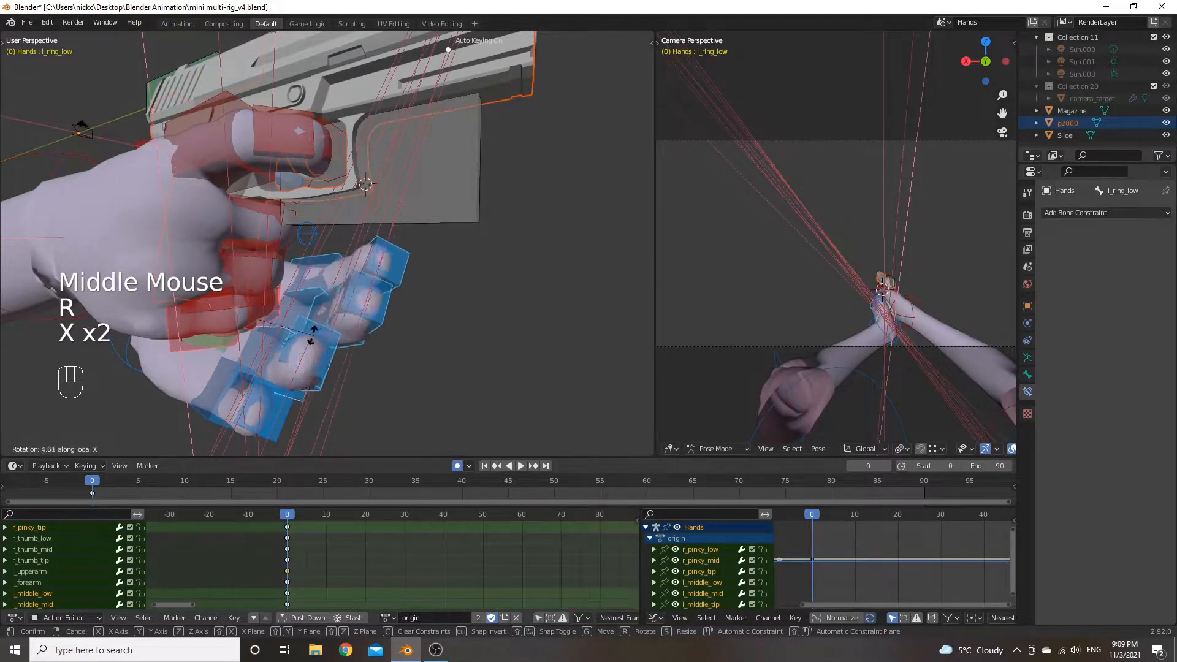
right_click(329, 330)
Rotate the selected left finger bones about their local X axes to curl them around the right hand.
middle_click_drag(329, 330, 429, 307)
key("r")
key("x")
key("x")
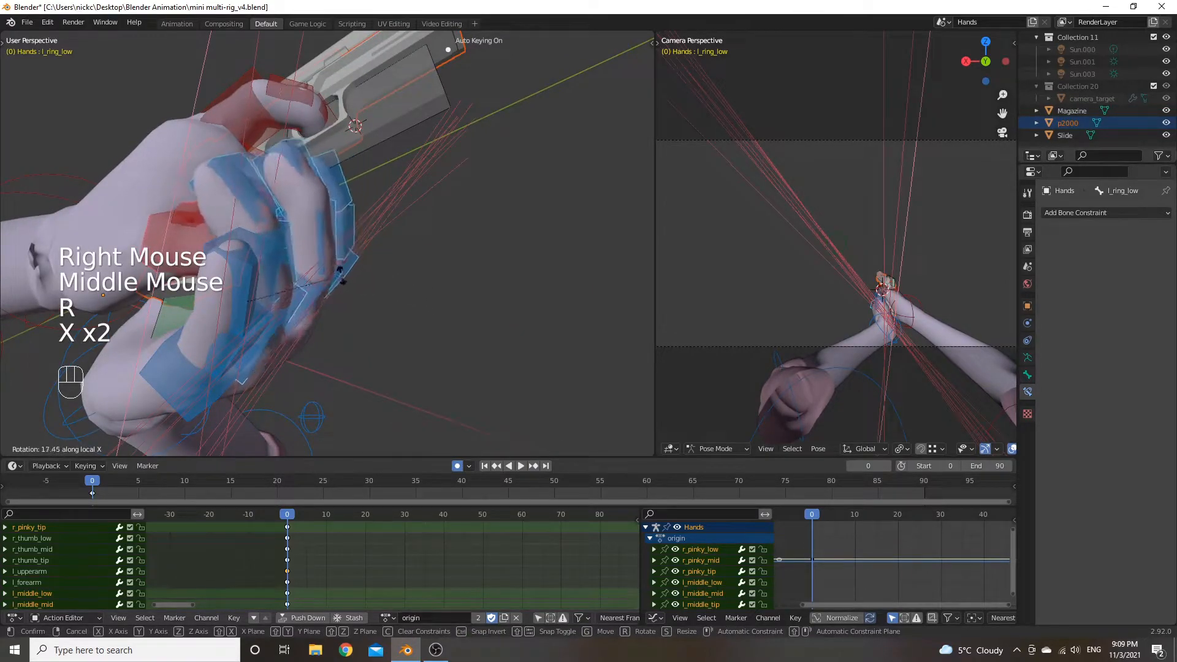
left_click(330, 280)
Curl the selected left finger bones further with another rotation about their local X axes.
middle_click_drag(329, 280, 408, 334)
scroll(277, 346, "up", 2)
key("r")
key("x")
key("x")
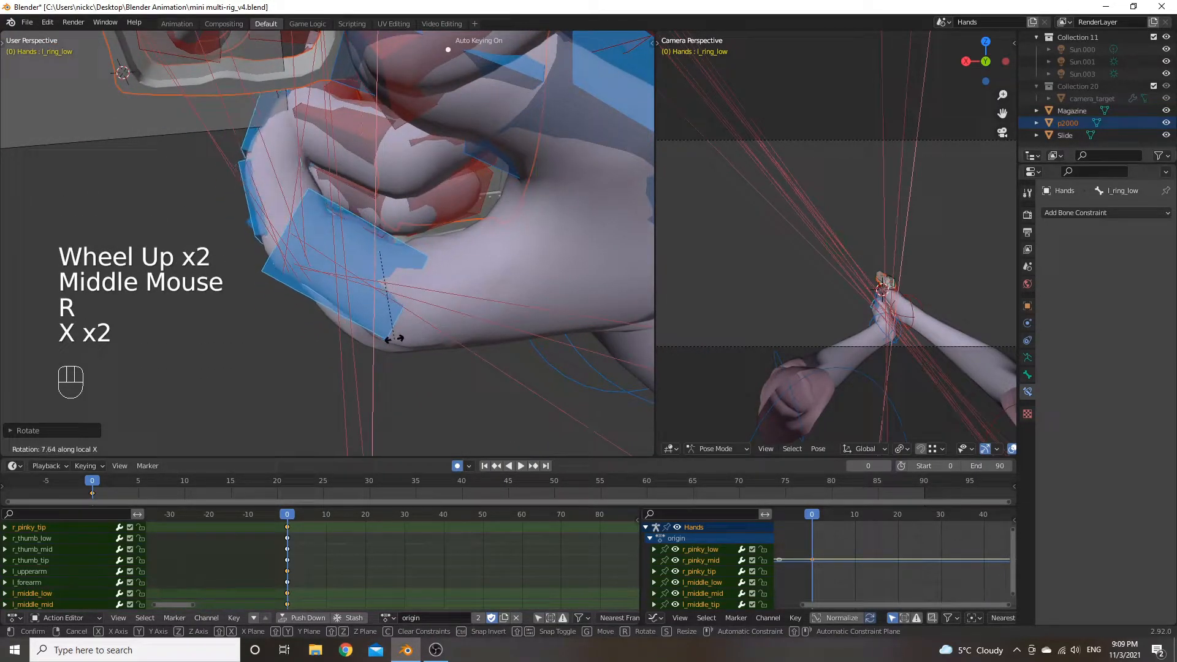
middle_click_drag(576, 328, 255, 308)
scroll(406, 309, "down", 2)
Rotate the left index finger's middle bone about its local X axis to refine the finger's bend.
left_click(301, 267)
middle_click_drag(300, 267, 293, 287)
key("r")
key("x")
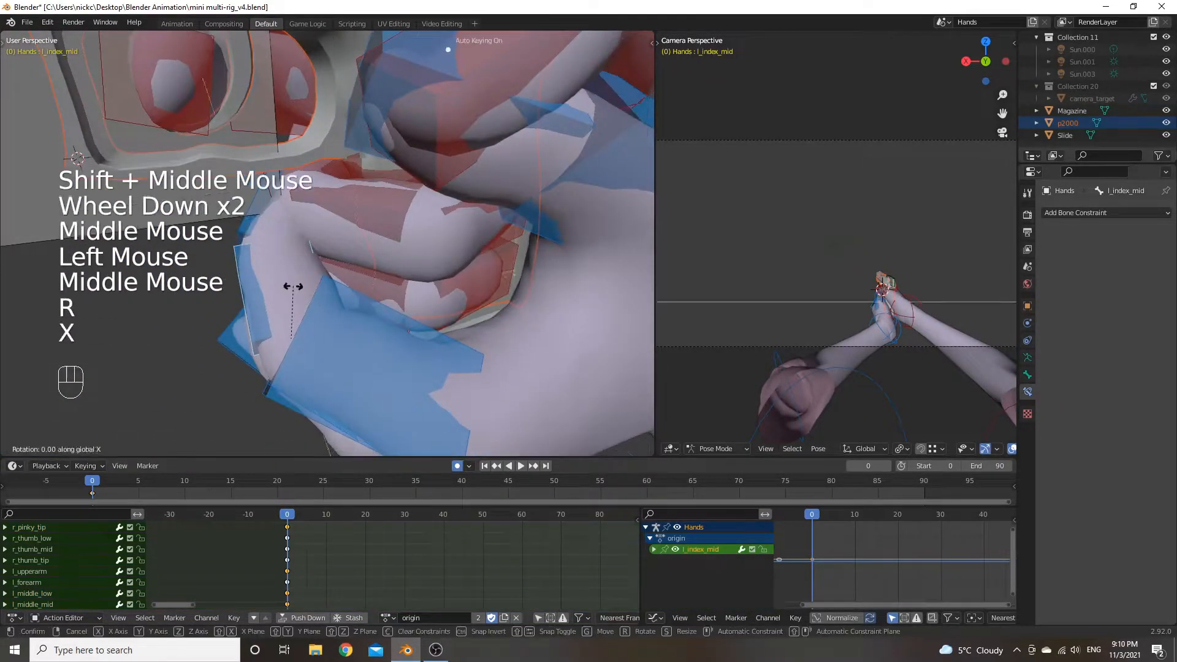
left_click(246, 252)
Rotate the left index fingertip bone about its local X axis to shape its bend around the right hand.
left_click(244, 232)
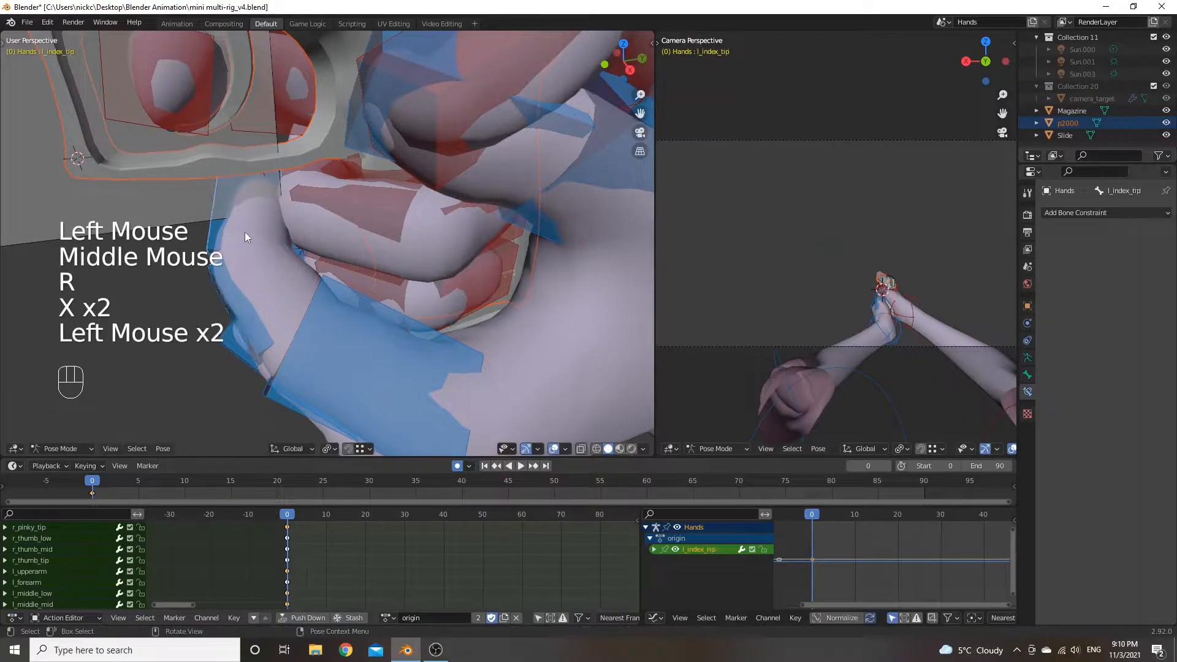
key("r")
key("x")
key("x")
left_click(240, 231)
Rotate the left middle finger's middle bone about its X axis to refine the finger's bend.
middle_click_drag(240, 230, 449, 227)
left_click(389, 332)
key("r")
key("x")
key("x")
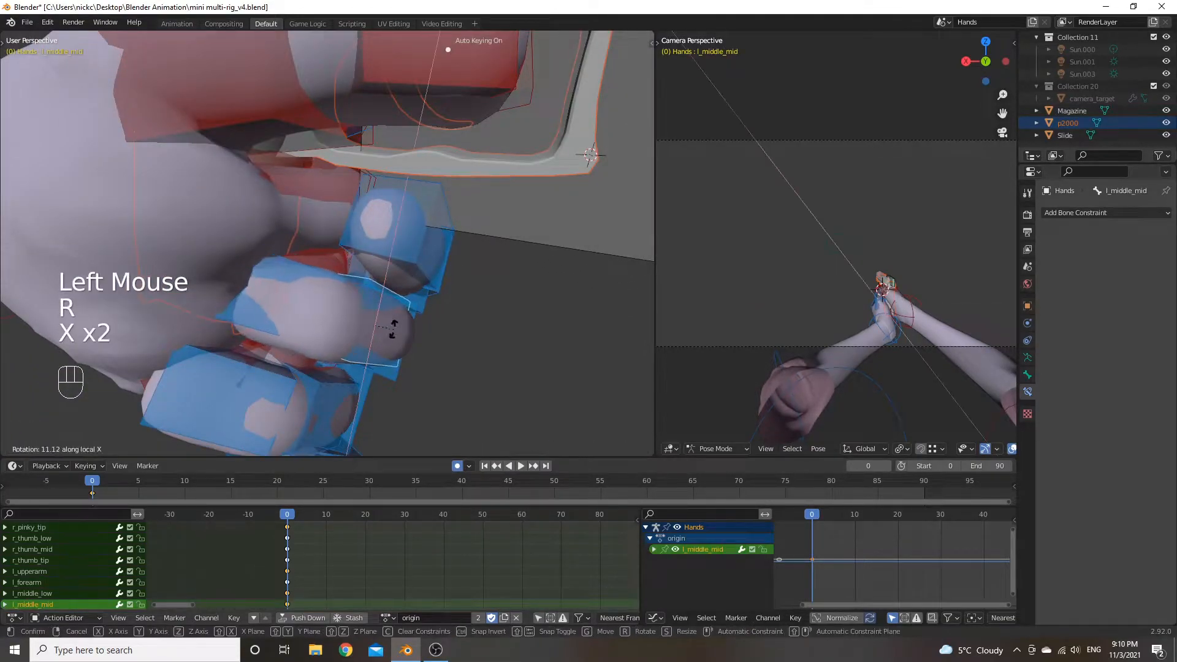
right_click(384, 327)
middle_click_drag(385, 326, 496, 256)
key("r")
key("x")
left_click(484, 313)
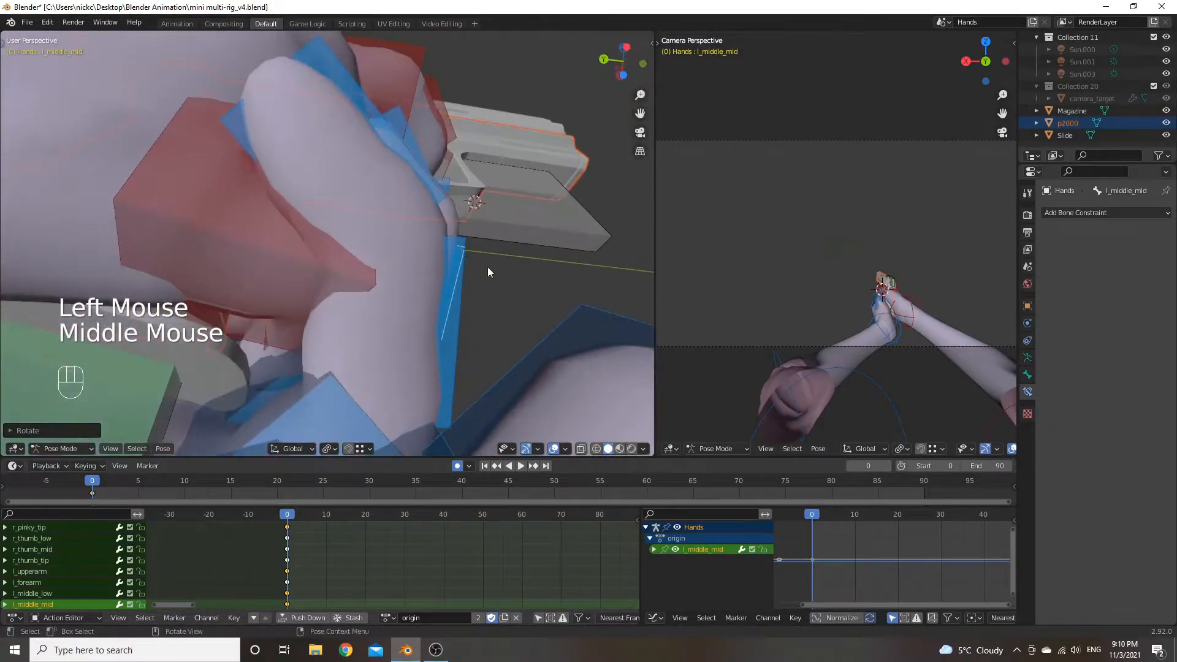
Rotate the left ring finger's middle bone about its local X axis to fit it to the grip.
left_click(430, 315)
key("r")
key("x")
key("x")
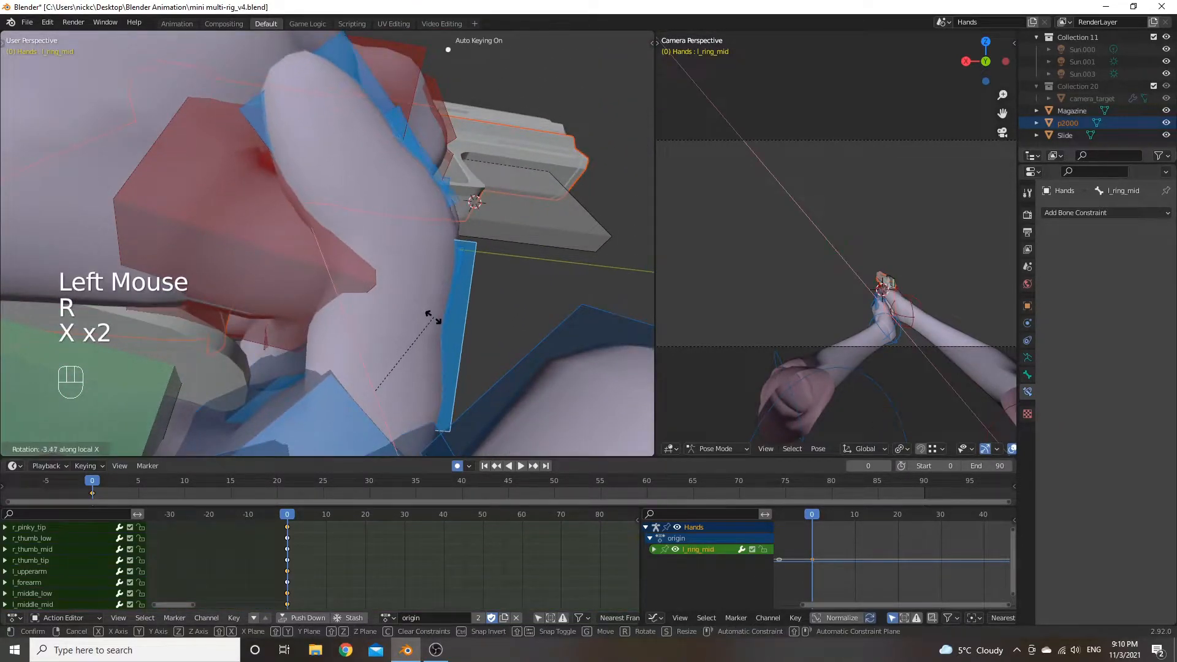
left_click(369, 334)
Examine the two-handed grip on the pistol from the front and from the side.
middle_click_drag(287, 274, 344, 356)
scroll(274, 264, "down", 3)
middle_click_drag(382, 238, 414, 140)
scroll(311, 229, "down", 1)
scroll(355, 193, "down", 1)
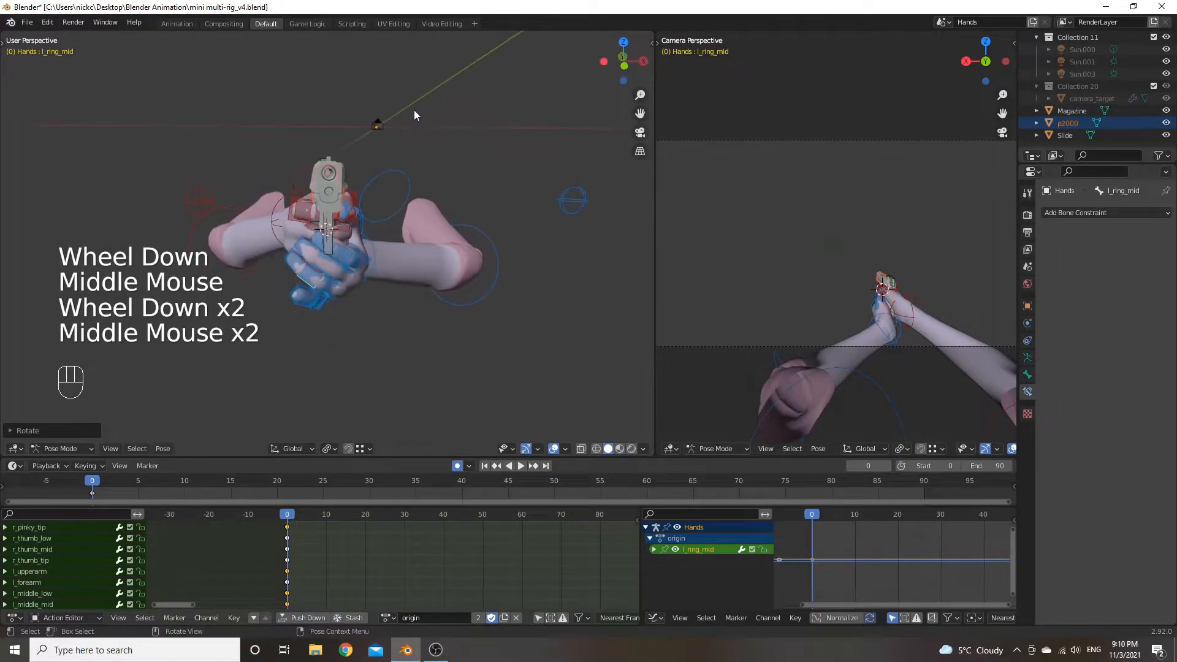
scroll(338, 275, "up", 3)
mouse_move(344, 276)
middle_mouse_down()
mouse_move(249, 267)
mouse_move(347, 295)
middle_mouse_up()
middle_click_drag(550, 306, 296, 321)
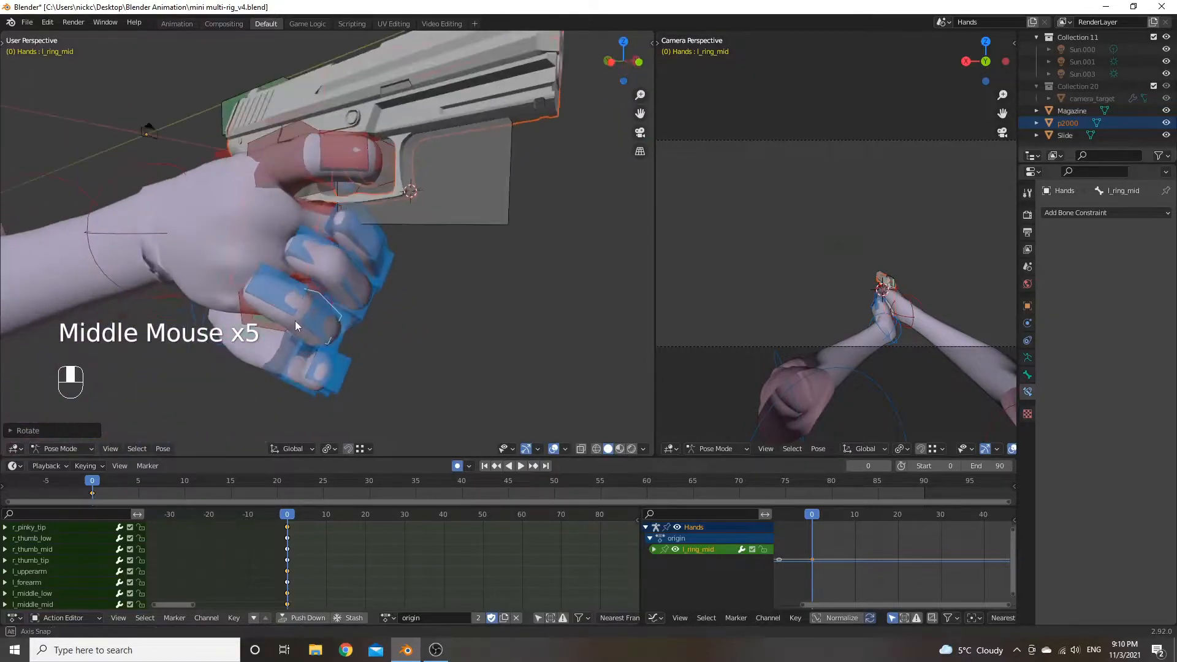
key("r")
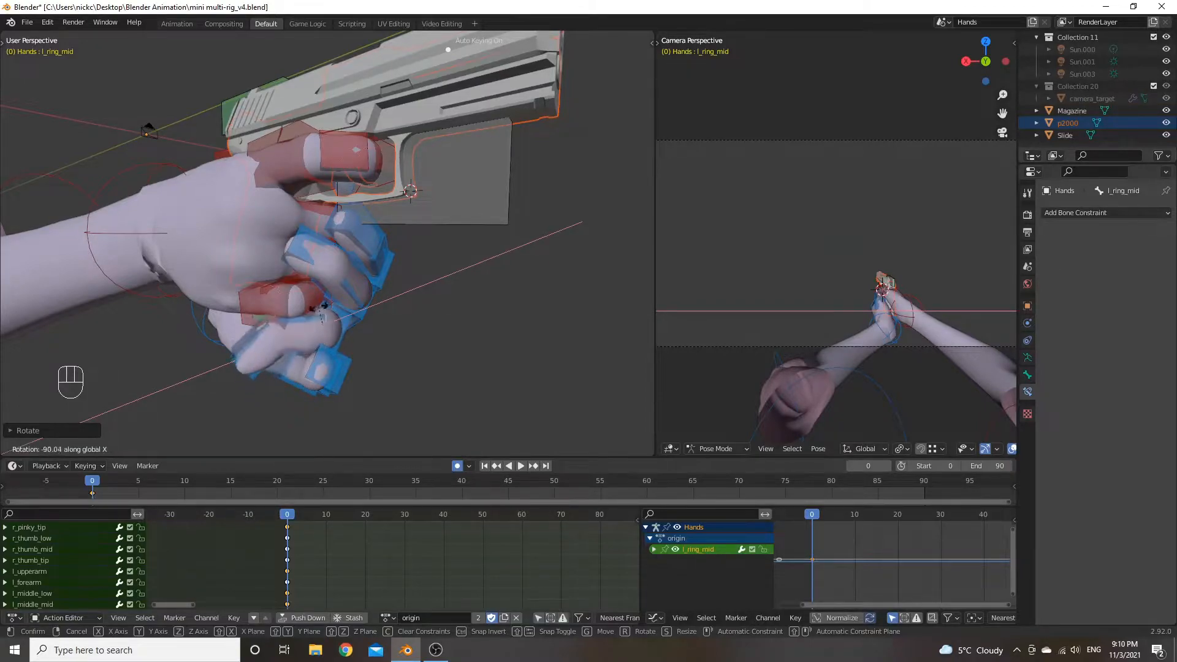
right_click(362, 299)
middle_click_drag(363, 299, 418, 254)
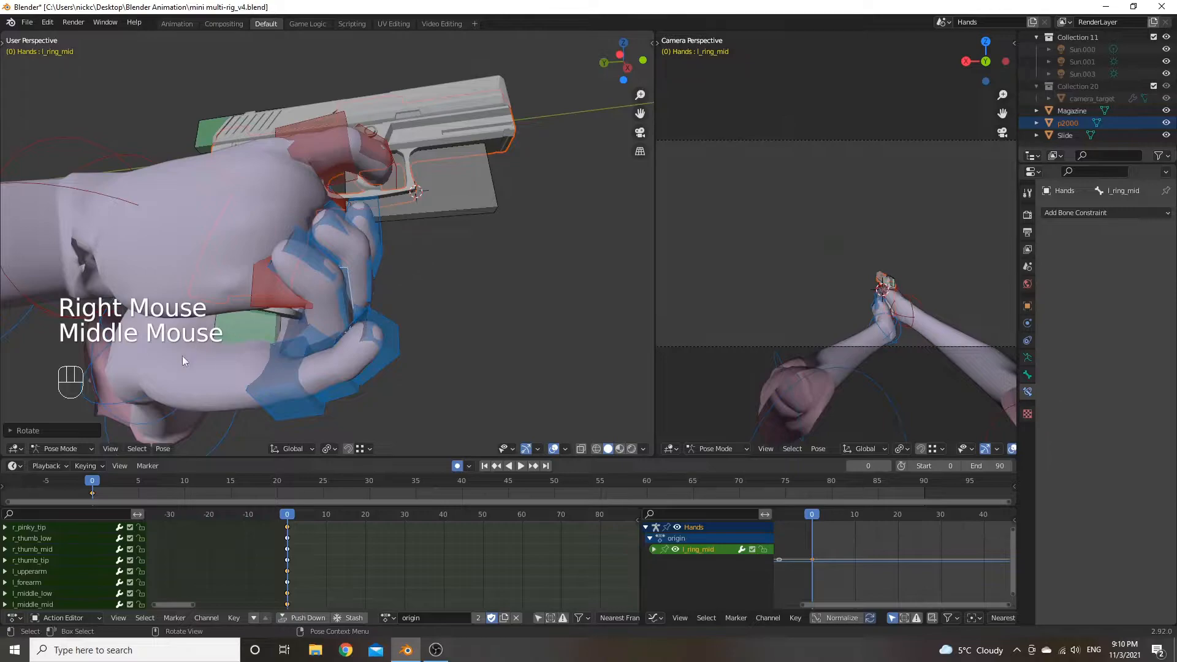
middle_click_drag(154, 333, 378, 323)
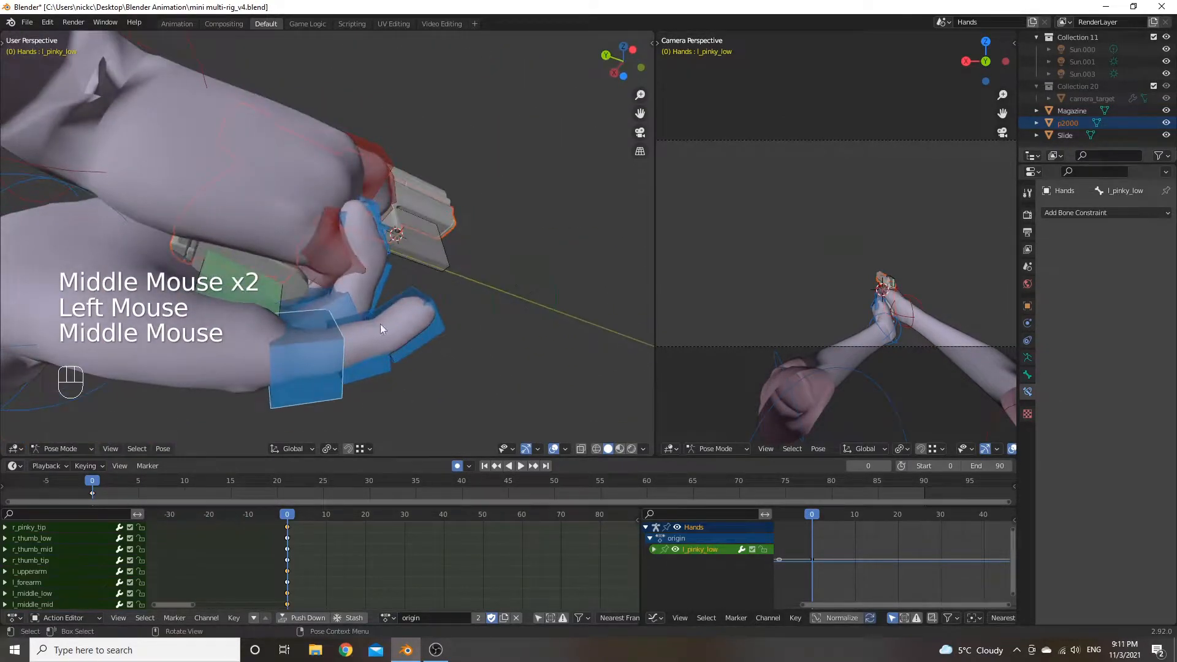
left_click(369, 358, "shift")
left_click(434, 323, "shift")
left_click(457, 385)
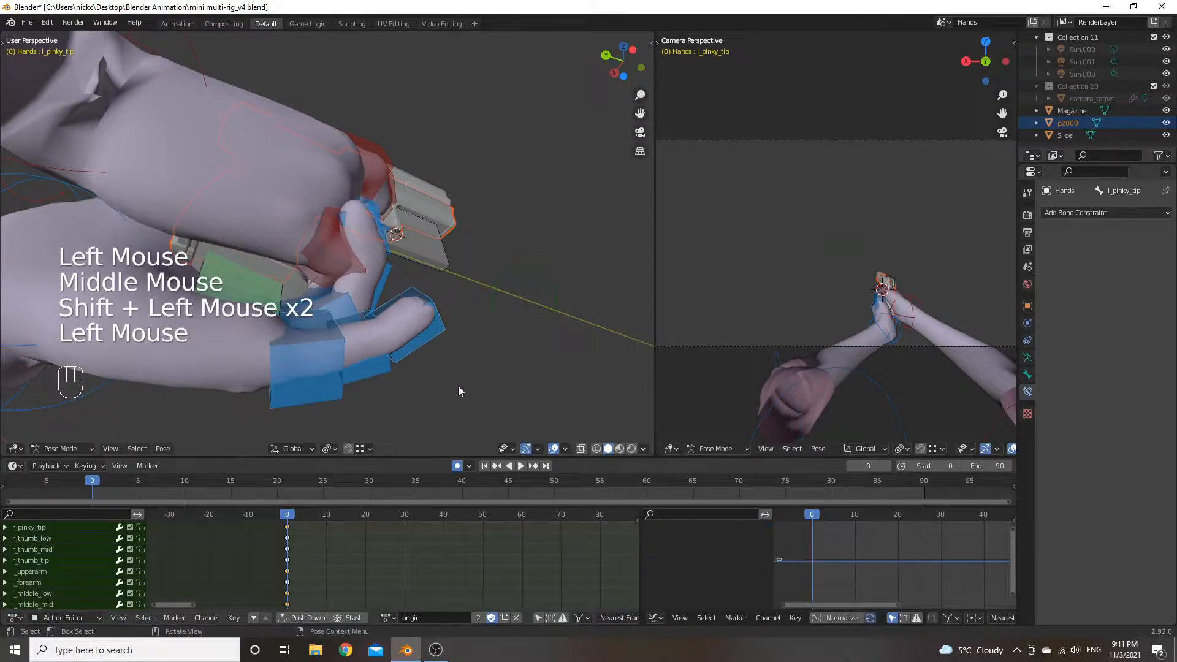
left_click(426, 340, "shift")
key("r")
key("x")
key("x")
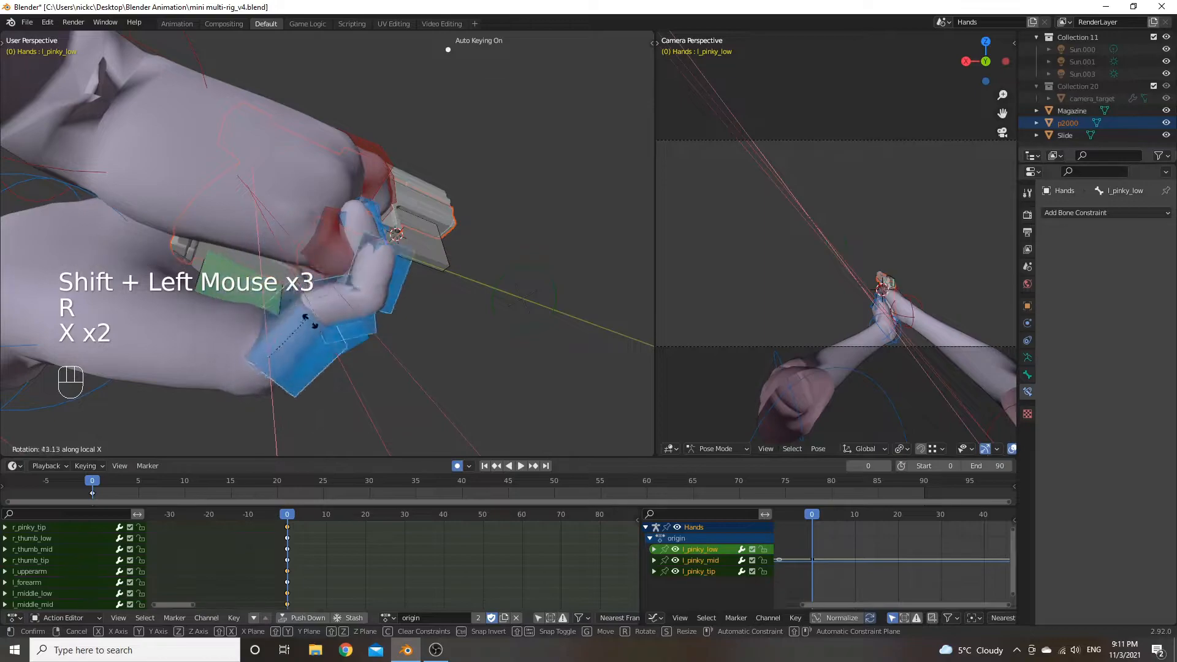
right_click(325, 316)
left_click(448, 374)
Rotate the left pinky's base bone about its local X axis.
left_click(314, 368)
middle_click_drag(313, 368, 347, 314)
key("r")
key("x")
key("x")
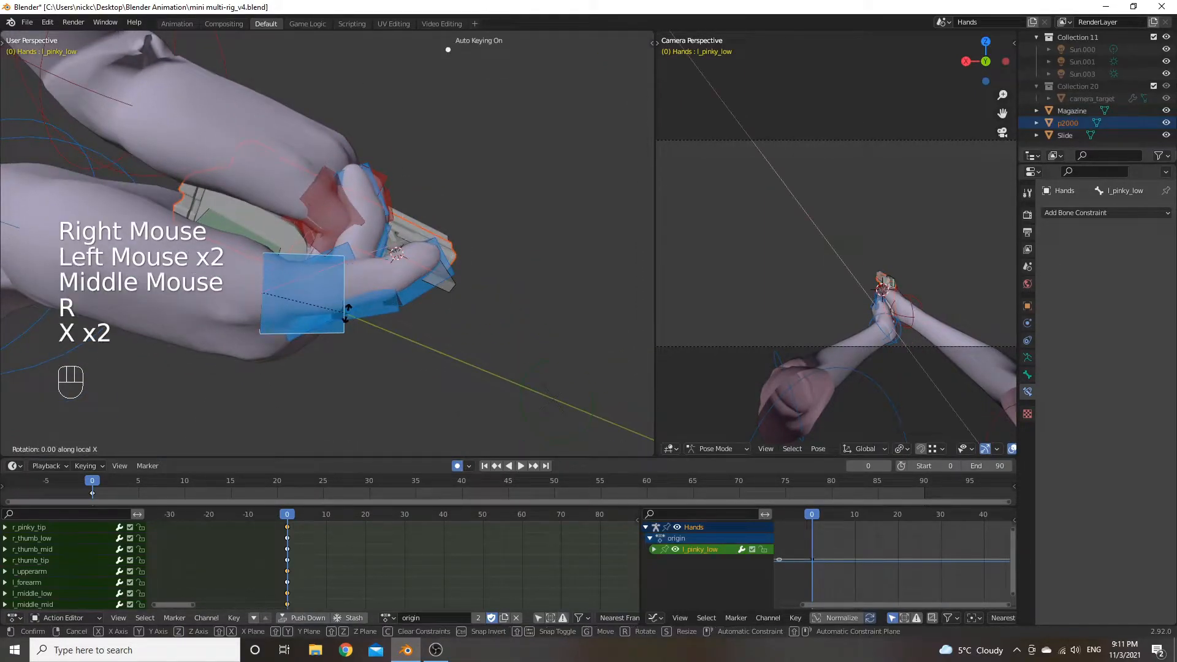
left_click(286, 269)
Rotate the left pinky's middle bone about its local X axis to curl the finger.
middle_click_drag(282, 266, 360, 326)
left_click(364, 325)
key("r")
key("x")
key("x")
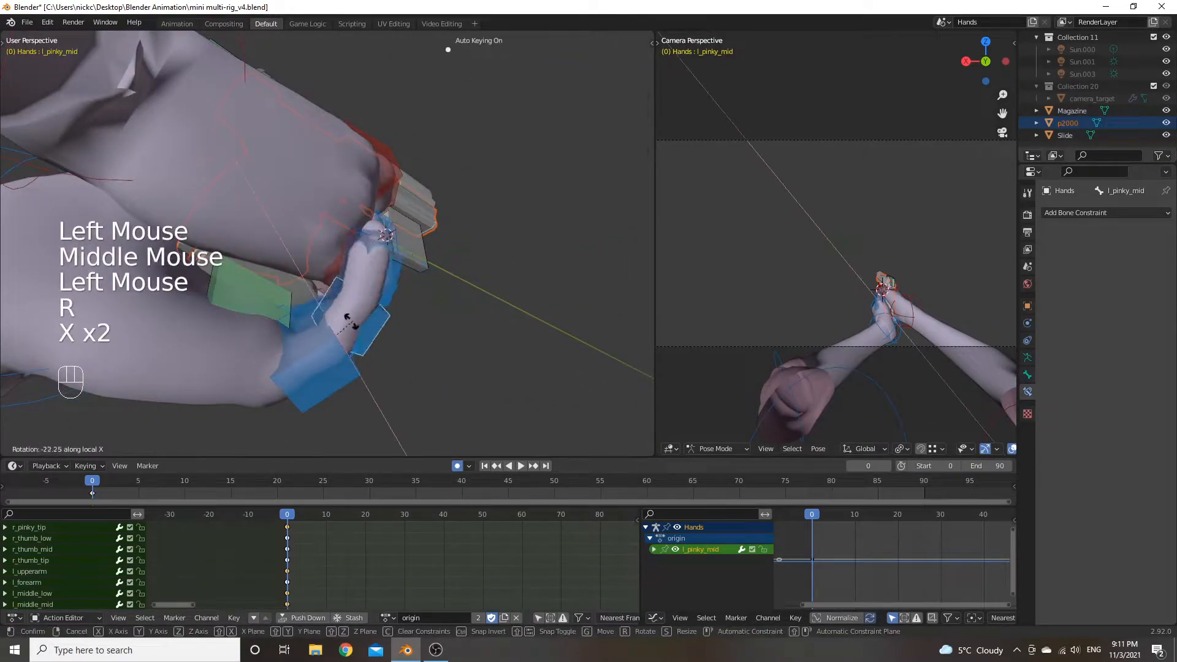
left_click(336, 316)
Adjust the left pinky's base bone with another rotation about its local X axis.
left_click(319, 349)
key("r")
key("x")
key("x")
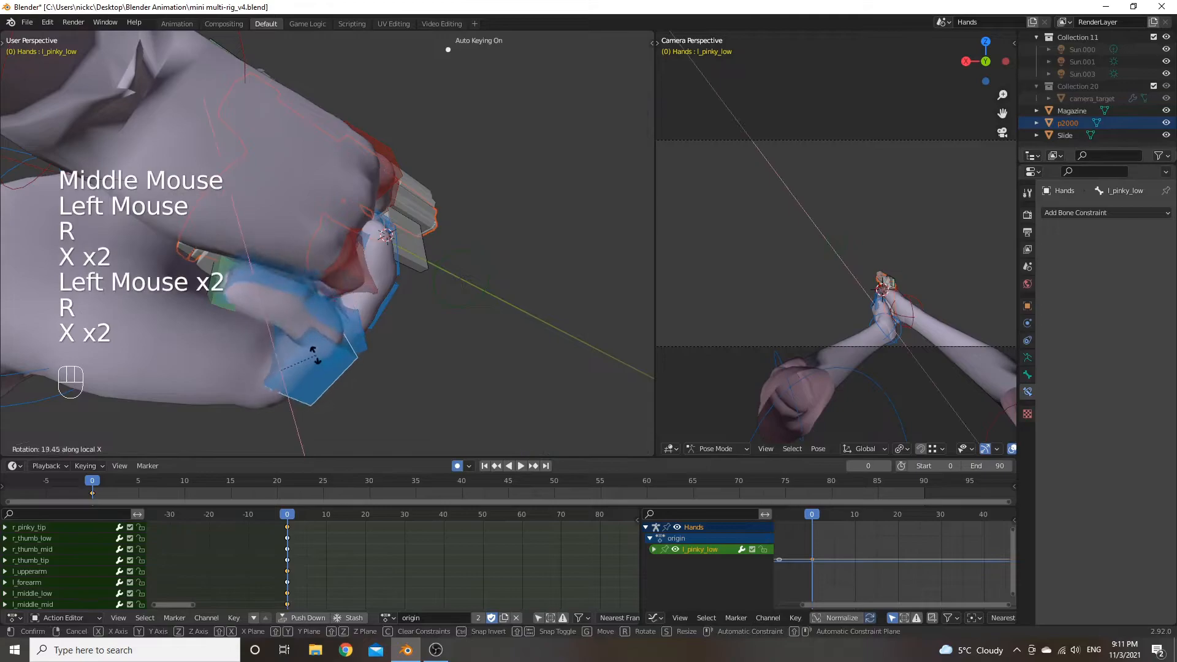
left_click(306, 348)
Rotate the left pinky's middle bone again about its local X axis to correct the curl.
middle_click_drag(306, 347, 320, 301)
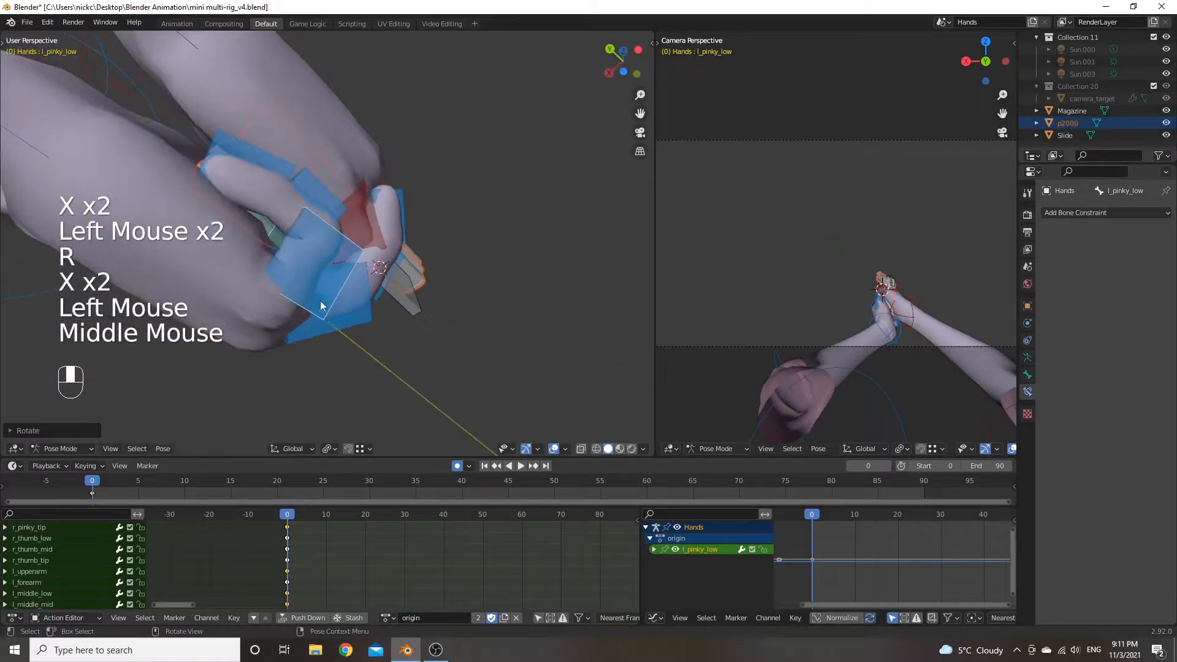
left_click(298, 201)
key("r")
key("x")
key("x")
left_click(315, 196)
Rotate the left pinky's base bone about its local X axis to bring the finger closer to the grip.
left_click(311, 248)
key("r")
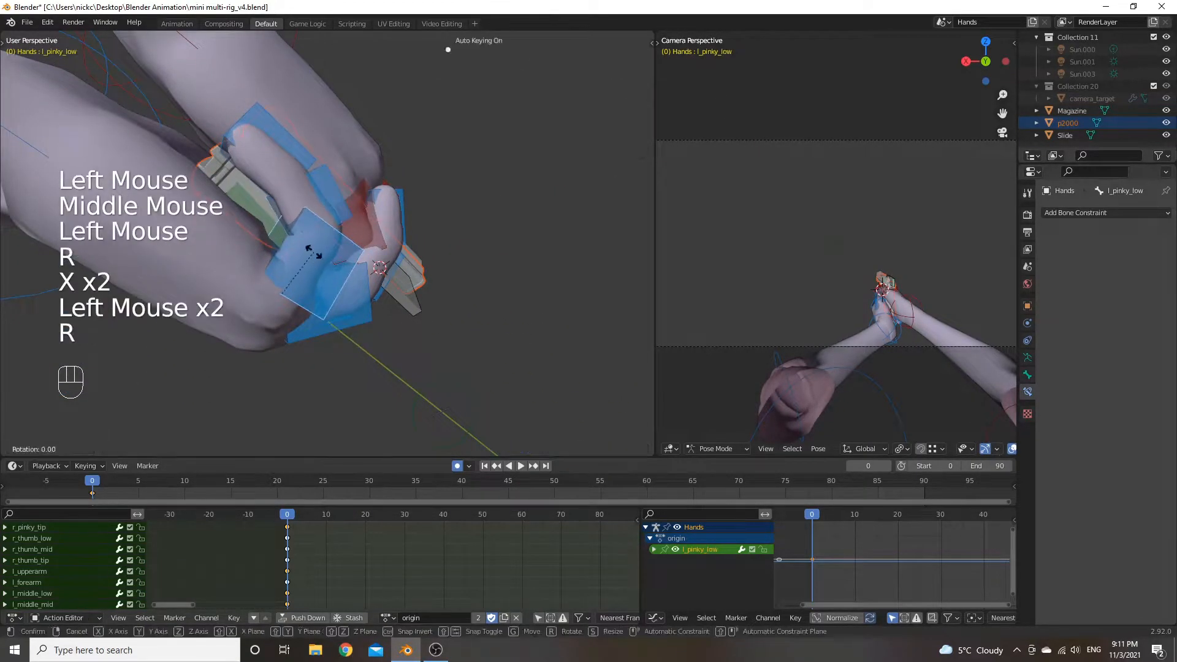
key("x")
key("x")
left_click(300, 244)
Rotate the left pinky's tip bone about its local X axis.
left_click(225, 172)
key("r")
key("x")
key("x")
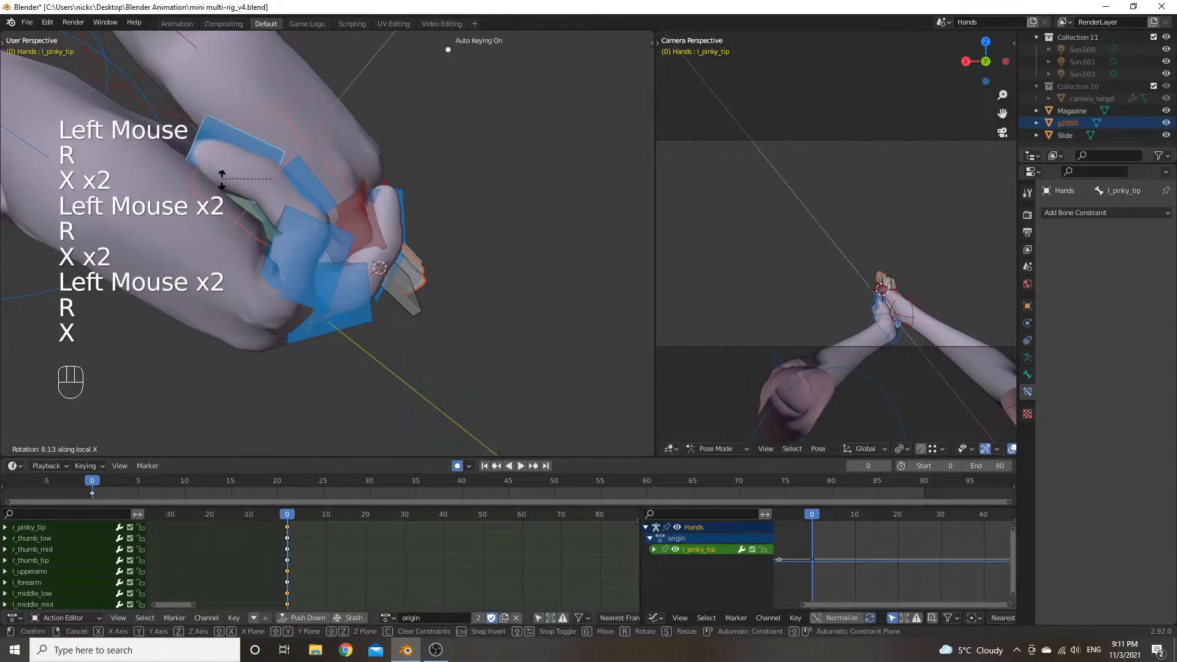
left_click(222, 177)
Fine-tune the left pinky's base bone with a rotation about its local X axis.
middle_click_drag(222, 177, 282, 308)
left_click(270, 294)
key("r")
key("x")
key("x")
left_click(276, 293)
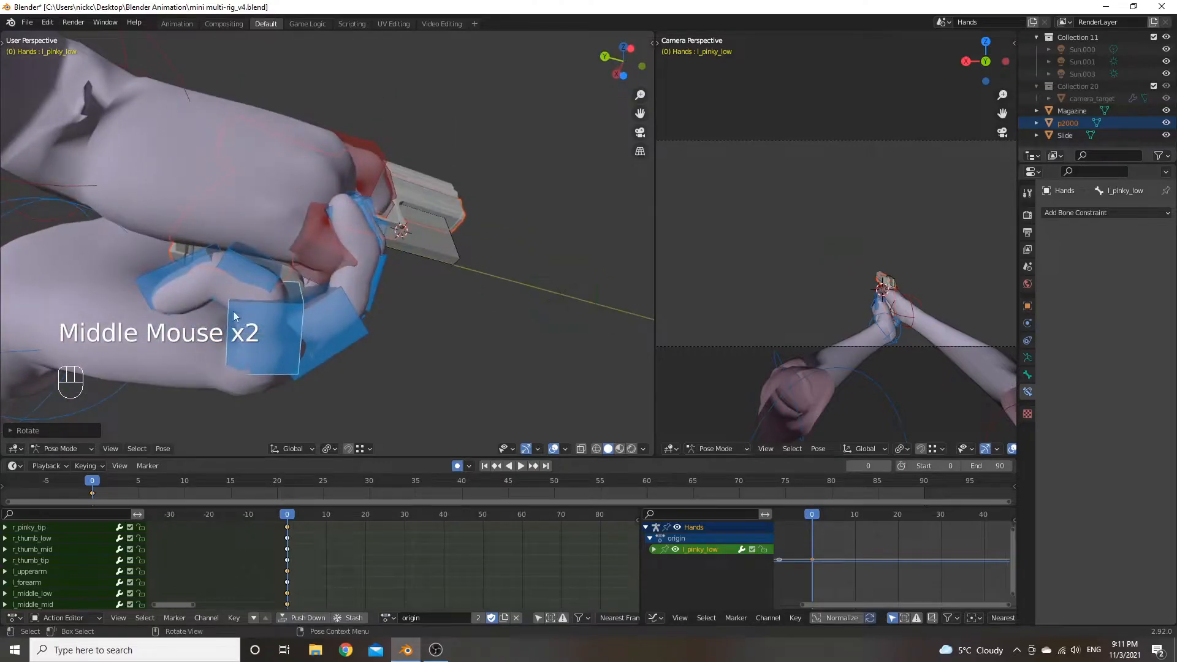
Rotate the left thumb's base bone about its local X axis.
middle_click_drag(366, 233, 426, 288)
left_click(340, 285)
middle_click_drag(340, 285, 371, 270)
scroll(390, 271, "up", 1)
key("r")
key("z")
key("z")
right_click(369, 265)
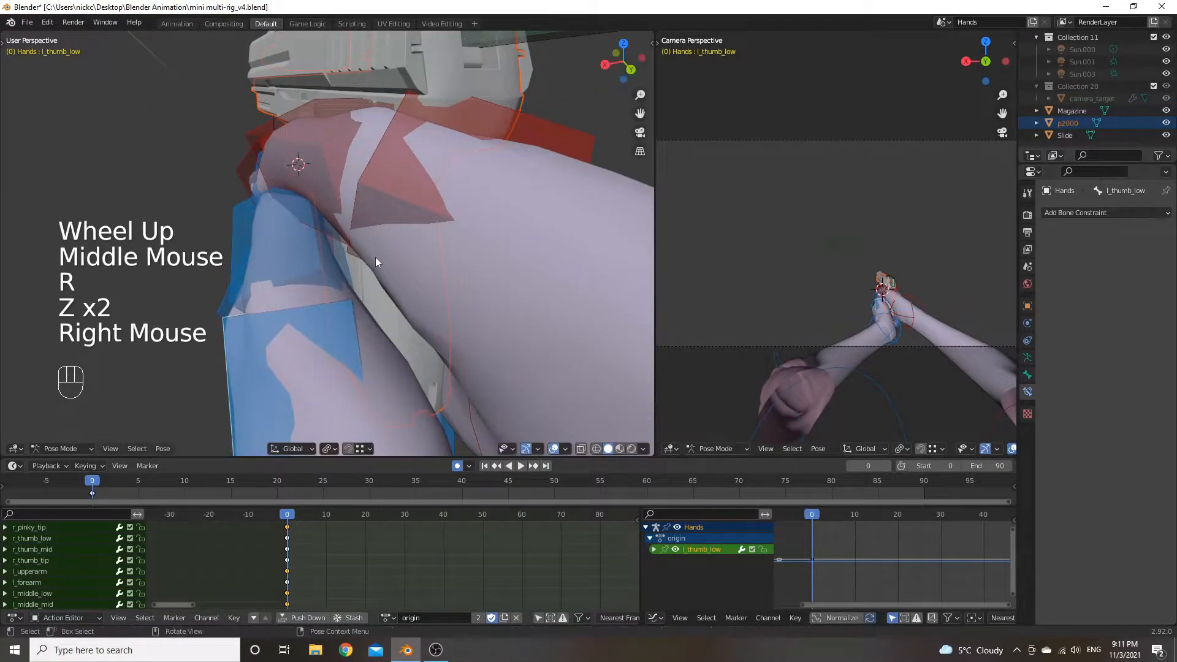
key("r")
key("x")
key("x")
left_click(333, 258)
Rotate the left thumb's middle bone slightly about its local X axis and its local Z axis.
middle_click_drag(333, 258, 492, 194)
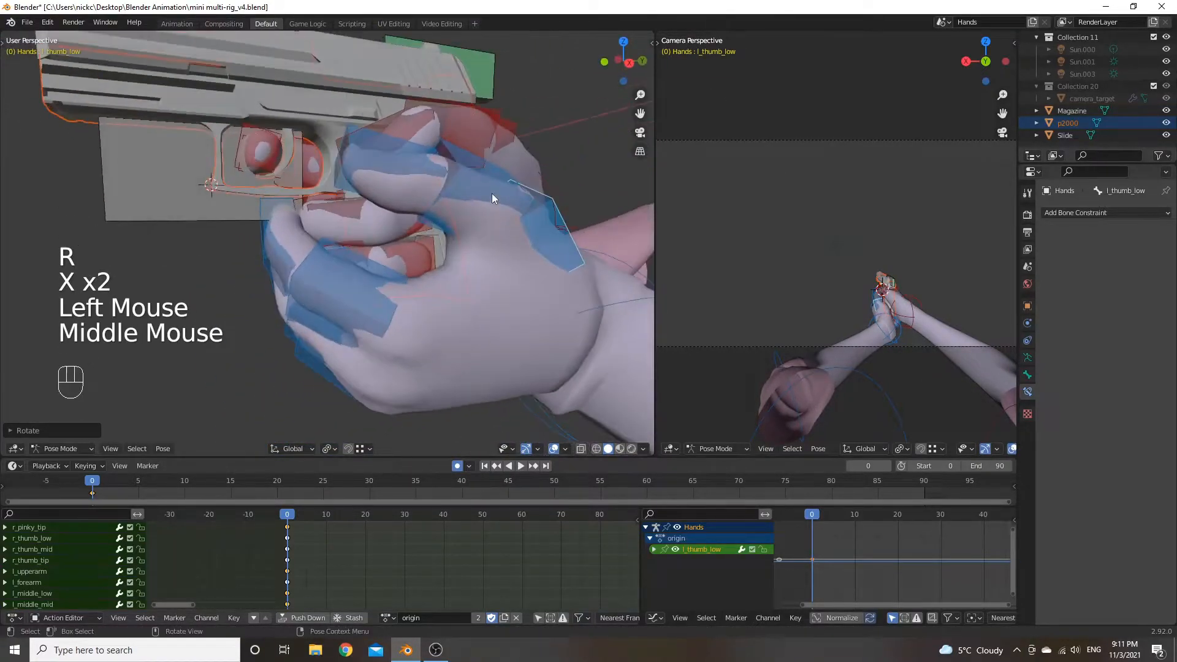
left_click(492, 195)
key("r")
key("x")
key("x")
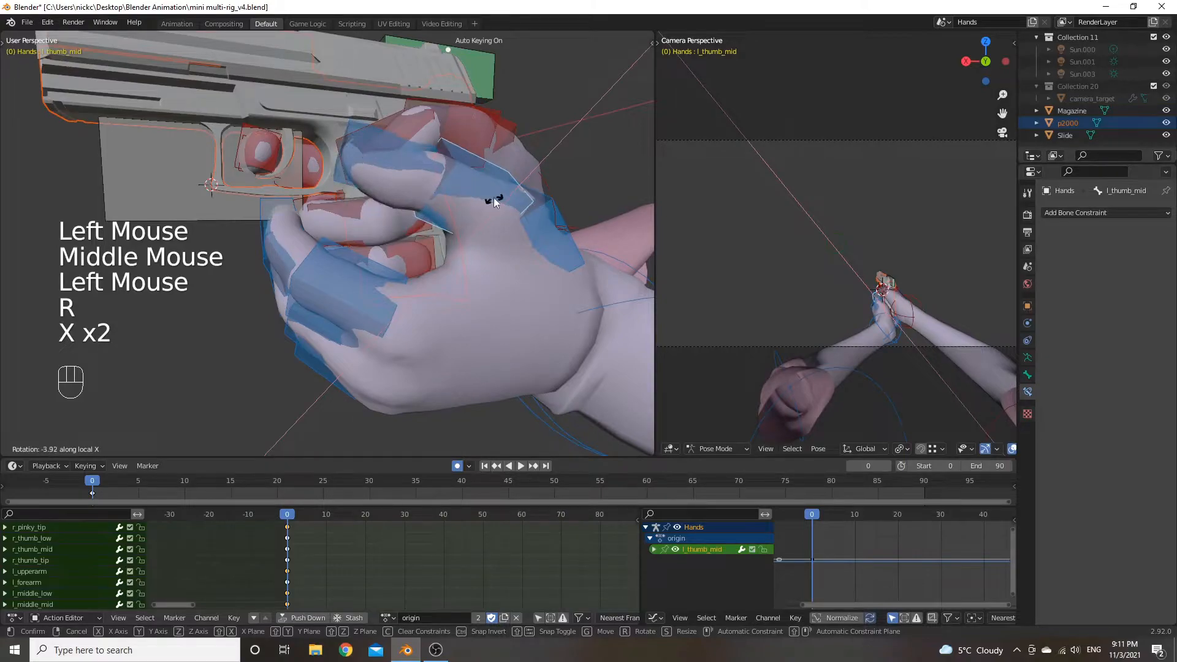
left_click(494, 202)
key("r")
key("z")
key("z")
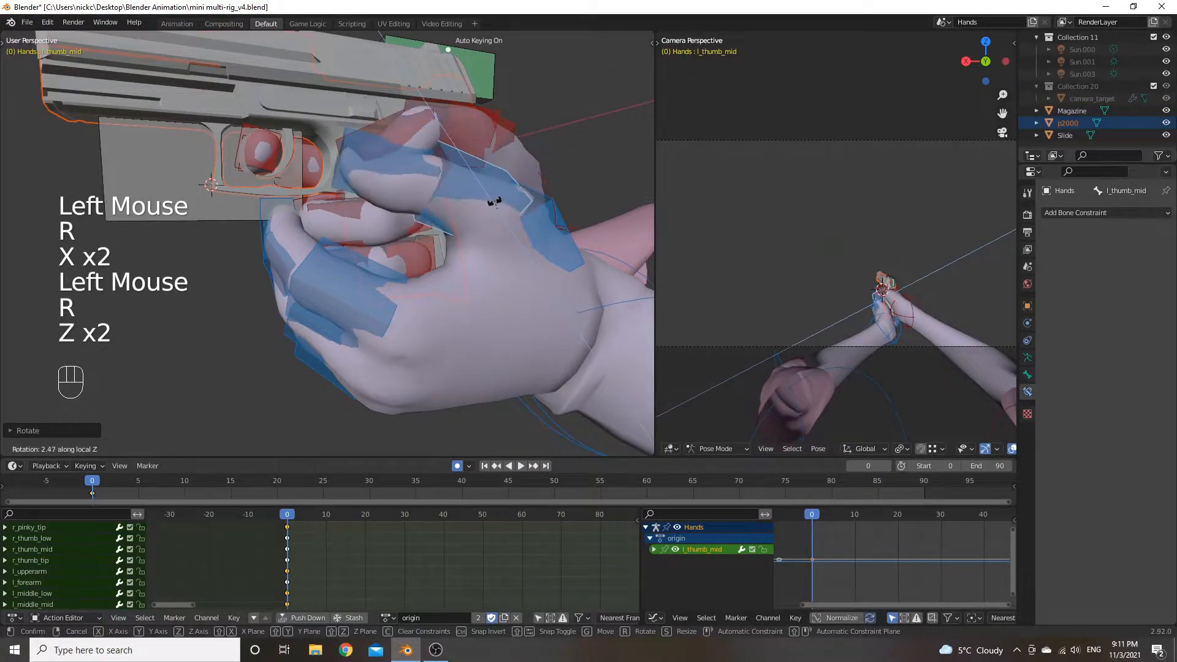
left_click(494, 201)
middle_click_drag(494, 202, 398, 219)
key("r")
key("z")
key("z")
right_click(400, 223)
Rotate the left thumb's middle bone again about its local X axis.
key("r")
key("x")
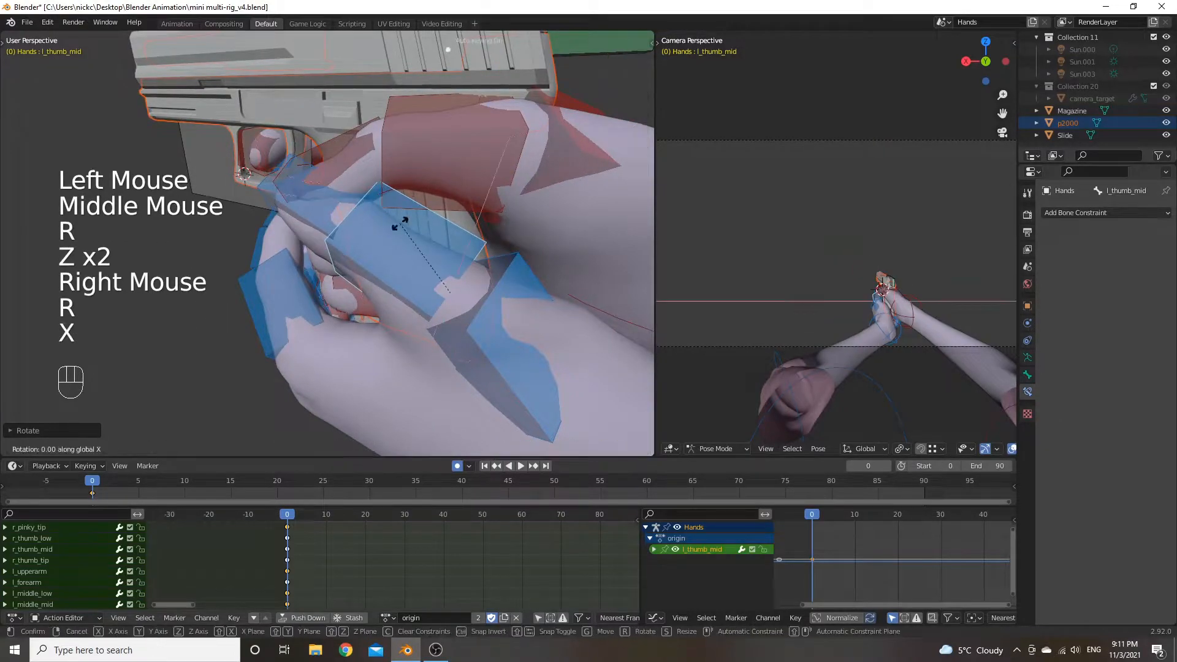
key("x")
left_click(388, 231)
Refine the left thumb's placement by rotating a thumb bone about its local Z axis.
middle_click_drag(388, 231, 293, 259)
left_click(430, 193)
key("r")
key("z")
key("z")
left_click(383, 207)
Rotate the left thumb's base bone slightly about its local X axis to adjust its position on the grip.
left_click(290, 284)
key("r")
key("z")
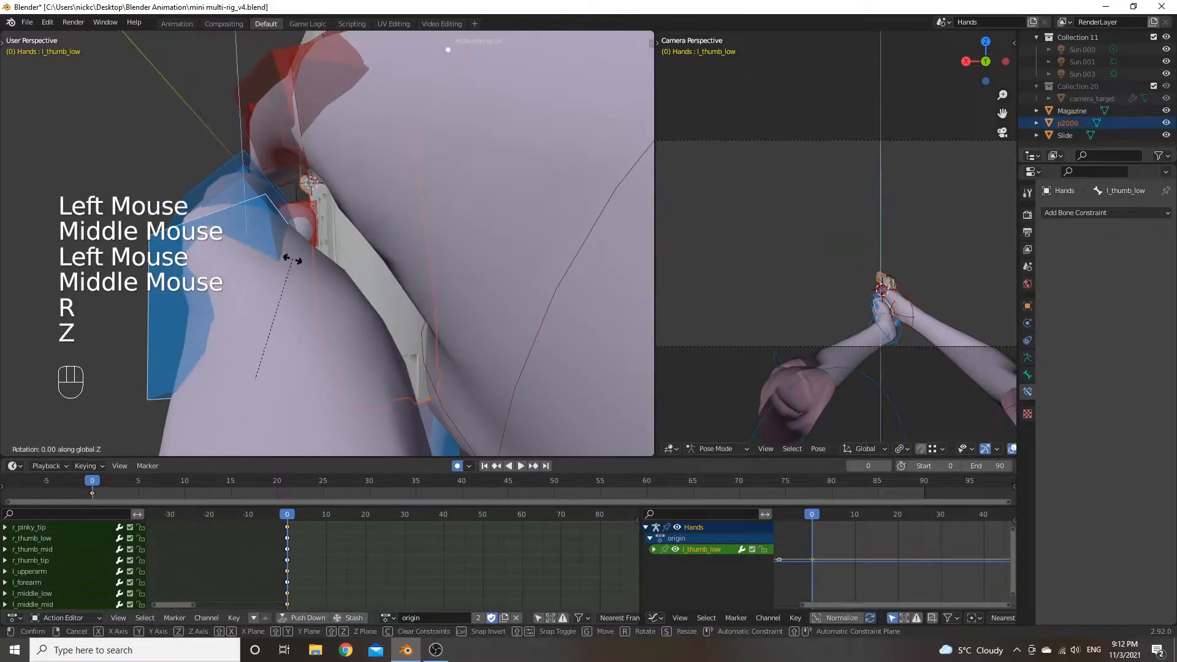
key("z")
right_click(304, 263)
key("r")
key("x")
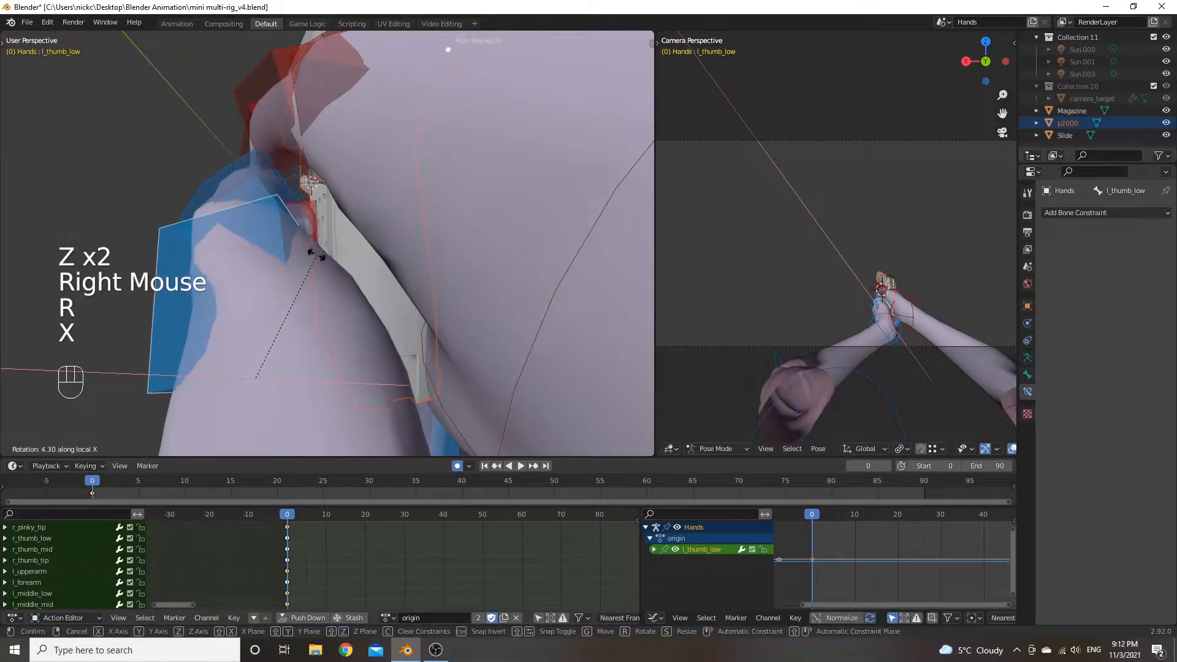
left_click(315, 255)
Rotate the left hand's IK control bone slightly about the global Z axis.
middle_click_drag(315, 256, 336, 239)
scroll(350, 244, "down", 2)
left_click(339, 379)
middle_click_drag(339, 379, 340, 336)
key("r")
key("z")
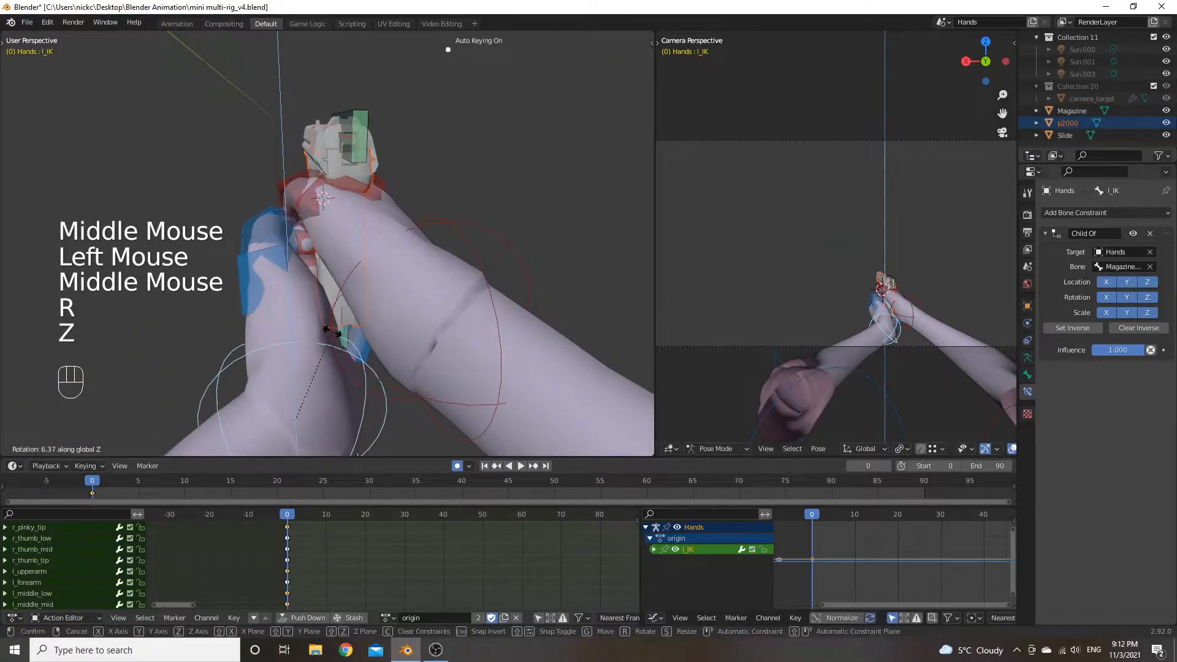
left_click(335, 334)
Move the left hand's IK control bone to seat the left hand against the right hand.
key("g")
left_click(343, 315)
middle_click_drag(343, 316, 310, 265)
key("g")
left_click(388, 304)
Rotate the left hand's IK control bone about its local Z axis.
scroll(408, 288, "up", 2)
key("r")
key("z")
key("z")
left_click(461, 239)
scroll(436, 246, "up", 1)
scroll(318, 291, "down", 1)
key("r")
key("x")
right_click(308, 262)
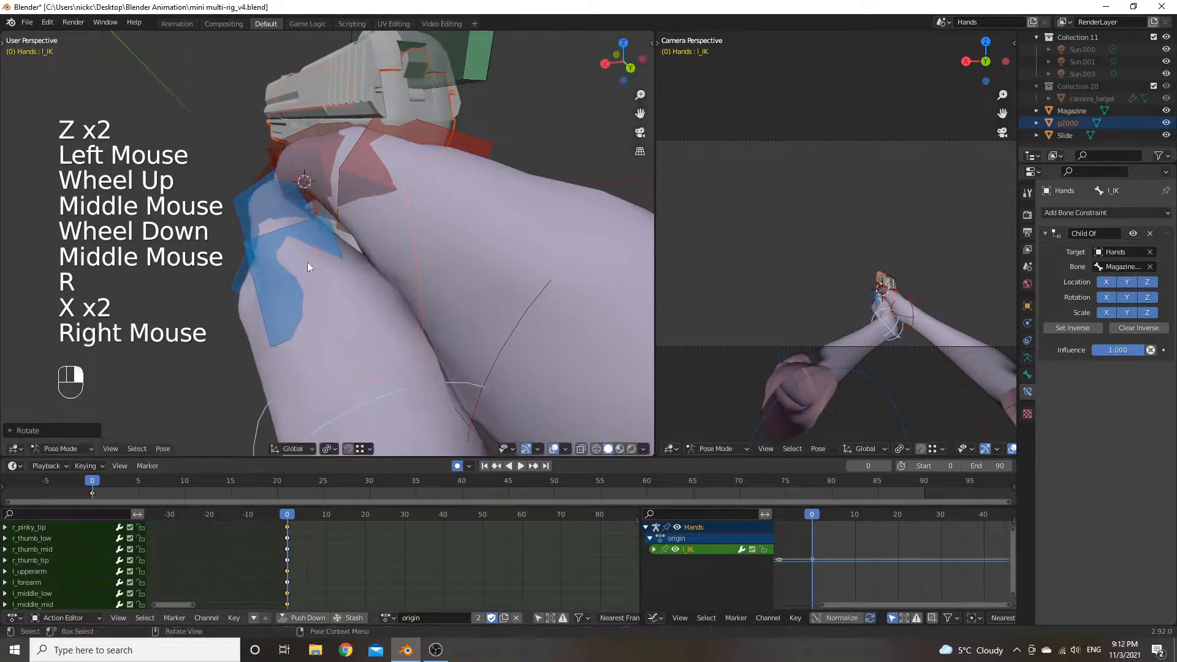
Rotate the left hand's IK control bone about the global Y axis and reposition it against the right hand.
key("r")
key("y")
left_click(319, 260)
middle_click_drag(322, 260, 341, 287)
scroll(350, 226, "down", 2)
key("g")
left_click(329, 242)
scroll(392, 270, "up", 2)
Rotate the left thumb's base bone slightly about its local X axis to fit it against the grip.
left_click(341, 287)
key("r")
key("z")
key("z")
right_click(339, 281)
scroll(389, 285, "down", 2)
middle_click_drag(297, 263, 380, 255)
scroll(356, 292, "up", 2)
key("r")
key("x")
key("x")
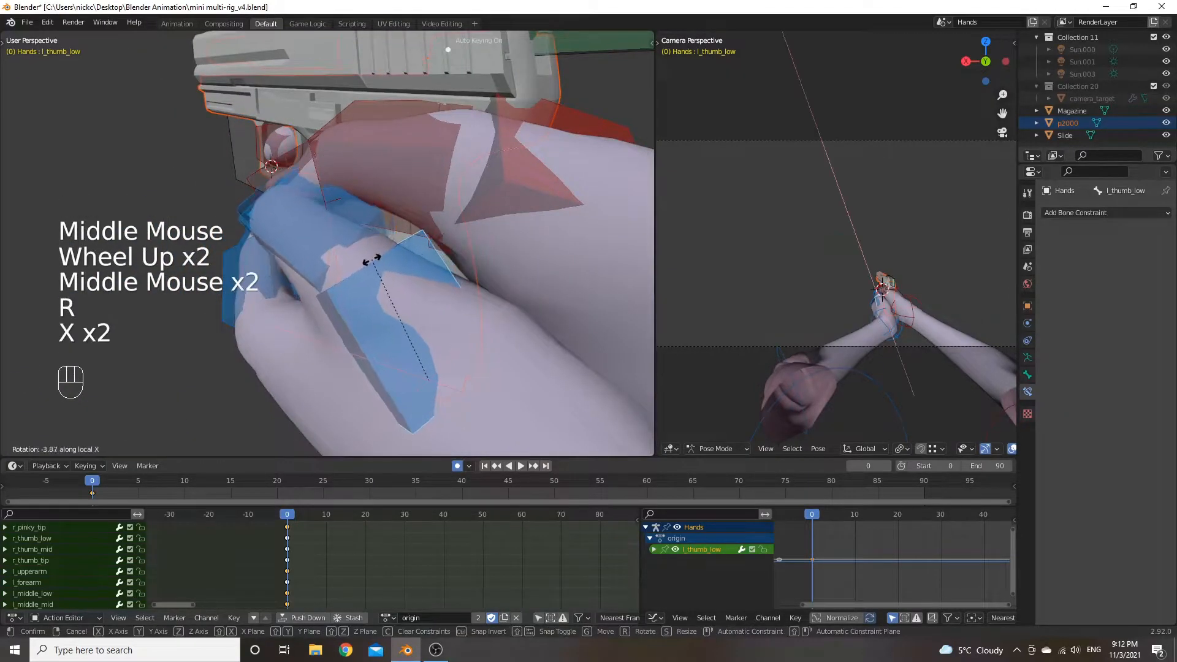
left_click(354, 270)
Adjust the curl of a left-hand finger segment on the grip by rotating it about its local X axis.
middle_click_drag(355, 269, 432, 188)
scroll(506, 264, "up", 2)
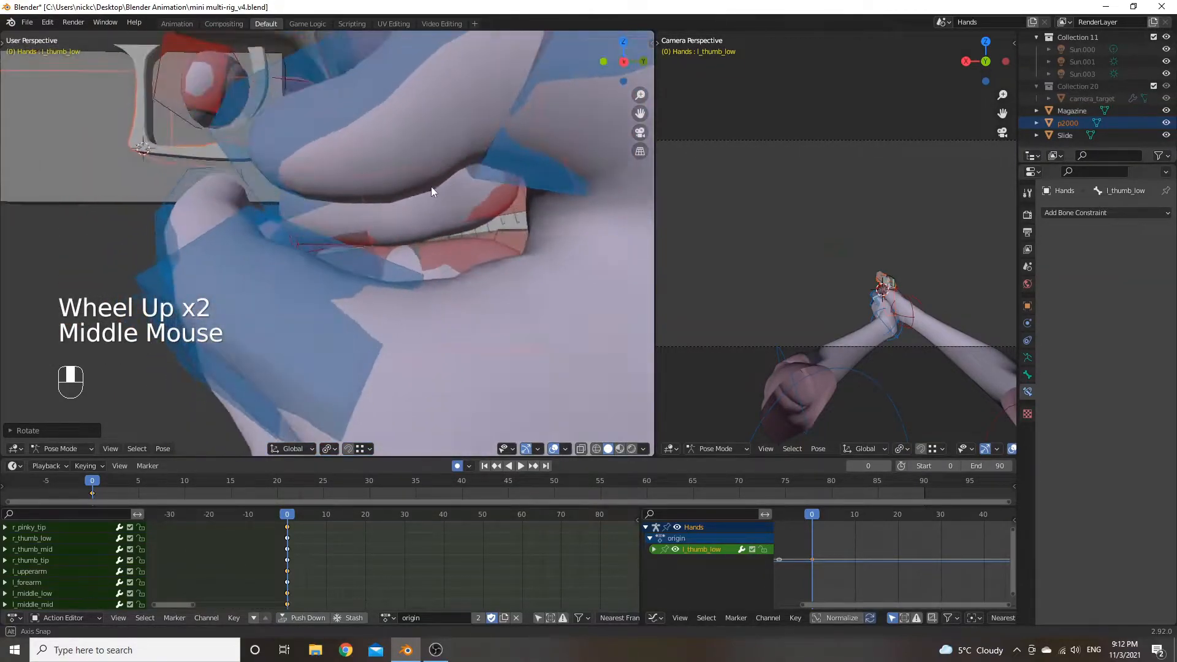
middle_click_drag(534, 163, 447, 226)
scroll(447, 226, "down", 2)
left_click(371, 261)
middle_click_drag(372, 261, 288, 271)
key("r")
key("x")
key("x")
left_click(437, 273)
left_click(432, 151)
key("x")
key("r")
key("x")
key("x")
right_click(437, 159)
Rotate the left index finger's base bone about 9 degrees around its local X axis.
scroll(490, 240, "up", 1)
key("r")
key("x")
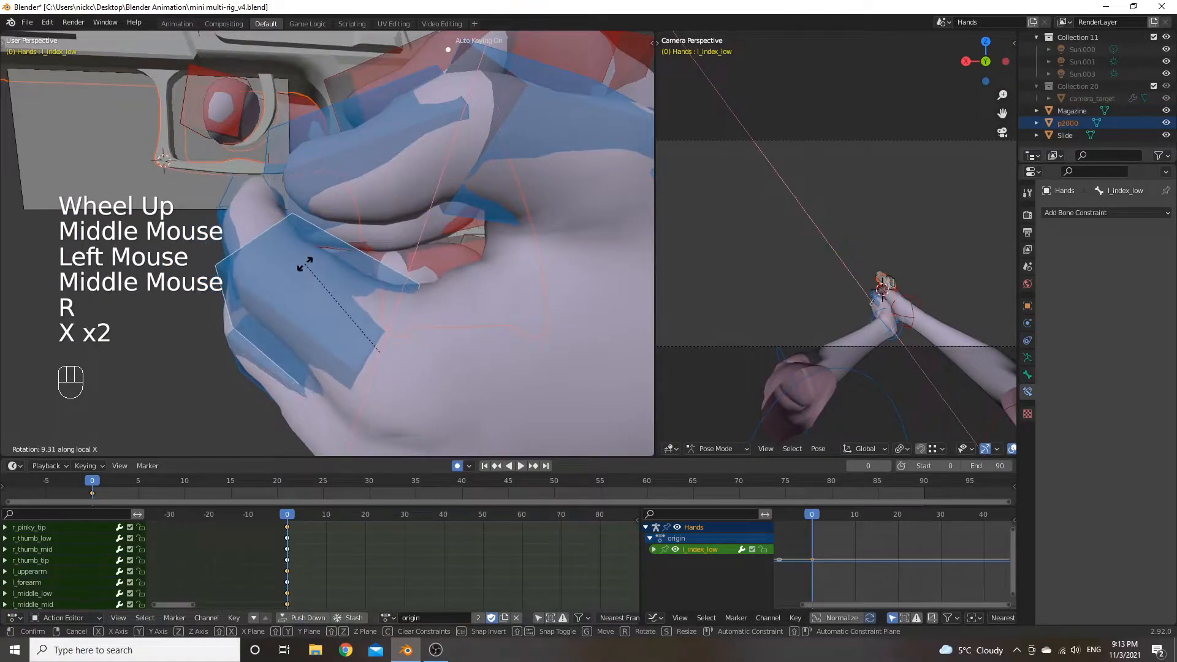
left_click(309, 257)
middle_click_drag(310, 256, 380, 193)
Rotate the left middle finger's base bone about the X axis to close it around the right hand.
left_click(361, 293)
middle_click_drag(360, 293, 583, 329)
key("r")
key("x")
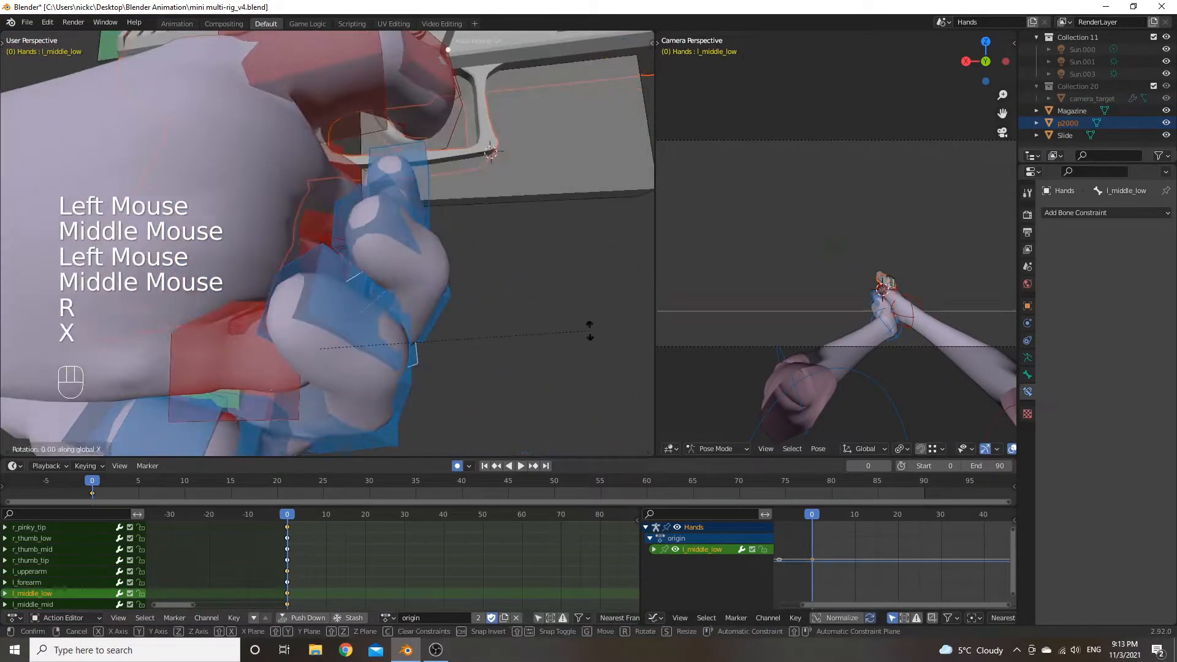
left_click(429, 303)
Rotate the left ring finger's base bone slightly about its local X axis.
middle_click_drag(429, 303, 391, 297)
scroll(384, 304, "down", 1)
left_click(357, 362)
key("r")
key("x")
key("x")
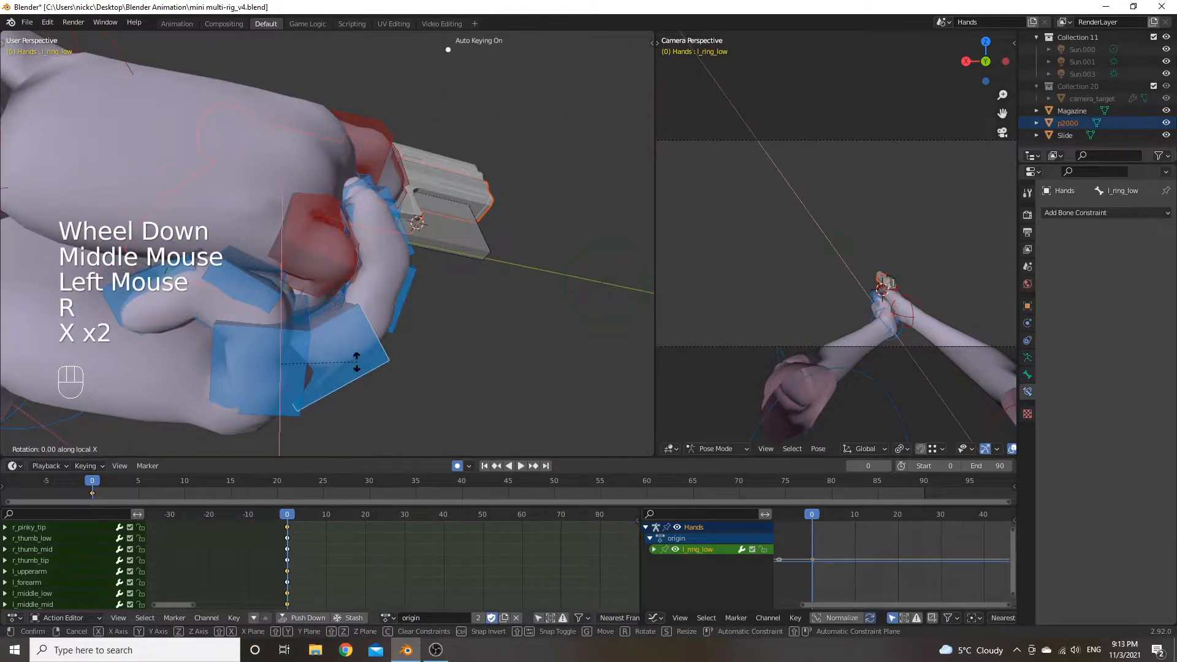
left_click(359, 352)
Examine the two-handed grip in the camera view and from several angles around the pistol.
middle_click_drag(359, 352, 778, 393)
scroll(764, 368, "down", 1)
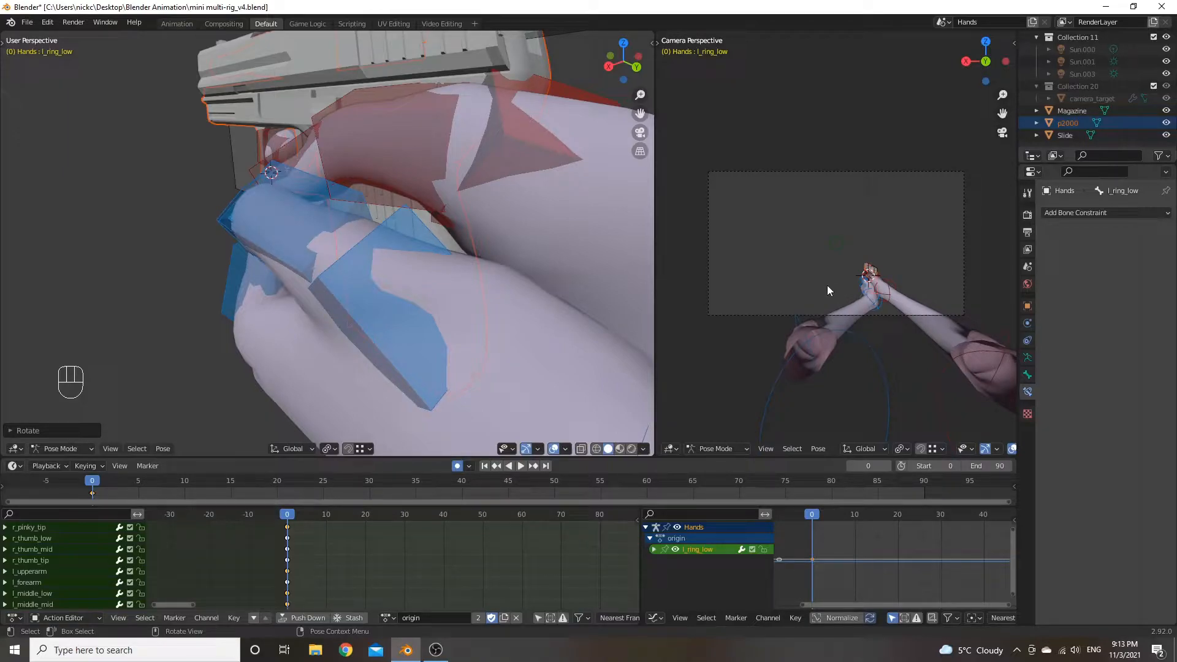
key("KP_0")
key("KP_0")
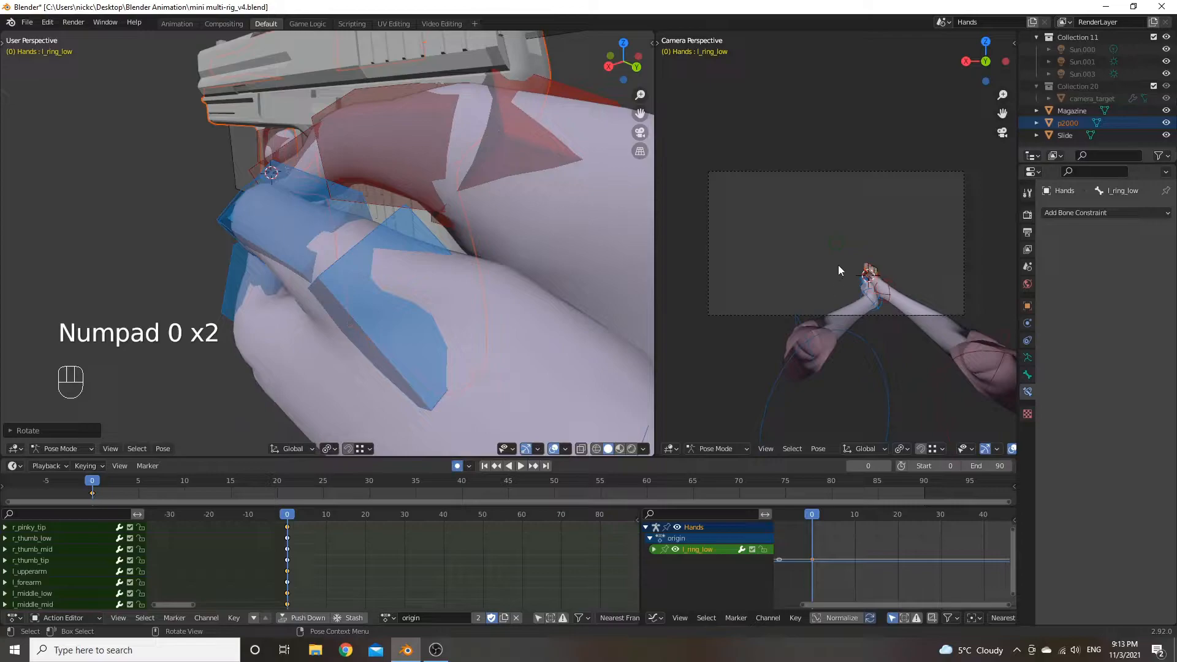
scroll(844, 276, "up", 2)
scroll(844, 278, "down", 1)
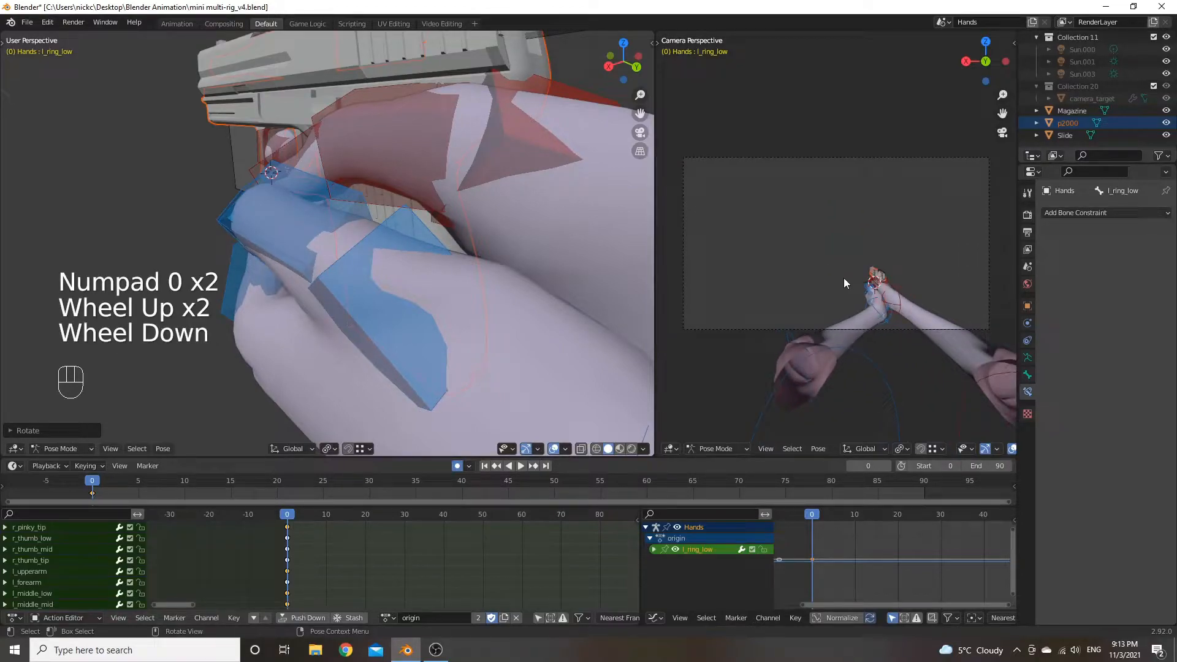
scroll(844, 283, "up", 1)
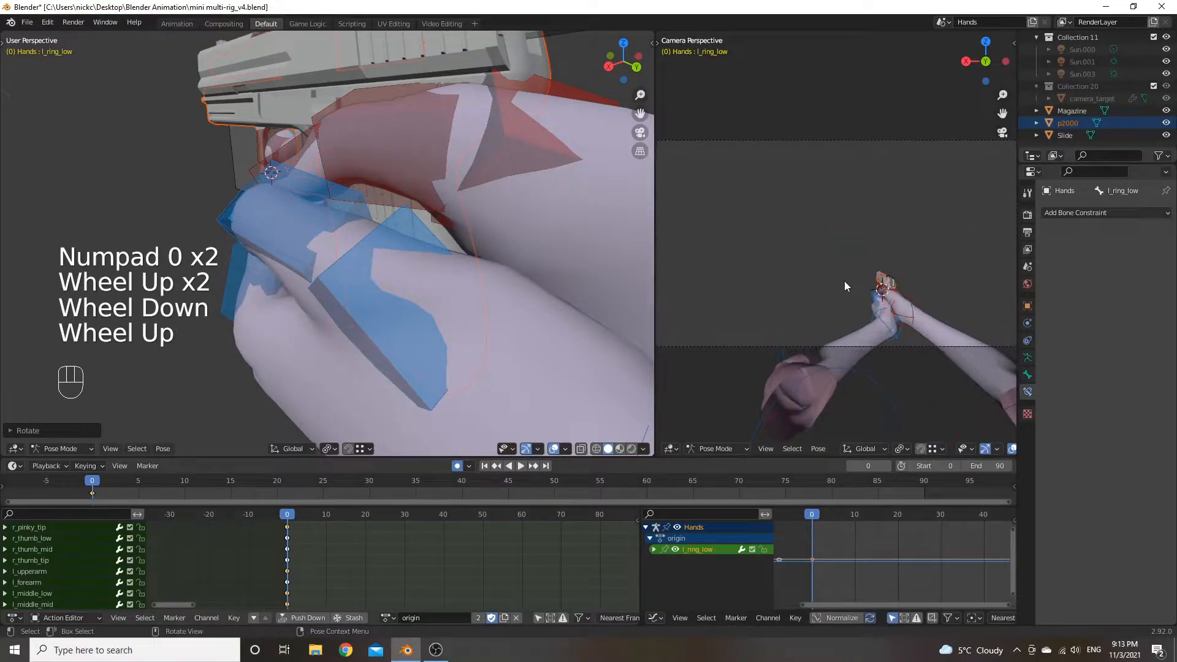
scroll(820, 273, "down", 1)
scroll(818, 272, "up", 2)
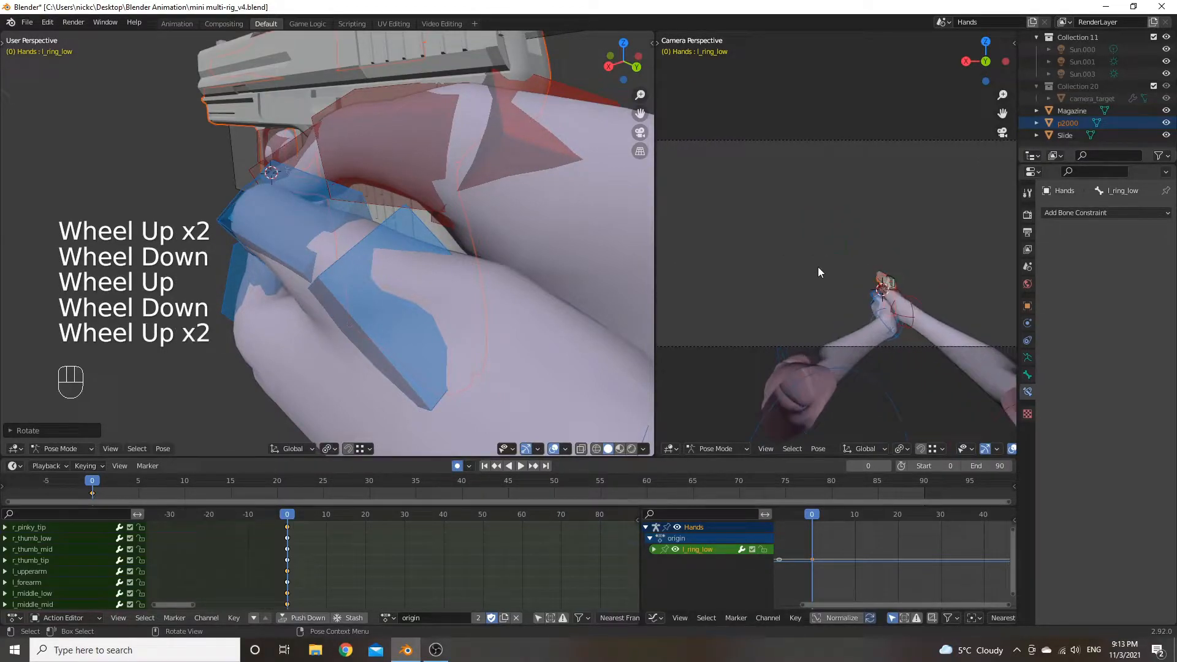
middle_click_drag(296, 185, 432, 208)
scroll(184, 182, "down", 2)
left_click(193, 184)
scroll(252, 230, "up", 2)
scroll(299, 241, "down", 1)
scroll(370, 220, "down", 3)
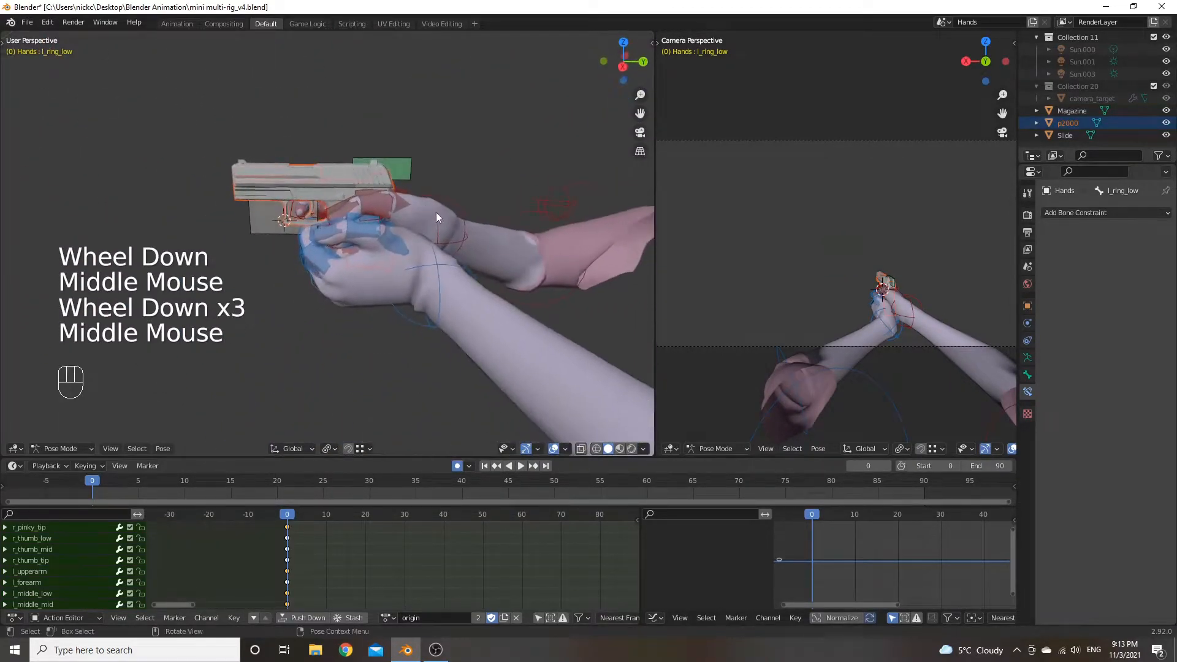
Rotate the left pinky's base bone about its local X axis to curl it around the right hand.
middle_click_drag(342, 233, 257, 237)
scroll(92, 228, "up", 2)
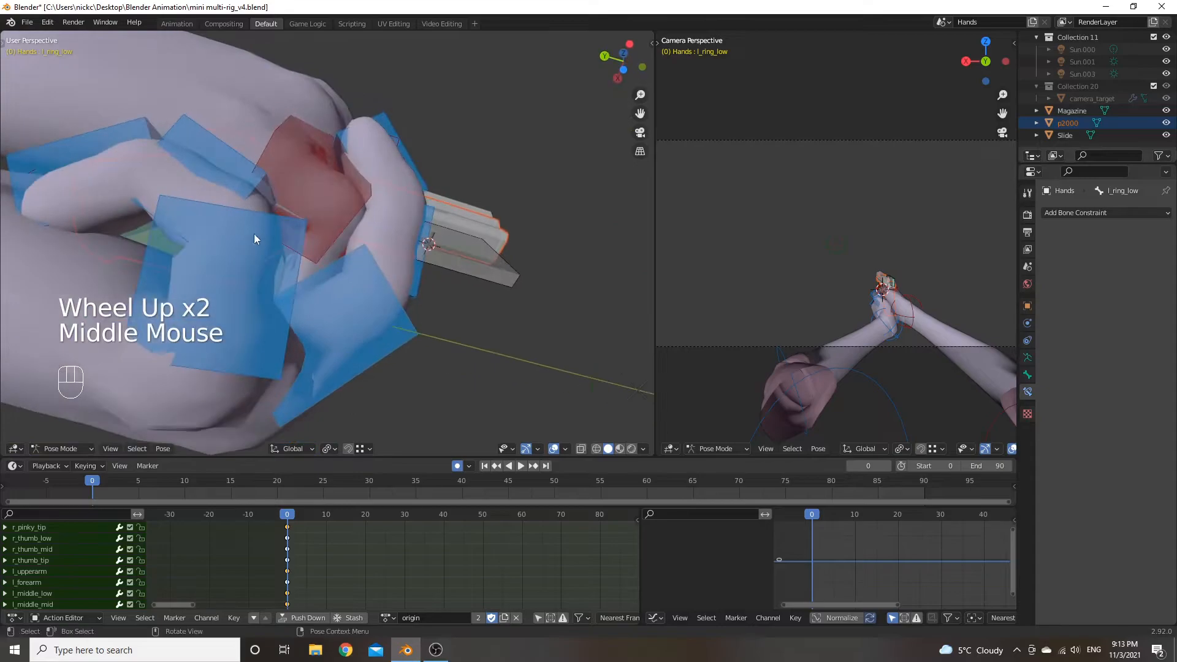
left_click(266, 248)
key("r")
key("x")
key("x")
left_click(303, 315)
Rotate the left pinky's middle bone about the X axis to bend it around the grip.
left_click(330, 233)
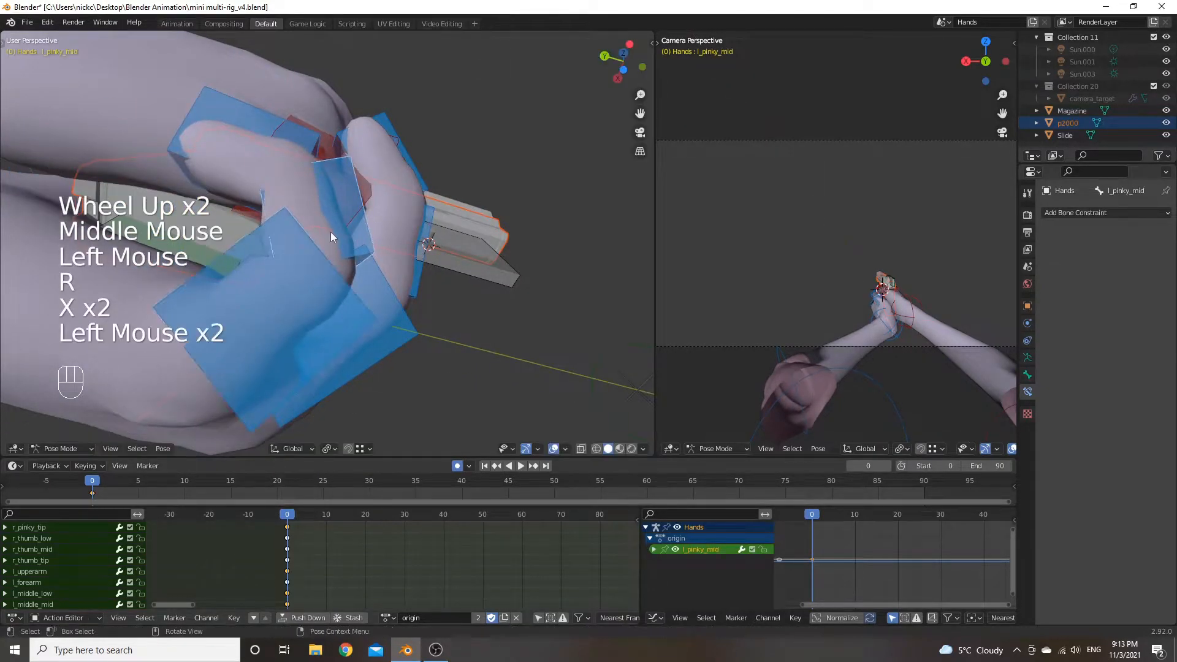
key("r")
key("x")
left_click(246, 264)
middle_click_drag(246, 263, 330, 248)
Refine the left pinky's curl by rotating its segments about their local X axes.
left_click(313, 254)
key("r")
key("x")
key("x")
left_click(312, 252)
left_click(403, 264)
key("r")
key("x")
key("x")
left_click(389, 258)
Save the Blender file.
scroll(447, 288, "down", 2)
scroll(422, 261, "down", 1)
key("ctrl+s")
scroll(525, 244, "down", 2)
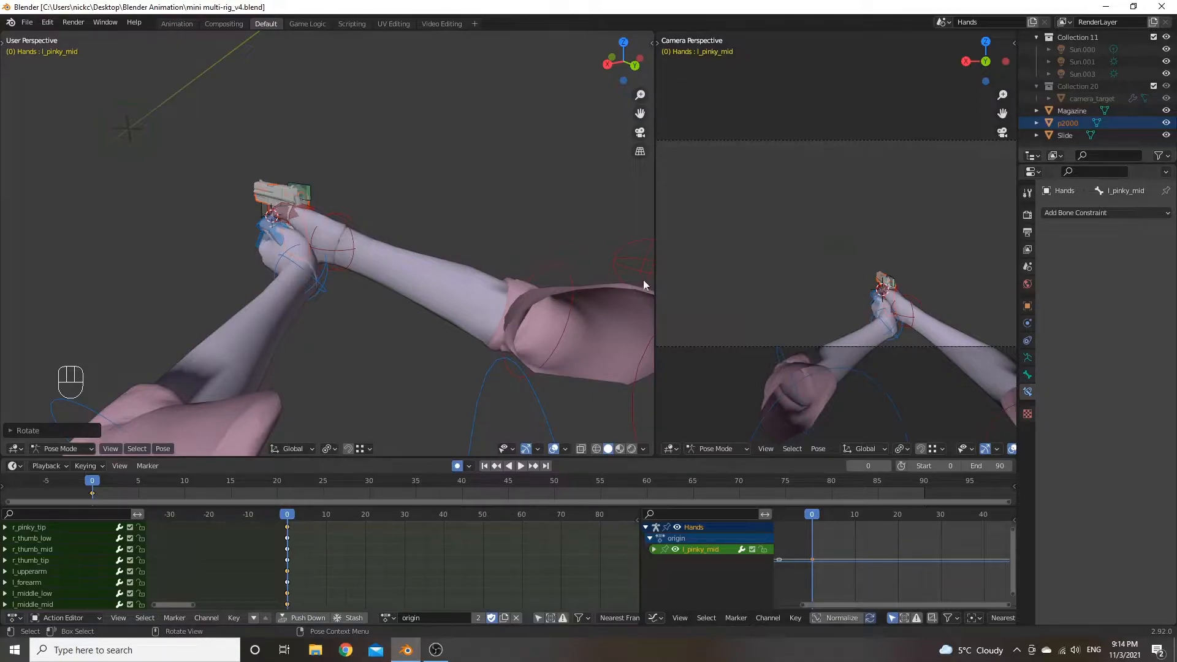
Move the Main control bone, with the pistol and both hands, along the global Y axis toward the camera.
middle_click_drag(269, 178, 361, 176)
left_click(147, 241)
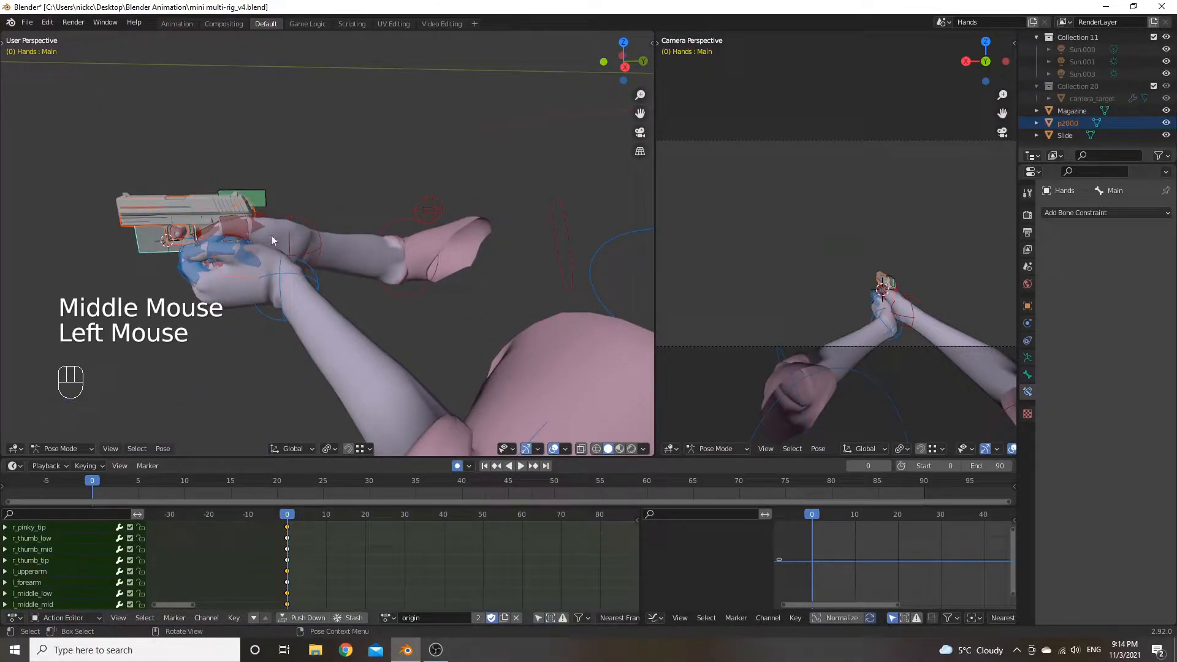
key("g")
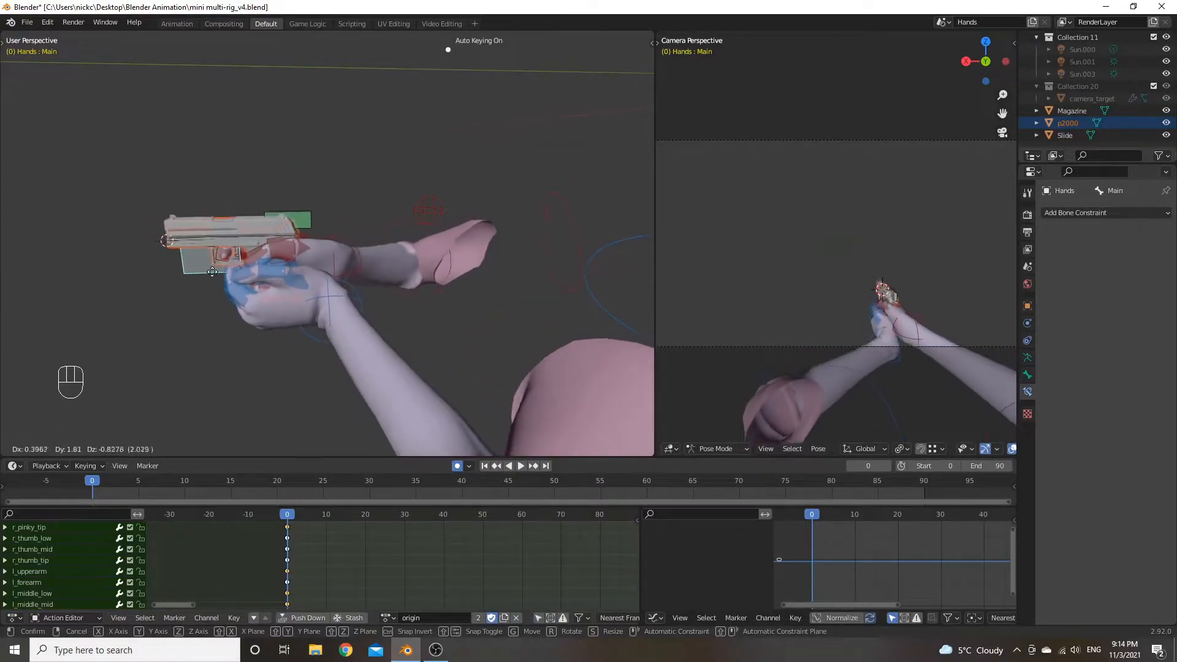
right_click(204, 271)
middle_click_drag(300, 257, 282, 237)
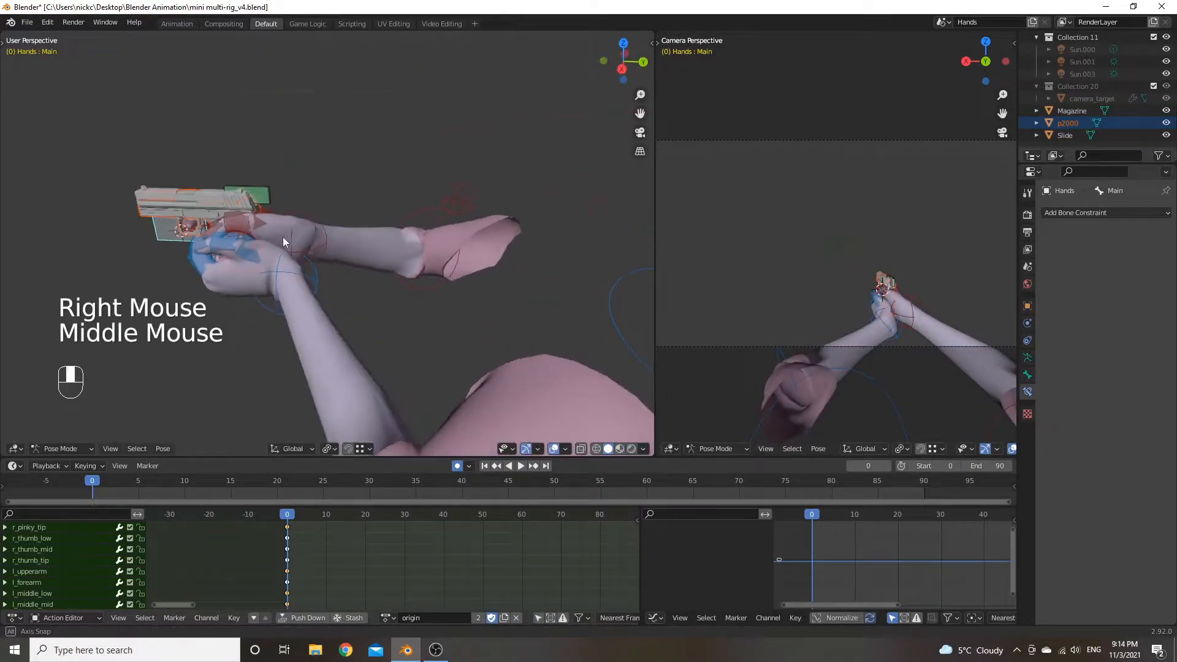
scroll(295, 242, "down", 2)
key("g")
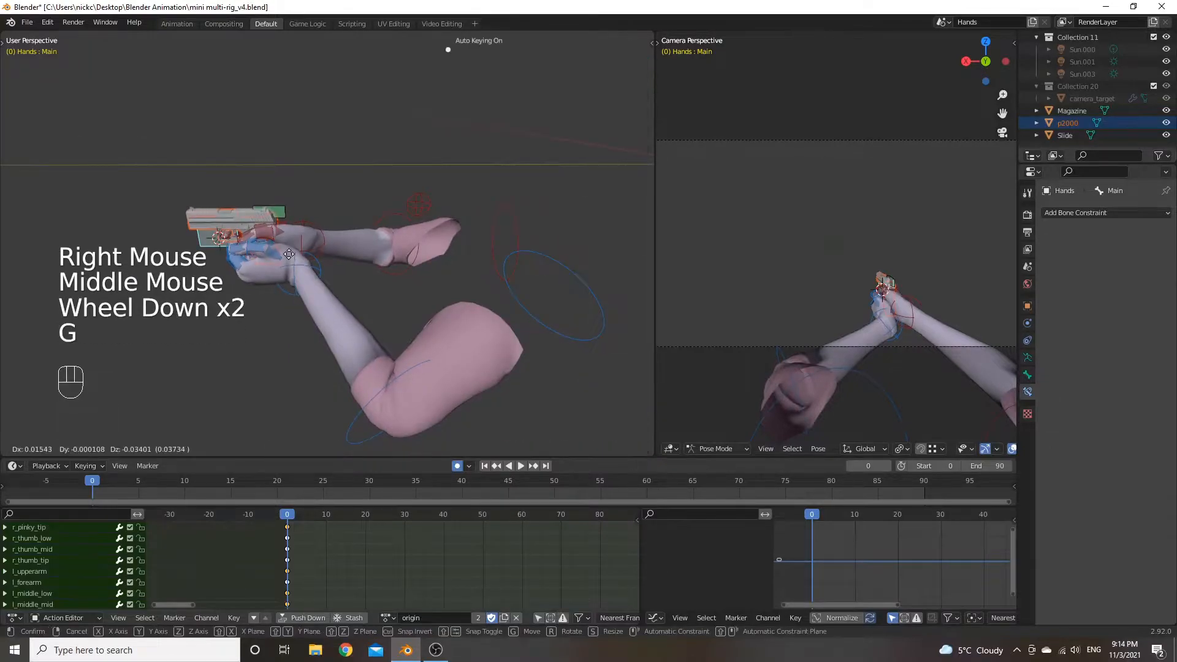
key("y")
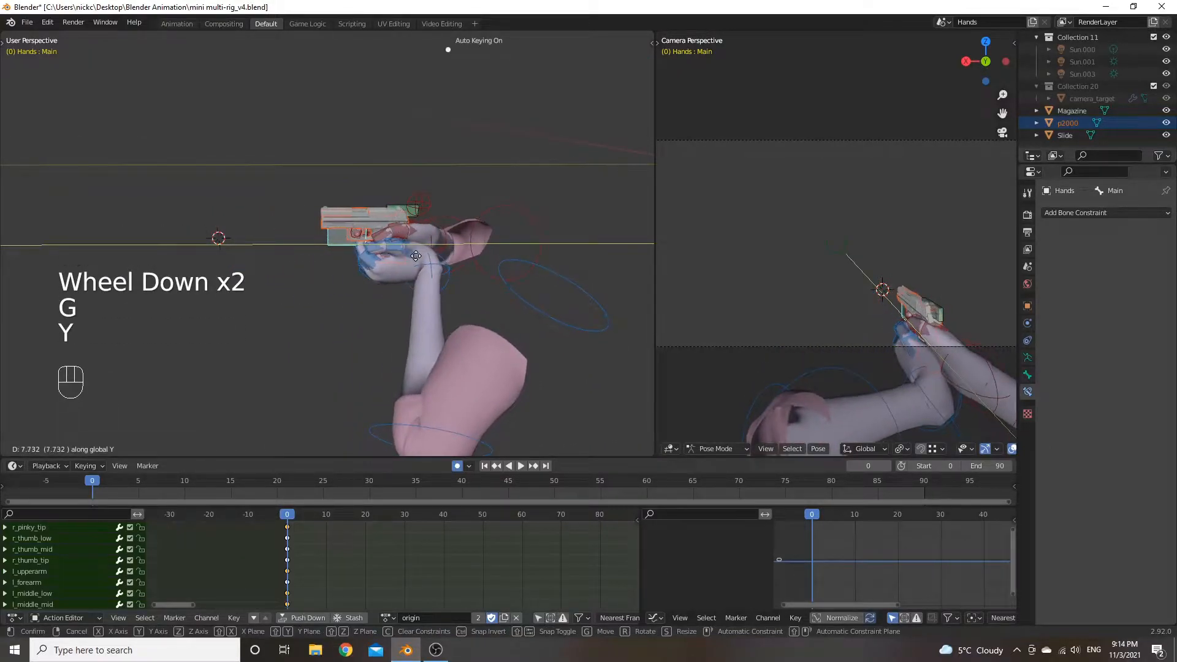
left_click(398, 251)
Raise the Main control bone by about 1.7 along the global Z axis and nudge it freely slightly higher.
key("g")
key("z")
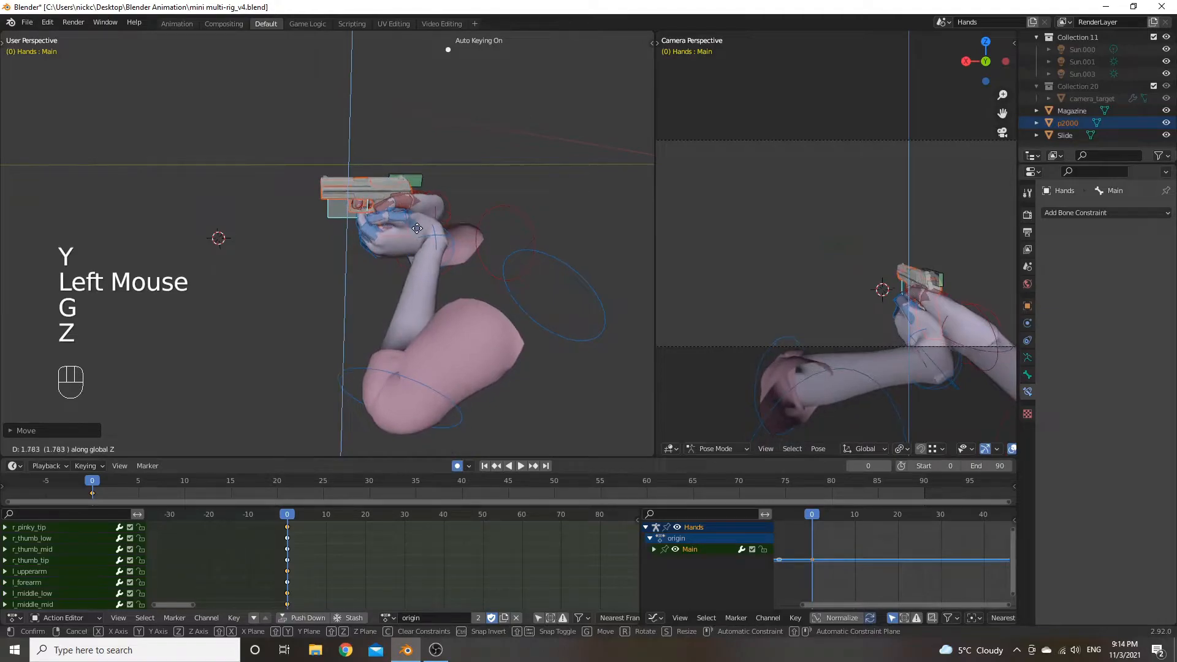
left_click(419, 231)
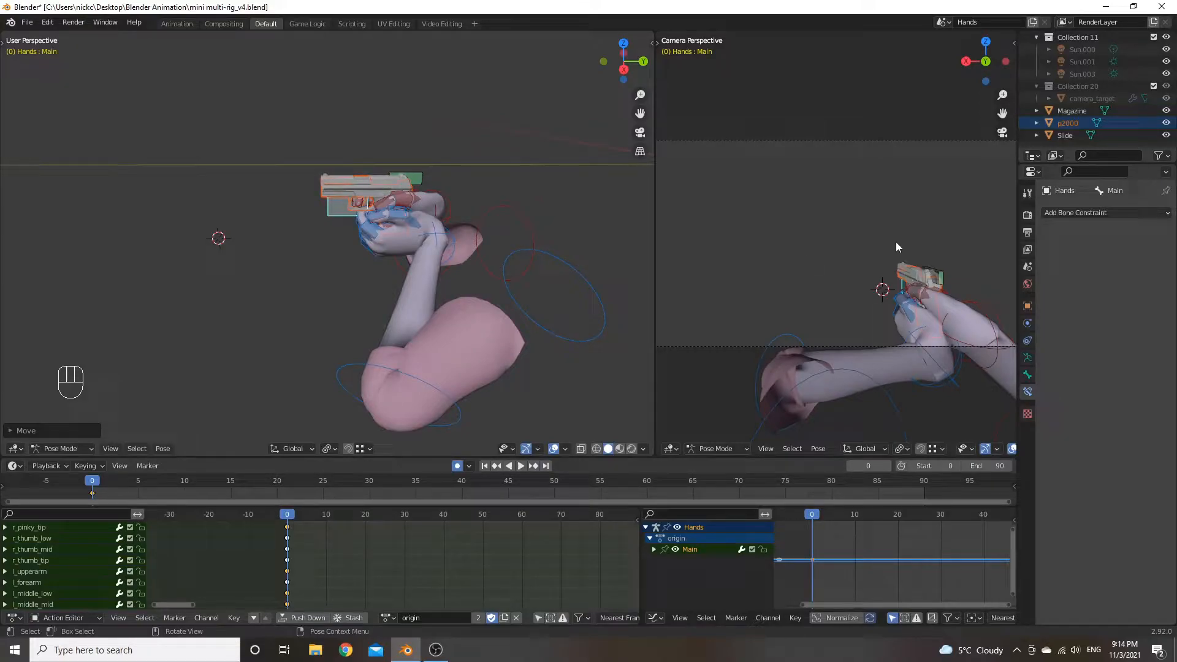
middle_click_drag(522, 209, 437, 217)
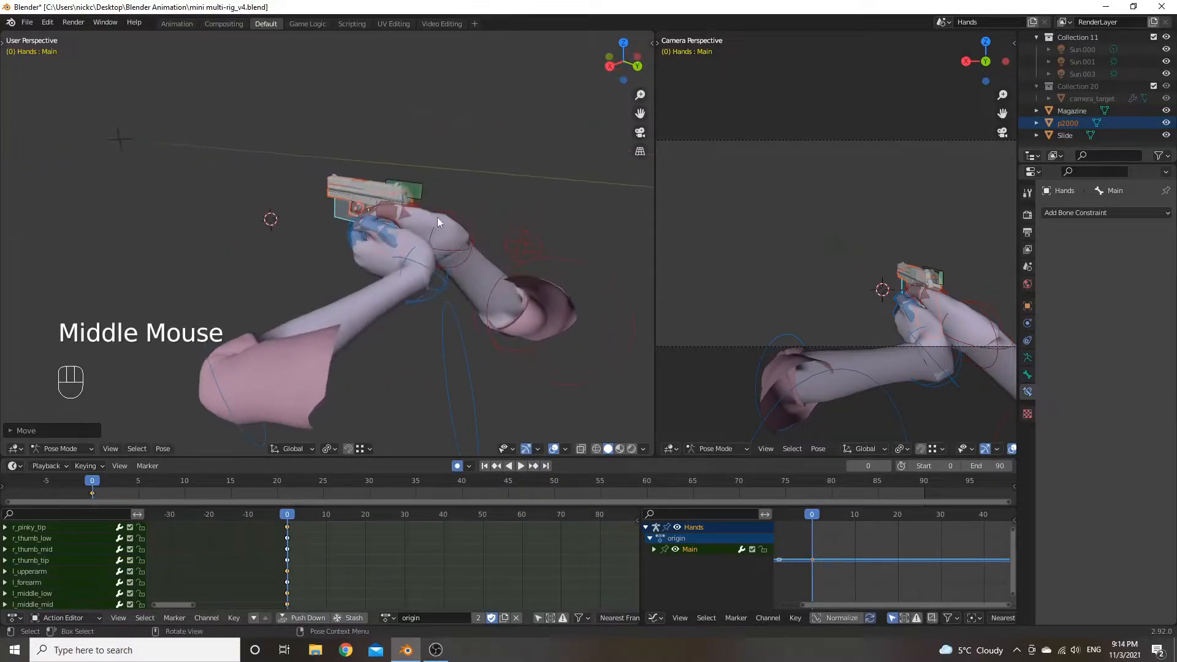
key("g")
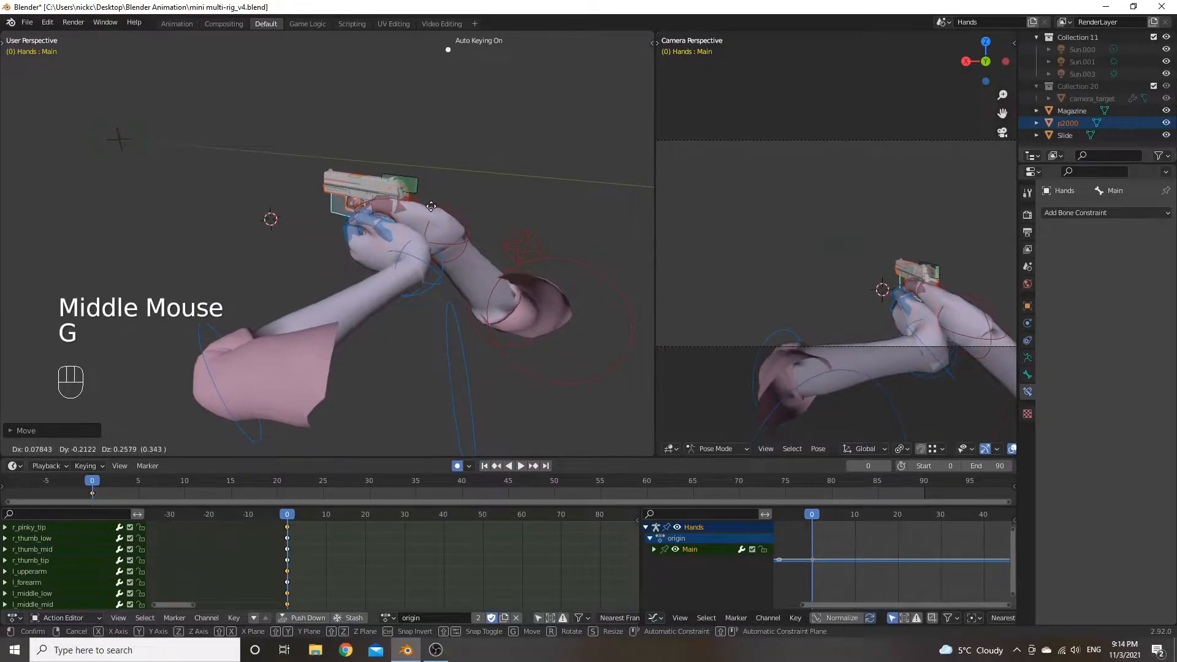
left_click(438, 207)
middle_click_drag(438, 207, 345, 205)
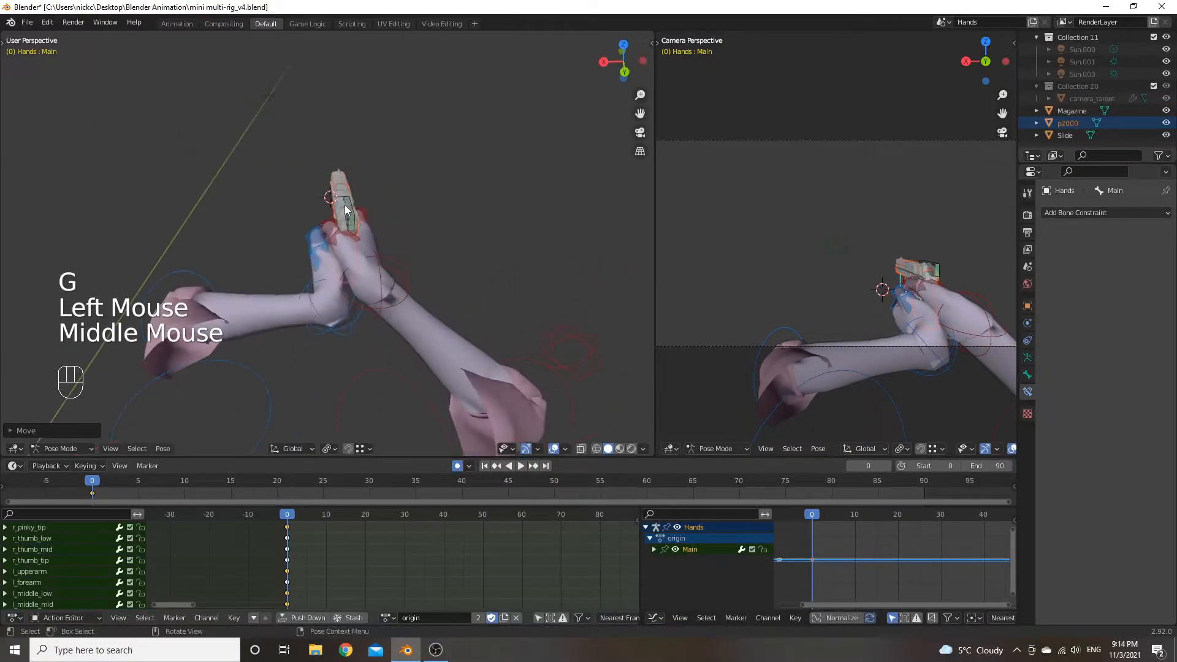
key("r")
key("z")
right_click(351, 205)
Rotate the Main control bone about 6 degrees around global Z and shift it about 1.5 along global X.
key("r")
key("z")
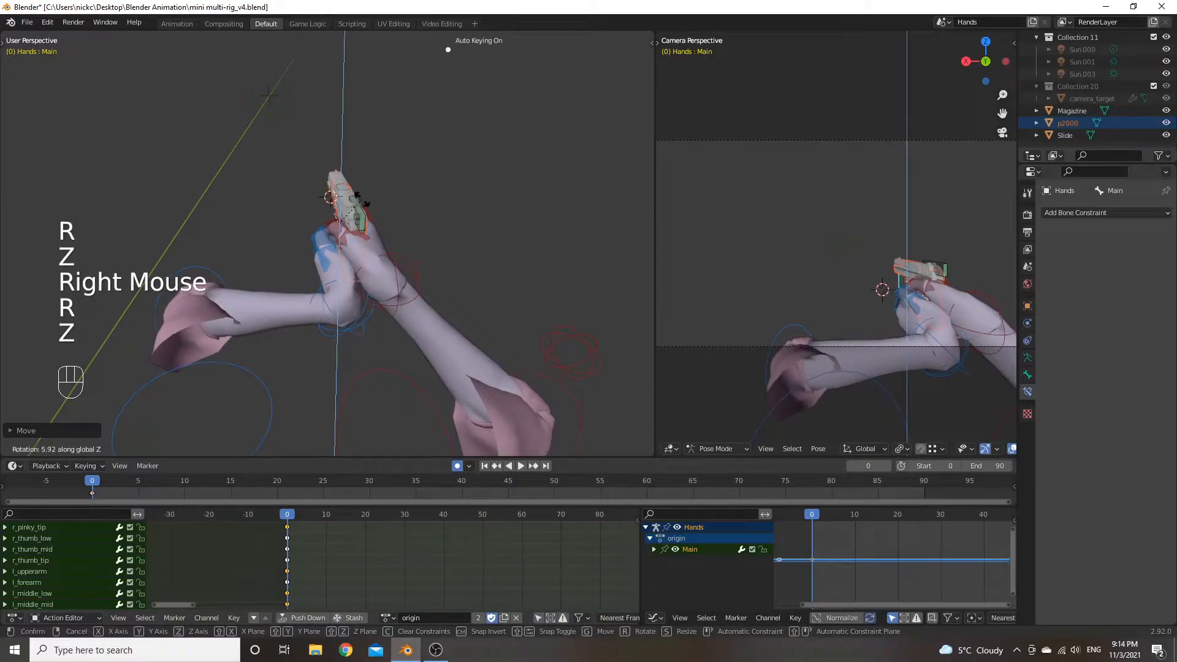
left_click(364, 197)
key("g")
key("x")
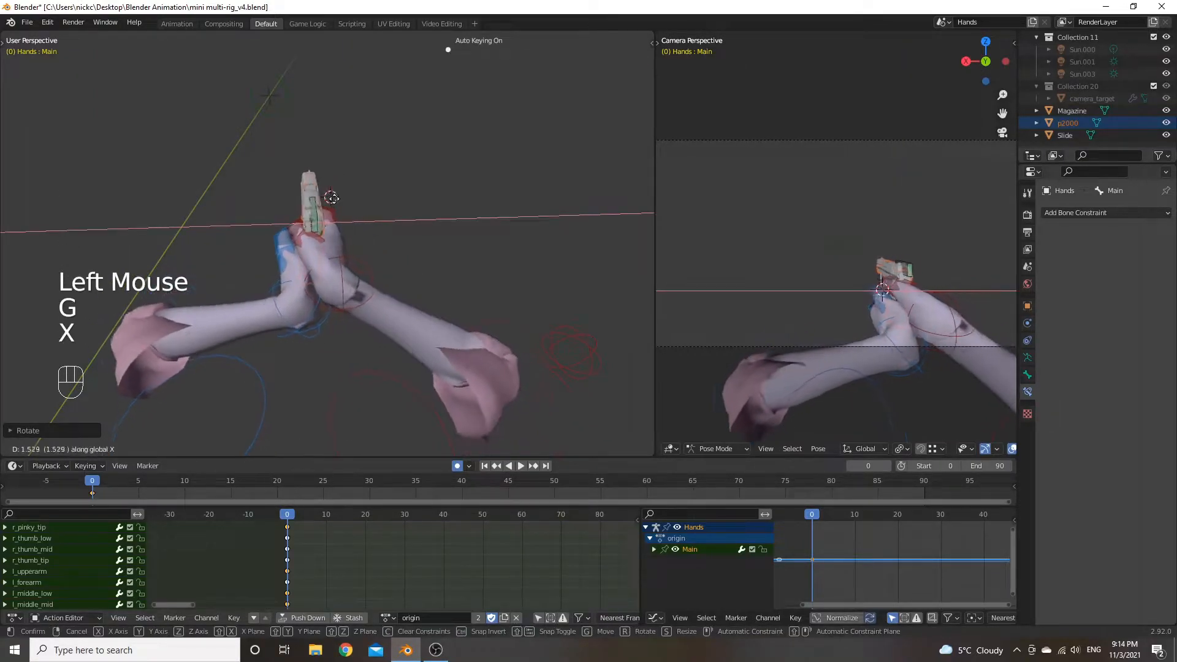
left_click(329, 197)
Rotate the Main control bone another 3.5 degrees or so around the global Z axis.
middle_click_drag(329, 197, 356, 205)
key("r")
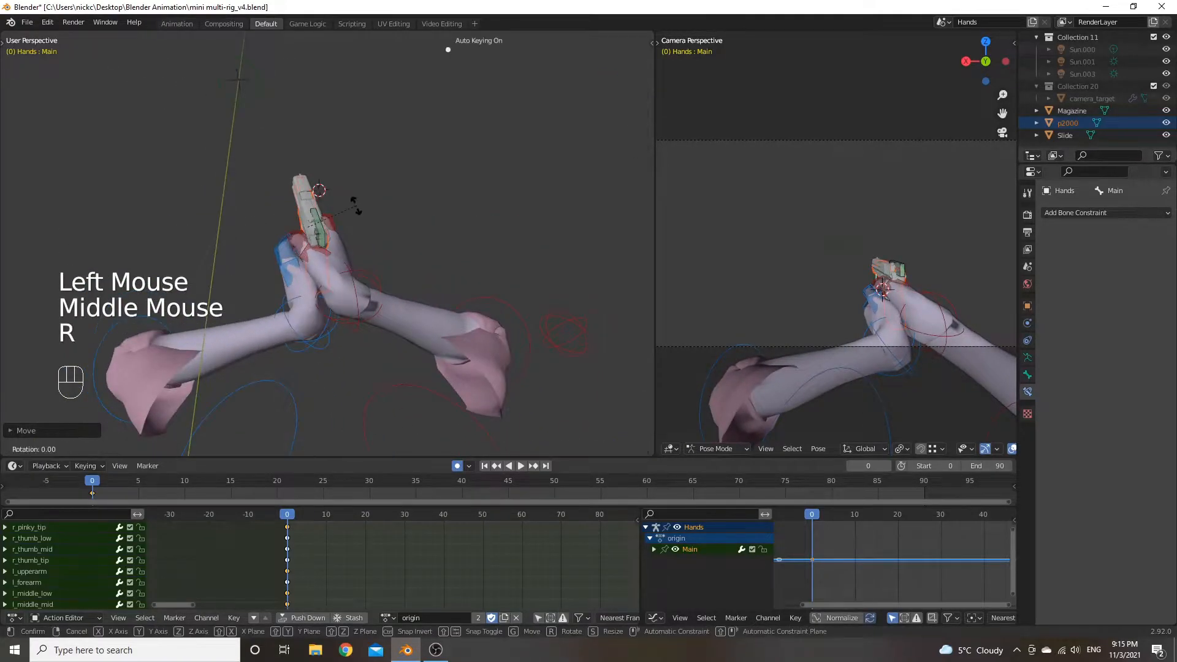
key("z")
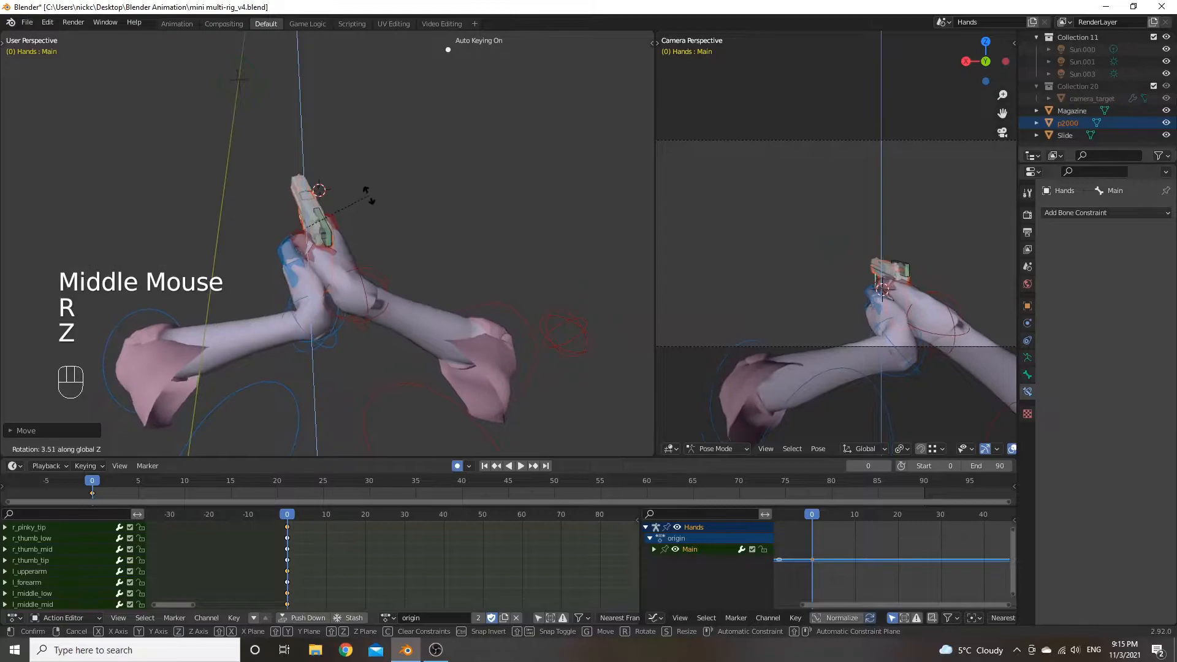
left_click(366, 197)
Move the left upper arm's control bone back and sideways to reposition the left shoulder behind the pistol.
scroll(365, 223, "down", 1)
middle_click_drag(366, 224, 494, 261)
scroll(397, 178, "down", 1)
left_click(481, 291)
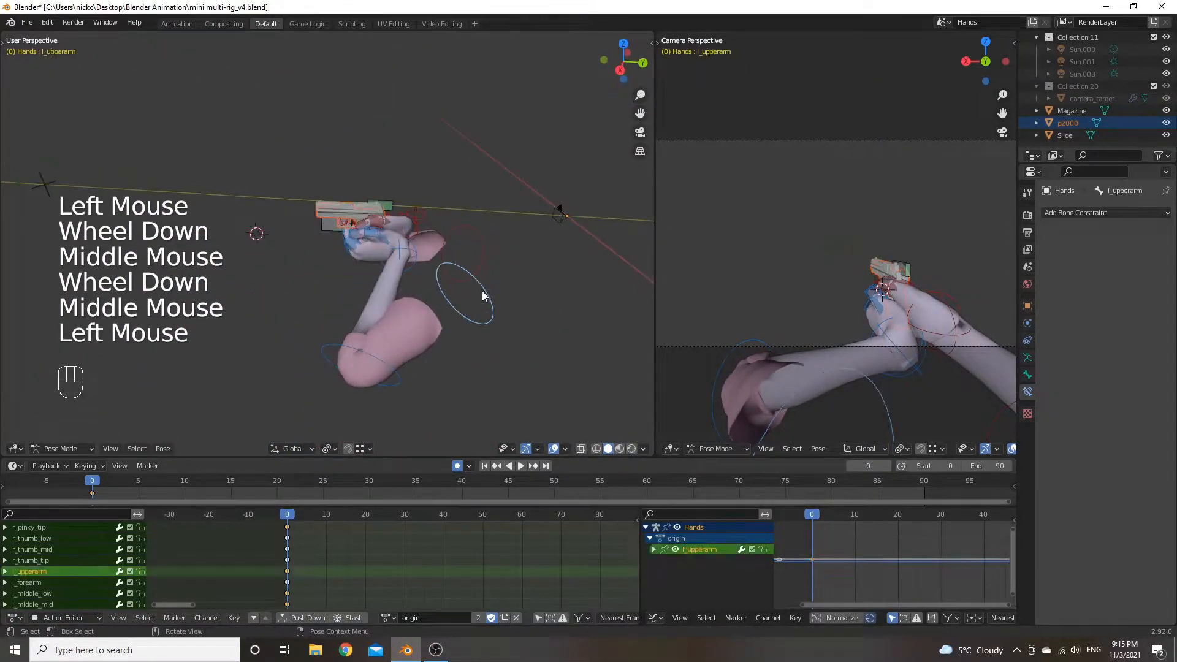
key("g")
left_click(629, 273)
middle_click_drag(628, 273, 402, 283)
key("g")
left_click(518, 268)
Move the right upper arm's control bone backward to reposition the right shoulder.
left_click(243, 331)
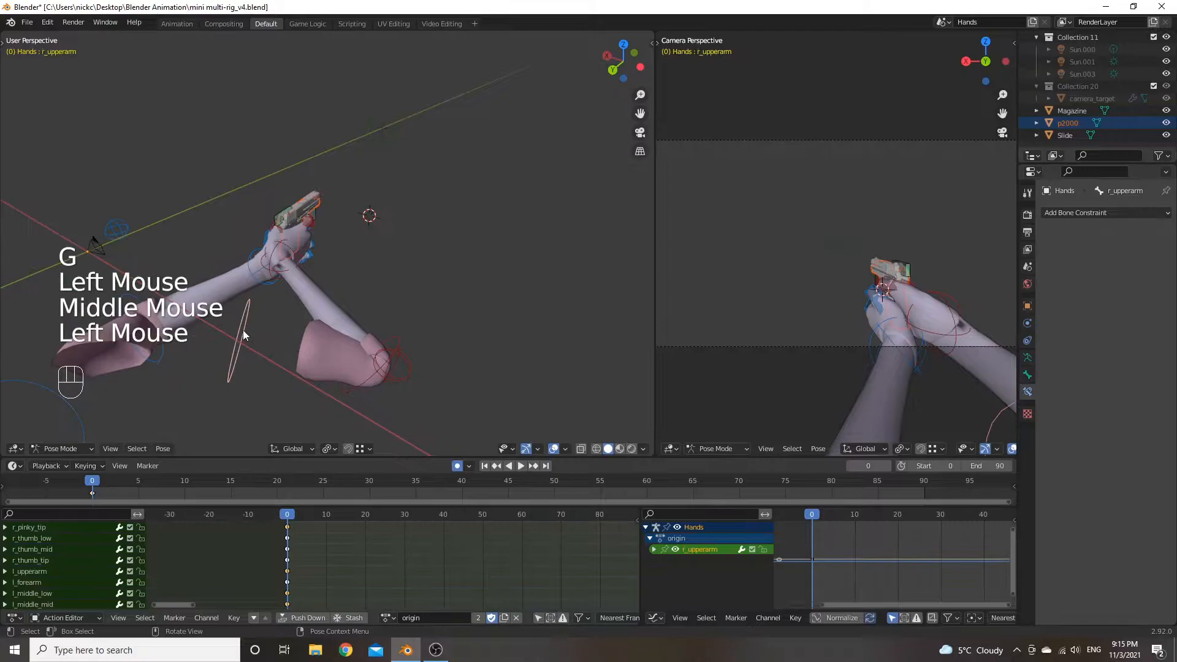
middle_click_drag(243, 331, 404, 292)
key("g")
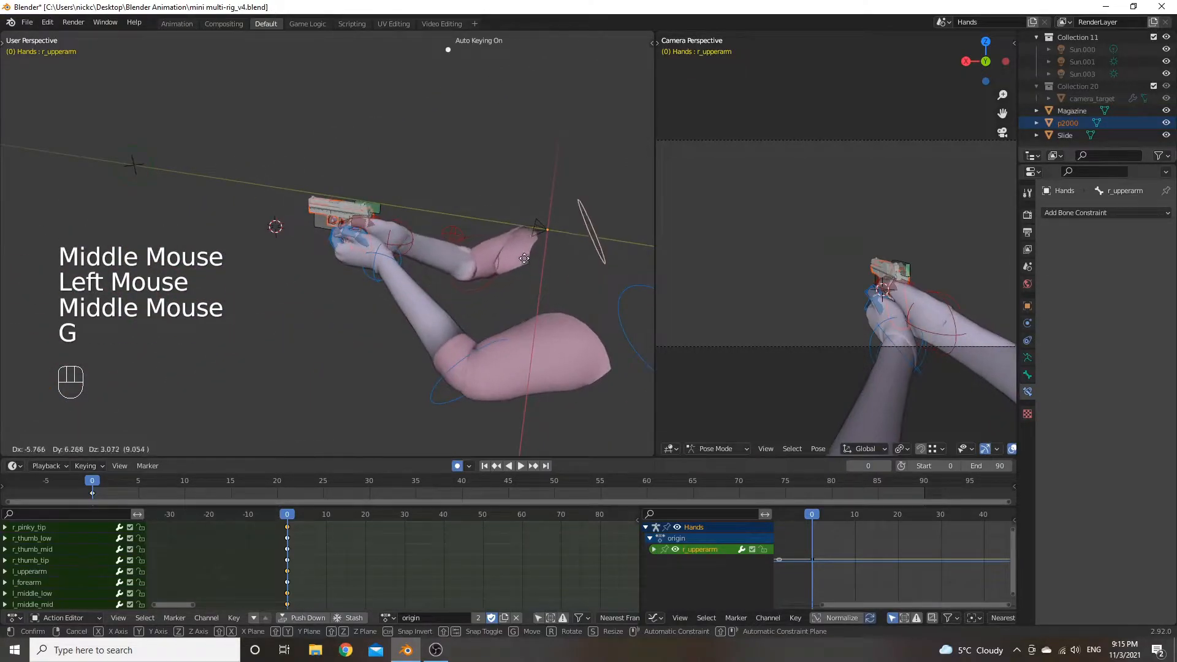
left_click(536, 261)
Lower the Main control bone slightly and shift it by about -0.8 along the global X axis.
middle_click_drag(535, 261, 317, 224)
left_click(318, 224)
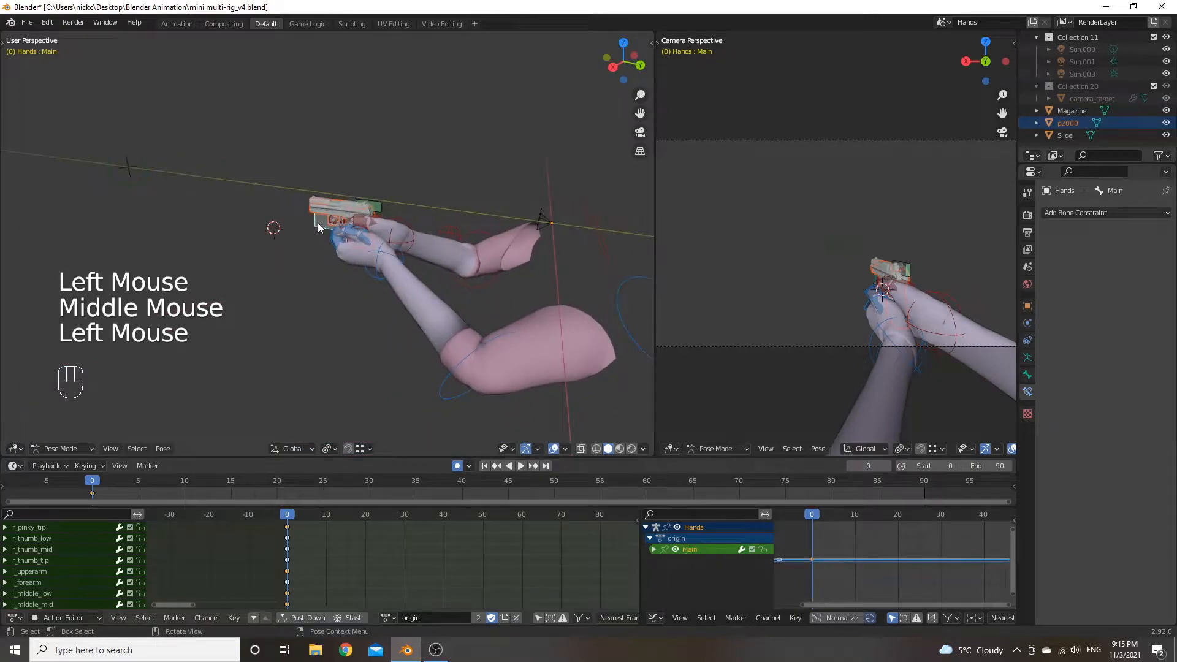
key("g")
left_click(318, 234)
key("g")
key("x")
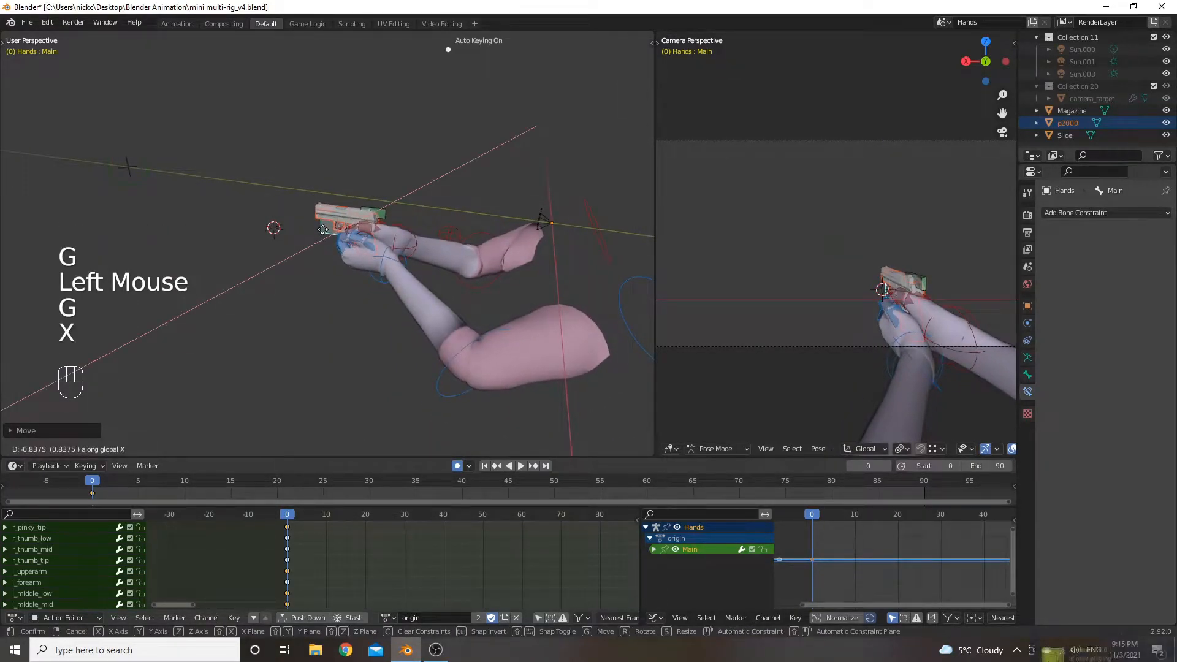
left_click(323, 231)
middle_click_drag(542, 266, 420, 263)
left_click(430, 322)
key("g")
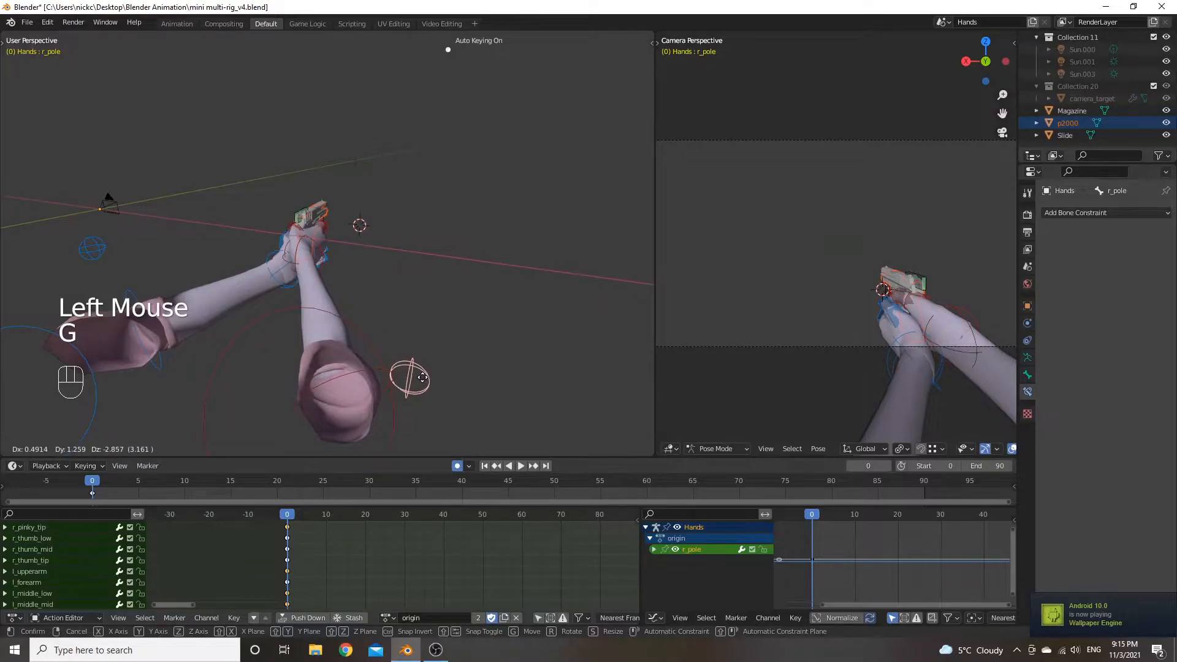
right_click(360, 301)
middle_click_drag(360, 300, 627, 295)
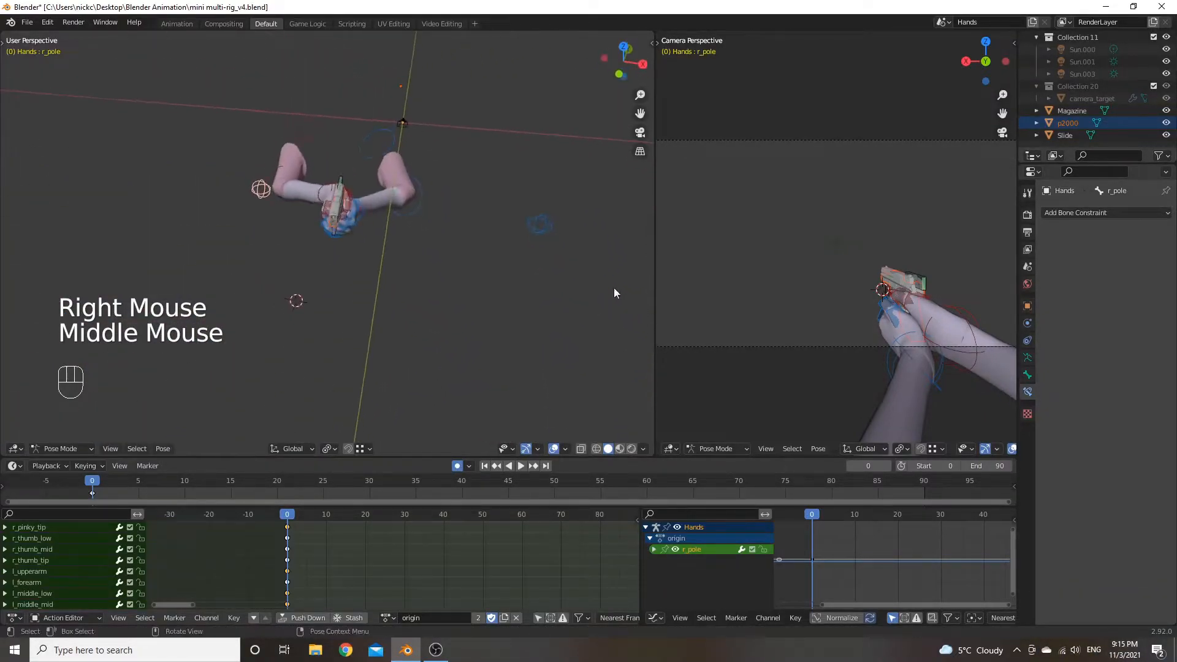
Move the right upper arm's control bone inward and adjust it again from another angle to reposition the right shoulder behind the pistol.
left_click(311, 127)
key("g")
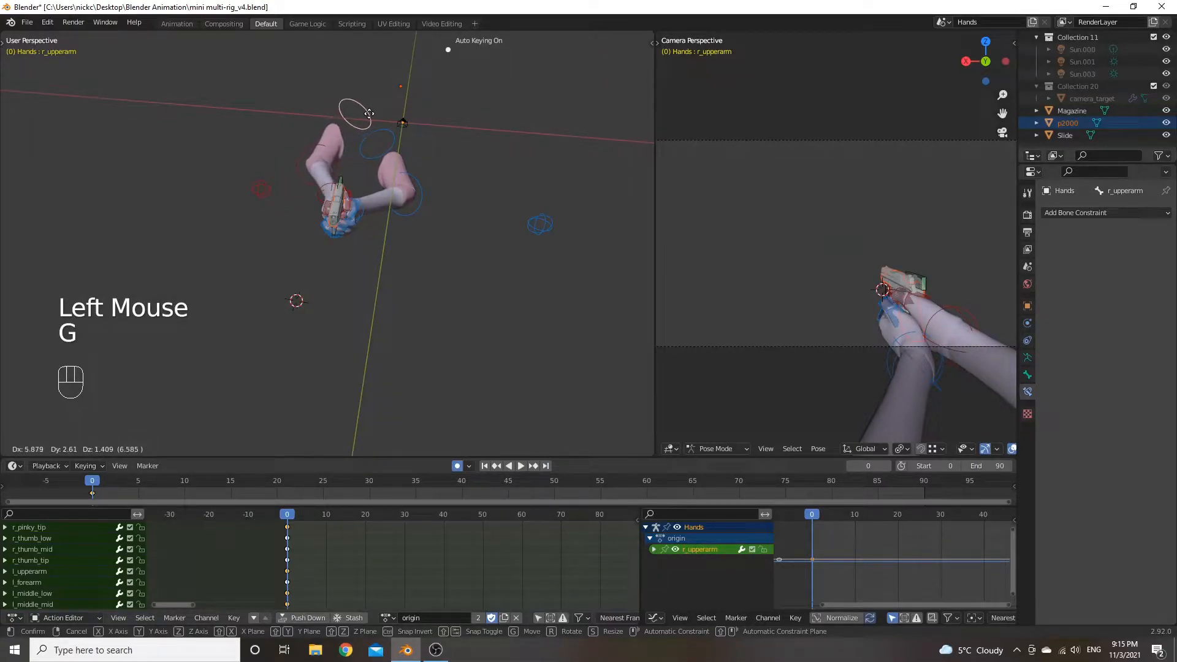
left_click(368, 116)
middle_click_drag(369, 116, 418, 176)
key("g")
left_click(320, 165)
scroll(418, 197, "up", 2)
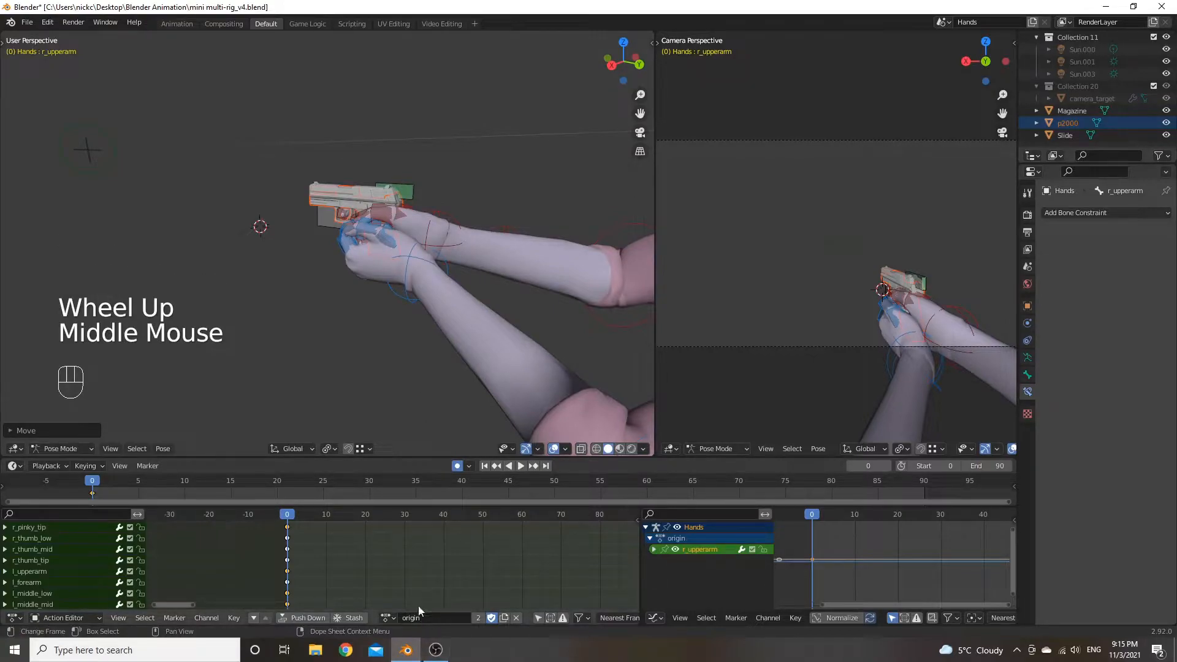
Insert a Location & Rotation keyframe at frame 0 for the Slide bone behind the pistol.
left_click(268, 334)
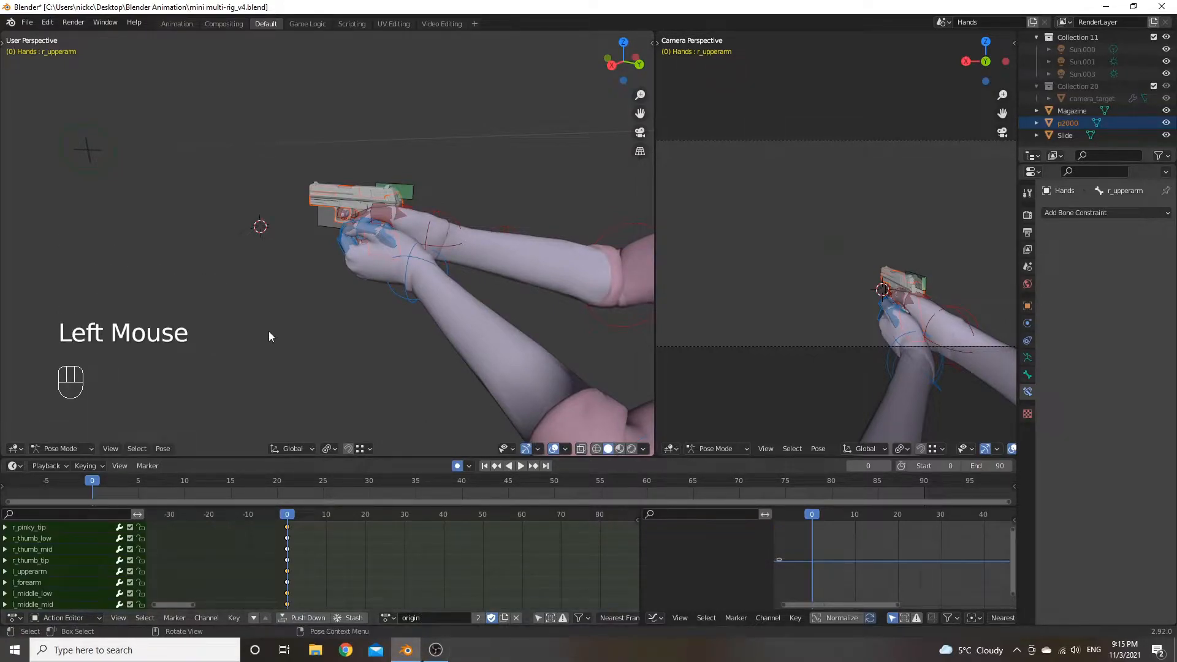
left_click(315, 347)
middle_click_drag(339, 417, 381, 366)
scroll(383, 310, "up", 2)
left_click(383, 306)
scroll(383, 307, "up", 1)
mouse_move(380, 282)
middle_mouse_down()
mouse_move(376, 264)
mouse_move(391, 282)
middle_mouse_up()
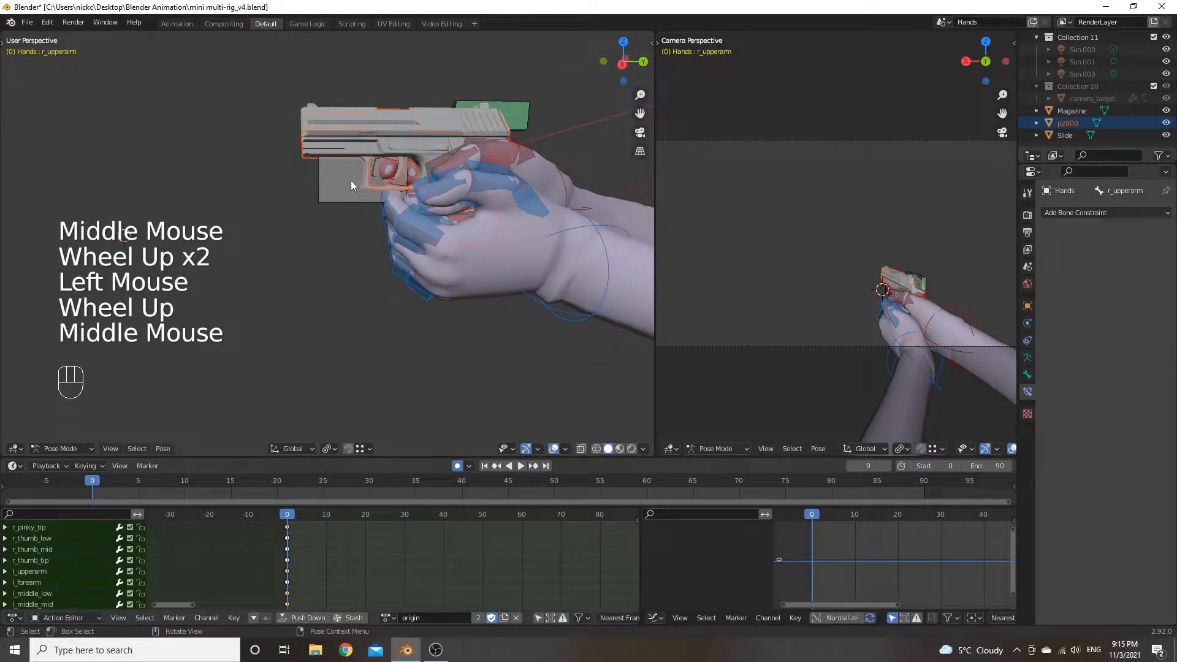
middle_click_drag(238, 580, 274, 584)
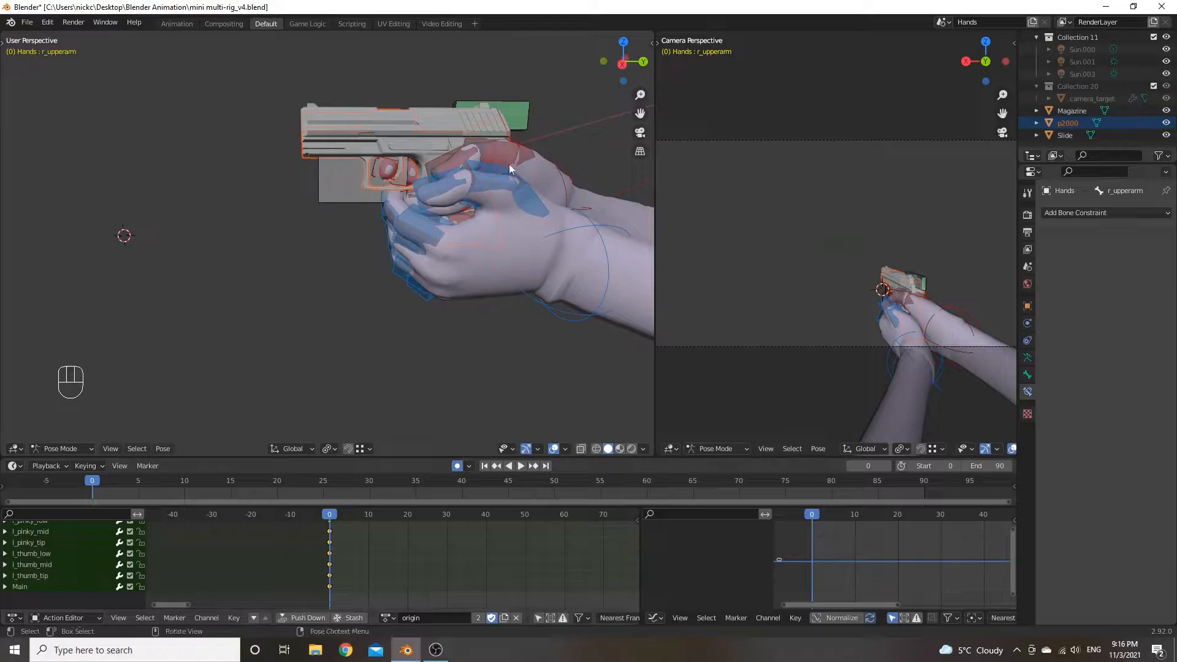
left_click(517, 121)
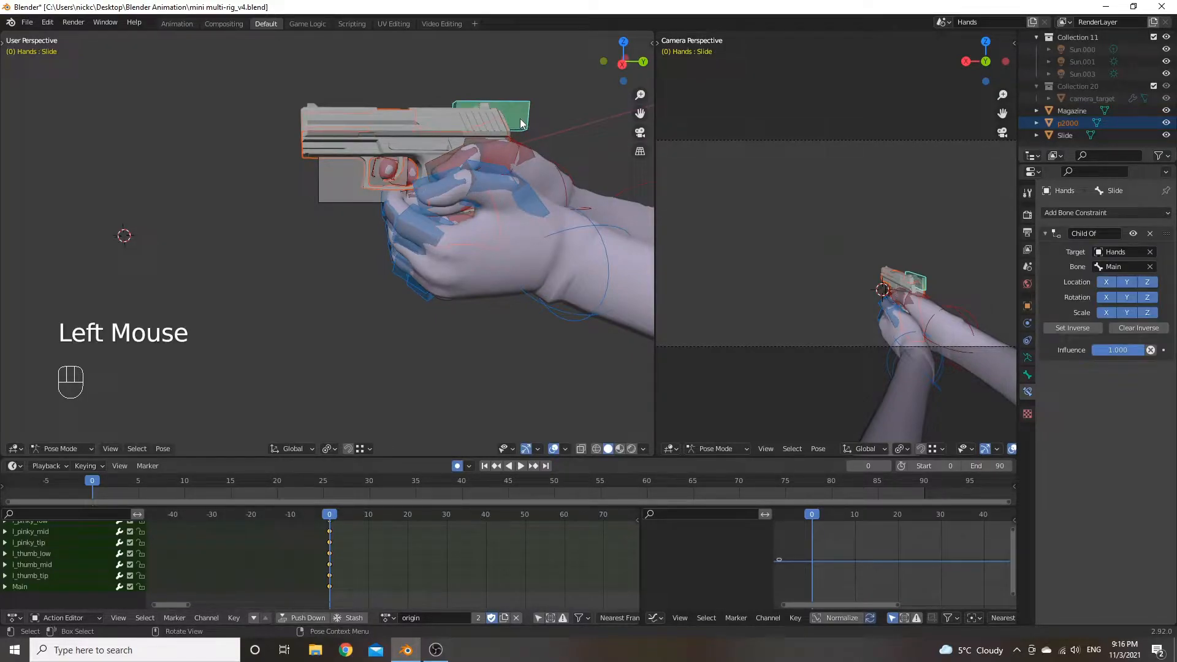
key("i")
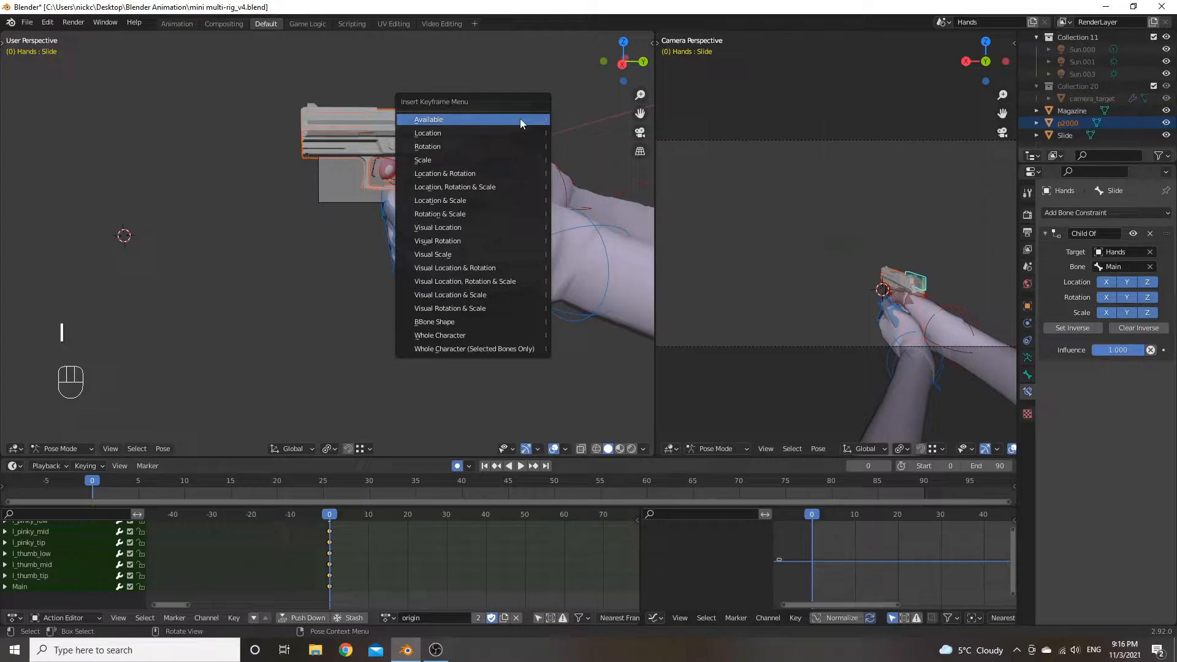
left_click(477, 178)
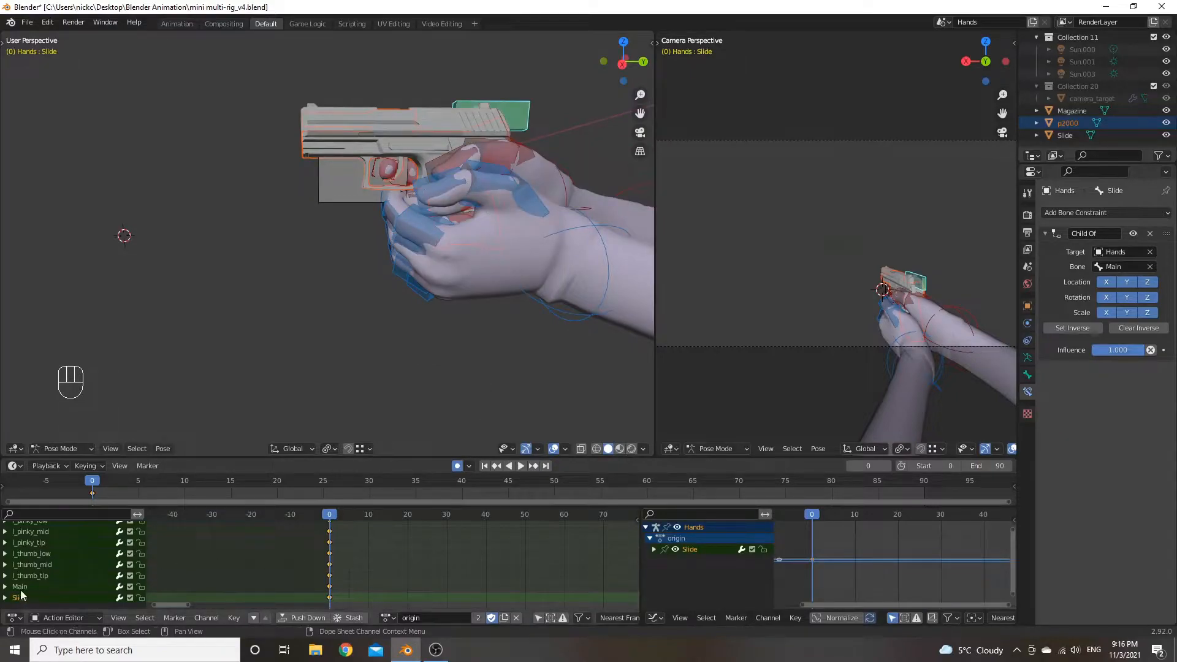
Insert a keyframe at frame 0 for the Magazine.001 bone using wireframe display, and return the viewport to solid shading.
mouse_move(458, 341)
middle_mouse_down()
mouse_move(380, 254)
mouse_move(312, 298)
mouse_move(445, 341)
middle_mouse_up()
key("z")
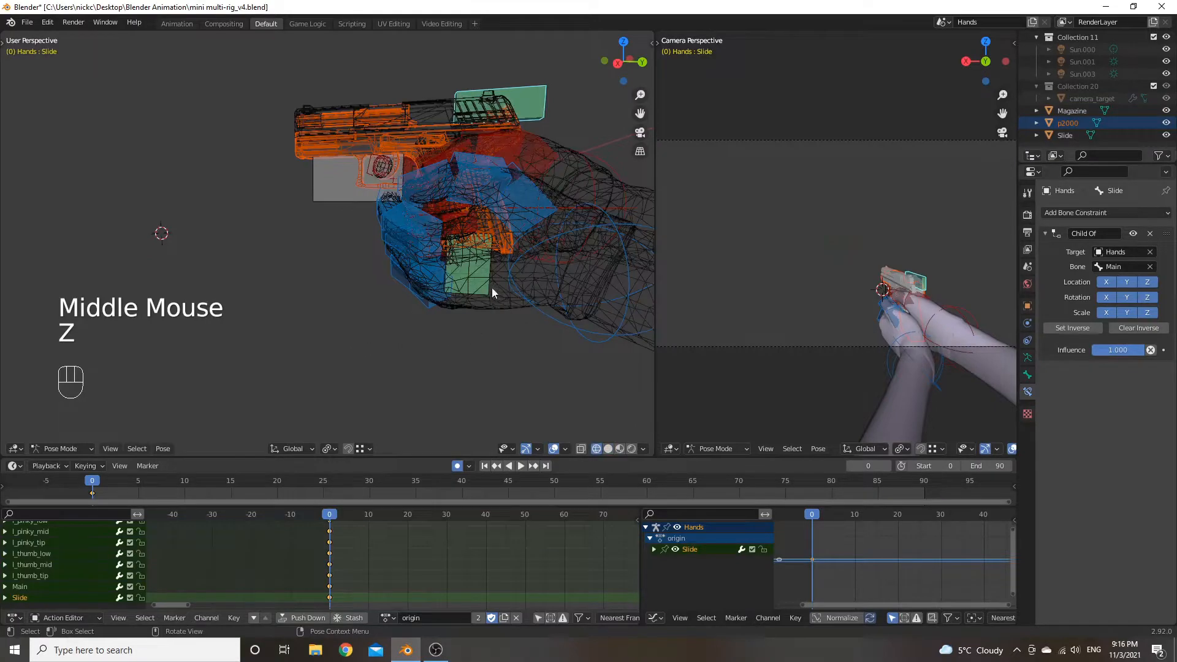
left_click(484, 289)
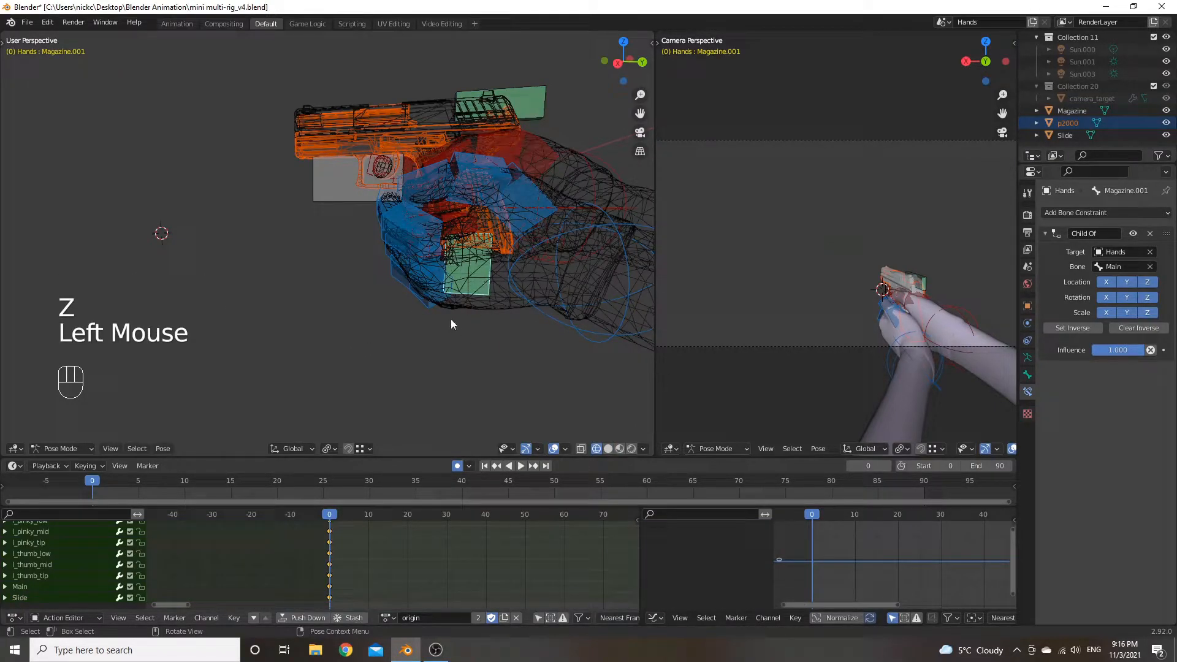
key("i")
left_click(367, 281)
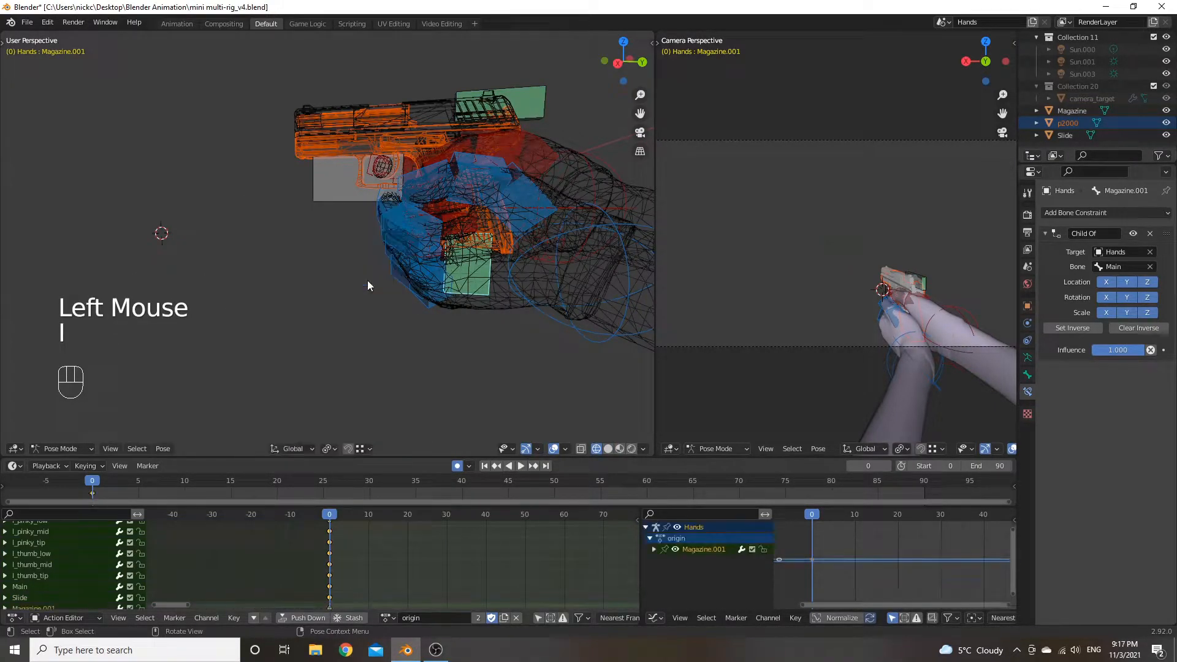
middle_click_drag(192, 540, 164, 539)
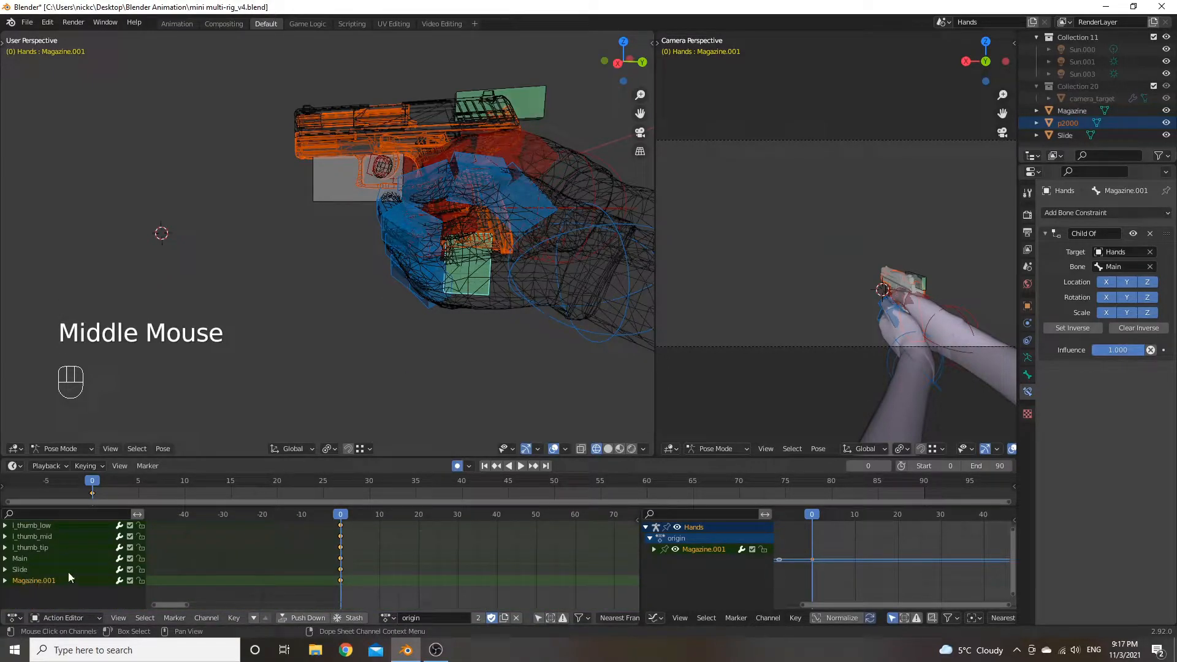
left_click(352, 371)
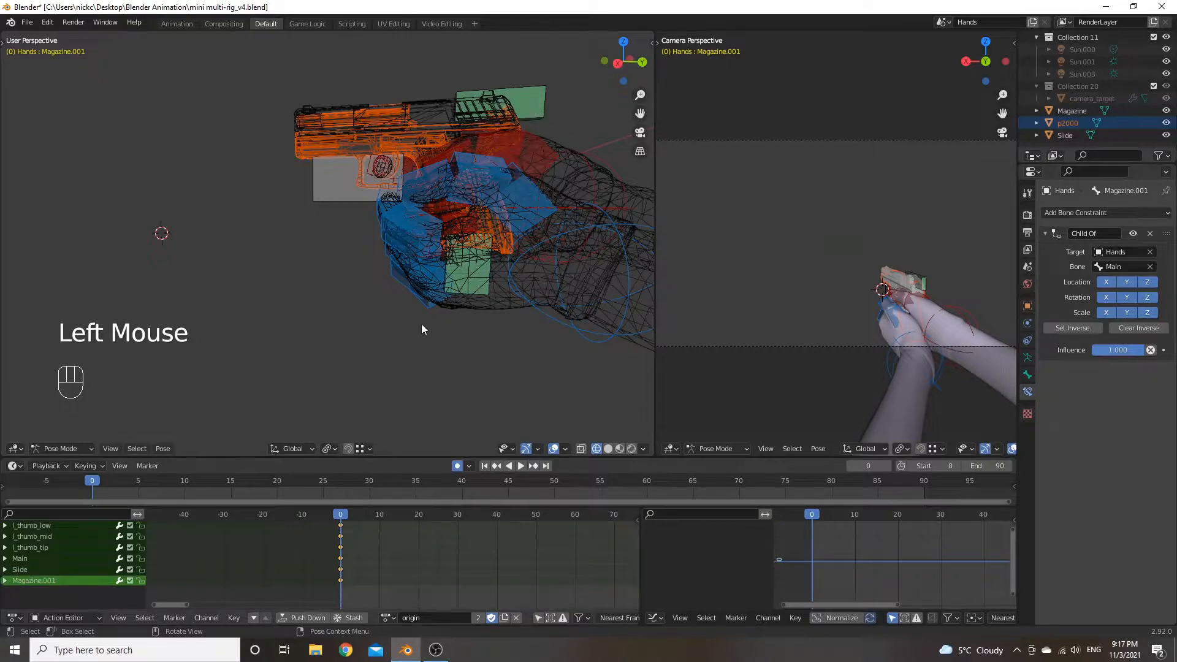
key("z")
scroll(402, 329, "down", 2)
middle_click_drag(403, 333, 423, 218)
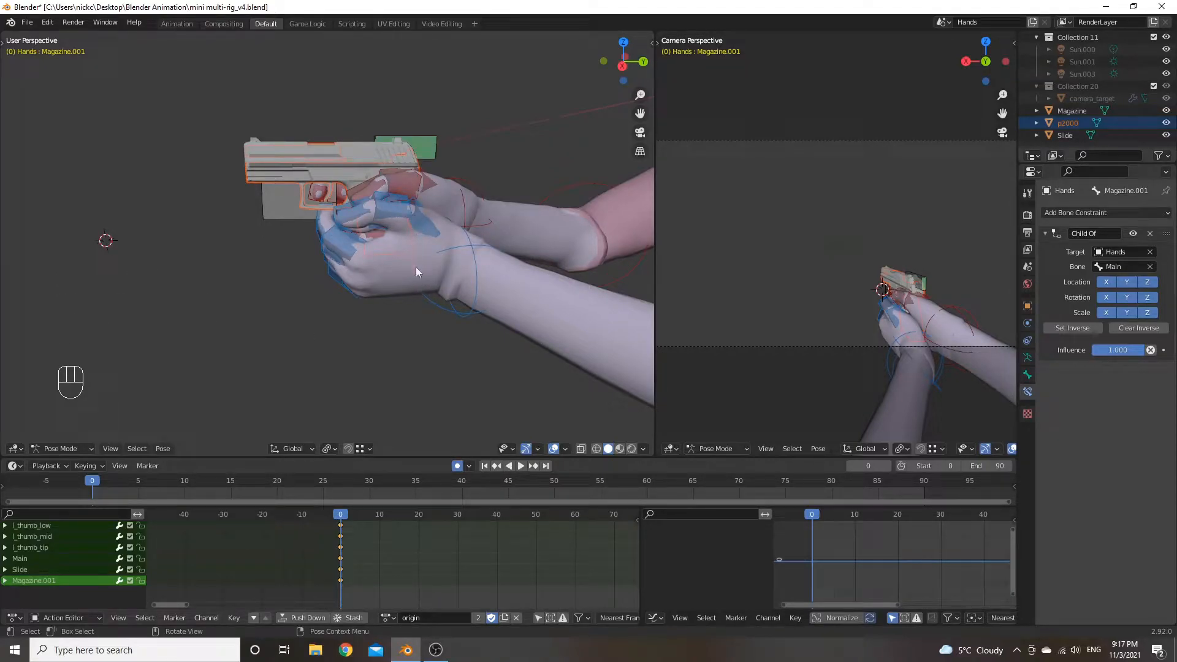
Duplicate the origin action, name the copy Store, and enable its fake user.
left_click(502, 621)
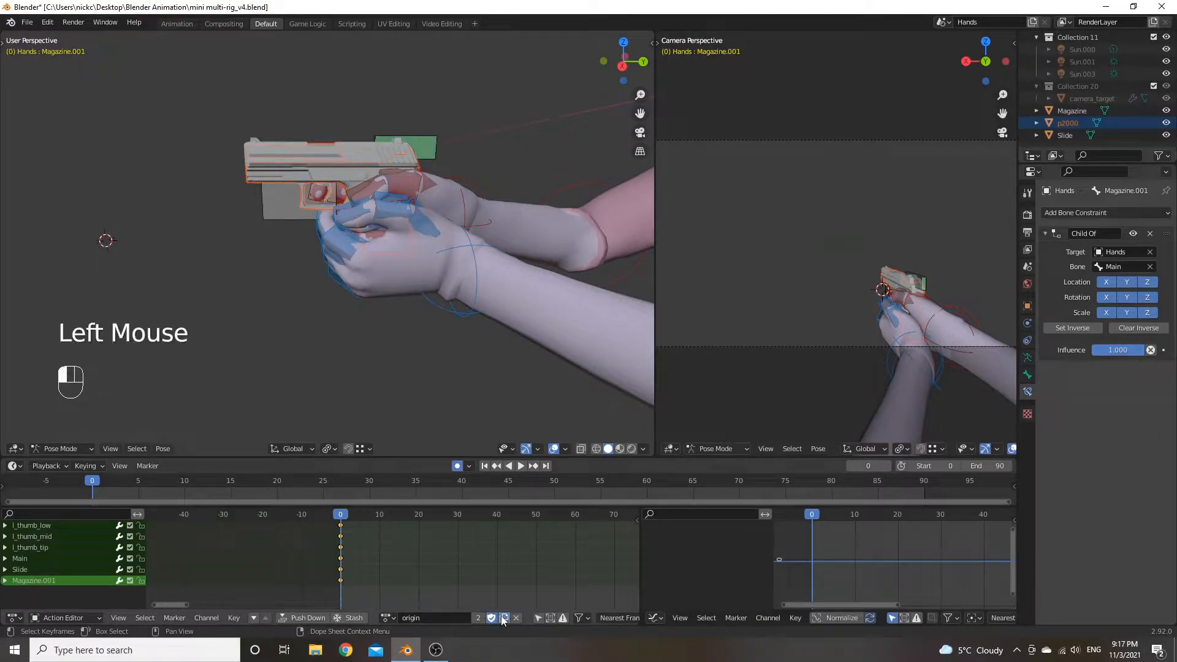
middle_click_drag(295, 553, 330, 555)
left_click(434, 619)
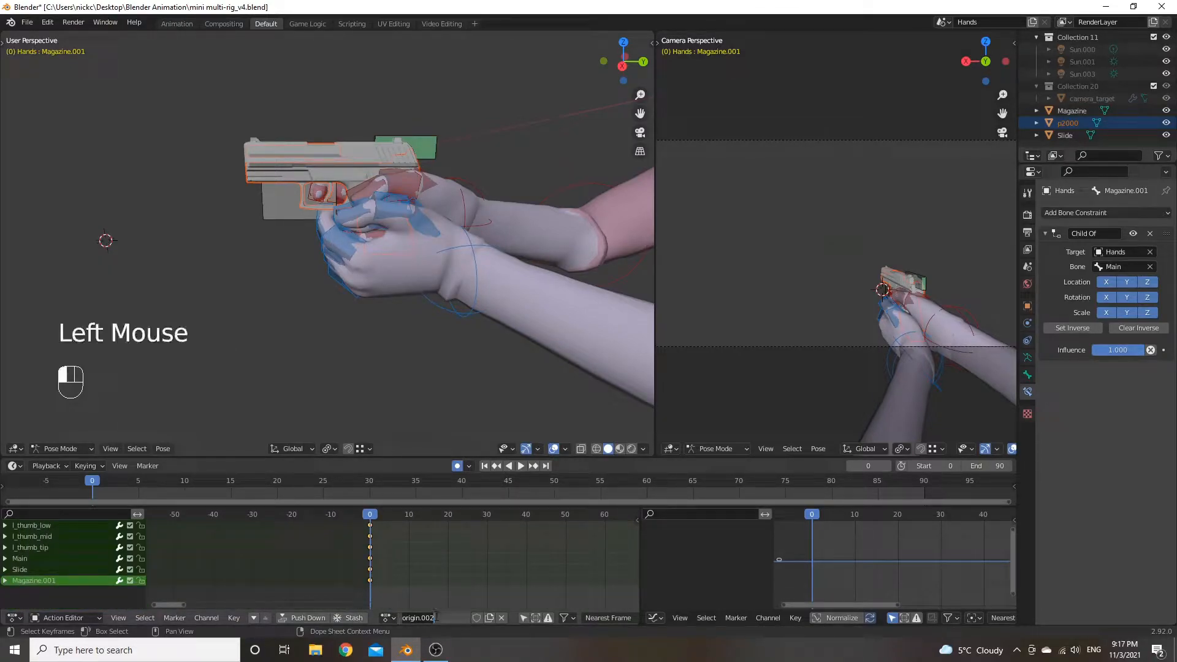
type("Store")
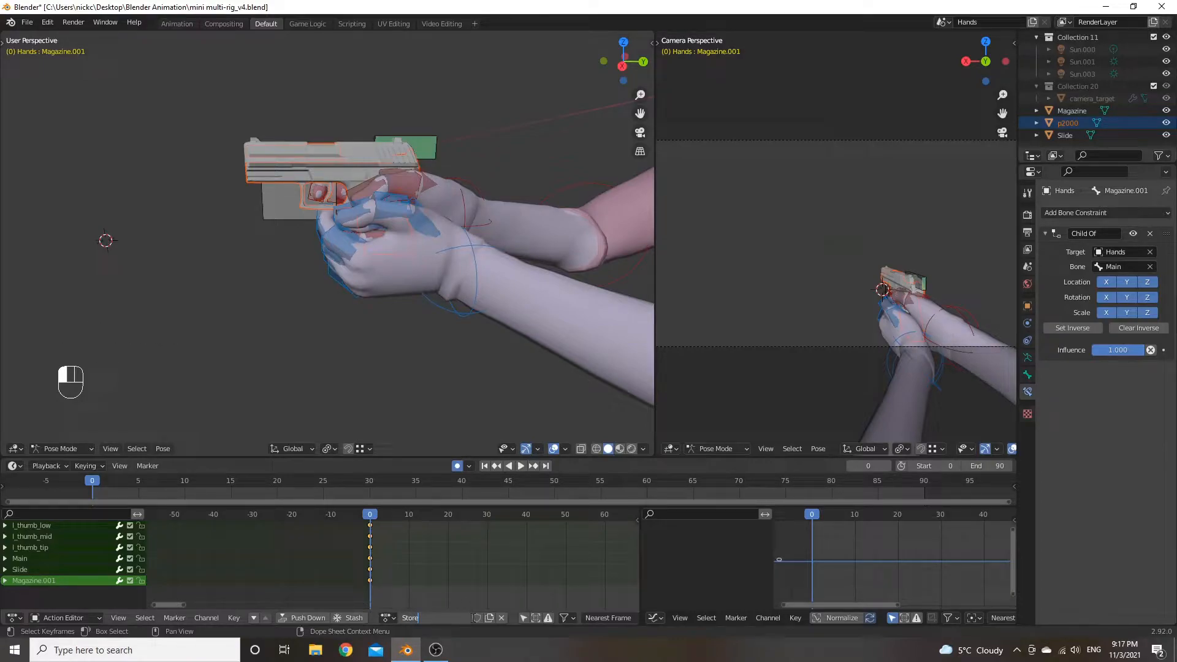
left_click(476, 618)
left_click(476, 618)
left_click(423, 340)
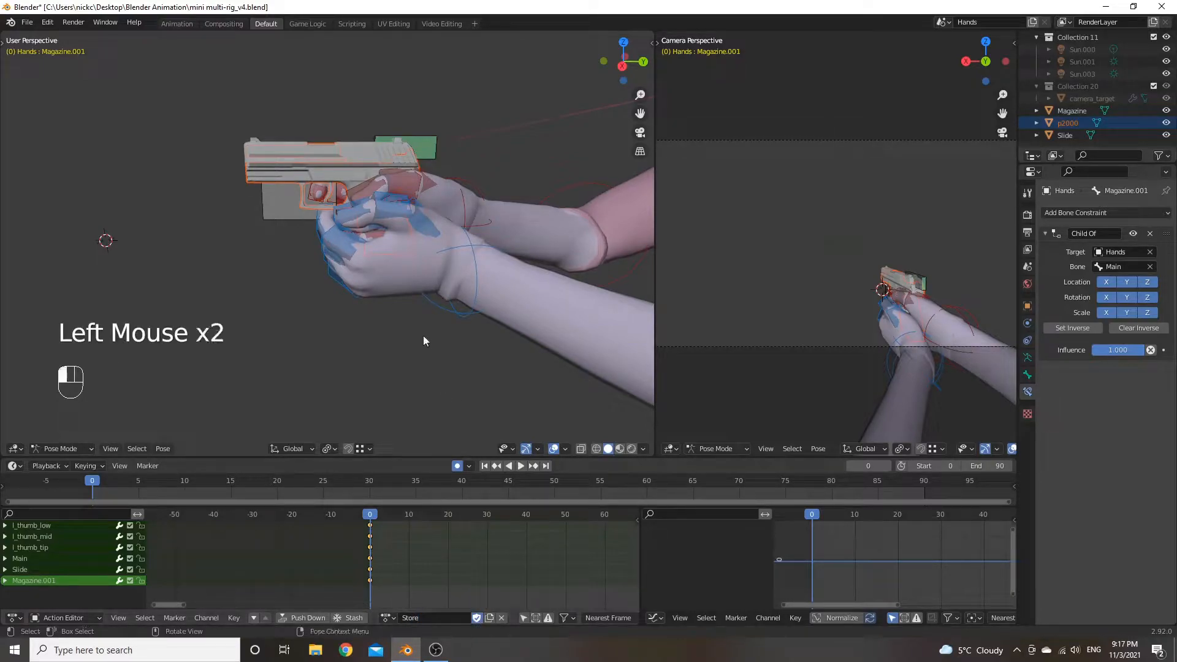
mouse_move(449, 318)
middle_mouse_down()
mouse_move(349, 335)
mouse_move(402, 345)
mouse_move(434, 331)
middle_mouse_up()
middle_click(420, 399)
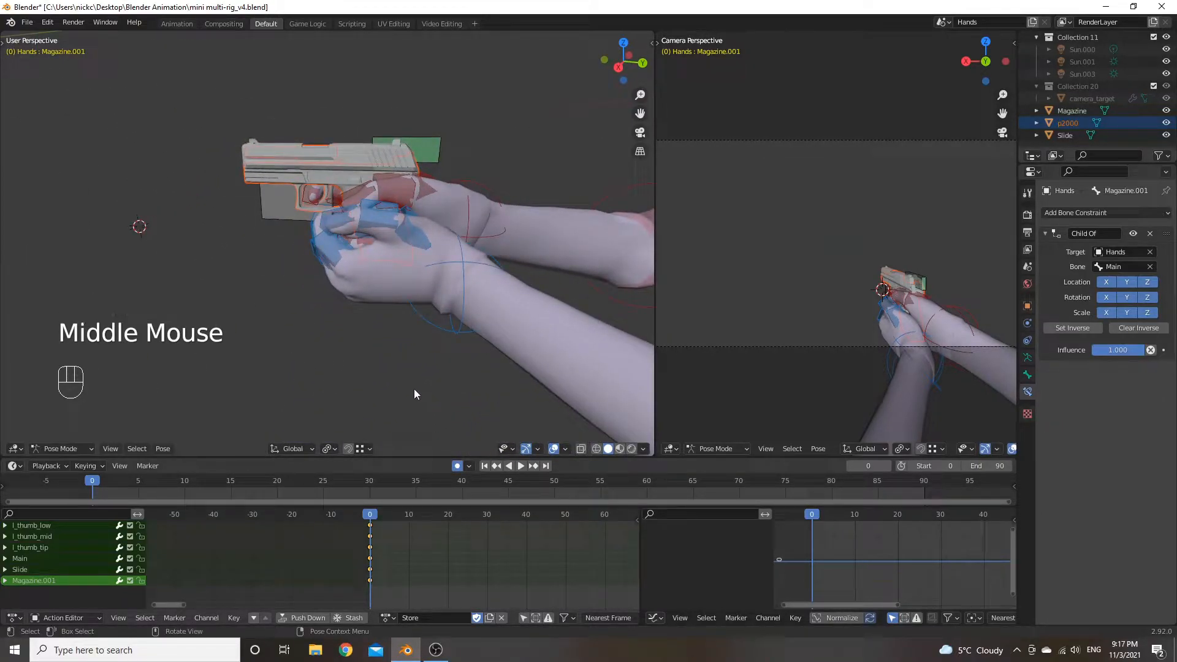
middle_click_drag(420, 399, 328, 376)
middle_click_drag(399, 541, 401, 590)
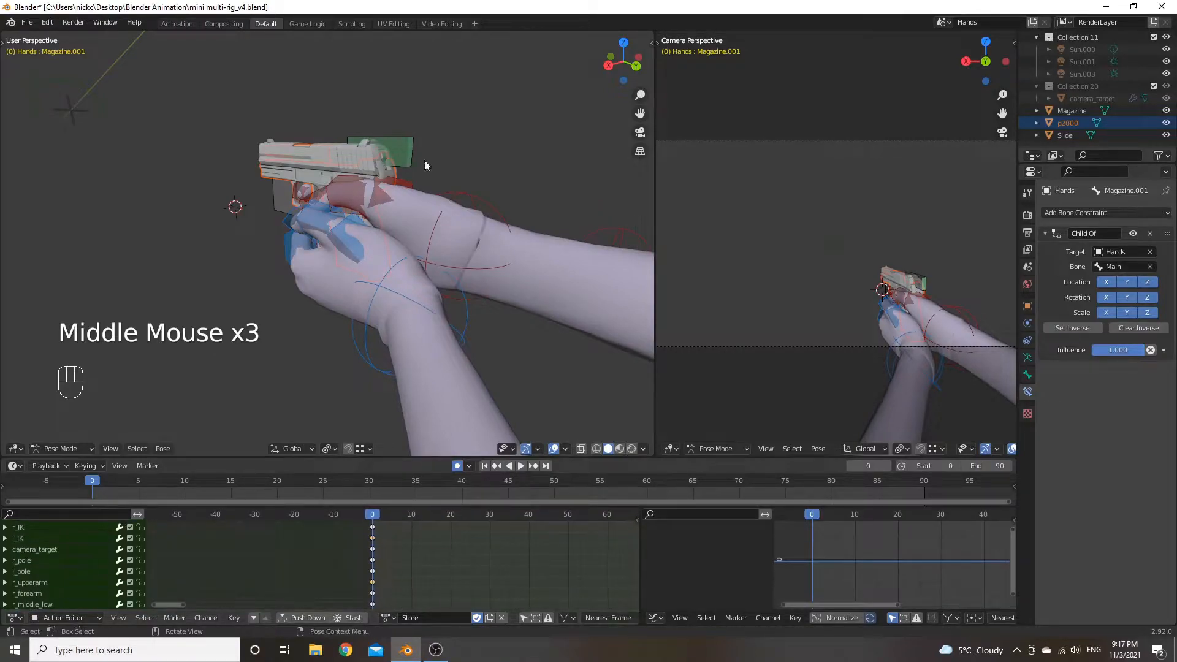
key("Up")
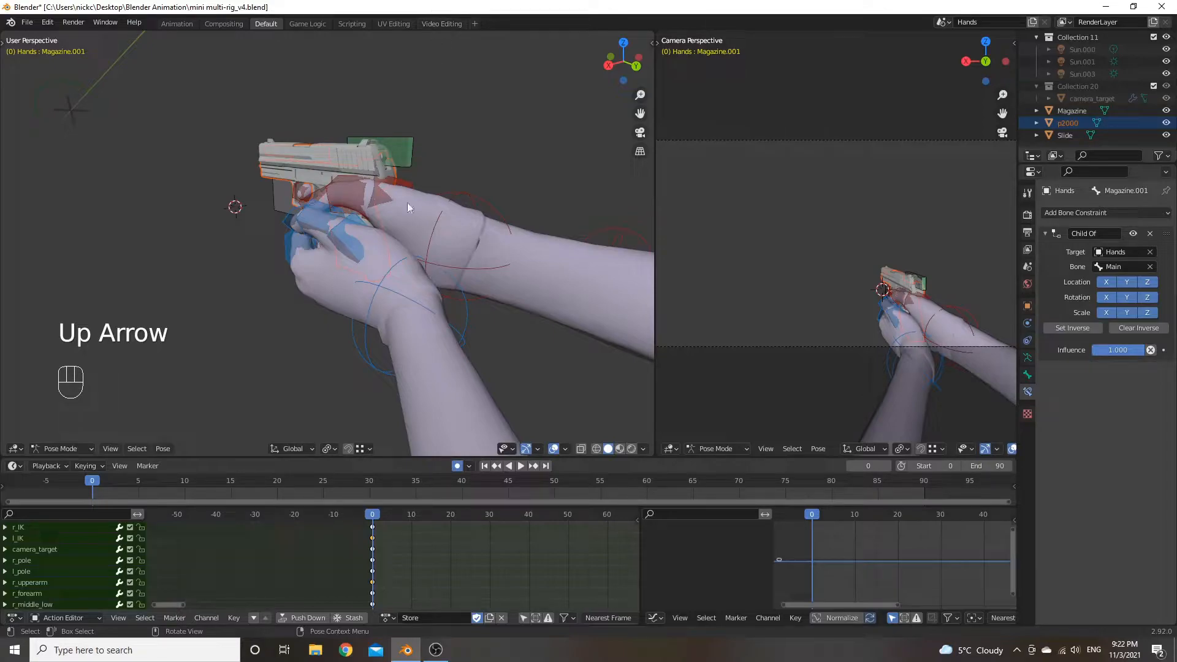
At frame 10, lower the Main control bone so the pistol and hands drop toward the lower edge of the camera frame.
left_click_drag(376, 519, 412, 518)
middle_click_drag(373, 270, 343, 307)
middle_click_drag(399, 557, 394, 559)
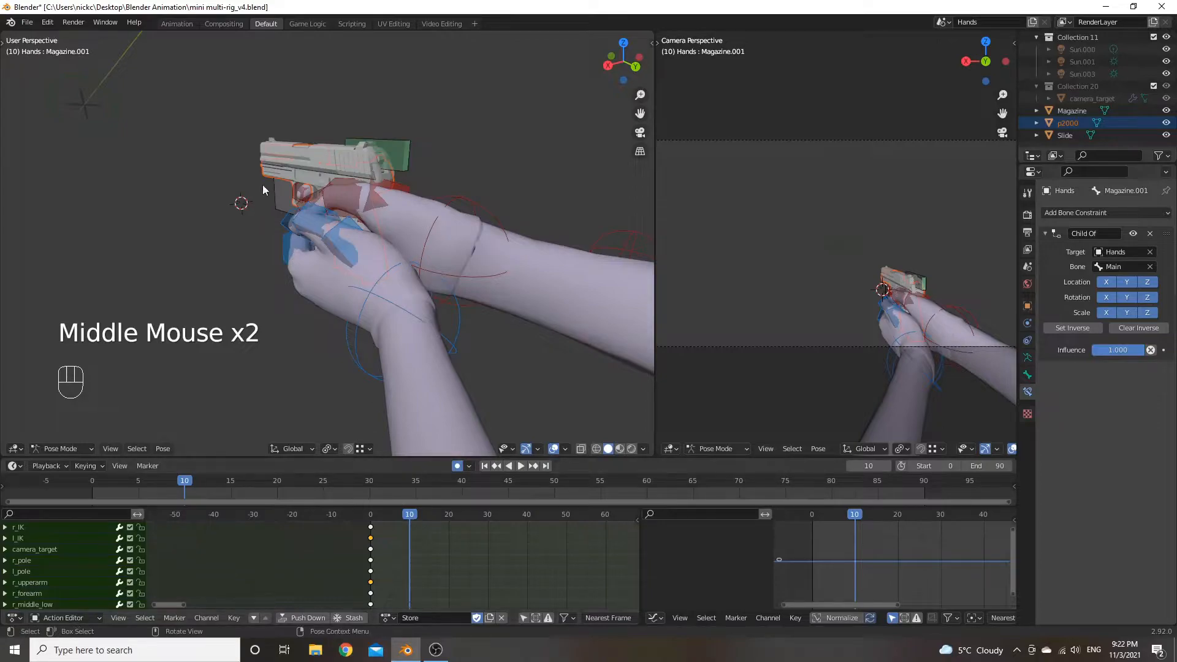
left_click(274, 201)
mouse_move(274, 201)
middle_mouse_down()
mouse_move(311, 211)
mouse_move(273, 212)
middle_mouse_up()
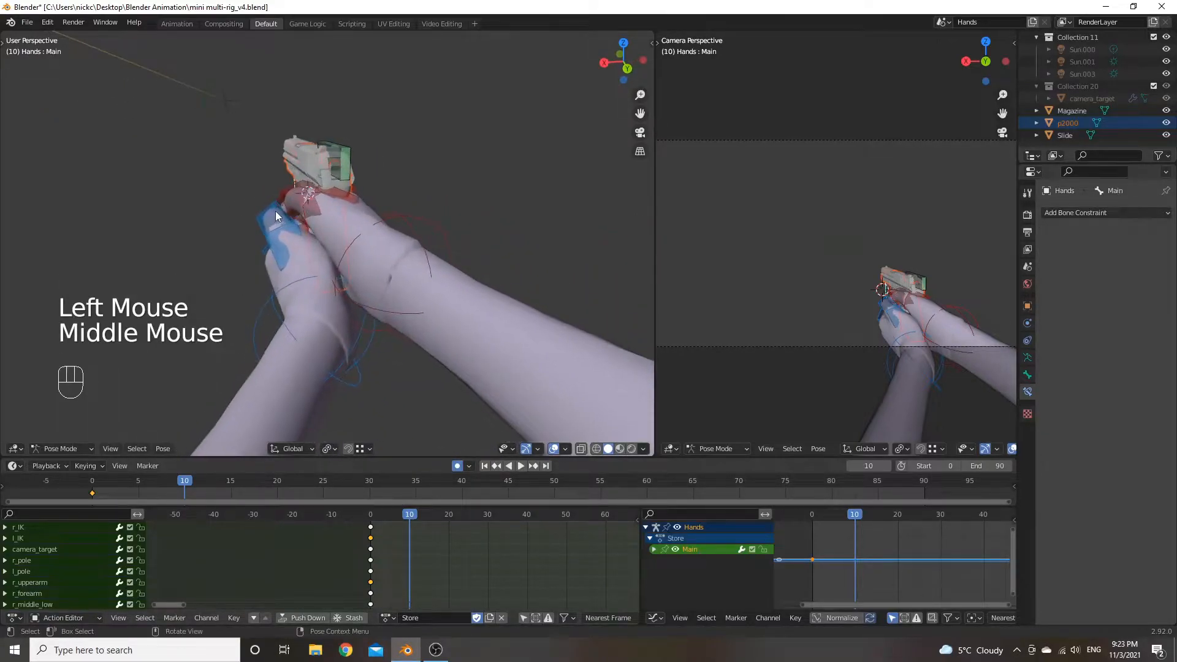
key("g")
left_click(252, 305)
Rotate the Main control bone around the global Z axis and tilt the pistol downward around its local X axis.
key("r")
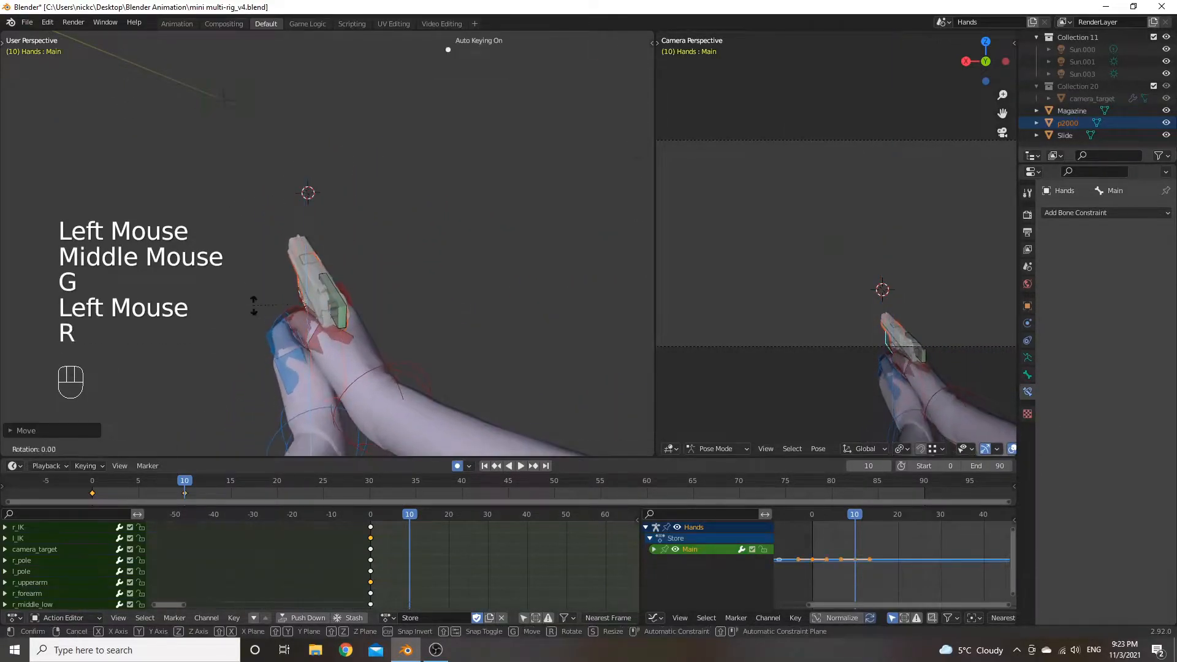
key("z")
left_click(192, 340)
middle_click_drag(193, 340, 281, 304)
key("r")
key("x")
key("x")
left_click(307, 286)
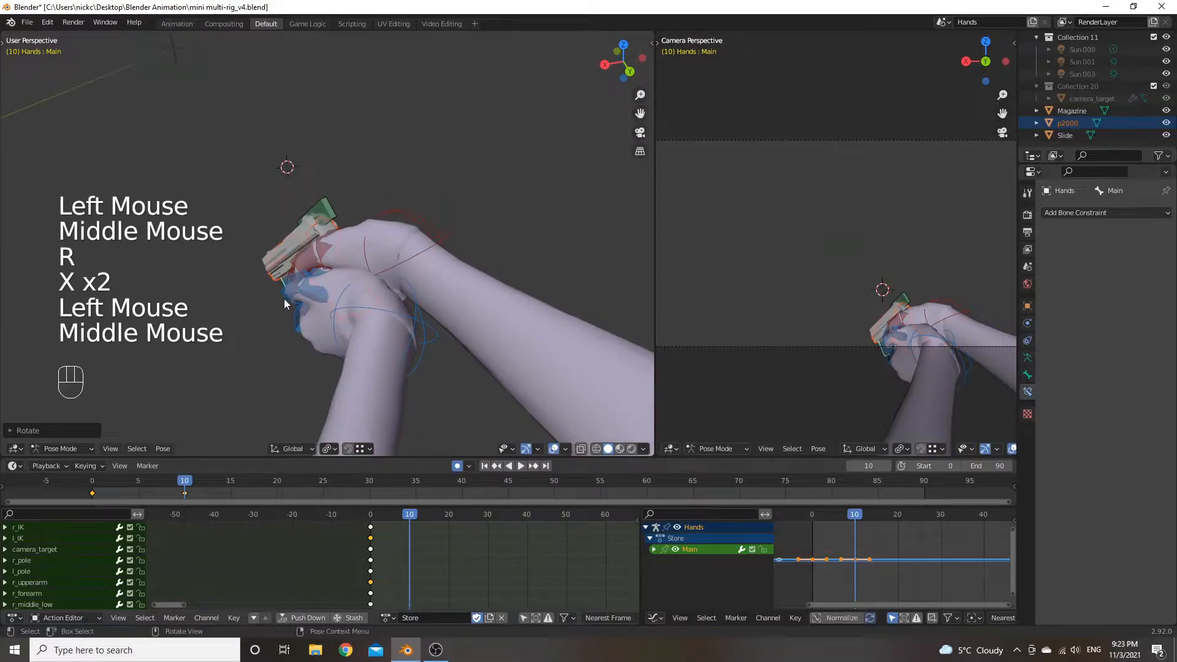
Rotate the Main control bone about 6 degrees more around its local X axis and lower it along the global Z axis.
scroll(337, 291, "down", 1)
mouse_move(339, 282)
middle_mouse_down()
mouse_move(348, 250)
mouse_move(336, 263)
middle_mouse_up()
key("r")
key("x")
key("x")
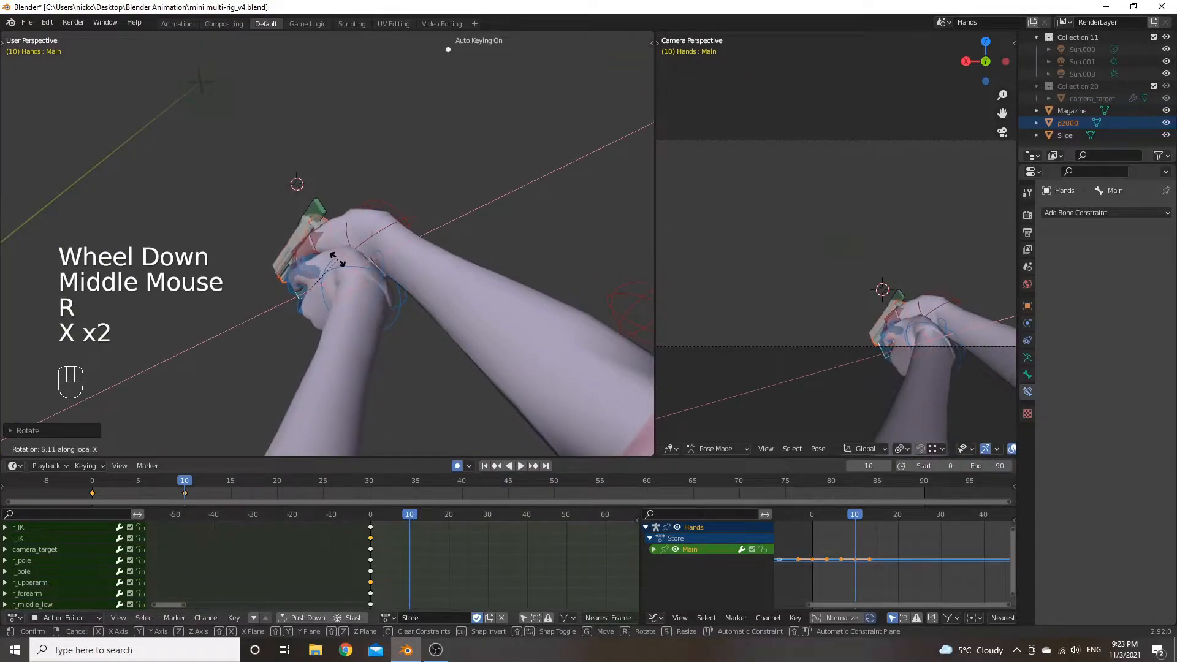
left_click(336, 267)
key("g")
key("z")
left_click(333, 277)
Rotate the Main control bone about 10 degrees around the global Z axis and move it down and sideways out of the camera frame.
key("r")
key("z")
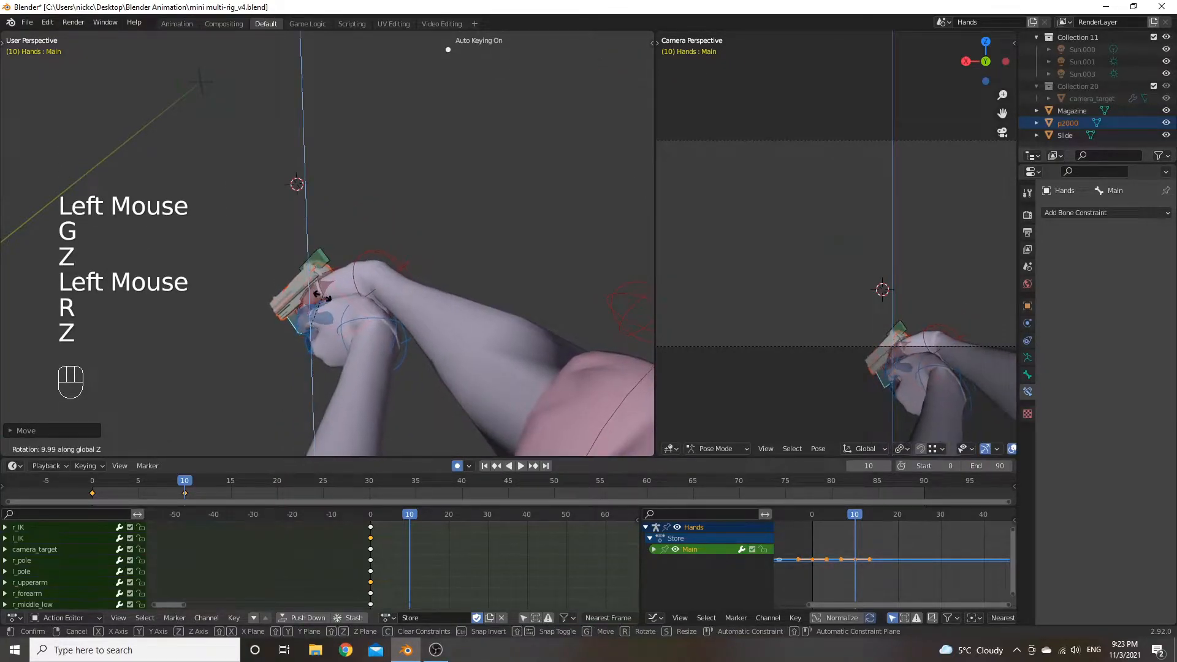
left_click(322, 295)
key("g")
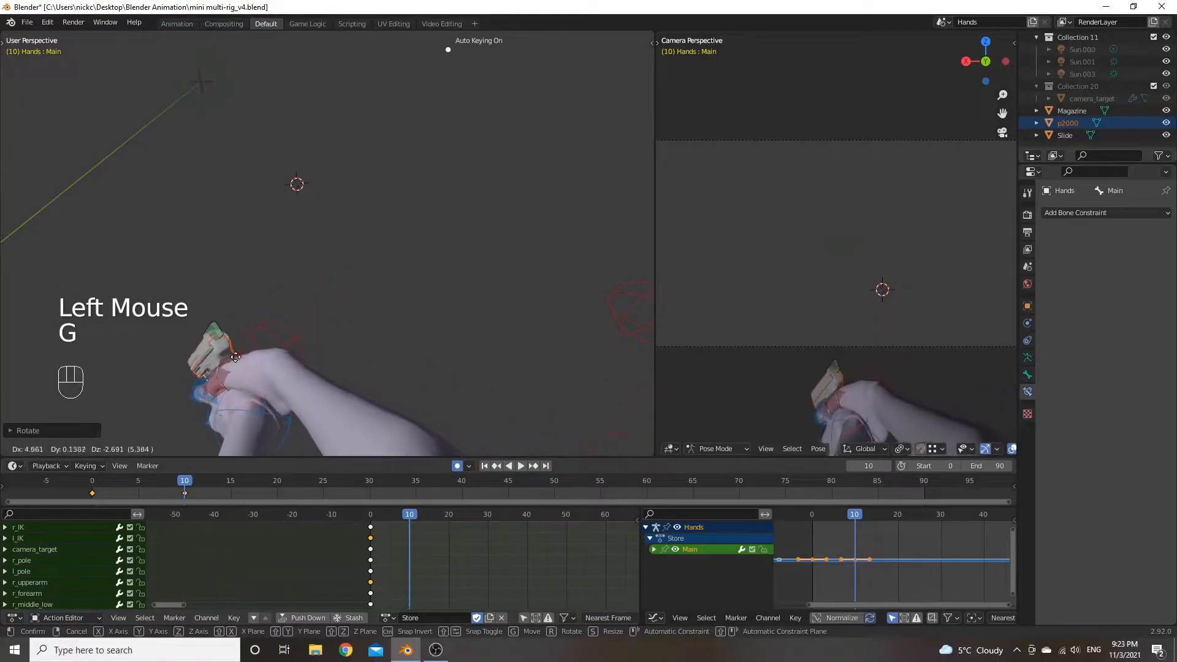
left_click(245, 353)
Play the Store action twice from frame 0 to check the timing of the lowering motion.
middle_click_drag(436, 529, 442, 559)
left_click_drag(423, 516, 380, 525)
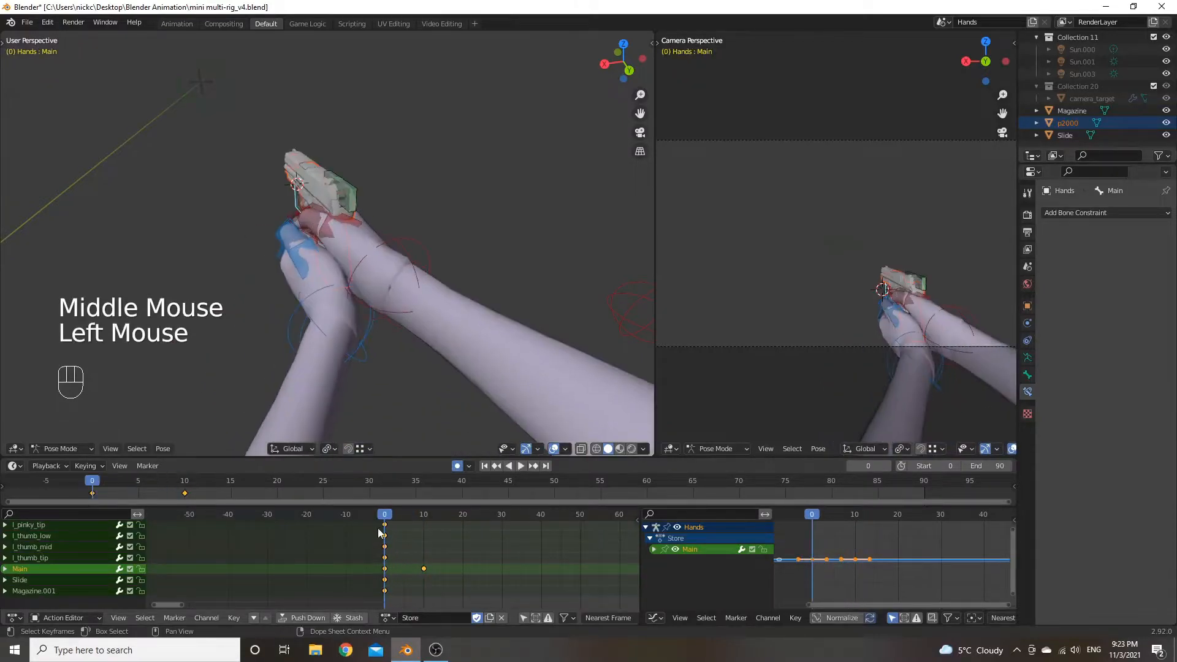
key("space")
key("space")
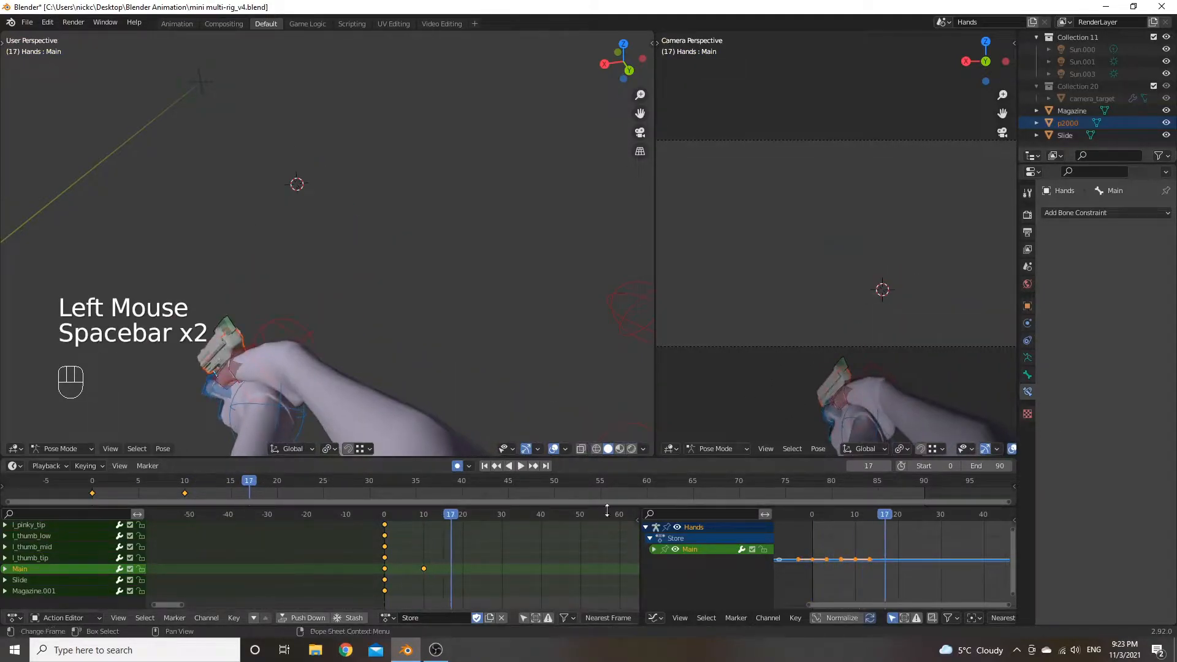
left_click(370, 531)
key("space")
key("space")
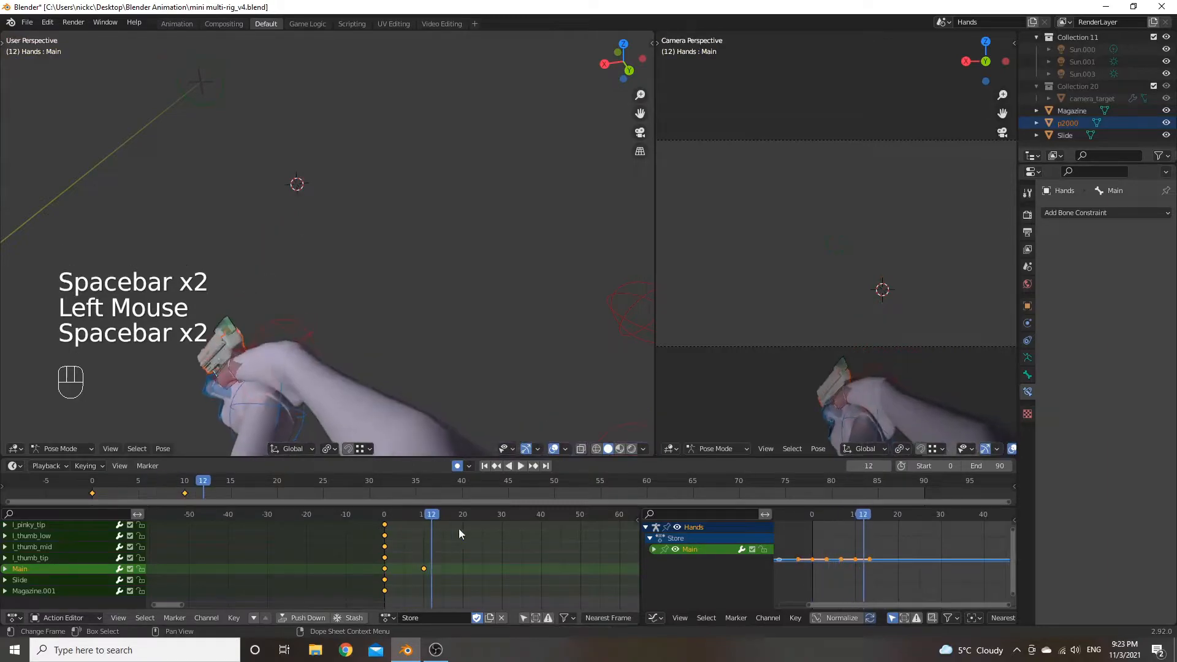
Move the Main bone's end keyframe to frame 8 and preview the motion from frame 0.
left_click(426, 569)
left_click(426, 569)
key("g")
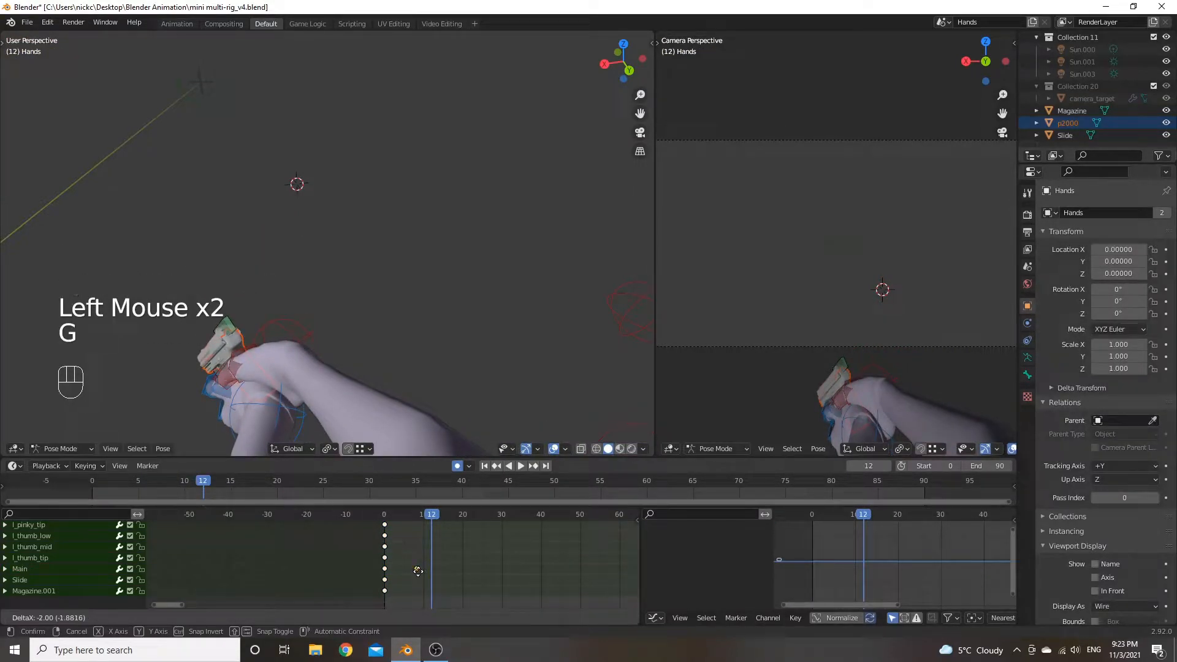
left_click(416, 569)
left_click_drag(426, 520, 385, 518)
key("space")
key("space")
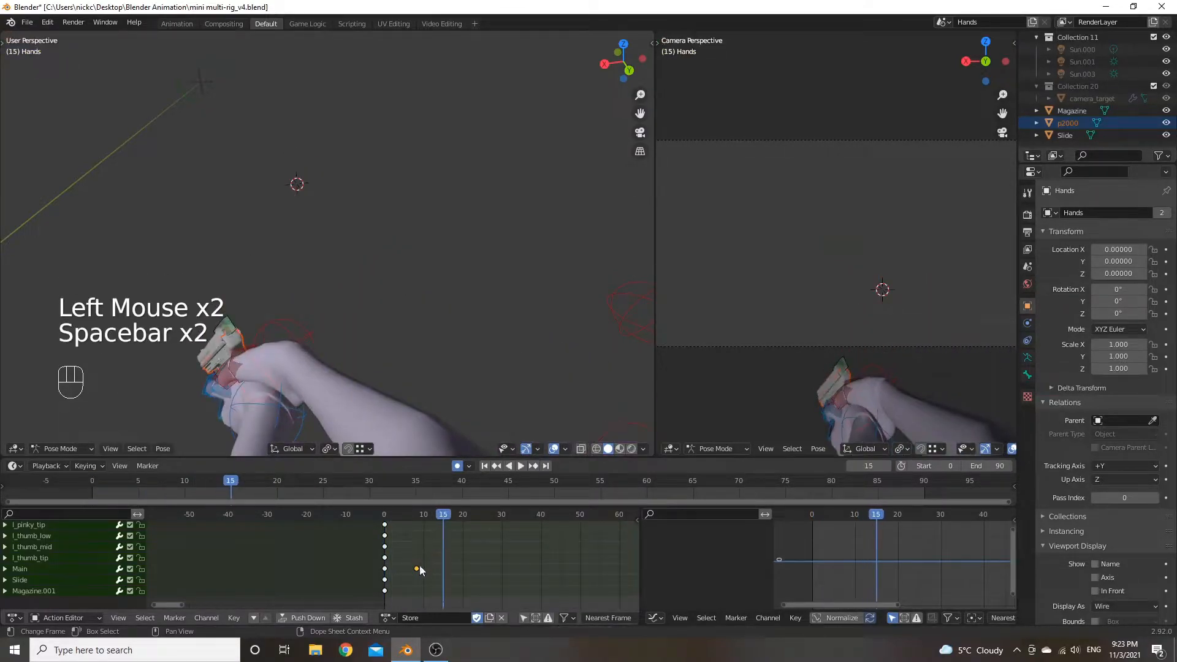
Shift the Main bone's end keyframe to frame 9 and replay the motion from frame 0.
key("g")
left_click(422, 570)
left_click(384, 513)
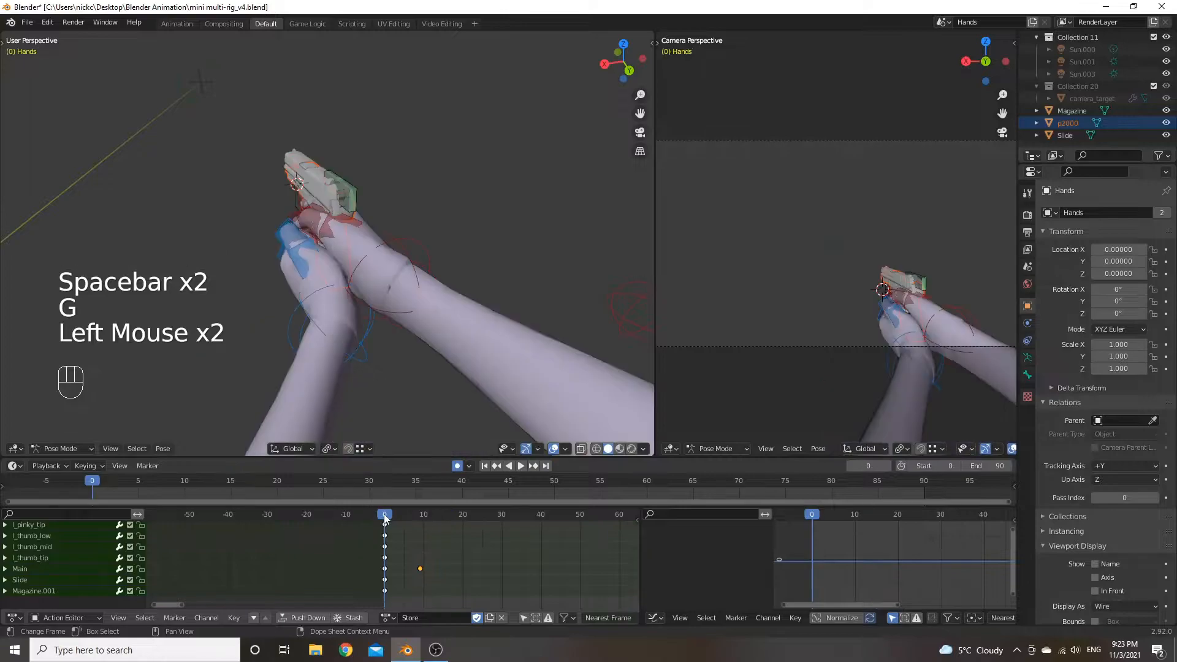
key("space")
key("space")
Move the Main bone's end keyframe to frame 8 and play the Store action twice from frame 0.
key("g")
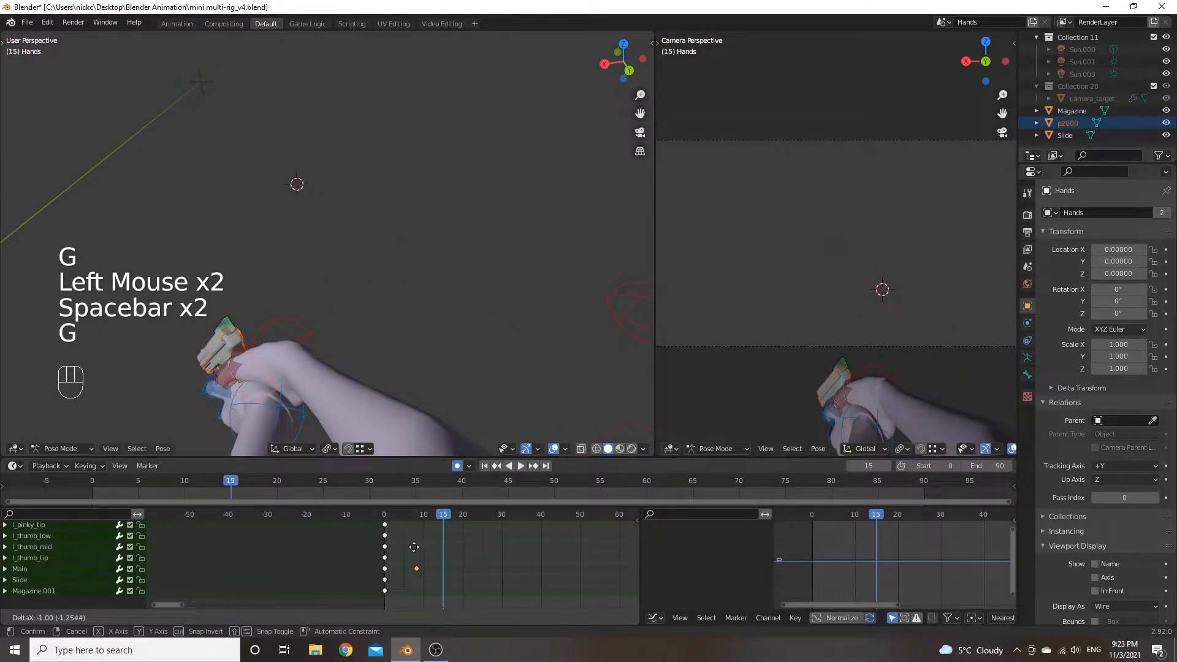
left_click(415, 546)
left_click(390, 523)
key("space")
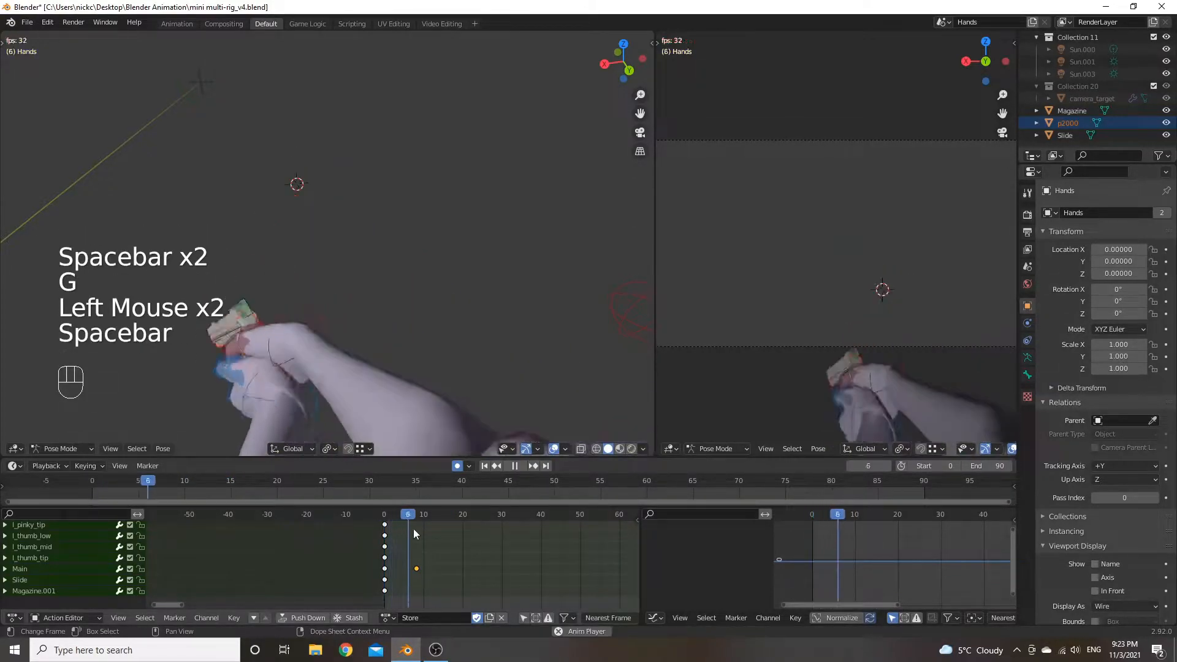
key("space")
left_click(405, 527)
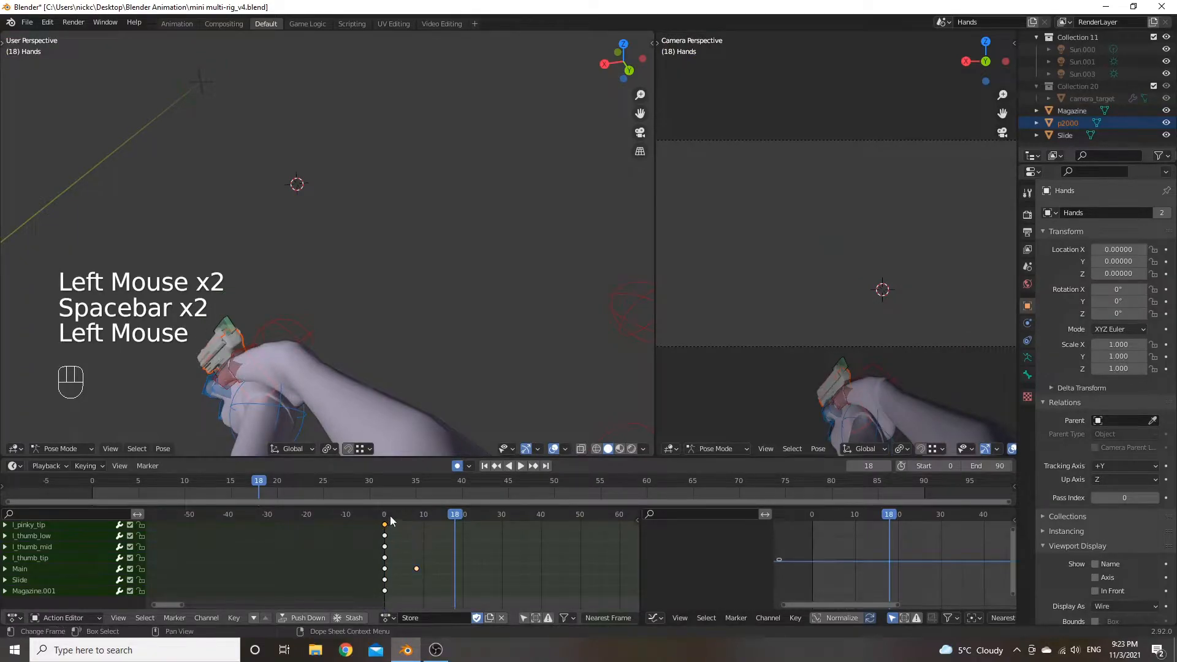
left_click(380, 522)
key("space")
key("space")
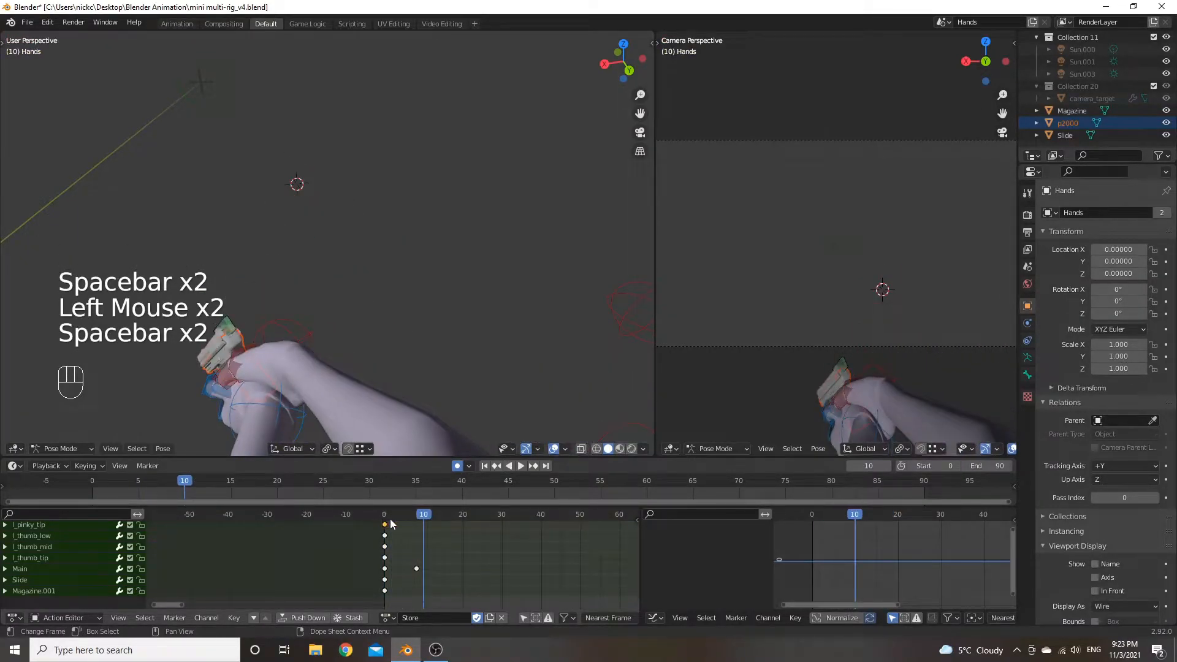
At frame 8 of the Store action, move the r_upperarm control bone forward toward the camera.
scroll(402, 362, "down", 2)
middle_click_drag(402, 362, 459, 339)
left_click_drag(432, 519, 416, 518)
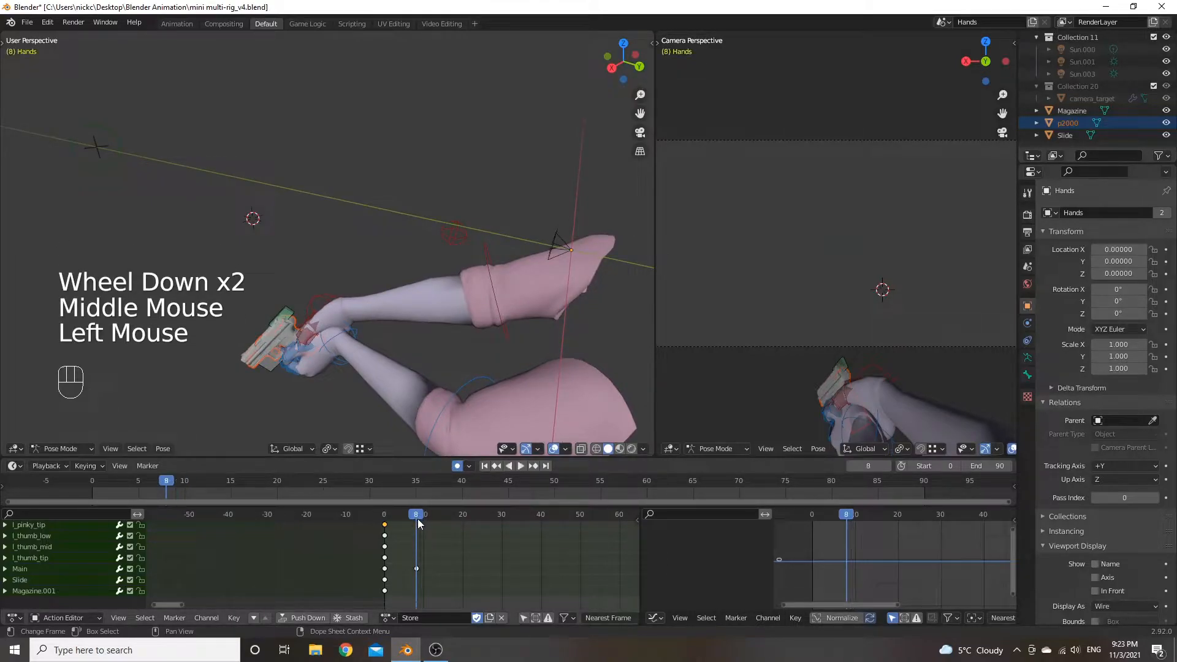
scroll(475, 376, "down", 2)
scroll(423, 364, "up", 1)
scroll(439, 357, "down", 1)
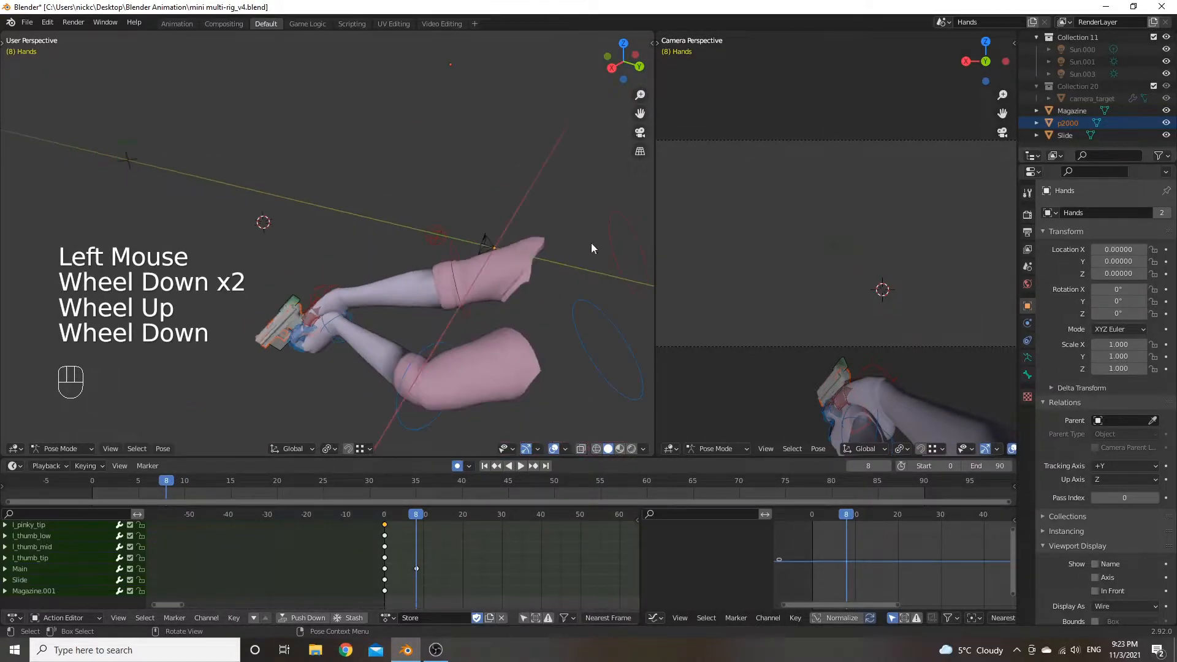
left_click(637, 237)
key("g")
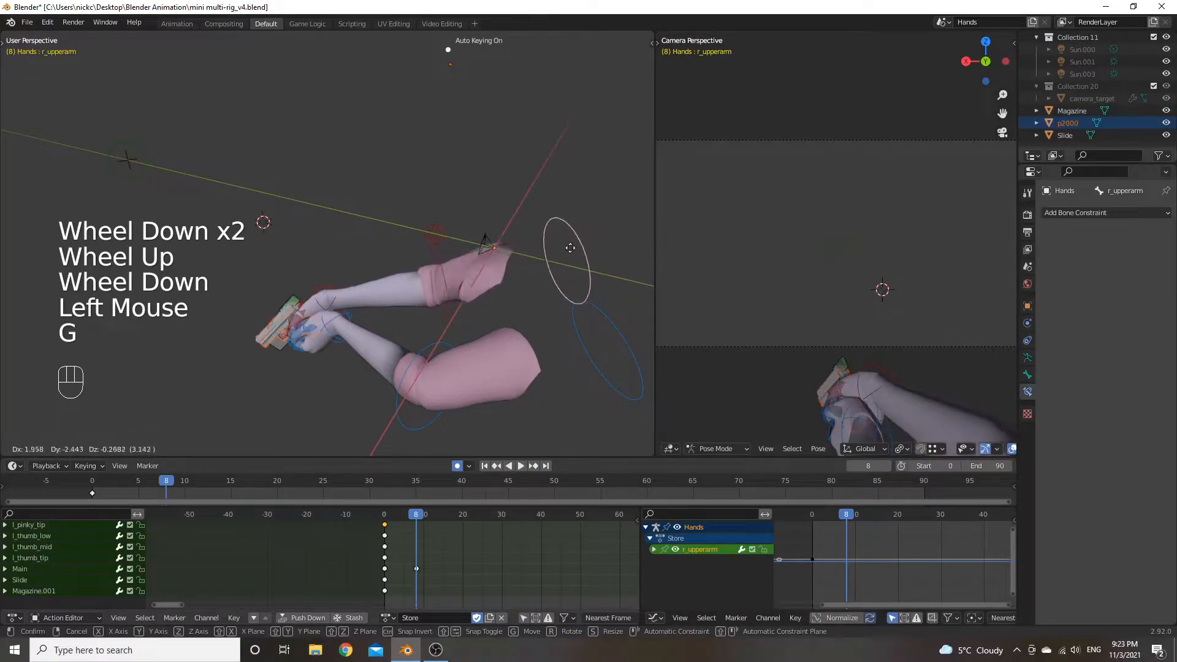
left_click(547, 256)
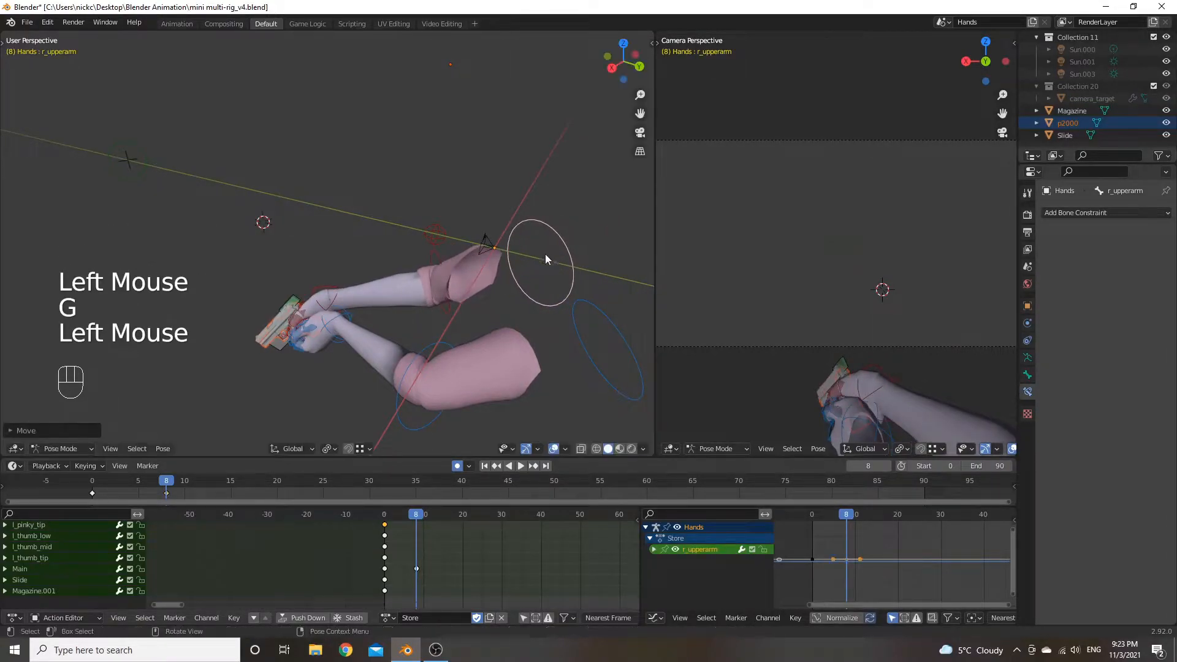
middle_click_drag(339, 343, 615, 276)
left_click(625, 254)
key("g")
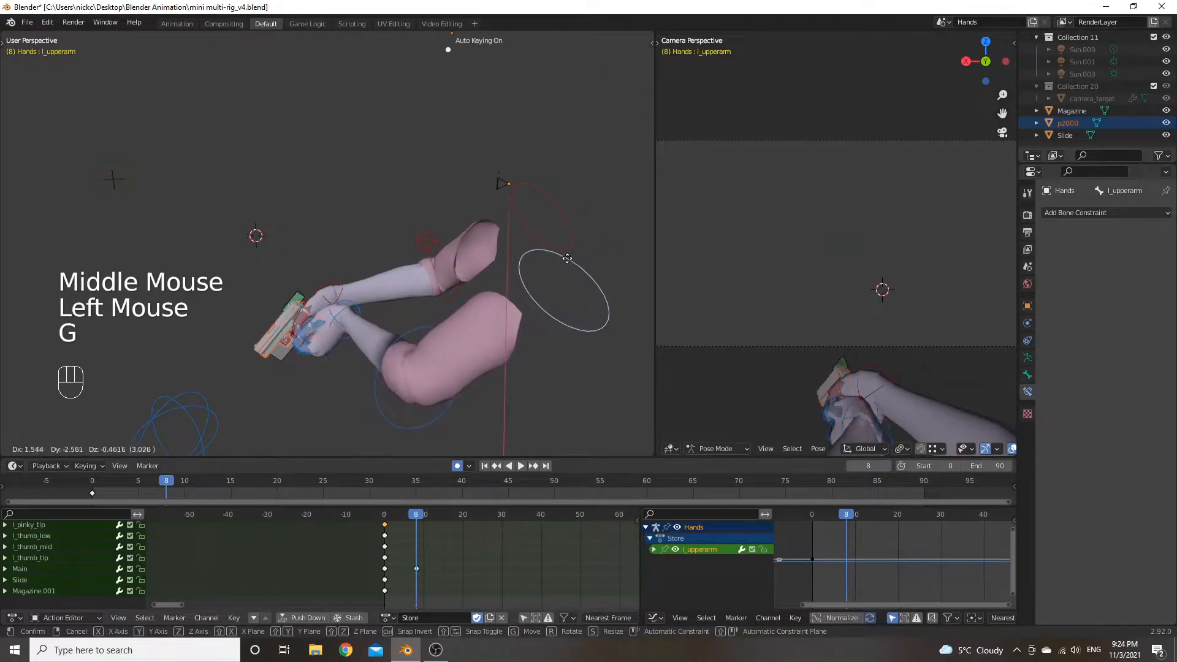
right_click(597, 246)
Raise the r_pole elbow target at frame 8 by about 6.4 units in Z.
middle_click_drag(597, 247, 485, 258)
left_click(421, 245)
key("g")
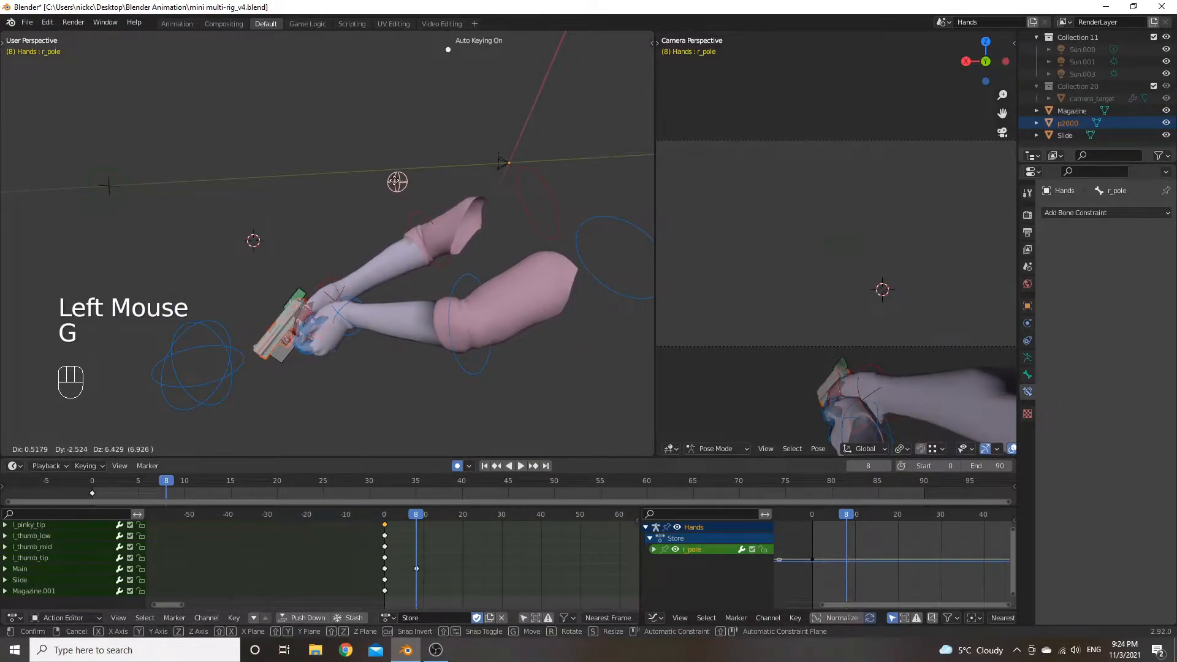
left_click(396, 184)
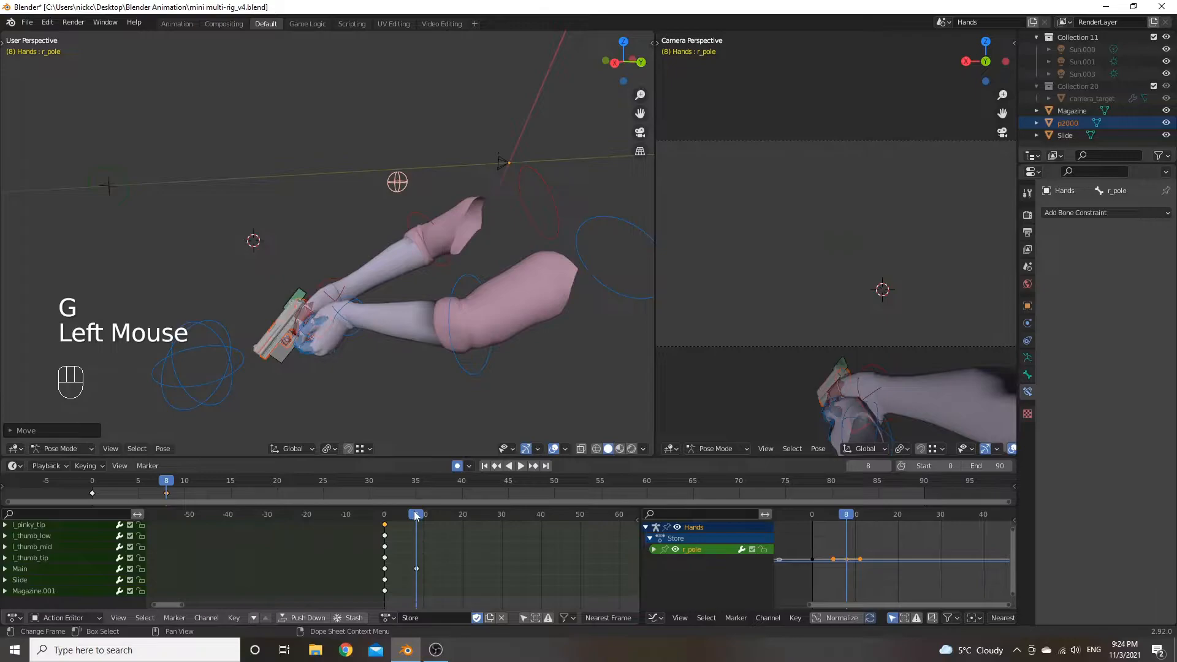
Play the Store action repeatedly to check the arm motion, and return to frame 8.
left_click_drag(417, 516, 371, 515)
key("space")
key("space")
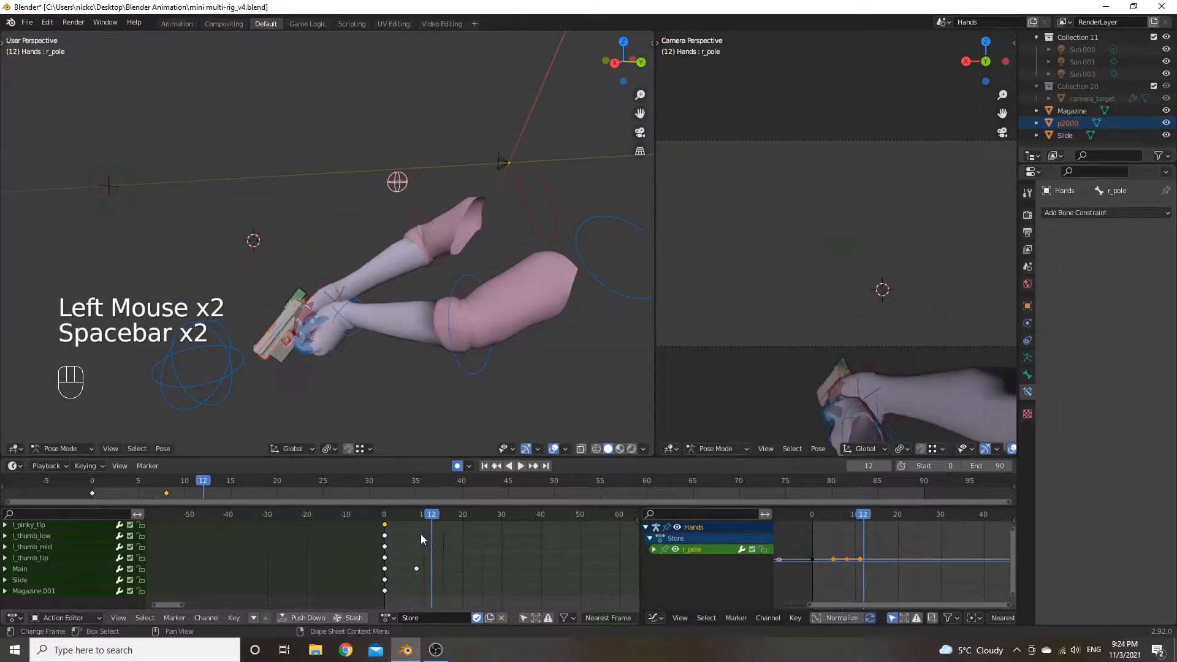
left_click(417, 519)
key("space")
key("space")
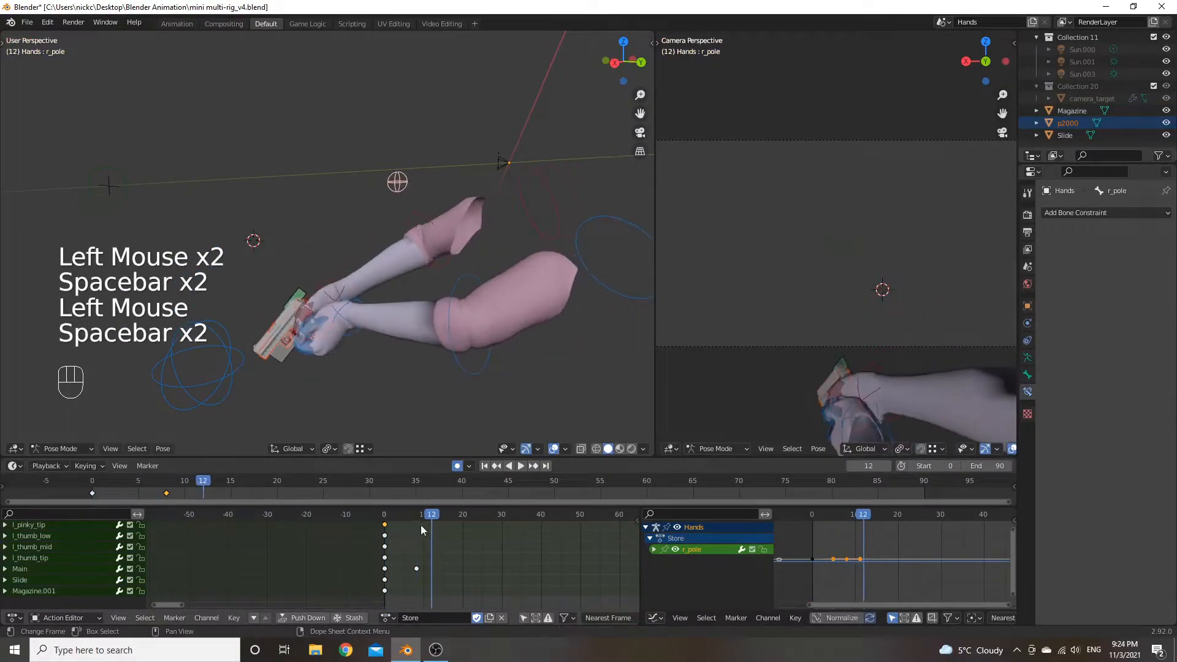
left_click(434, 519)
left_click_drag(435, 519, 369, 518)
key("space")
key("space")
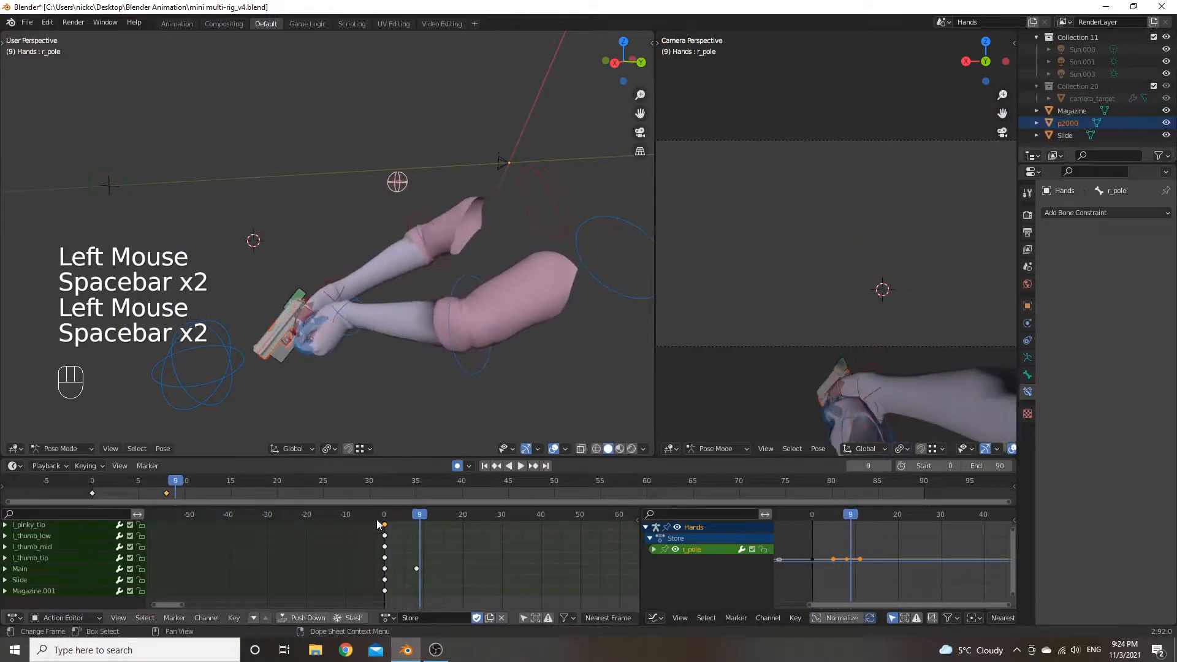
left_click_drag(413, 524, 415, 517)
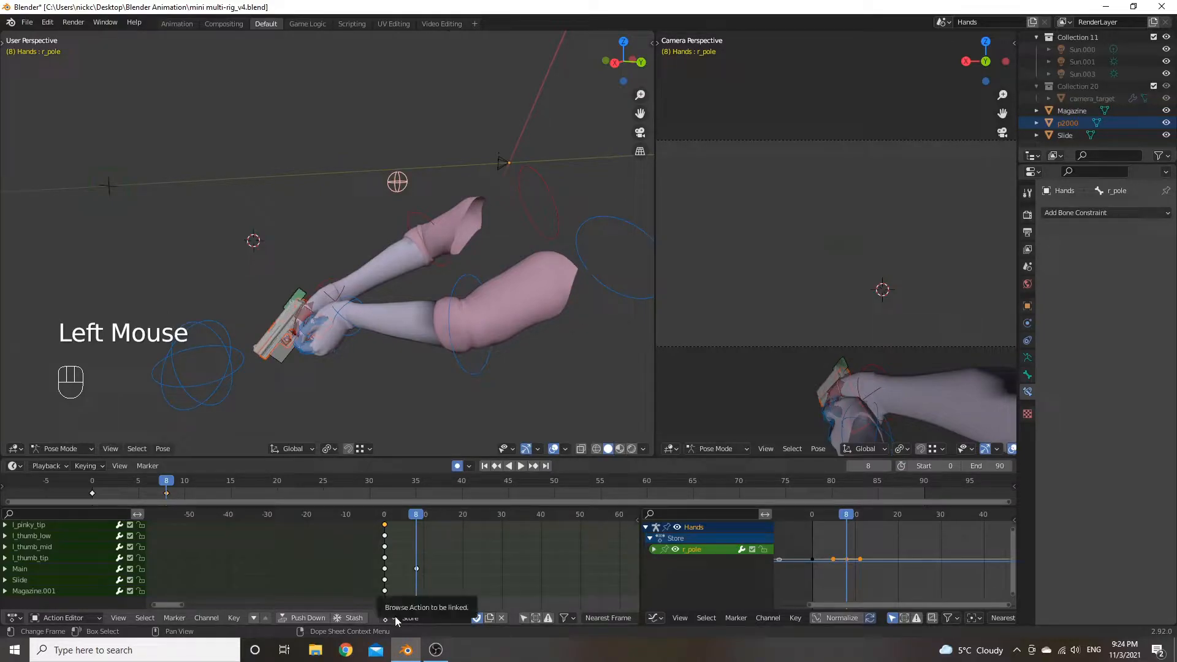
Load the origin action on the Hands rig and return to frame 0.
middle_click_drag(443, 550, 431, 523)
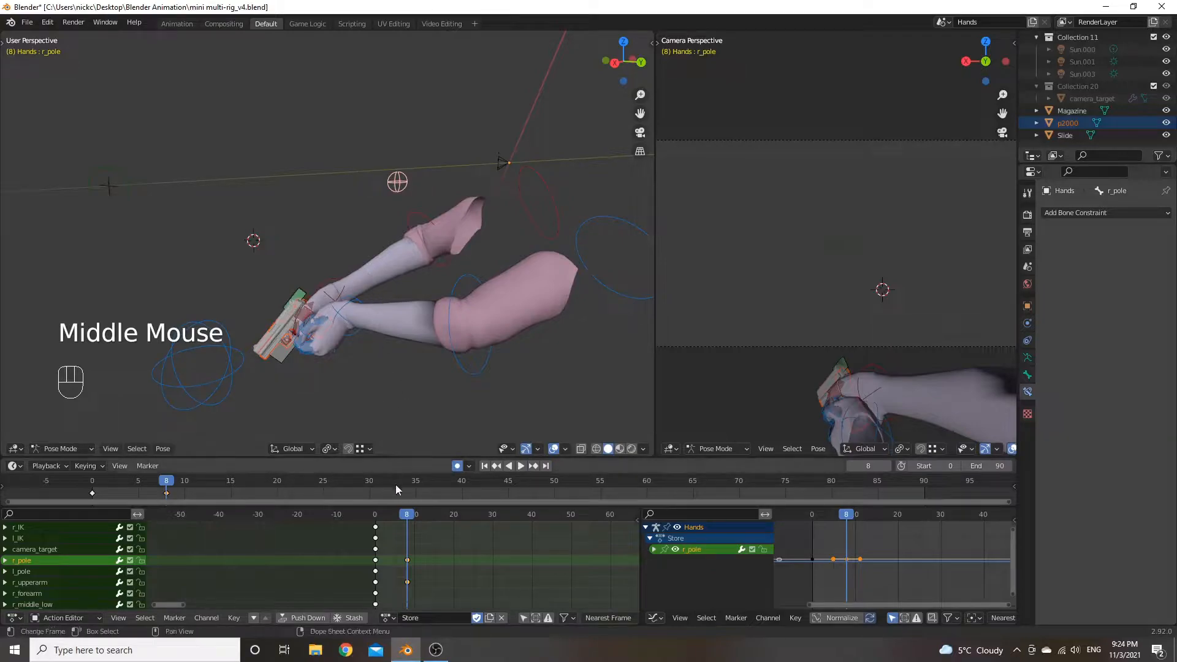
left_click(388, 618)
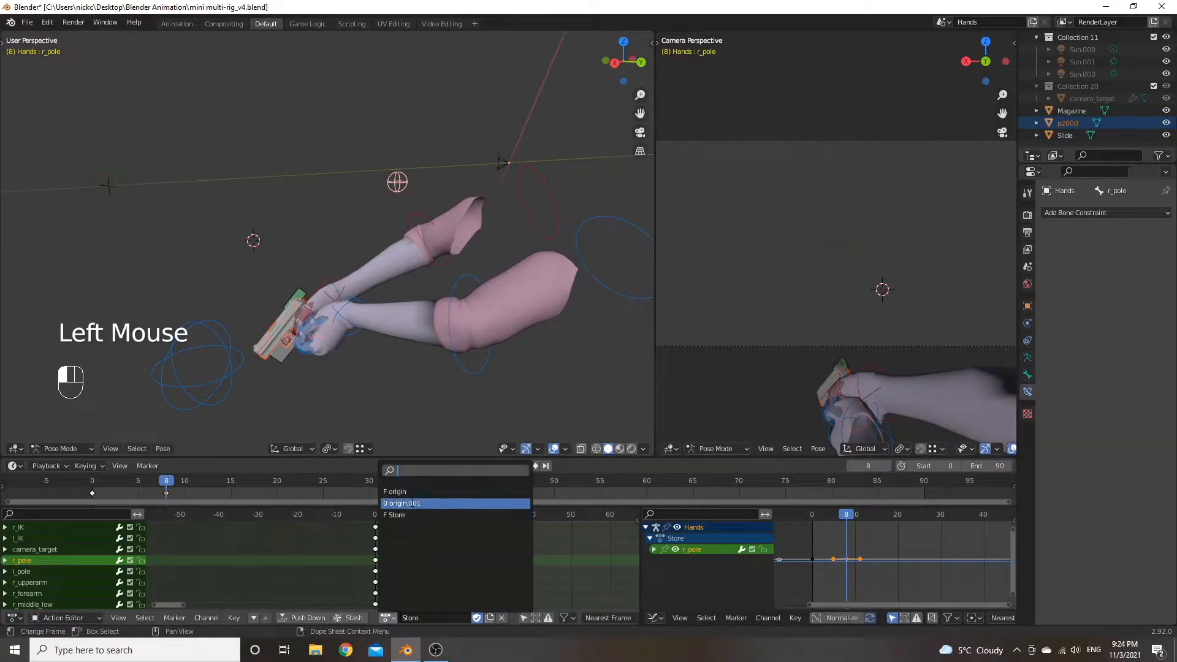
left_click(406, 492)
left_click(431, 549)
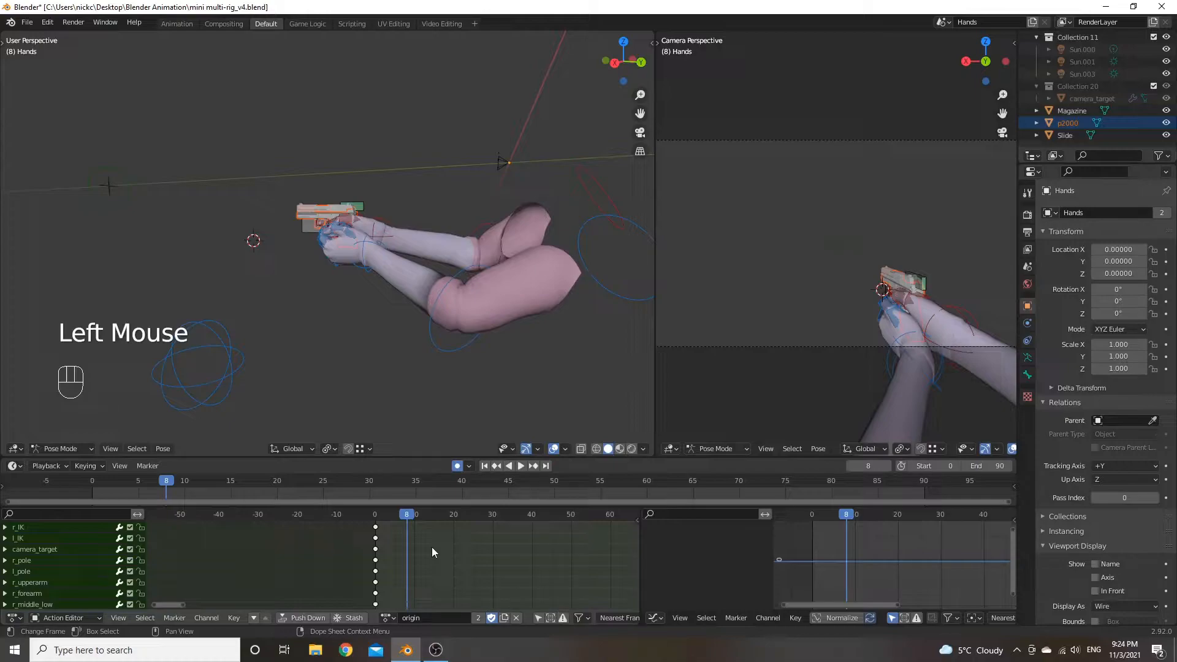
left_click_drag(407, 515, 370, 520)
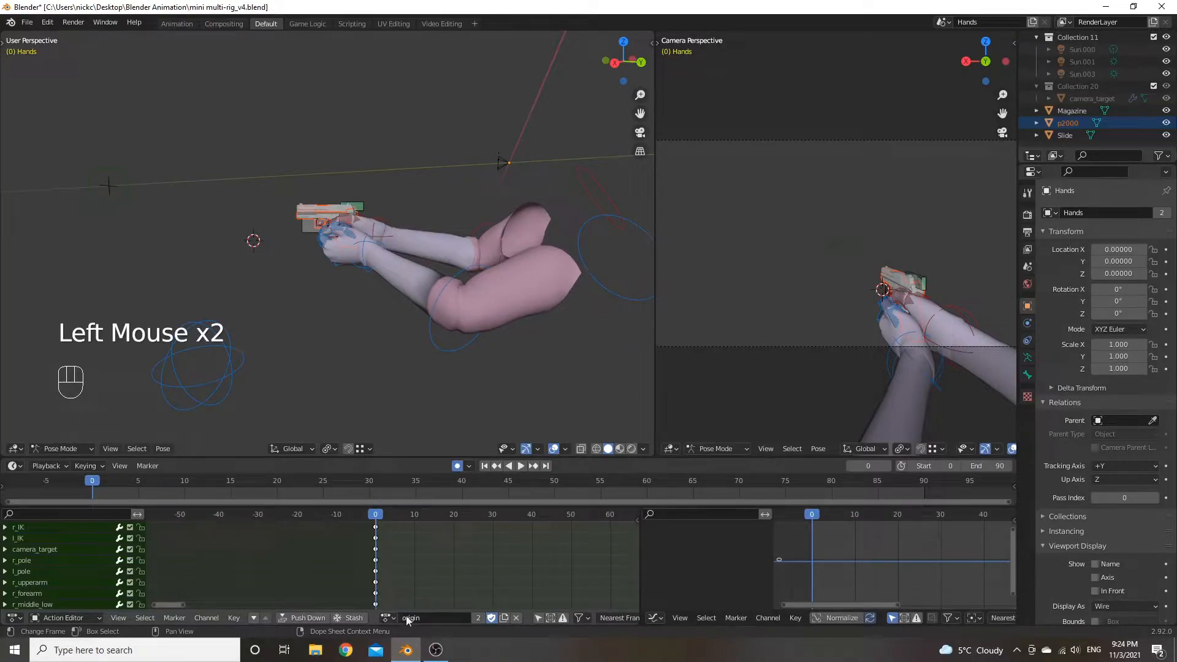
Duplicate the origin action, name the copy Draw, and protect it with a fake user.
left_click(504, 618)
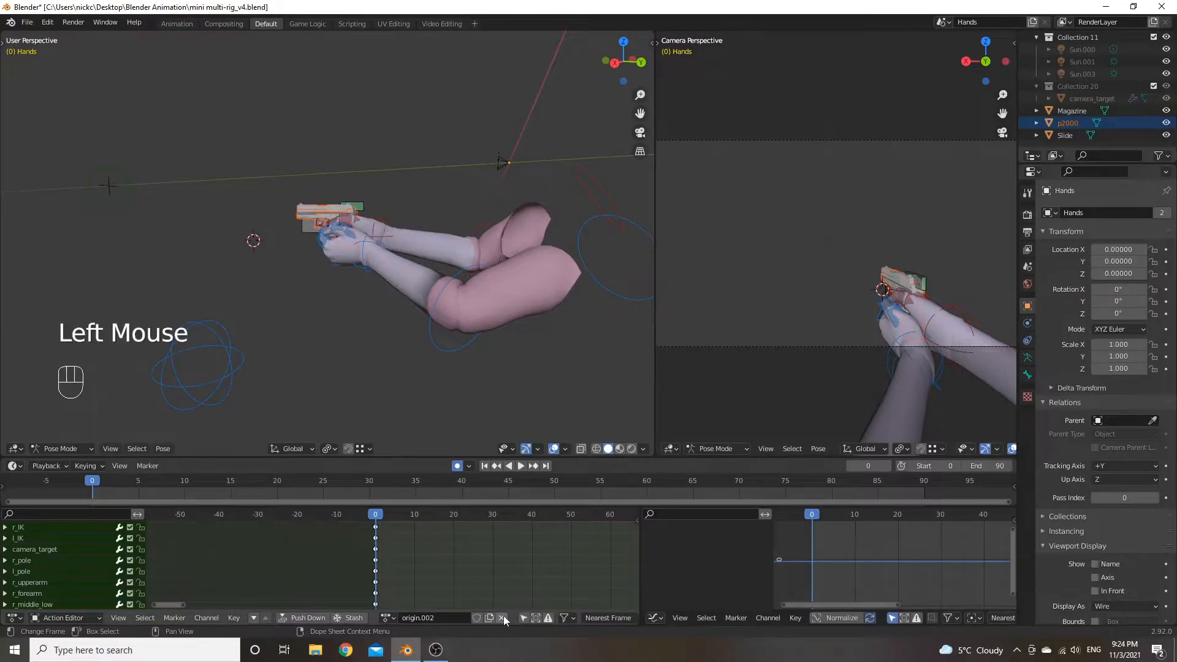
double_click(440, 616)
type("Dre")
key("BackSpace")
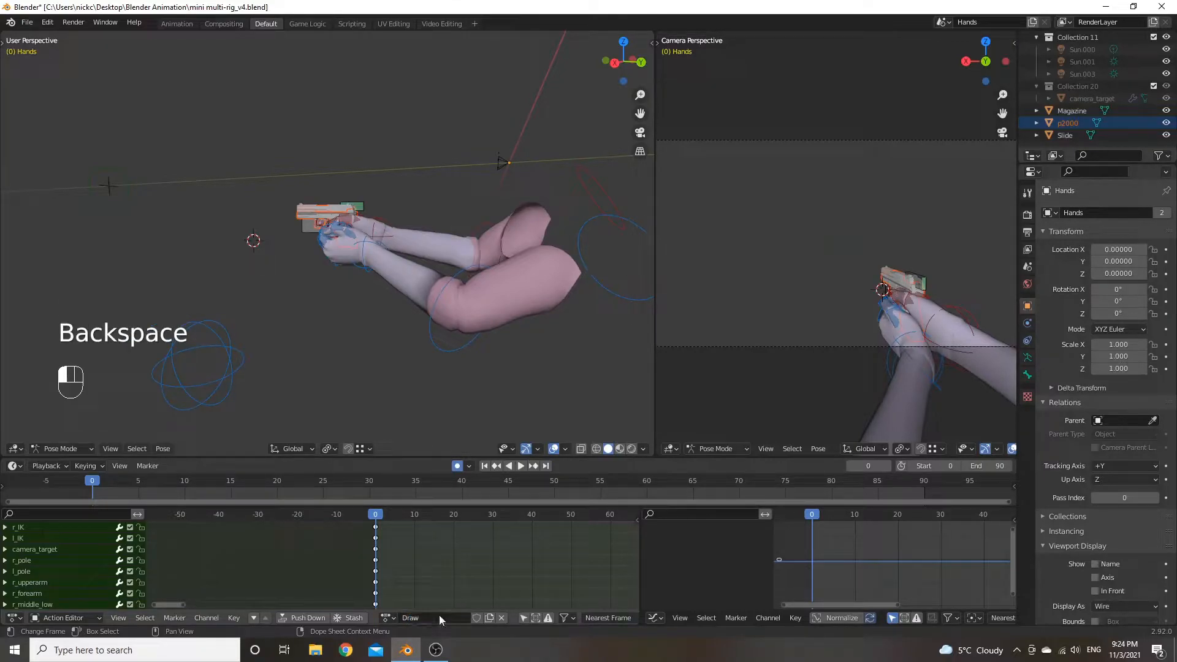
left_click(477, 619)
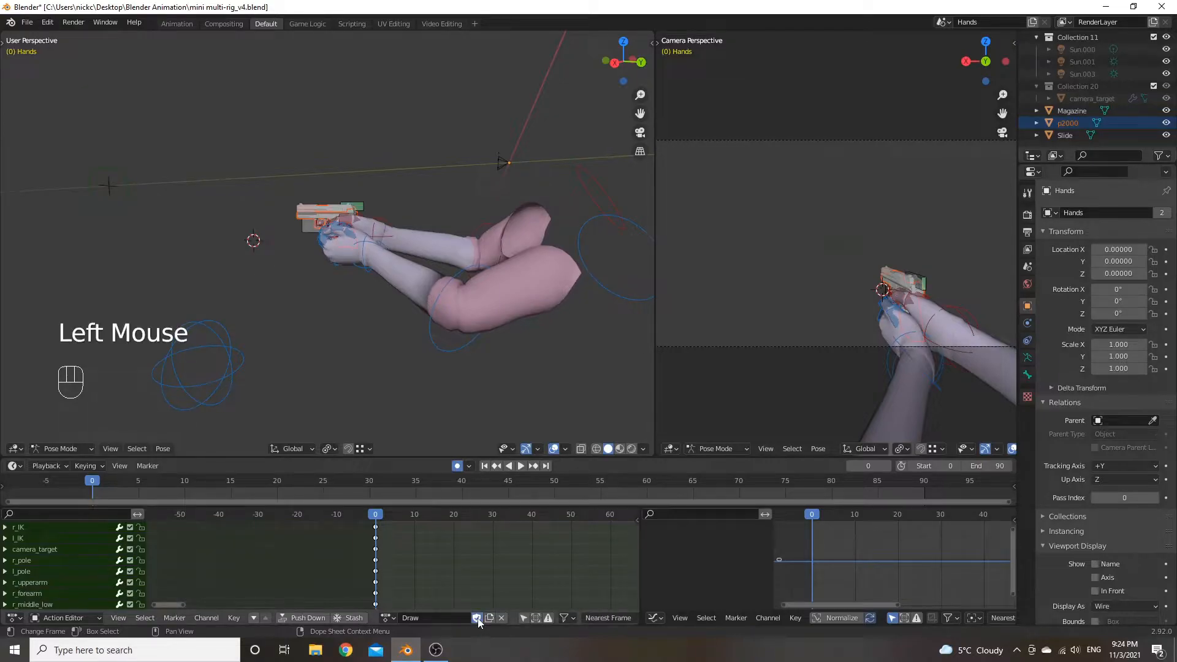
Check the Store action's keyframes and switch back to the Draw action.
left_click(387, 618)
left_click(396, 526)
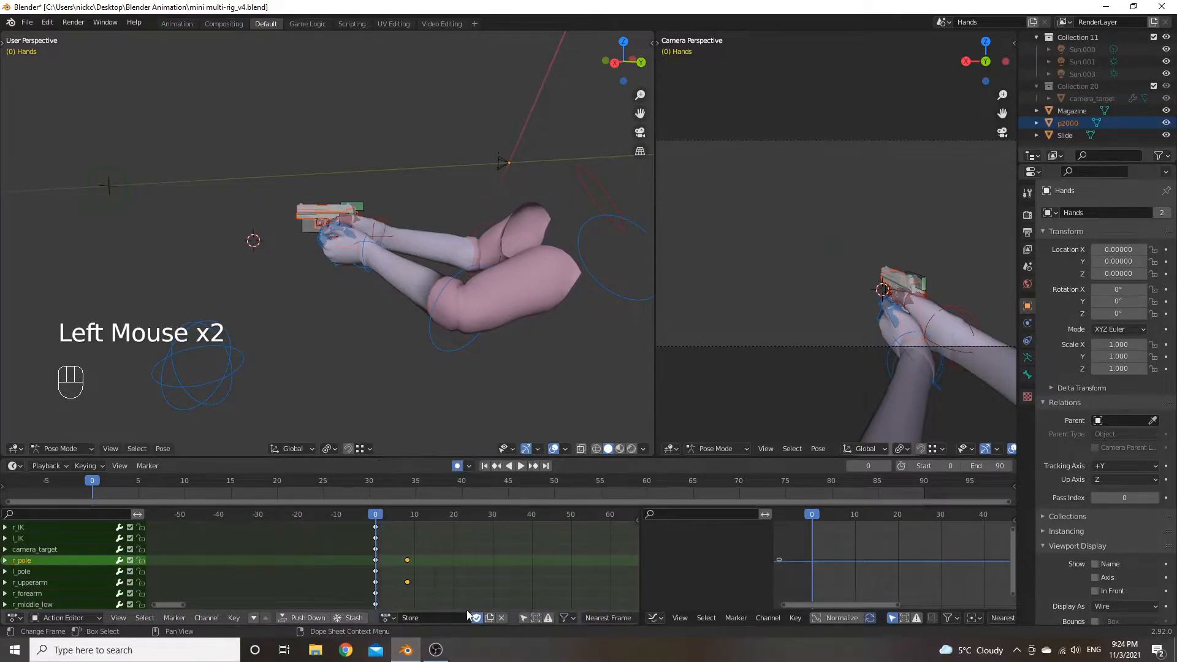
left_click(387, 618)
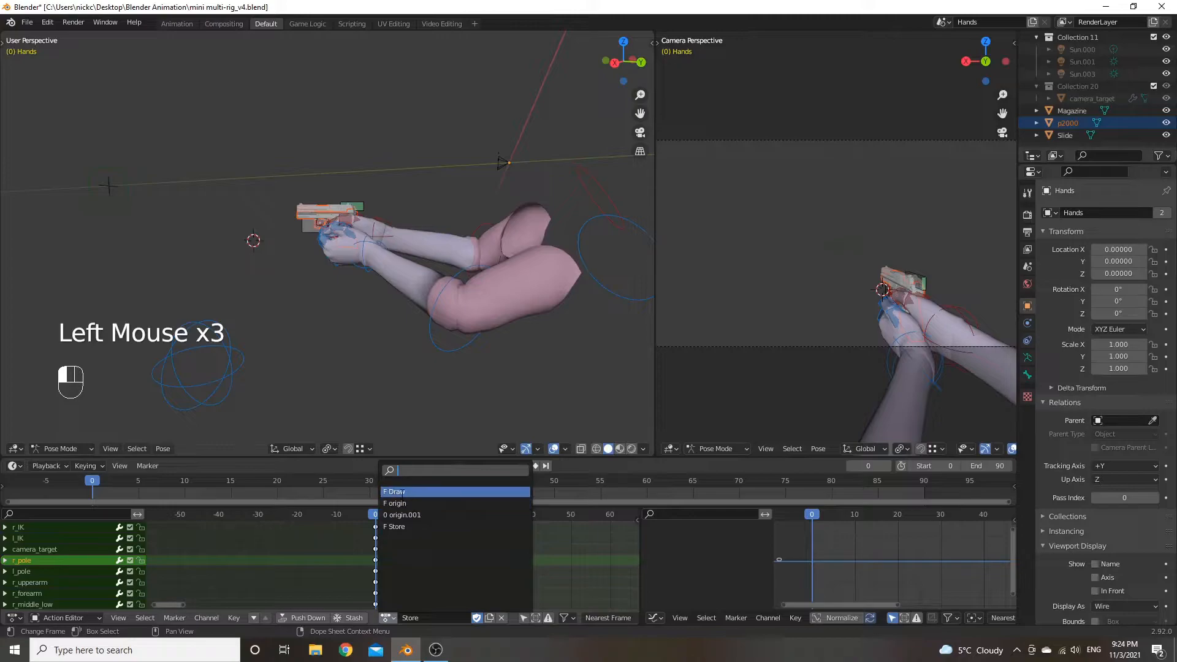
left_click(405, 489)
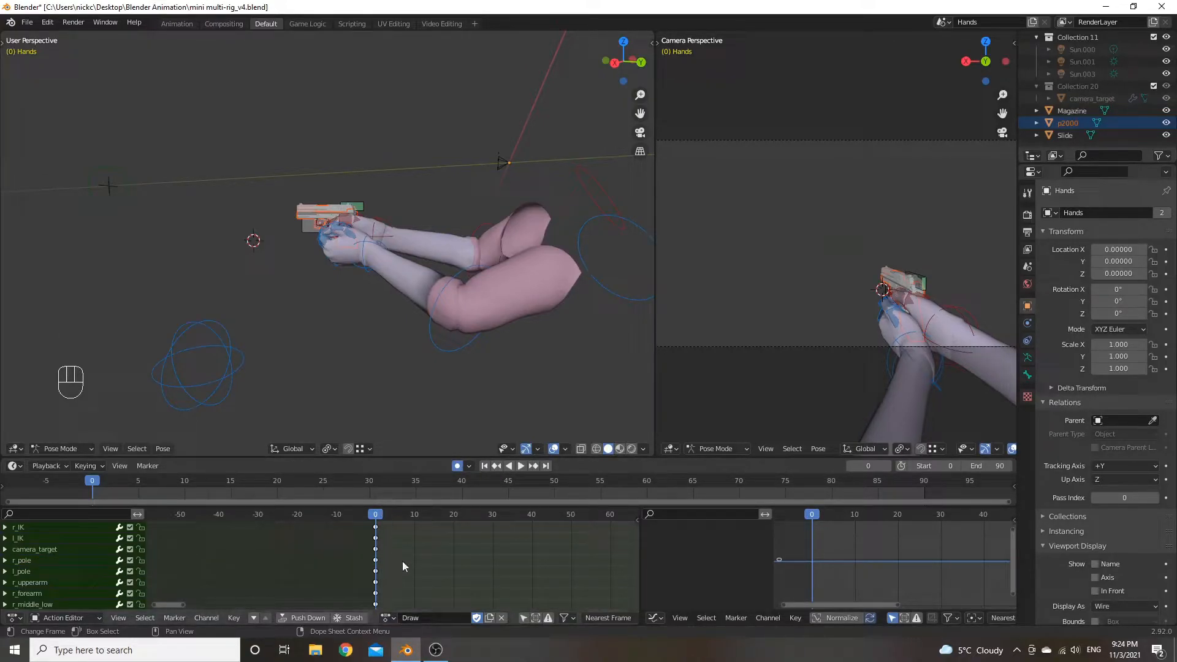
Duplicate all of the Draw action's frame 0 keyframes to frame -3.
middle_click_drag(404, 566, 359, 598)
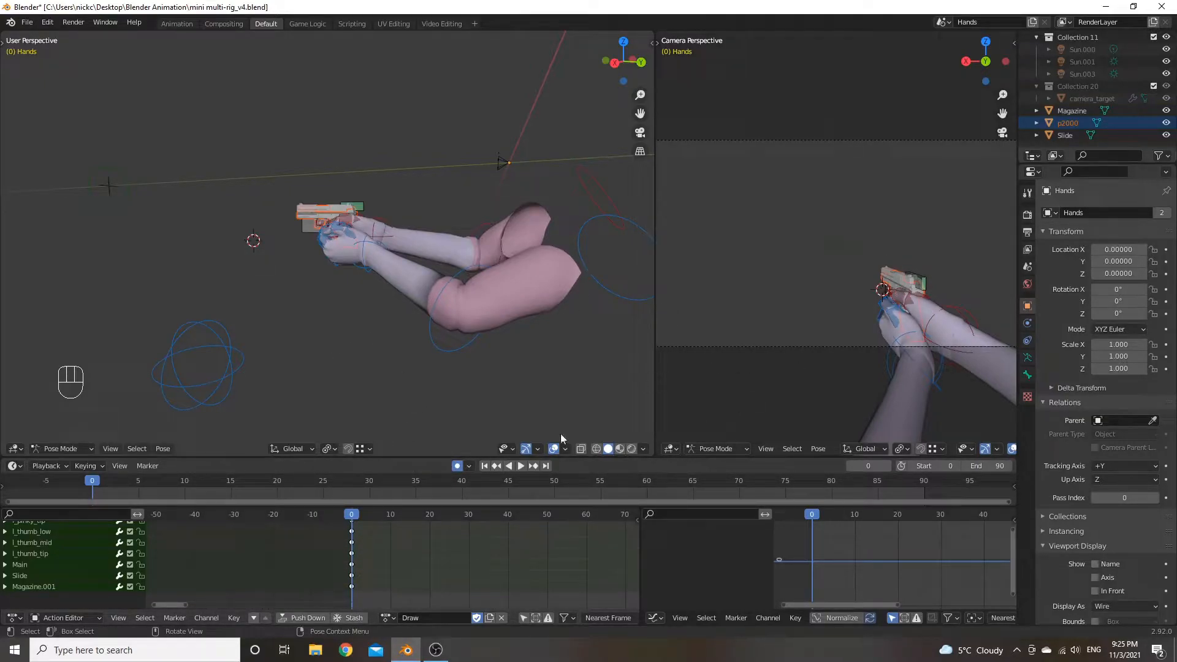
left_click_drag(349, 515, 361, 518)
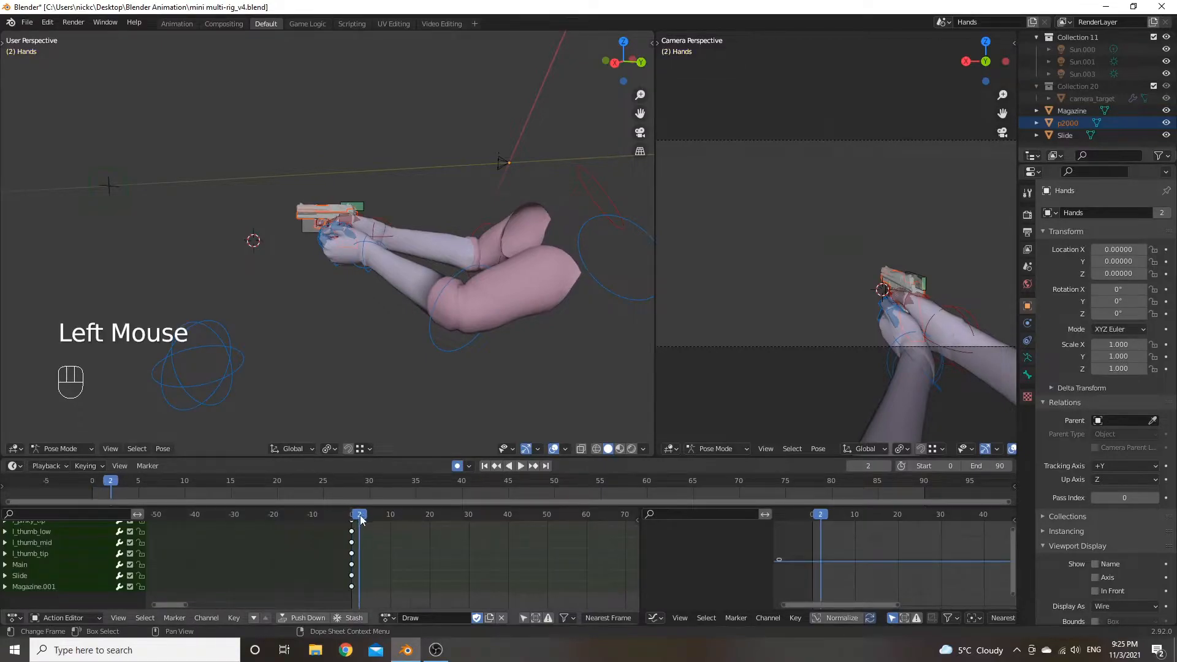
key("ctrl")
left_click(356, 540, "ctrl")
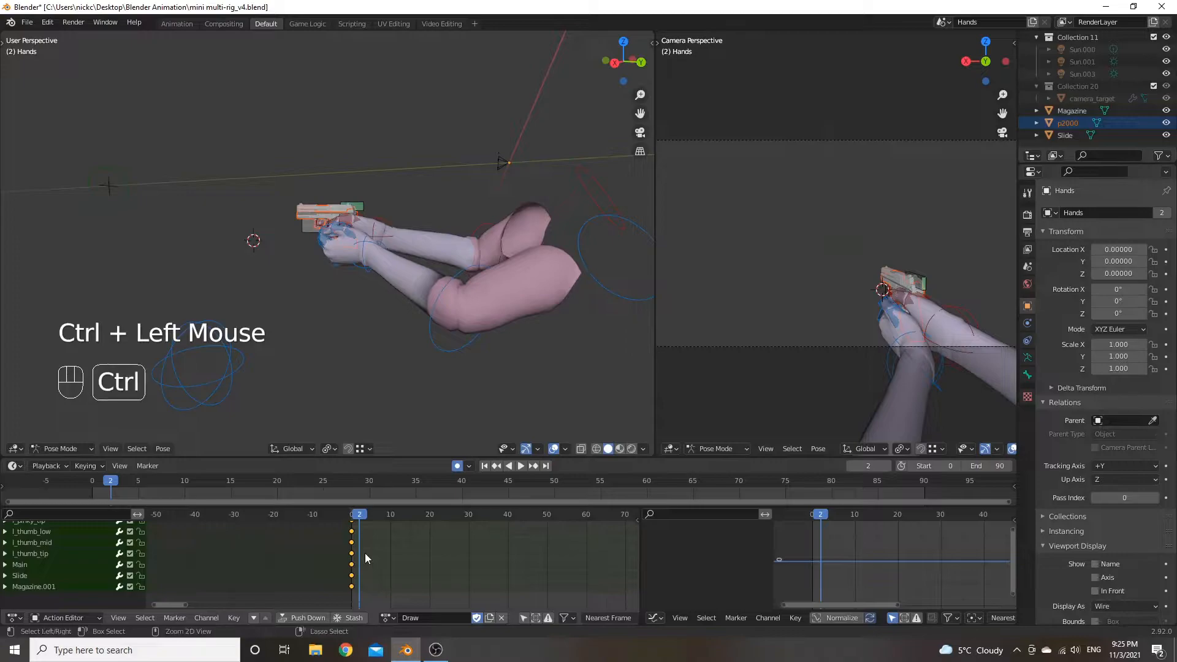
key("ctrl+d")
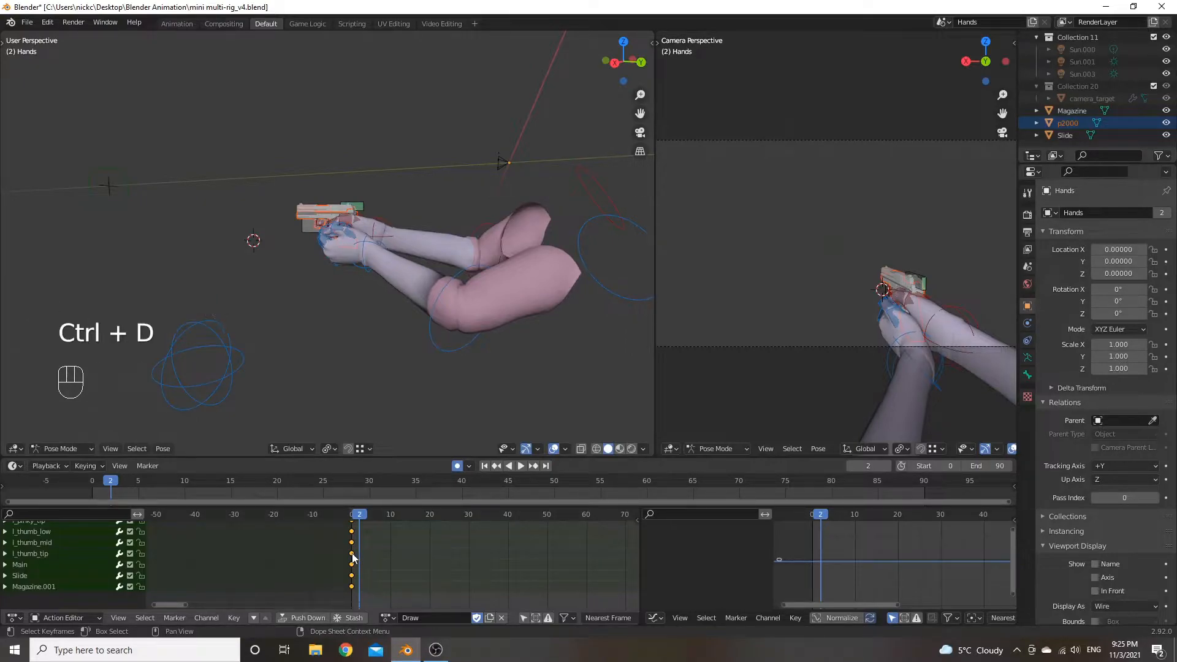
key("shift+d")
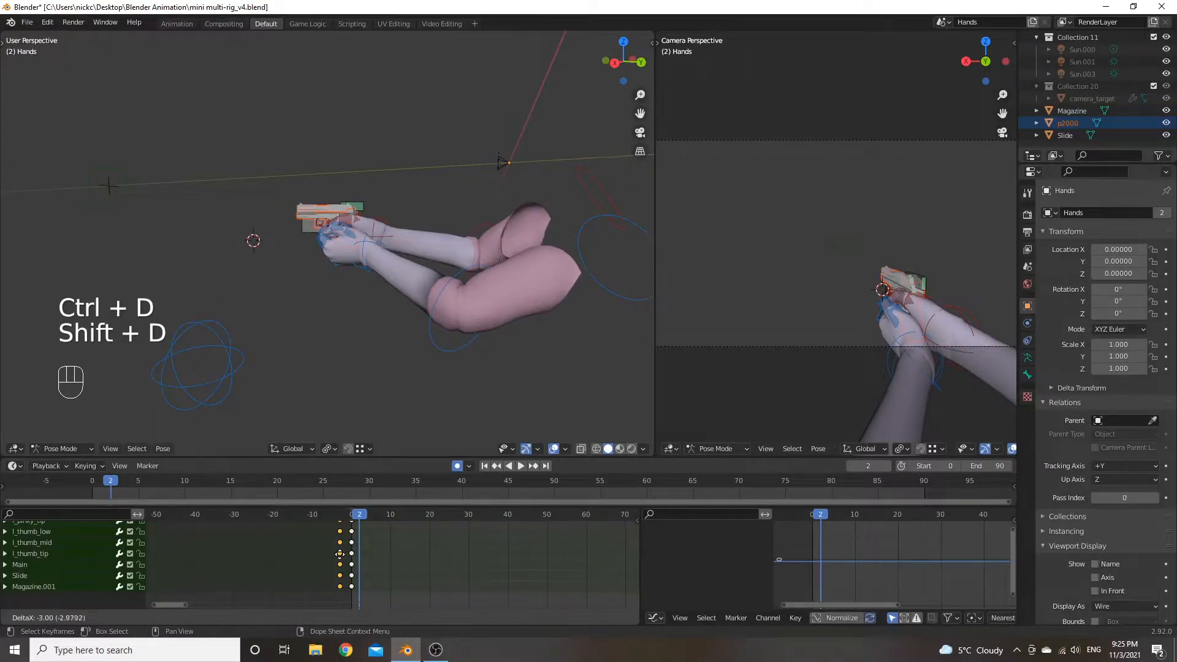
left_click(340, 553)
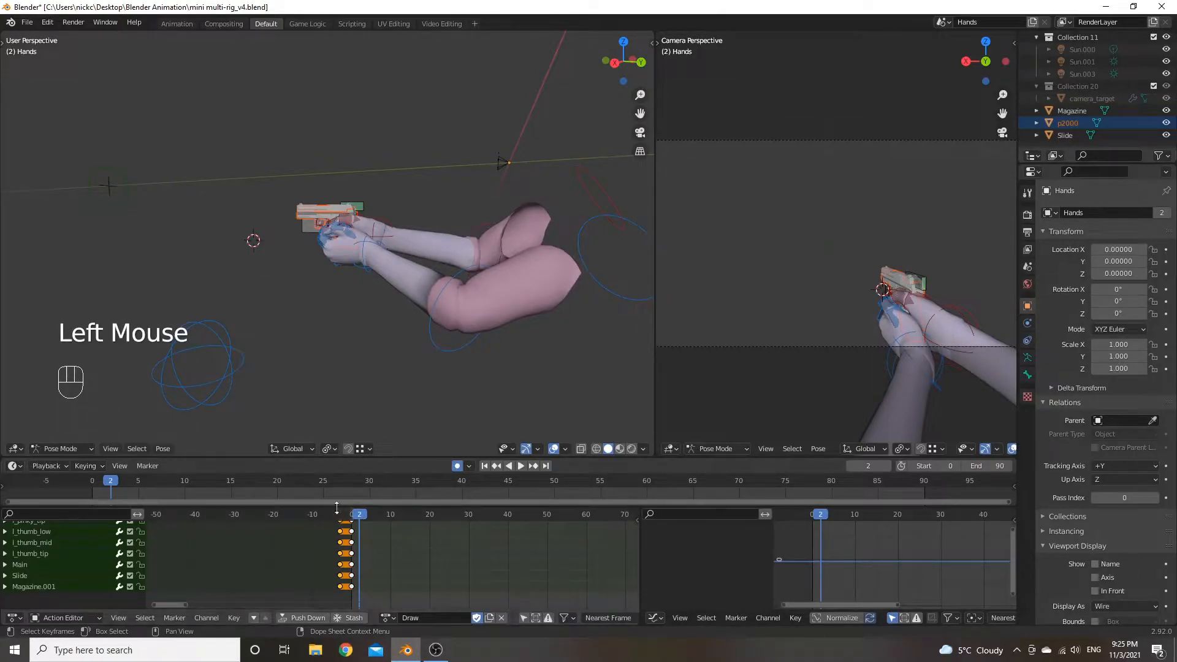
At frame 0 of the Draw action, lower the Main bone along global Z to bring the pistol below the camera view.
left_click_drag(360, 521, 352, 521)
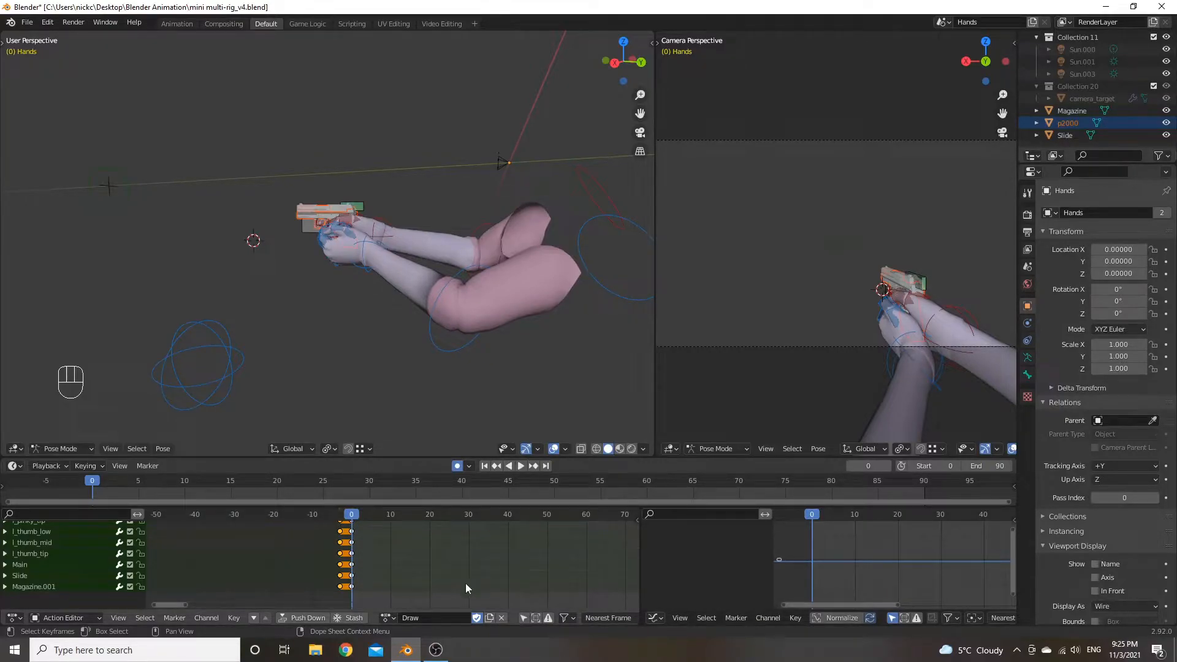
mouse_move(392, 531)
middle_mouse_down()
mouse_move(411, 581)
mouse_move(405, 542)
middle_mouse_up()
left_click(428, 572)
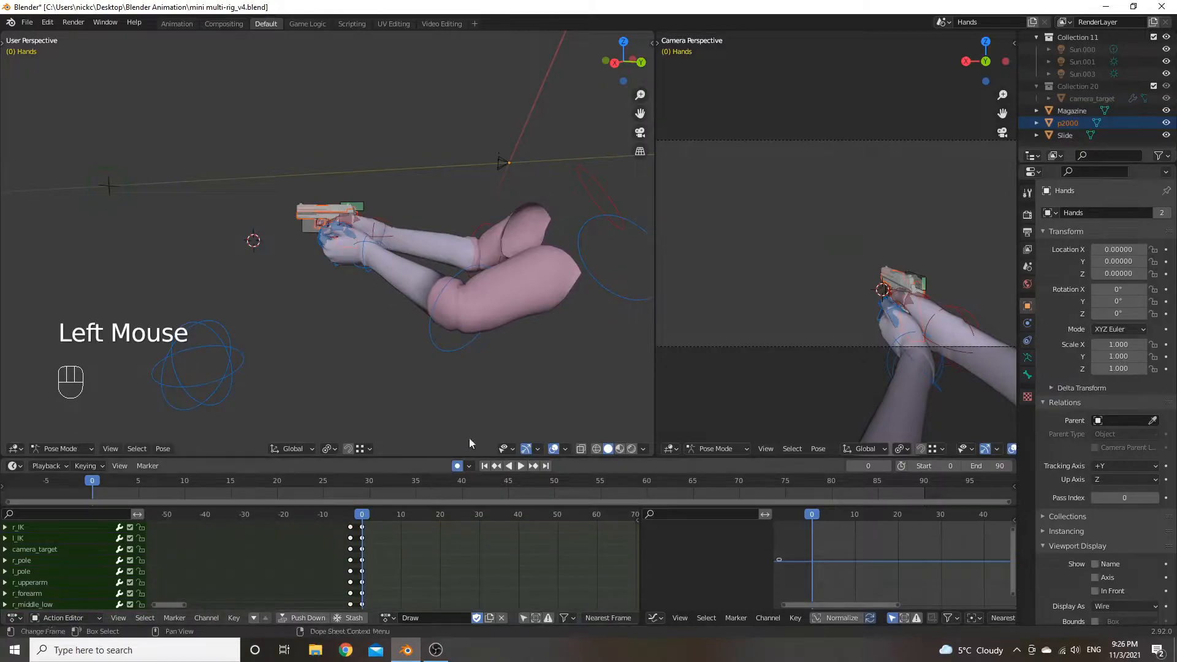
middle_click_drag(446, 317, 296, 203)
scroll(365, 246, "up", 2)
left_click(376, 198)
middle_click_drag(377, 197, 318, 216)
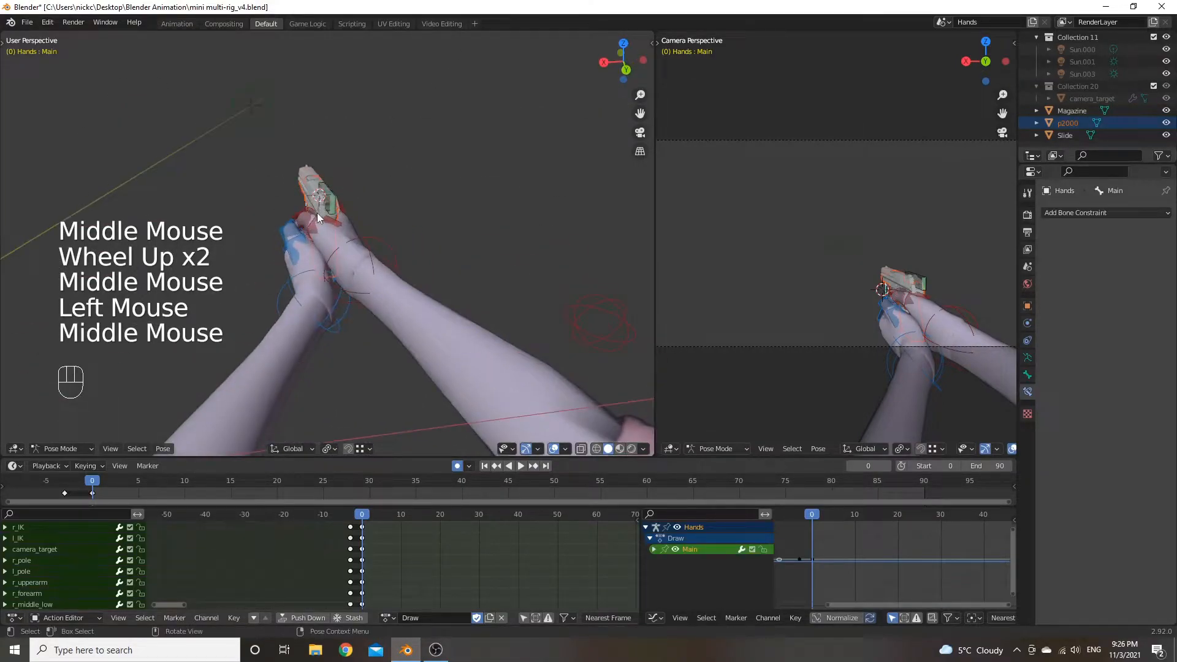
key("g")
key("z")
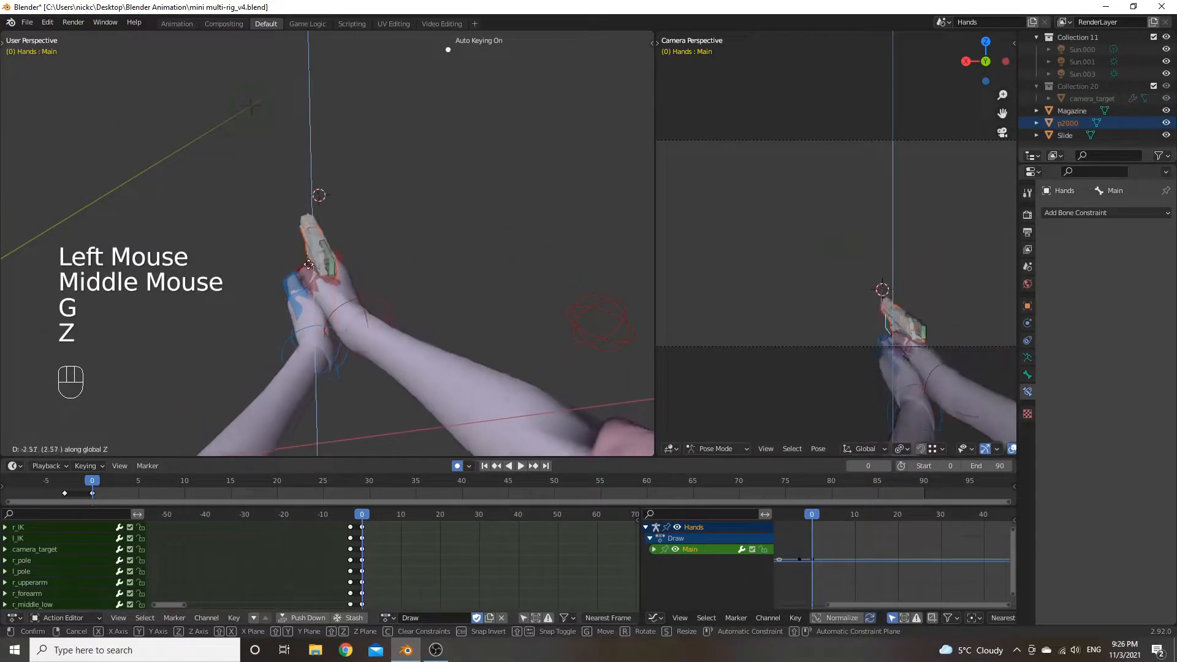
left_click(307, 325)
Tilt the Main bone about its local X axis at frame 0 so the pistol points downward.
key("r")
key("x")
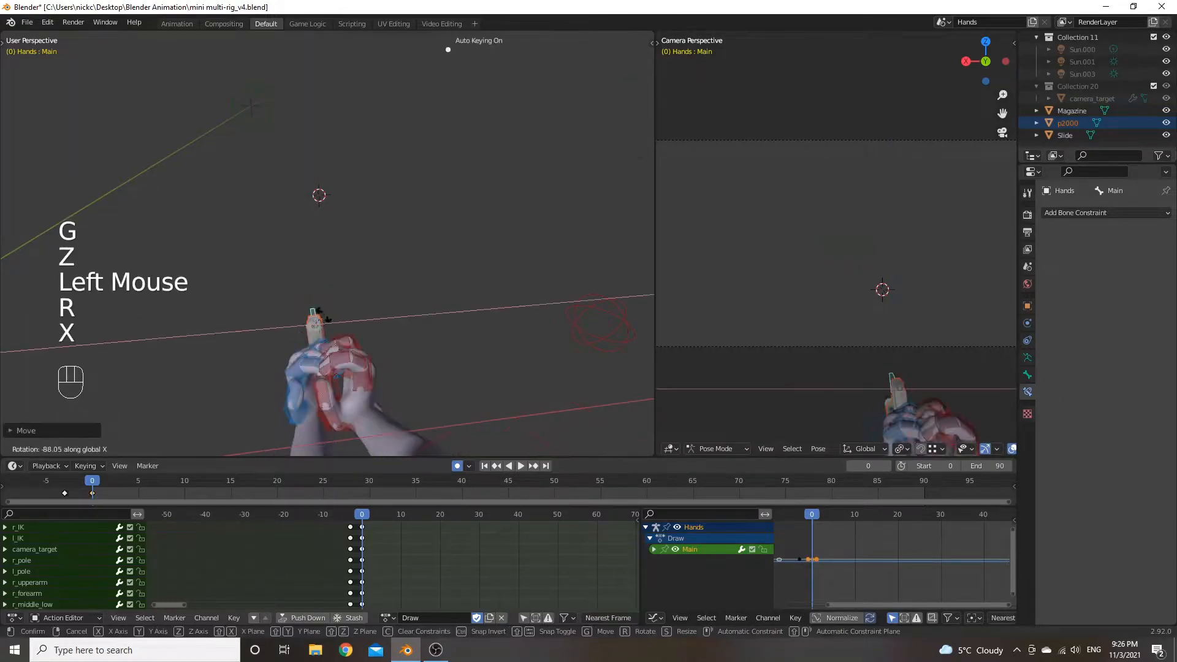
right_click(324, 317)
middle_click_drag(380, 304, 438, 281)
key("r")
key("x")
key("x")
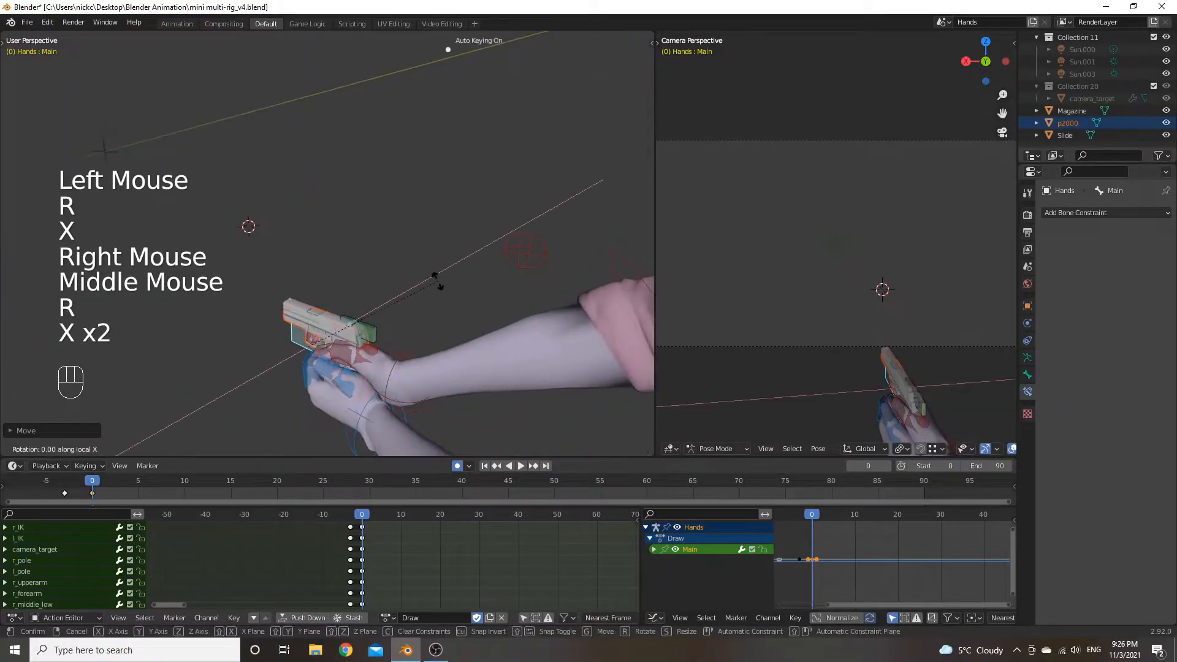
left_click(367, 231)
Turn the lowered Main bone about global Z and shift it further down at frame 0.
key("r")
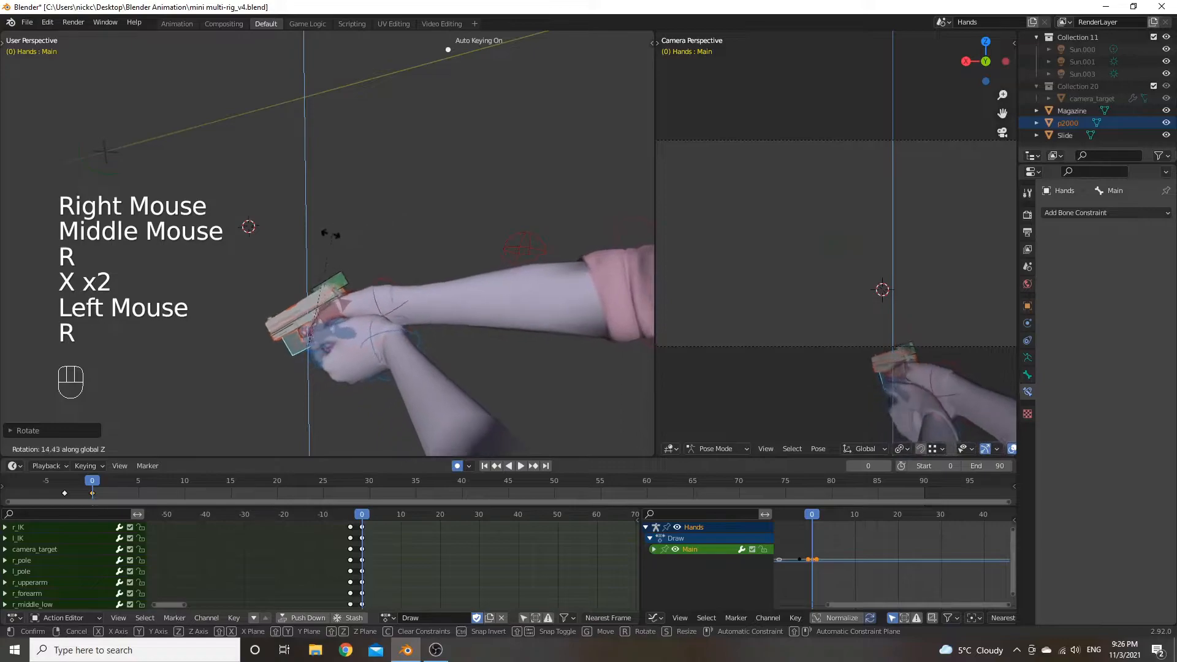
left_click(300, 260)
key("g")
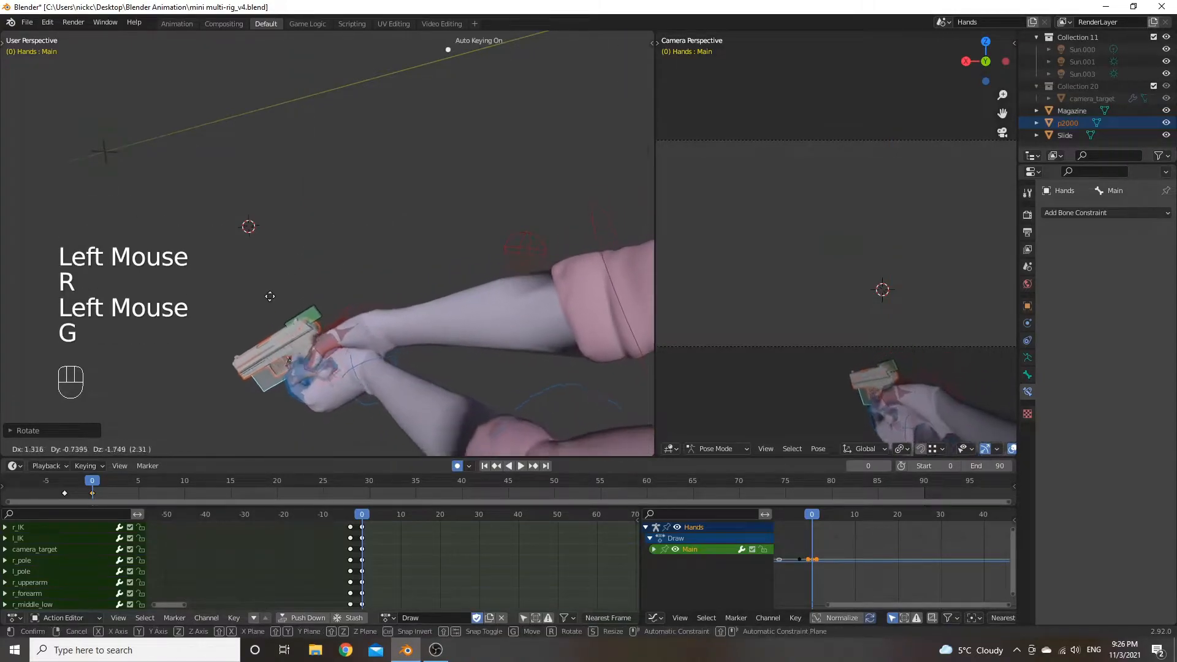
left_click(265, 316)
Move the r_upperarm and l_upperarm controls forward toward the pistol at frame 0.
scroll(265, 316, "down", 2)
middle_click_drag(306, 304, 404, 289)
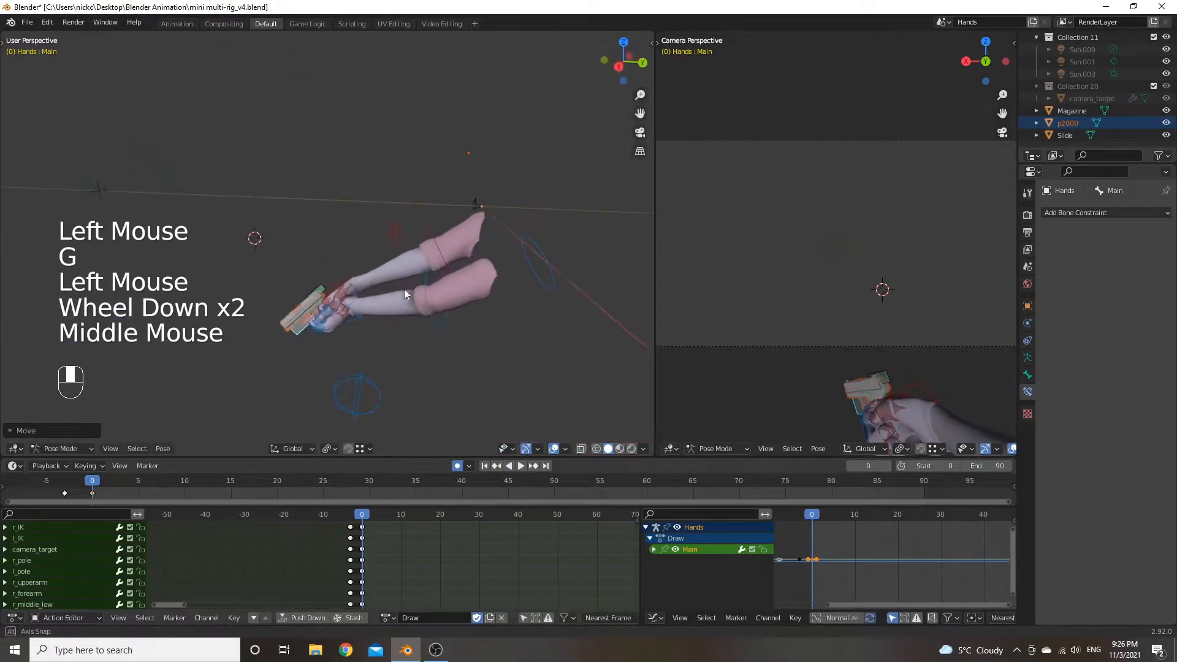
left_click(535, 222)
key("g")
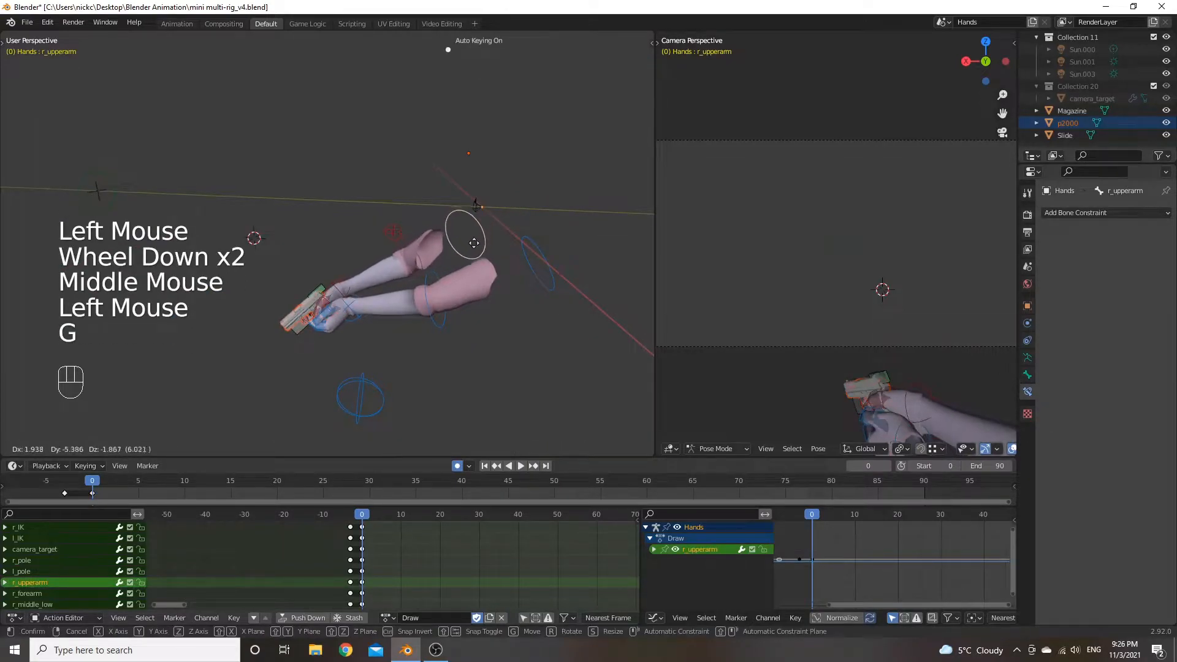
left_click(473, 242)
left_click(551, 285)
key("g")
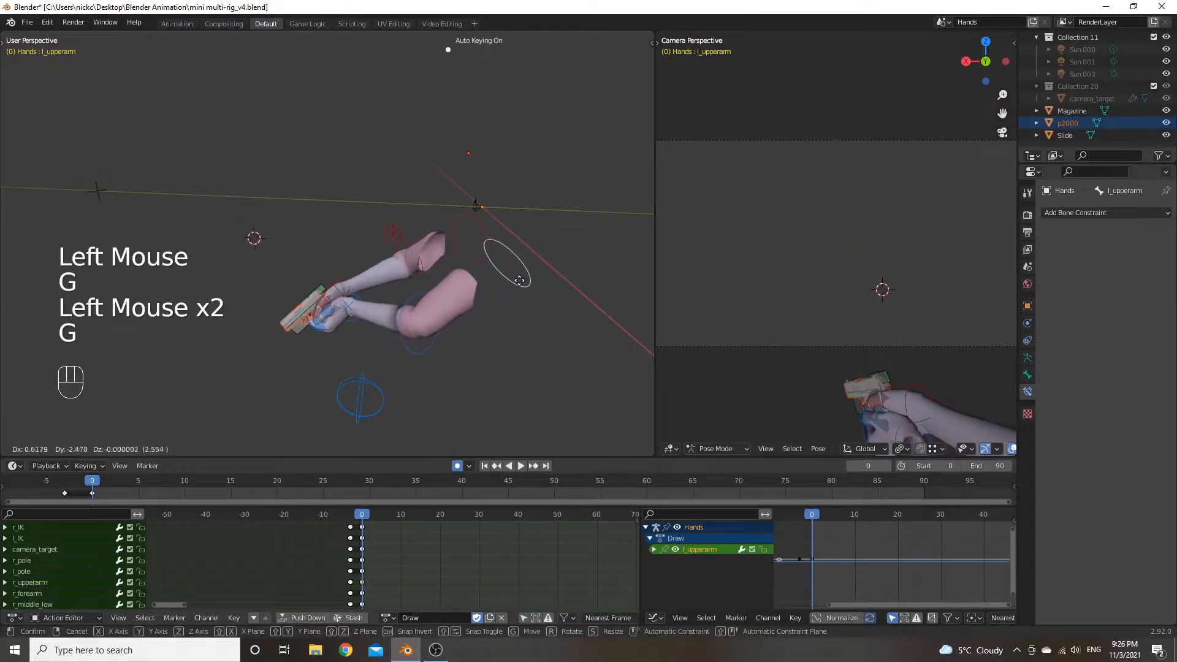
left_click(528, 281)
Rotate the Main bone by about 10 degrees around its local X axis at frame 0.
middle_click_drag(528, 281, 406, 311)
scroll(354, 274, "up", 2)
middle_click_drag(354, 273, 317, 273)
left_click(292, 321)
left_click(274, 330)
left_click(281, 330)
key("r")
key("x")
key("x")
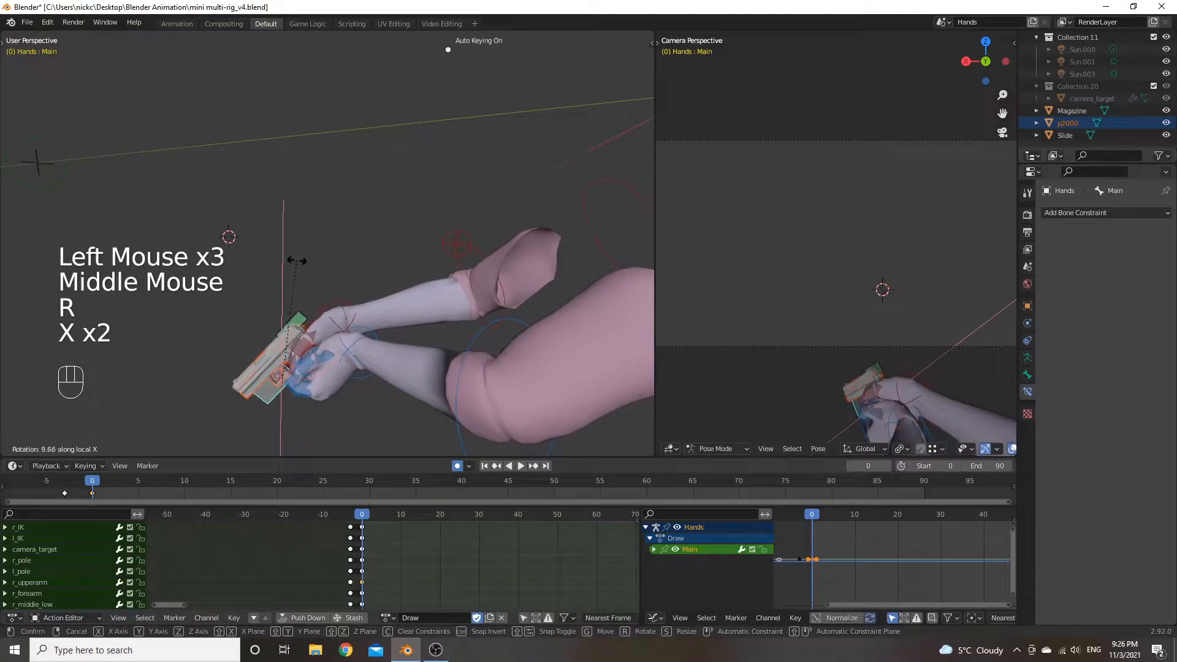
left_click(295, 259)
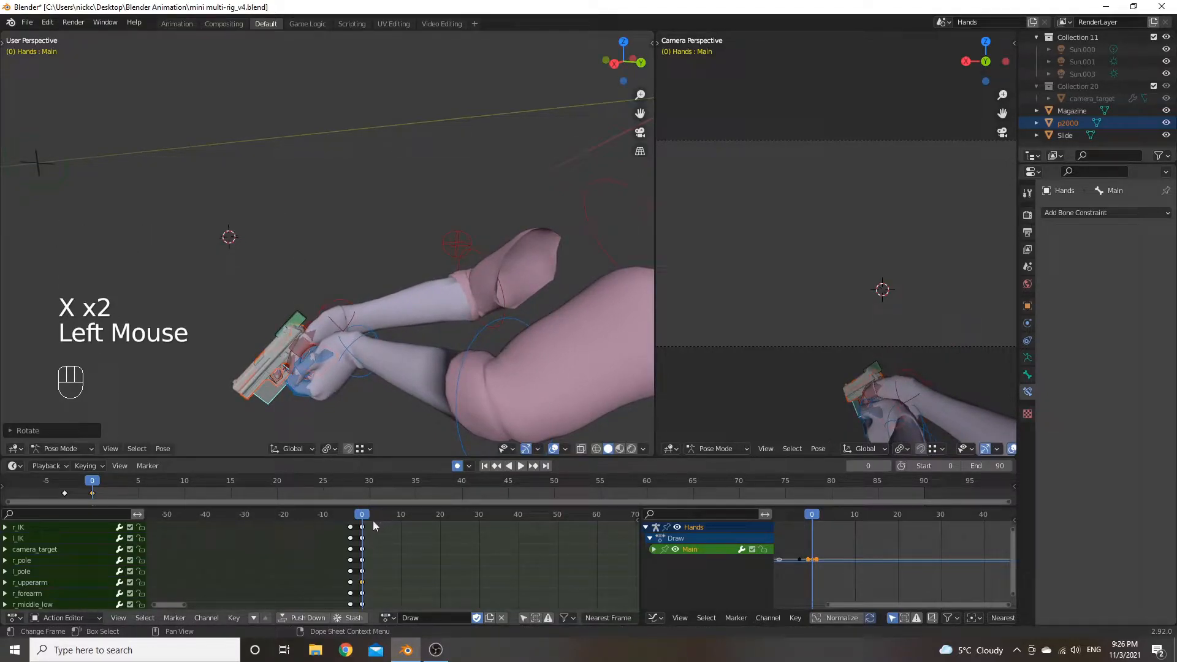
At frame 8, raise the Main bone along global Z to bring the pistol back into the camera view.
mouse_move(412, 583)
middle_mouse_down()
mouse_move(417, 542)
mouse_move(413, 573)
middle_mouse_up()
left_click_drag(368, 519, 395, 519)
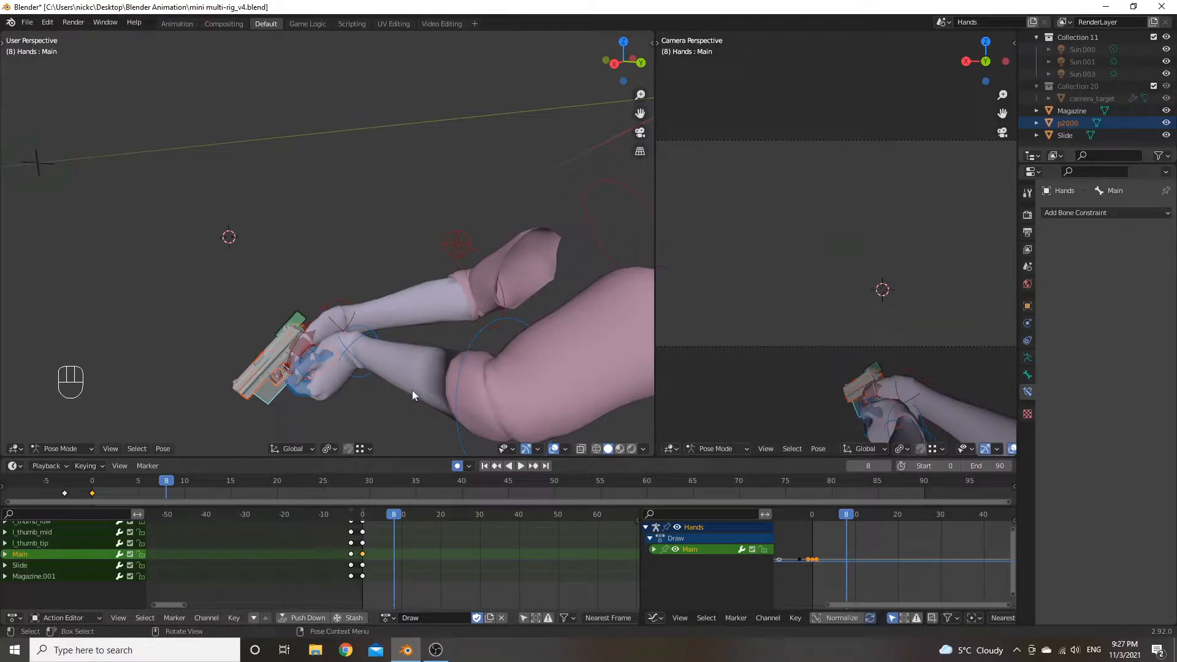
middle_click_drag(354, 346, 299, 283)
scroll(298, 297, "up", 2)
mouse_move(312, 323)
middle_mouse_down()
mouse_move(280, 303)
mouse_move(257, 310)
mouse_move(295, 308)
middle_mouse_up()
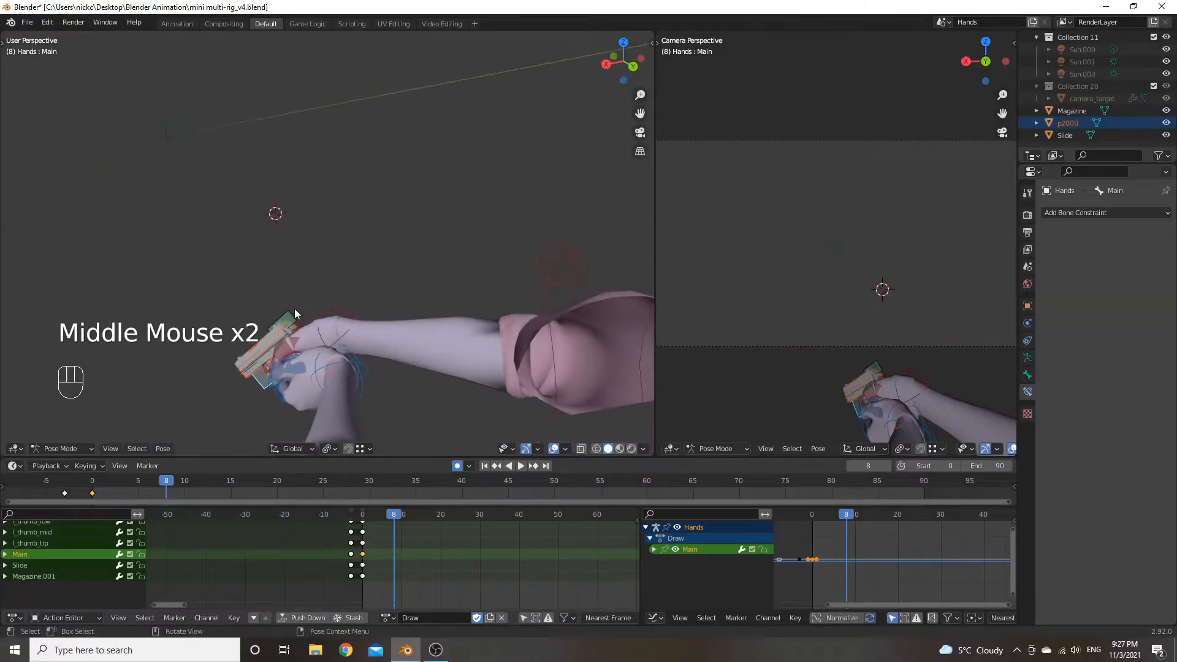
key("g")
key("z")
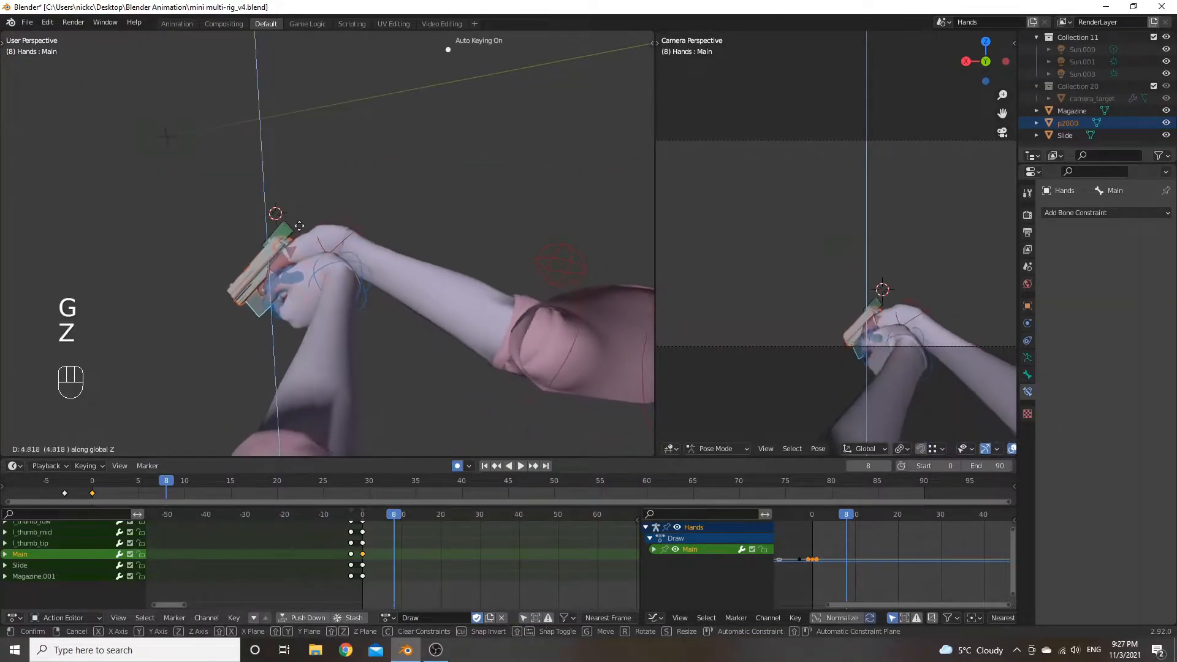
left_click(299, 209)
Rotate the Main bone about global X at frame 8 to bring the pistol's barrel up to nearly level.
key("r")
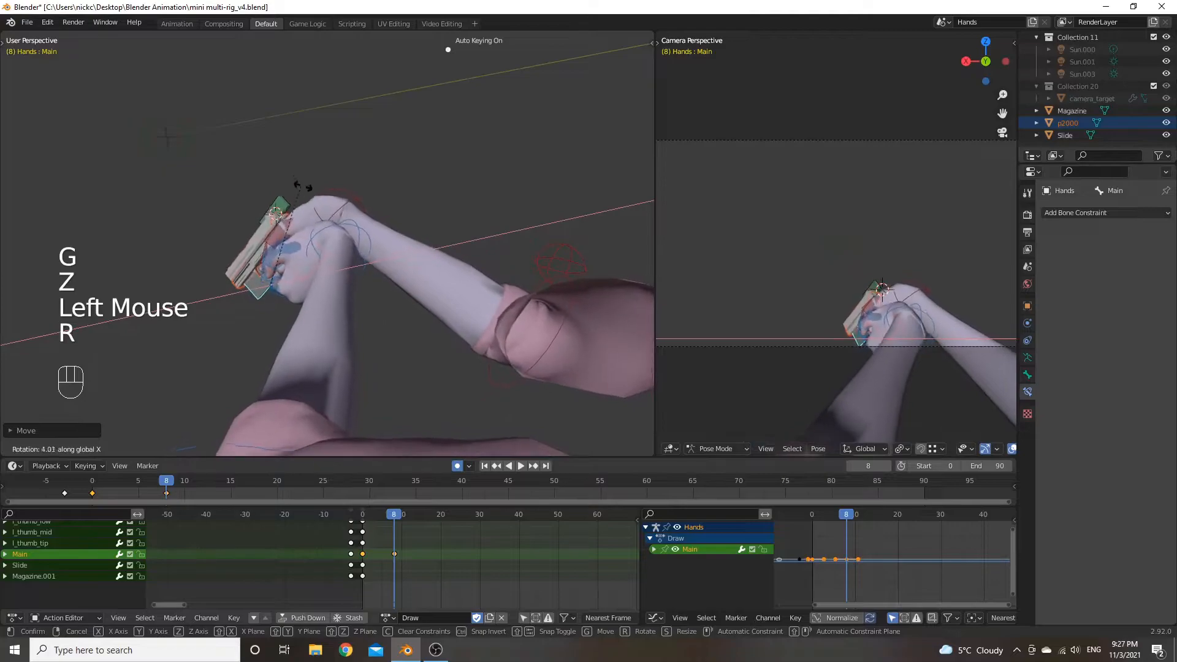
key("x")
left_click(299, 273)
key("r")
key("z")
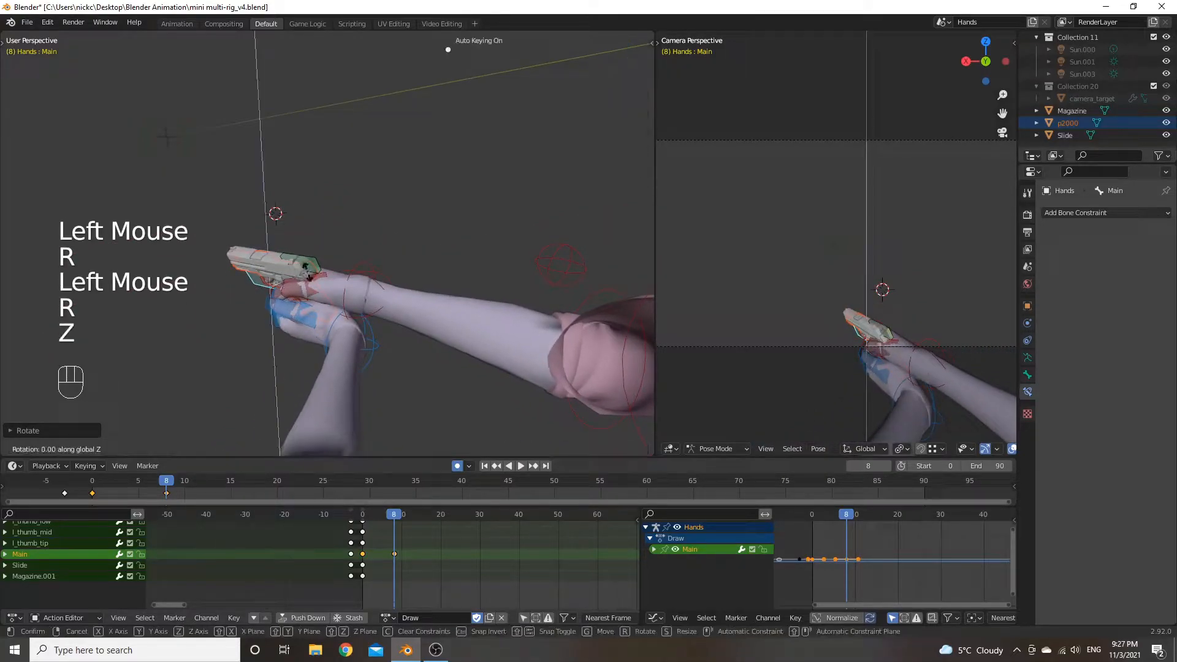
right_click(252, 277)
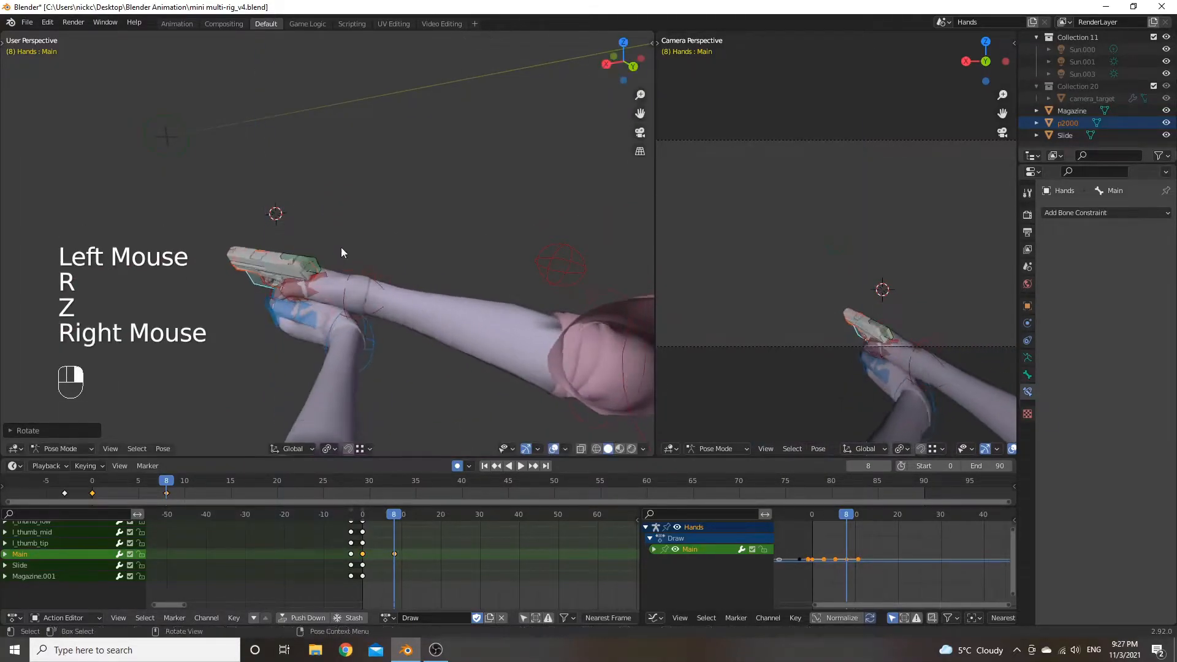
Reposition the Main bone at frame 8 and turn it about global Z to aim the pistol more forward.
key("g")
left_click(388, 223)
scroll(389, 224, "up", 1)
middle_click_drag(388, 223, 329, 255)
key("r")
key("z")
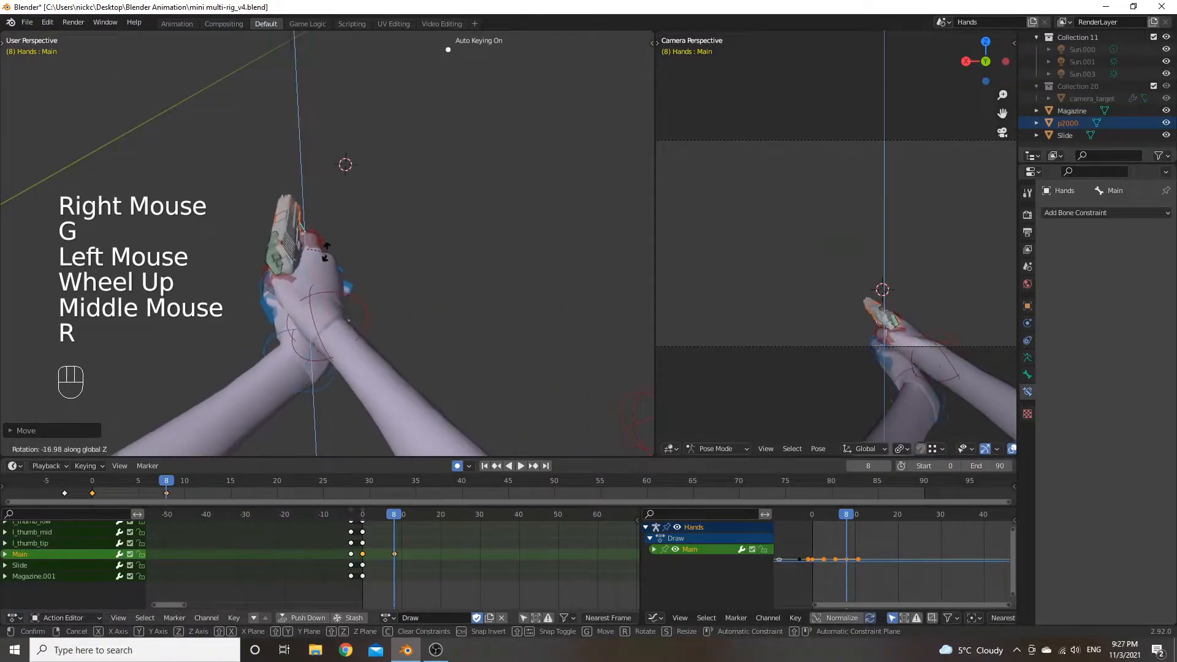
left_click(338, 248)
Preview the raising motion from frame 0 and return to frame 8.
left_click(362, 515)
key("space")
key("space")
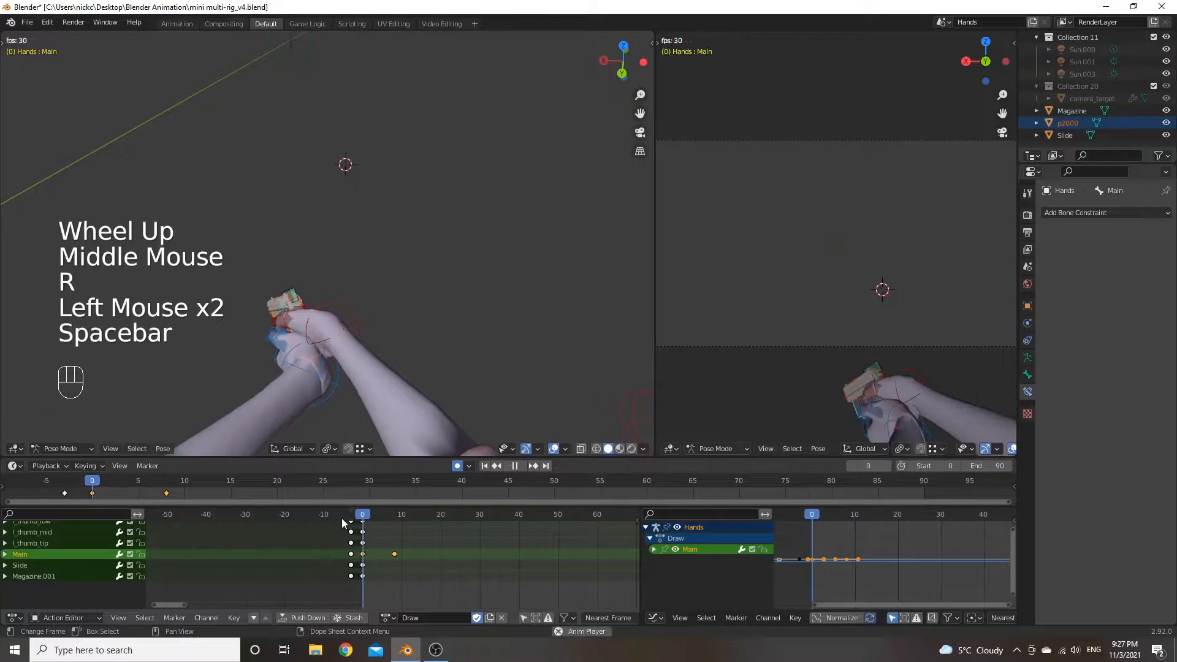
left_click_drag(354, 520, 394, 522)
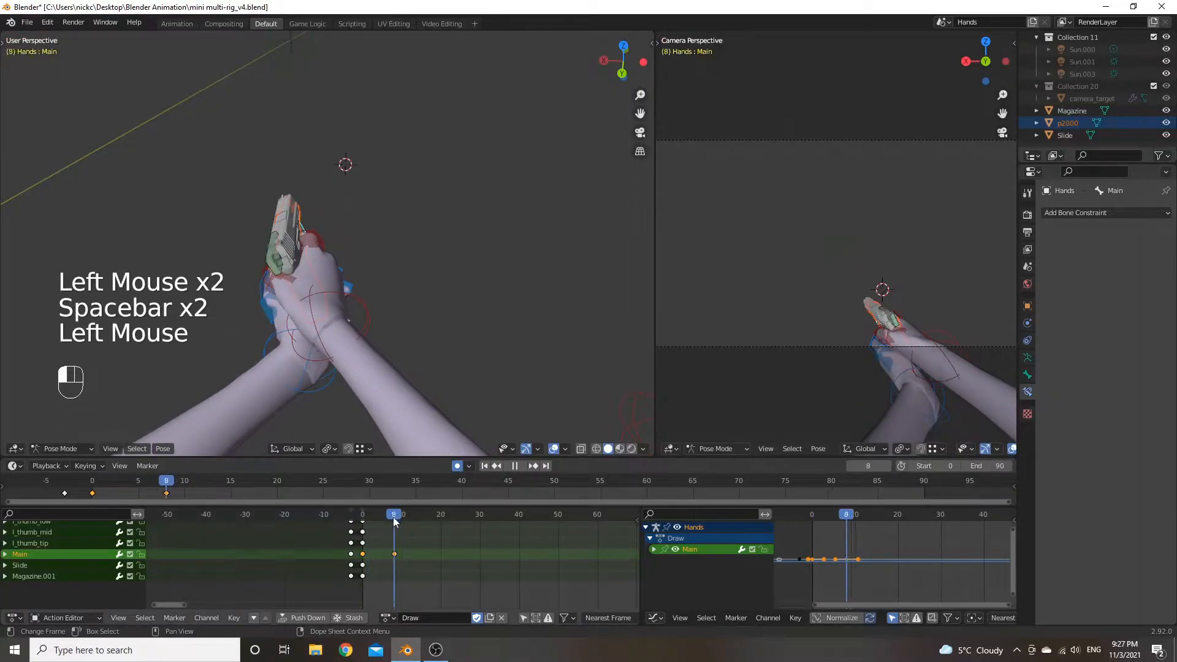
Move the Main bone higher at frame 8 and rotate it about global X and Z so the muzzle points upward.
middle_click_drag(374, 351, 373, 282)
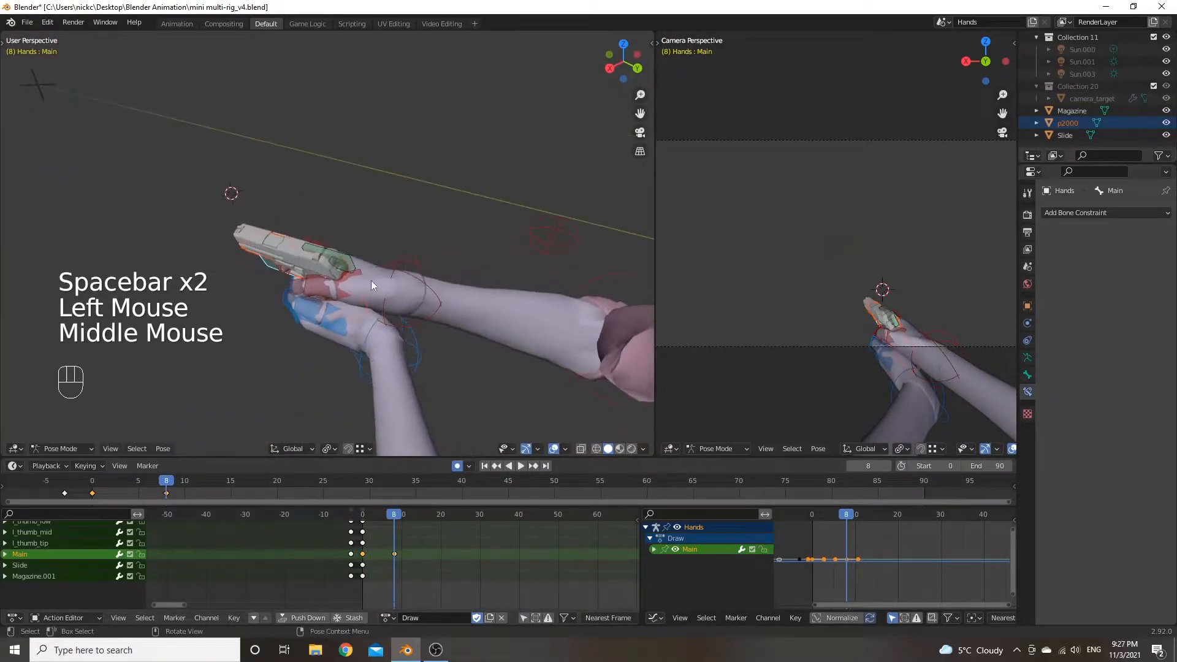
key("g")
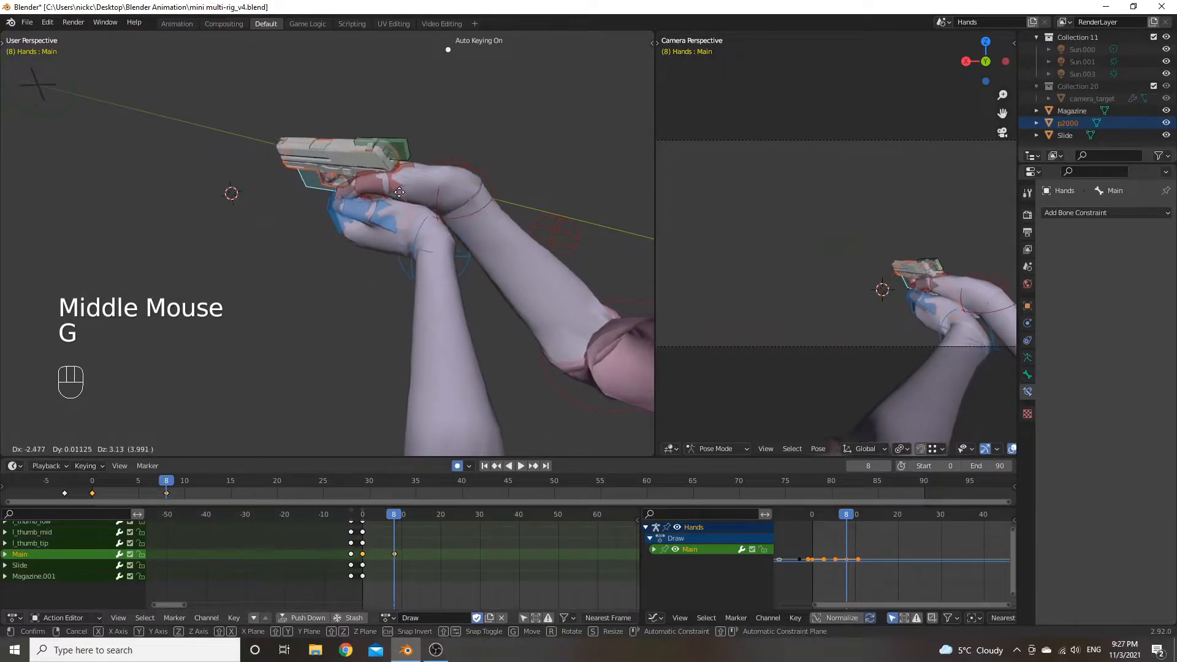
left_click(422, 197)
key("r")
key("x")
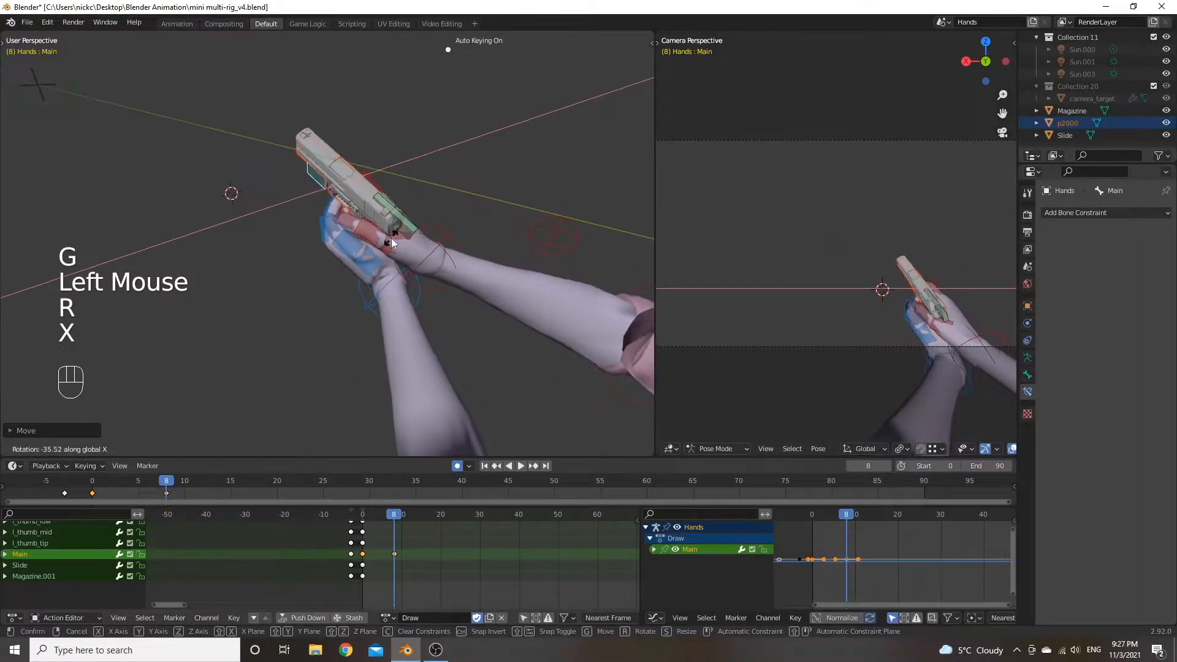
left_click(414, 238)
key("r")
key("z")
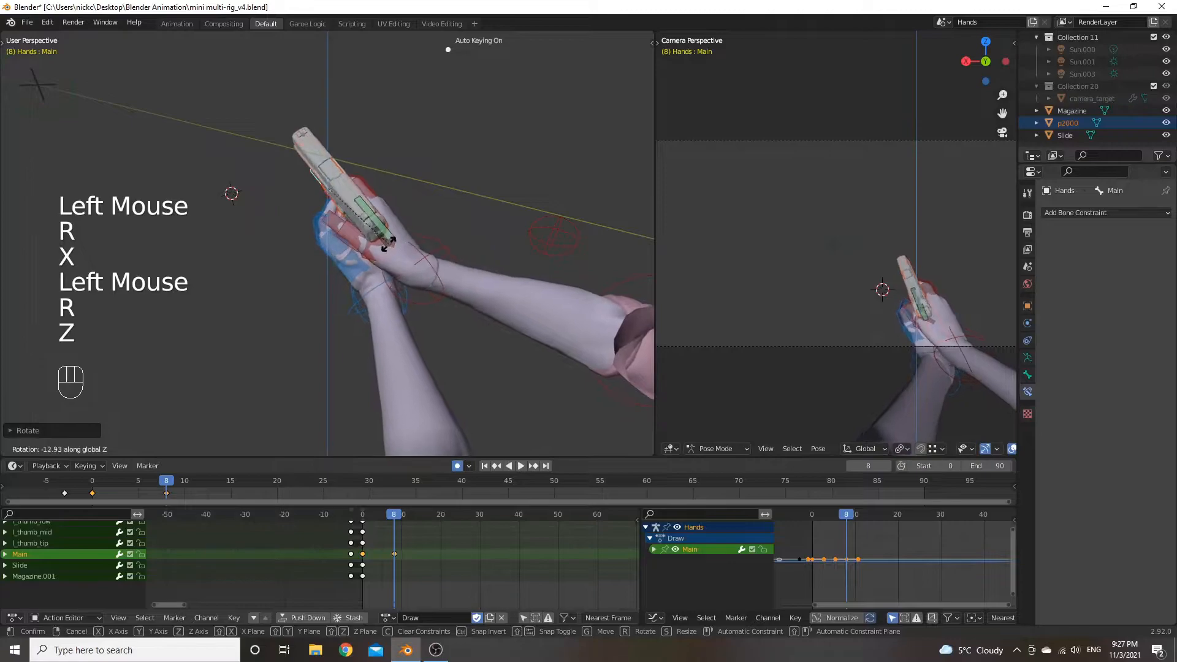
left_click(443, 275)
Check the adjusted frame 8 pose and play the draw motion from frame 0 up to it.
middle_click_drag(442, 275, 363, 194)
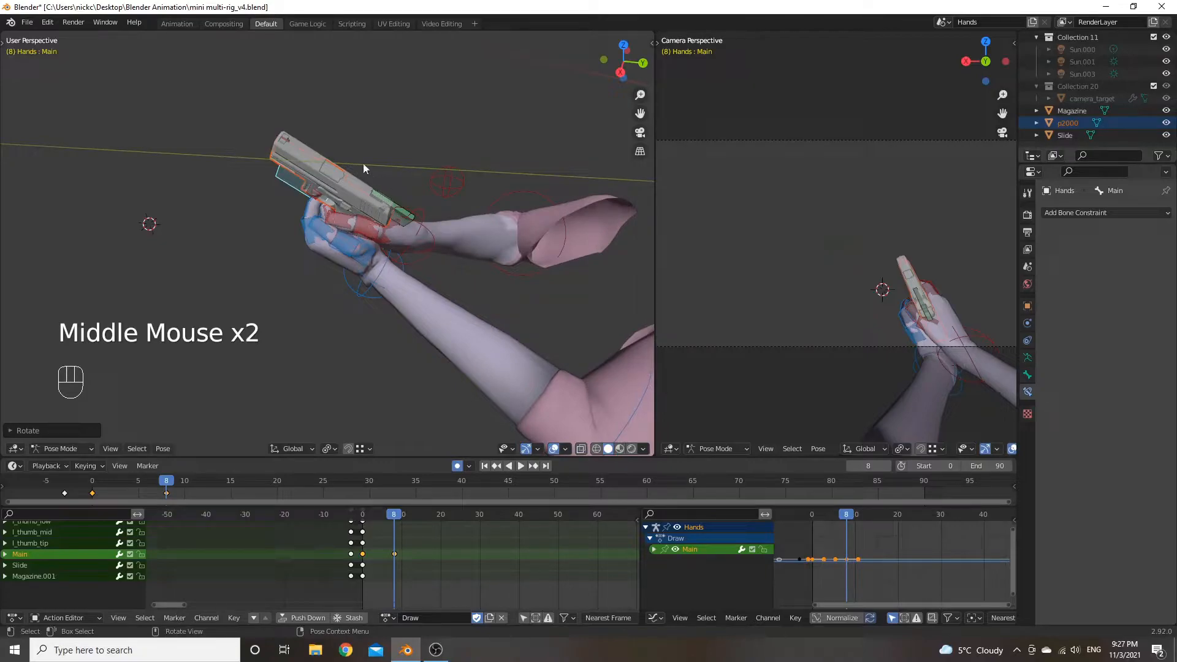
middle_click_drag(256, 253, 368, 351)
left_click(394, 519)
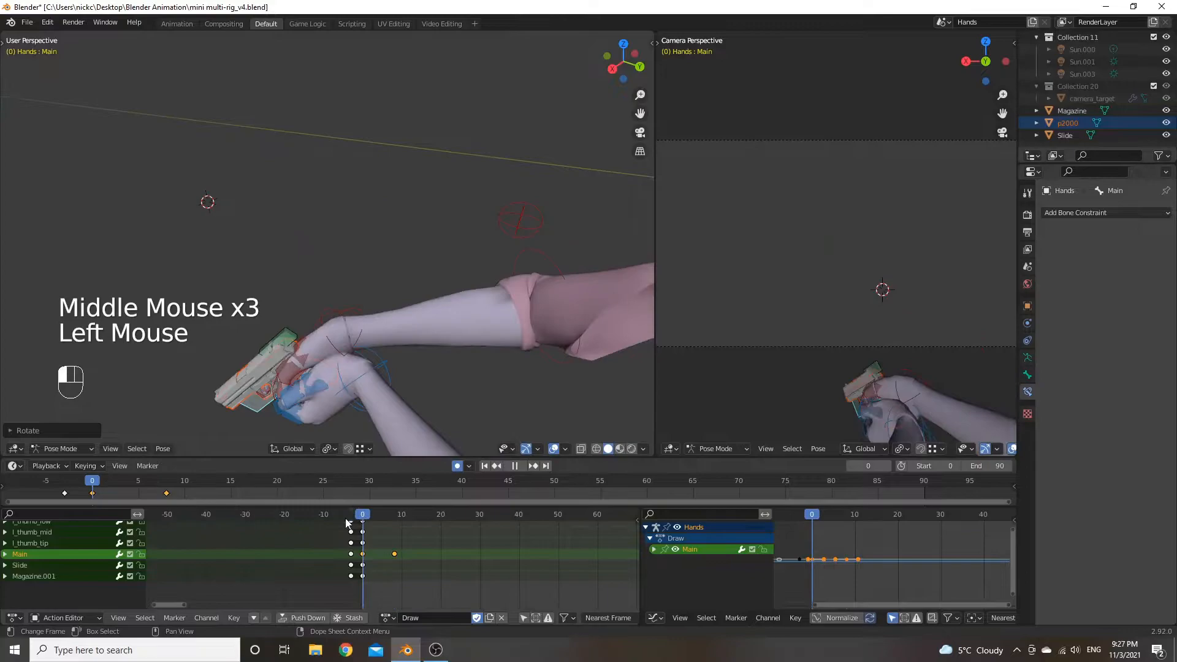
key("space")
key("space")
left_click(395, 519)
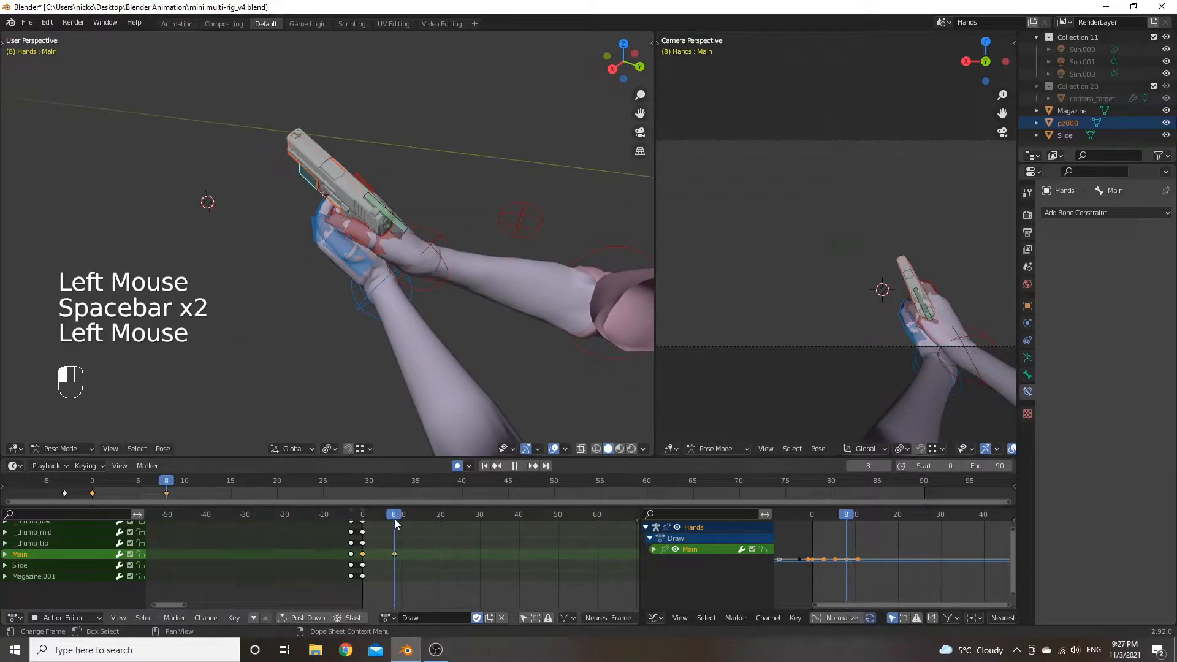
At frame 12, turn the Main bone about global Z and tilt it about -10 degrees around global X.
middle_click_drag(461, 405, 352, 275)
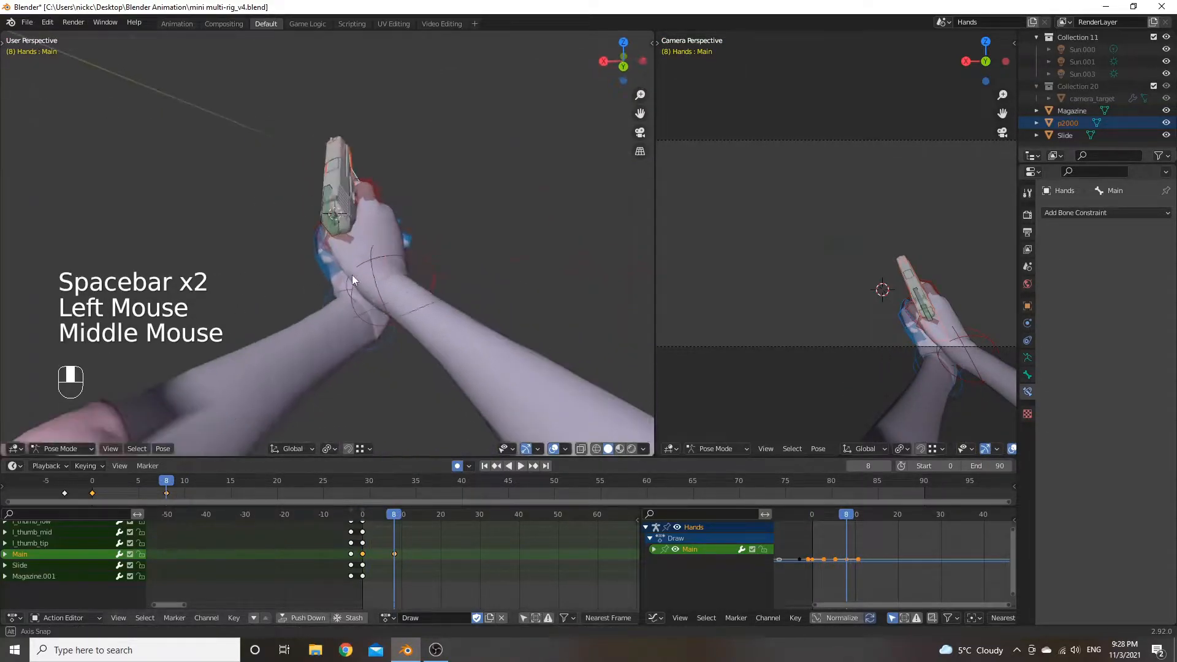
left_click_drag(395, 519, 409, 518)
middle_click_drag(389, 314, 373, 219)
key("r")
key("z")
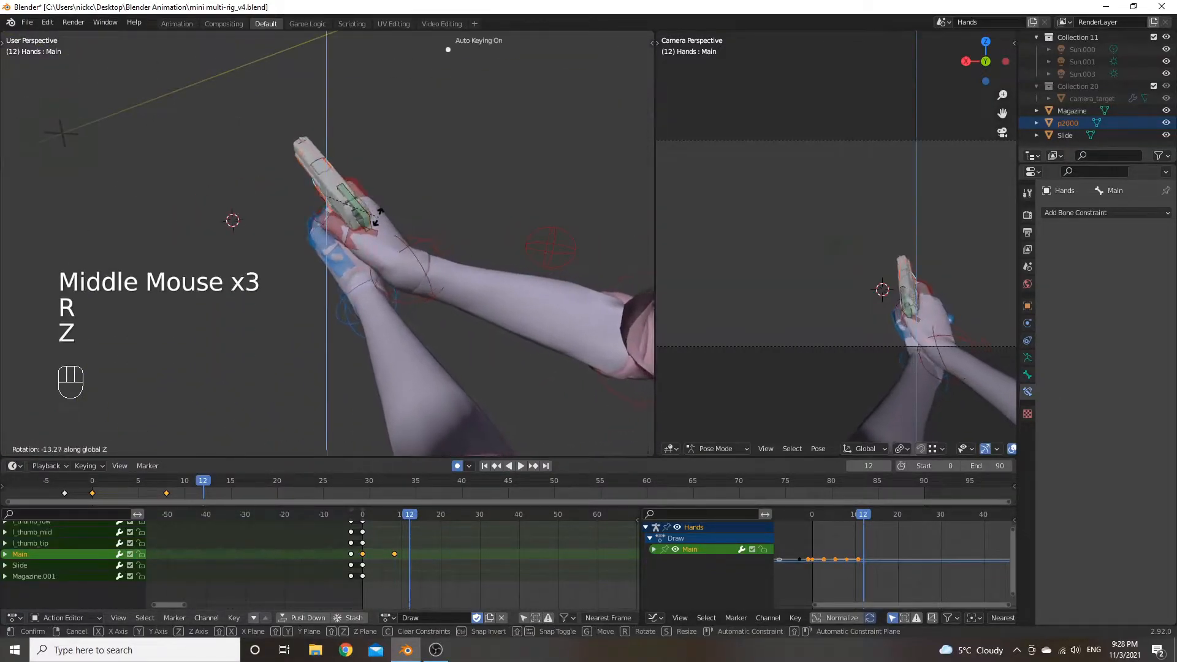
left_click(384, 218)
key("r")
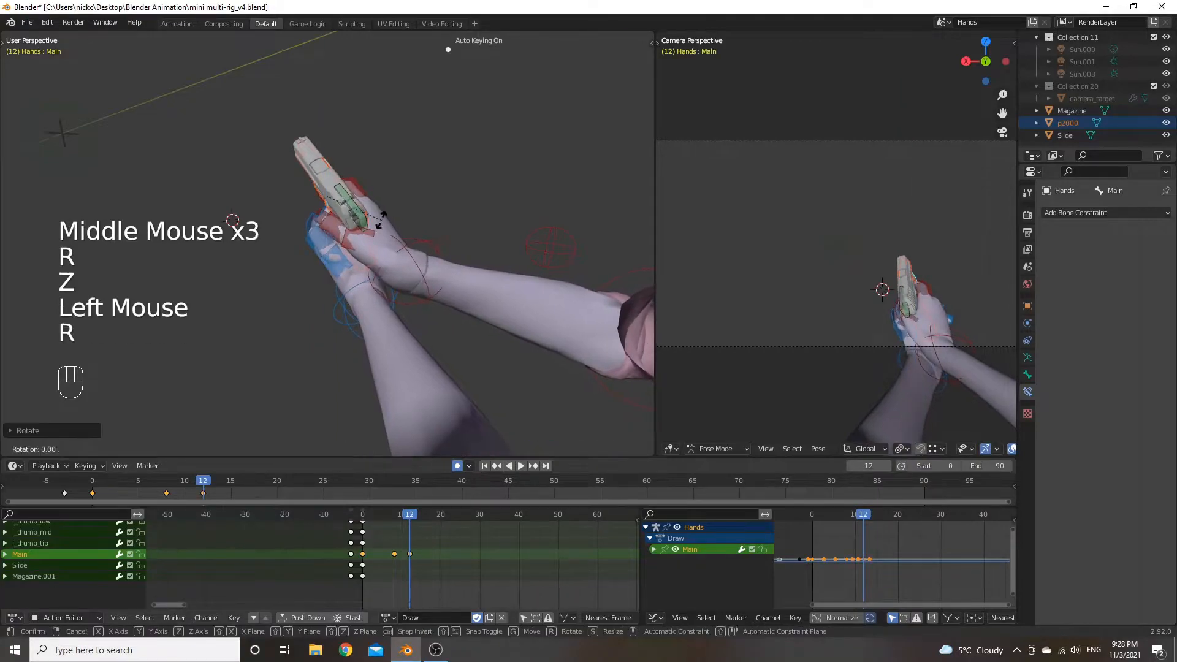
key("x")
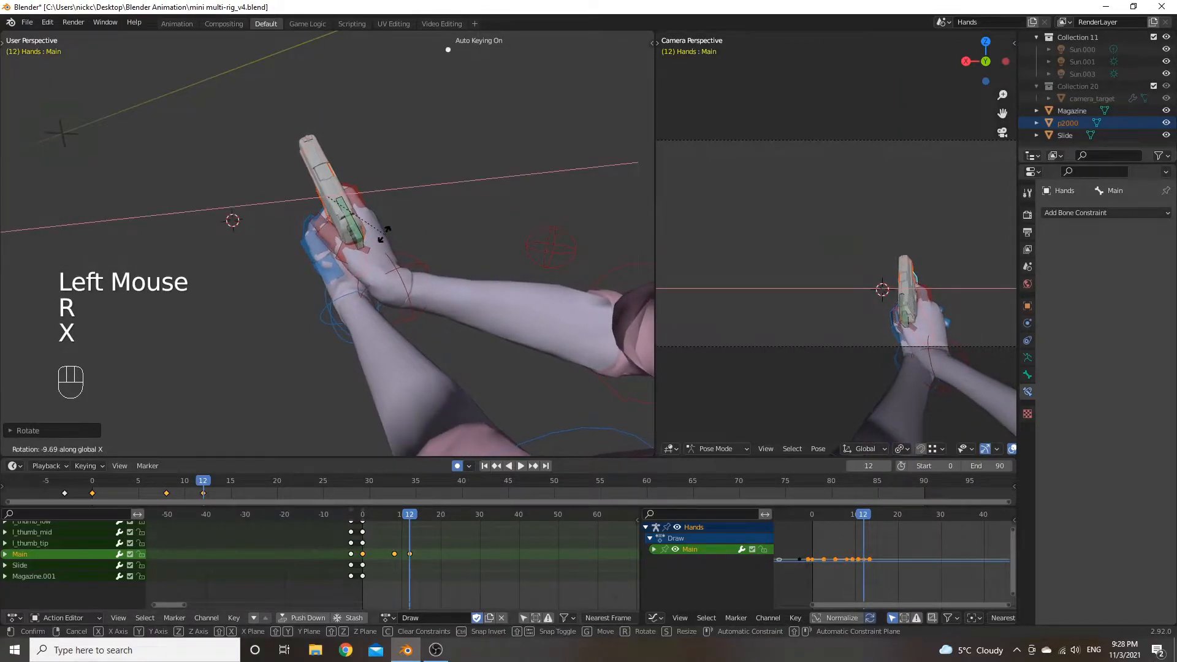
left_click(385, 235)
Rotate the Main bone slightly about global Y at frame 12.
key("r")
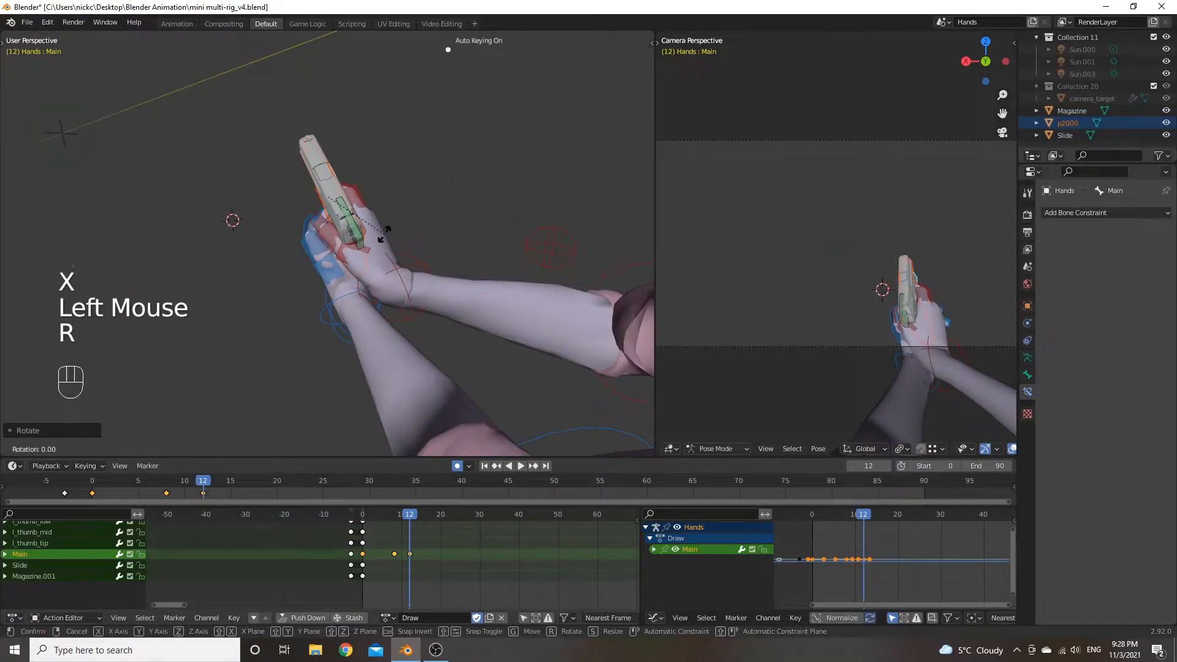
key("y")
key("y")
right_click(385, 237)
key("r")
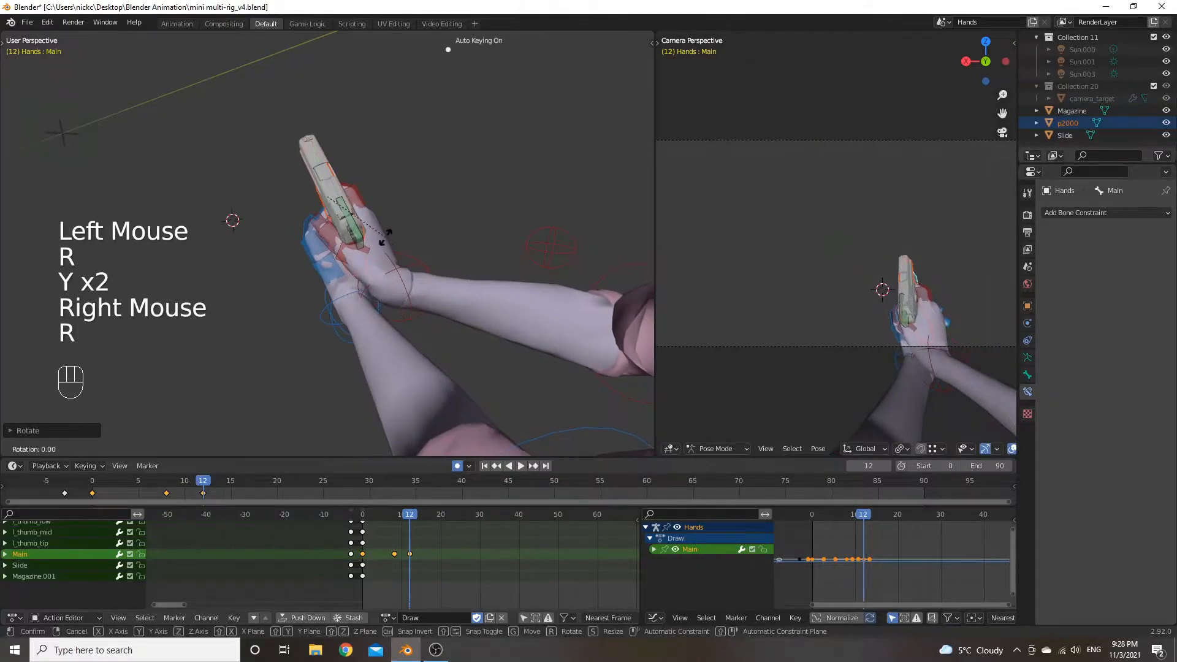
key("y")
left_click(391, 241)
Reposition the Main bone at frame 12, turning it about global Z and raising it along global Z.
key("g")
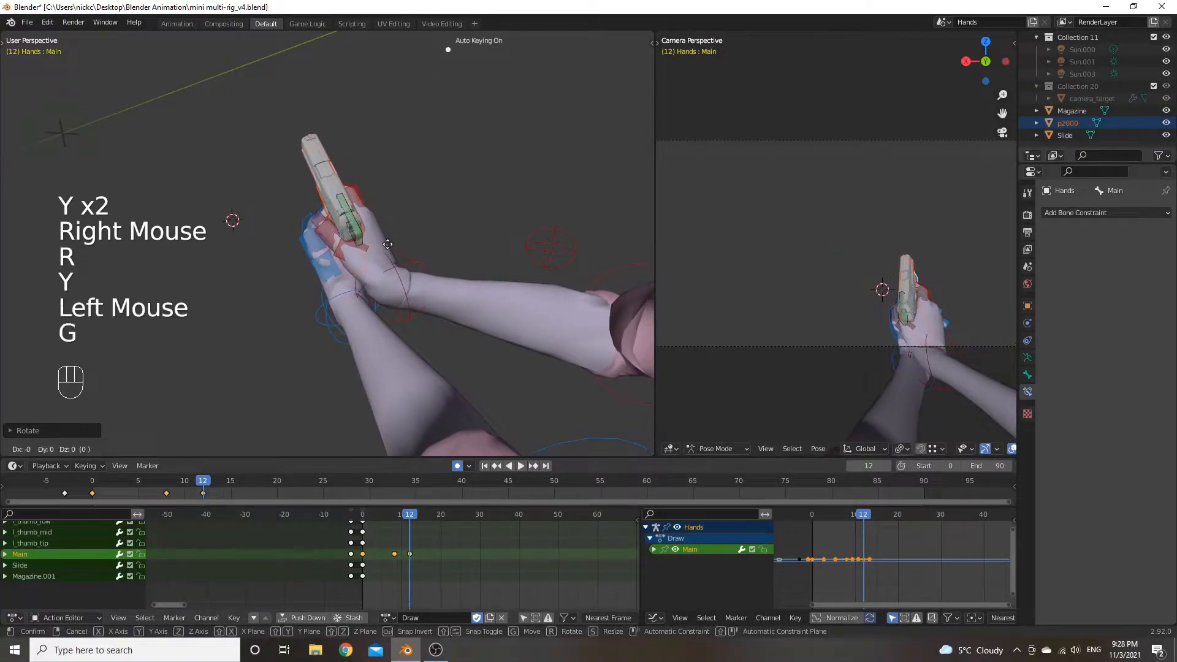
left_click(410, 239)
key("r")
key("z")
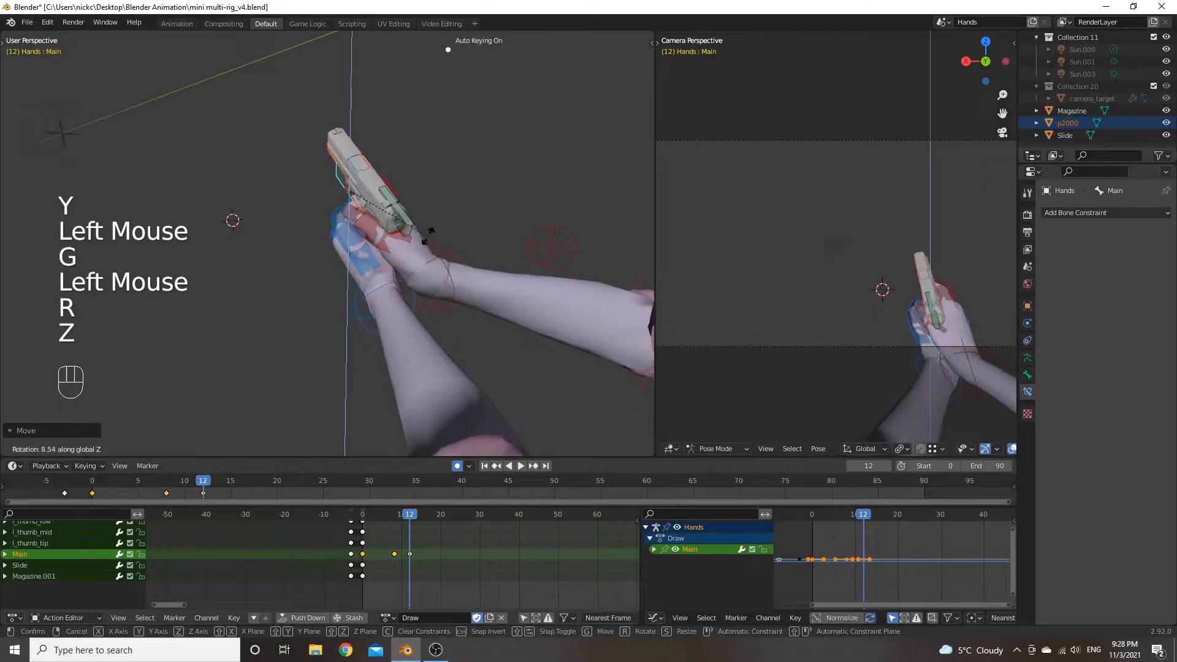
left_click(417, 241)
key("g")
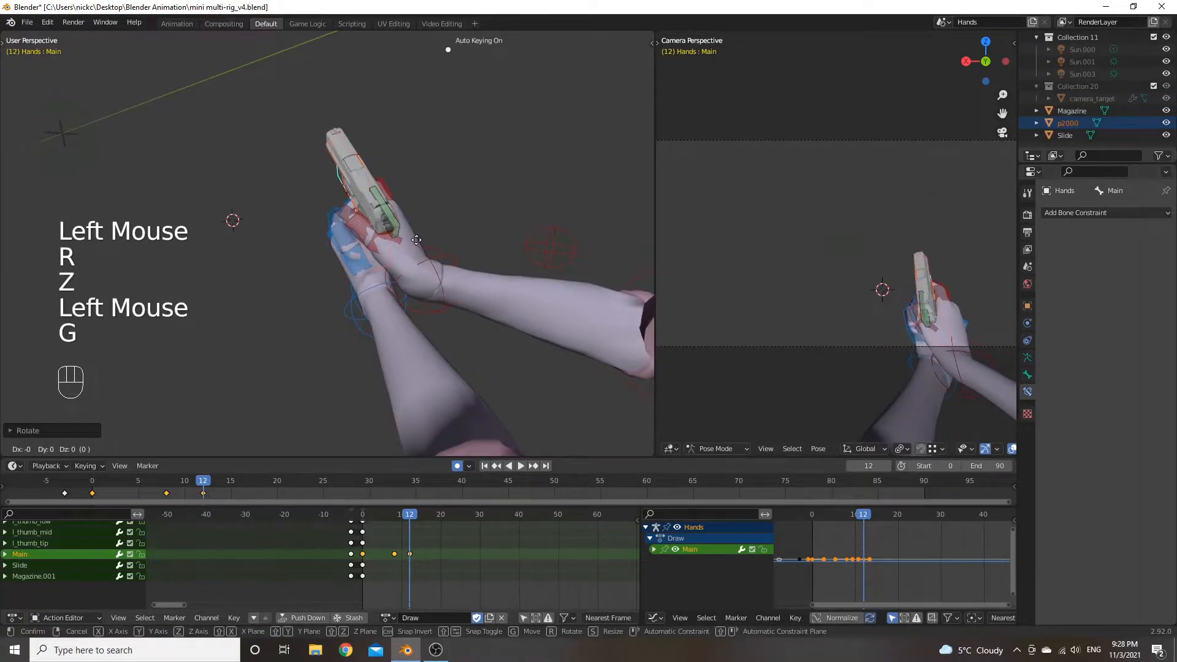
key("z")
Play the draw motion repeatedly from the start and return to frame 12.
left_click_drag(368, 515, 411, 520)
key("space")
key("space")
key("space")
key("space")
key("space")
key("space")
key("space")
key("space")
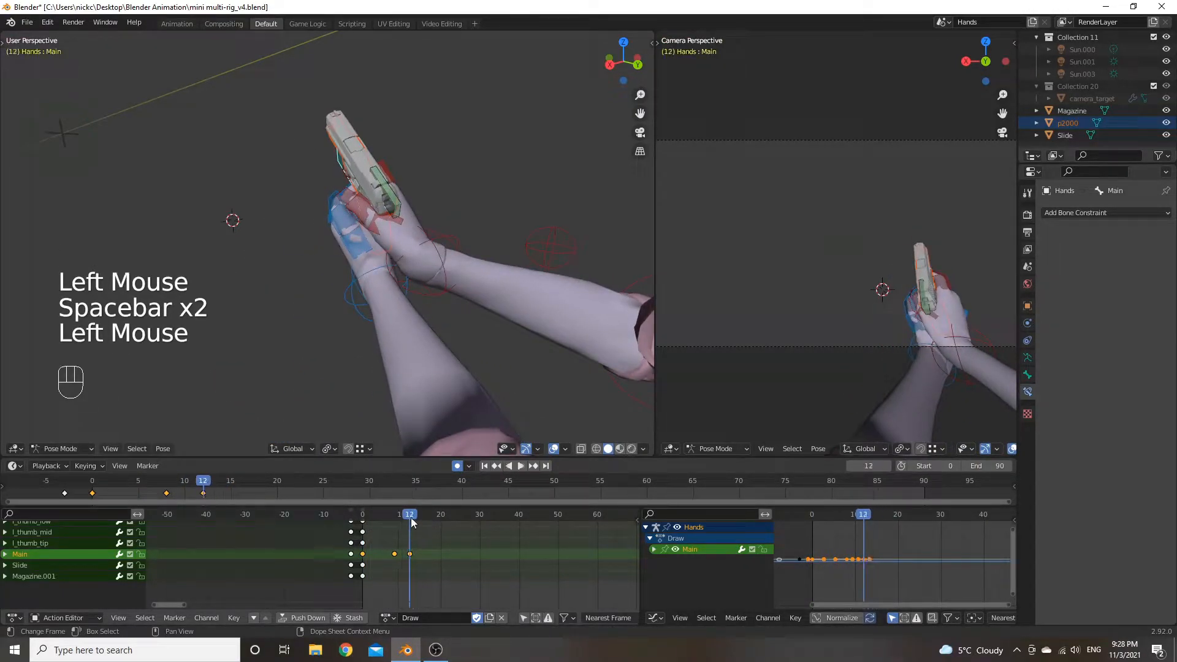
Raise the Main bone a little higher along global Z at frame 12.
key("g")
key("z")
left_click(377, 238)
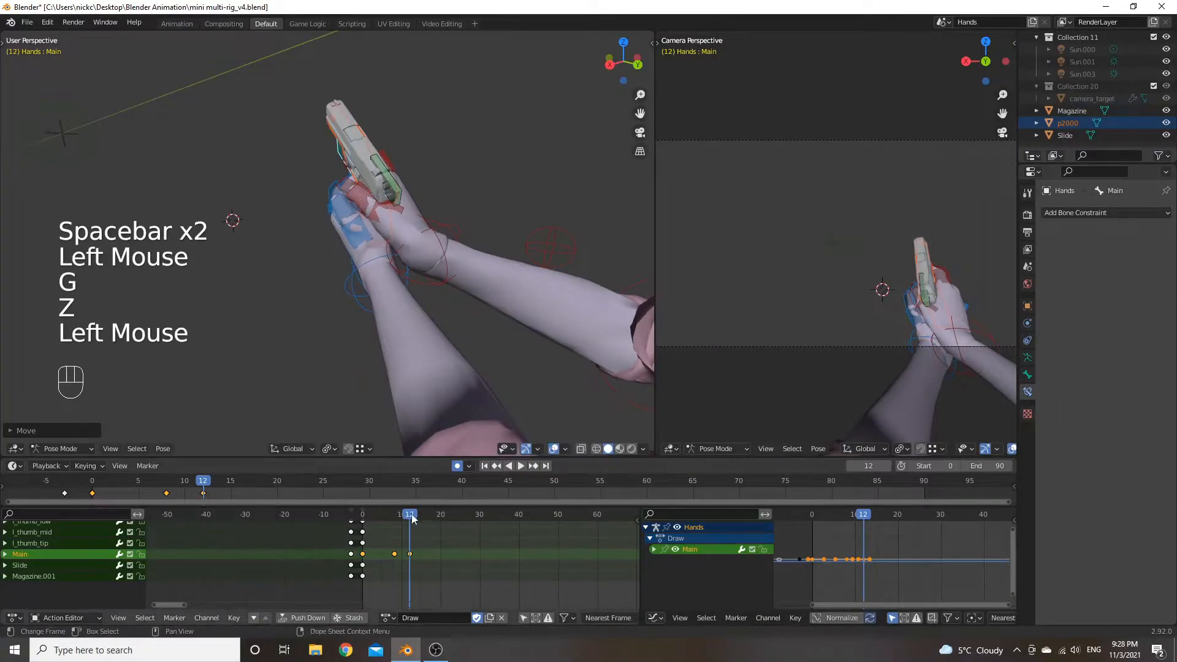
Go to frame 15 and key a pose with the Main bone raised along global Z.
left_click(416, 520)
left_click_drag(416, 520, 427, 518)
left_click(421, 518)
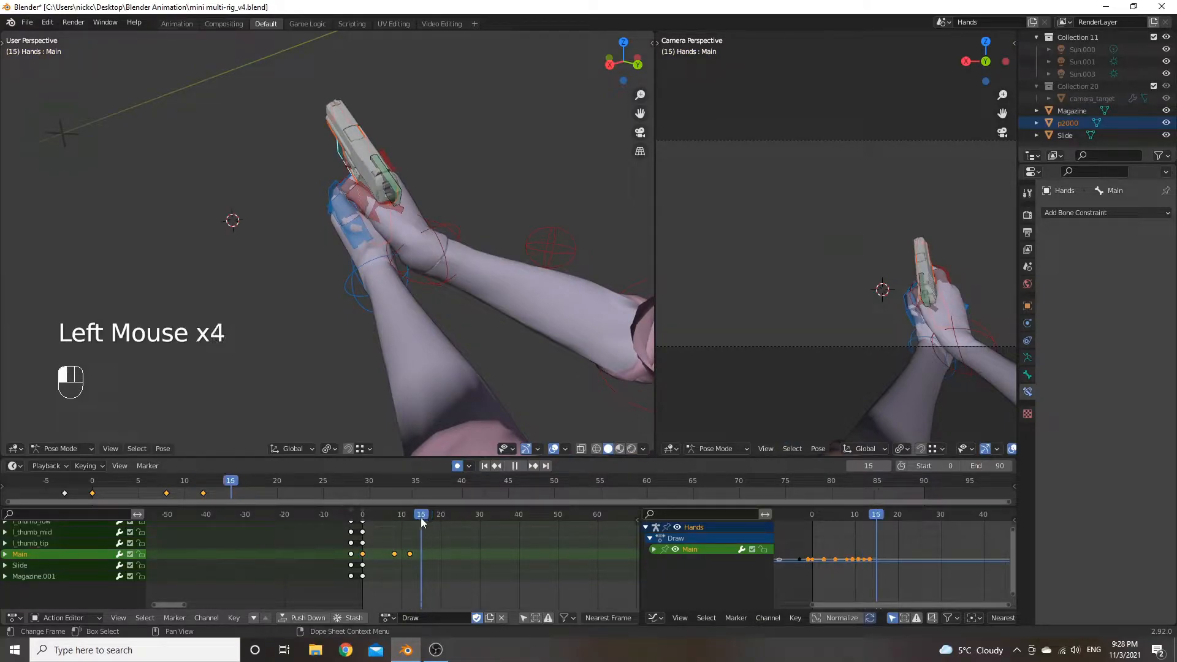
middle_click_drag(398, 236, 407, 274)
key("g")
key("z")
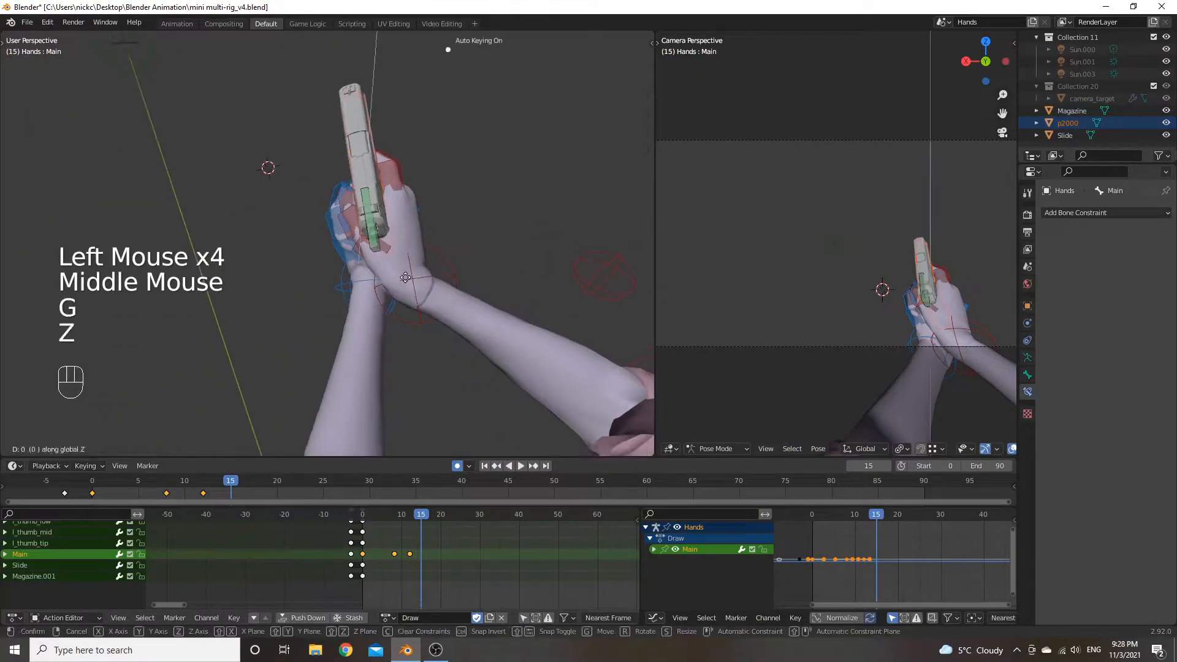
left_click(403, 252)
Rotate the Main bone slightly at frame 15 and shift it along global X toward the view's centre.
key("r")
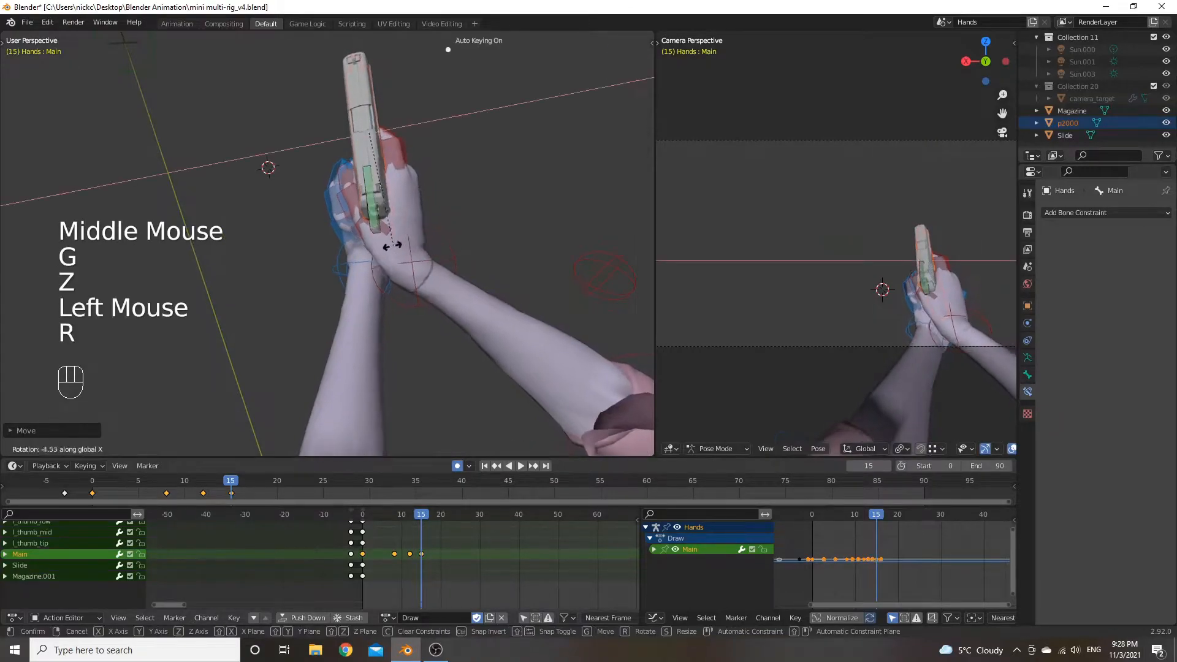
left_click(380, 248)
key("g")
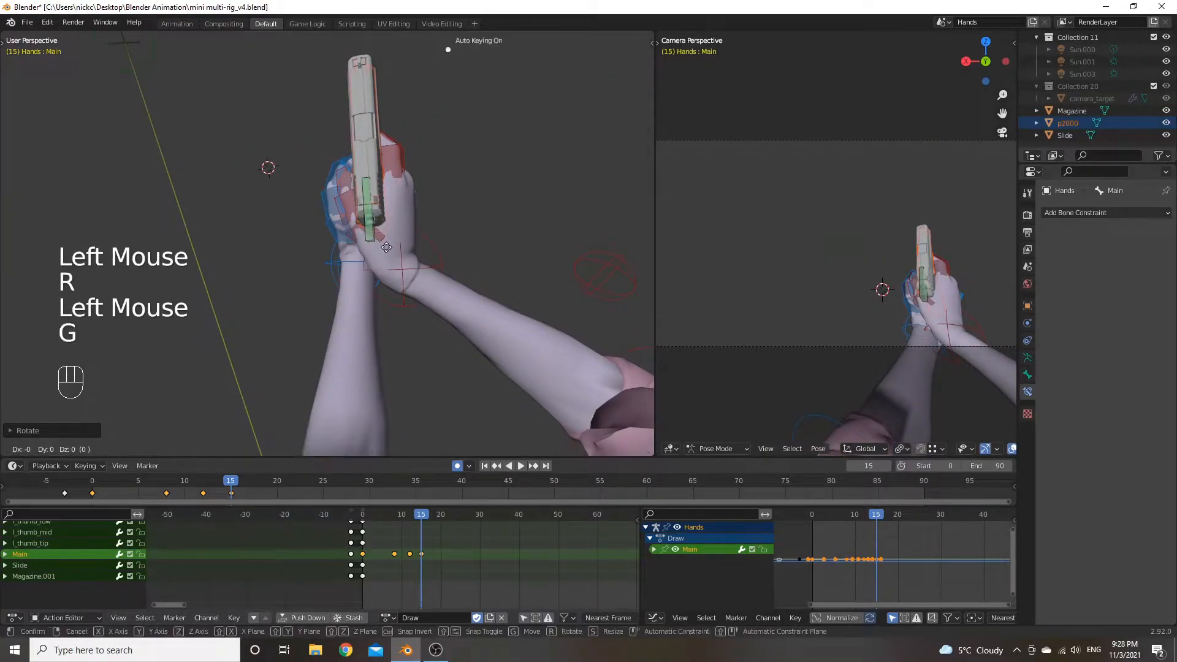
key("x")
left_click(373, 248)
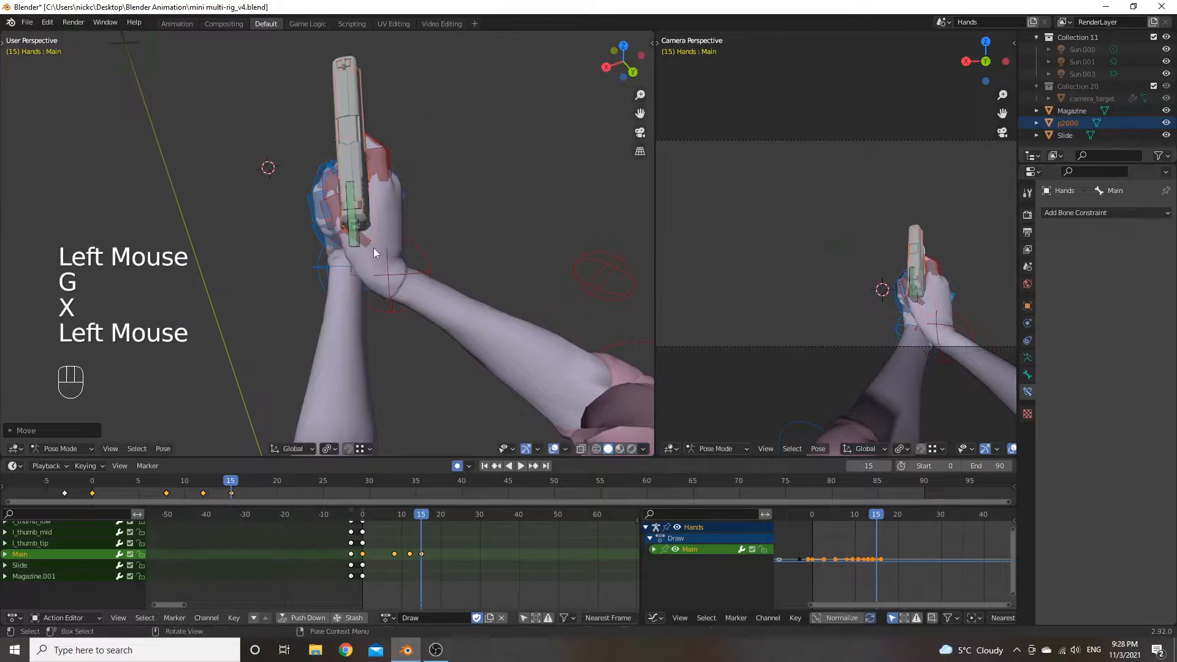
Scrub and play the draw motion to check the new frame 15 pose.
left_click(391, 516)
key("space")
key("space")
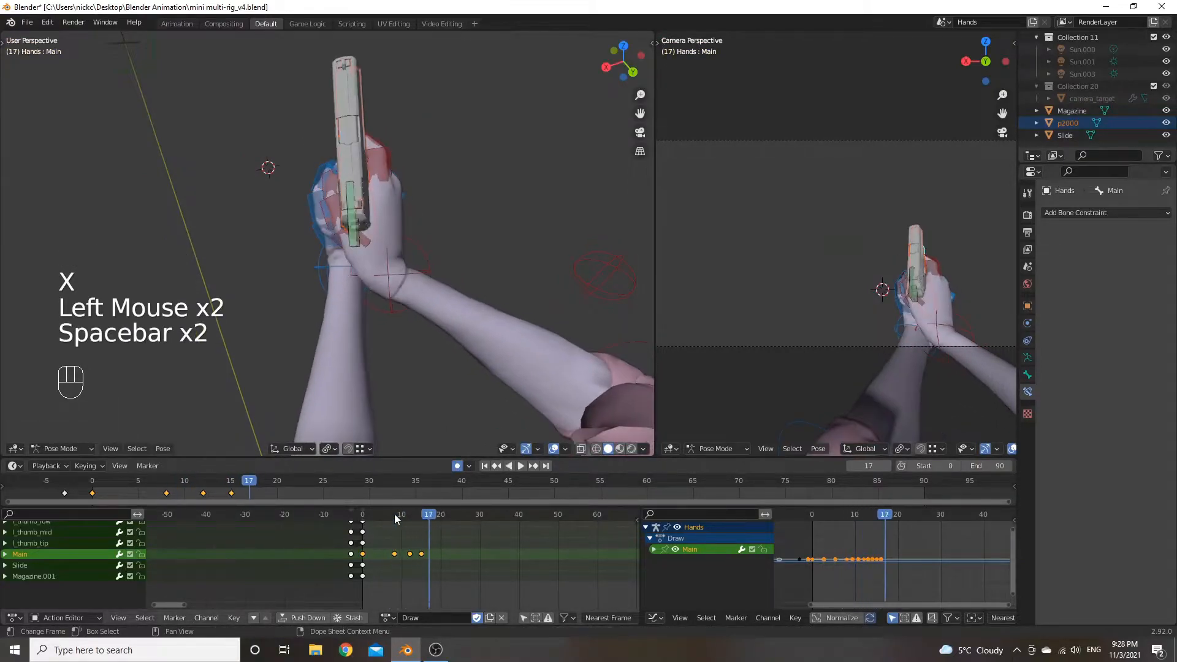
left_click(410, 517)
mouse_move(410, 516)
left_mouse_down()
mouse_move(421, 517)
mouse_move(390, 515)
left_mouse_up()
key("space")
key("space")
Move the Main bone's keyframe from frame 15 to frame 16.
left_click(421, 554)
key("g")
left_click(423, 553)
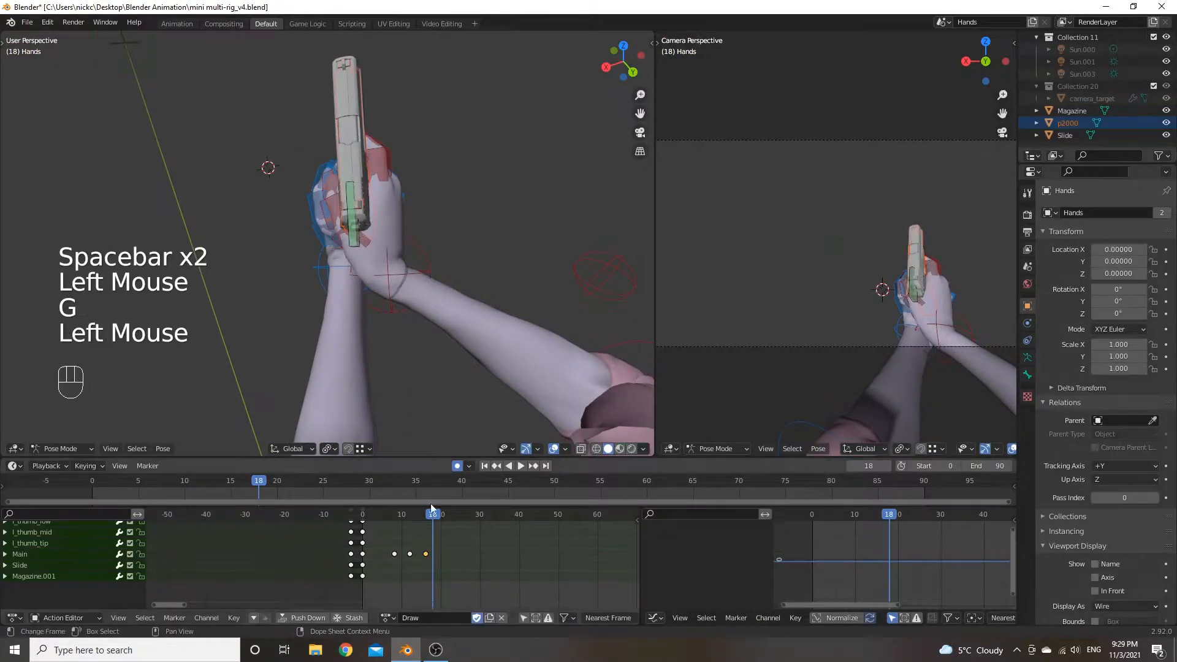
Play the draw motion with the retimed keyframe and return to frame 16.
left_click(404, 516)
key("space")
key("space")
left_click_drag(434, 522, 363, 519)
key("space")
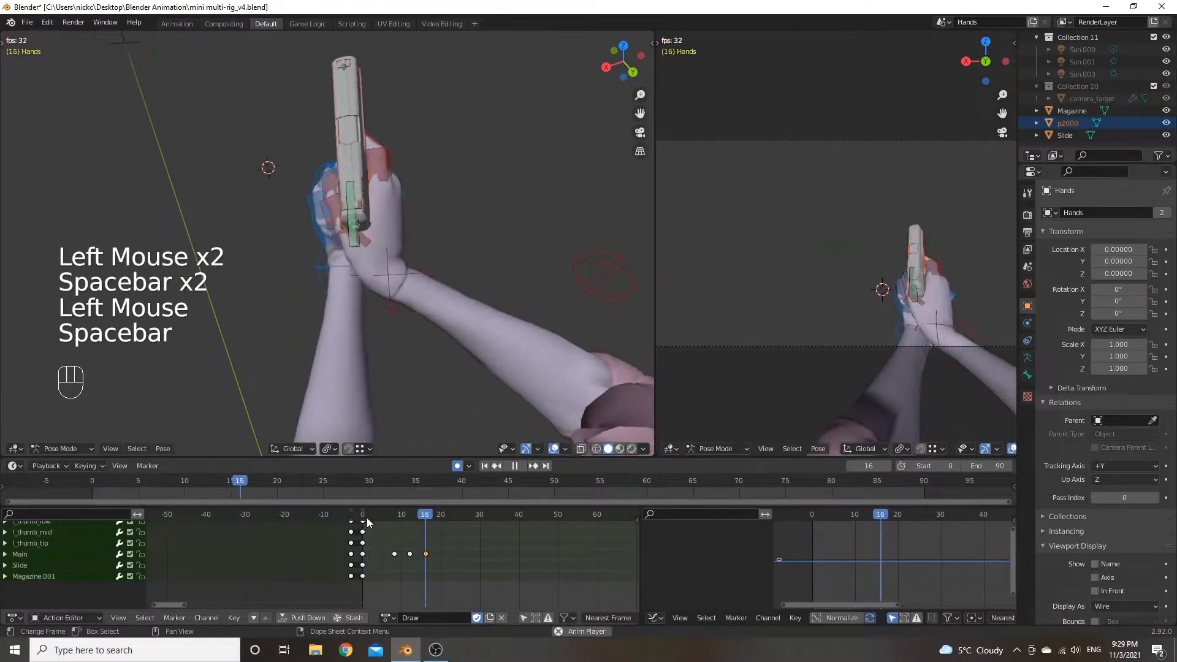
key("space")
left_click_drag(444, 519, 424, 519)
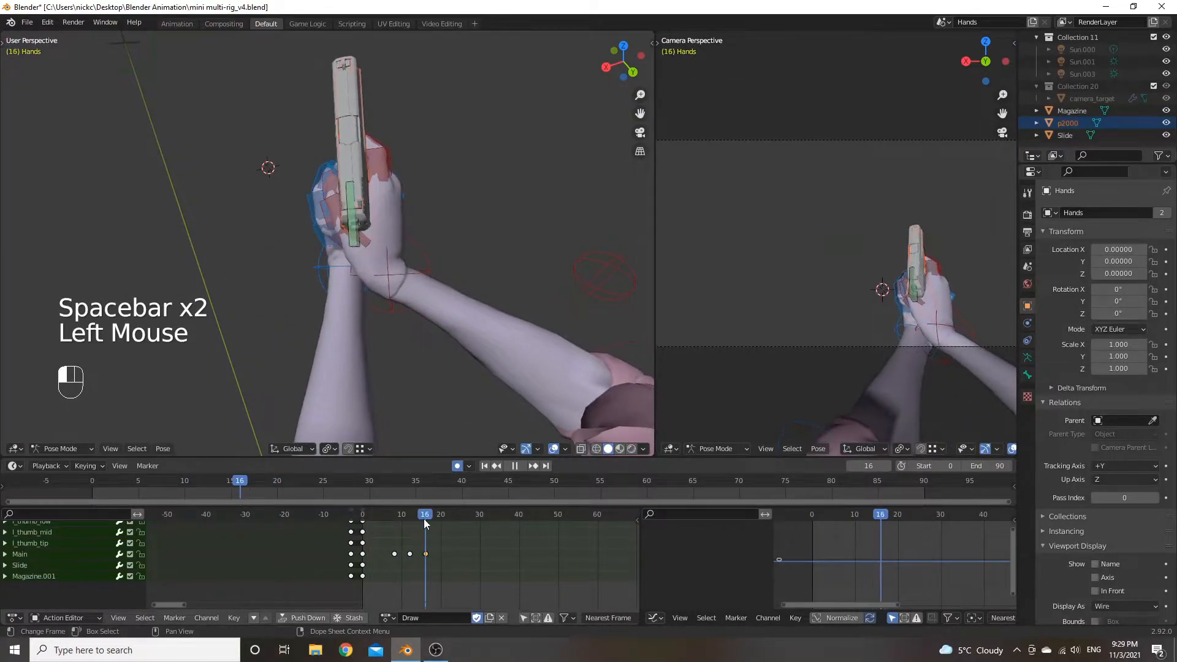
At frame 16, raise the Main bone along global Z and shift it about 0.3 along global X.
middle_click_drag(426, 309, 341, 256)
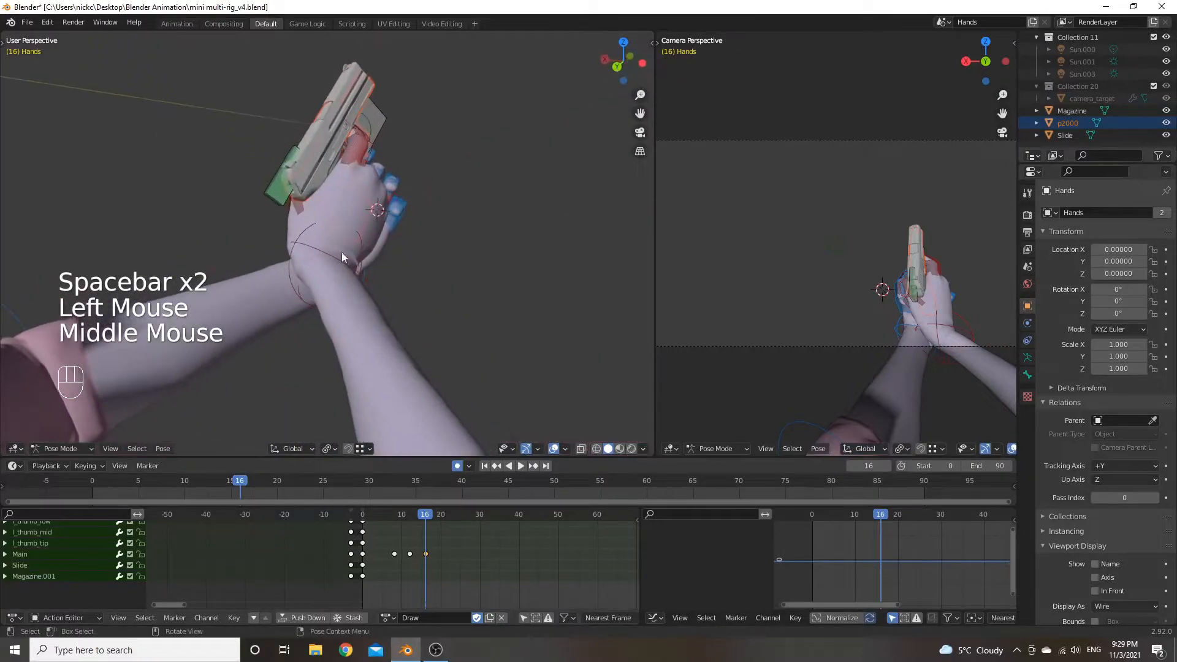
left_click(381, 116)
key("g")
key("z")
left_click(384, 112)
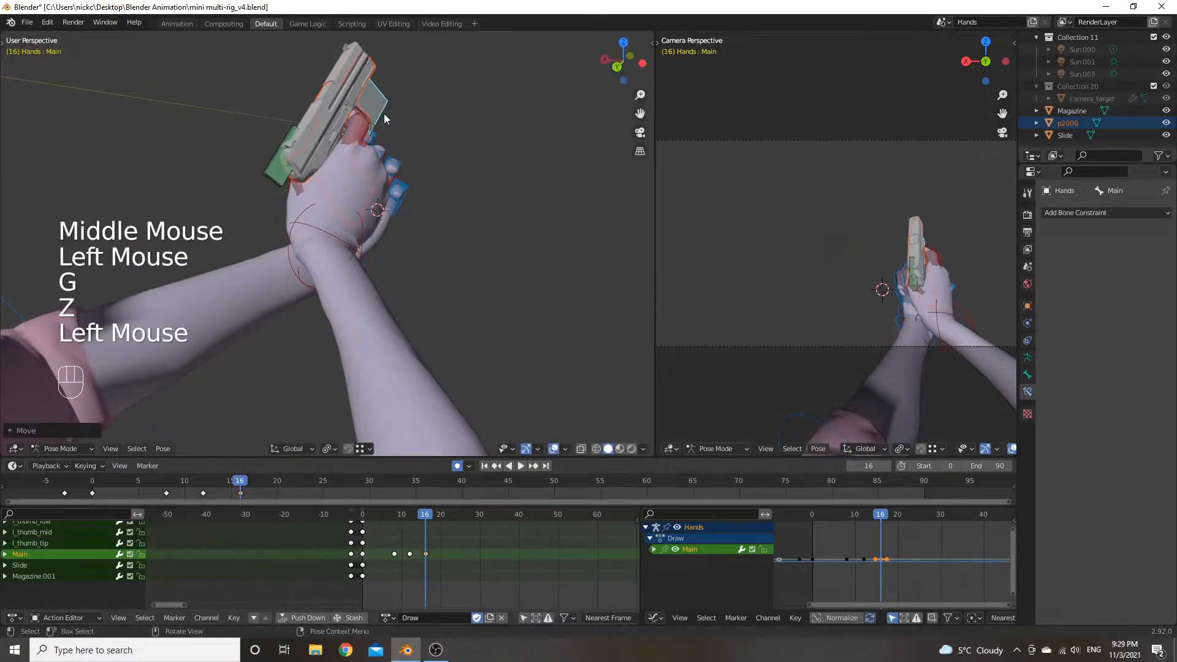
key("g")
key("x")
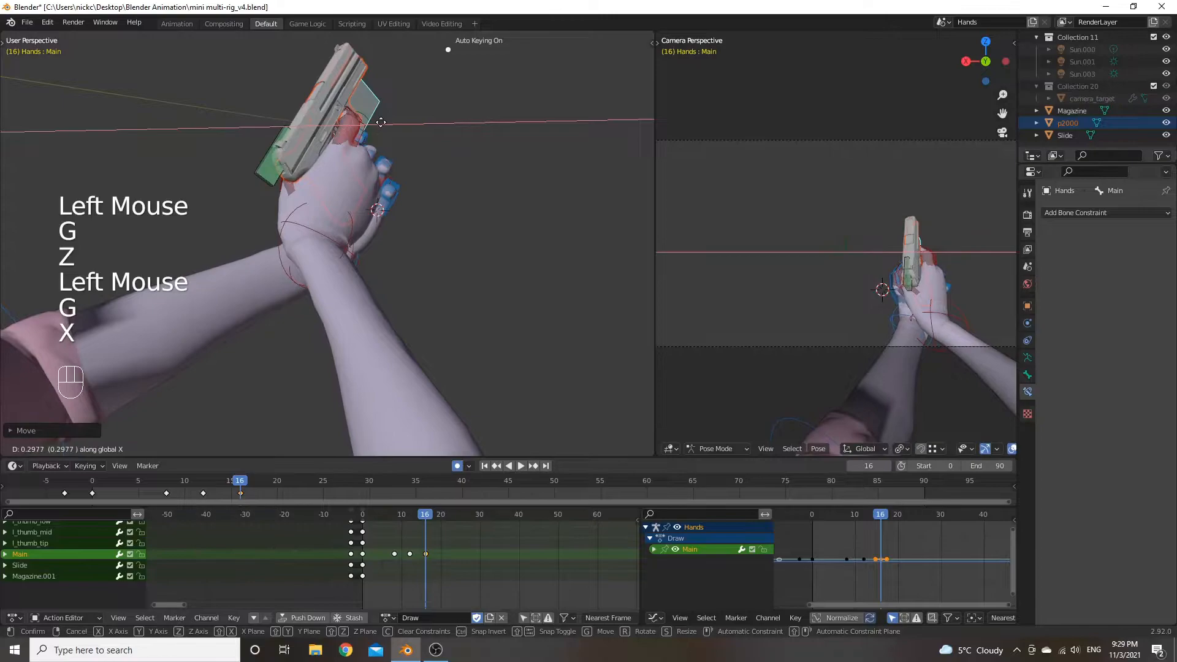
left_click(389, 272)
Preview the motion leading to frame 16 and lower the Main bone slightly on that frame.
left_click(399, 519)
key("space")
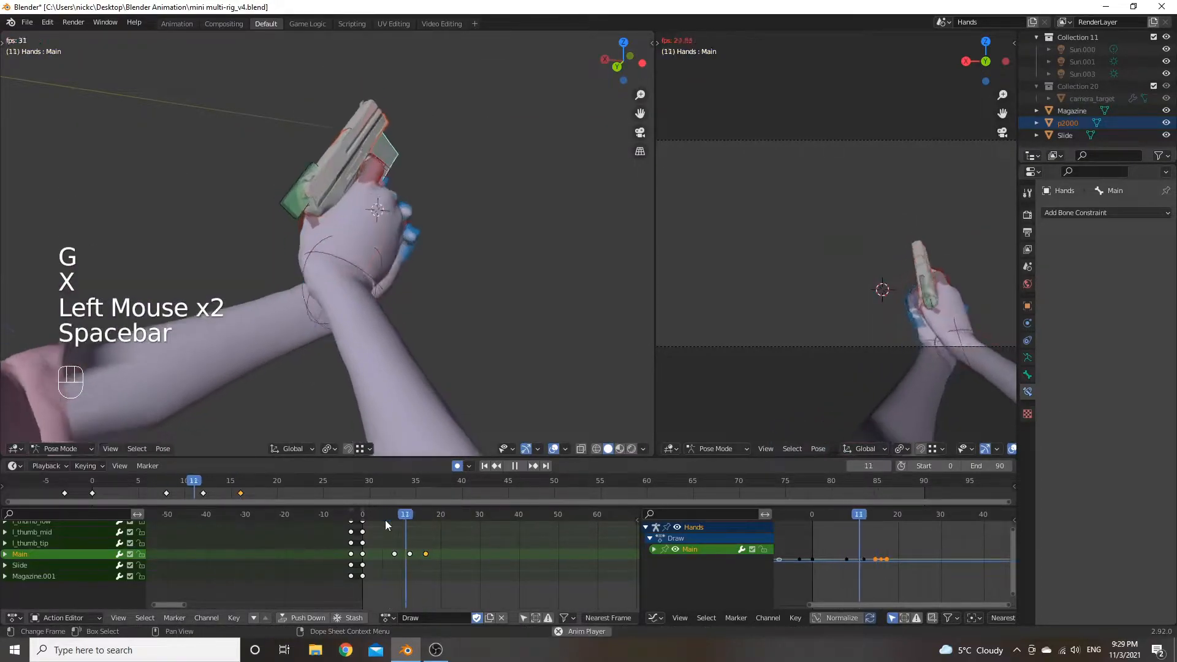
key("space")
left_click(427, 518)
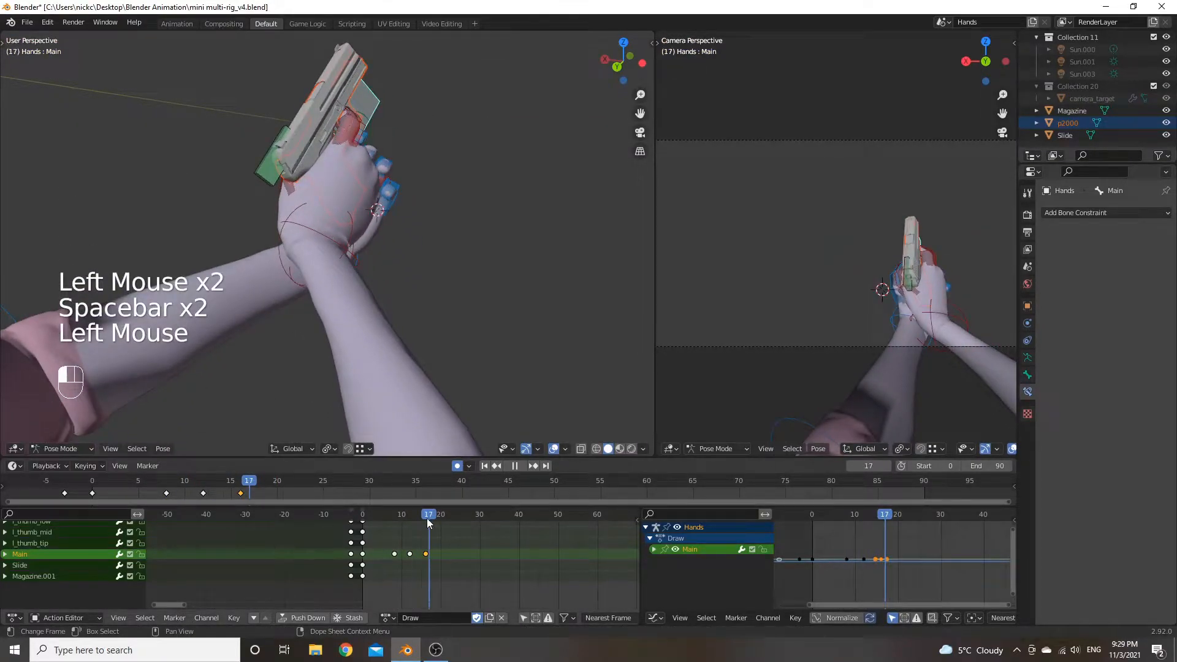
key("g")
key("z")
left_click(412, 250)
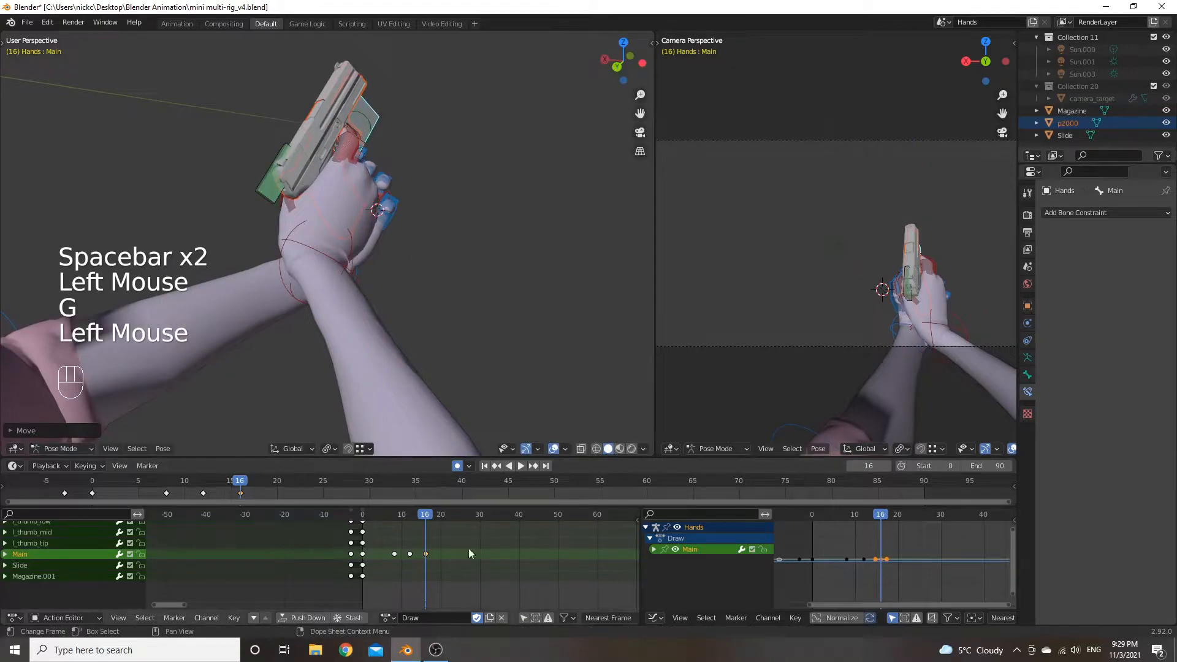
Inspect the hands, pistol and arms in the frame 16 pose from several angles.
left_click(429, 518)
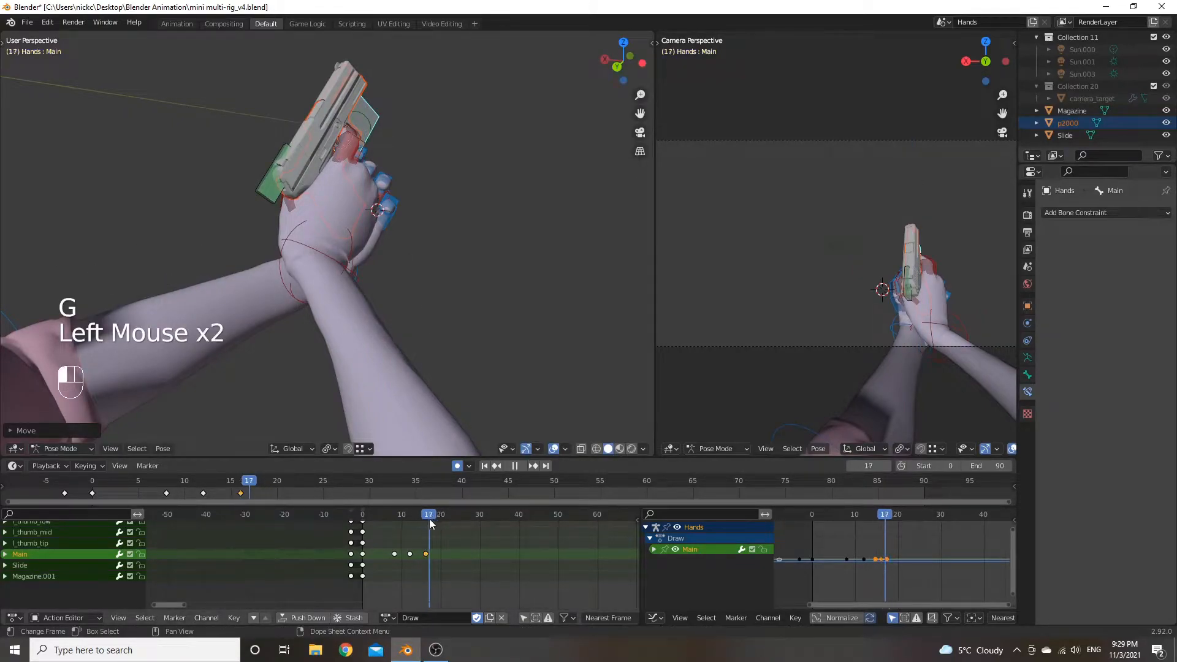
middle_click_drag(439, 356, 523, 317)
mouse_move(401, 211)
middle_mouse_down()
mouse_move(493, 214)
mouse_move(388, 205)
middle_mouse_up()
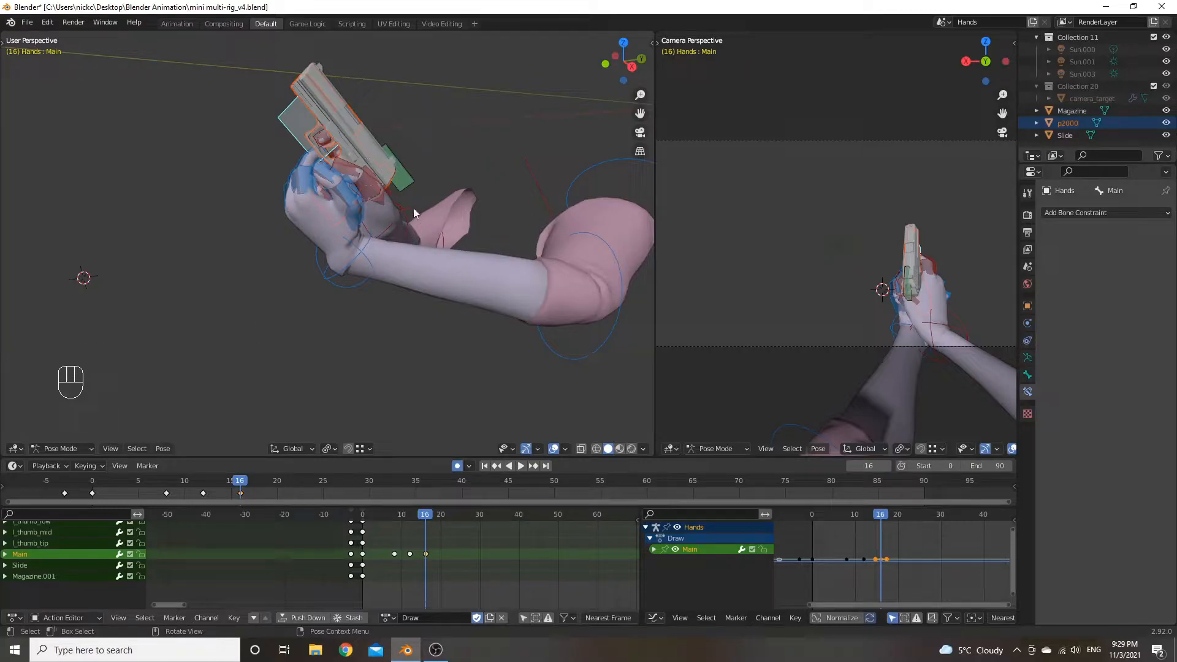
middle_click_drag(403, 192, 334, 182)
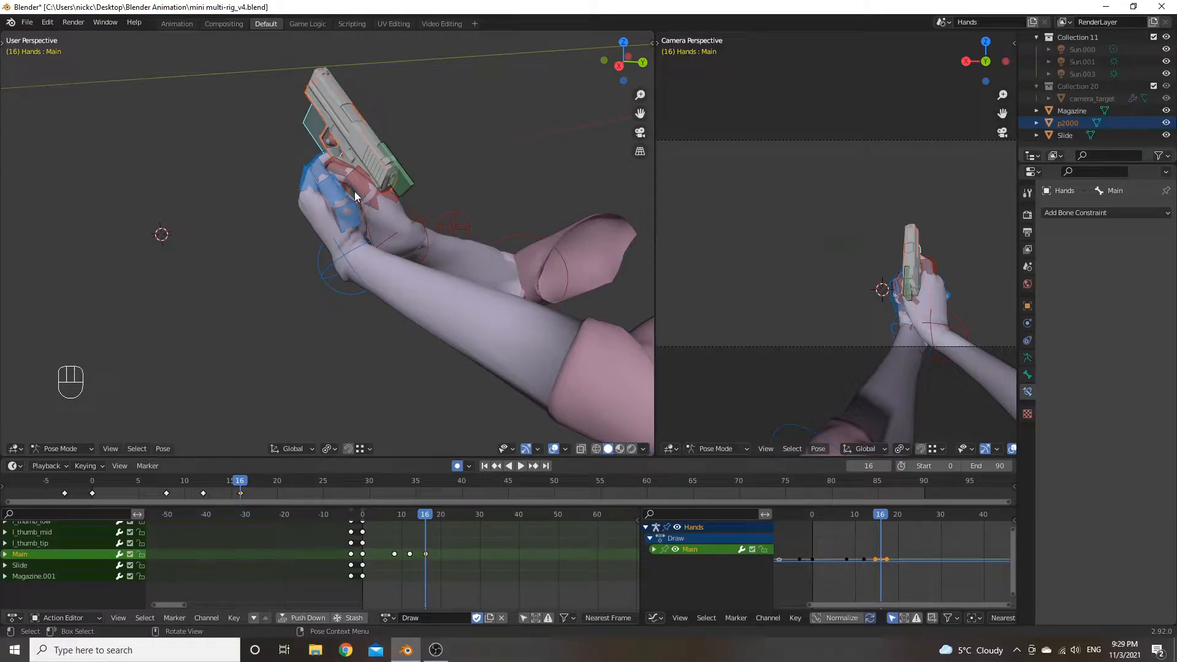
middle_click_drag(410, 201, 385, 177)
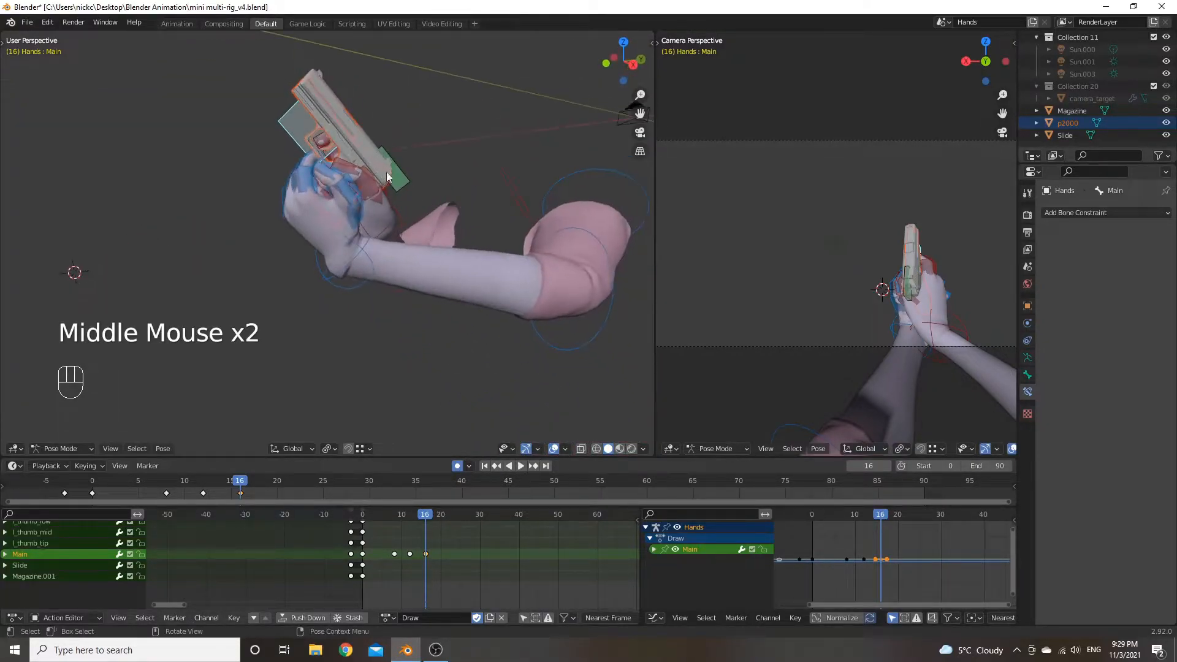
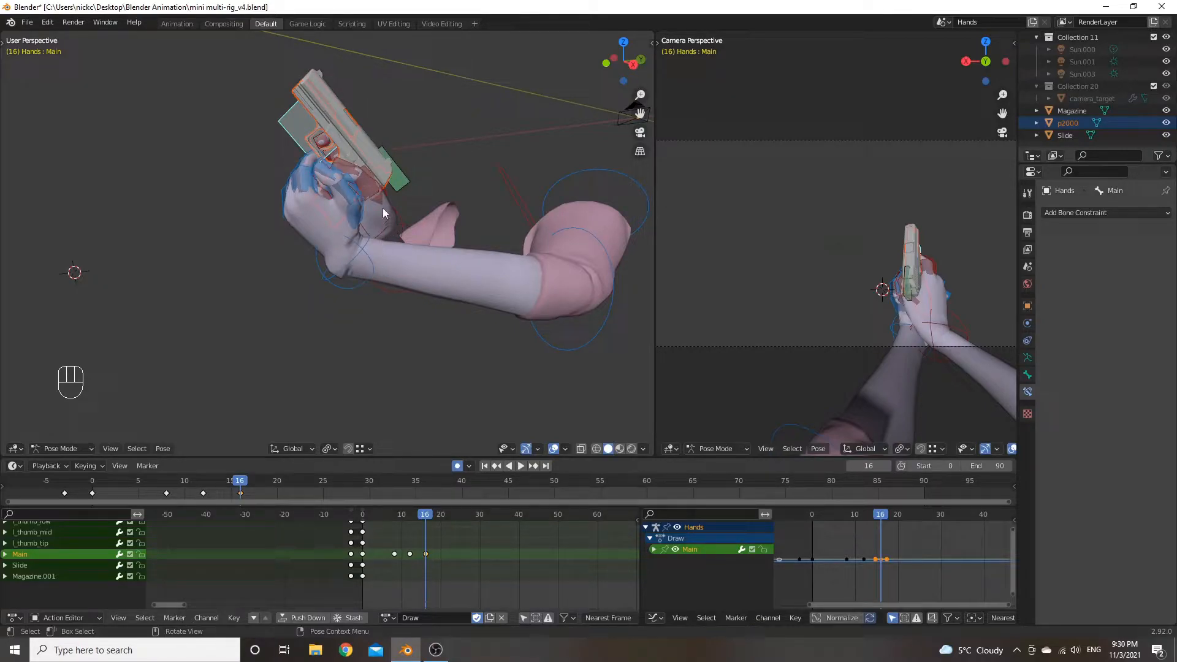
scroll(333, 185, "up", 2)
middle_click_drag(333, 186, 413, 193)
scroll(354, 214, "down", 1)
scroll(407, 184, "up", 2)
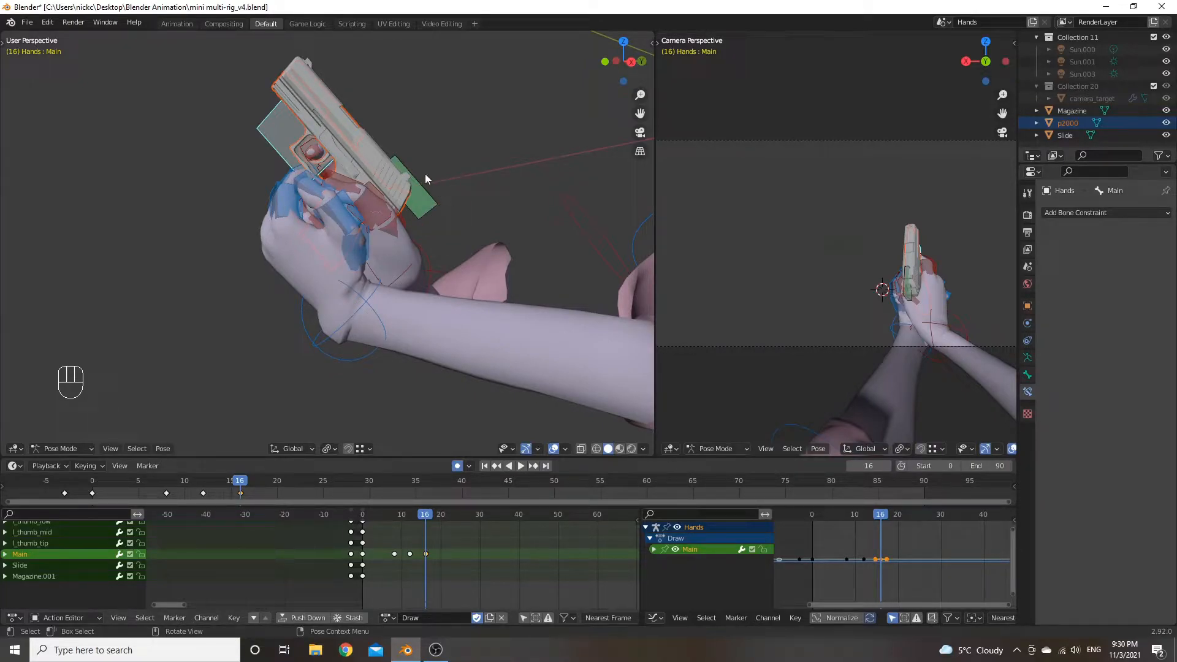
middle_click_drag(277, 79, 365, 134)
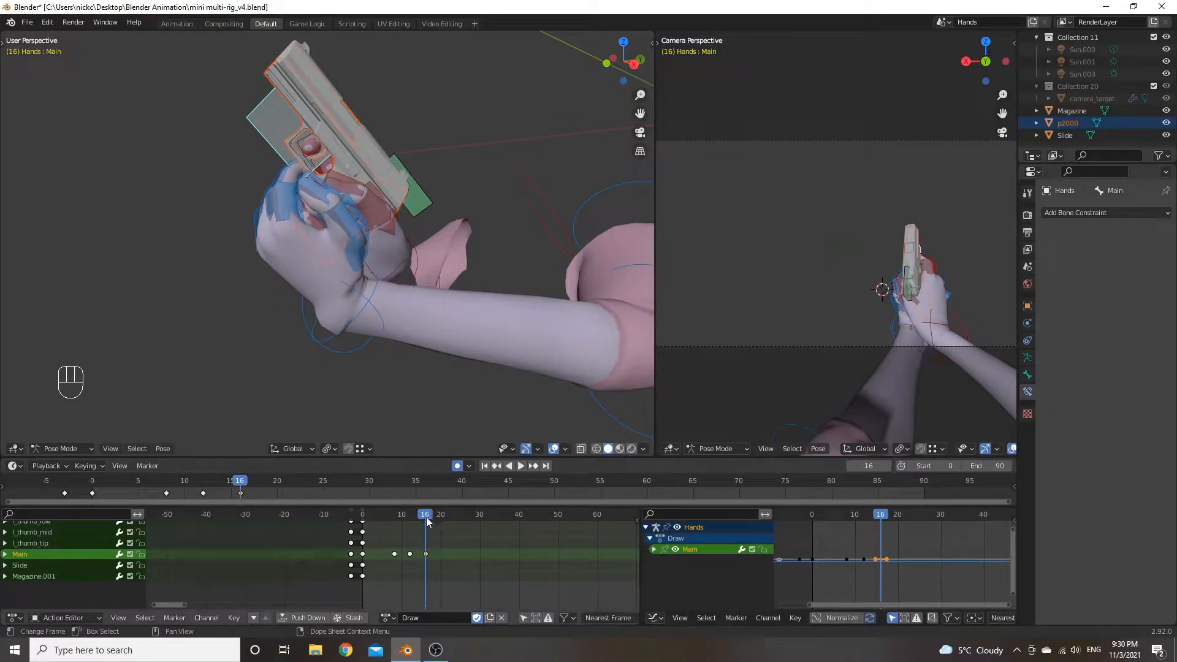
At frame 20, lower the Main bone along global Z and move it slightly along global Y.
left_click_drag(425, 516, 440, 517)
middle_click_drag(342, 161, 245, 203)
key("g")
key("z")
left_click(254, 187)
key("g")
key("y")
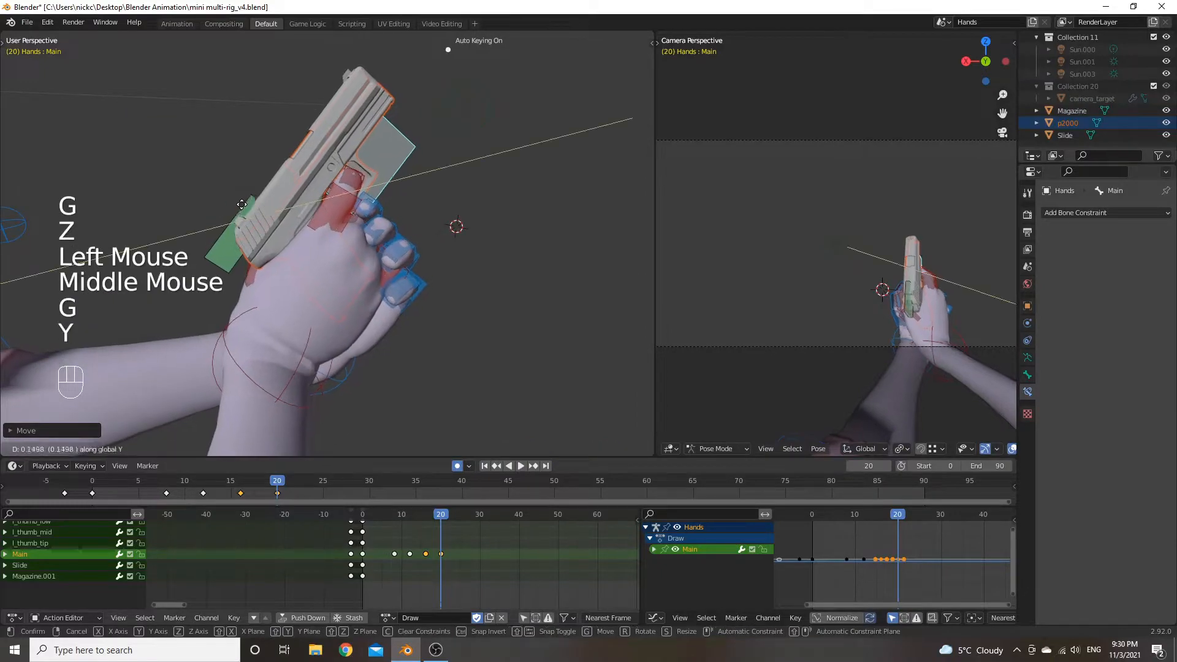
left_click(330, 195)
Tilt the Main bone about -7 degrees around global X at frame 20 and roll the pistol slightly.
middle_click_drag(330, 195, 344, 190)
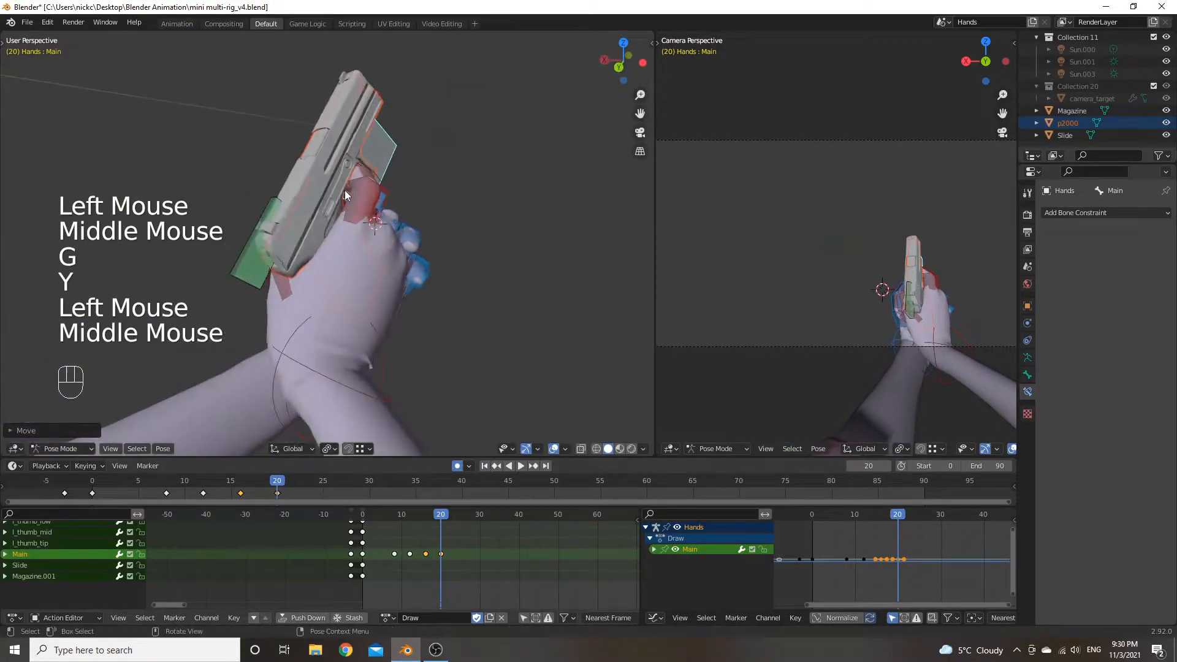
key("r")
key("x")
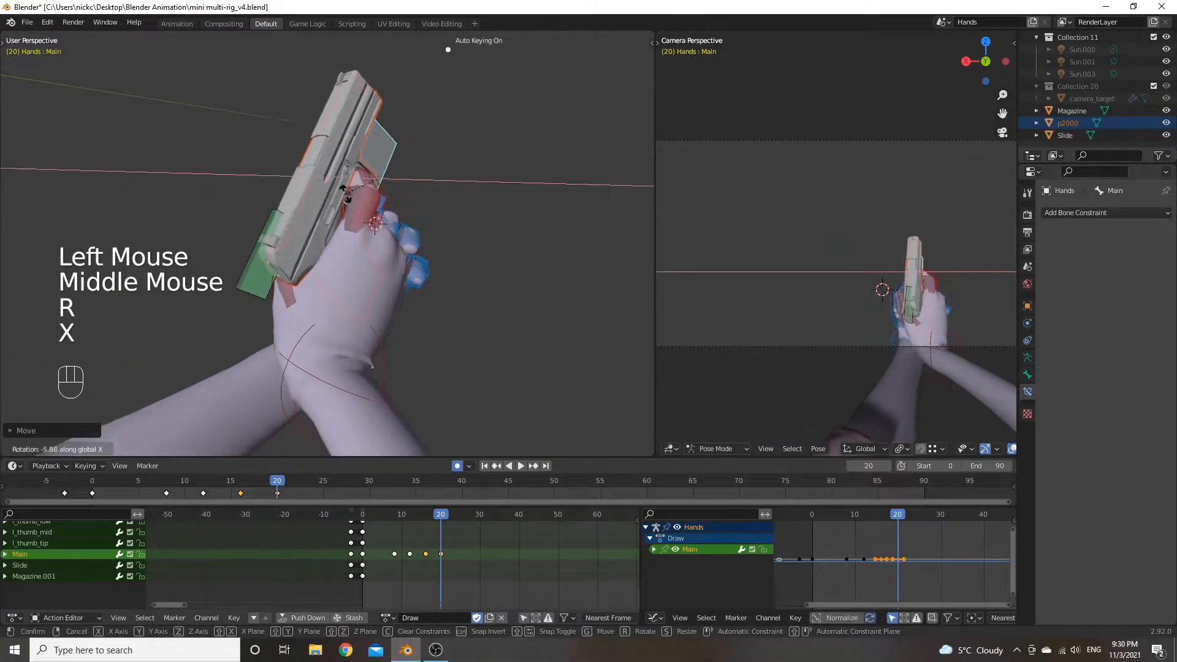
left_click(345, 195)
middle_click_drag(344, 195, 392, 195)
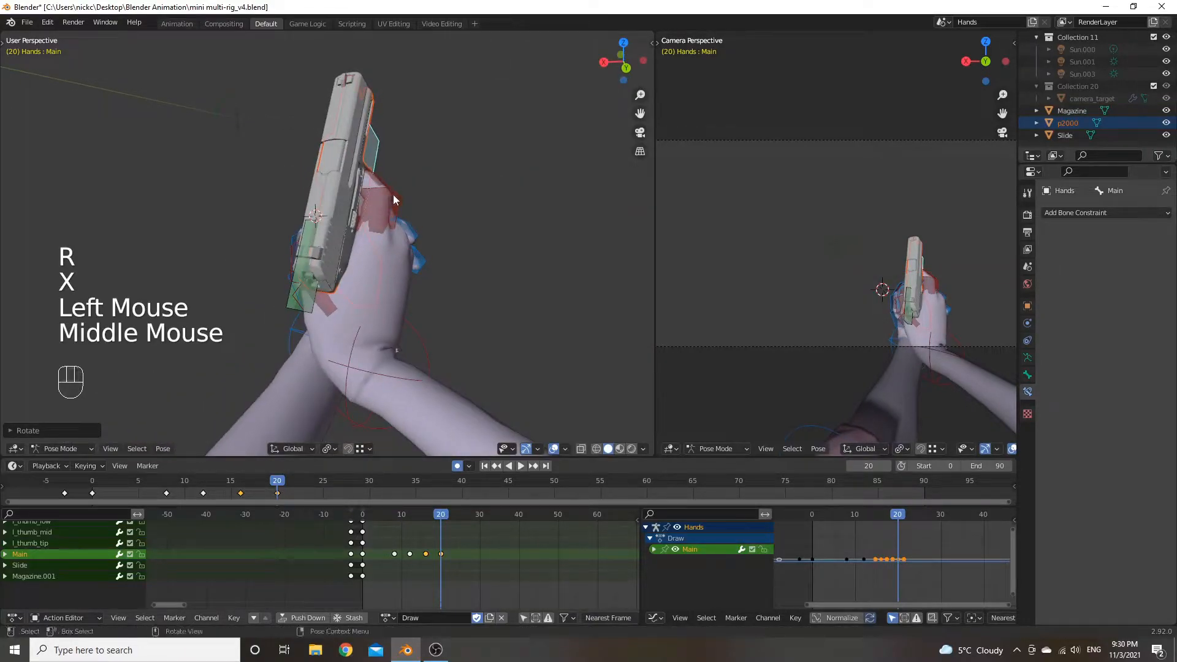
key("r")
left_click(393, 194)
Preview the motion up to frame 20 and lower the Main bone further along global Z there.
left_click(411, 514)
key("space")
key("space")
left_click_drag(466, 520, 442, 519)
key("g")
key("z")
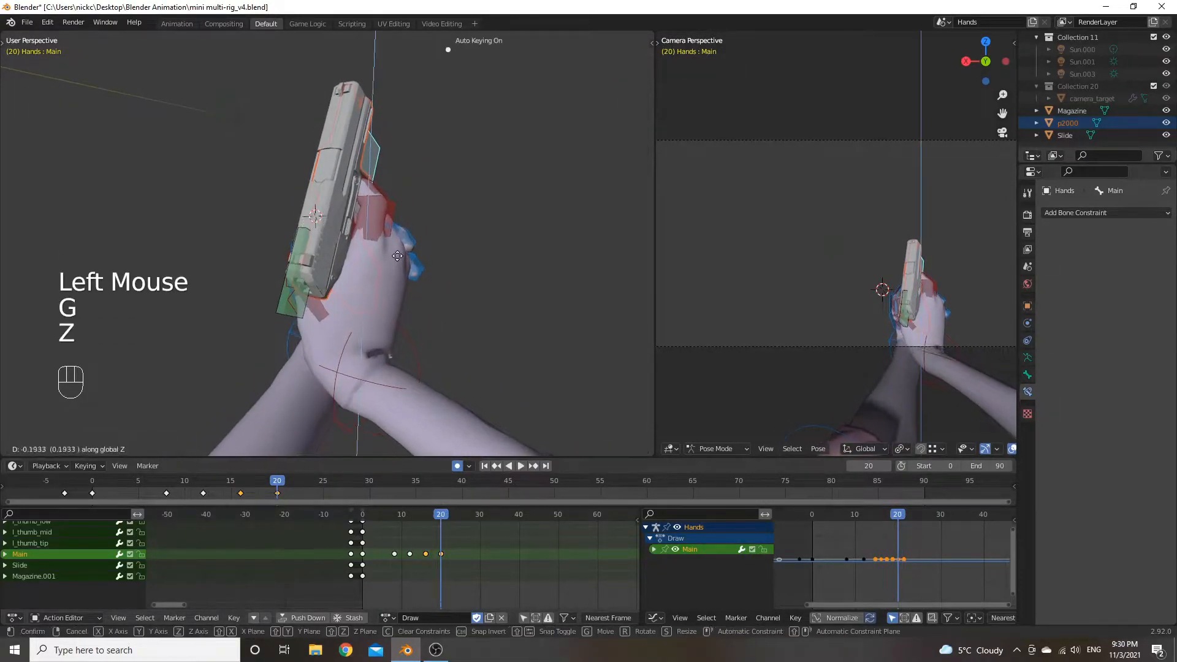
left_click(396, 267)
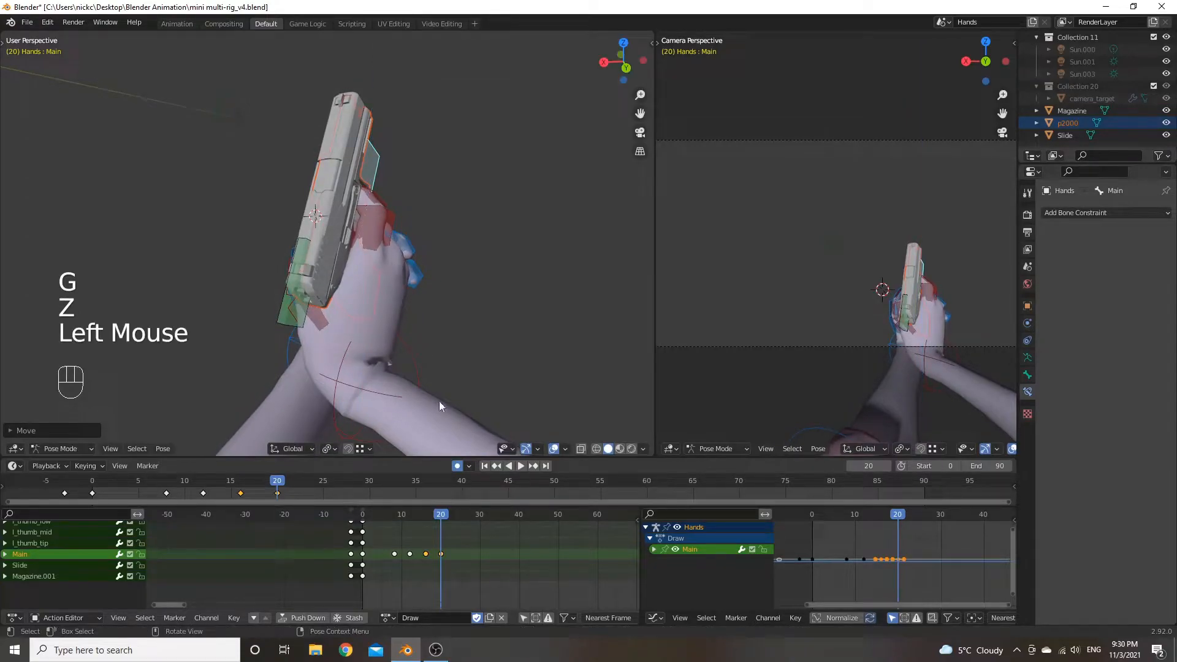
Preview the draw motion and duplicate the Main bone's frame 20 key to frame 22.
left_click(399, 515)
key("space")
key("space")
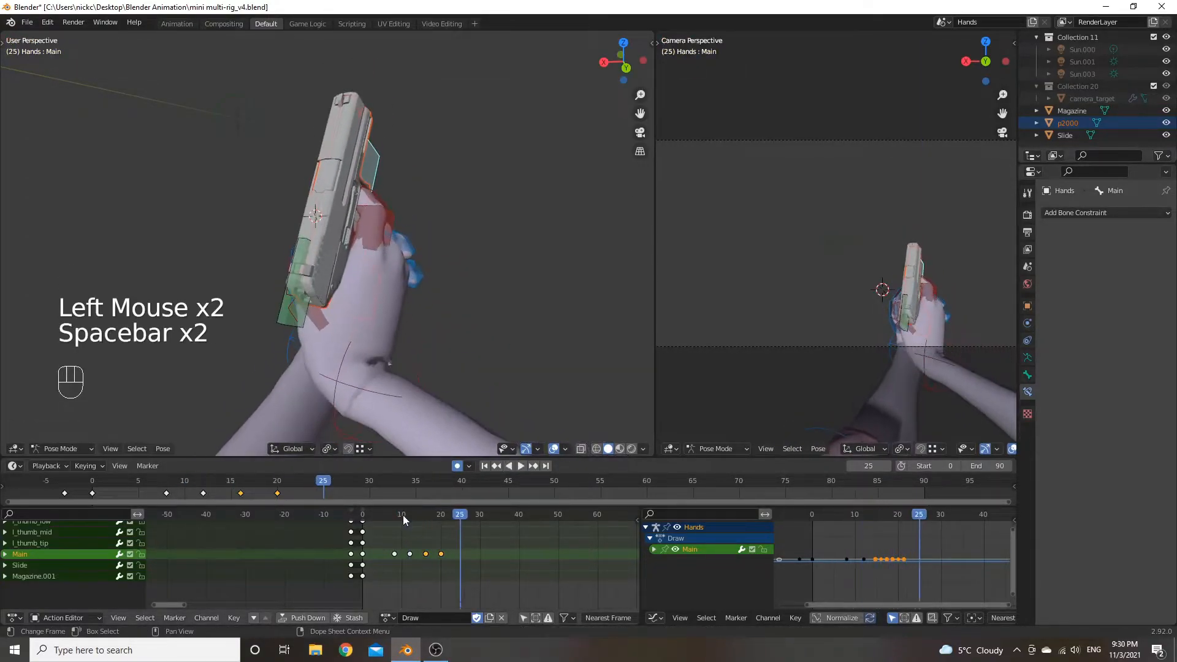
mouse_move(445, 522)
left_mouse_down()
mouse_move(421, 527)
mouse_move(441, 527)
left_mouse_up()
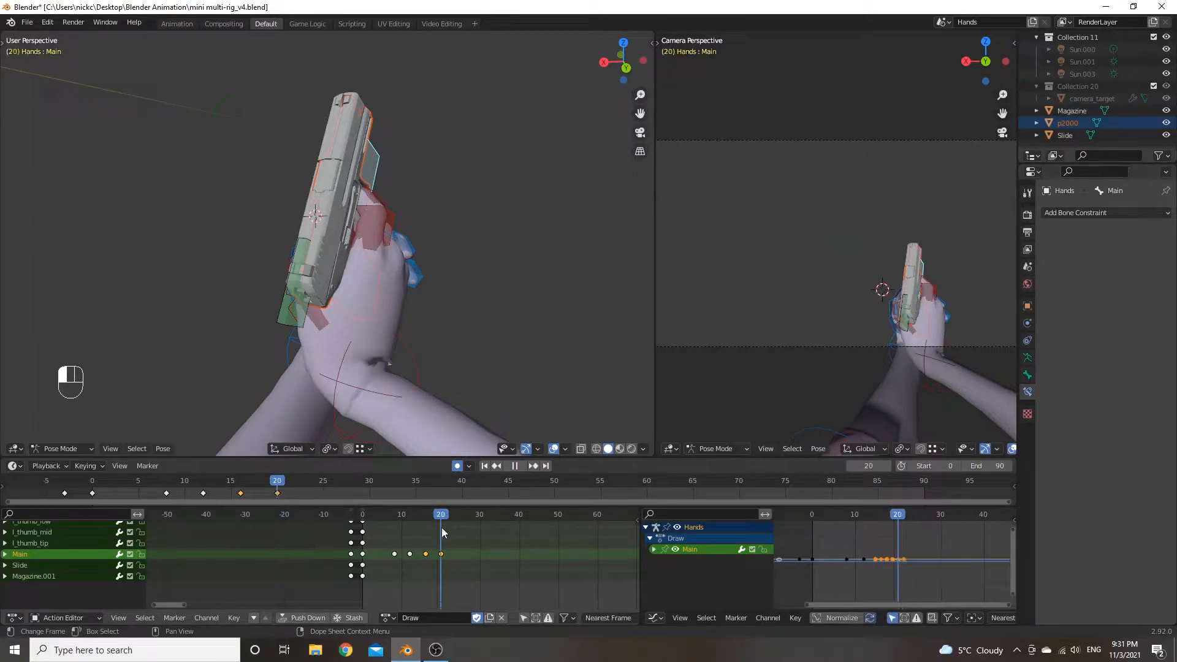
left_click(440, 550)
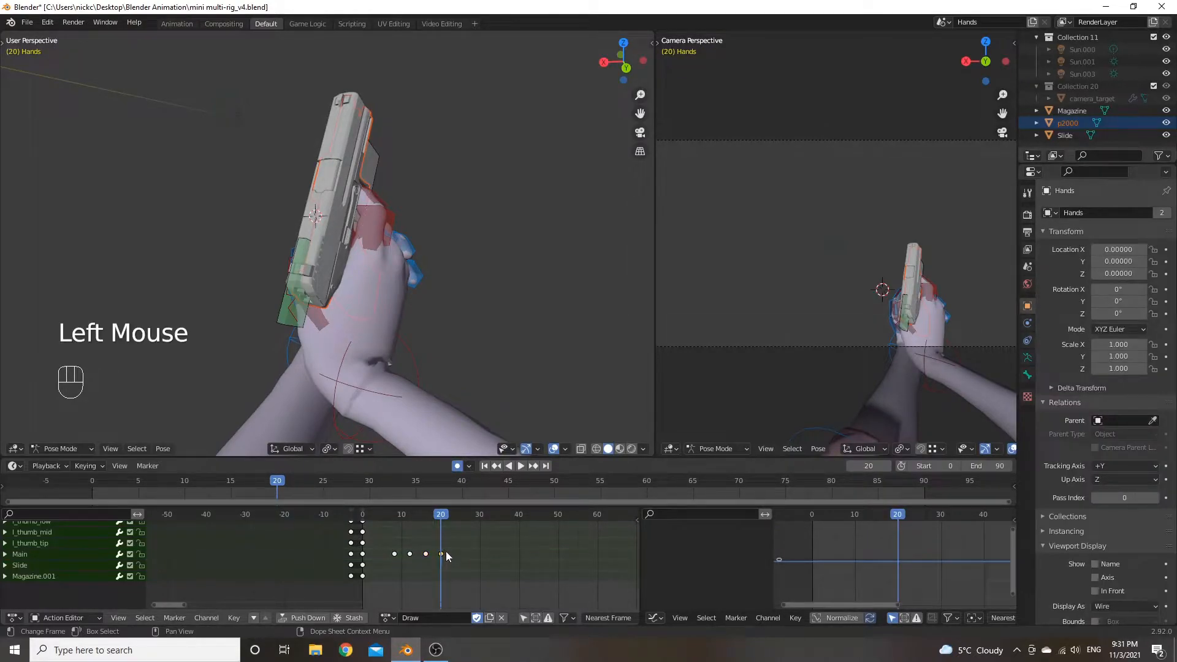
key("shift+d")
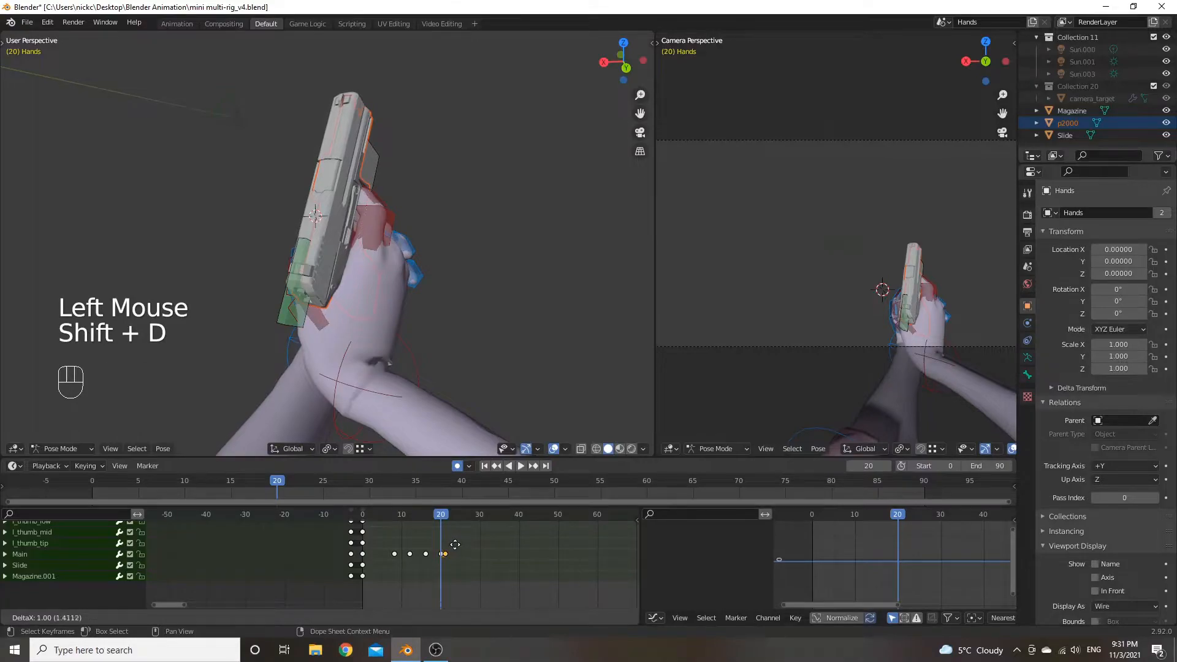
left_click(454, 544)
left_click_drag(444, 518, 442, 519)
left_click(442, 553)
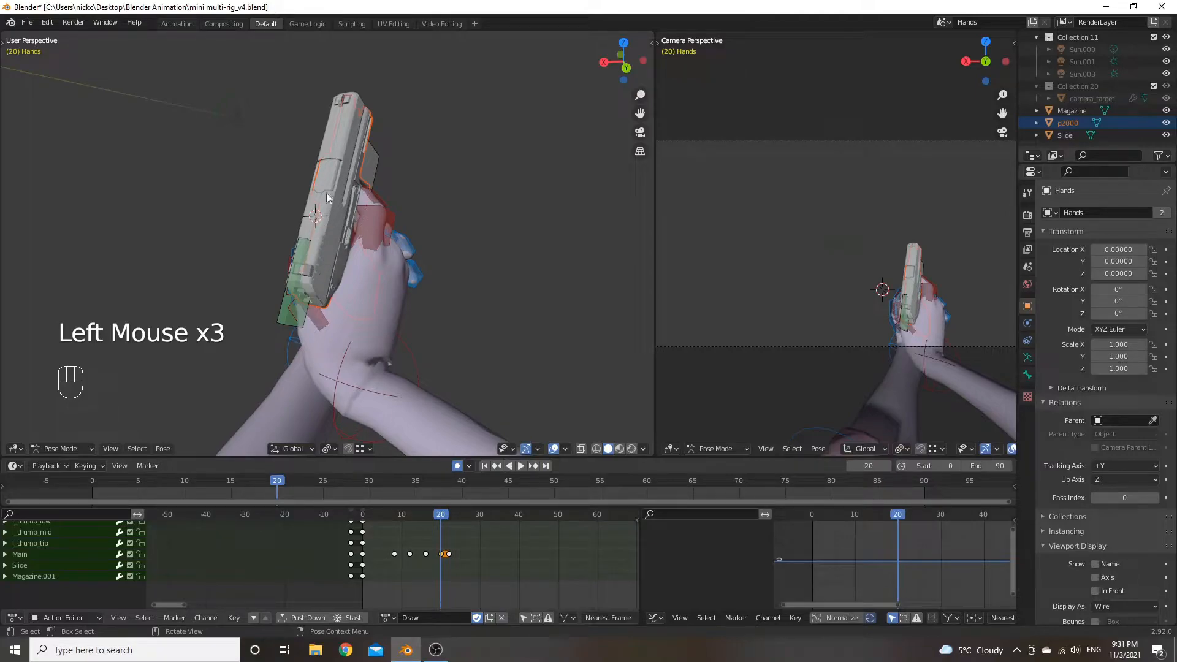
At frame 22, lower the Main bone along global Z and rotate it slightly around global X.
left_click_drag(442, 518, 449, 518)
left_click(369, 168)
middle_click_drag(368, 169, 355, 183)
key("g")
key("z")
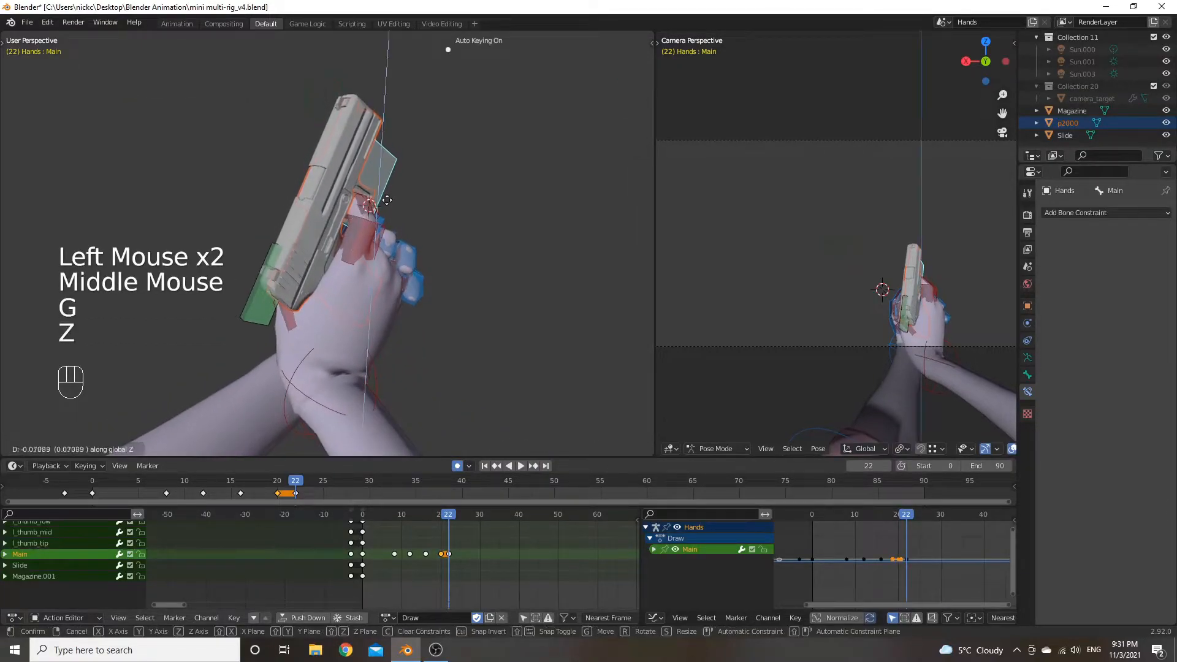
left_click(385, 202)
key("r")
key("x")
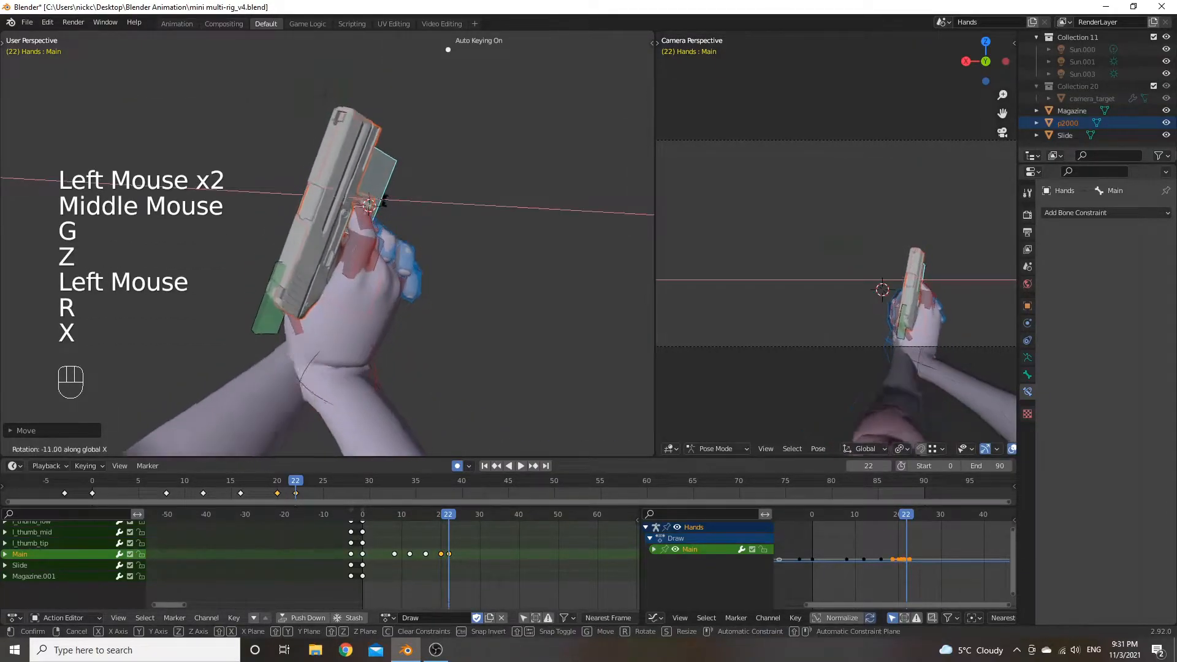
left_click(384, 202)
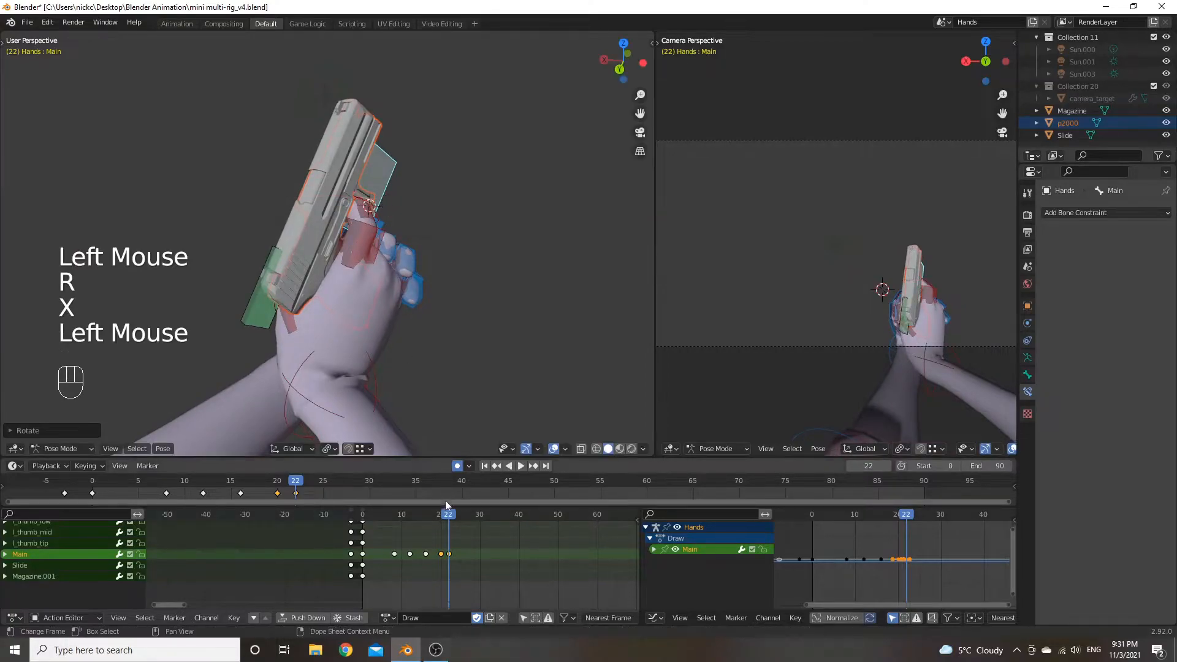
Replay the frames around 22, lower the Main bone a little more along global Z and fine-tune its tilt around global X there.
left_click(433, 514)
mouse_move(433, 512)
left_mouse_down()
mouse_move(398, 514)
mouse_move(450, 517)
left_mouse_up()
key("space")
key("space")
key("g")
key("z")
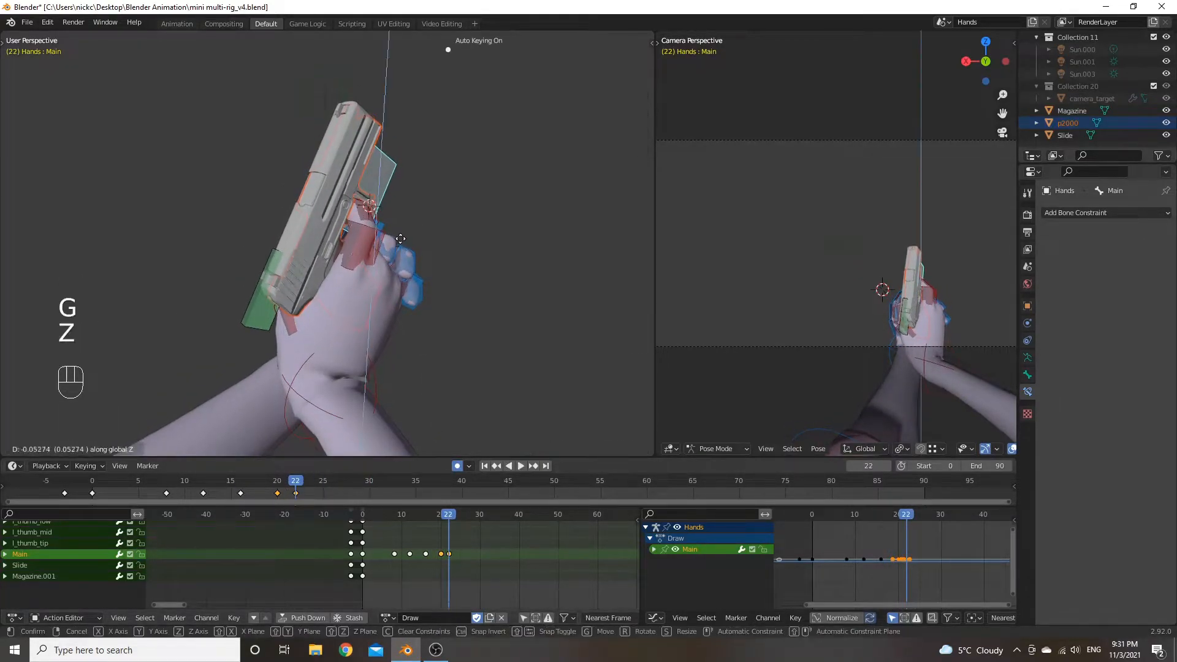
left_click(401, 242)
key("r")
key("x")
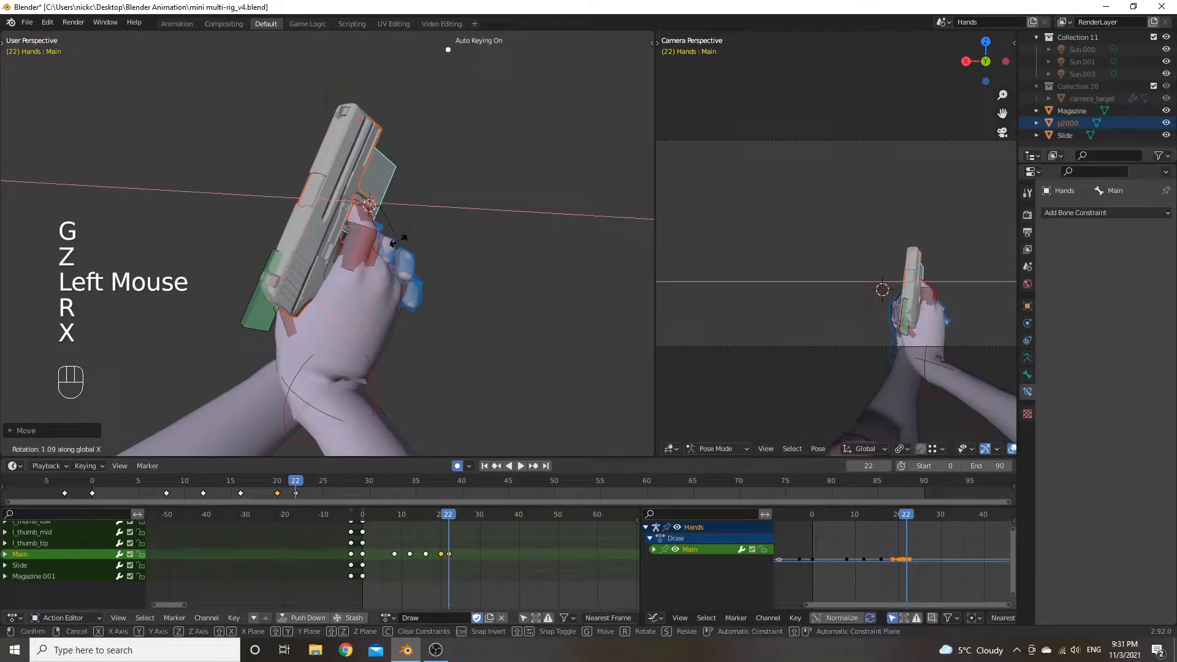
left_click(401, 244)
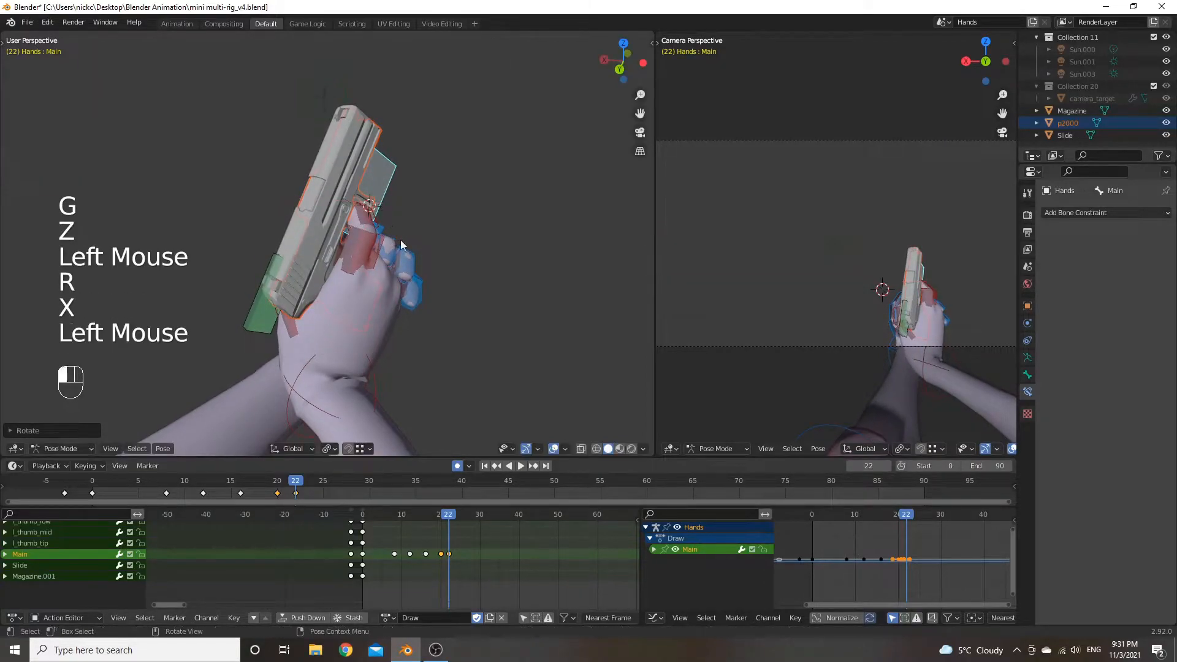
Preview the motion past frame 22 and examine the hands and pistol from the opposite side.
left_click(451, 528)
key("space")
key("space")
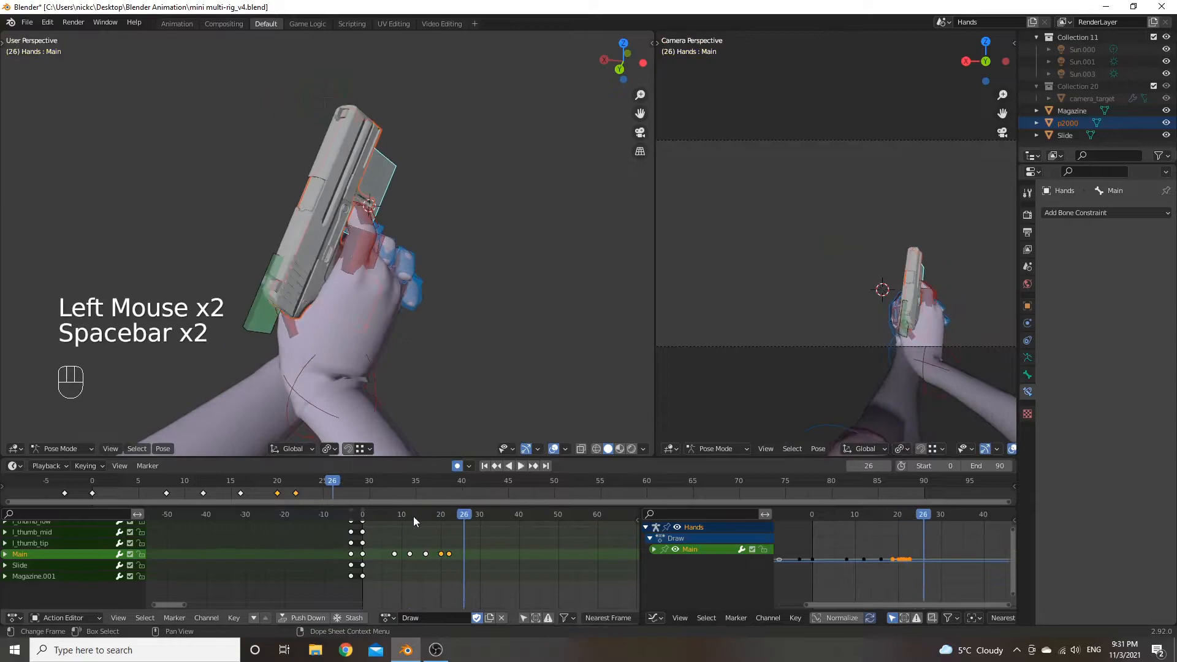
left_click(444, 521)
mouse_move(443, 521)
left_mouse_down()
mouse_move(423, 524)
mouse_move(461, 524)
left_mouse_up()
middle_click_drag(484, 319, 1, 282)
middle_click_drag(276, 261, 211, 237)
left_click_drag(451, 520, 455, 521)
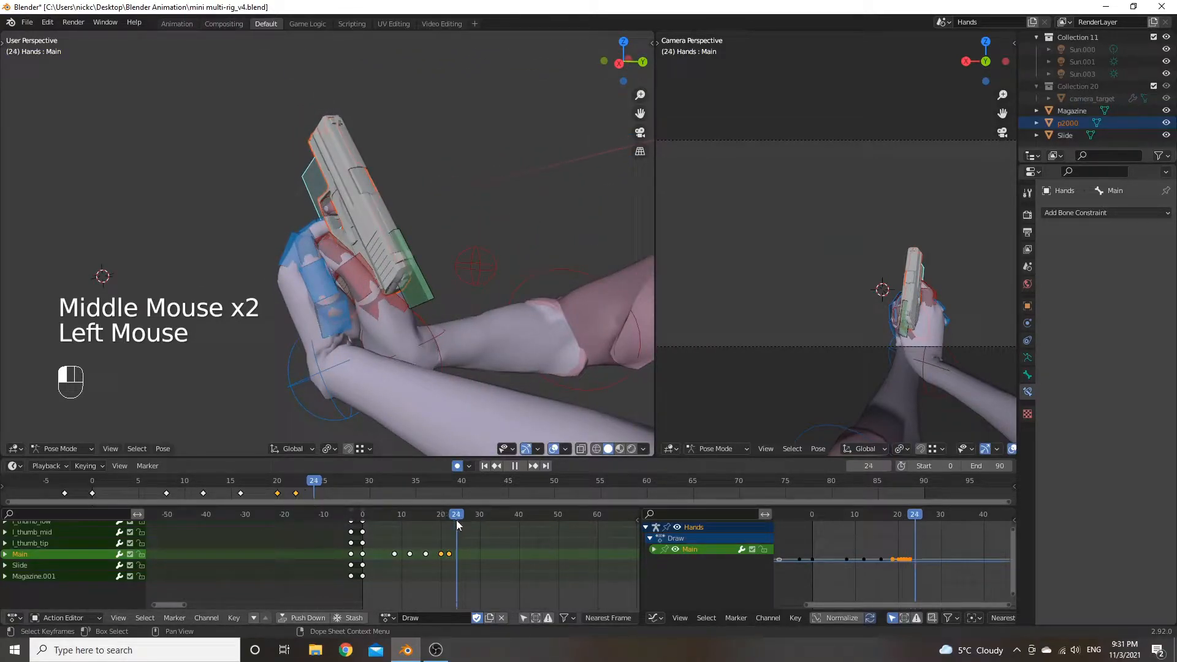
At frame 25, tilt the Main bone around global X and shift it along global Y.
left_click(456, 518)
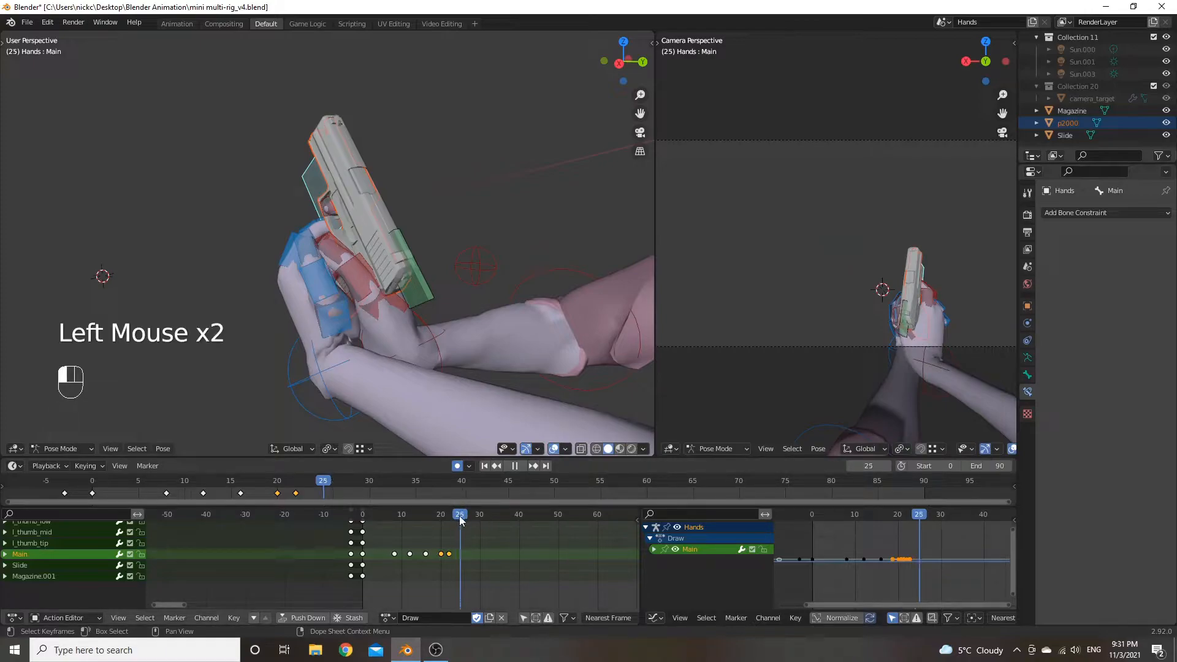
middle_click_drag(309, 201, 380, 174)
key("r")
key("x")
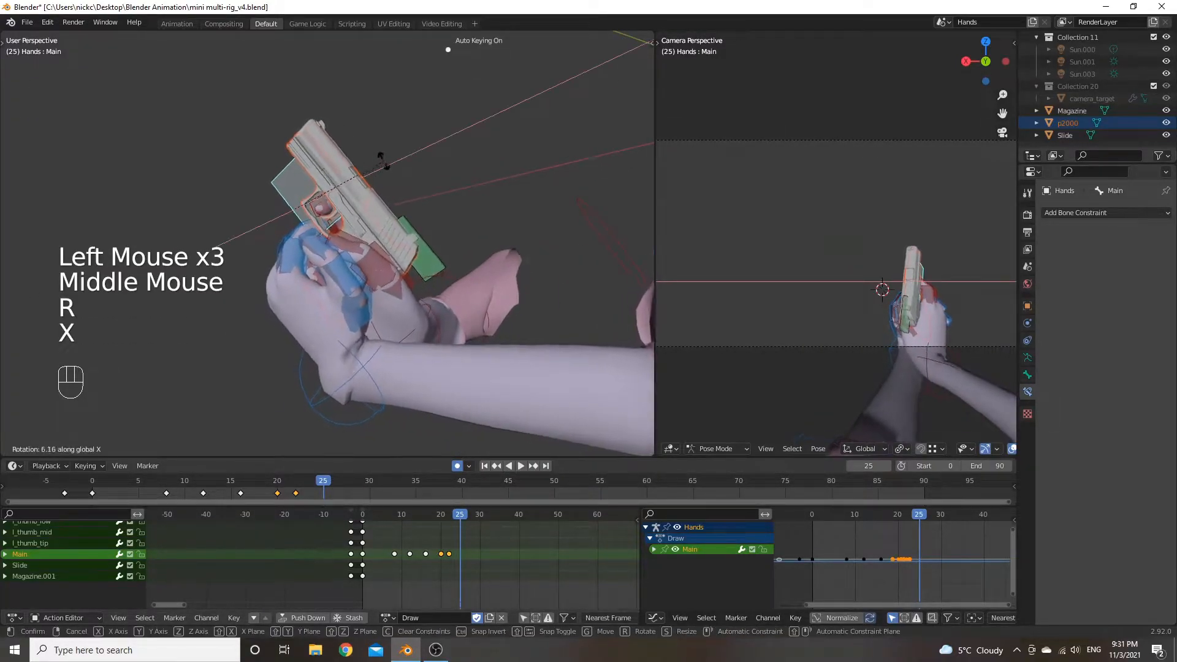
left_click(421, 157)
middle_click_drag(420, 157, 309, 187)
key("g")
right_click(403, 215)
key("g")
key("y")
left_click(390, 207)
Turn the Main bone around global Z at frame 25 and tilt it further around global X.
key("r")
key("z")
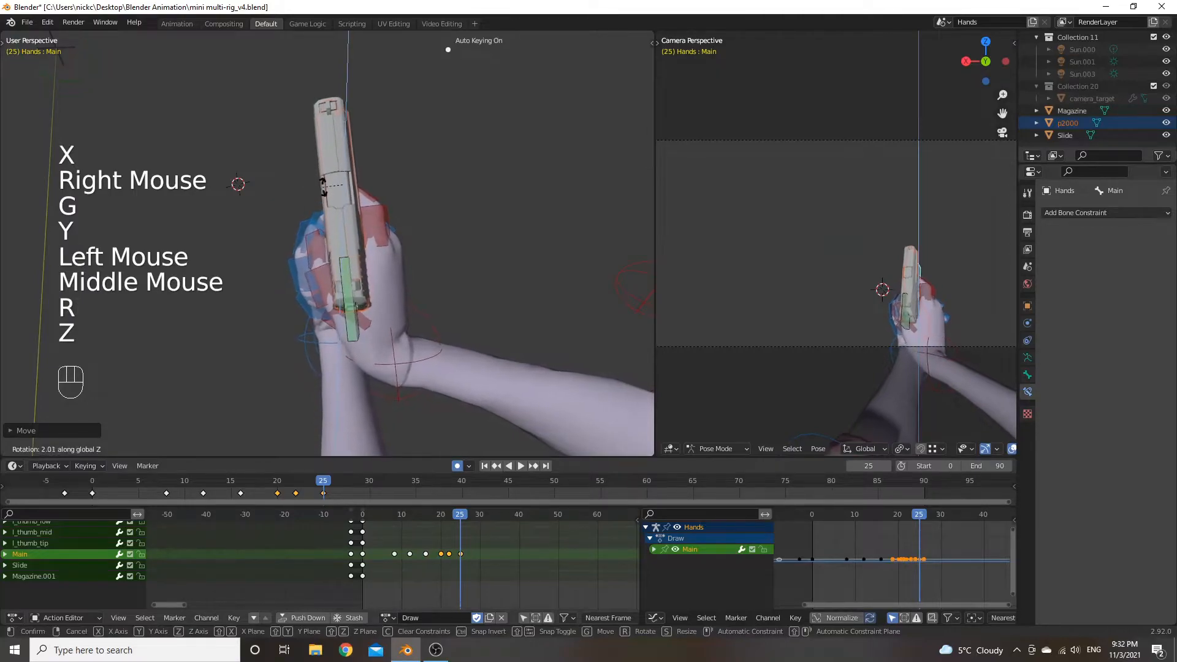
left_click(343, 195)
key("r")
key("x")
right_click(458, 190)
middle_click_drag(458, 190, 490, 160)
key("r")
key("x")
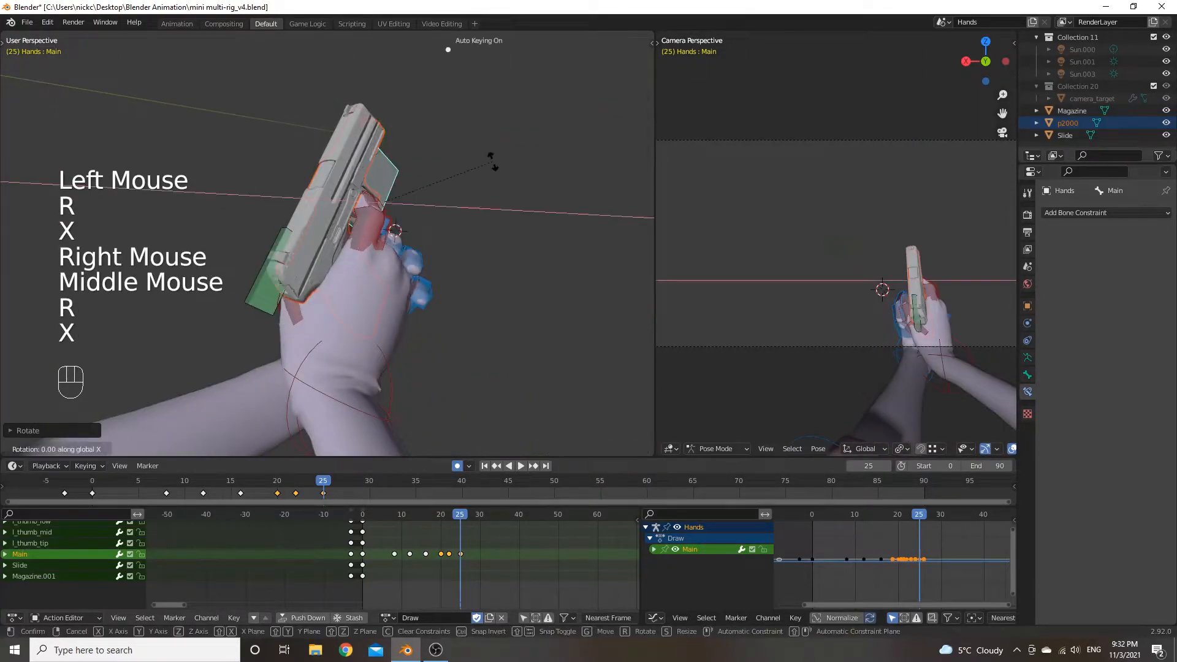
left_click(485, 356)
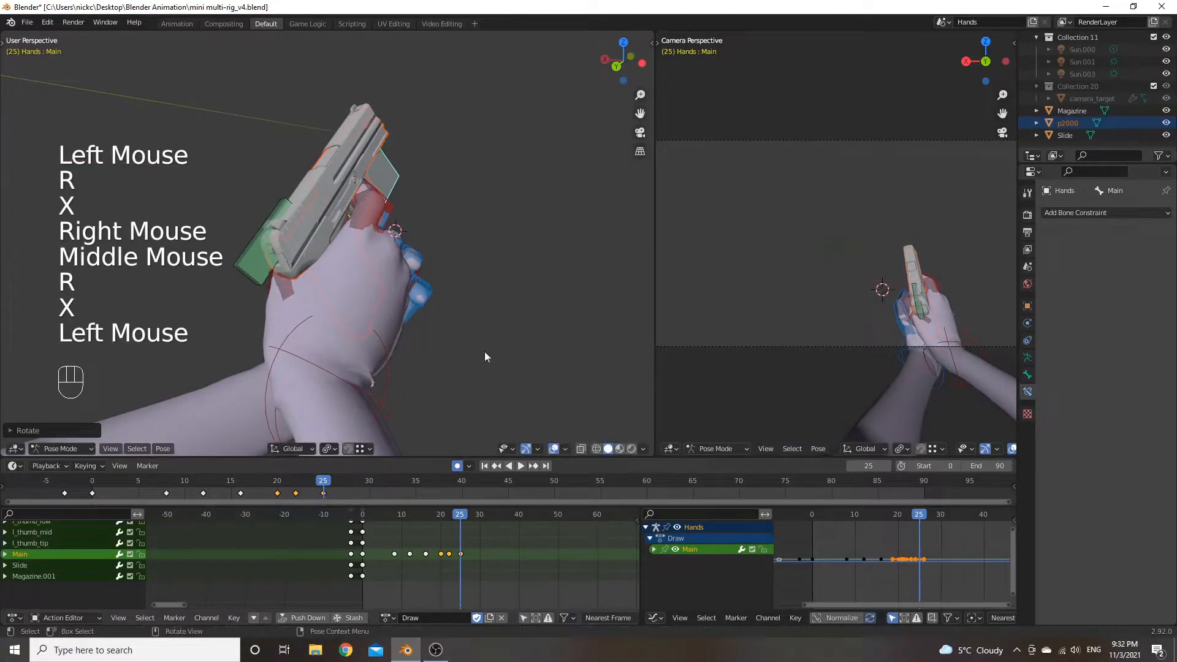
Preview the motion beyond frame 25 and correct the Main bone's turn around global Z at that frame.
left_click(462, 520)
key("space")
key("space")
left_click_drag(484, 520, 461, 521)
middle_click_drag(509, 263, 466, 208)
key("r")
key("z")
left_click(475, 249)
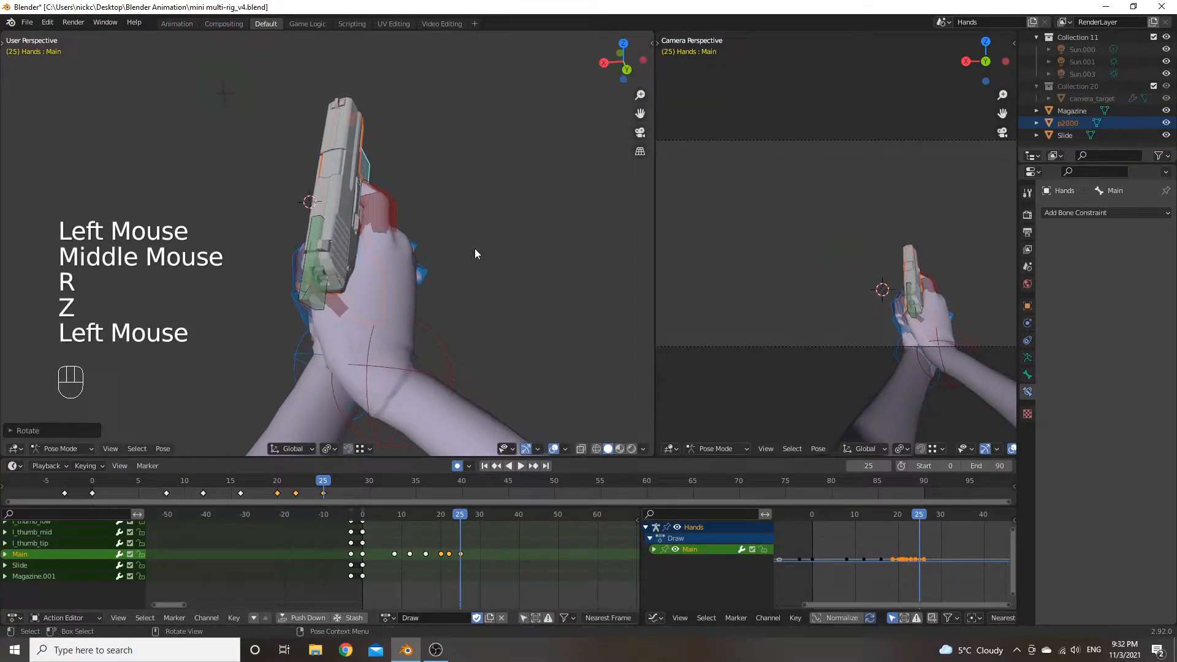
Replay the motion from frame 16 and turn the Main bone again around global Z at frame 25.
left_click(425, 513)
key("space")
key("space")
left_click(468, 518)
mouse_move(468, 517)
left_mouse_down()
mouse_move(448, 520)
mouse_move(461, 520)
left_mouse_up()
middle_click_drag(429, 355, 384, 306)
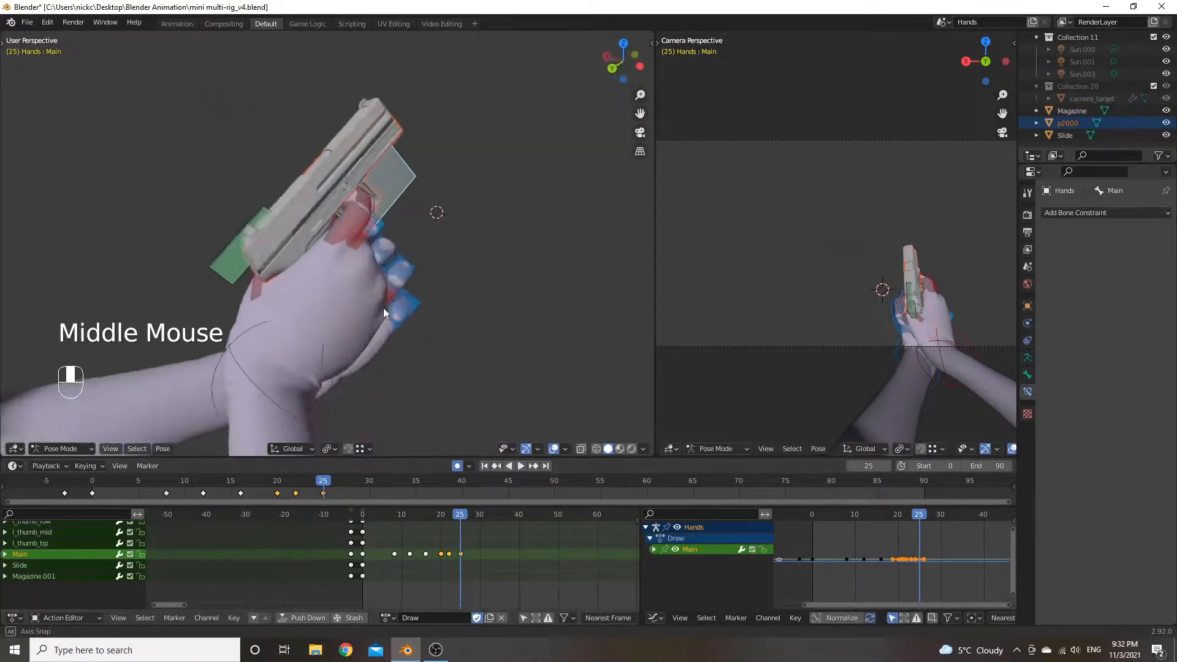
key("r")
key("z")
left_click(444, 337)
Rotate the Main bone around its local X axis at frame 25 to bring the pistol closer to level.
middle_click_drag(444, 337, 346, 262)
key("r")
key("x")
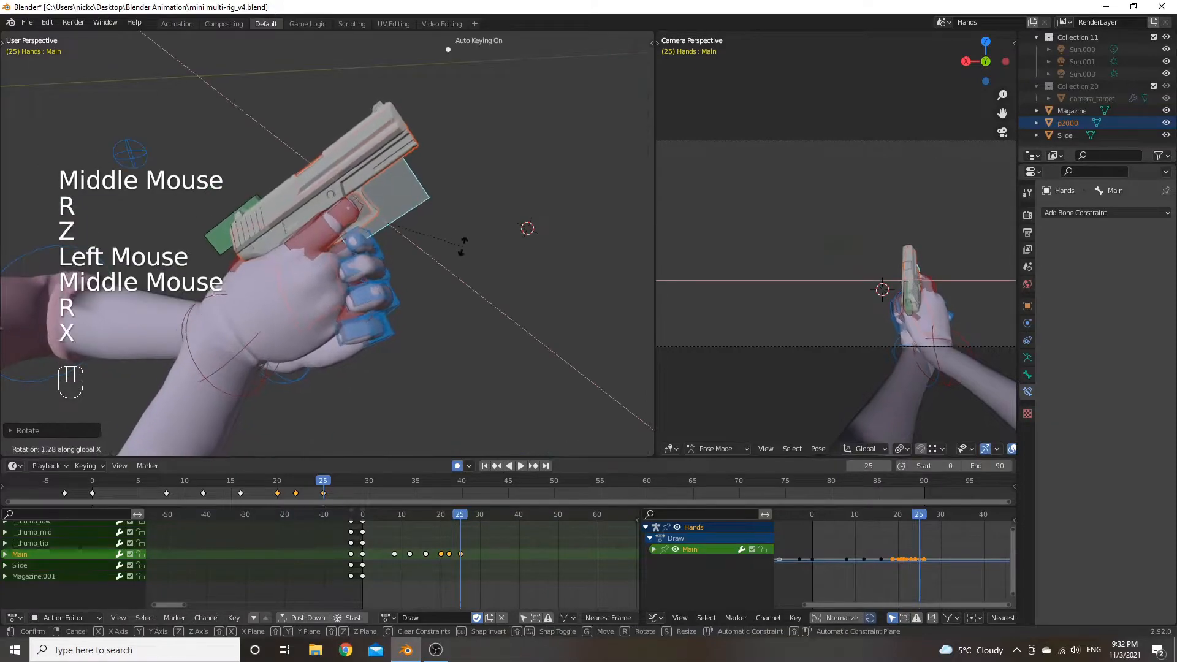
right_click(458, 262)
key("r")
key("x")
key("x")
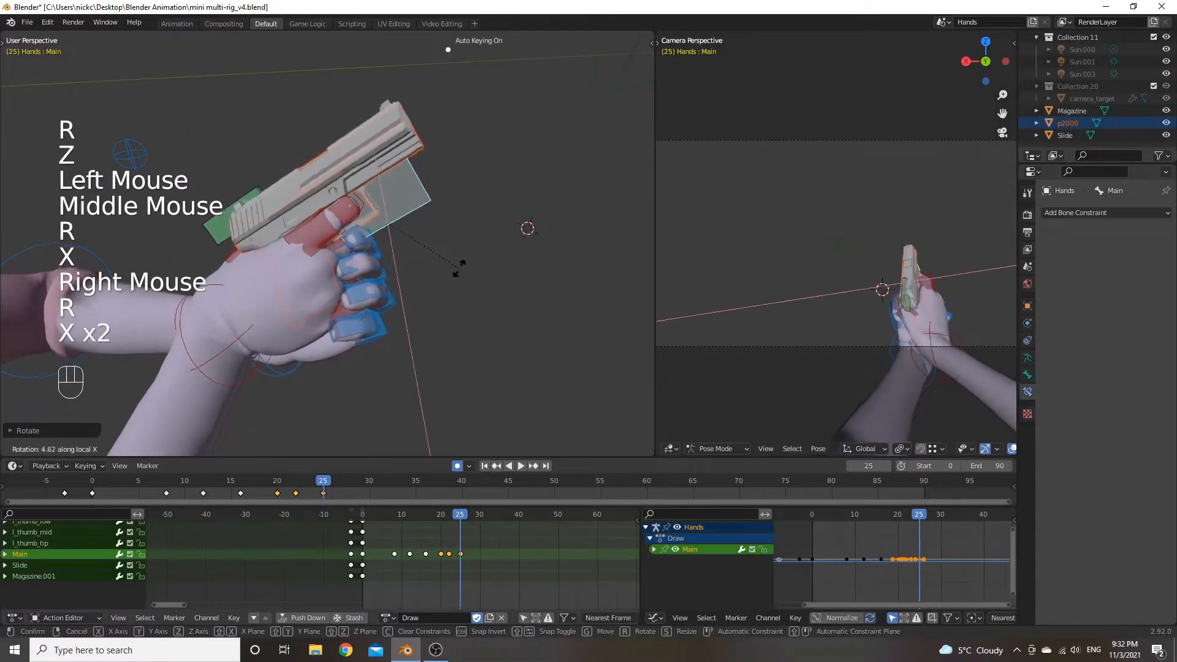
left_click(454, 283)
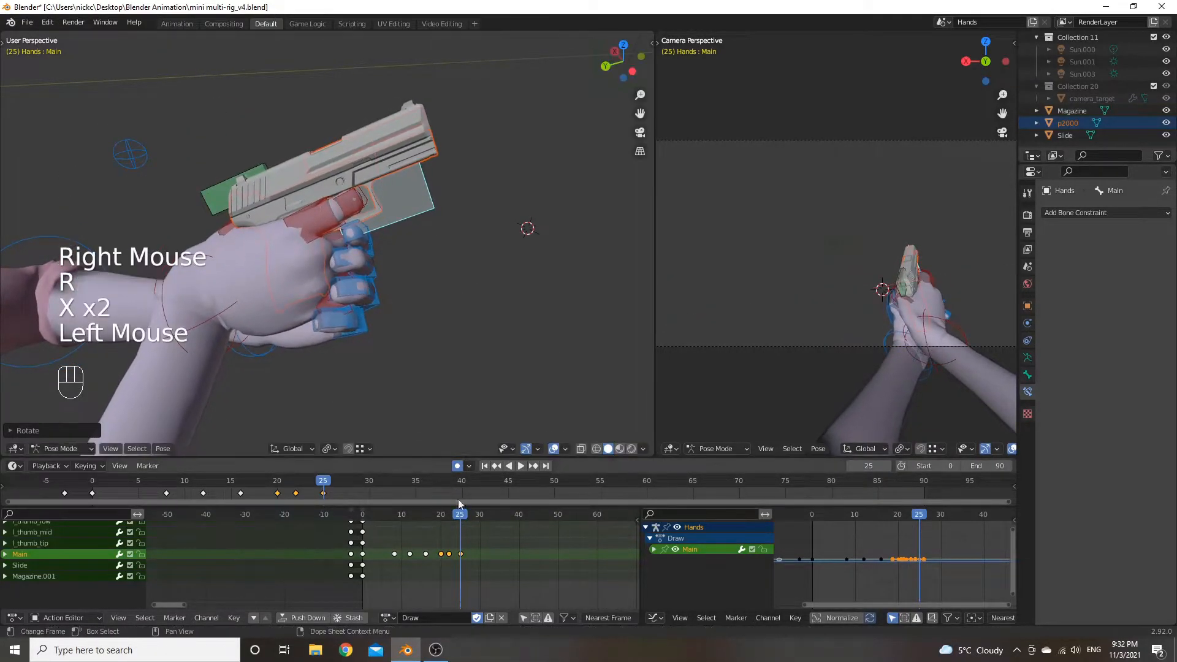
Preview the new tilt from frame 16 and re-aim the pistol at frame 25 by rotating the Main bone around Z.
left_click(425, 517)
key("space")
key("space")
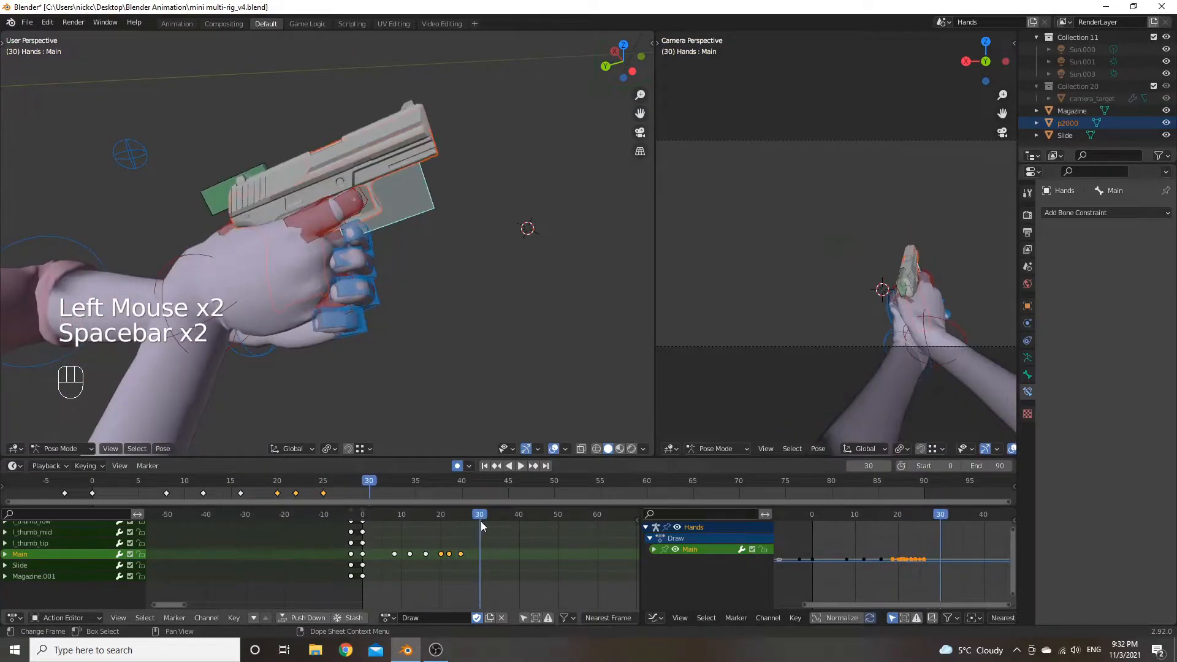
mouse_move(475, 517)
left_mouse_down()
mouse_move(441, 516)
mouse_move(461, 516)
left_mouse_up()
middle_click_drag(459, 285, 491, 283)
key("r")
key("z")
left_click(616, 270)
At frame 25, rotate the Main bone about 15 degrees around local X and adjust its height along global Z.
middle_click_drag(615, 275, 516, 164)
key("g")
key("z")
left_click(543, 184)
key("r")
key("x")
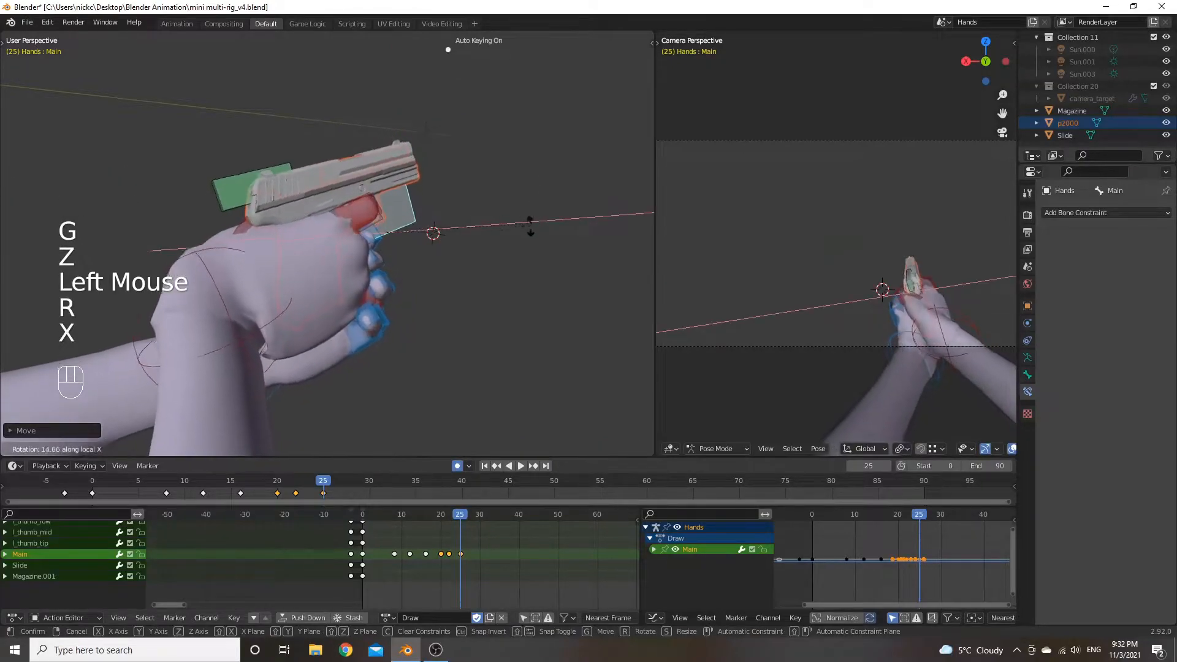
left_click(532, 226)
key("g")
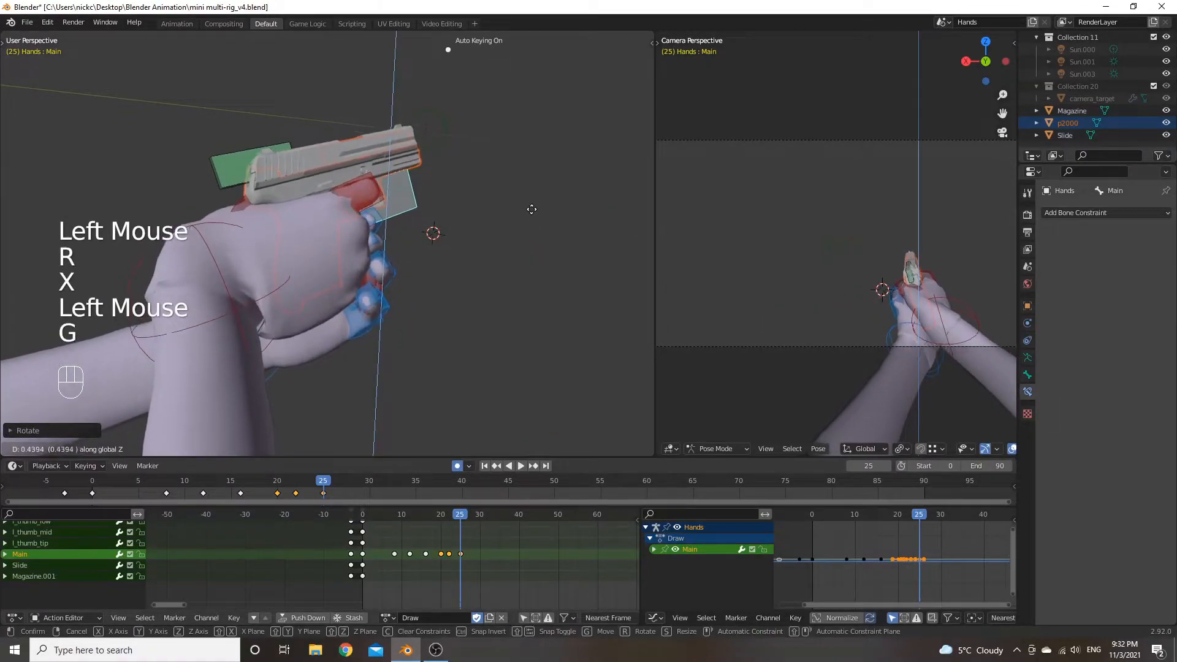
left_click(533, 215)
Preview the motion from frame 18 and move the Main bone's frame 25 key to frame 27.
left_click_drag(472, 520, 433, 521)
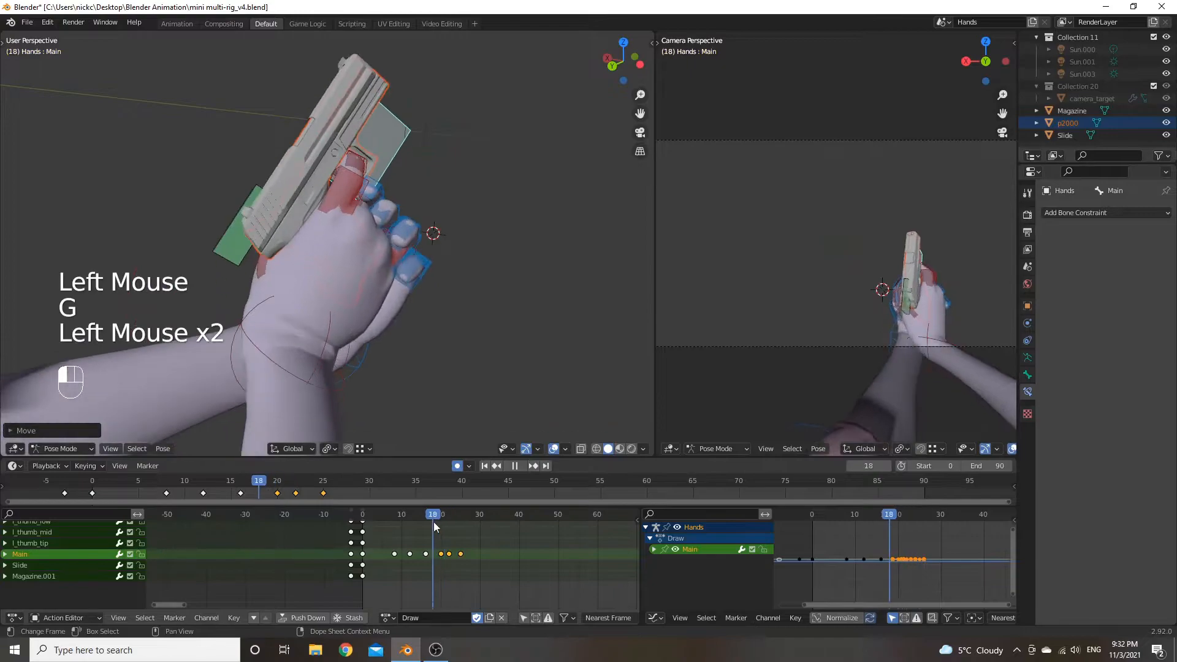
key("space")
key("space")
left_click(462, 555)
key("g")
left_click(470, 556)
Preview the transition to frame 27 and lower the Main bone along global Z at that frame.
left_click(445, 518)
key("space")
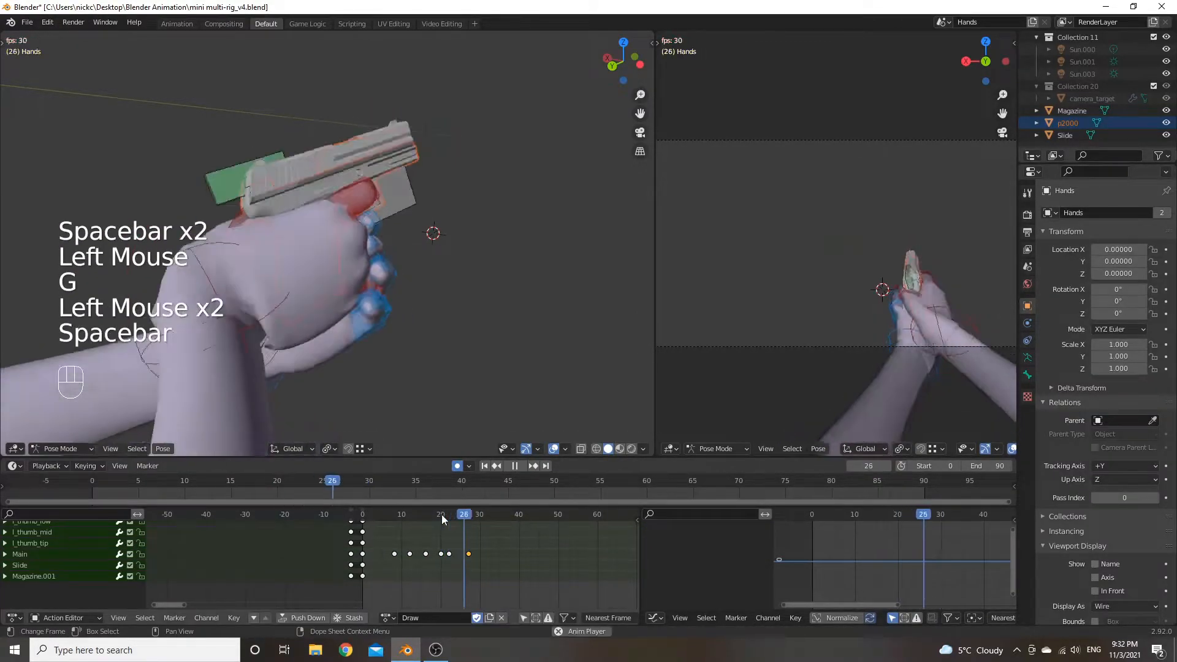
key("space")
mouse_move(491, 518)
left_mouse_down()
mouse_move(446, 522)
mouse_move(469, 521)
left_mouse_up()
key("space")
key("space")
left_click(405, 196)
key("g")
key("z")
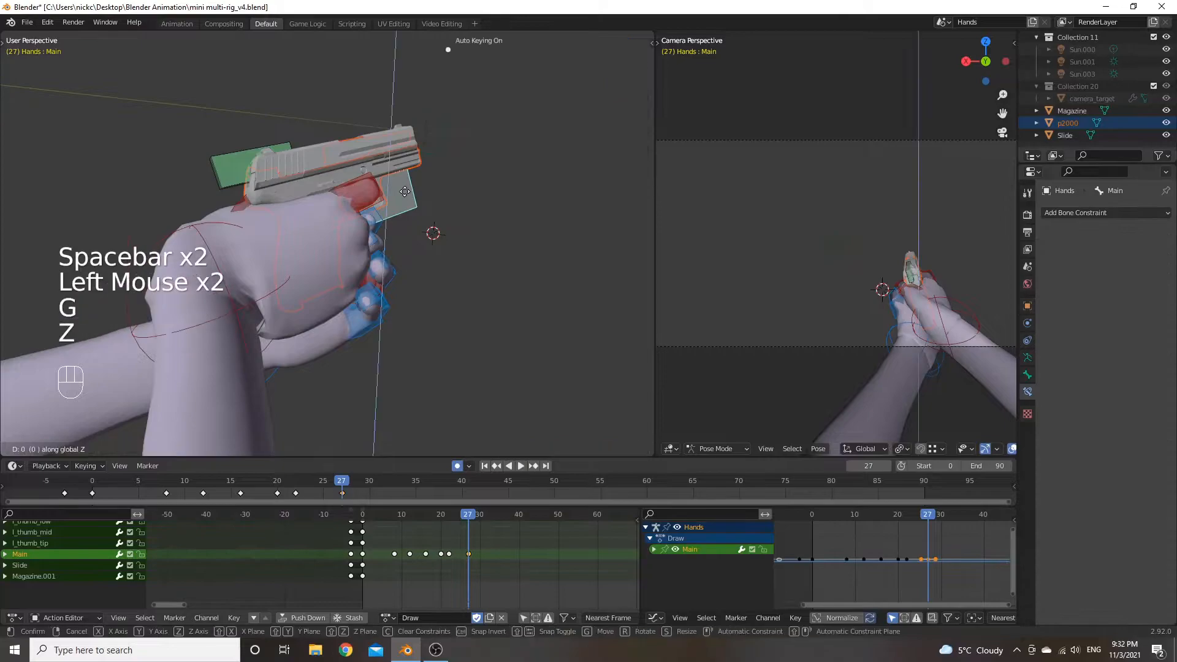
left_click(453, 418)
Try the Main bone's last key at frame 26, preview the timing and return the key to frame 27.
left_click(468, 519)
key("space")
key("space")
key("g")
left_click(466, 555)
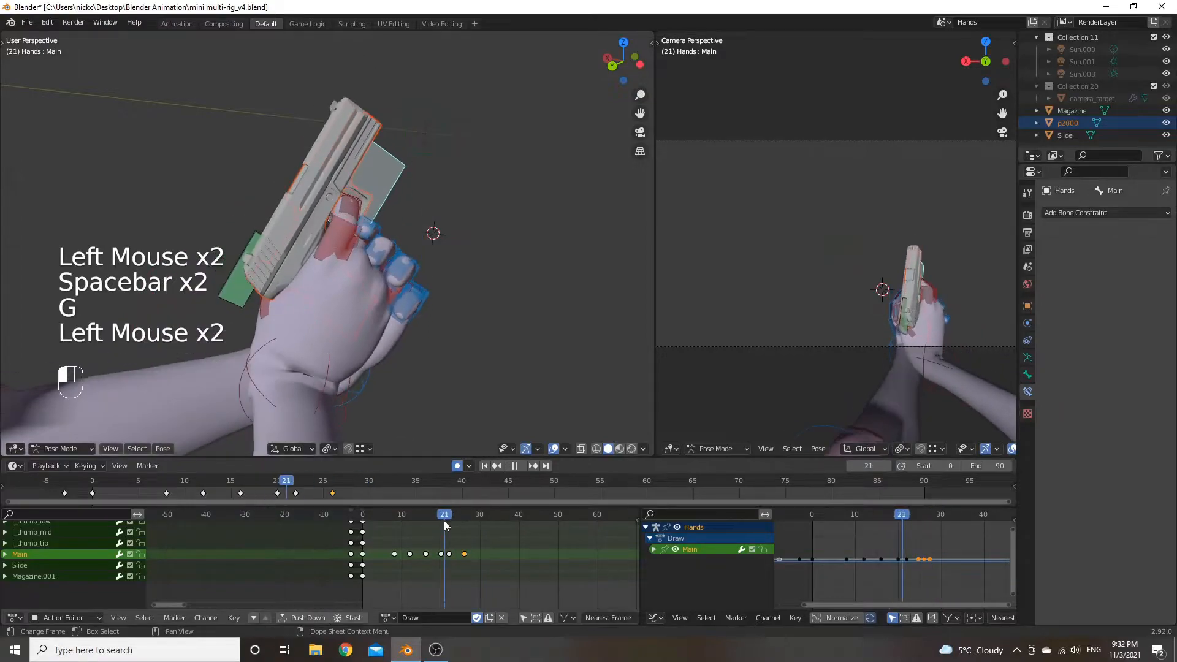
key("space")
key("space")
left_click(485, 516)
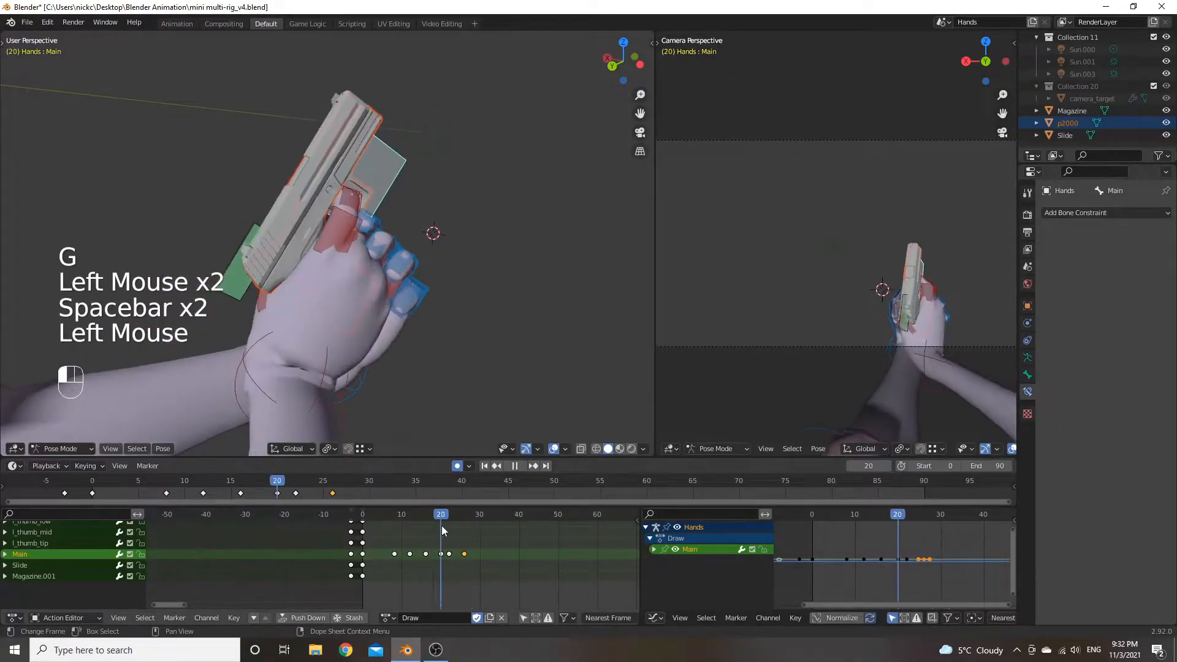
key("space")
key("space")
key("g")
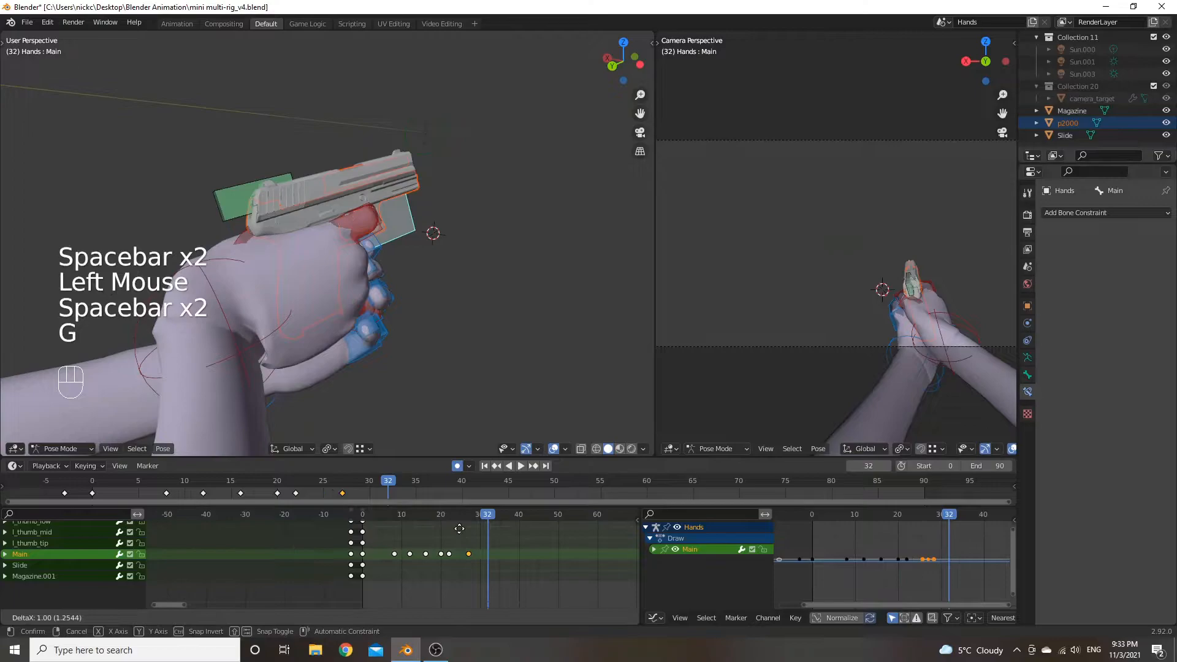
left_click(460, 529)
Replay the draw motion and tilt the pistol's muzzle upward at frame 27 by rotating the Main bone around X.
left_click_drag(499, 518, 395, 519)
key("space")
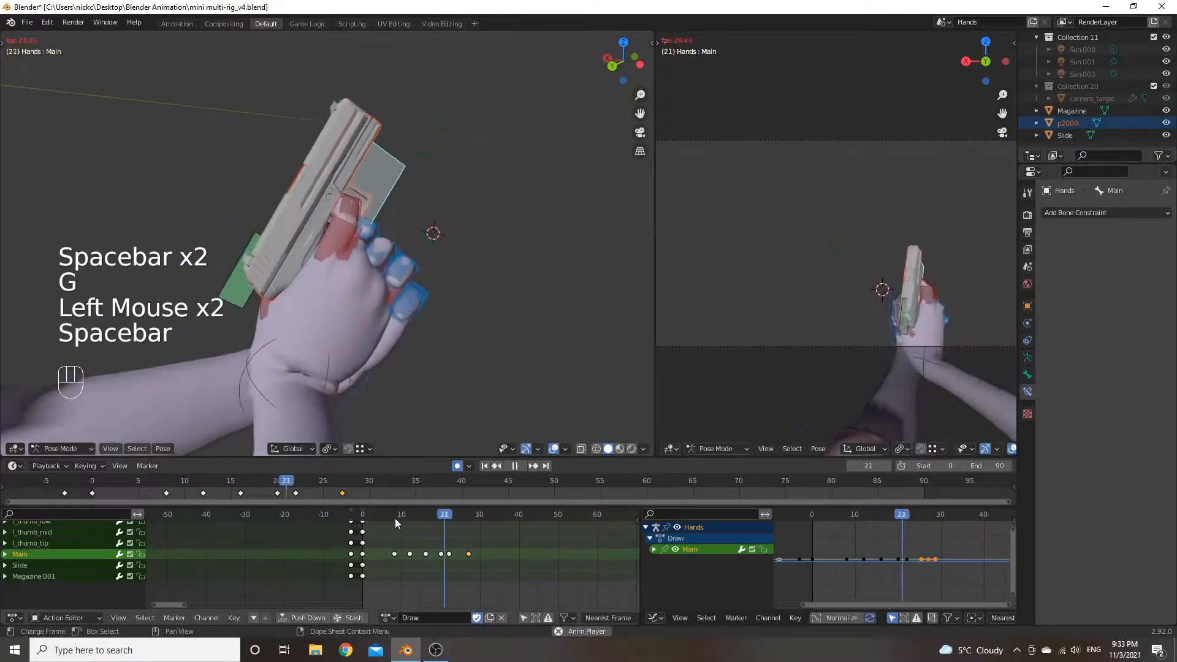
key("space")
mouse_move(470, 518)
left_mouse_down()
mouse_move(445, 522)
mouse_move(476, 517)
mouse_move(446, 524)
mouse_move(469, 525)
left_mouse_up()
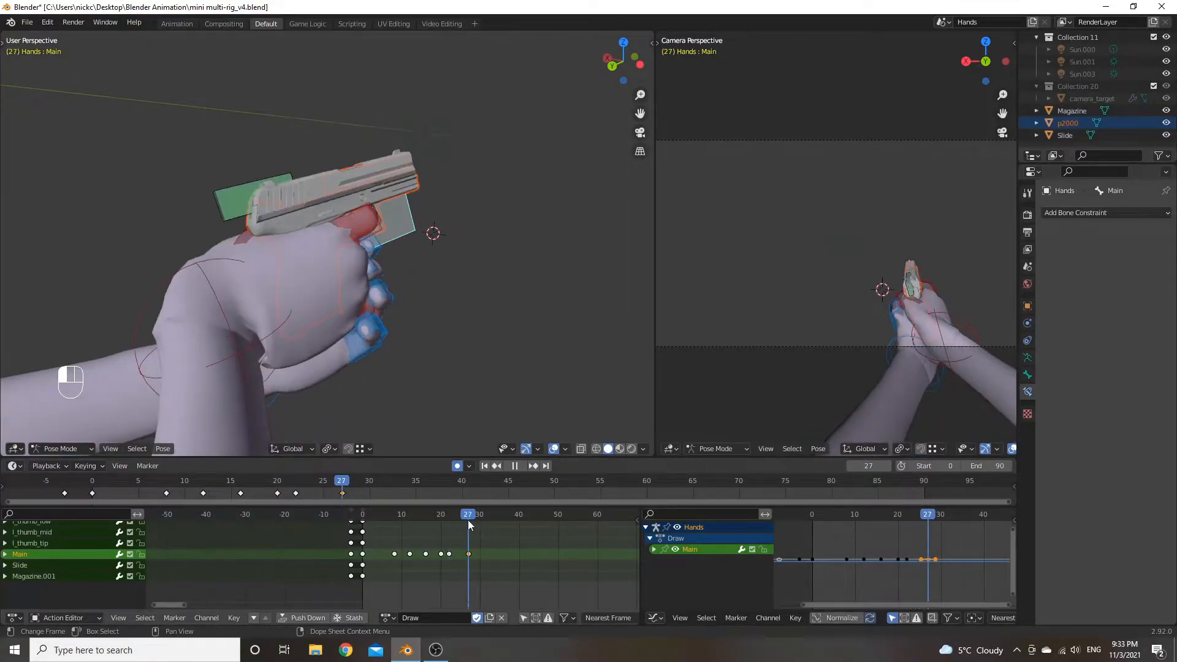
key("r")
key("x")
left_click(409, 204)
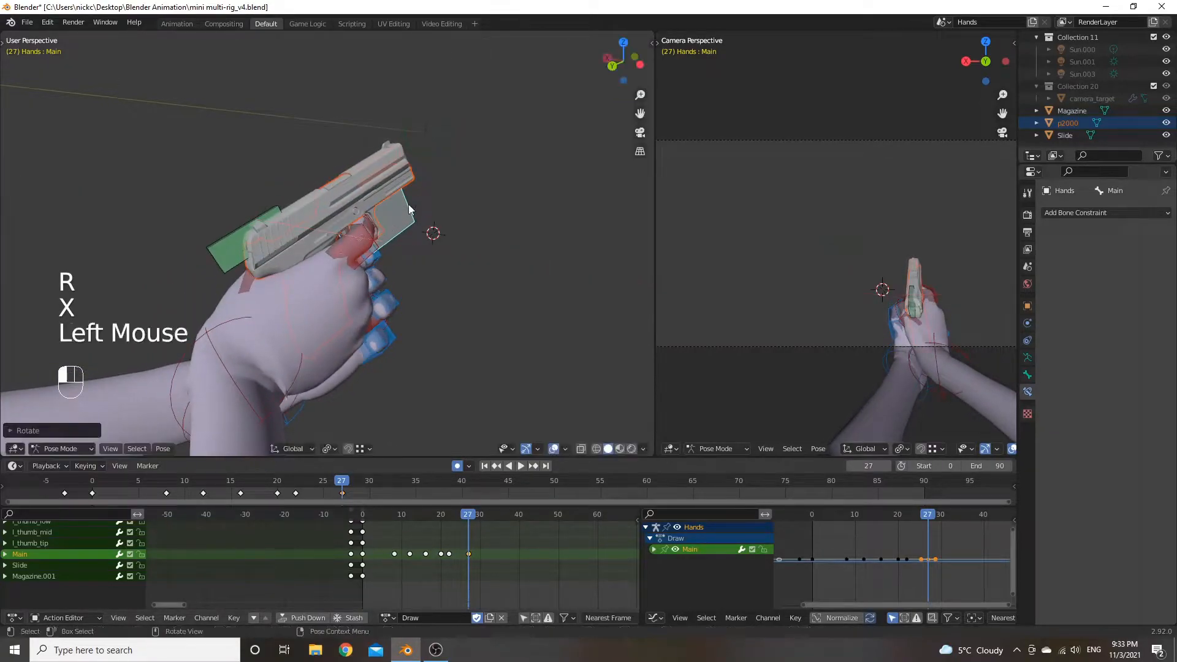
Key a new Main bone pose at frame 30, rotating the bone slightly and lowering it along global Z.
left_click_drag(481, 517, 479, 518)
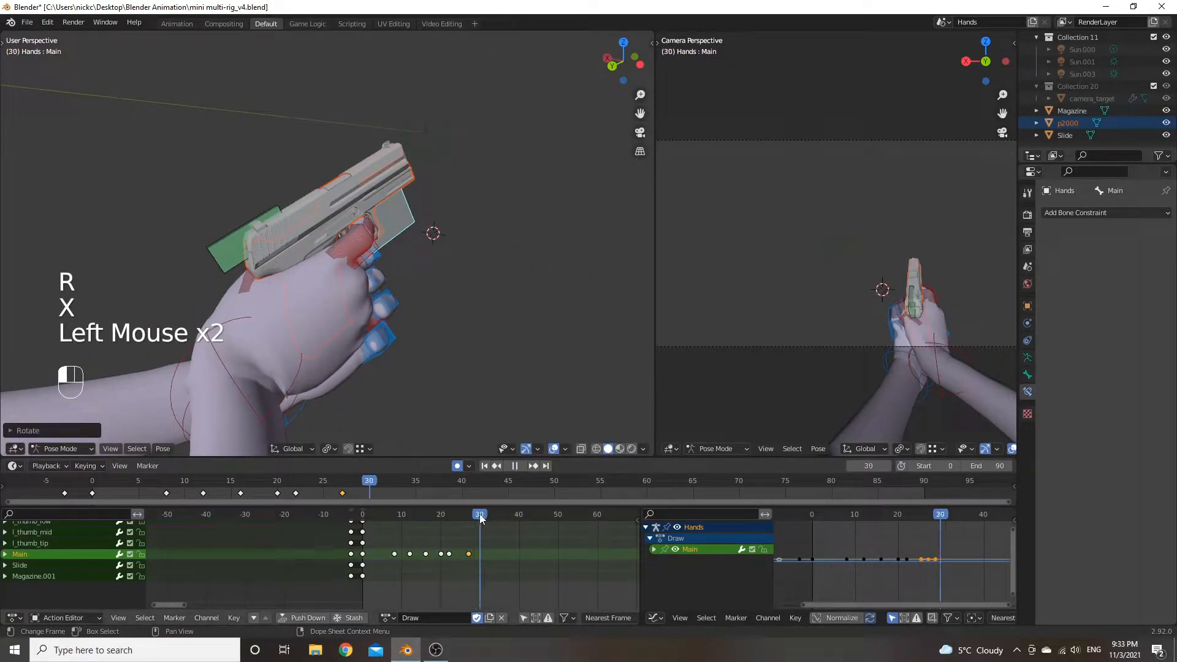
middle_click_drag(412, 332, 549, 281)
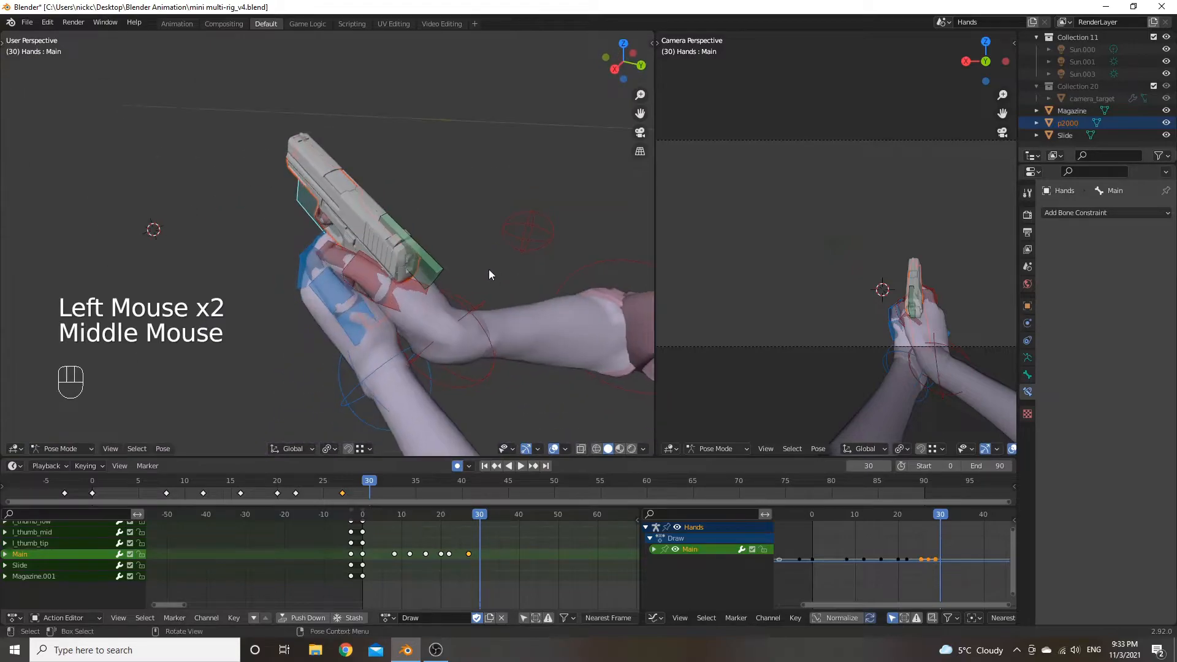
key("r")
key("x")
left_click(477, 256)
key("g")
key("z")
left_click(474, 264)
Shift the Main bone sideways along X and rotate it slightly around global Z at frame 30.
key("g")
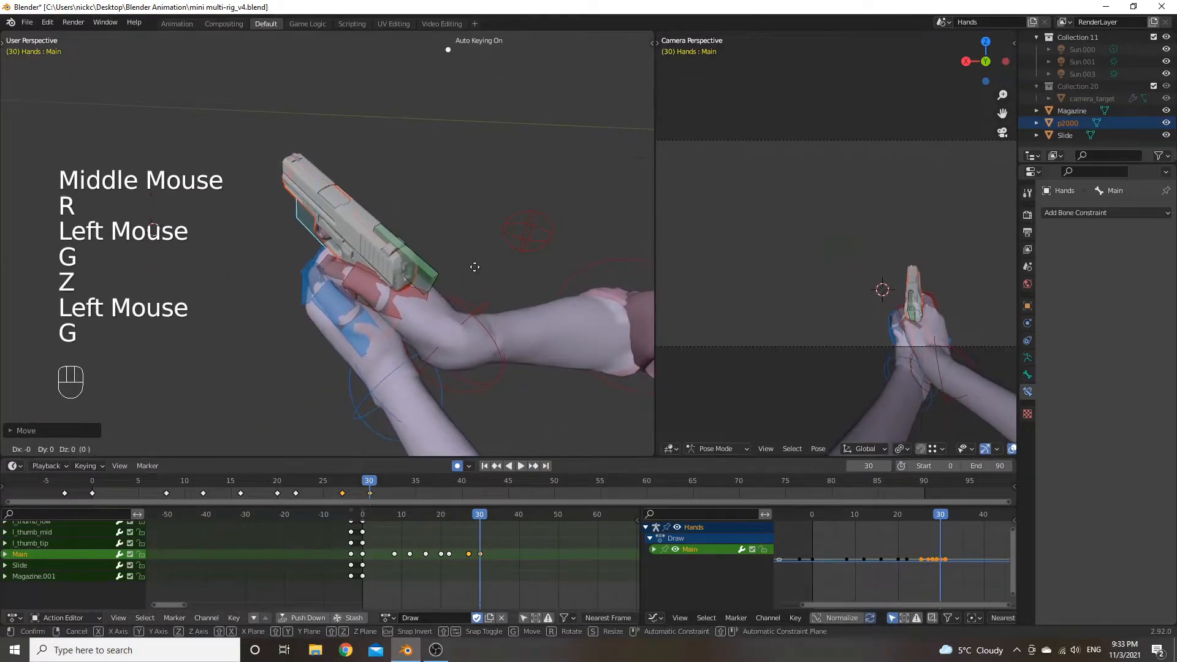
key("x")
left_click(485, 263)
key("r")
key("z")
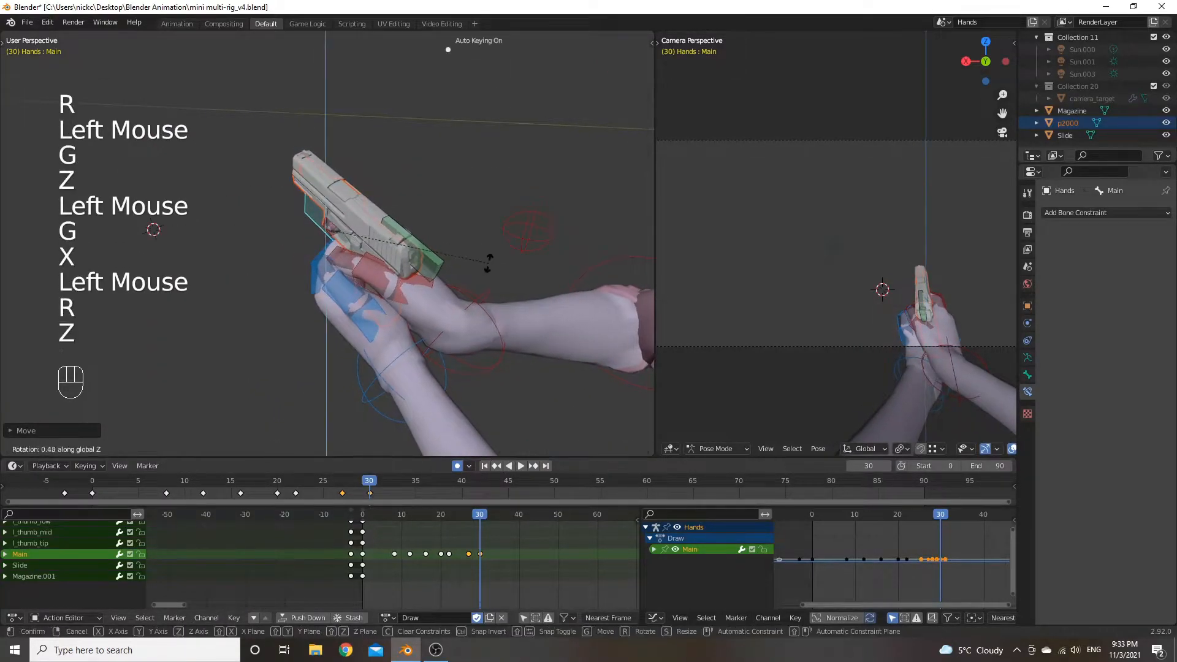
left_click(496, 259)
Preview the end of the draw and level the pistol at frame 27 by rotating the Main bone about 18° around global X.
left_click(451, 517)
key("space")
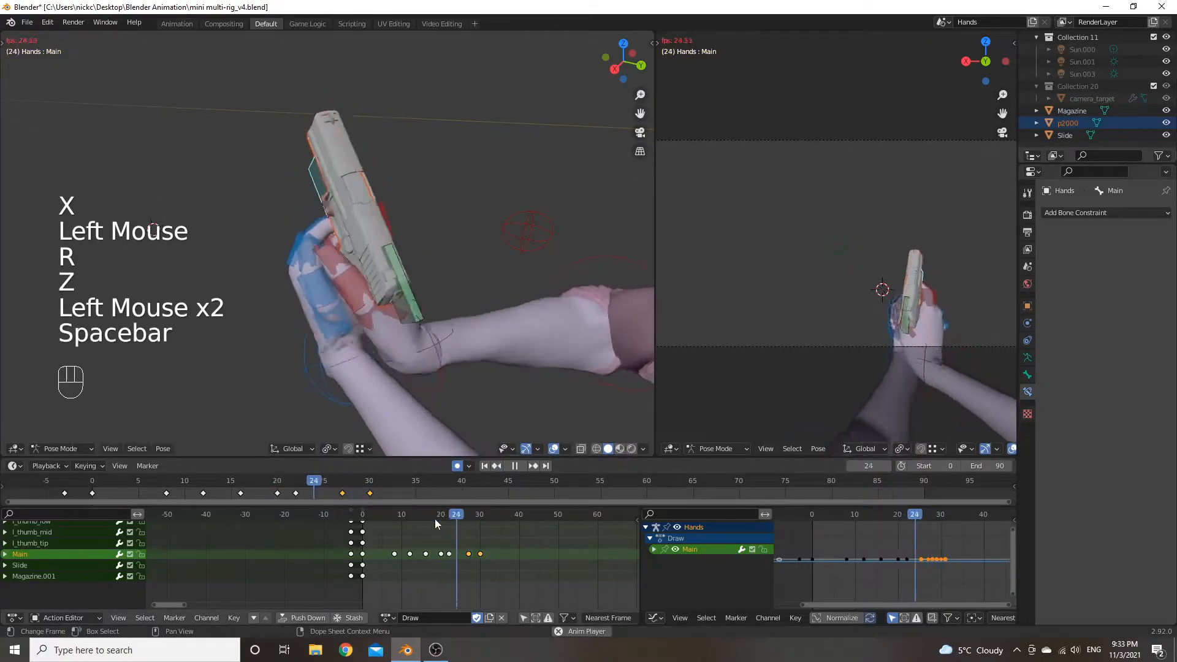
key("space")
mouse_move(451, 521)
left_mouse_down()
mouse_move(436, 522)
mouse_move(485, 516)
mouse_move(450, 522)
mouse_move(469, 522)
left_mouse_up()
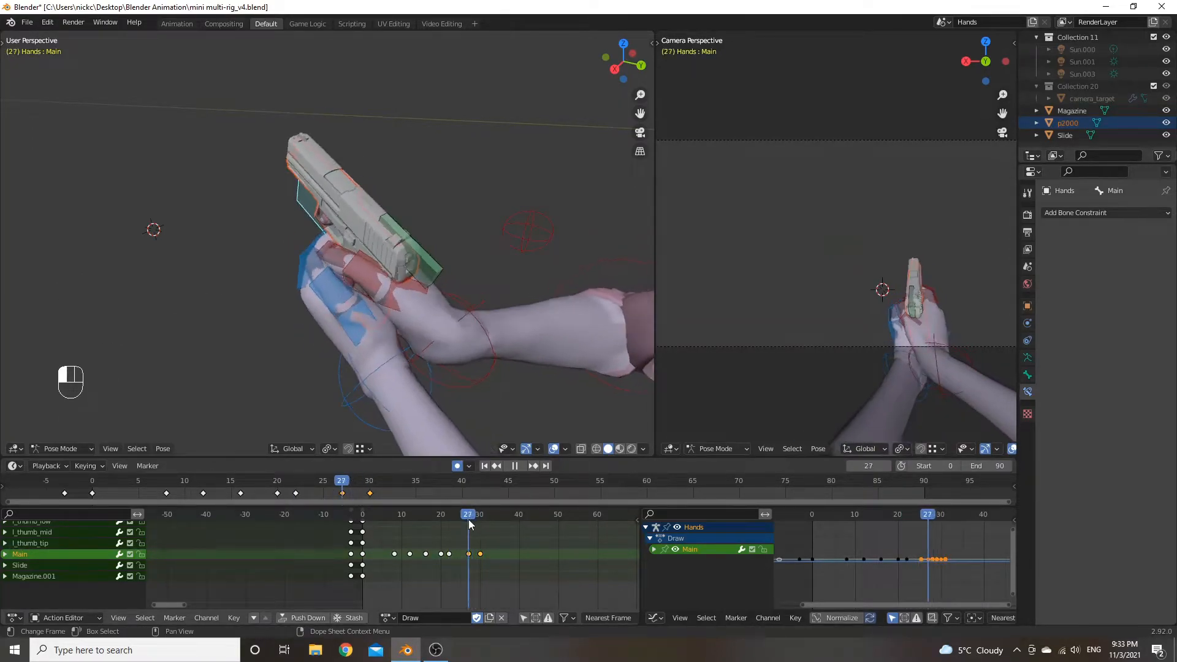
middle_click_drag(384, 328, 457, 244)
key("r")
key("x")
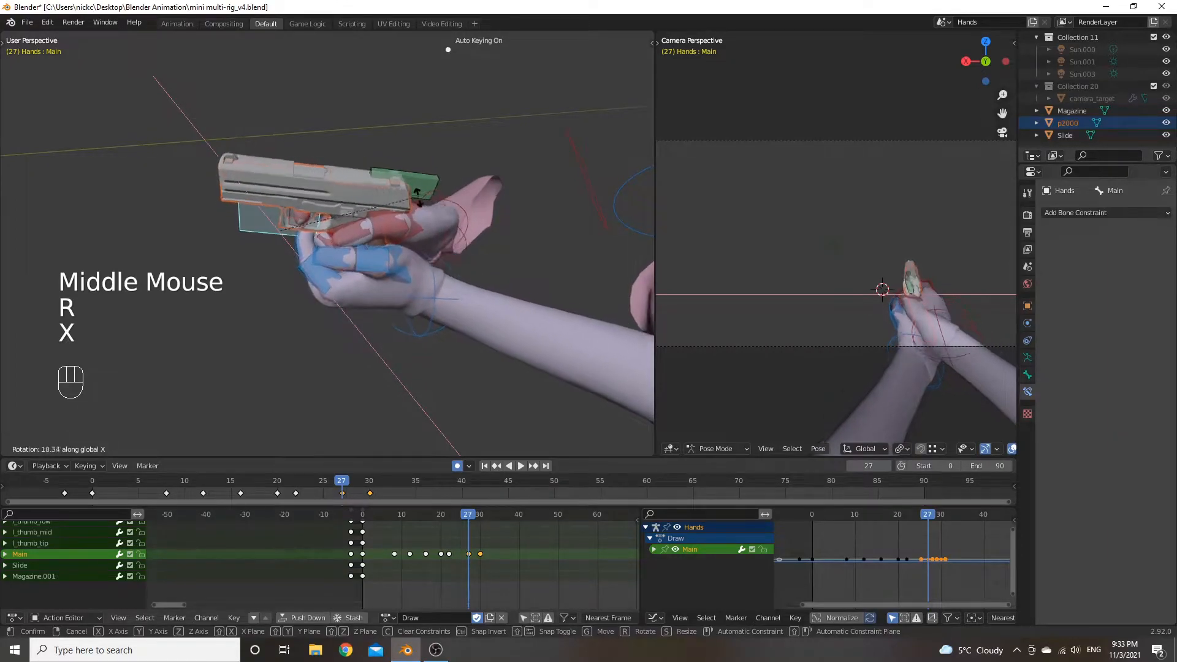
left_click(443, 496)
Replay the draw from around frame 16 and move the Main bone's frame 30 key to frame 32.
left_click(427, 515)
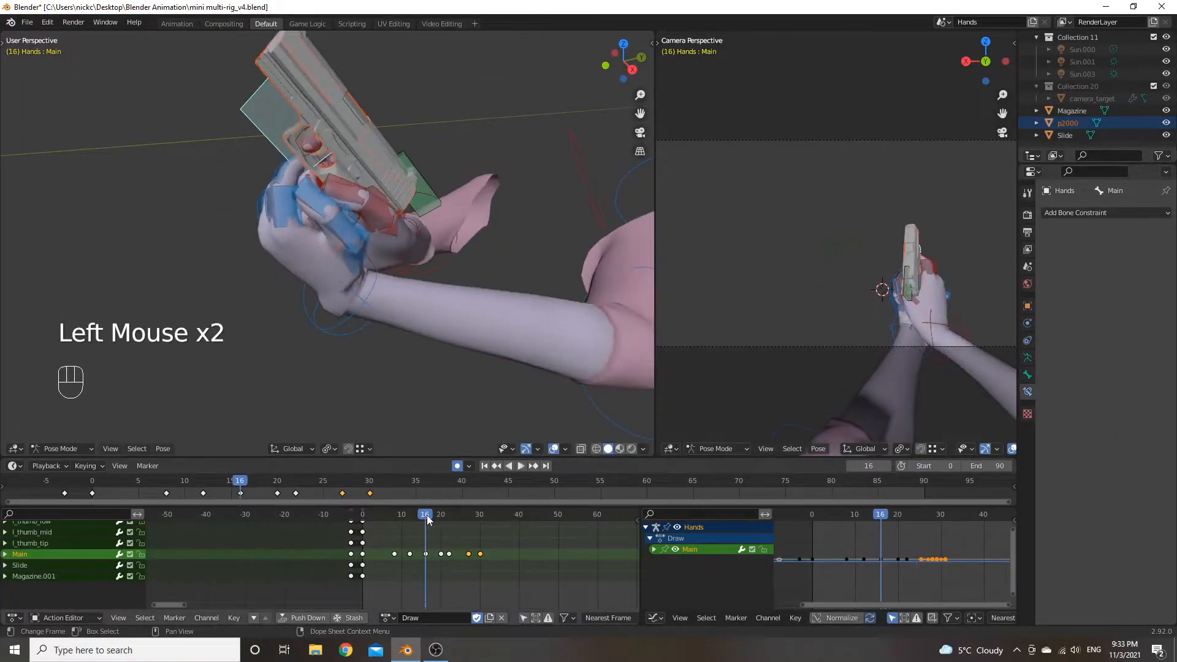
key("space")
key("space")
left_click(476, 520)
left_click_drag(475, 520, 431, 521)
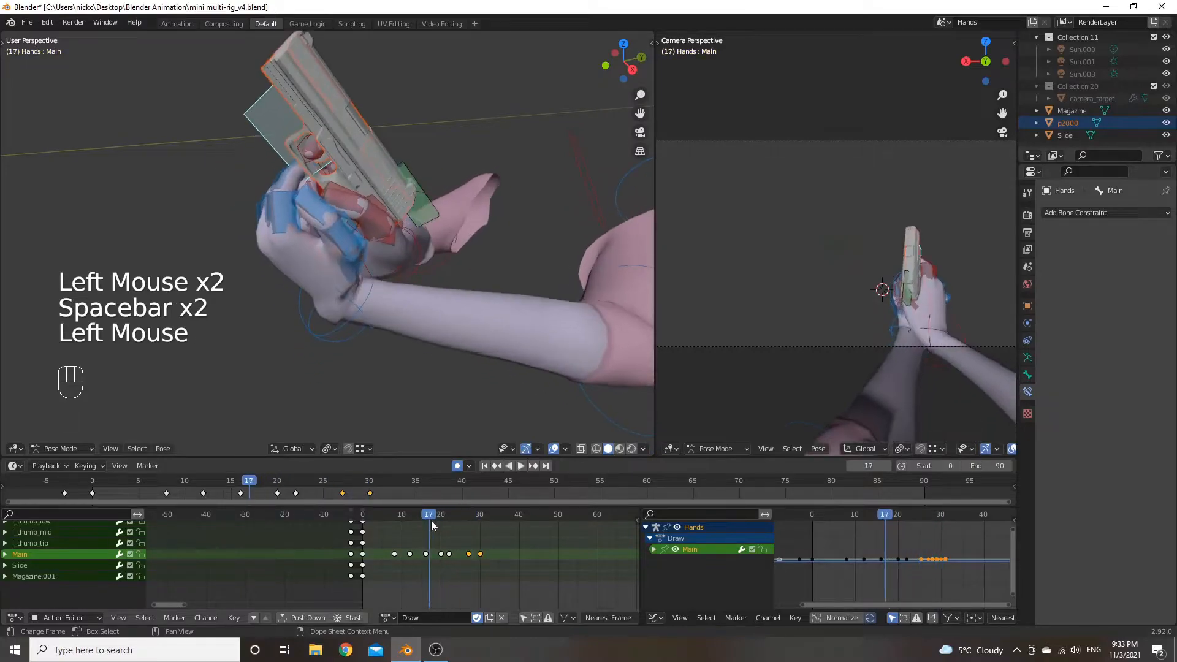
key("space")
key("space")
left_click(439, 515)
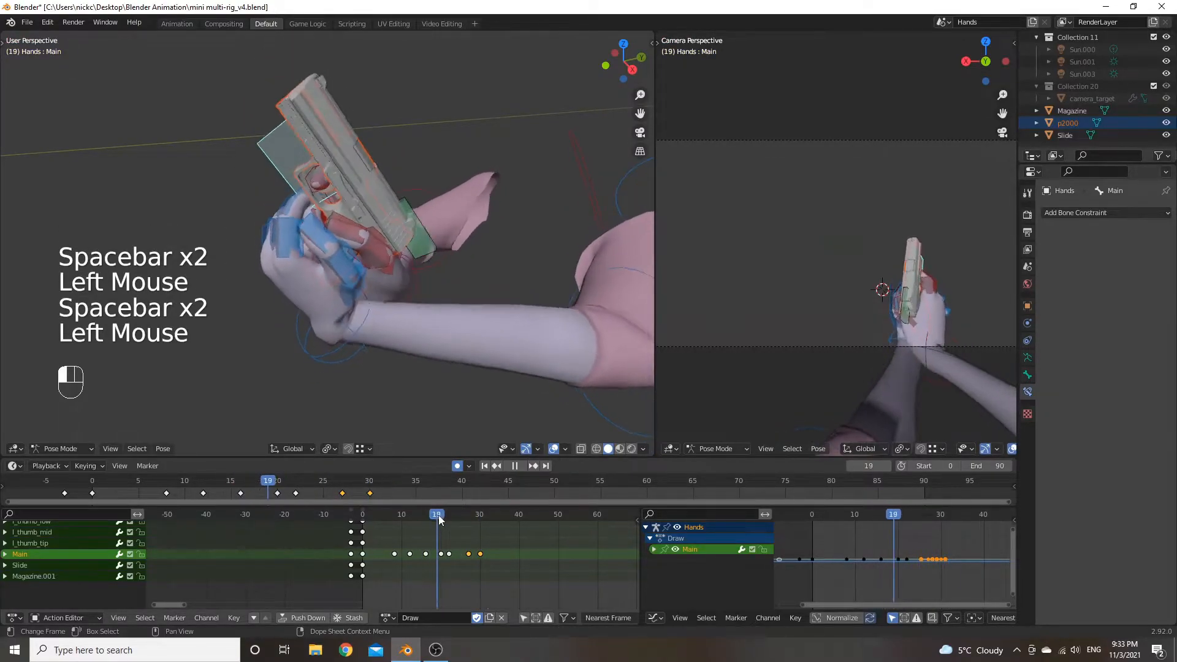
key("space")
key("space")
key("g")
left_click(491, 554)
Play back the draw motion from several earlier frames to check the retimed final key.
left_click(442, 515)
key("space")
key("space")
left_click(409, 513)
key("space")
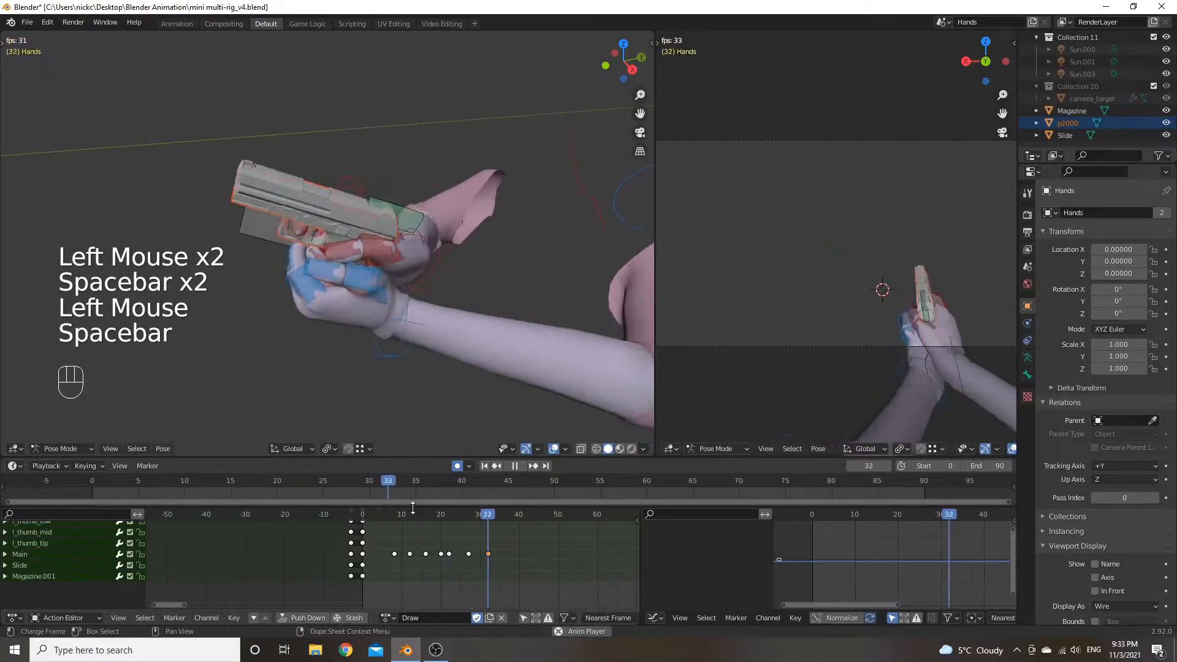
key("space")
left_click(386, 515)
key("space")
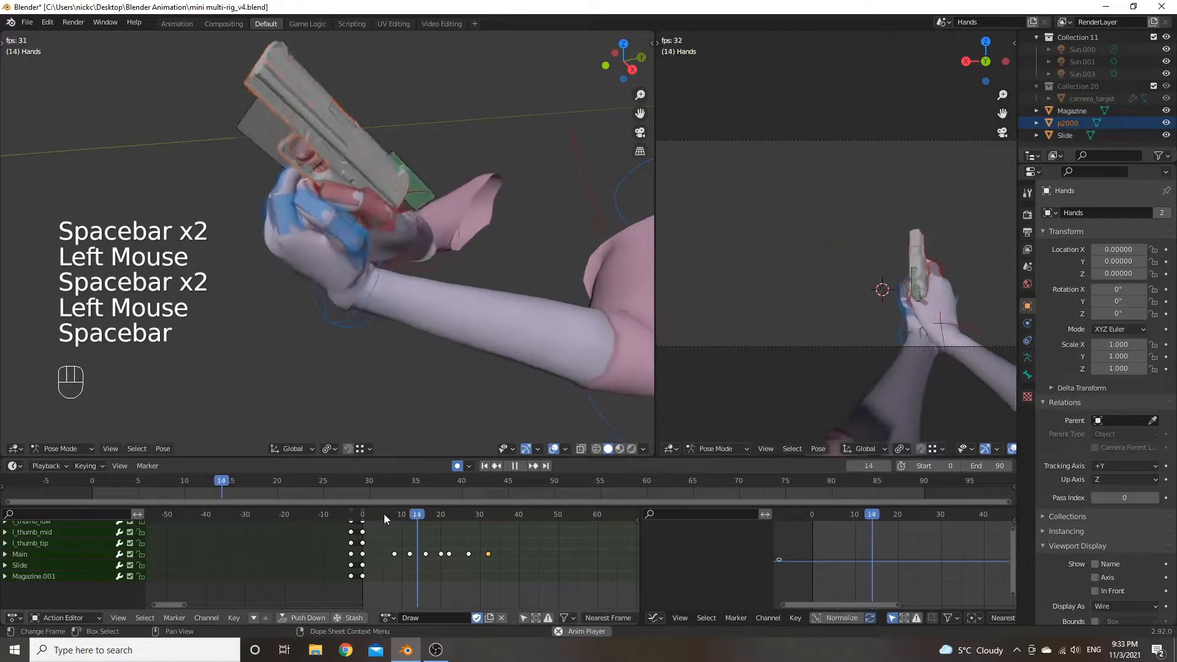
key("space")
Lower the Main bone along global Z at frame 27 and replay the draw motion.
left_click_drag(387, 513, 470, 498)
left_click(274, 229)
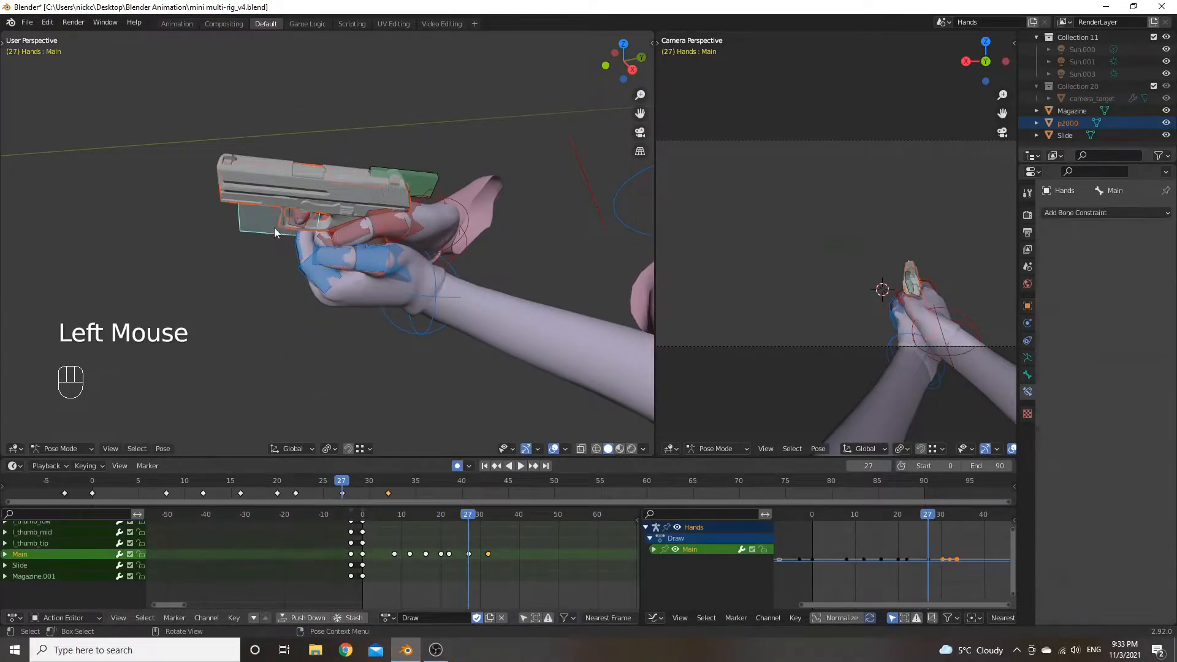
key("g")
key("z")
left_click(276, 228)
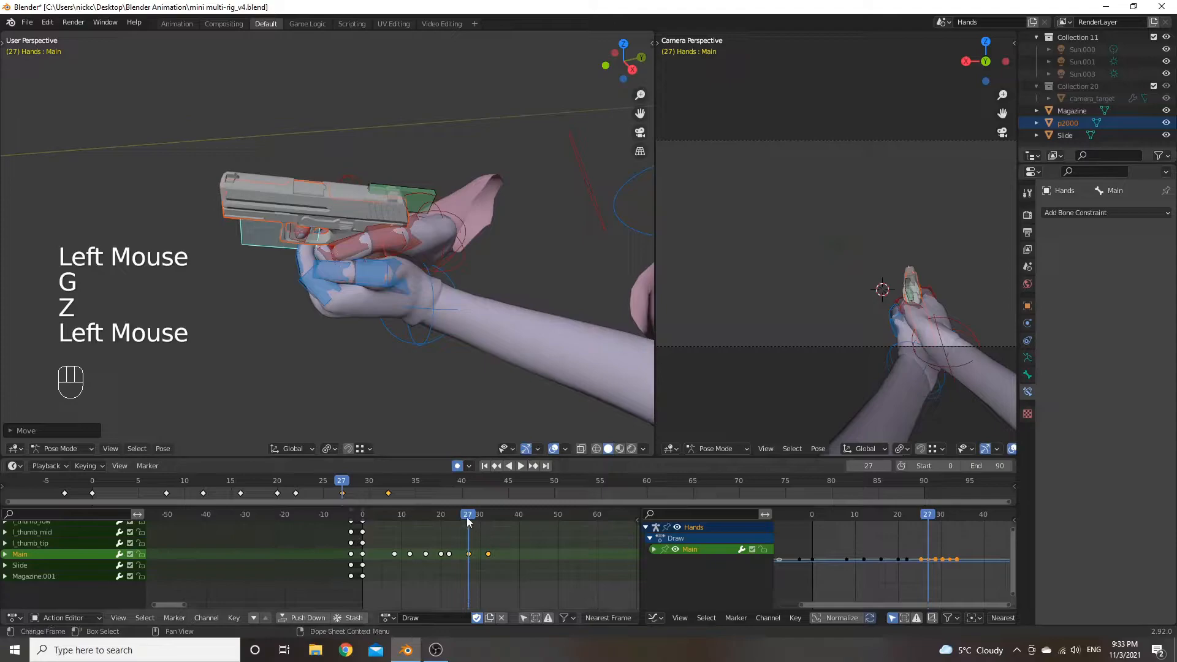
left_click(378, 521)
key("space")
key("space")
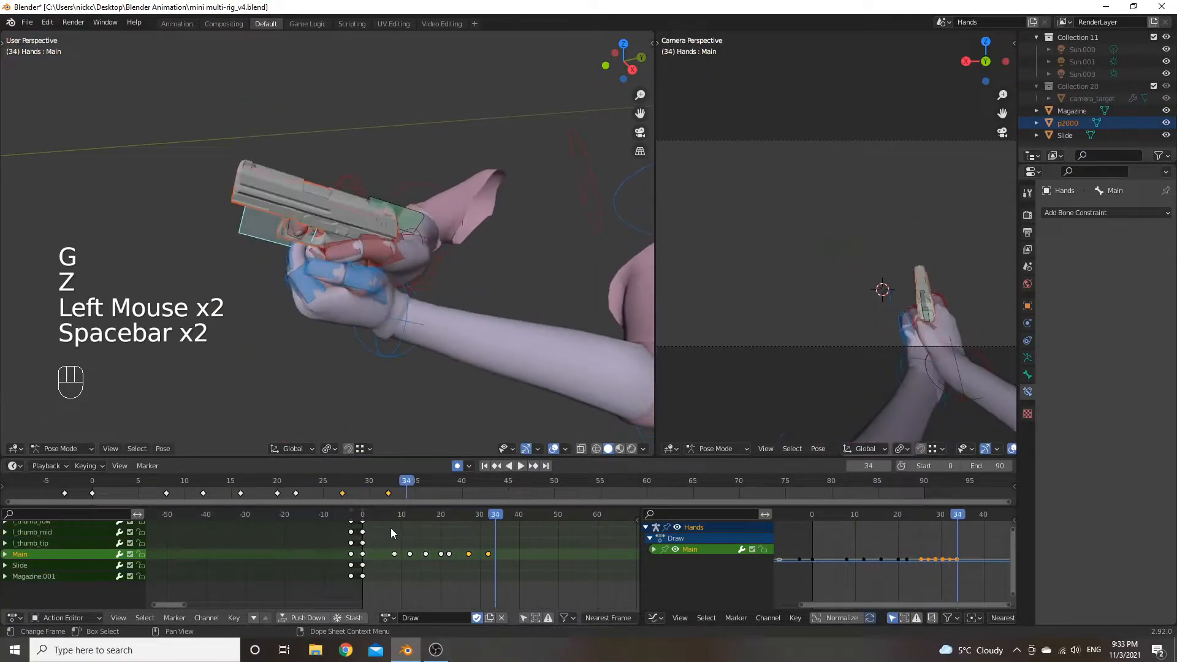
Rotate the Main bone around its local X axis at frame 32 to level the pistol, and lower it along global Z.
left_click_drag(435, 515, 488, 515)
key("r")
key("x")
key("x")
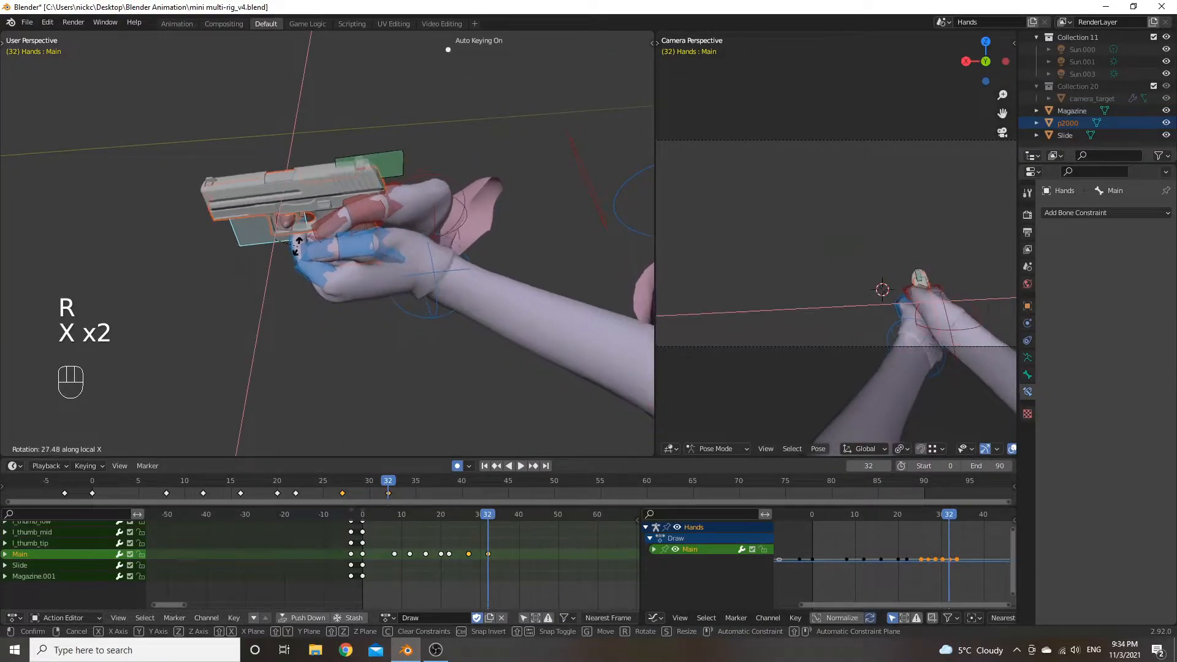
left_click(299, 241)
key("g")
key("z")
left_click(305, 257)
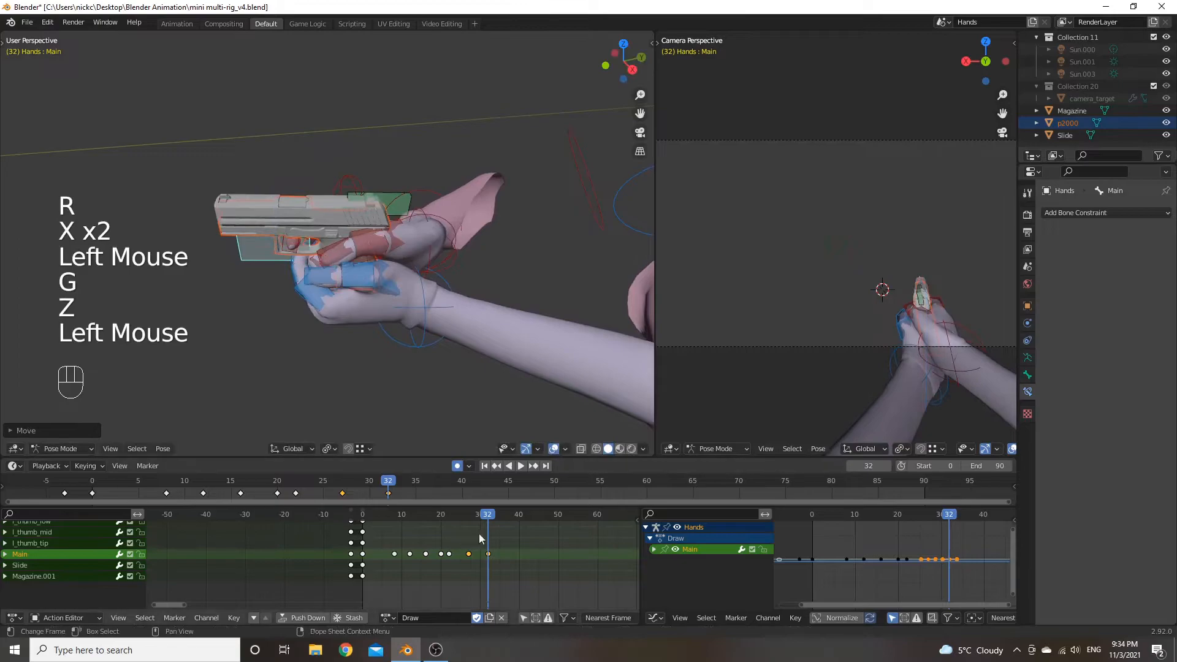
Preview past frame 32 and key a Main bone pose at frame 38, rotated around local X and lowered along global Z.
left_click(482, 519)
key("space")
key("space")
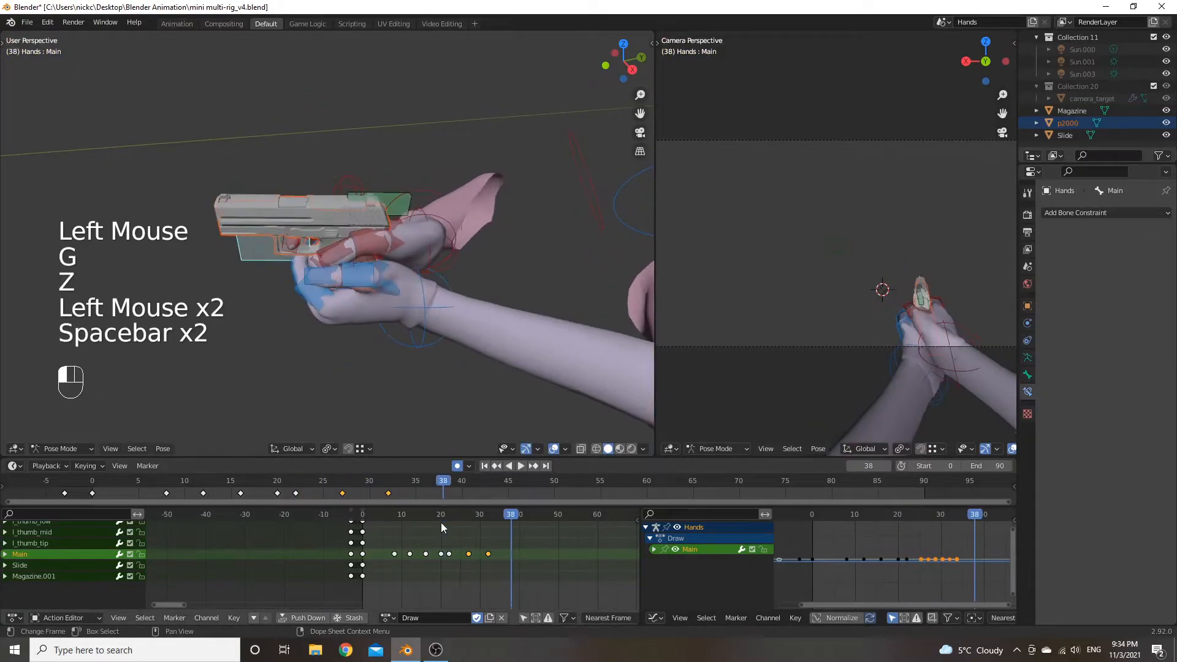
key("r")
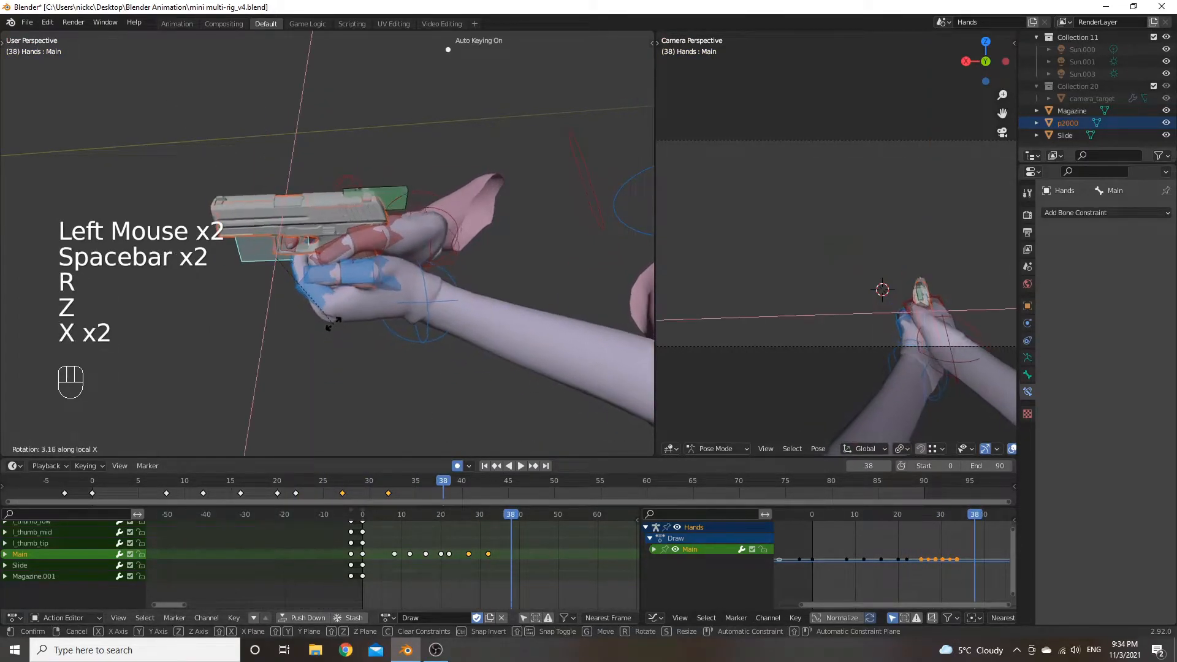
left_click(322, 307)
key("g")
key("z")
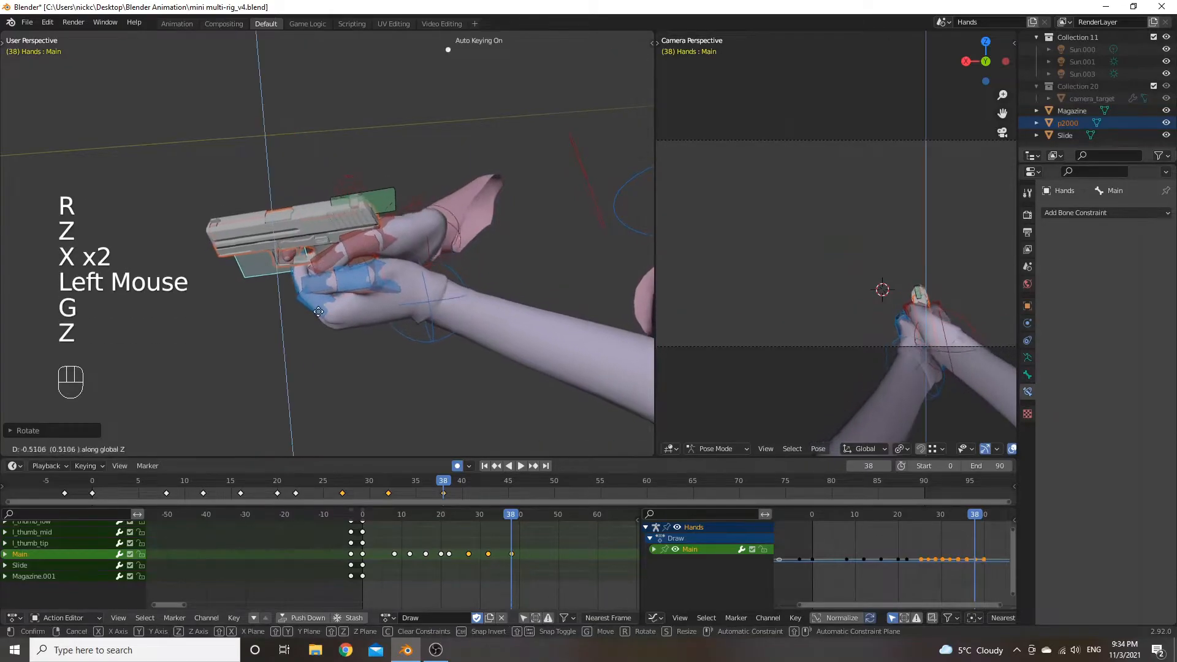
left_click(318, 319)
left_click(503, 518)
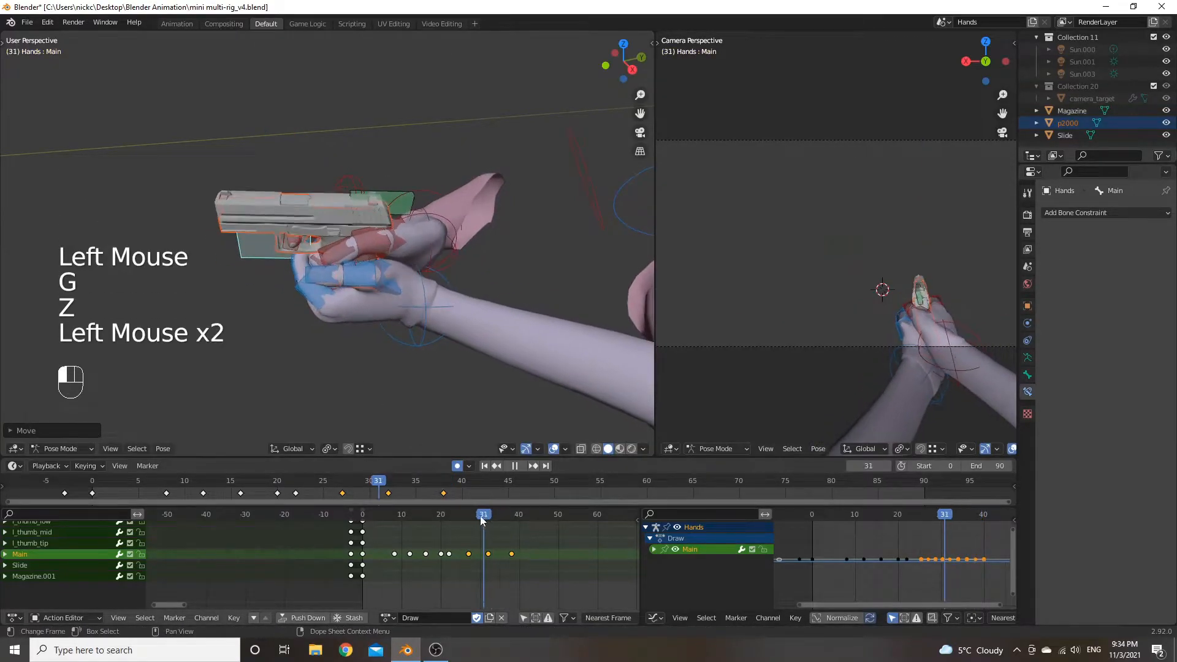
Play back the draw animation from around frame 11 to review the hand and pistol motion.
key("space")
key("space")
left_click(403, 514)
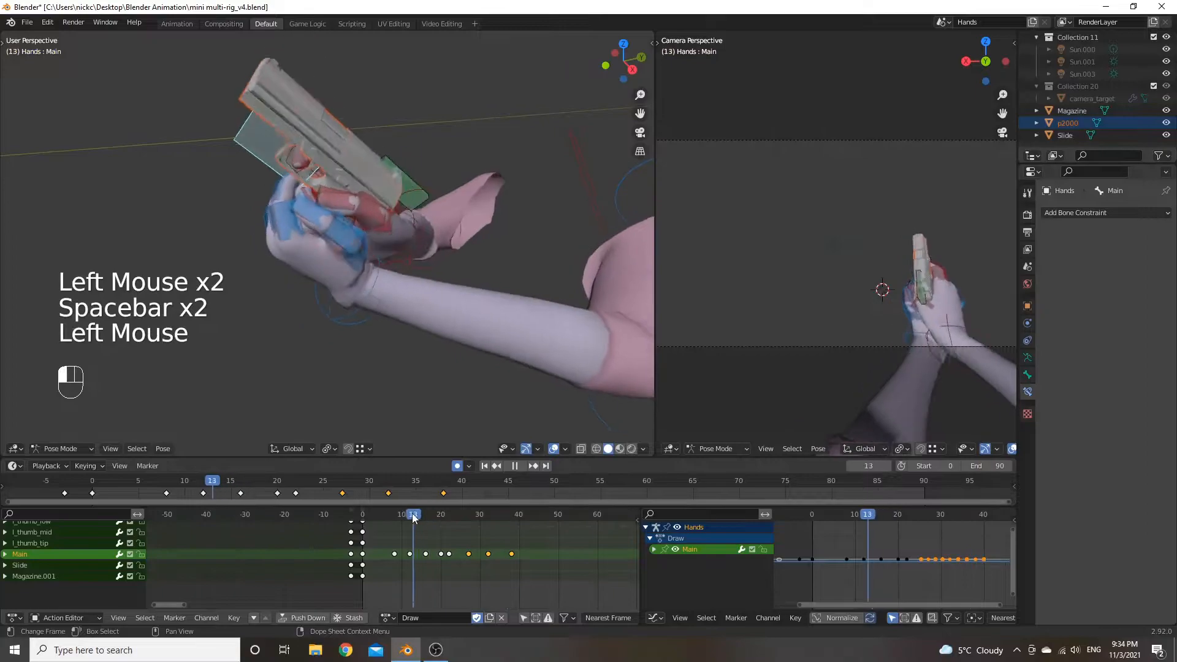
key("space")
key("space")
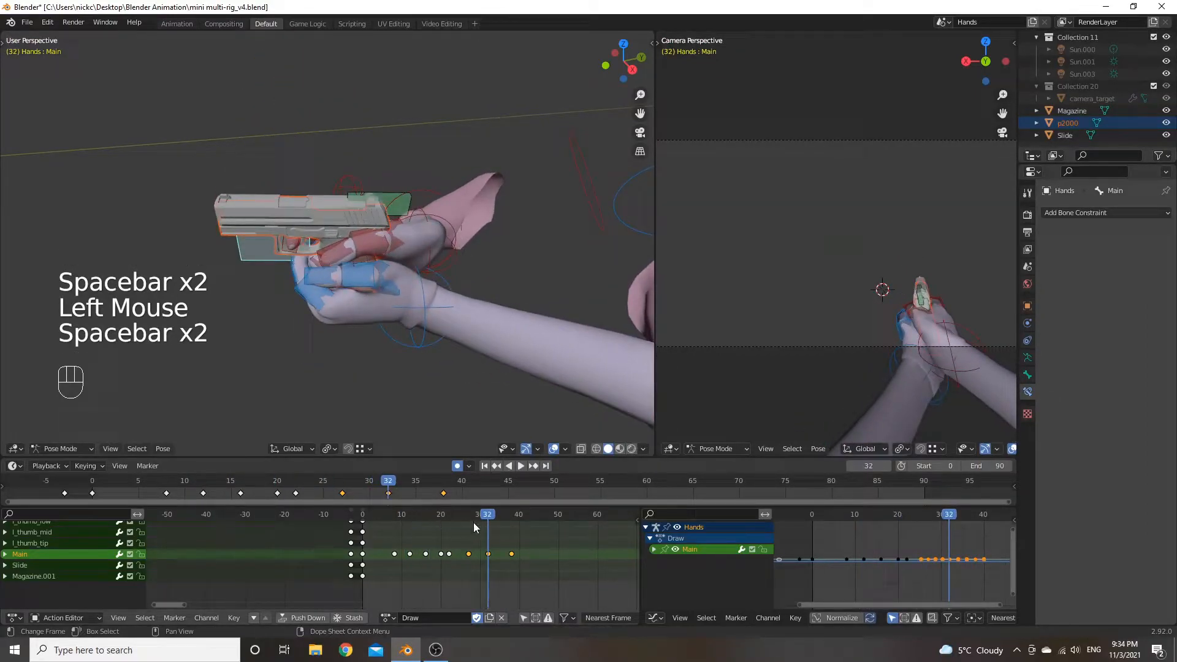
Delete the Main bone's keyframe at frame 38 and replay the animation.
mouse_move(490, 518)
left_mouse_down()
mouse_move(523, 517)
mouse_move(444, 525)
mouse_move(501, 524)
left_mouse_up()
left_click(512, 554)
key("x")
key("space")
key("space")
At frame 36, rotate the Main bone about the global Z axis to turn the pistol sideways.
middle_click_drag(402, 285, 333, 276)
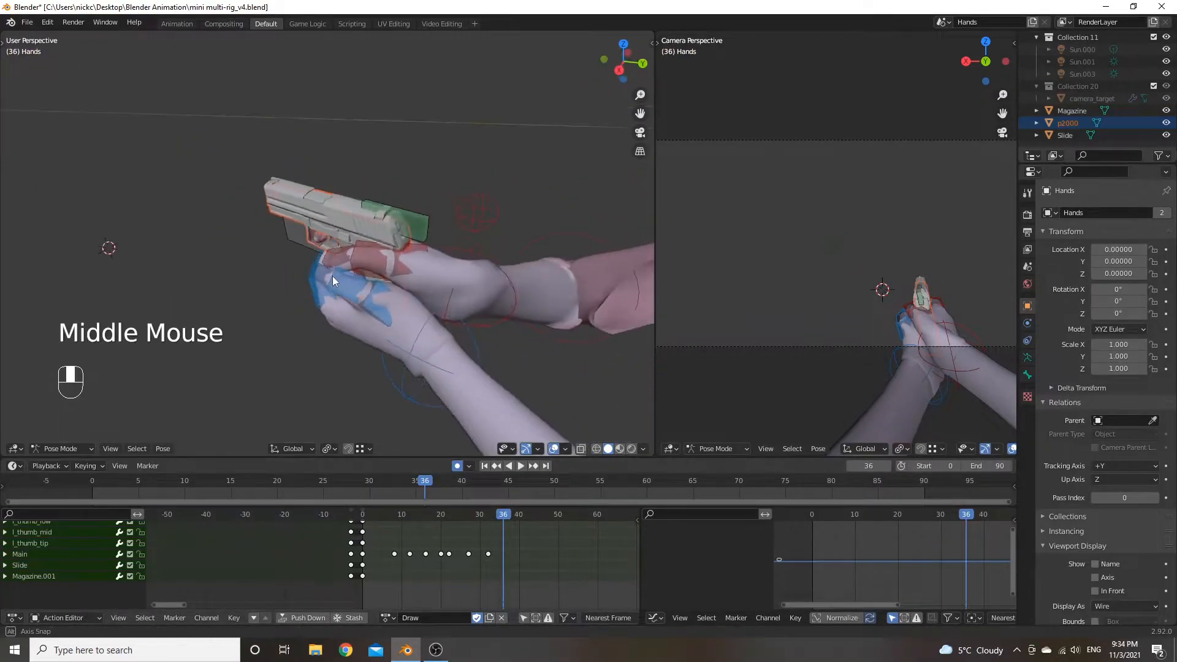
left_click(299, 231)
middle_click_drag(300, 230, 294, 238)
key("r")
key("z")
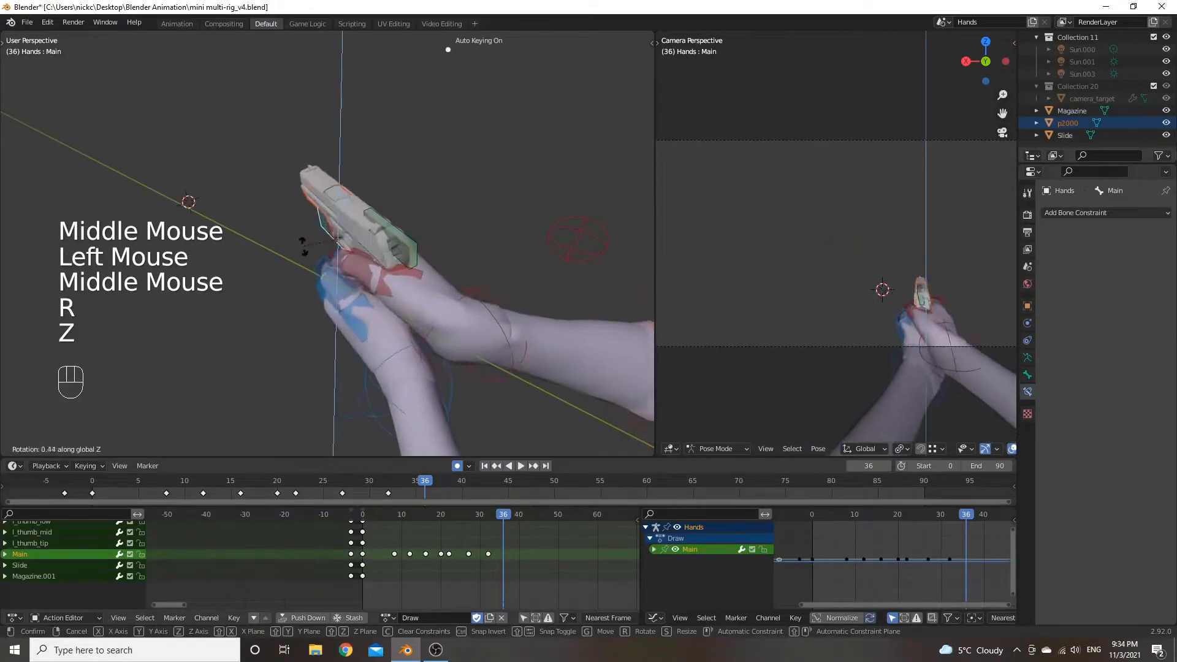
left_click(263, 281)
Rotate the Main bone about its local X axis at frame 36 and shift its position slightly.
key("r")
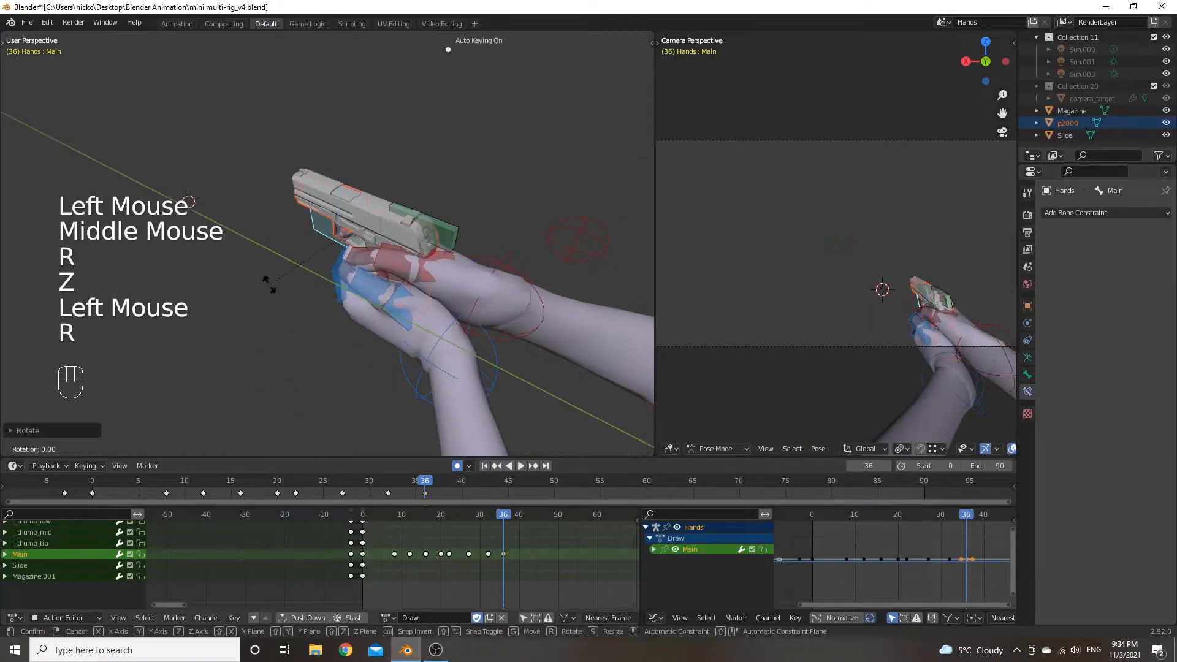
key("x")
key("x")
left_click(273, 298)
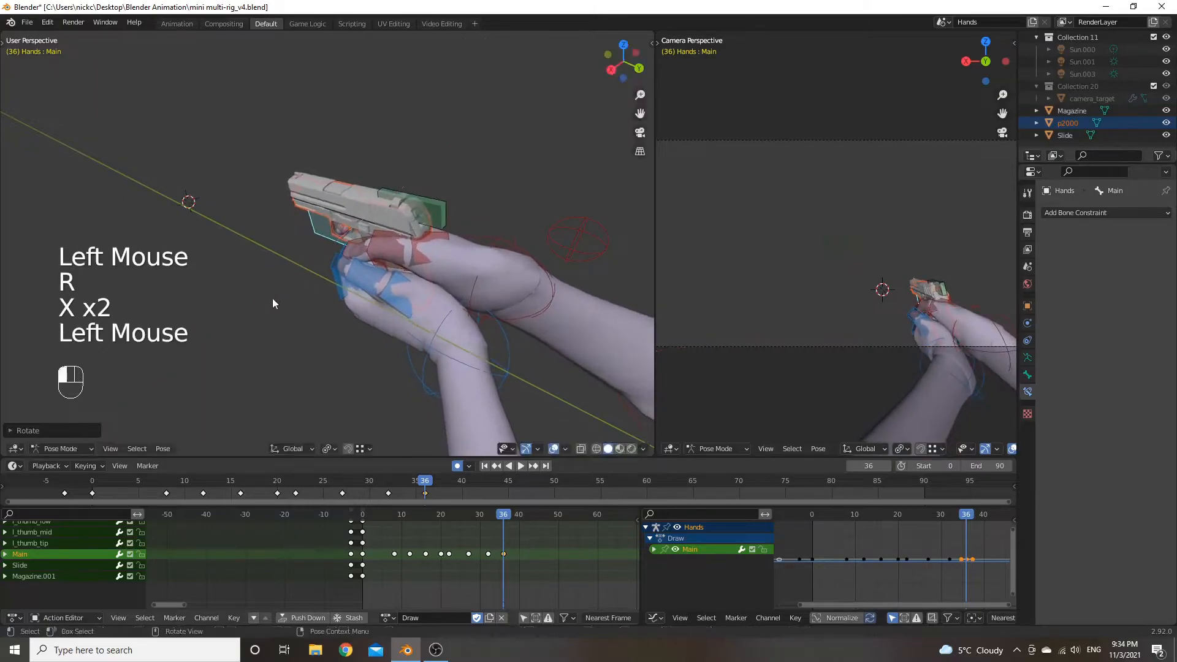
key("g")
left_click(263, 312)
Play back the draw from around frame 24 to examine the transition into the frame 36 pose.
left_click(499, 517)
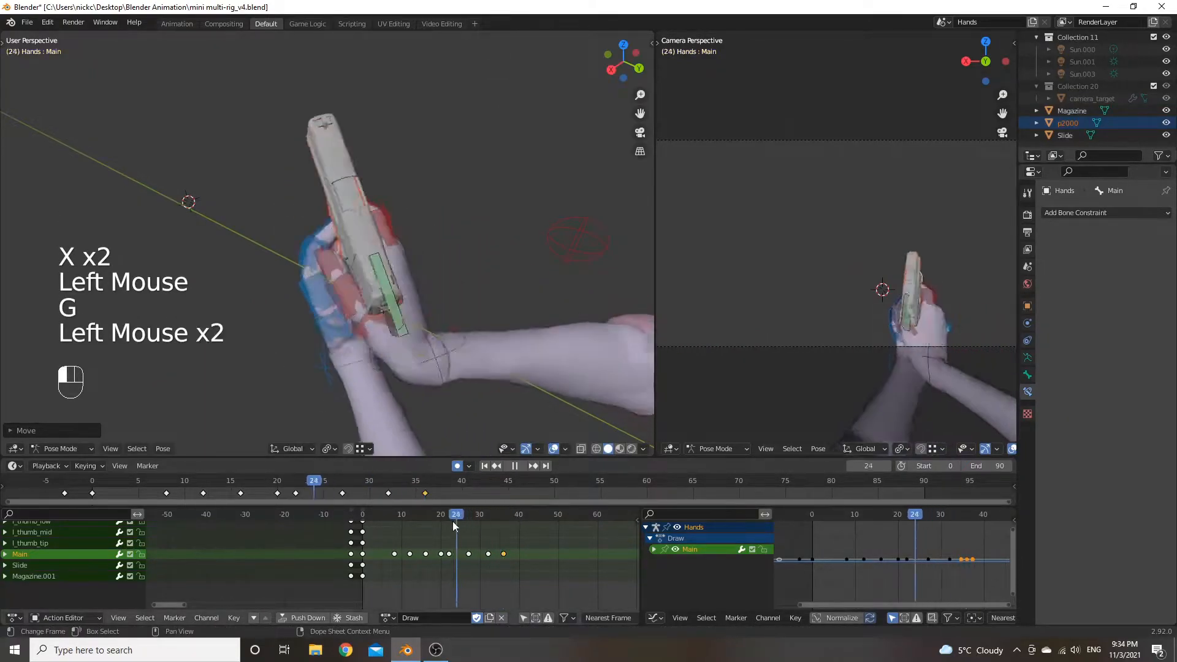
key("space")
key("space")
left_click(461, 518)
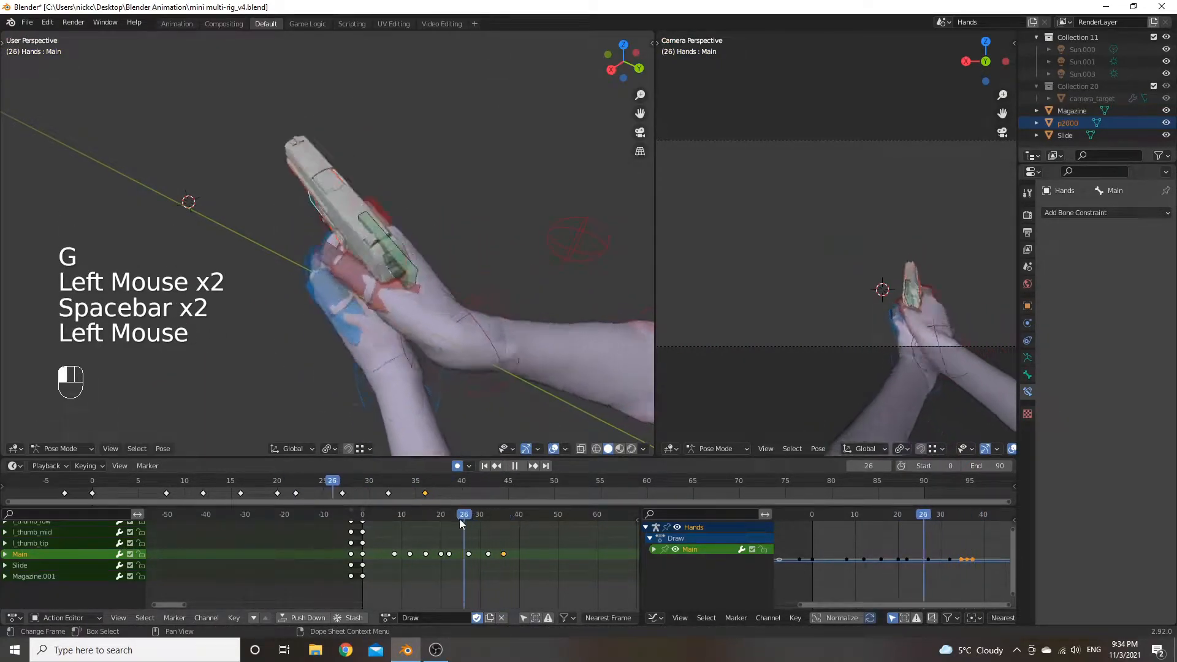
key("space")
key("space")
left_click(503, 555)
left_click(503, 555)
Return to frame 36 and lower the Main bone along the global Z axis.
left_click_drag(541, 516, 500, 532)
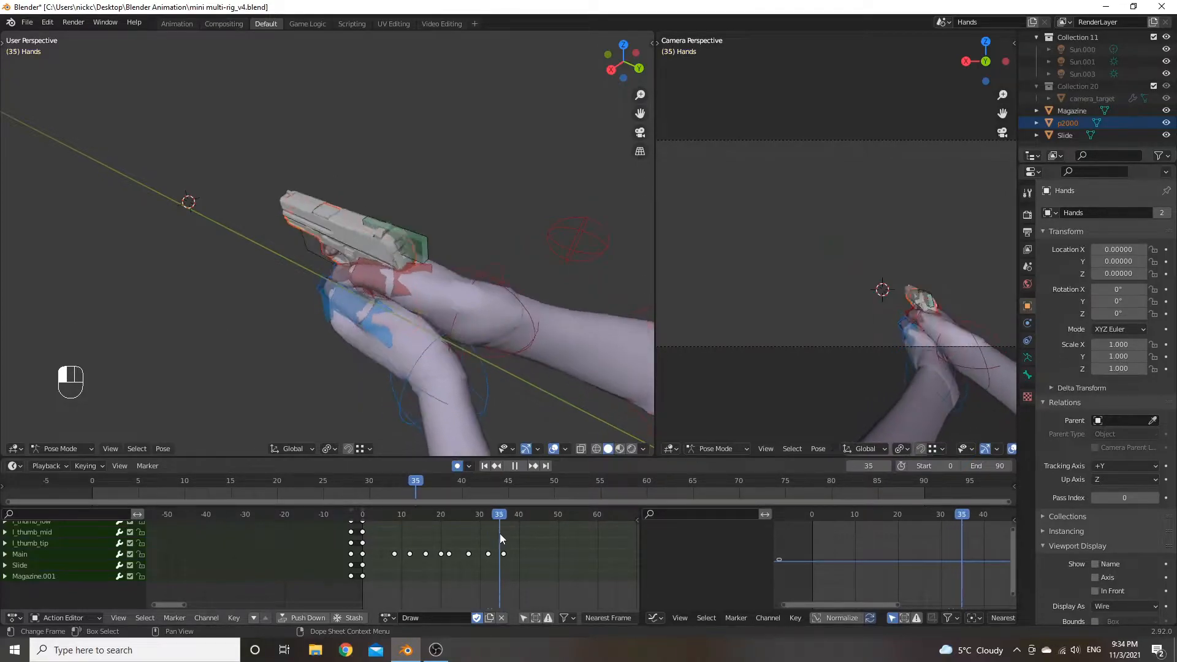
left_click(308, 250)
key("g")
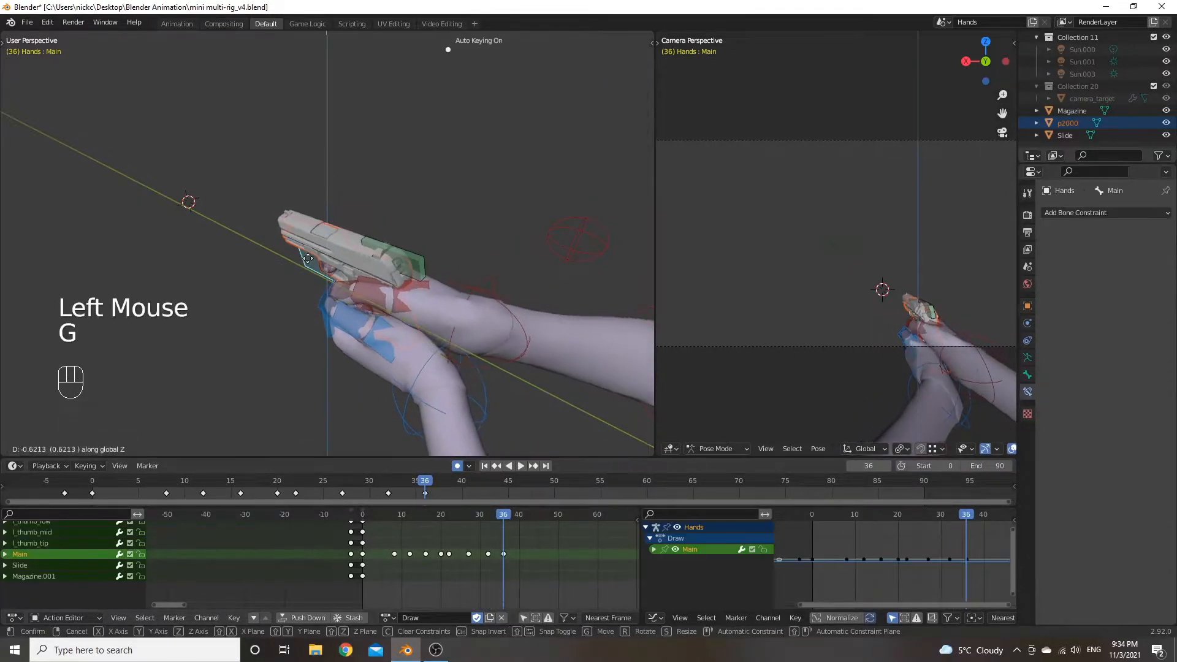
left_click(310, 260)
Rotate the Main bone about 11 degrees around its local X axis and adjust its height along global Z at frame 36.
key("r")
key("x")
key("x")
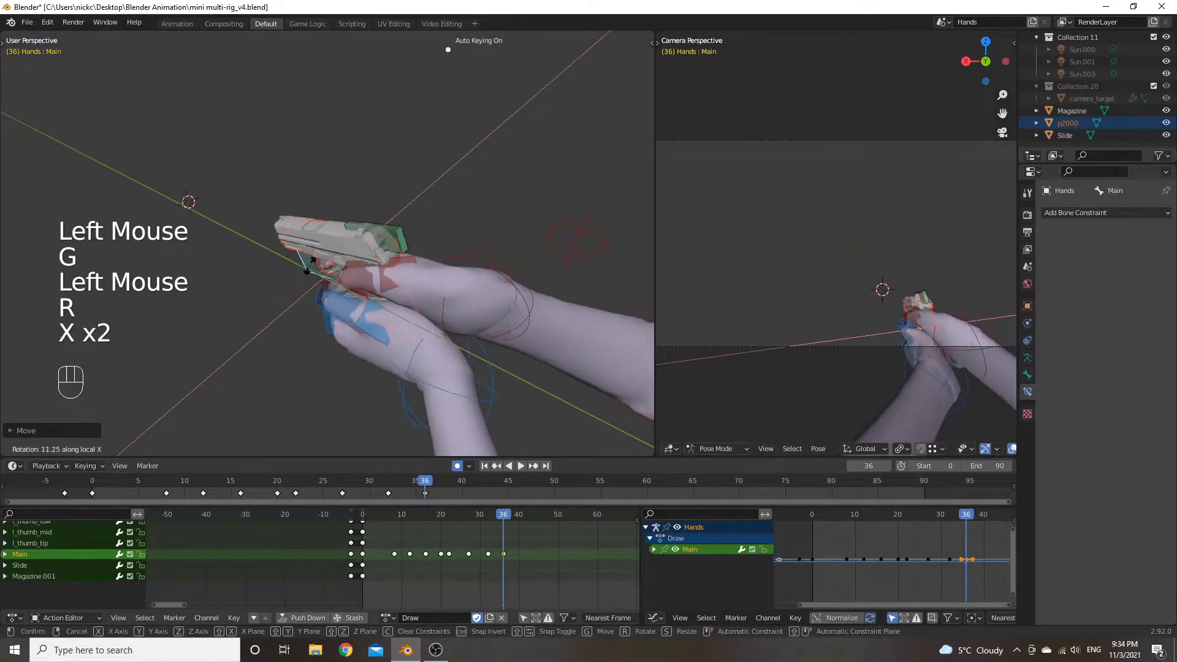
left_click(319, 273)
key("g")
key("z")
left_click(398, 395)
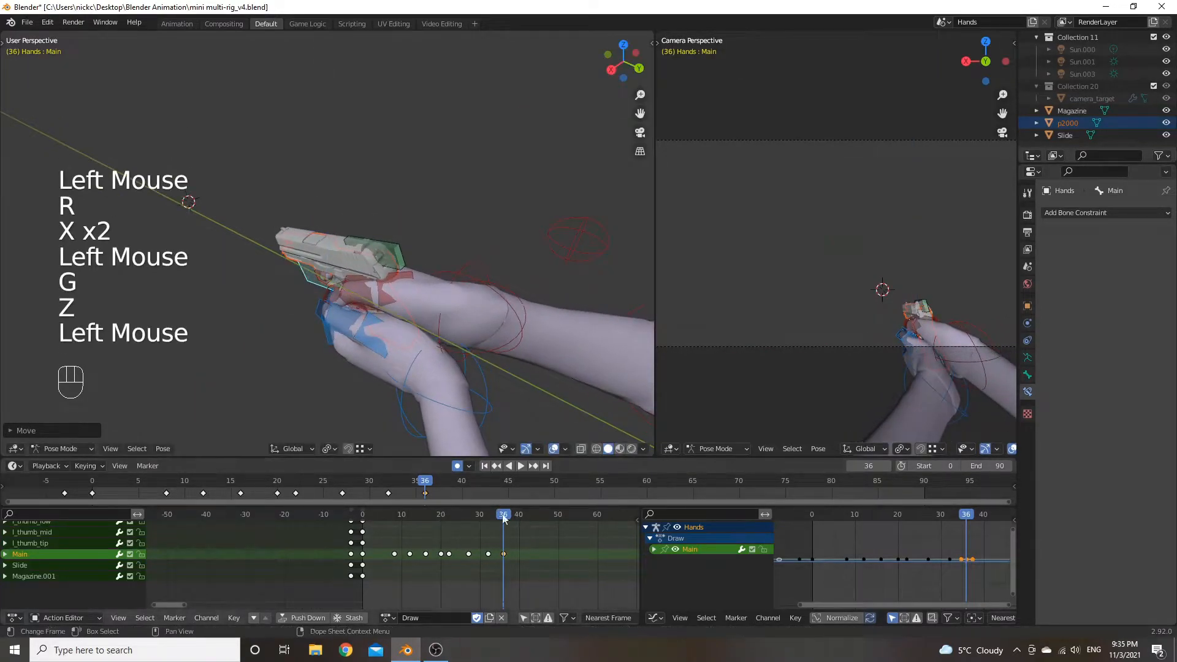
Play back the frames around 28 to 41 to check the lowered pistol pose.
left_click(472, 517)
key("space")
key("space")
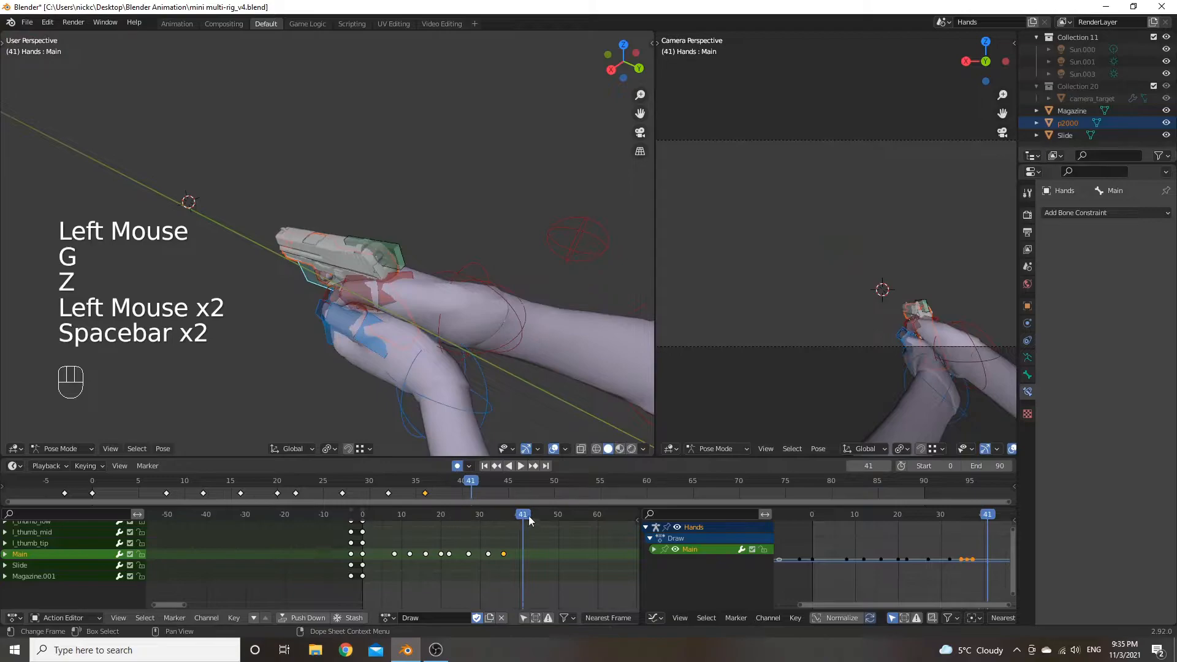
left_click(467, 516)
At frame 36, rotate the Main bone about -8 degrees around the global Z axis.
left_click_drag(471, 520, 503, 515)
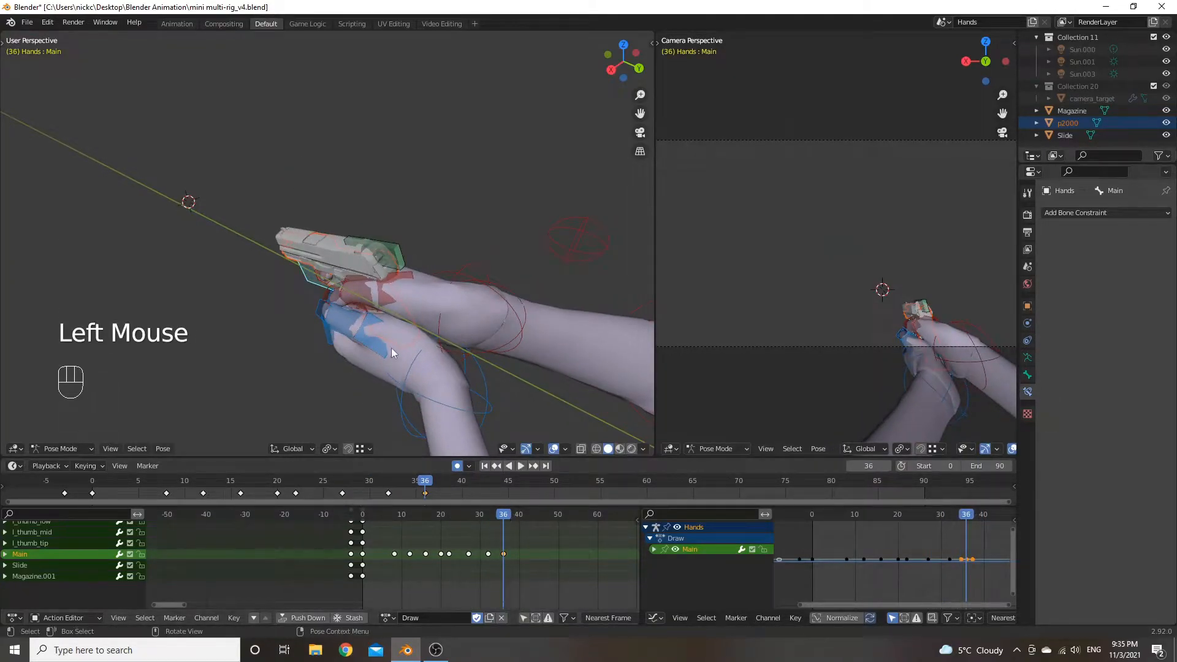
key("r")
key("z")
key("z")
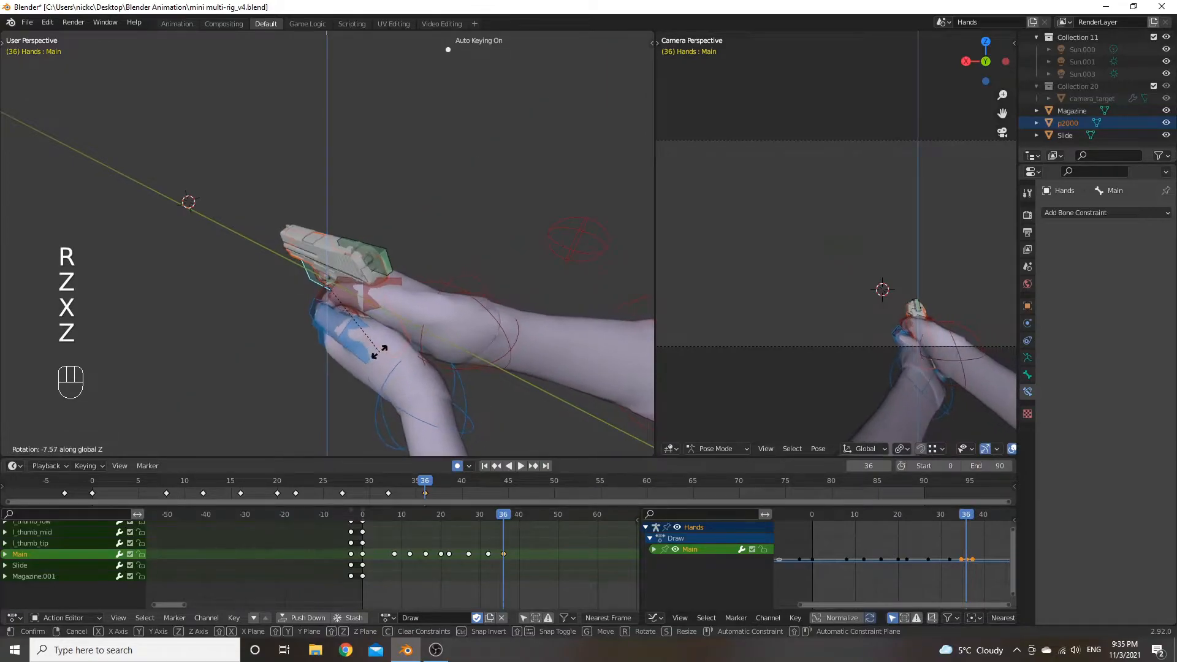
left_click(436, 473)
Replay the draw from around frame 23 and scrub to frame 36 to inspect the pistol's sideways turn.
left_click(454, 514)
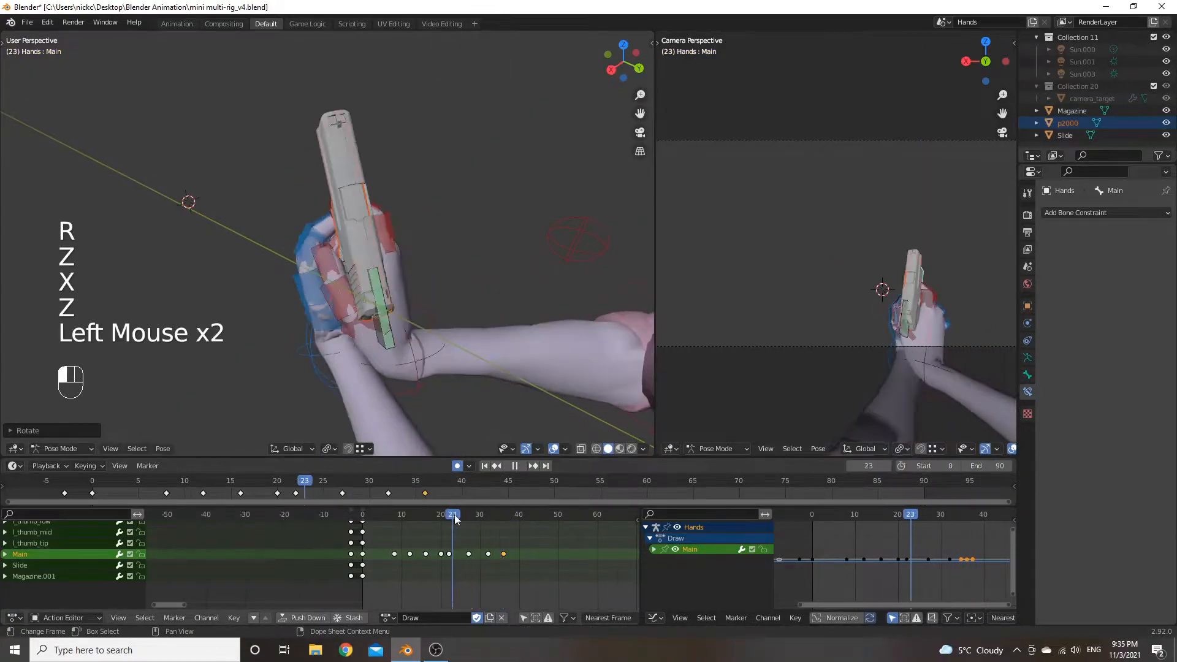
key("space")
key("space")
left_click(479, 520)
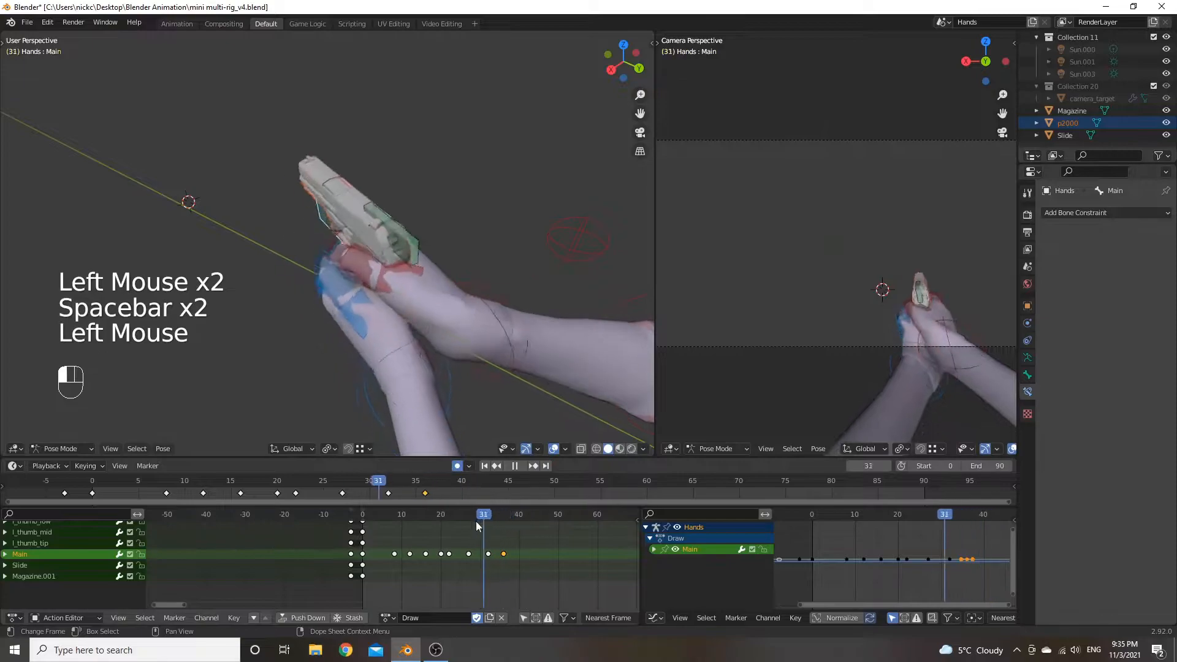
key("space")
key("space")
left_click_drag(472, 518, 504, 518)
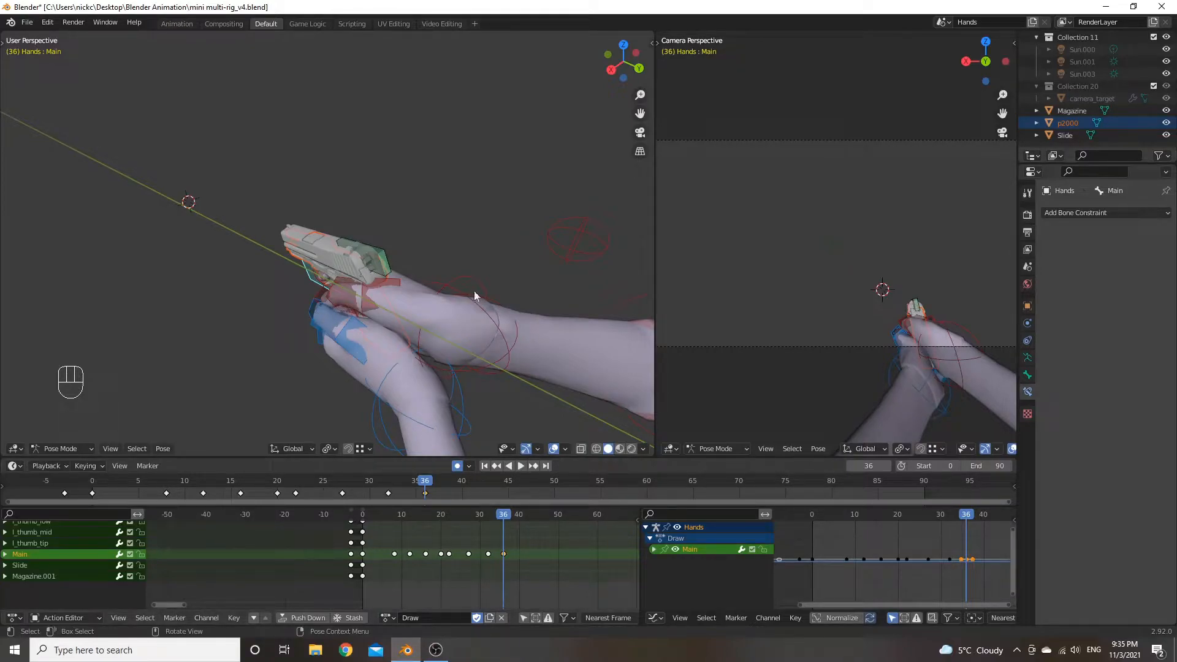
Copy the Main bone's keyframe at frame -3 and paste it at frame 41.
left_click(352, 559)
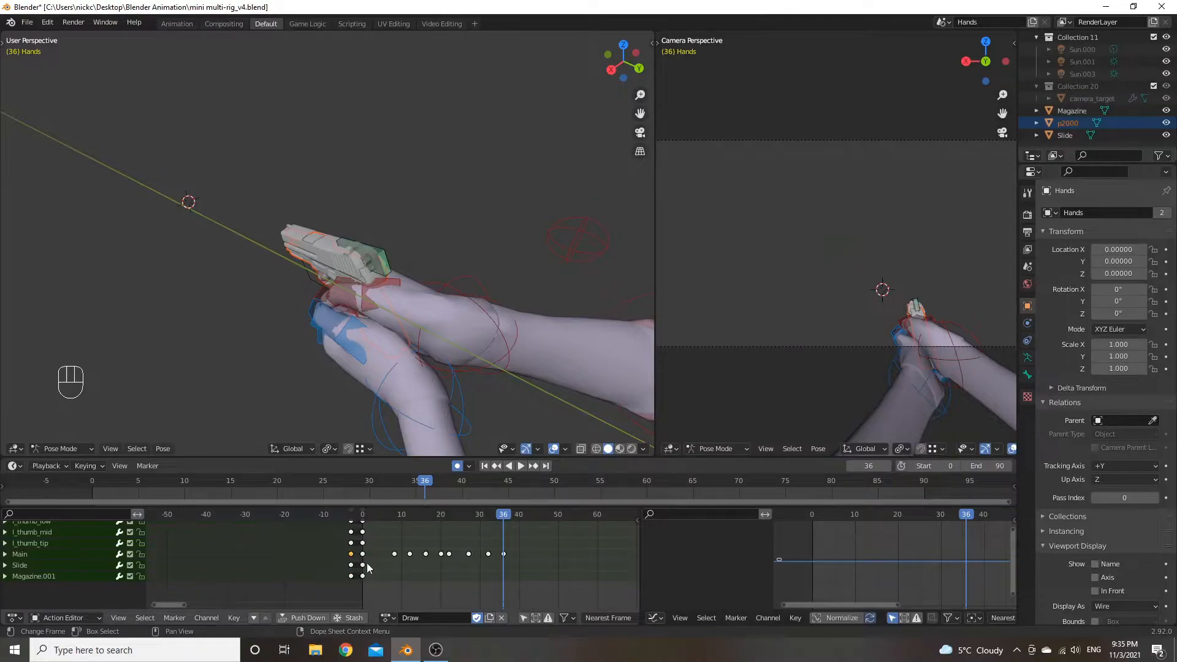
left_click_drag(501, 521, 362, 543)
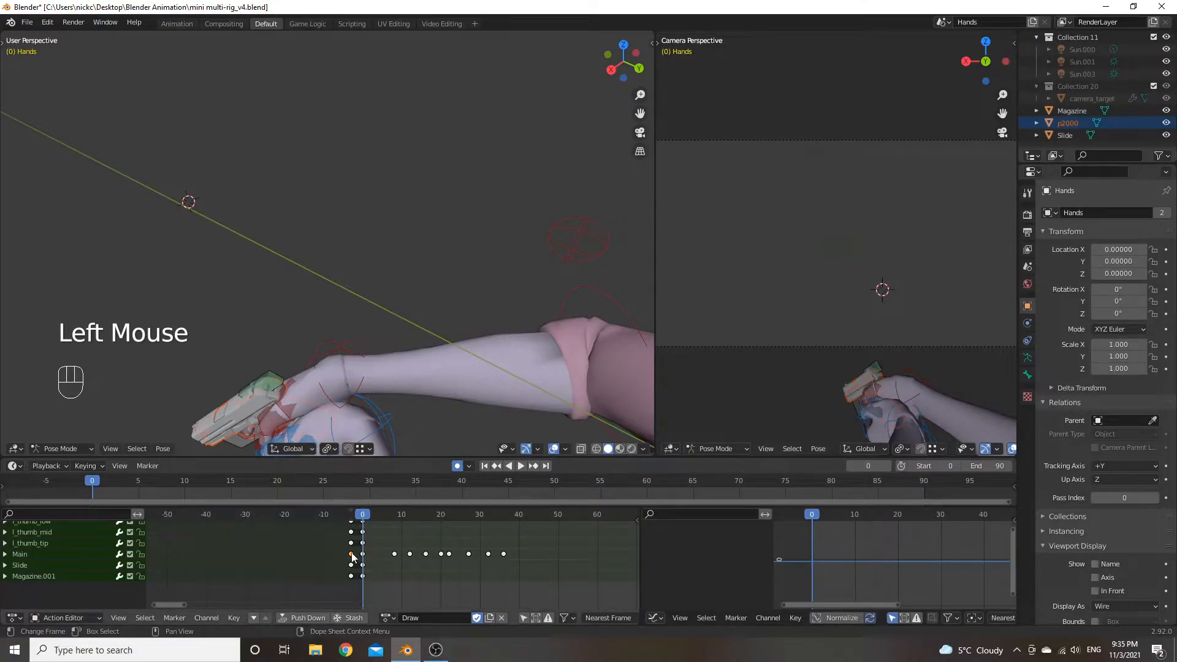
key("ctrl+c")
left_click(521, 466)
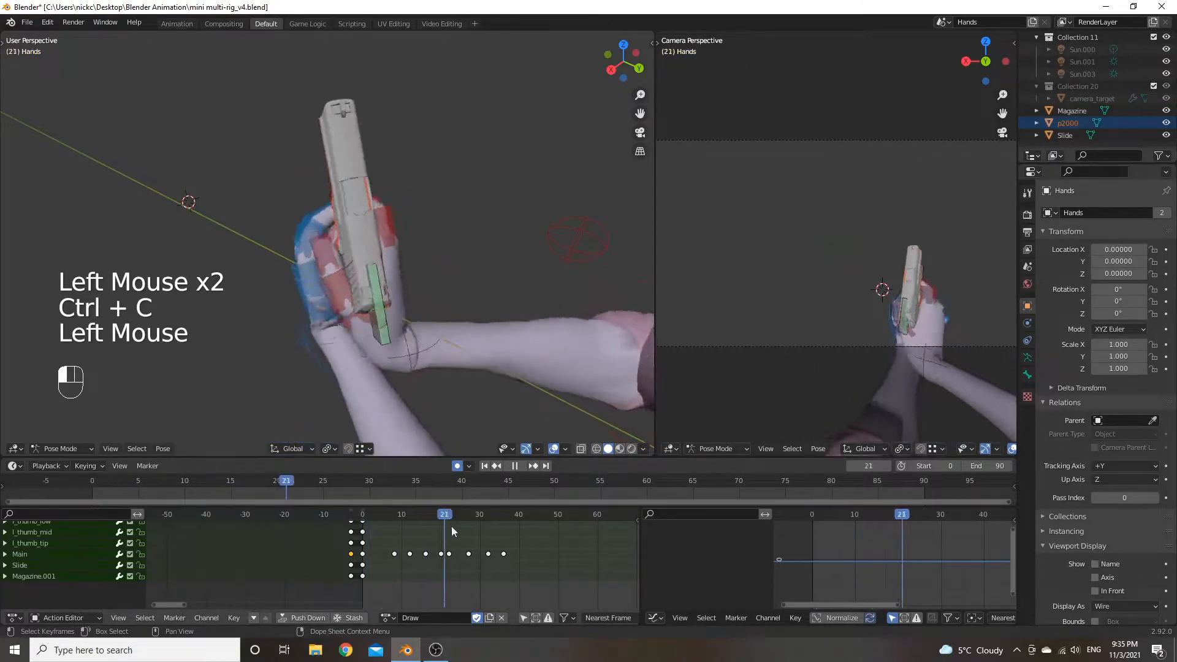
key("ctrl+v")
Scrub and play back the animation from around frame 30 to review how the pistol settles into the pasted pose.
left_click(516, 514)
left_click_drag(515, 514, 477, 525)
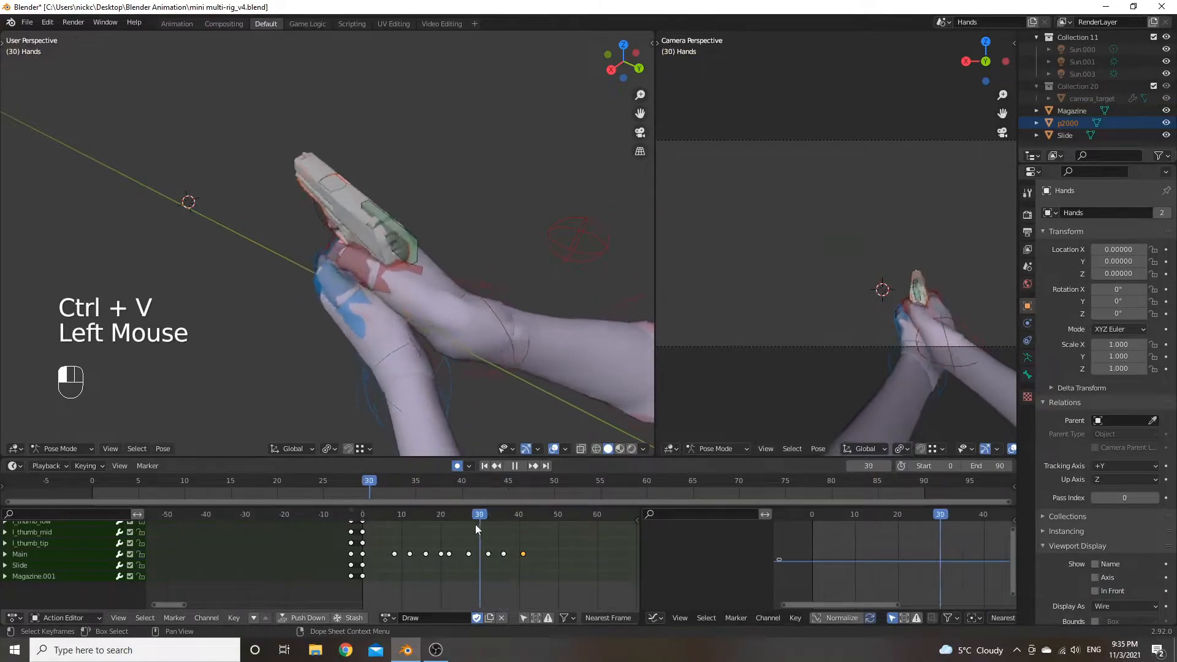
key("space")
key("space")
left_click(488, 524)
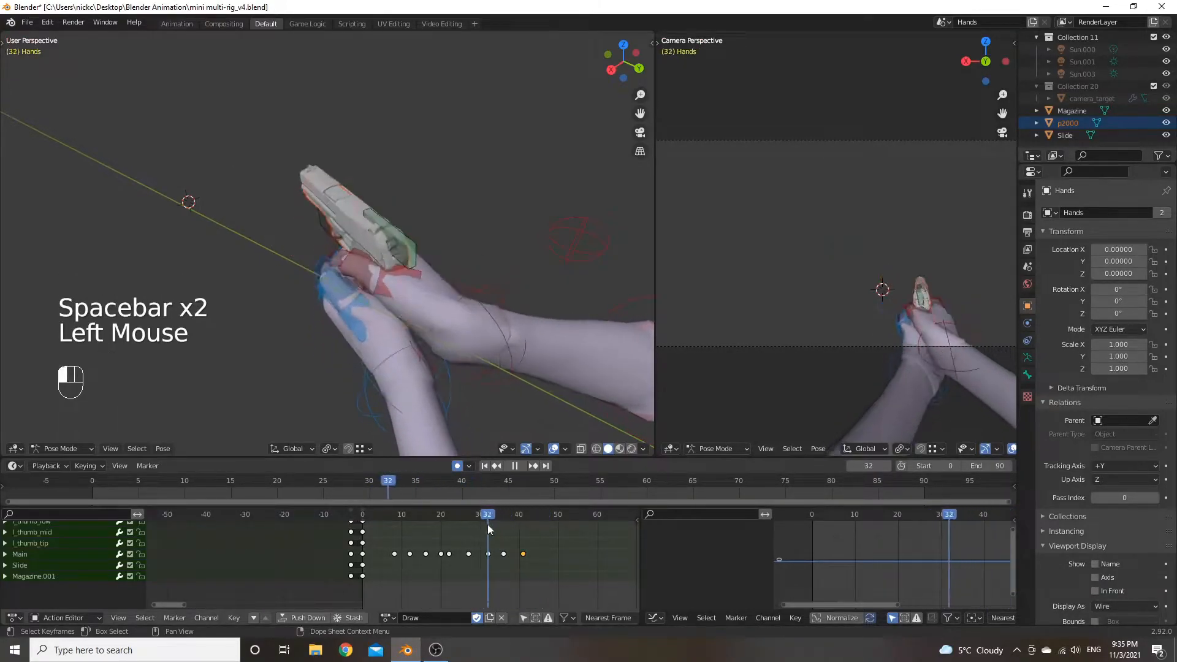
key("space")
key("space")
Move the pasted Main keyframe to frame 45 and replay the motion.
left_click(515, 523)
mouse_move(514, 523)
left_mouse_down()
mouse_move(499, 527)
mouse_move(529, 526)
mouse_move(499, 528)
mouse_move(521, 525)
left_mouse_up()
key("g")
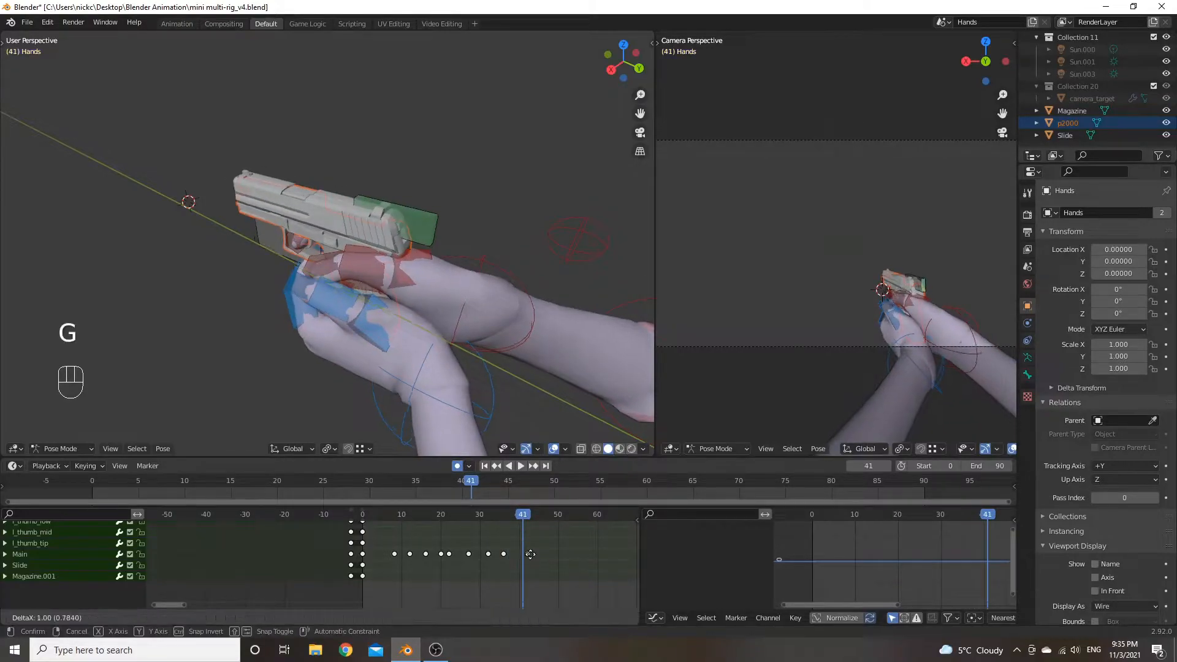
left_click(540, 549)
left_click(496, 519)
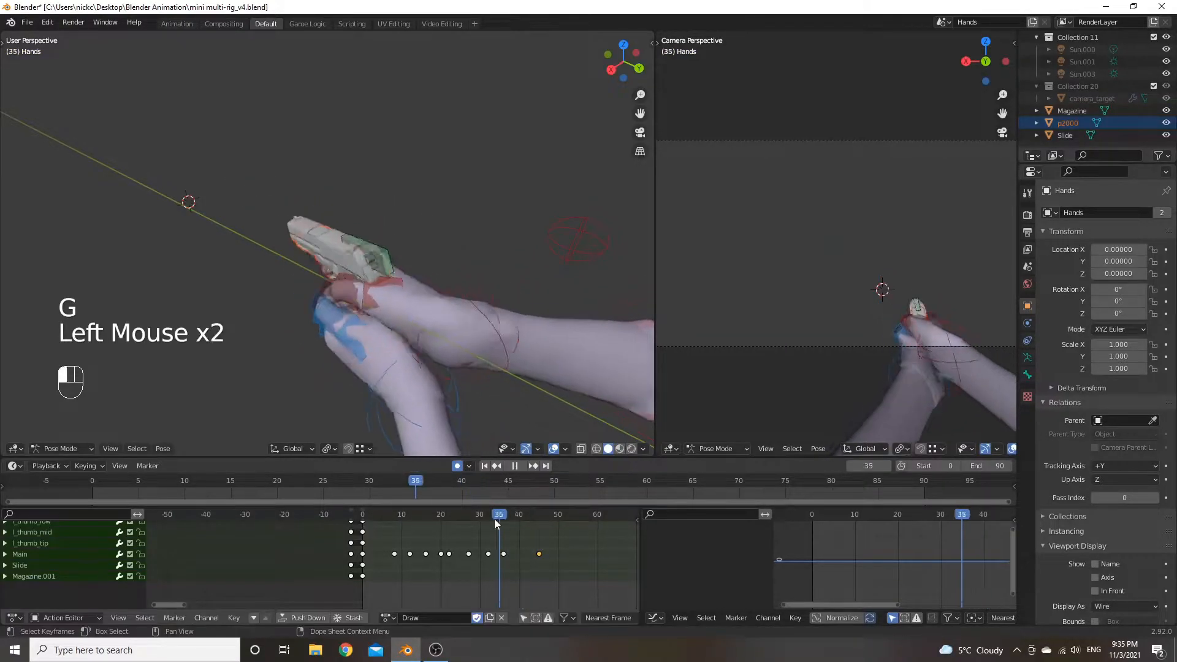
key("space")
key("space")
At frame 40, rotate the Main bone freely while viewing the pistol from behind.
mouse_move(539, 521)
left_mouse_down()
mouse_move(498, 530)
mouse_move(540, 528)
mouse_move(520, 534)
left_mouse_up()
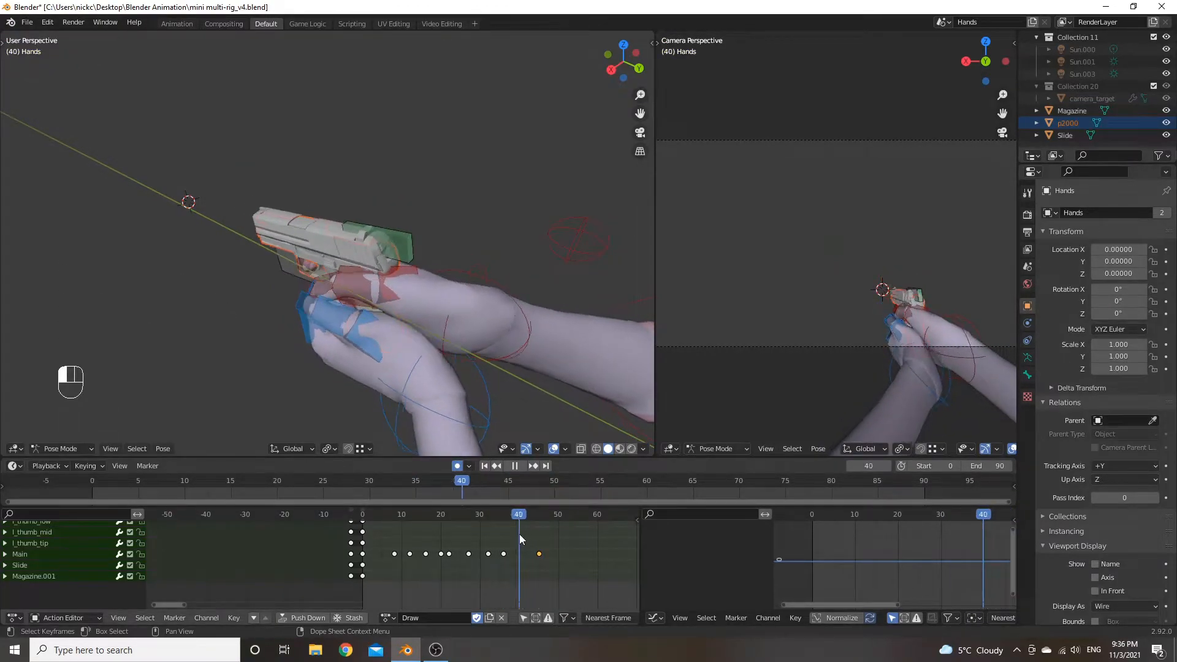
middle_click_drag(433, 363, 314, 274)
left_click(319, 274)
key("r")
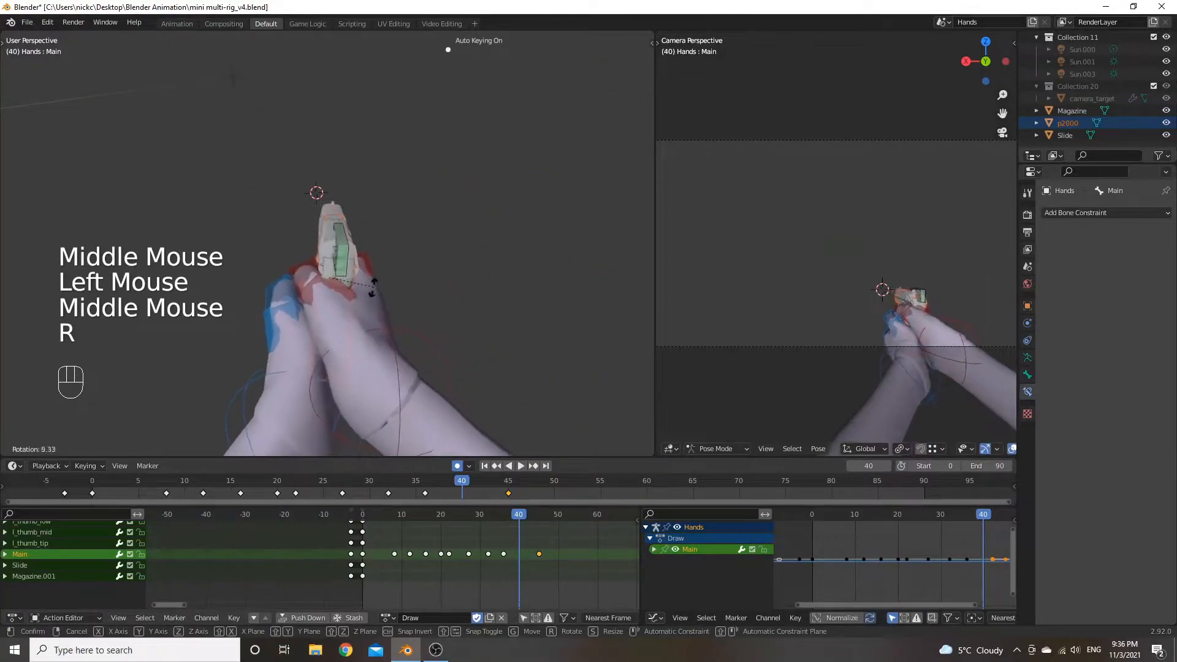
left_click(374, 285)
Rotate the Main bone at frame 40 about the global Z axis and about its local X axis.
key("r")
key("z")
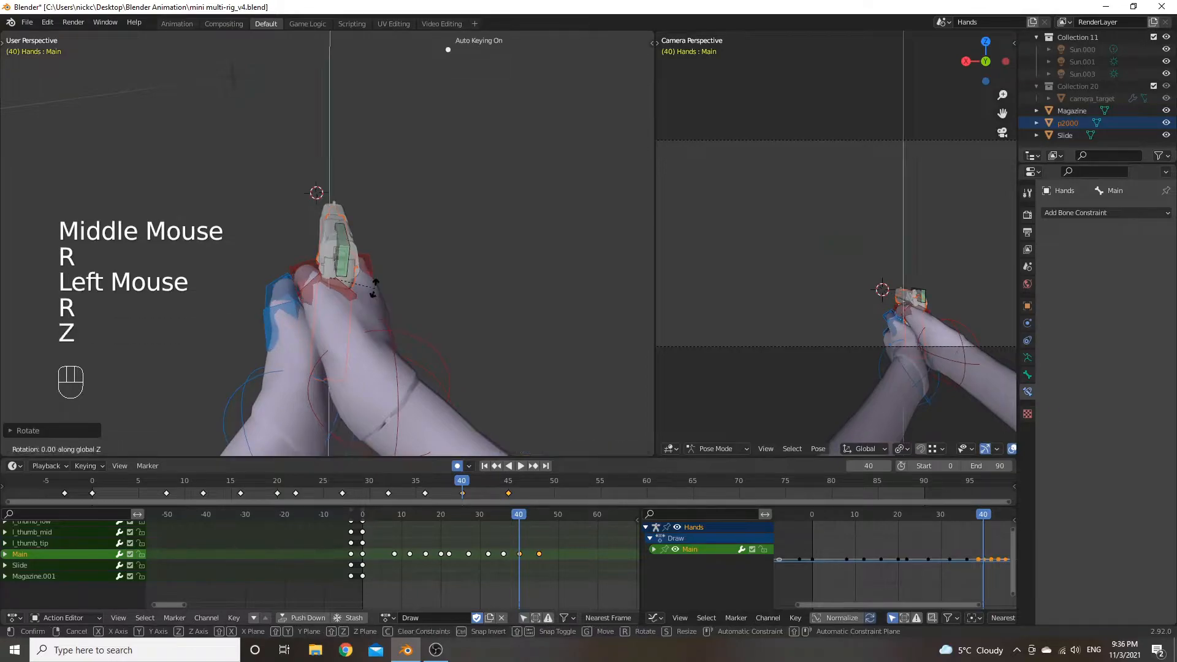
left_click(371, 291)
key("r")
key("x")
key("x")
left_click(373, 285)
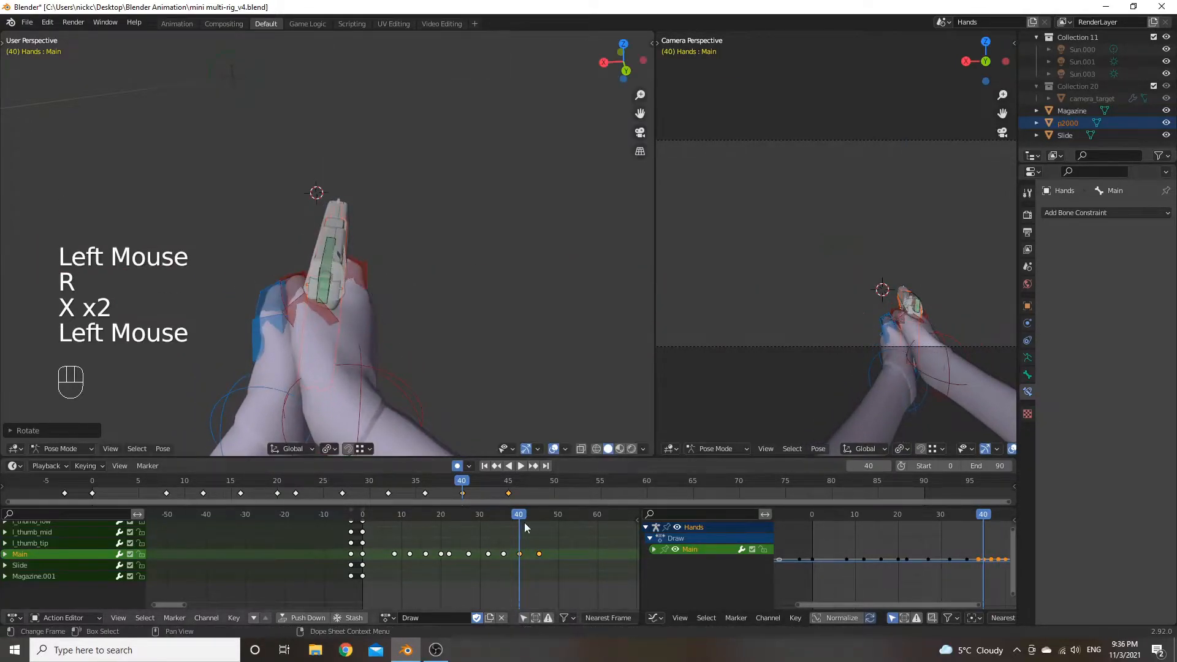
Play back the animation from around frame 35 to check the new frame 40 pose.
left_click(499, 516)
key("space")
key("space")
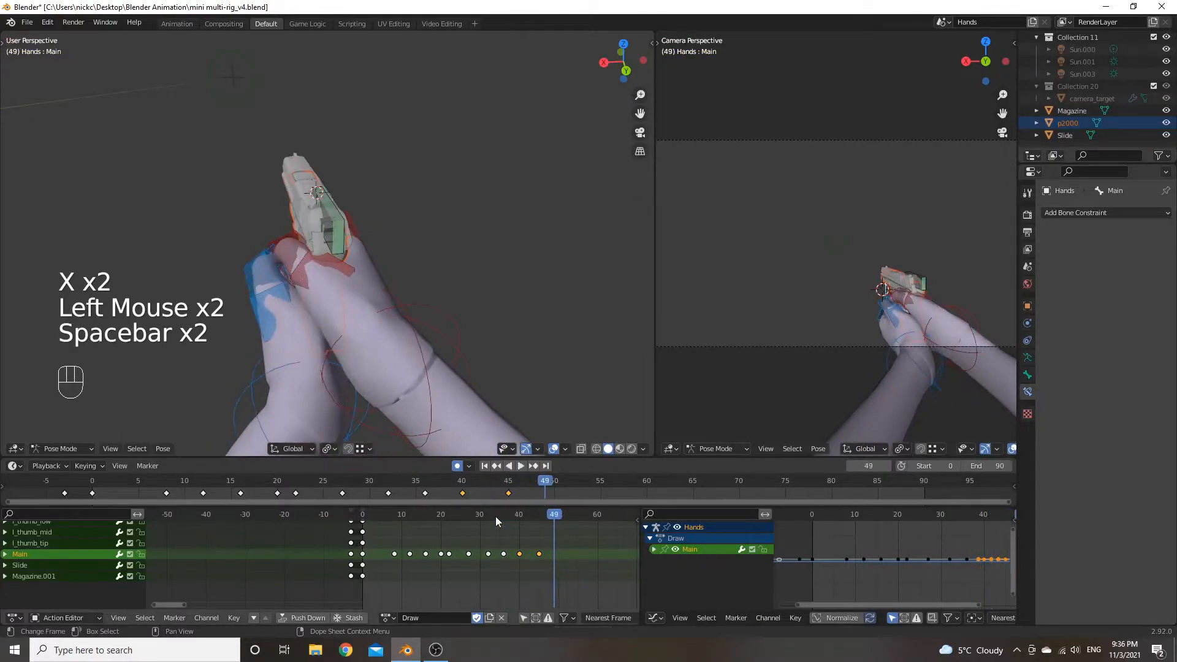
left_click(494, 516)
key("space")
key("space")
At frame 40, rotate the Main bone about the global X axis to tilt the pistol upward, and reposition it.
left_click_drag(483, 514, 519, 521)
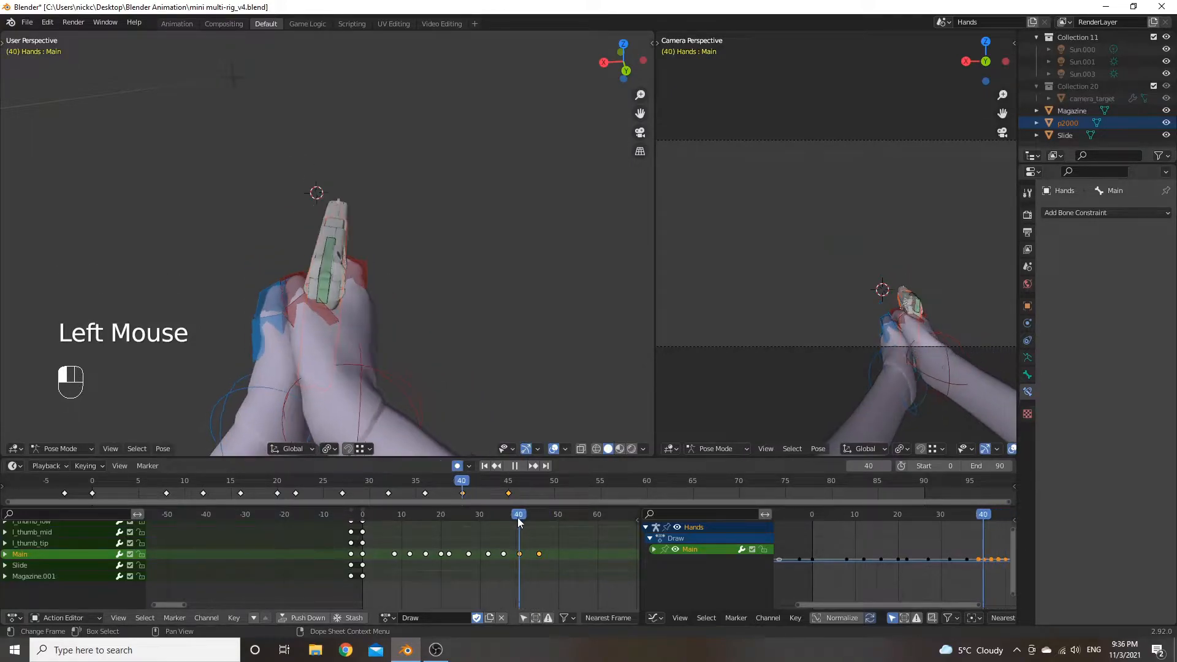
middle_click_drag(479, 325, 492, 303)
key("r")
key("x")
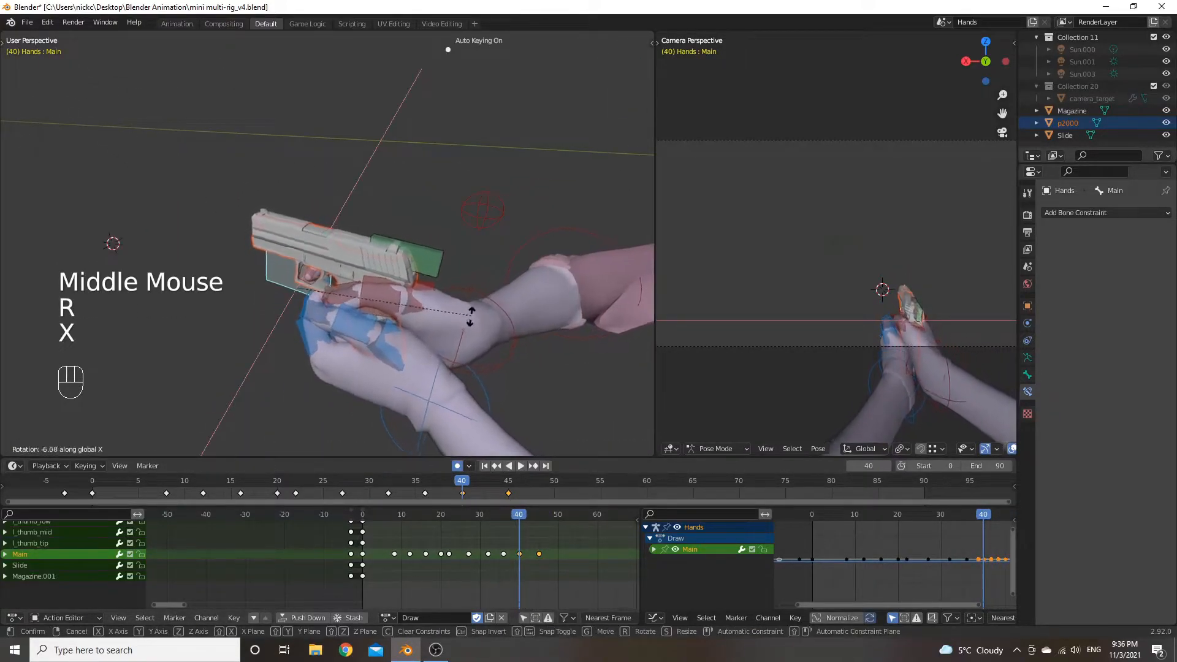
left_click(471, 314)
key("g")
left_click(476, 372)
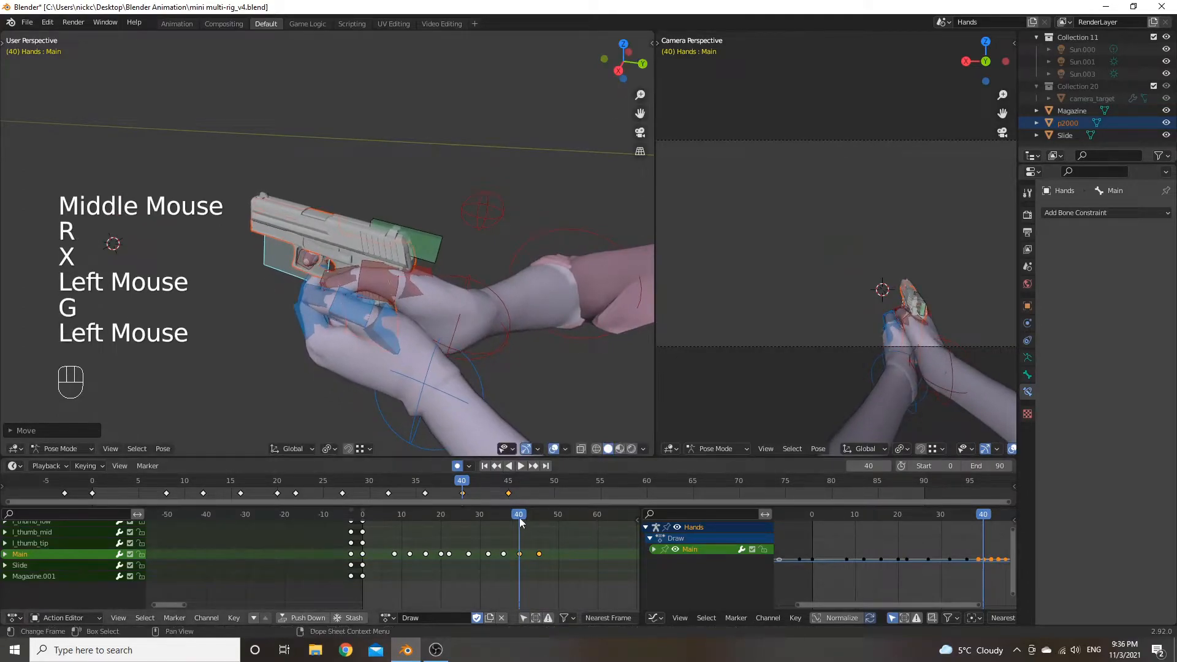
Replay the end of the draw from around frame 32 to assess the pistol's upward tilt.
left_click(488, 517)
key("space")
key("space")
left_click(550, 517)
Move the Main bone along the global Z axis at frame 40 and jump back to frame 31.
left_click_drag(550, 519, 518, 519)
key("g")
key("z")
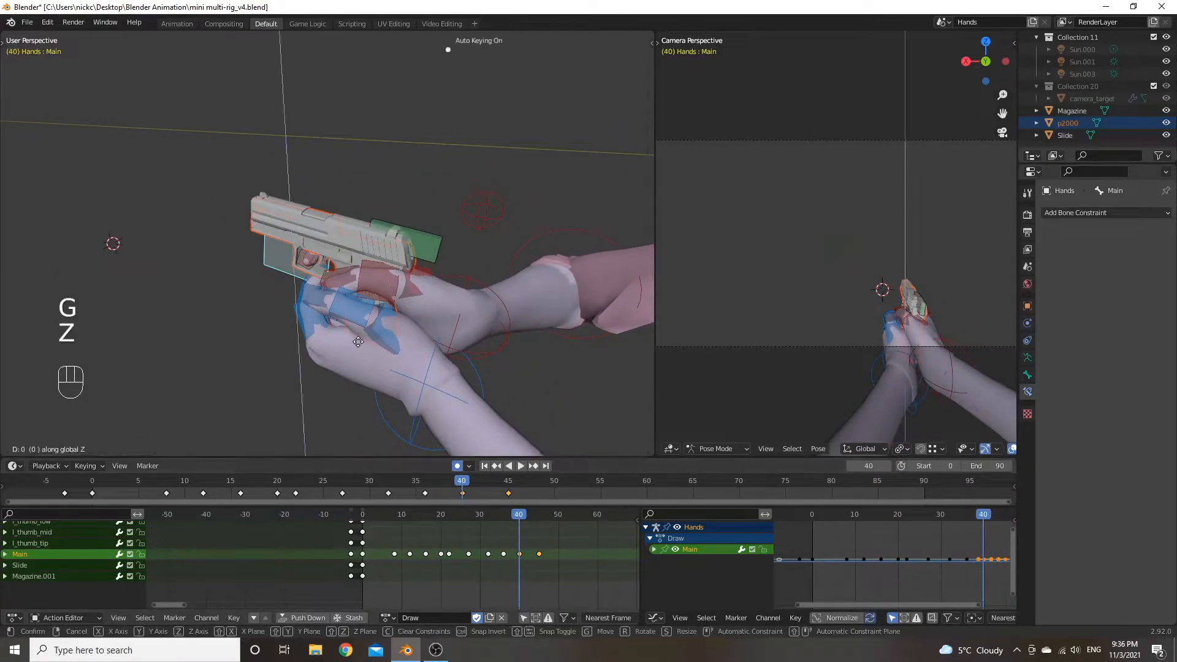
left_click(352, 315)
left_click(484, 516)
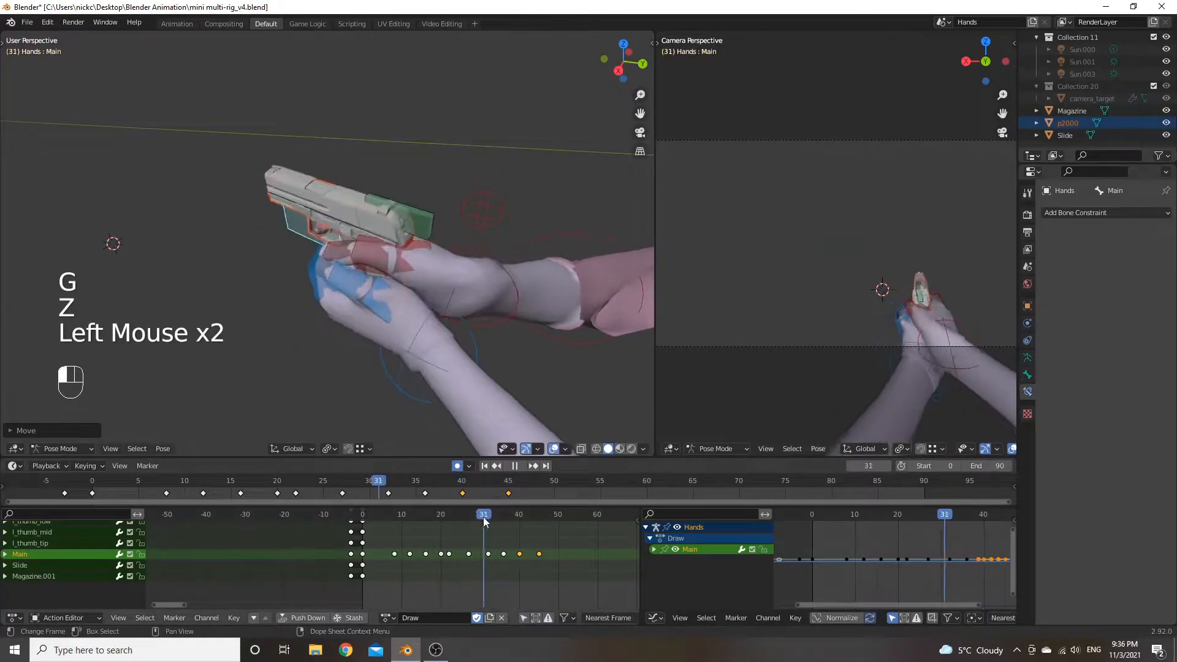
Shift the Main keyframes after frame 39 three frames later and replay the end of the draw.
key("space")
key("space")
left_click_drag(555, 518, 515, 527)
left_click(562, 536, "ctrl")
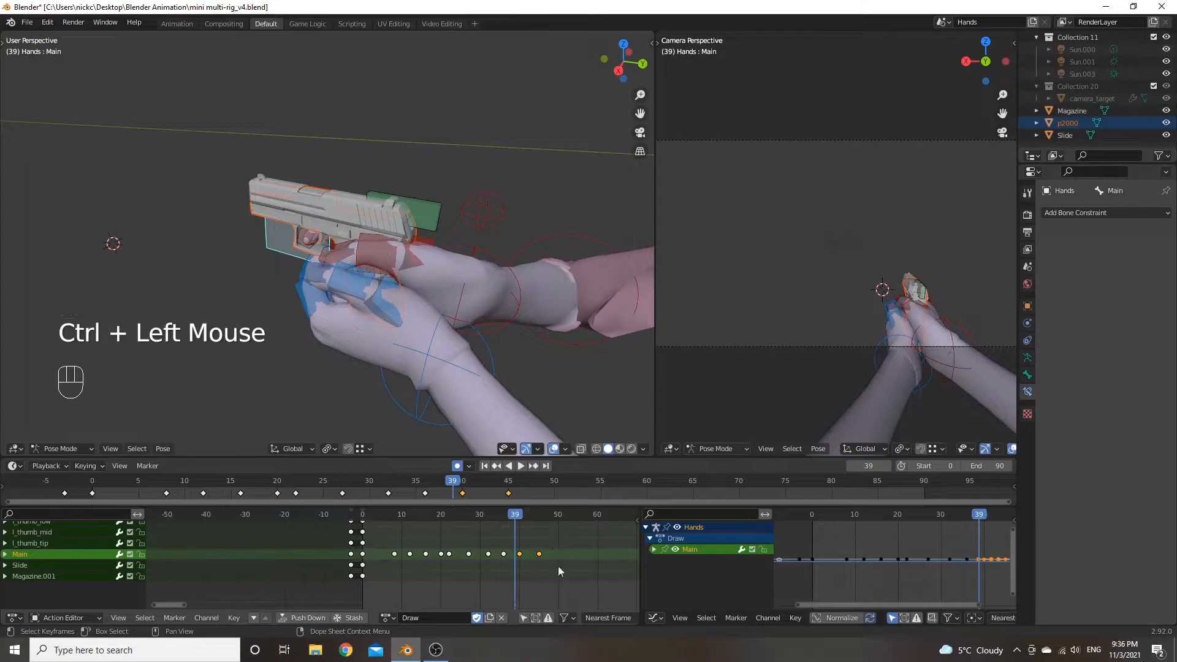
key("g")
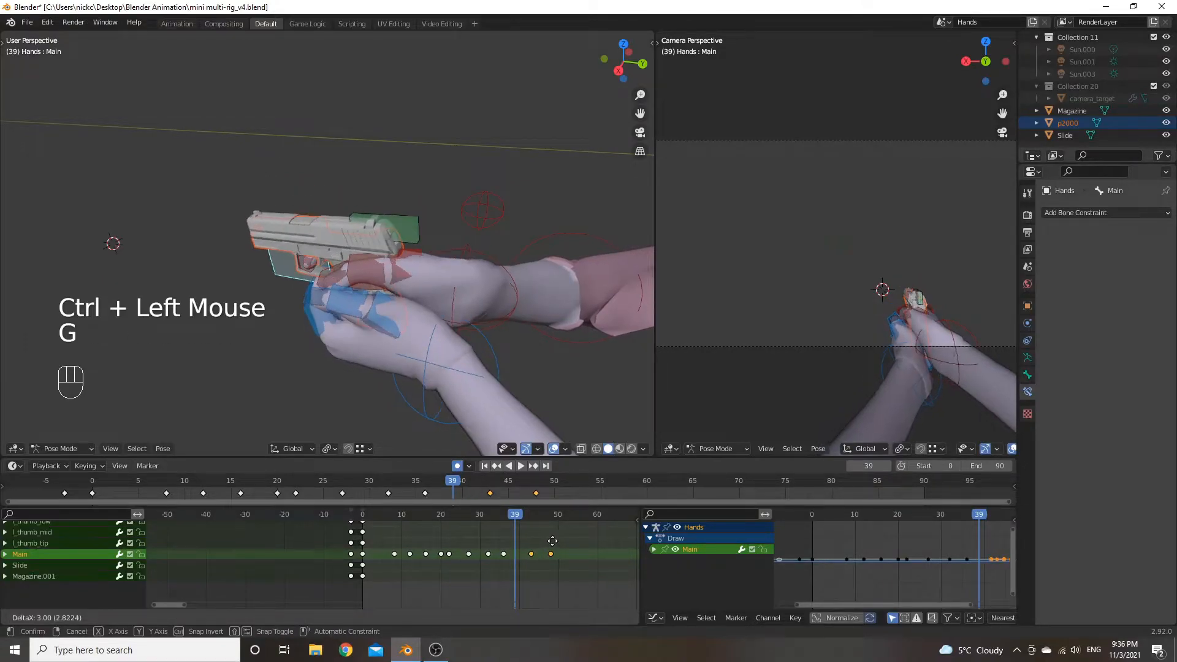
left_click(553, 541)
left_click(494, 520)
key("space")
key("space")
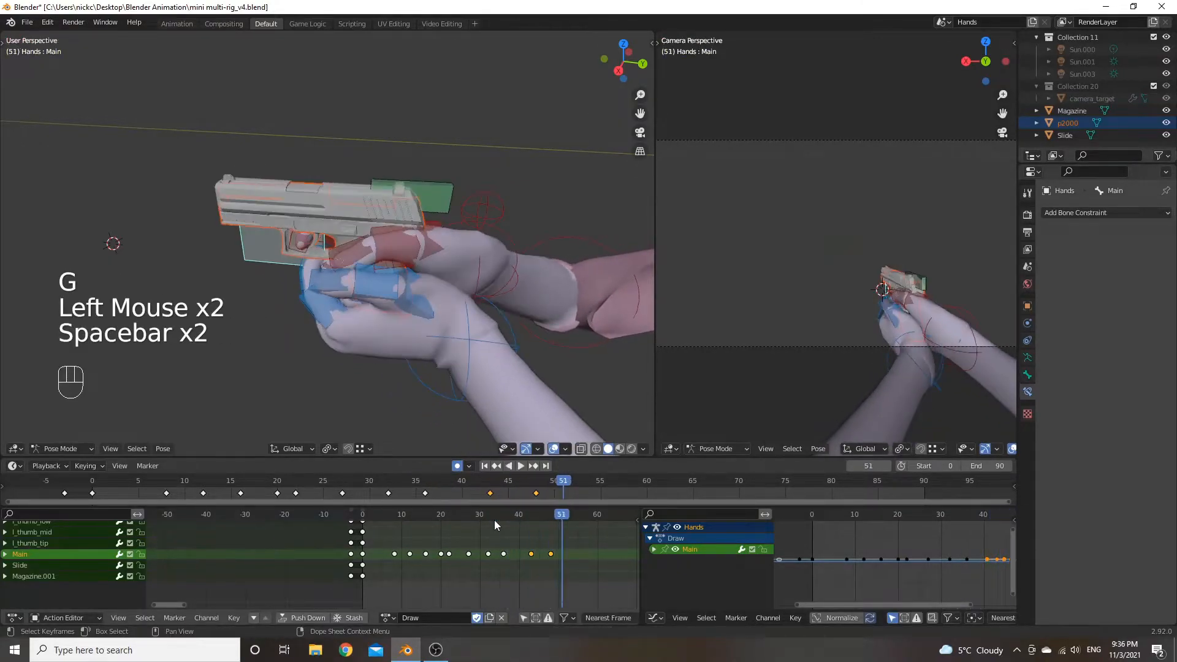
Move the two selected Main keyframes one frame earlier, to frames 42 and 47, and replay from around frame 33.
key("g")
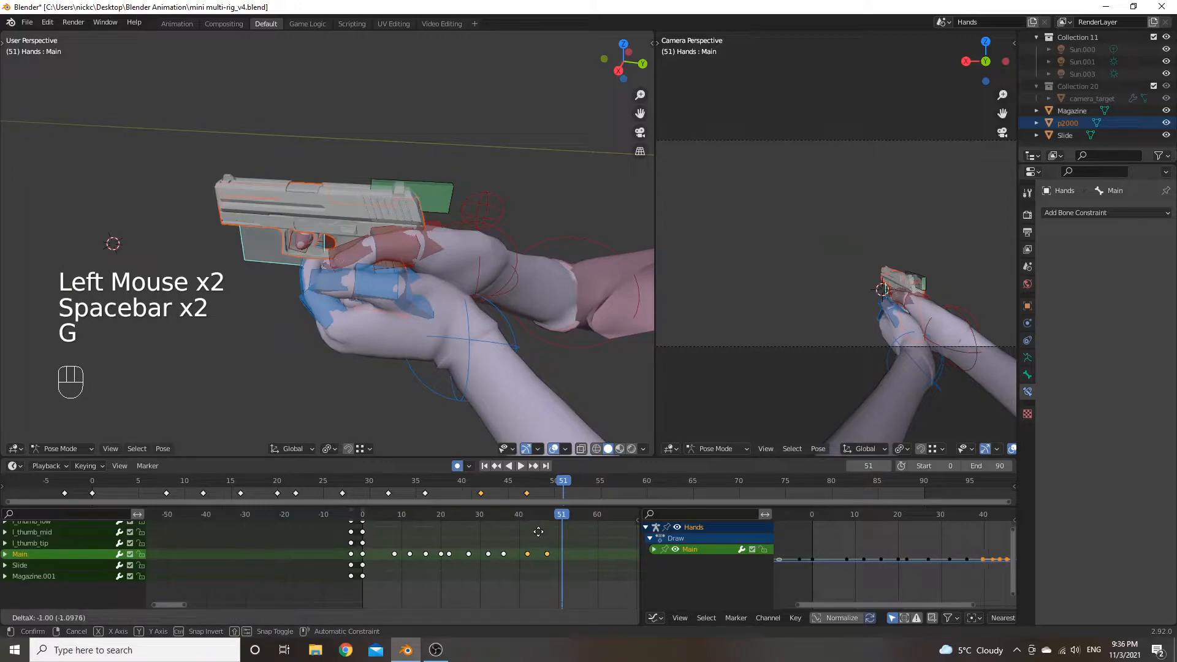
left_click(539, 532)
left_click(493, 515)
key("space")
key("space")
At frame 42, lower the Main bone slightly along the global Z axis and replay from frame 32.
left_click_drag(496, 514, 526, 526)
key("g")
key("z")
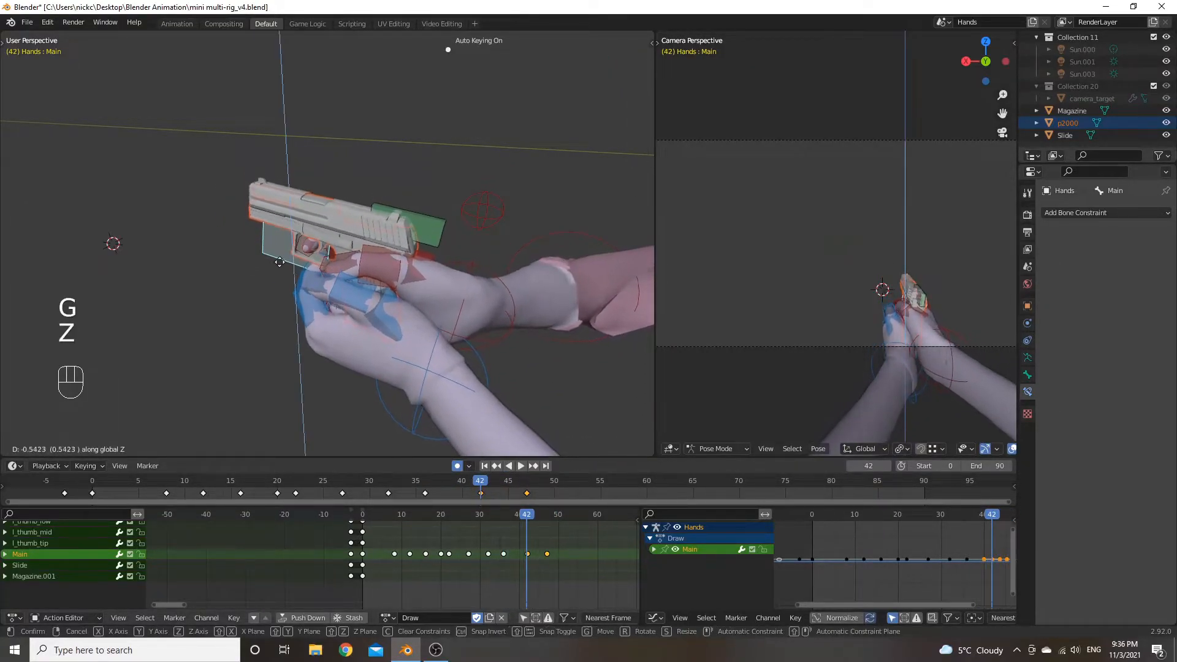
left_click(295, 260)
left_click_drag(533, 516, 487, 517)
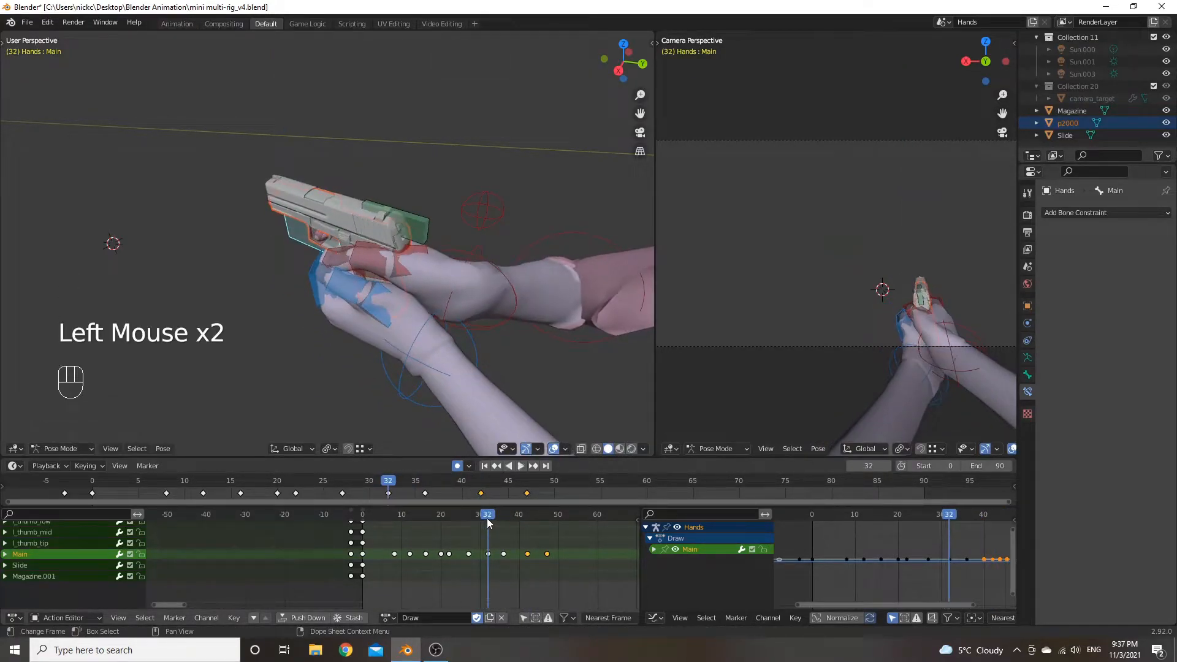
key("space")
key("space")
Move only the last Main keyframe to frame 46 and replay the end of the draw.
left_click(499, 517)
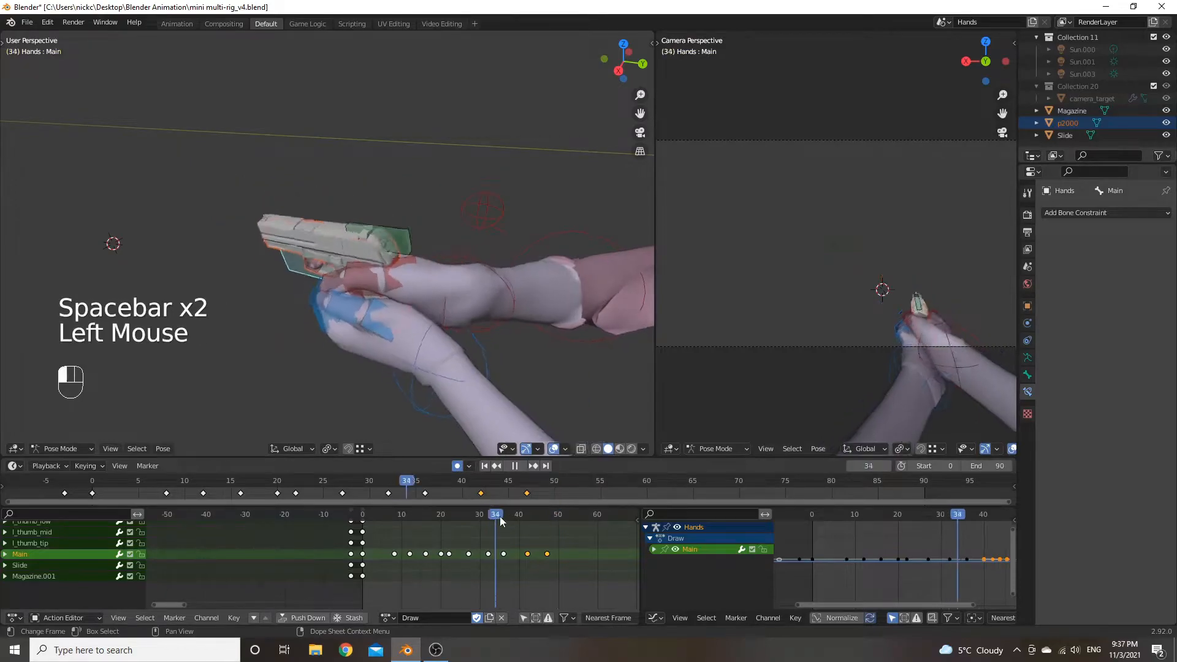
left_click(546, 570)
left_click(548, 554)
key("g")
left_click(544, 556)
key("space")
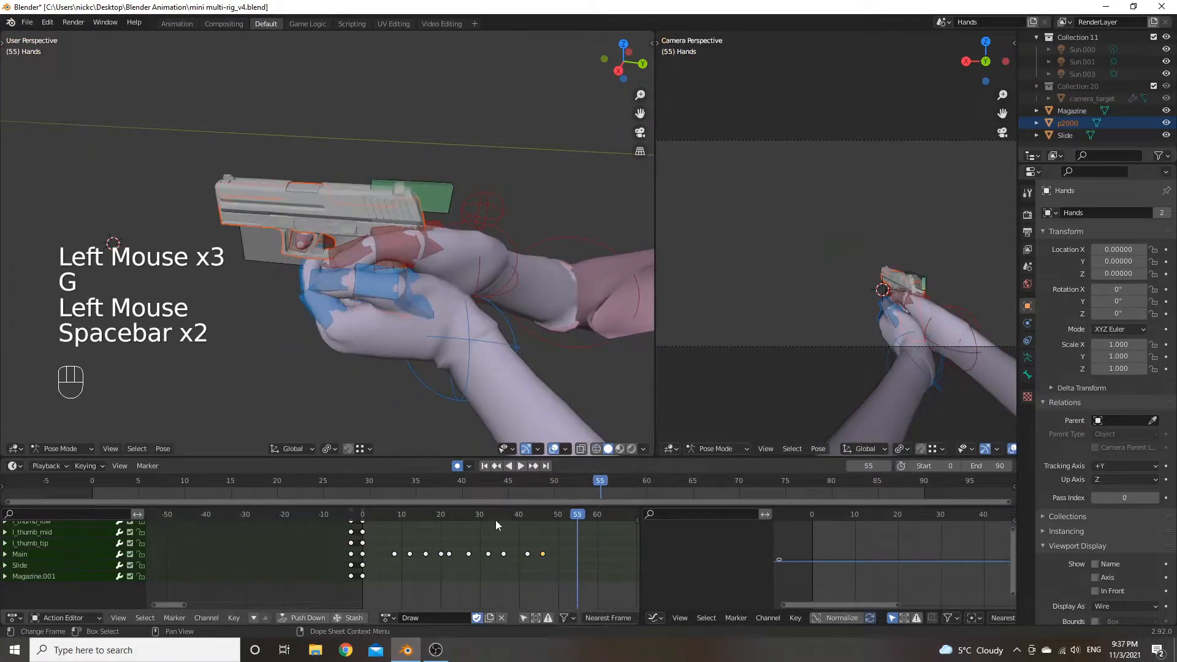
left_click(474, 514)
key("space")
key("space")
Return the last Main keyframe to frame 47 and replay from around frame 32.
key("g")
left_click(547, 558)
left_click(488, 517)
key("space")
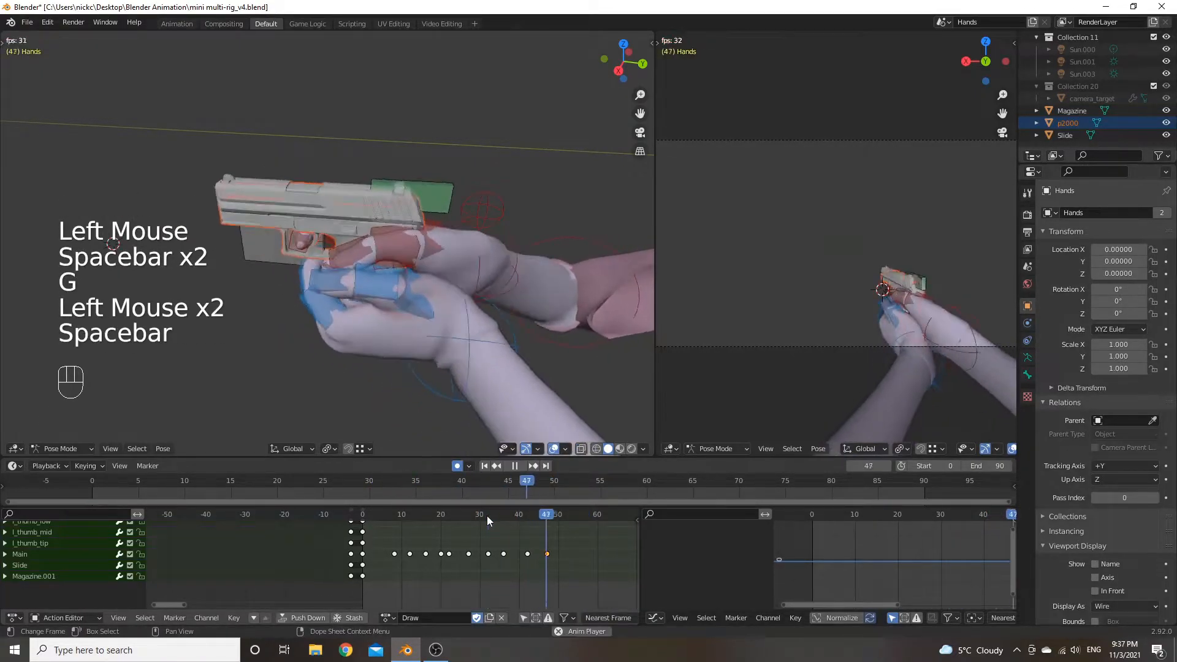
key("space")
At frame 42, rotate the Main bone about the global X axis to level the pistol, and replay the settling motion.
left_click_drag(487, 516, 529, 522)
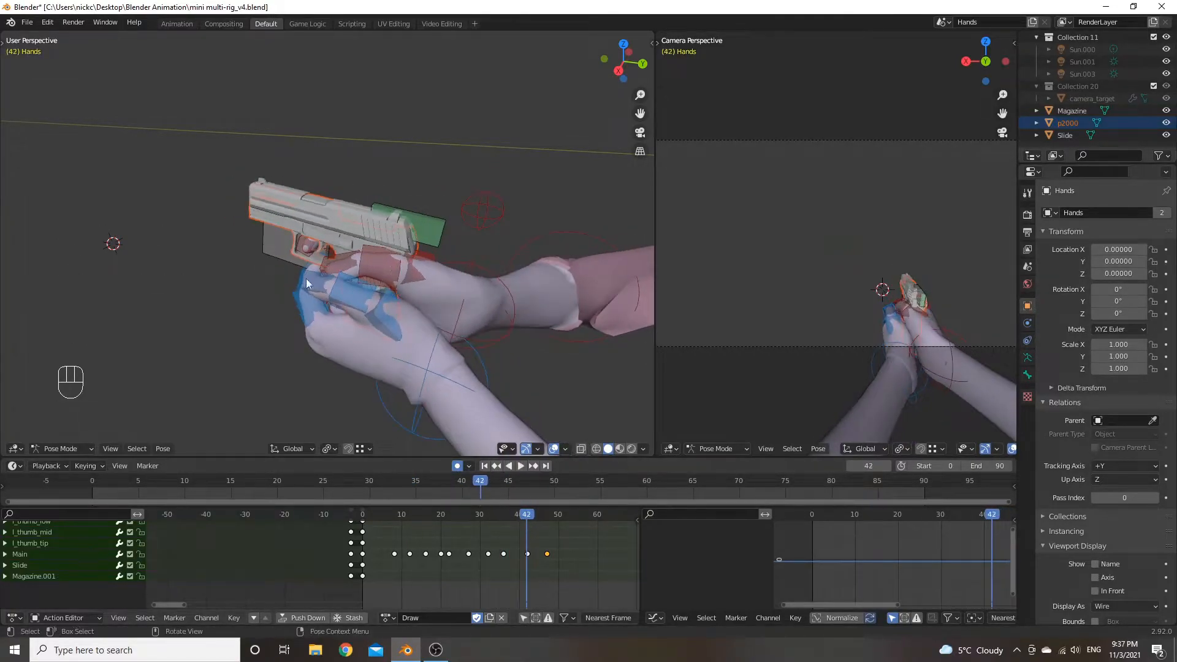
left_click(281, 234)
key("r")
key("x")
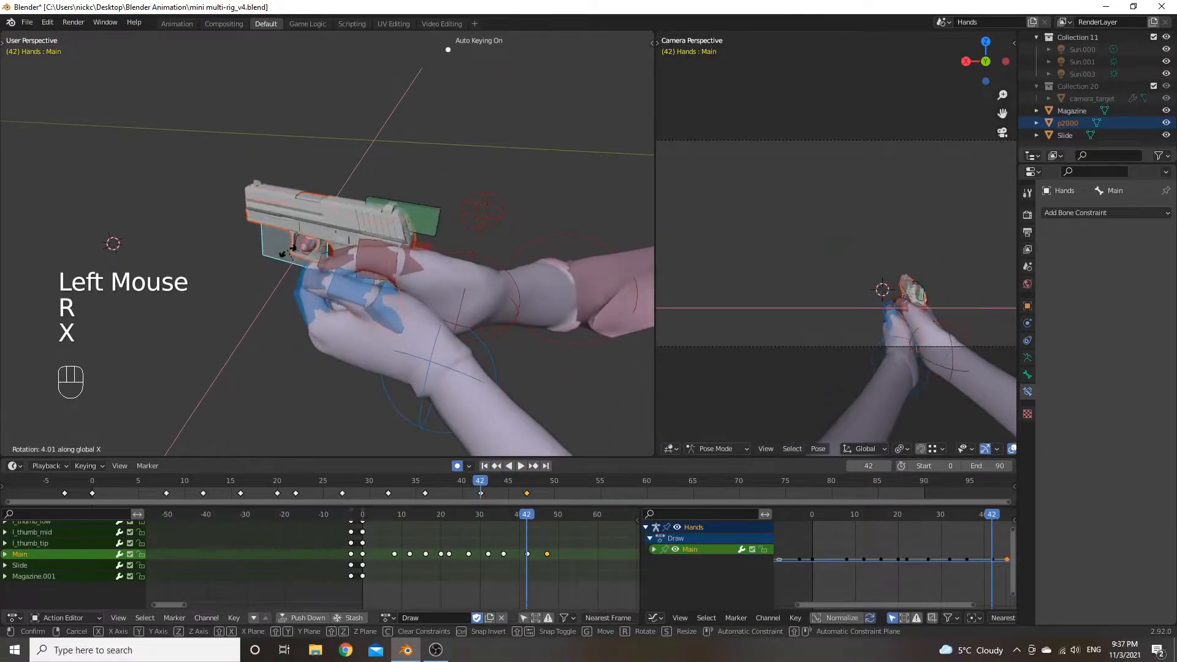
left_click(298, 271)
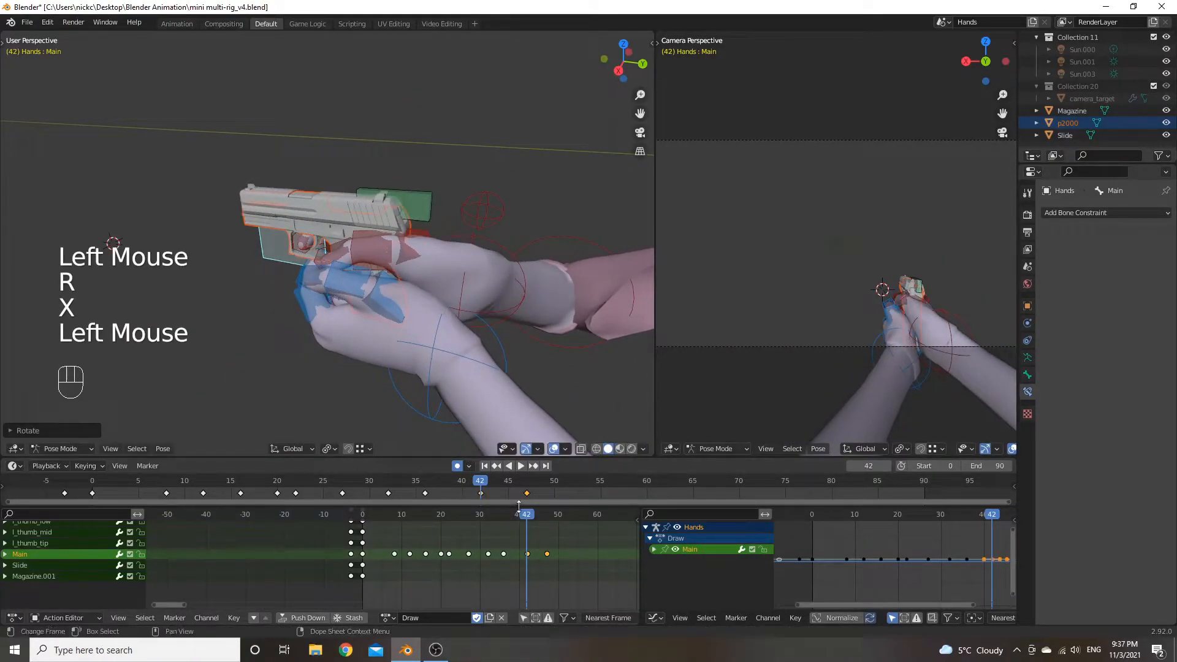
mouse_move(526, 520)
left_mouse_down()
mouse_move(501, 516)
mouse_move(549, 518)
mouse_move(504, 521)
left_mouse_up()
key("space")
key("space")
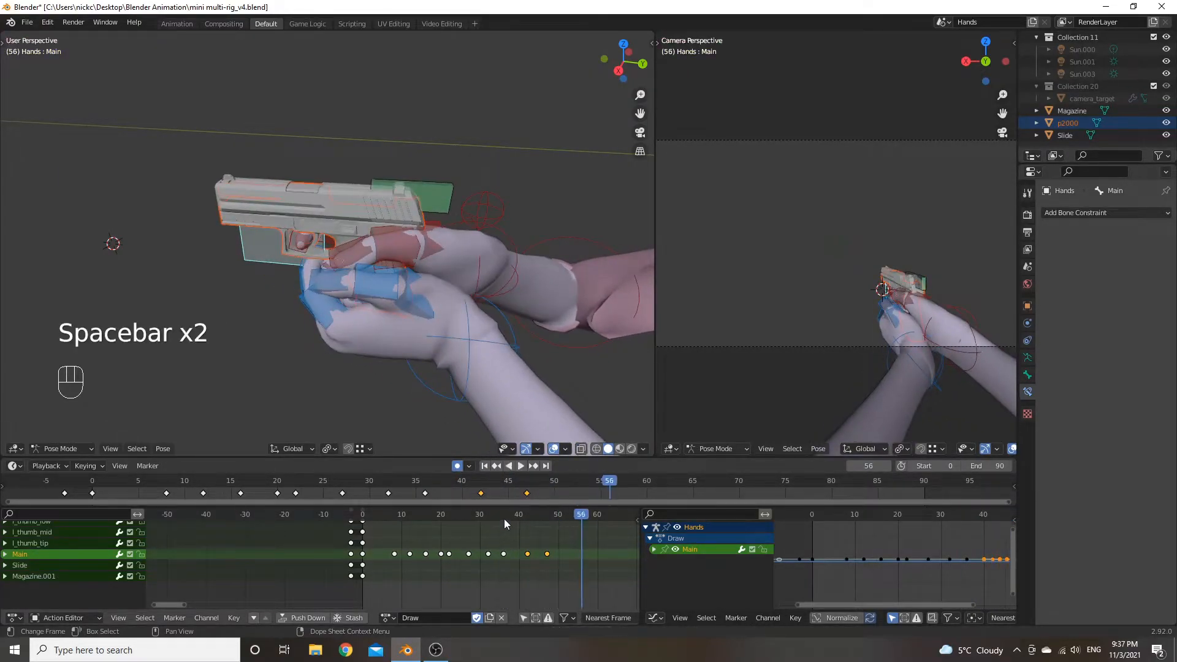
left_click(487, 520)
key("space")
key("space")
Move the last Main keyframe to frame 49 and replay the end of the draw.
left_click_drag(486, 519, 549, 525)
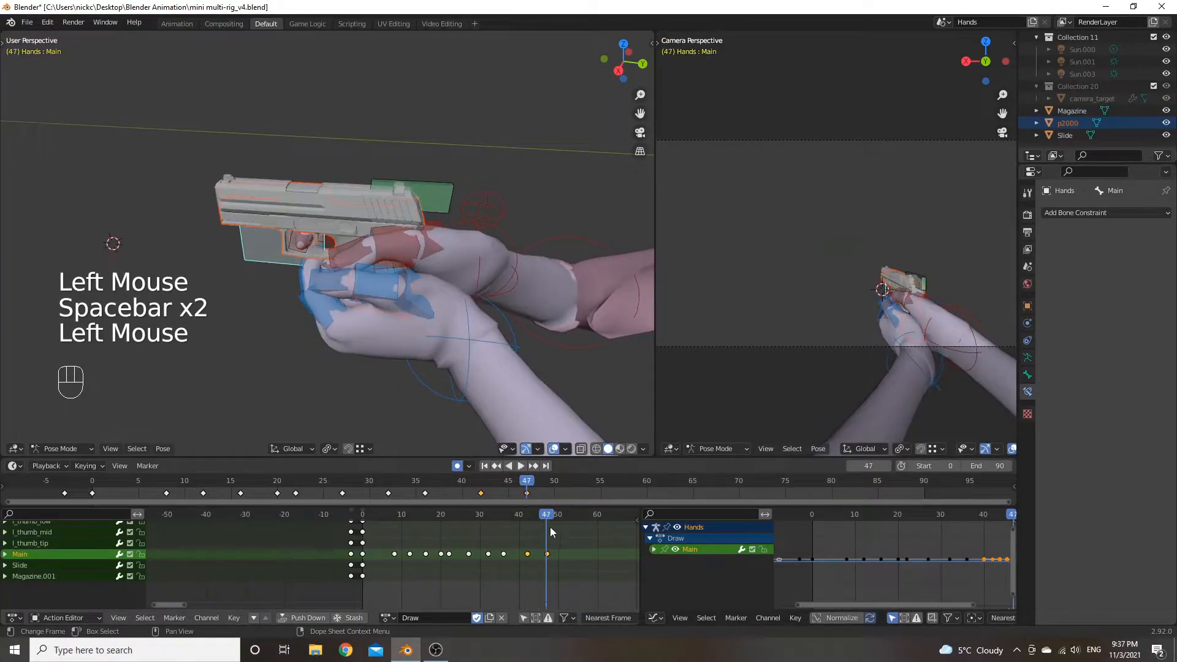
left_click(550, 554)
key("g")
left_click(555, 548)
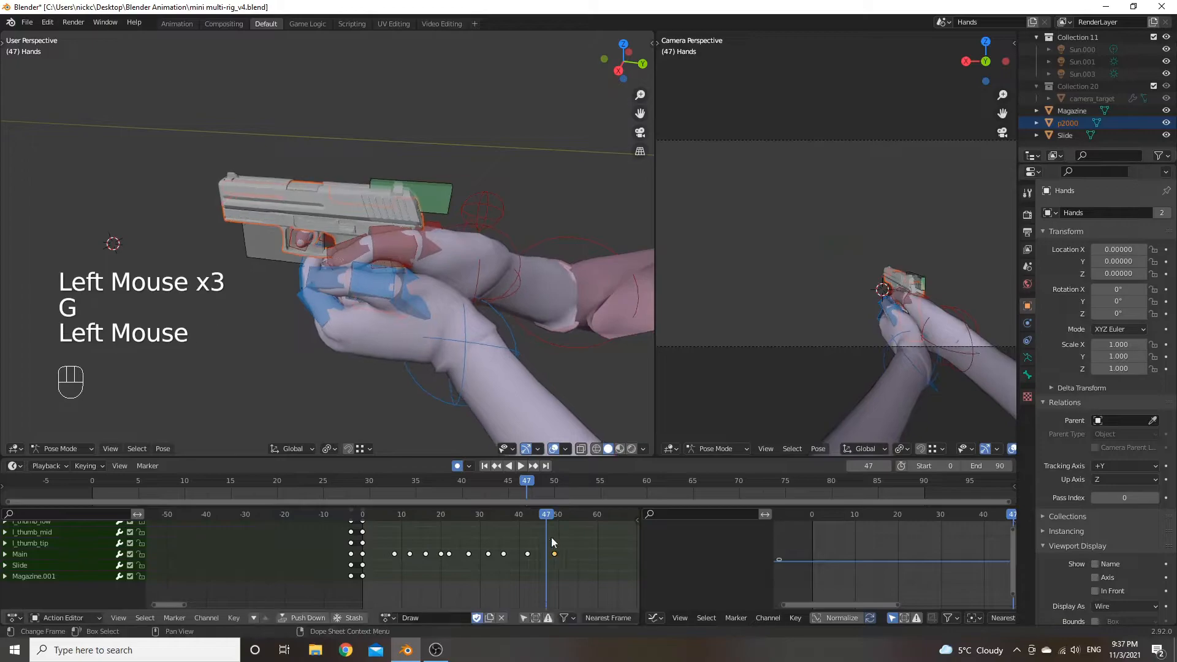
key("space")
key("space")
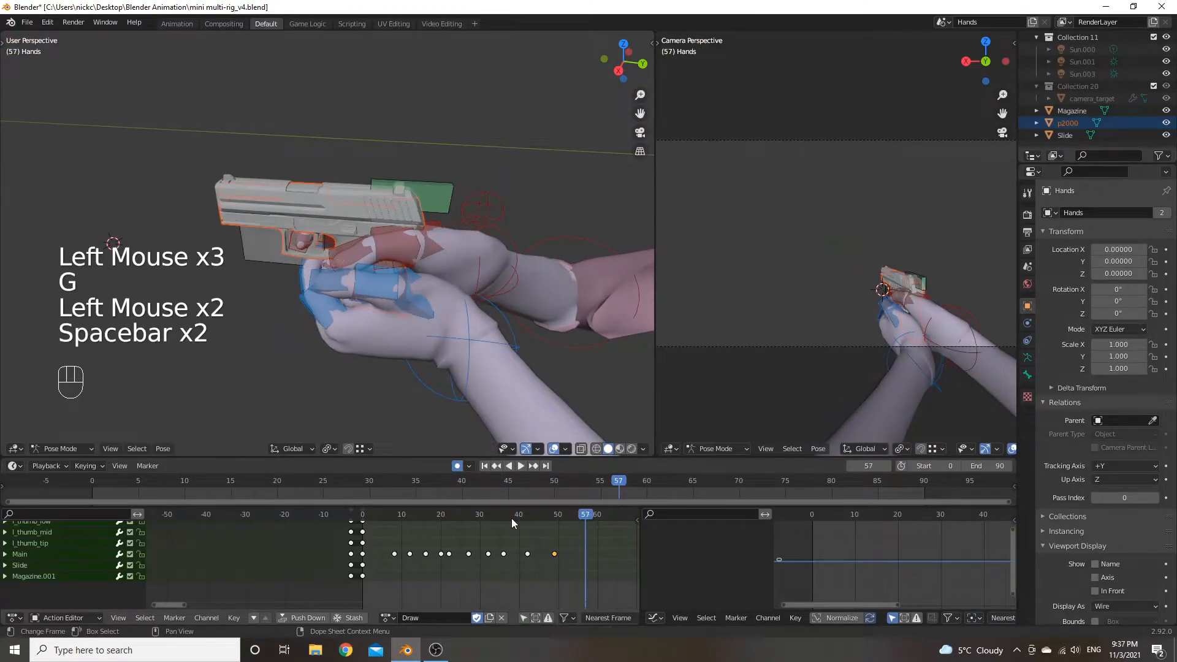
Replay the draw from its start and scrub through the first 30 frames to assess the timing.
left_click(360, 514)
key("space")
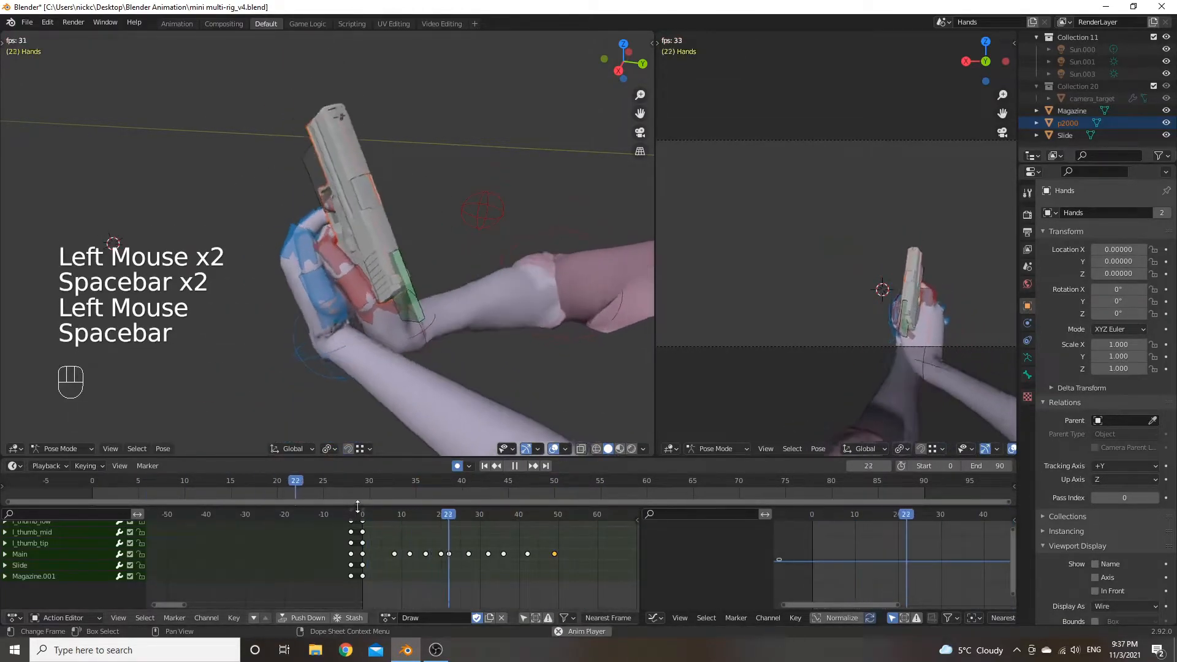
left_click_drag(364, 514, 445, 519)
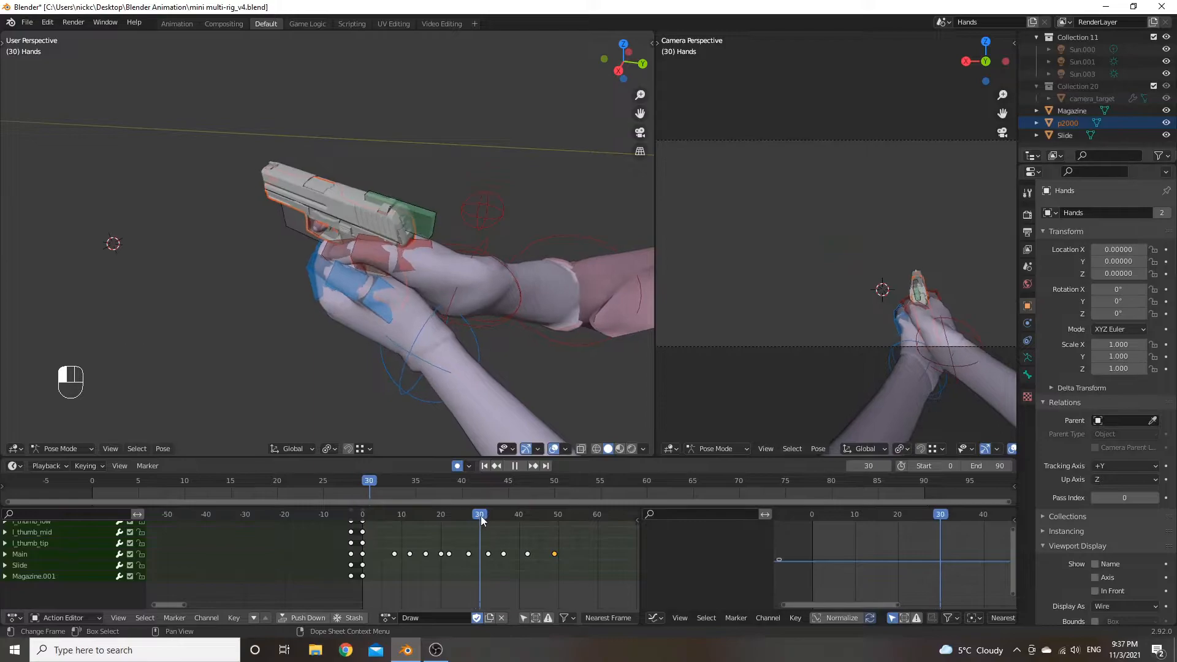
left_click_drag(470, 518, 390, 514)
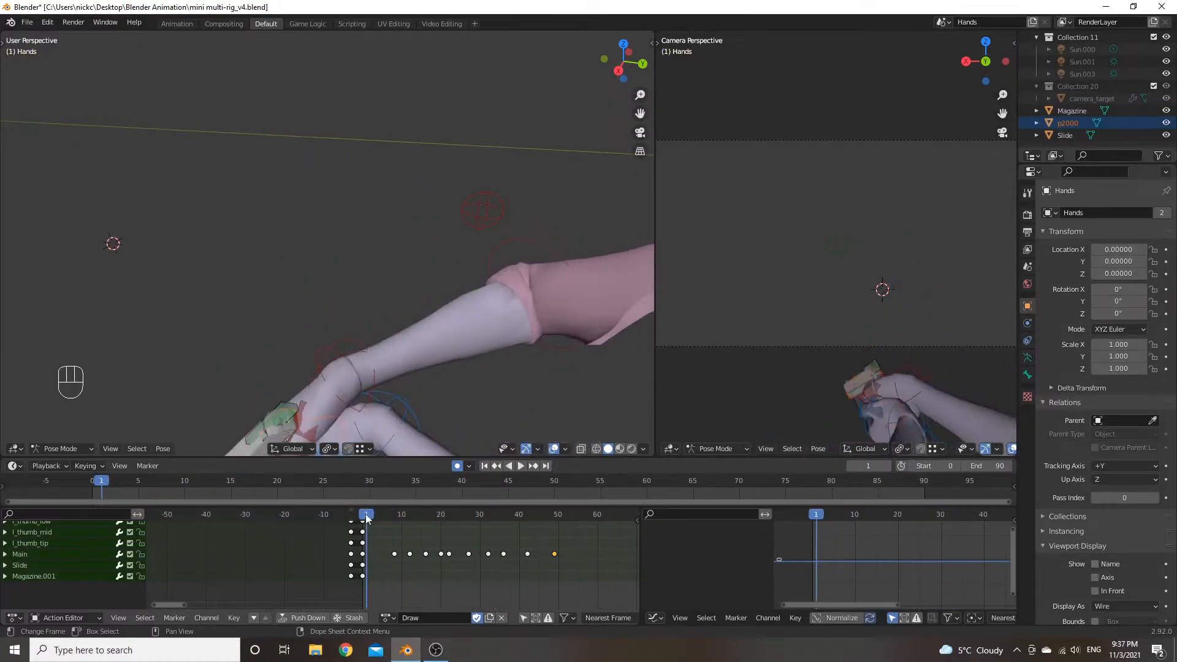
key("space")
key("space")
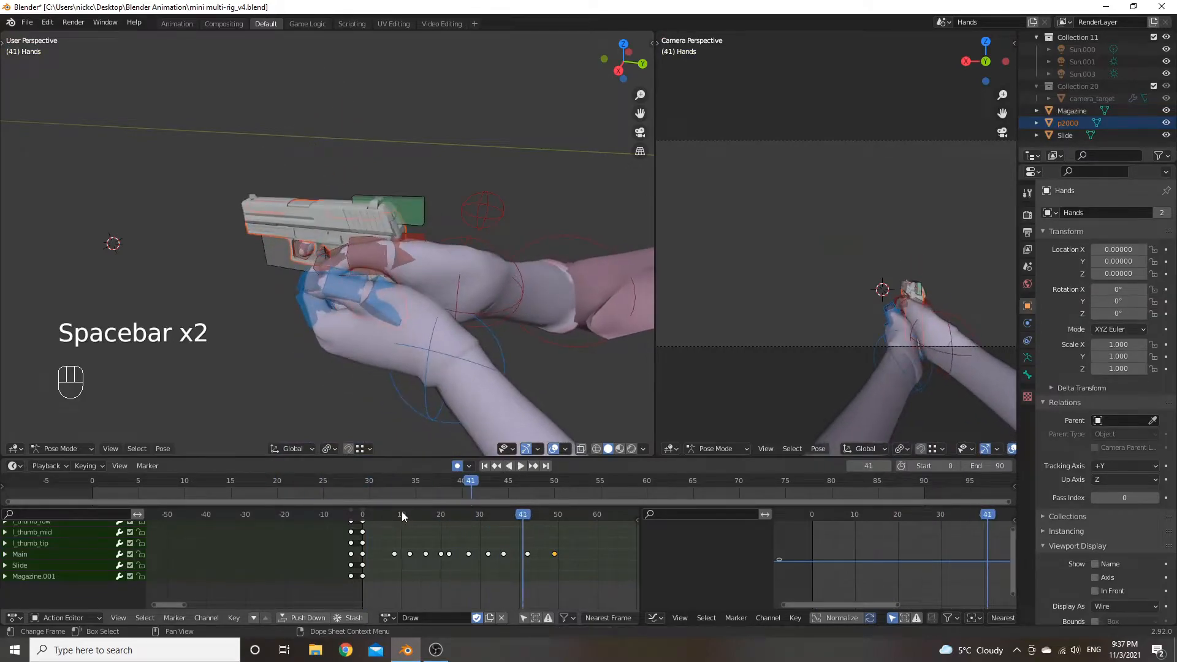
left_click(412, 517)
key("space")
key("space")
Shift the four Main keyframes after frame 30 three frames later.
left_click_drag(422, 517, 483, 517)
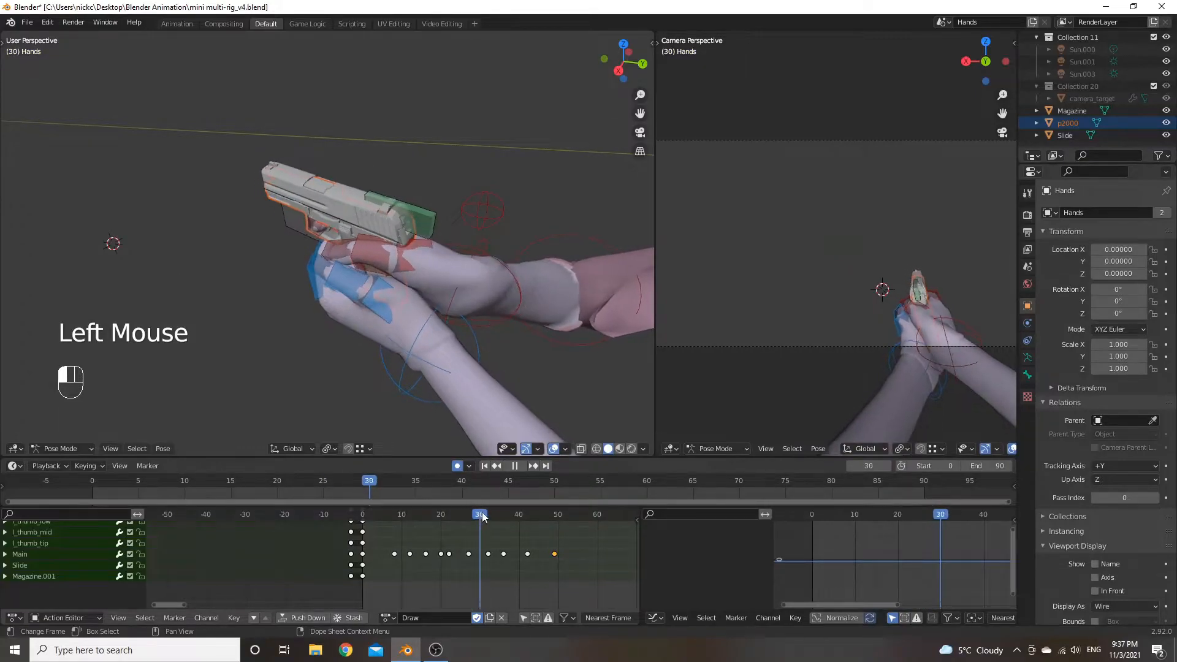
left_click(534, 529, "ctrl")
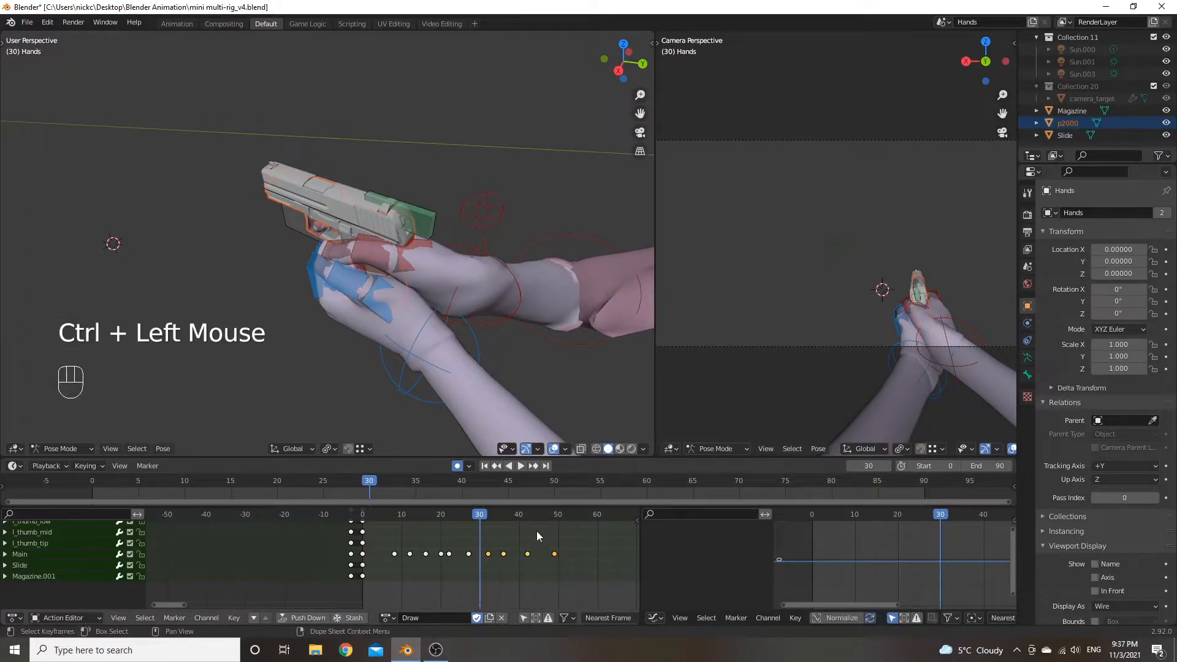
key("g")
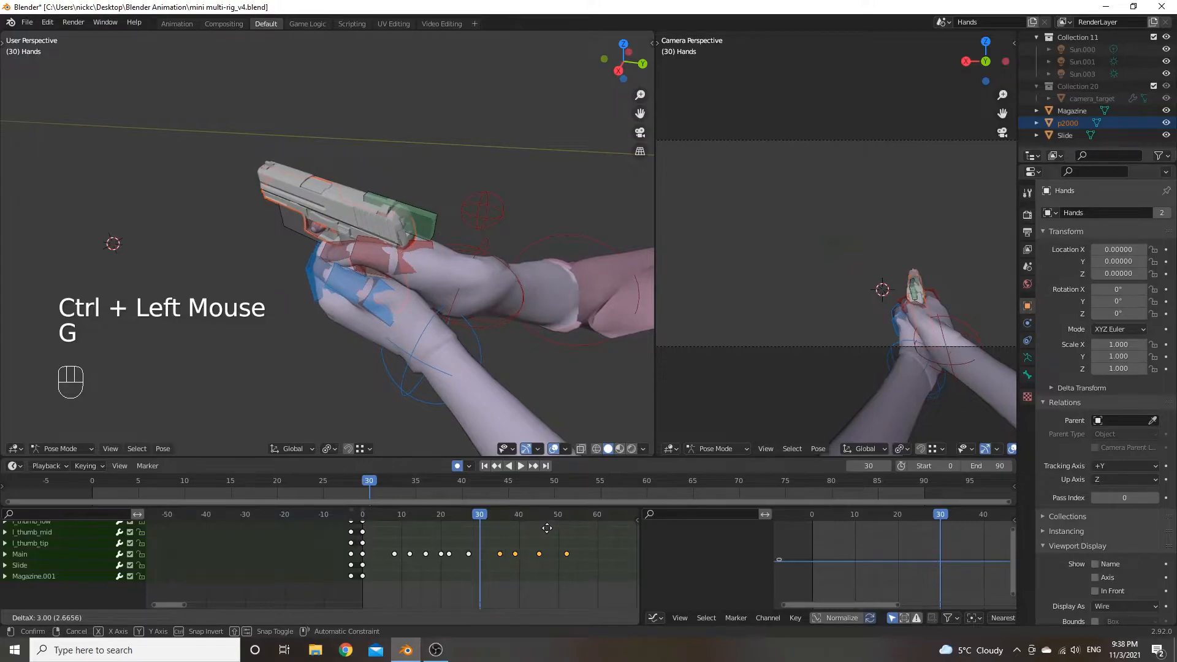
left_click(547, 528)
mouse_move(484, 518)
left_mouse_down()
mouse_move(469, 522)
mouse_move(480, 521)
left_mouse_up()
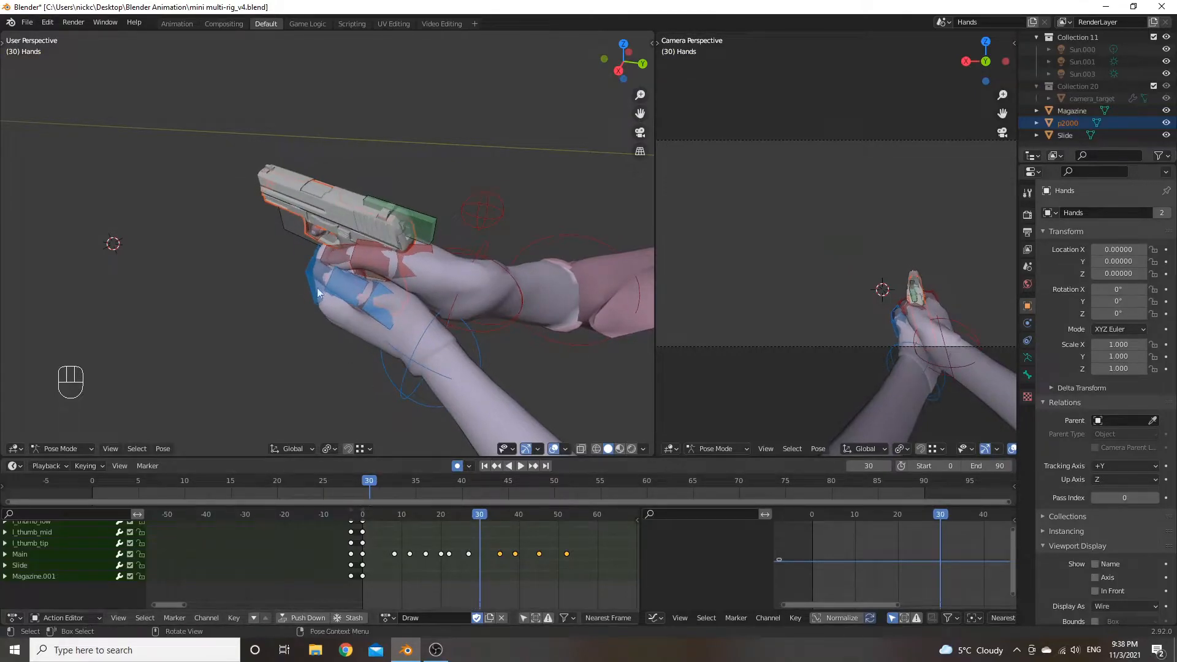
At frame 30, rotate the Main bone about its local X axis to level the pistol, and lower it along global Z.
left_click(296, 230)
middle_click_drag(296, 229, 417, 262)
key("r")
key("x")
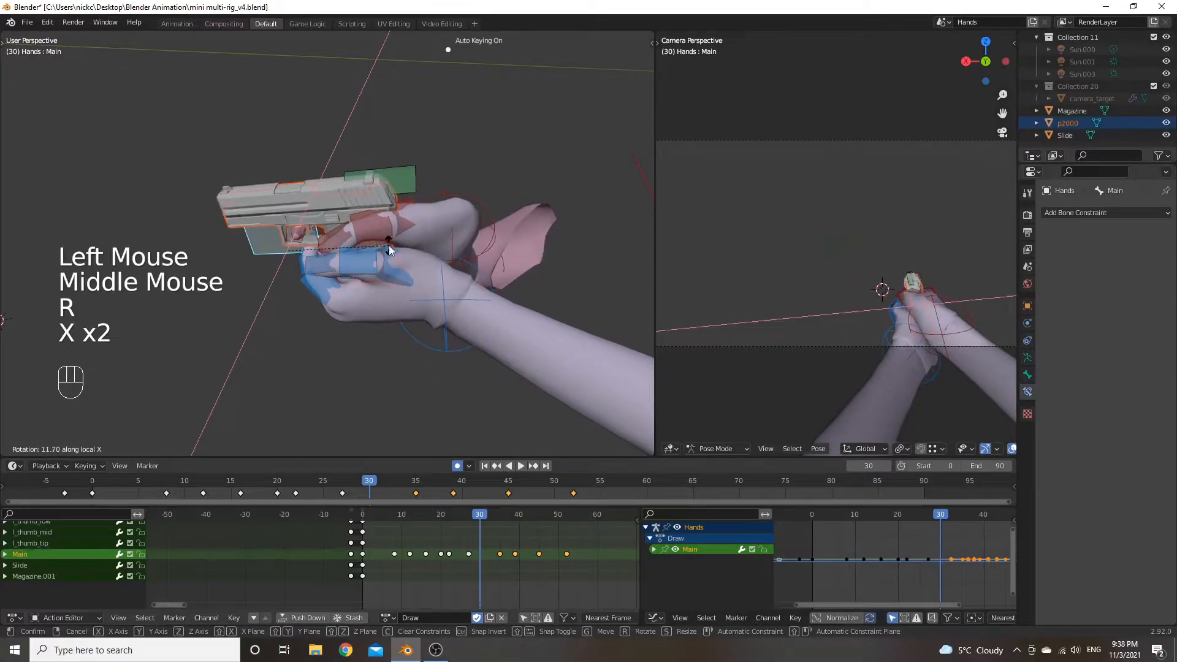
left_click(390, 250)
key("g")
key("z")
left_click(381, 263)
Rotate the Main bone slightly about the global Z axis at frame 30 and lower it further along Z.
key("r")
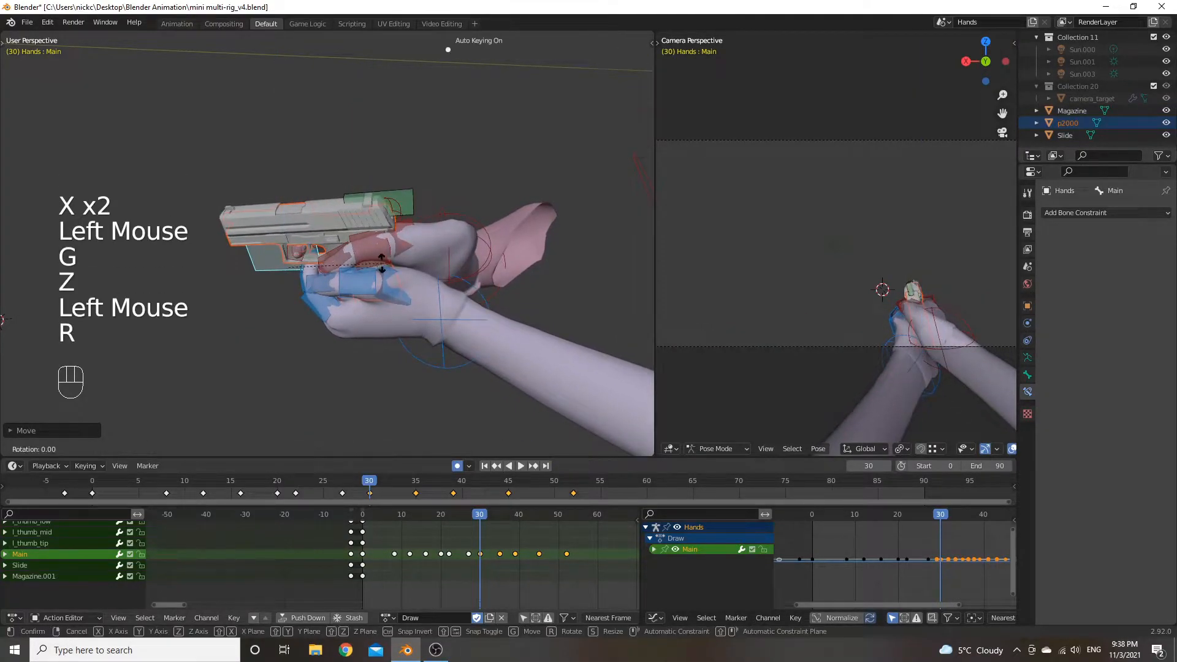
key("z")
left_click(369, 269)
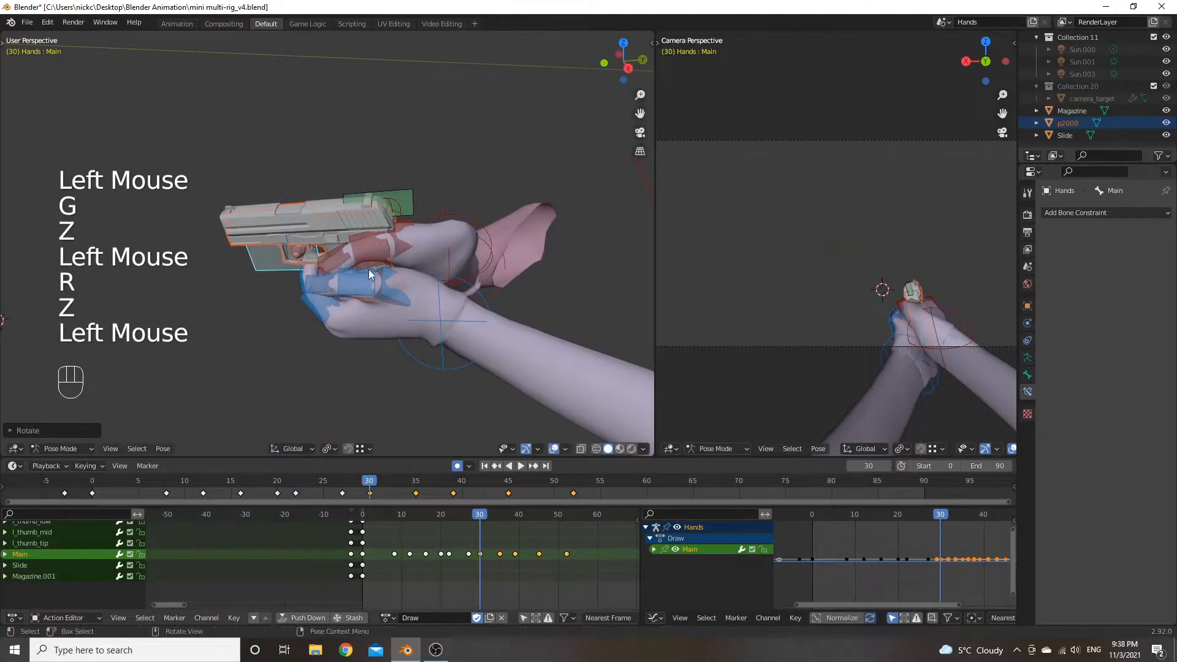
key("g")
key("z")
left_click(371, 286)
Replay the draw from around frames 22 and 14 to check the new frame 30 pose.
left_click(451, 520)
key("space")
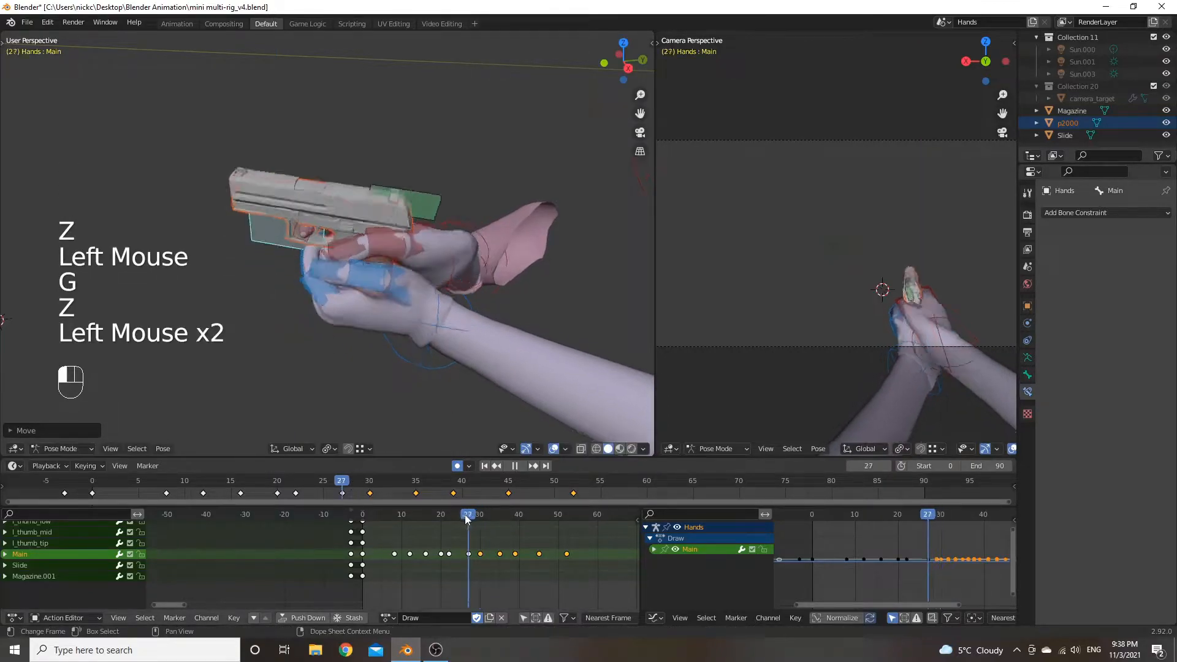
key("space")
left_click(417, 518)
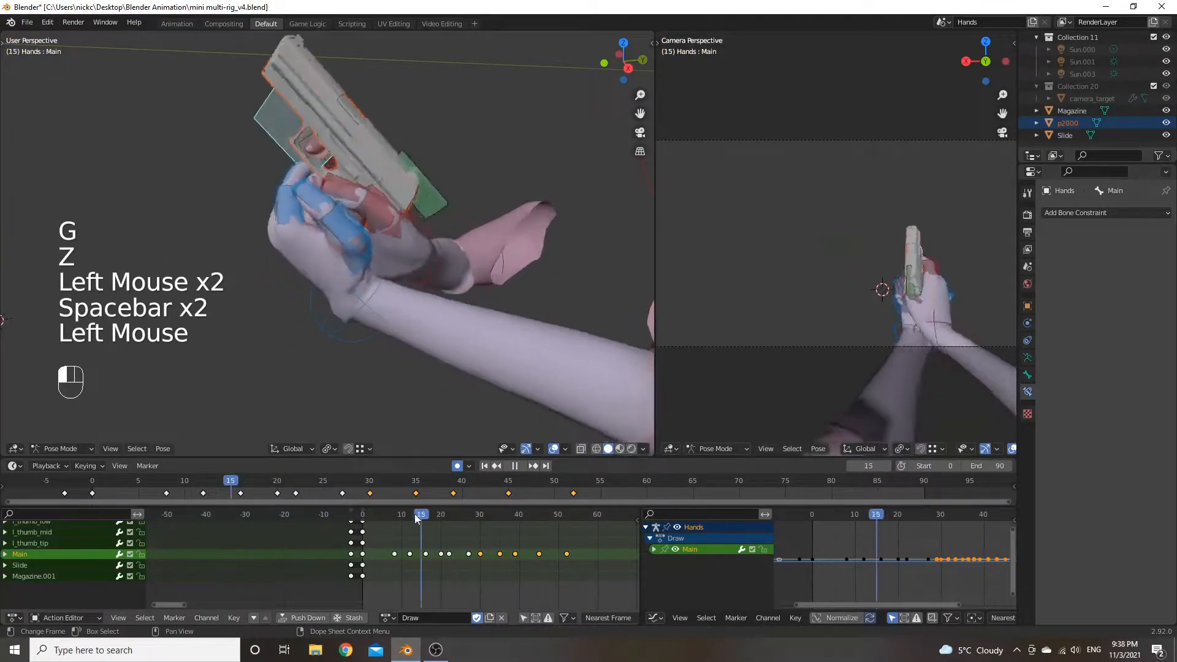
key("space")
key("space")
At frame 30, rotate the Main bone about the global X axis to dip the muzzle, and turn it about 5 degrees around Z.
left_click_drag(414, 513, 482, 518)
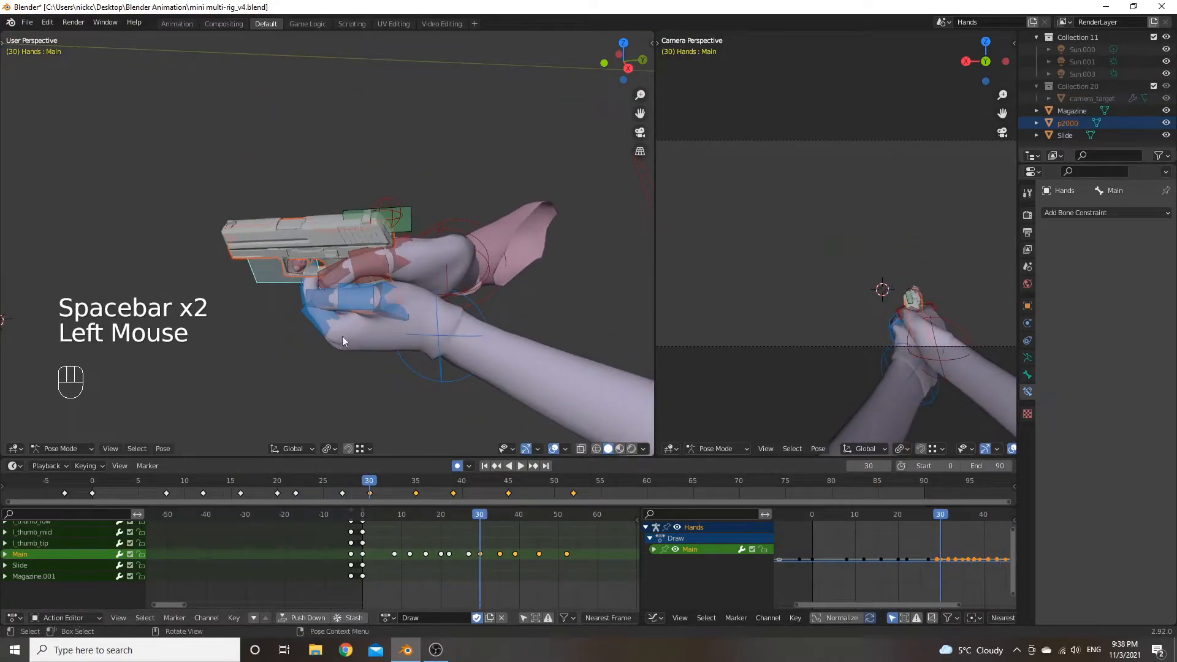
key("r")
key("x")
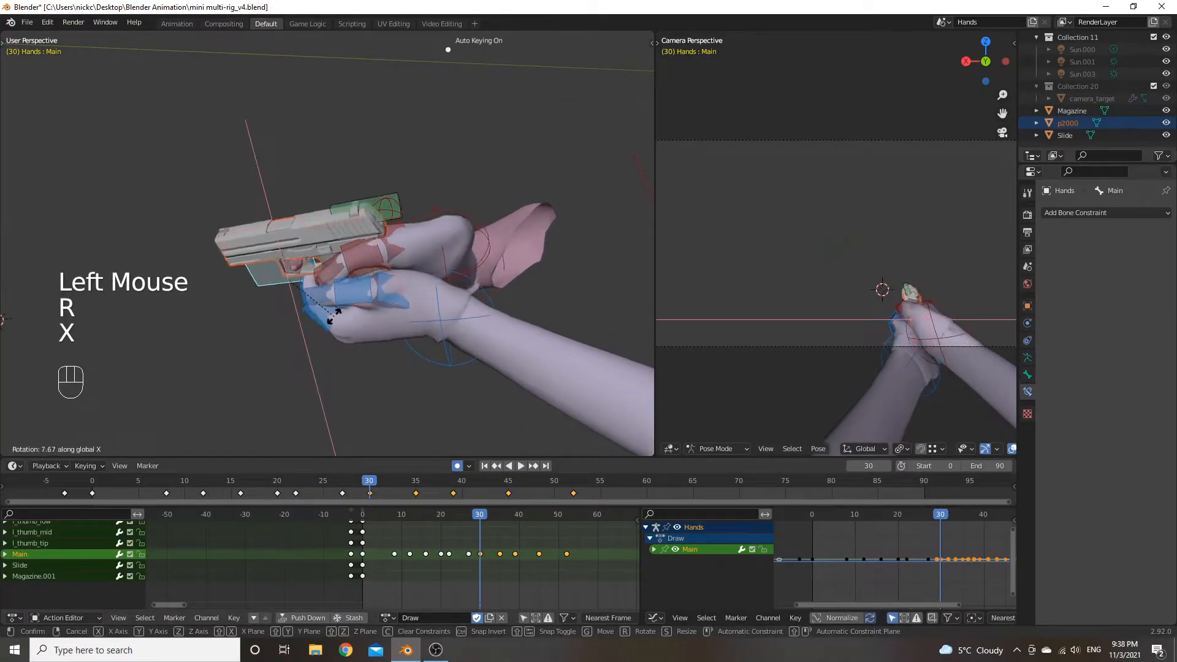
left_click(335, 314)
key("r")
key("z")
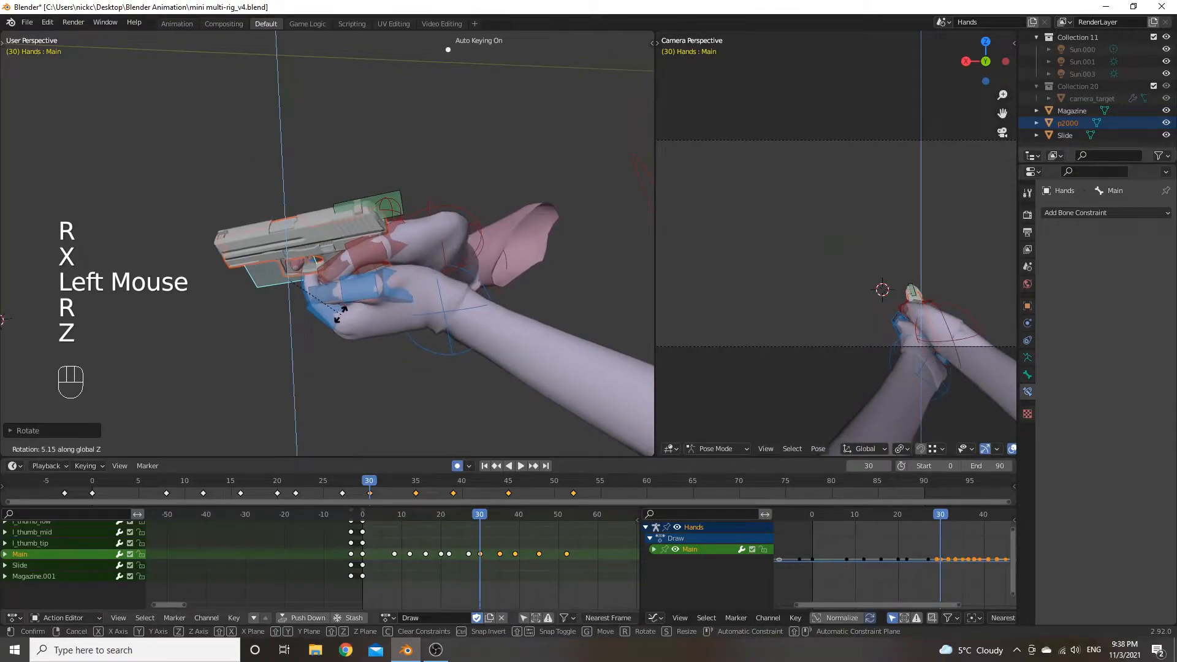
left_click(340, 313)
Replay the draw from about frames 12 and 16 to check the frame 30 pose, undoing the last change between the replays.
left_click(411, 514)
key("space")
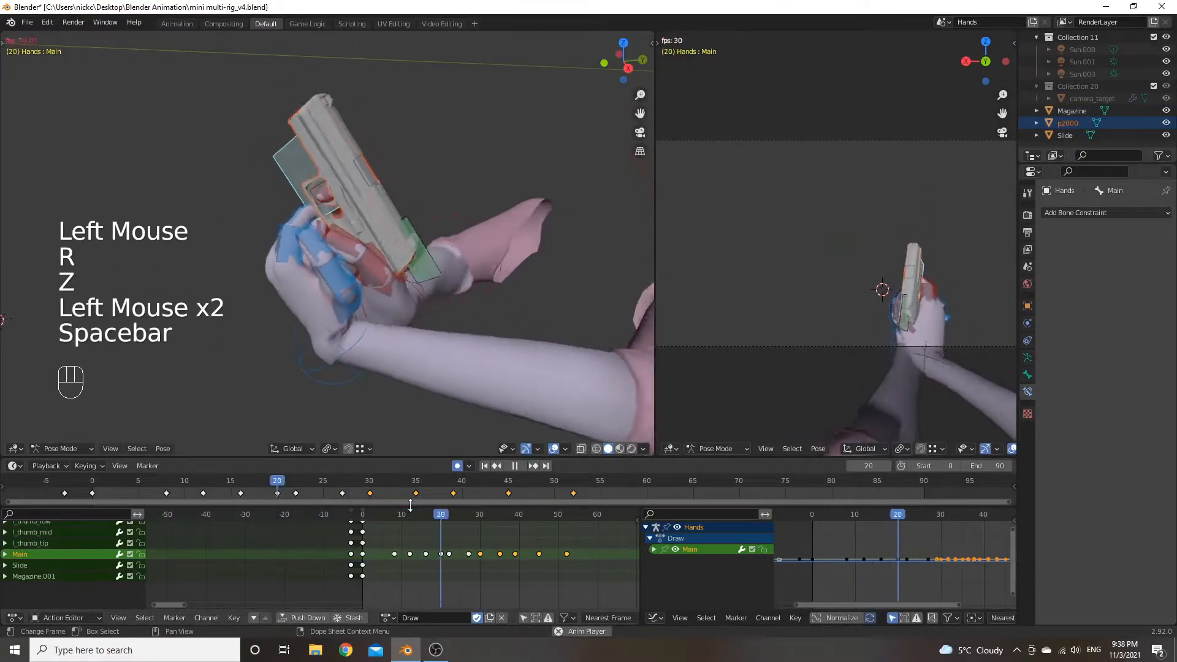
key("space")
key("ctrl+z")
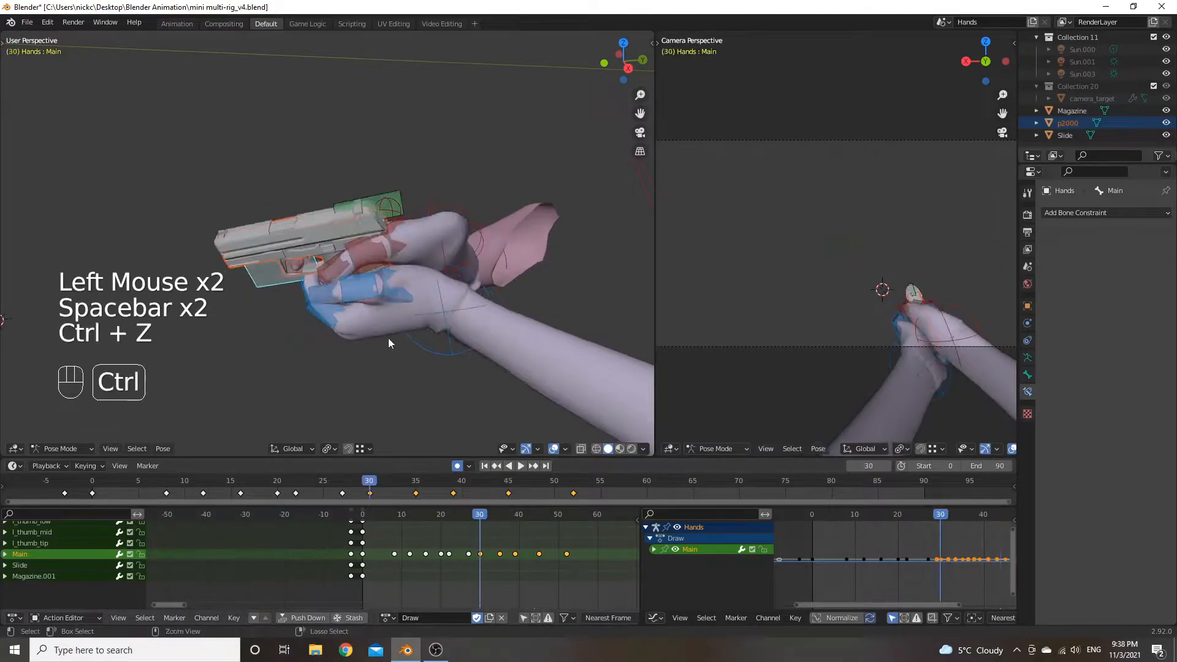
left_click(426, 514)
key("space")
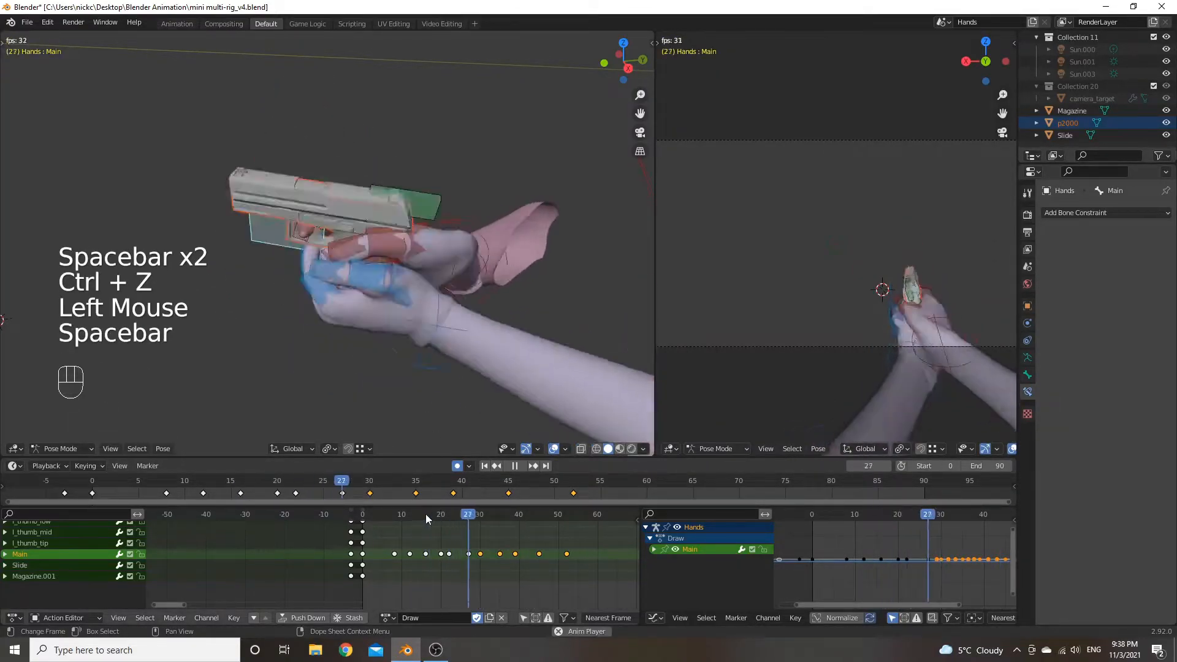
key("space")
Delete the Main bone's keyframe at frame 35 and replay the draw from about frame 24.
left_click_drag(447, 515, 503, 514)
double_click(503, 550)
key("x")
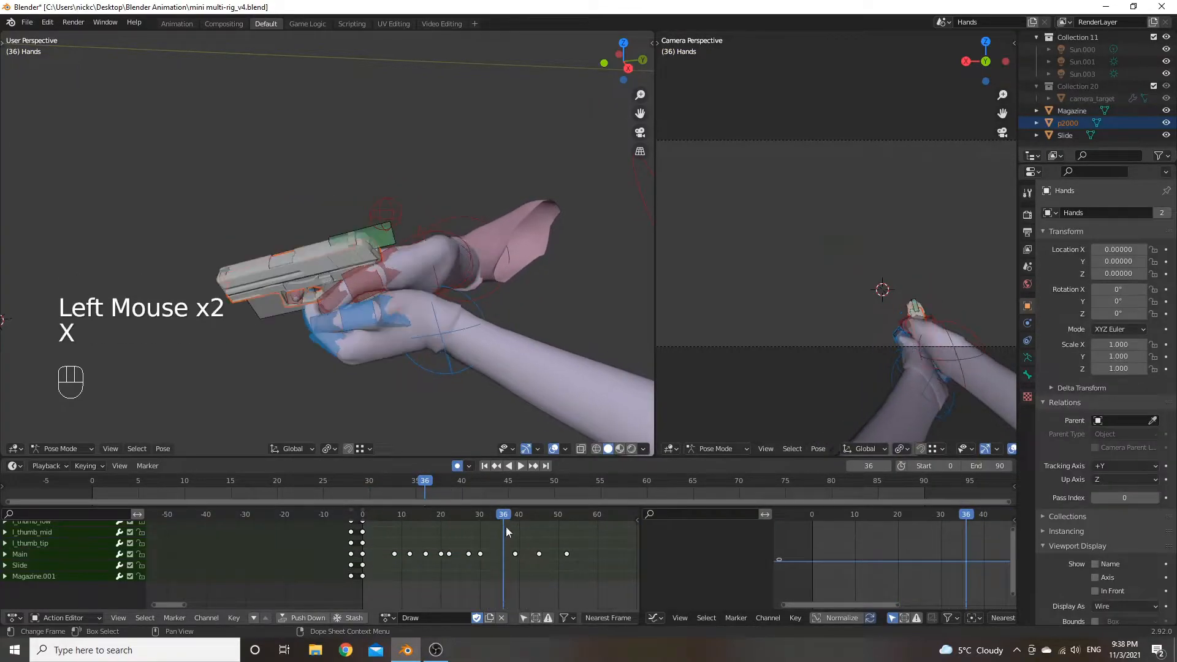
left_click(457, 517)
key("space")
key("space")
Shift all Main keyframes after frame 37 three frames earlier, to frames 36, 42 and 49.
left_click_drag(458, 517, 476, 517)
left_click(478, 517)
left_click(508, 517)
left_click(587, 540, "ctrl")
key("g")
left_click(510, 516)
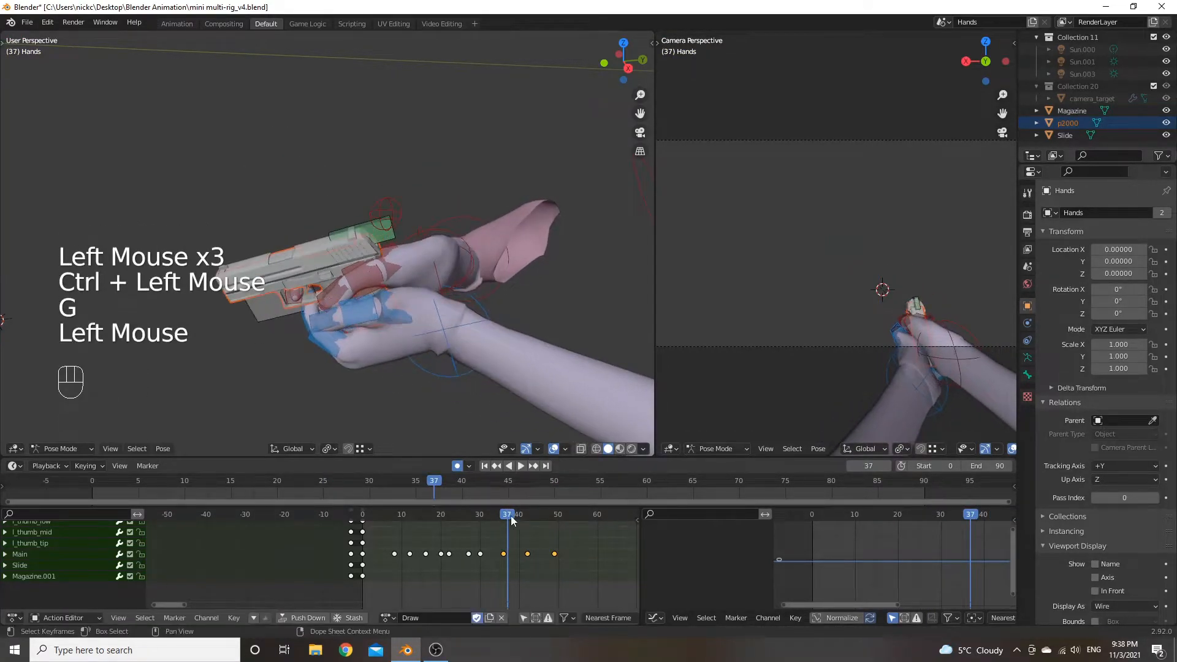
Replay the draw from about frames 24 and 6 to check the tightened keyframe timing.
left_click(455, 517)
key("space")
key("space")
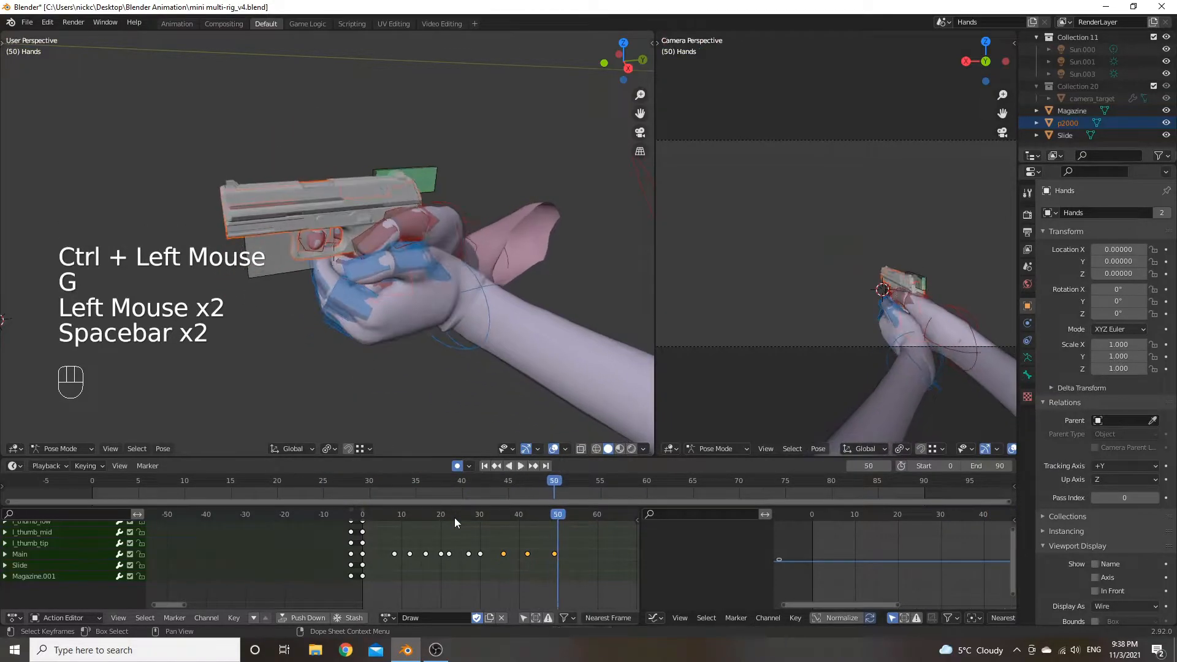
left_click(385, 515)
key("space")
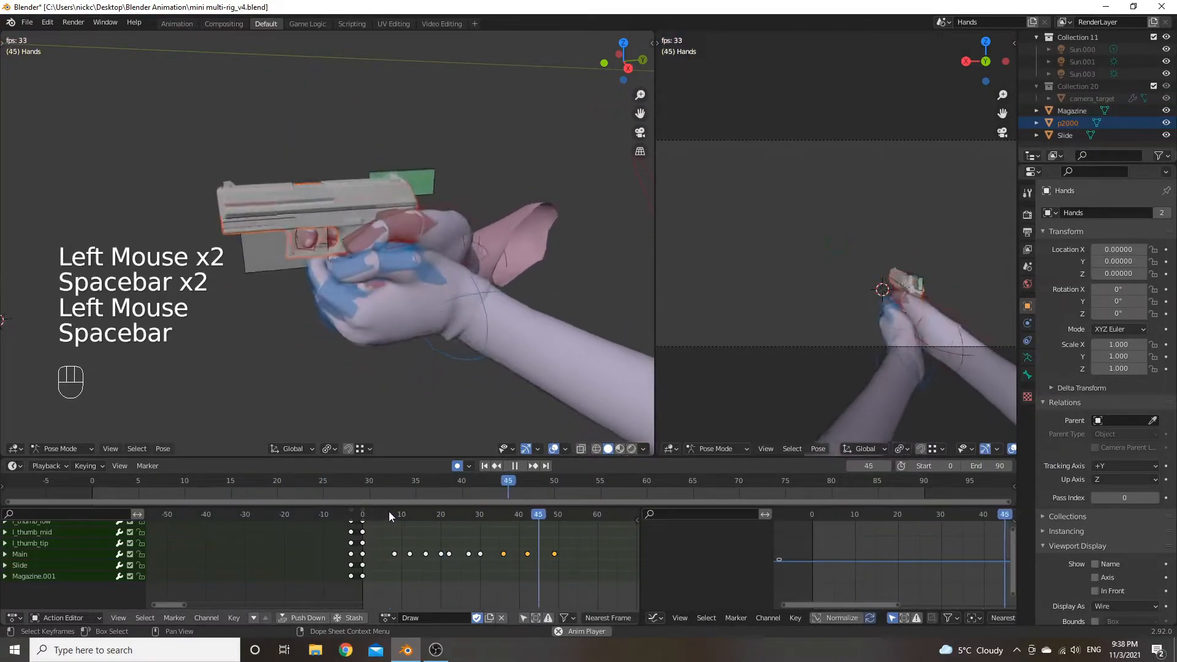
key("space")
At frame 30, rotate the Main bone about its local X axis to raise the muzzle and level the pistol.
left_click(398, 514)
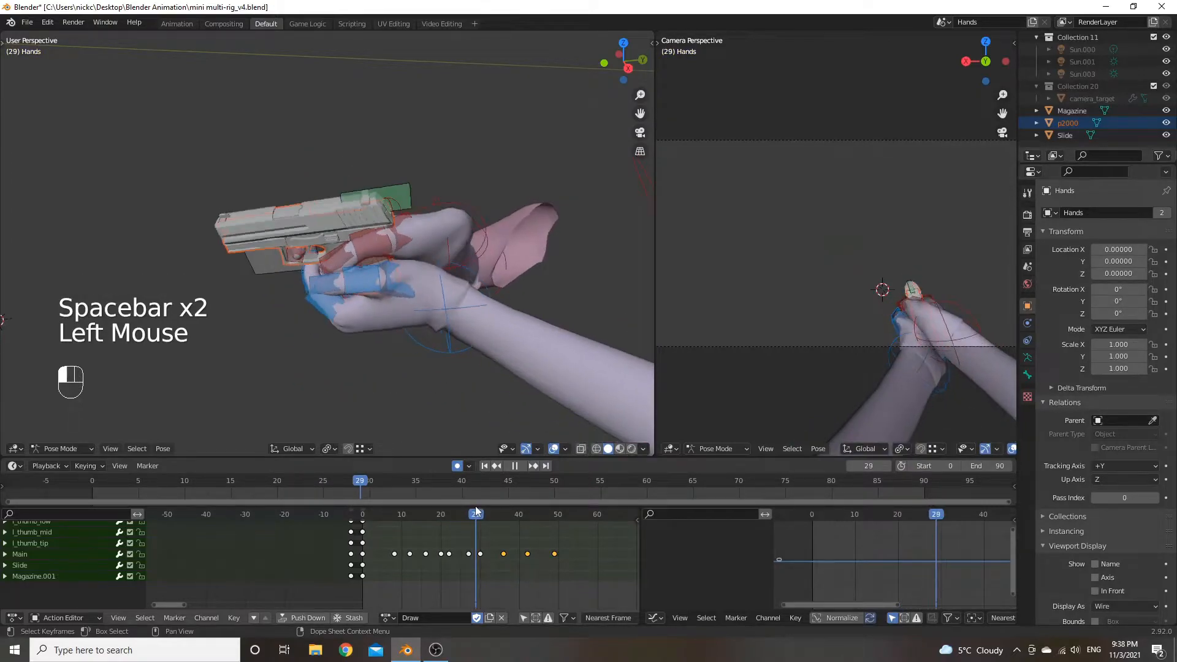
left_click(470, 514)
left_click_drag(470, 514, 483, 512)
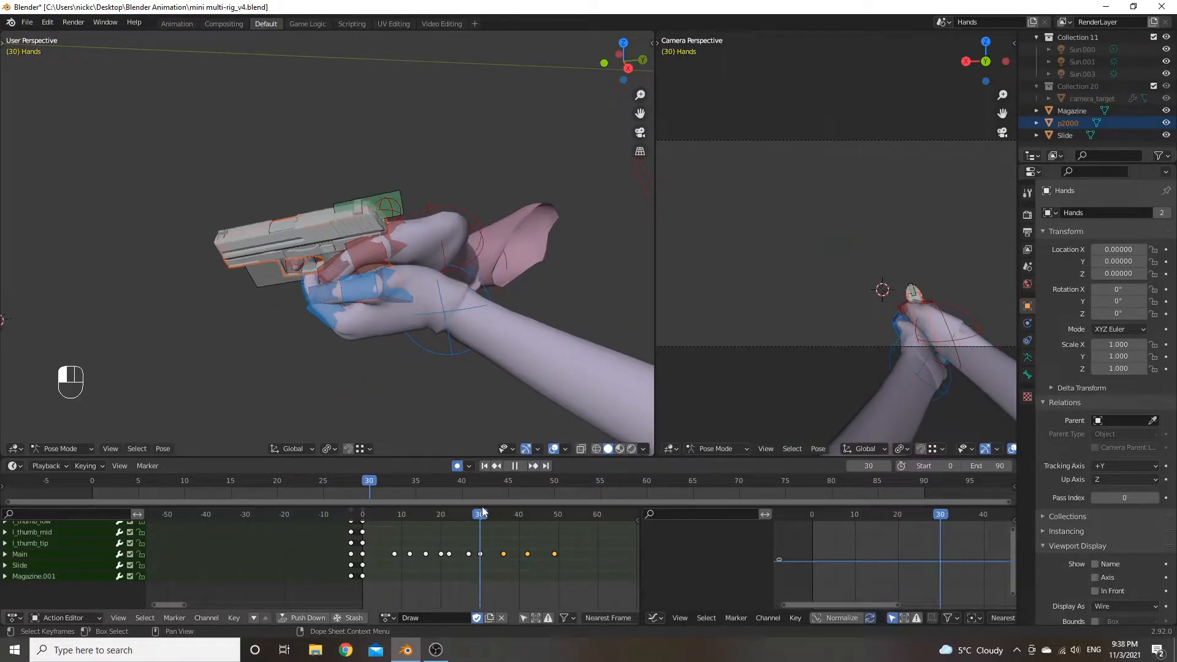
left_click(270, 276)
key("r")
key("x")
key("x")
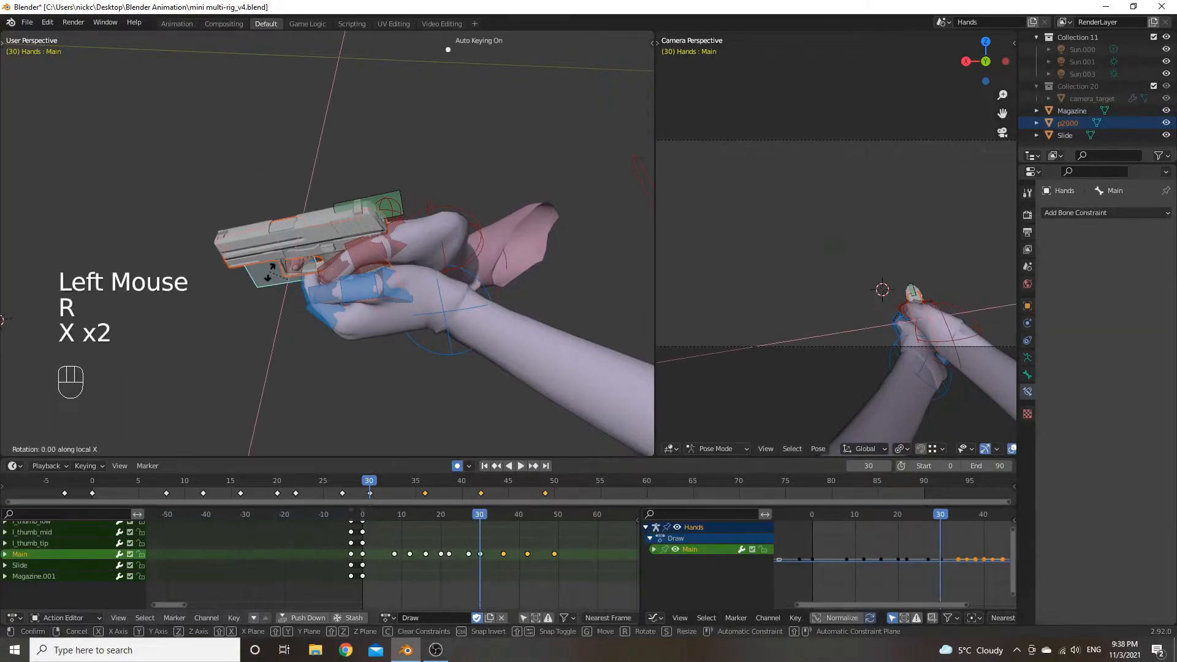
left_click(288, 303)
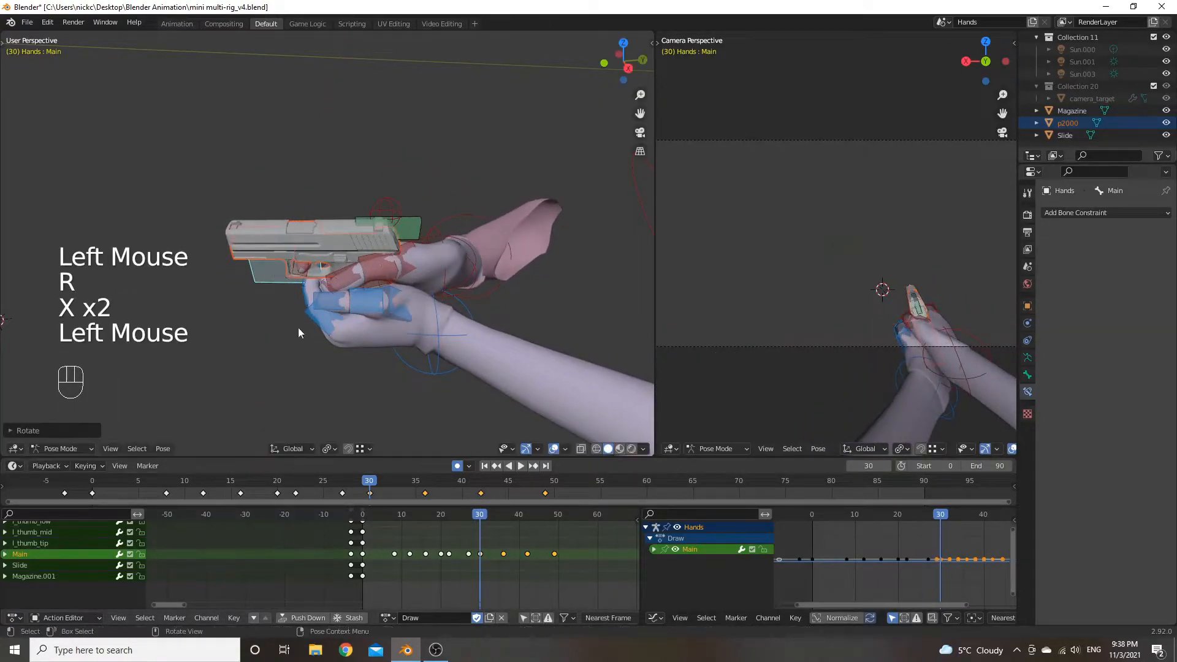
Replay the draw from the start and scrub through to frame 49 to check how the pistol settles after frame 30.
left_click(474, 515)
key("space")
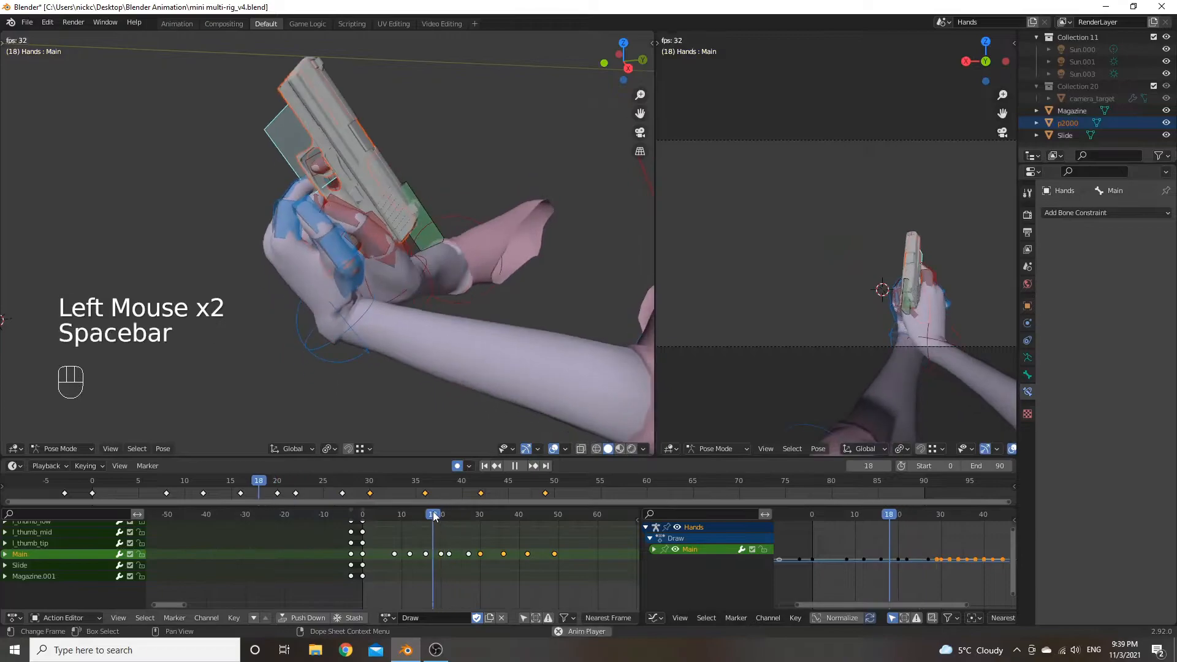
key("space")
left_click(362, 515)
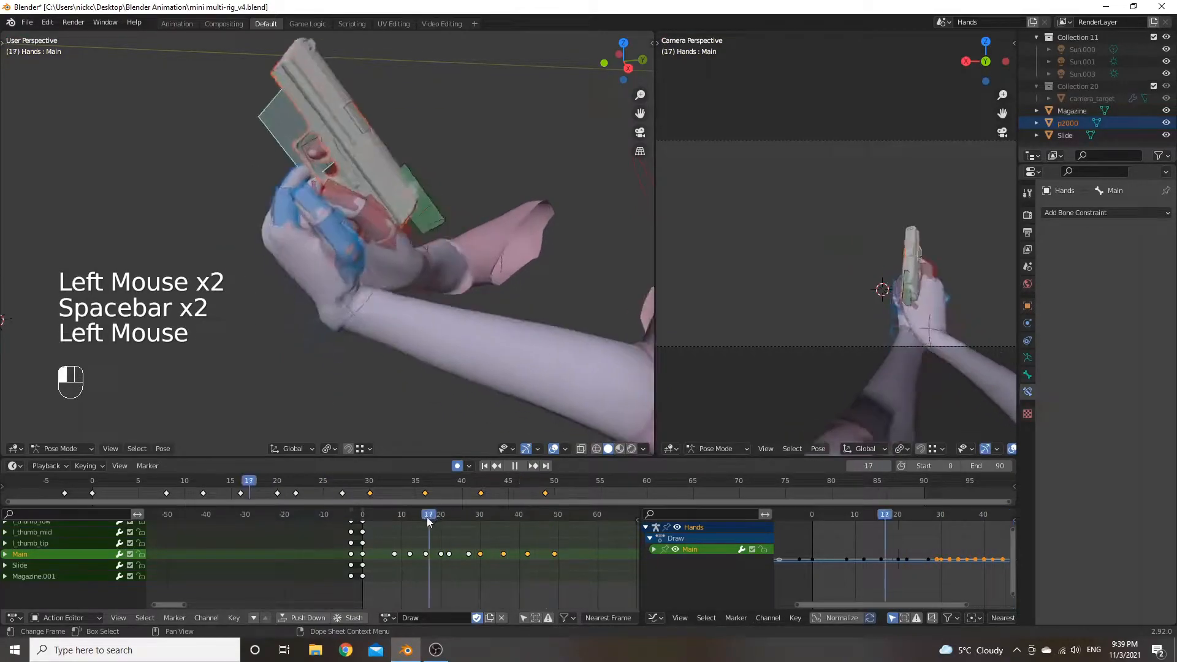
key("space")
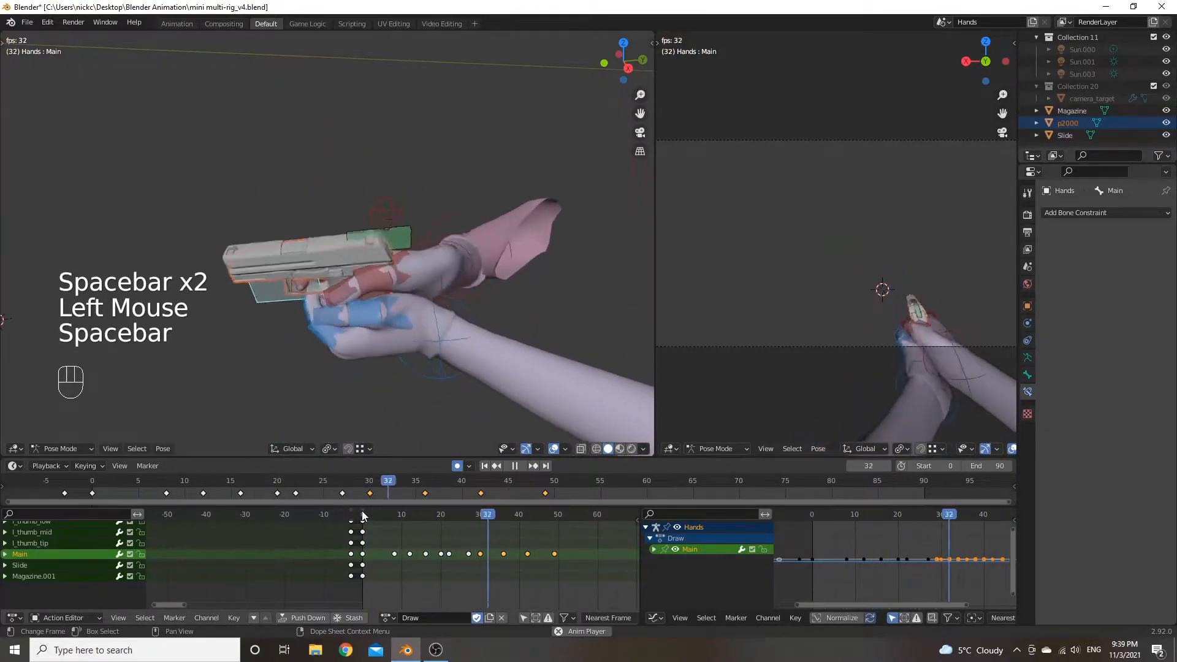
key("space")
left_click_drag(370, 511, 554, 543)
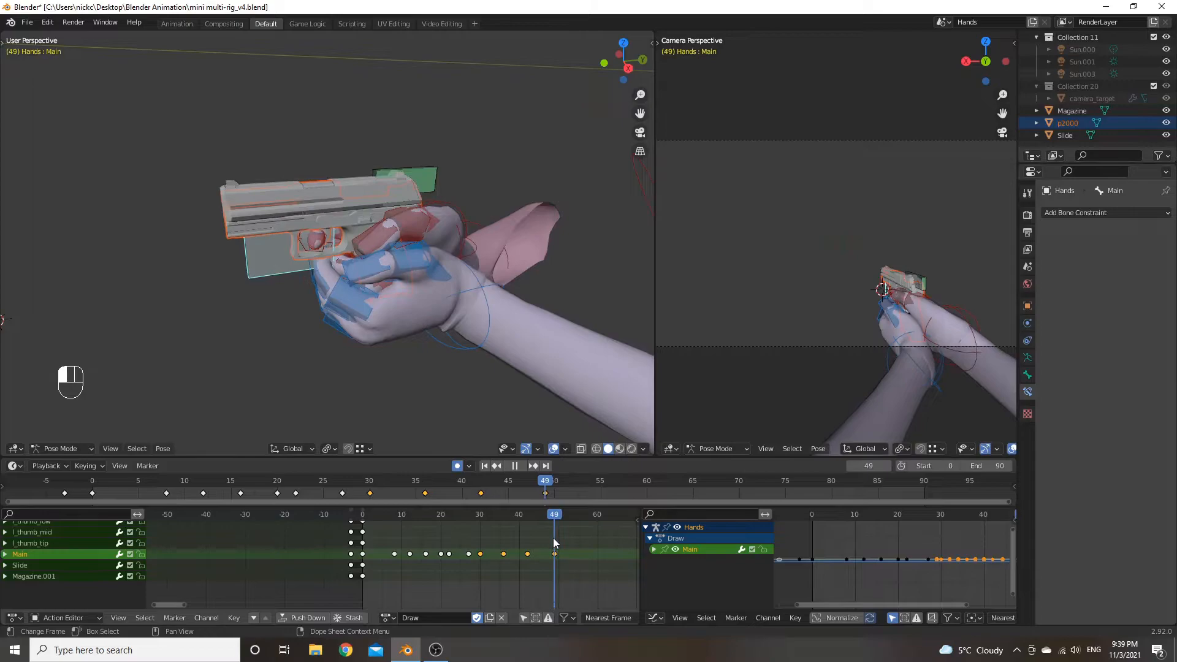
left_click(579, 553)
left_click_drag(392, 514, 357, 525)
key("space")
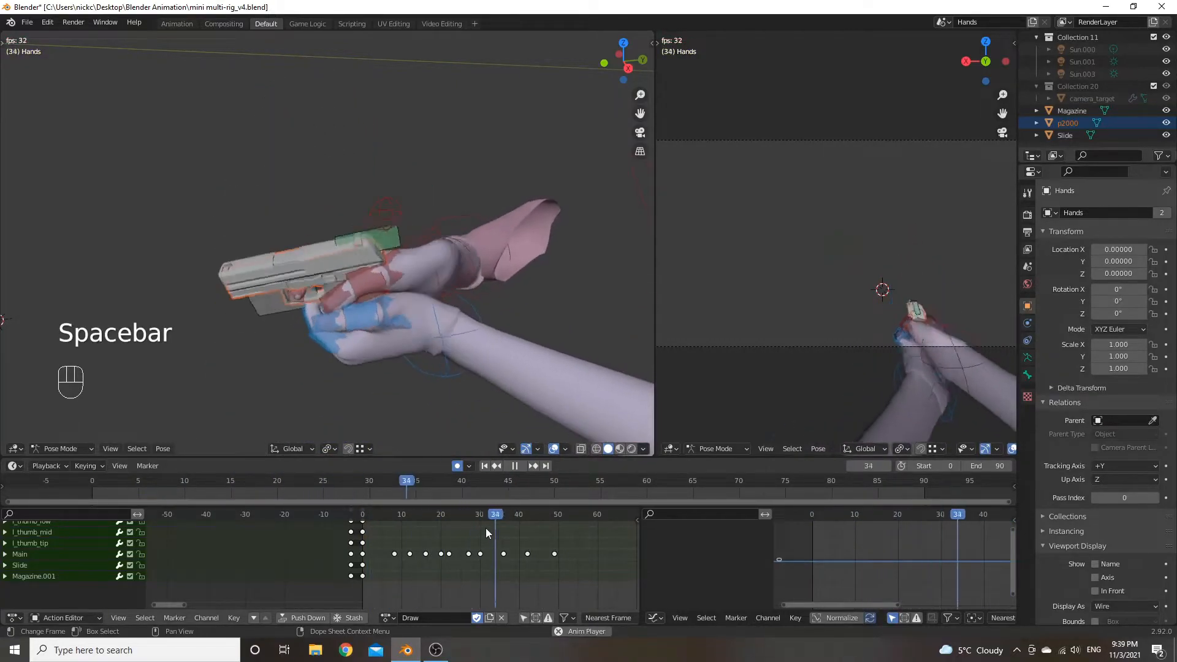
key("space")
Duplicate the Slide bone's frame 0 keyframe to frame 16.
left_click_drag(481, 519, 425, 525)
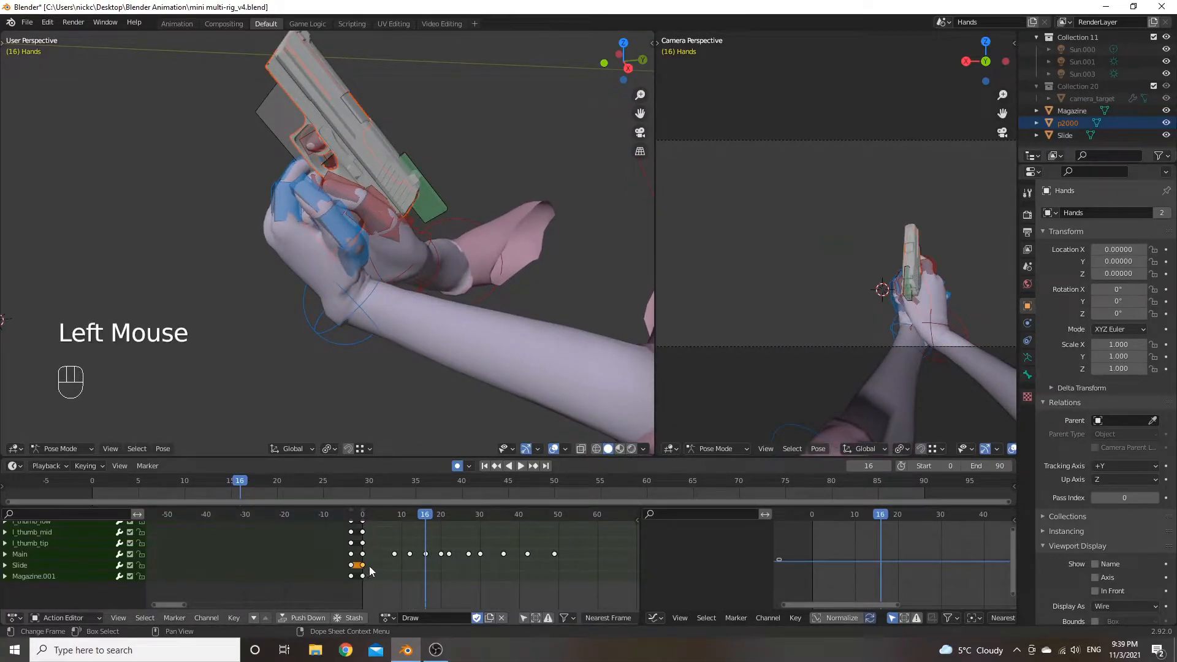
key("shift+d")
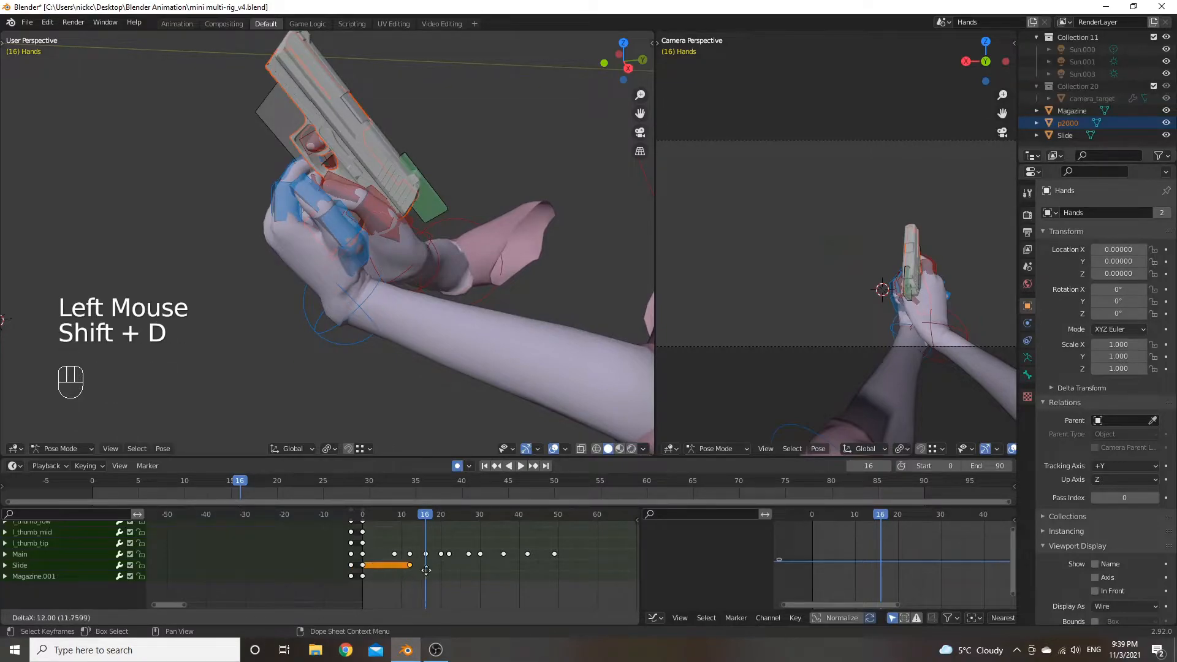
left_click(442, 567)
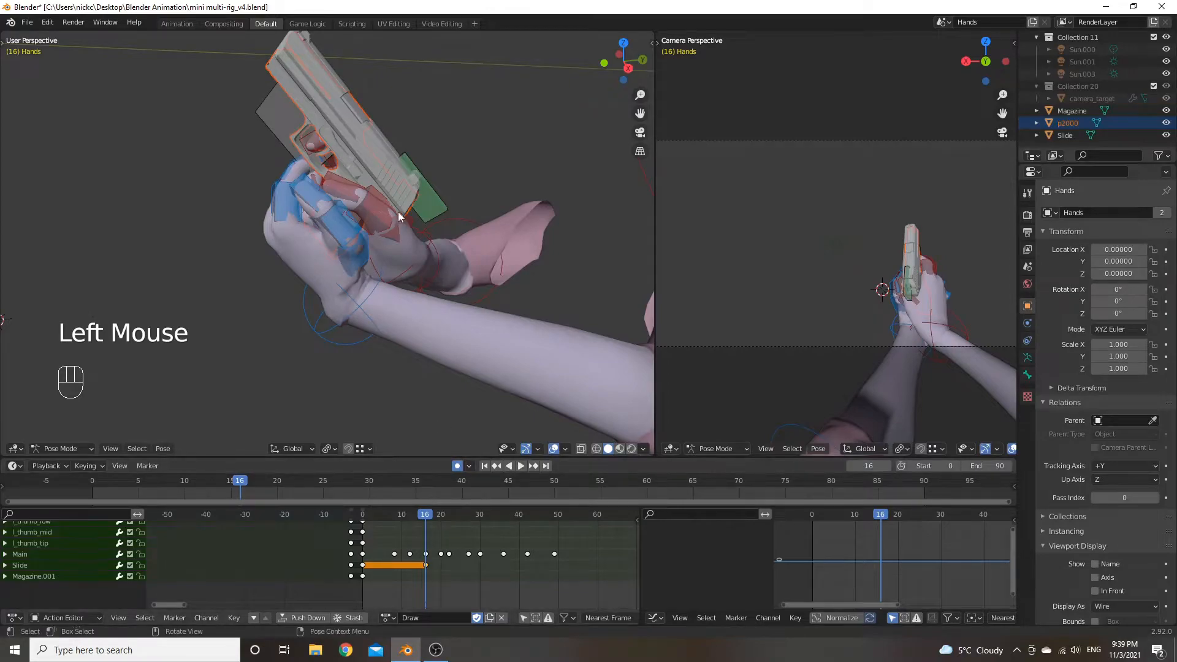
Go to frame 20 and select the Slide bone at the rear of the pistol.
left_click_drag(427, 514, 440, 516)
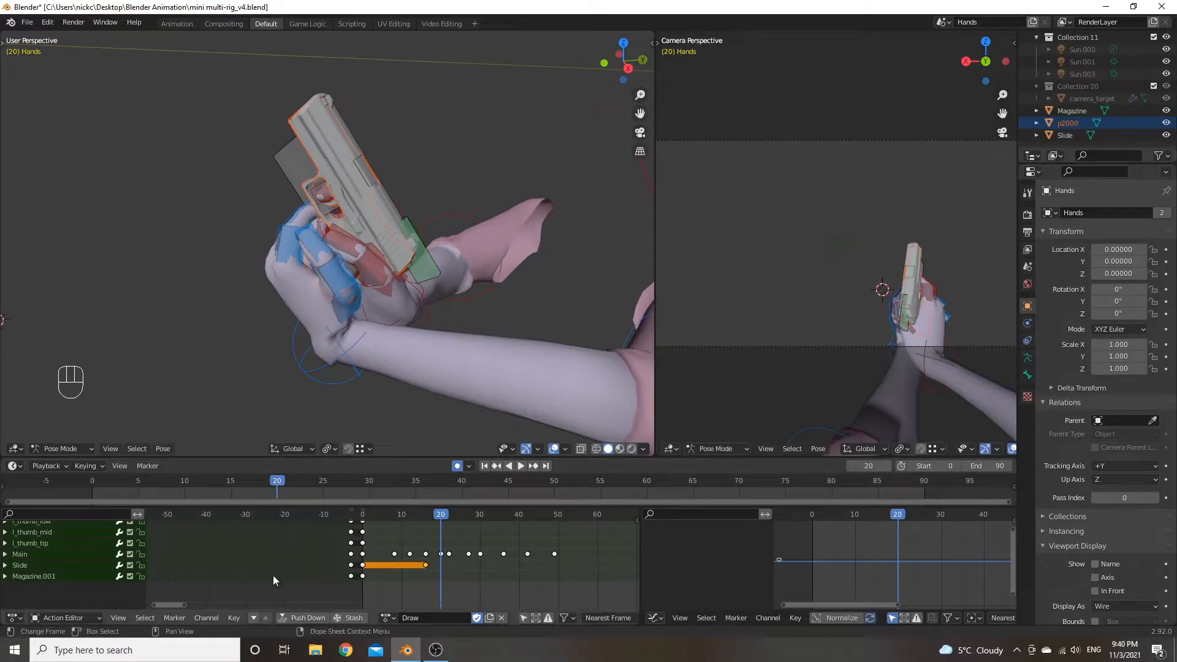
left_click(414, 276)
scroll(490, 325, "up", 2)
middle_click_drag(545, 314, 465, 216, "shift")
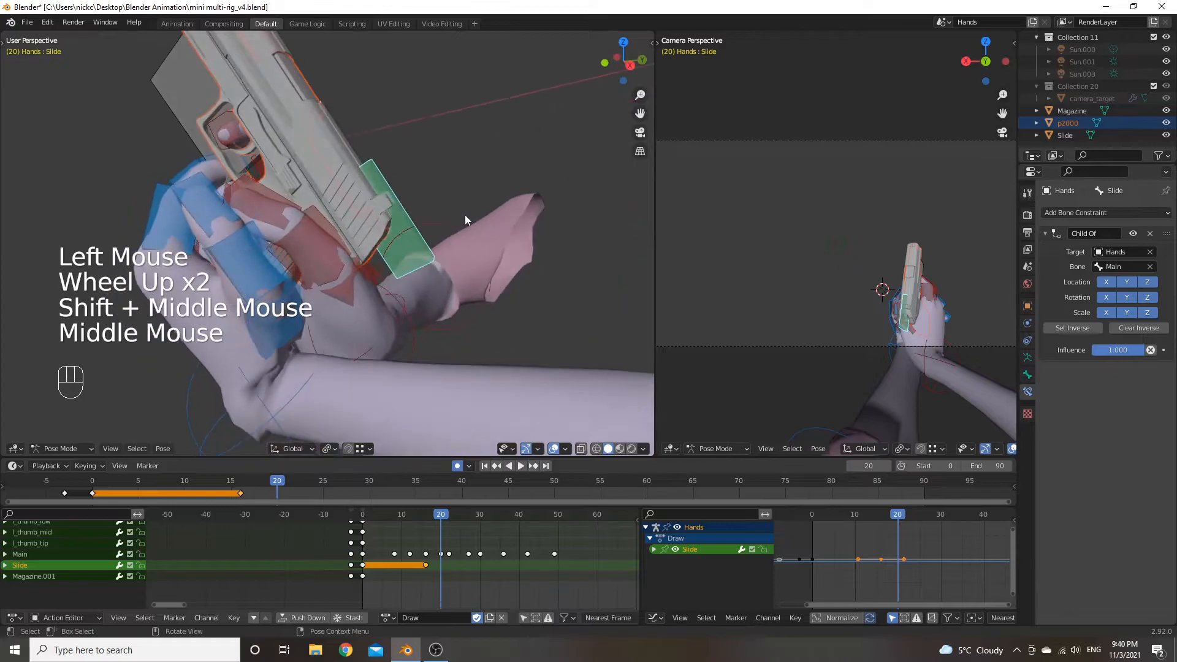
key("g")
key("z")
key("z")
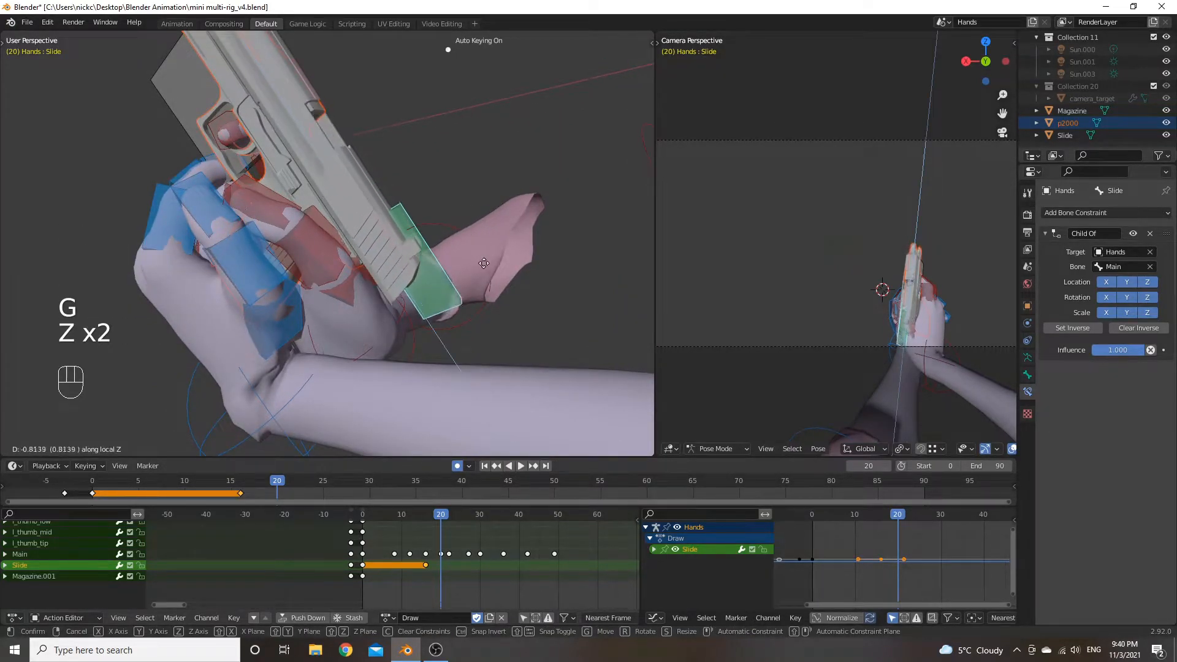
right_click(361, 160)
Pull the Slide bone back about 0.97 along its local Z axis at frame 20 to open the slide.
middle_click_drag(361, 160, 328, 259)
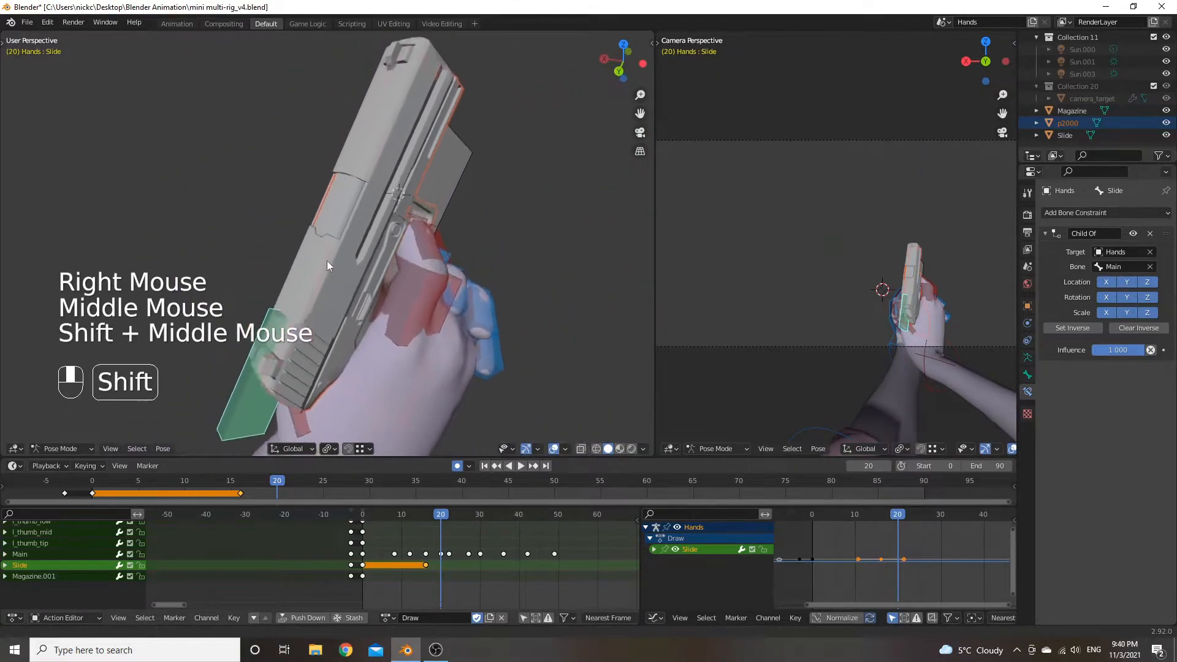
scroll(389, 219, "up", 2)
middle_click_drag(388, 220, 458, 151)
key("g")
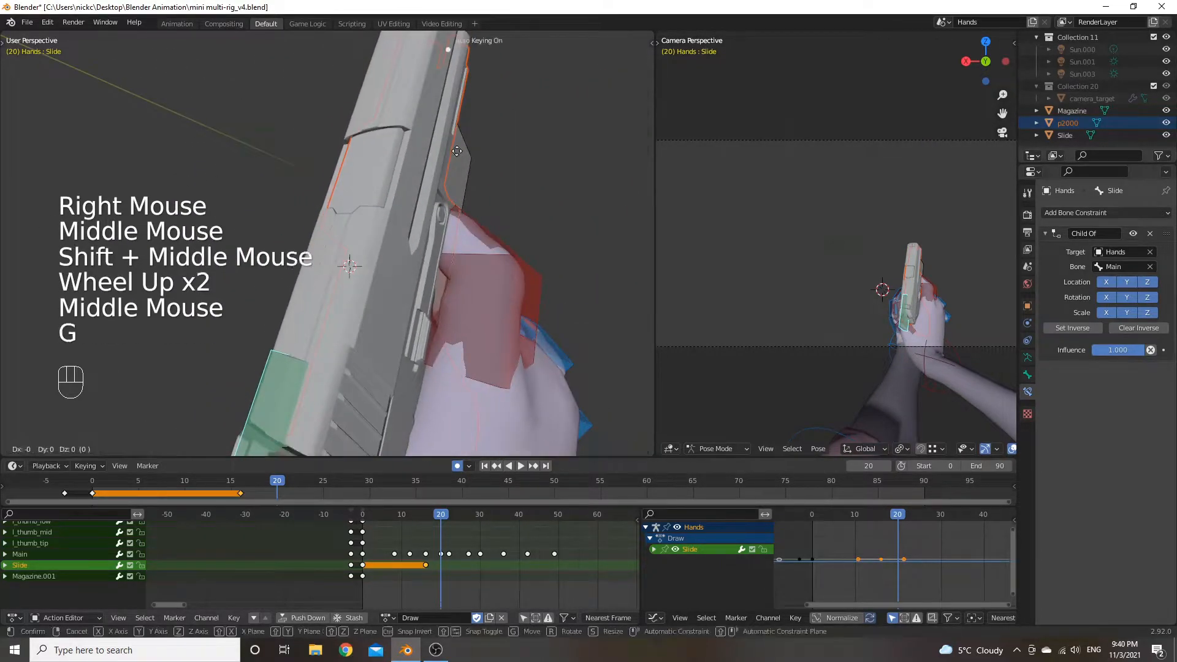
key("z")
key("z")
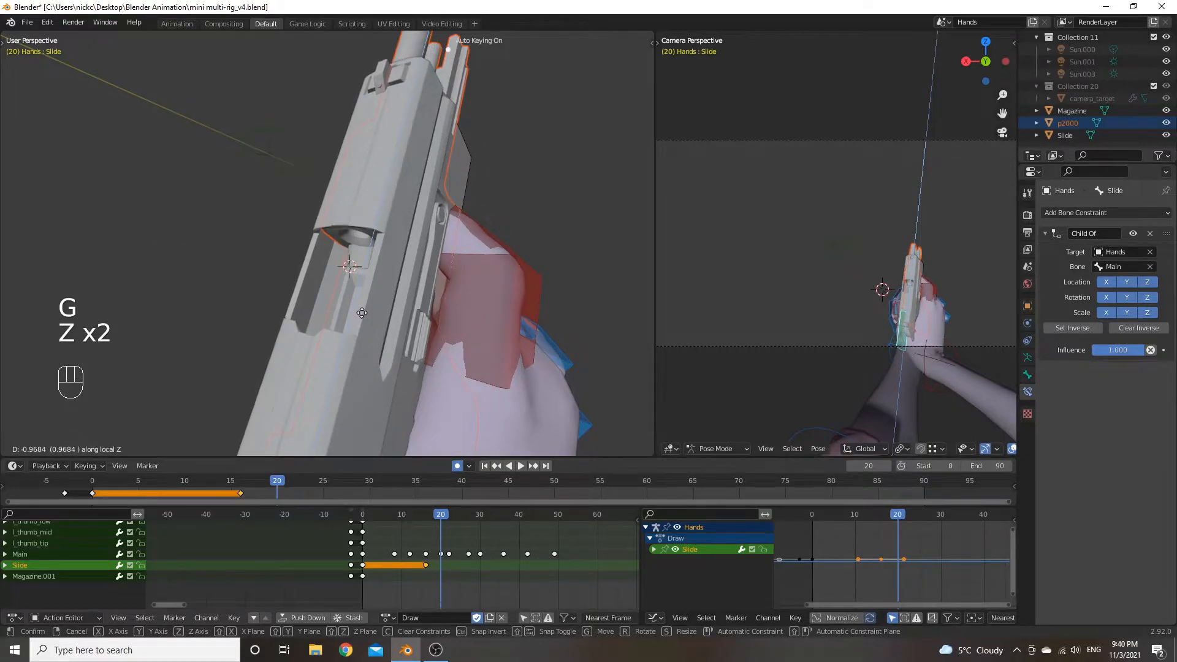
left_click(362, 313)
Examine the opened slide and replay the draw from the start to check its motion.
scroll(355, 227, "up", 1)
middle_click_drag(368, 239, 447, 256)
scroll(494, 277, "down", 3)
scroll(426, 225, "down", 1)
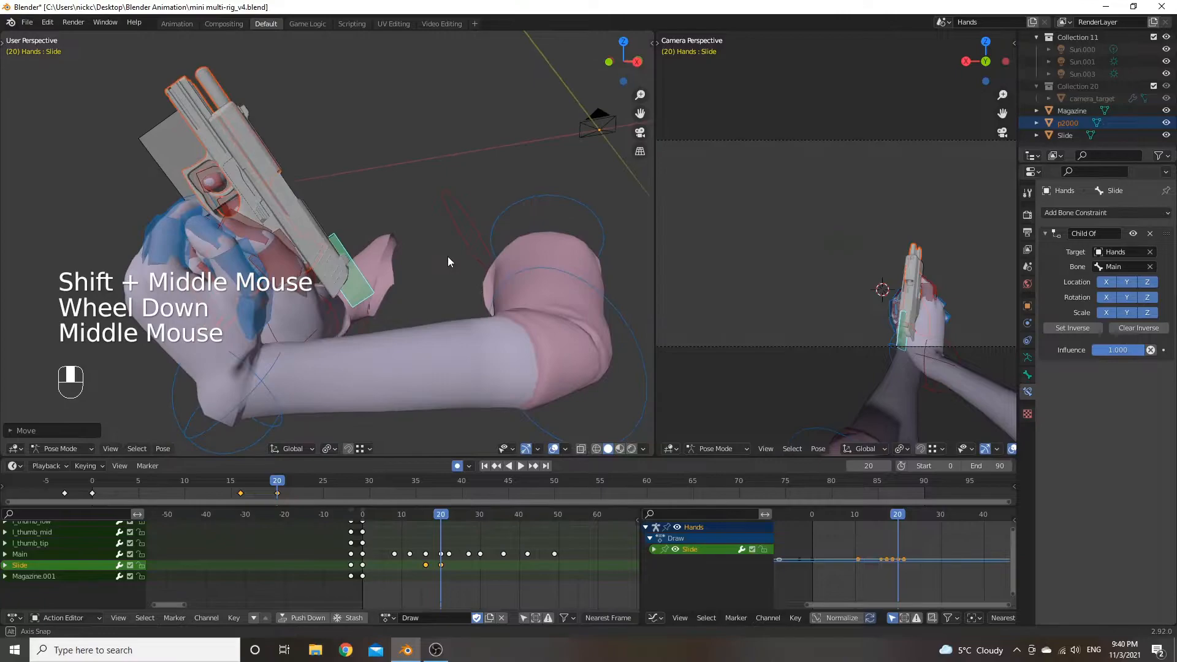
left_click_drag(440, 518, 359, 520)
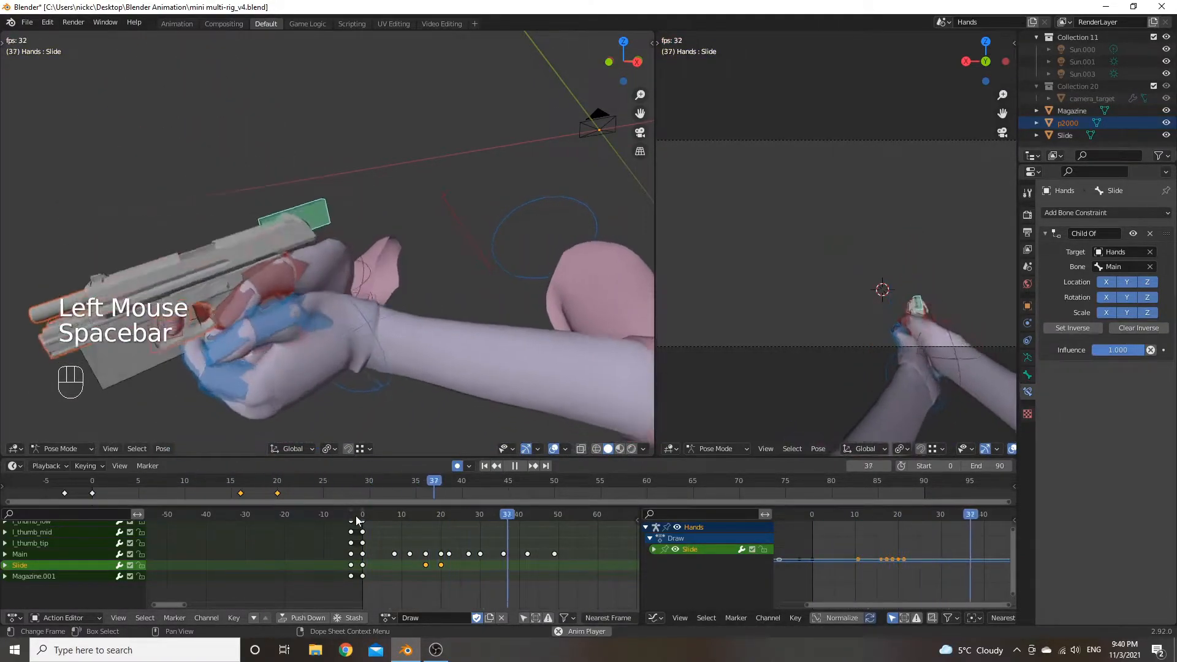
key("space")
Duplicate the Slide bone's frame 20 keyframe to frame 22 to hold the slide open.
left_click_drag(440, 520, 449, 523)
left_click(441, 565)
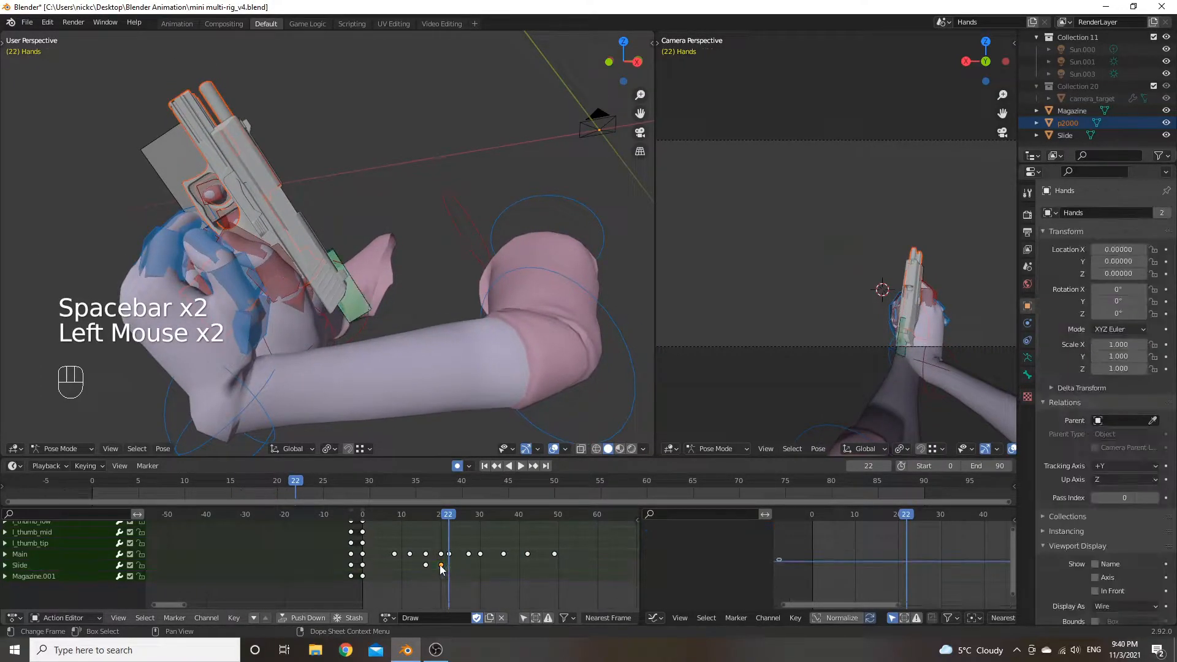
key("shift+d")
left_click(449, 563)
At frame 27, clear the Slide bone's location to close the slide.
left_click(444, 517)
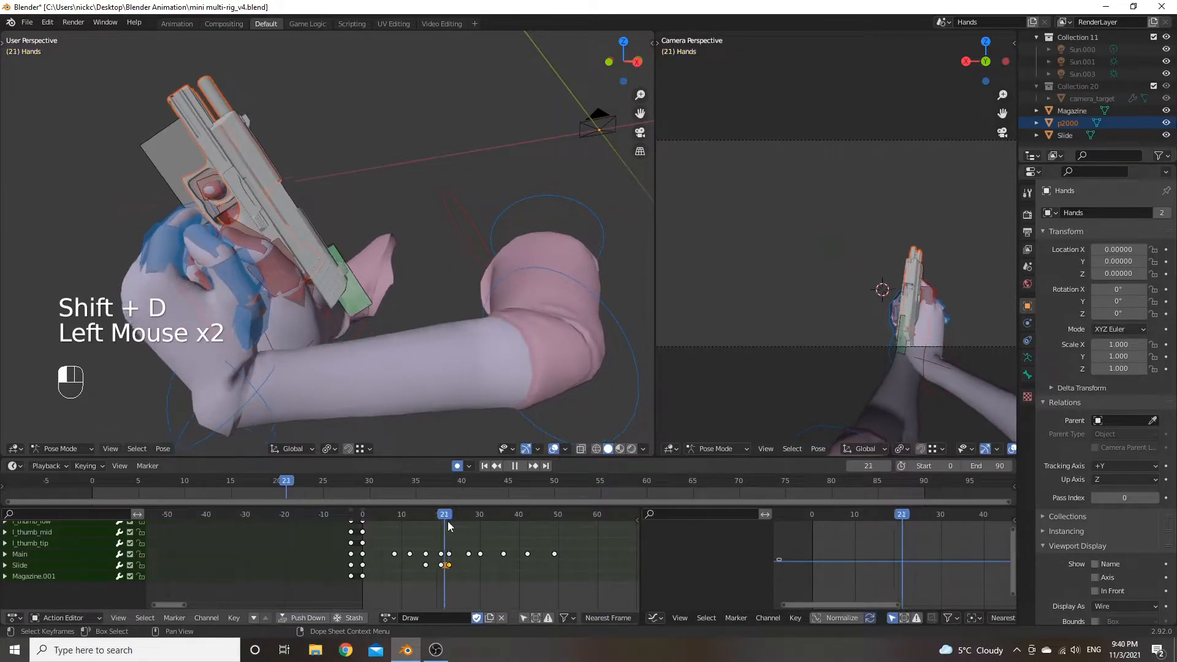
mouse_move(450, 524)
left_mouse_down()
mouse_move(469, 536)
mouse_move(449, 537)
mouse_move(469, 523)
left_mouse_up()
key("space")
key("space")
middle_click_drag(436, 368, 294, 291)
scroll(463, 184, "up", 2)
middle_click_drag(463, 184, 498, 176, "shift")
left_click(425, 237)
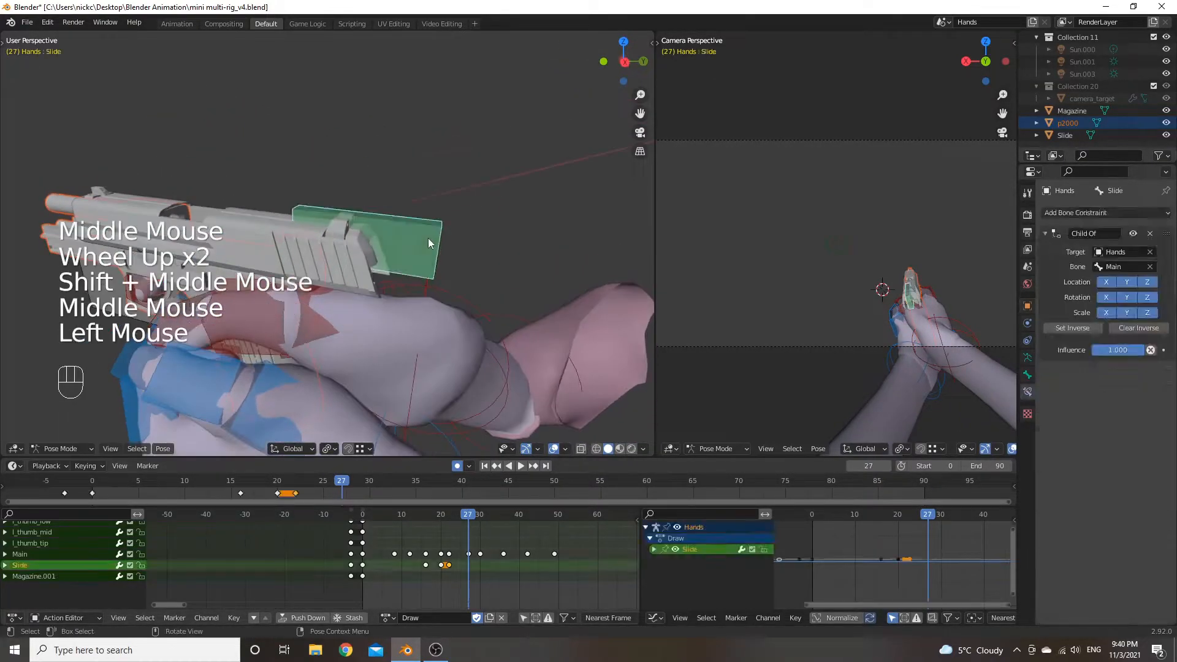
scroll(459, 234, "down", 1)
mouse_move(458, 234)
middle_mouse_down()
mouse_move(479, 215)
mouse_move(479, 228)
middle_mouse_up()
key("alt")
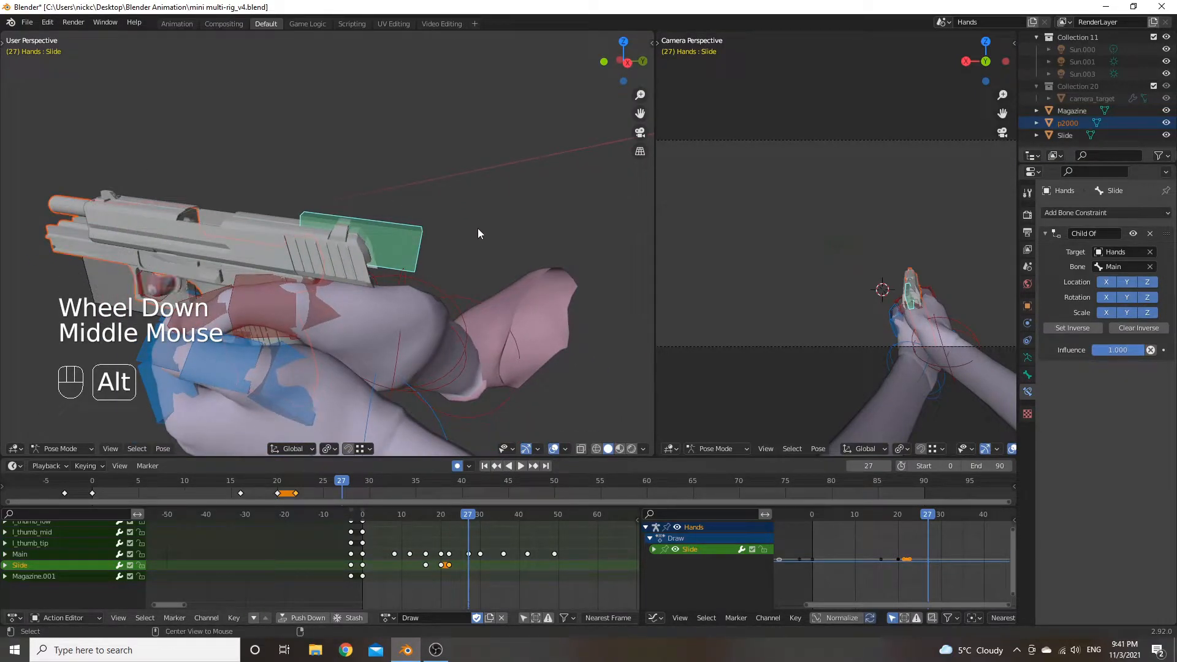
key("alt+g")
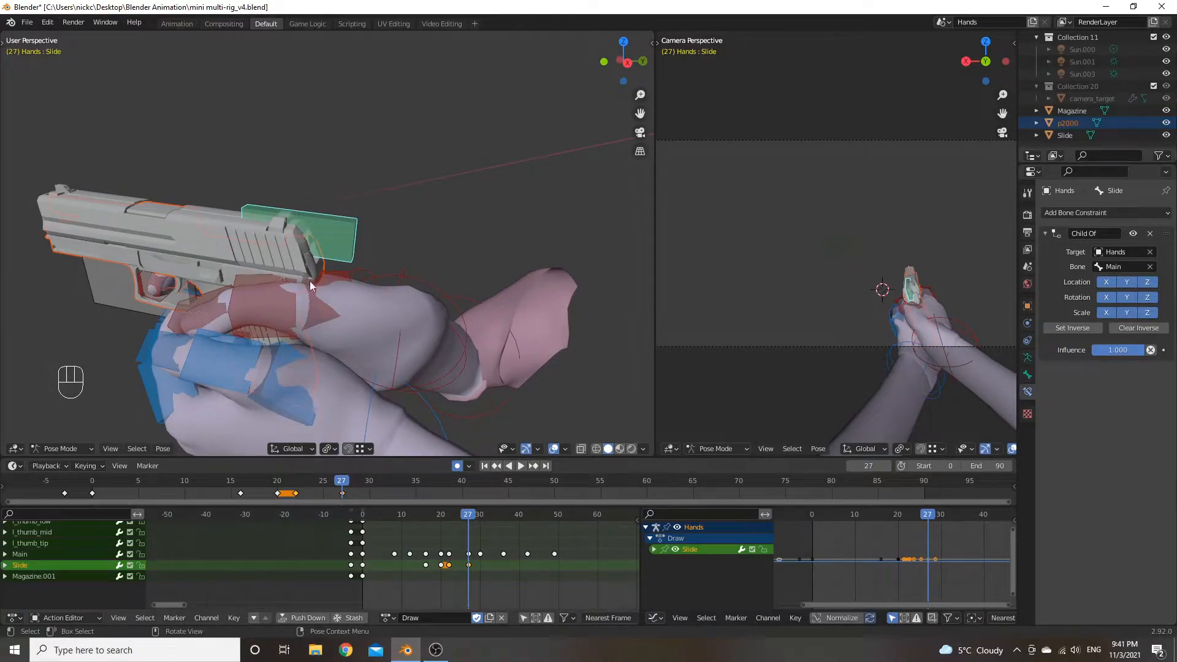
At frame 27, clear the rotation of the right wrist control and of the l_IK bone.
middle_click_drag(388, 304, 329, 293)
scroll(352, 279, "down", 2)
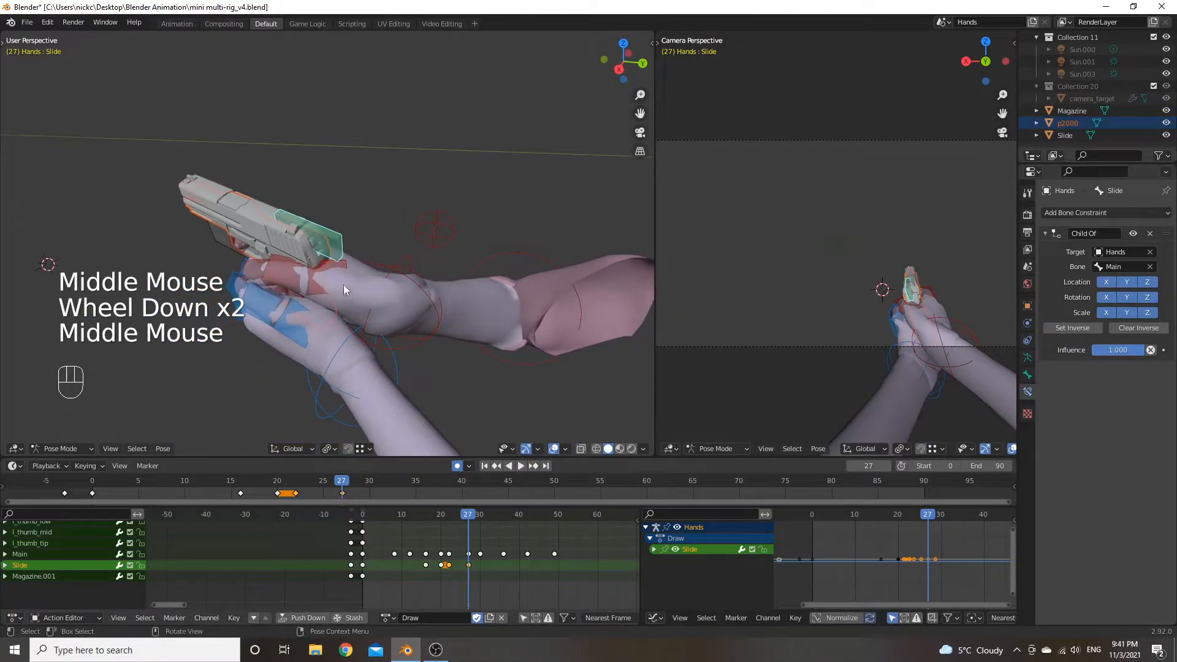
left_click(404, 277)
middle_click_drag(404, 277, 346, 395)
key("alt+r")
left_click(344, 397)
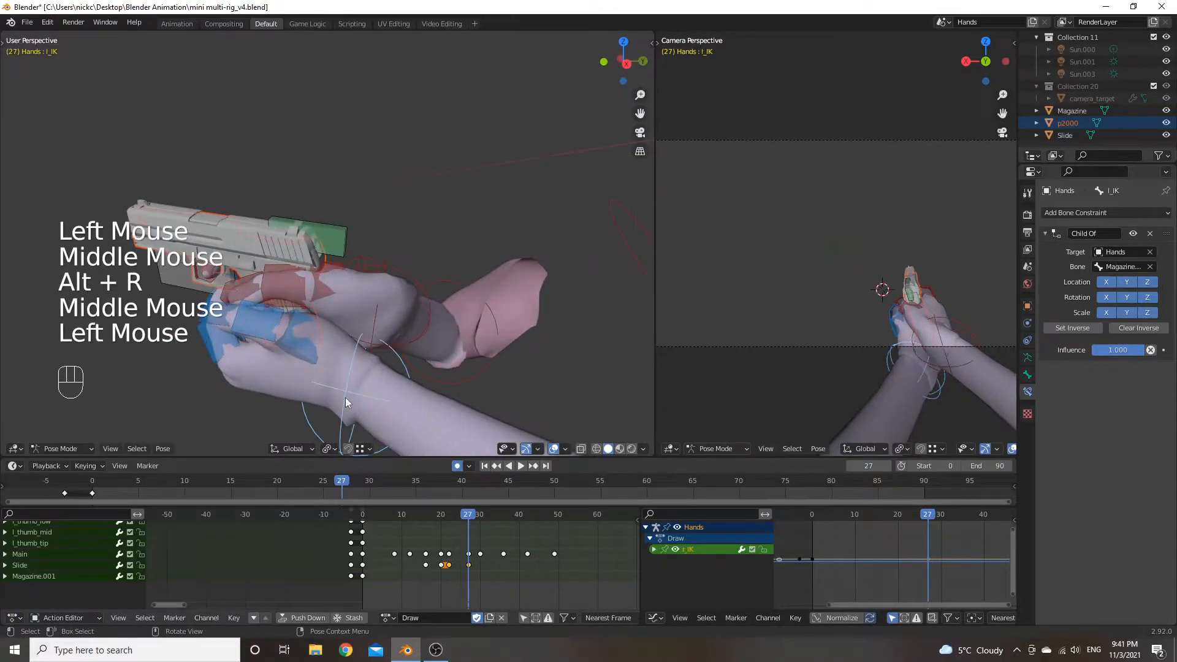
key("alt+r")
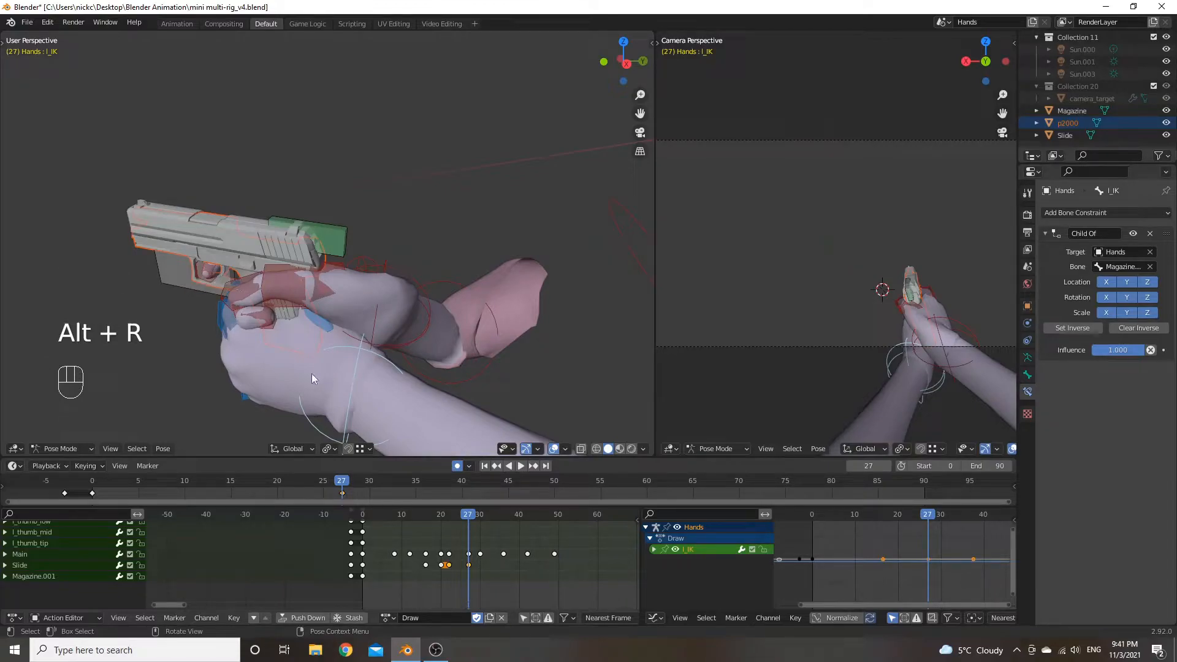
Undo the last rotation clear on the l_IK bone at frame 27.
middle_click_drag(313, 373, 268, 349)
mouse_move(321, 320)
middle_mouse_down()
mouse_move(325, 334)
mouse_move(574, 310)
mouse_move(337, 311)
middle_mouse_up()
key("ctrl+z")
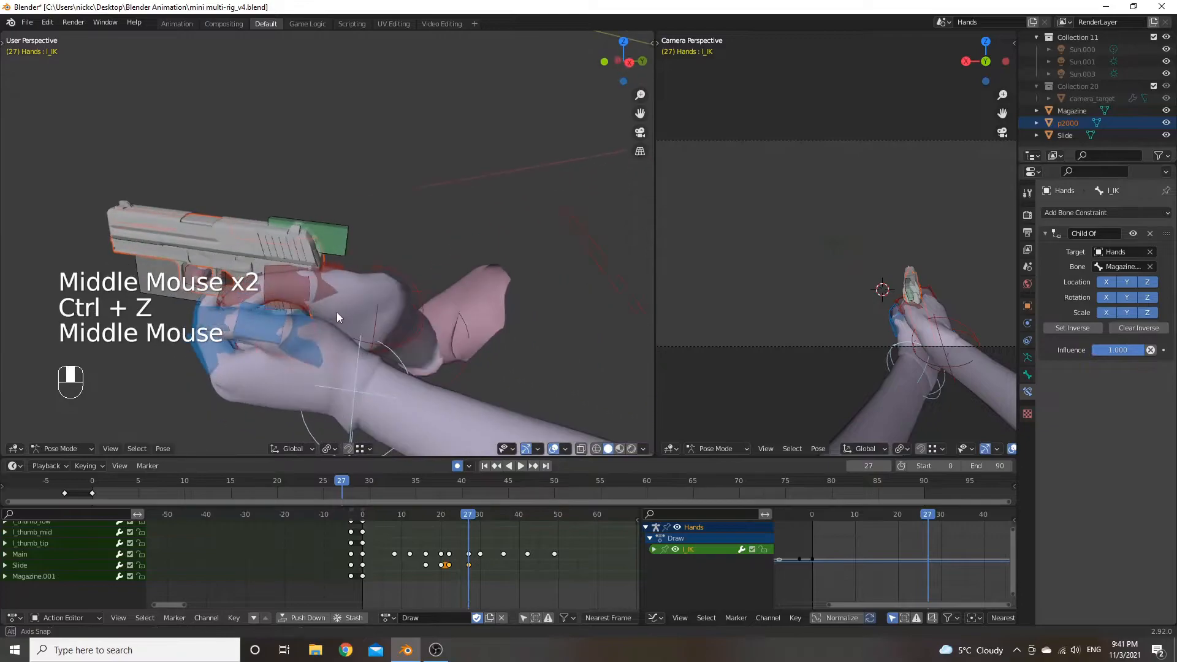
Replay the draw from about frame 20 to check how the slide closes.
middle_click_drag(379, 362, 343, 299)
scroll(322, 326, "up", 2)
left_click_drag(489, 517, 439, 521)
key("space")
key("space")
left_click(445, 521)
left_click(442, 517)
key("space")
key("space")
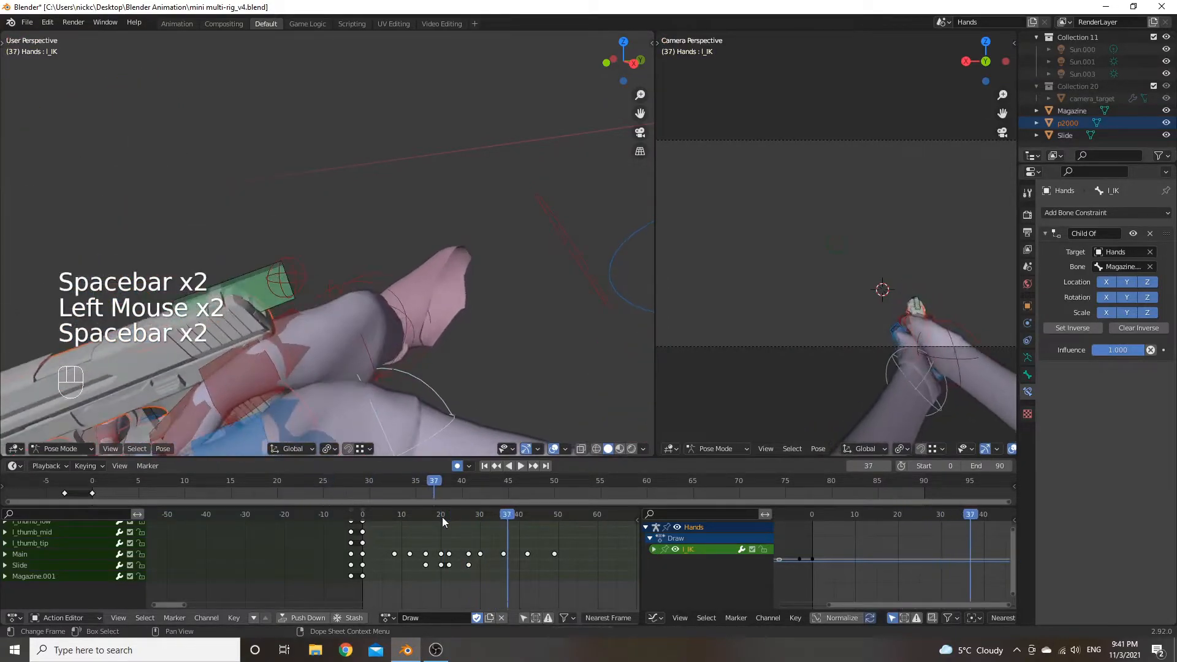
Move the Slide bone's frame 27 keyframe to frame 25 so the slide closes sooner.
left_click(462, 518)
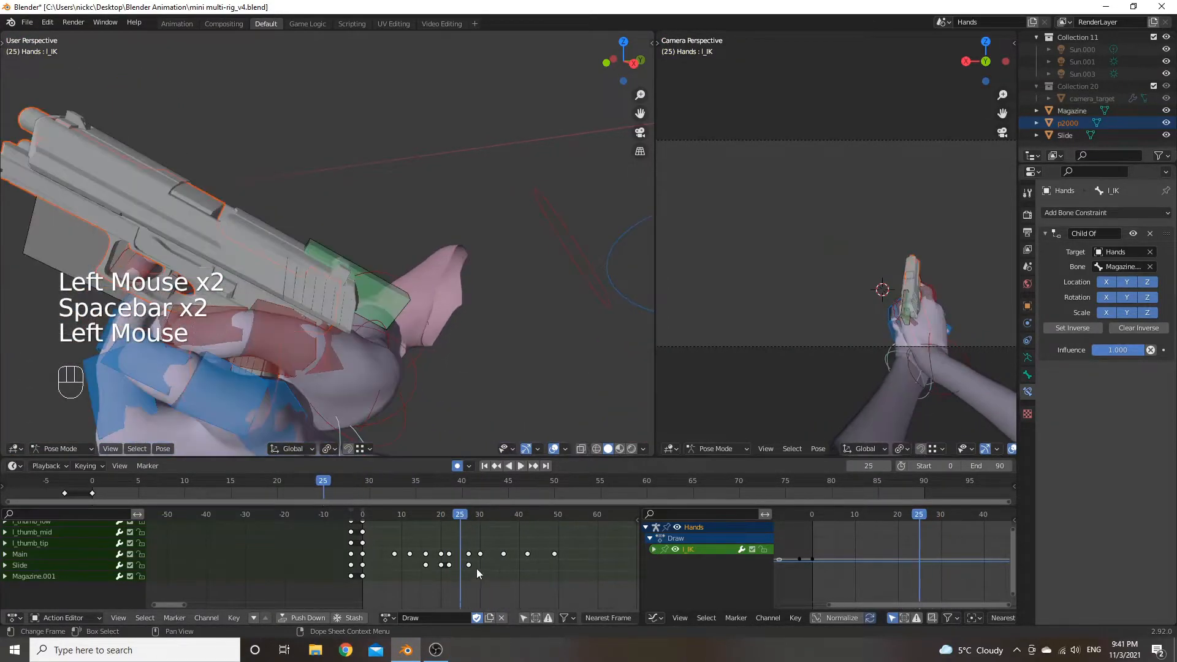
left_click(470, 565)
key("g")
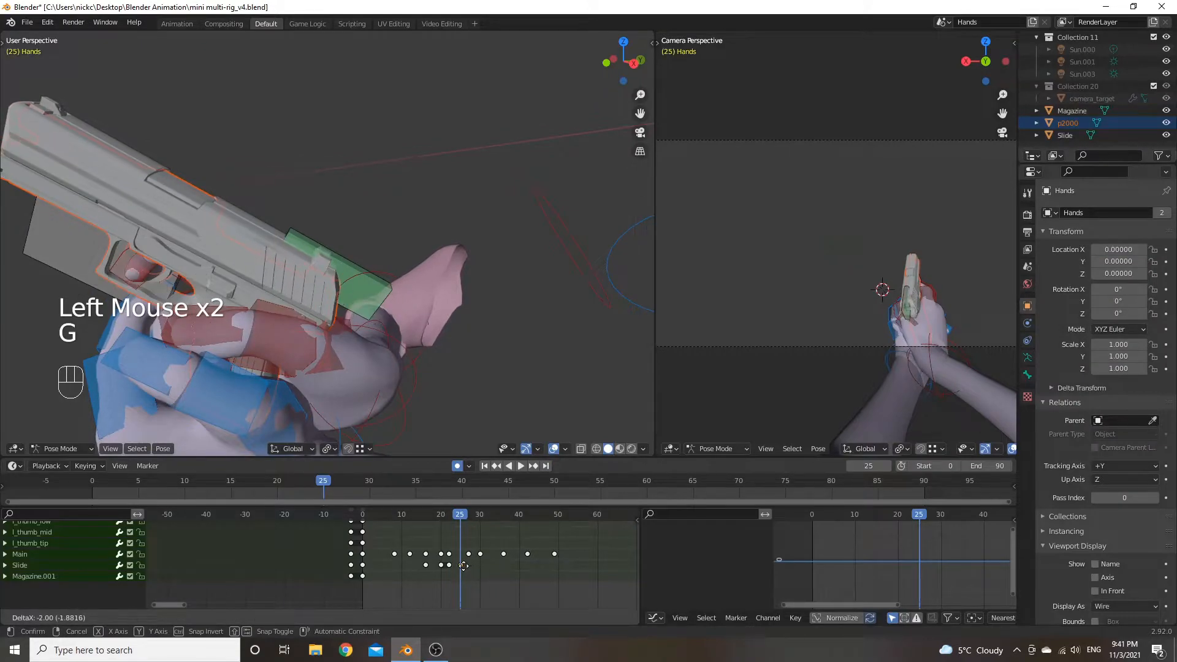
left_click(463, 566)
Replay and scrub frames 20 to 35 to check the slide release against the pistol's motion.
left_click(457, 515)
left_click(447, 520)
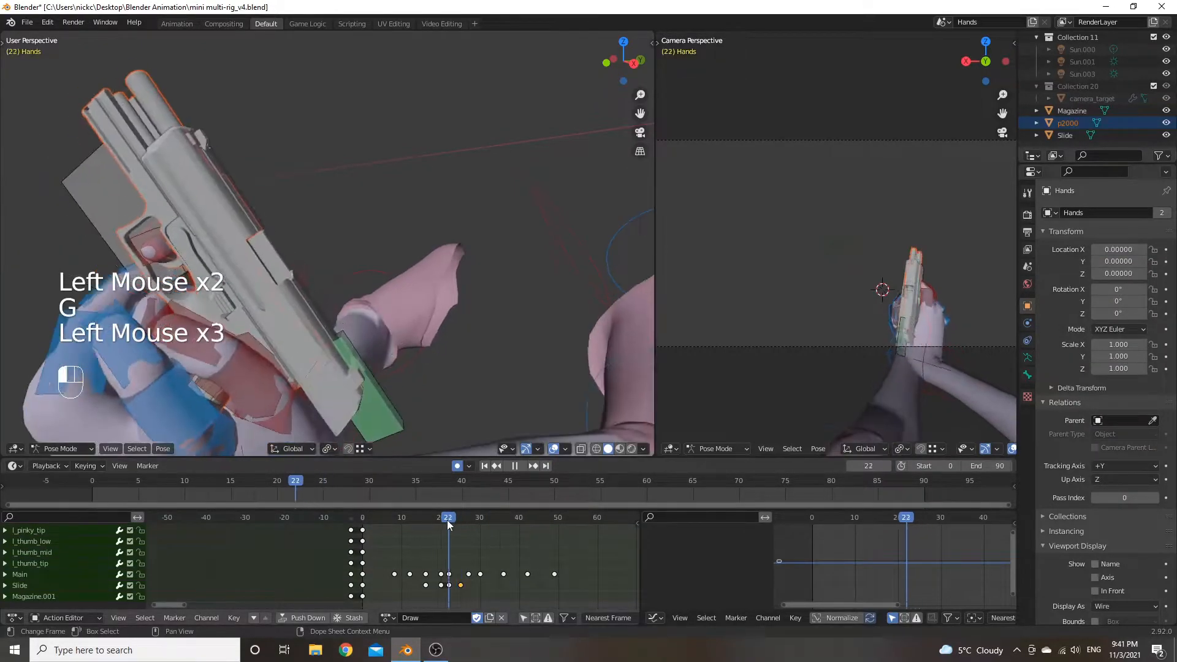
key("space")
key("space")
left_click(437, 520)
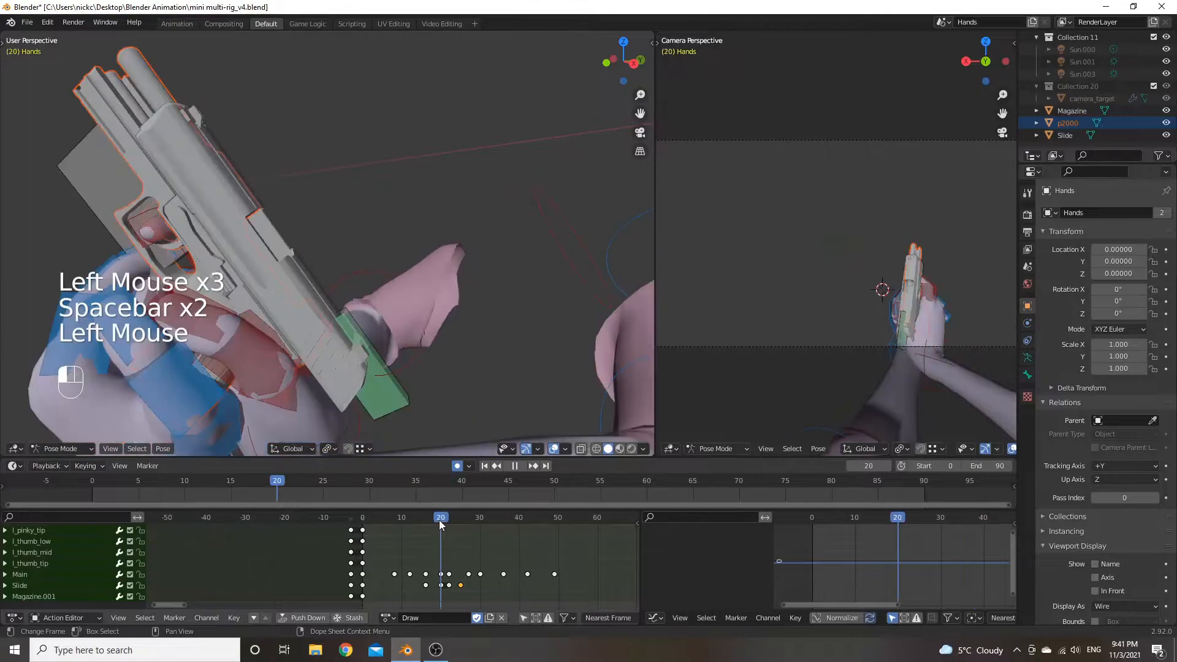
key("space")
key("space")
left_click(440, 523)
key("space")
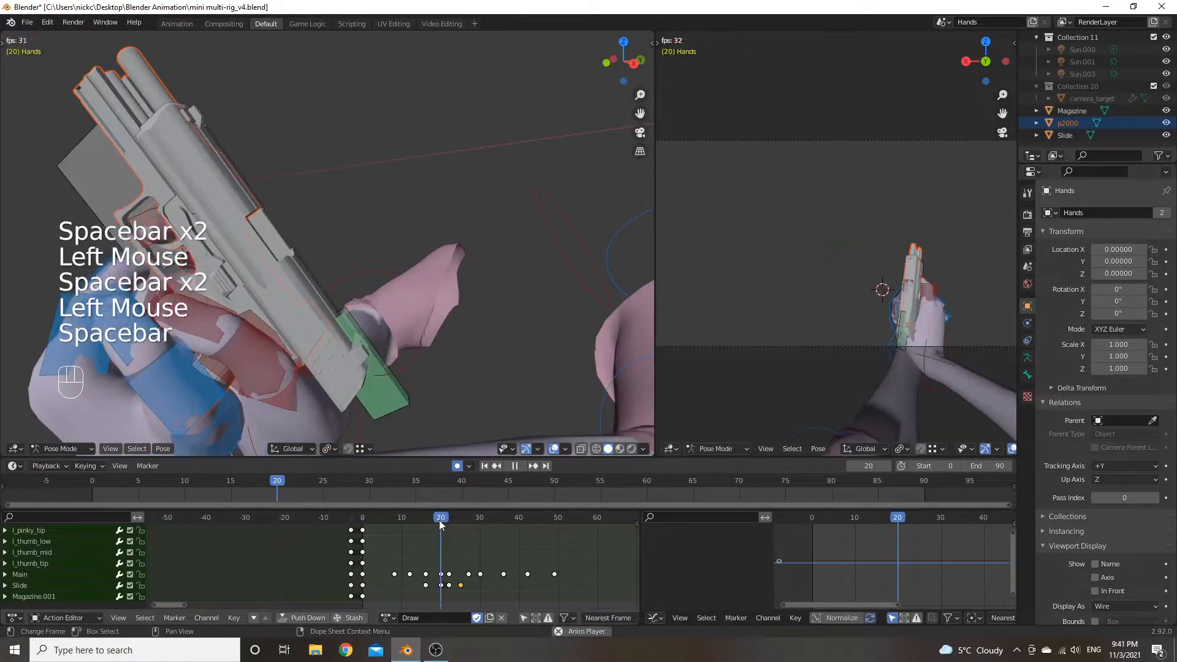
key("space")
left_click_drag(439, 520, 470, 524)
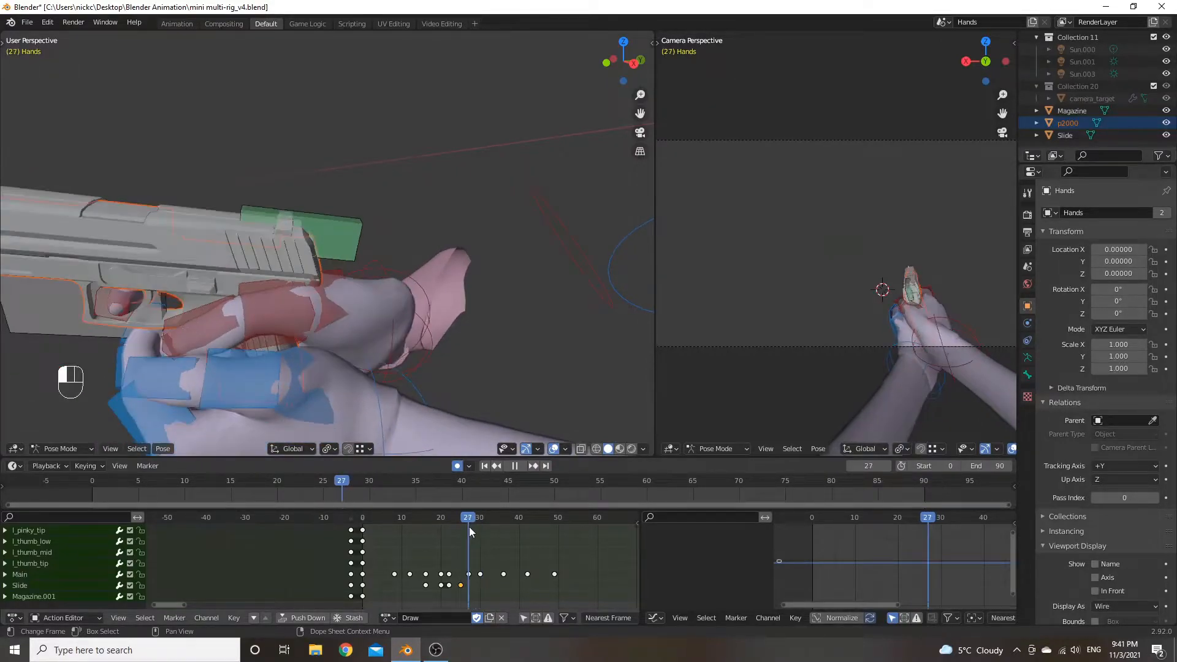
key("space")
key("space")
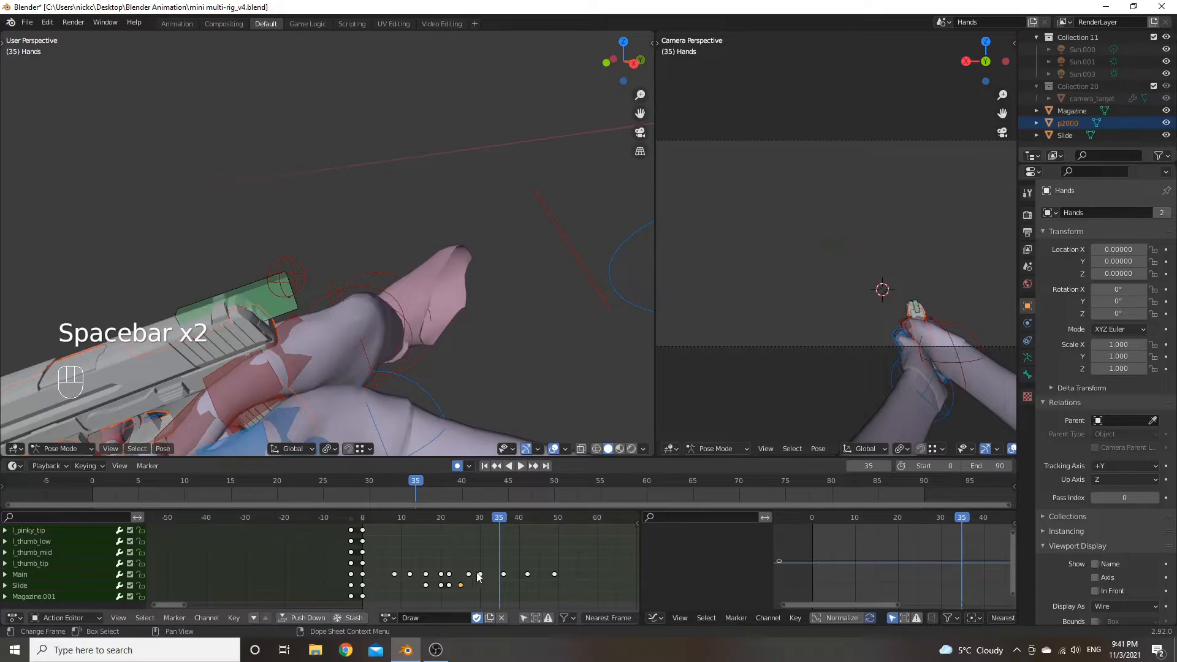
Shift the Main bone's keyframes from frame 27 onward one frame earlier and replay the draw.
left_click(469, 574)
left_click_drag(477, 520, 465, 527)
left_click(521, 542, "ctrl")
key("g")
left_click(433, 524)
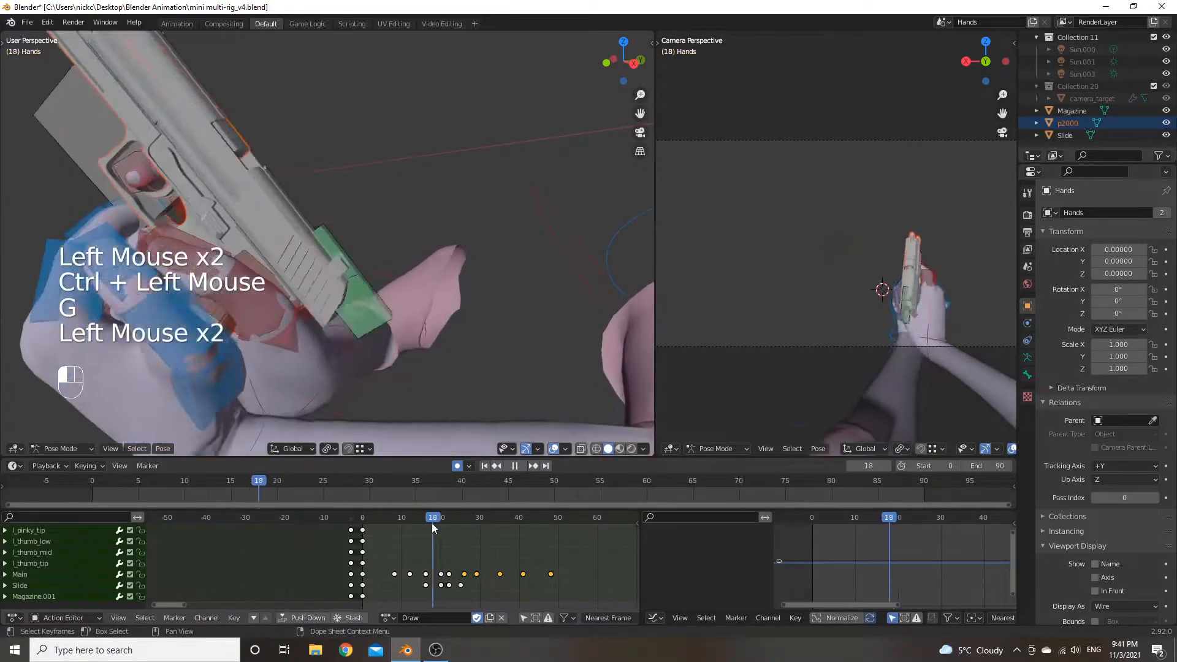
key("space")
key("space")
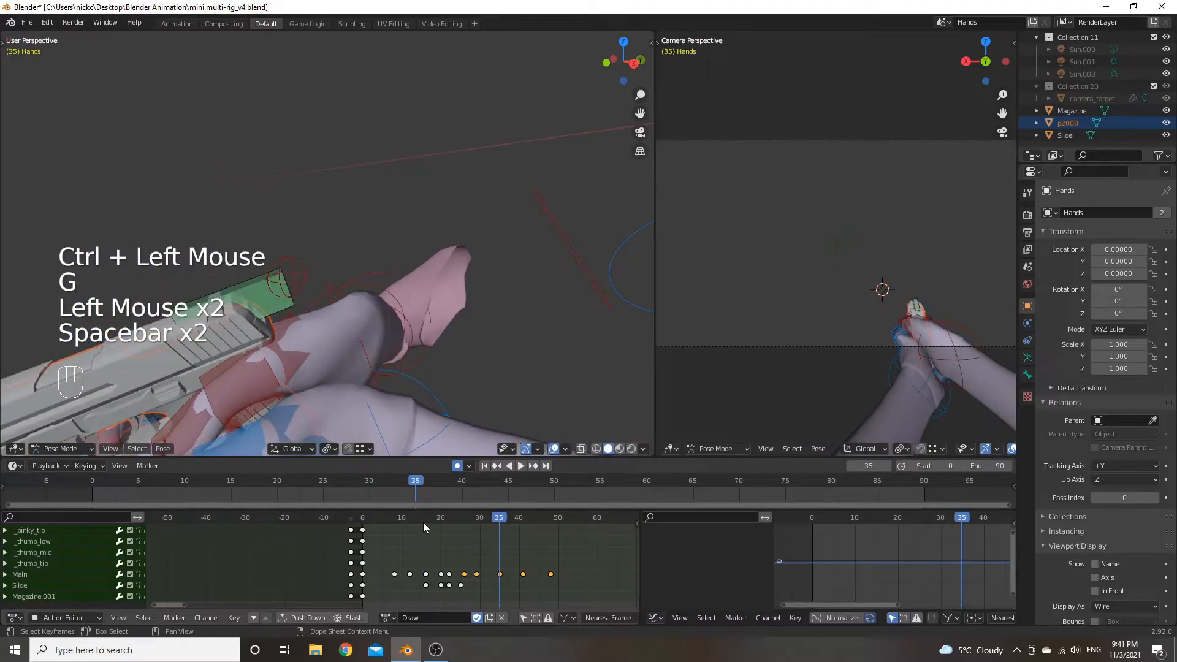
Move the Slide bone's closing keyframe to frame 26, replay the draw and save the file.
left_click(462, 586)
key("g")
left_click(469, 586)
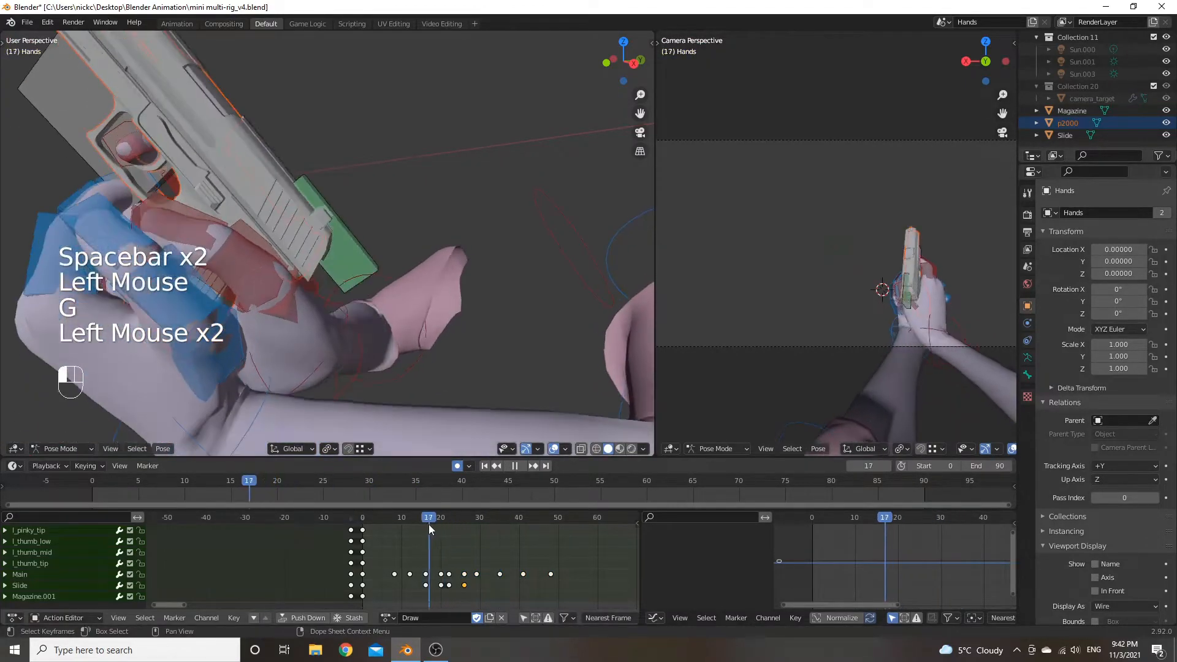
key("space")
key("space")
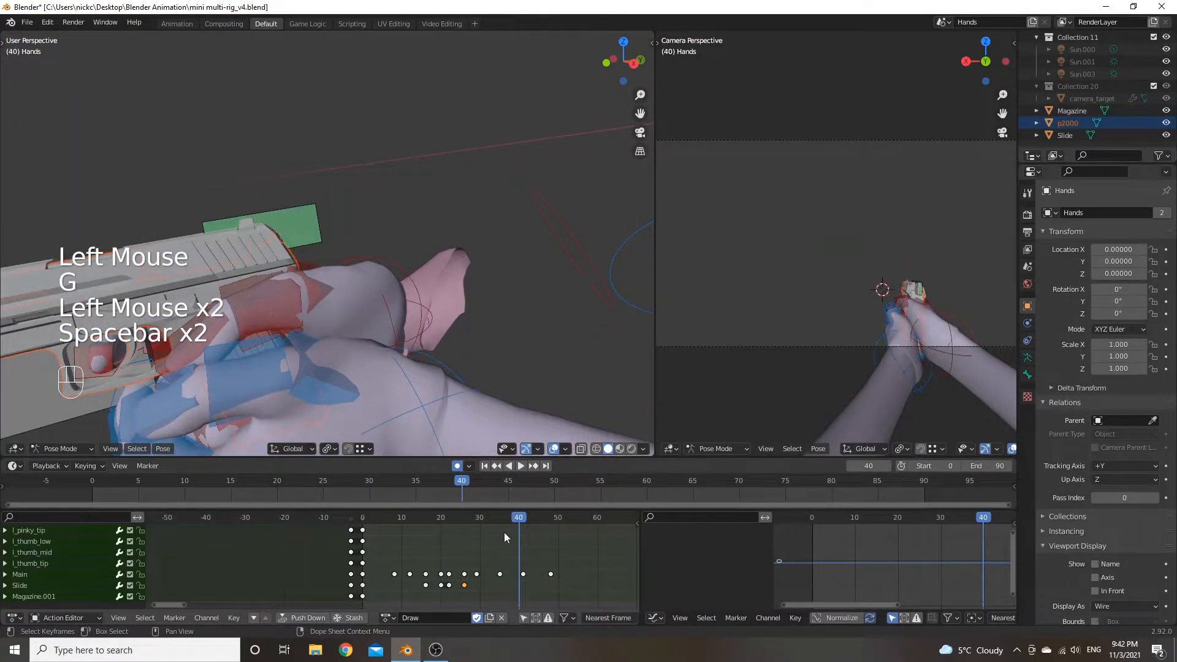
key("ctrl+s")
Go to frame 16 and examine both hands and the pistol at the start of the slide rack.
left_click(515, 517)
left_click_drag(515, 518, 425, 528)
middle_click_drag(455, 531, 425, 600)
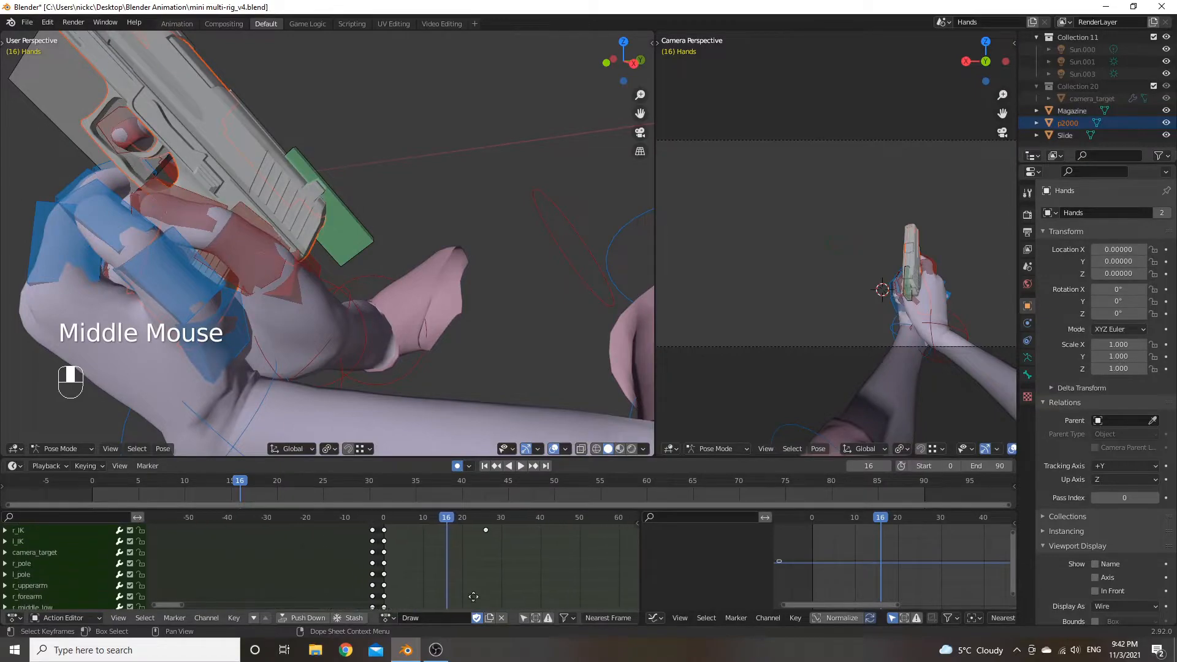
middle_click_drag(432, 321, 318, 274)
scroll(345, 241, "down", 2)
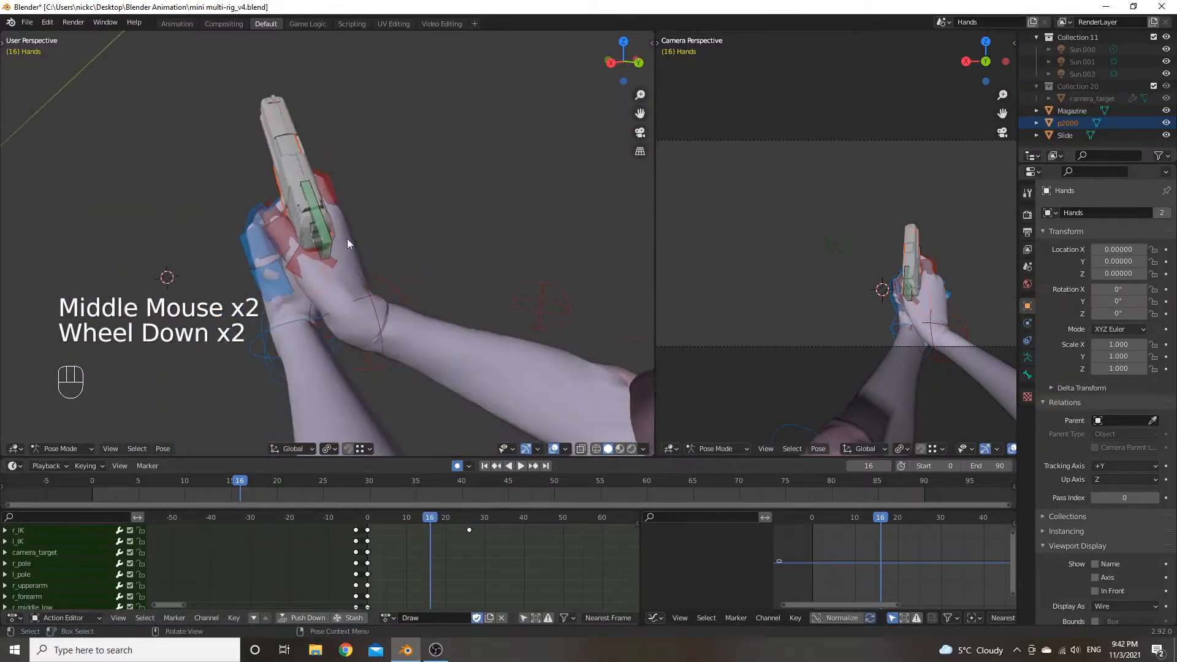
scroll(356, 215, "up", 2)
middle_click_drag(356, 215, 384, 263)
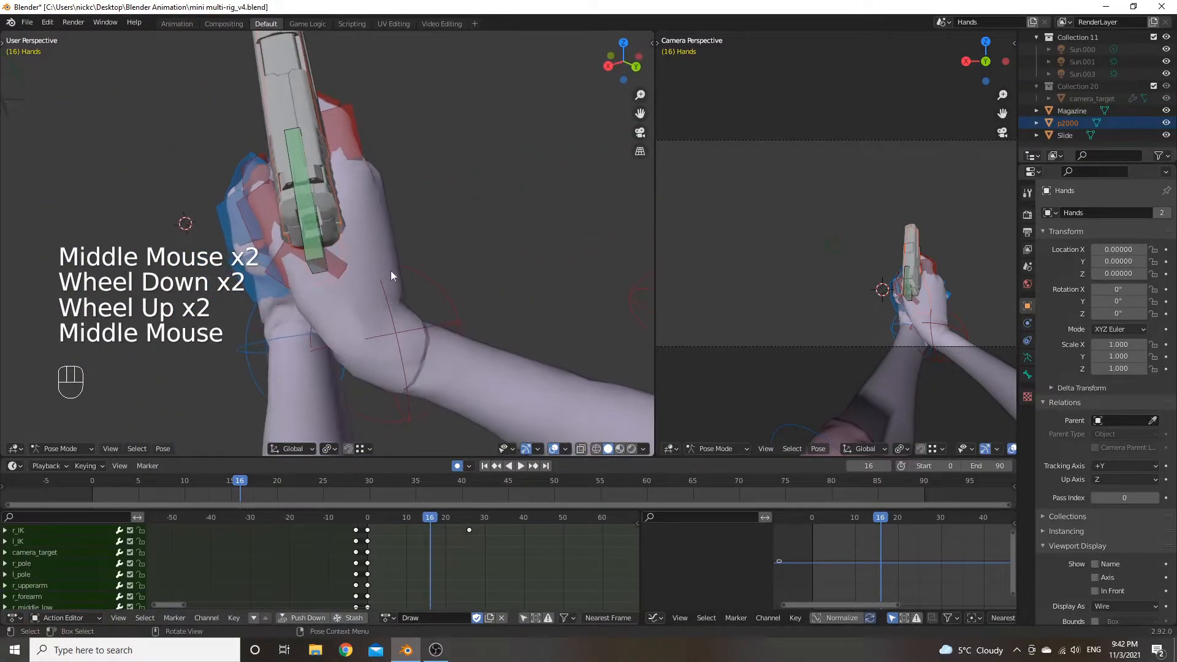
middle_click_drag(487, 581, 495, 566)
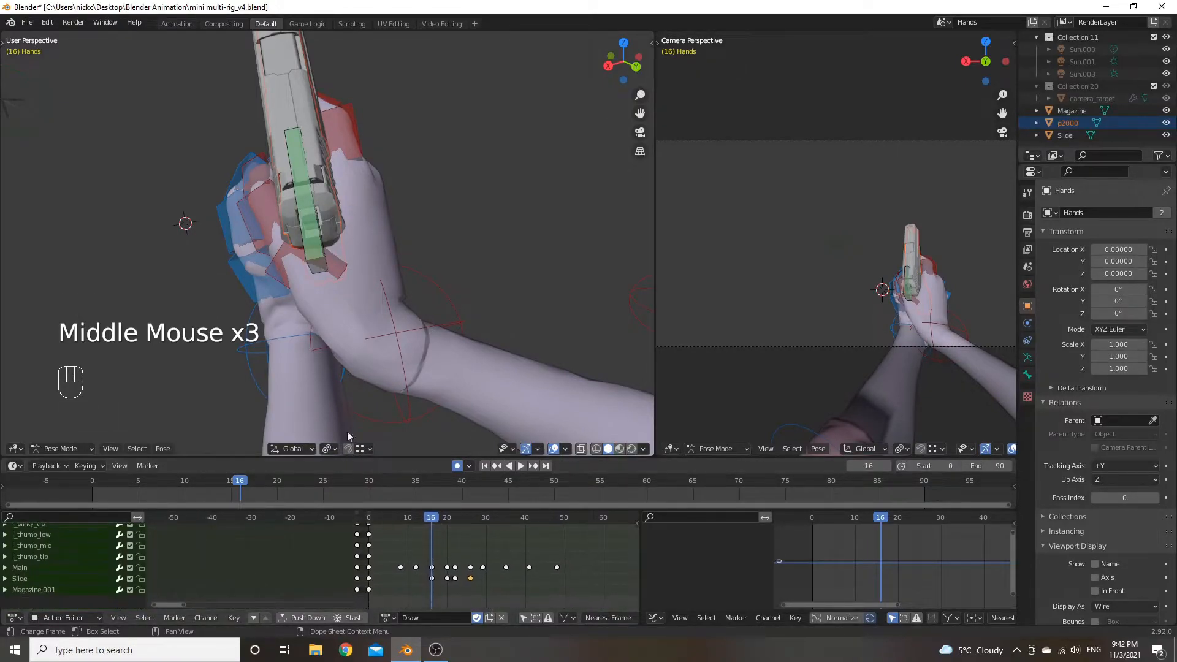
middle_click_drag(341, 312, 358, 302)
left_click_drag(433, 520, 432, 520)
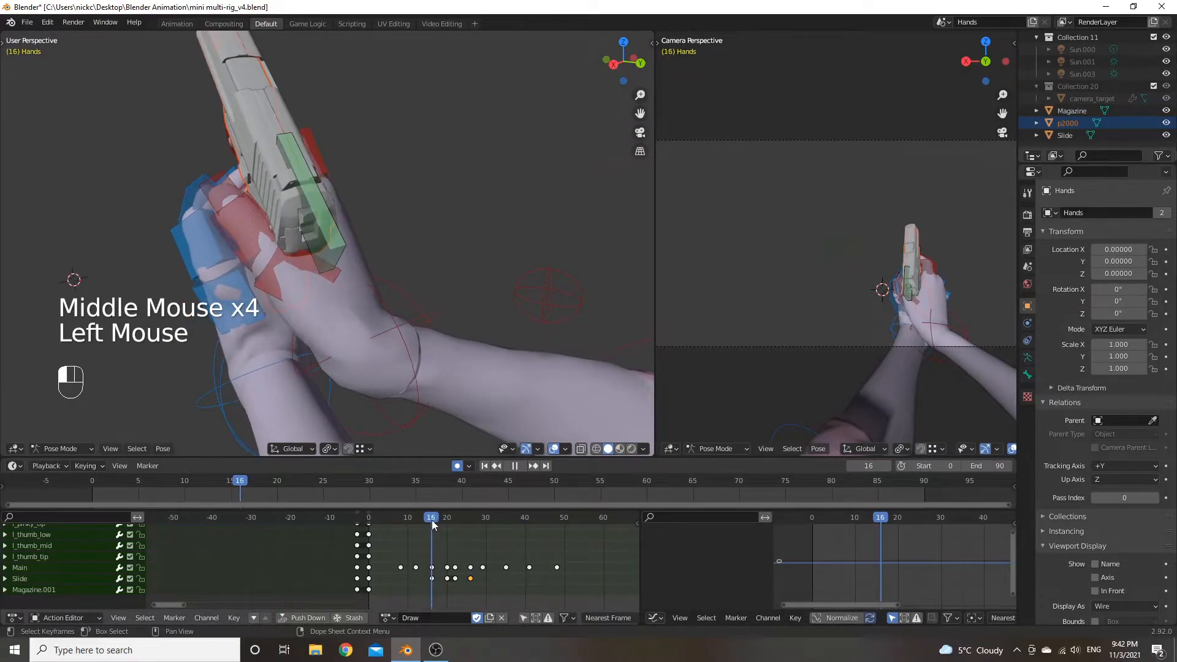
At frame 16, raise the l_IK bone along global Z and move the left hand out beside the pistol.
left_click(254, 397)
middle_click_drag(251, 407, 284, 370)
scroll(264, 372, "down", 2)
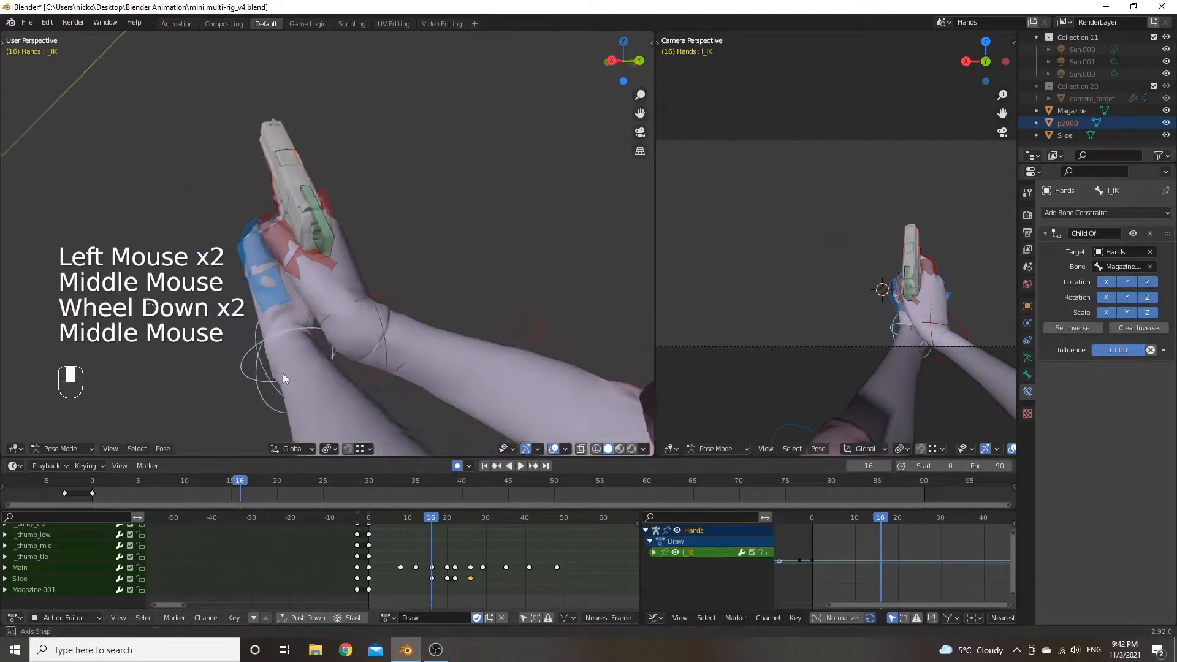
key("g")
key("z")
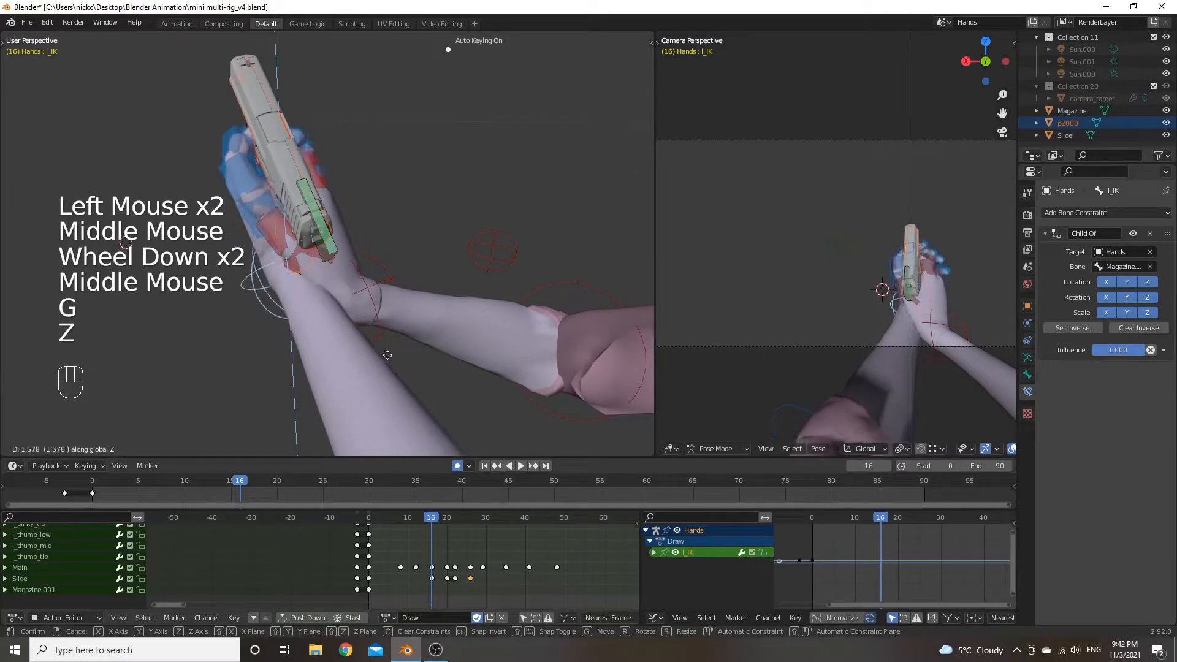
left_click(406, 331)
middle_click_drag(406, 332, 351, 329)
key("g")
left_click(544, 347)
key("g")
left_click(407, 368)
middle_click_drag(406, 368, 287, 299)
key("r")
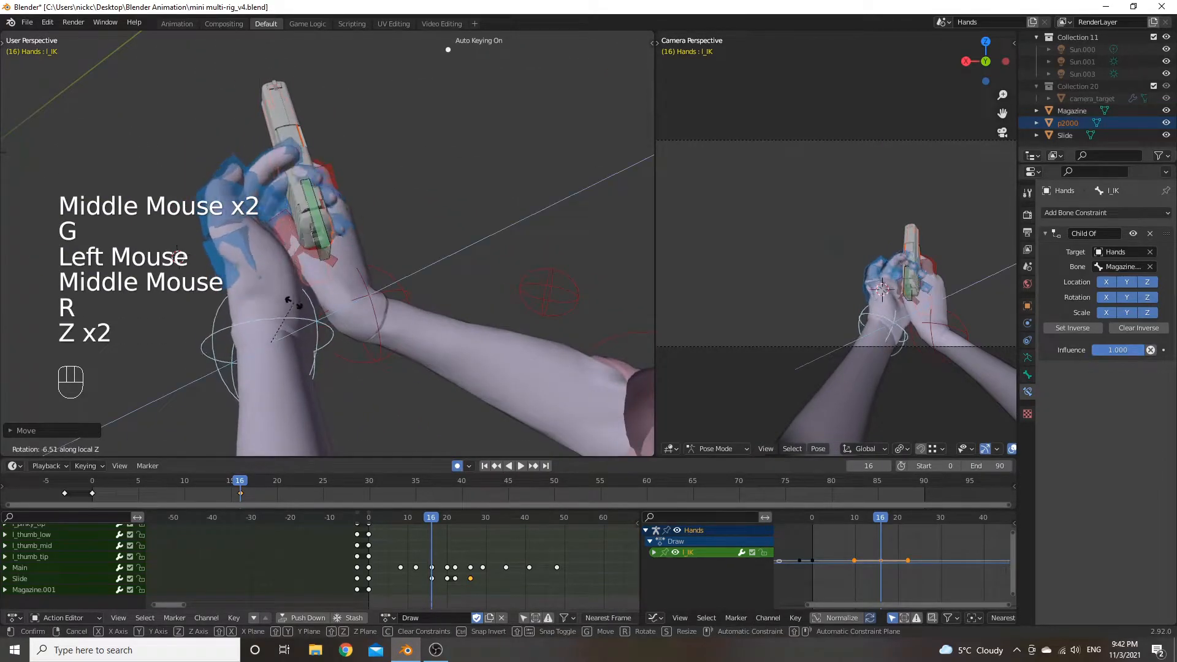
right_click(296, 302)
key("r")
key("x")
key("x")
right_click(316, 304)
Rotate the l_IK bone about its local Y axis to turn the left palm over the slide.
key("r")
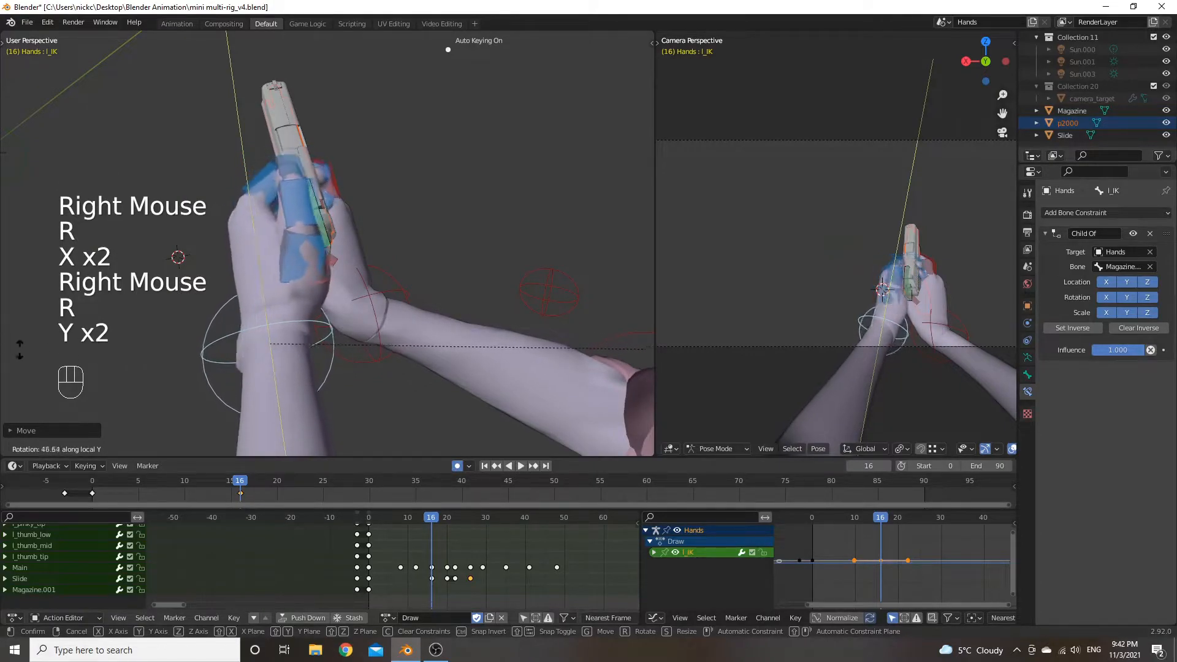
left_click(531, 359)
middle_click_drag(531, 358, 395, 351)
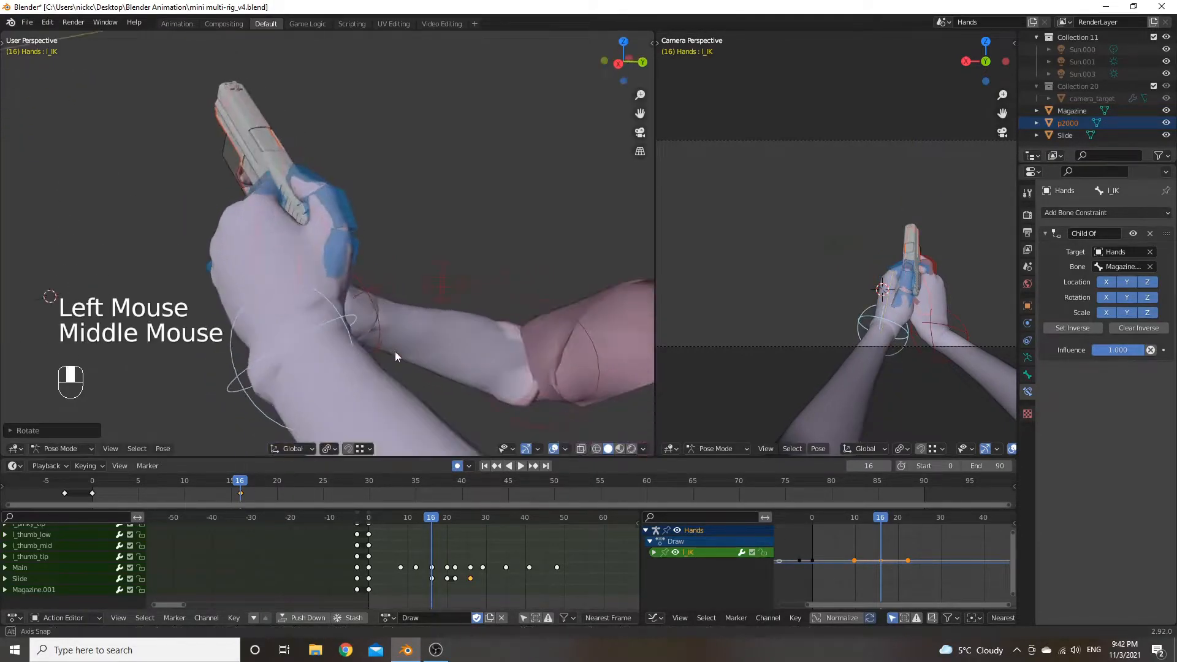
key("r")
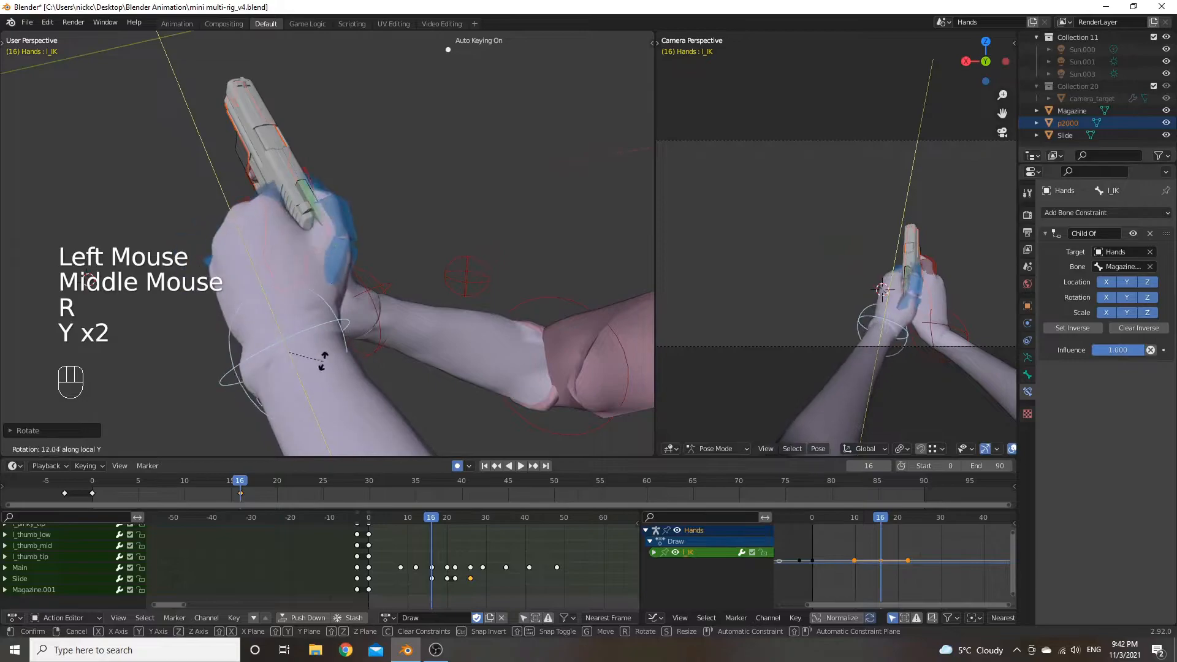
left_click(316, 361)
mouse_move(314, 361)
middle_mouse_down()
mouse_move(428, 364)
mouse_move(266, 355)
mouse_move(307, 344)
mouse_move(457, 372)
mouse_move(362, 359)
mouse_move(381, 348)
mouse_move(330, 338)
mouse_move(327, 356)
middle_mouse_up()
Move the l_IK bone to bring the left hand to the rear of the slide.
key("g")
left_click(368, 359)
key("g")
left_click(343, 367)
key("g")
left_click(374, 347)
key("g")
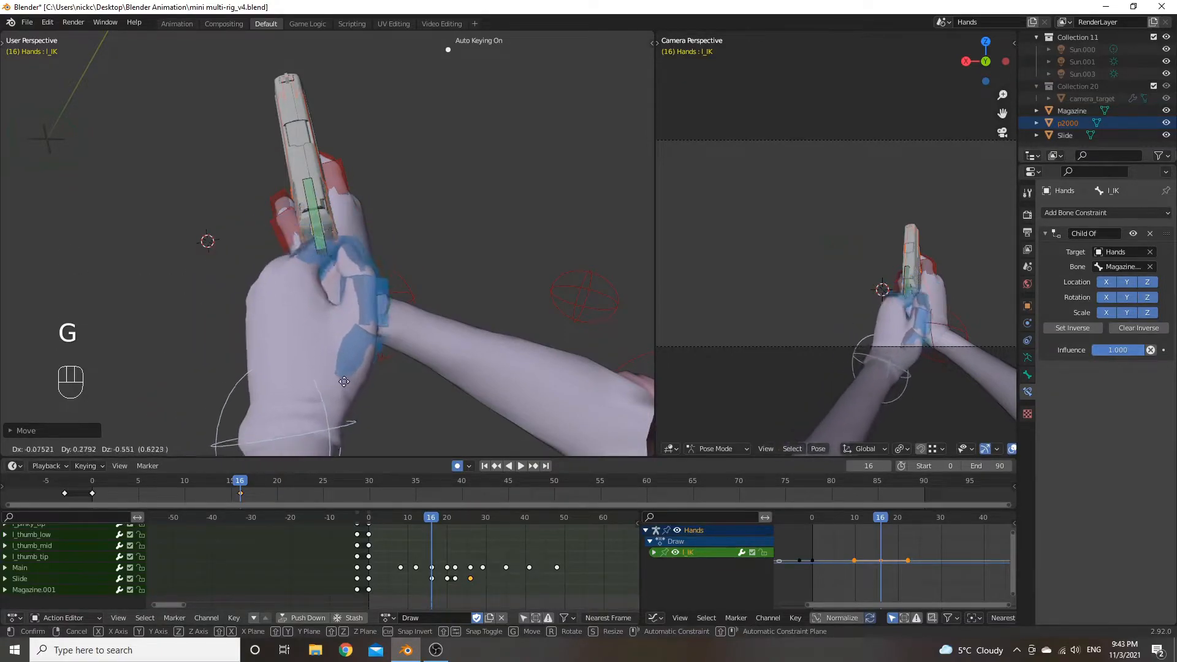
right_click(320, 351)
mouse_move(293, 305)
middle_mouse_down()
mouse_move(434, 269)
mouse_move(295, 280)
mouse_move(298, 294)
middle_mouse_up()
key("g")
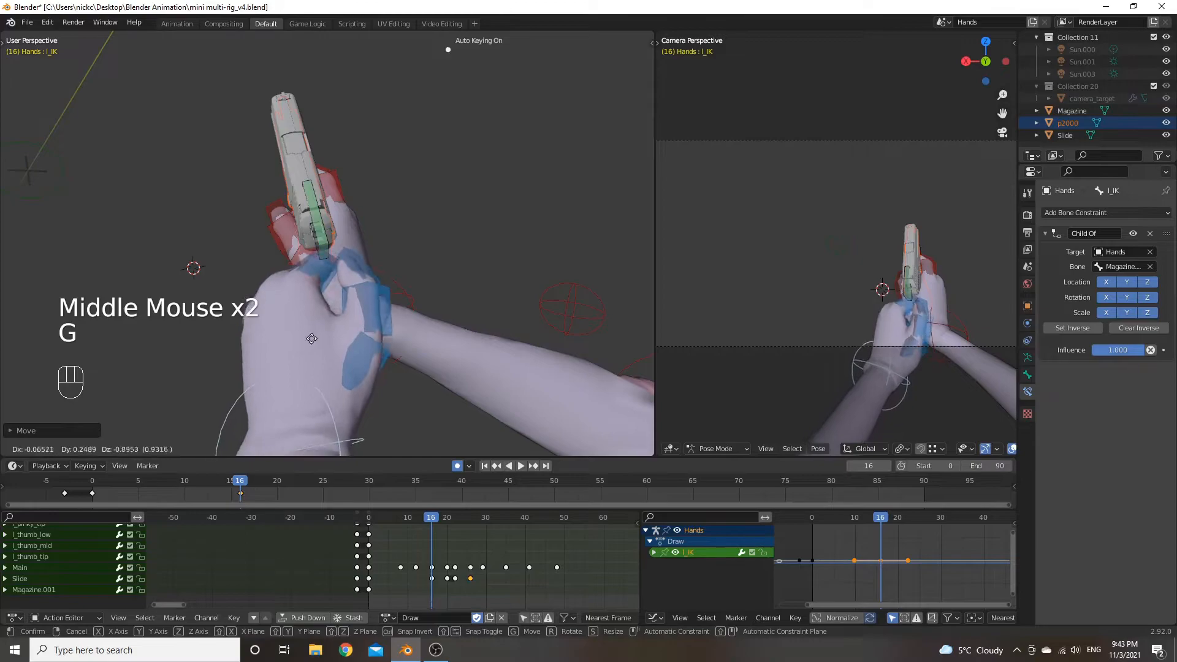
right_click(290, 263)
middle_click_drag(300, 307, 300, 267)
key("g")
right_click(409, 304)
Refine the l_IK bone's rotation, including about local Y, and reposition the left hand around the rear of the slide.
scroll(321, 295, "up", 2)
scroll(300, 266, "down", 1)
key("r")
key("y")
key("y")
left_click(234, 280)
middle_click_drag(307, 268, 402, 276)
key("r")
left_click(310, 252)
key("g")
left_click(265, 217)
Rotate the l_thumb_low bone about 7° around its local Z axis at frame 16.
left_click(348, 281)
scroll(347, 245, "up", 2)
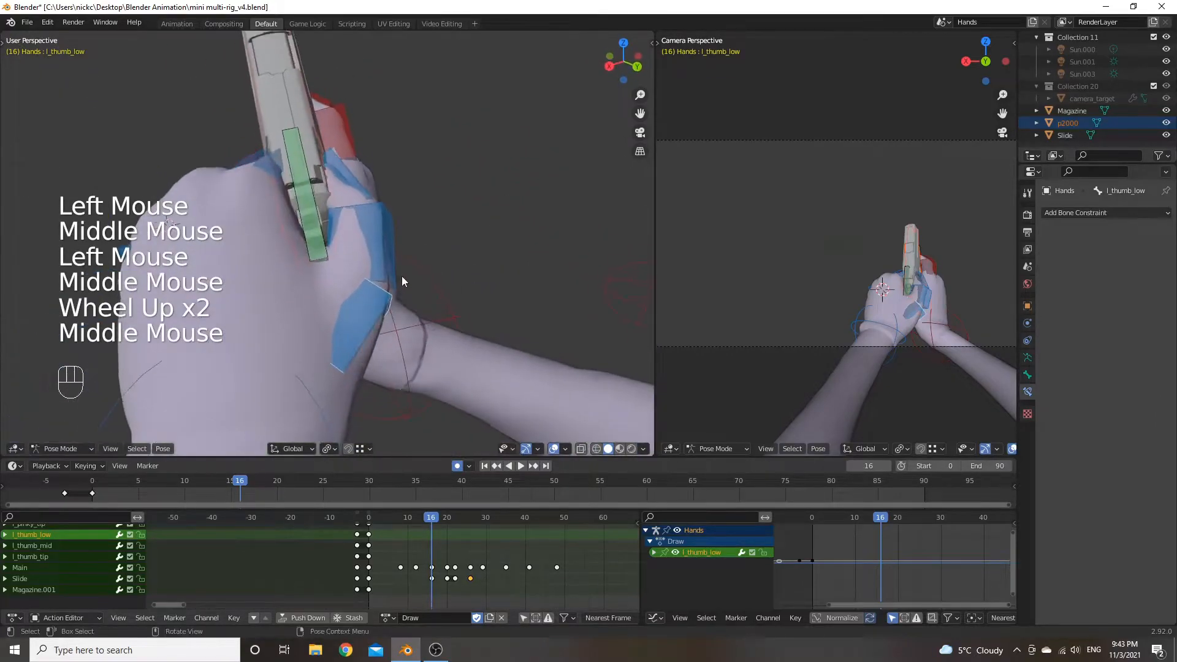
key("r")
key("x")
key("x")
right_click(405, 279)
key("r")
key("z")
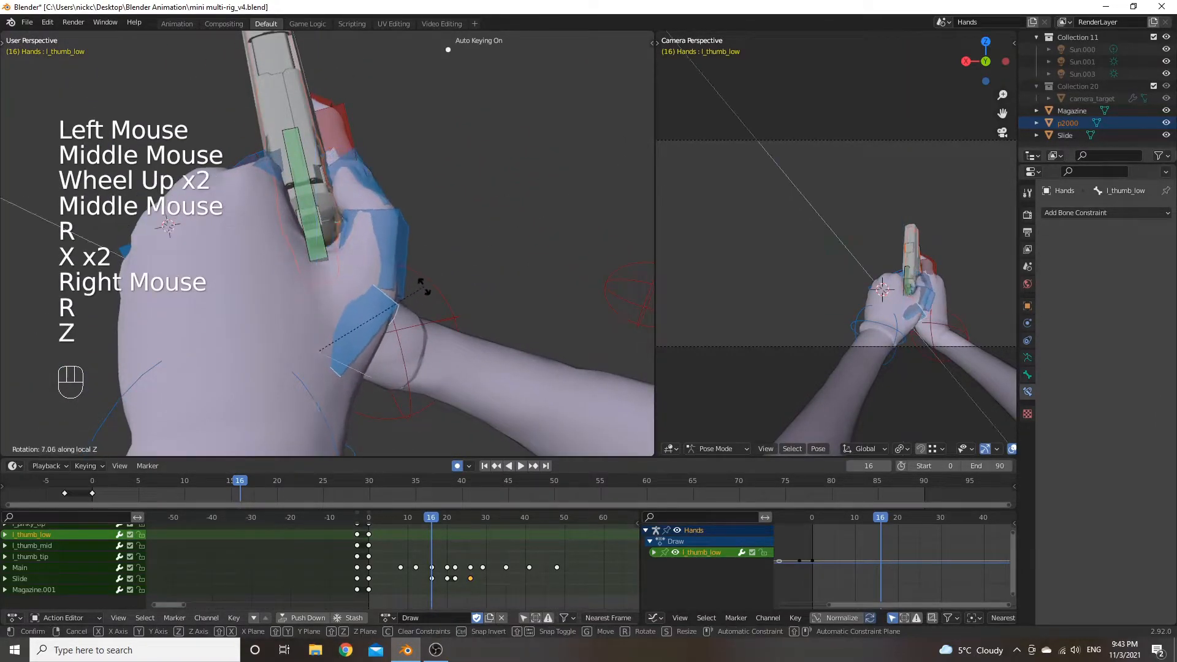
left_click(424, 289)
Rotate the l_thumb_mid bone about its local Z axis to bring the thumb toward the slide.
middle_click_drag(424, 287, 395, 259)
left_click(395, 259)
key("r")
key("z")
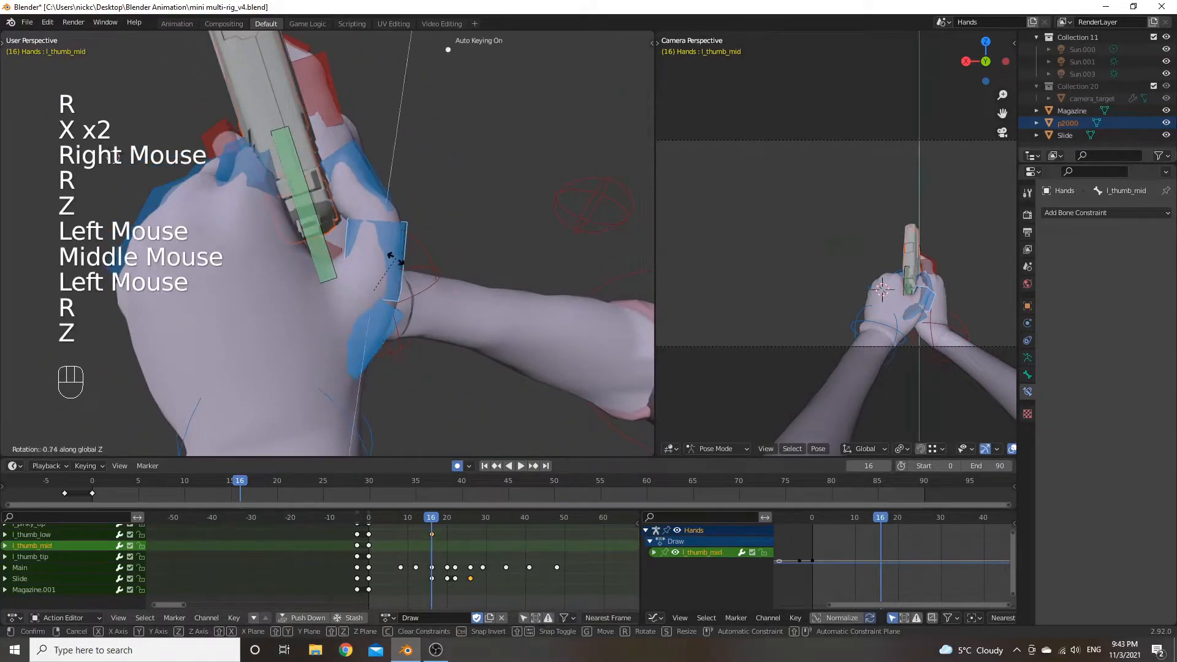
left_click(402, 264)
Rotate the l_thumb_low bone about -10° around its local Z axis.
left_click(378, 318)
key("r")
key("z")
key("z")
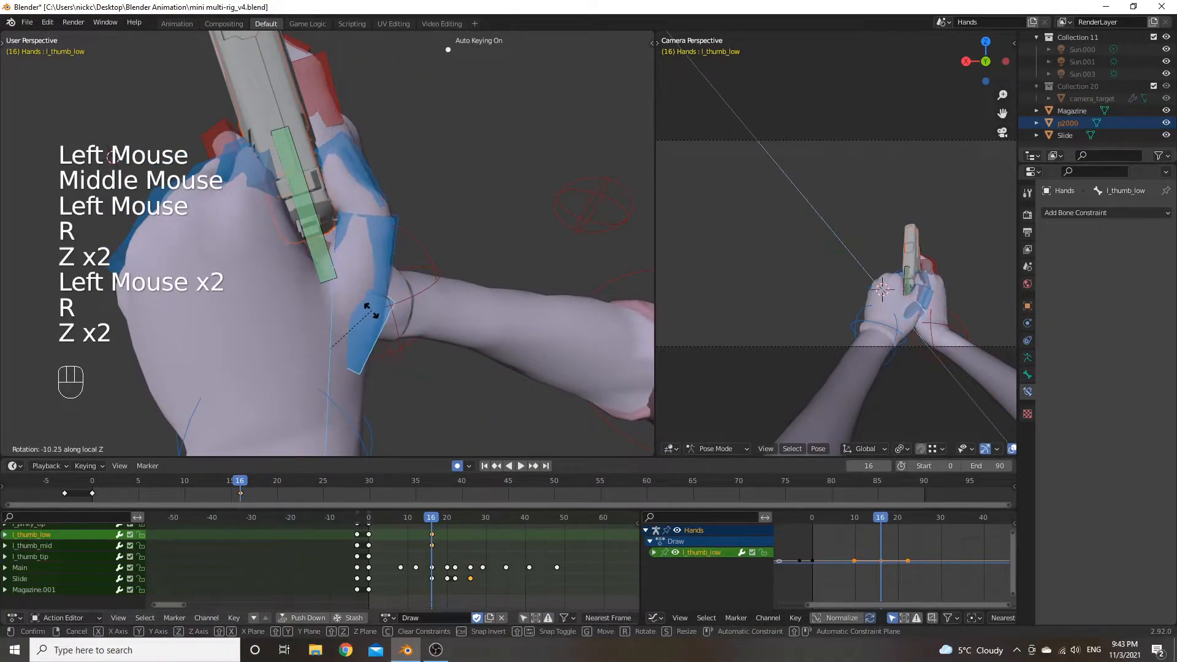
left_click(372, 314)
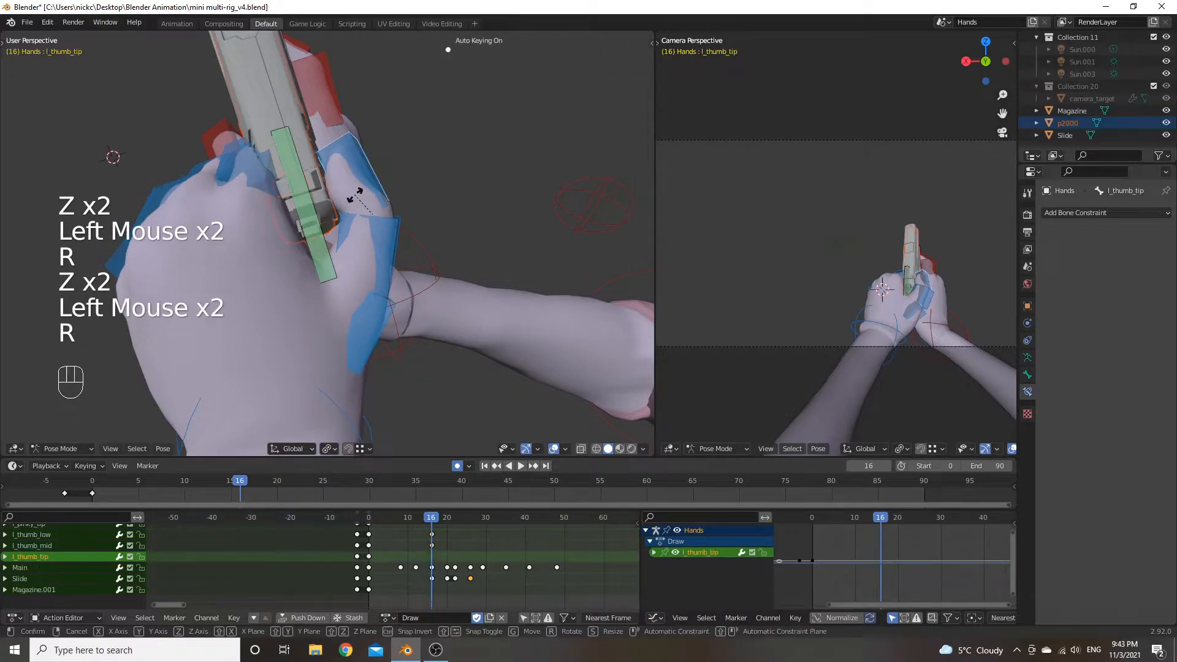
Rotate the l_thumb_tip bone about local Z, and turn l_thumb_low further inward about its local Z axis.
key("r")
key("z")
key("z")
left_click(360, 270)
left_click(363, 323)
key("r")
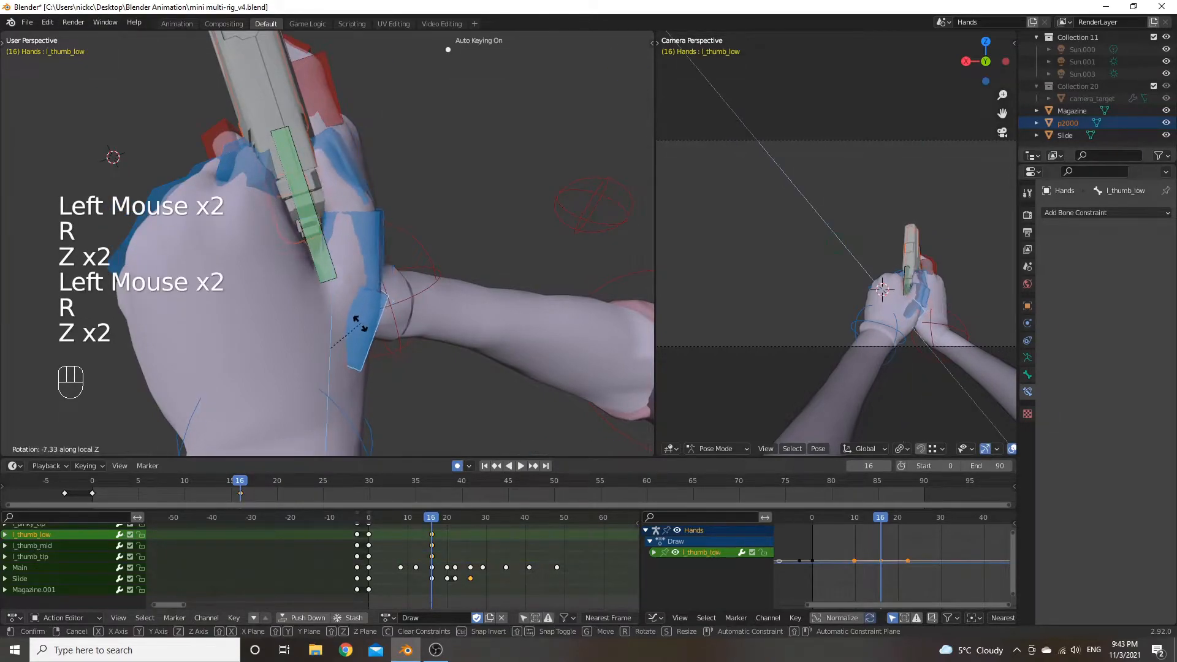
left_click(364, 323)
Move the l_IK bone to fit the left hand more closely against the slide.
middle_click_drag(363, 323, 333, 285)
scroll(313, 319, "down", 2)
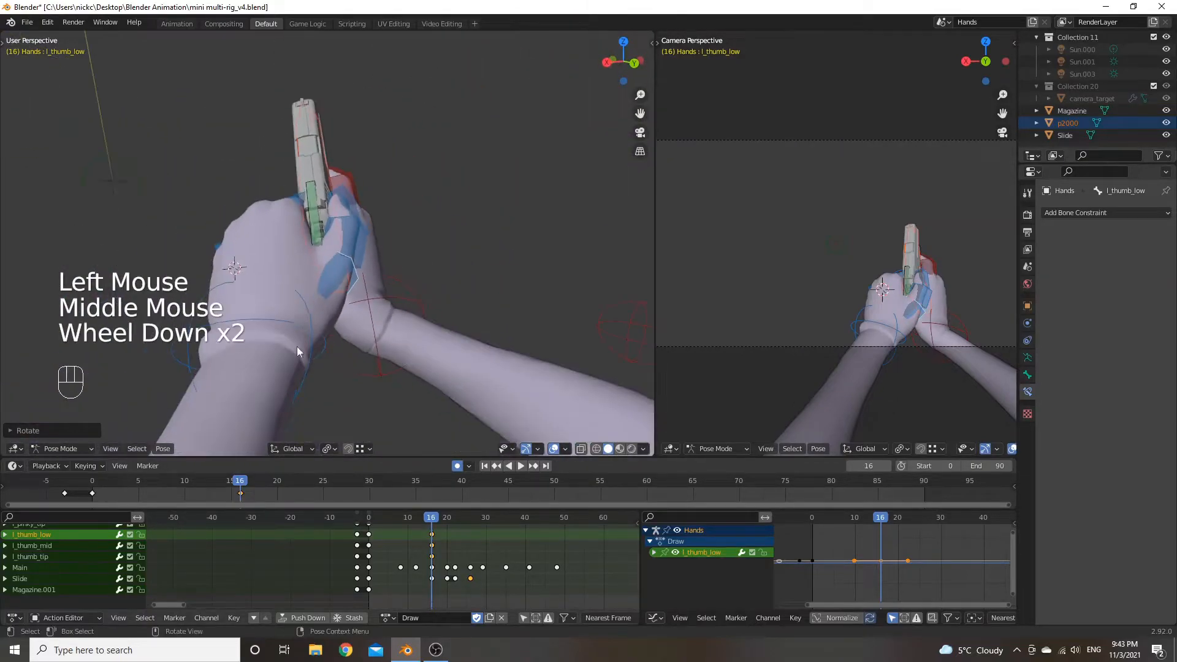
left_click(299, 341)
key("g")
left_click(310, 325)
middle_click_drag(311, 325, 383, 171)
key("g")
left_click(481, 369)
Bend a left-hand finger bone about its local X axis to fit the grip on the slide.
scroll(415, 287, "up", 2)
left_click(276, 265)
key("r")
key("x")
key("x")
left_click(252, 233)
Bend the l_index_mid and l_index_tip bones about their local X axes to wrap the left index finger toward the slide.
left_click(382, 171)
key("r")
key("x")
key("x")
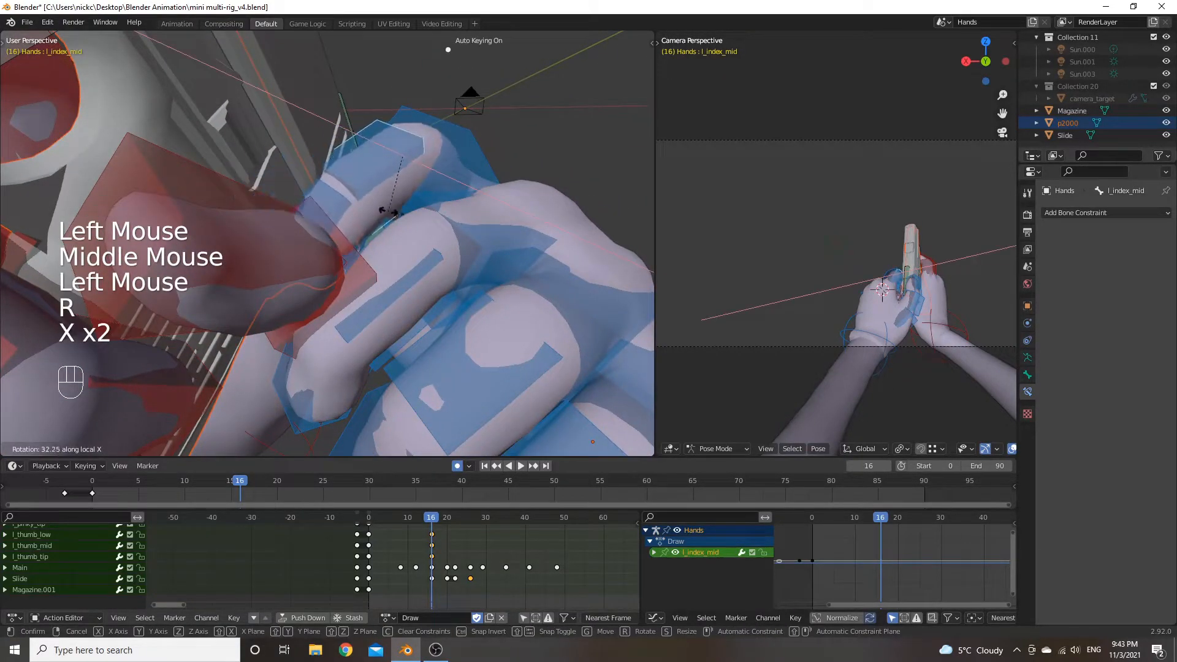
left_click(384, 222)
key("r")
key("x")
key("x")
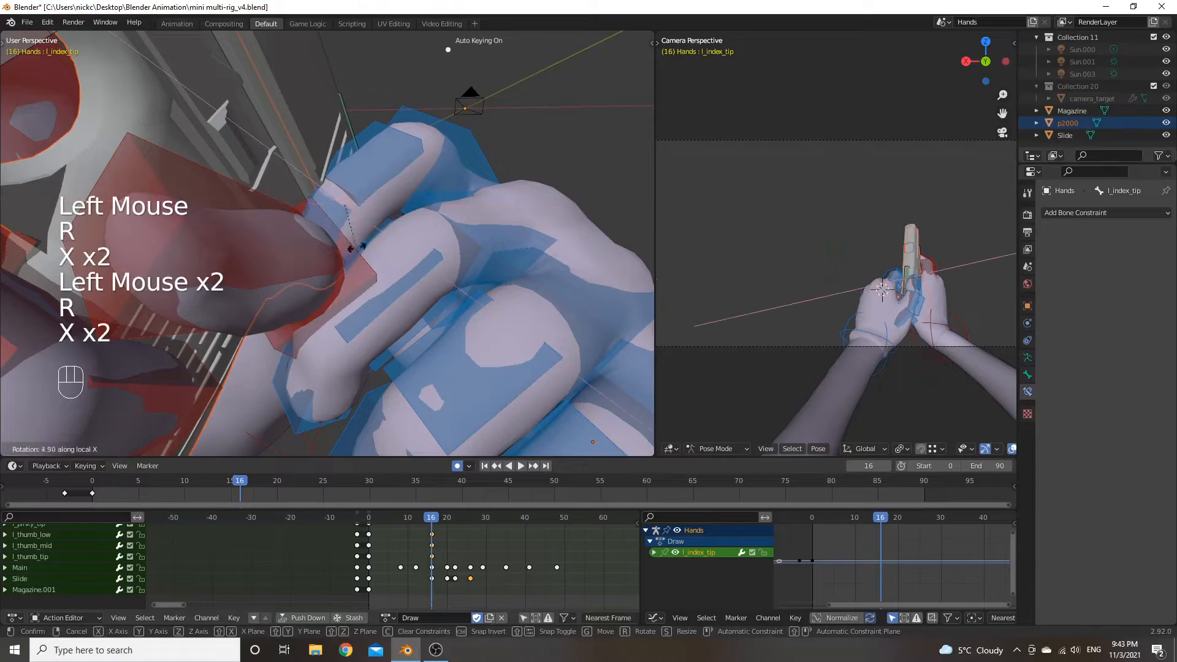
left_click(388, 271)
middle_click_drag(388, 271, 455, 211)
Rotate the l_middle_low, l_ring_low and l_pinky_low bones together about their local X axes.
left_click(480, 149)
key("r")
key("x")
key("x")
right_click(481, 154)
scroll(491, 207, "down", 2)
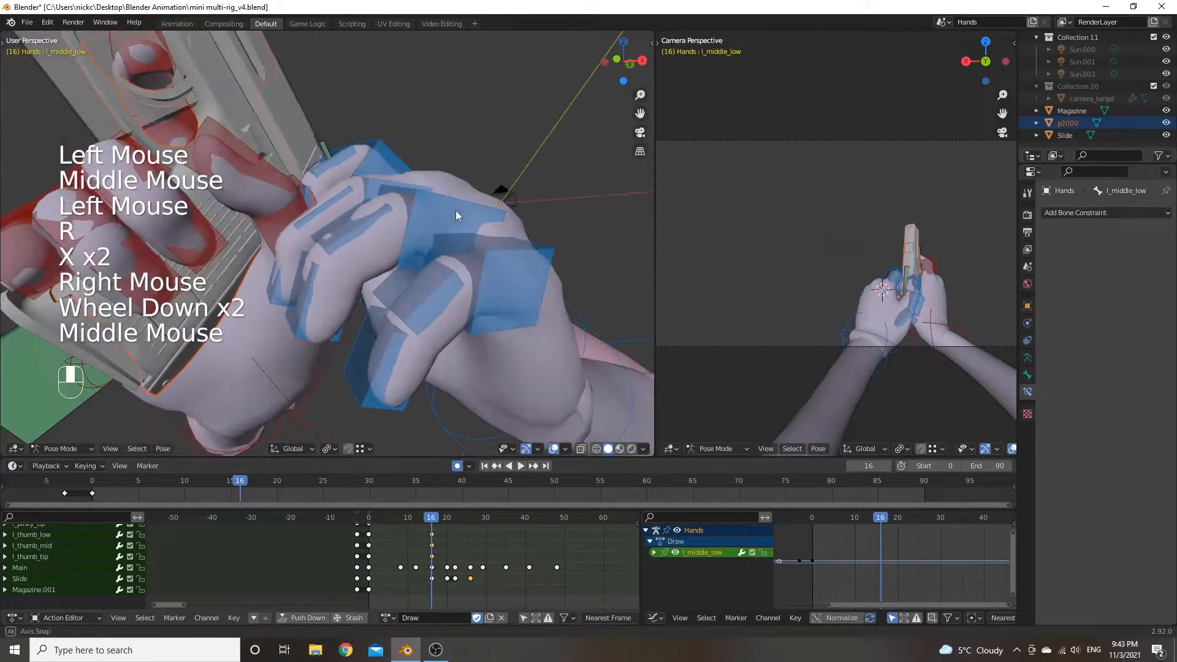
left_click(479, 245, "shift")
left_click(512, 263, "shift")
middle_click_drag(512, 264, 517, 218)
key("r")
key("x")
key("x")
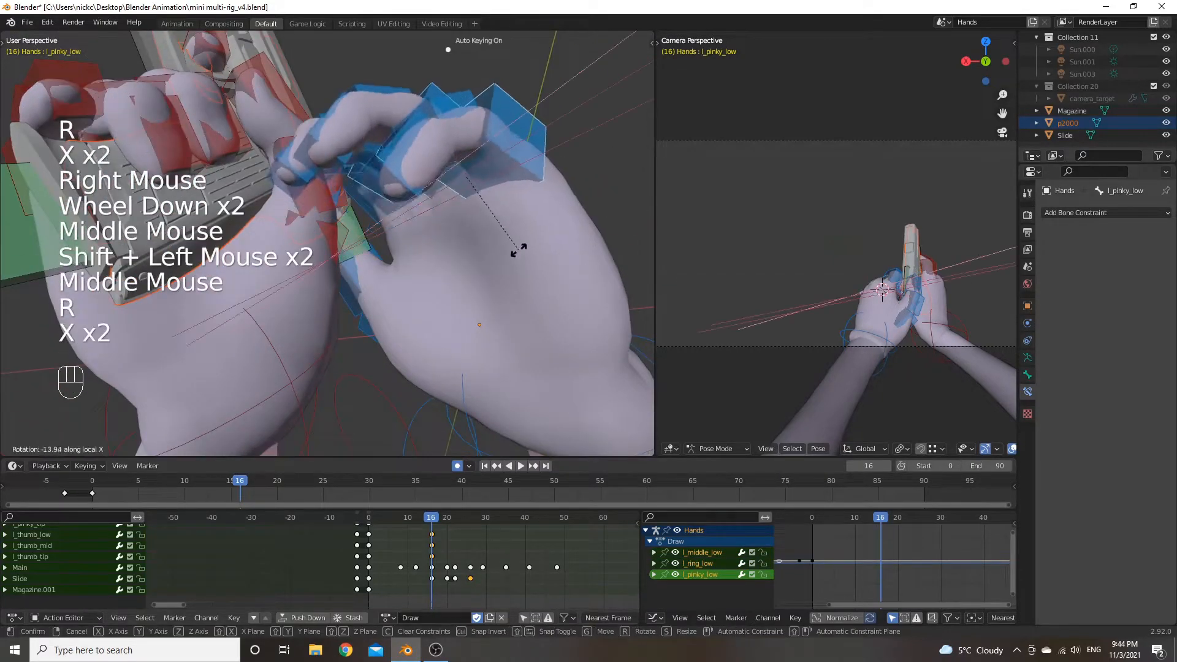
left_click(472, 266)
middle_click_drag(472, 267, 450, 197)
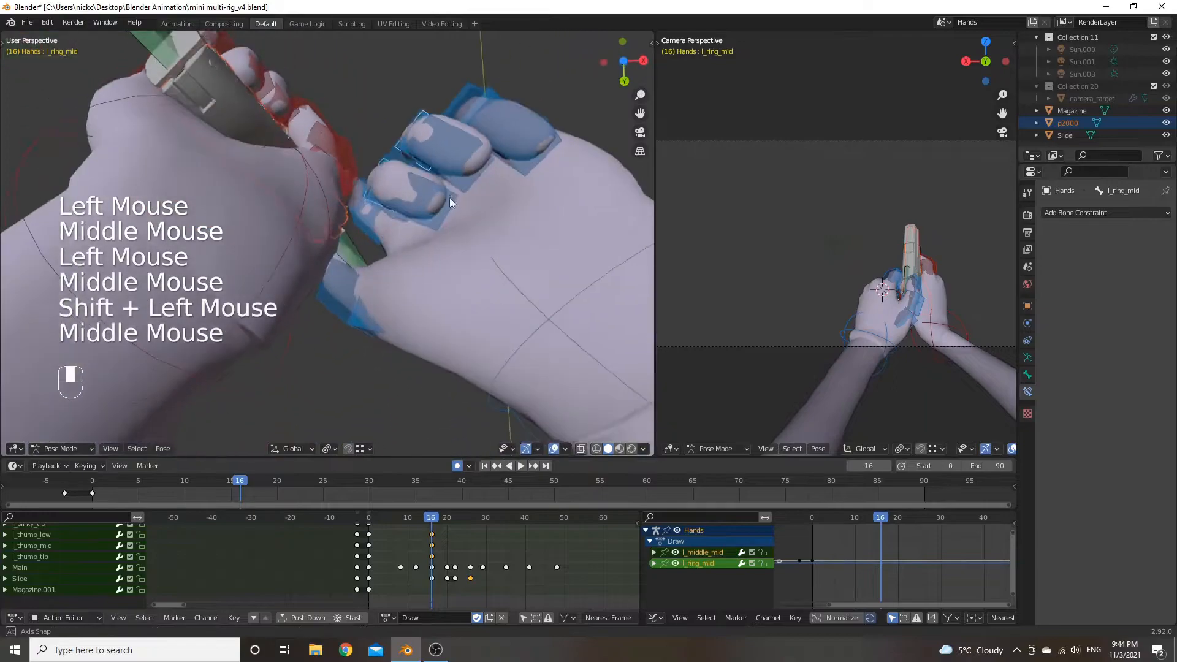
key("r")
key("x")
key("x")
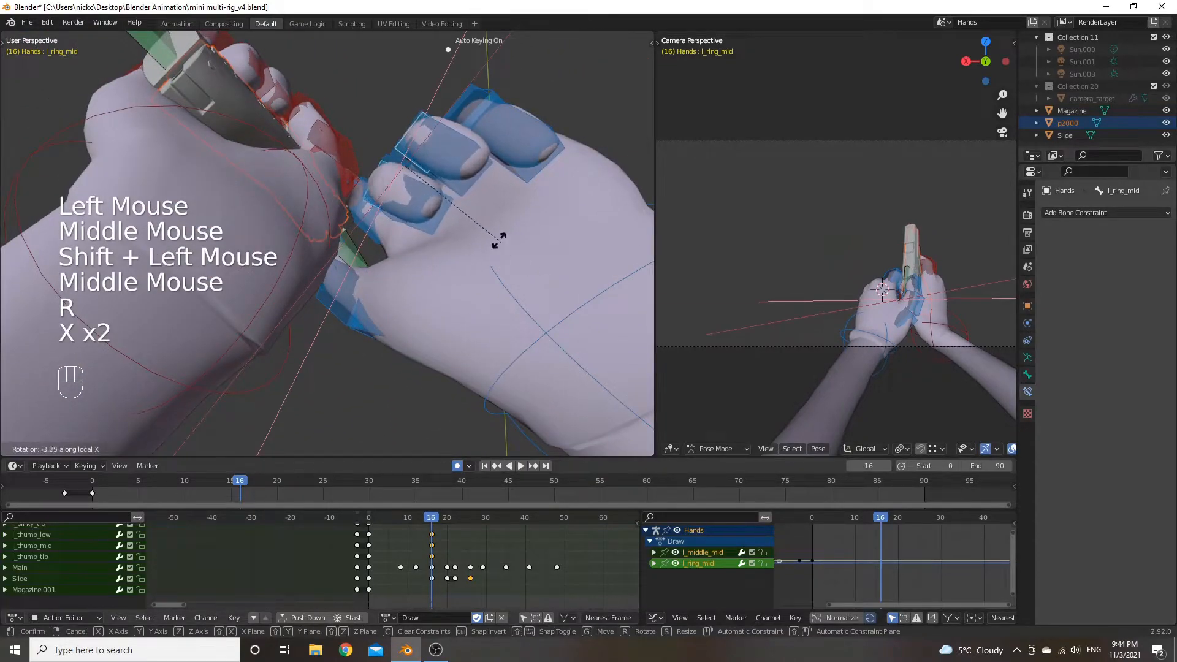
right_click(538, 267)
middle_click_drag(538, 268, 499, 314)
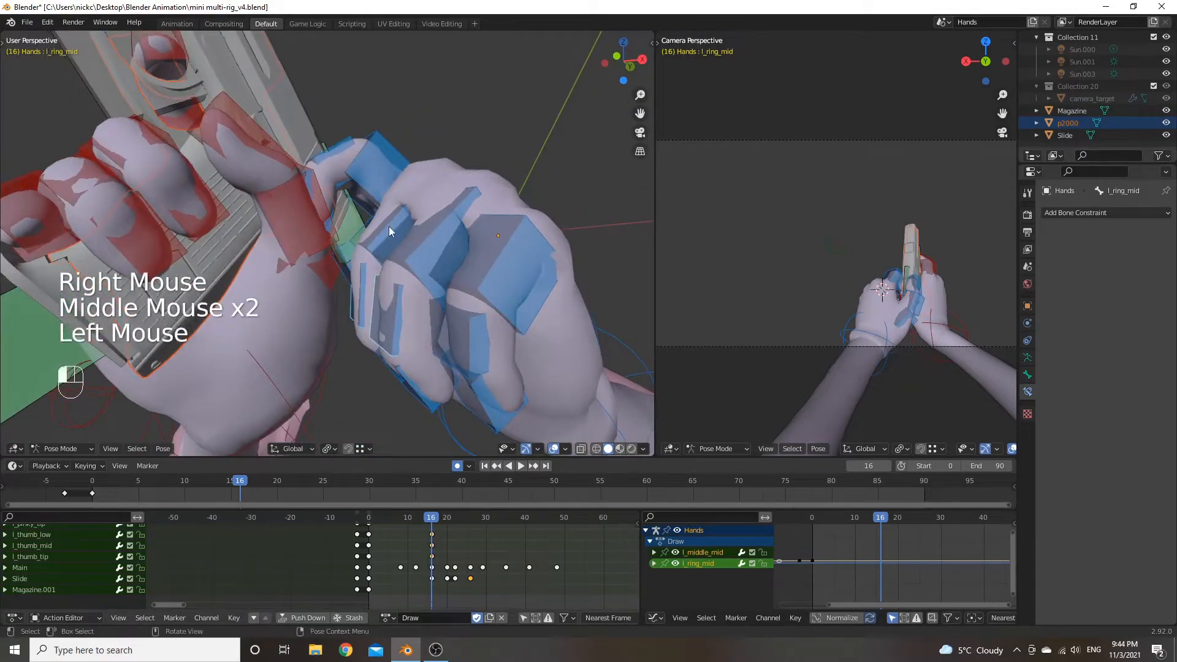
Adjust the curl of l_middle_low, l_ring_low and l_pinky_low with another rotation about local X.
left_click(443, 255, "shift")
left_click(444, 249, "shift")
key("r")
key("x")
key("x")
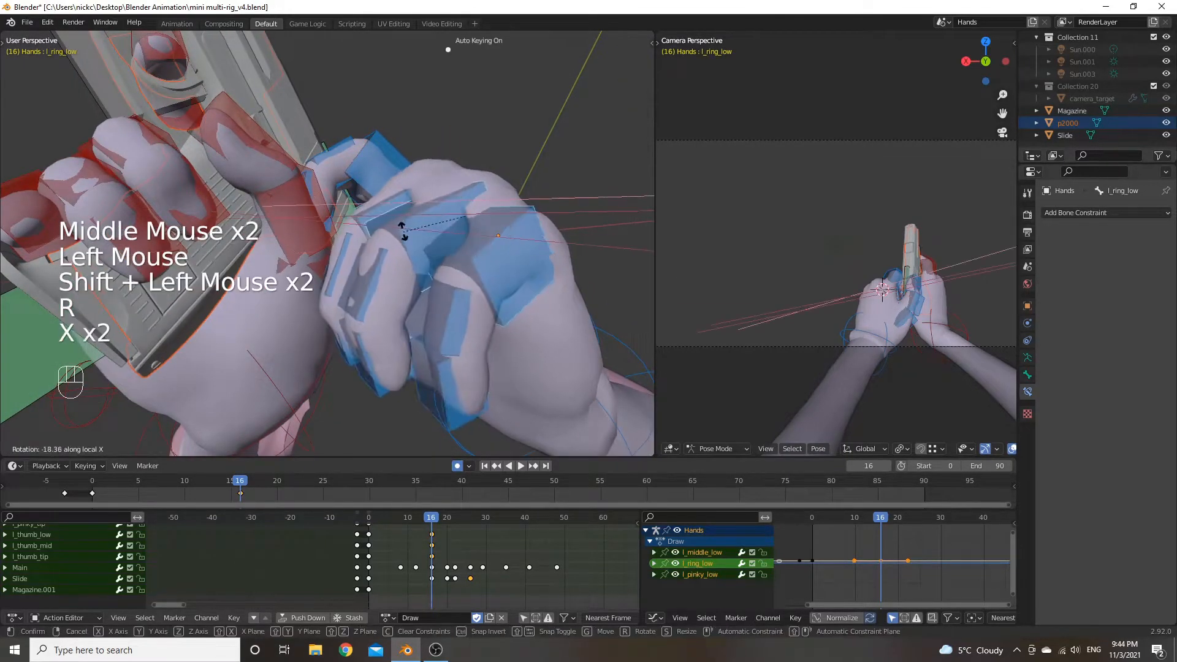
left_click(416, 244)
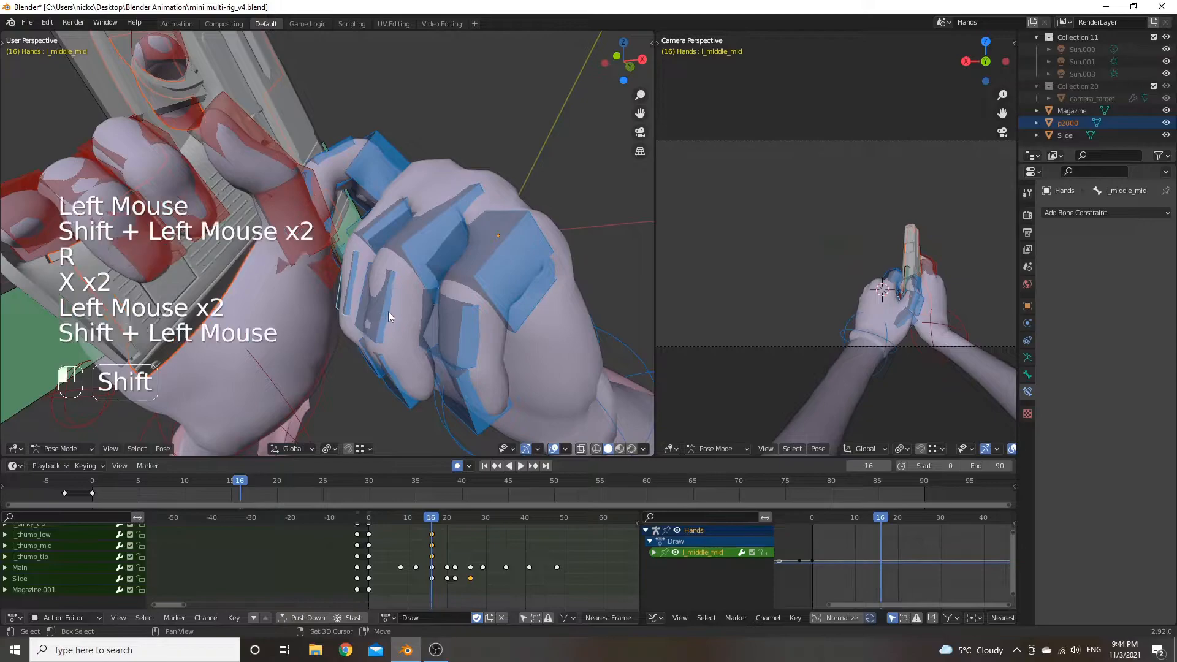
left_click(450, 332, "shift")
key("r")
key("x")
key("x")
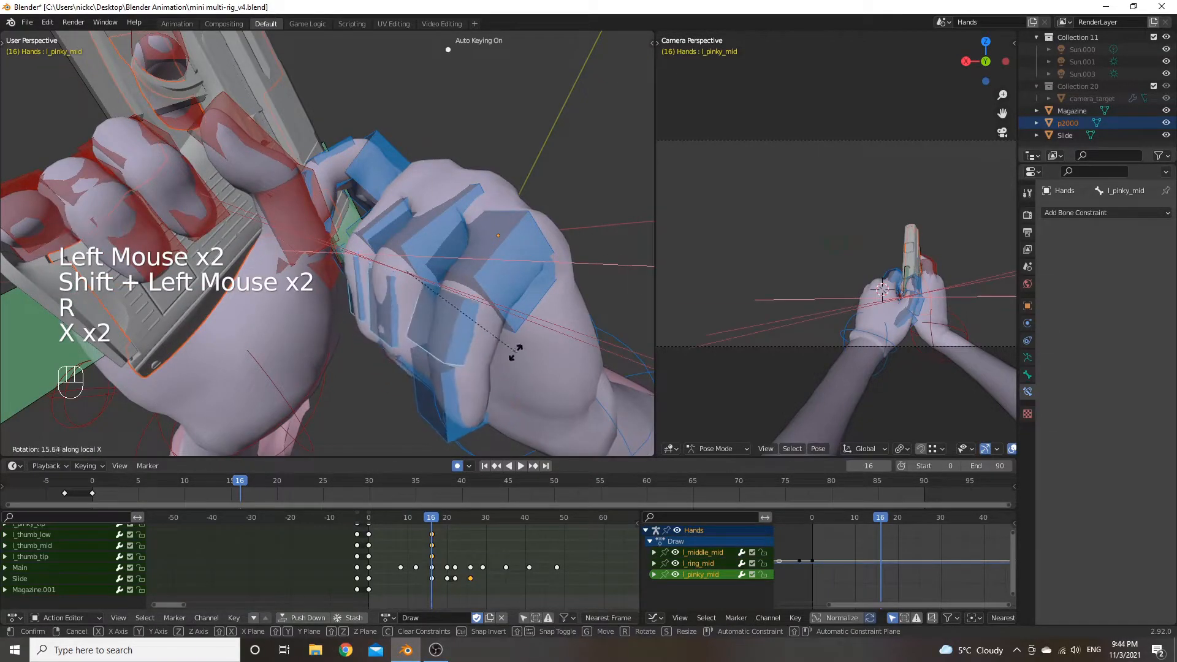
right_click(499, 348)
middle_click_drag(499, 348, 413, 273)
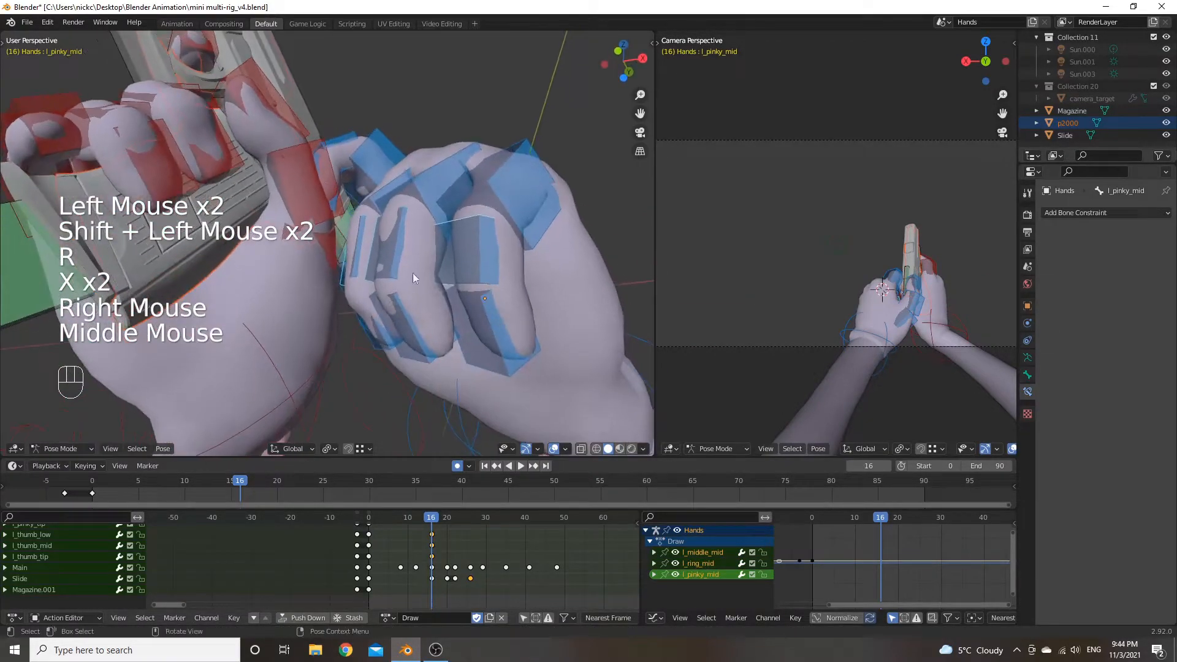
Rotate the l_middle_mid and l_ring_mid bones together about their local X axes.
left_click(476, 265)
left_click(375, 242)
left_click(353, 245, "shift")
key("r")
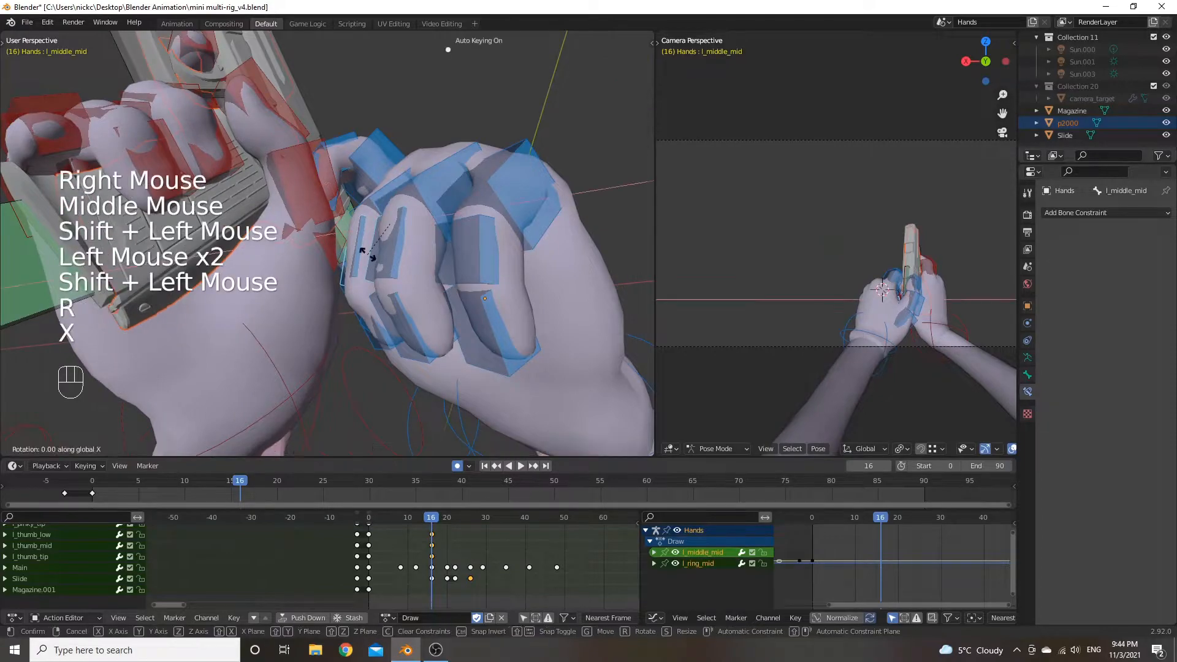
key("x")
key("x")
left_click(390, 267)
Rotate the lower left-hand finger bones individually, including l_middle_low and l_pinky_low, about local X to vary the curl of each finger.
middle_click_drag(390, 267, 423, 240)
left_click(469, 292)
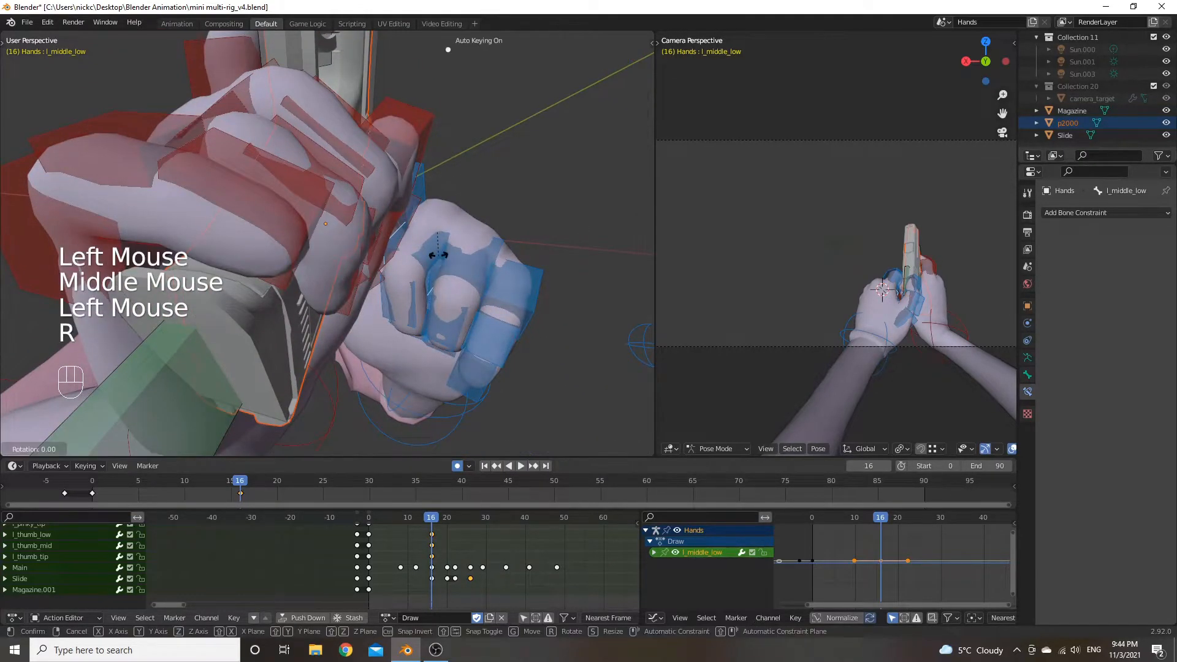
mouse_move(452, 257)
middle_mouse_down()
mouse_move(491, 196)
mouse_move(469, 212)
mouse_move(347, 135)
mouse_move(317, 179)
mouse_move(366, 191)
mouse_move(385, 171)
mouse_move(388, 212)
mouse_move(458, 249)
mouse_move(406, 189)
mouse_move(428, 181)
mouse_move(482, 256)
mouse_move(486, 205)
mouse_move(458, 187)
mouse_move(446, 212)
mouse_move(458, 267)
mouse_move(490, 288)
mouse_move(553, 259)
mouse_move(515, 182)
mouse_move(403, 189)
mouse_move(530, 256)
mouse_move(465, 241)
middle_mouse_up()
left_click(389, 213)
left_click(392, 206)
left_click(406, 189)
key("r")
key("x")
key("x")
left_click(459, 187)
key("r")
key("x")
key("x")
left_click(457, 197)
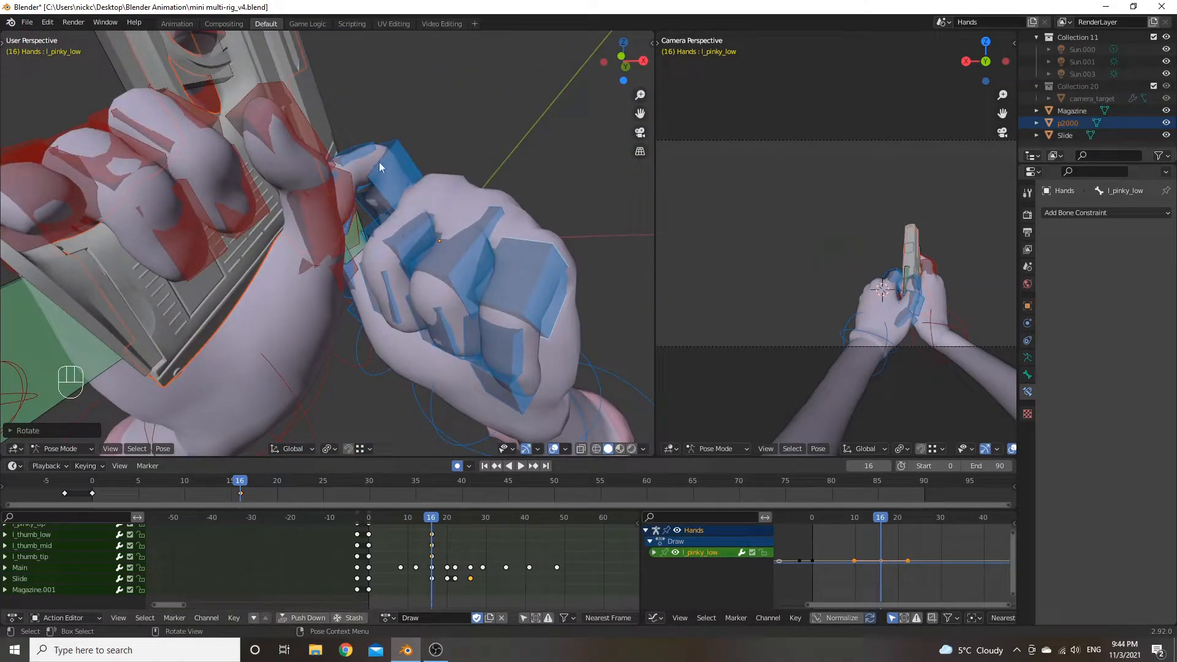
middle_click_drag(524, 266, 385, 195)
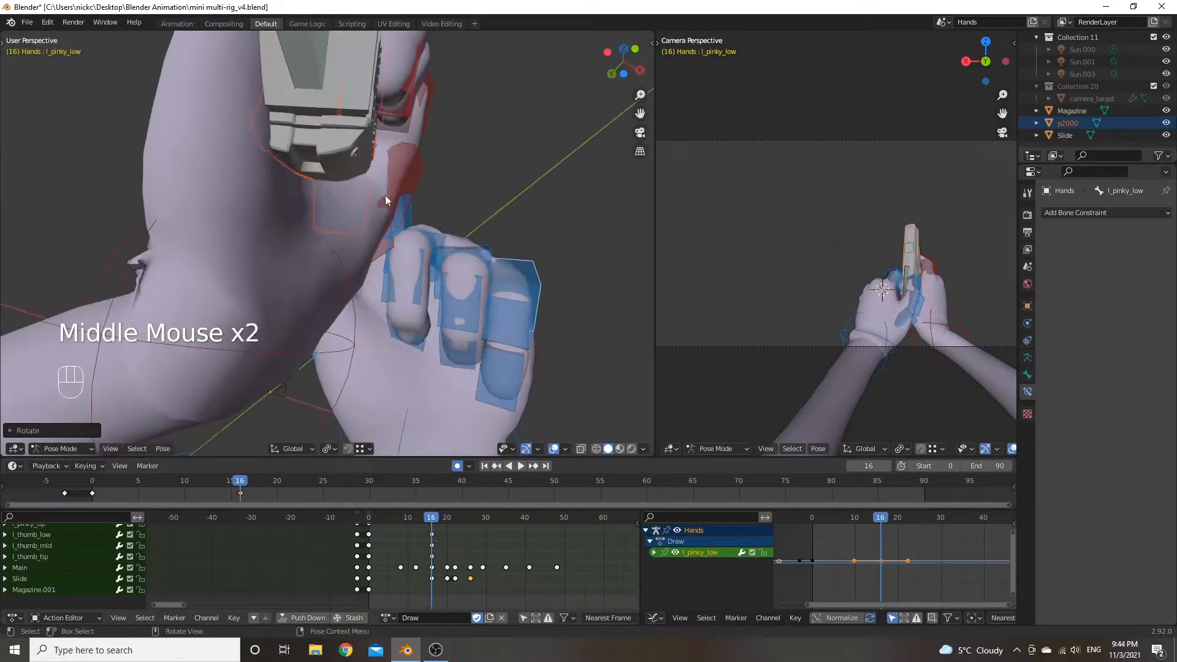
mouse_move(450, 231)
middle_mouse_down()
mouse_move(509, 252)
mouse_move(417, 274)
mouse_move(399, 238)
mouse_move(446, 253)
middle_mouse_up()
key("r")
key("x")
key("x")
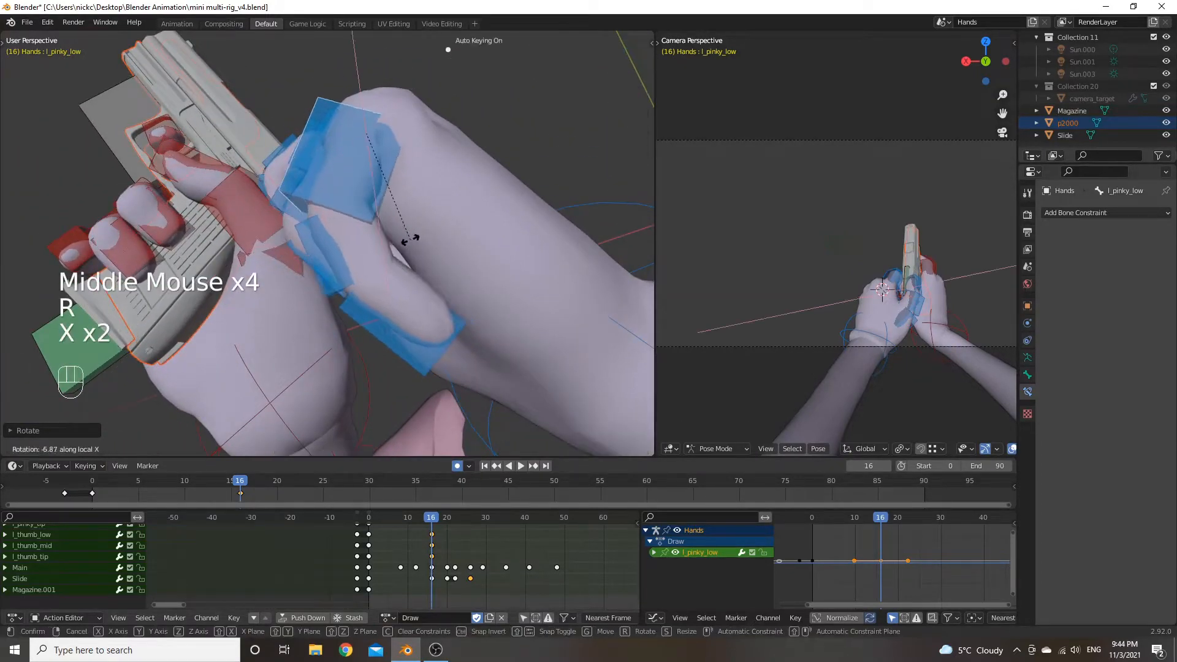
right_click(387, 238)
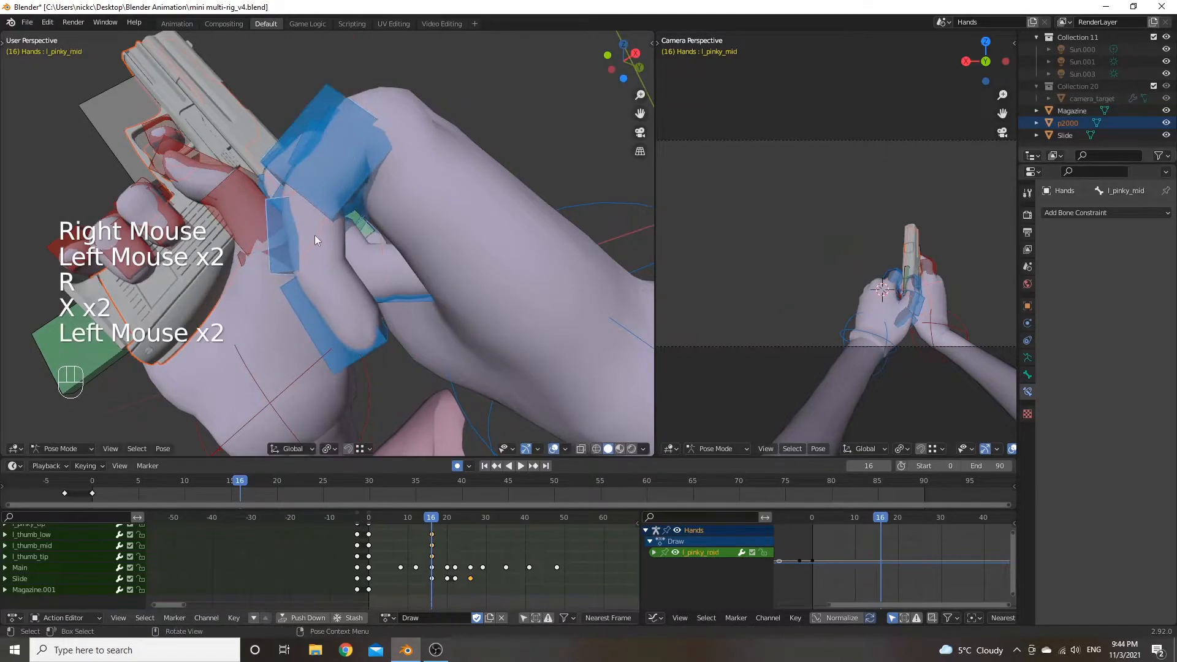
Rotate the l_pinky_mid bone about its local X axis to refine the pinky's curl.
left_click(328, 231)
key("r")
key("x")
key("x")
left_click(368, 279)
Rotate the l_thumb_low bone about its local Z axis to open the left thumb away from the slide.
mouse_move(367, 279)
middle_mouse_down()
mouse_move(487, 215)
mouse_move(378, 278)
mouse_move(456, 278)
mouse_move(535, 259)
mouse_move(410, 351)
mouse_move(297, 377)
mouse_move(276, 314)
mouse_move(352, 291)
middle_mouse_up()
scroll(307, 326, "down", 3)
left_click(352, 291)
key("r")
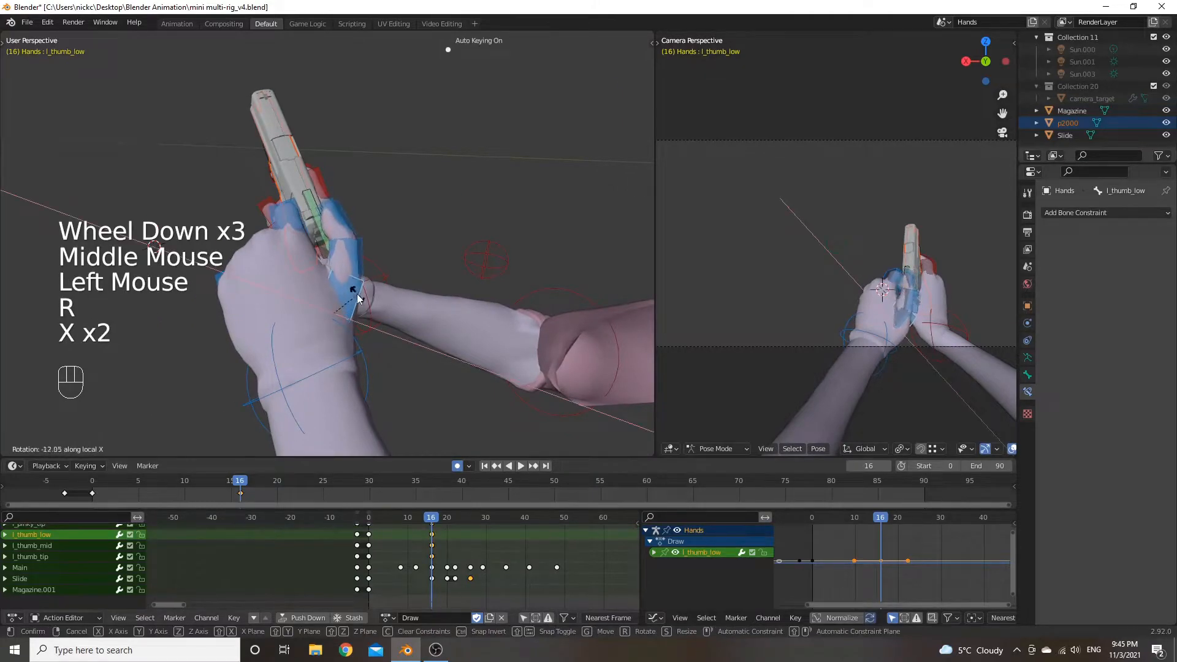
right_click(357, 294)
key("r")
key("z")
double_click(331, 355)
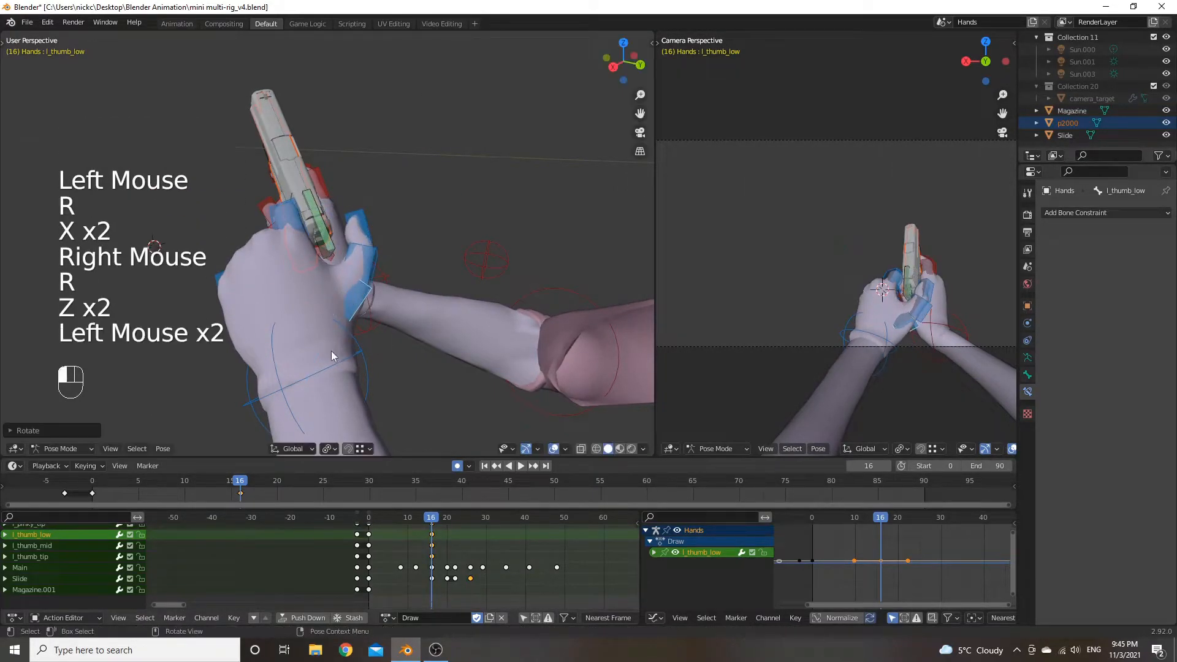
Rotate the l_IK bone about its local Z axis and move it to place the left hand behind the slide.
left_click(316, 373)
key("r")
key("z")
key("z")
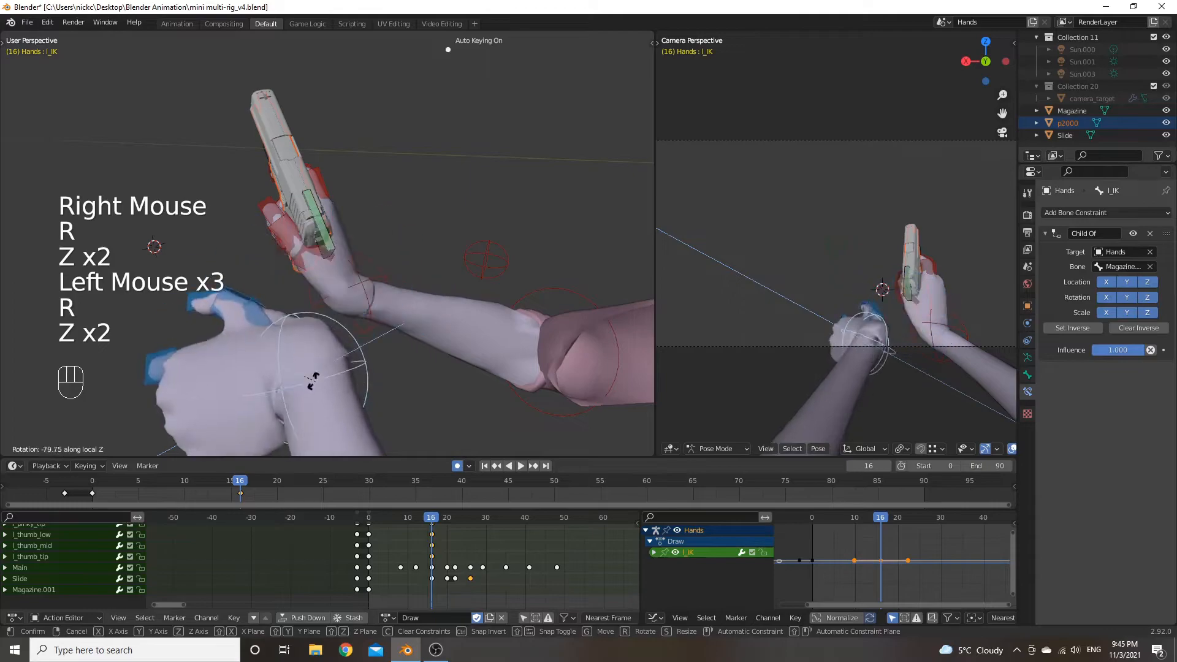
left_click(307, 384)
key("g")
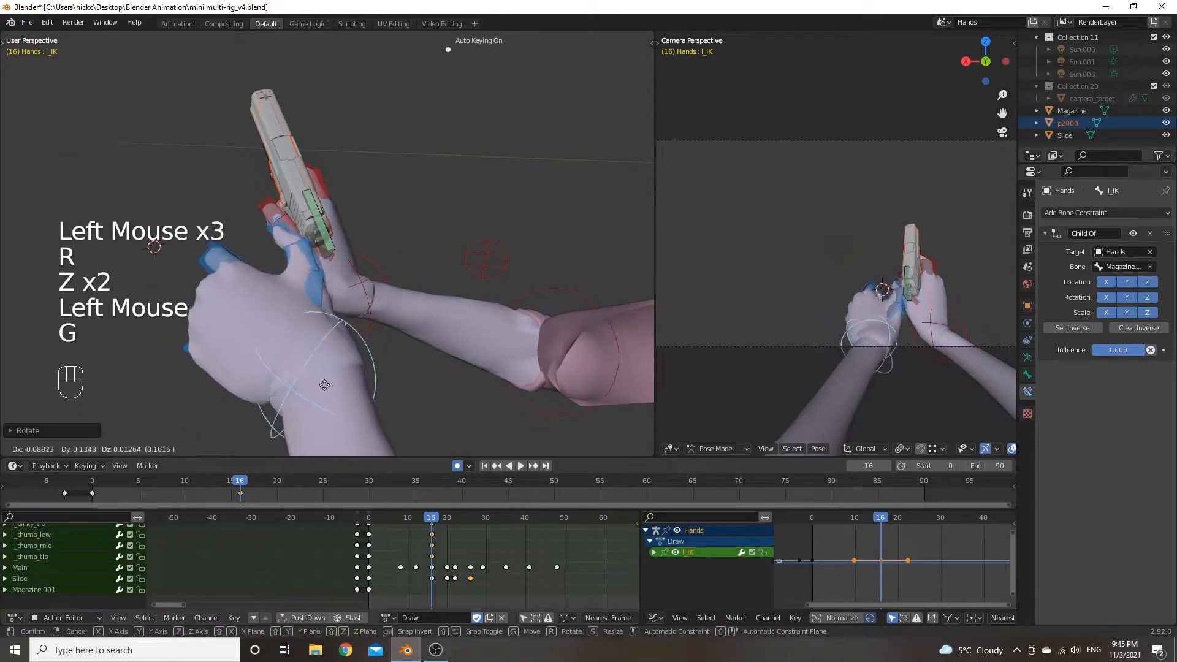
left_click(378, 362)
mouse_move(377, 362)
middle_mouse_down()
mouse_move(350, 336)
mouse_move(369, 359)
middle_mouse_up()
key("r")
key("z")
key("z")
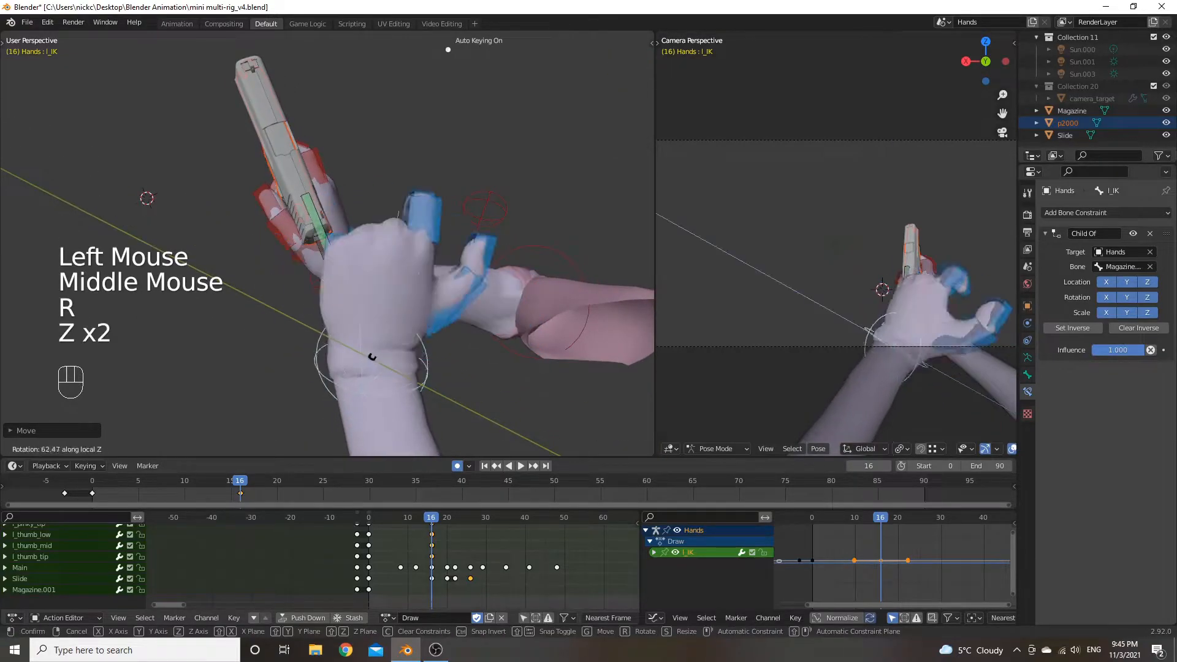
right_click(408, 313)
Rotate the l_IK bone about the Z axis to angle the left hand toward the pistol.
middle_click_drag(411, 307, 402, 278)
scroll(402, 277, "up", 1)
key("r")
key("z")
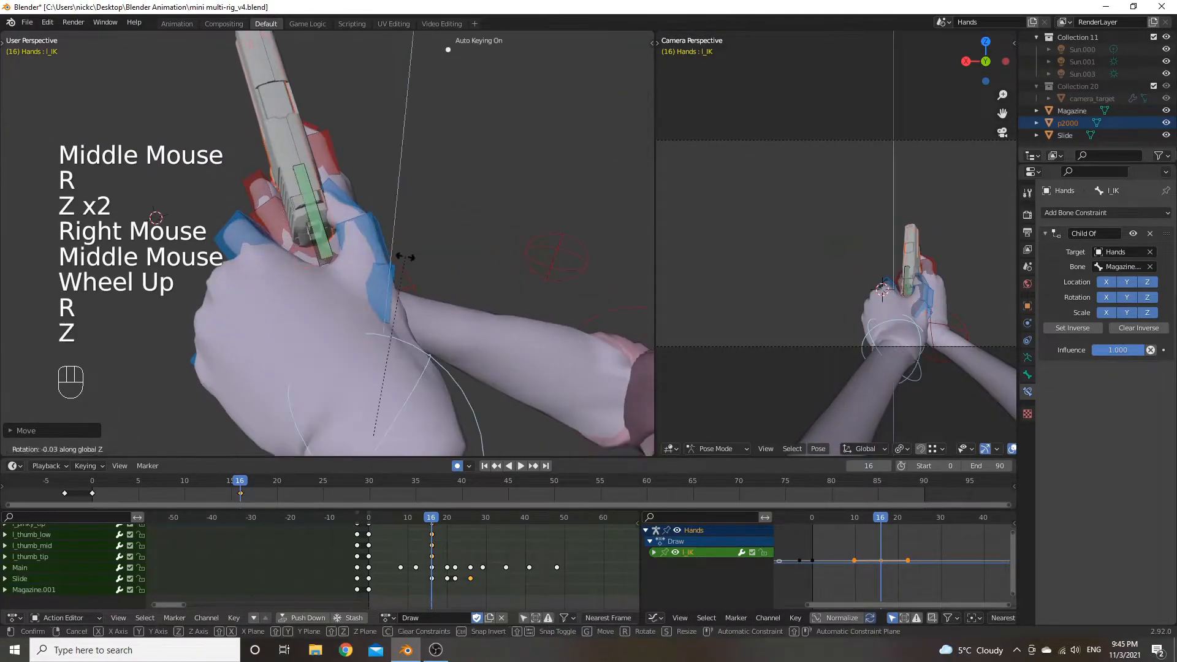
left_click(427, 285)
Fine-tune the left hand's angle with a slight rotation of l_IK about its local Z axis.
middle_click_drag(395, 264, 353, 270)
scroll(356, 300, "down", 1)
key("r")
key("z")
key("z")
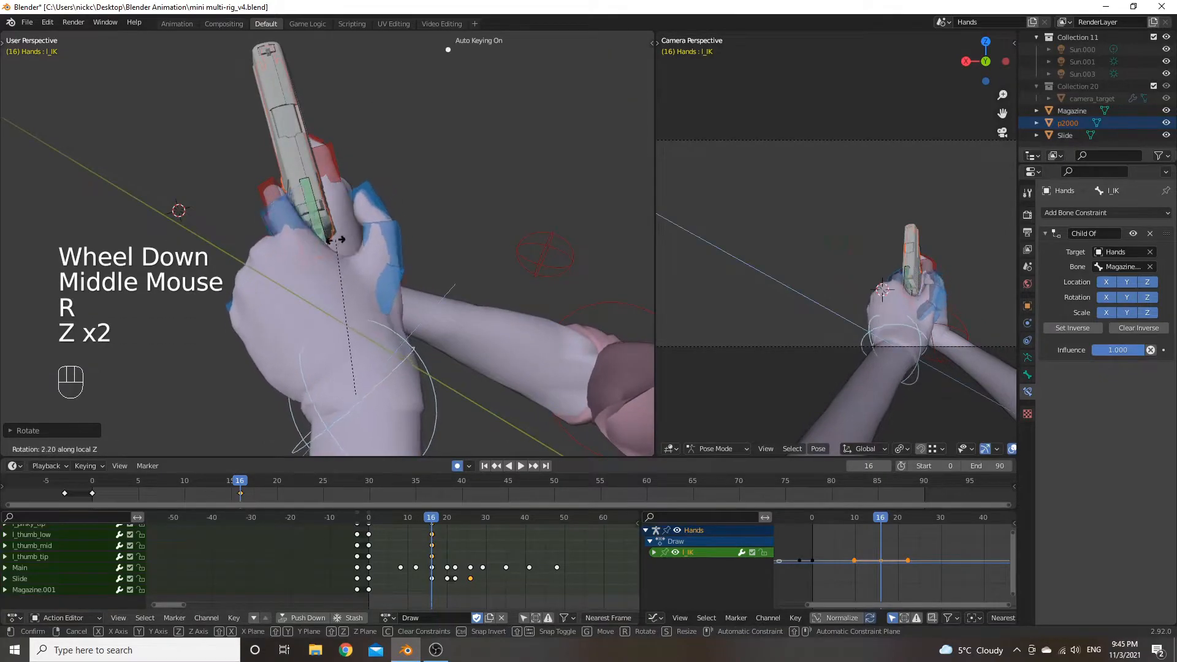
right_click(343, 248)
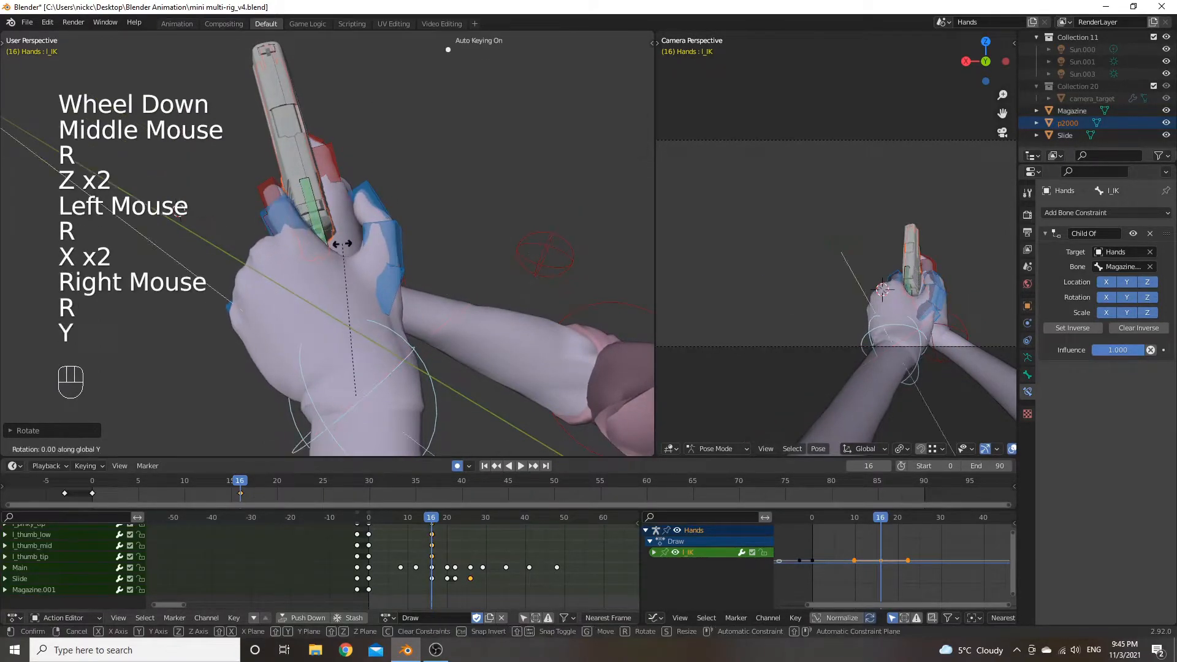
Move the l_IK bone closer to the slide and adjust its rotation about local Z.
middle_click_drag(323, 244, 491, 252)
scroll(474, 263, "up", 2)
key("g")
left_click(310, 282)
key("r")
key("z")
key("z")
left_click(323, 281)
Lower the l_IK bone along the global Z axis.
key("g")
key("z")
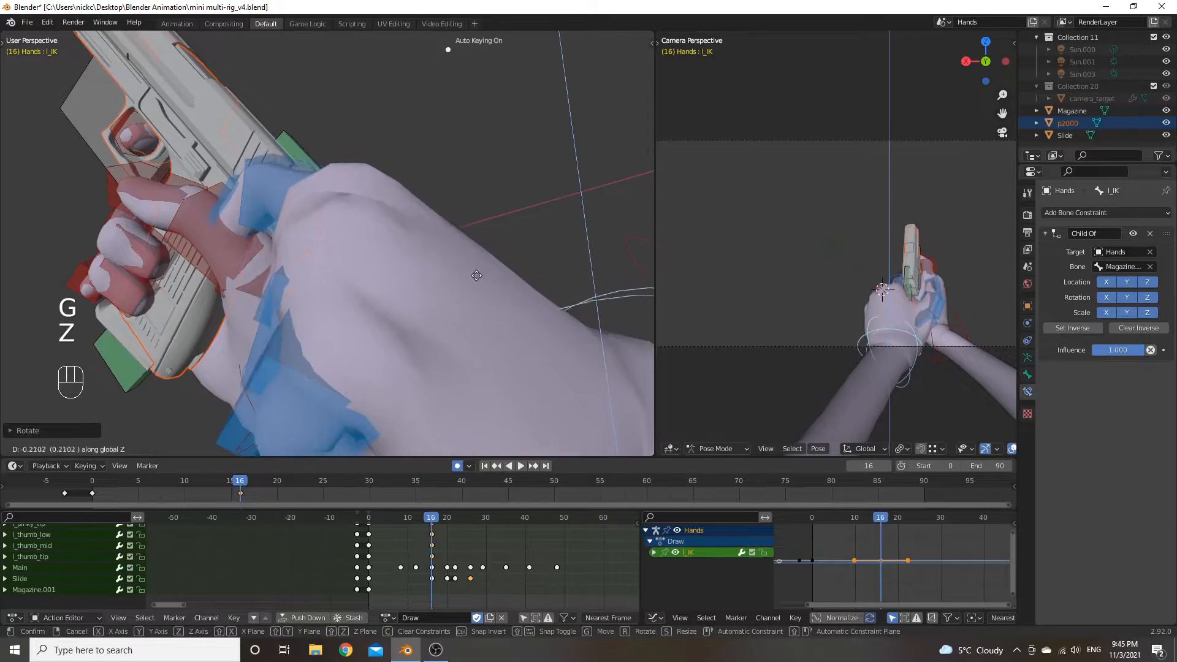
left_click(484, 292)
Rotate the l_IK bone freely from several view angles to align the left hand with the slide.
scroll(484, 293, "down", 1)
middle_click_drag(483, 293, 361, 289)
key("r")
left_click(520, 295)
key("r")
left_click(279, 296)
middle_click_drag(280, 295, 443, 242)
key("r")
left_click(459, 276)
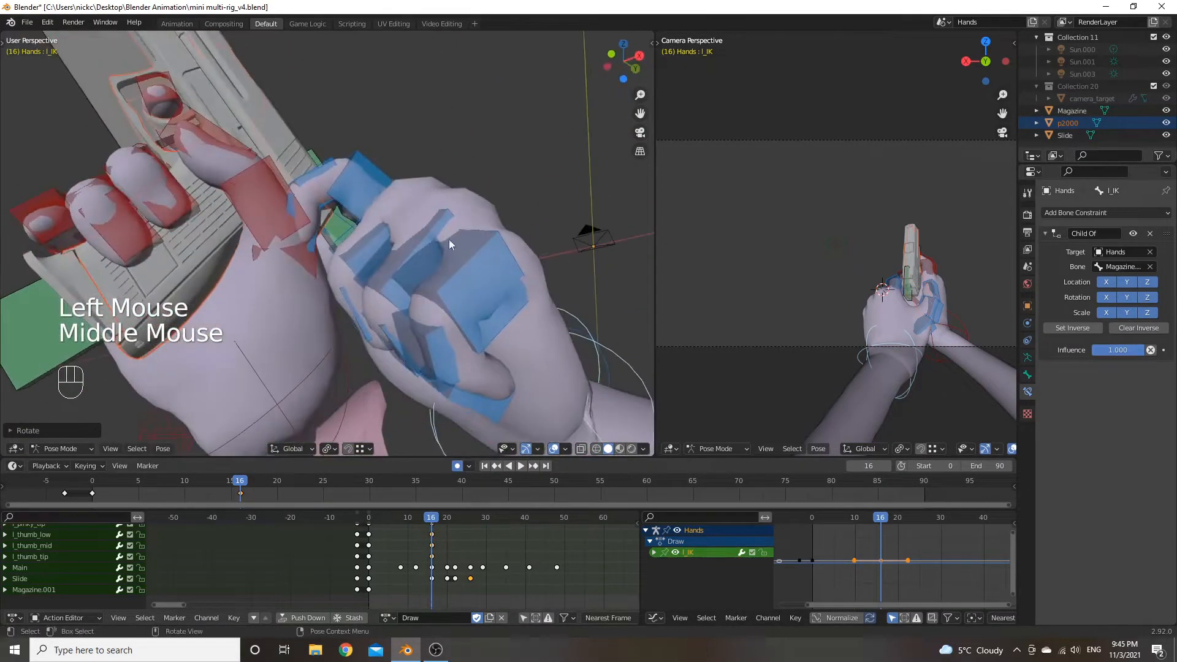
Rotate the l_index_tip bone about its local X axis and adjust the left index finger's angle against the slide.
scroll(443, 241, "up", 2)
left_click(303, 198)
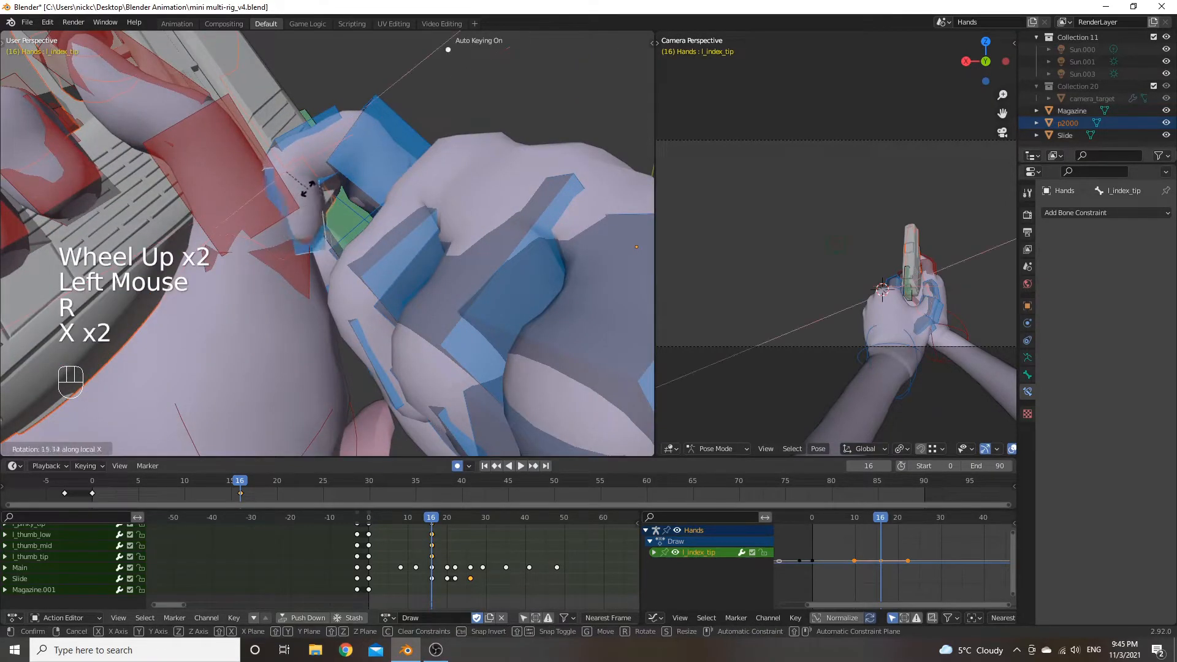
left_click(317, 186)
middle_click_drag(318, 185, 227, 268)
left_click(244, 227)
key("r")
left_click(254, 221)
middle_click_drag(254, 221, 304, 211)
Rotate the l_thumb_low bone about its local Z axis to bring the left thumb in against the slide.
left_click(468, 366)
middle_click_drag(467, 366, 451, 347)
key("r")
key("x")
key("x")
right_click(445, 344)
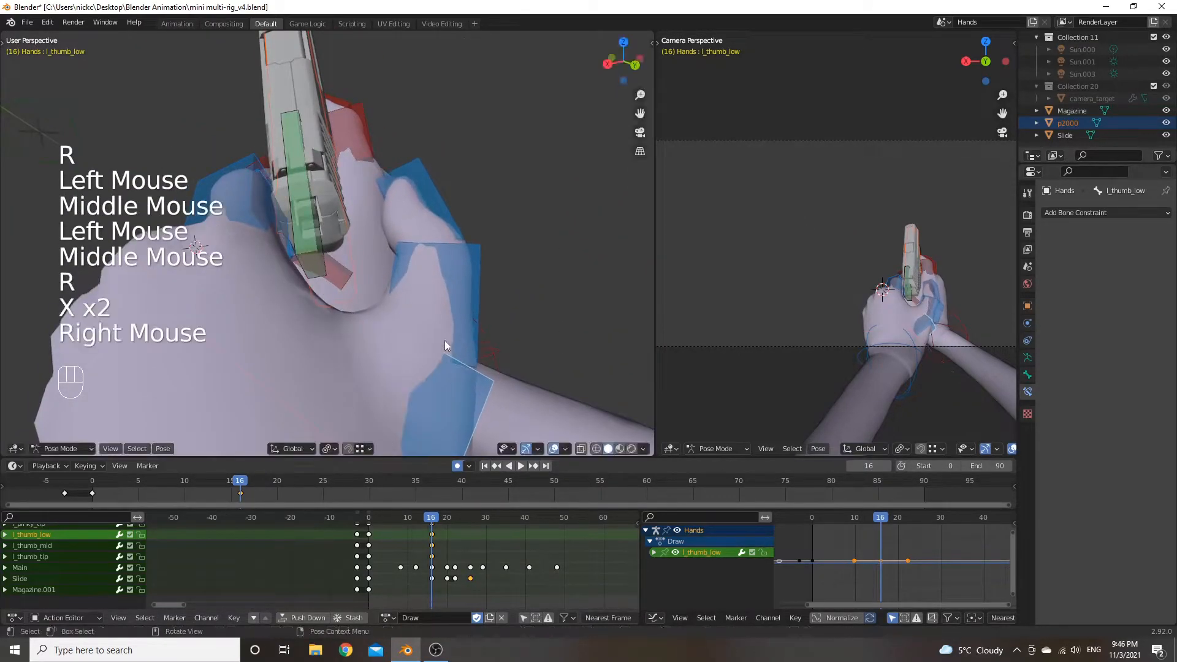
key("r")
key("z")
key("z")
left_click(419, 317)
Move the l_IK bone freely in two adjustments to seat the left hand against the slide at frame 16.
mouse_move(418, 318)
middle_mouse_down()
mouse_move(260, 339)
mouse_move(290, 373)
mouse_move(440, 367)
mouse_move(467, 344)
mouse_move(417, 331)
middle_mouse_up()
scroll(470, 345, "down", 2)
scroll(408, 357, "down", 2)
left_click(385, 404)
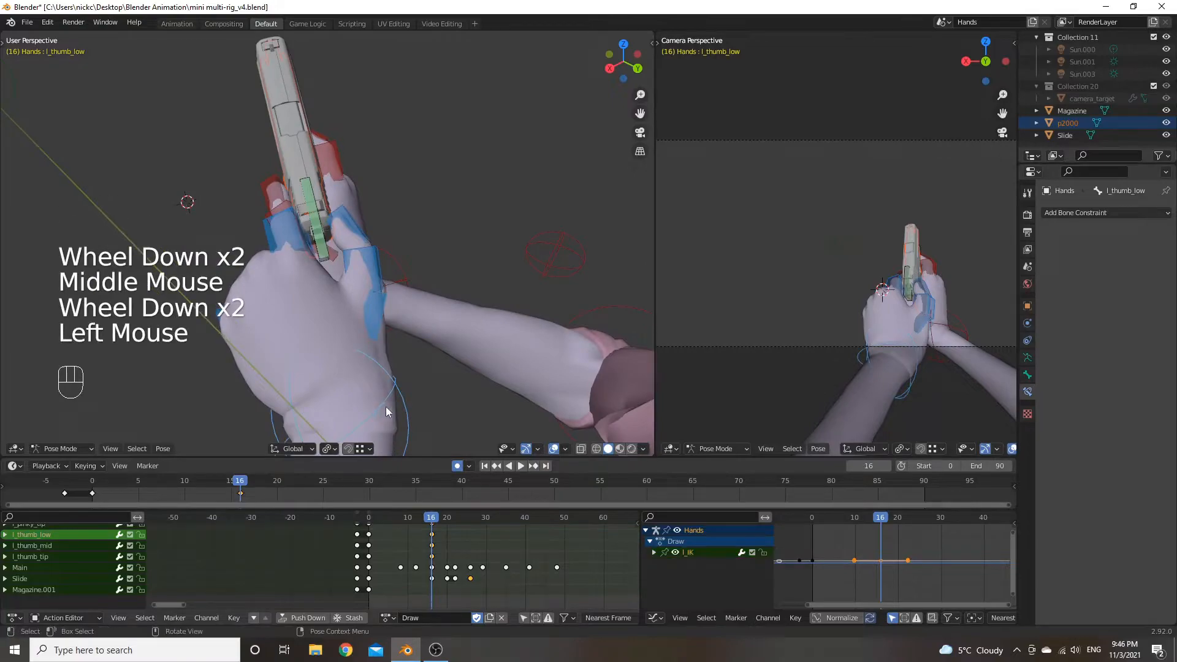
key("g")
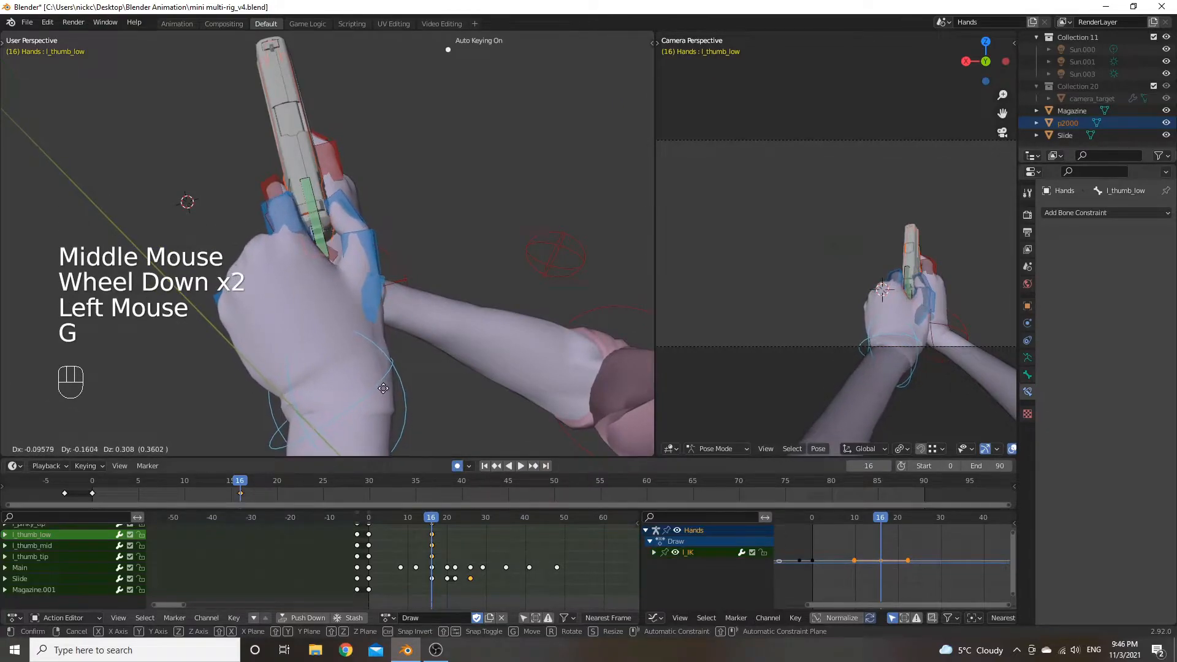
middle_click_drag(361, 349, 368, 333)
scroll(314, 282, "up", 3)
middle_click_drag(314, 282, 422, 325)
scroll(420, 322, "down", 4)
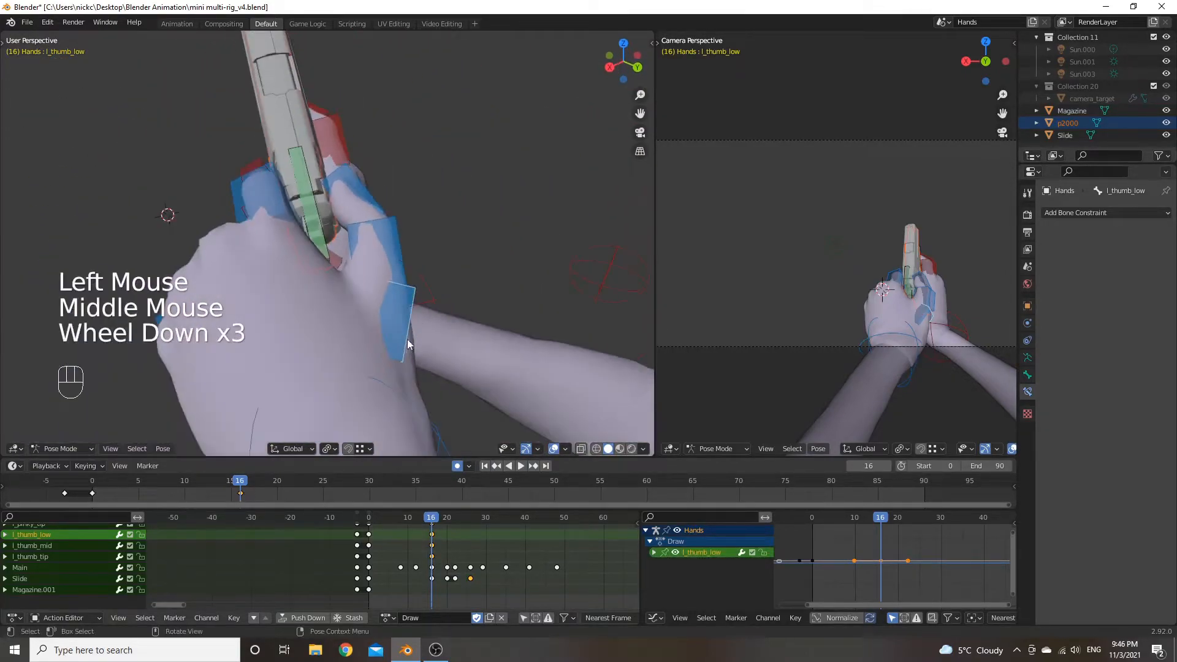
left_click(396, 390)
key("g")
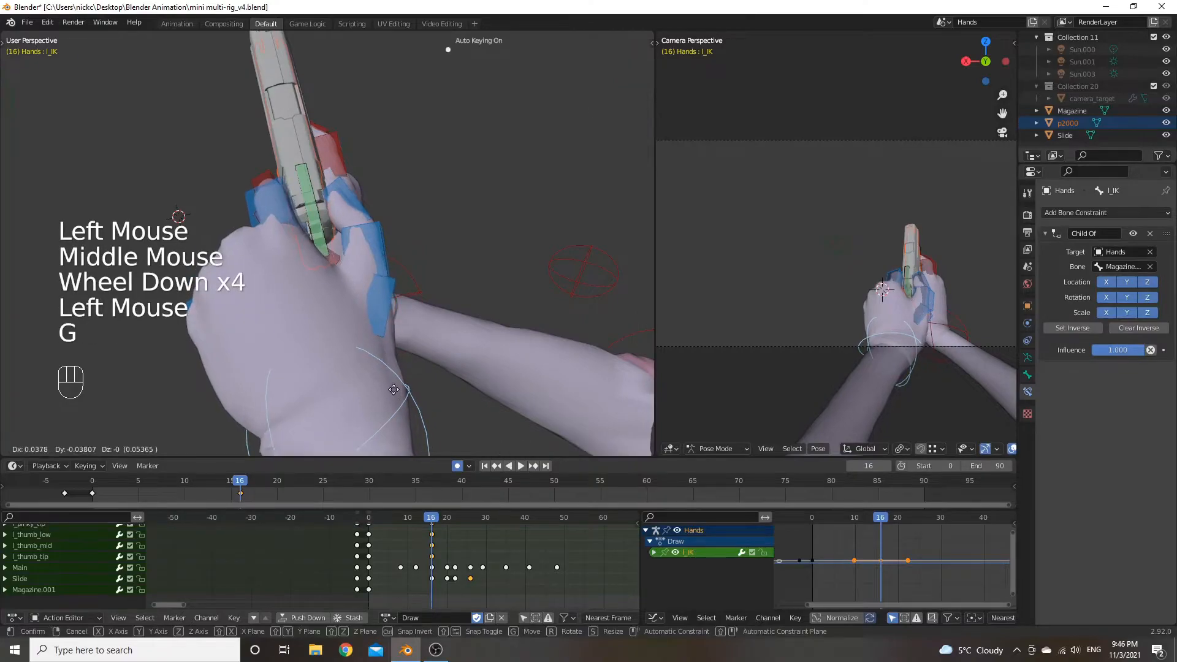
left_click(388, 329)
Rotate the l_thumb_low bone freely to adjust the left thumb against the side of the slide.
scroll(397, 309, "up", 1)
scroll(396, 304, "up", 2)
middle_click_drag(392, 291, 299, 224)
left_click(206, 310)
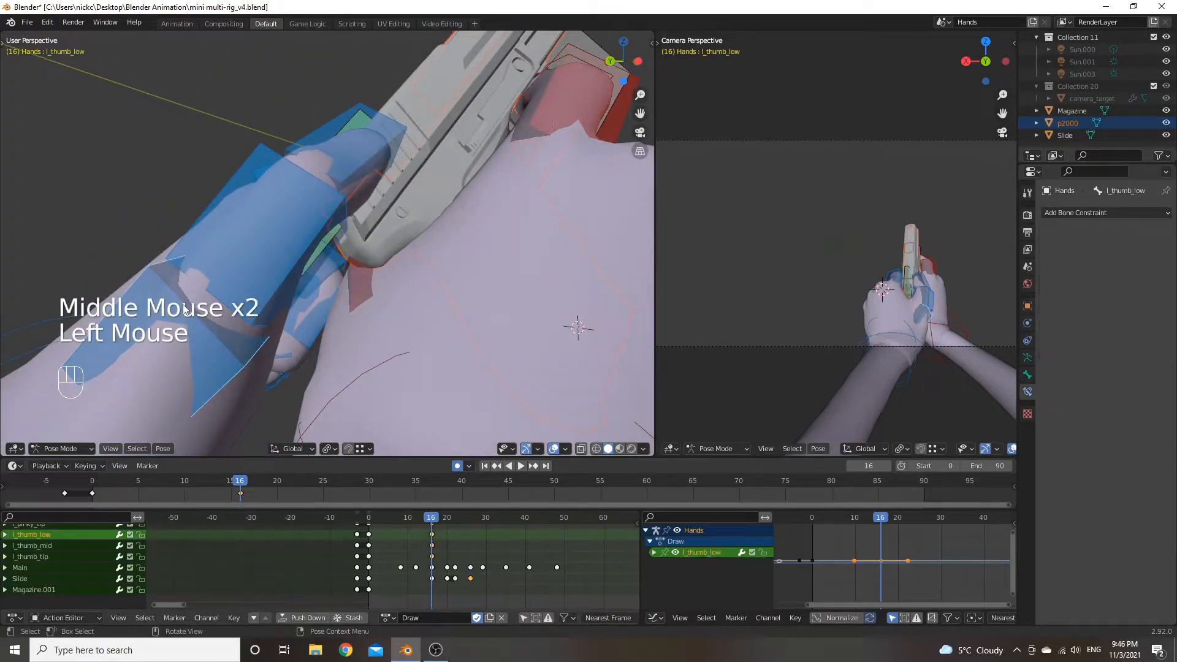
key("r")
left_click(184, 309)
middle_click_drag(184, 309, 332, 303)
scroll(447, 240, "down", 1)
scroll(340, 241, "down", 1)
scroll(381, 320, "up", 1)
scroll(420, 264, "down", 2)
scroll(341, 285, "down", 2)
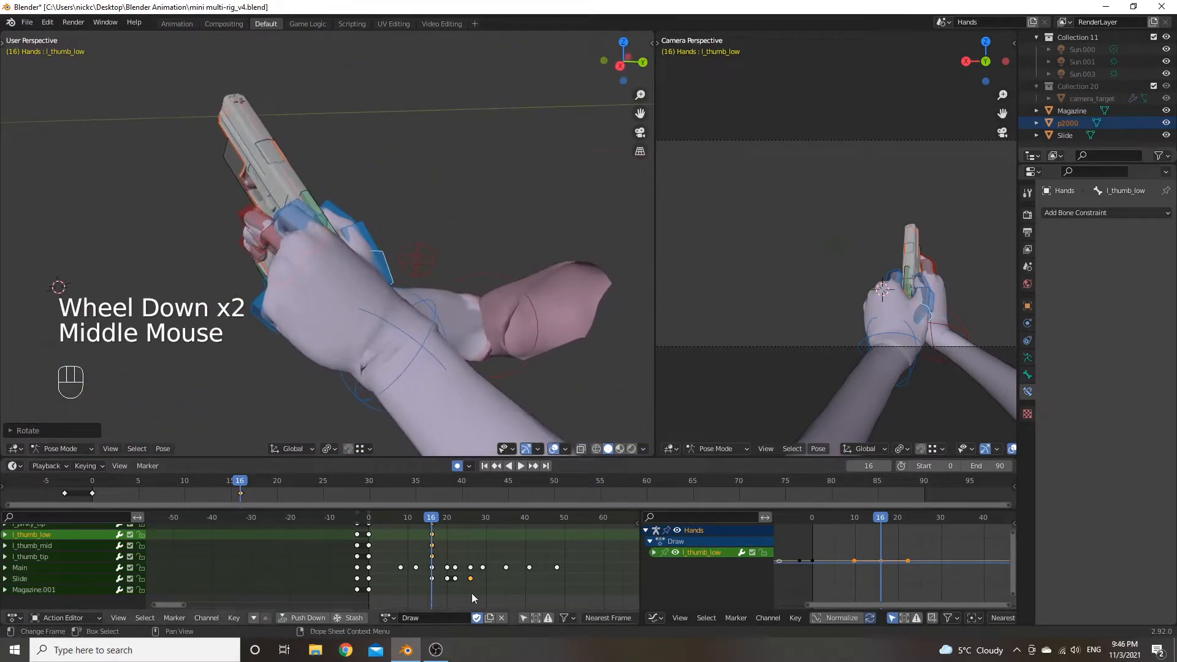
Play the draw animation from frame 0 and scrub through its opening frames to check the left hand's approach.
left_click_drag(432, 522, 367, 529)
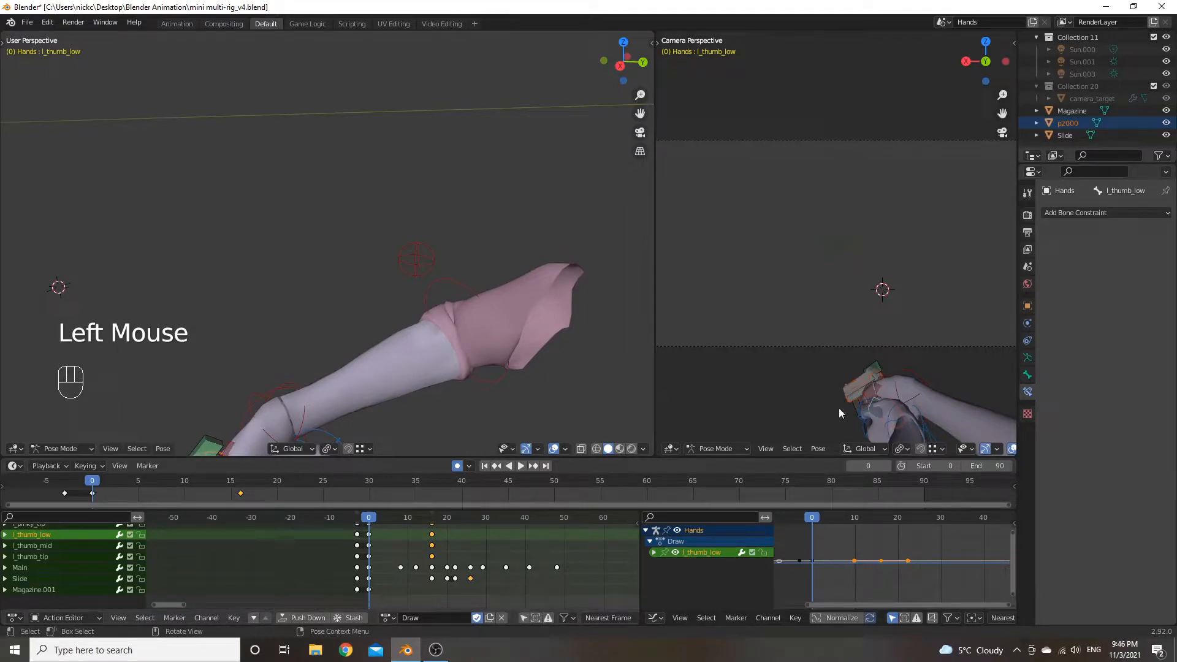
key("space")
key("space")
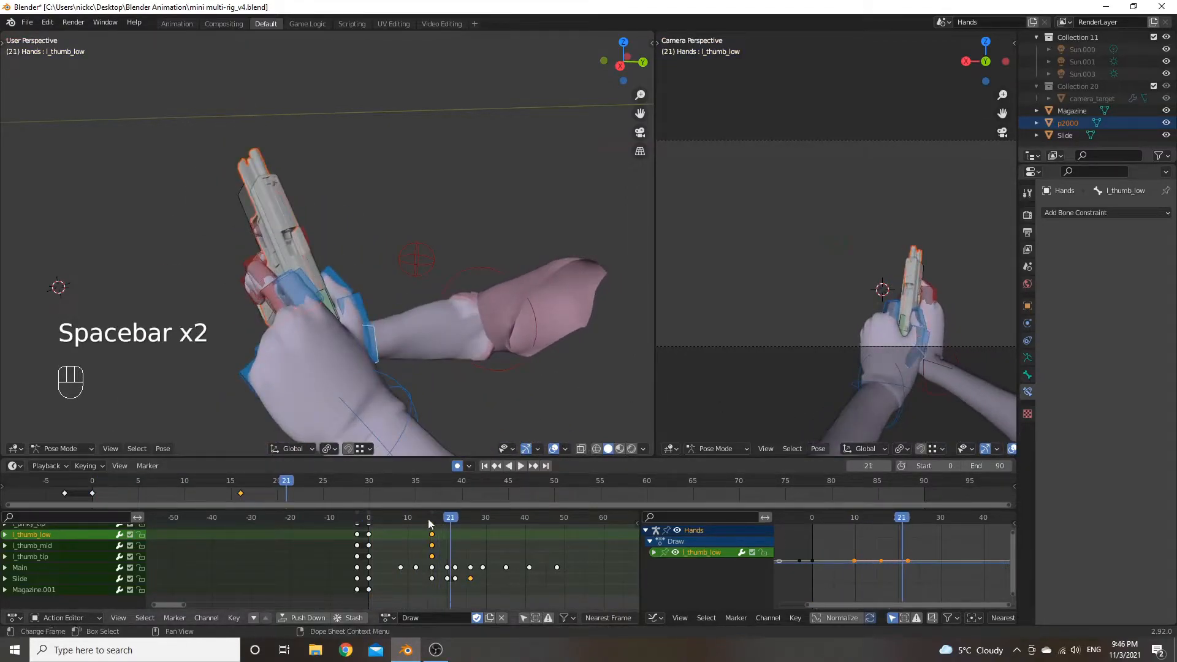
left_click_drag(453, 522, 366, 522)
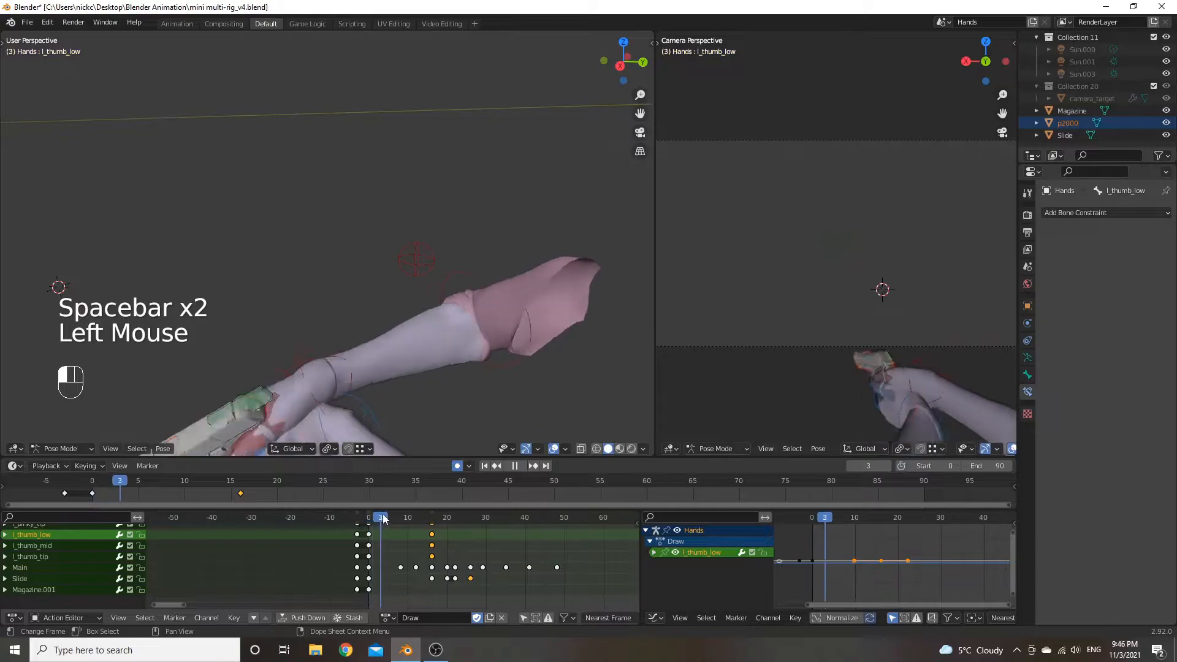
left_click_drag(419, 514, 374, 521)
middle_click_drag(442, 548, 455, 525)
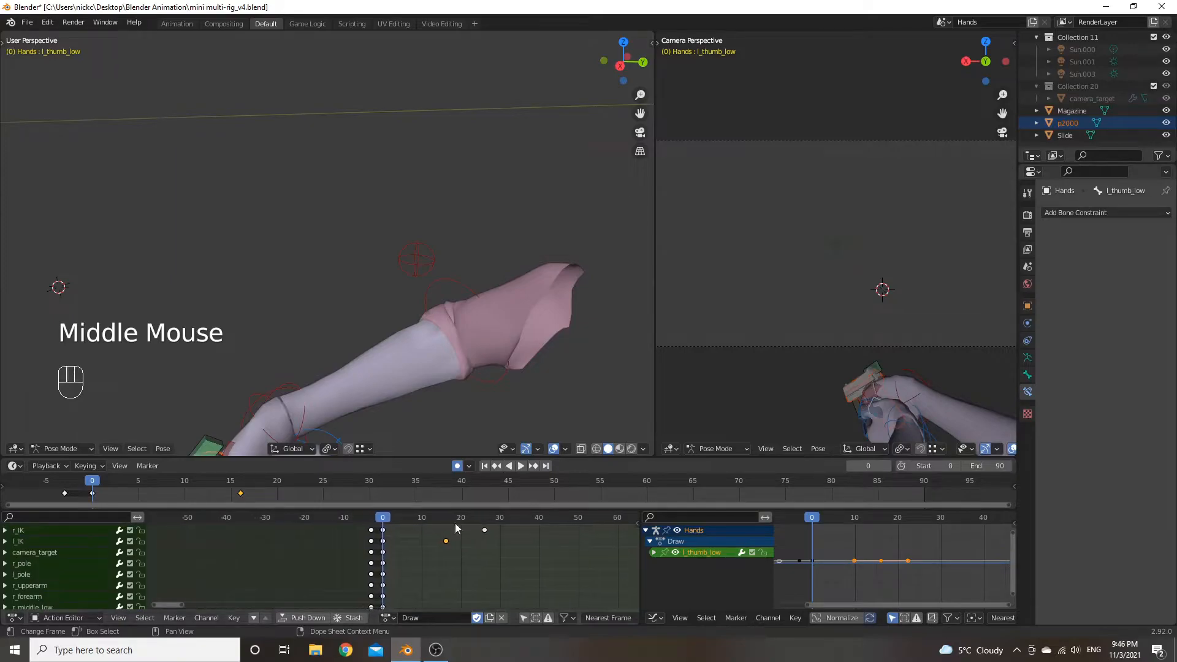
At frame 7, move the l_IK bone to pull the left hand away from the pistol.
left_click_drag(389, 520, 409, 521)
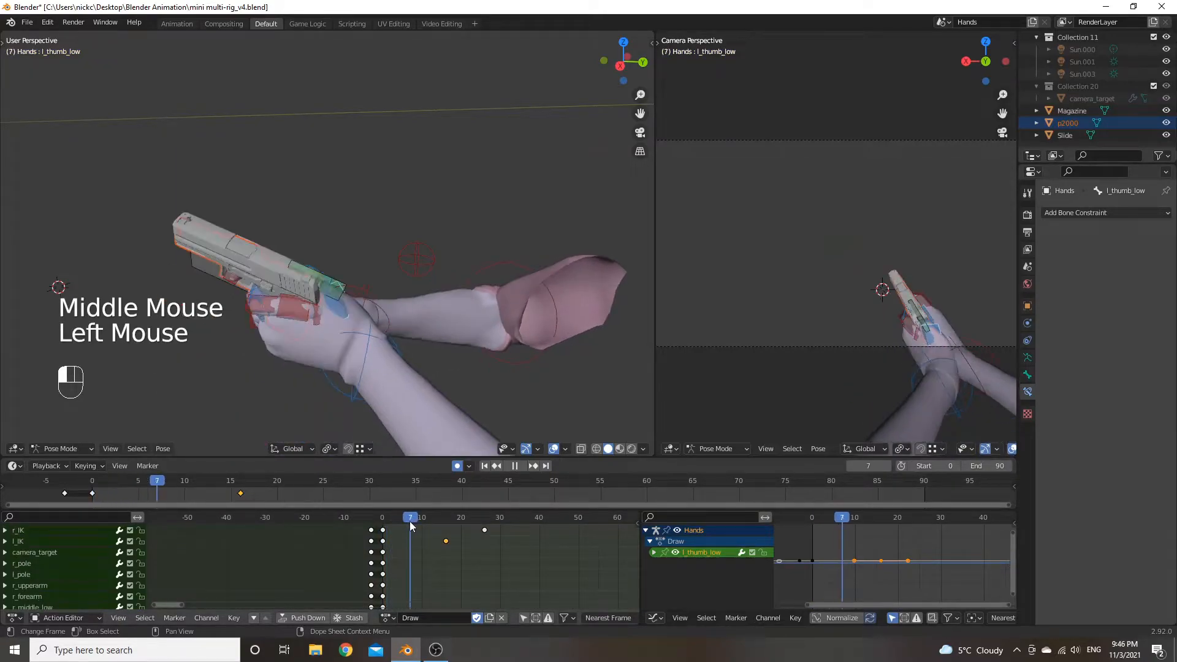
middle_click_drag(419, 403, 382, 380)
left_click(377, 403)
key("g")
left_click(334, 422)
Rotate the l_IK bone about the global X axis and about the global Z axis at frame 7.
key("r")
key("x")
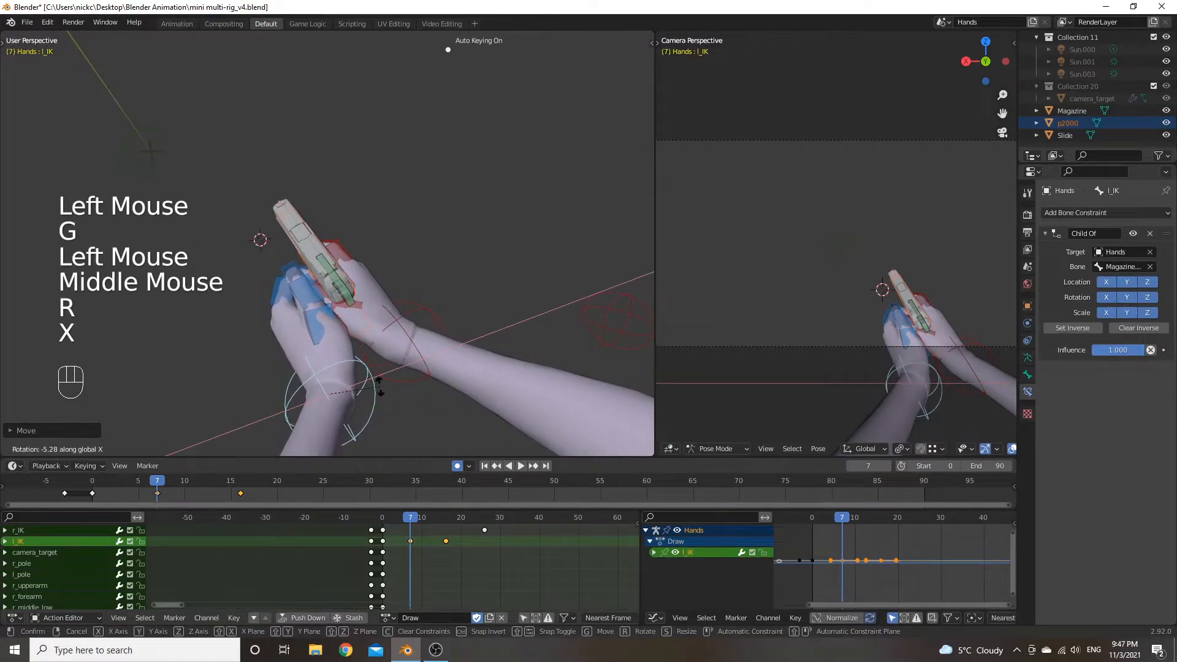
left_click(380, 387)
key("r")
key("z")
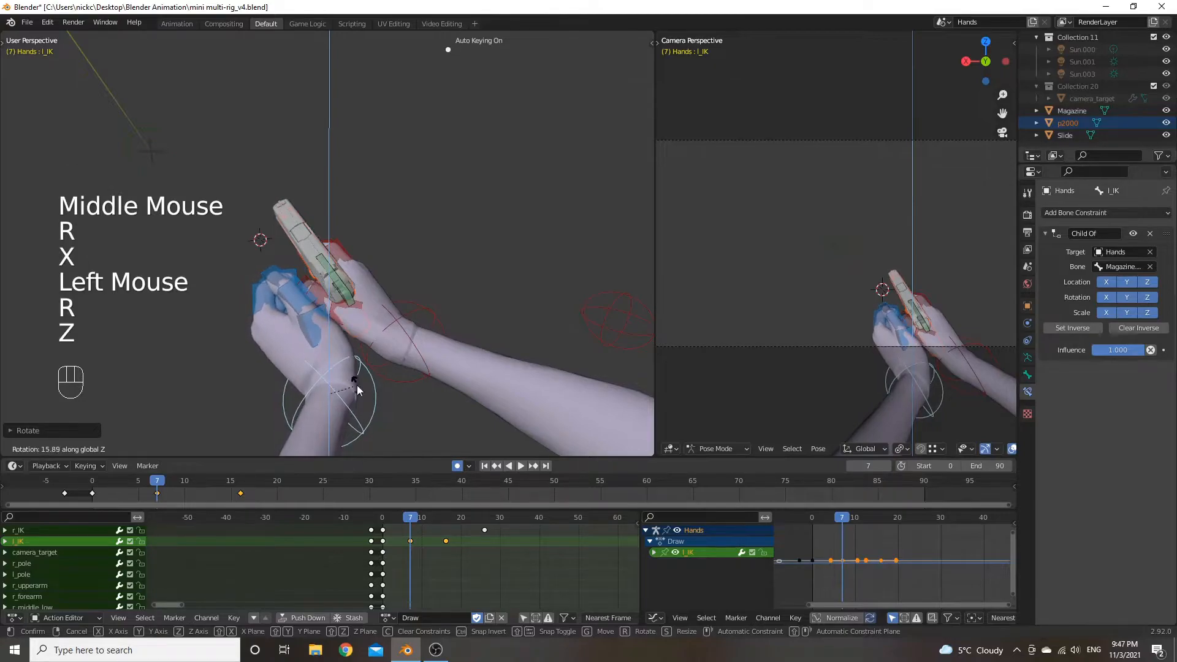
left_click(354, 386)
Play back the draw from its start to check the new left-hand pose at frame 7.
left_click(370, 518)
key("space")
key("space")
left_click(383, 519)
At frame 11, rotate the l_IK bone about its local X axis and adjust it with a free rotation.
left_click_drag(383, 520, 429, 517)
mouse_move(362, 313)
middle_mouse_down()
mouse_move(332, 269)
mouse_move(346, 313)
middle_mouse_up()
key("r")
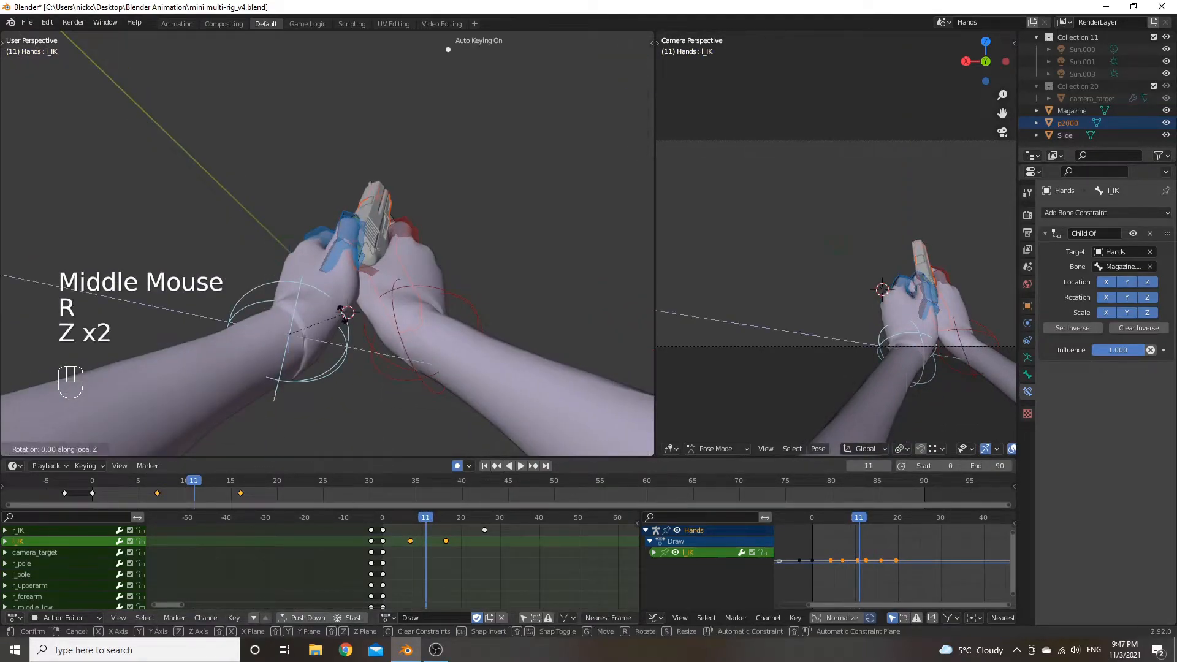
right_click(341, 302)
key("r")
key("x")
key("x")
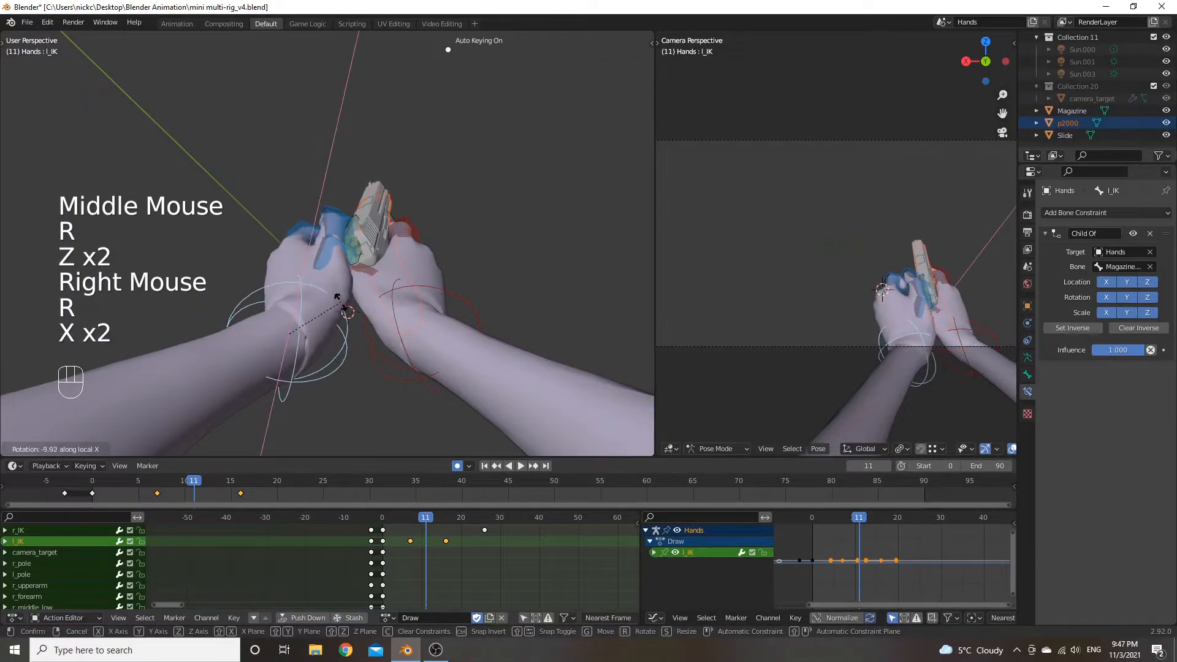
left_click(340, 301)
middle_click_drag(340, 300, 449, 304)
key("r")
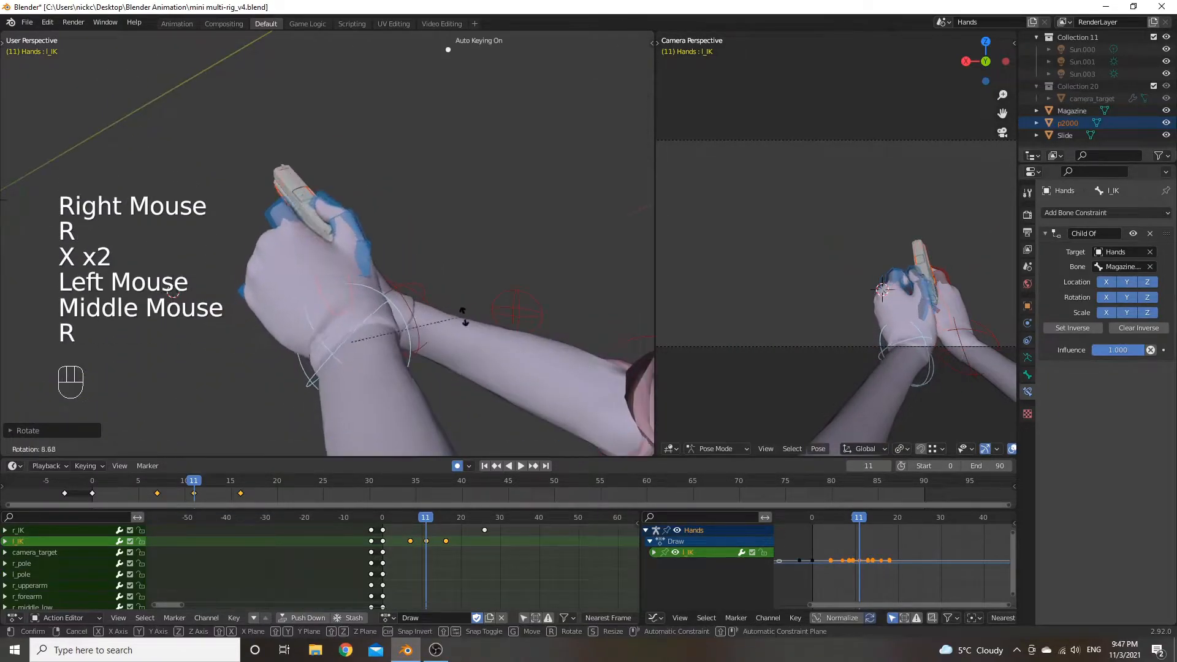
left_click(460, 319)
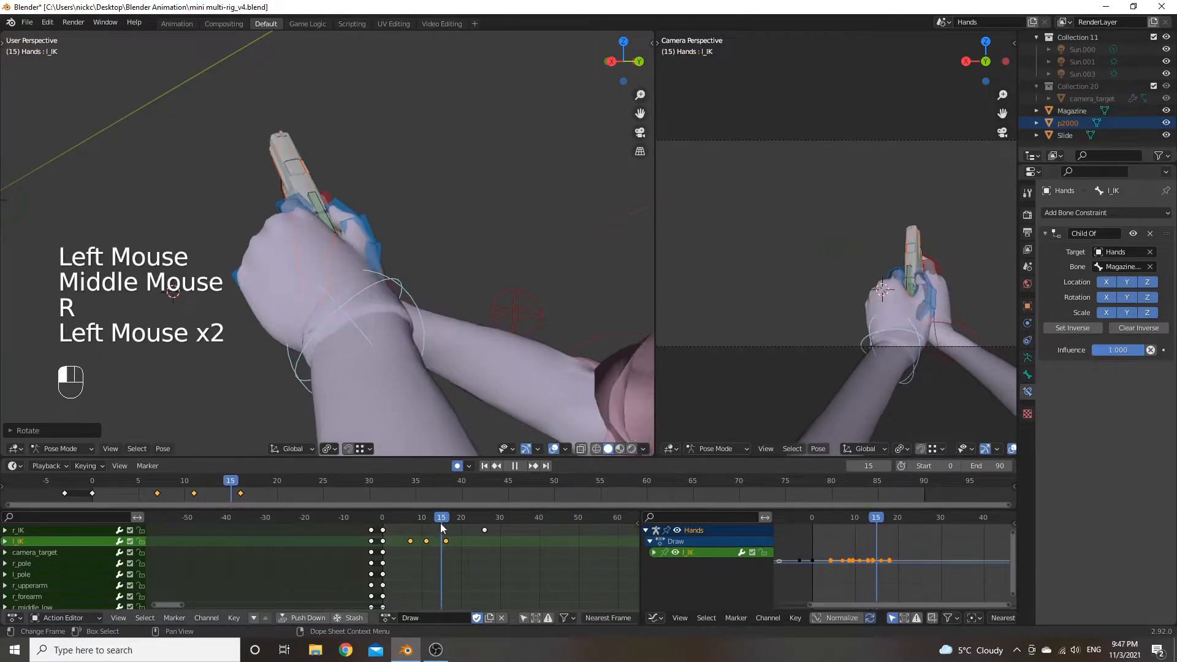
Replay the draw from the start to check the left hand's rotation at frame 11.
left_click_drag(433, 525, 376, 532)
key("space")
key("space")
Return to frame 7 and move the l_IK bone farther from the pistol.
left_click_drag(472, 521, 406, 524)
middle_click_drag(343, 429, 396, 359)
key("g")
left_click(305, 412)
Replay the draw animation repeatedly from frame 0 to review the left hand's path to the slide.
left_click_drag(417, 521, 362, 515)
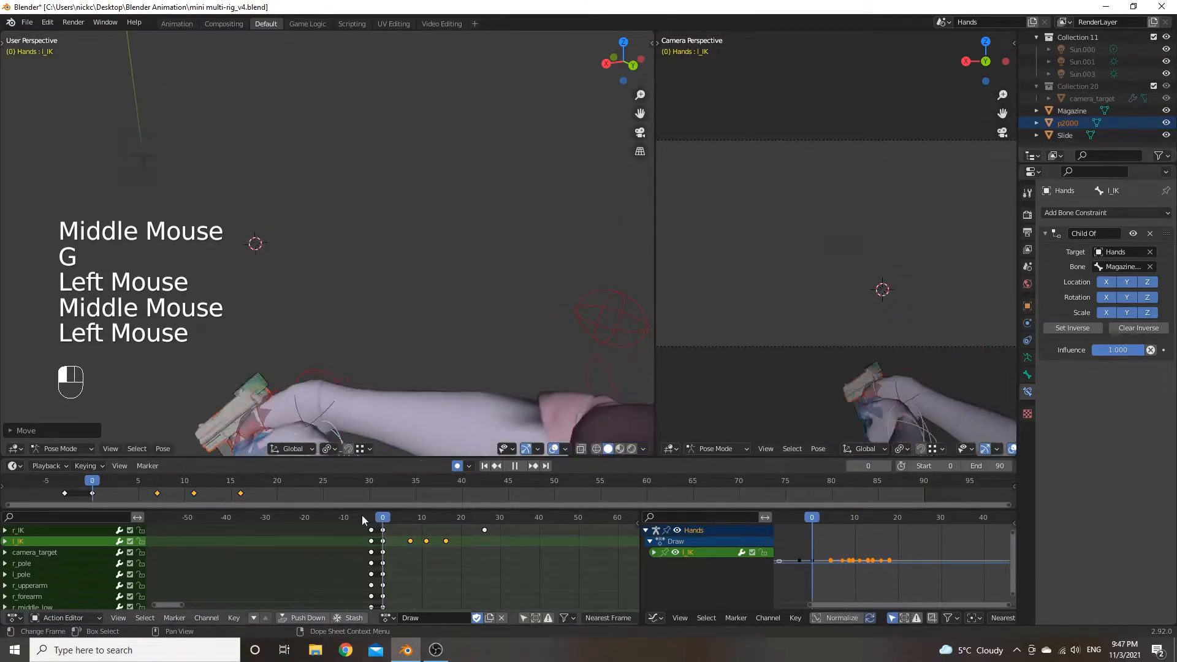
key("space")
key("space")
left_click(383, 517)
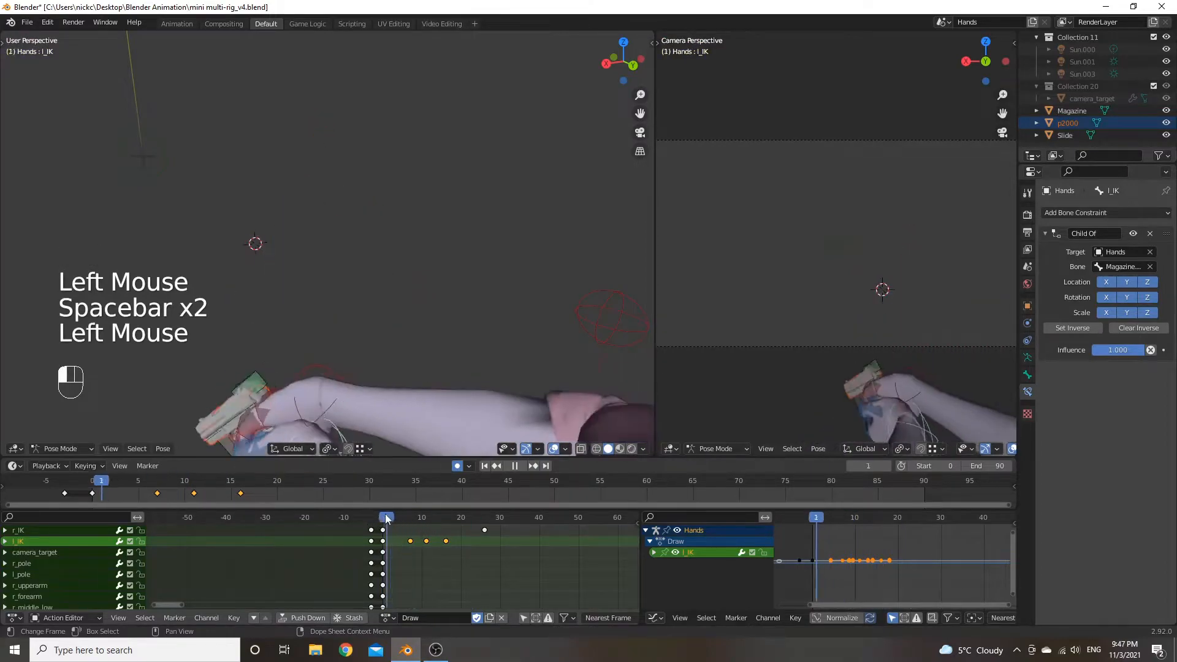
key("space")
key("space")
mouse_move(386, 517)
left_mouse_down()
mouse_move(477, 520)
mouse_move(384, 521)
left_mouse_up()
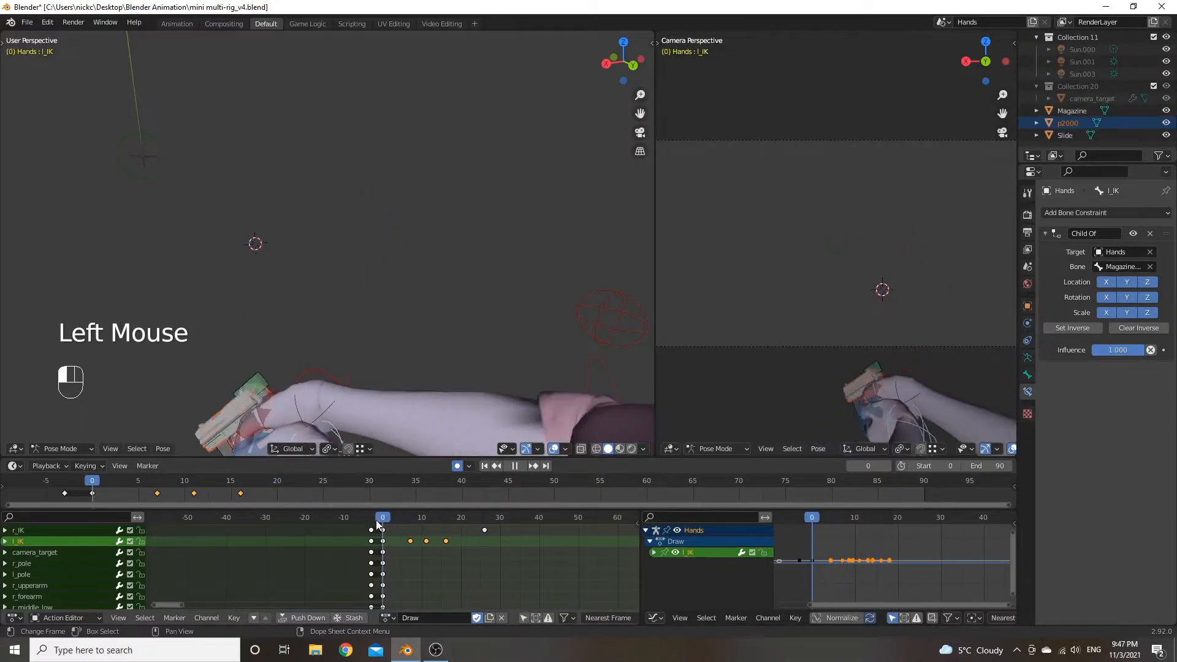
key("space")
key("space")
left_click(387, 520)
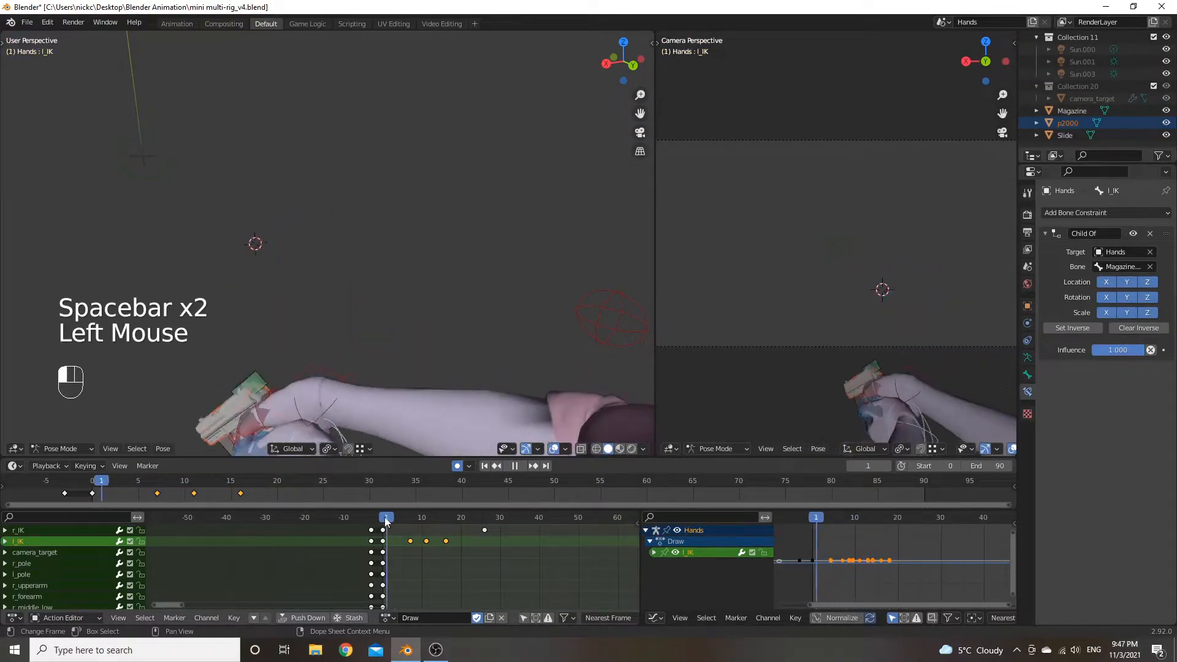
Scrub to frame 12 and on to frame 16, examining the left hand's fingers and thumb near the slide.
left_click_drag(384, 519, 429, 521)
middle_click_drag(429, 307, 376, 296)
scroll(402, 260, "up", 2)
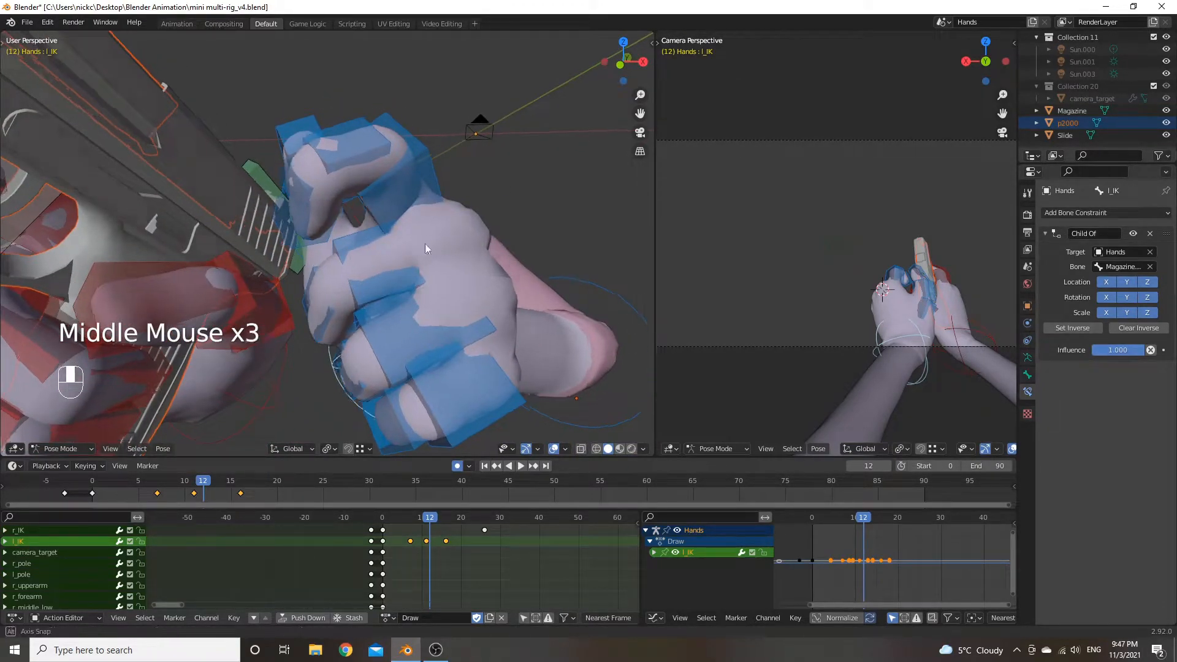
middle_click_drag(428, 244, 263, 265)
scroll(344, 260, "down", 2)
middle_click_drag(344, 260, 352, 238)
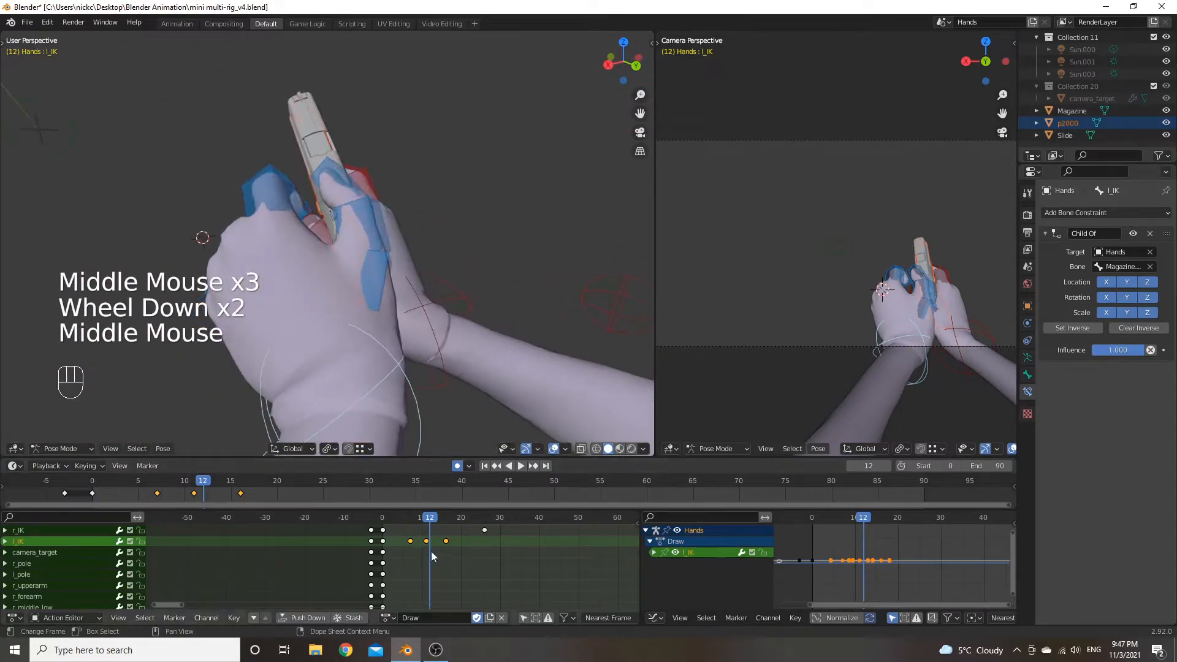
left_click_drag(429, 520, 445, 525)
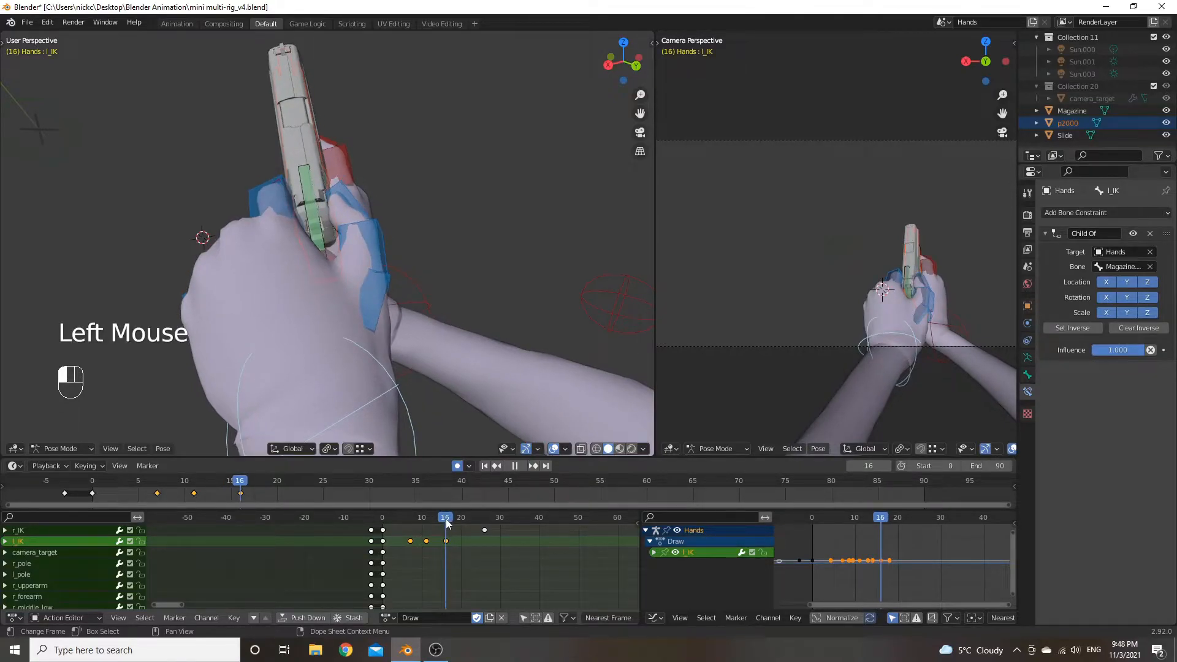
mouse_move(447, 520)
left_mouse_down()
mouse_move(461, 525)
mouse_move(445, 527)
left_mouse_up()
Examine the left hand's grip on the slide up close from several angles at frame 16.
middle_click_drag(442, 226, 370, 264)
middle_click_drag(283, 228, 405, 232)
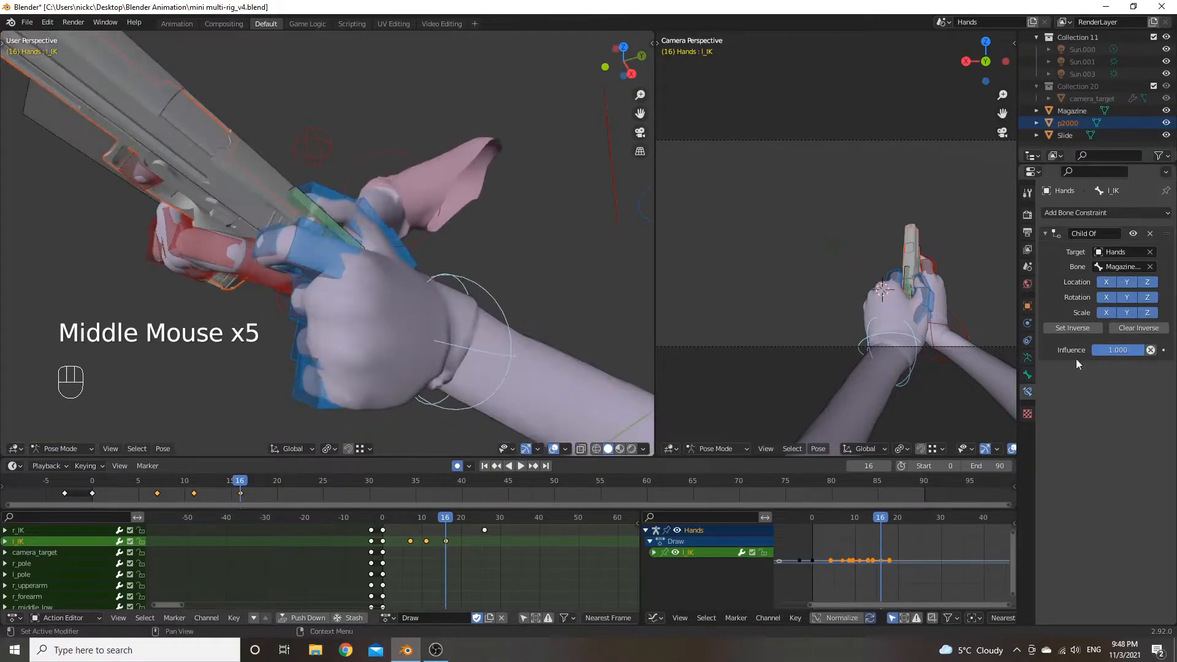
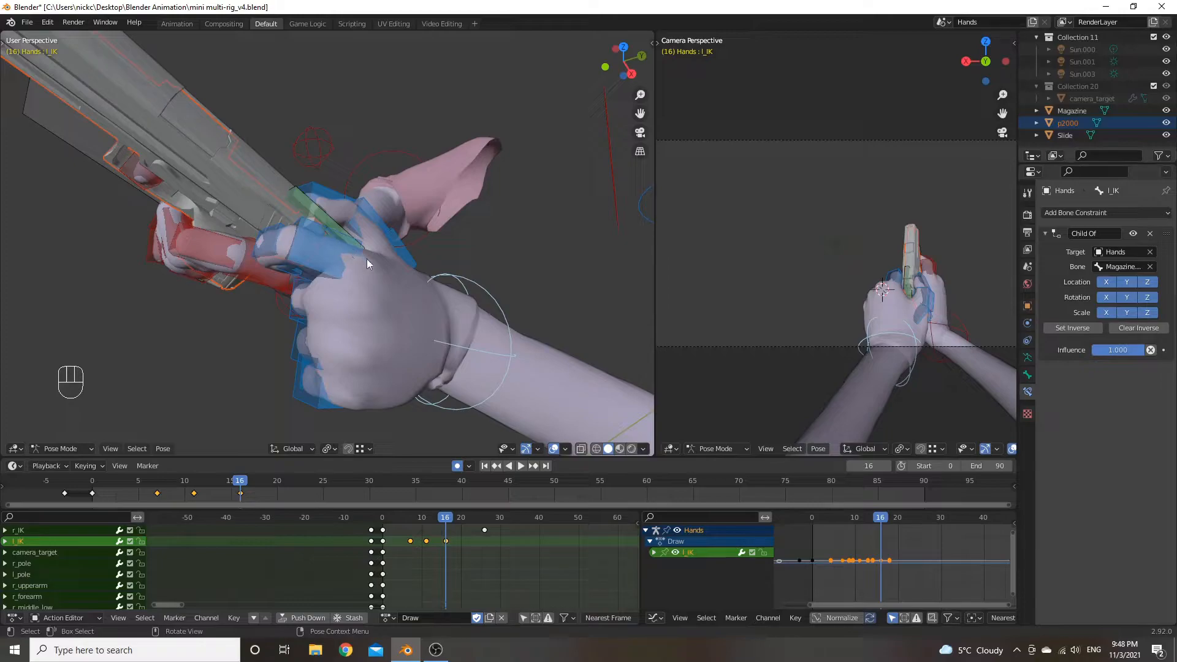
middle_click_drag(398, 260, 87, 109)
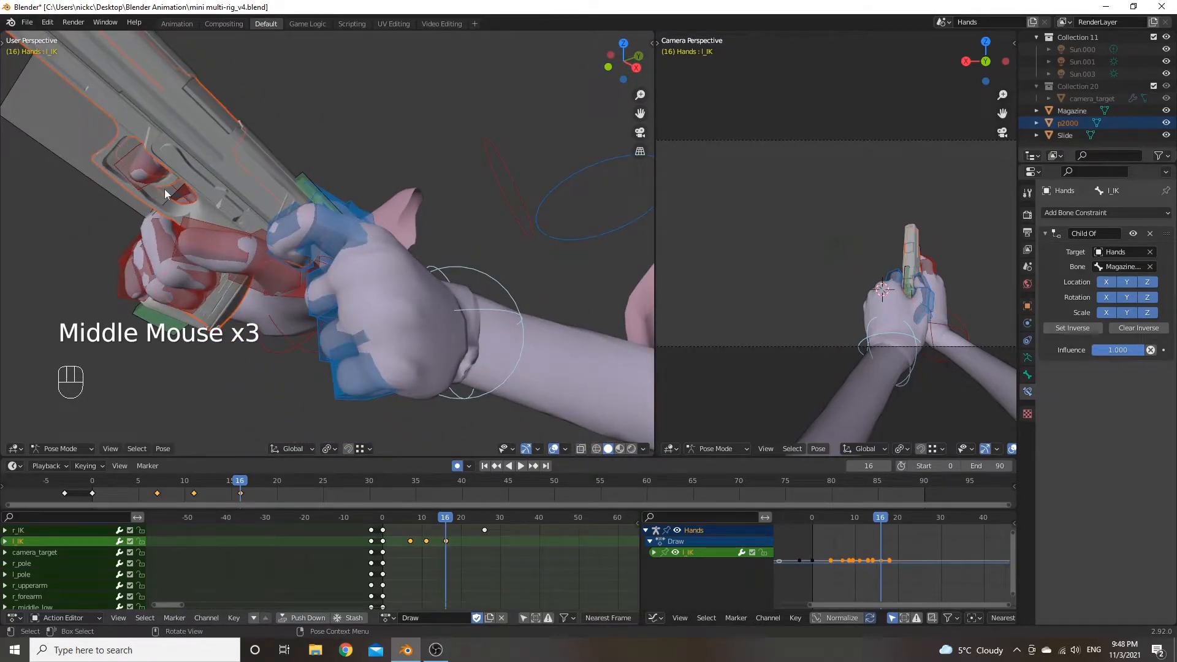
middle_click_drag(204, 181, 292, 200, "shift")
scroll(307, 255, "up", 2)
scroll(248, 235, "up", 1)
scroll(201, 193, "up", 1)
scroll(202, 193, "up", 1)
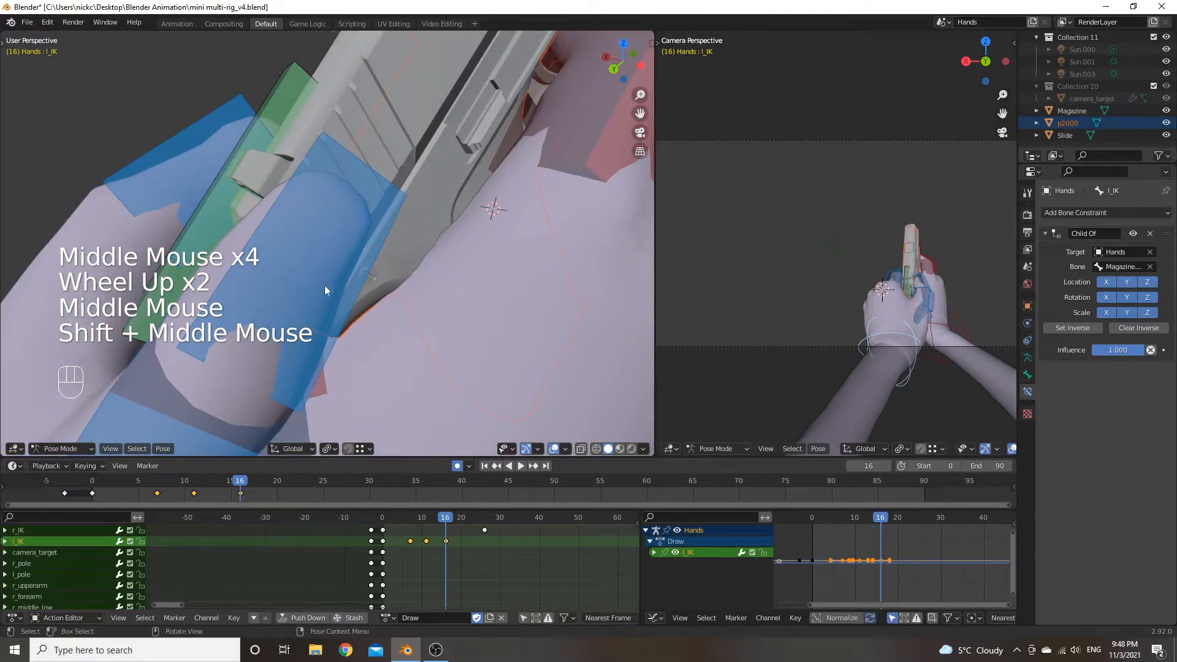
Compare frames 16 and 17 up close to check how the left thumb and index finger follow the slide.
left_click(450, 520)
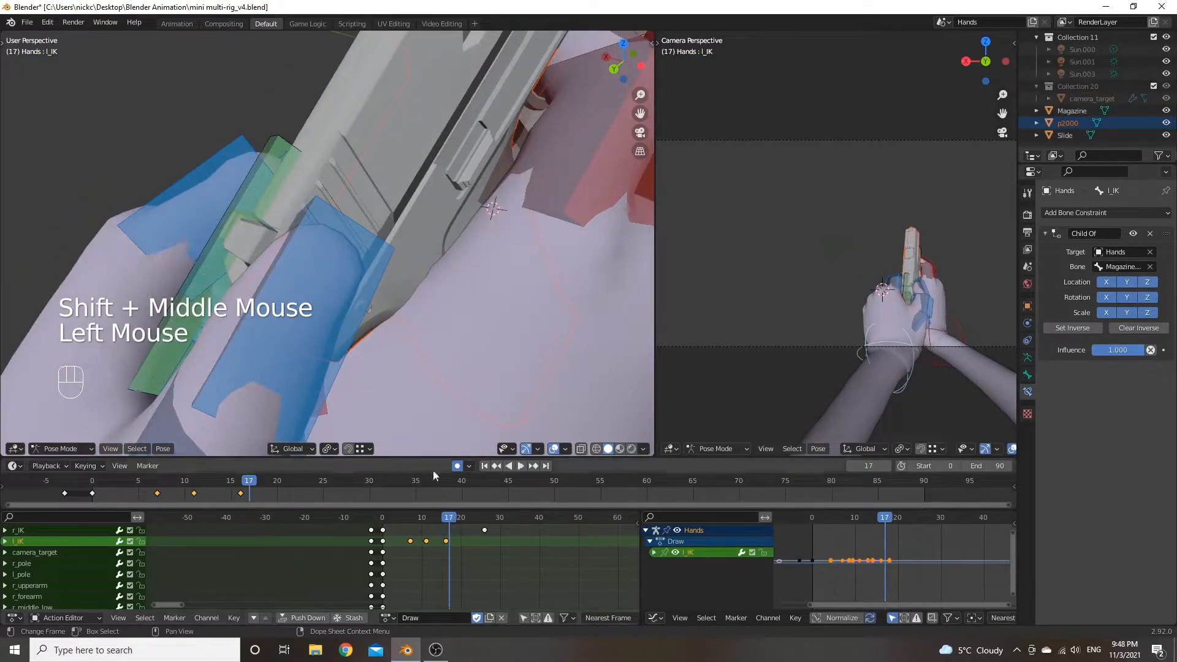
middle_click_drag(285, 333, 264, 299)
scroll(270, 307, "down", 1)
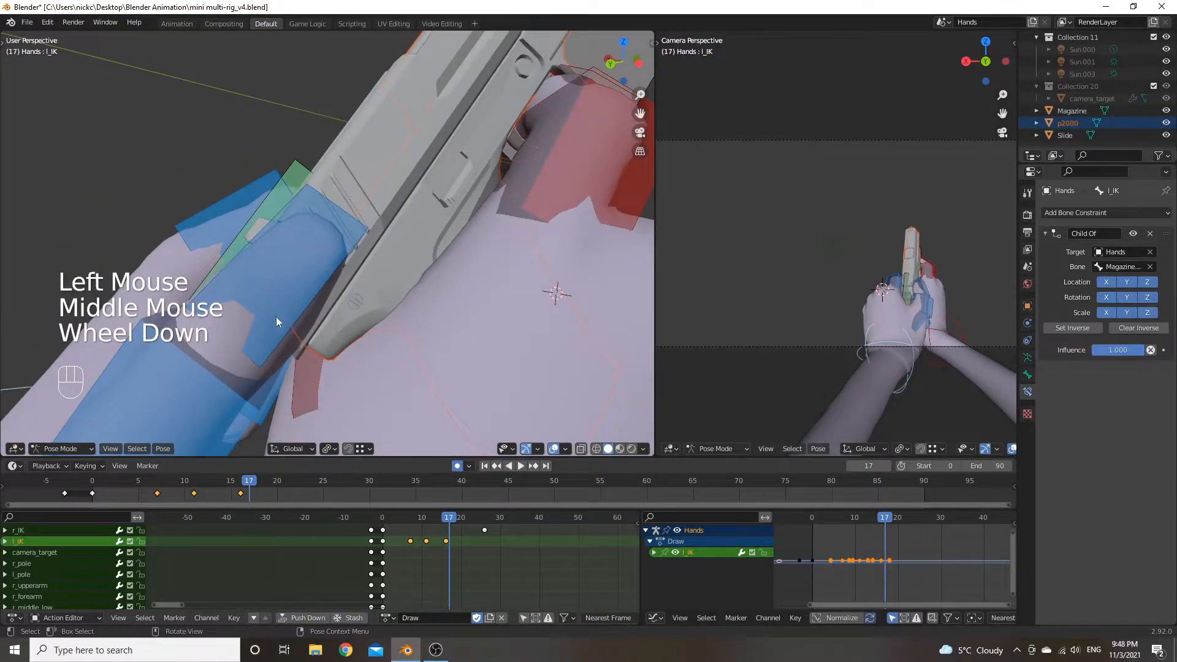
left_click(450, 523)
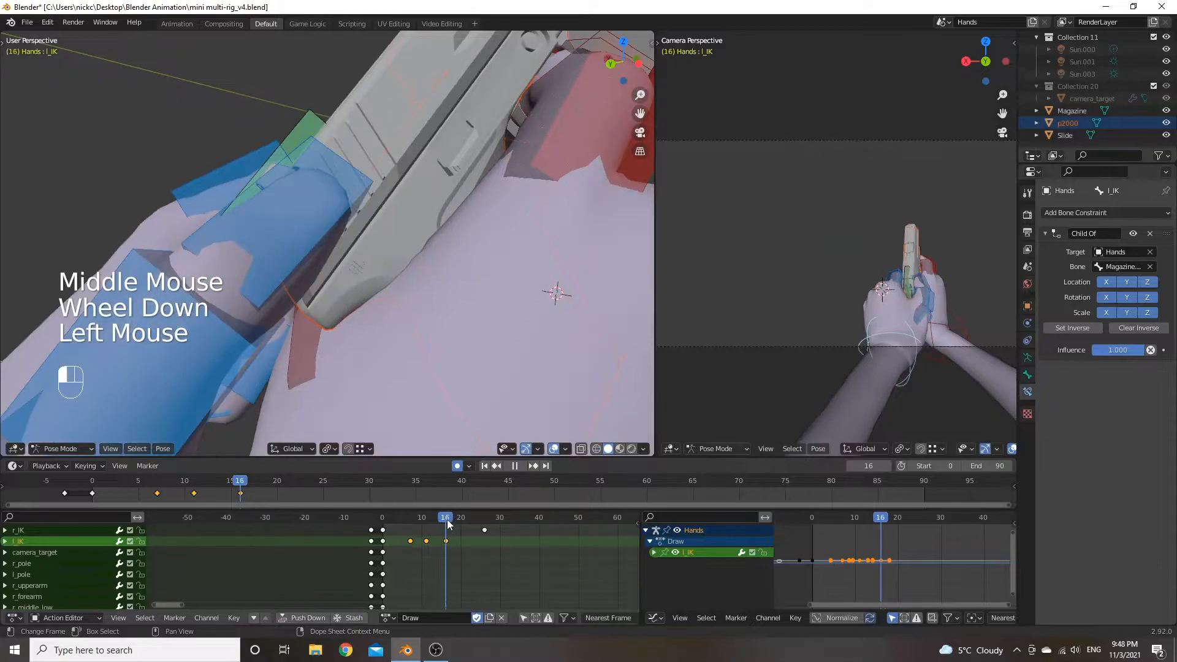
scroll(367, 403, "down", 1)
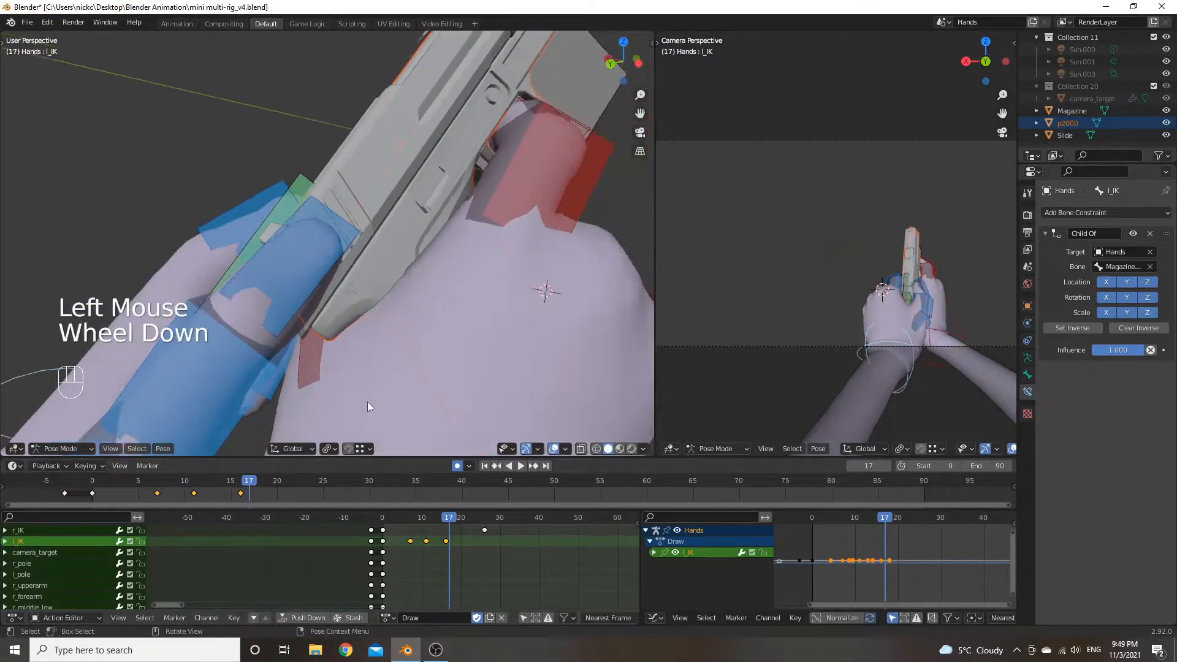
middle_click_drag(273, 402, 439, 277, "shift")
scroll(404, 283, "down", 2)
scroll(494, 278, "up", 2)
left_click_drag(451, 519, 445, 519)
middle_click_drag(455, 288, 403, 105)
scroll(494, 149, "up", 2)
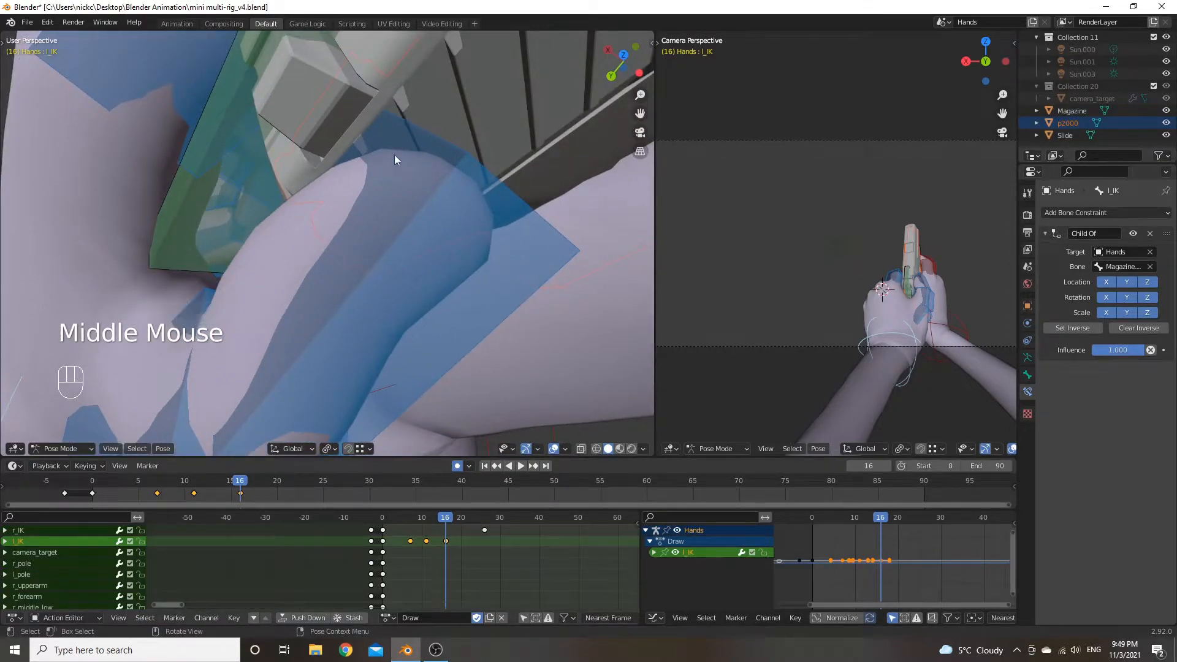
scroll(408, 105, "down", 1)
middle_click_drag(422, 156, 432, 146)
left_click(449, 519)
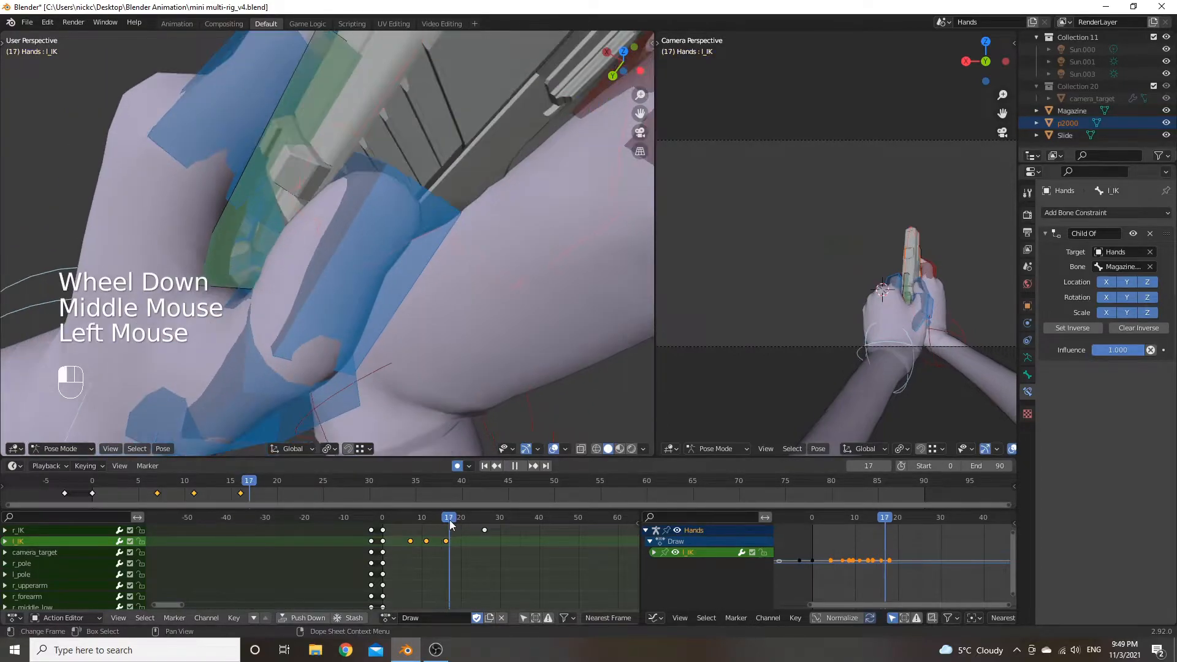
middle_click_drag(417, 274, 434, 260)
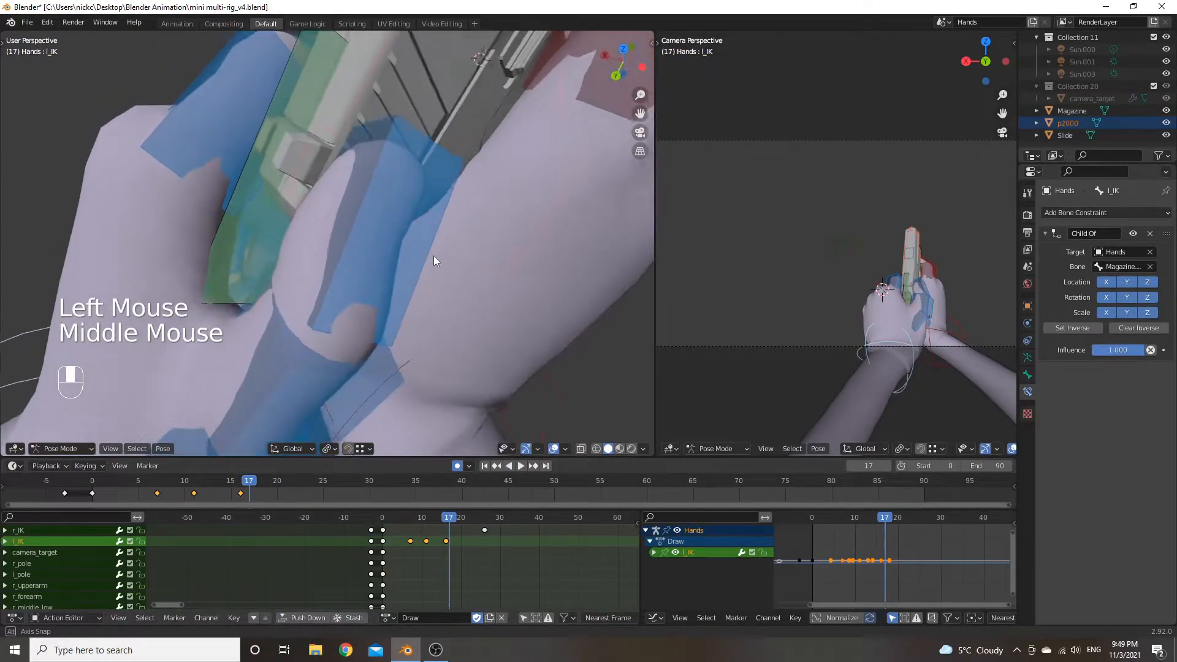
Reposition the left hand's IK control so the fingers stay on the slide at frames 17 and 18.
key("g")
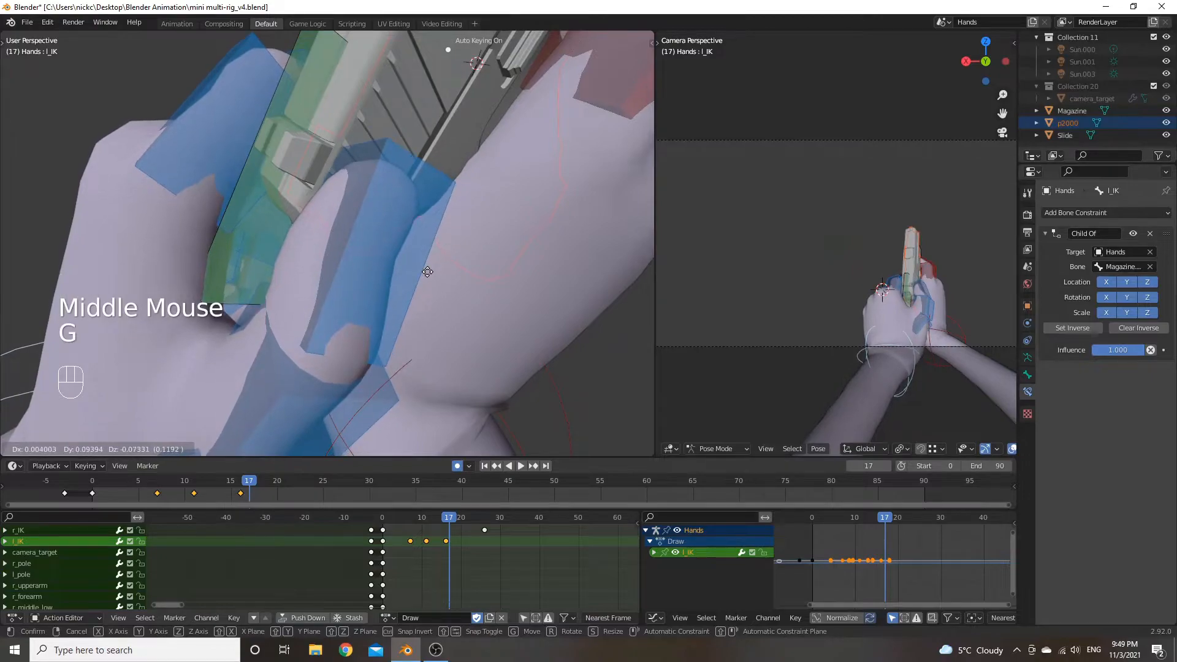
left_click(426, 270)
middle_click_drag(424, 267, 524, 253)
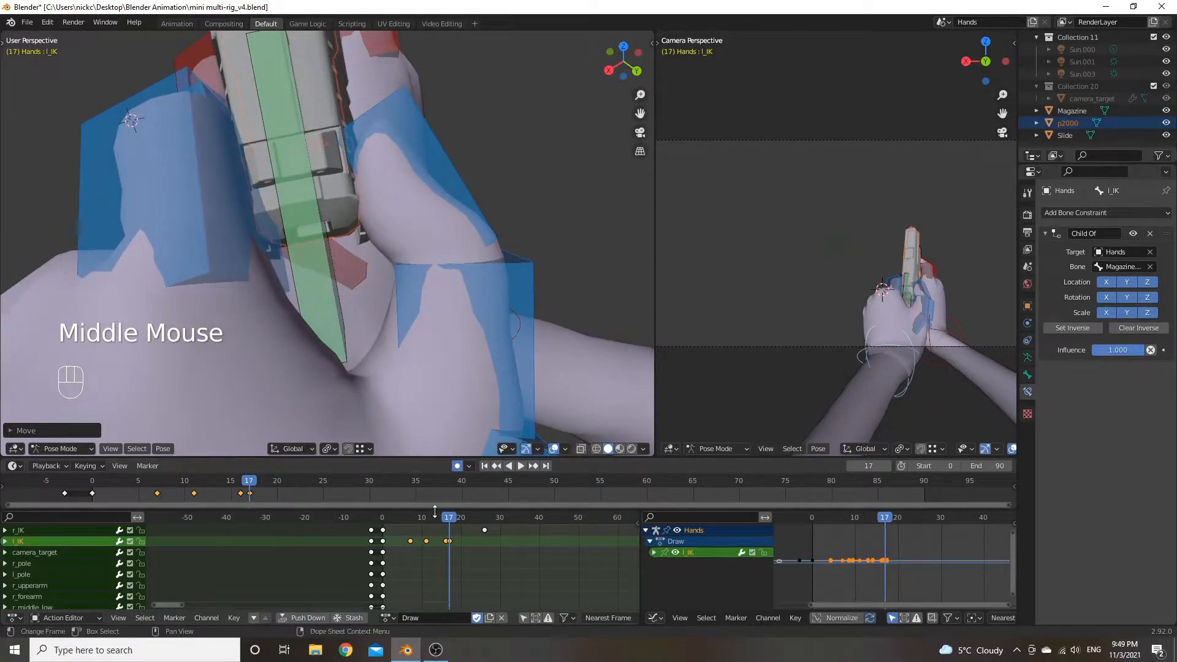
left_click(453, 521)
middle_click_drag(368, 368, 281, 319)
key("g")
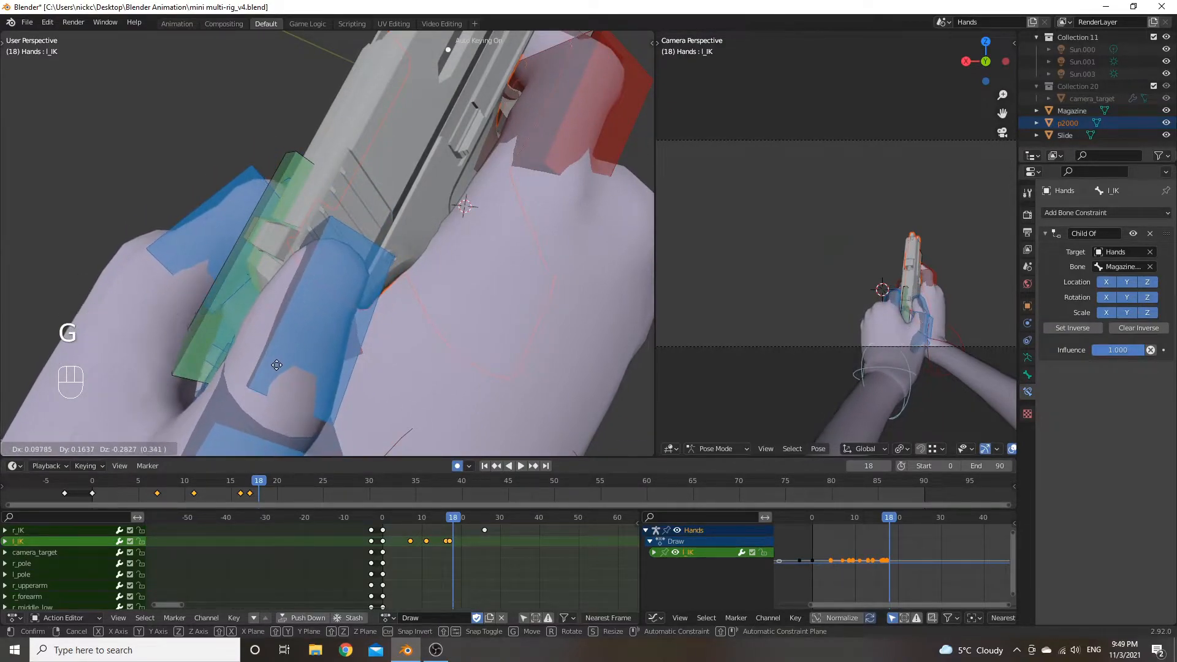
left_click(279, 361)
middle_click_drag(281, 355, 419, 464)
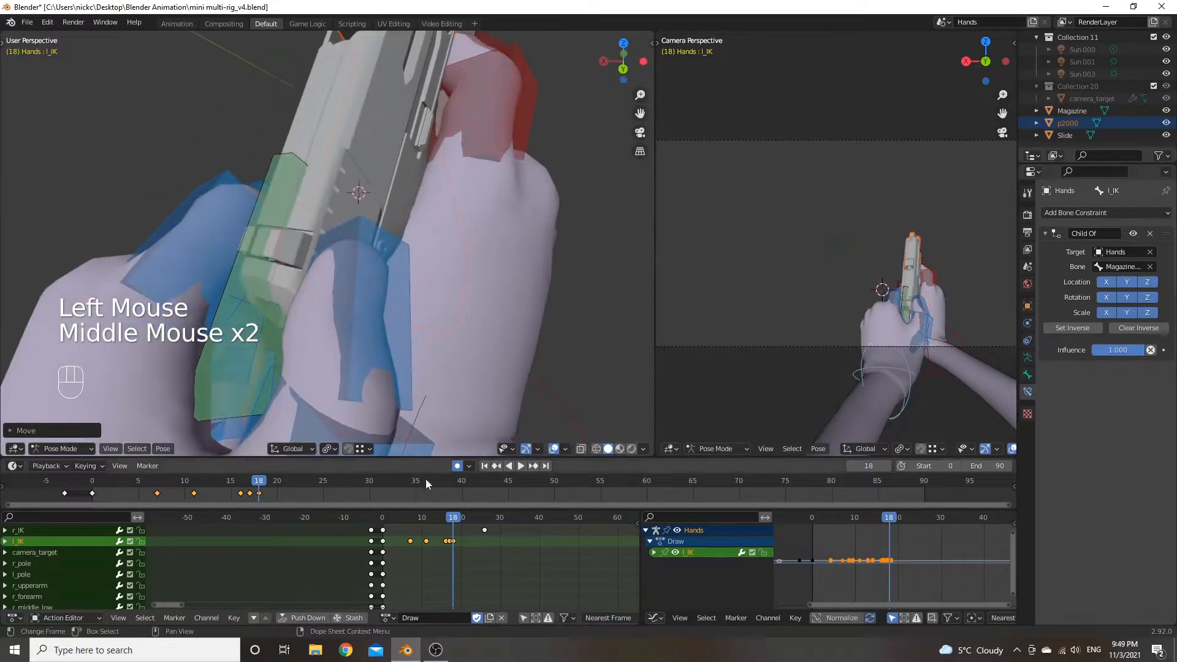
Move the left hand's IK control to follow the slide backwards at frames 19 and 20.
left_click(458, 518)
middle_click_drag(352, 377, 402, 321, "shift")
key("g")
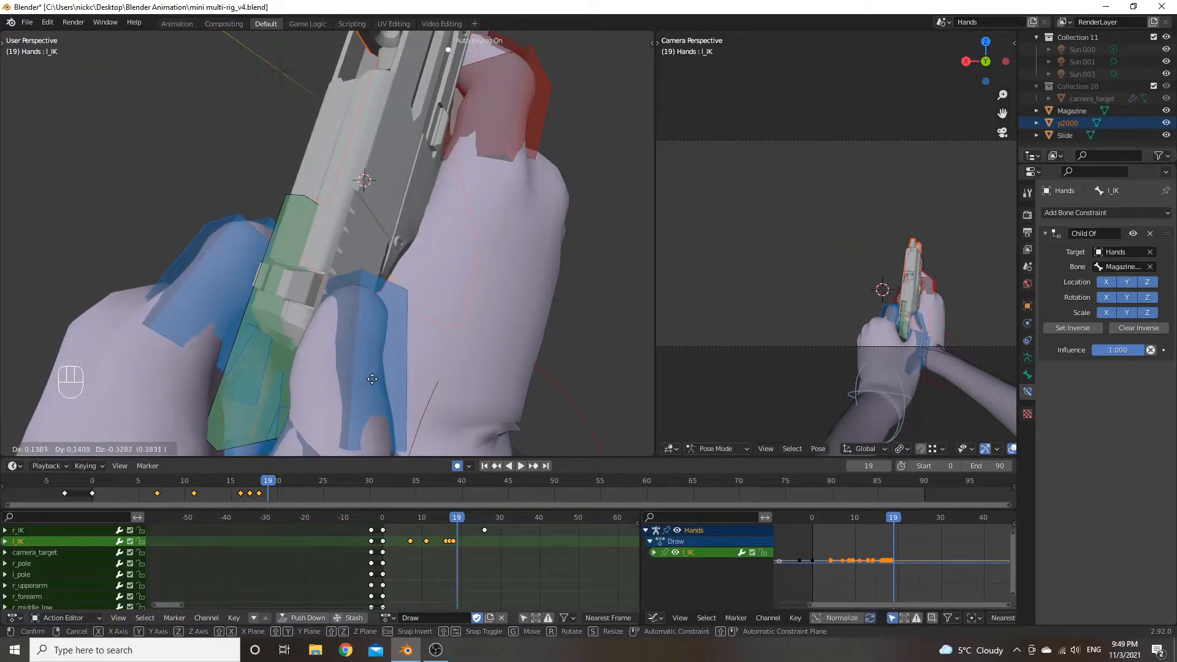
left_click(372, 376)
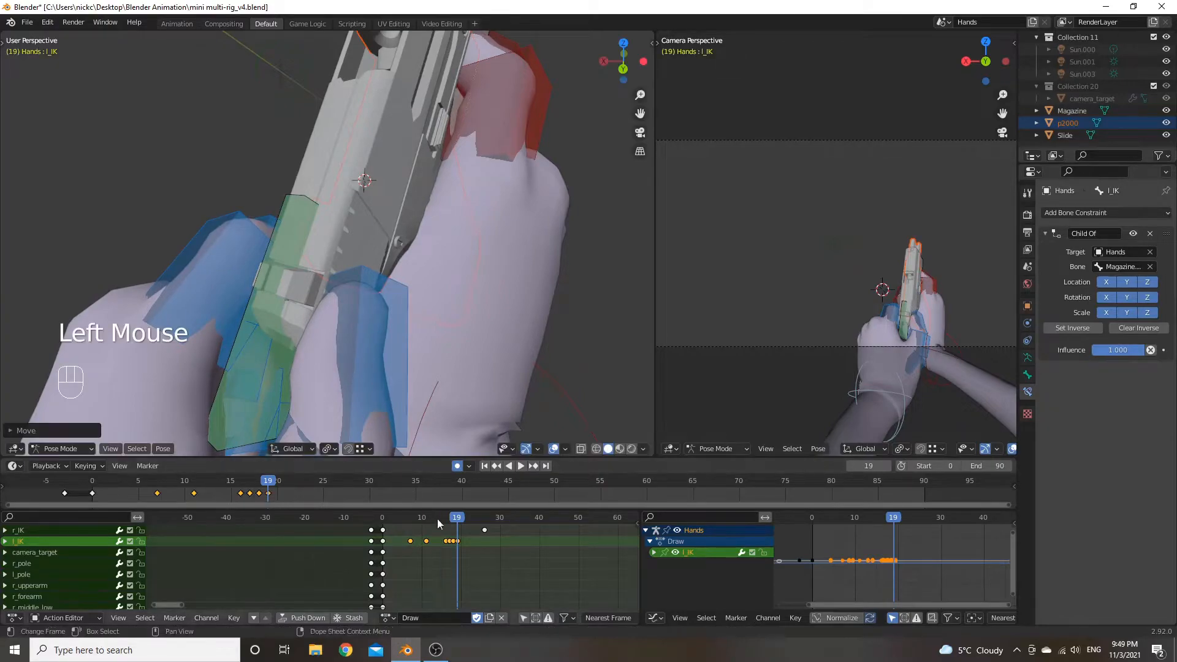
left_click_drag(458, 517, 461, 517)
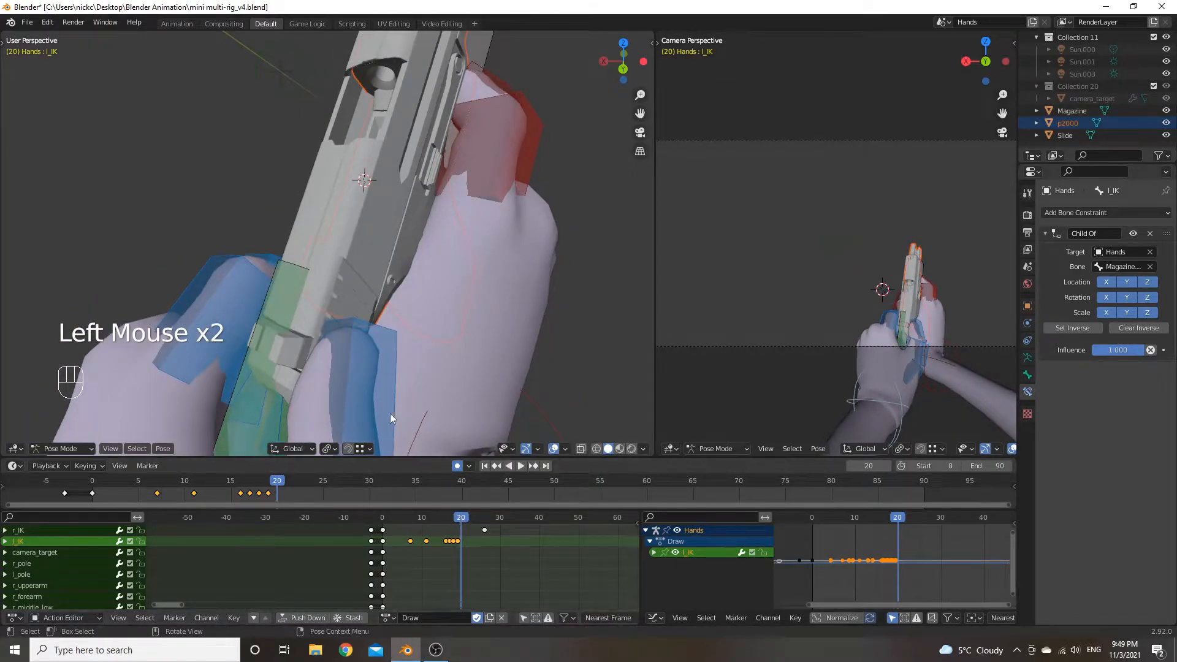
middle_click_drag(395, 399, 451, 300, "shift")
key("g")
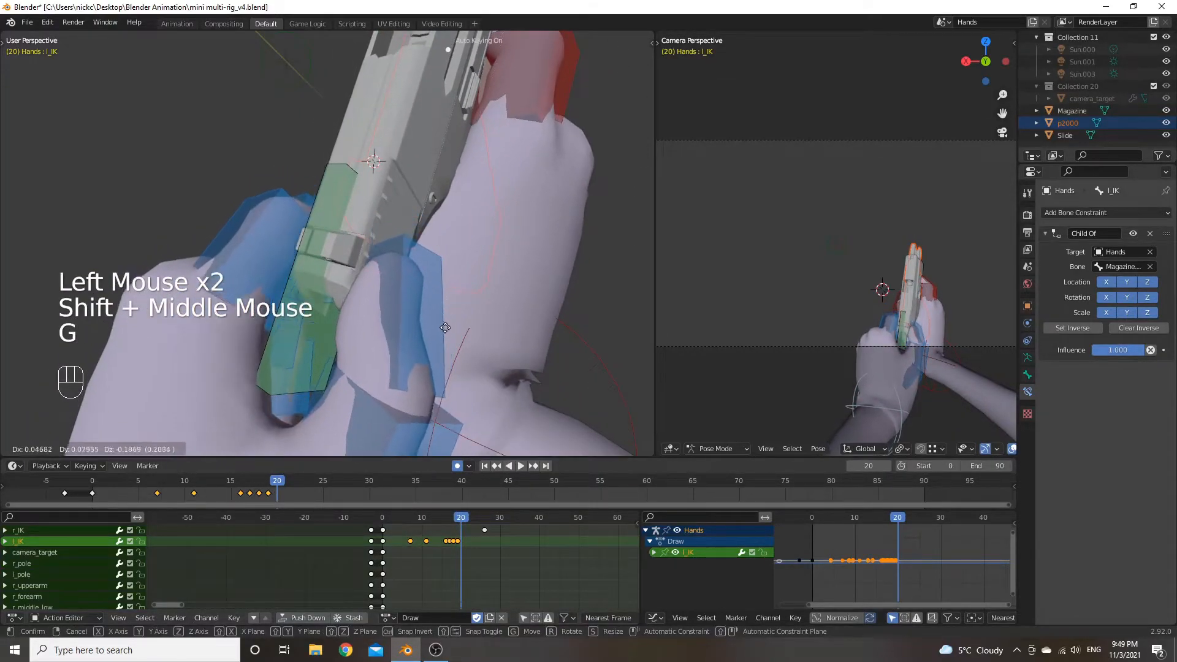
left_click(442, 323)
middle_click_drag(443, 322, 507, 318)
Correct the left hand's sideways position around the rear of the slide at frame 20.
left_click(458, 516)
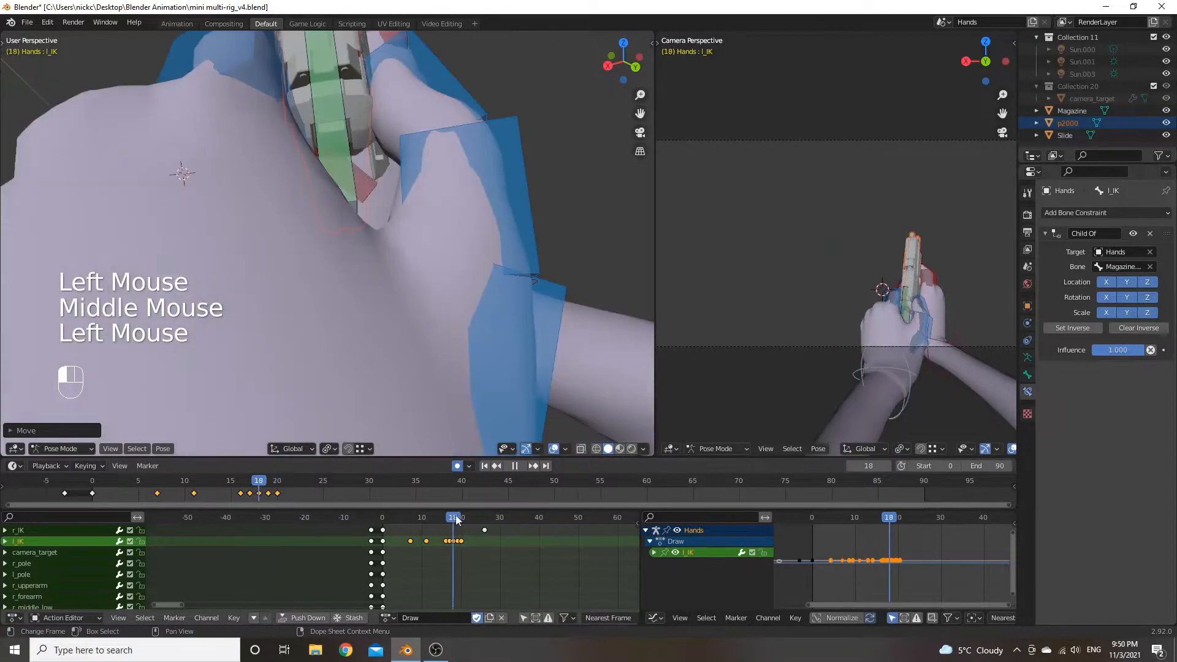
key("Escape")
left_click(419, 408)
key("g")
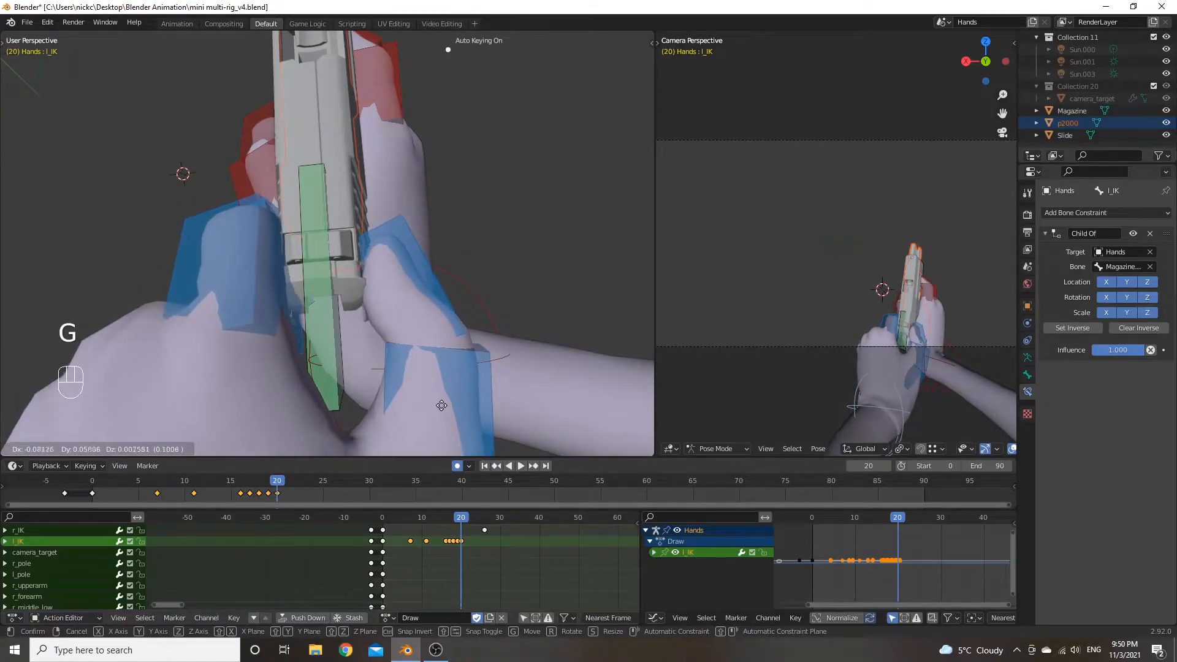
left_click(443, 405)
middle_click_drag(443, 404, 466, 417)
Shift the left hand's IK control sideways at frame 19 and check its alignment at frame 18.
left_click_drag(461, 519, 459, 519)
middle_click_drag(423, 349, 412, 363)
key("g")
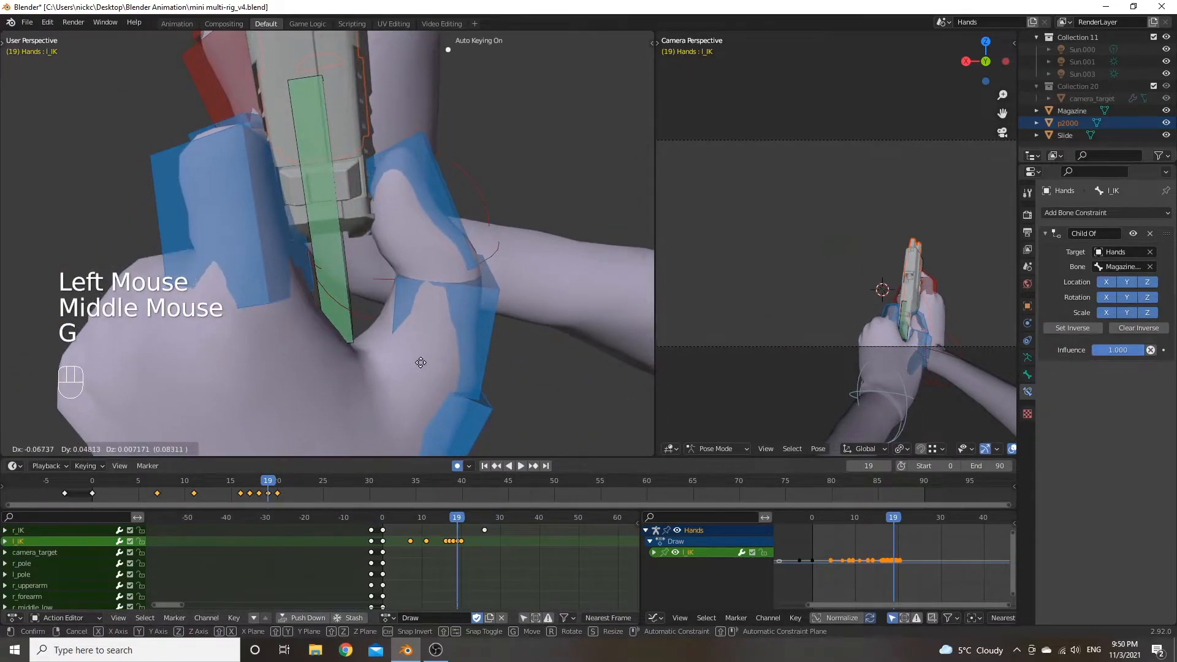
left_click(420, 363)
left_click_drag(461, 515, 455, 520)
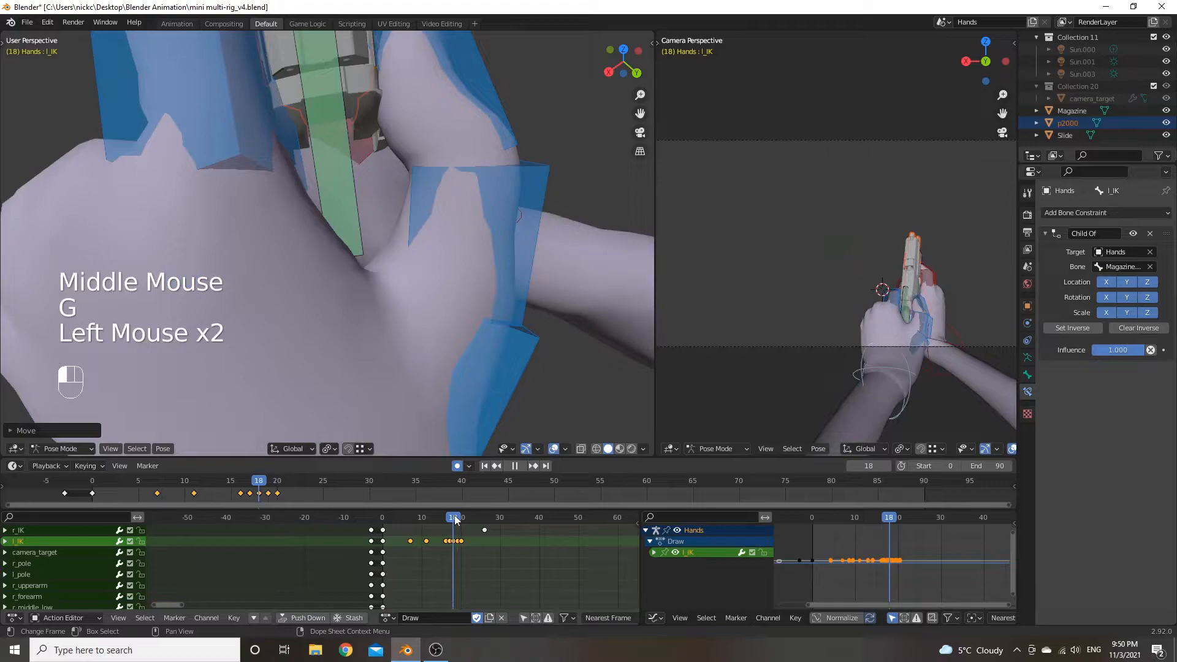
mouse_move(440, 392)
middle_mouse_down()
mouse_move(436, 358)
mouse_move(445, 398)
middle_mouse_up()
Adjust the left hand's IK position at the end of the slide pull at frame 22.
left_click(459, 517)
left_click_drag(461, 517, 464, 520)
middle_click_drag(496, 562, 483, 572)
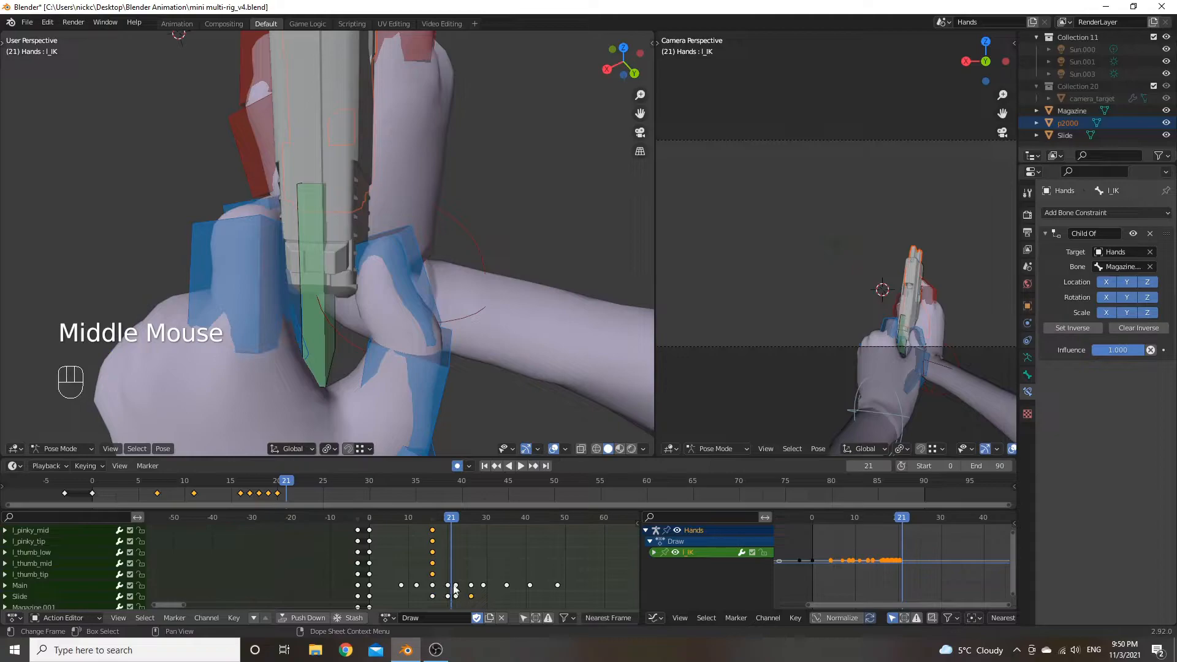
middle_click_drag(493, 522, 493, 572)
left_click_drag(451, 519, 456, 518)
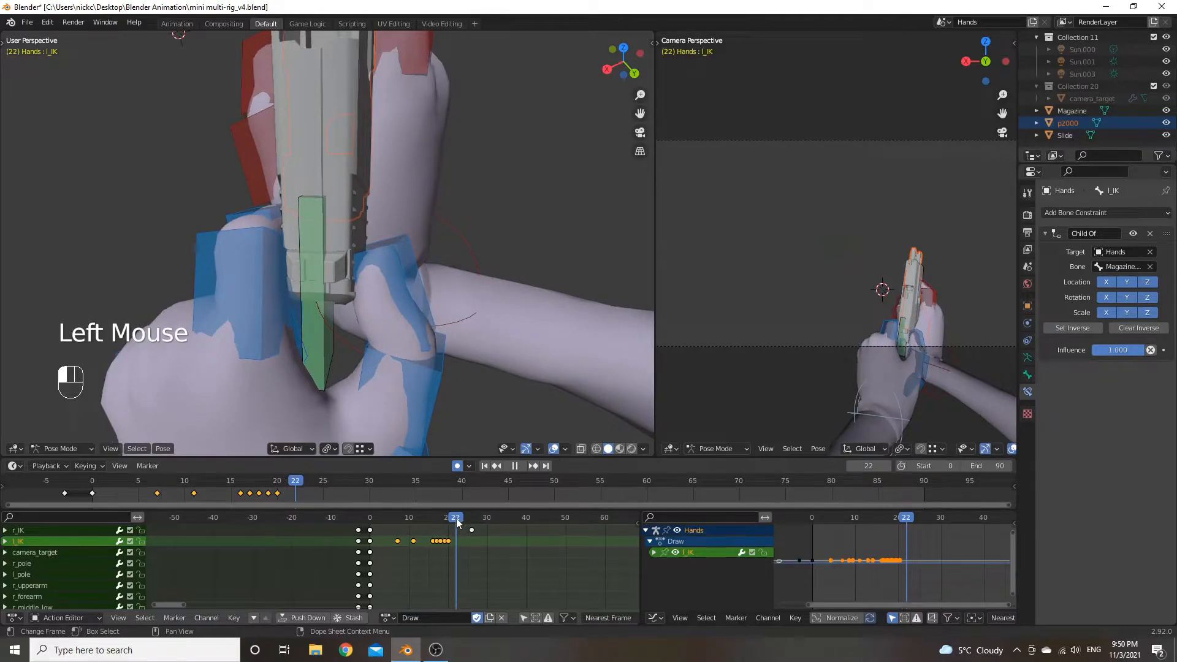
middle_click_drag(371, 322, 345, 340)
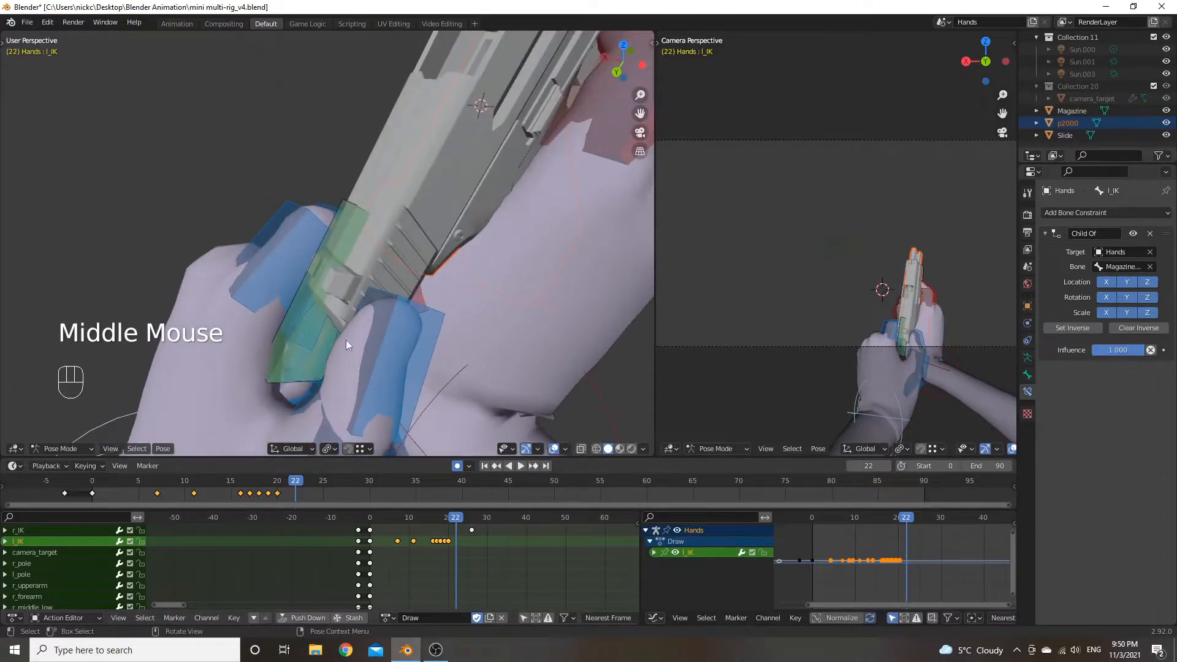
key("g")
left_click(344, 335)
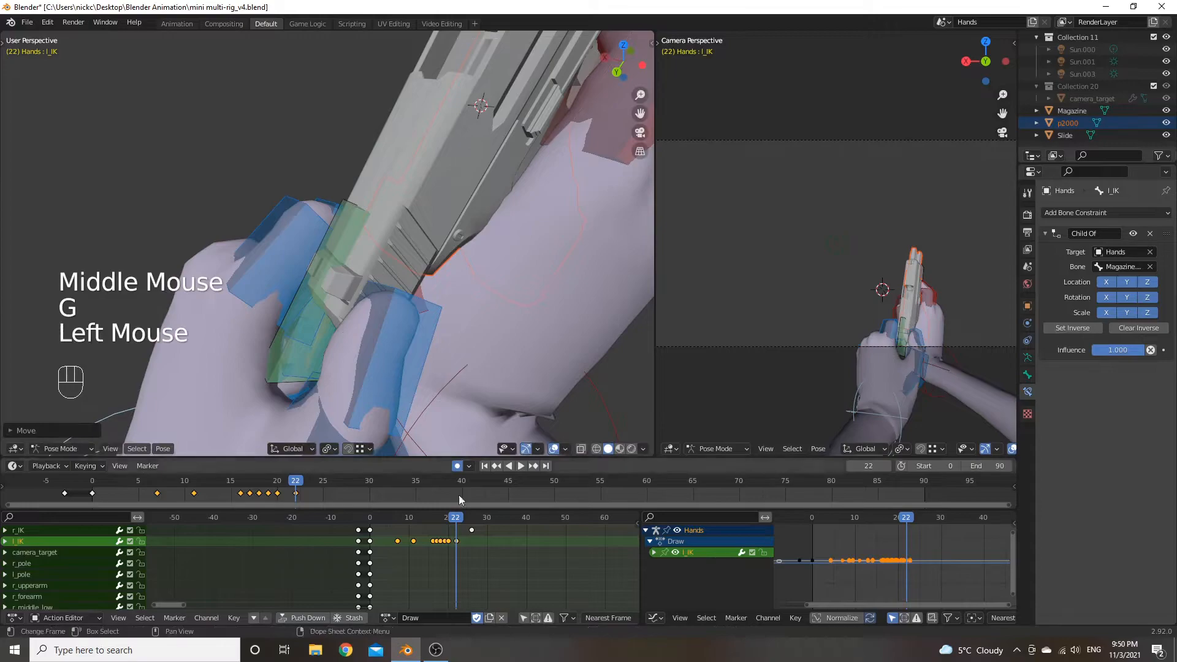
Move the left hand's IK control away from the pistol at frame 26.
left_click_drag(456, 522, 471, 523)
scroll(474, 316, "down", 3)
middle_click_drag(473, 316, 363, 330)
left_click(341, 289)
left_click(358, 270)
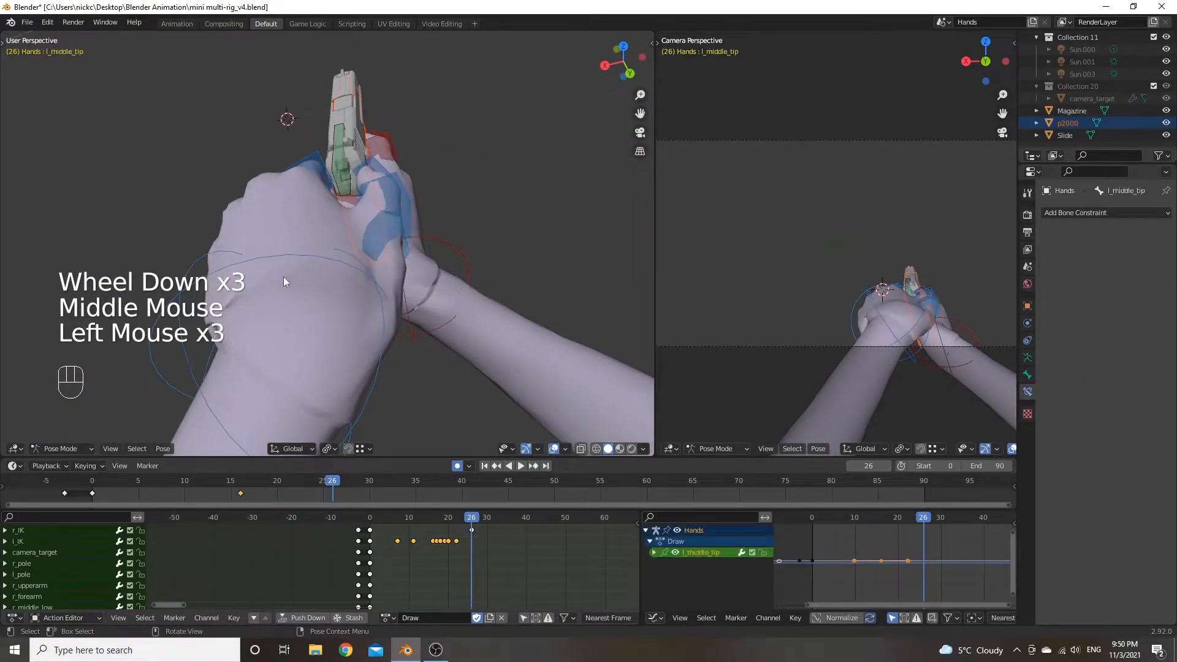
middle_click_drag(310, 289, 442, 359)
left_click(453, 313)
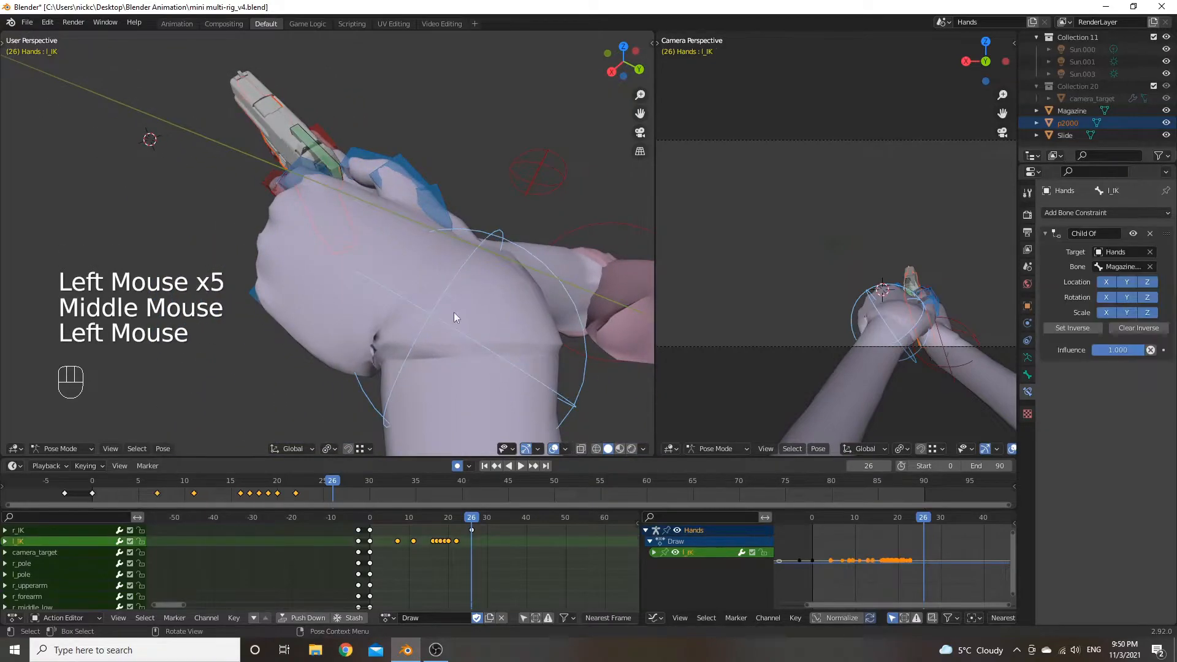
middle_click_drag(453, 313, 370, 314)
key("g")
left_click(361, 307)
Rotate the left hand at frame 26 about the global X and Z axes, then freely, to angle it beside the pistol.
key("r")
key("x")
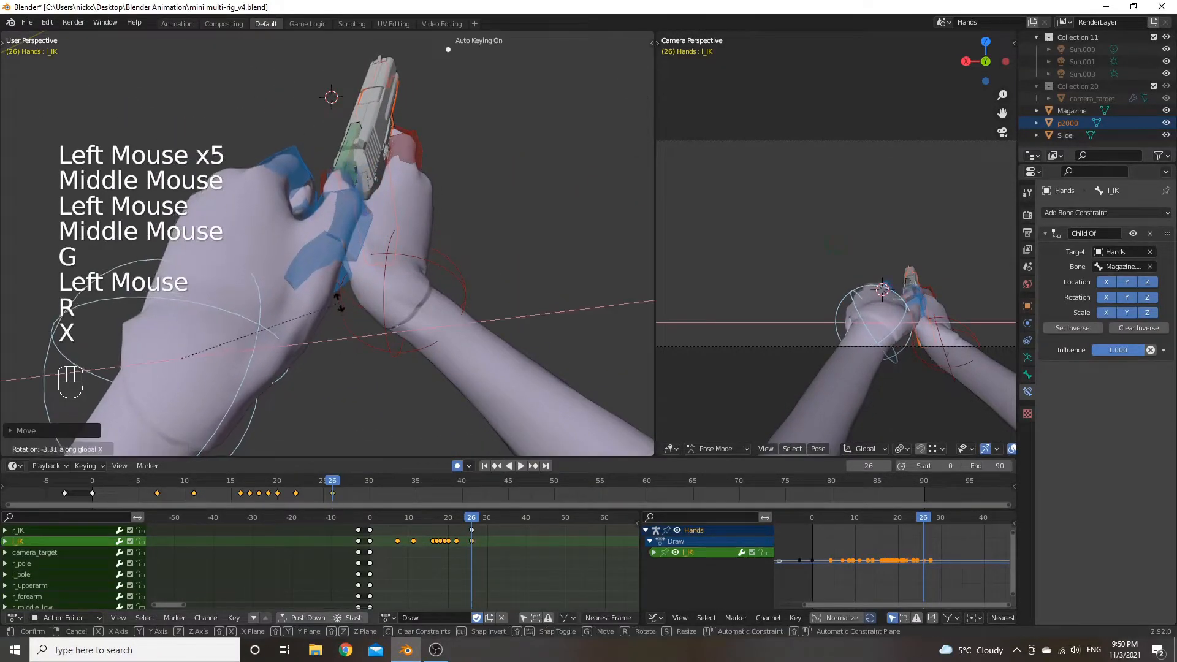
left_click(408, 270)
scroll(416, 268, "up", 1)
key("r")
key("z")
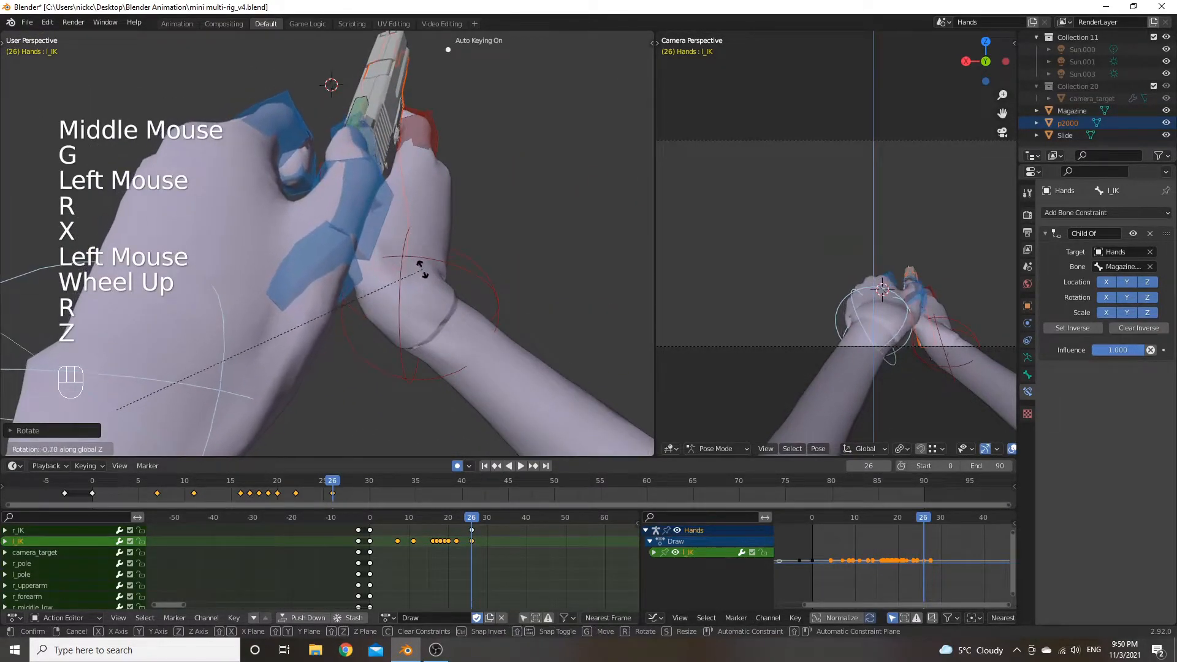
left_click(421, 270)
middle_click_drag(422, 270, 384, 215)
left_click(292, 264)
key("r")
left_click(399, 222)
Rotate the left thumb's lowest segment and the segment above it about their local Z axes at frame 26.
left_click(483, 226)
key("r")
key("x")
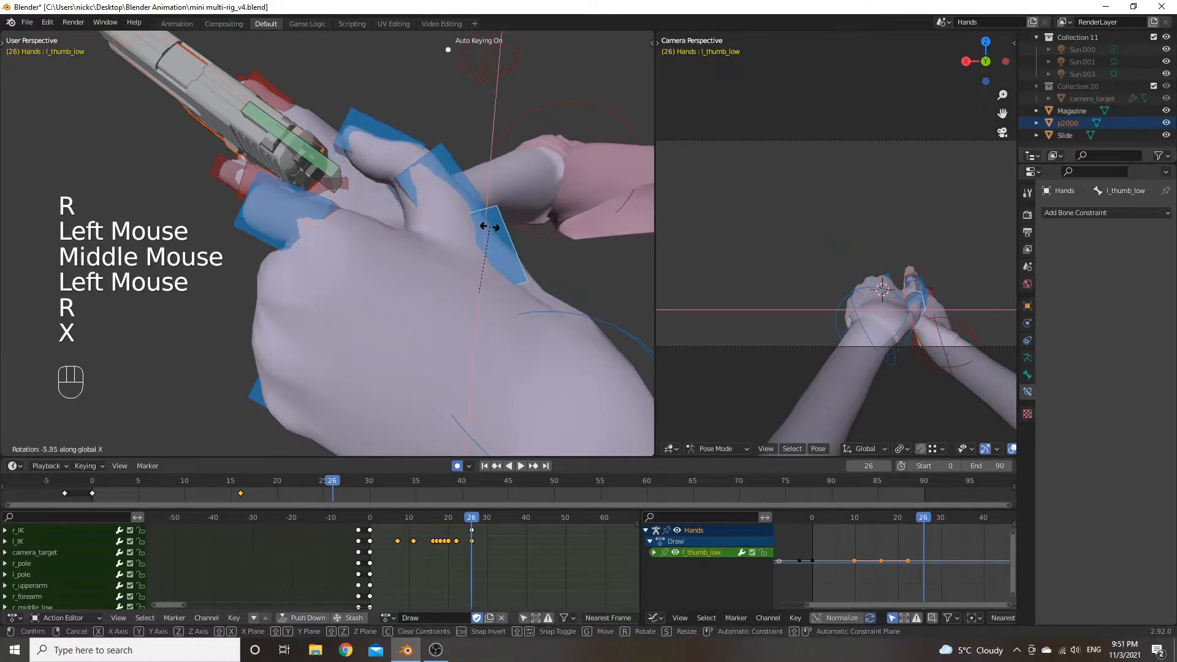
key("x")
key("z")
key("z")
left_click(498, 238)
left_click(466, 185)
key("r")
key("z")
key("z")
left_click(470, 191)
Open the left index finger's lowest segment about its local X axis at frame 26.
middle_click_drag(469, 190, 406, 183)
left_click(361, 136)
middle_click_drag(361, 136, 362, 97)
key("r")
key("x")
key("x")
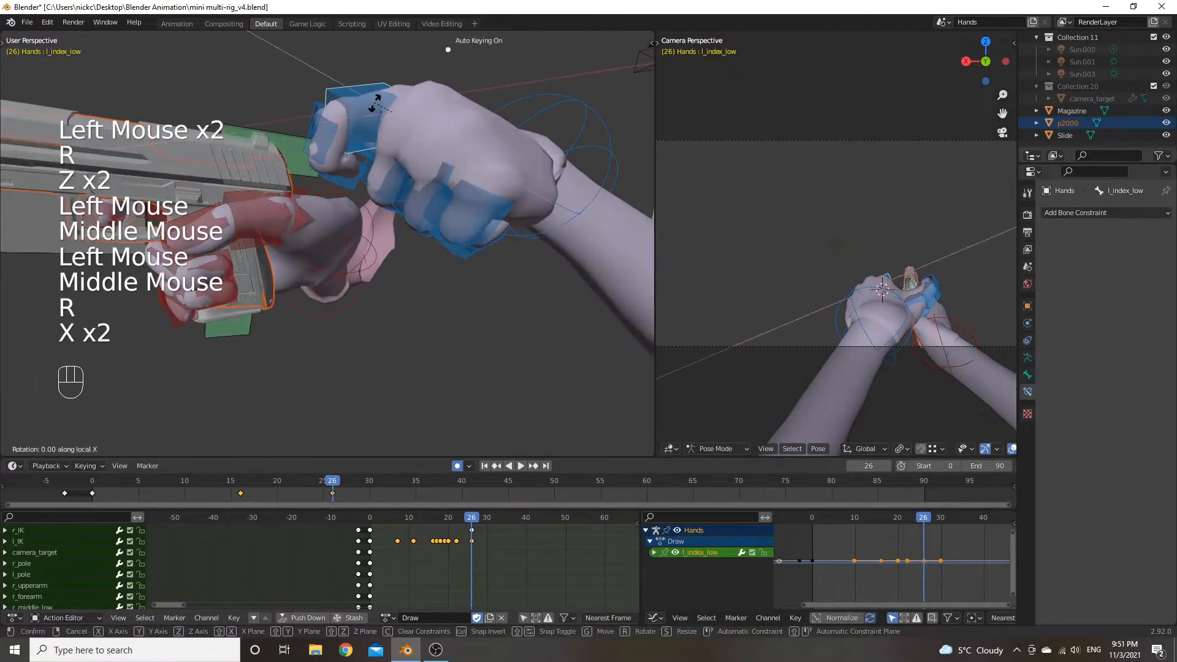
left_click(327, 123)
Rotate the left index finger's middle and tip segments about their local X axes at frame 26.
left_click(327, 123)
key("r")
key("x")
key("x")
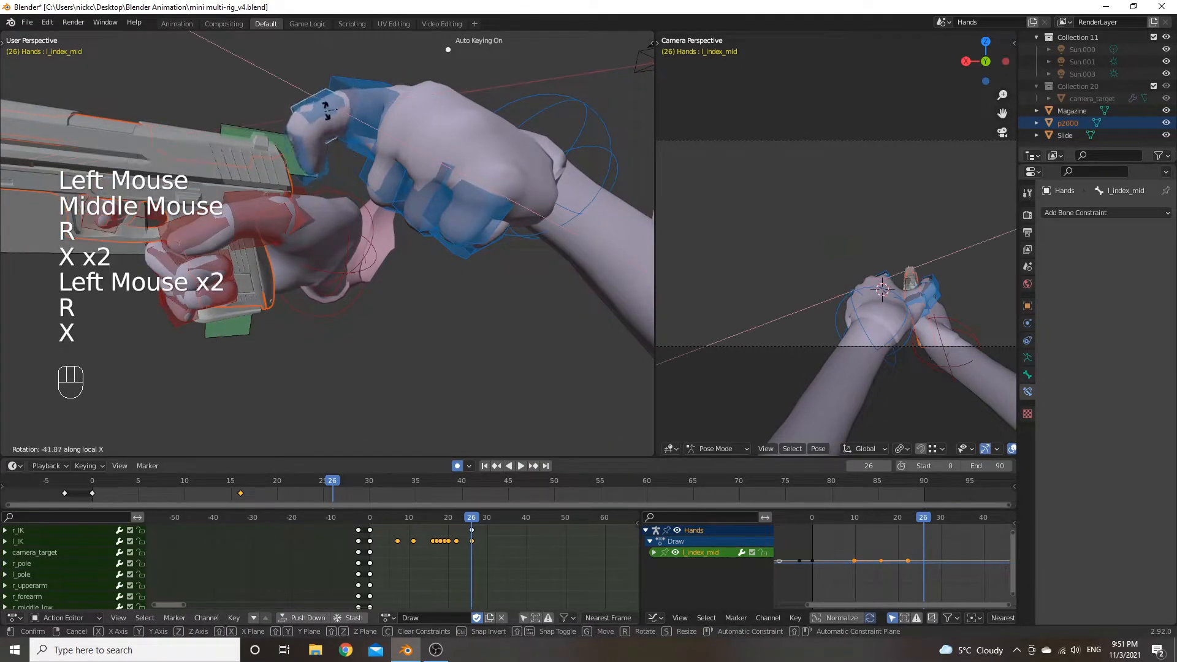
left_click(325, 112)
left_click(318, 159)
key("r")
key("x")
key("x")
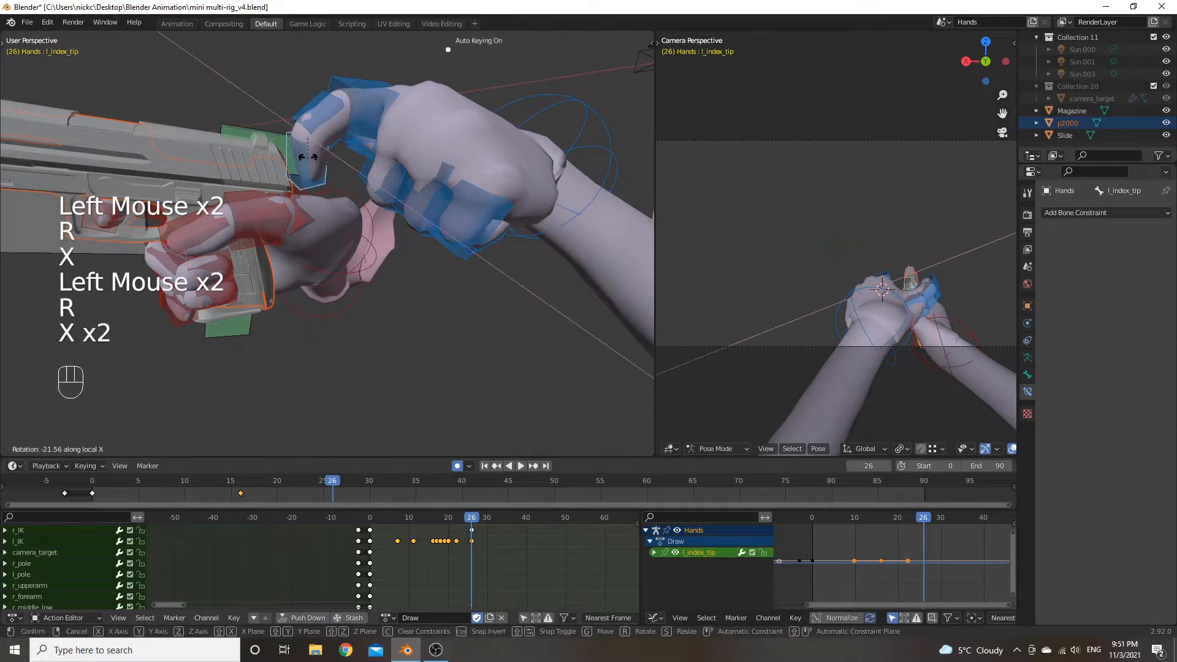
left_click(310, 156)
Uncurl the left middle finger at frame 26 by rotating its lowest and middle segments about local X.
left_click(381, 182)
key("r")
key("x")
key("x")
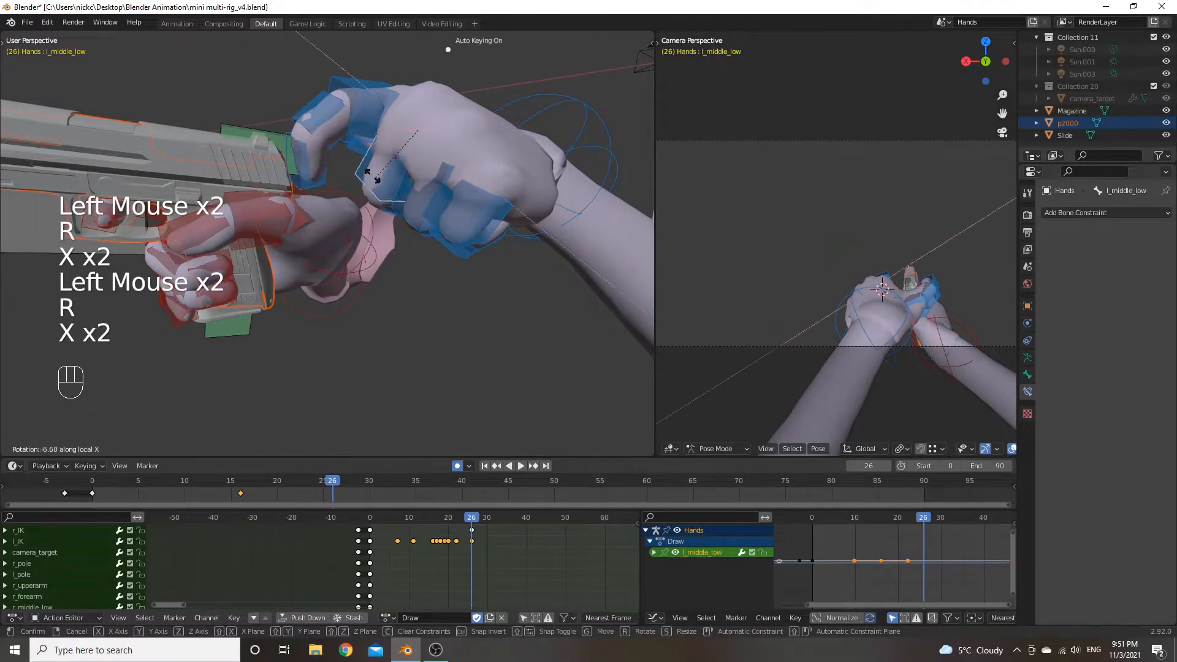
left_click(332, 144)
left_click(344, 184)
key("r")
key("x")
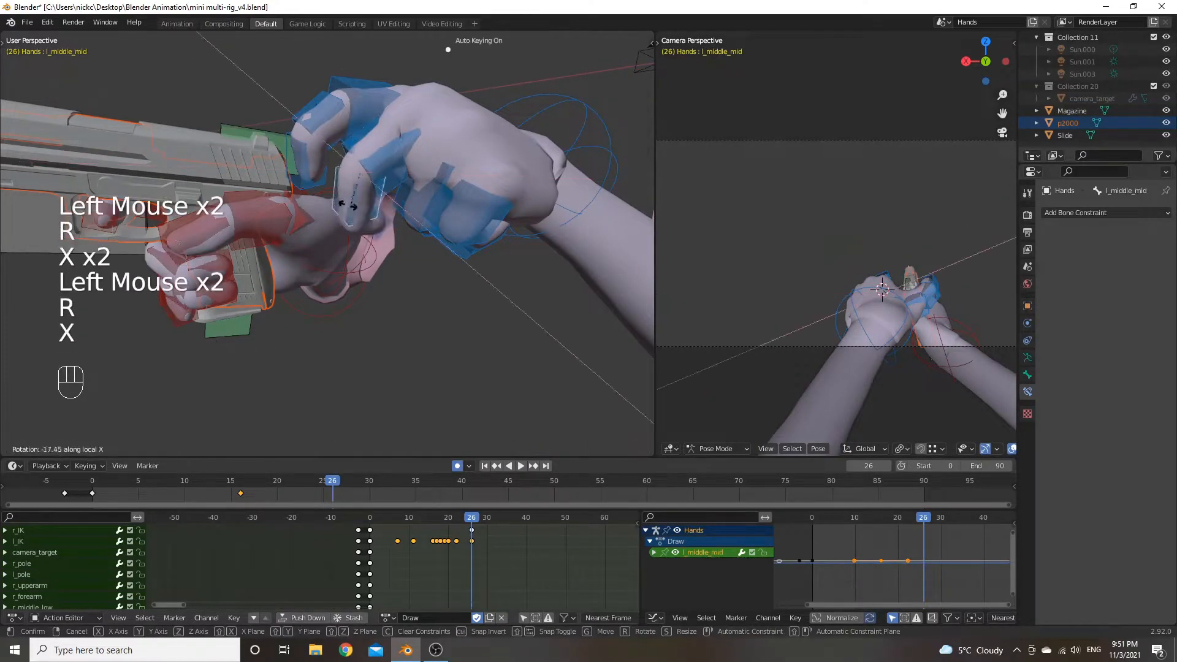
left_click(348, 205)
Refine the left middle finger's lowest segment with another local X rotation at frame 26.
left_click(389, 209)
key("r")
key("x")
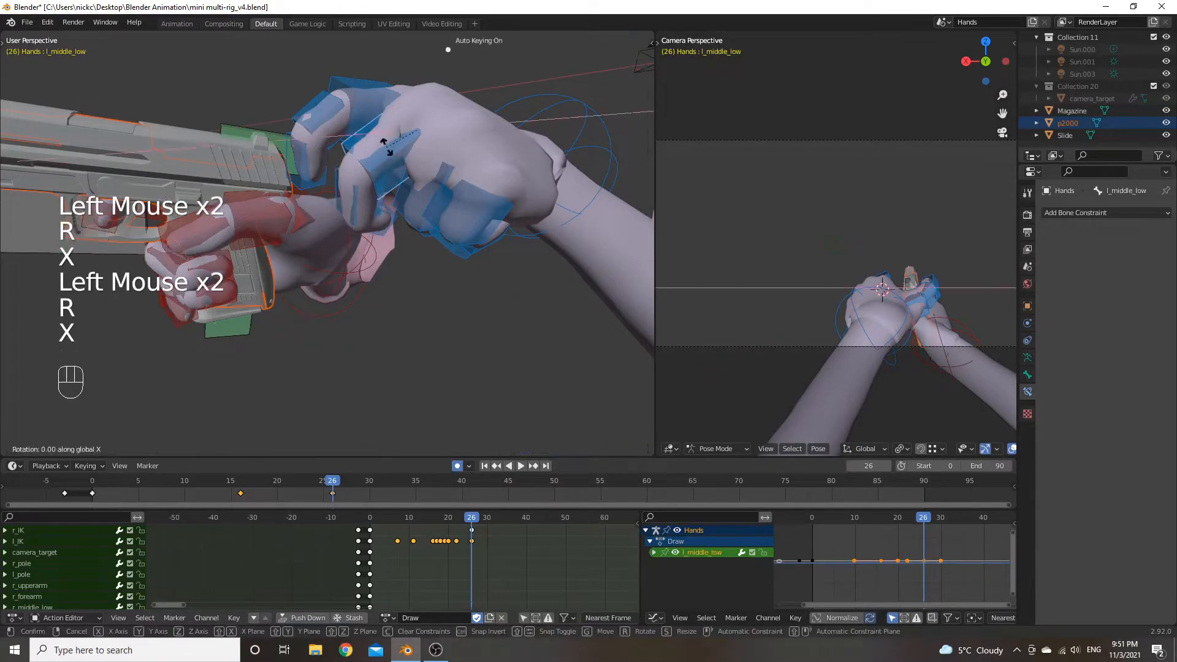
key("x")
left_click(413, 204)
Open the left ring and pinky fingers at frame 26 by rotating their lowest segments about local X.
left_click(418, 206)
key("r")
key("x")
key("x")
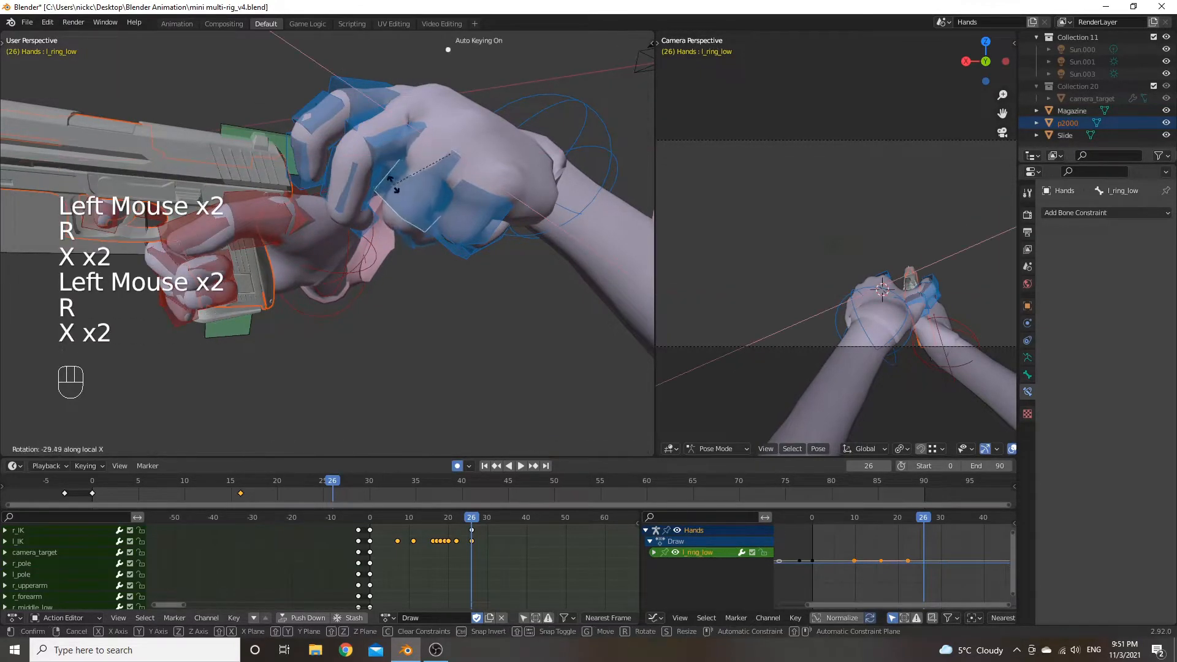
left_click(386, 179)
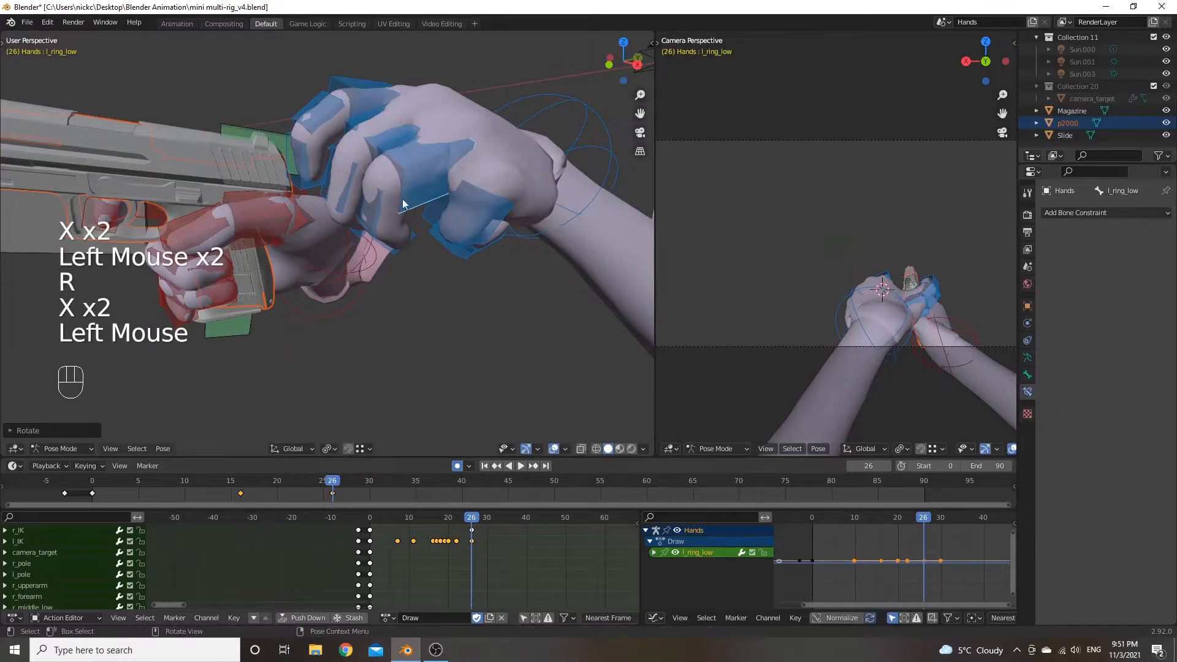
middle_click_drag(404, 210, 395, 167)
left_click(465, 173)
key("r")
key("x")
key("x")
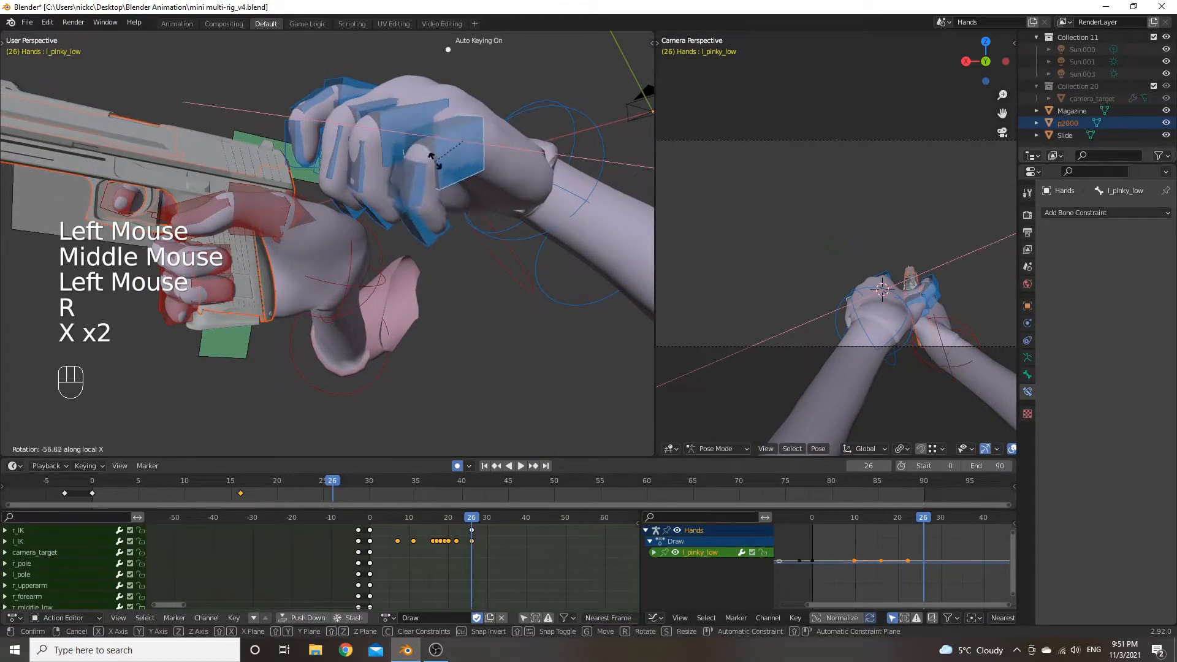
left_click(436, 162)
Play back the slide release and scrub to frame 26 to review the left hand's motion.
middle_click_drag(436, 162, 319, 193)
left_click(443, 518)
key("space")
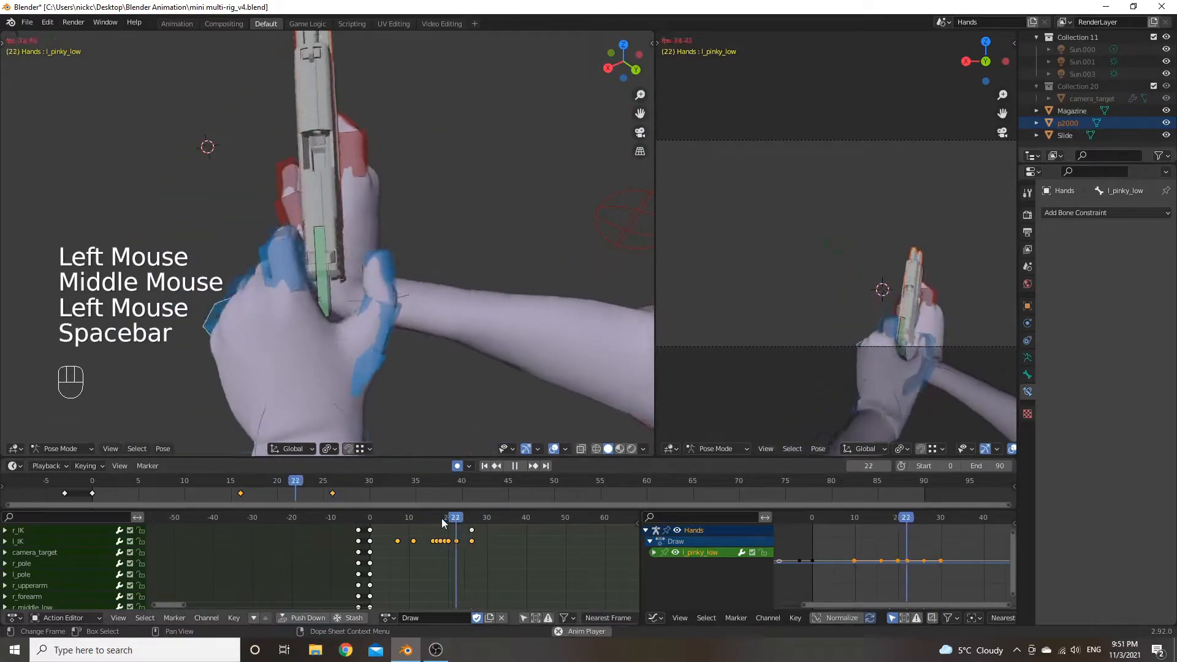
key("space")
mouse_move(461, 520)
left_mouse_down()
mouse_move(447, 520)
mouse_move(473, 520)
left_mouse_up()
scroll(444, 256, "down", 2)
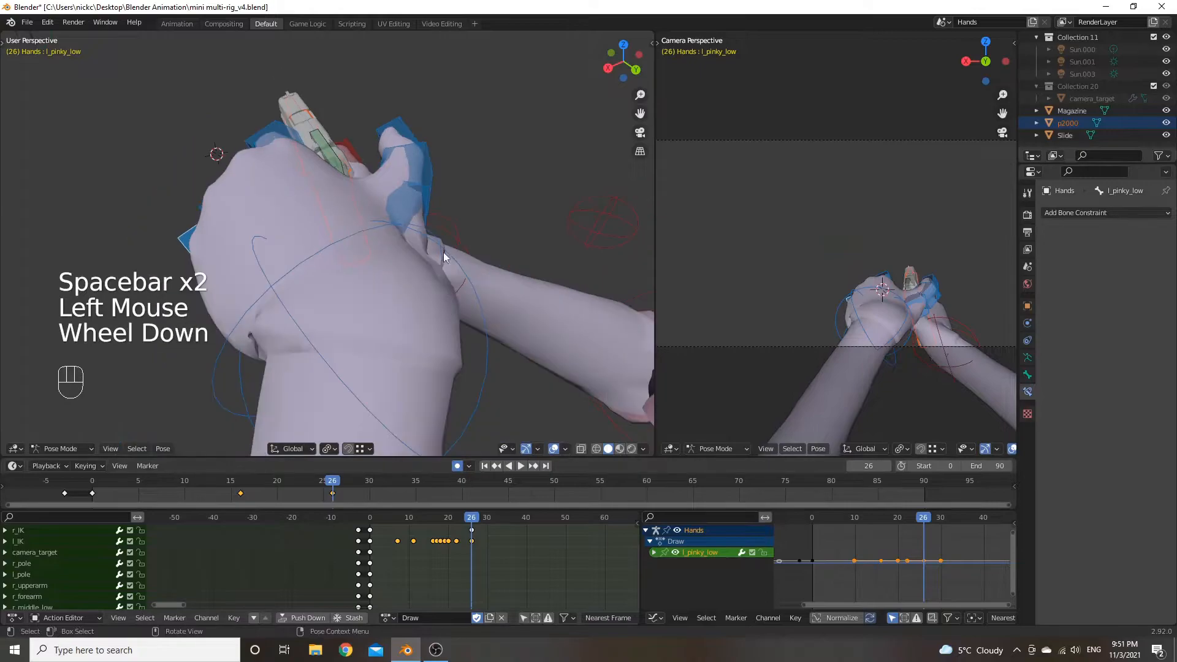
Move the left hand's IK control at frame 26 and rotate it about the global Z axis.
left_click(346, 277)
middle_click_drag(346, 277, 344, 229)
key("g")
left_click(410, 246)
key("r")
key("z")
left_click(433, 277)
Rotate the left hand about its local X axis at frame 26 and reposition it close beside the pistol grip.
key("r")
key("x")
key("x")
left_click(441, 224)
key("g")
left_click(462, 262)
key("g")
left_click(589, 268)
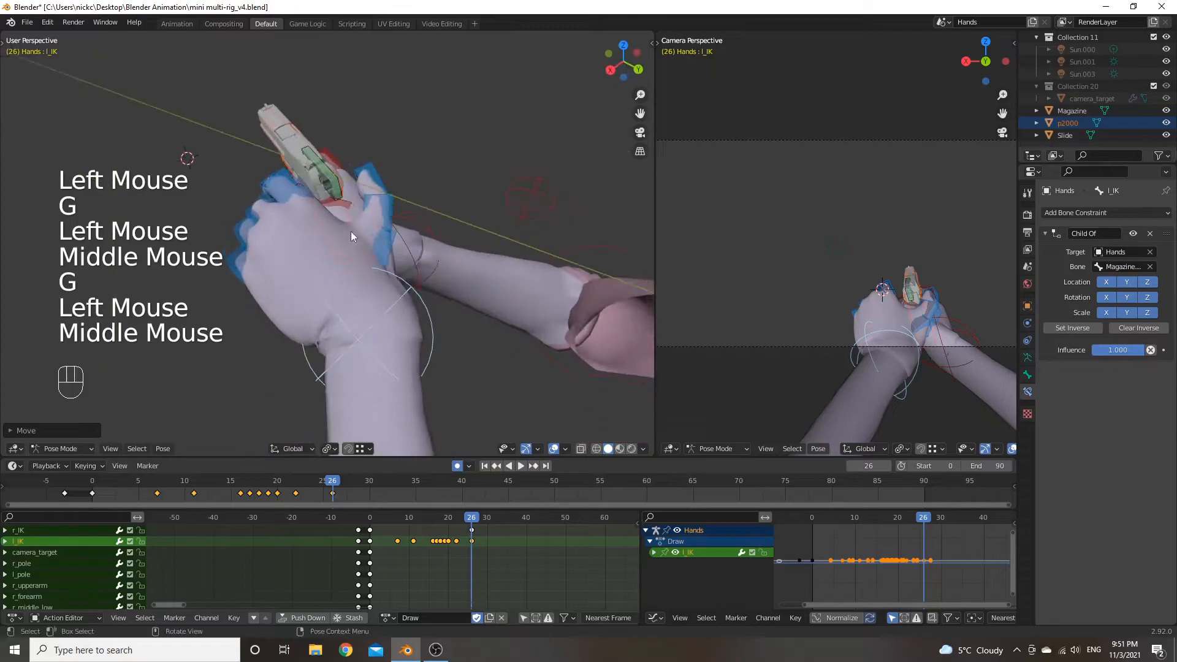
key("g")
left_click(359, 229)
Scrub between frames 16 and 26 and examine the left finger poses and their keyframes around the slide release.
mouse_move(472, 524)
left_mouse_down()
mouse_move(444, 521)
mouse_move(473, 525)
left_mouse_up()
left_click_drag(481, 531, 460, 534)
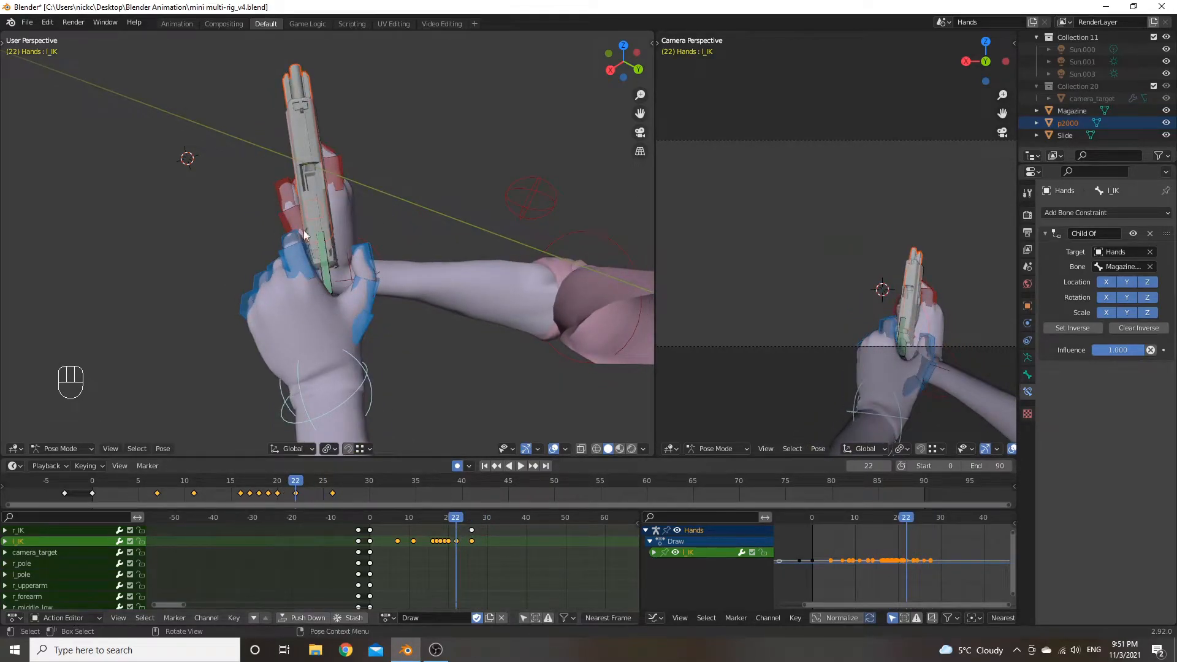
middle_click_drag(336, 275, 360, 286)
scroll(358, 256, "up", 2)
middle_click_drag(485, 565, 479, 596)
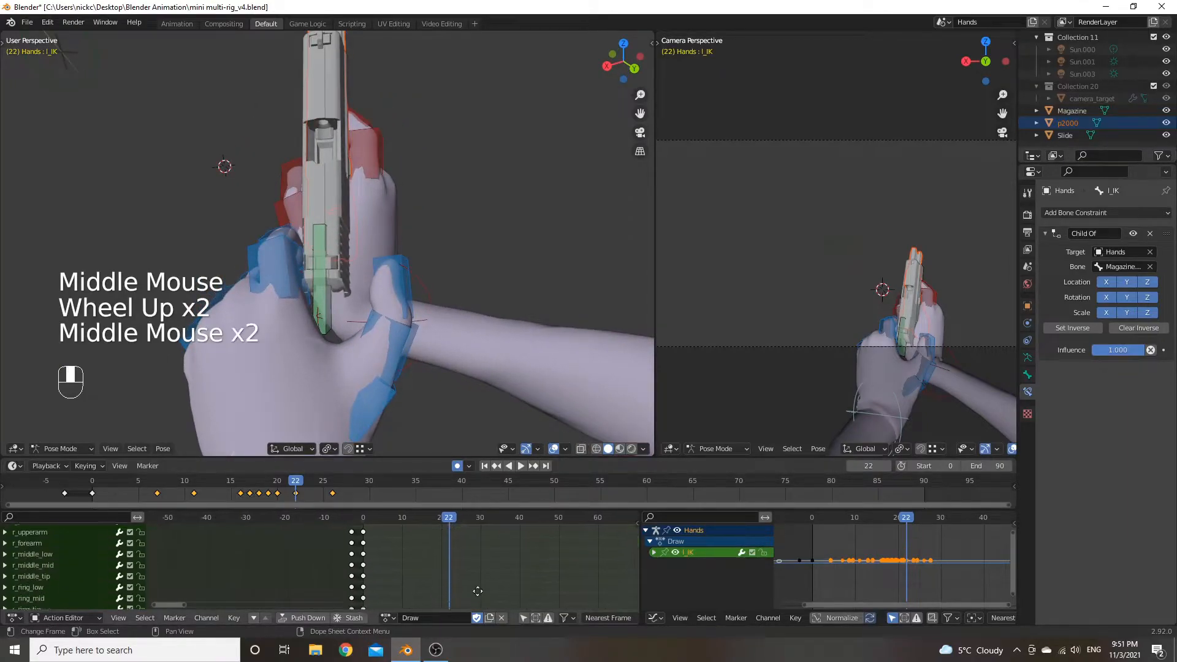
middle_click_drag(489, 530, 484, 513)
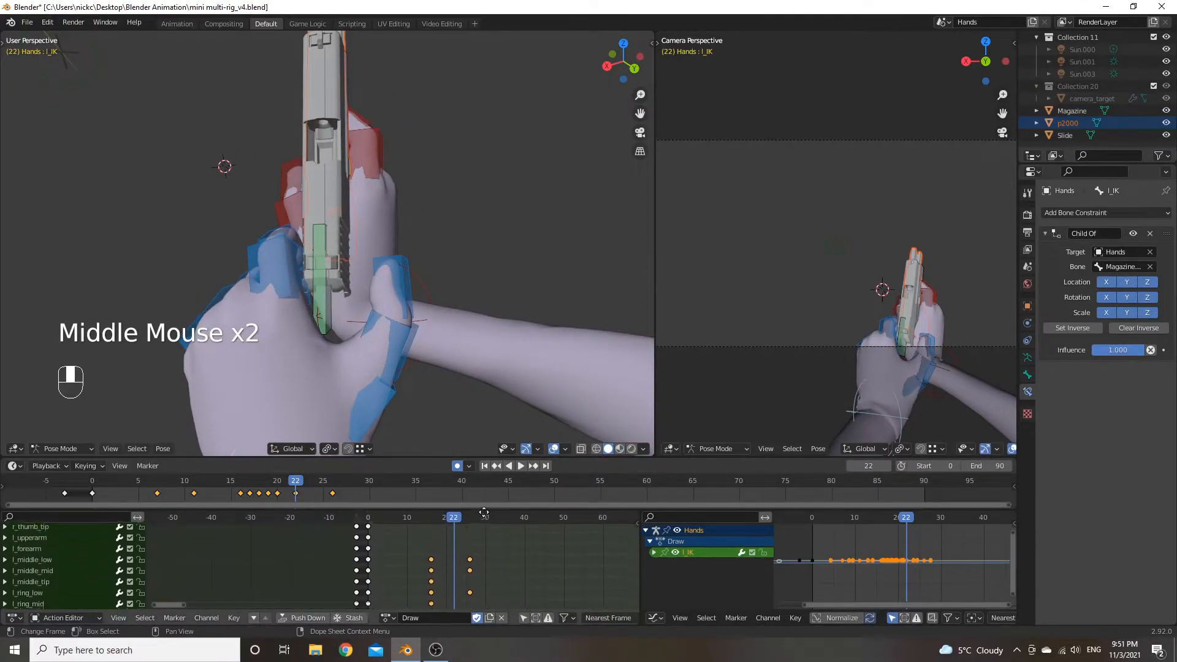
left_click_drag(450, 530, 433, 528)
middle_click_drag(433, 527, 482, 523)
scroll(479, 542, "up", 2)
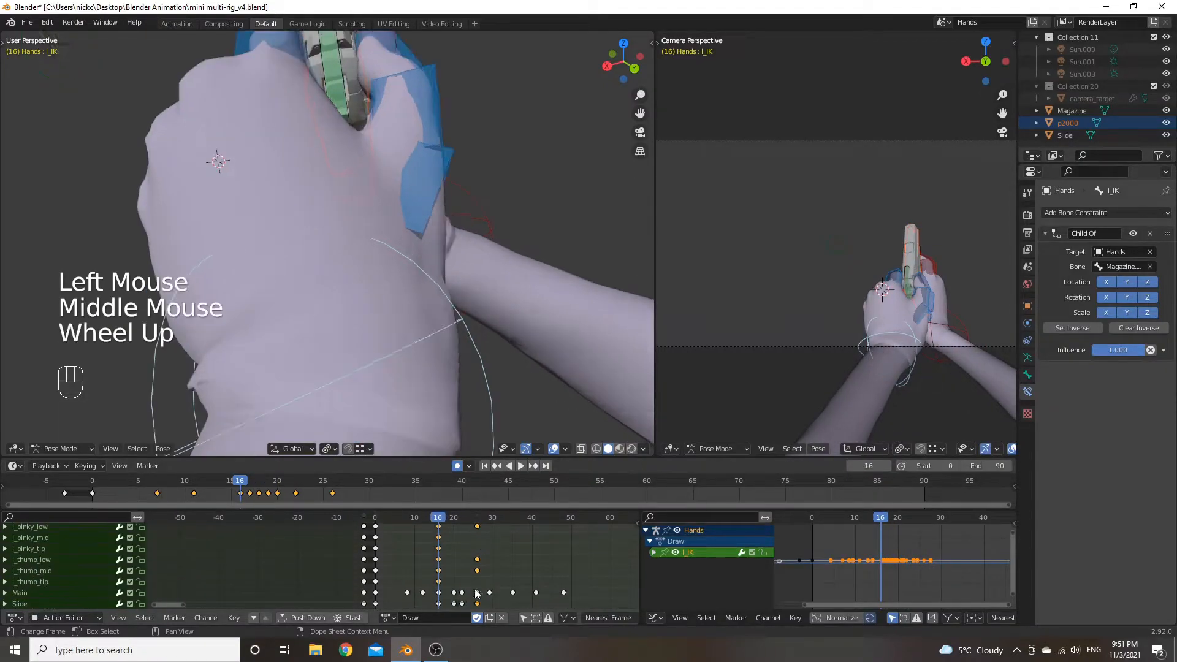
left_click_drag(439, 526, 463, 529)
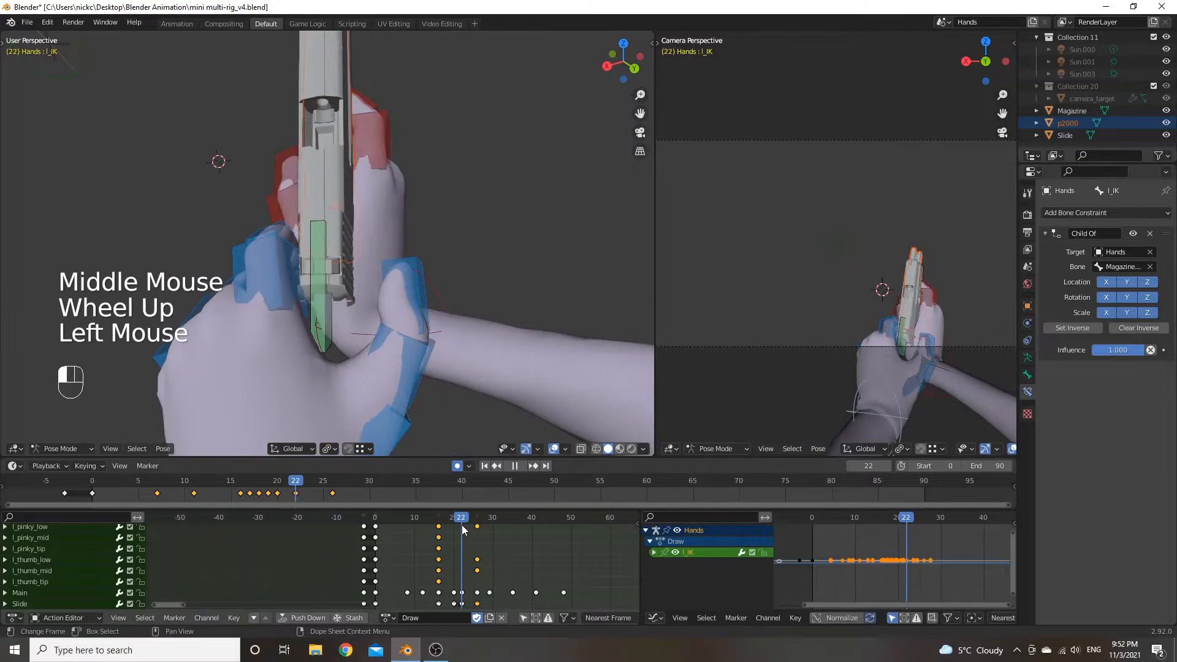
mouse_move(457, 565)
middle_mouse_down()
mouse_move(461, 580)
mouse_move(460, 547)
middle_mouse_up()
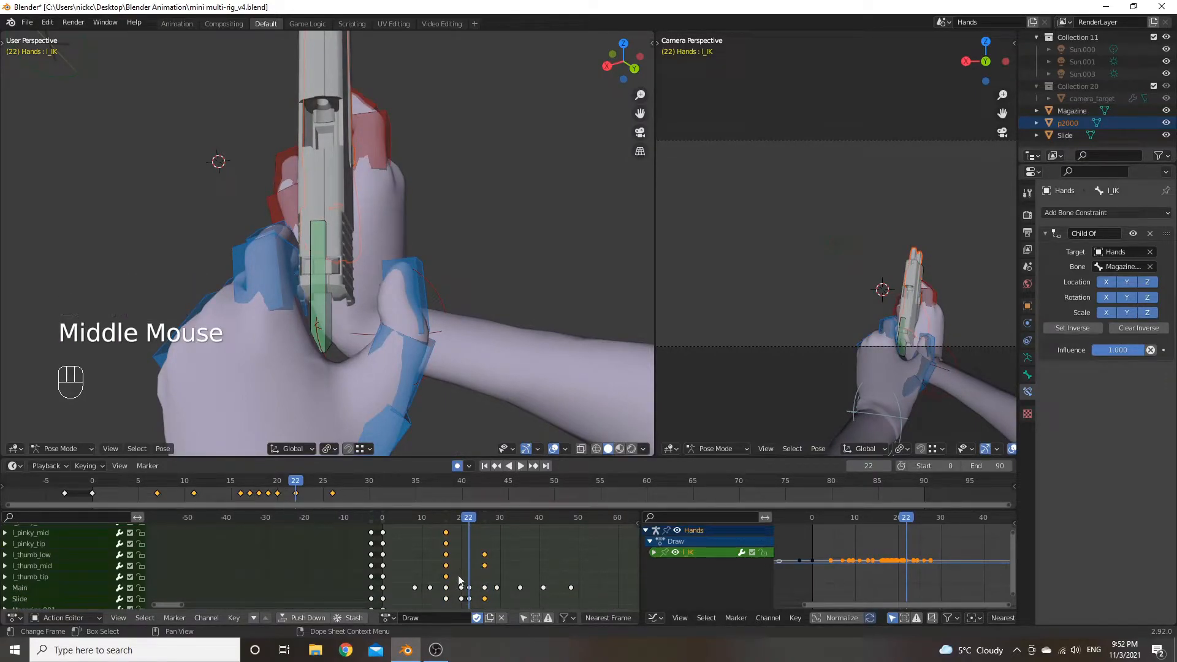
Duplicate the left finger and thumb keyframes from frame 16 to frame 22.
double_click(464, 572)
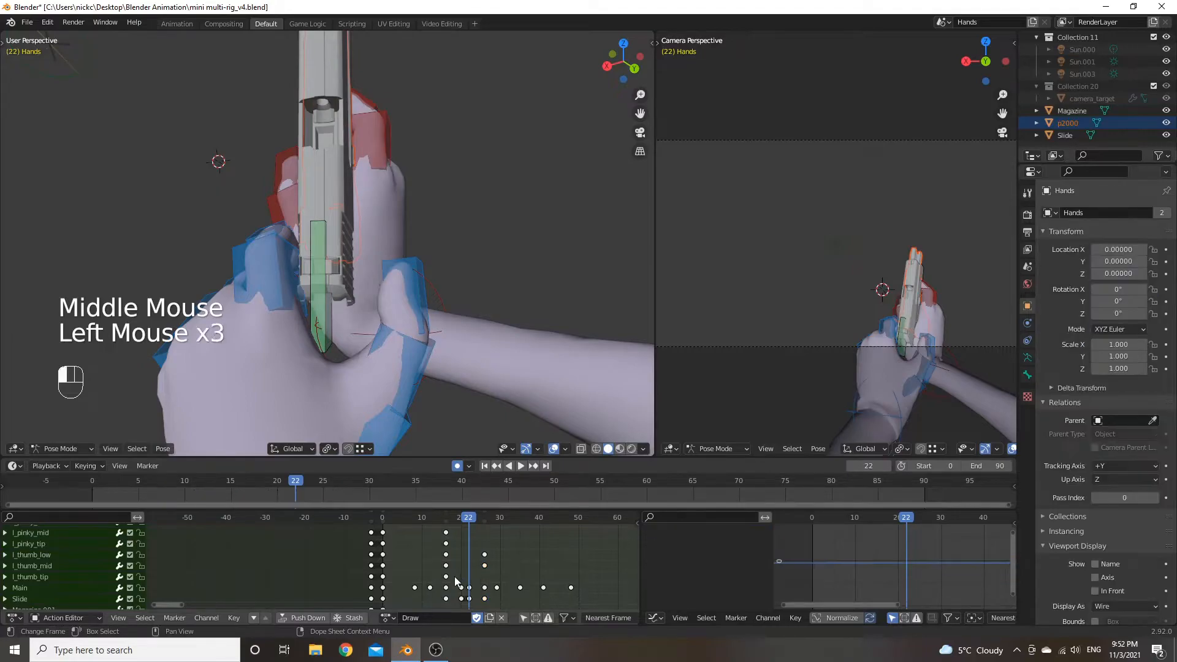
middle_click_drag(461, 547, 463, 596)
left_click_drag(459, 590, 442, 534, "shift")
middle_click_drag(452, 535, 455, 593)
left_click_drag(456, 592, 444, 528, "shift")
middle_click_drag(451, 540, 451, 568)
key("shift+d")
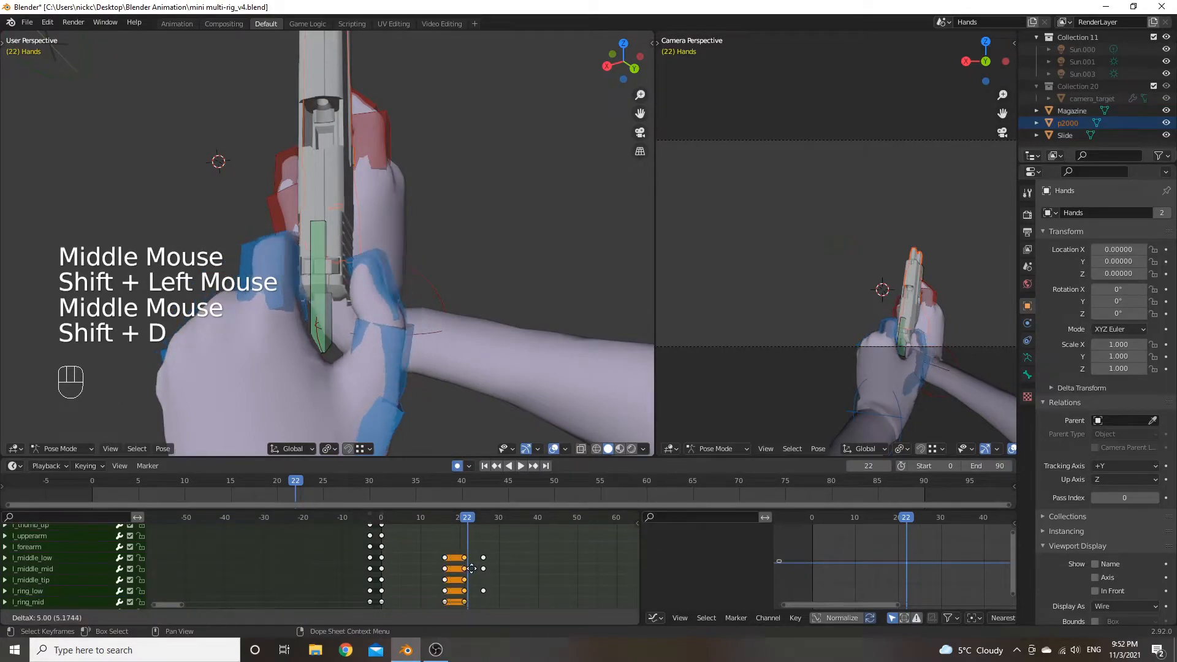
left_click(474, 569)
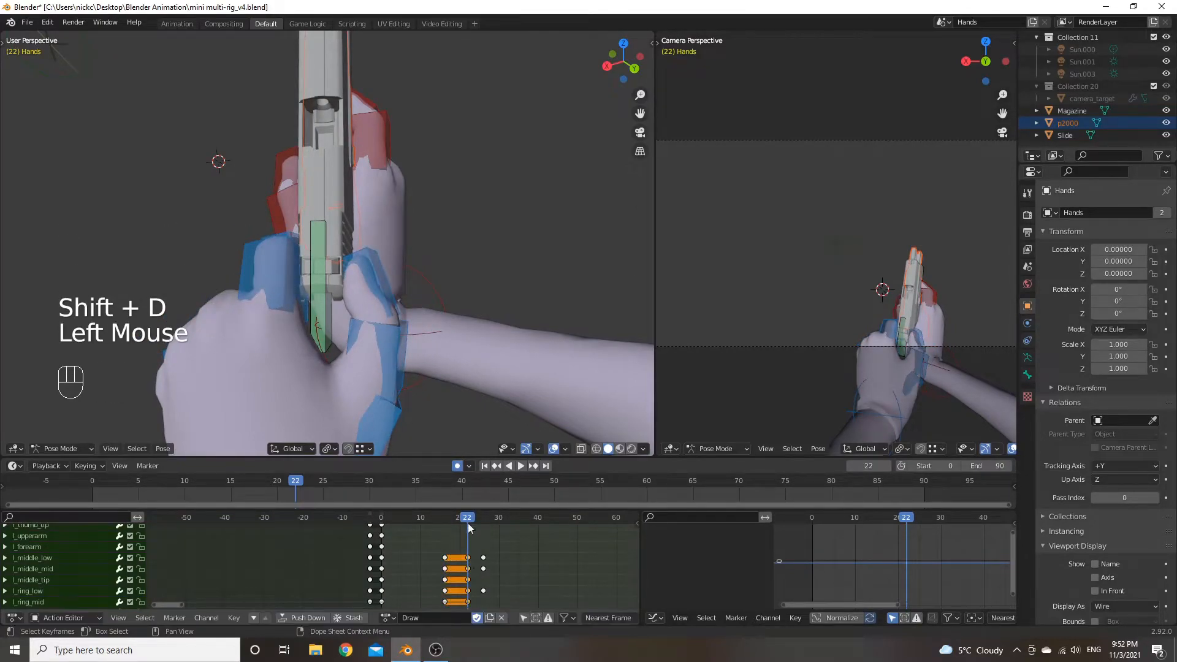
Move the left hand's IK control at frame 26 and rotate it freely beside the pistol.
left_click_drag(470, 522, 483, 517)
scroll(392, 282, "down", 1)
middle_click_drag(393, 282, 336, 307)
scroll(473, 300, "down", 2)
left_click(488, 305)
key("g")
left_click(497, 276)
mouse_move(487, 522)
left_mouse_down()
mouse_move(461, 521)
mouse_move(484, 520)
left_mouse_up()
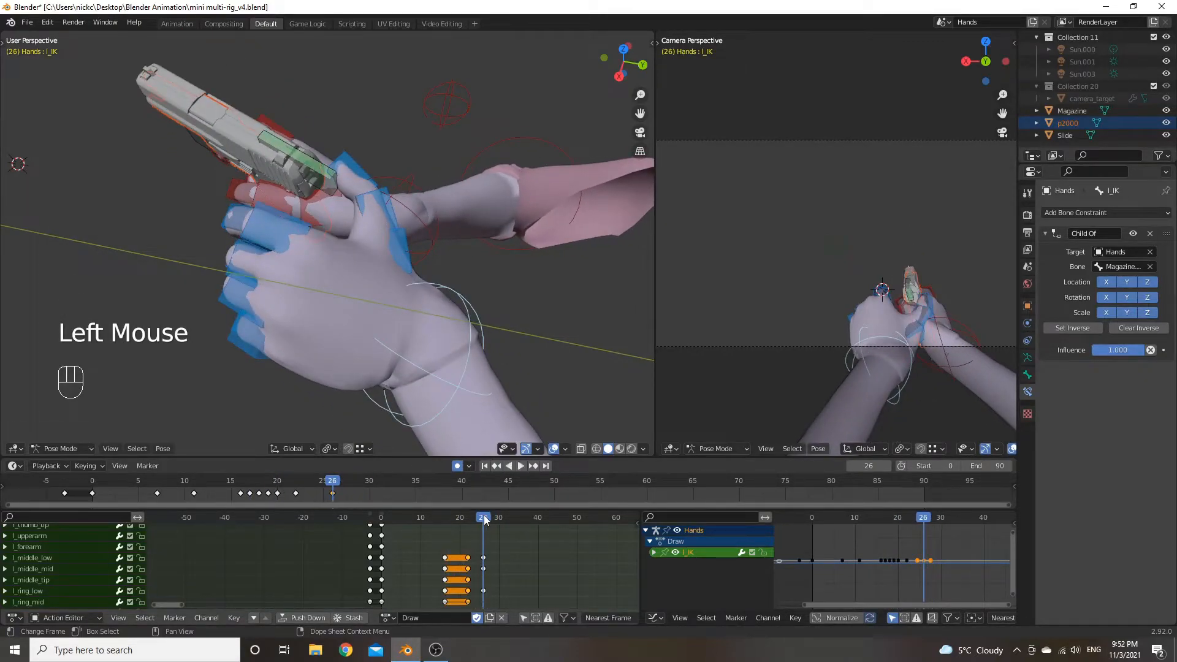
middle_click_drag(517, 285, 421, 277)
key("r")
left_click(475, 279)
Rotate the left thumb's lowest segment at frame 26.
left_click(429, 273)
key("r")
left_click(415, 271)
key("g")
right_click(434, 346)
mouse_move(484, 519)
left_mouse_down()
mouse_move(447, 522)
mouse_move(484, 524)
left_mouse_up()
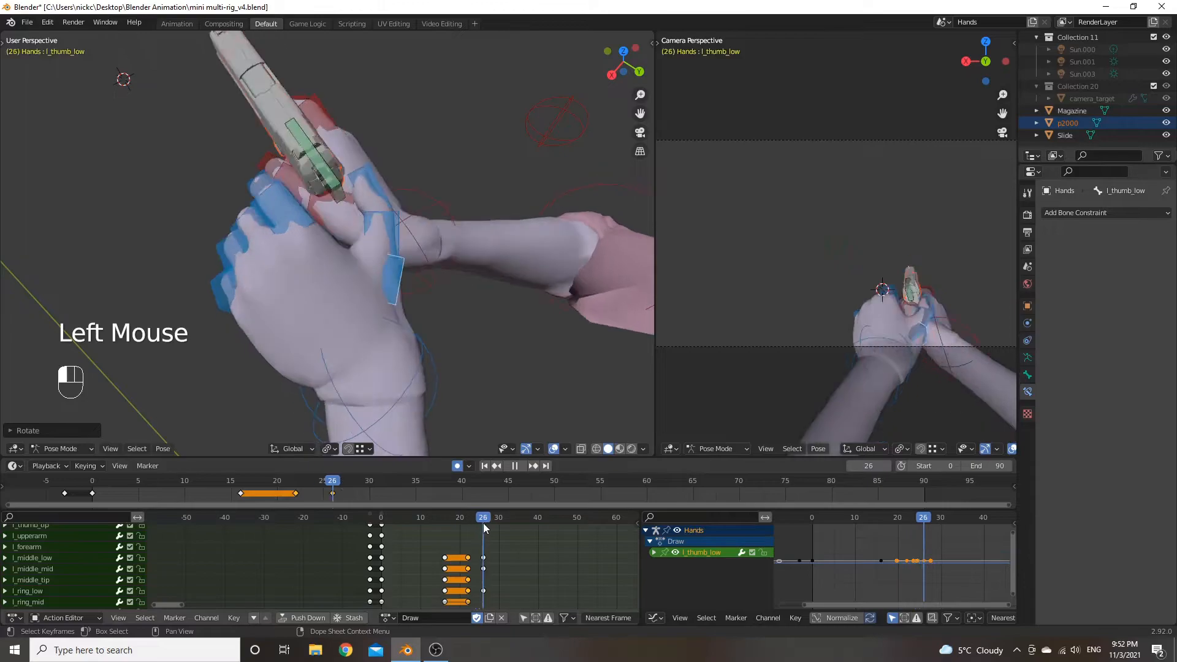
Copy the left hand IK keyframe from frame 0 to frame 41.
mouse_move(497, 545)
middle_mouse_down()
mouse_move(505, 580)
mouse_move(582, 562)
mouse_move(495, 566)
middle_mouse_up()
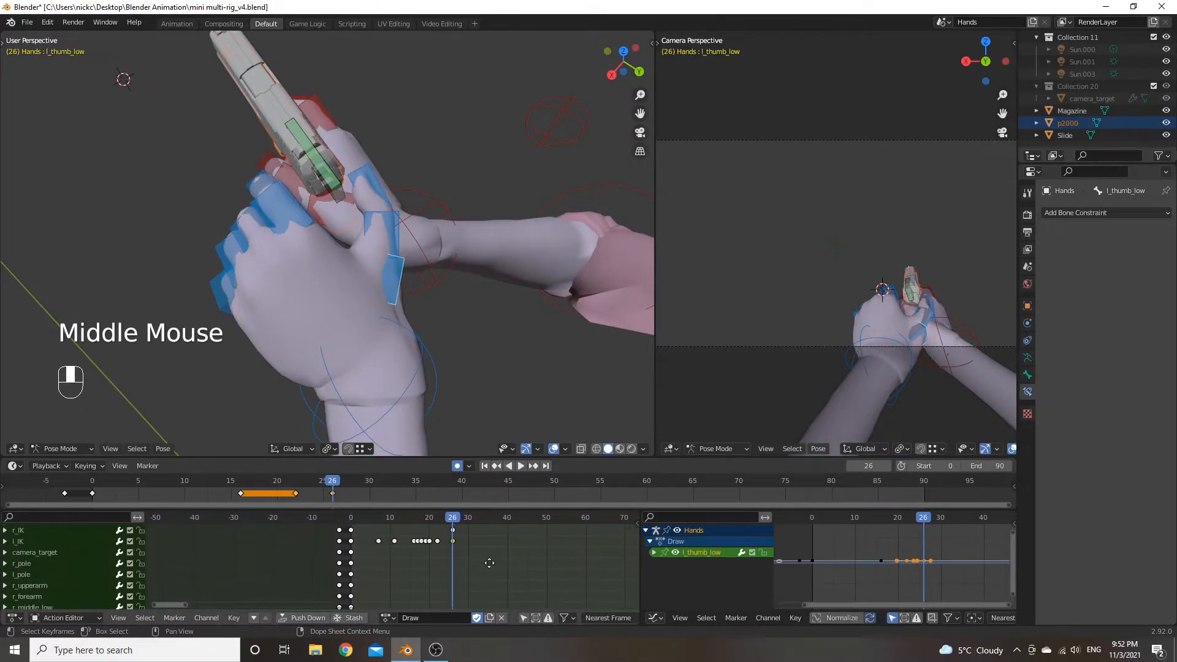
left_click(352, 540)
left_click_drag(452, 523, 481, 528)
middle_click_drag(514, 582, 490, 607)
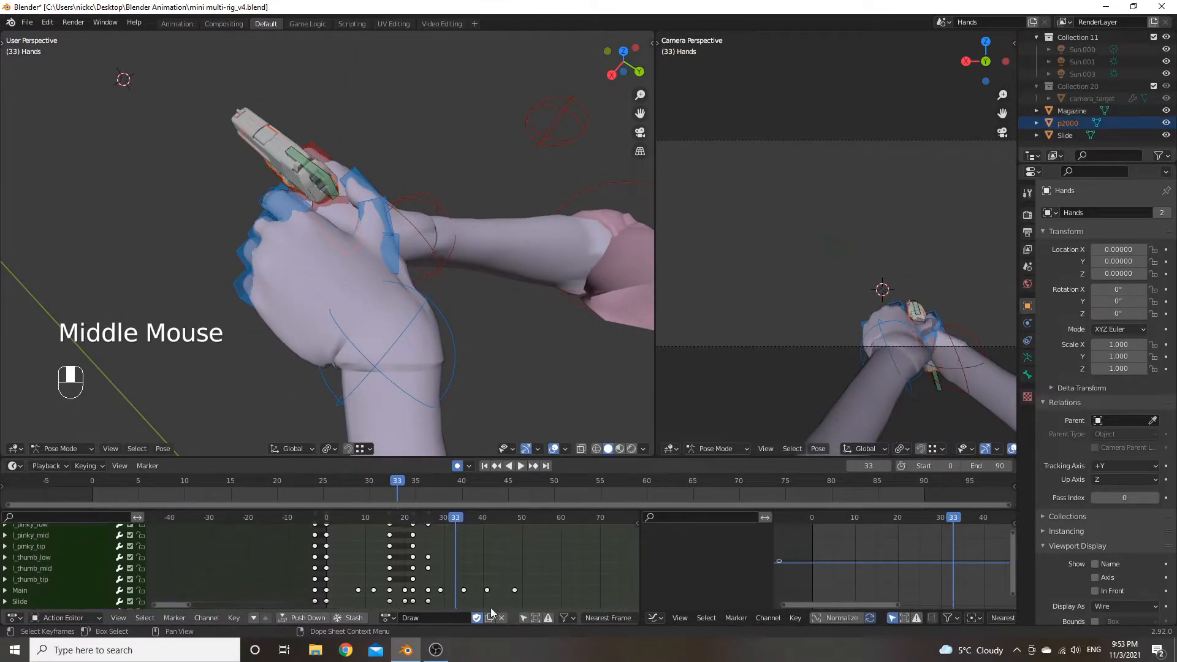
mouse_move(465, 523)
left_mouse_down()
mouse_move(526, 544)
mouse_move(433, 553)
mouse_move(513, 559)
mouse_move(496, 519)
mouse_move(478, 523)
mouse_move(488, 525)
left_mouse_up()
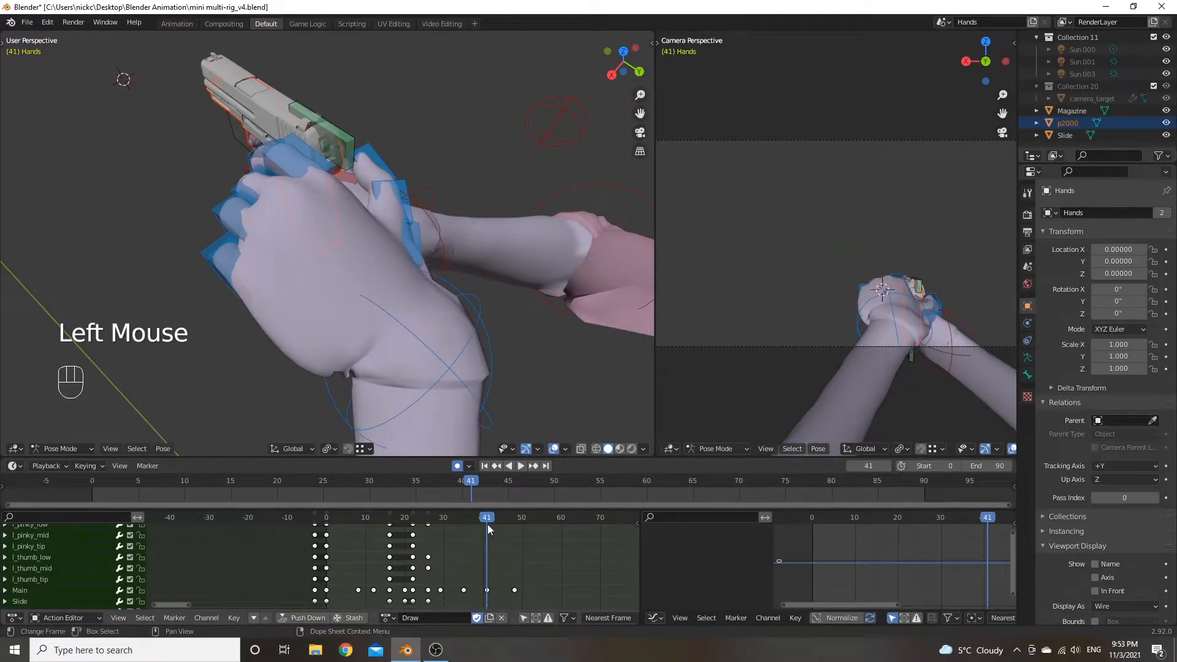
middle_click_drag(505, 538, 503, 536)
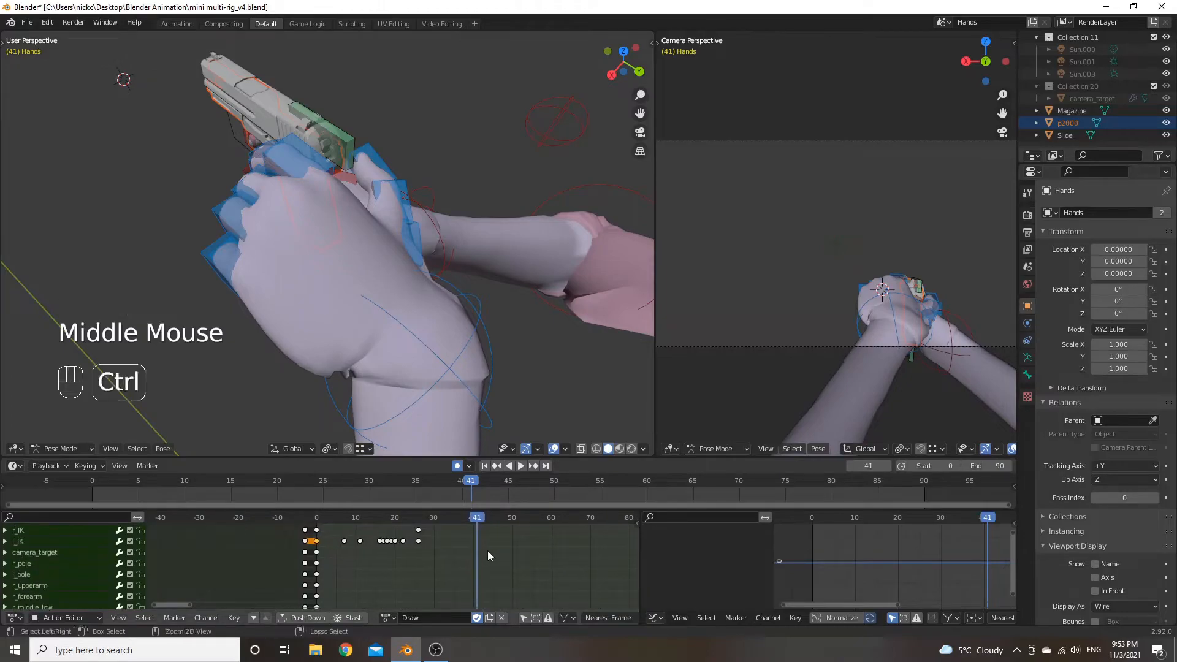
key("ctrl+v")
Play back and scrub between frames 26 and 46 to review the left hand's return to the pistol grip.
left_click_drag(478, 523, 396, 538)
key("space")
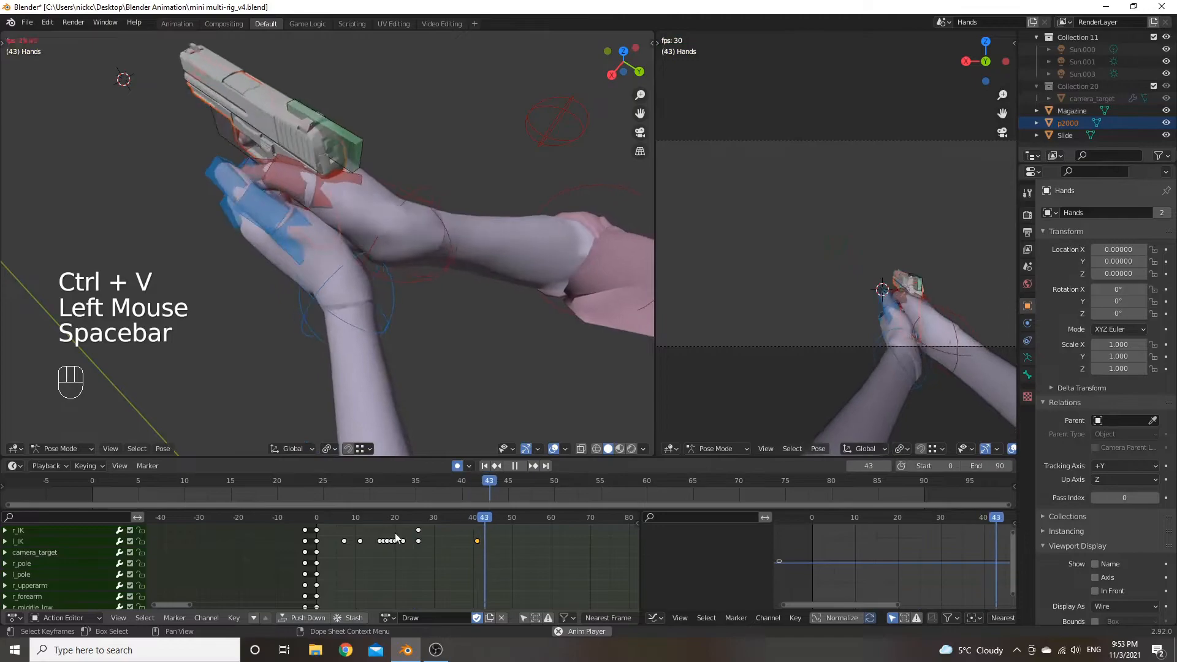
left_click_drag(475, 522, 418, 528)
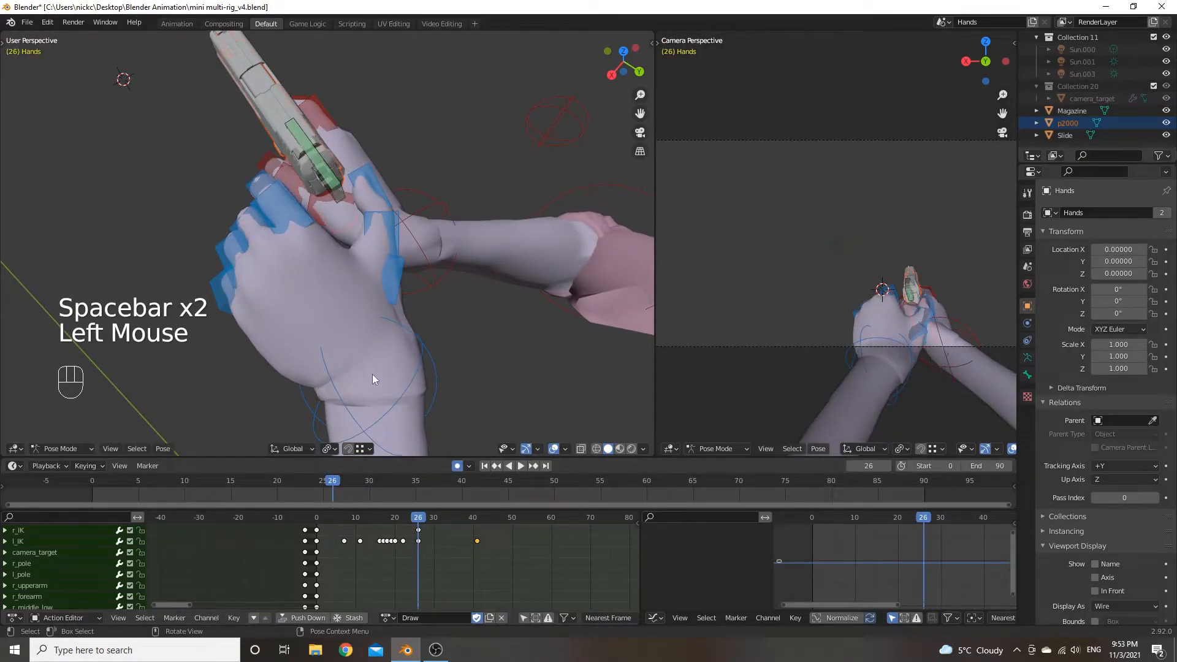
left_click(477, 539)
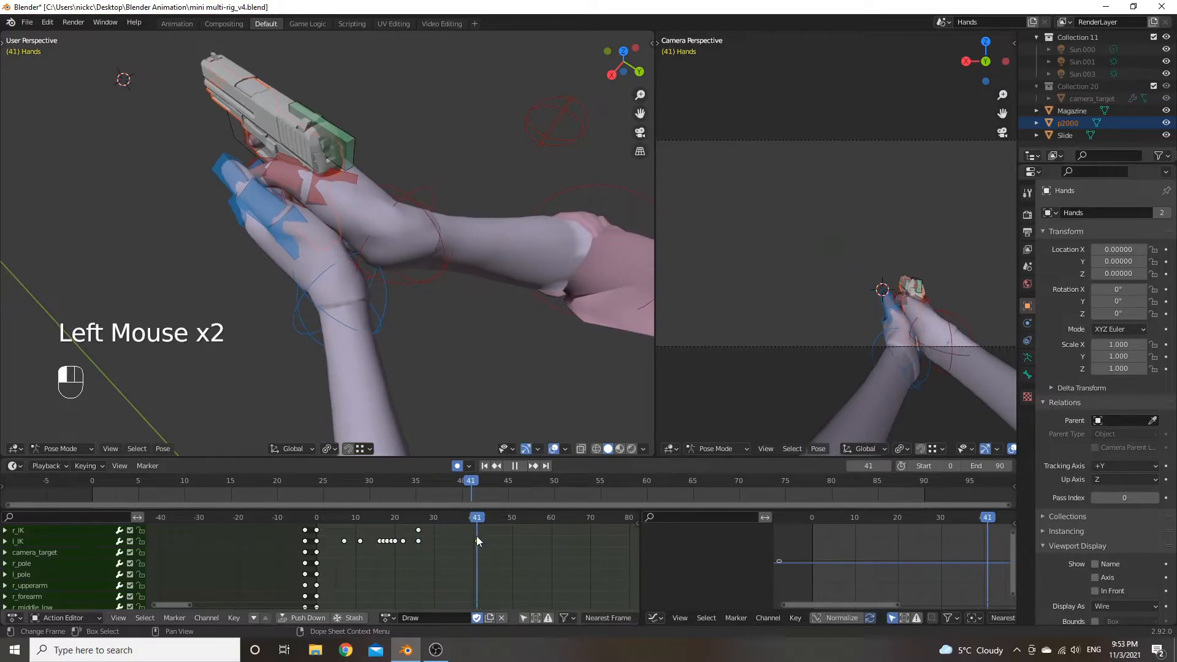
key("space")
key("space")
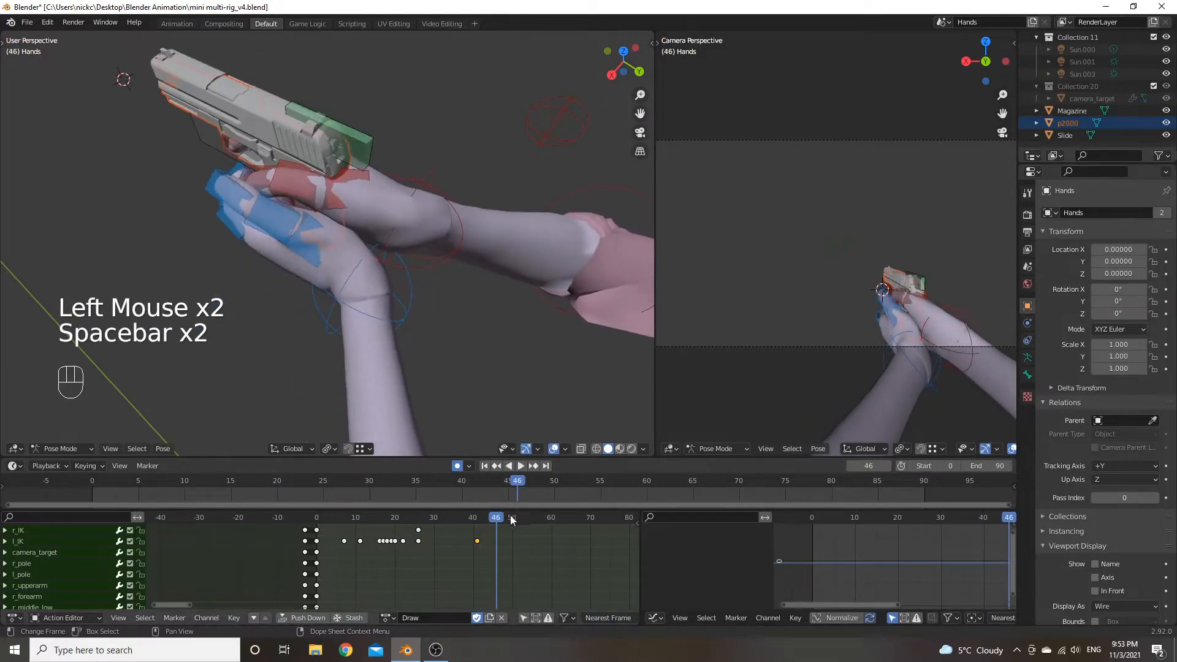
mouse_move(491, 522)
left_mouse_down()
mouse_move(417, 530)
mouse_move(477, 538)
left_mouse_up()
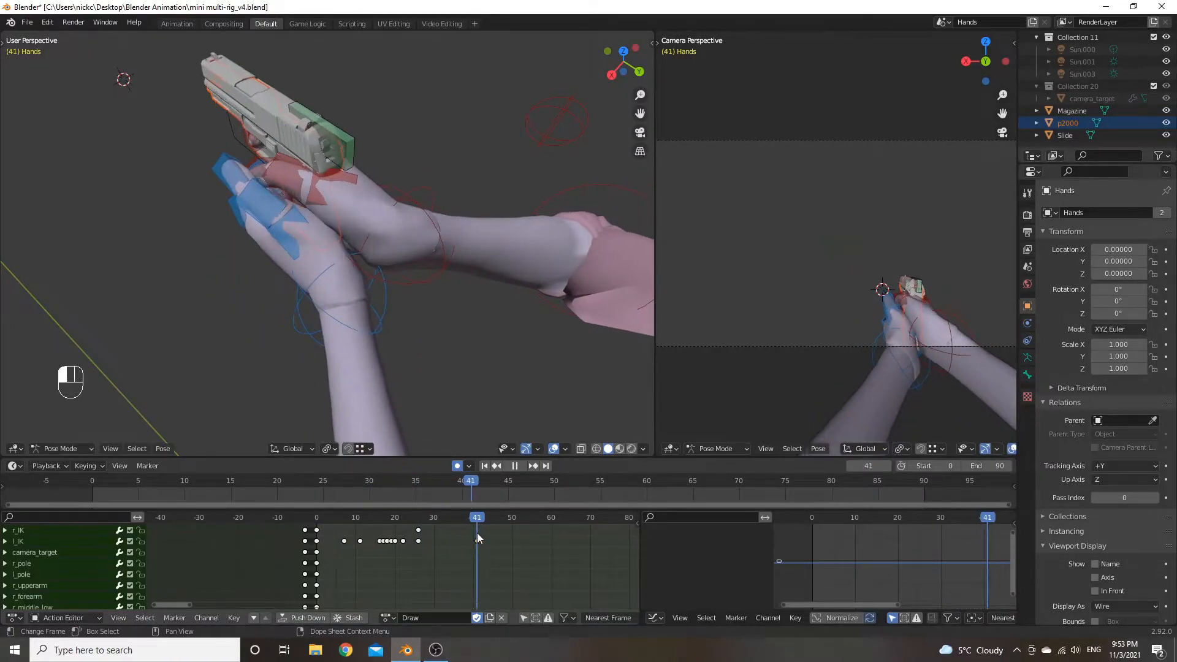
middle_click_drag(366, 277, 325, 288)
Copy the left forearm, finger and thumb keyframes from frame 0 to frame 41.
middle_click_drag(492, 564, 563, 607)
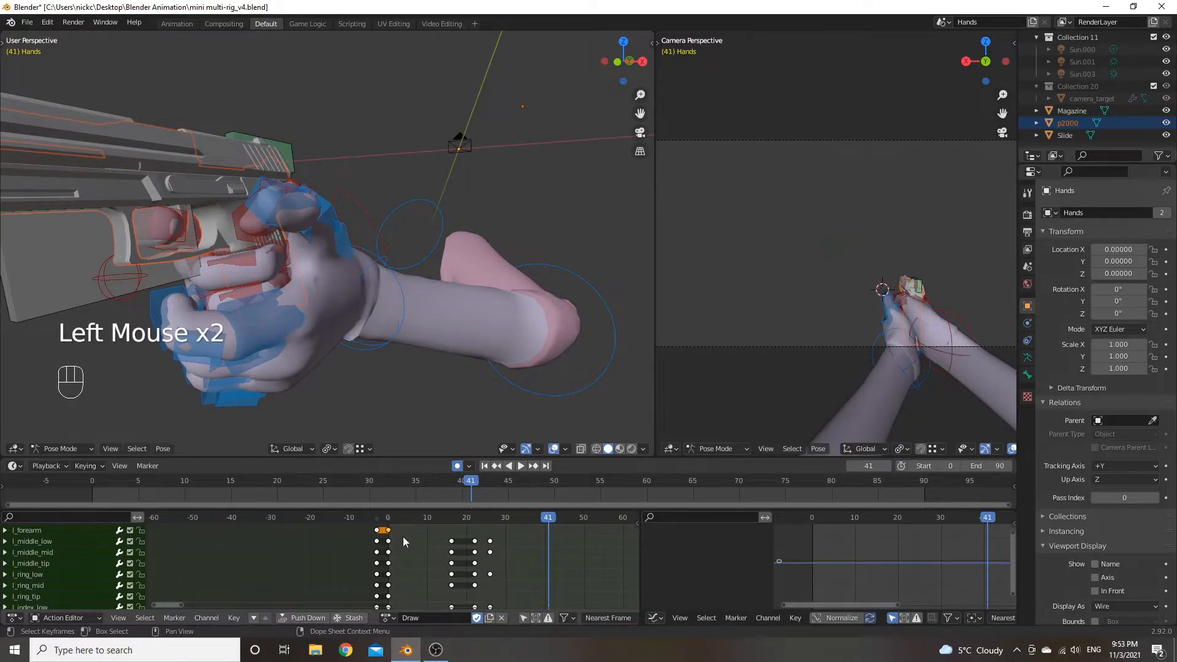
left_click_drag(403, 533, 380, 576, "shift")
middle_click_drag(391, 597, 430, 528)
left_click_drag(409, 548, 382, 598, "shift")
middle_click_drag(433, 578, 435, 522)
left_click_drag(409, 533, 398, 572, "shift")
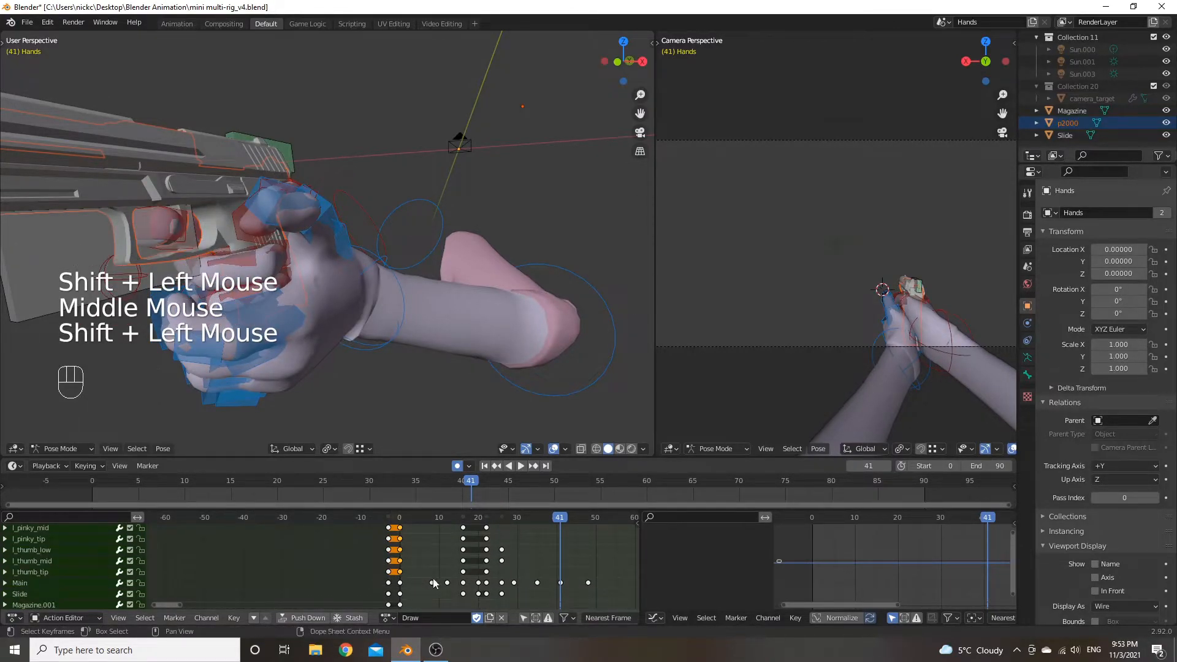
key("ctrl+c")
mouse_move(560, 561)
middle_mouse_down()
mouse_move(543, 573)
mouse_move(547, 558)
mouse_move(552, 578)
middle_mouse_up()
key("ctrl+v")
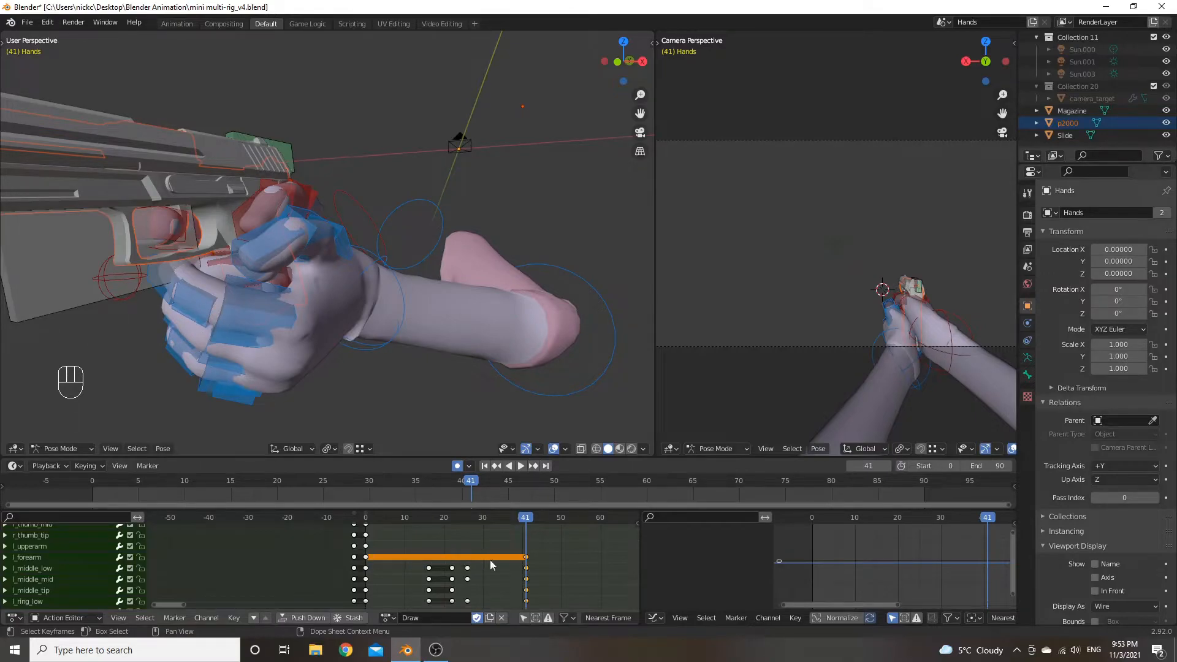
Play back the draw from frame 12 and inspect the left hand's final grip from several angles.
left_click_drag(527, 526, 415, 528)
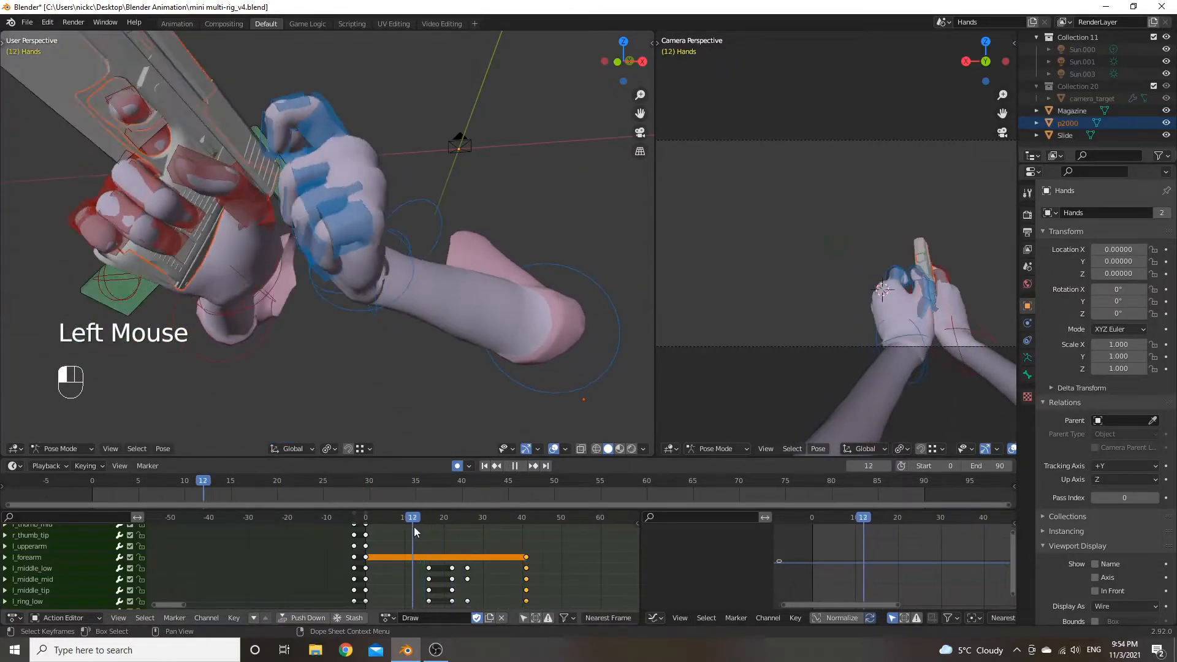
key("space")
key("space")
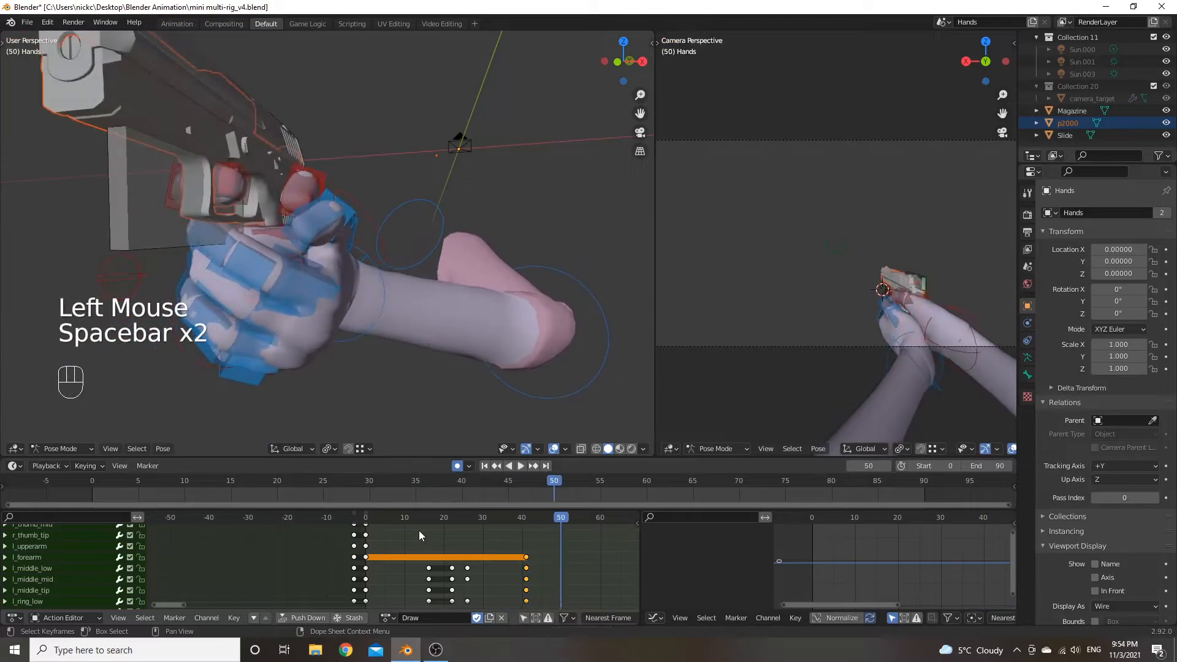
middle_click_drag(440, 424, 341, 288)
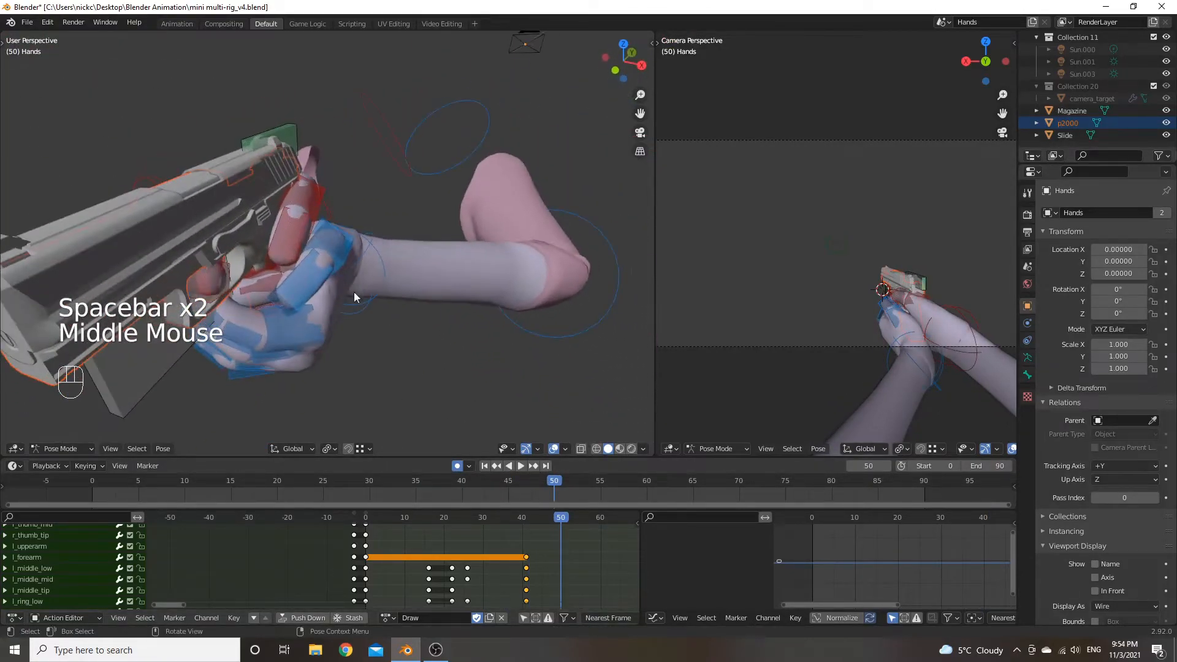
middle_click_drag(478, 421, 344, 368)
Move the left hand's IK control away from the pistol at frame 33 and rotate it about the global Z axis.
left_click_drag(567, 521, 487, 525)
middle_click_drag(588, 547, 569, 521)
mouse_move(462, 523)
left_mouse_down()
mouse_move(450, 522)
mouse_move(476, 526)
left_mouse_up()
left_click(404, 321)
left_click(387, 374)
mouse_move(383, 362)
middle_mouse_down()
mouse_move(370, 327)
mouse_move(381, 356)
middle_mouse_up()
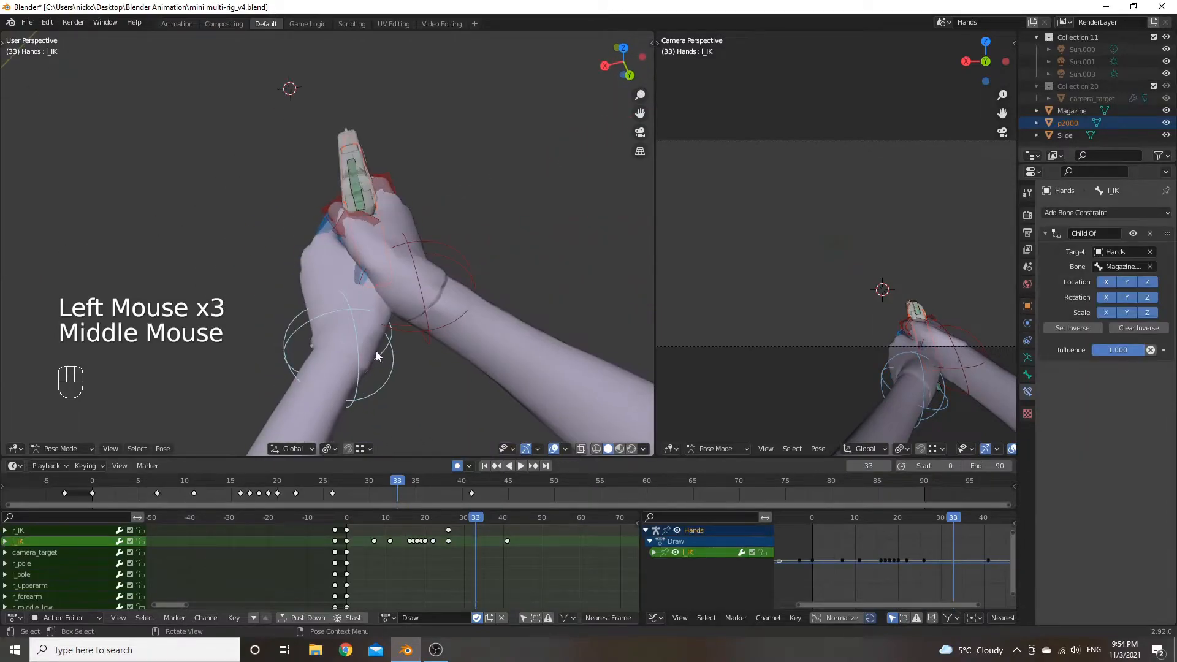
key("g")
left_click(374, 294)
key("r")
key("z")
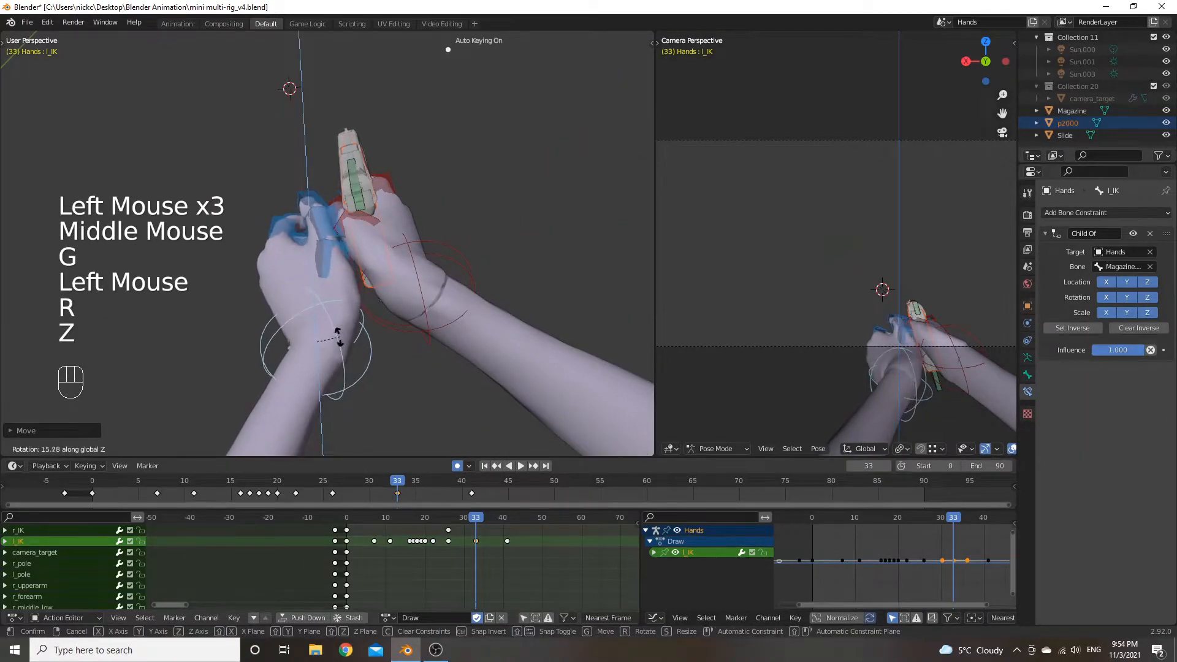
left_click(338, 340)
key("r")
key("x")
key("x")
right_click(336, 337)
Rotate the left hand's IK control about its local Y axis at frame 33.
key("r")
key("y")
key("y")
left_click(355, 325)
Shift the left hand's IK control along the global Z axis at frame 33 and reposition it freely beside the grip.
middle_click_drag(362, 322, 486, 296)
key("g")
key("z")
left_click(384, 290)
middle_click_drag(382, 290, 340, 293)
key("g")
left_click(325, 297)
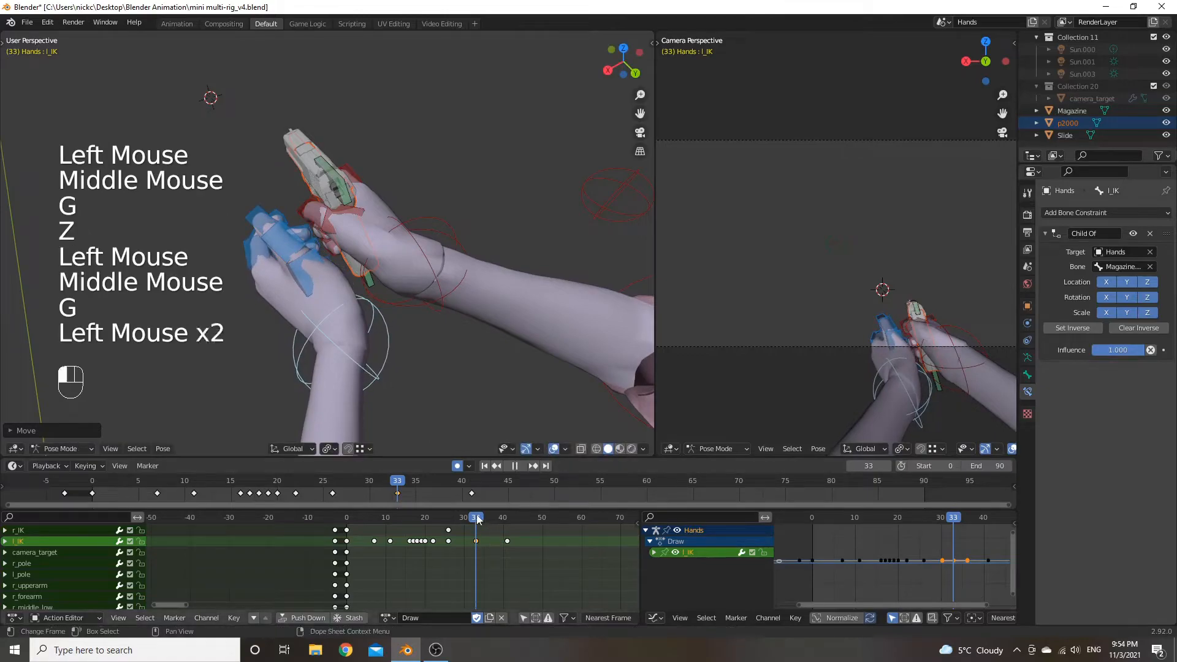
Play back the left hand's return to the grip and scrub to frame 29.
left_click(428, 520)
key("space")
key("space")
left_click_drag(508, 526, 461, 526)
middle_click_drag(423, 294, 389, 259)
key("r")
key("z")
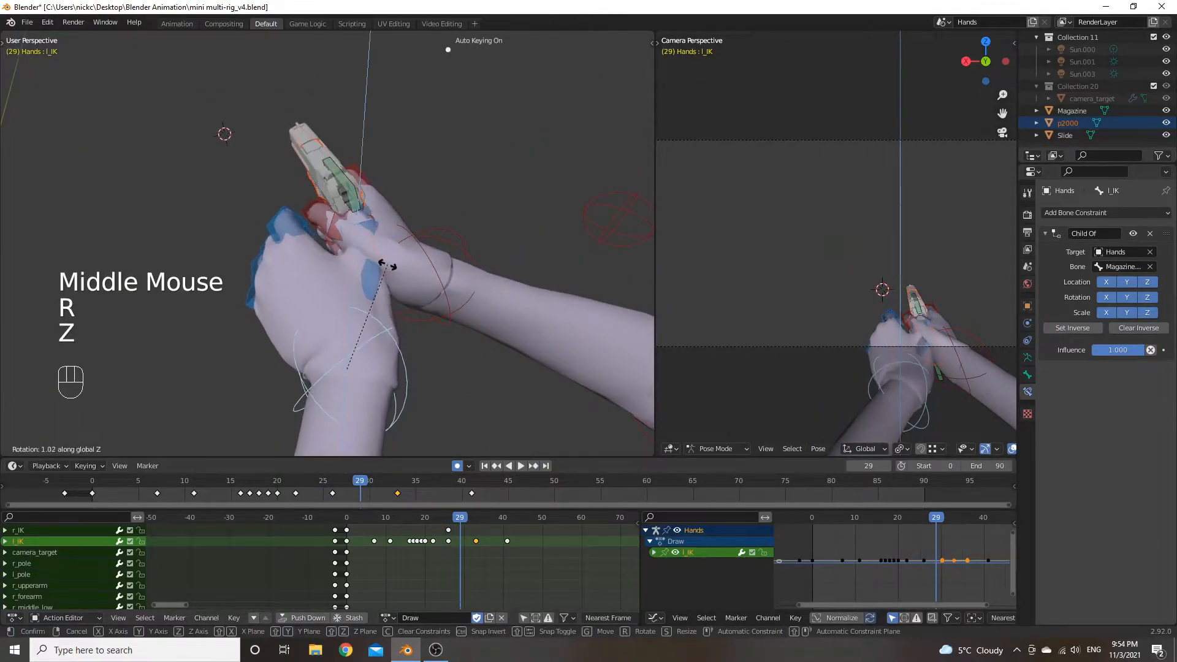
key("r")
key("x")
key("x")
right_click(378, 270)
Rotate the left hand's IK control about its local X axis at frame 29.
key("r")
key("x")
key("x")
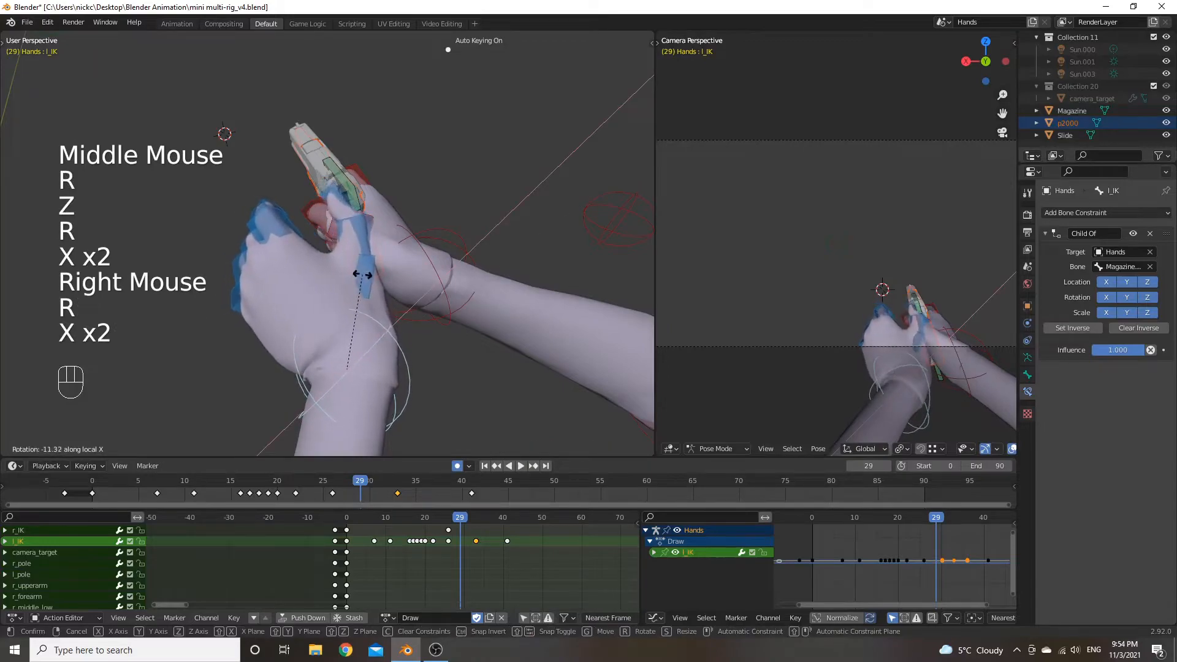
left_click(365, 274)
Rotate the left hand's IK control about its local Y axis at frame 29 and adjust its tilt with a free rotation.
key("r")
key("y")
key("y")
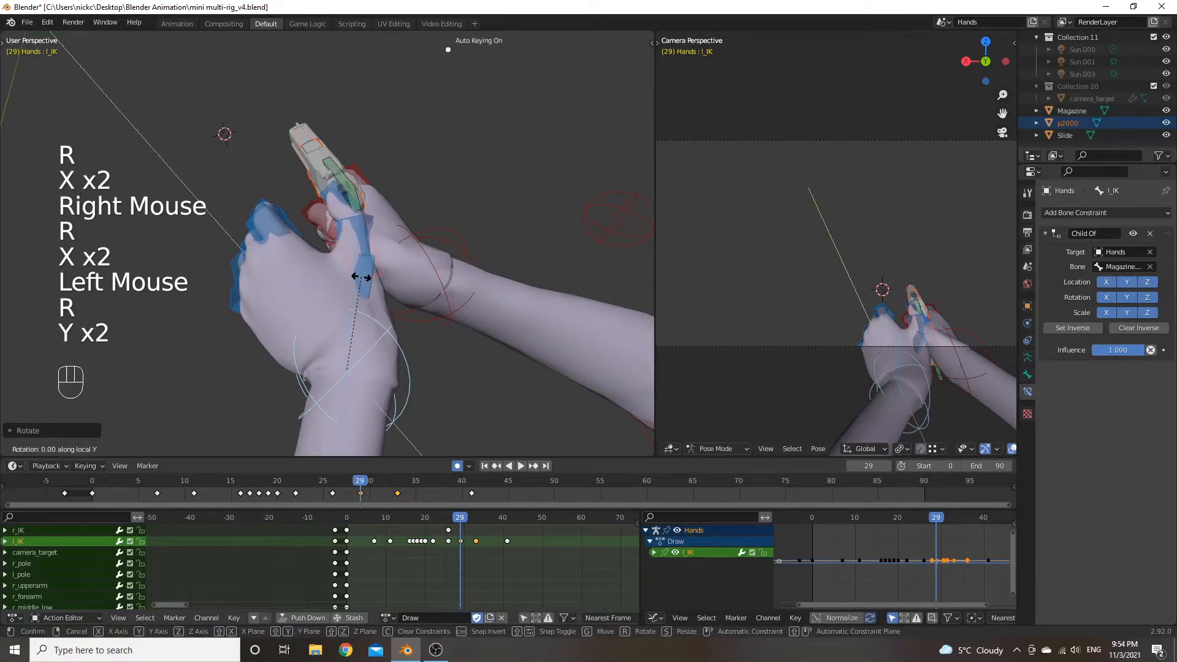
left_click(423, 270)
middle_click_drag(423, 270, 494, 249)
key("r")
left_click(488, 247)
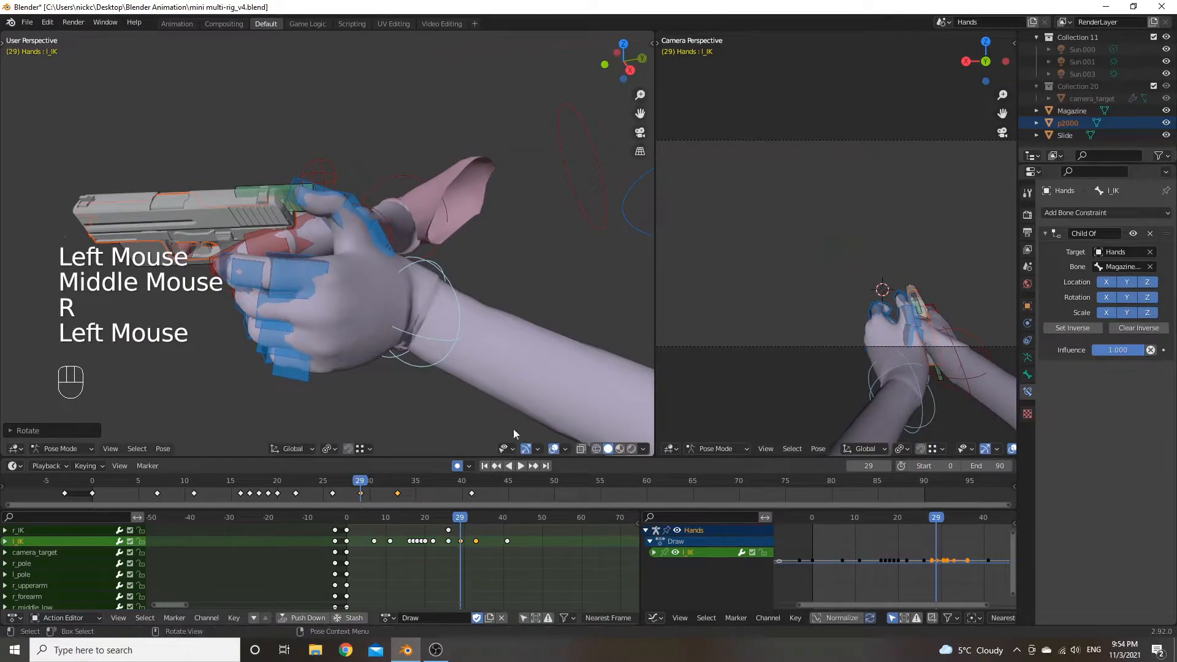
middle_click_drag(484, 333, 361, 317)
key("r")
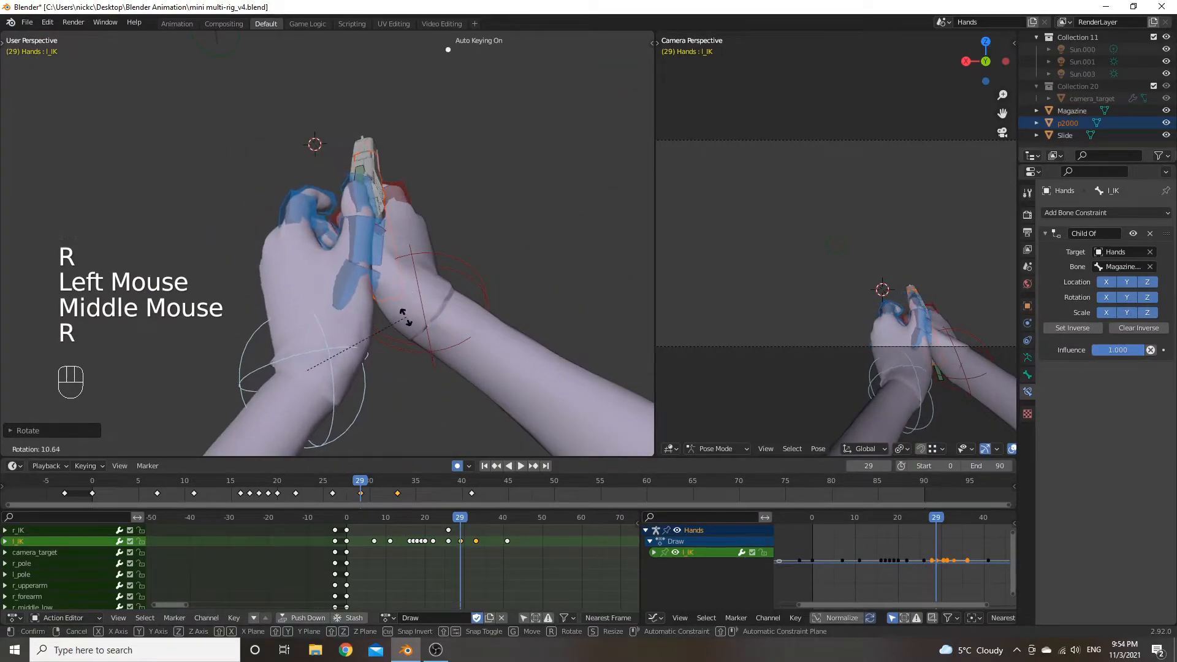
right_click(405, 313)
key("r")
key("z")
key("z")
key("r")
key("x")
key("x")
right_click(399, 326)
Rotate the left hand's IK control about the global X axis at frame 29.
key("r")
key("x")
left_click(401, 348)
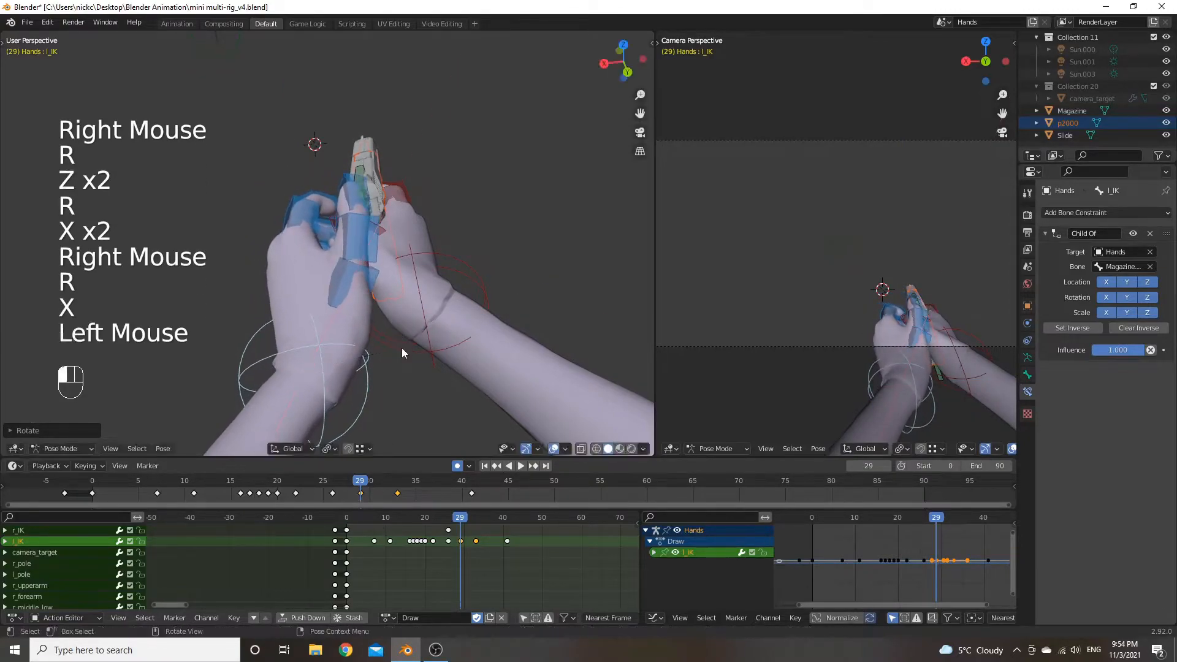
Rotate the left hand's IK control about its local Y axis at frame 29 and reposition it slightly.
key("r")
key("y")
key("y")
left_click(377, 337)
middle_click_drag(377, 338, 479, 335)
key("g")
left_click(478, 335)
Shift the left hand's IK keyframes at frames 29 and 33 one frame later, to frames 30 and 34.
mouse_move(461, 521)
left_mouse_down()
mouse_move(447, 519)
mouse_move(507, 519)
mouse_move(452, 528)
mouse_move(461, 522)
left_mouse_up()
key("space")
key("space")
left_click(504, 520)
left_click(457, 522)
left_click(462, 543)
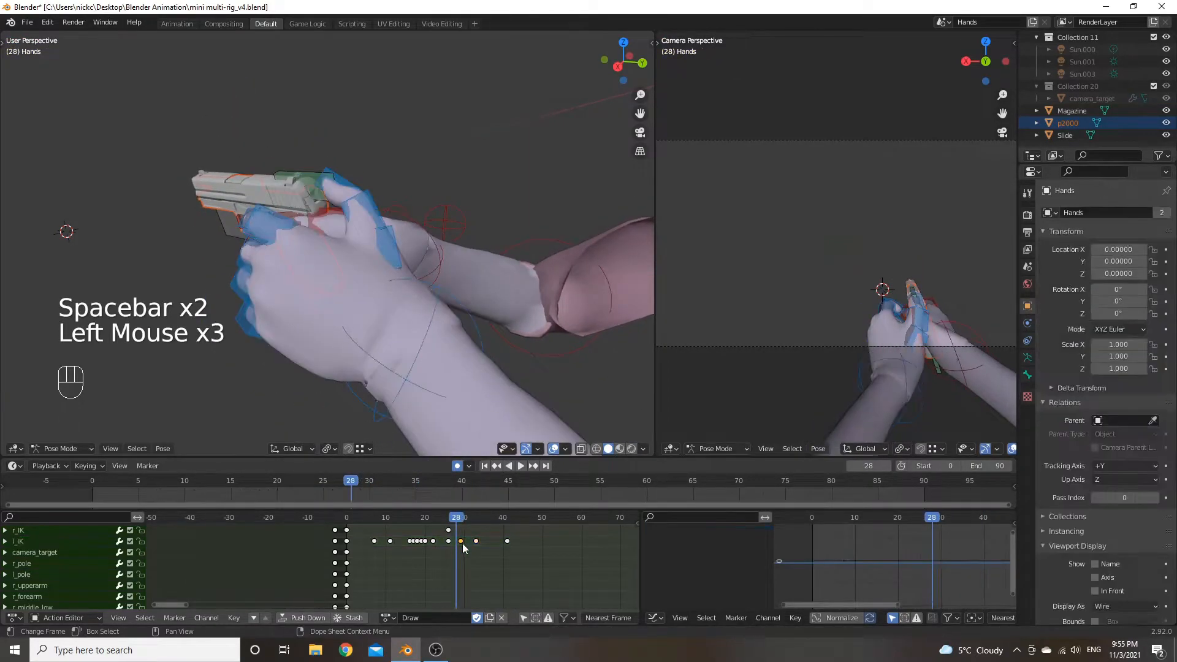
left_click(477, 542, "shift")
key("g")
left_click(481, 542)
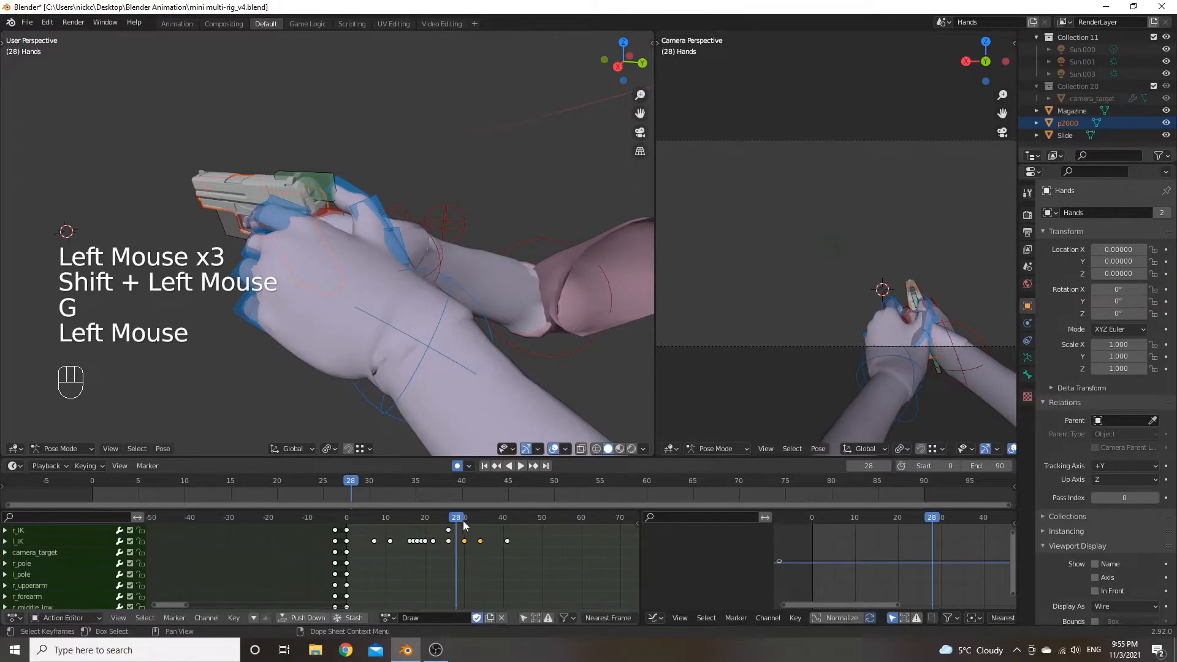
Reposition the left hand's IK control at frame 34.
key("space")
key("space")
left_click(480, 521)
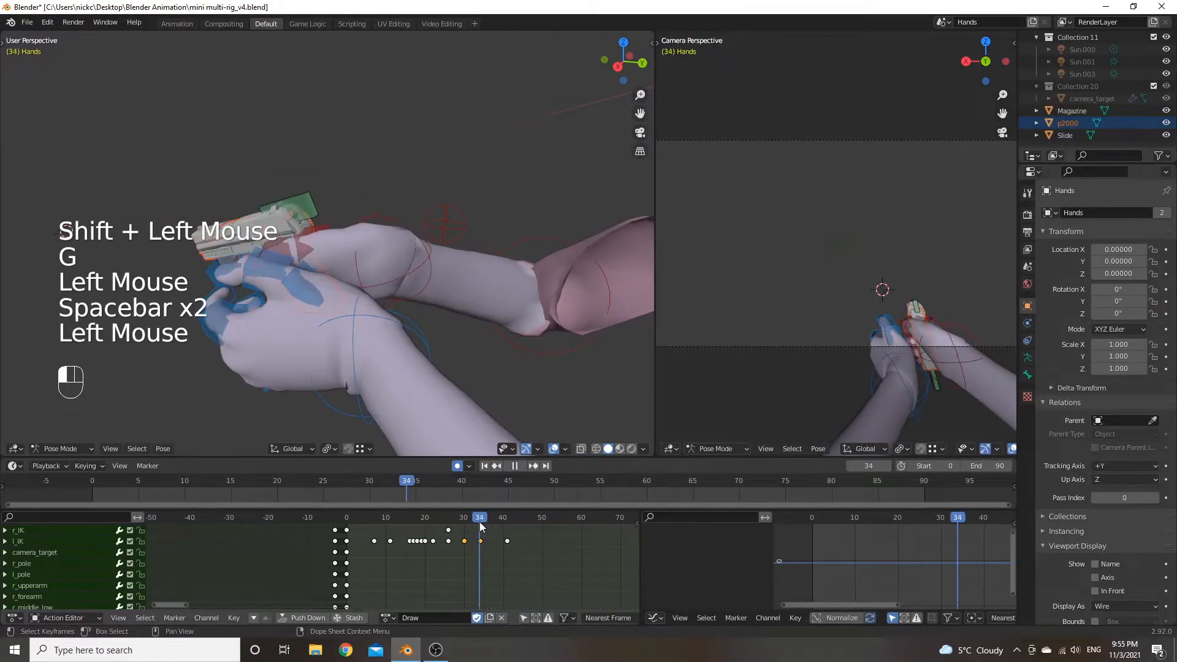
middle_click_drag(227, 304, 445, 429)
left_click(336, 341)
key("g")
left_click(374, 315)
Play back and scrub through the draw repeatedly to examine the slide rack and the left hand's return to the grip.
left_click_drag(478, 521, 440, 521)
key("space")
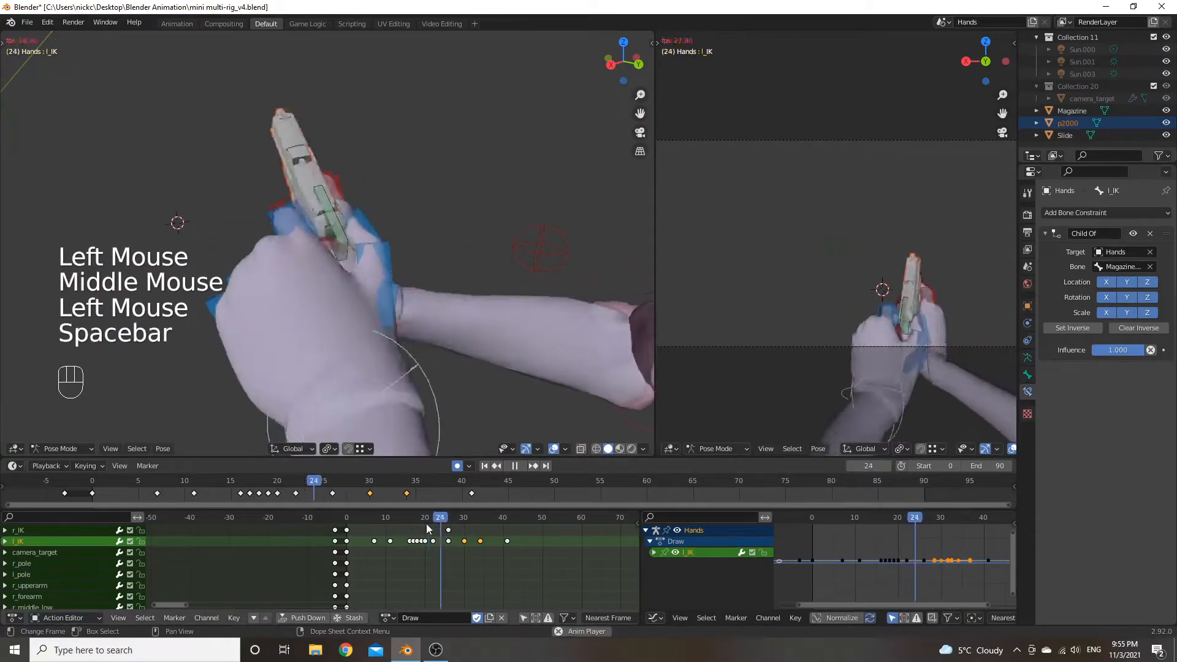
key("space")
left_click_drag(532, 518, 439, 521)
key("space")
key("space")
left_click_drag(537, 520, 507, 521)
key("space")
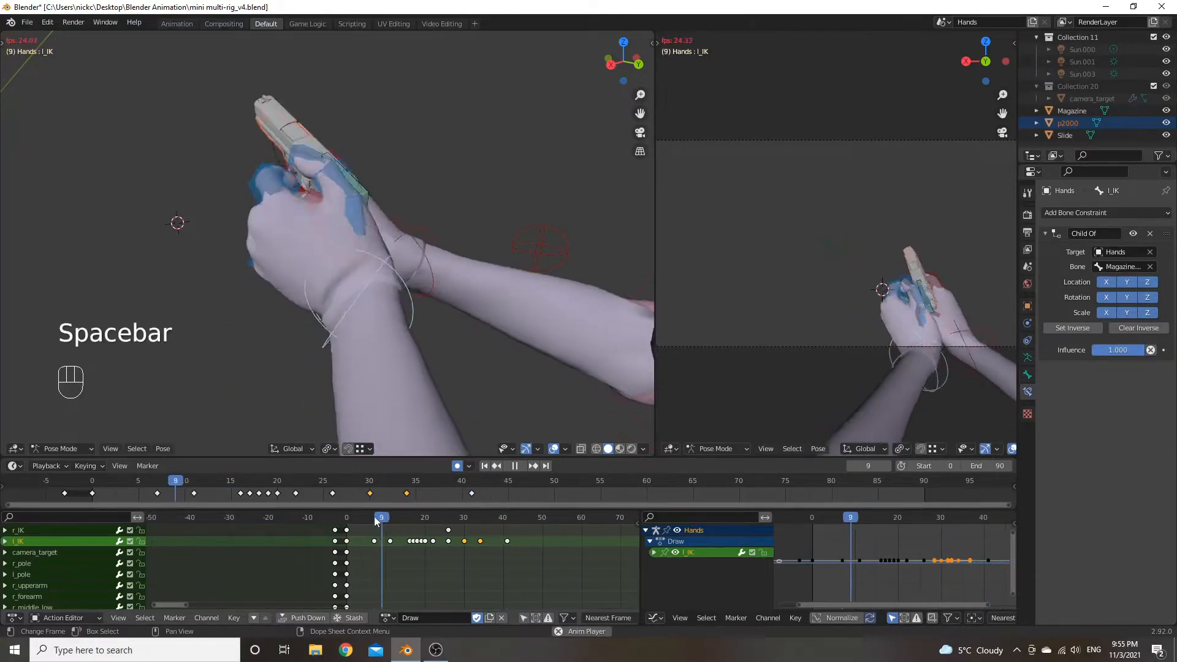
key("space")
left_click_drag(419, 524, 445, 526)
key("space")
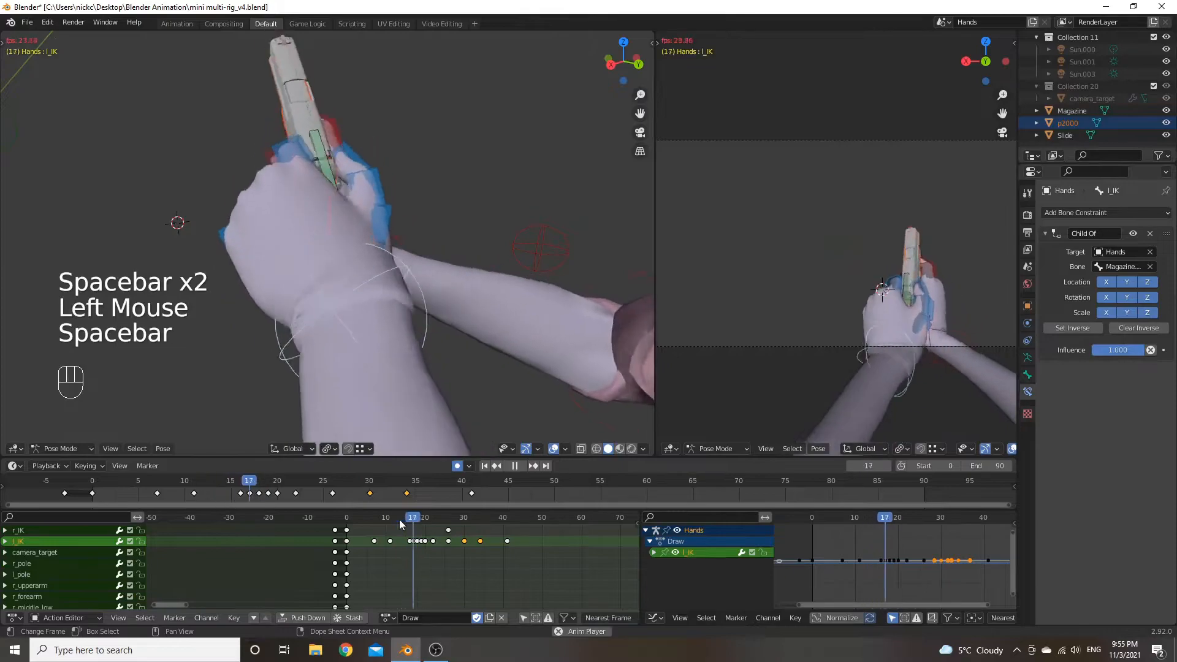
key("space")
left_click(367, 515)
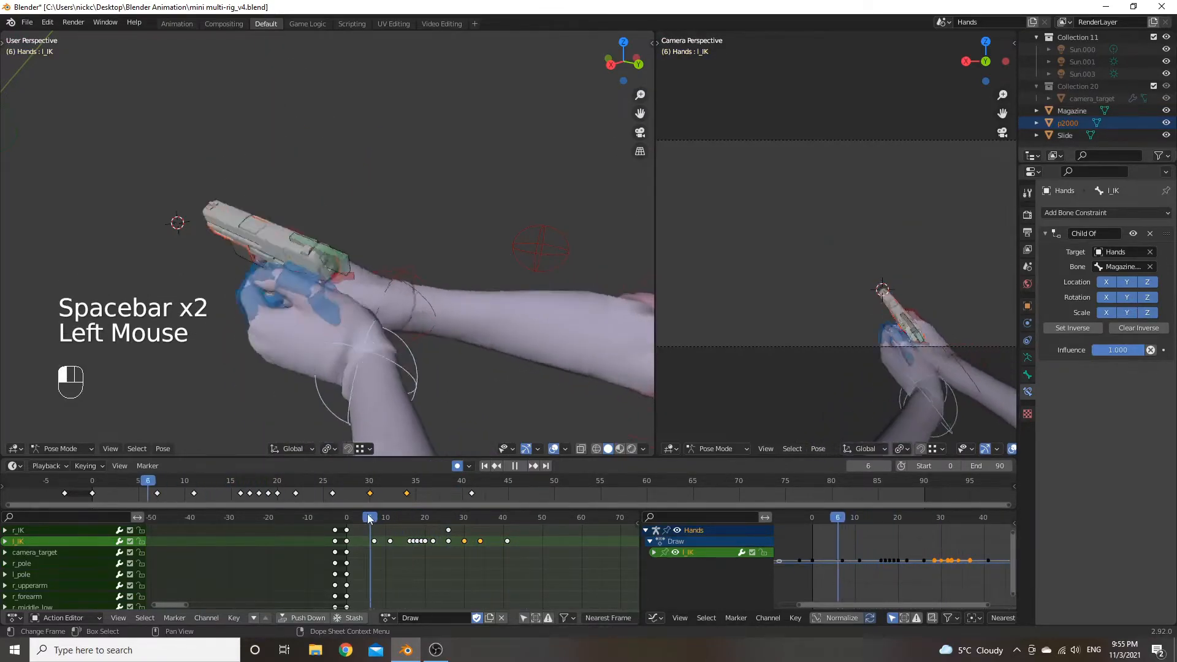
key("space")
key("space")
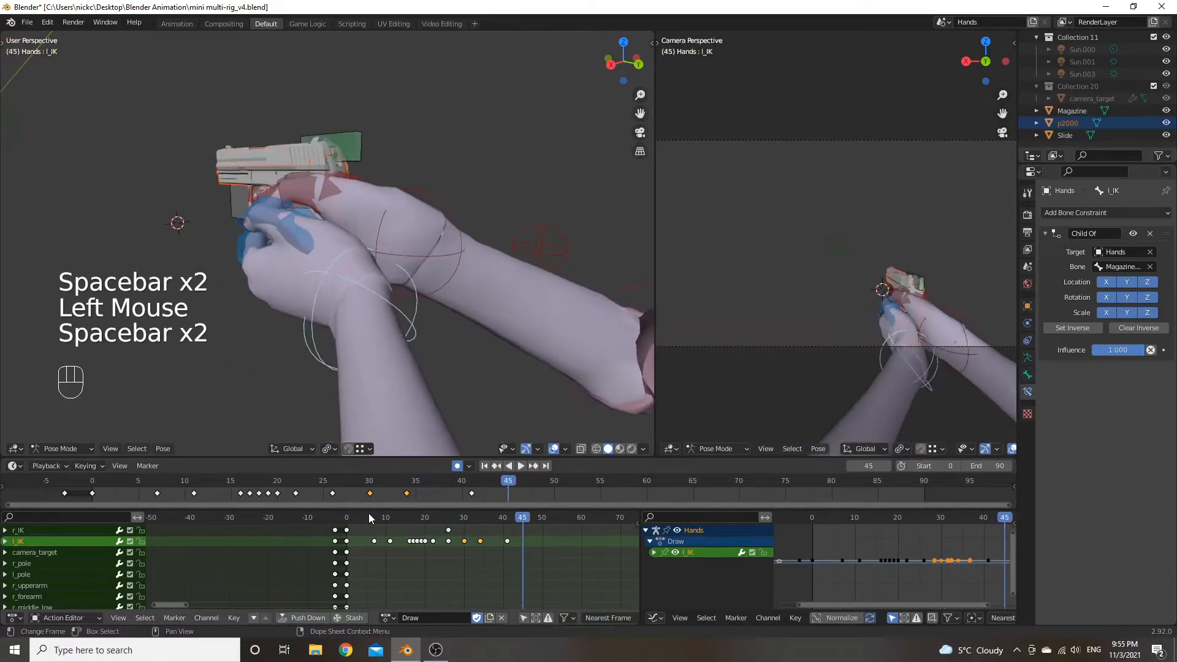
Go to frame 12 and select the left thumb's base bone.
mouse_move(392, 520)
left_mouse_down()
mouse_move(432, 520)
mouse_move(399, 518)
left_mouse_up()
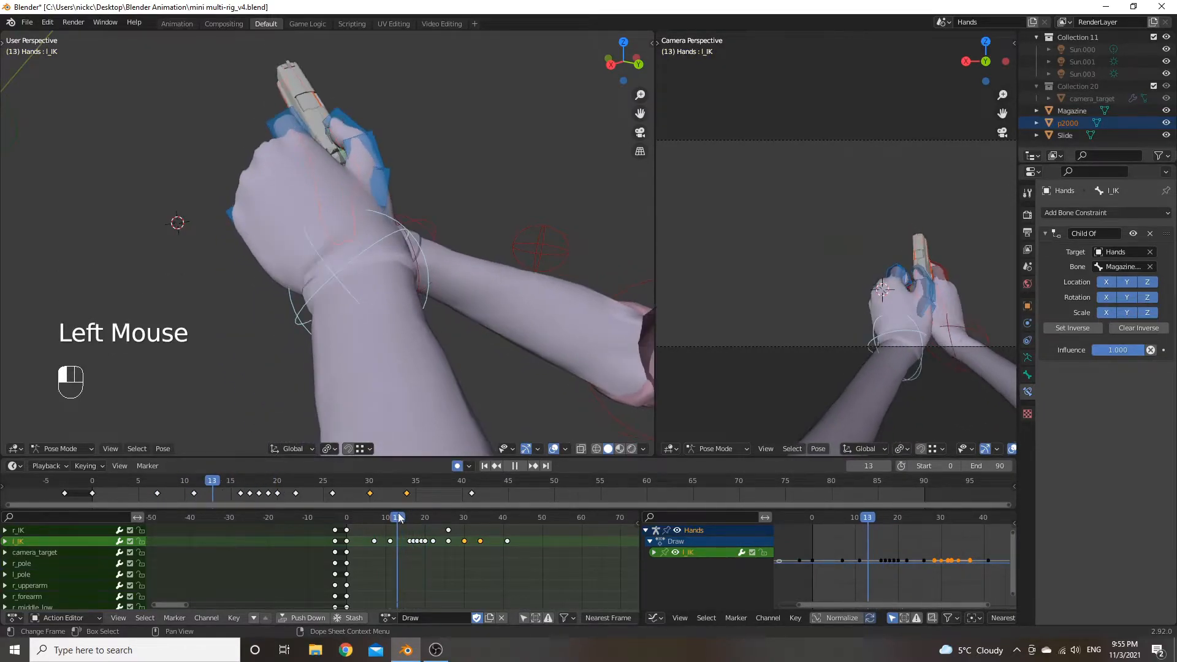
middle_click_drag(465, 577, 486, 592)
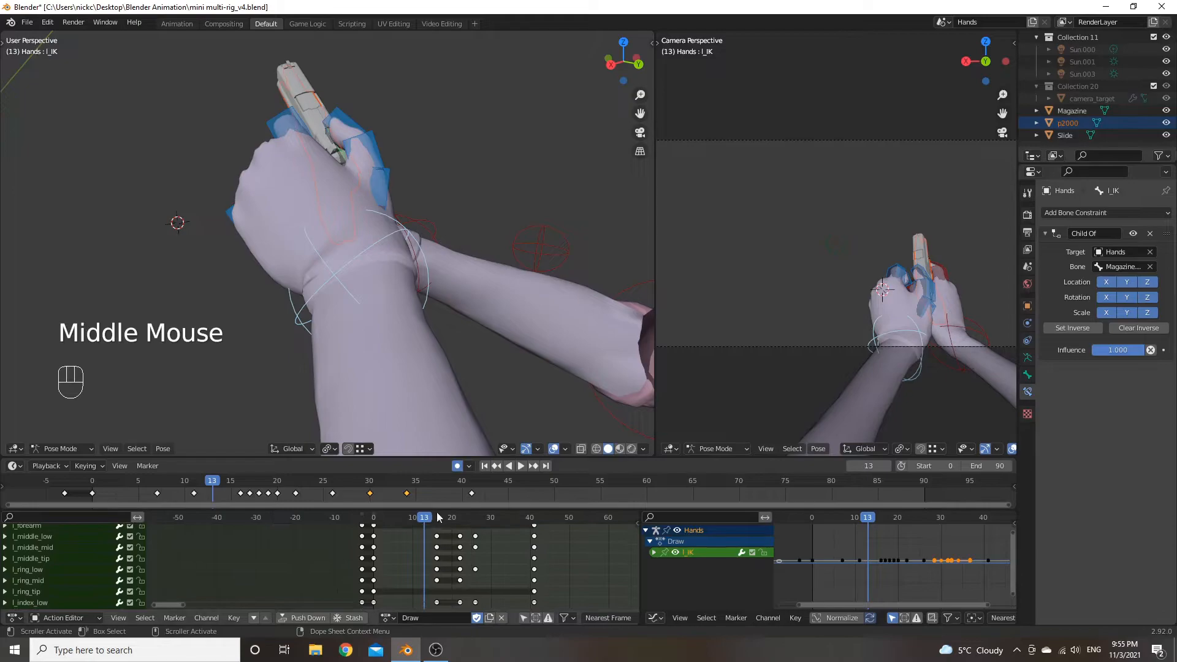
left_click_drag(424, 519, 421, 523)
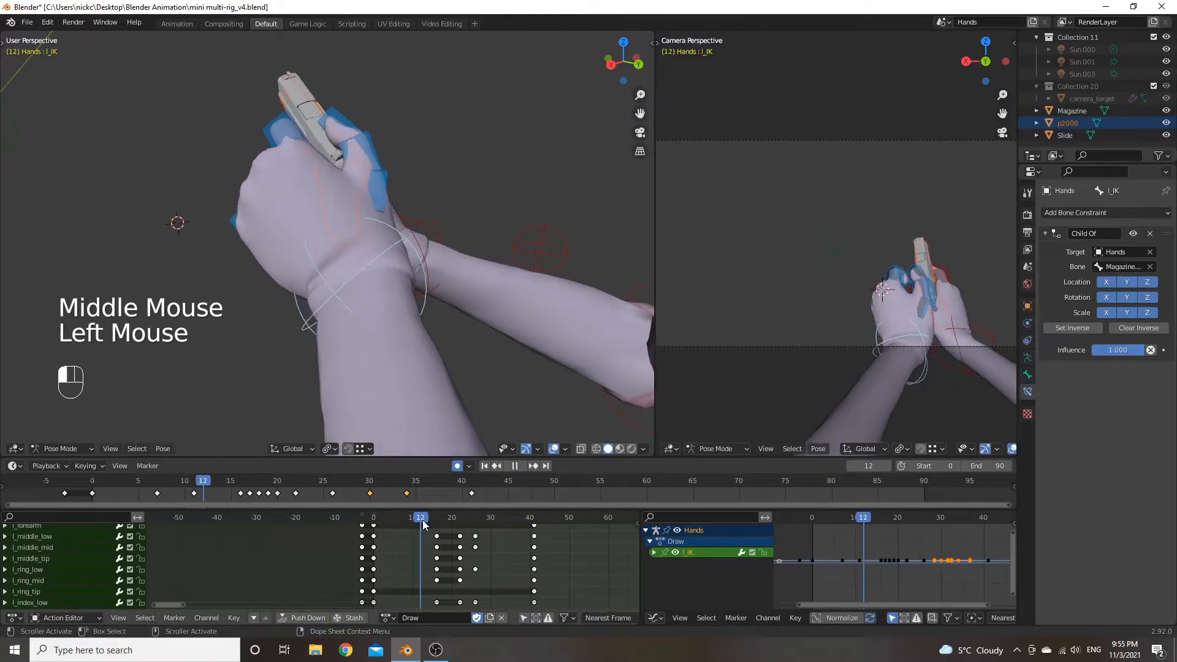
scroll(424, 241, "up", 3)
middle_click_drag(425, 242, 377, 228)
scroll(438, 197, "down", 1)
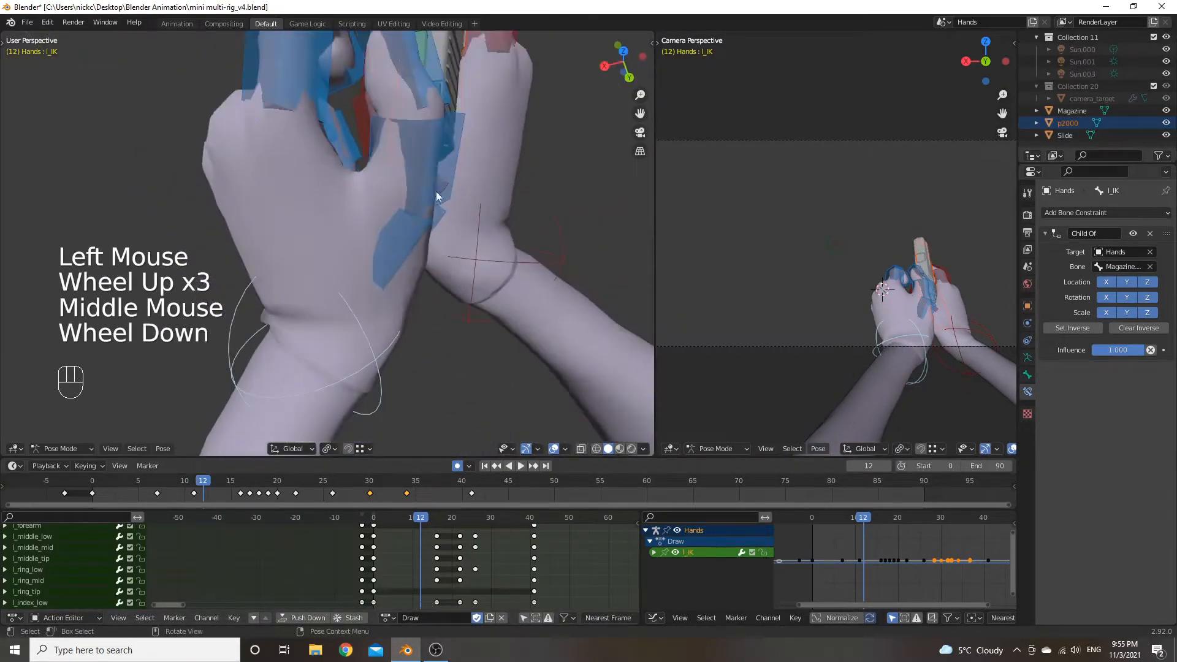
middle_click_drag(438, 196, 487, 157)
left_click(414, 169)
key("r")
key("x")
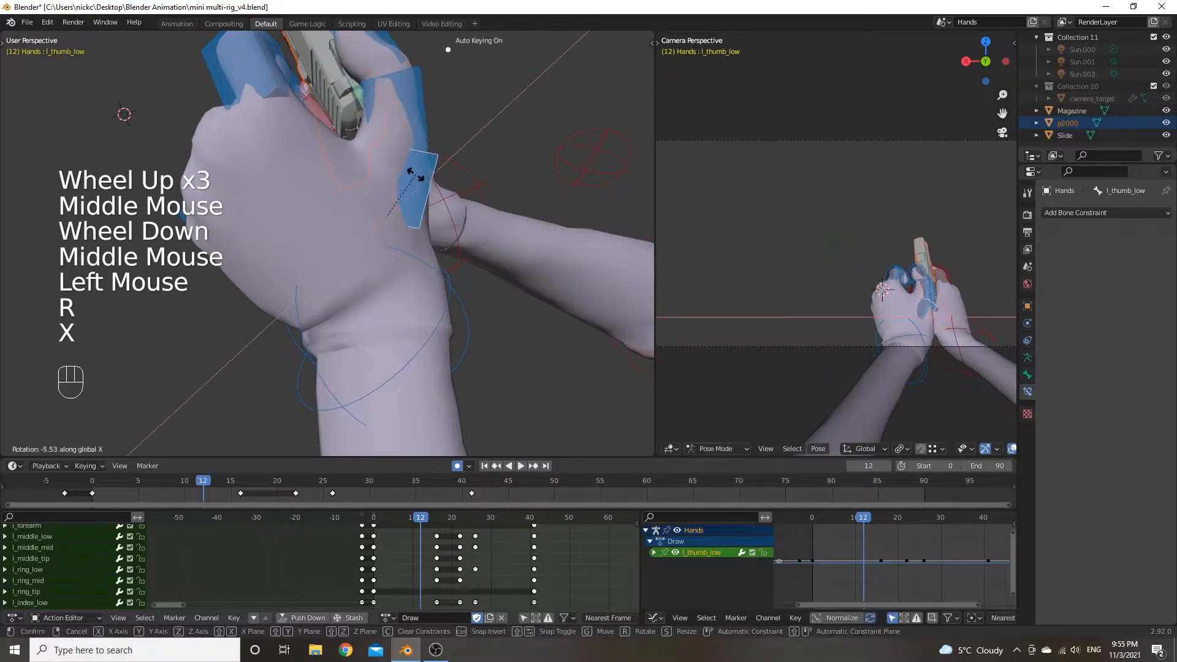
key("r")
right_click(426, 181)
key("r")
key("x")
right_click(433, 182)
Rotate the left thumb's base bone about its local Z axis at frame 12 and select the left index finger's base bone.
key("r")
key("z")
key("z")
left_click(444, 184)
middle_click_drag(444, 184, 346, 96)
left_click(219, 82)
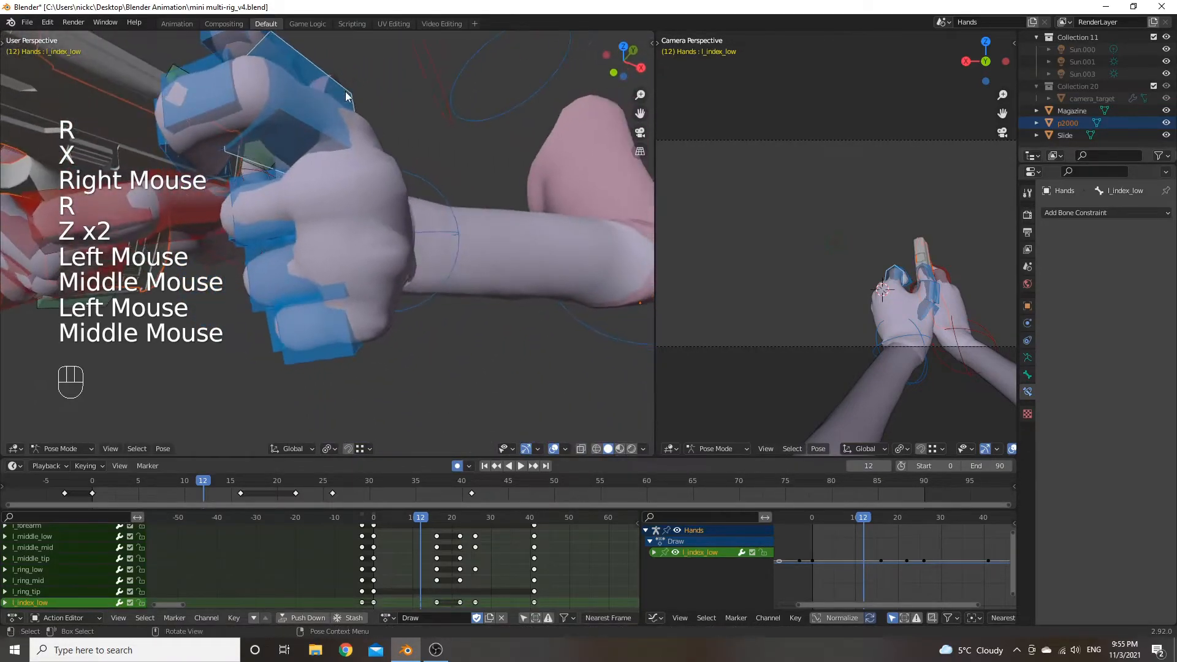
key("r")
key("z")
key("z")
right_click(362, 98)
Rotate the left index finger's base and middle bones about their local X axes at frame 12.
key("r")
key("x")
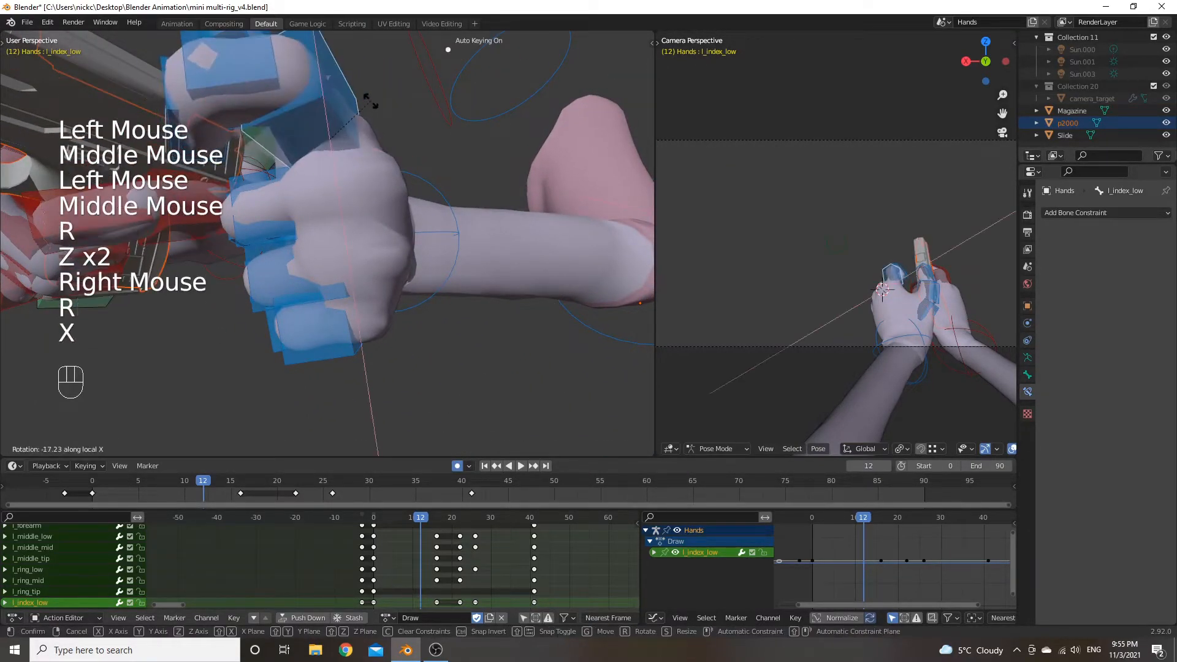
left_click(370, 101)
left_click(267, 83)
key("r")
key("x")
key("x")
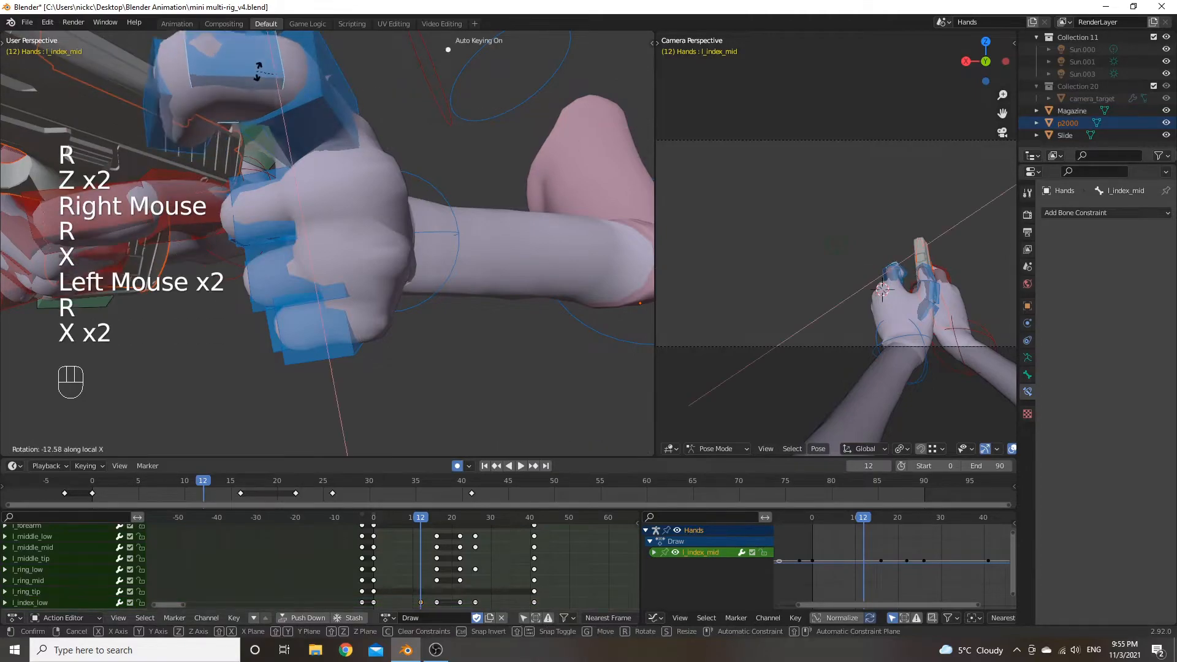
left_click(271, 95)
Rotate the base bones of the left middle and ring fingers about their local X axes at frame 12.
scroll(271, 95, "up", 1)
middle_click_drag(271, 94, 347, 128)
left_click(295, 149)
key("r")
key("x")
key("x")
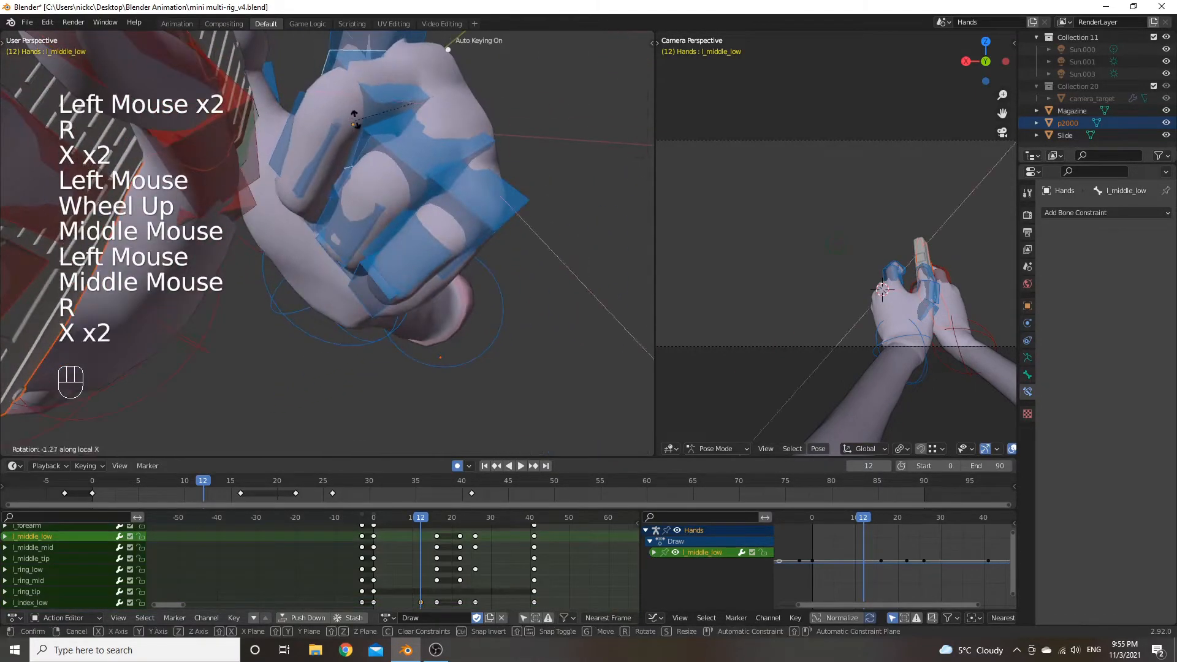
left_click(387, 91)
left_click(414, 152)
key("r")
key("x")
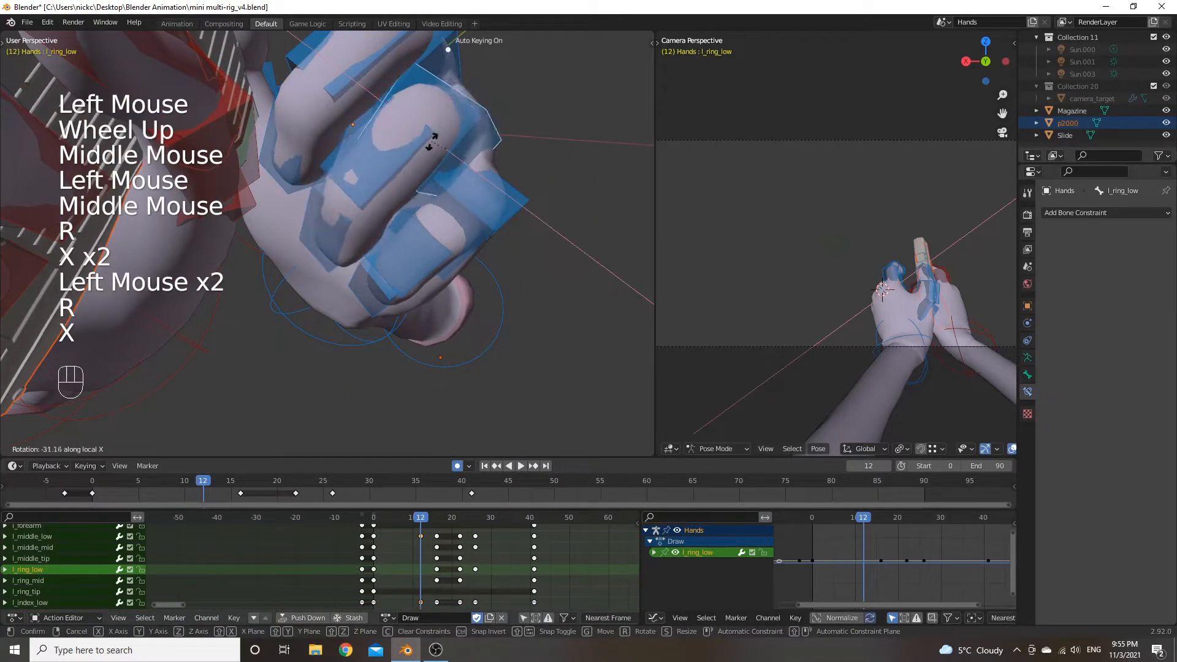
left_click(428, 143)
Play back the draw to check the new finger poses at frame 12 and save the file.
middle_click_drag(429, 143, 217, 183)
scroll(324, 333, "down", 2)
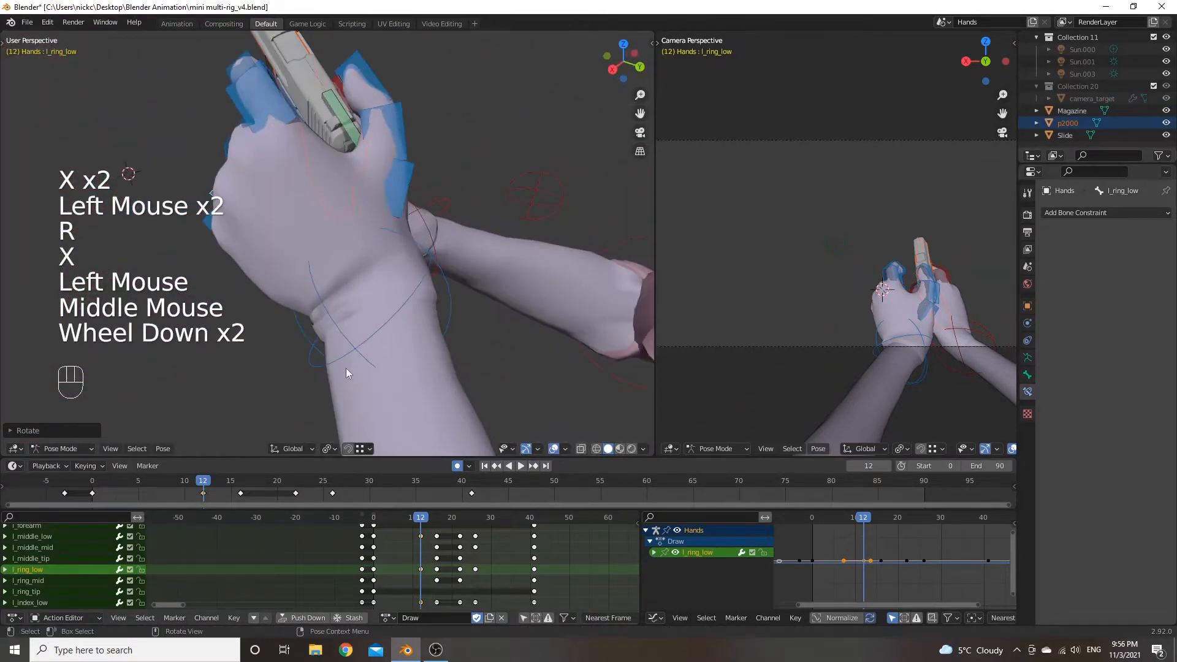
left_click(388, 519)
key("space")
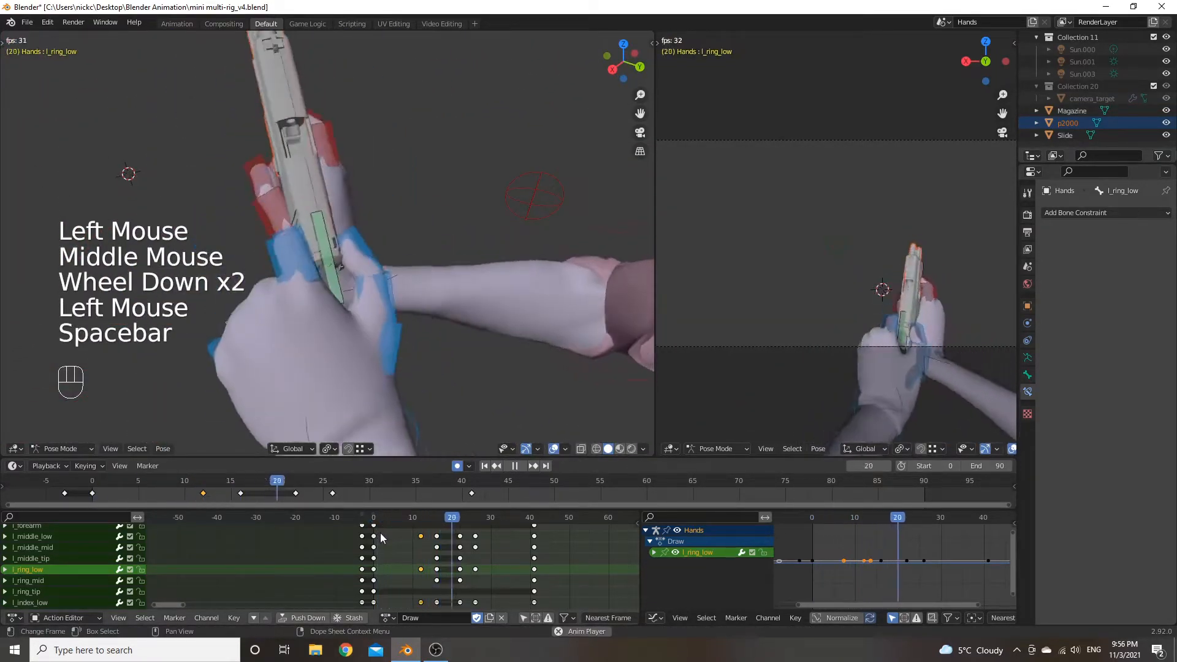
key("space")
left_click_drag(415, 519, 359, 518)
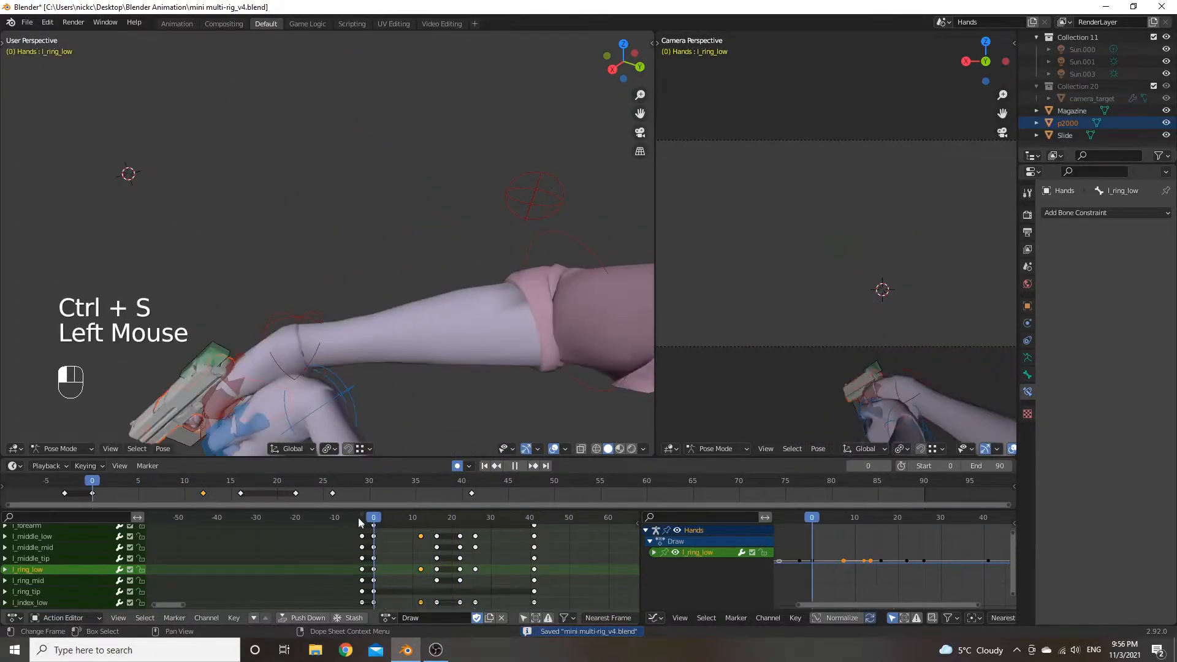
key("space")
key("space")
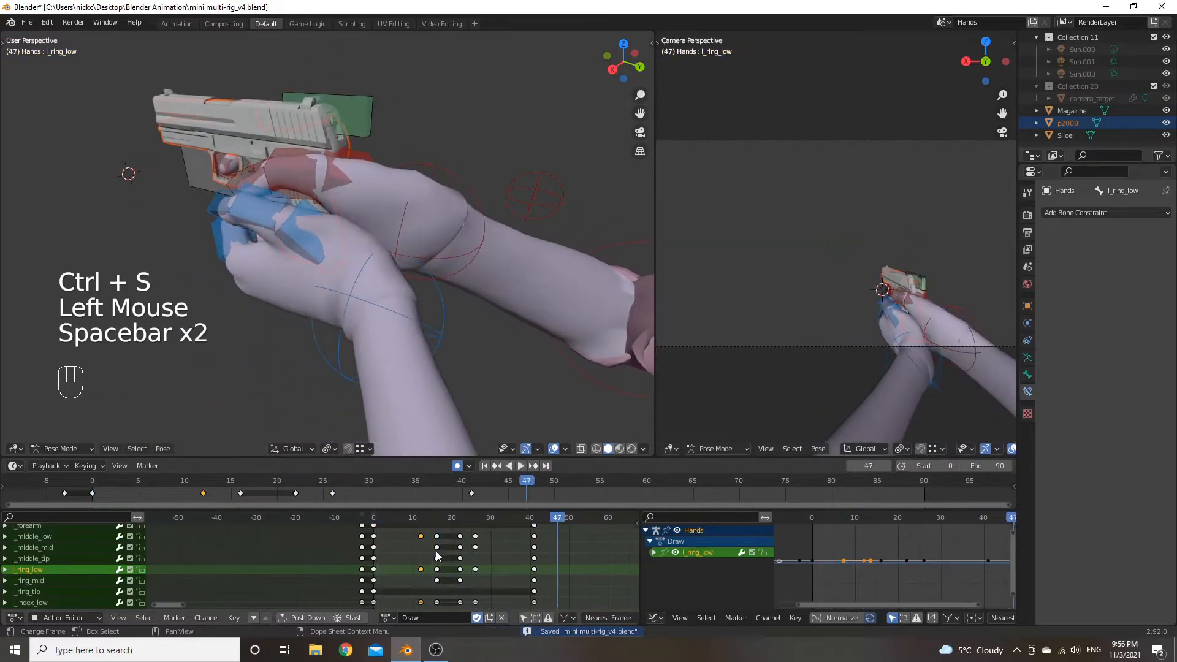
Go to frame 27 and select the left hand's IK control.
left_click_drag(447, 523, 481, 524)
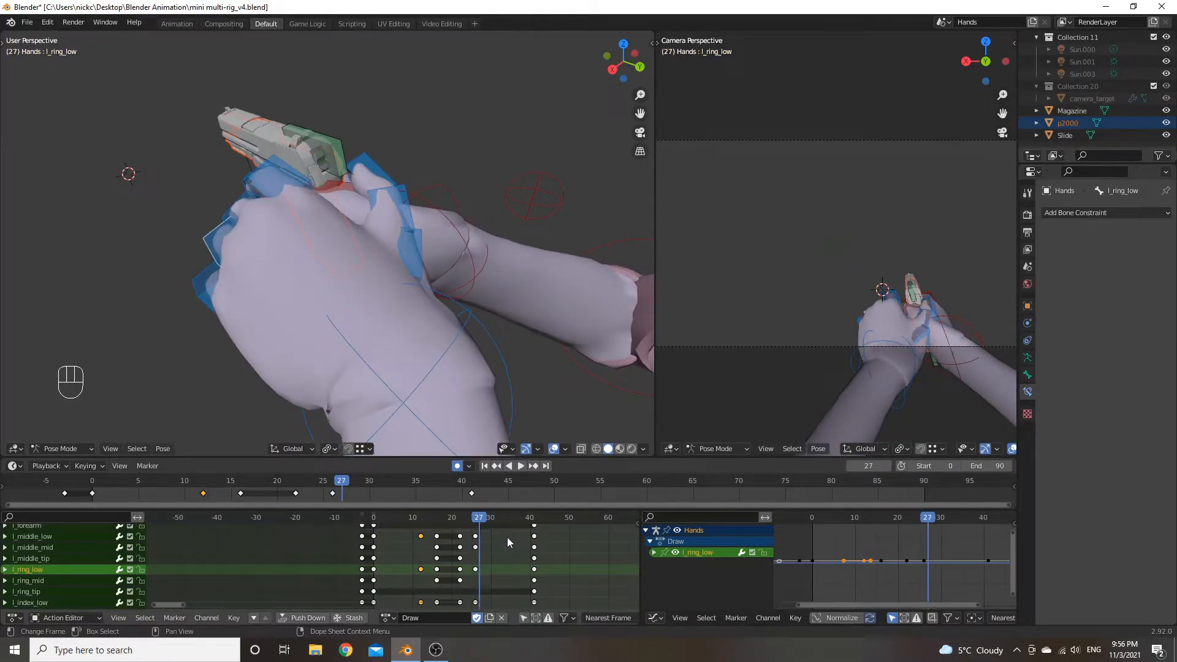
middle_click_drag(507, 536, 482, 588)
middle_click_drag(449, 293, 328, 294)
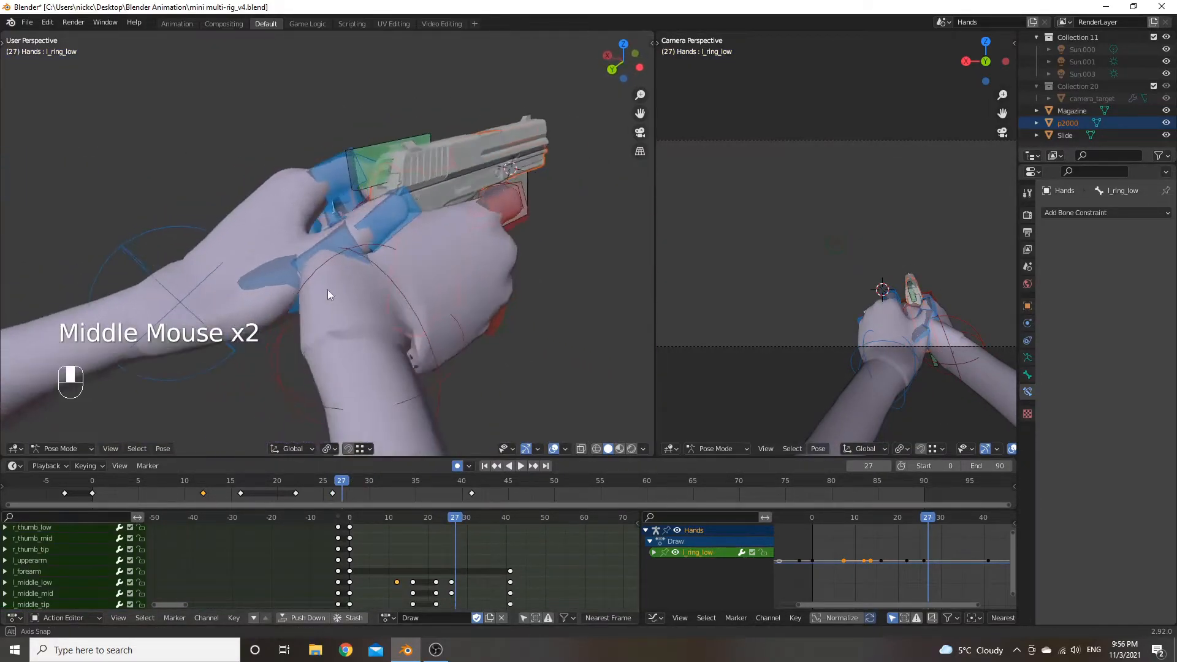
left_click(191, 299)
key("r")
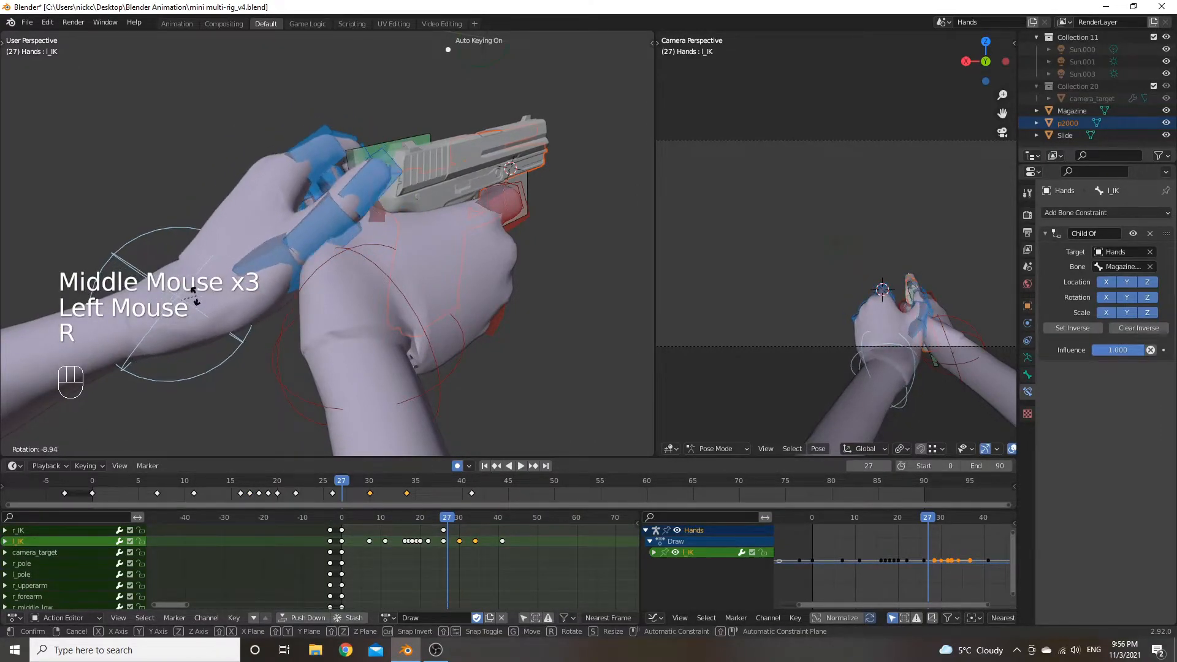
right_click(199, 285)
middle_click_drag(199, 285, 402, 250)
key("g")
right_click(454, 233)
key("r")
right_click(488, 339)
key("r")
key("z")
key("z")
right_click(466, 332)
key("r")
key("x")
key("x")
right_click(428, 323)
Rotate the left hand's IK control about its local Y axis at frame 27 and move the resulting keyframe to frame 28.
key("r")
key("y")
key("y")
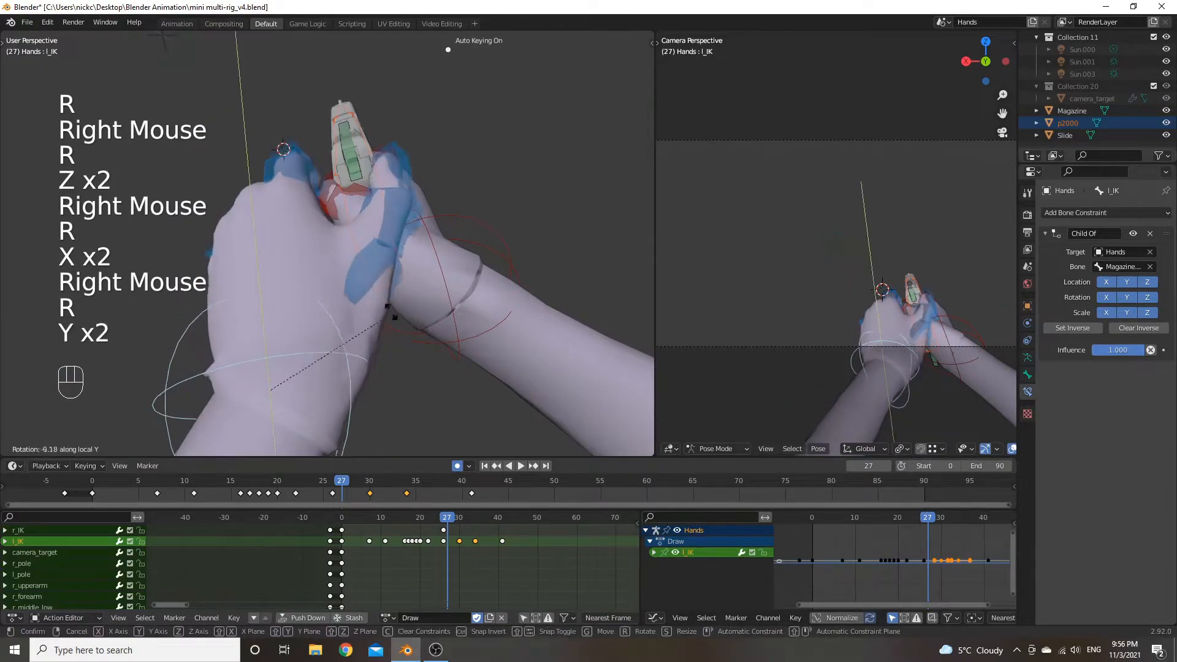
left_click(367, 313)
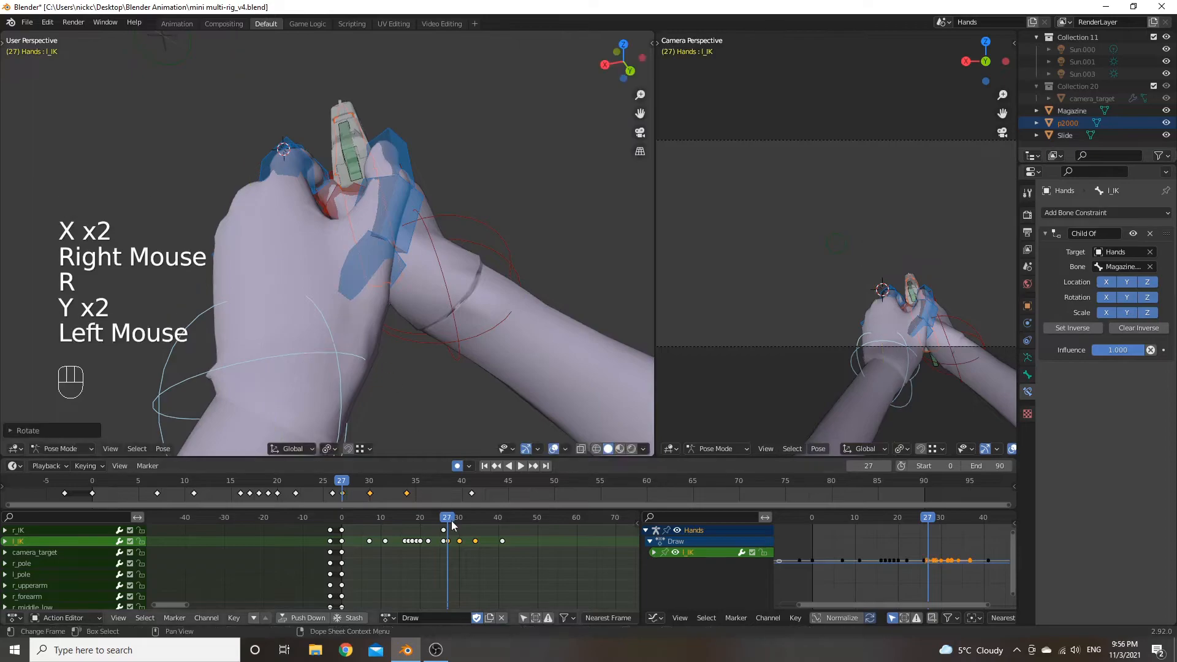
key("g")
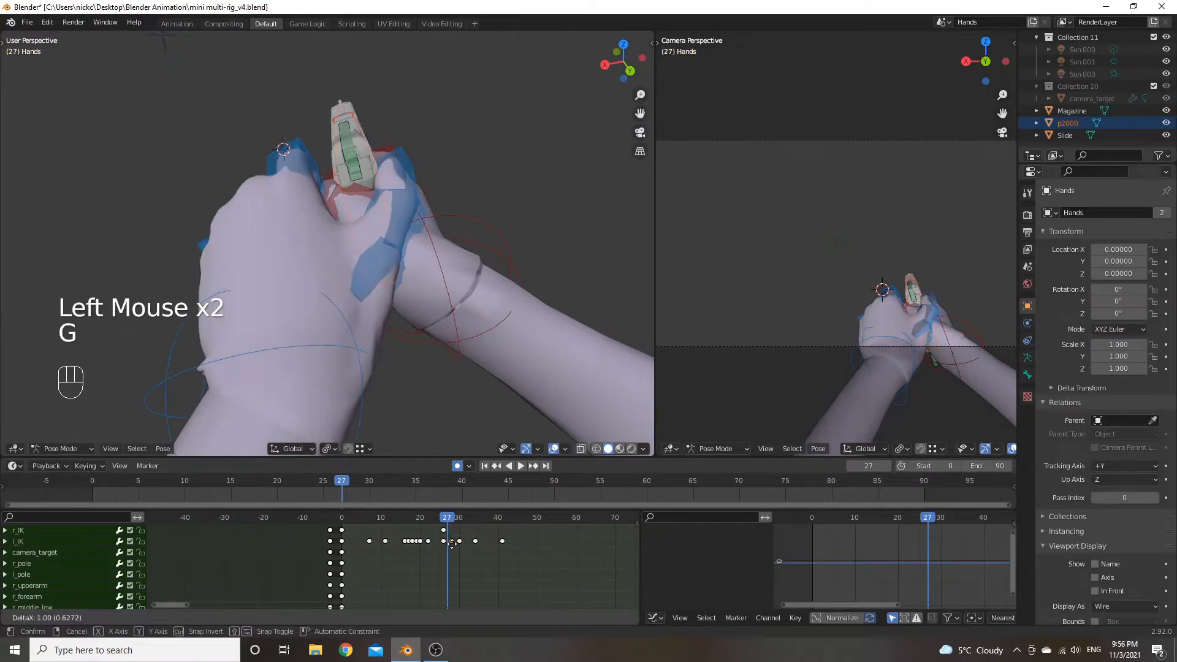
left_click(455, 544)
Play back the draw and scrub through it to examine the left hand's release and return to the grip.
left_click(431, 518)
key("space")
key("space")
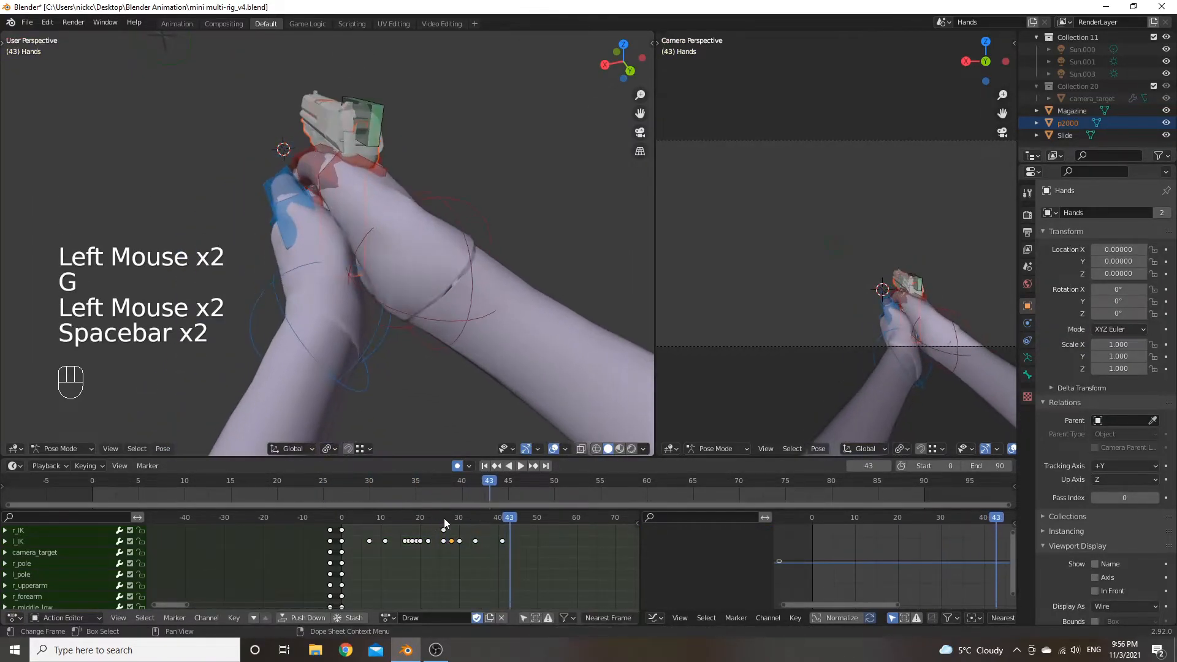
left_click(396, 517)
key("space")
key("space")
left_click_drag(418, 517, 502, 522)
Duplicate the left-hand finger keyframes at frame 26, plus the frame 22 keys of joints lacking one there, 8 frames later.
middle_click_drag(503, 534, 552, 603)
left_click_drag(506, 529, 446, 523)
middle_click_drag(446, 524, 499, 517)
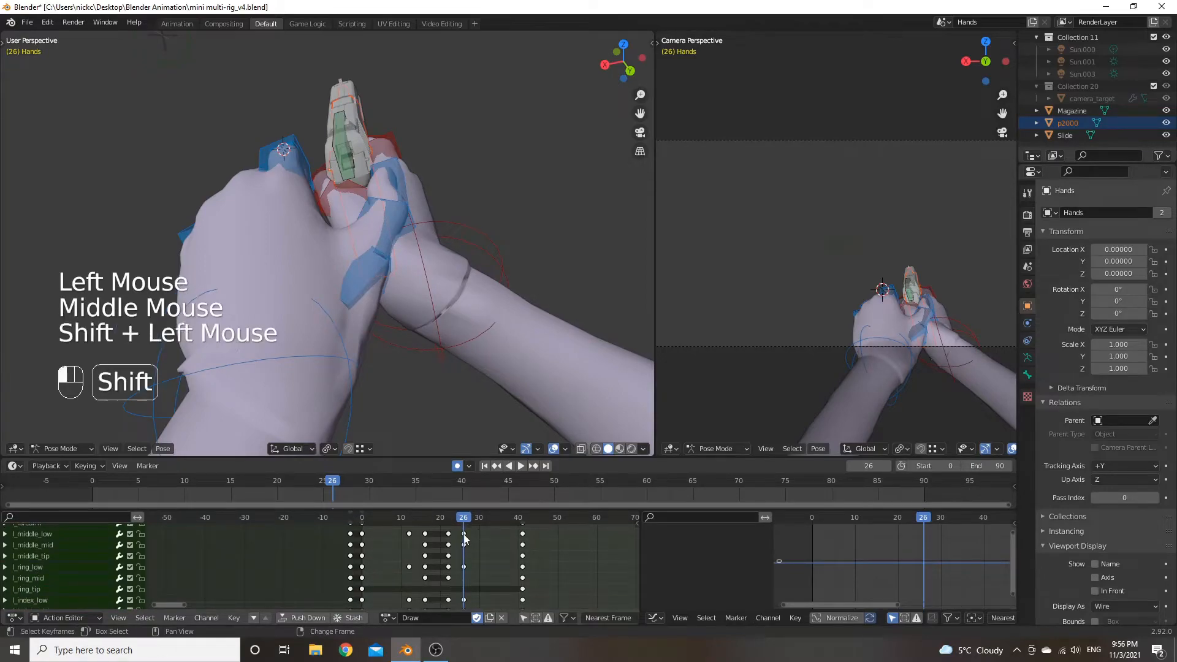
middle_click_drag(464, 574, 482, 543)
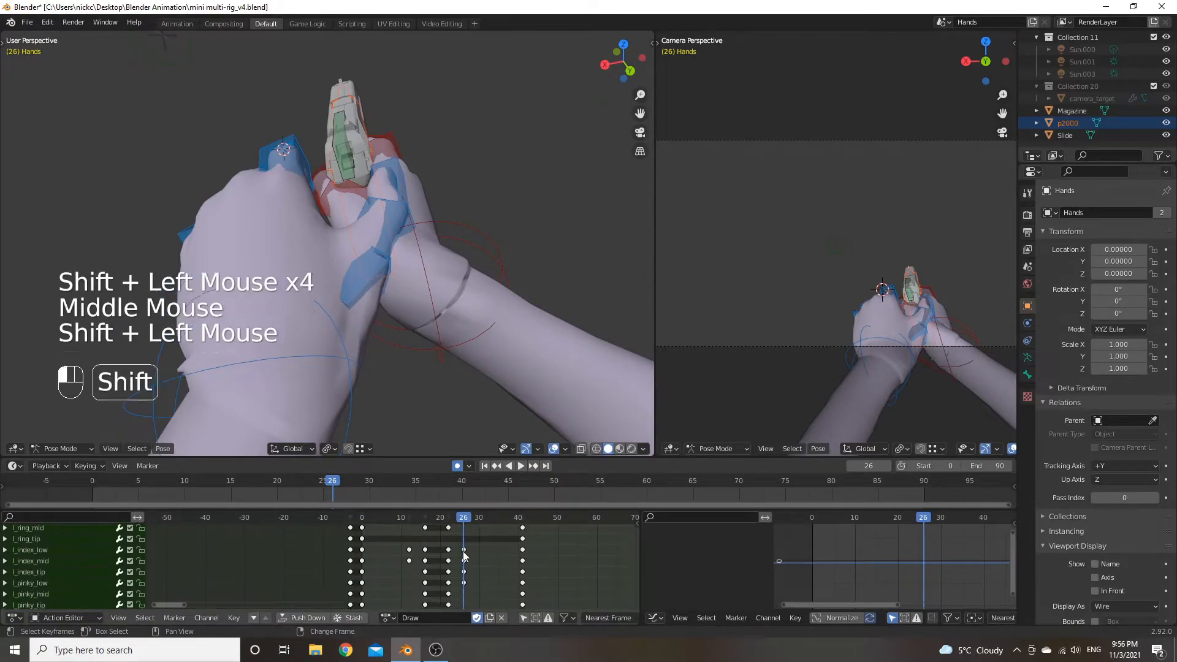
left_click(465, 571, "shift")
left_click(465, 582, "shift")
middle_click_drag(469, 613, 474, 556)
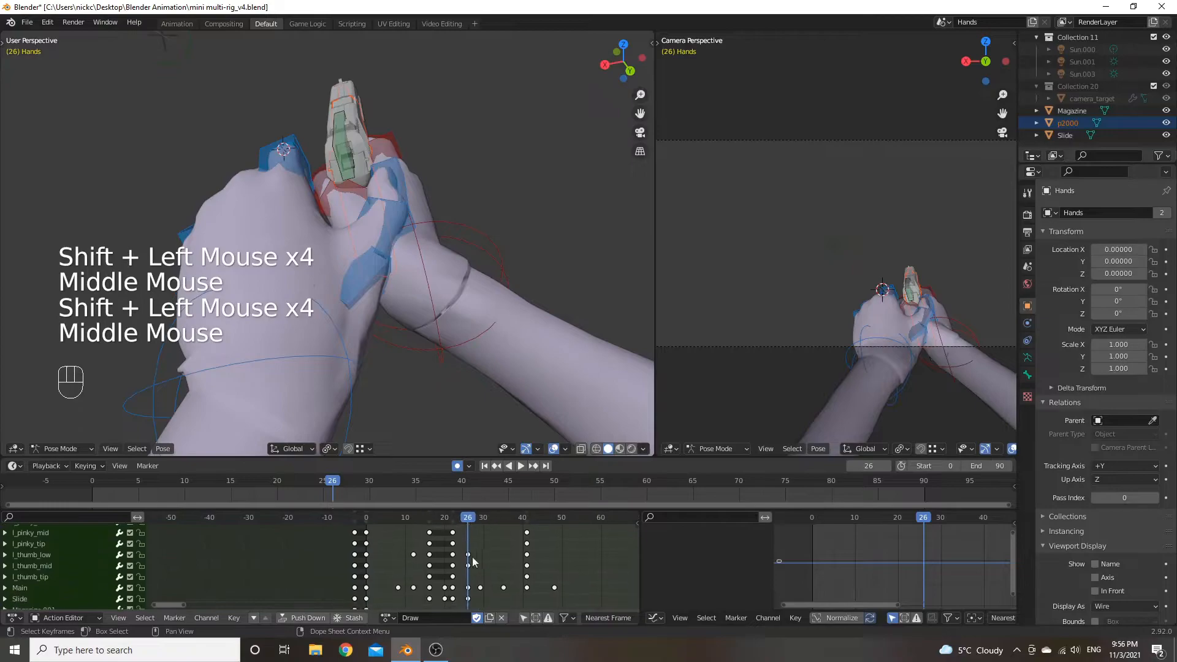
left_click(469, 566, "shift")
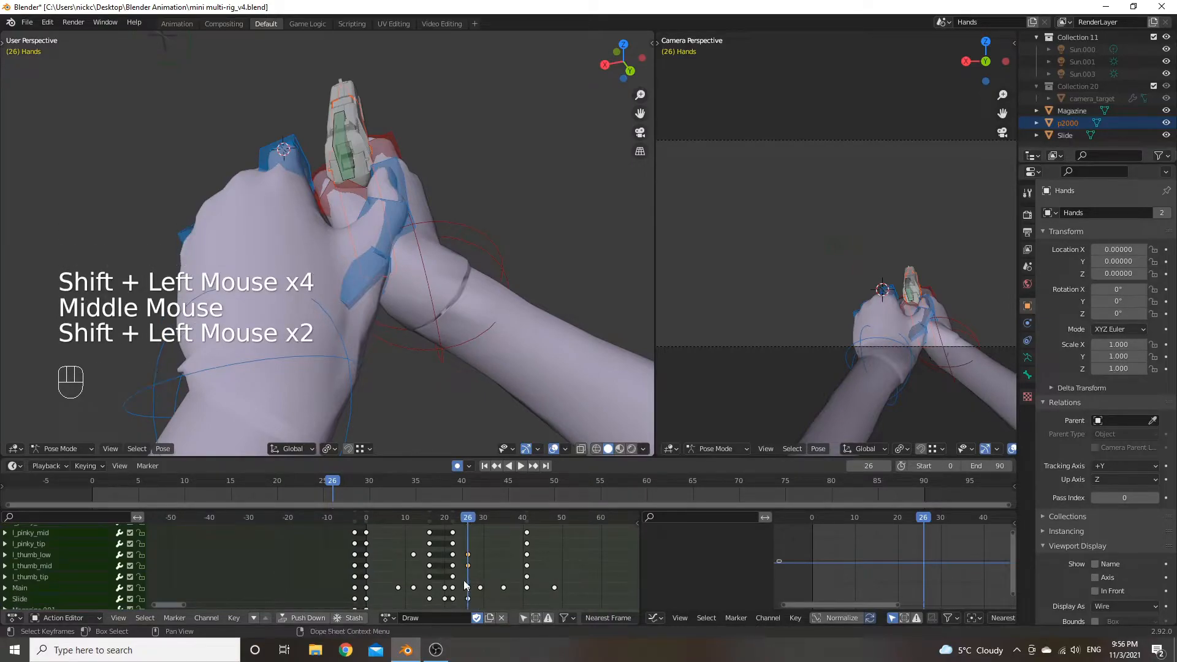
middle_click_drag(489, 559, 468, 590)
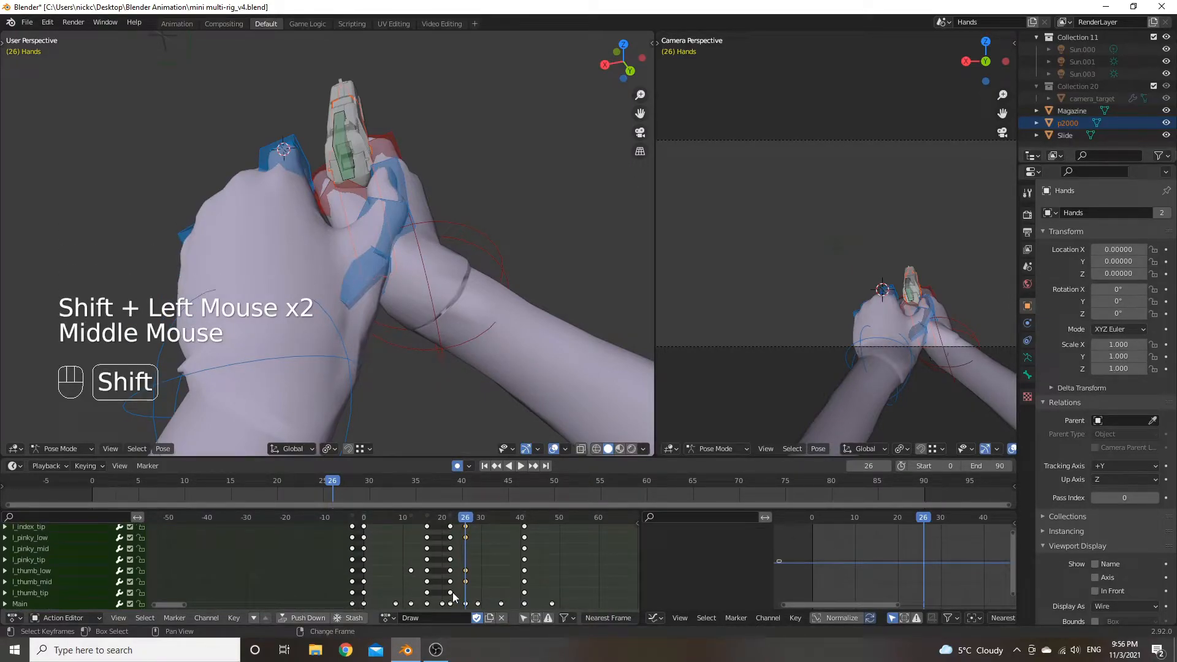
left_click(452, 592, "shift")
middle_click_drag(452, 535, 452, 617)
left_click(447, 565, "shift")
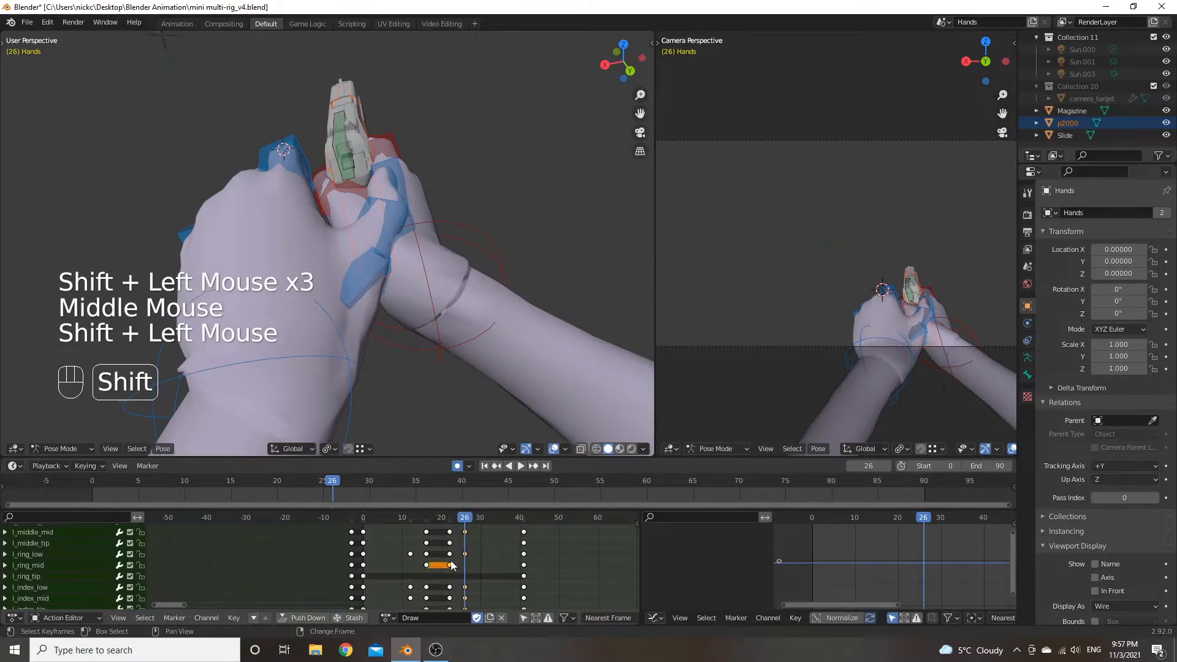
middle_click_drag(466, 543, 473, 574)
key("shift+d")
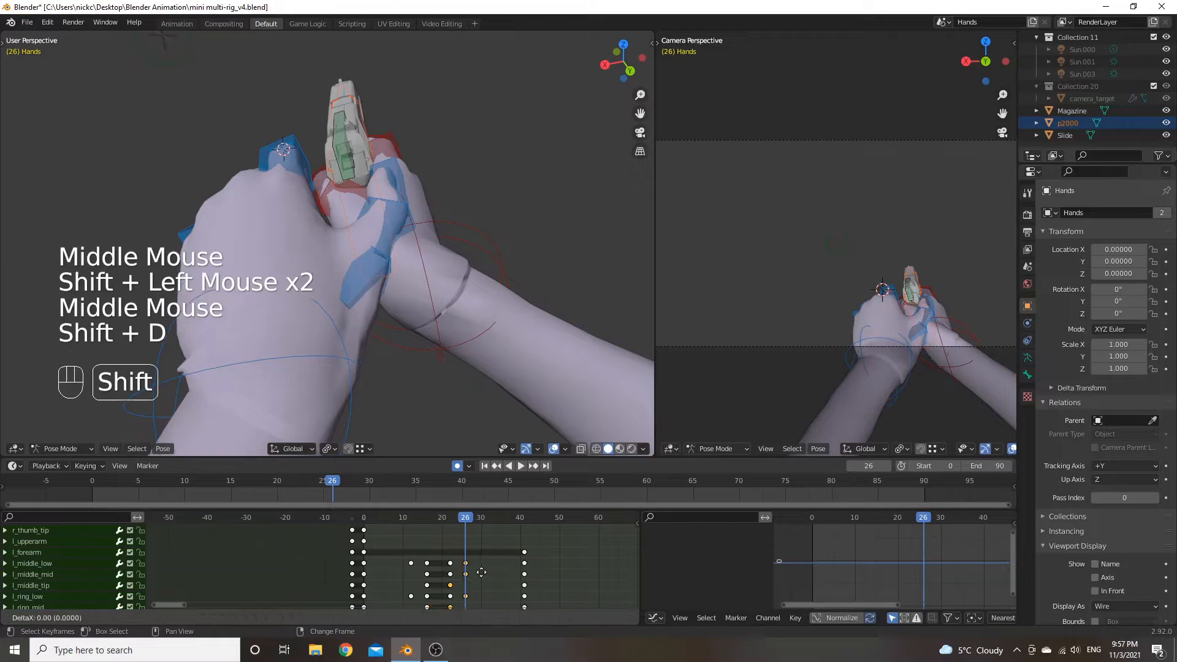
left_click(511, 571)
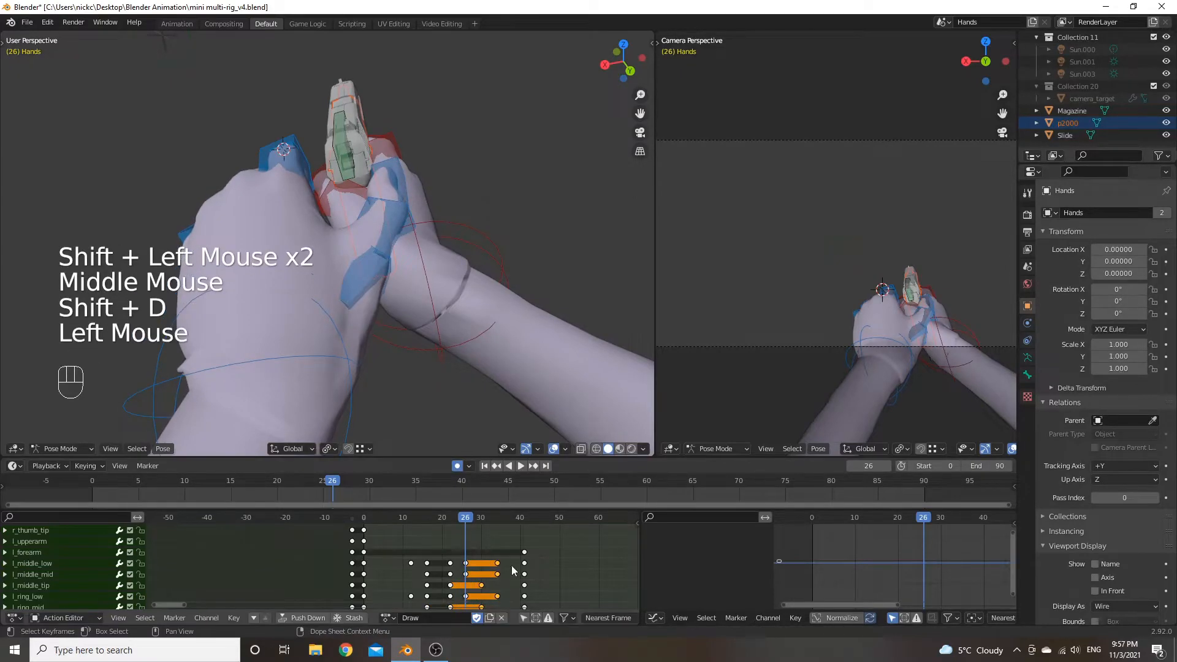
Move the duplicated middle-tip, ring-mid, pinky-mid and pinky-tip keyframes to frame 34, in line with the other left-hand fingers.
scroll(510, 571, "up", 1)
middle_click_drag(510, 570, 508, 602)
left_click(484, 529)
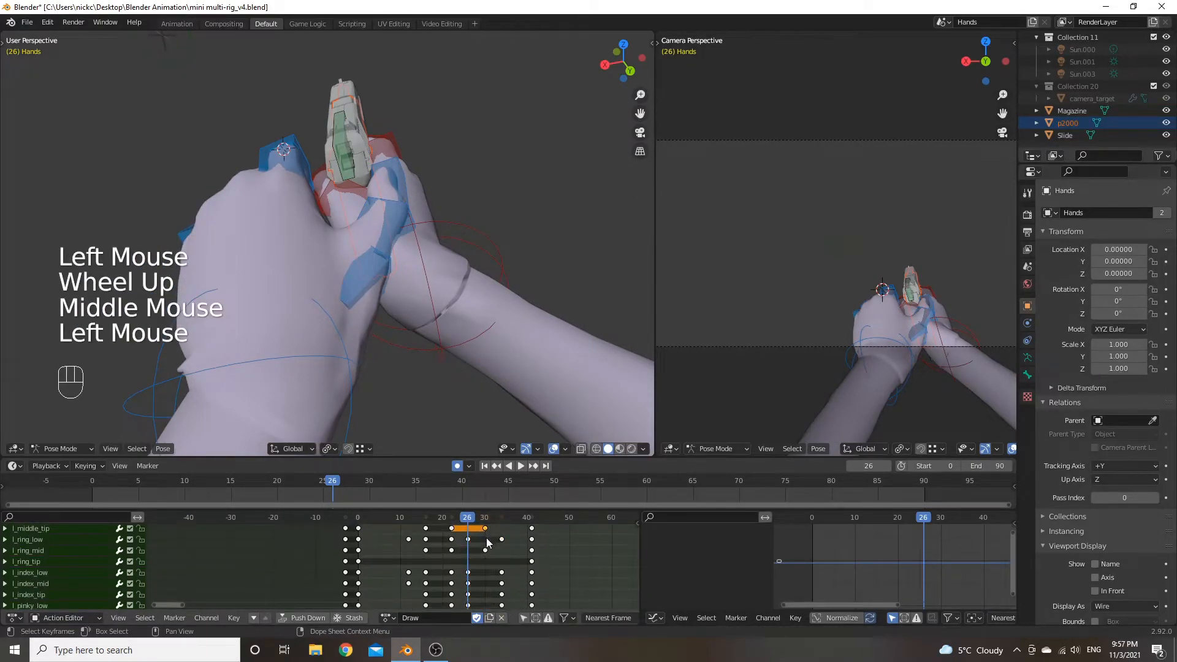
left_click(486, 551, "shift")
key("g")
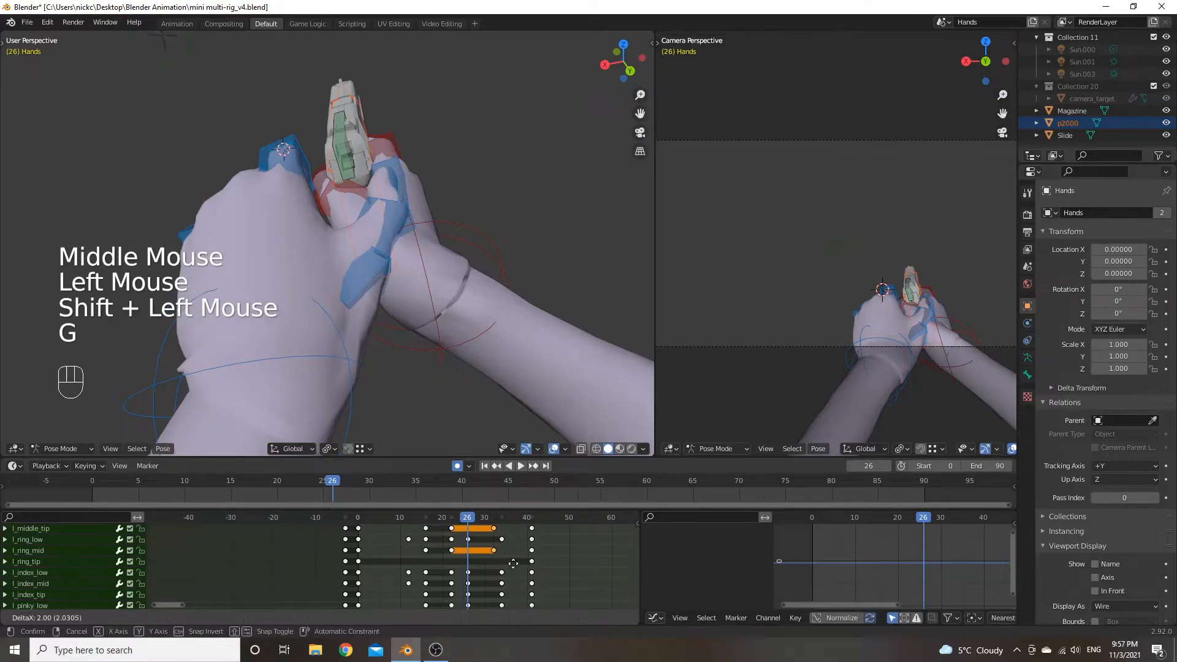
left_click(522, 562)
middle_click_drag(523, 561, 518, 511)
left_click(480, 566)
left_click(482, 577, "shift")
key("g")
left_click(510, 576)
Play back the draw to check the left hand's finger poses as they return to the grip.
middle_click_drag(510, 575, 506, 527)
left_click(451, 521)
key("space")
key("space")
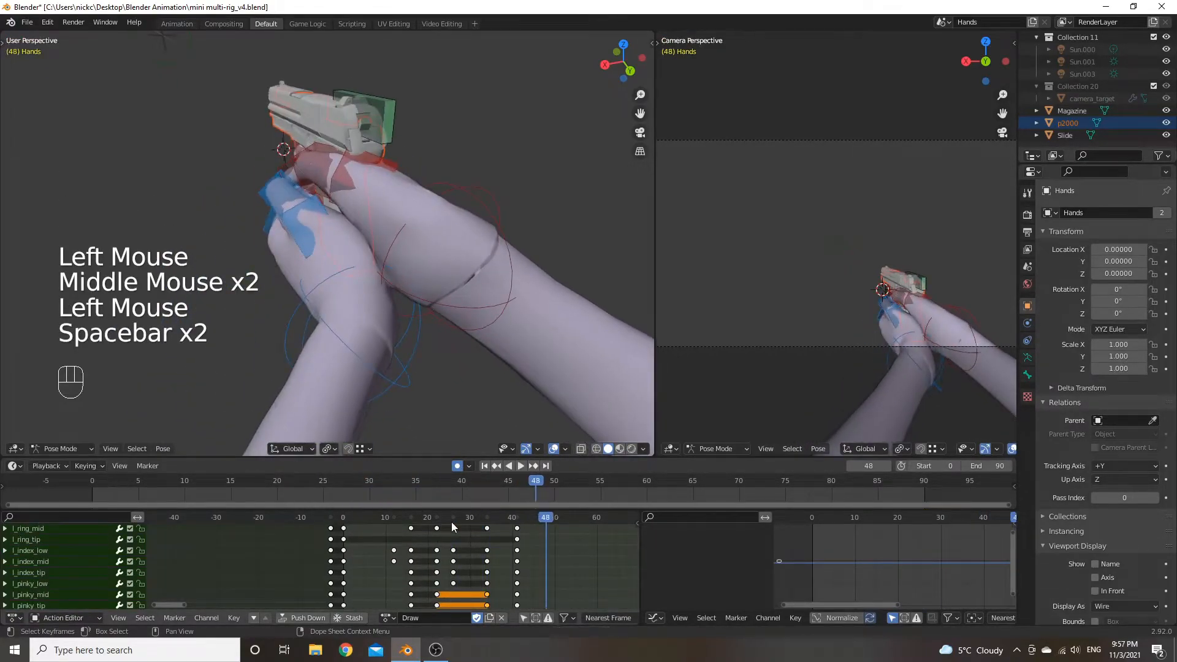
Scrub back through the end of the draw and delete the extra keyframe on the left hand's IK control.
middle_click_drag(543, 522, 517, 542)
middle_click_drag(532, 584, 539, 576)
left_click_drag(587, 519, 493, 523)
left_click(536, 532)
key("x")
left_click(536, 533)
Play back the draw several times from the slide rack to the final grip and save the file.
key("space")
key("space")
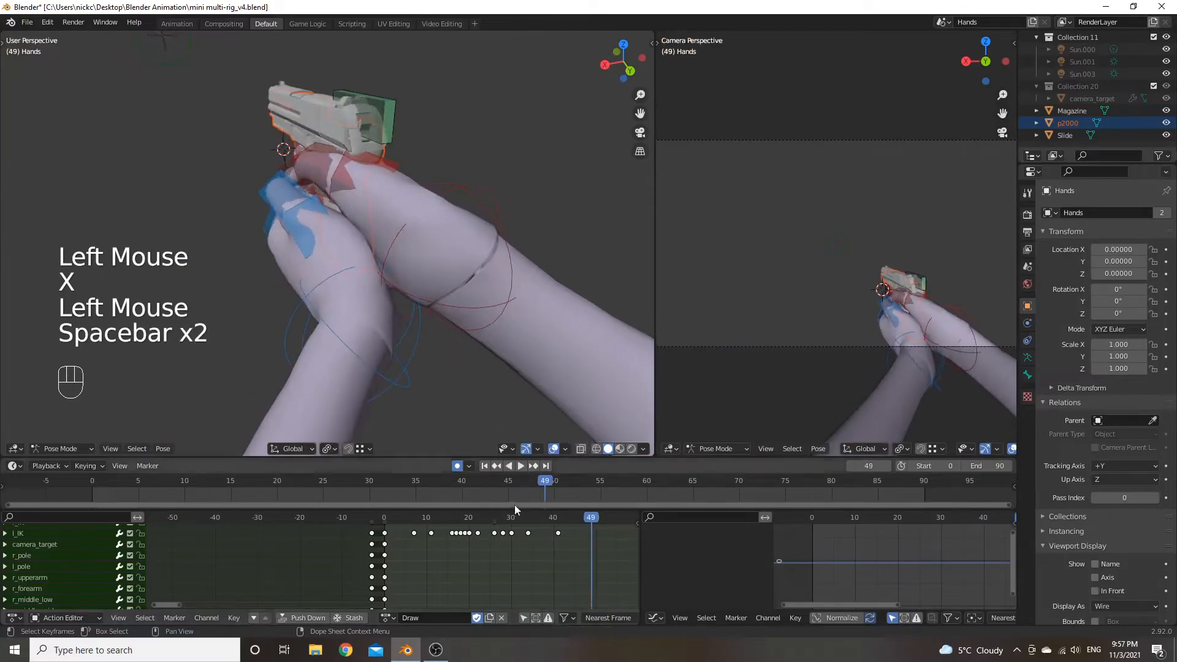
left_click(481, 522)
key("space")
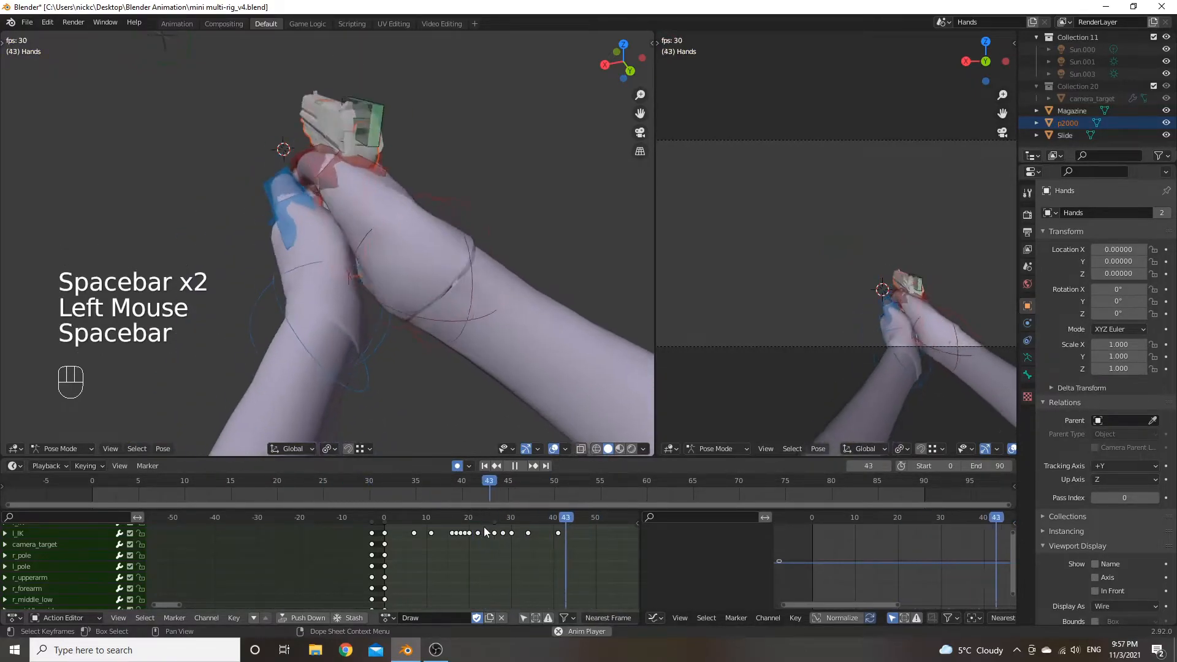
key("space")
left_click(485, 522)
key("space")
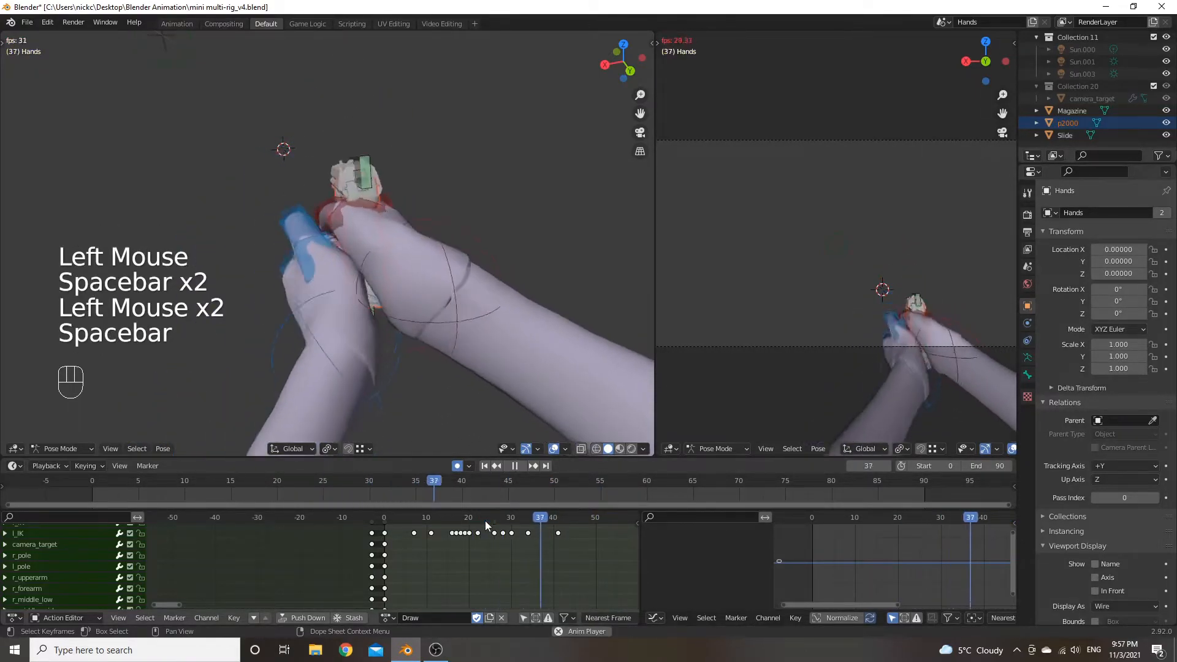
key("ctrl+s")
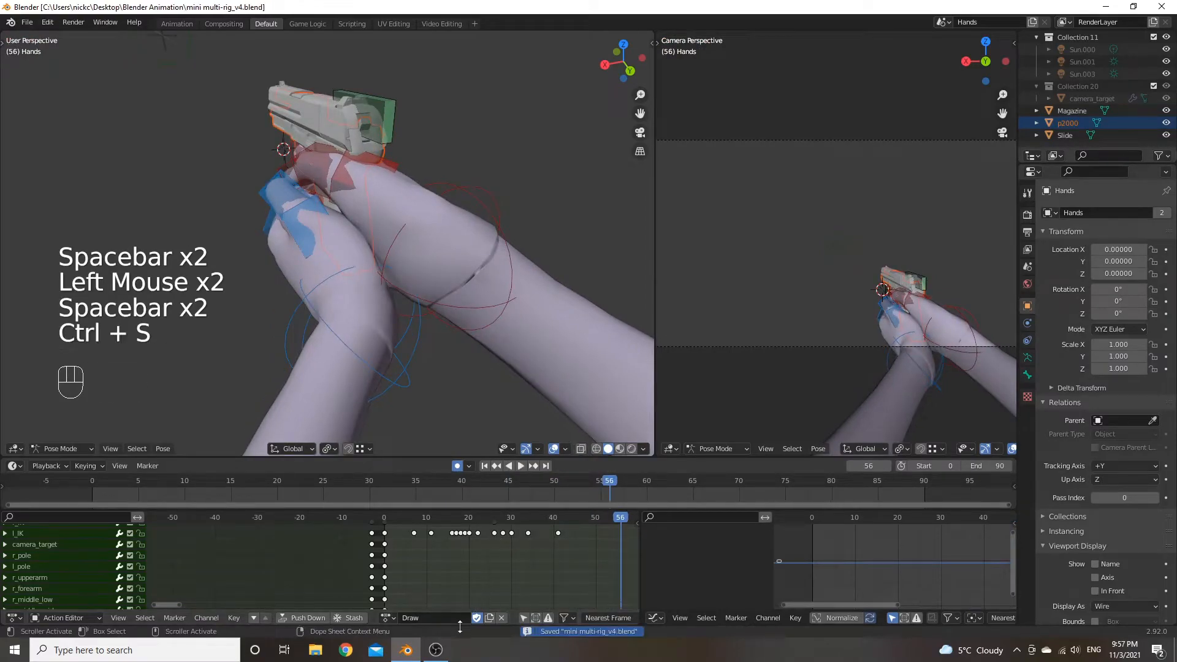
Switch the hands to the origin action to compare its pose, and return to the Draw action.
left_click(389, 618)
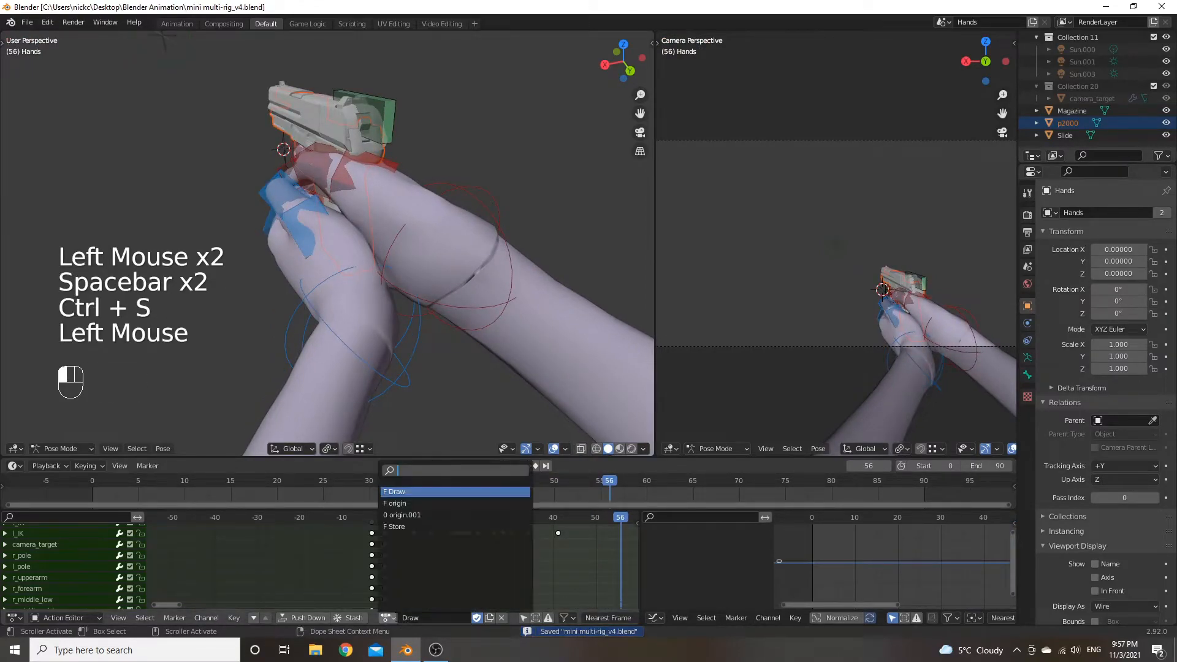
left_click(401, 503)
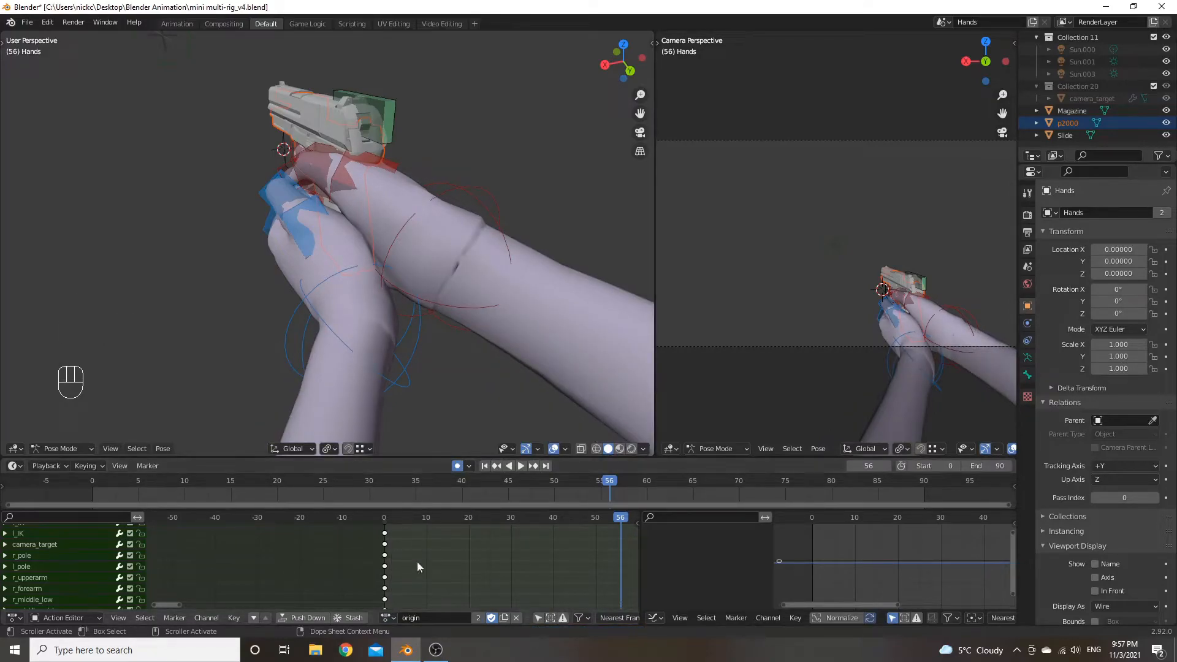
left_click(387, 618)
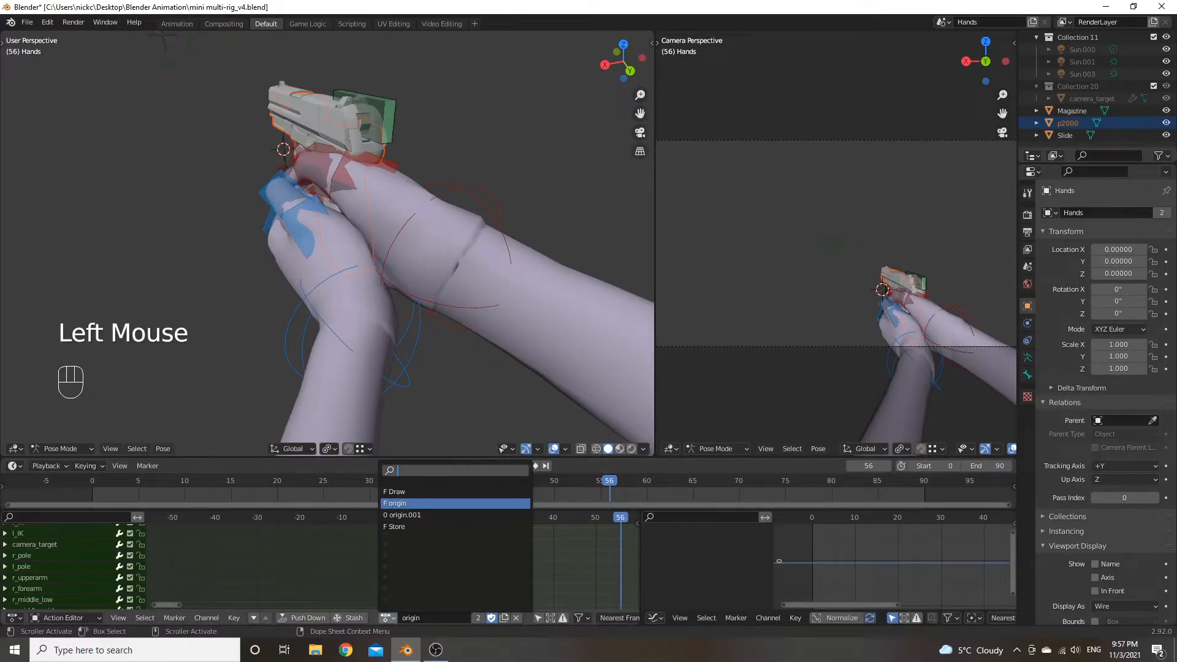
left_click(405, 492)
Copy the right hand's IK keyframe from frame 0 and paste it at frame 48 of the Draw action.
mouse_move(504, 538)
middle_mouse_down()
mouse_move(434, 580)
mouse_move(535, 535)
middle_mouse_up()
left_click_drag(610, 521, 588, 534)
middle_click_drag(607, 524, 611, 523)
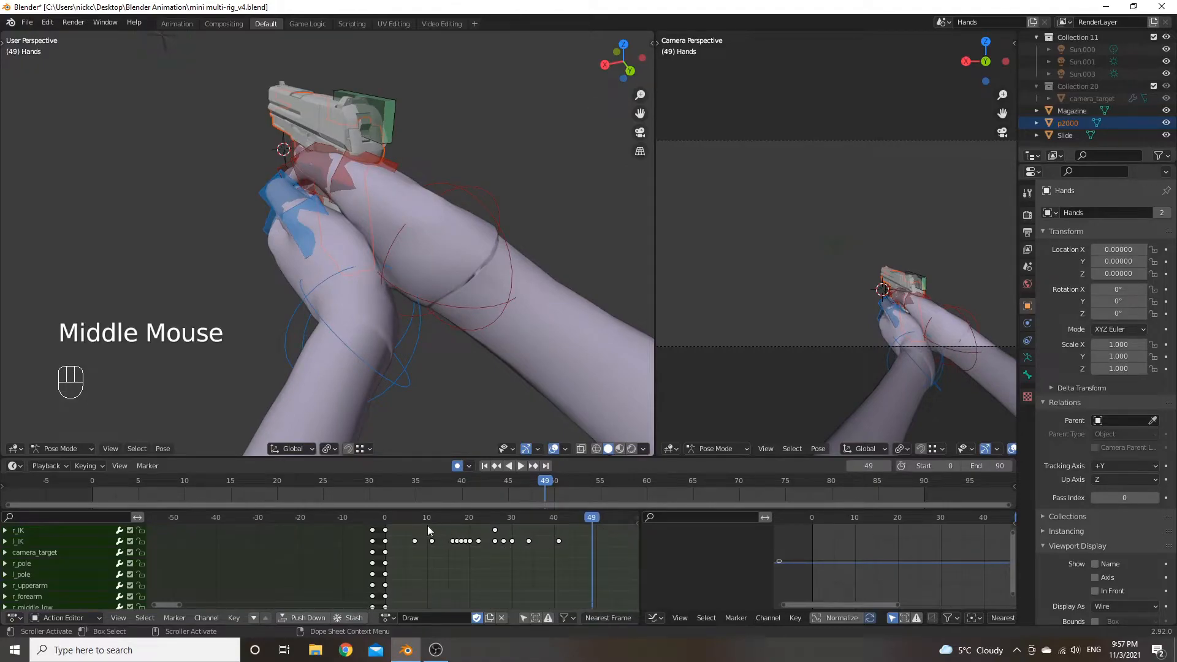
middle_click_drag(492, 563, 479, 585)
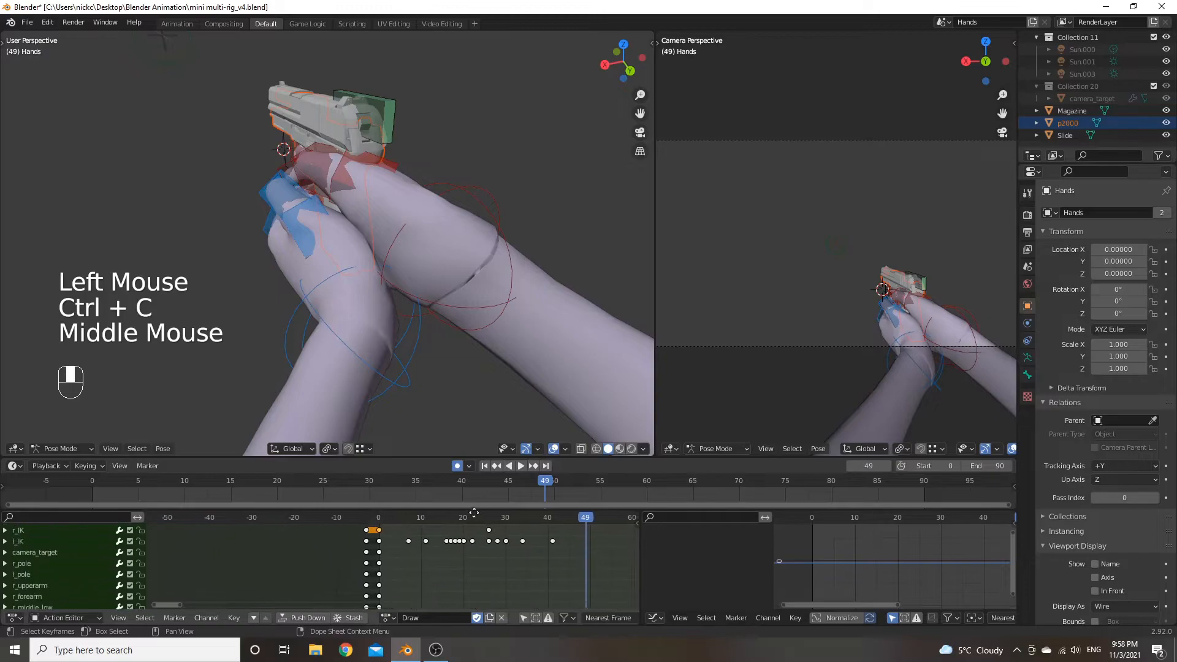
key("ctrl+c")
middle_click_drag(568, 561, 581, 531)
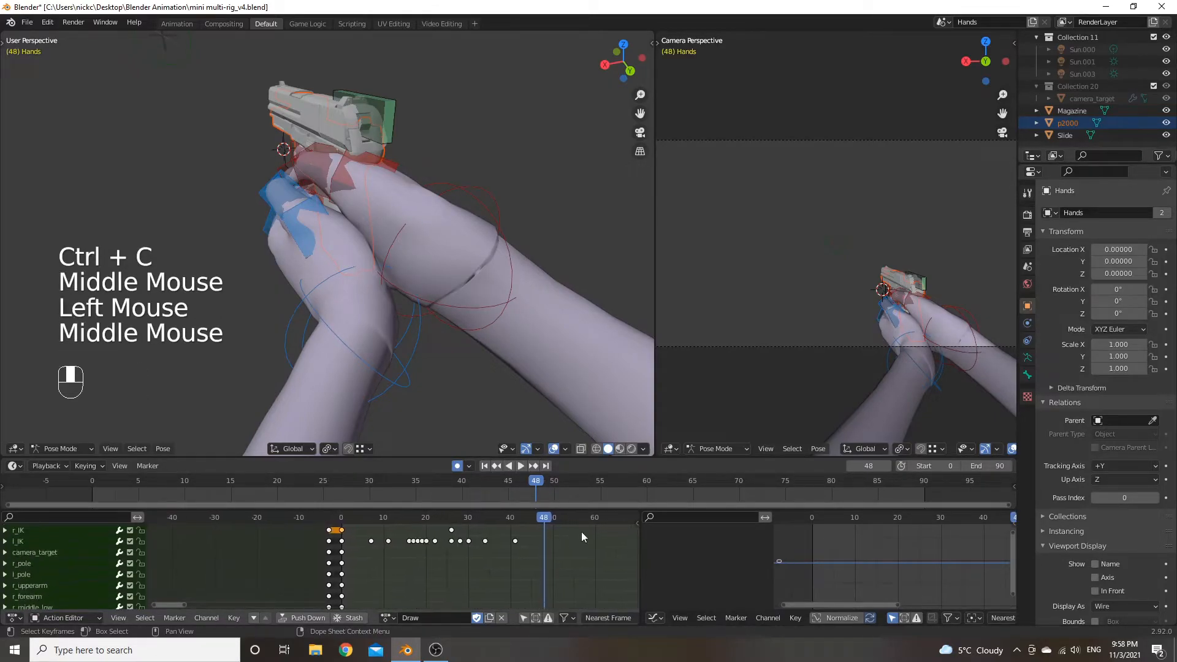
key("ctrl+v")
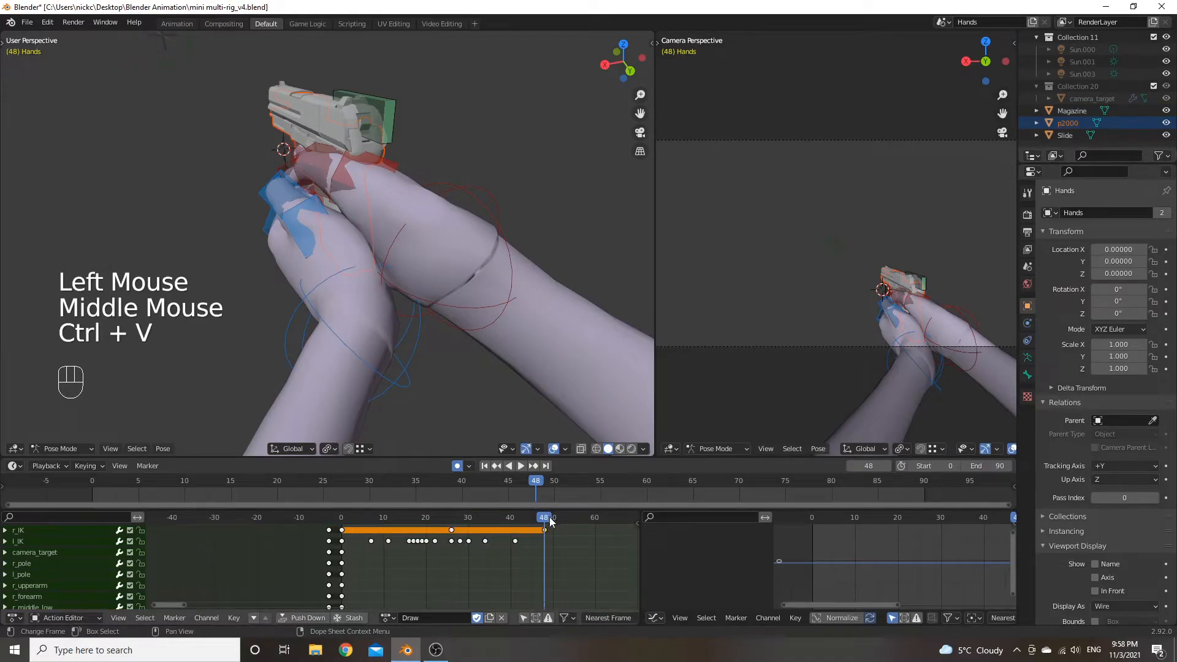
mouse_move(550, 522)
left_mouse_down()
mouse_move(358, 524)
mouse_move(543, 528)
left_mouse_up()
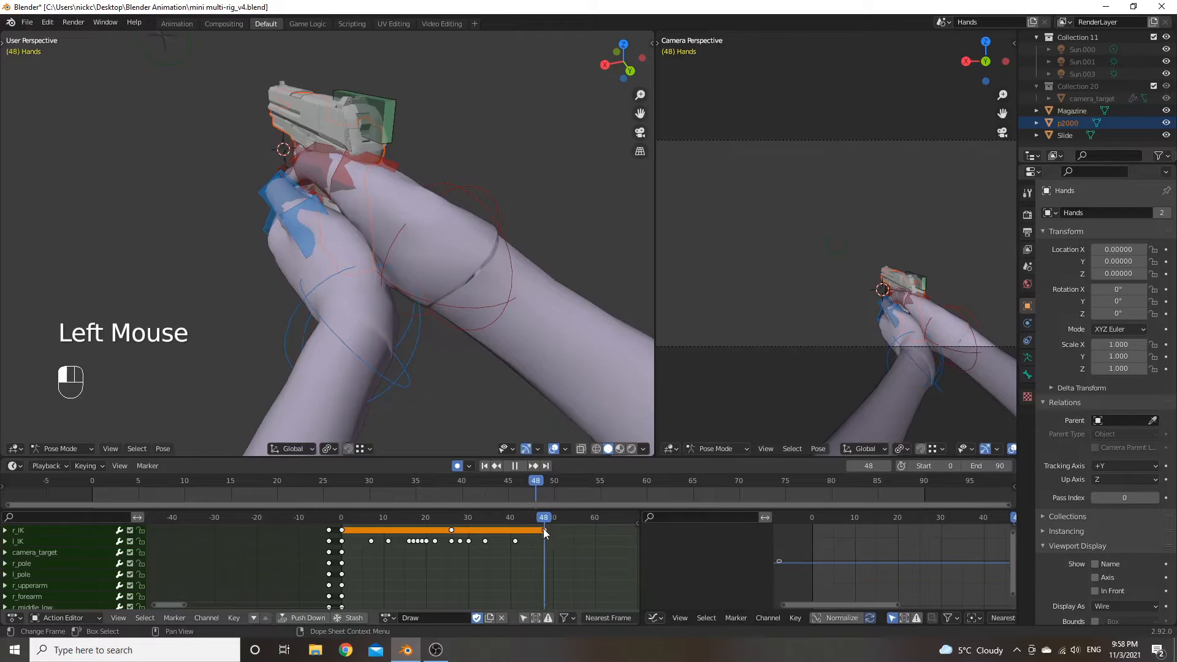
Switch to the origin action and examine both arms from the side to compare their resting pose.
left_click(386, 618)
left_click(407, 504)
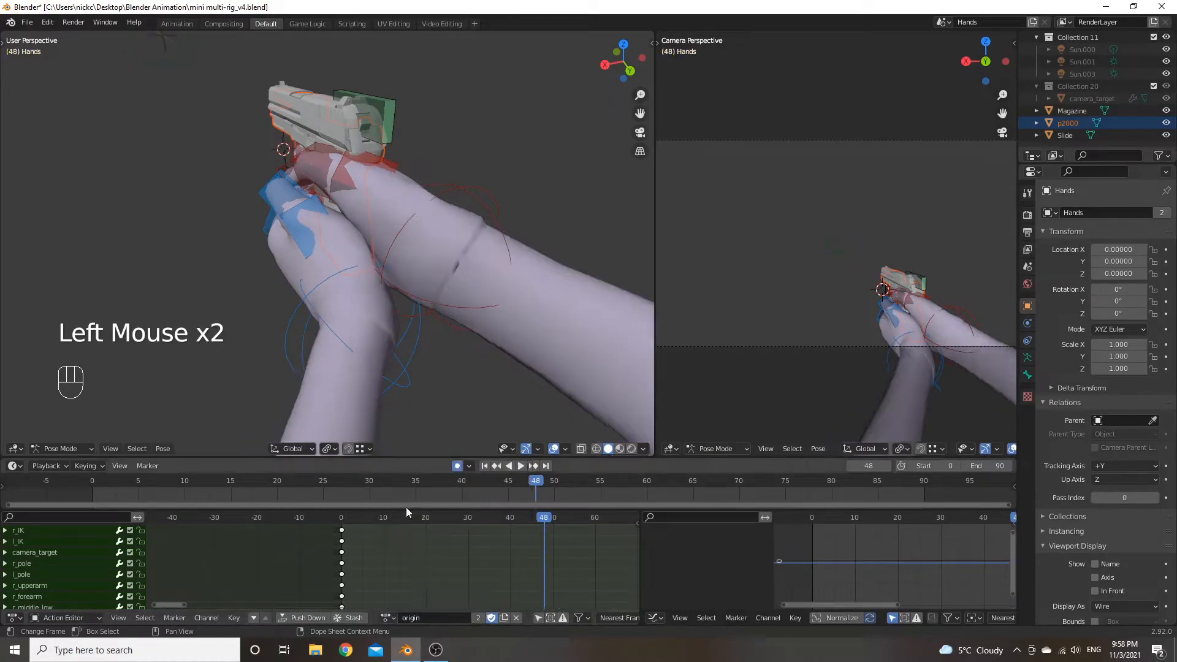
scroll(487, 319, "down", 3)
middle_click_drag(487, 319, 343, 316)
scroll(414, 322, "down", 1)
middle_click_drag(413, 322, 414, 510)
left_click(388, 618)
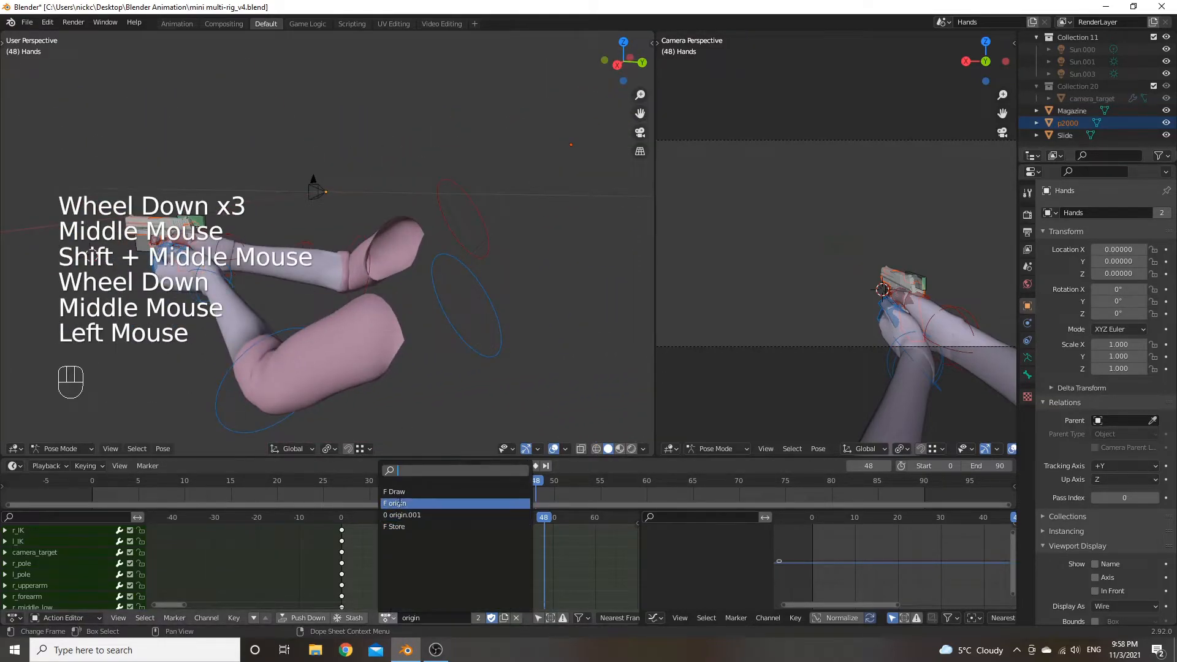
Switch the armature to the Draw action and delete the r_IK keyframe at frame 48.
left_click(401, 493)
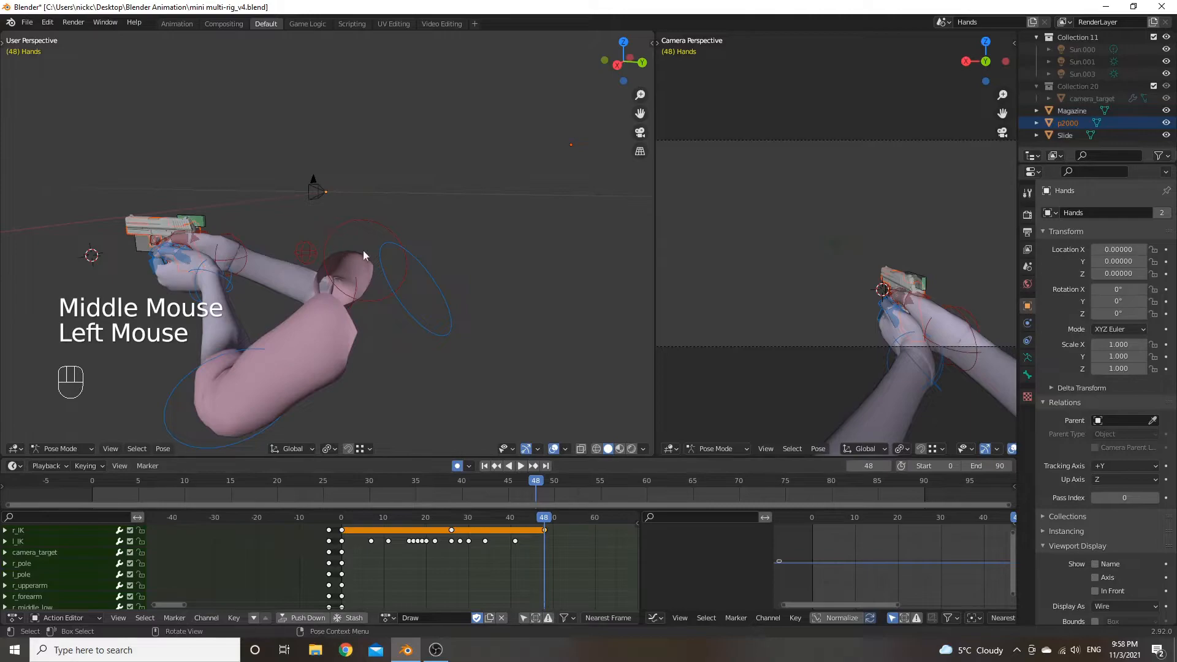
middle_click_drag(377, 278, 329, 296)
left_click(424, 272)
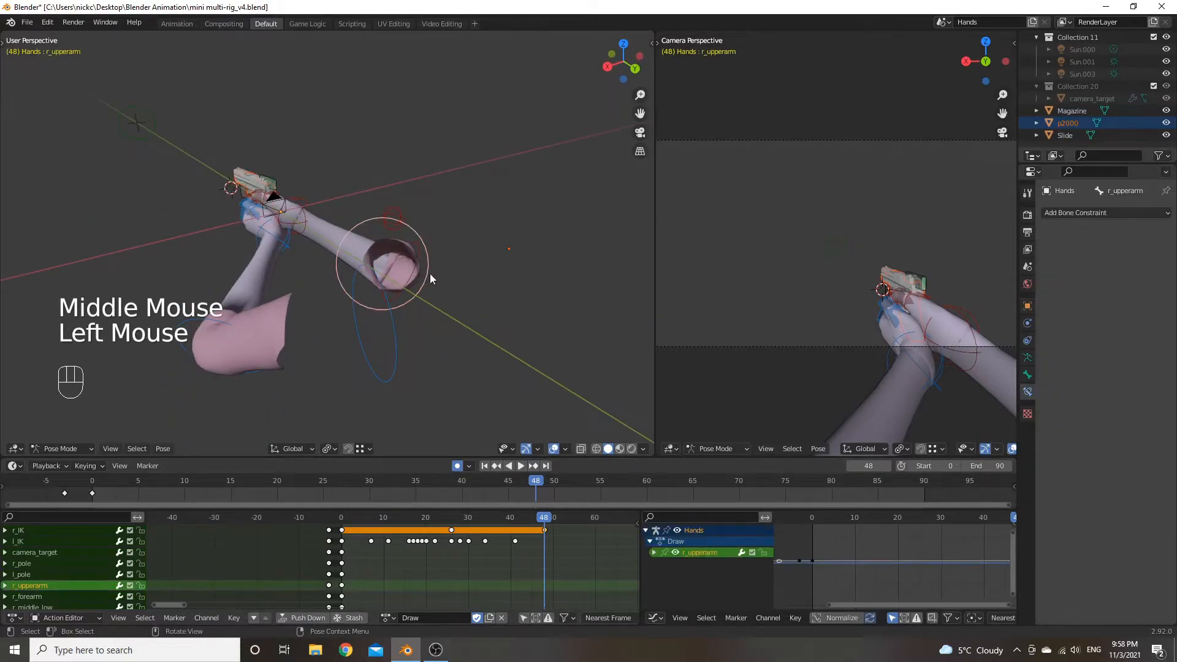
middle_click_drag(429, 274, 472, 293)
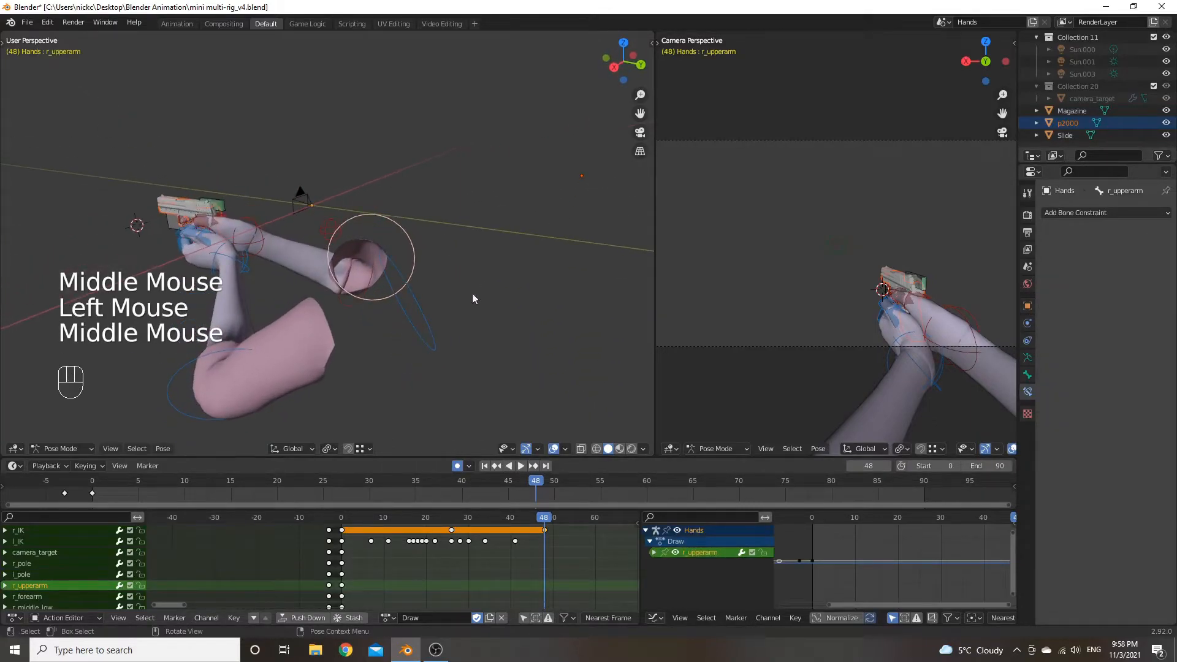
left_click(331, 592)
key("ctrl+c")
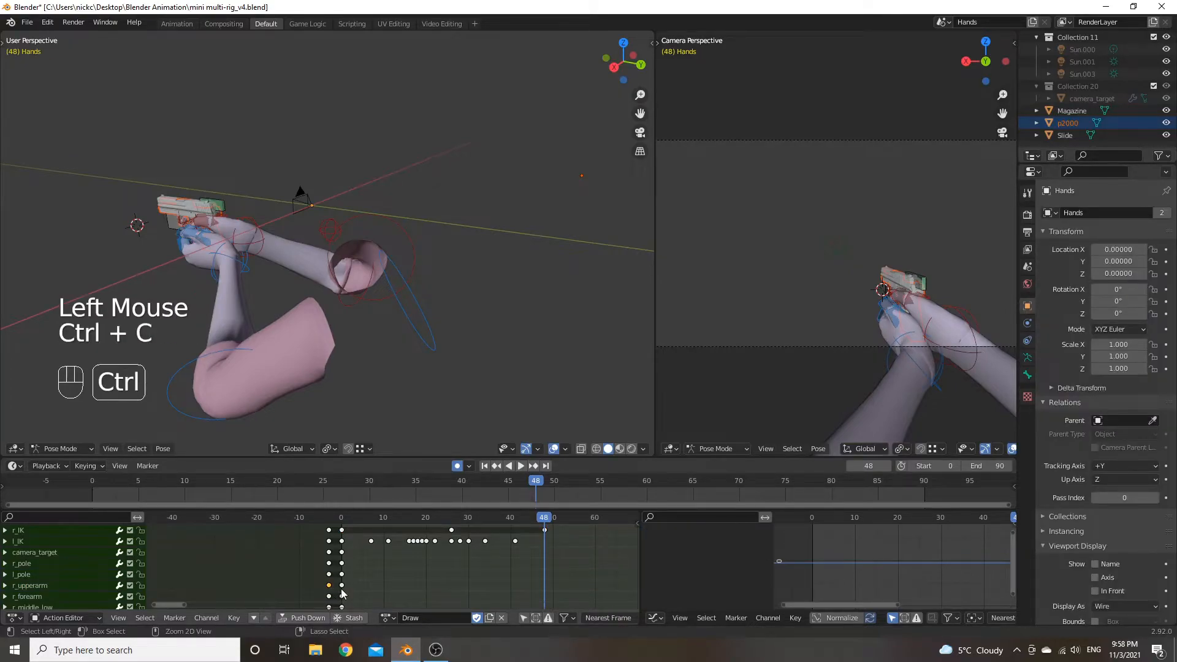
left_click(544, 533)
key("x")
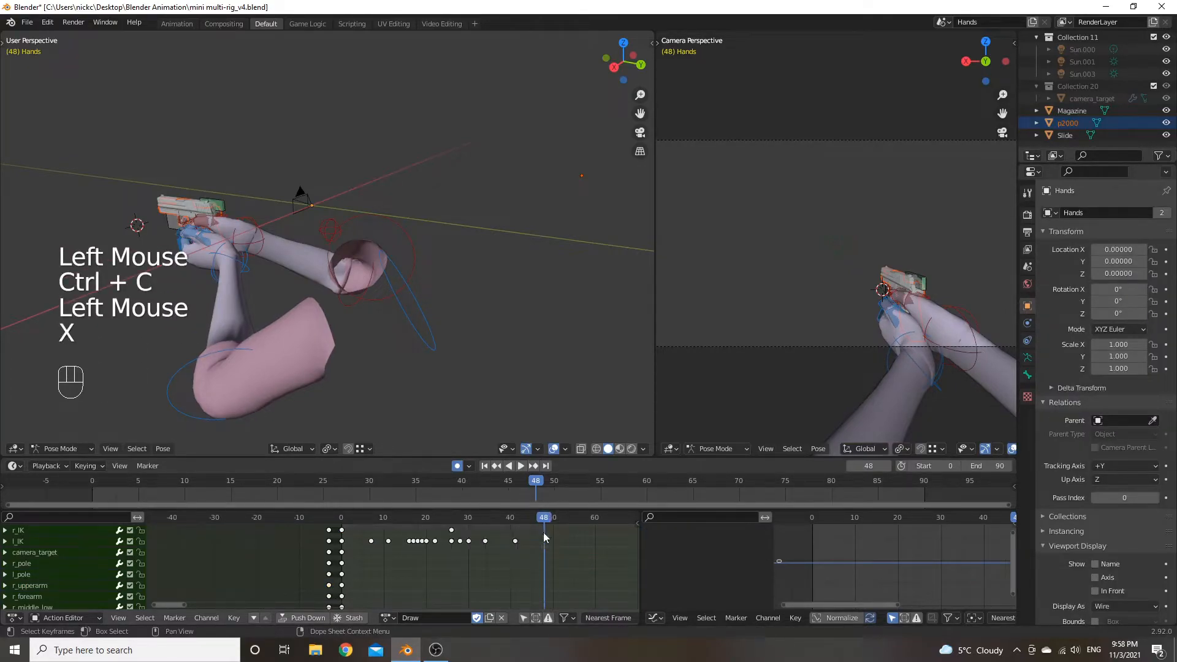
Copy the frame -3 keyframes of r_IK, l_pole and r_upperarm to frame 48, and compare the pose with the origin action.
left_click(340, 586)
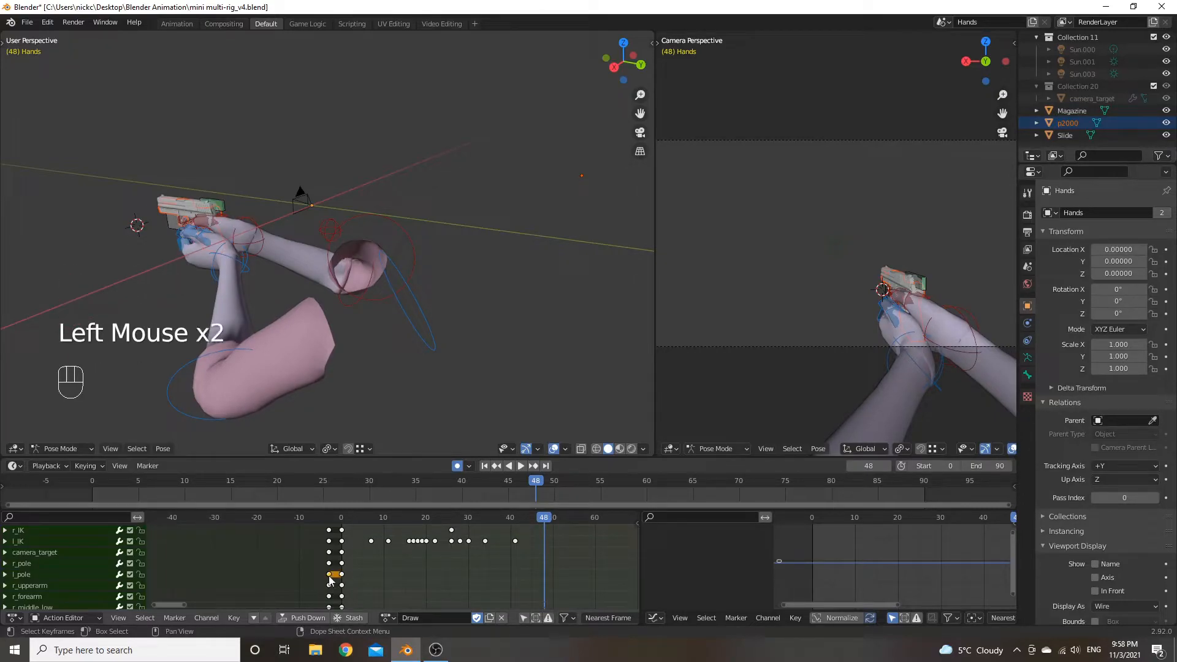
left_click(329, 587, "shift")
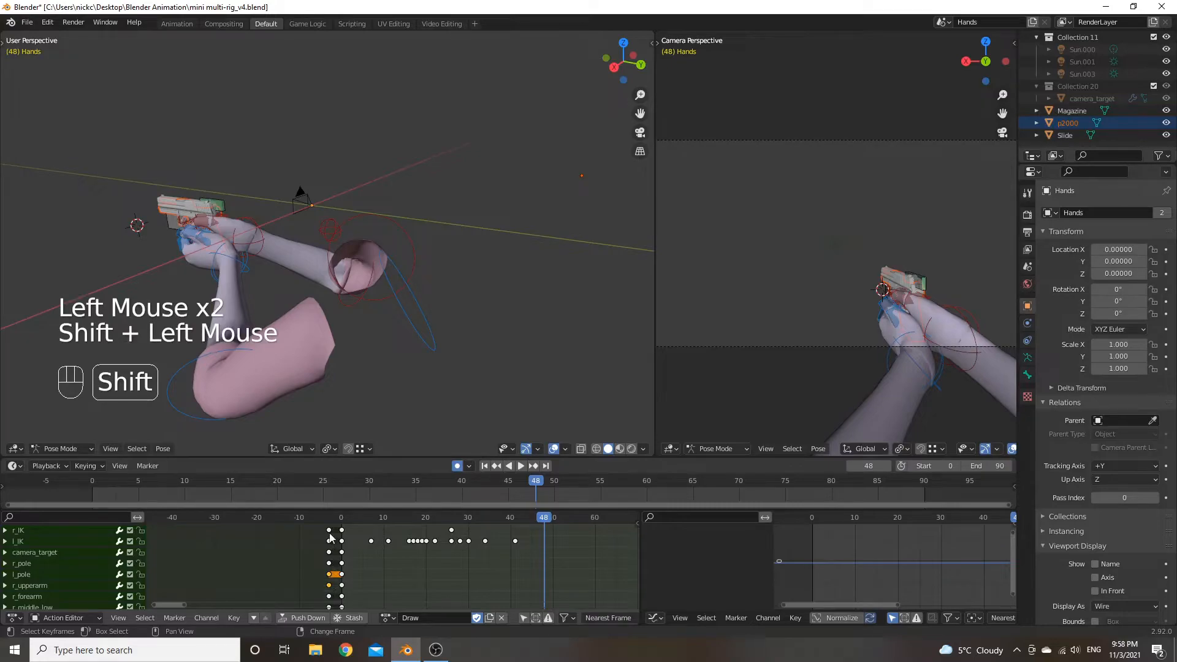
key("ctrl+c")
key("ctrl+v")
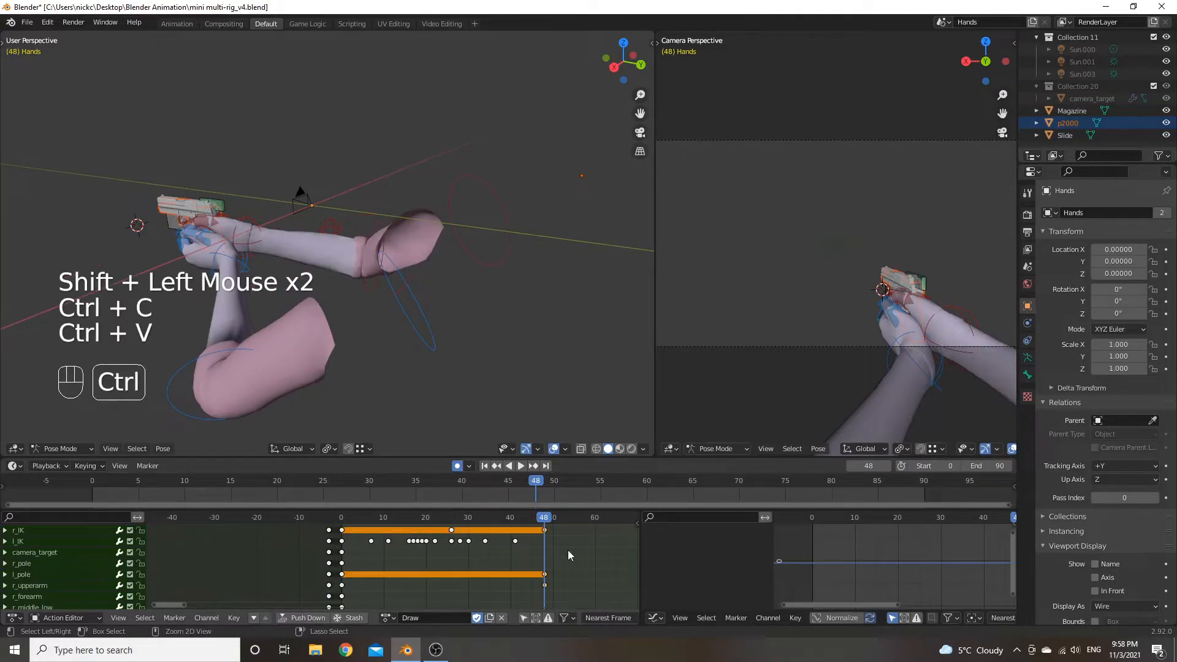
left_click(394, 618)
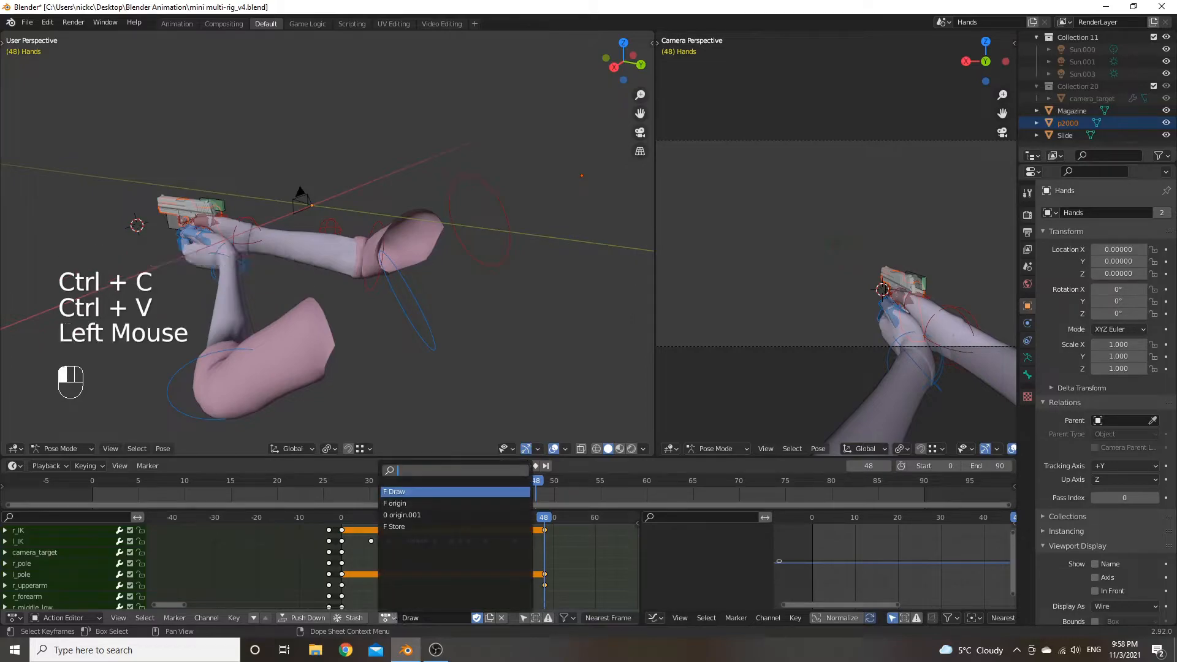
left_click(406, 503)
left_click(389, 617)
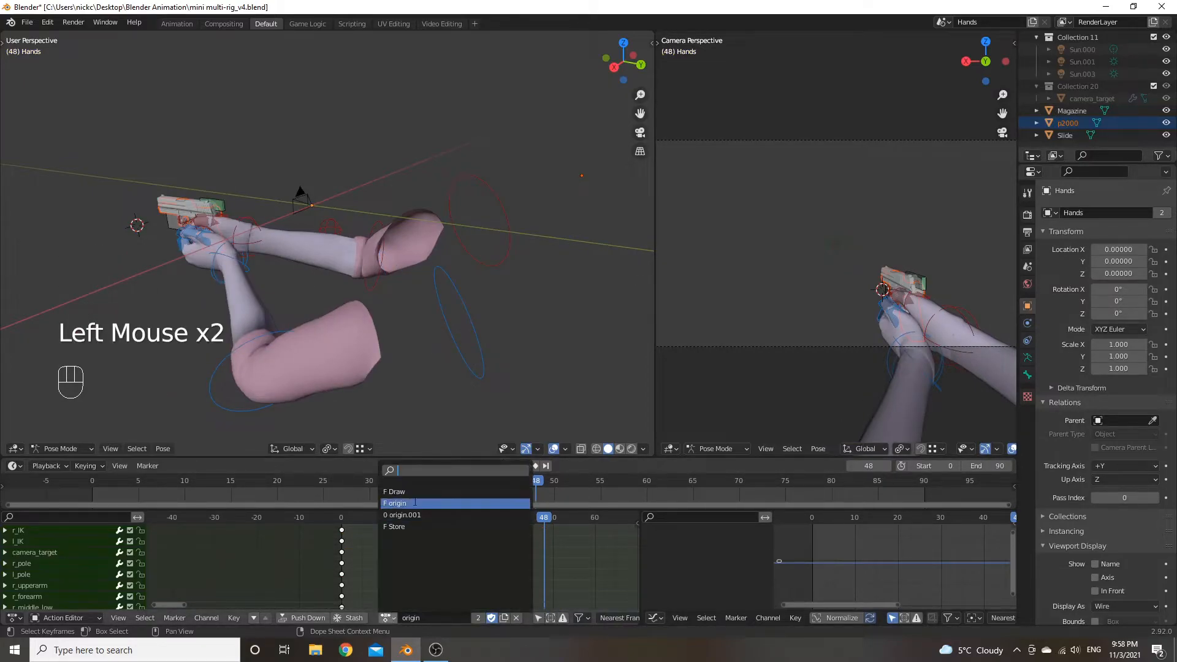
left_click(397, 492)
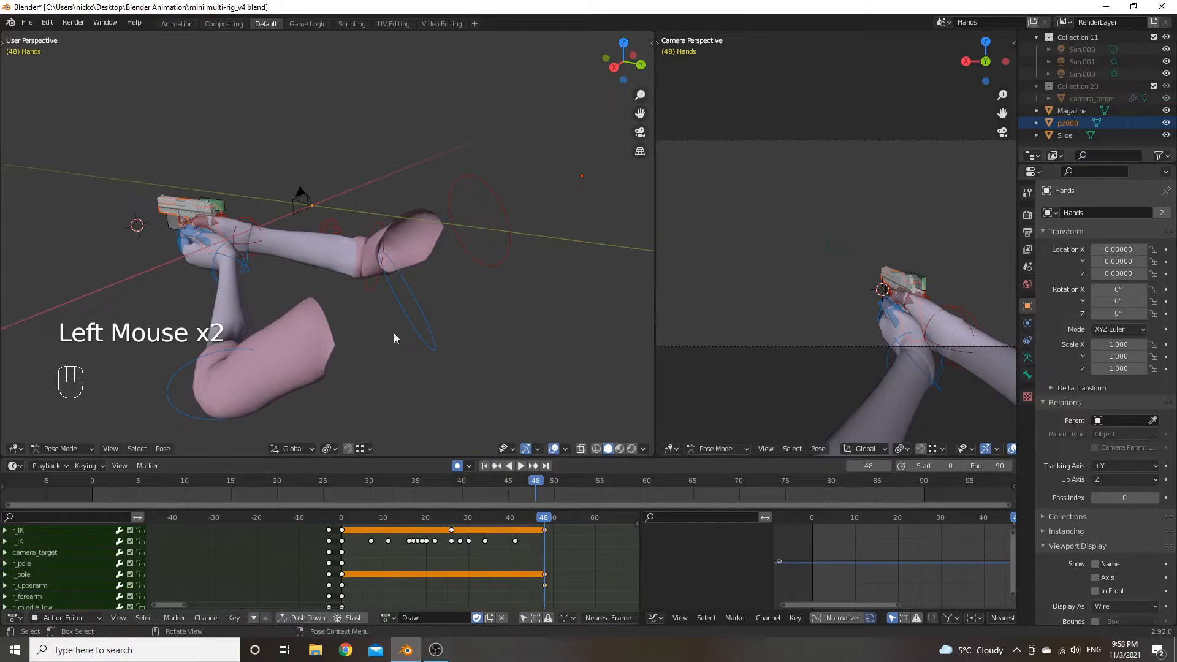
Copy the frame -3 keyframes of l_upperarm and l_forearm to frame 48 in the Draw action.
left_click(430, 334)
middle_click_drag(396, 580, 397, 555)
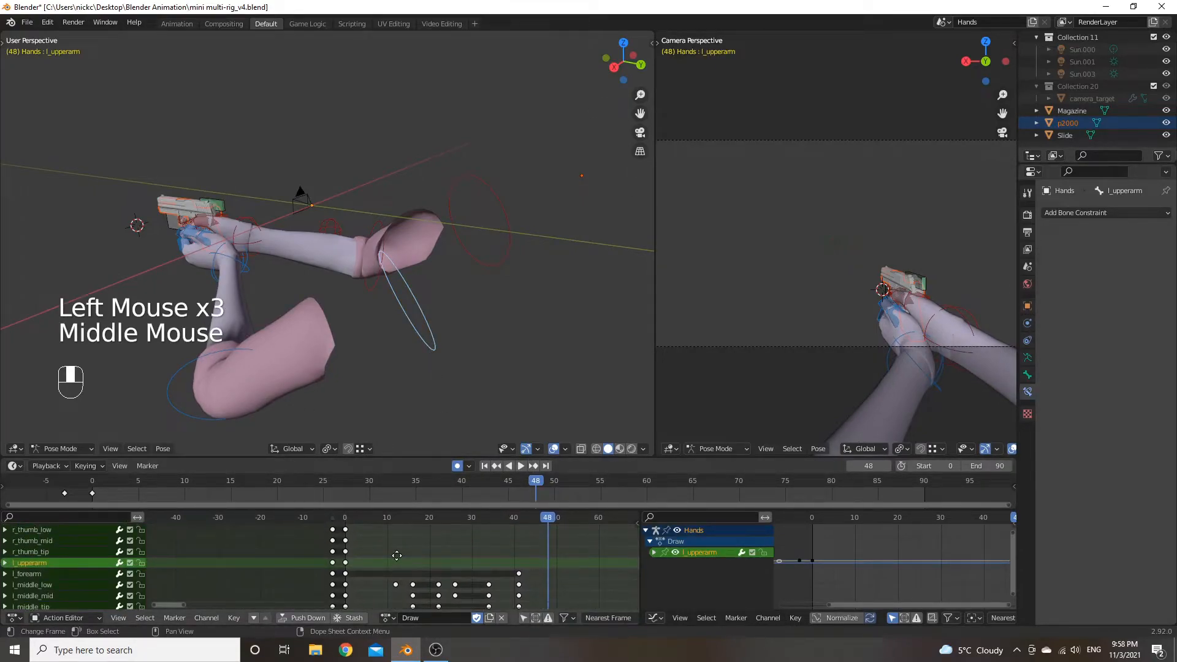
left_click(333, 563)
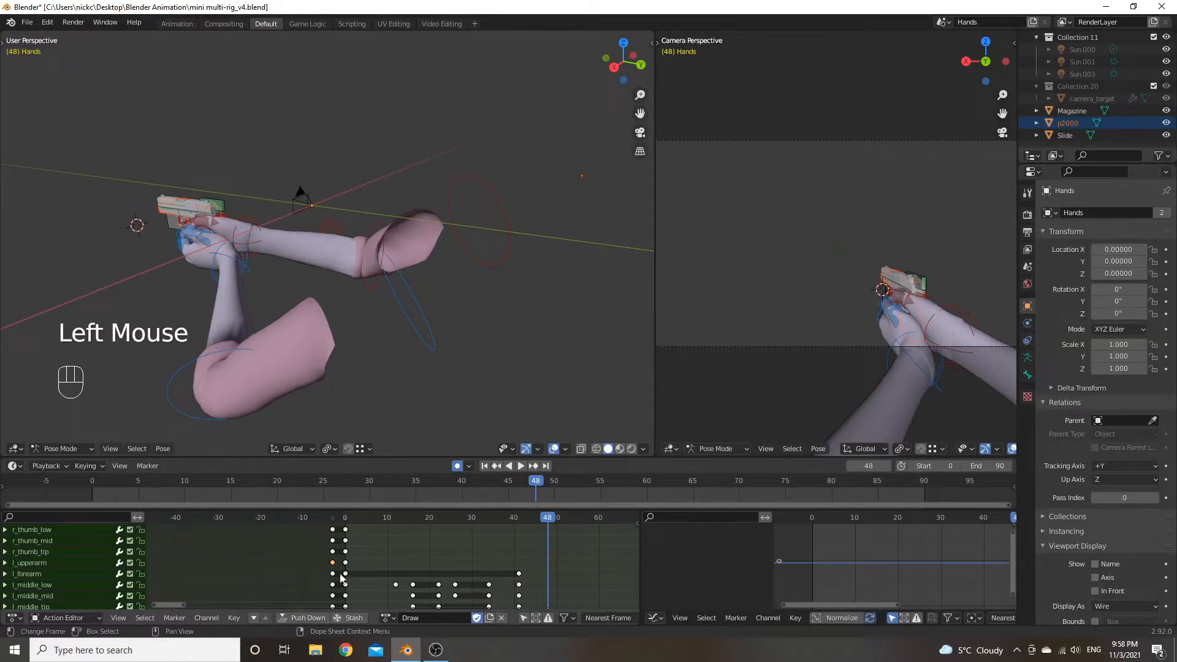
left_click(332, 574, "shift")
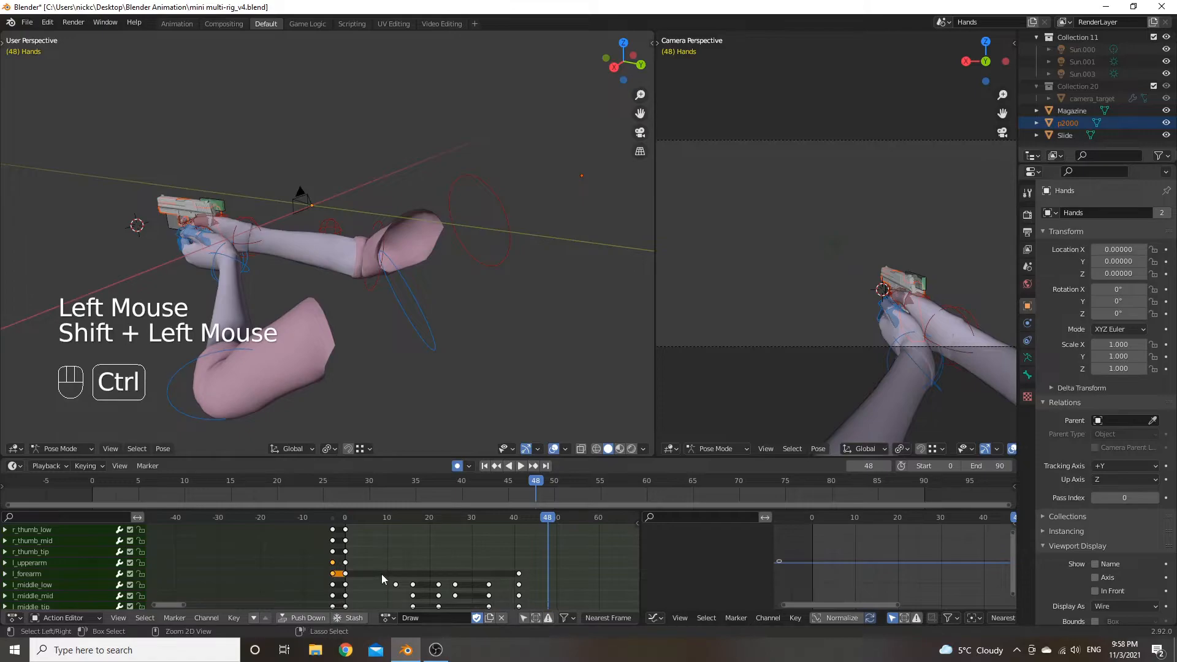
key("ctrl+c")
key("ctrl+v")
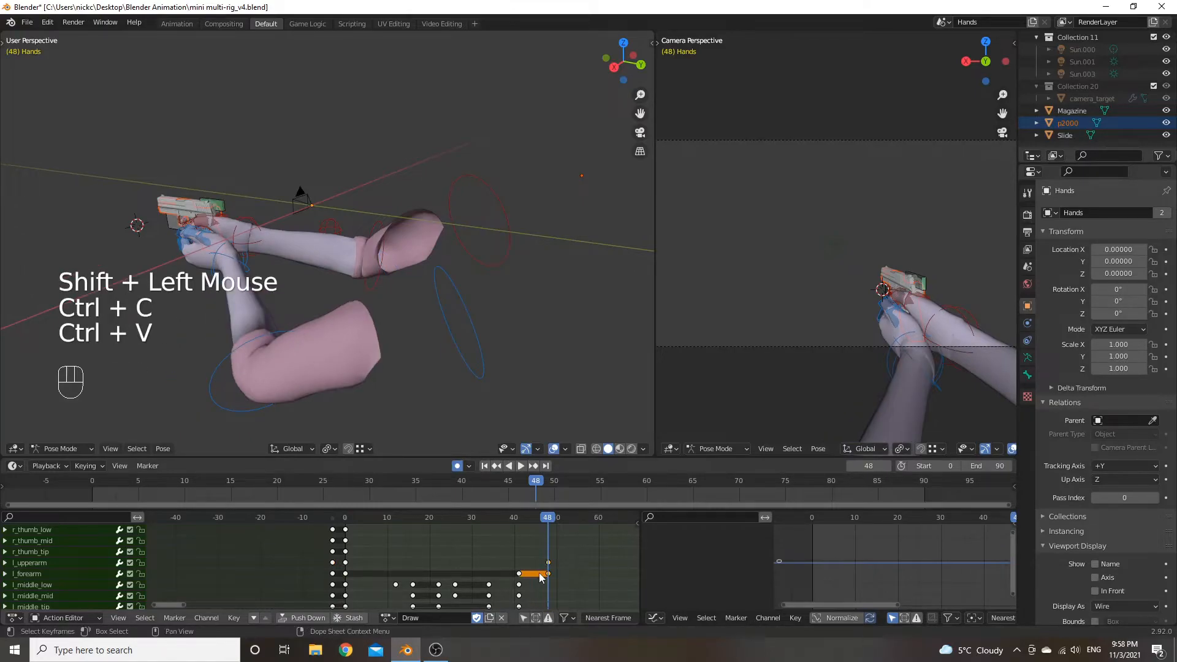
Check Draw's frame 48 arm pose against the origin action, return to Draw and save the file.
left_click(387, 618)
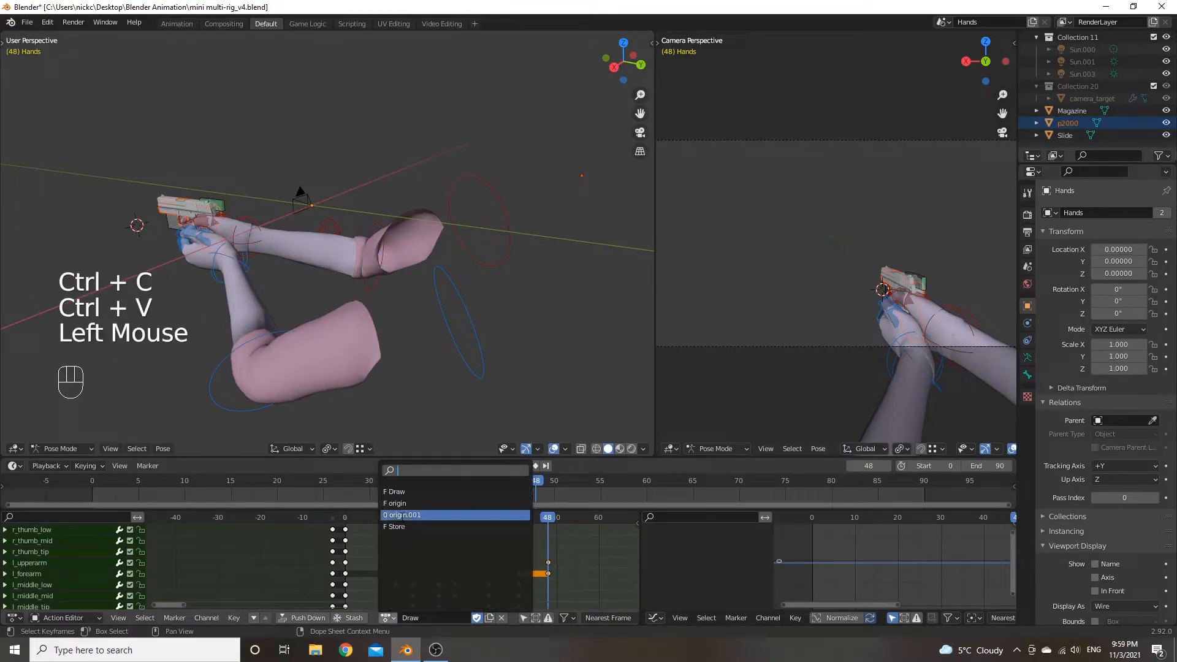
left_click(400, 506)
left_click(387, 618)
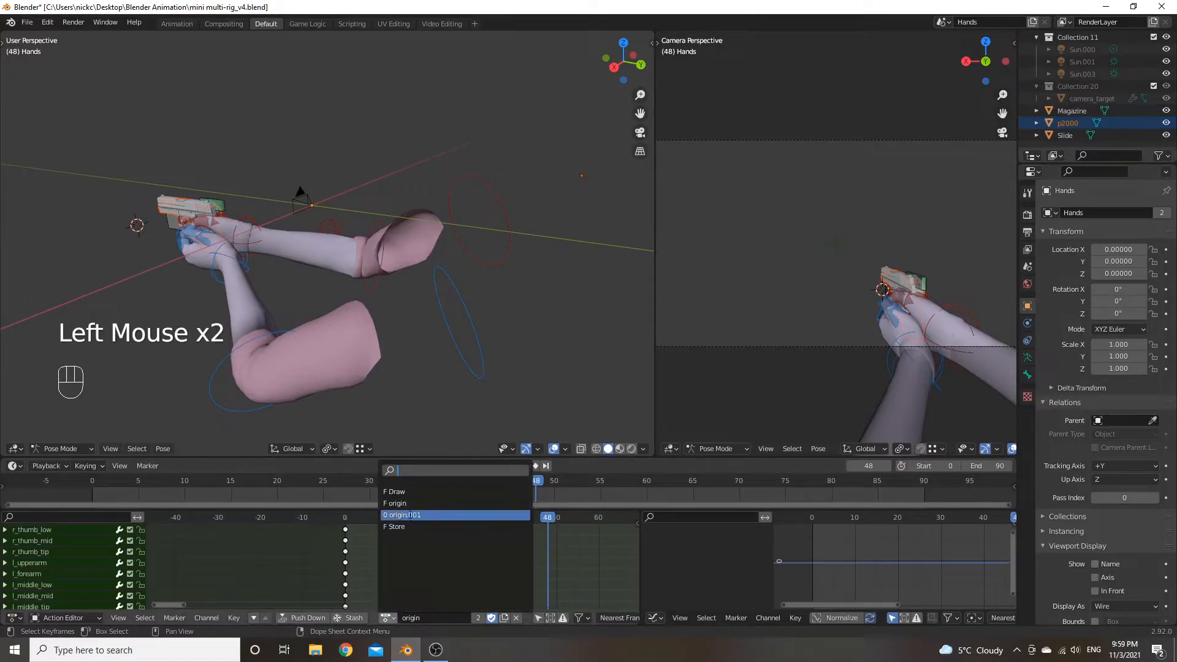
left_click(410, 492)
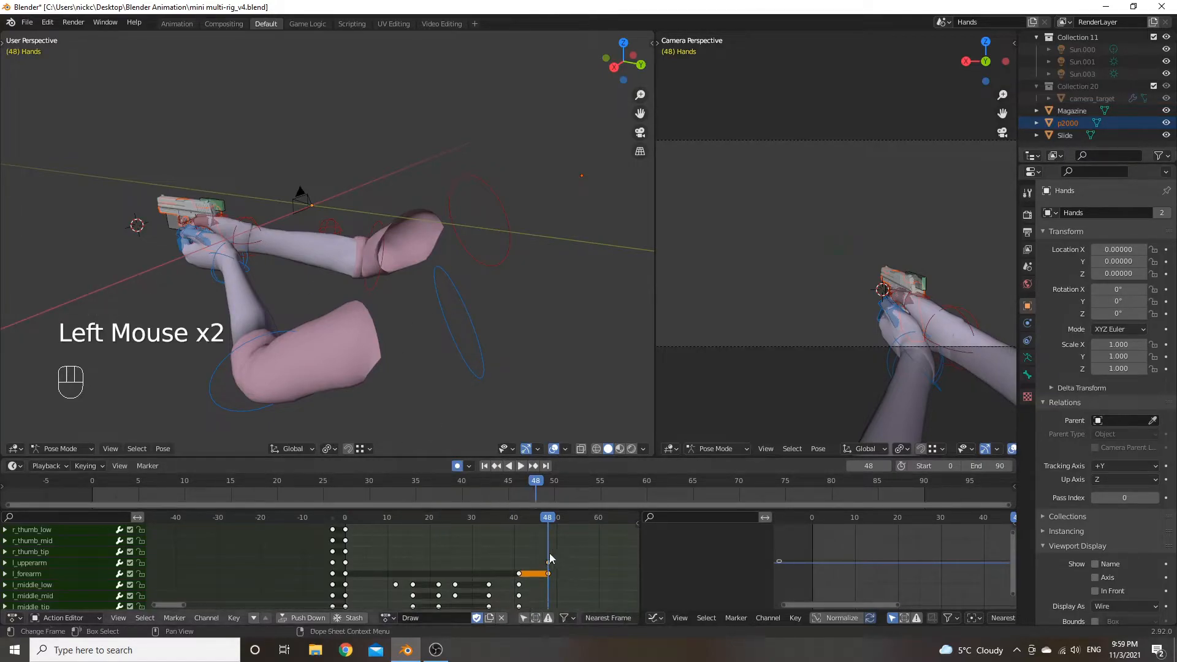
middle_click_drag(546, 529, 554, 575)
key("ctrl+s")
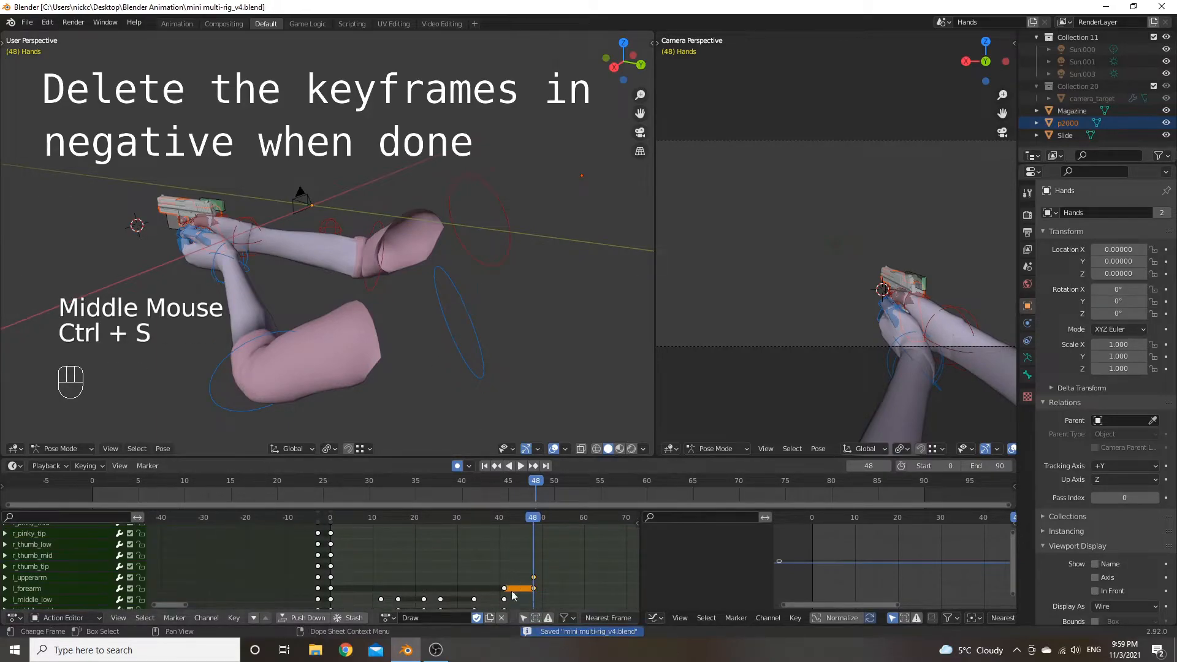
Duplicate the origin action as a new action named Reload.
left_click(388, 617)
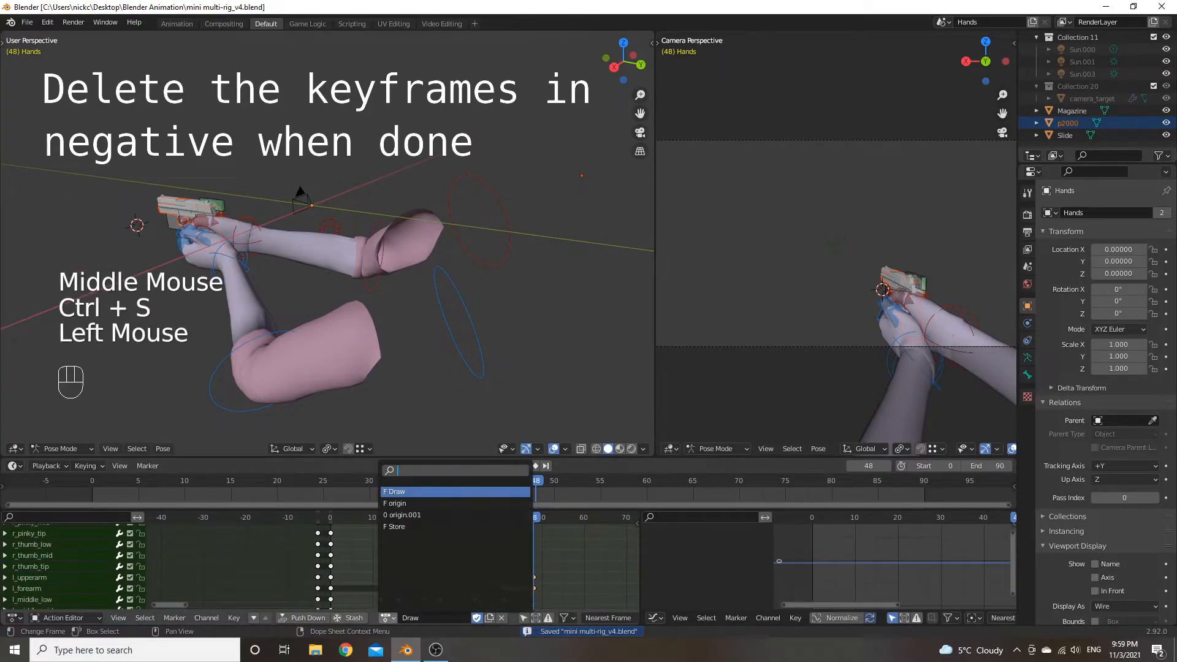
left_click(411, 504)
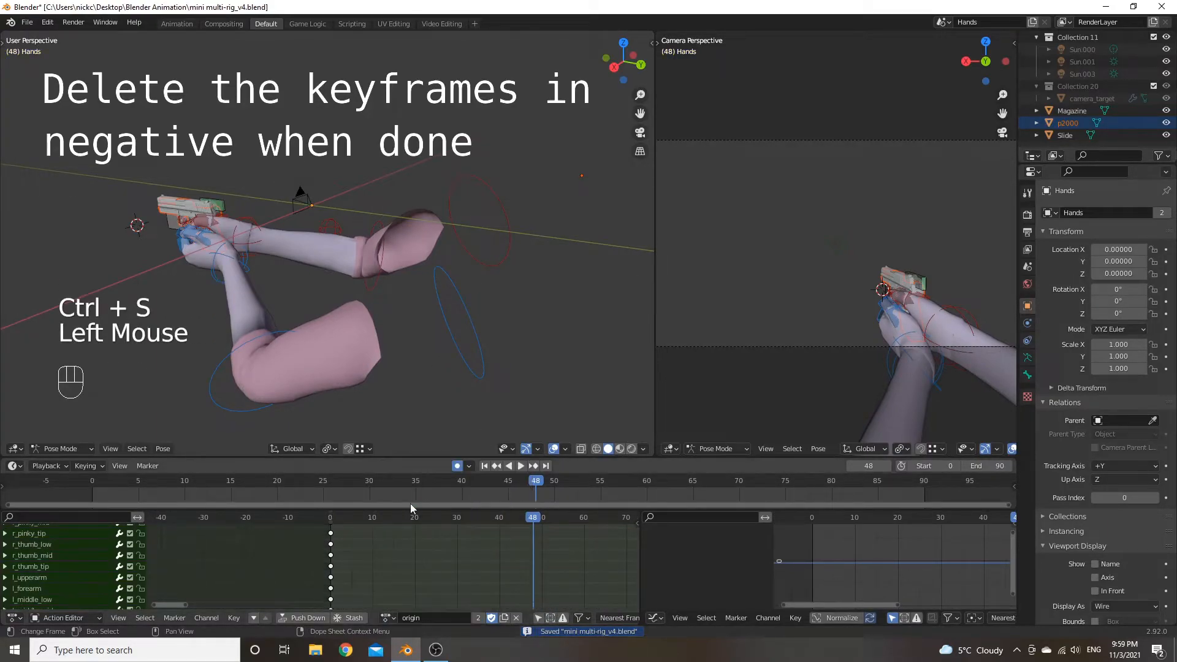
left_click(503, 620)
left_click(437, 618)
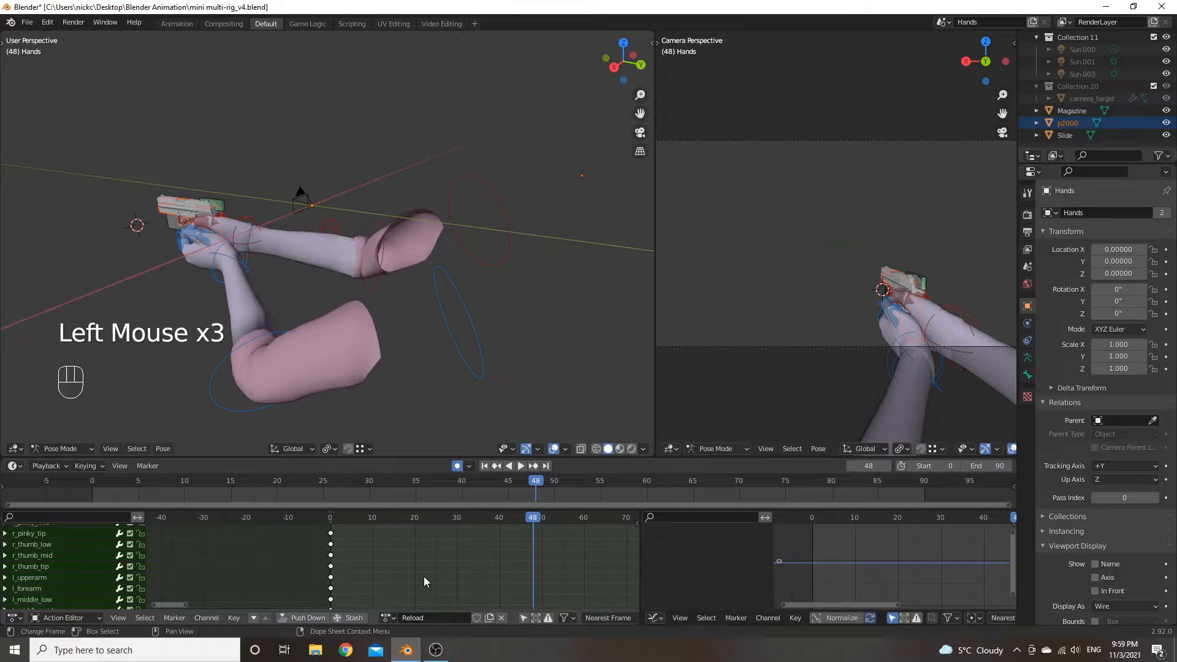
At frame 8 of the Reload action, move the Main bone about -1.4 on X, -0.3 on Y and 0.8 on Z.
left_click_drag(545, 518, 310, 528)
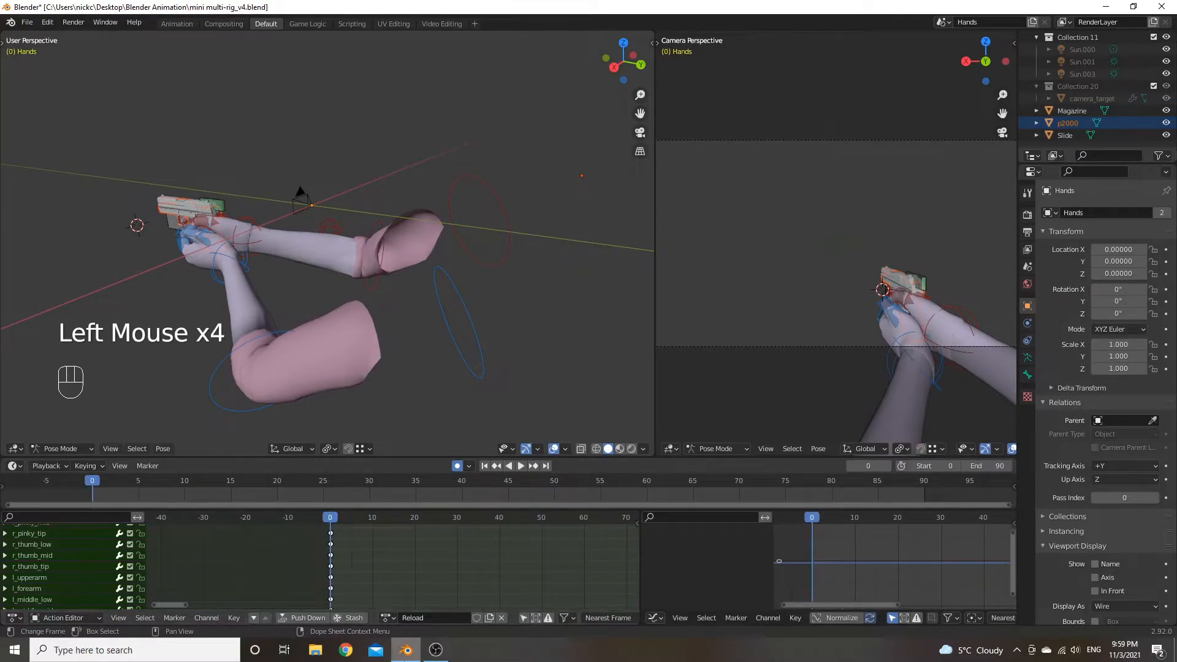
middle_click_drag(386, 566, 398, 557)
left_click_drag(344, 529, 373, 527)
scroll(373, 528, "up", 1)
middle_click_drag(373, 527, 429, 506)
scroll(304, 289, "up", 2)
middle_click_drag(304, 289, 515, 352)
left_click(300, 252)
scroll(468, 331, "down", 1)
key("g")
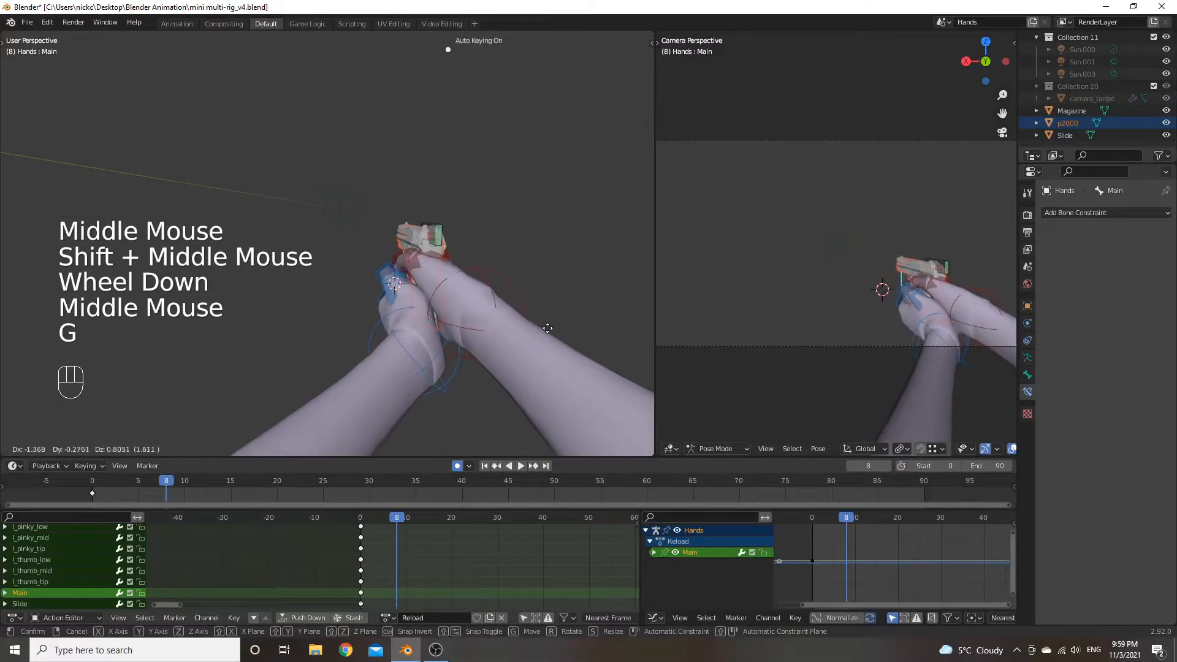
left_click(542, 329)
Tilt the Main bone at frame 8 by rotating it about global Z and X, and play back the motion from frame 0.
key("r")
key("z")
left_click(43, 304)
key("r")
key("x")
left_click(87, 244)
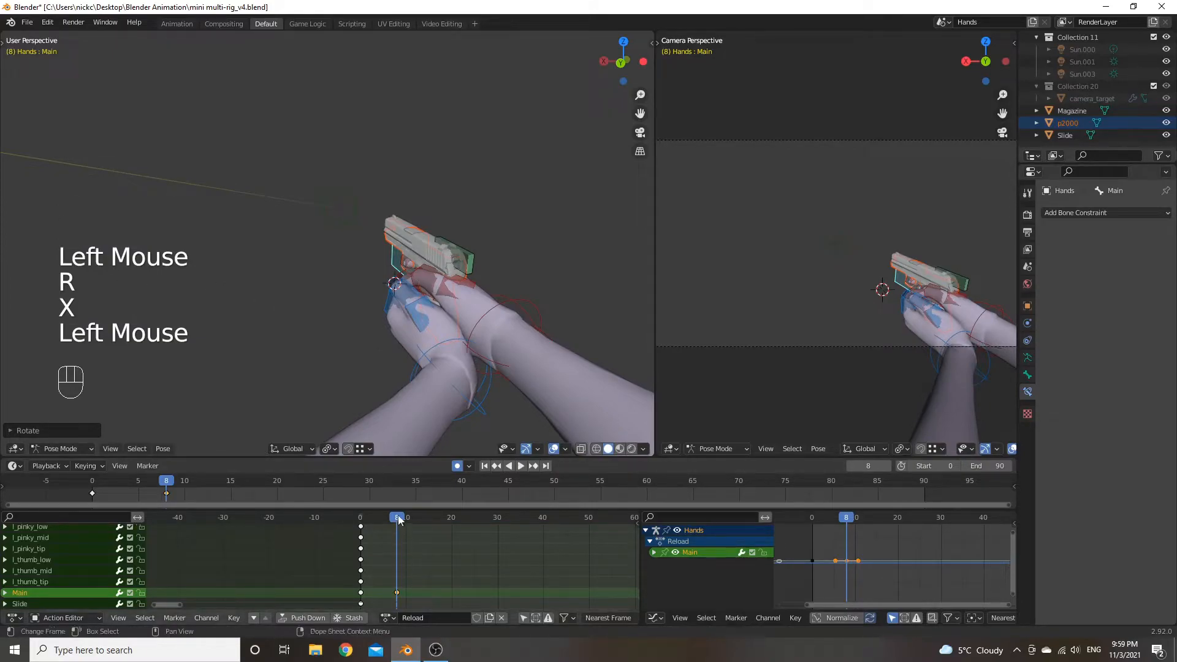
double_click(360, 521)
key("space")
key("space")
left_click(397, 526)
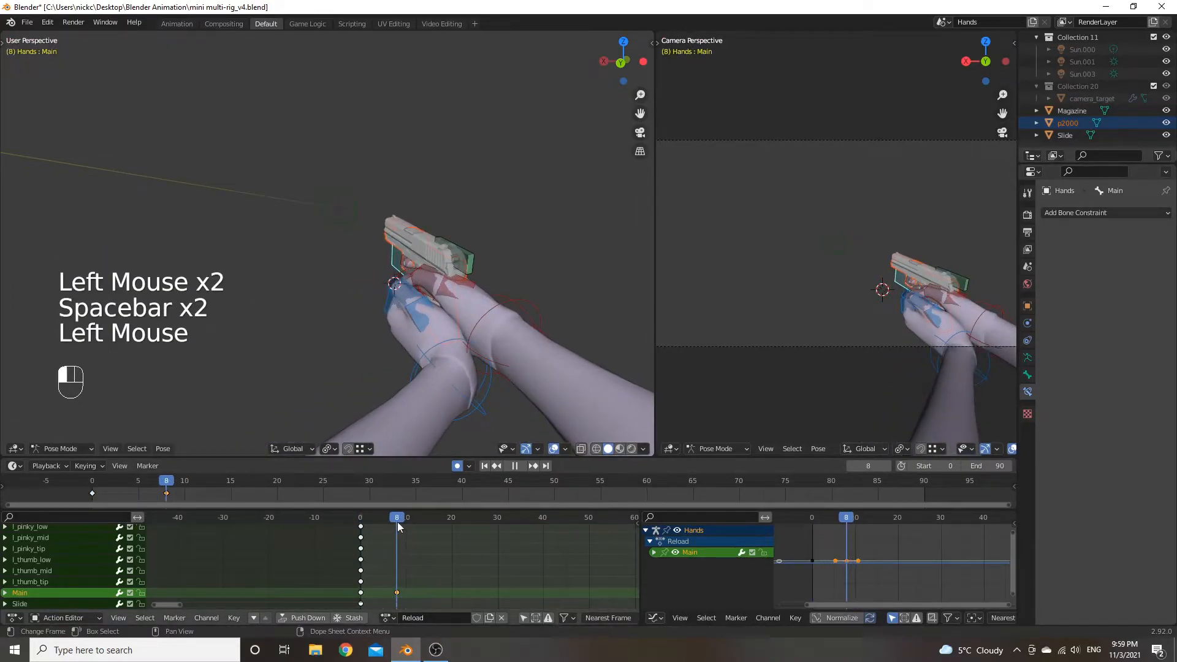
At frame 12, rotate the Main bone about 7 degrees around global Z and adjust its rotation around X.
left_click_drag(398, 527, 415, 522)
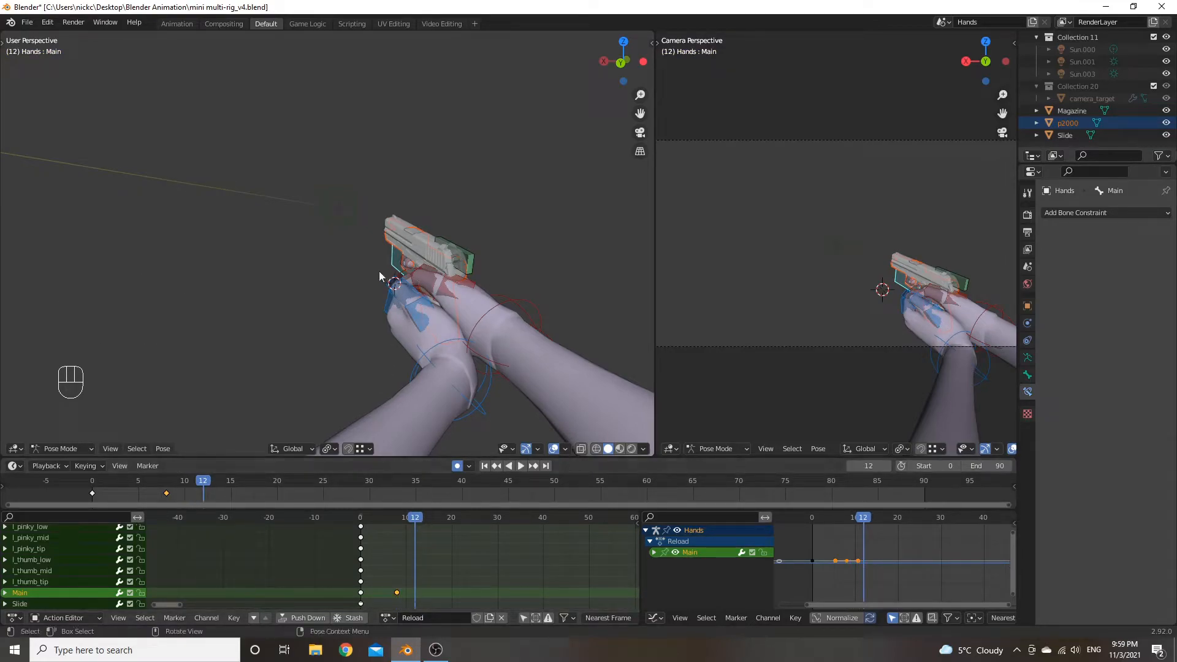
key("r")
key("z")
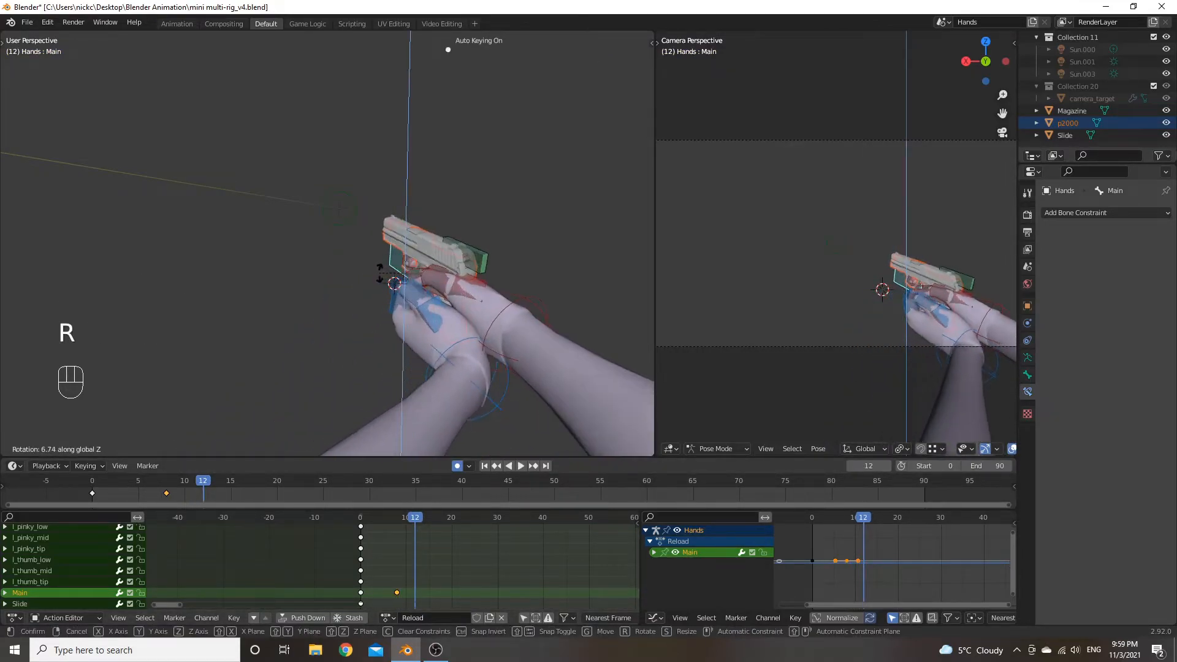
left_click(380, 275)
key("r")
key("x")
left_click(383, 278)
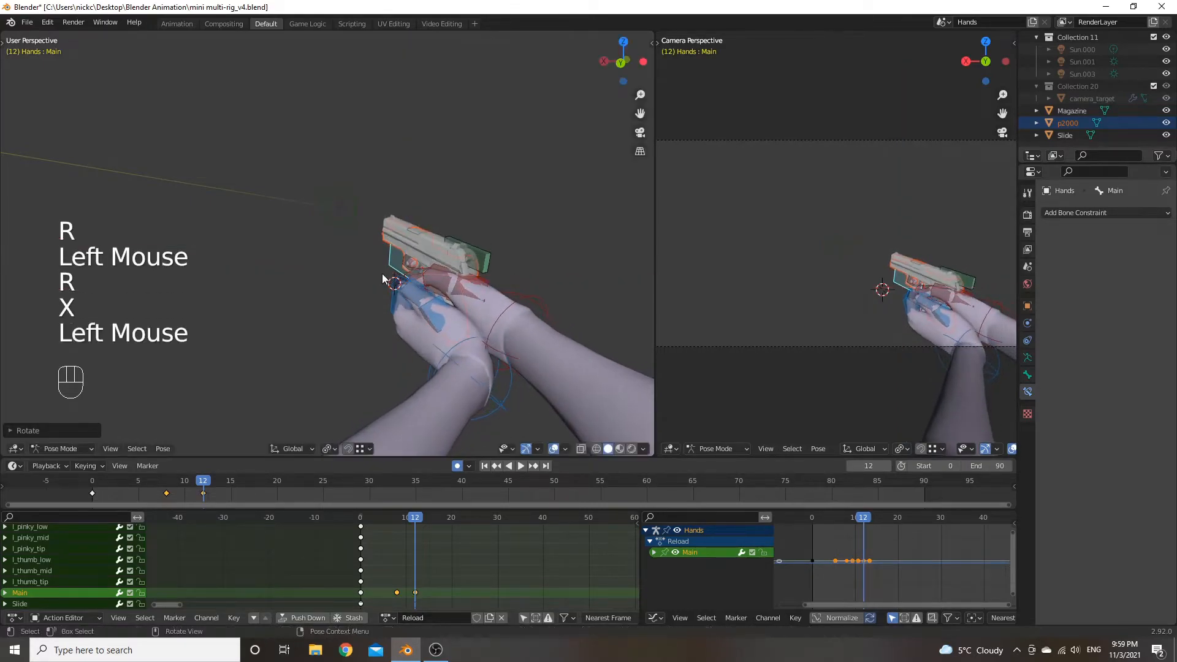
Shift the Main bone slightly toward the view's centre at frame 12 and rotate it around global Z.
key("g")
left_click(369, 274)
key("r")
key("z")
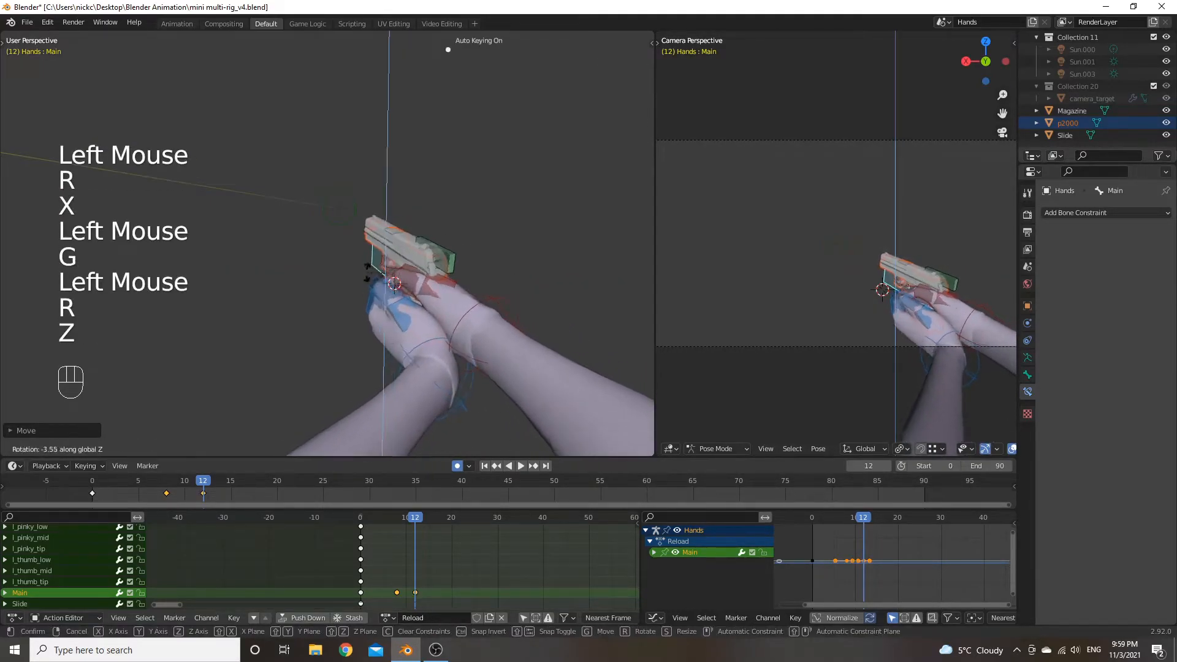
left_click(428, 564)
Preview the motion and rotate the Main bone around global Z at frame 13.
left_click(409, 519)
key("space")
key("space")
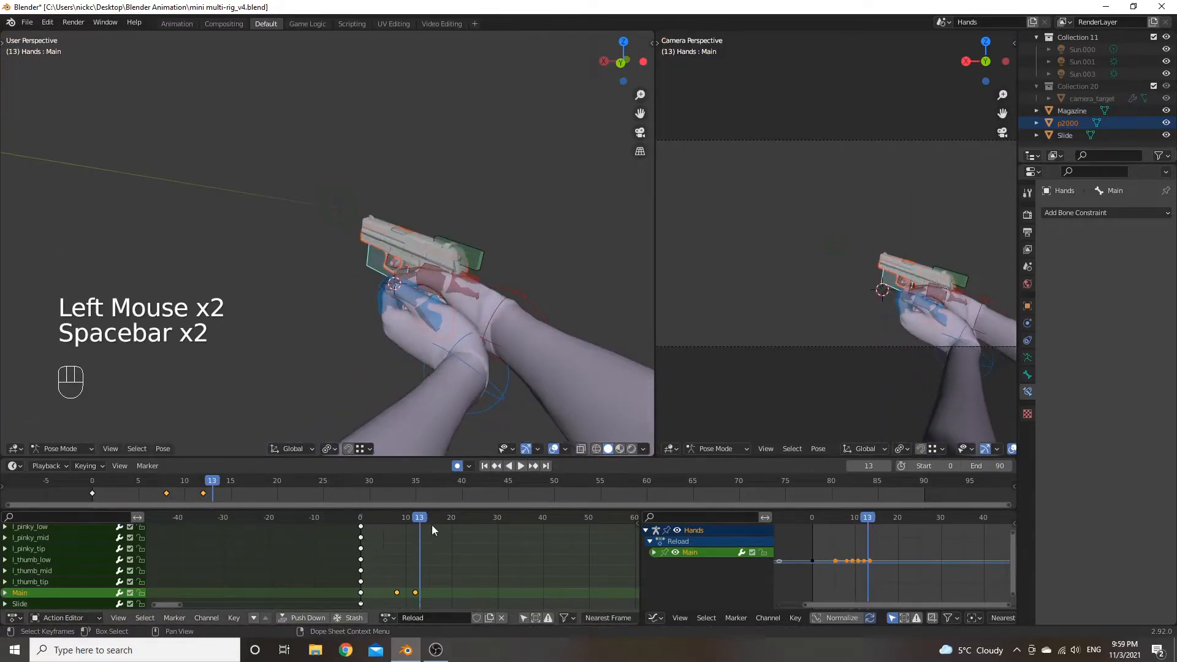
key("r")
key("z")
left_click(432, 399)
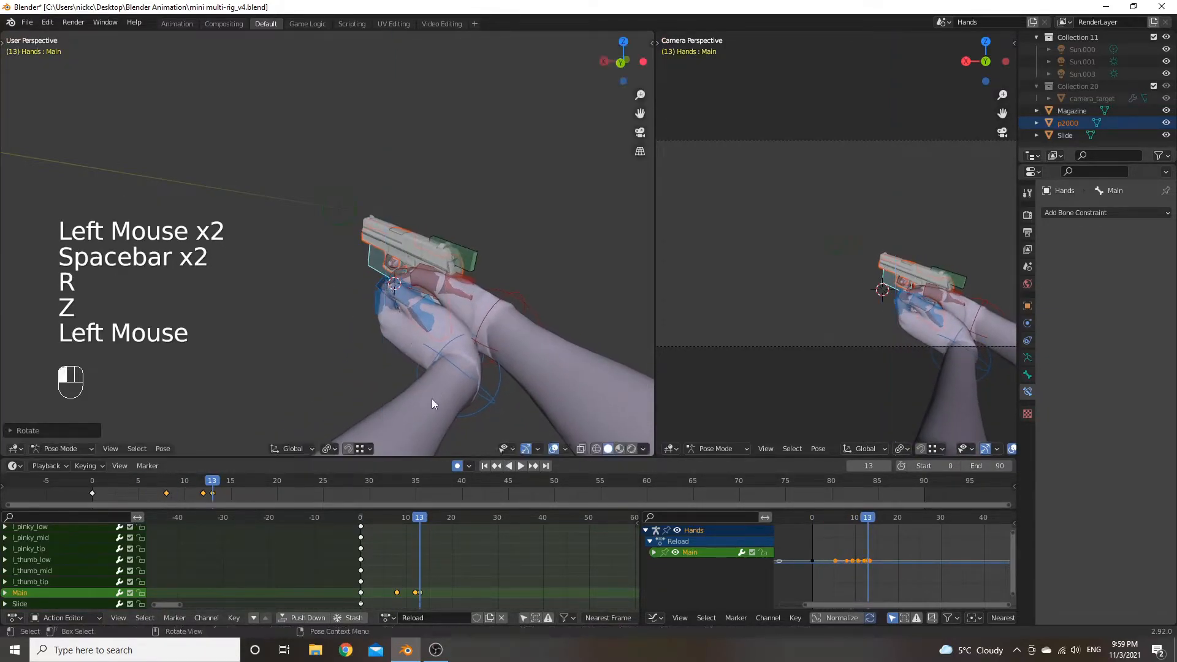
left_click_drag(412, 522, 418, 521)
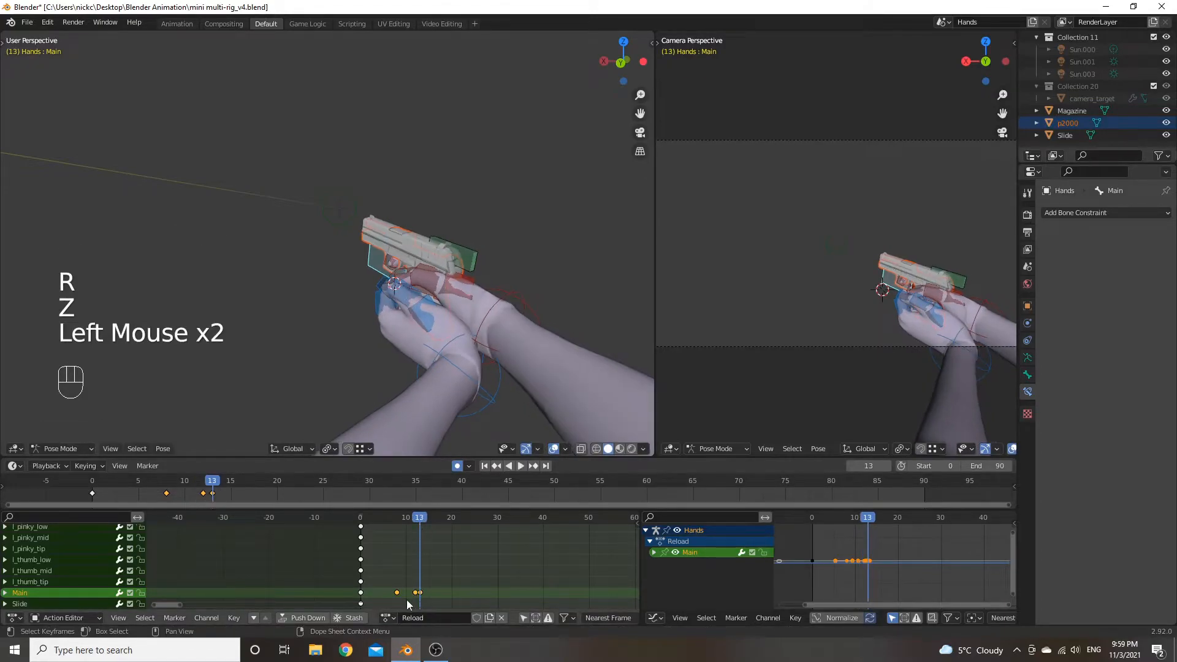
Delete the Main bone's keyframe at frame 12 and move its frame 13 keyframe to frame 12.
left_click(417, 593)
key("x")
left_click(414, 592)
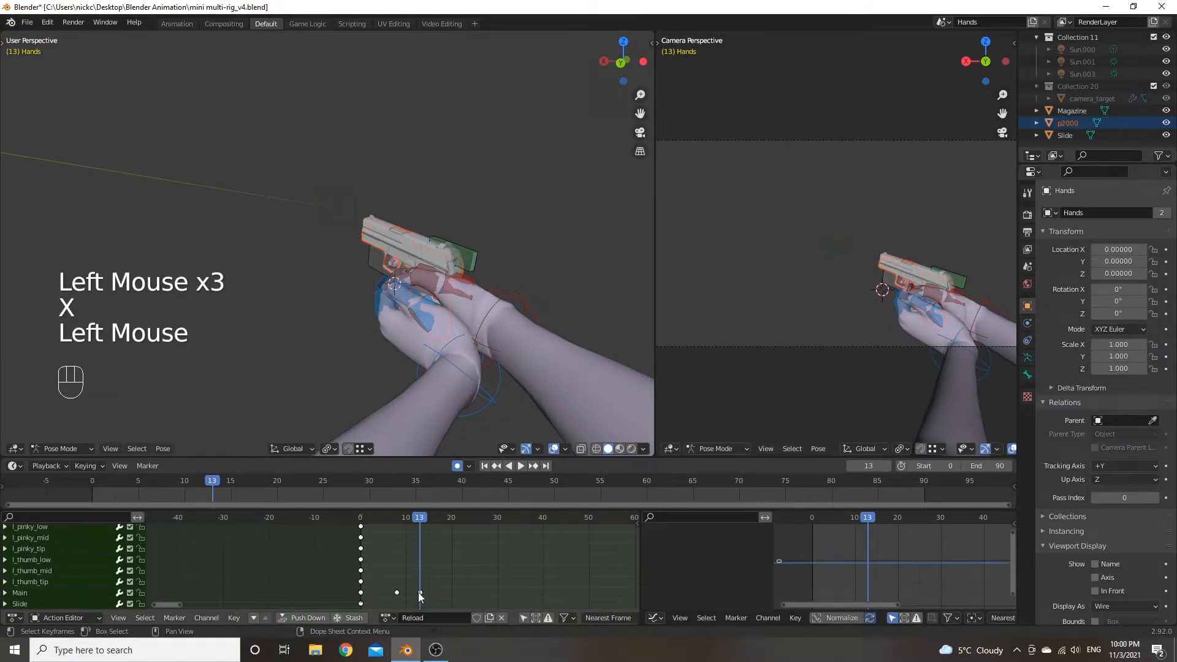
key("g")
left_click(424, 519)
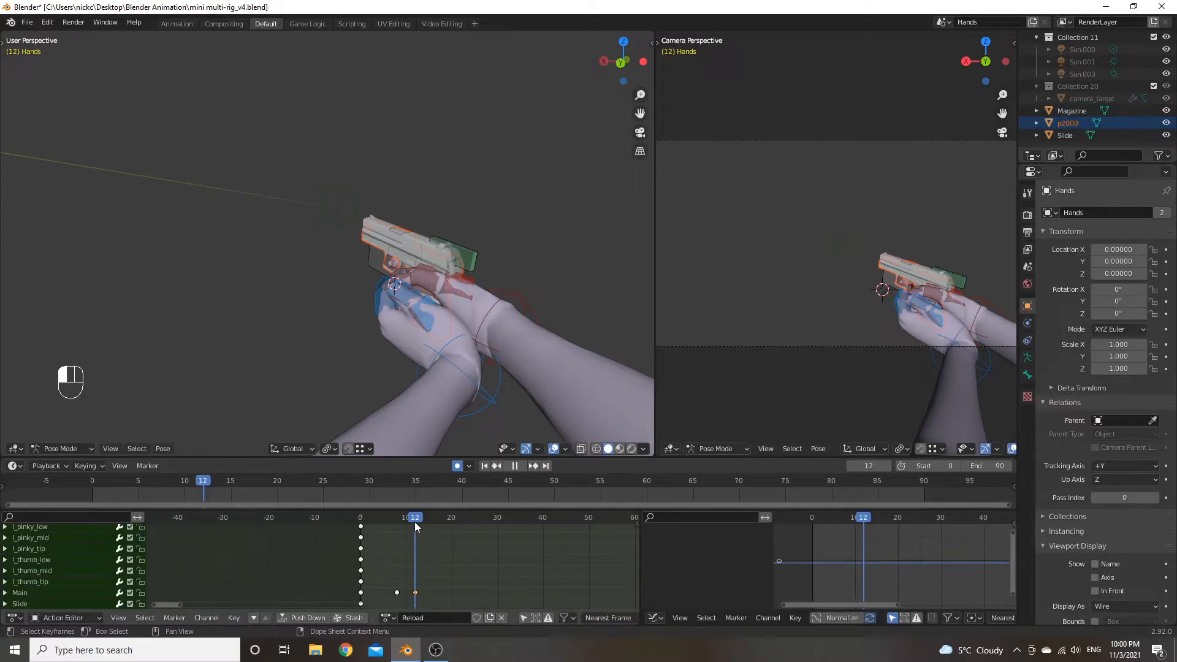
Stop the playback and raise the Main bone slightly along global Z at frame 12.
key("space")
left_click(369, 259)
key("g")
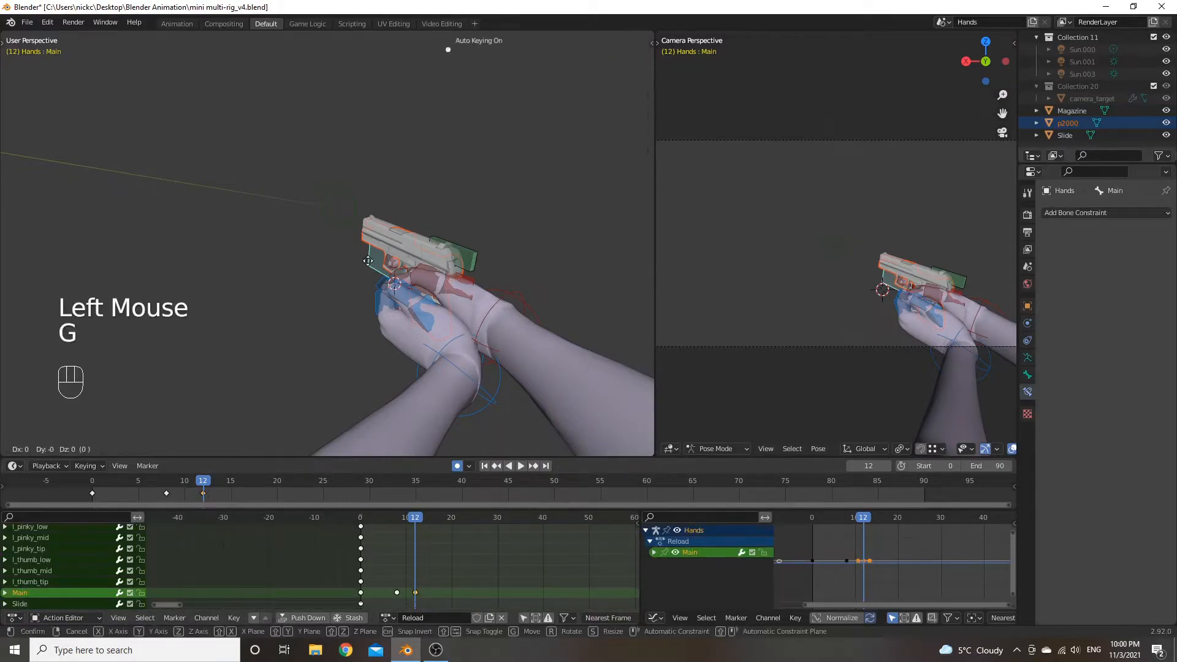
key("z")
left_click(372, 248)
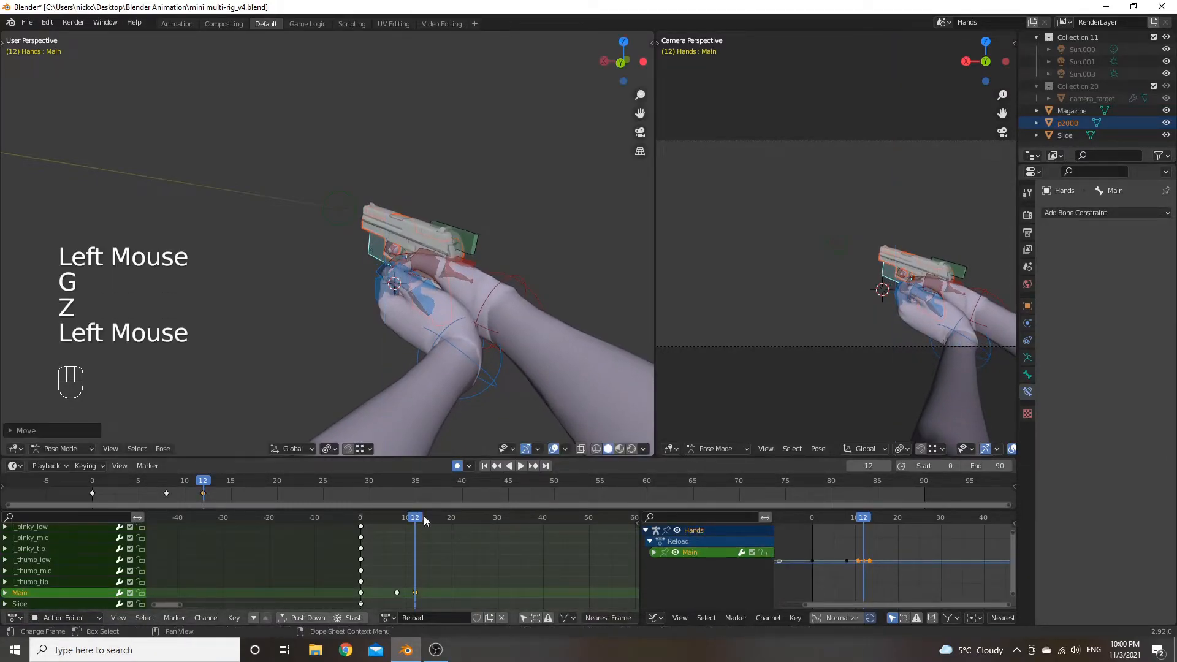
At frame 15, lower the Main bone about 0.55 along global Z.
left_click_drag(416, 520, 432, 525)
middle_click_drag(431, 319, 427, 268)
scroll(429, 255, "up", 2)
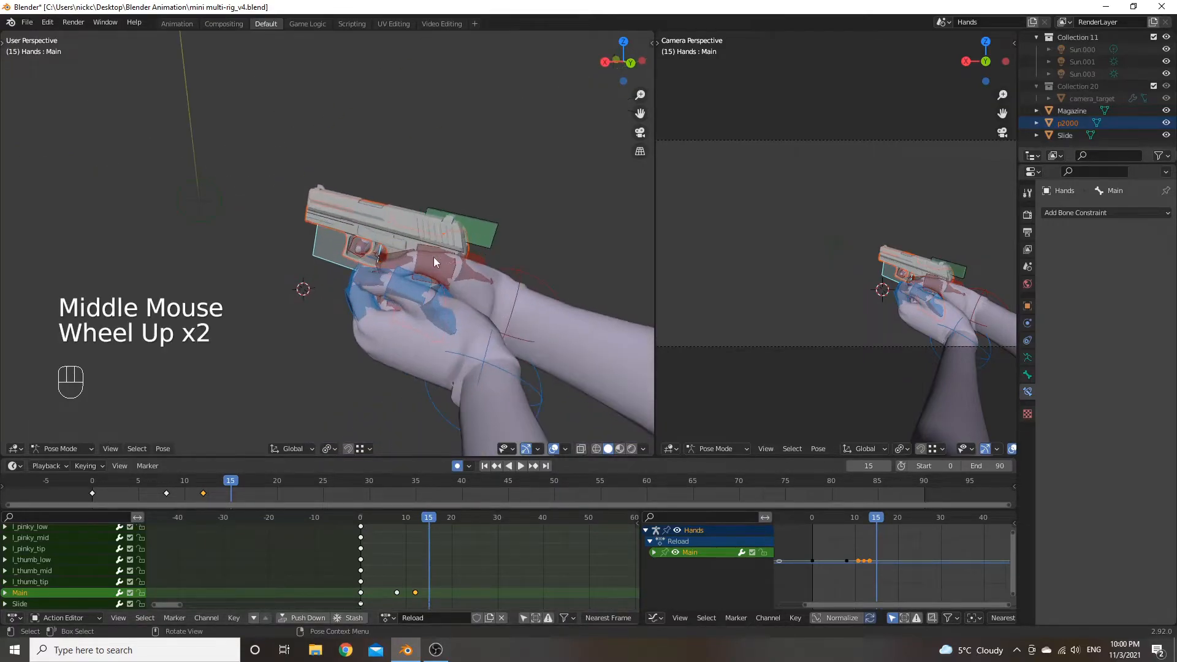
key("g")
key("z")
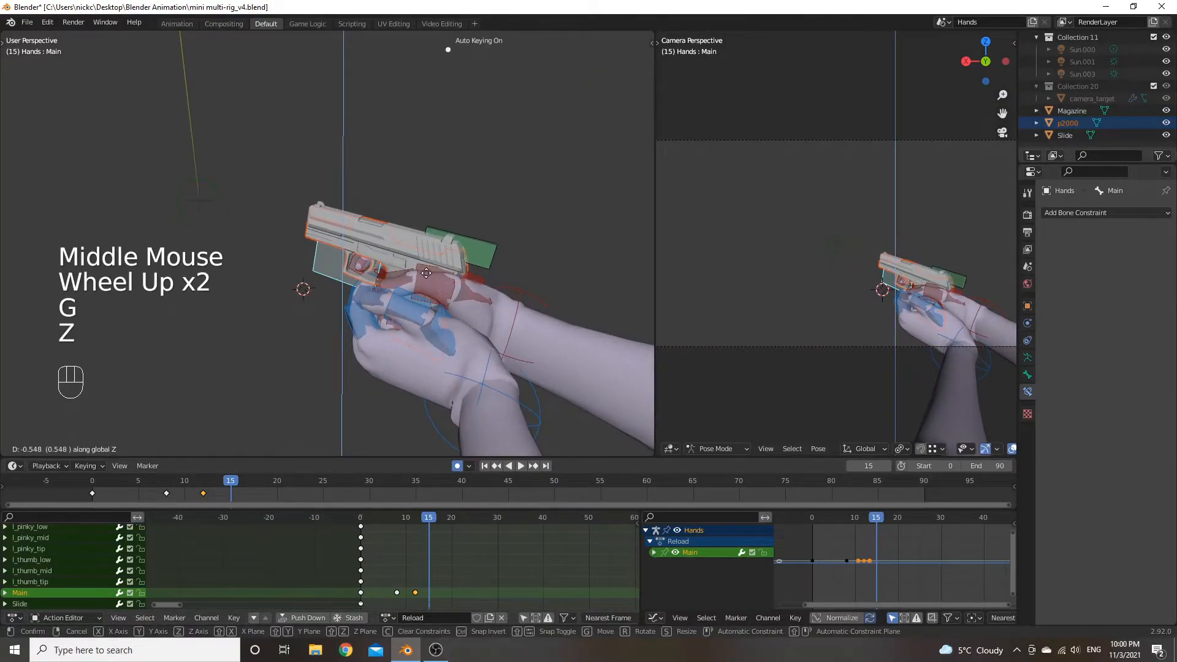
left_click(426, 273)
Adjust the Main bone's rotation at frame 15 around its local X axis and around global X.
key("r")
key("x")
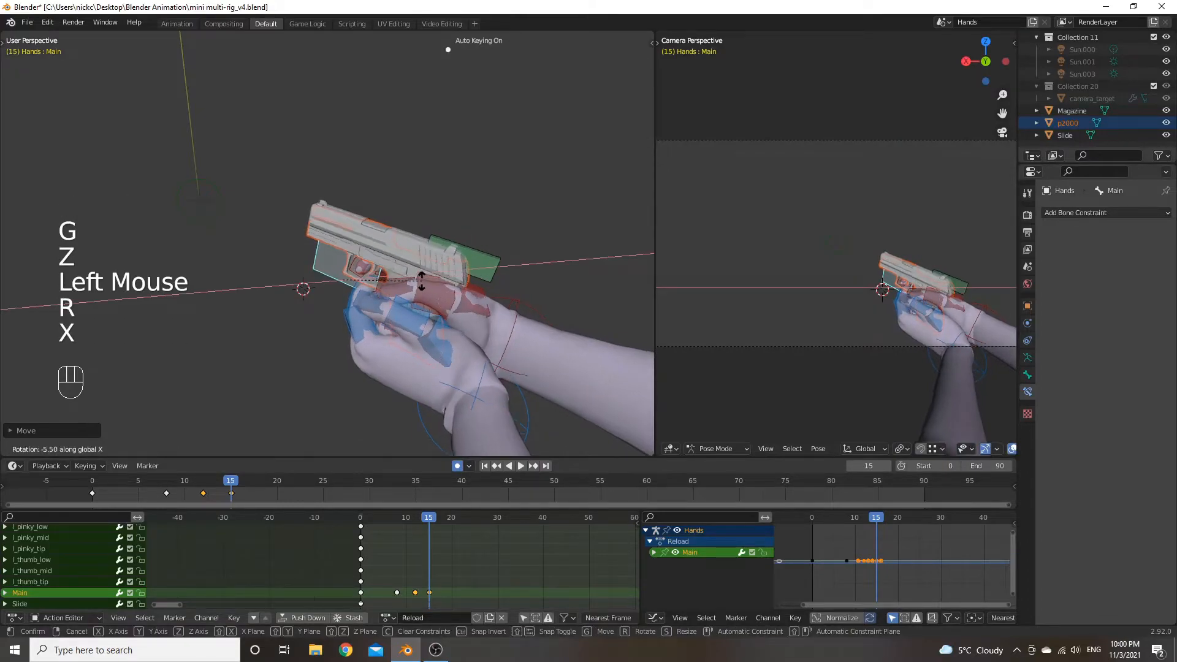
right_click(421, 280)
key("r")
key("x")
key("x")
left_click(419, 286)
key("r")
key("x")
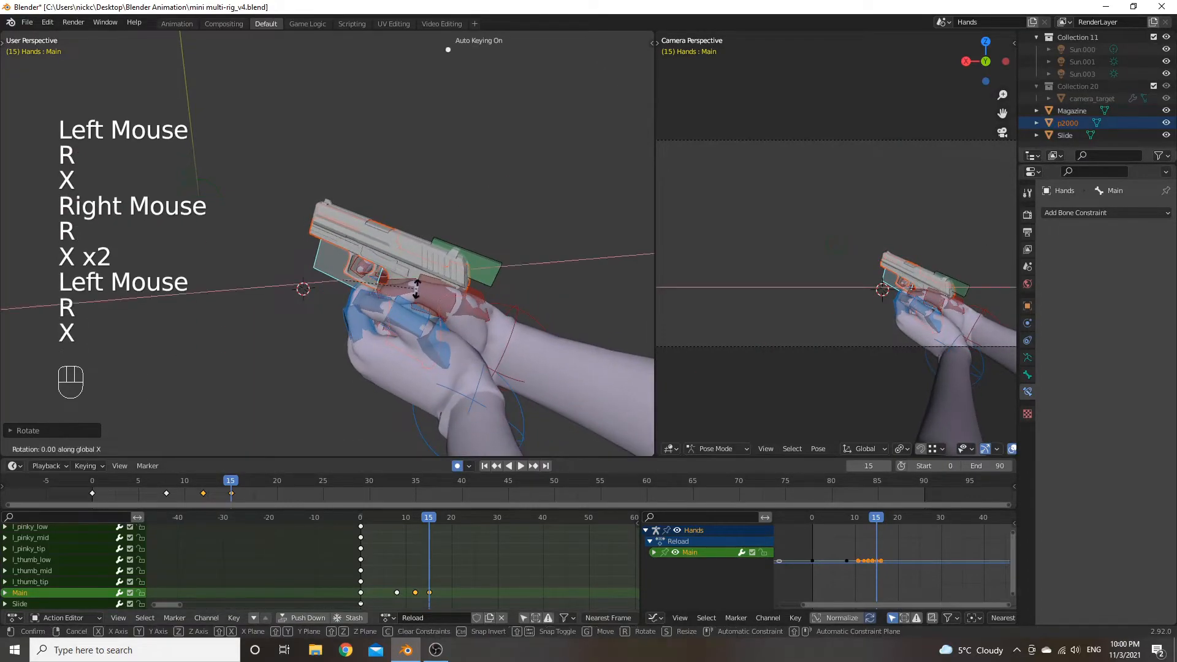
left_click(425, 310)
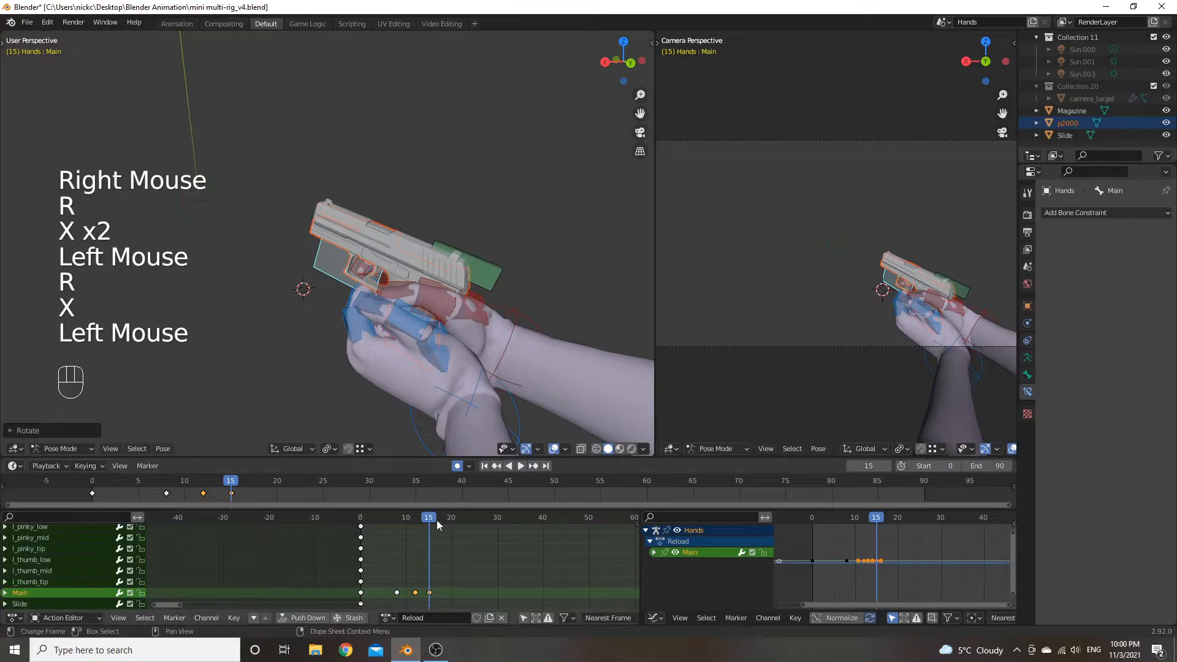
Preview the motion and lower the Main bone slightly further along global Z at frame 15.
left_click(408, 520)
key("space")
key("space")
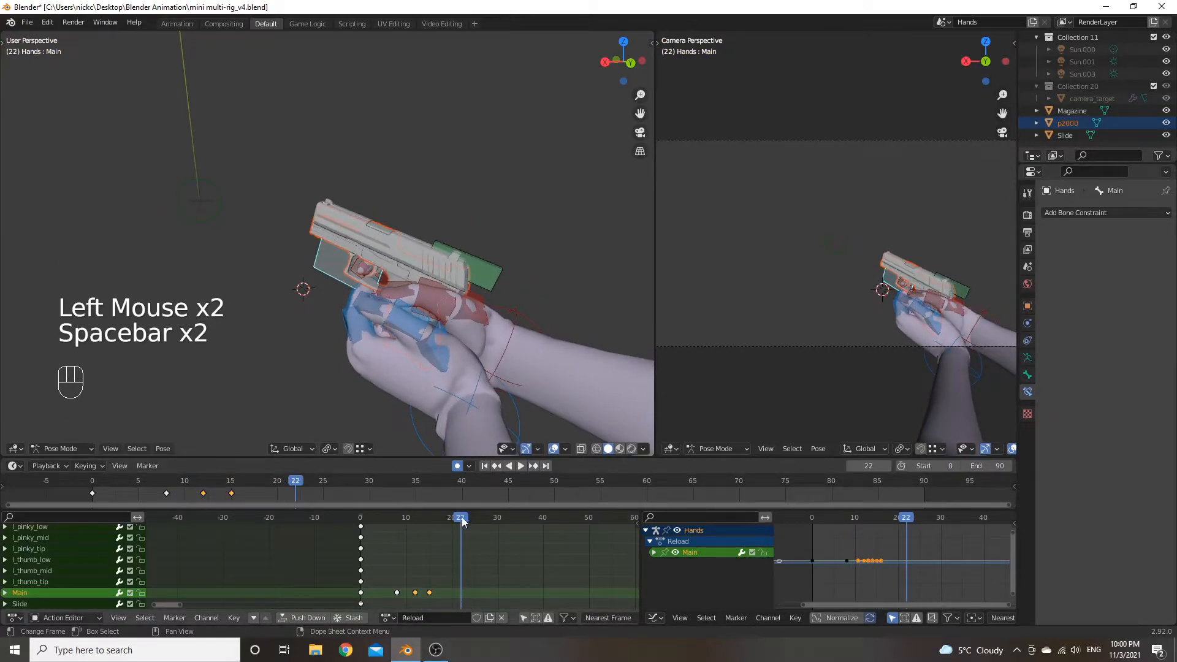
left_click_drag(463, 521, 431, 524)
key("g")
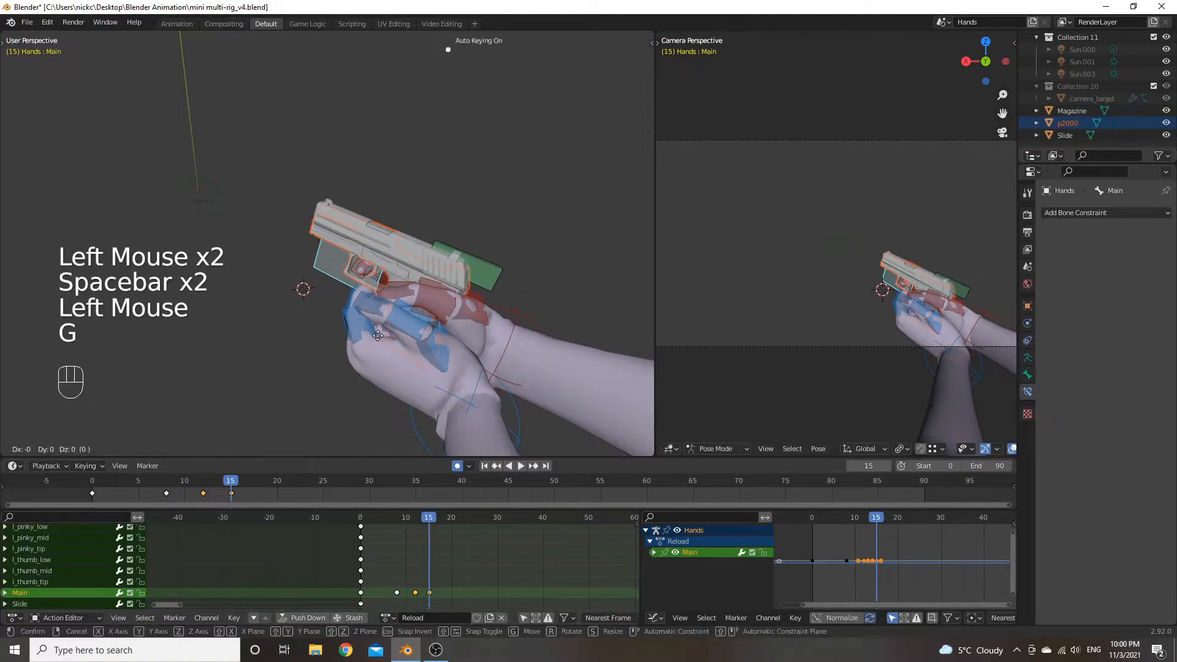
key("z")
left_click(376, 364)
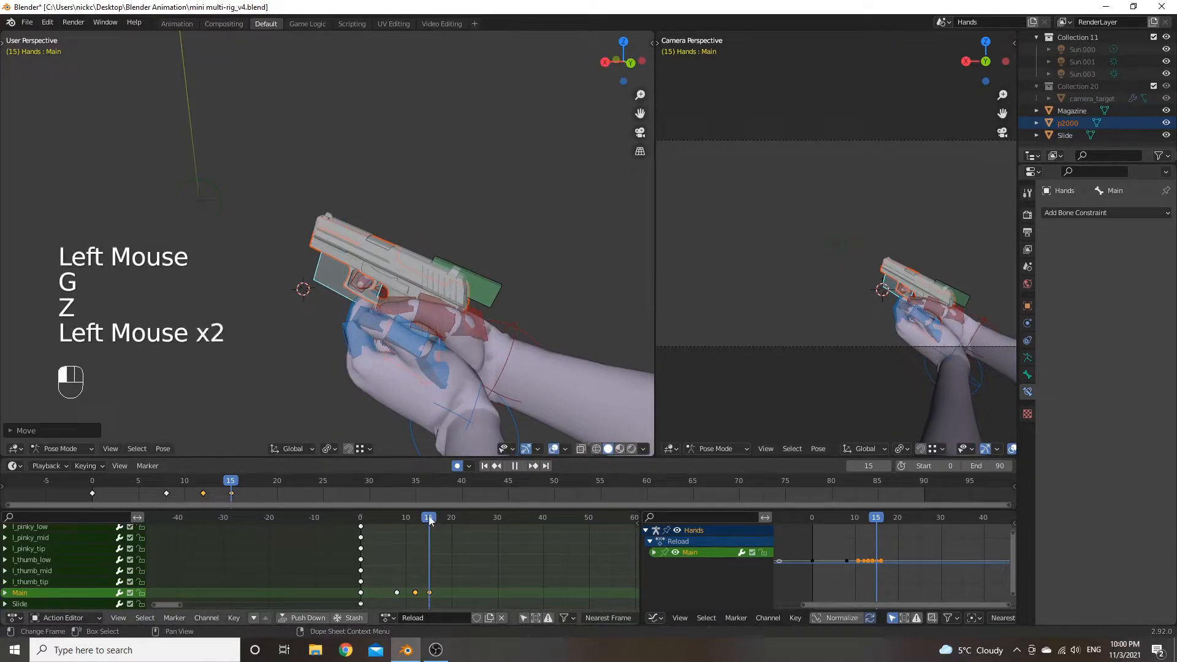
At frame 18, raise the Main bone along global Z and rotate it about 9 degrees around its local X axis.
left_click_drag(432, 521, 443, 526)
middle_click_drag(381, 306, 408, 280)
key("g")
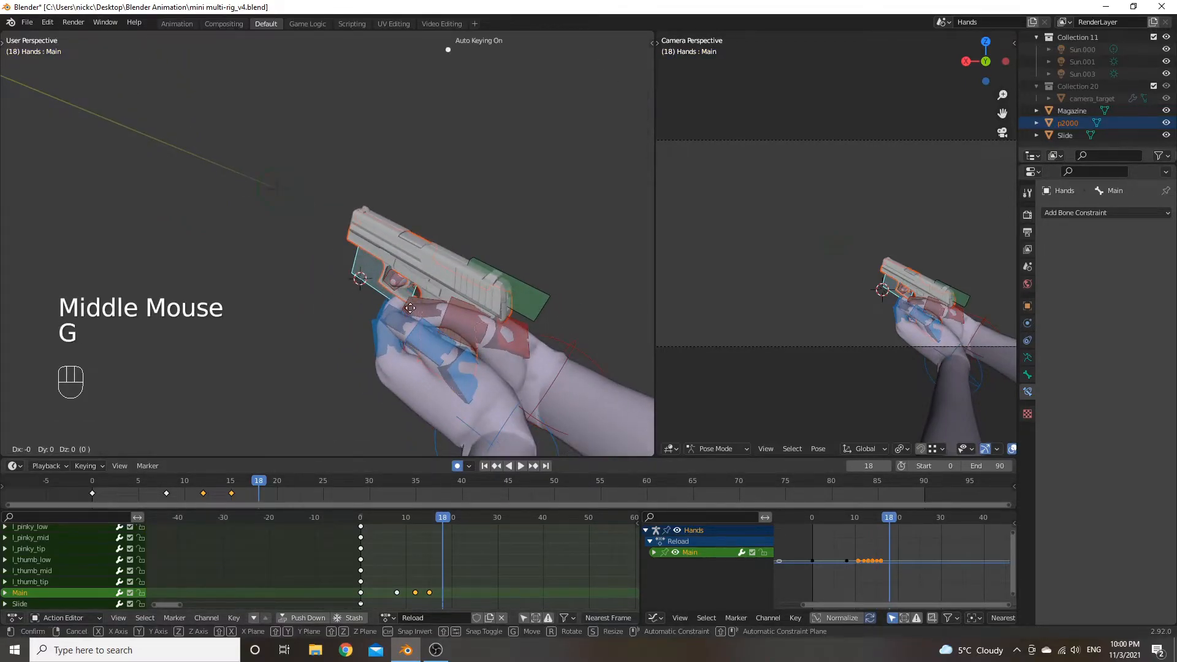
key("z")
left_click(409, 298)
key("r")
key("x")
key("x")
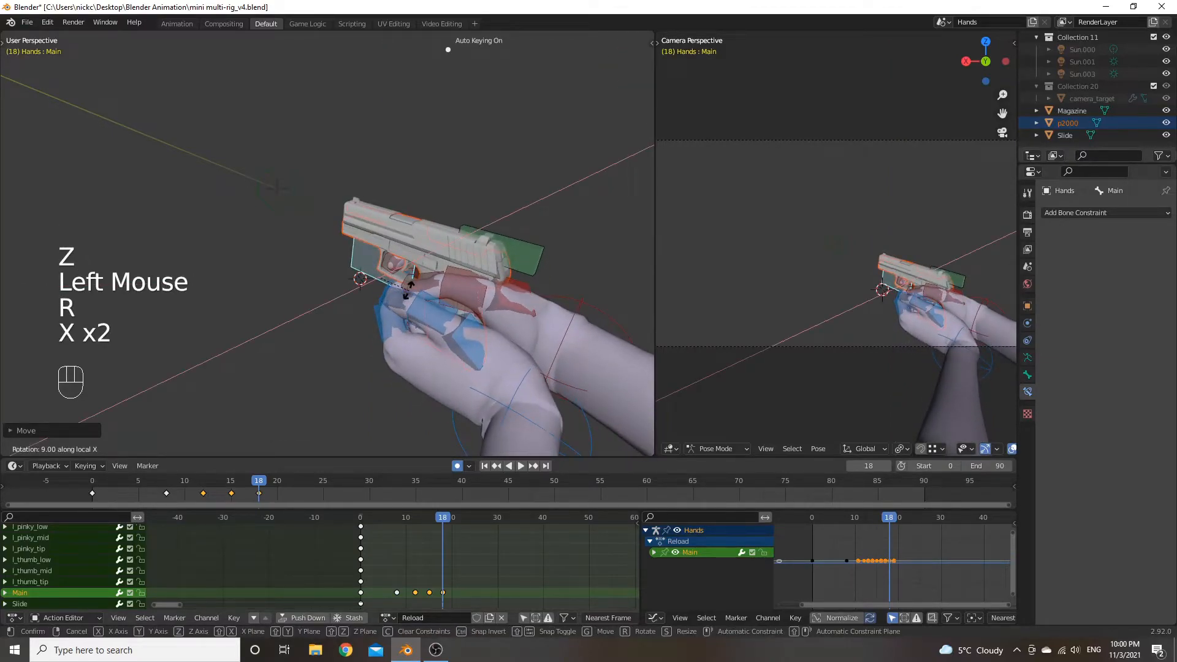
left_click(409, 291)
Preview the motion and try shifting the selected Main bone keyframes one frame later.
left_click_drag(457, 516, 393, 517)
key("space")
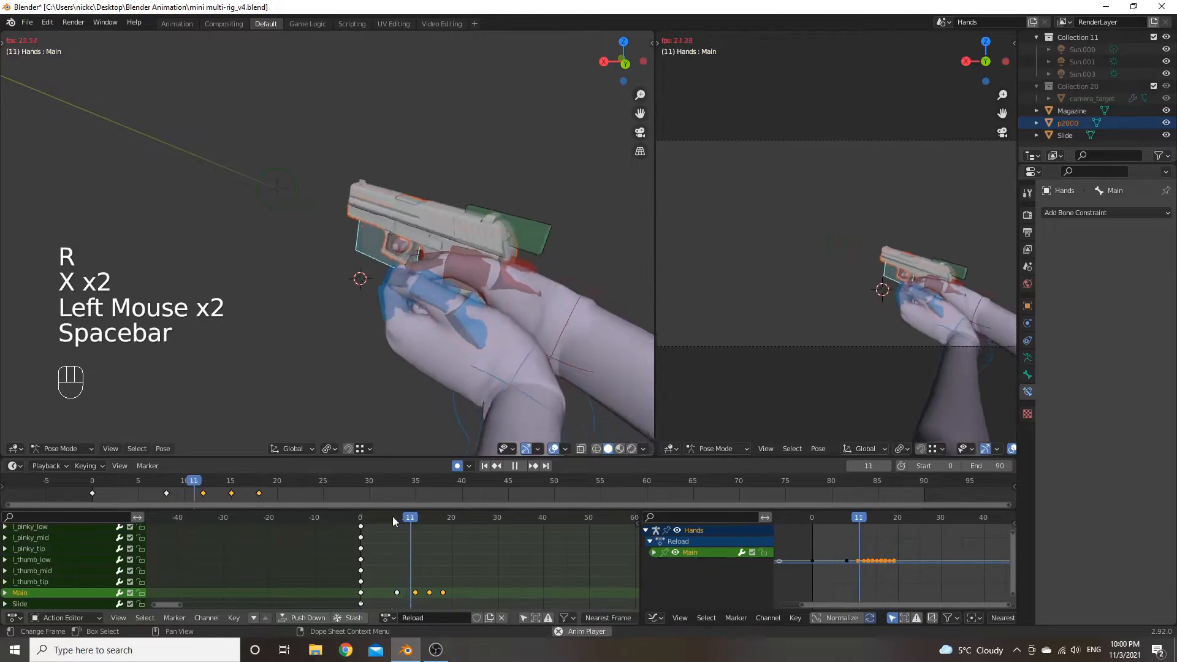
key("space")
left_click_drag(472, 518, 443, 521)
key("g")
left_click(460, 595)
right_click(473, 582)
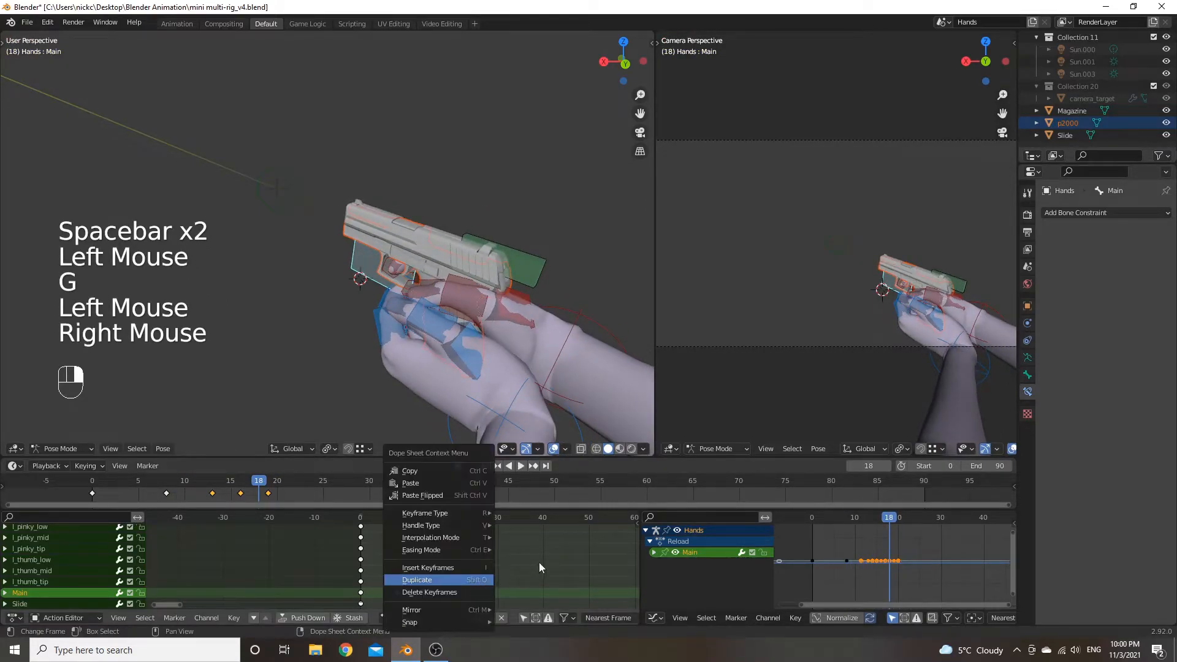
key("ctrl+z")
Move only the Main bone's frame 18 keyframe to frame 19 and preview the motion.
left_click(450, 590)
left_click(442, 593)
key("g")
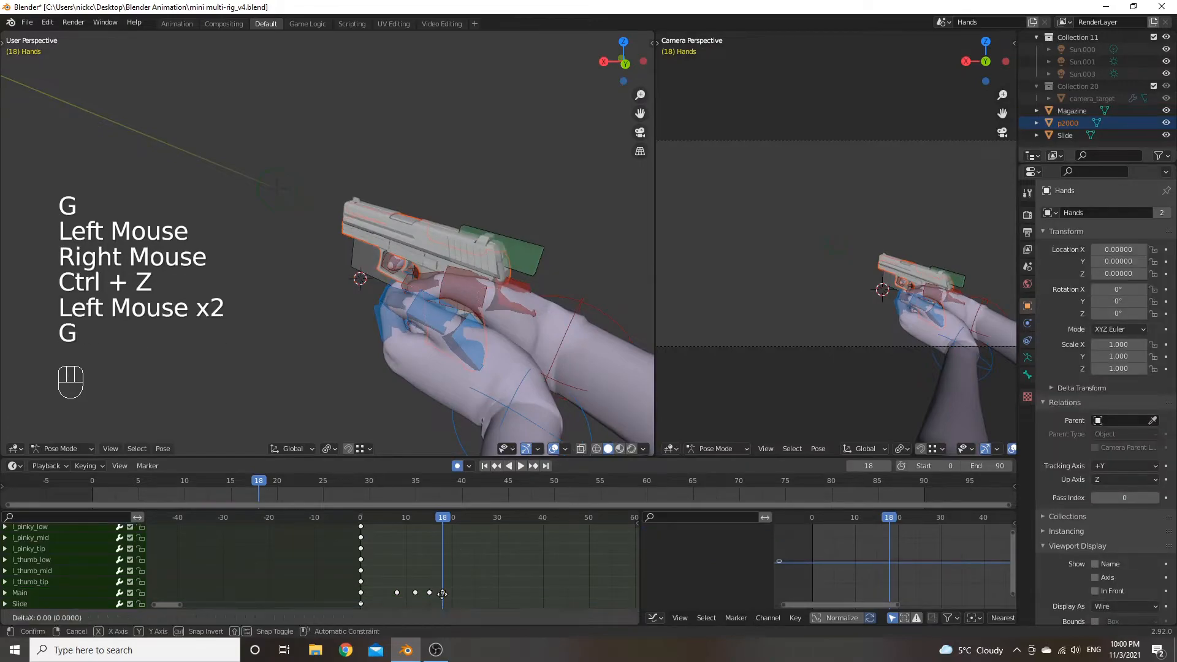
left_click(439, 523)
left_click(406, 521)
key("space")
key("space")
At frame 19, shift the Main bone slightly toward the view's right and preview the motion.
mouse_move(443, 526)
left_mouse_down()
mouse_move(400, 519)
mouse_move(447, 520)
left_mouse_up()
left_click(373, 256)
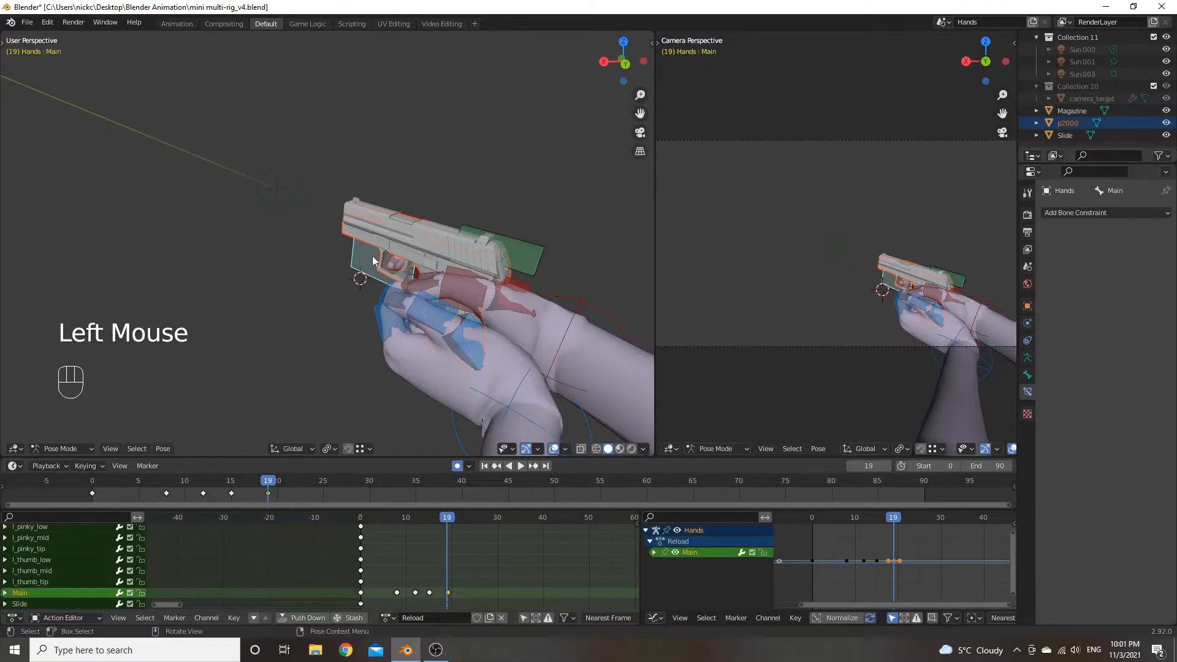
key("g")
left_click(441, 431)
mouse_move(445, 519)
left_mouse_down()
mouse_move(393, 520)
mouse_move(447, 520)
mouse_move(420, 520)
mouse_move(438, 520)
left_mouse_up()
key("space")
key("space")
Retime the Main bone's frame 19 keyframe to frame 23, previewing the motion between adjustments.
left_click(410, 520)
key("g")
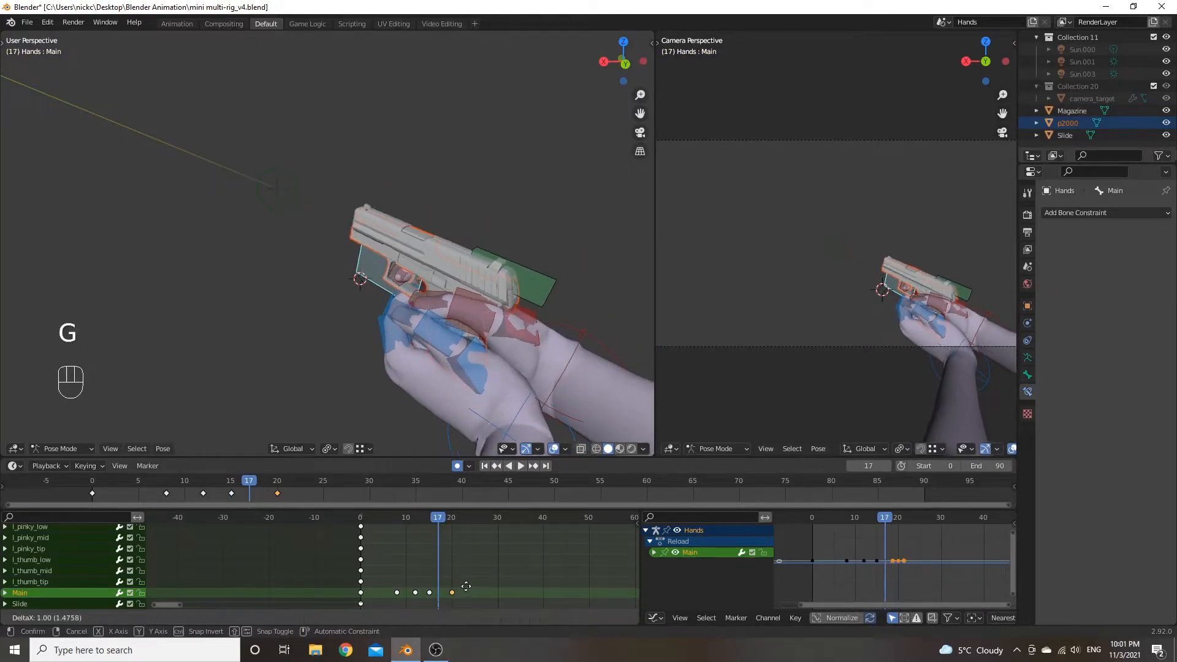
left_click(468, 586)
left_click(404, 522)
key("space")
key("space")
key("g")
left_click(481, 539)
Preview the motion around the last Main bone keyframe, move that keyframe to frame 22 and replay it.
left_click(408, 518)
key("space")
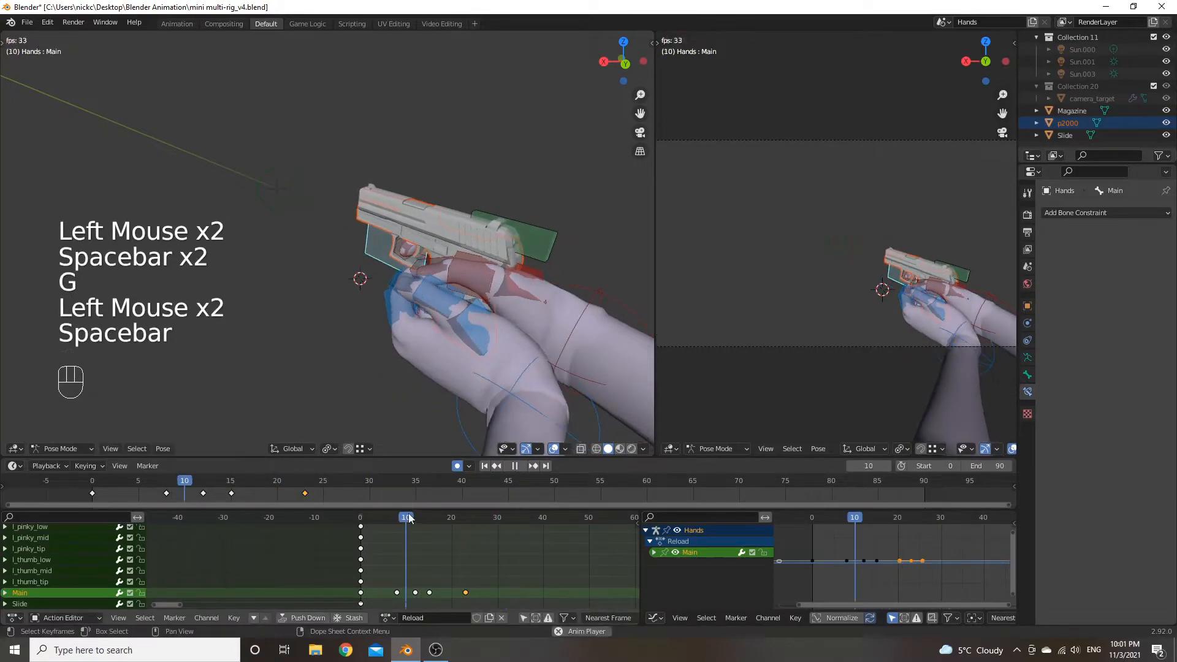
key("space")
left_click(408, 516)
key("space")
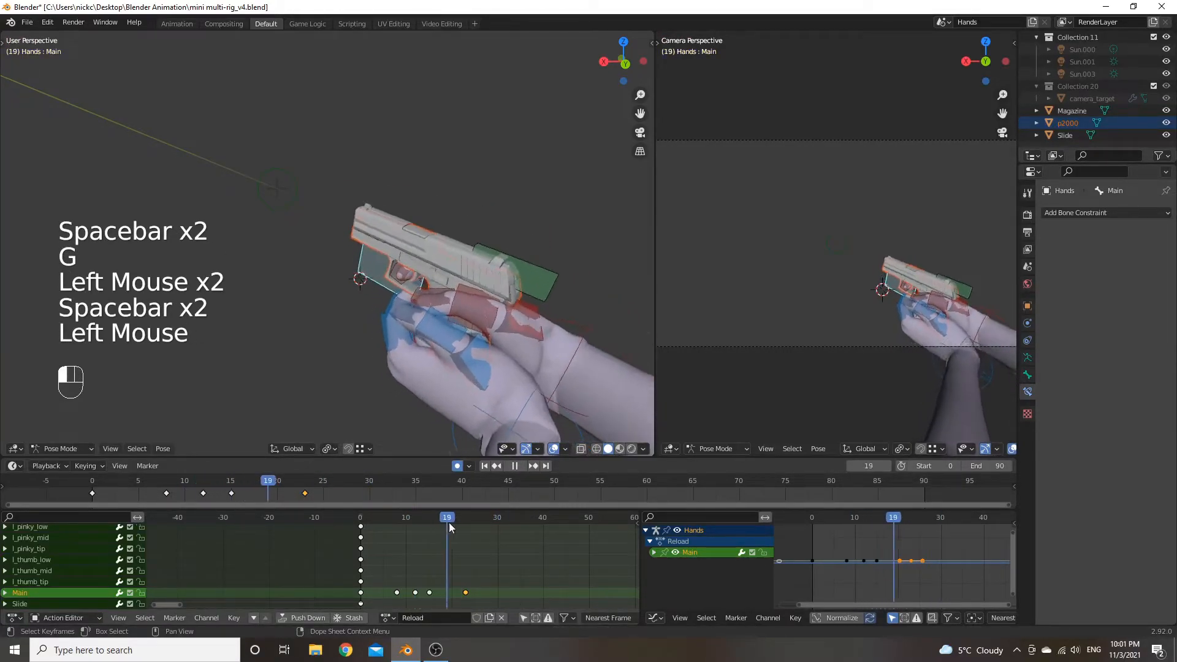
mouse_move(463, 526)
left_mouse_down()
mouse_move(407, 530)
mouse_move(465, 518)
left_mouse_up()
key("space")
key("space")
key("g")
left_click(462, 542)
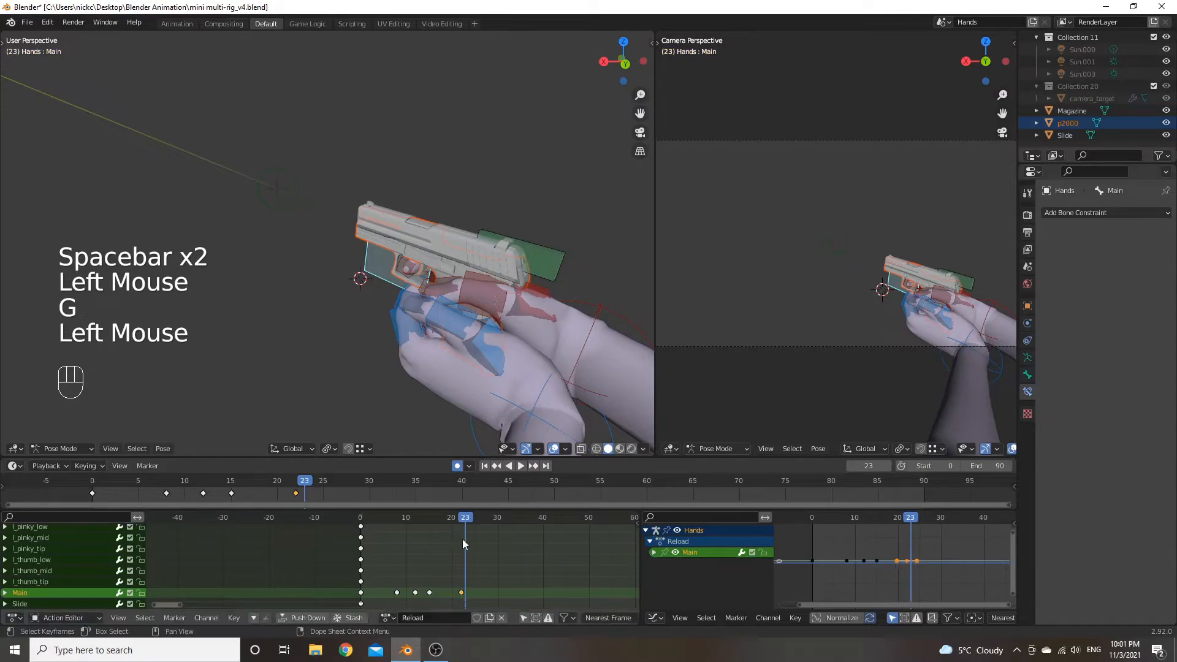
left_click(405, 520)
key("space")
key("space")
Move the Main bone's frame 15 keyframe to frame 16 and preview the motion.
mouse_move(409, 518)
left_mouse_down()
mouse_move(434, 521)
mouse_move(414, 521)
left_mouse_up()
left_click(430, 592)
key("g")
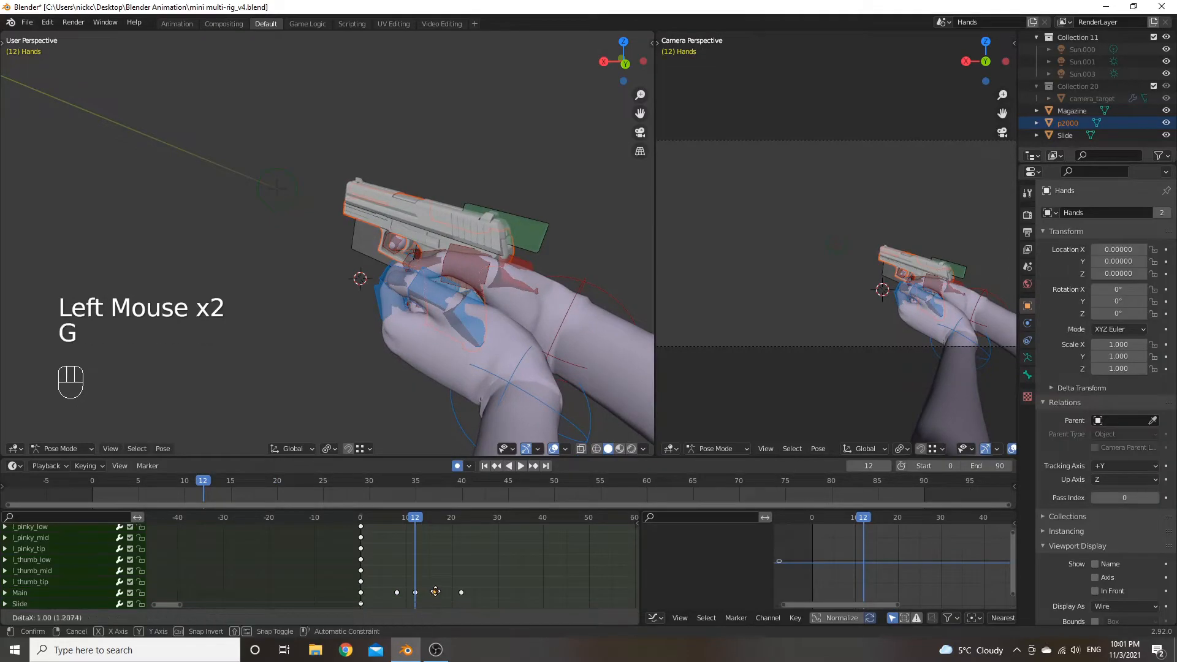
left_click(434, 564)
key("space")
mouse_move(432, 520)
left_mouse_down()
mouse_move(407, 519)
mouse_move(452, 518)
mouse_move(432, 518)
left_mouse_up()
key("space")
key("space")
At frame 16, try rotating the Main bone about 9 degrees around its local X axis and raising it along Z.
left_click(367, 269)
key("g")
right_click(371, 265)
key("r")
key("x")
key("x")
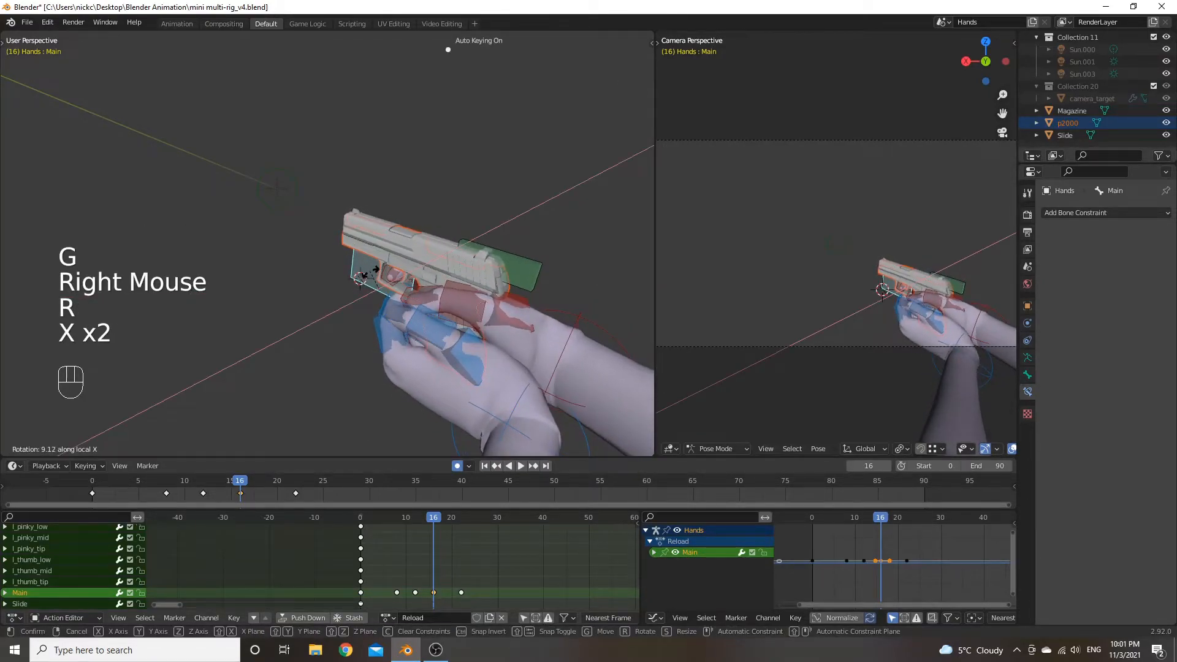
left_click(375, 270)
key("g")
key("z")
left_click(375, 257)
left_click(425, 518)
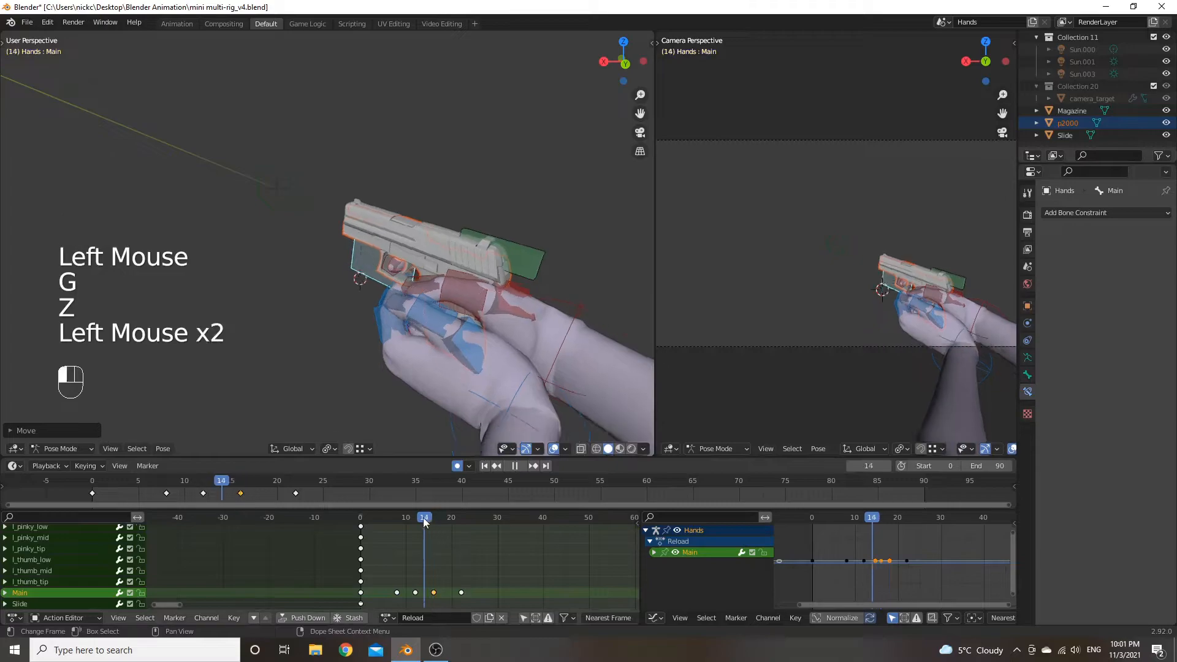
Undo the Main bone's last move and rotation at frame 16.
key("ctrl+z")
key("ctrl+z")
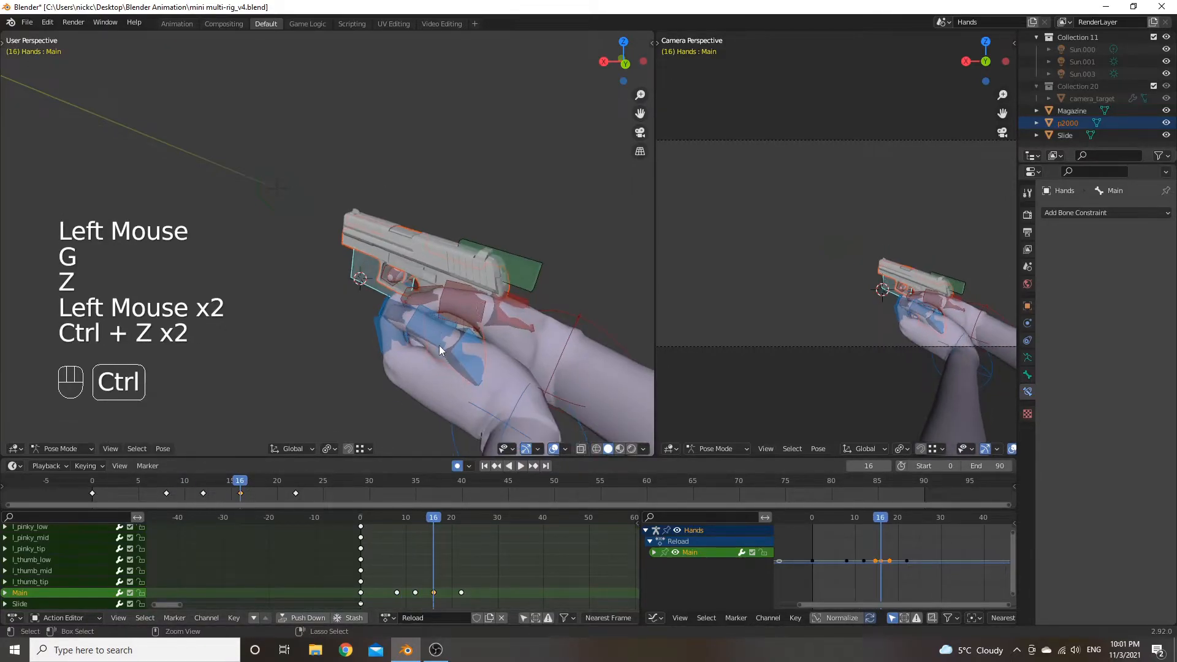
key("ctrl+z")
At frame 26, rotate the Main bone around global Z and X.
left_click_drag(434, 520, 477, 529)
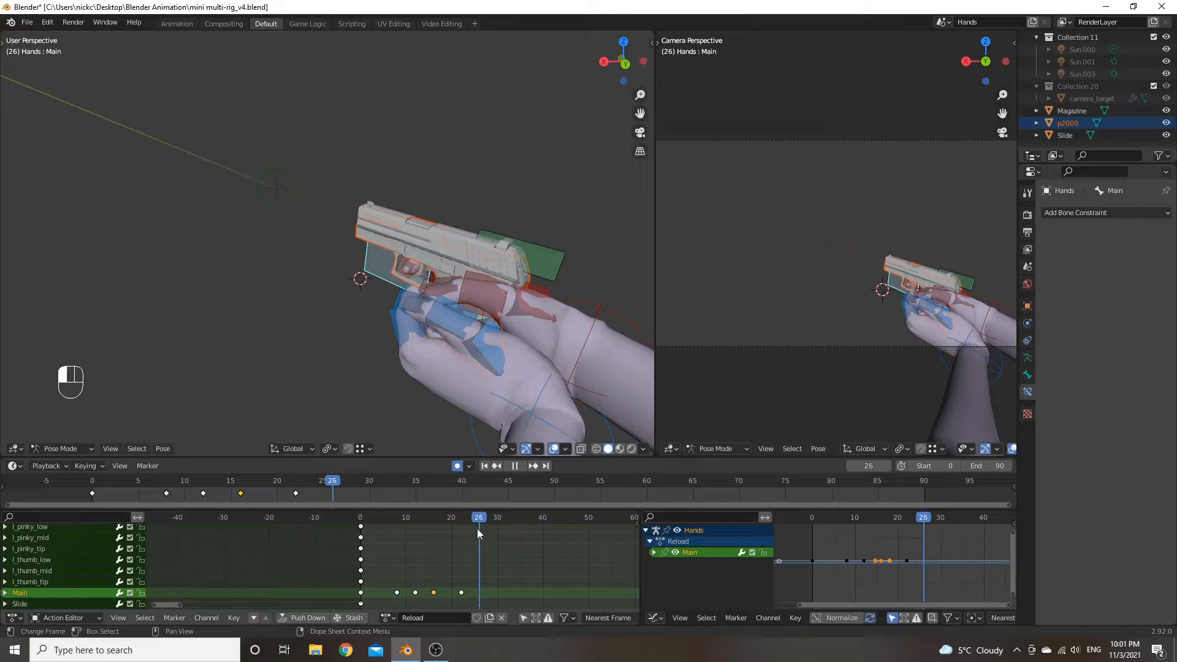
key("r")
right_click(390, 288)
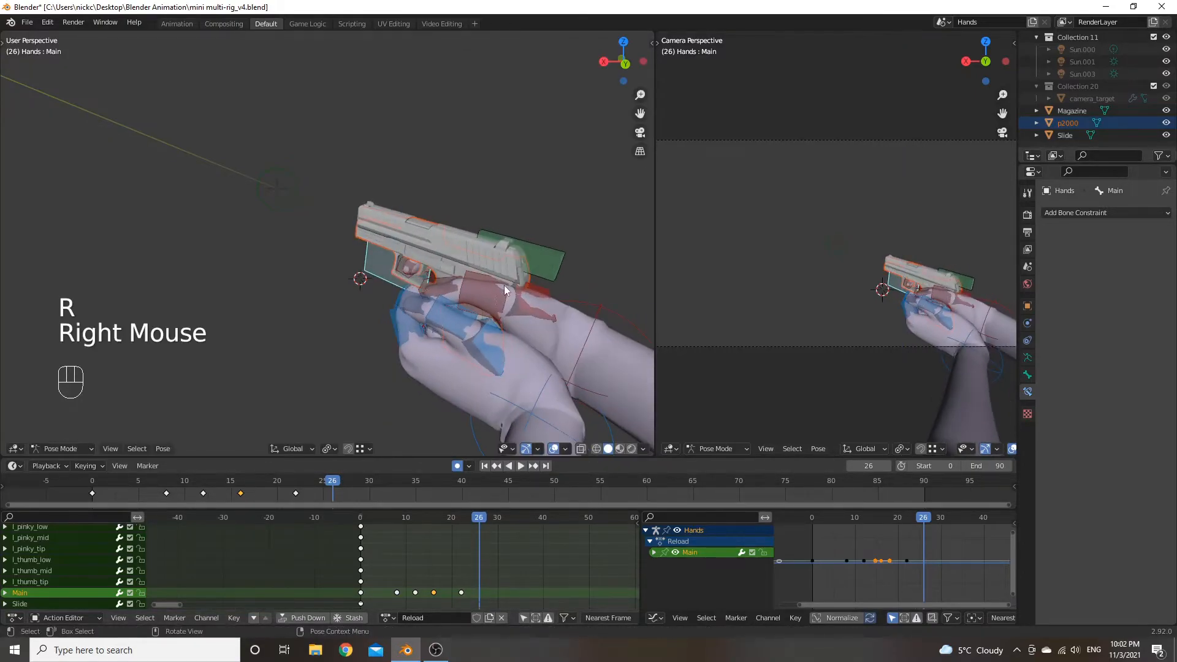
key("r")
key("z")
left_click(442, 291)
key("r")
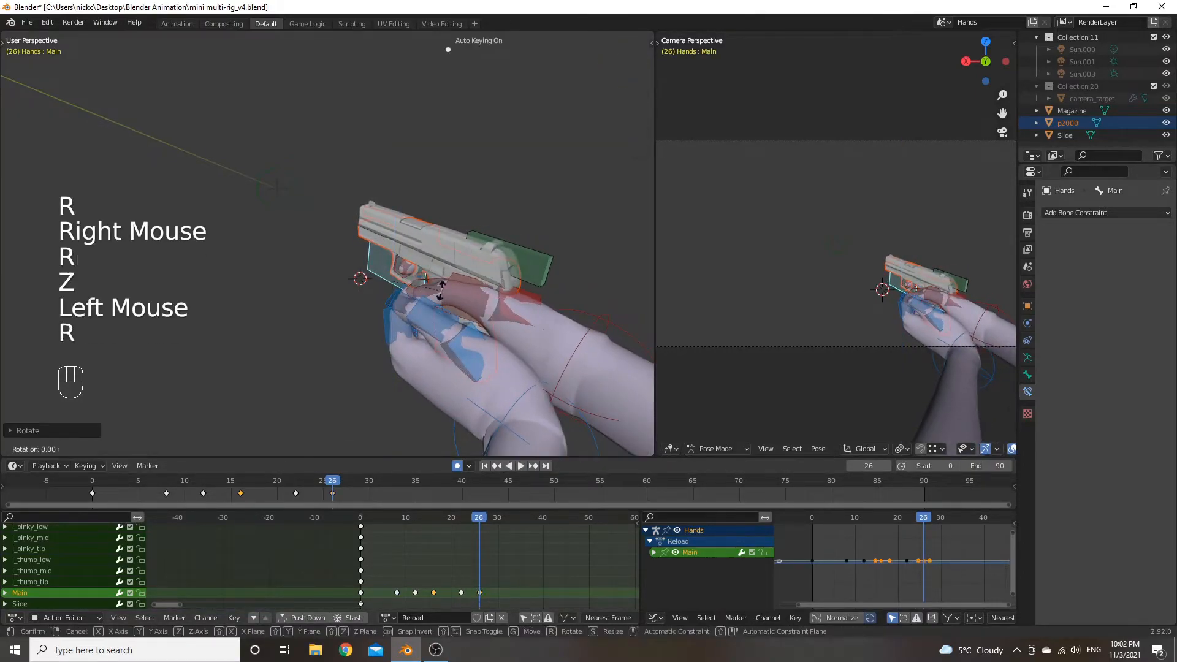
key("x")
left_click(448, 289)
Rotate the Main bone at frame 26 slightly around global Y and adjust its rotation around global Z.
key("r")
key("z")
key("y")
key("y")
right_click(446, 288)
key("r")
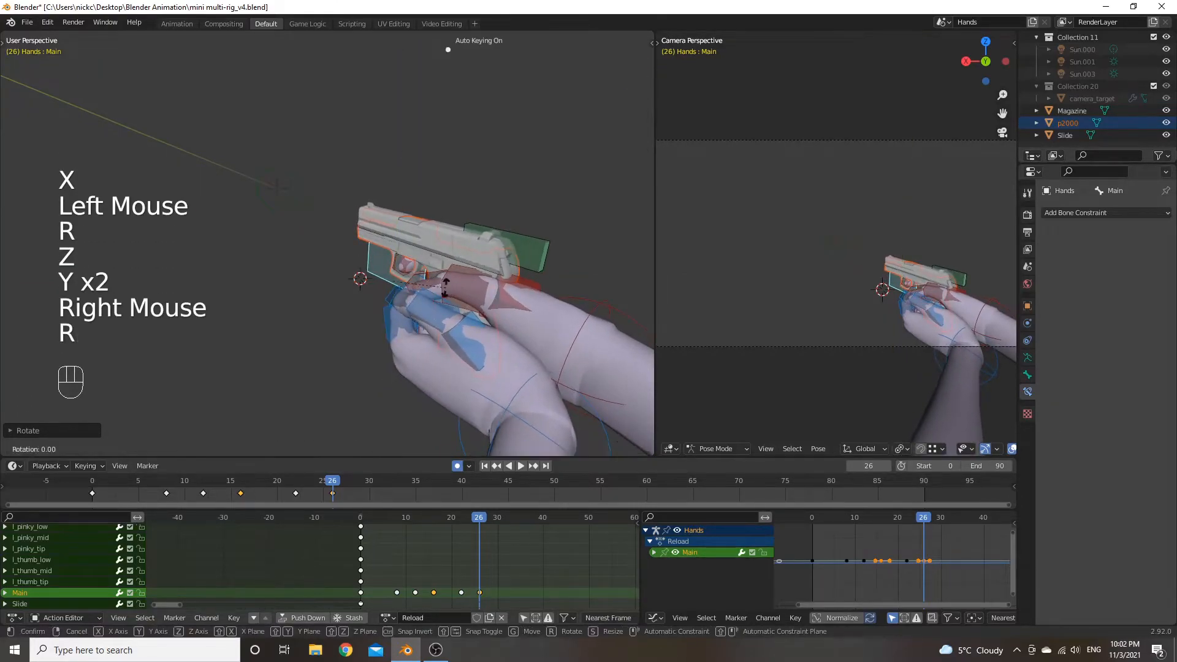
key("y")
key("y")
right_click(445, 294)
key("r")
key("y")
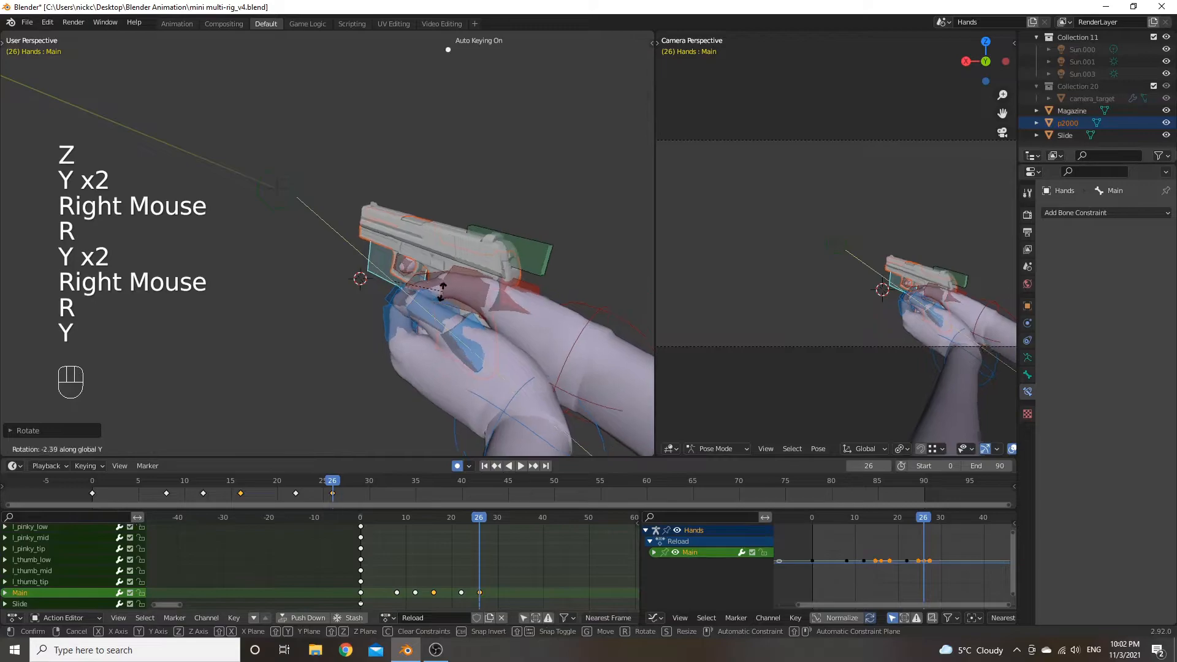
left_click(437, 296)
key("r")
key("z")
left_click(450, 454)
Preview the motion, try a shifted Main bone position at frame 31, and replay the animation.
left_click(480, 520)
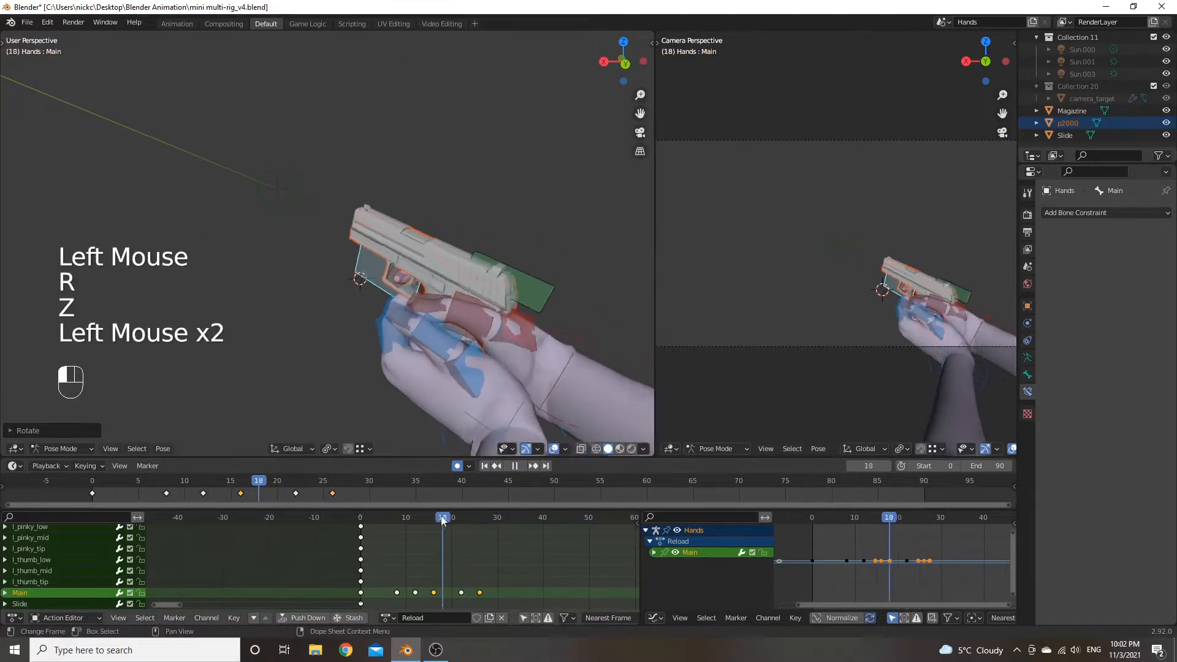
key("space")
key("space")
key("g")
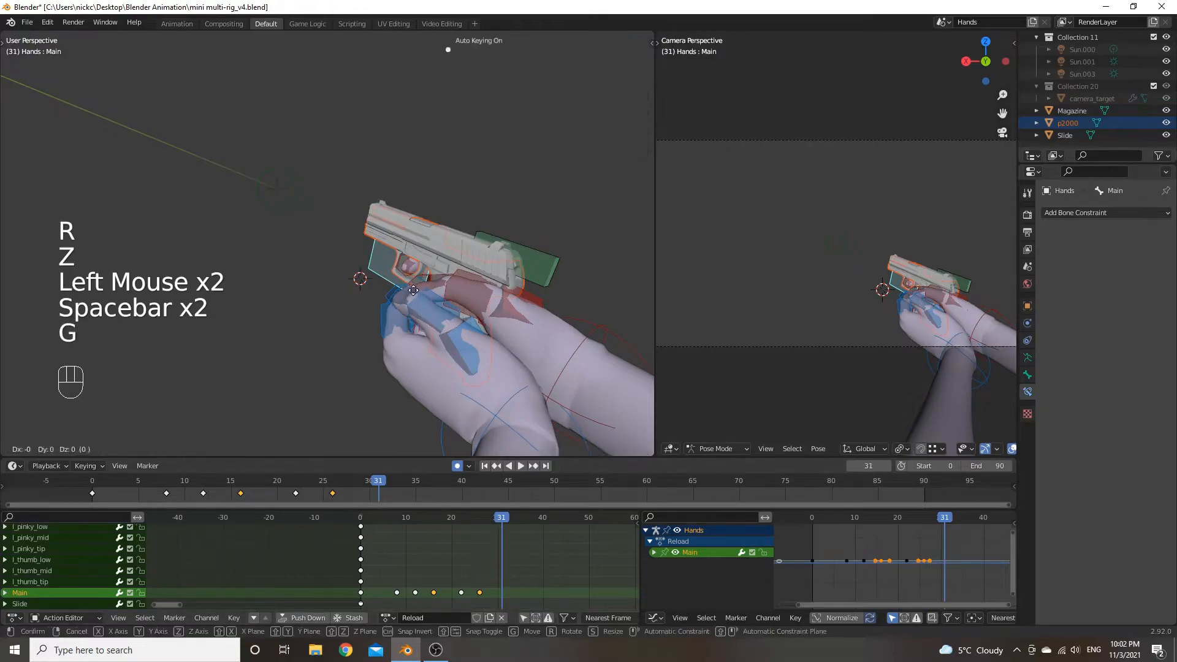
left_click(444, 292)
mouse_move(497, 519)
left_mouse_down()
mouse_move(427, 517)
mouse_move(482, 519)
left_mouse_up()
key("space")
key("space")
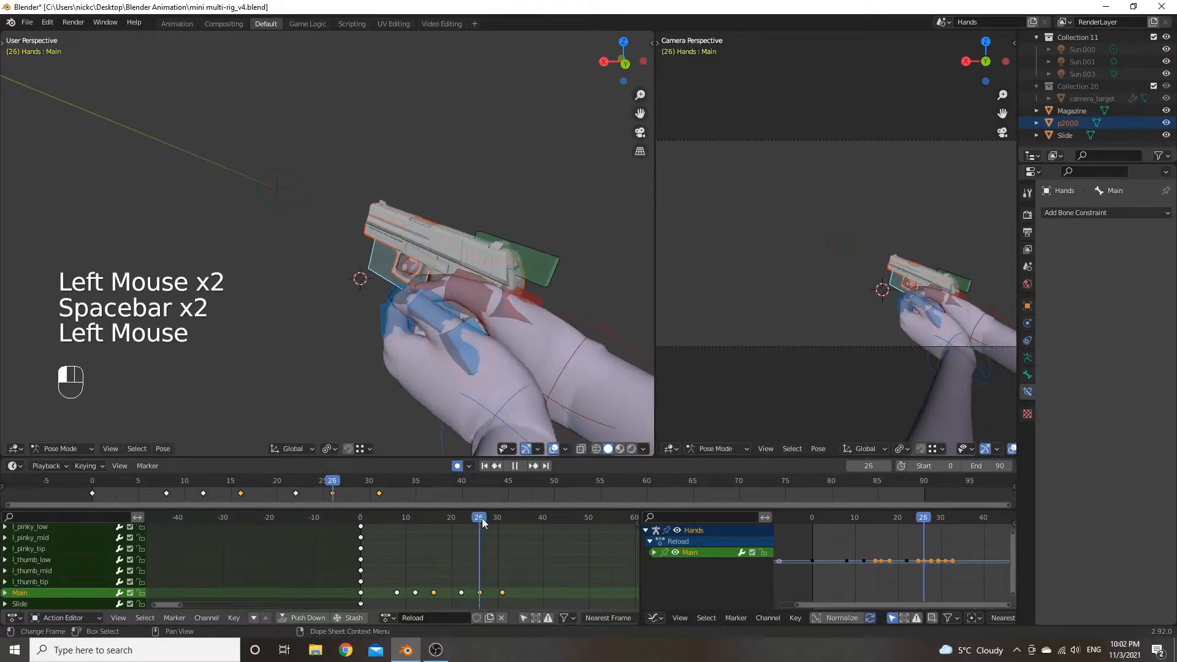
Delete the Main bone's keyframe at frame 31.
left_click(504, 594)
left_click(504, 594)
key("x")
left_click(504, 595)
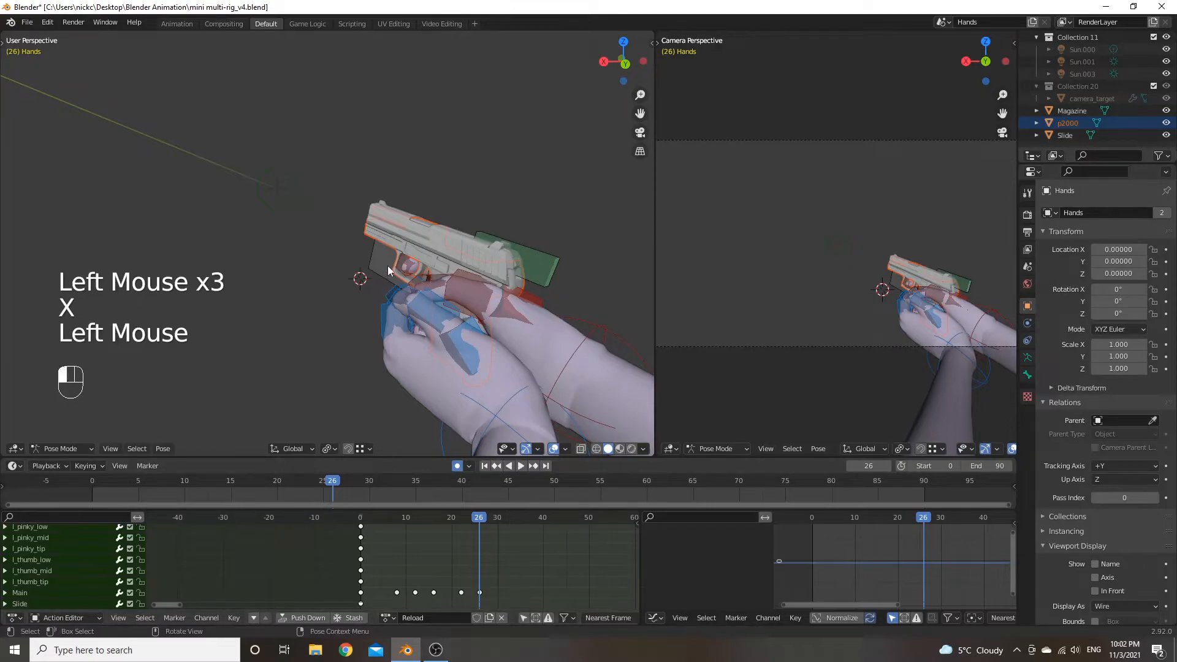
Shift the Main bone toward the view's right at frame 26 and preview the motion.
key("g")
left_click(420, 265)
left_click_drag(485, 522, 420, 521)
key("space")
key("space")
Rotate the Main bone slightly around global X and around Z at frame 30.
mouse_move(489, 528)
left_mouse_down()
mouse_move(480, 528)
mouse_move(495, 522)
left_mouse_up()
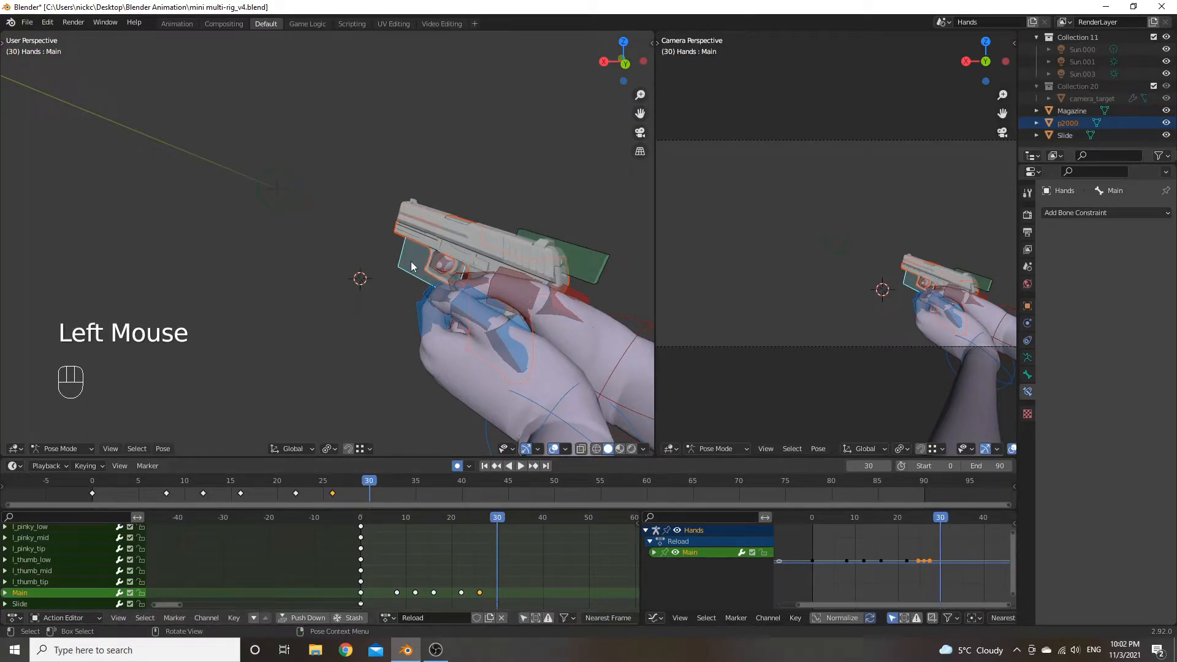
key("r")
key("x")
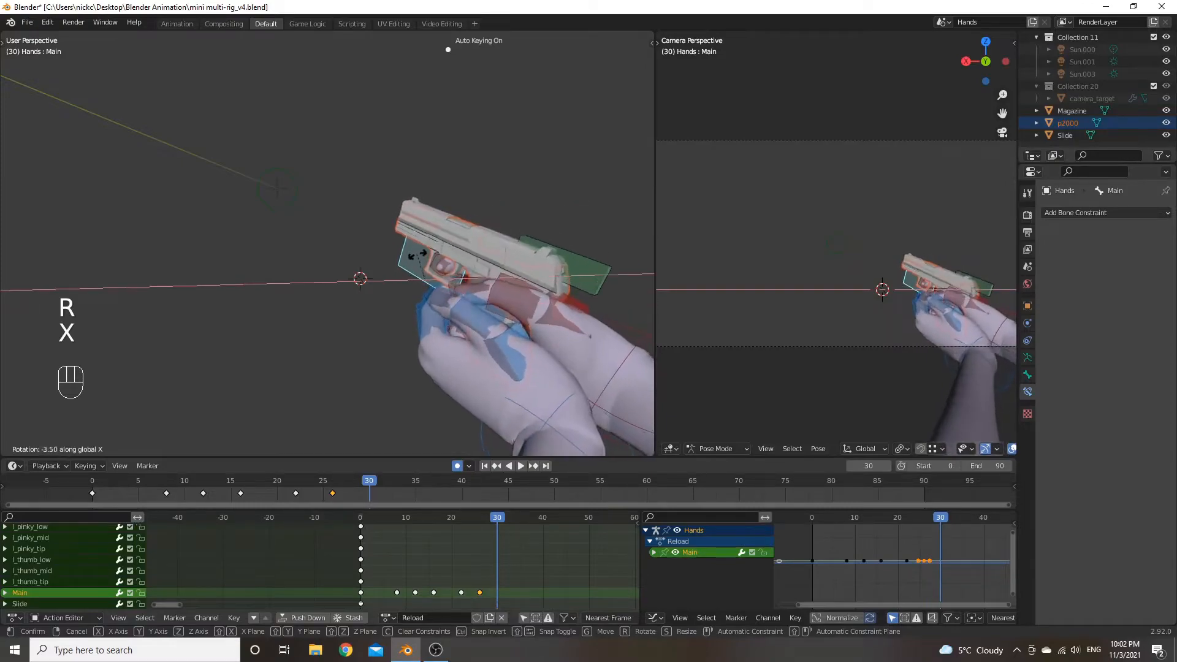
left_click(419, 258)
key("r")
key("z")
left_click(411, 256)
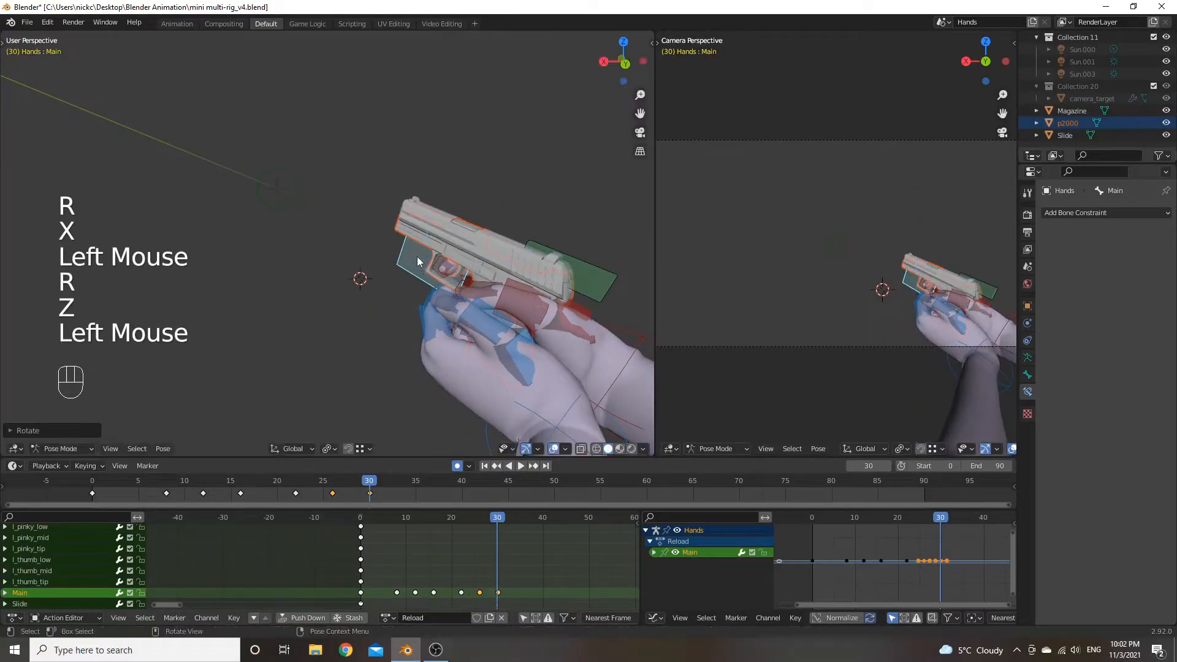
Shift the Main bone toward the view's left at frame 30 and preview the motion.
key("g")
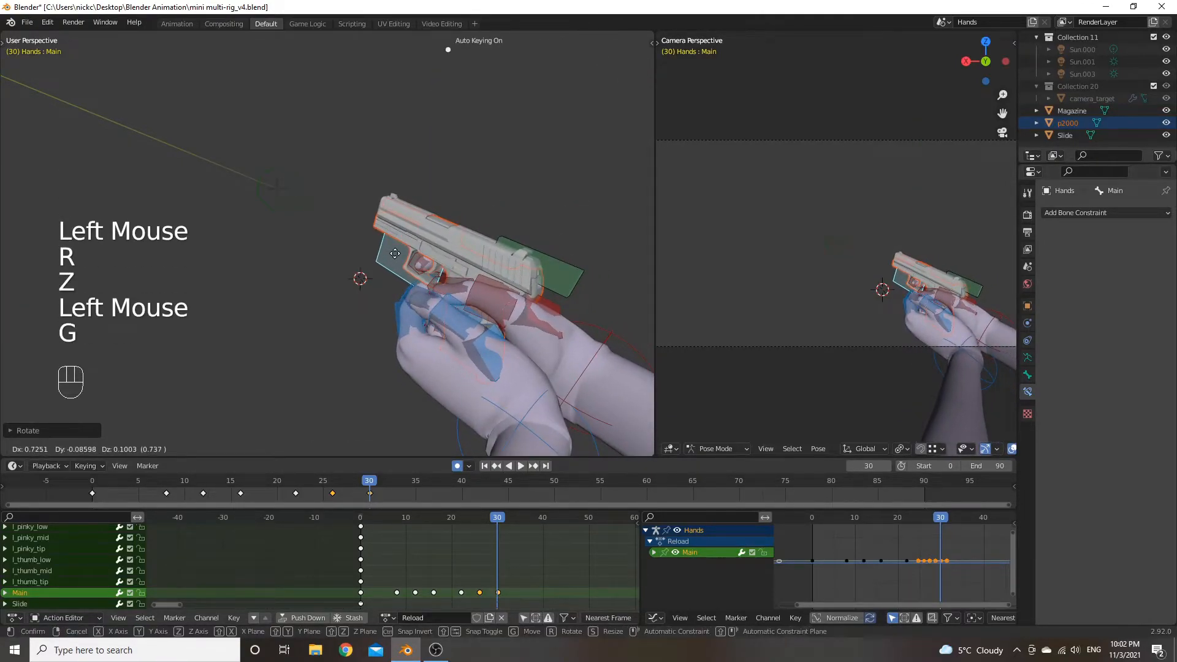
left_click(395, 253)
left_click(498, 518)
key("space")
key("space")
left_click(450, 519)
Pose the Main bone at frame 33 by raising it along global Z and rotating it around global X, then preview the motion.
left_click_drag(450, 522, 510, 521)
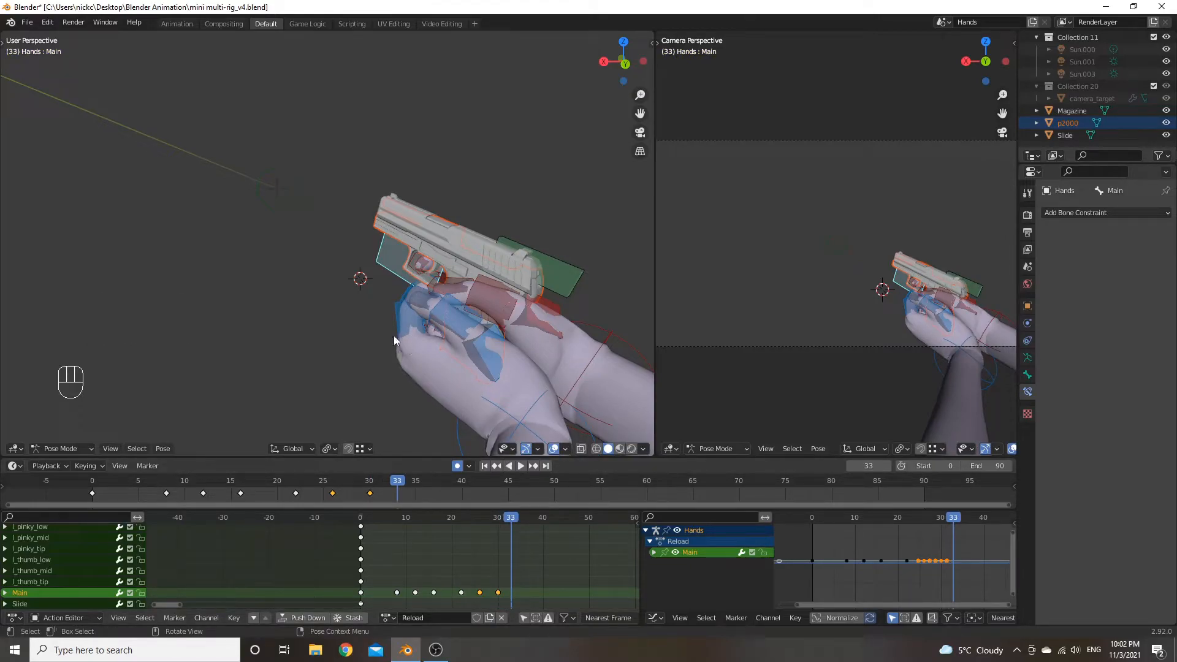
key("g")
key("z")
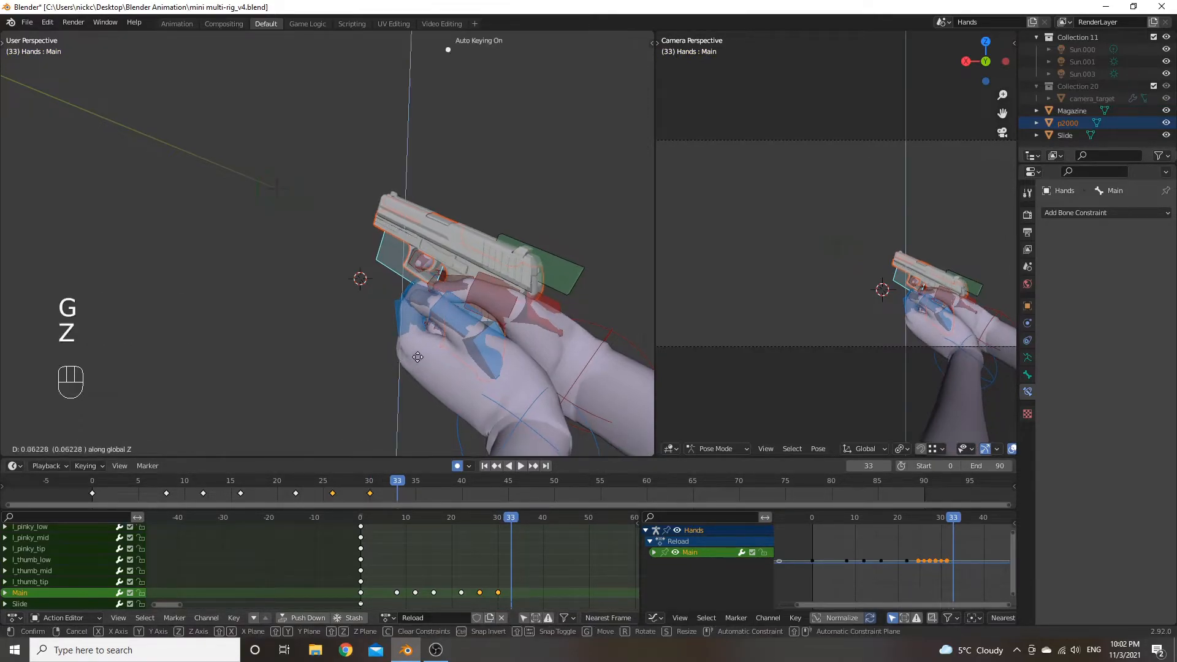
left_click(419, 348)
key("r")
key("x")
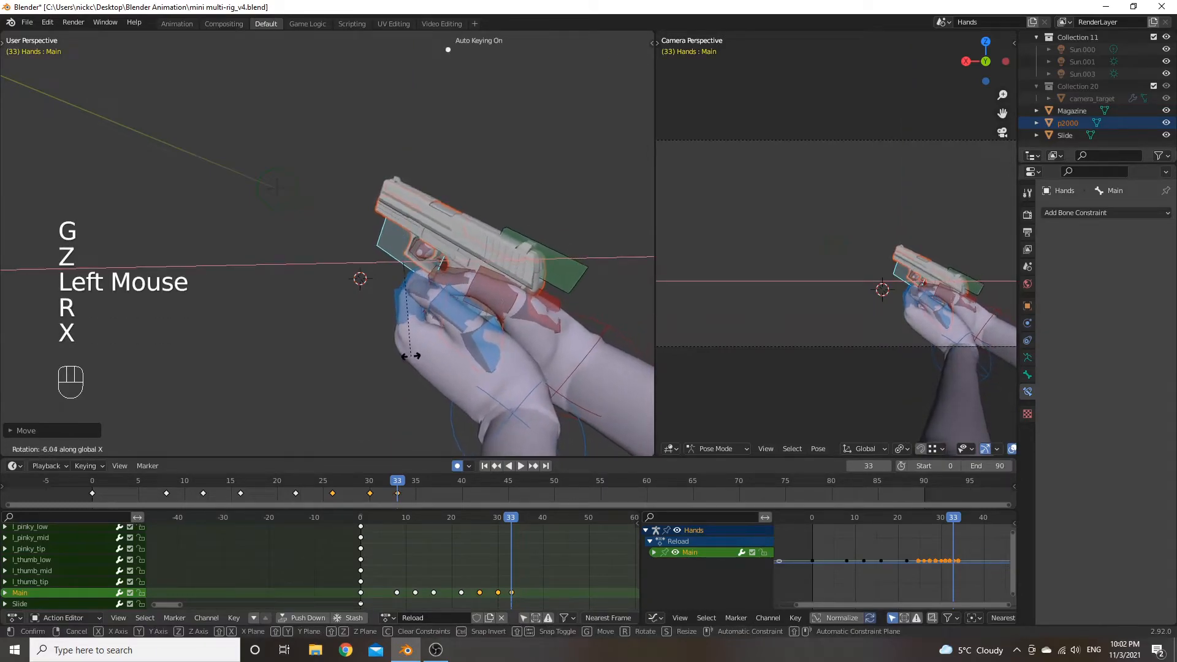
left_click(410, 359)
left_click(447, 520)
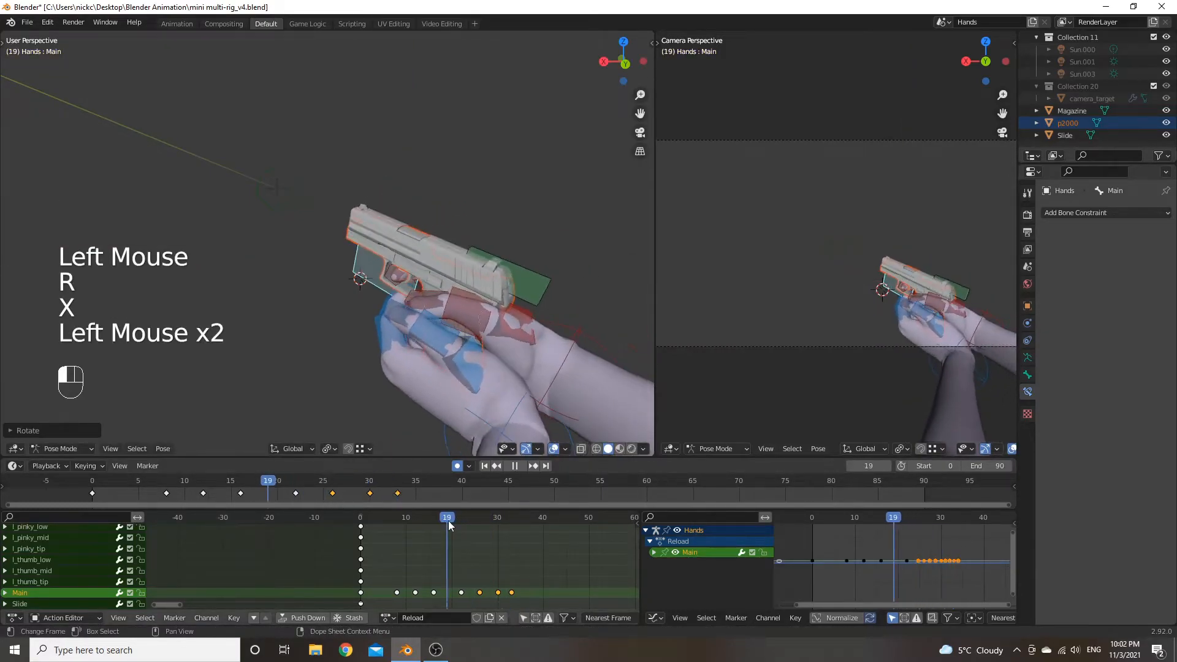
key("space")
key("space")
Raise the Main bone further along global Z at frame 33 and shift it toward the view's right.
left_click_drag(518, 519, 511, 520)
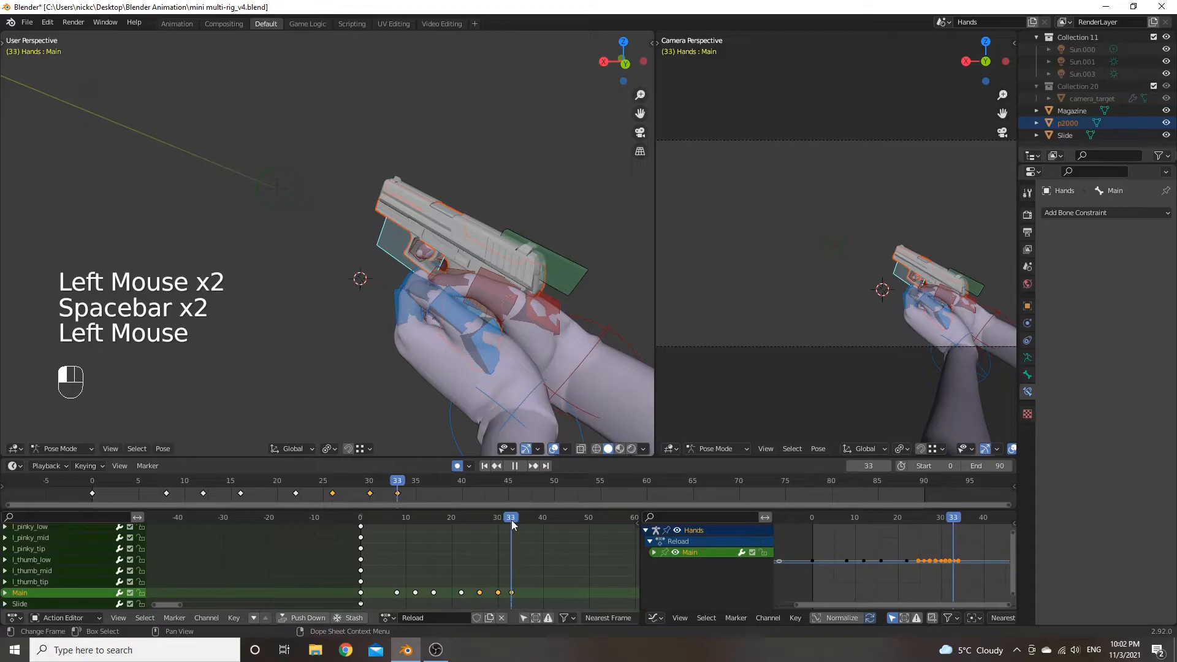
key("g")
key("z")
left_click(431, 313)
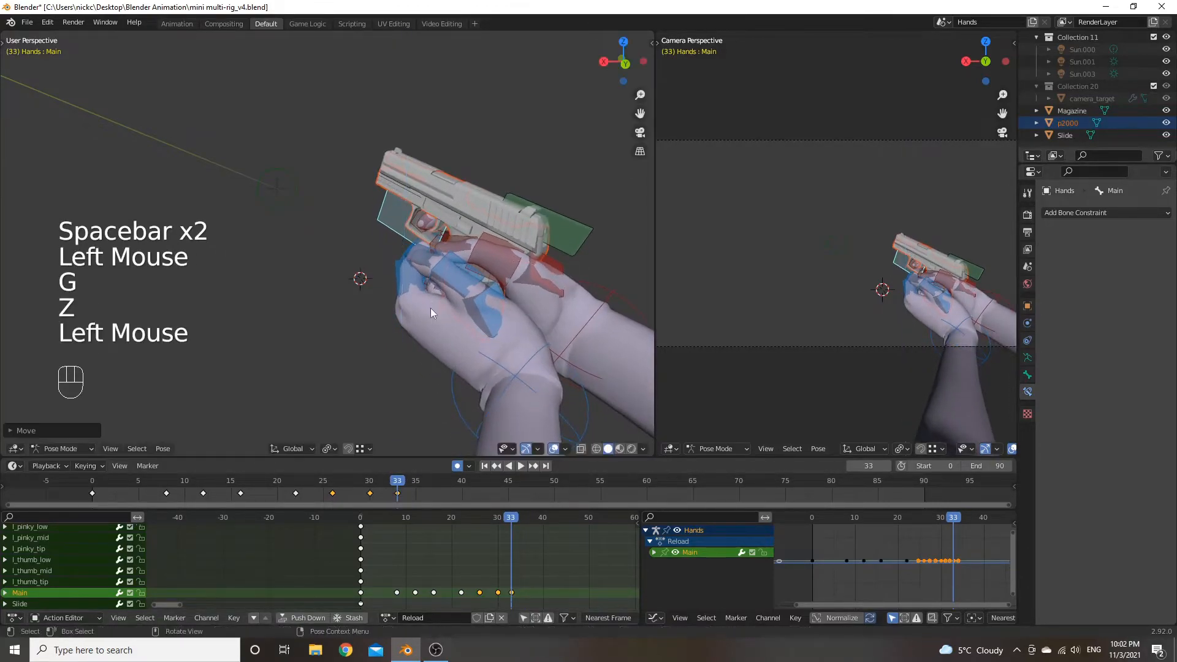
key("g")
left_click(456, 308)
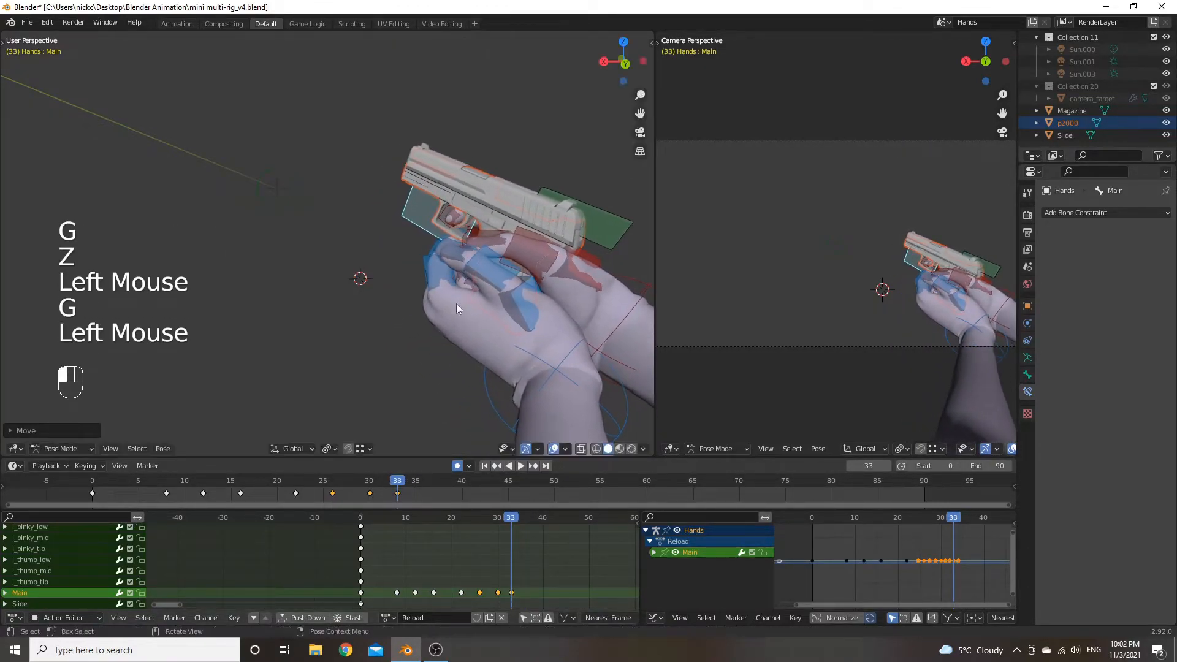
Rotate the Main bone slightly around the X axis at frame 33 and replay the motion.
key("r")
key("x")
right_click(461, 355)
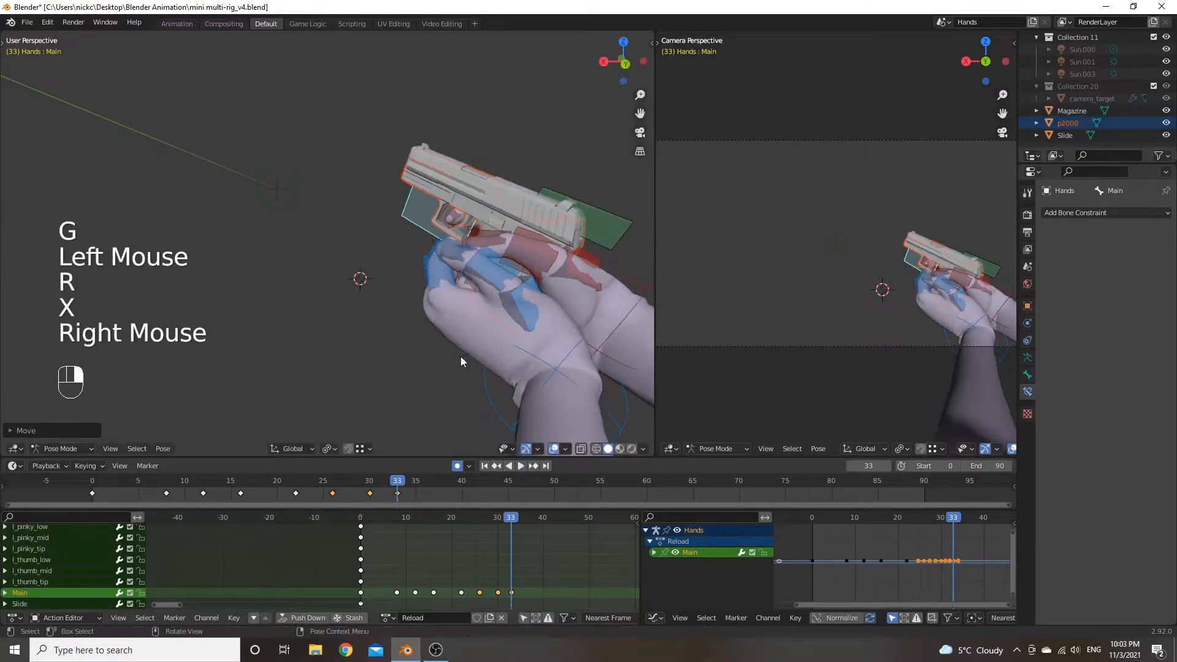
key("r")
key("x")
left_click(473, 398)
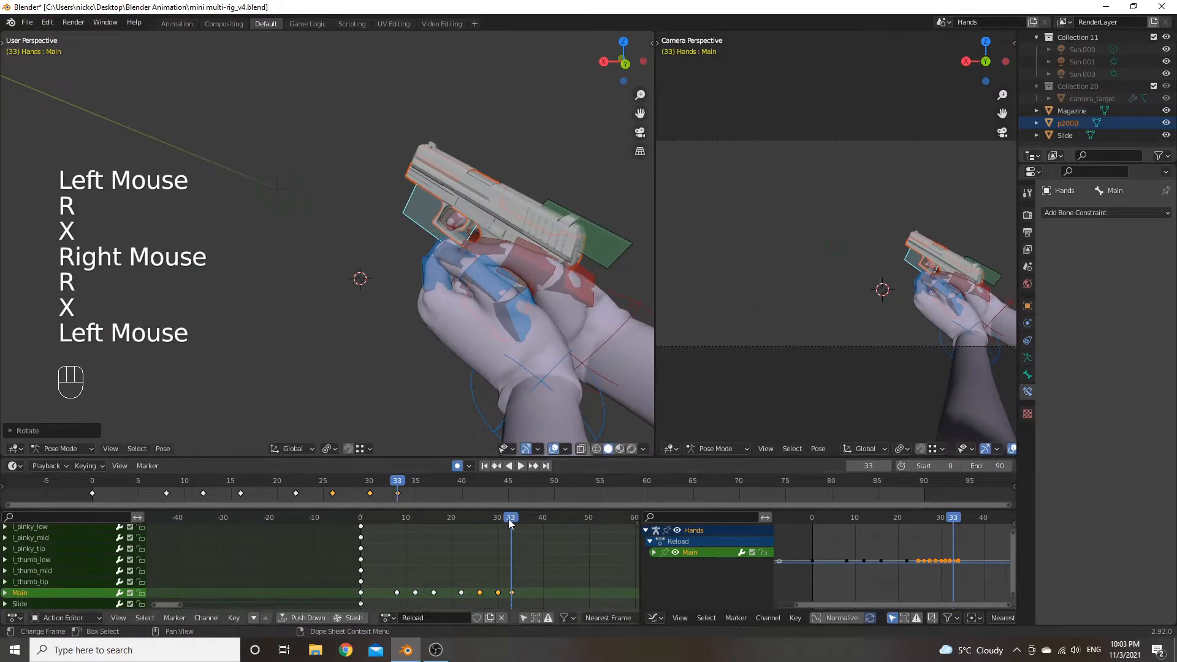
left_click(461, 520)
key("space")
key("space")
Lower the Main bone along global Z at frame 36 and rotate it around its local X axis.
left_click(527, 519)
mouse_move(527, 519)
left_mouse_down()
mouse_move(500, 520)
mouse_move(526, 522)
left_mouse_up()
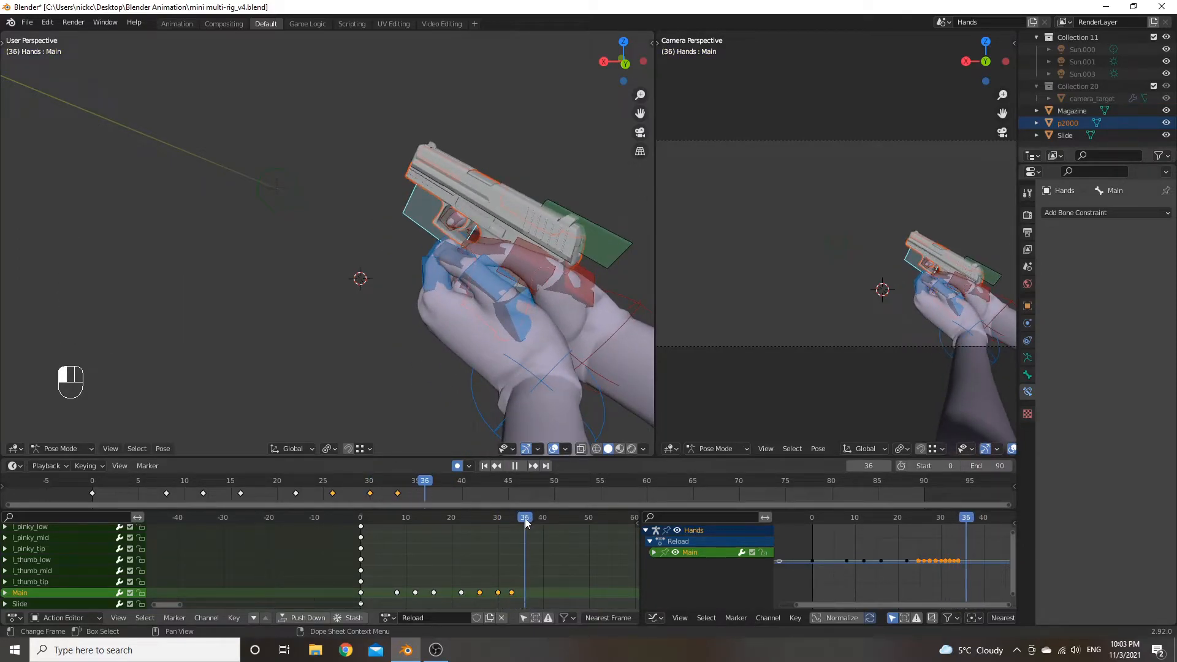
key("g")
key("z")
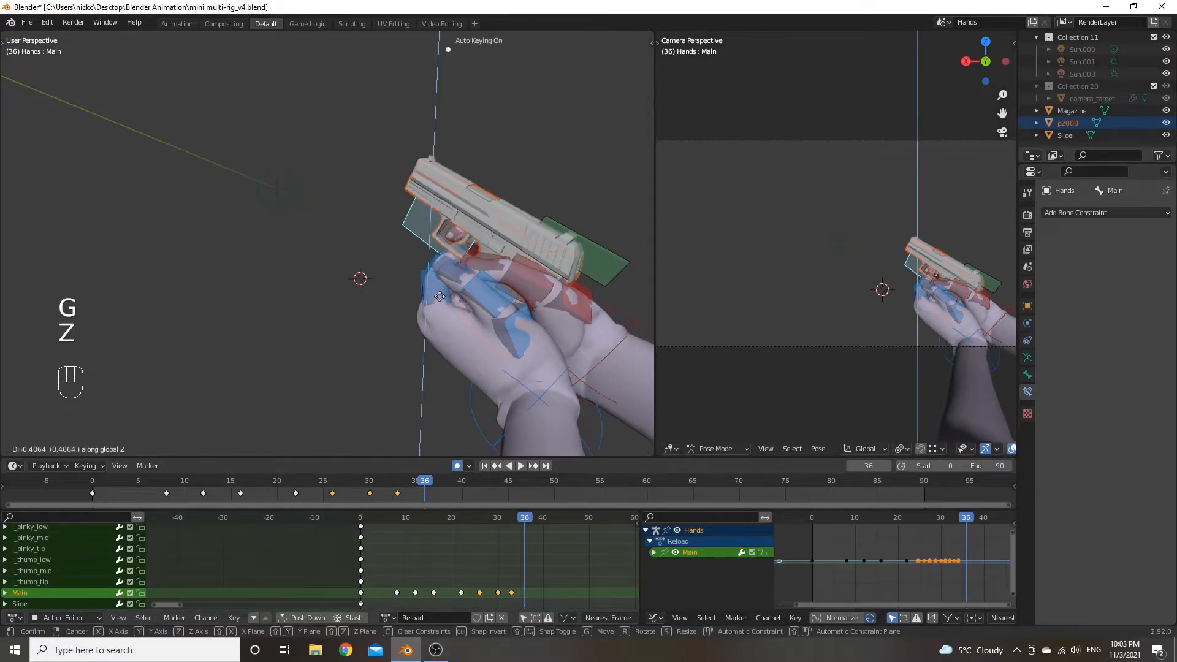
left_click(439, 301)
key("r")
key("x")
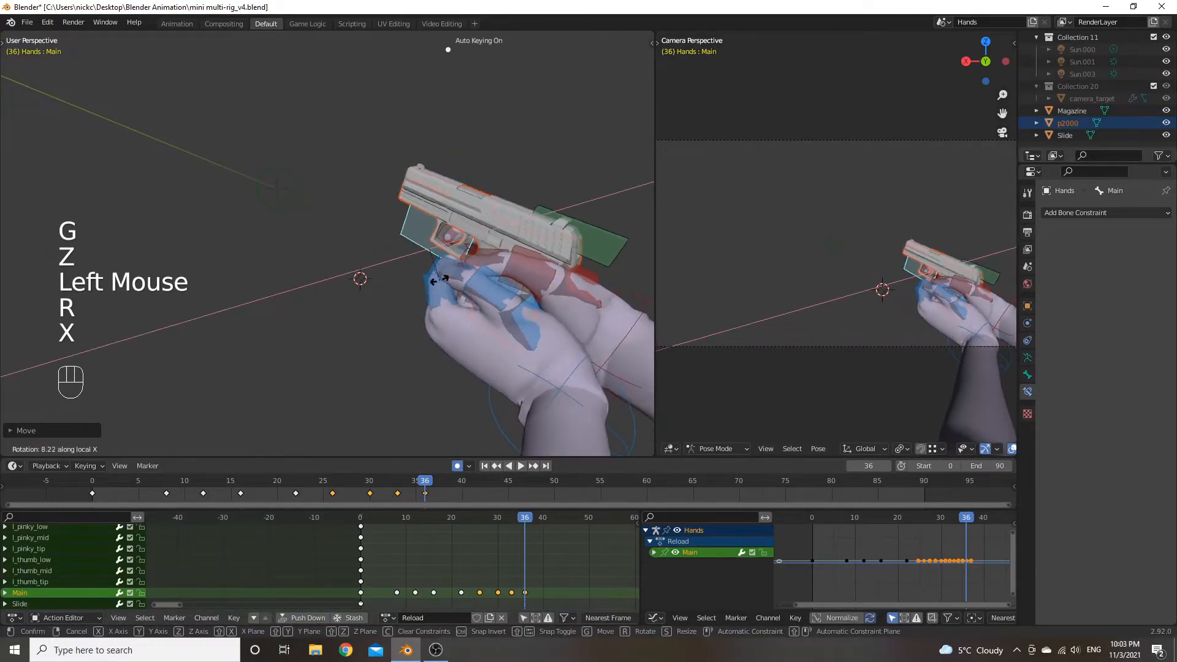
left_click(442, 277)
Shift the Main bone toward the view's left at frame 36 and replay the motion.
key("g")
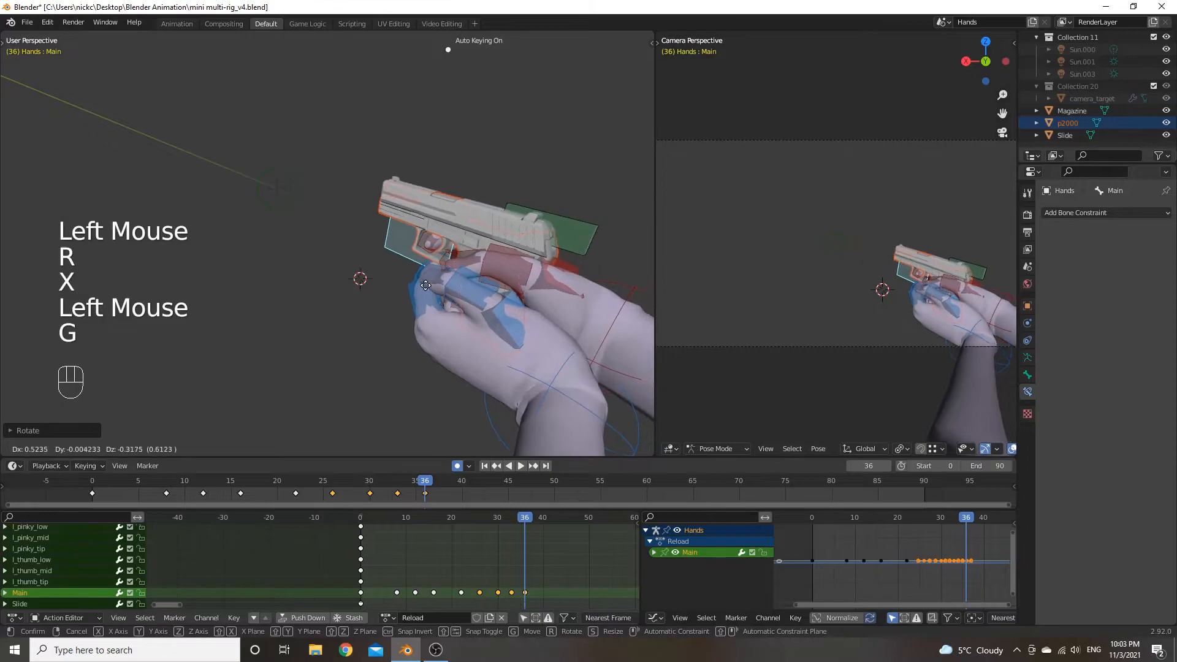
left_click(426, 285)
mouse_move(516, 521)
left_mouse_down()
mouse_move(462, 520)
mouse_move(525, 517)
left_mouse_up()
key("space")
key("space")
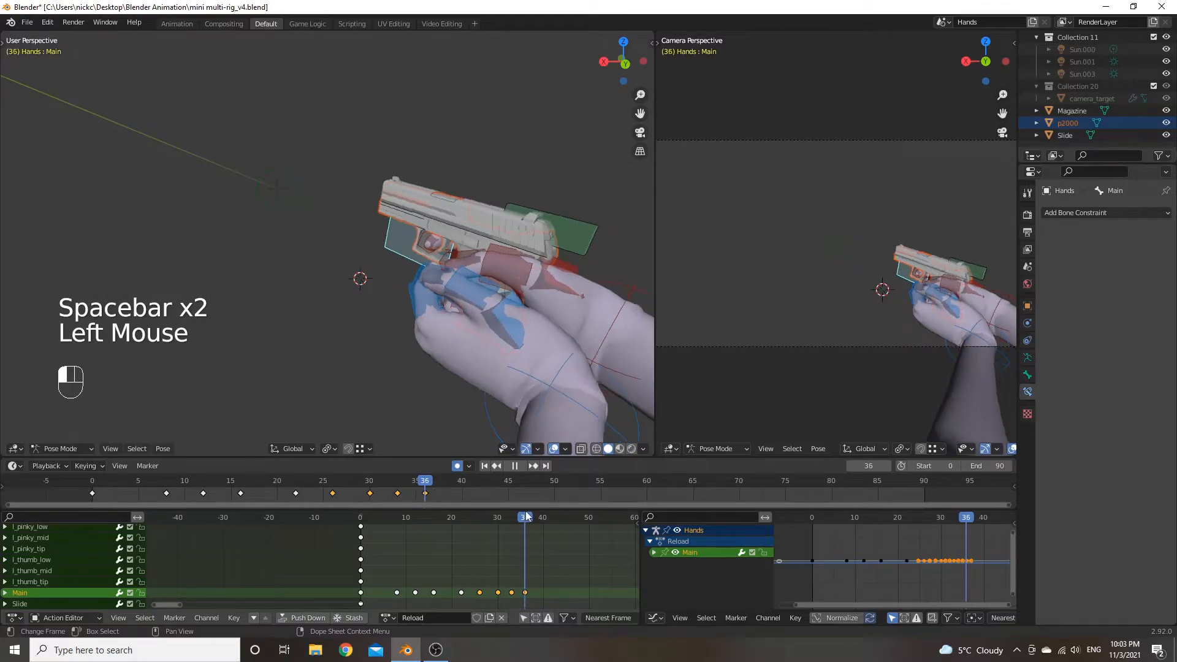
Correct the Main bone's tilt around its local X axis at frame 36 and check it in playback.
key("r")
key("x")
key("x")
left_click(449, 316)
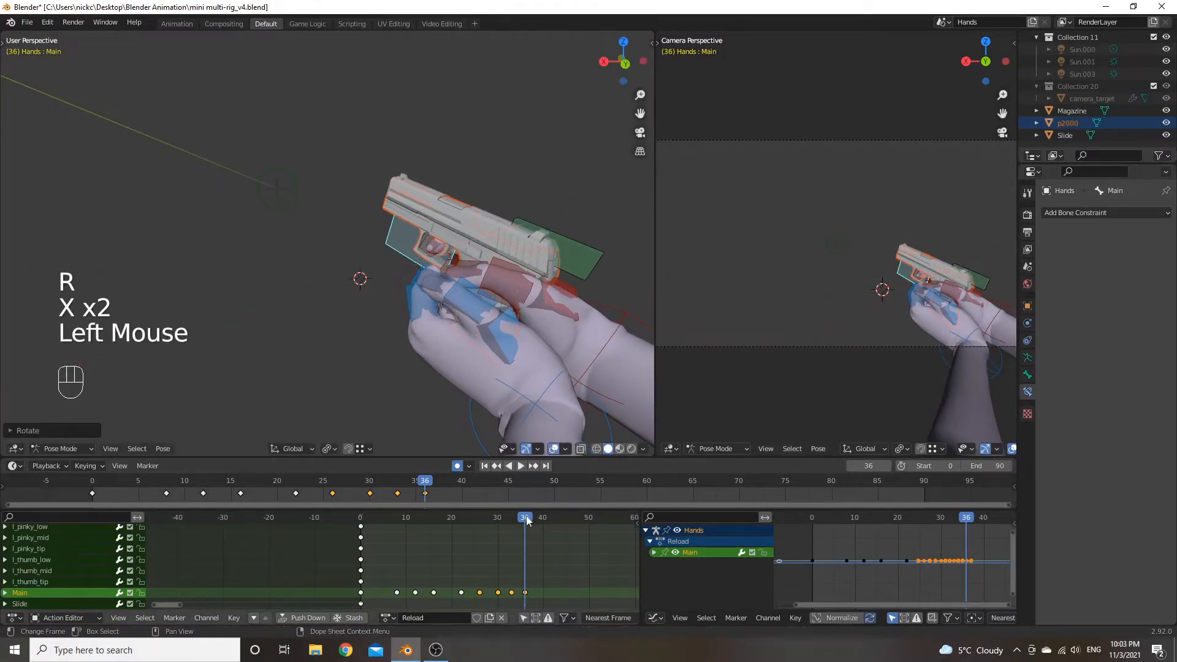
left_click(473, 517)
key("space")
key("space")
Retime the Main bone's keyframe from frame 36 to frame 38 and preview the motion.
left_click_drag(492, 518, 530, 519)
left_click(527, 593)
key("g")
left_click(536, 568)
left_click_drag(511, 518, 536, 525)
key("space")
key("space")
Retime the Main bone's keyframe from frame 33 to frame 34 and preview the motion.
left_click(494, 518)
left_click(512, 592)
key("g")
left_click(517, 589)
key("space")
key("space")
Nudge the Main bone slightly upward in the view at frame 38 and replay the motion several times.
left_click(436, 278)
key("g")
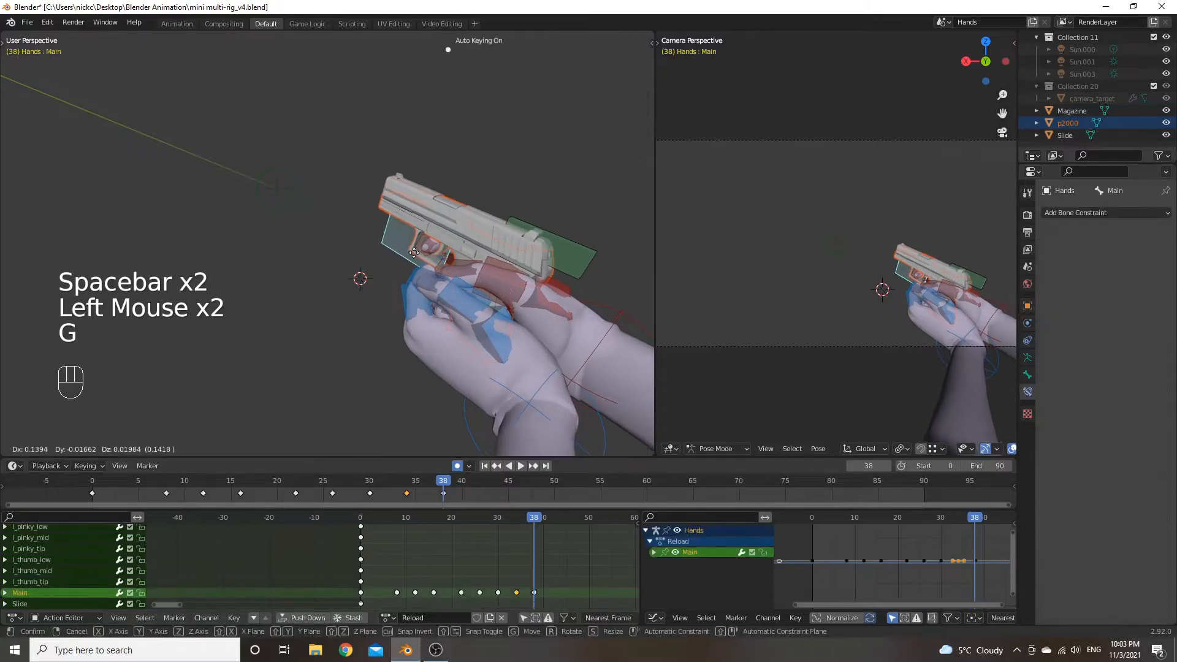
left_click(460, 258)
left_click(513, 520)
key("space")
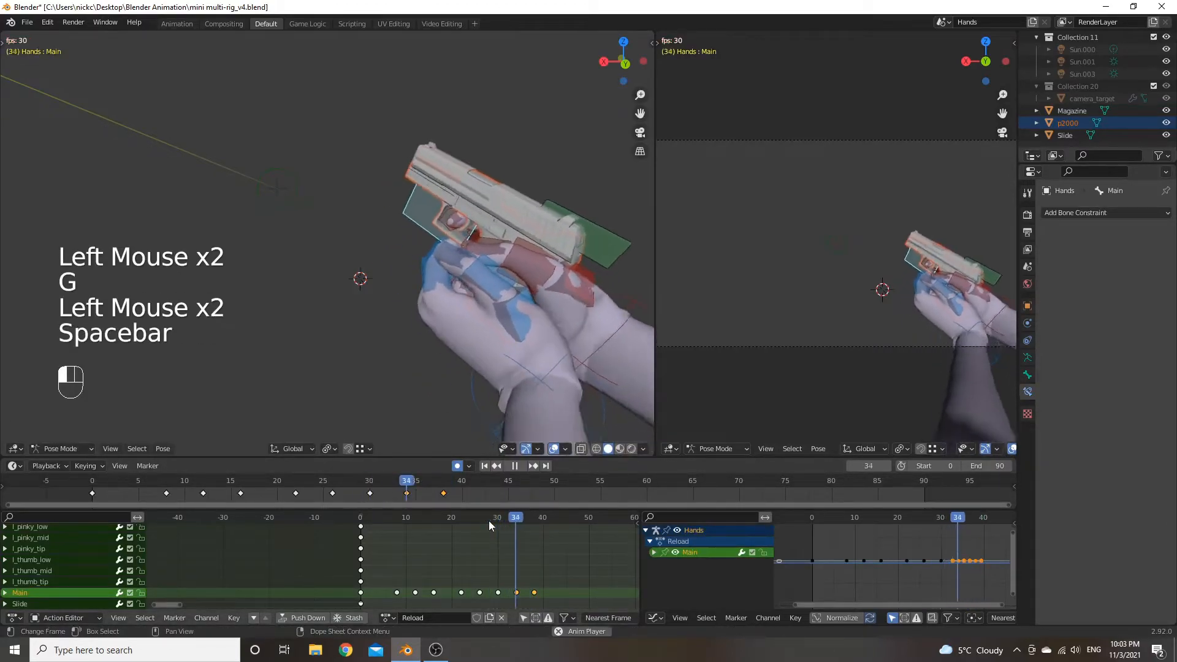
key("space")
left_click(487, 519)
key("space")
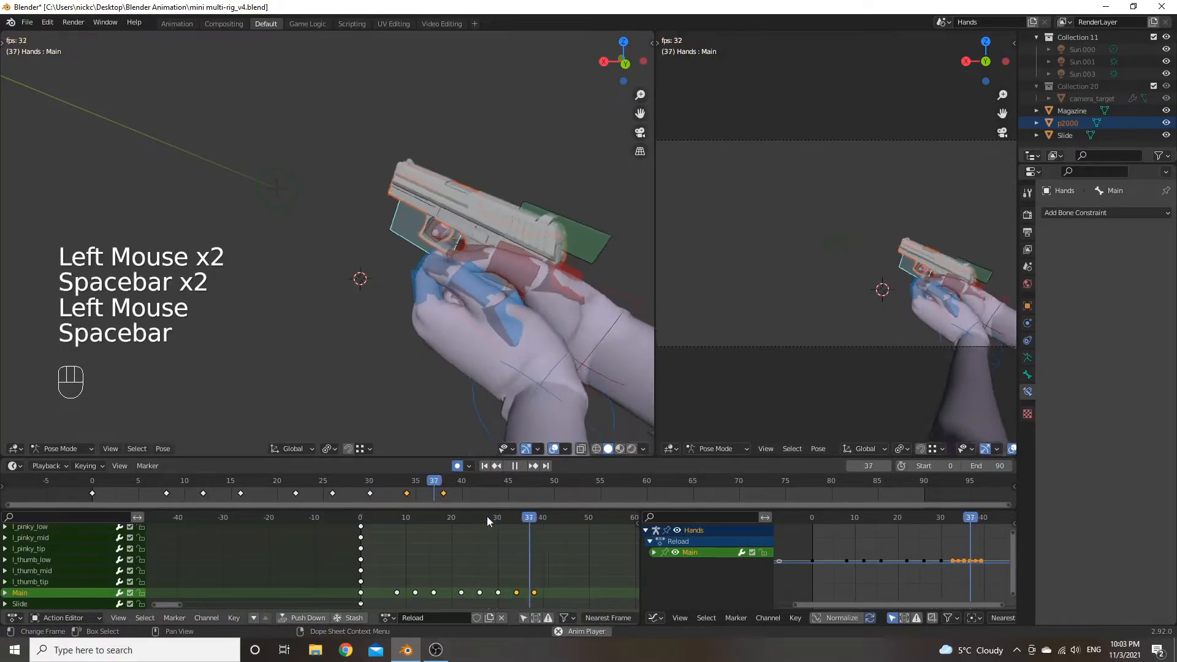
key("space")
left_click_drag(490, 517, 539, 525)
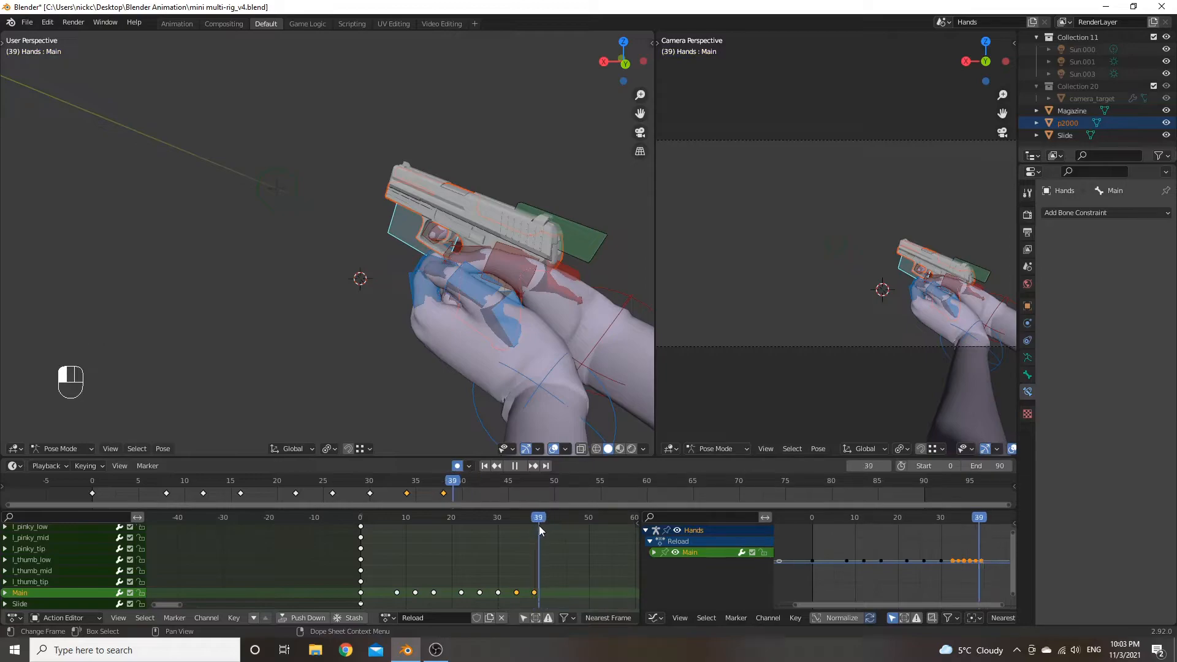
Copy the Main bone's frame 0 keyframe to frame 44 and preview the return to the starting pose.
left_click(485, 593)
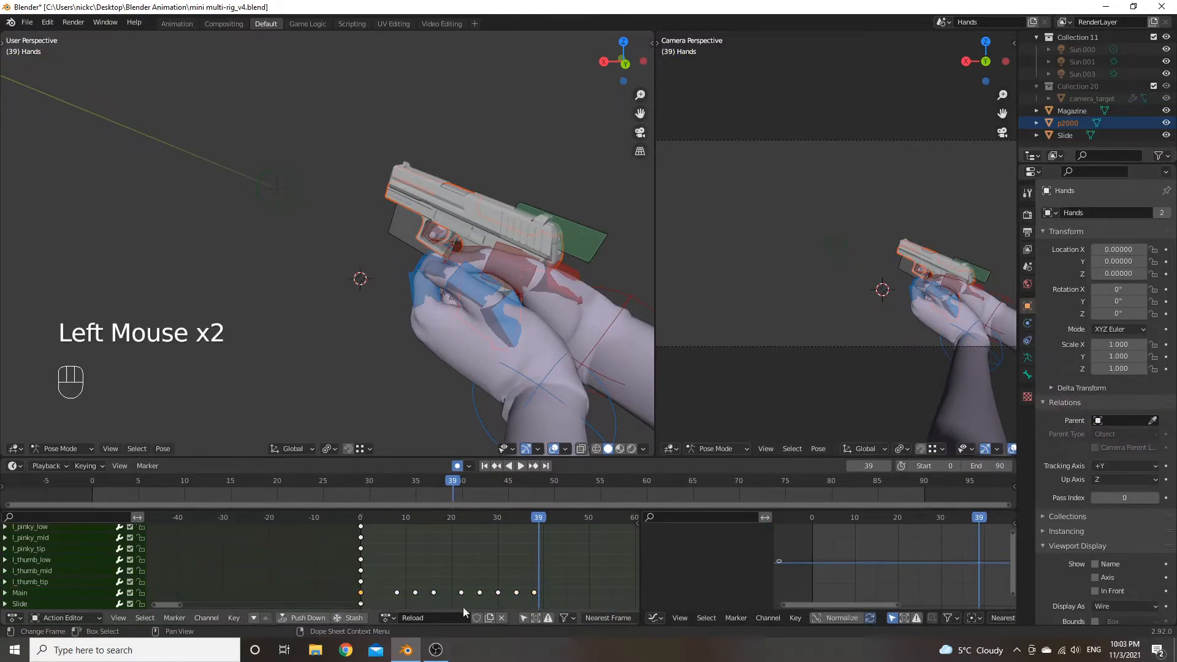
left_click_drag(532, 519, 560, 525)
key("ctrl+v")
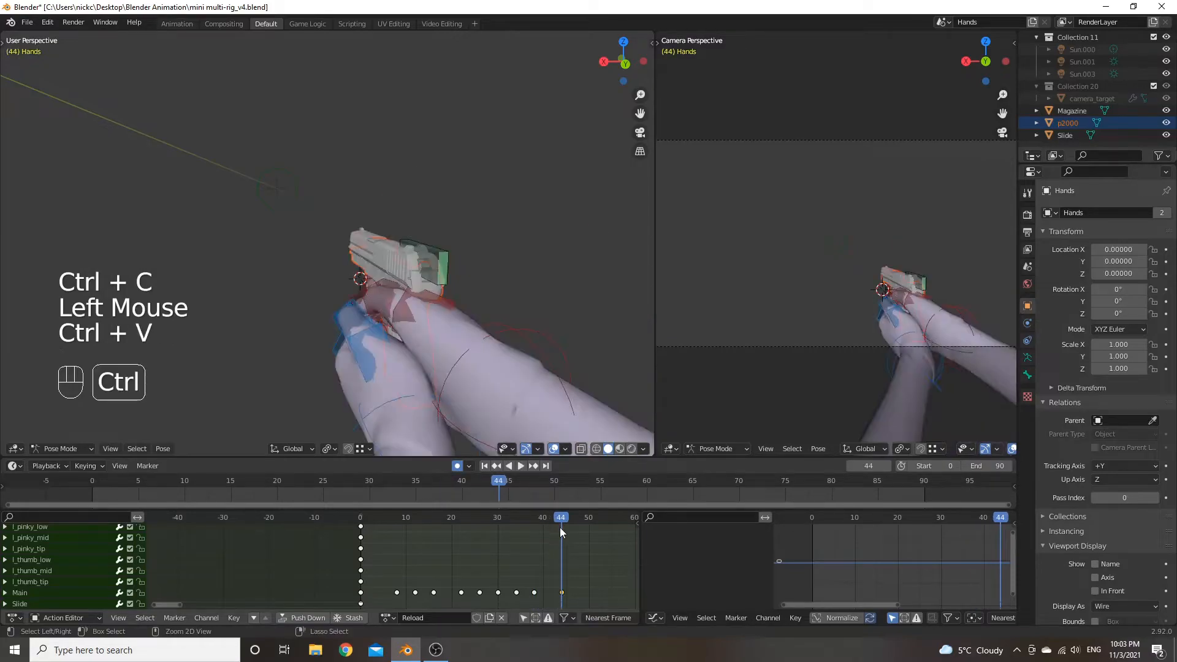
left_click(523, 524)
key("space")
key("space")
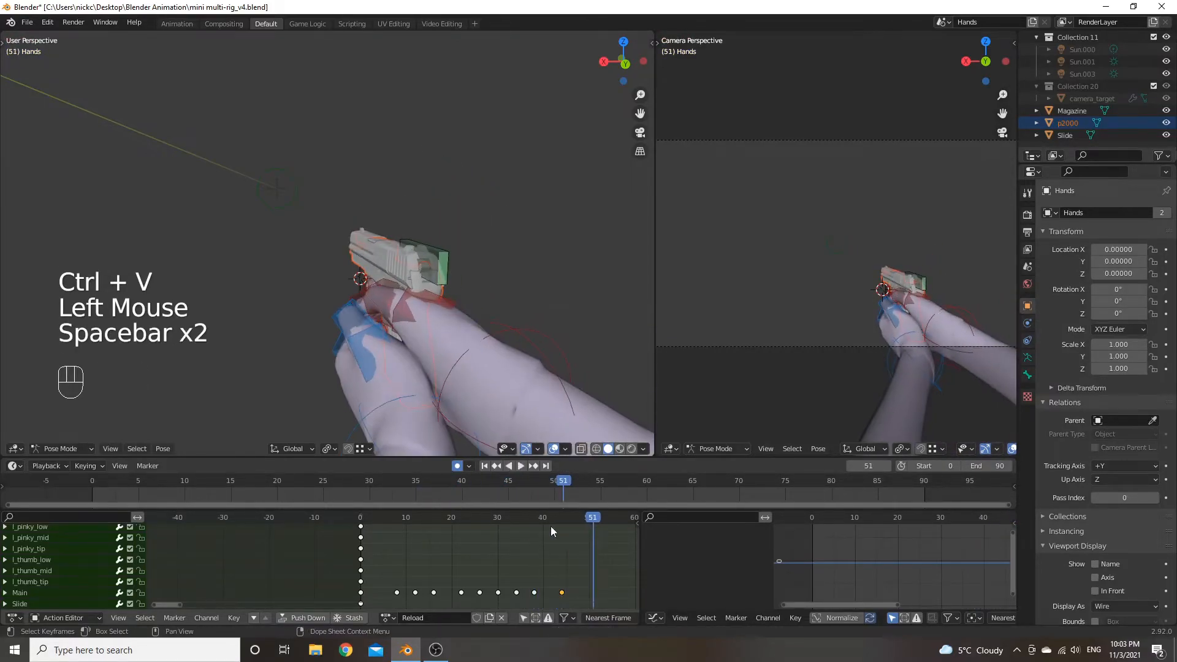
Retime the pasted Main bone keyframe to frame 46 and preview the motion.
key("g")
left_click(574, 573)
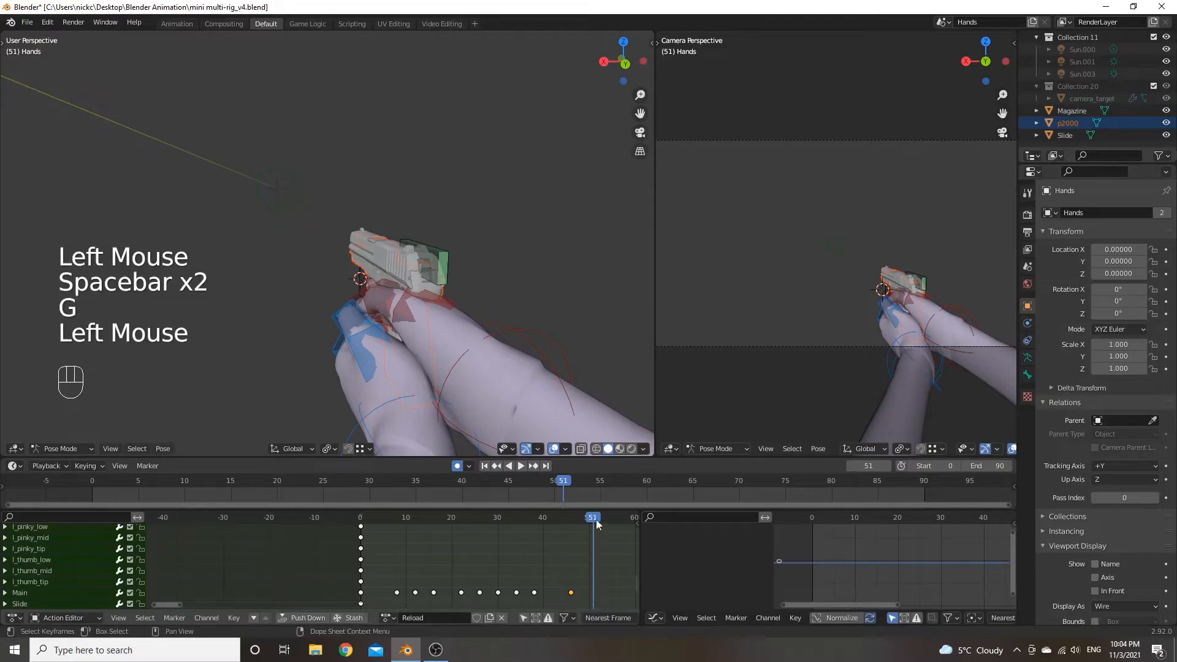
left_click(530, 527)
key("space")
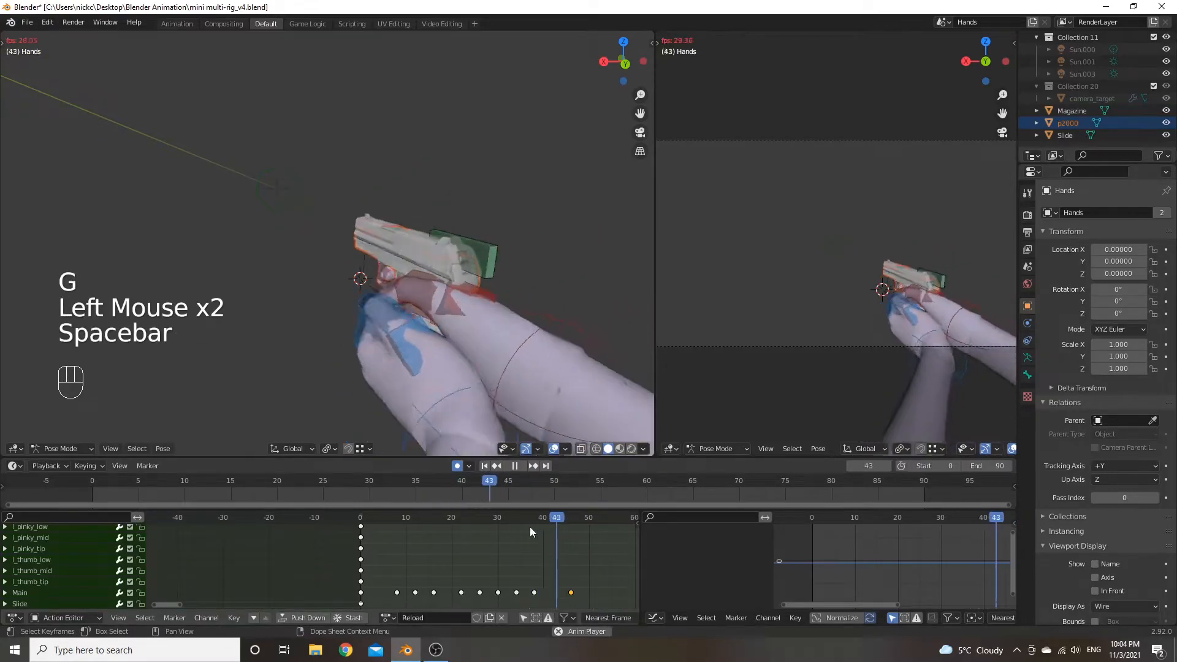
key("space")
Rotate the Main bone around global Z and around X at frame 42.
left_click_drag(590, 521, 551, 532)
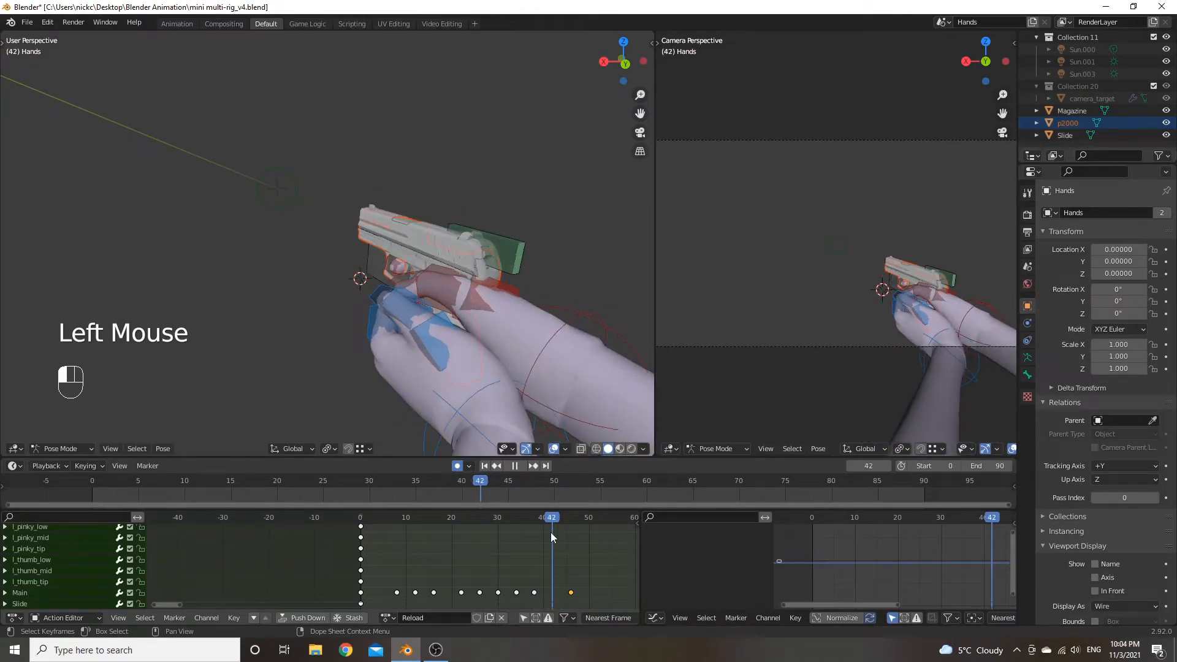
left_click(400, 283)
key("r")
key("z")
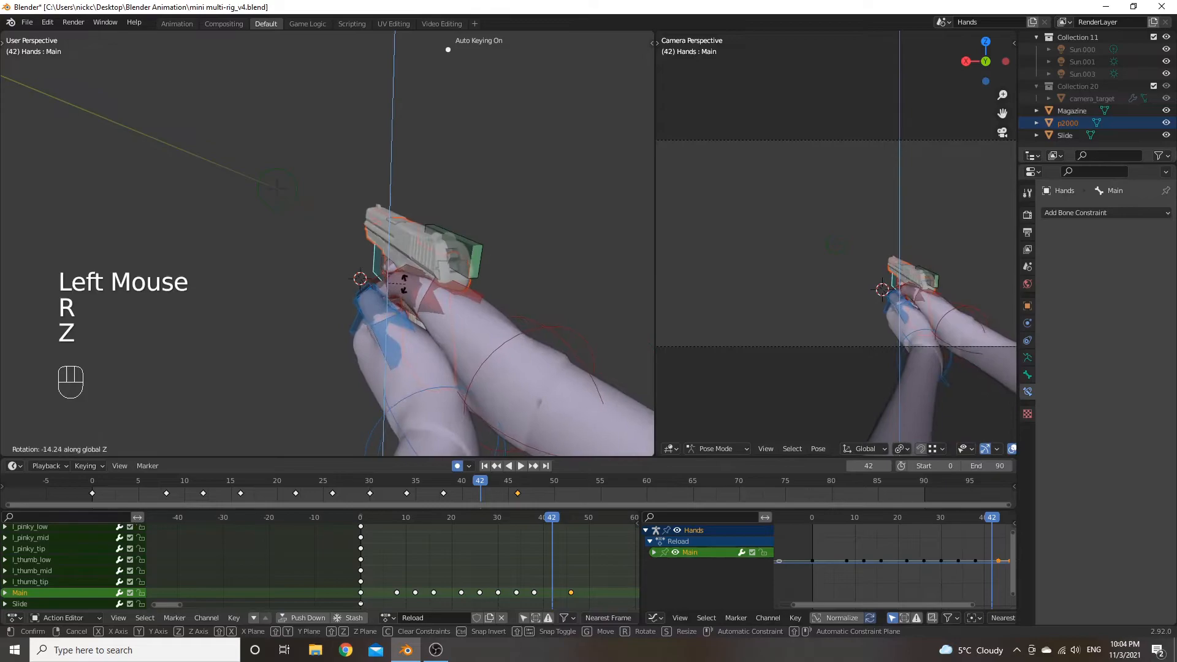
left_click(405, 285)
key("r")
key("x")
left_click(409, 285)
Rotate the Main bone around global Y at frame 42 and preview the motion.
key("r")
key("y")
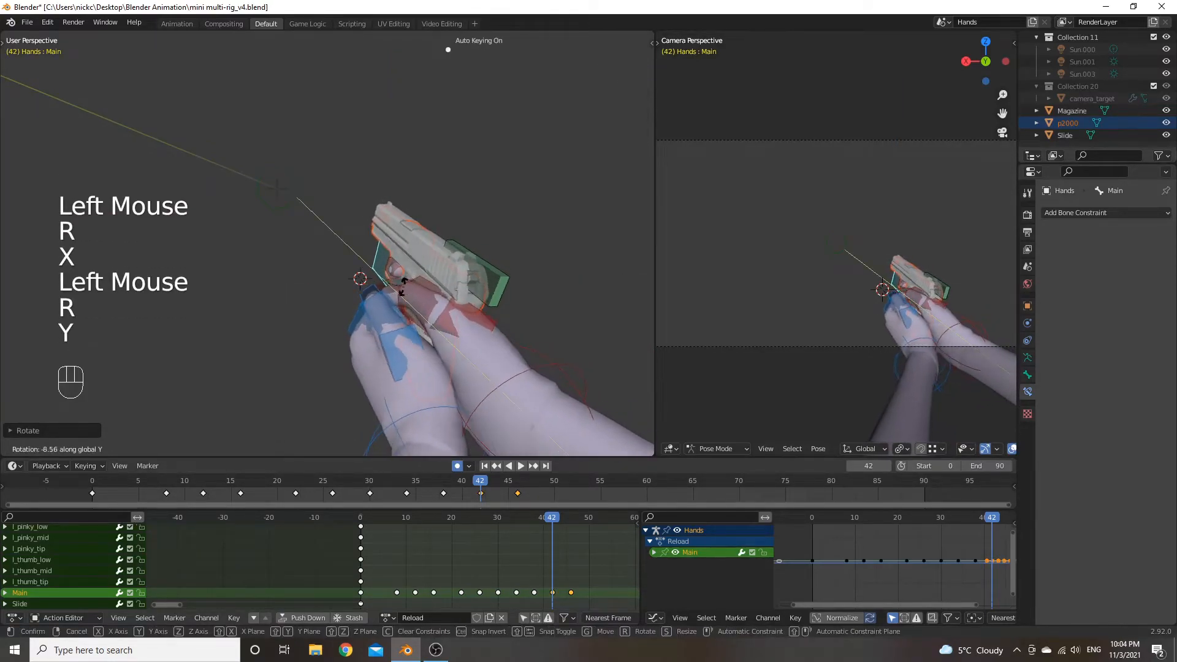
left_click(474, 427)
left_click(550, 519)
key("space")
key("space")
left_click(548, 521)
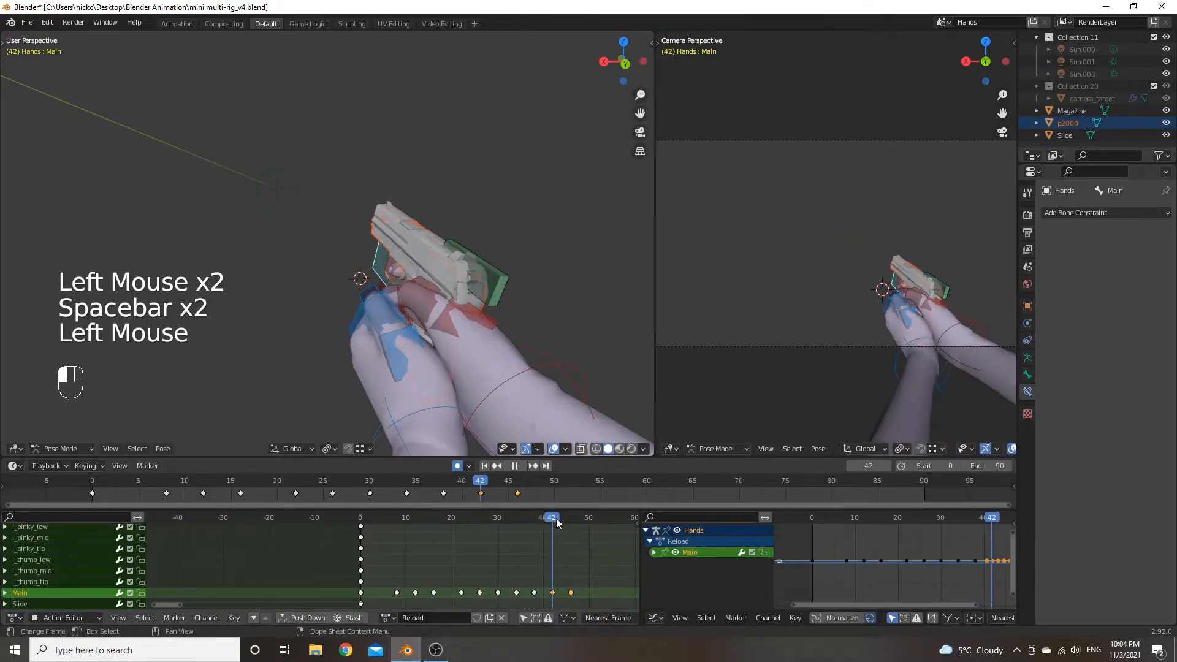
key("Escape")
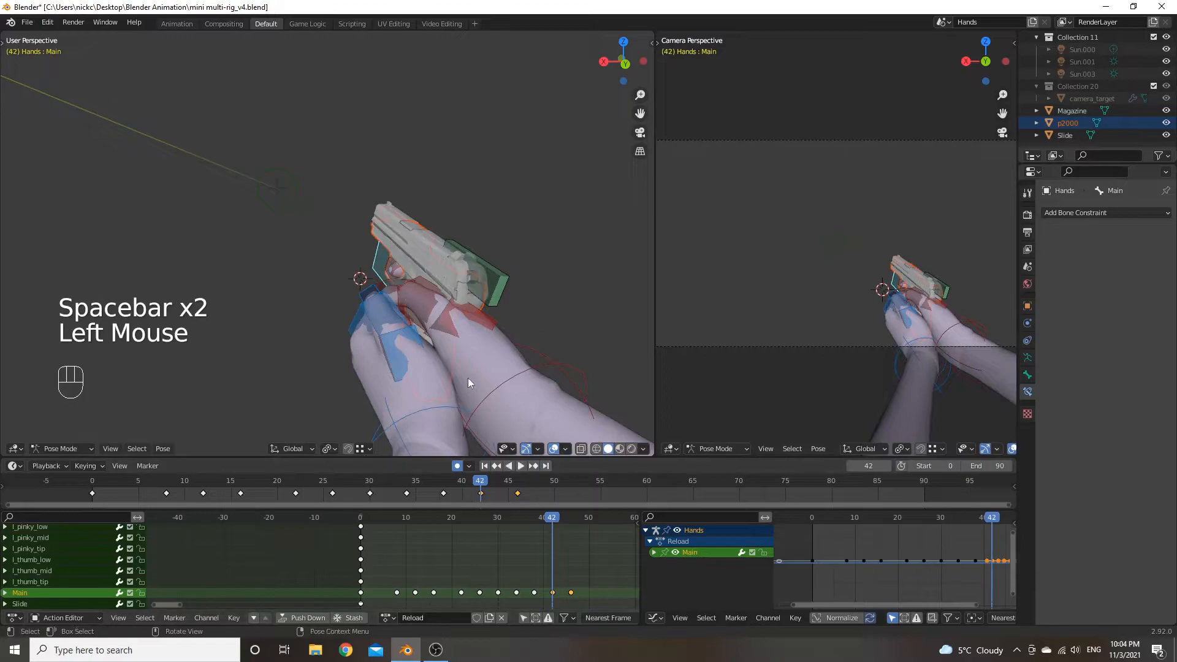
Rotate the Main bone slightly around its local X axis at frame 42 and replay the motion.
key("r")
key("x")
key("x")
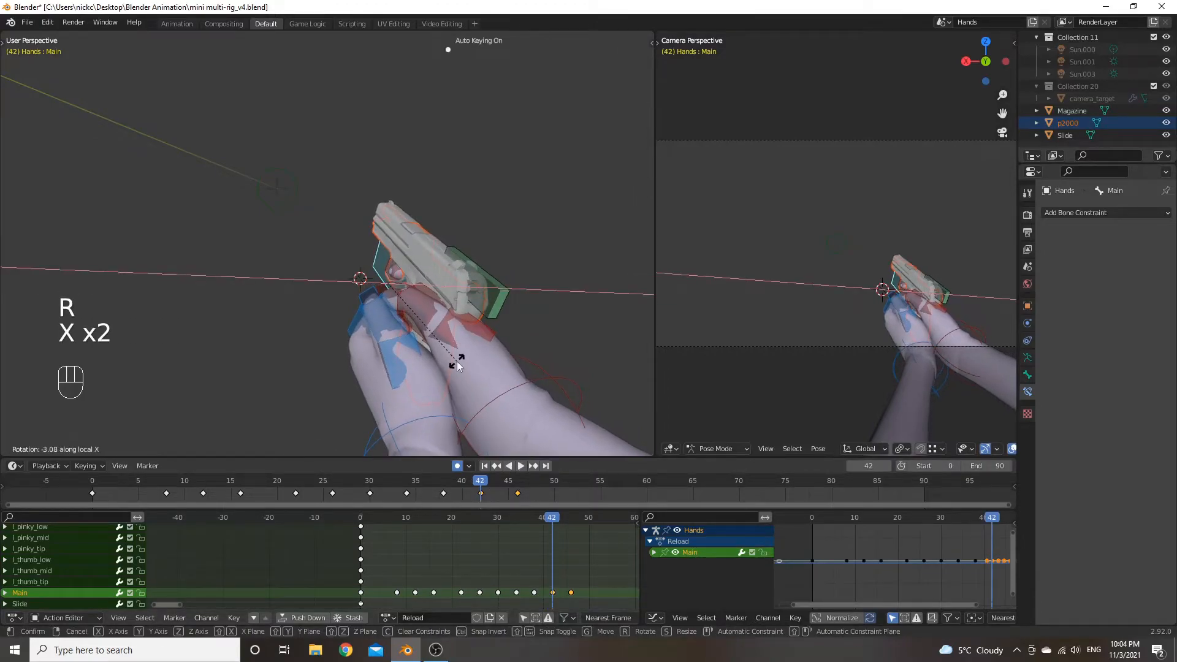
left_click(457, 363)
left_click(507, 517)
key("space")
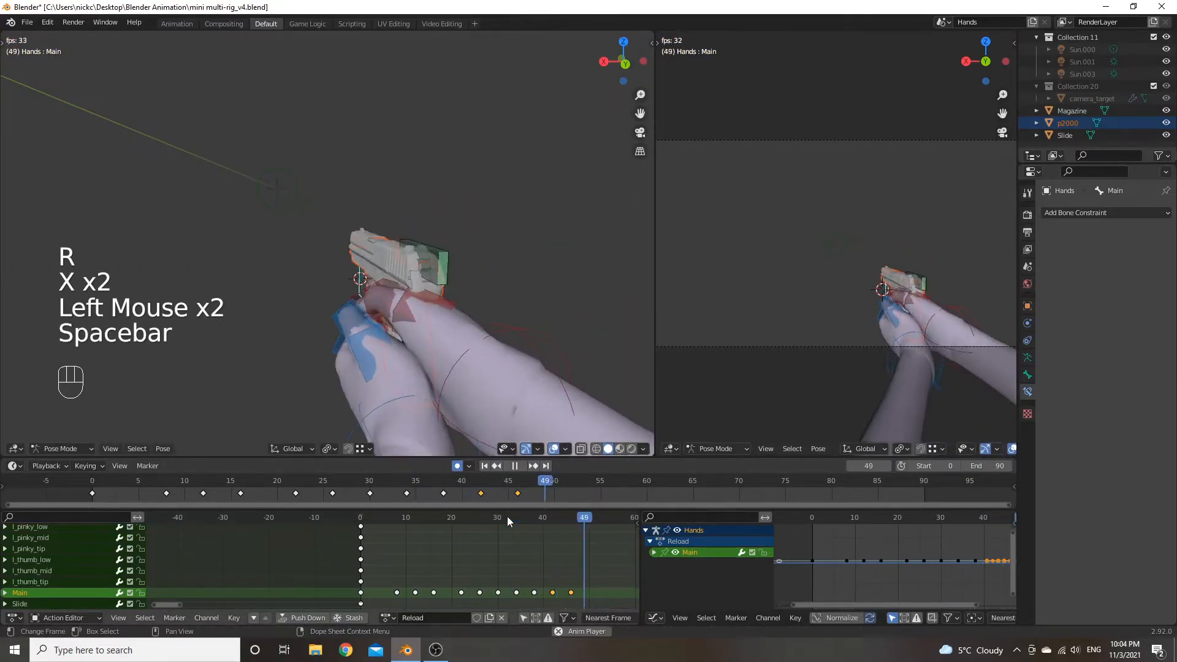
Replay the Reload animation from several start frames to check the motion, and save the file.
key("space")
left_click(535, 519)
key("space")
key("space")
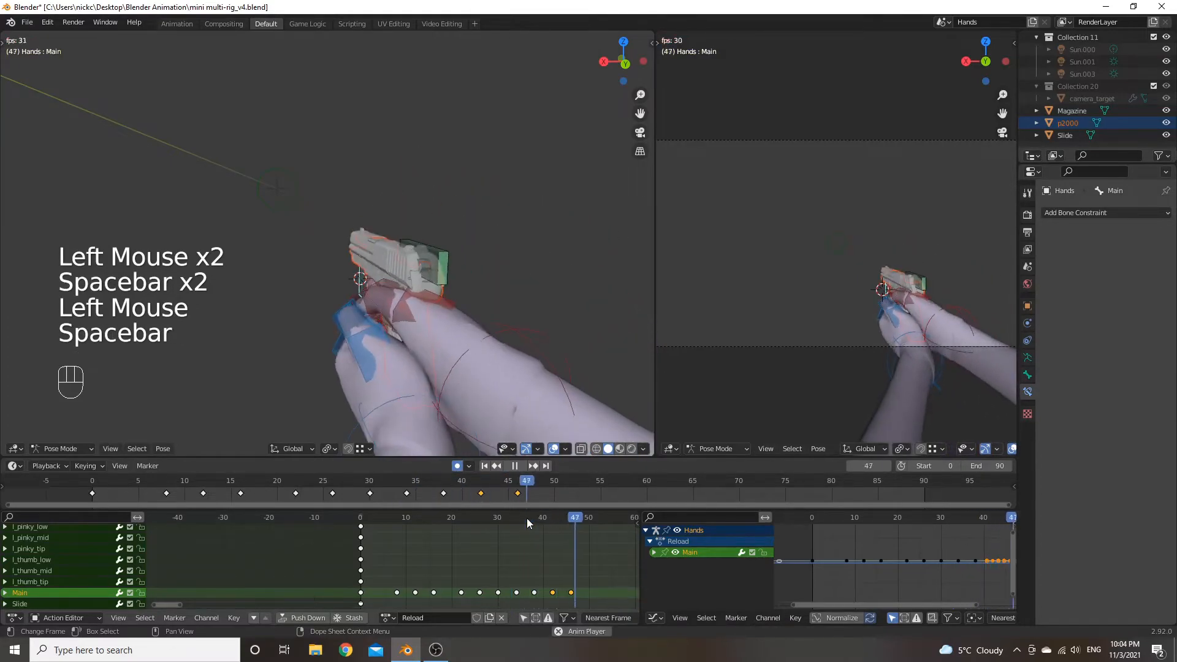
left_click(476, 519)
key("space")
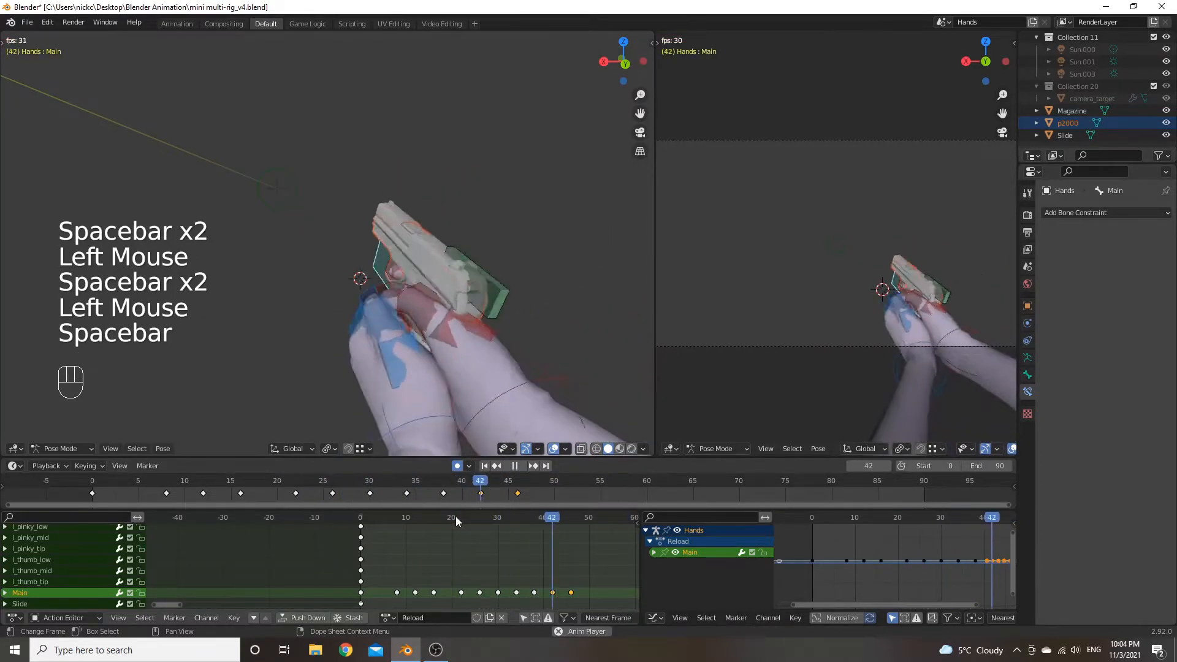
key("space")
left_click(368, 519)
key("space")
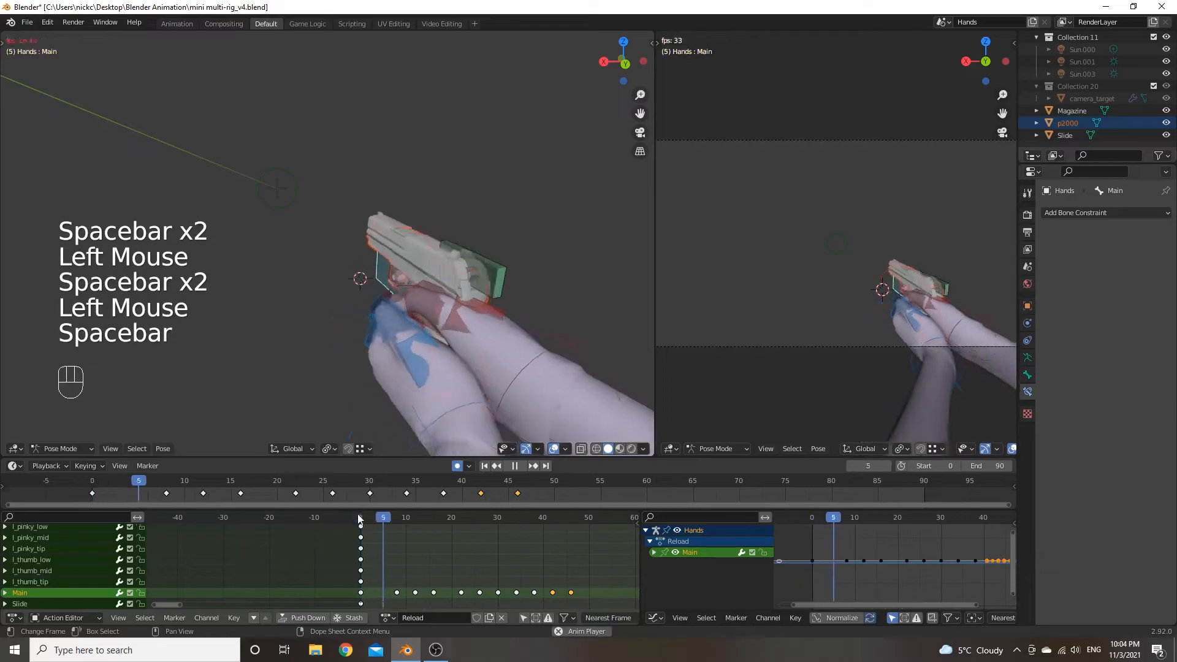
left_click_drag(370, 518, 399, 521)
key("space")
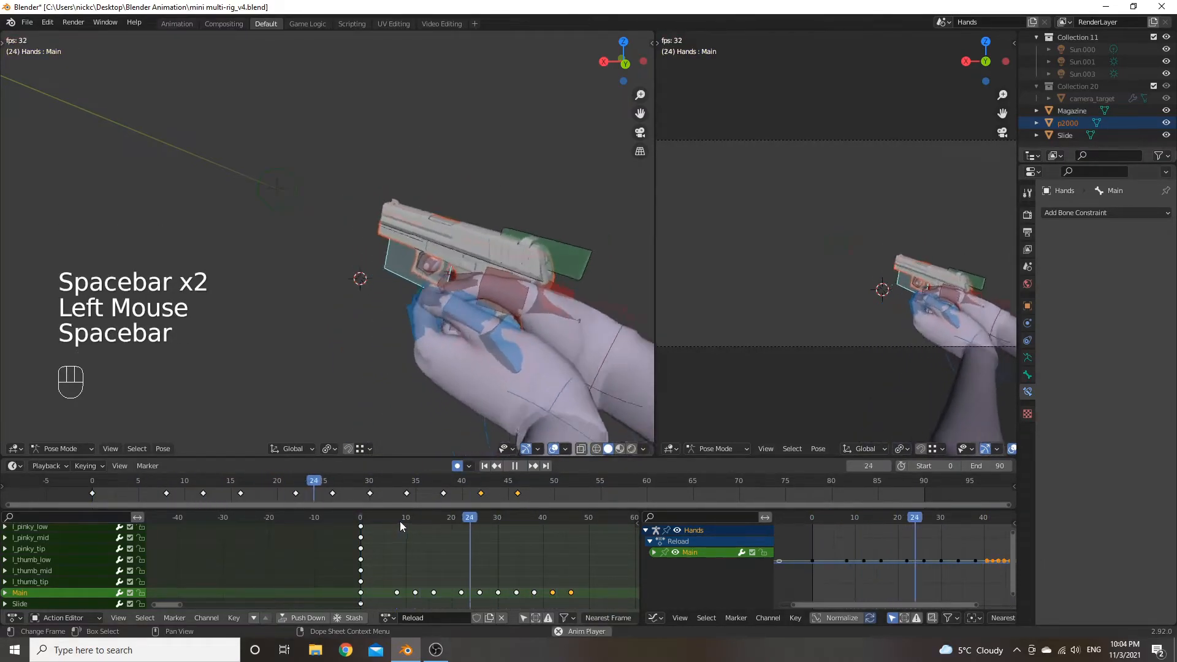
key("space")
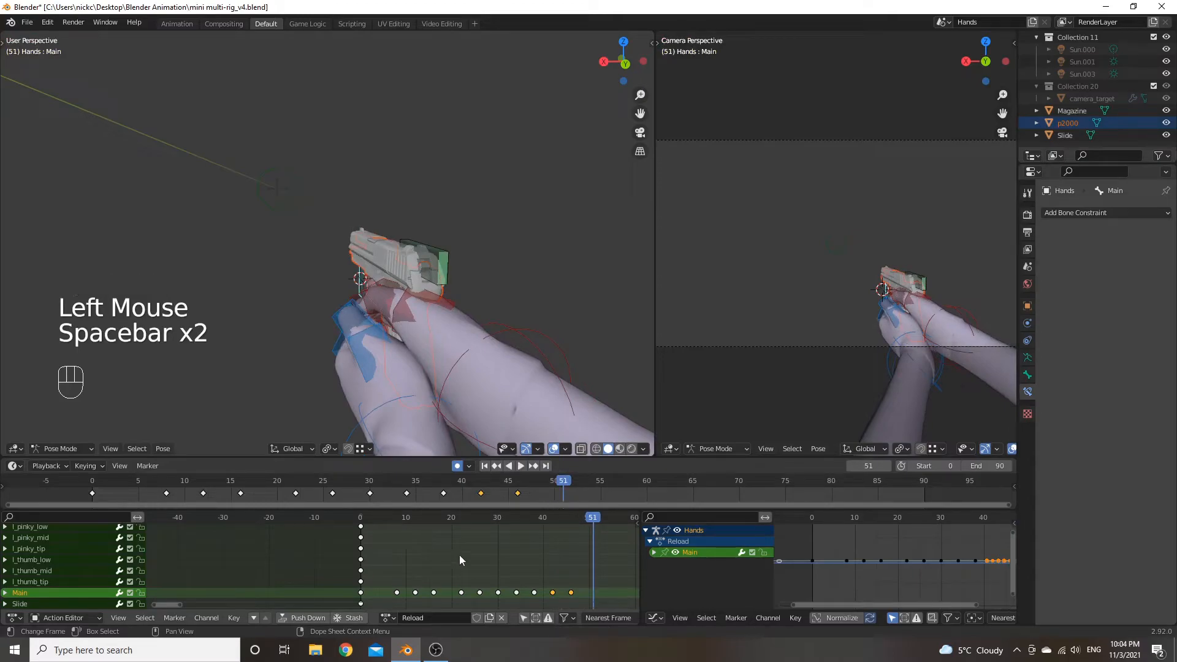
key("ctrl+s")
Go to frame 12 and move the left hand's l_IK bone down below the pistol.
left_click_drag(420, 521, 402, 515)
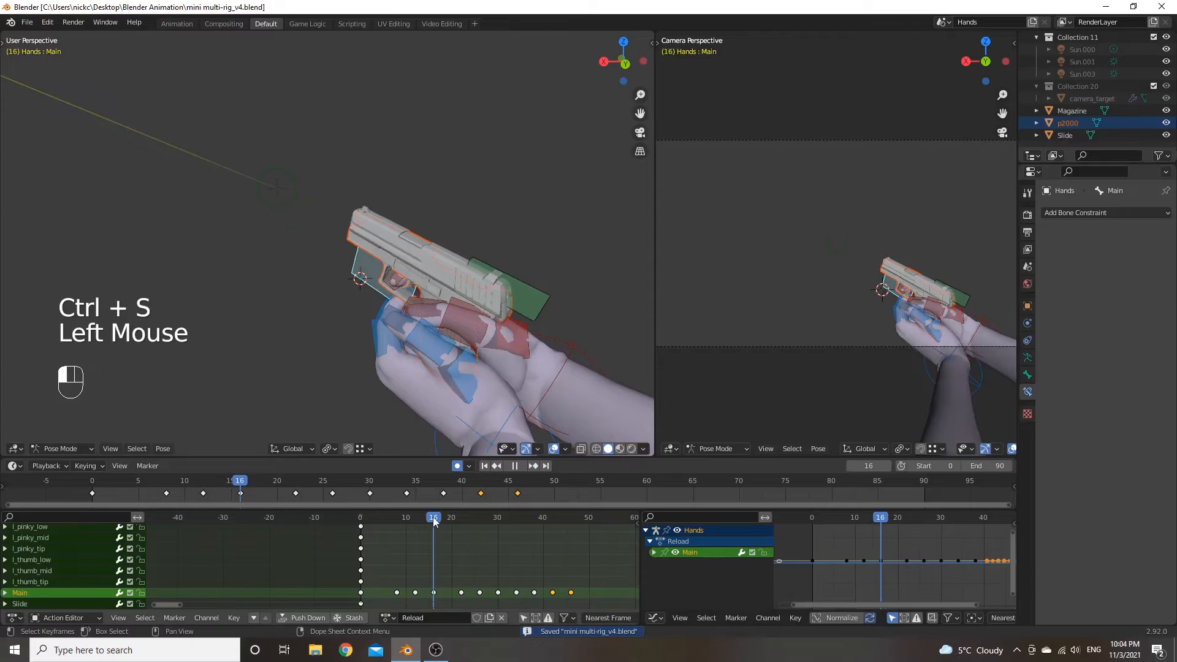
left_click_drag(432, 522, 417, 548)
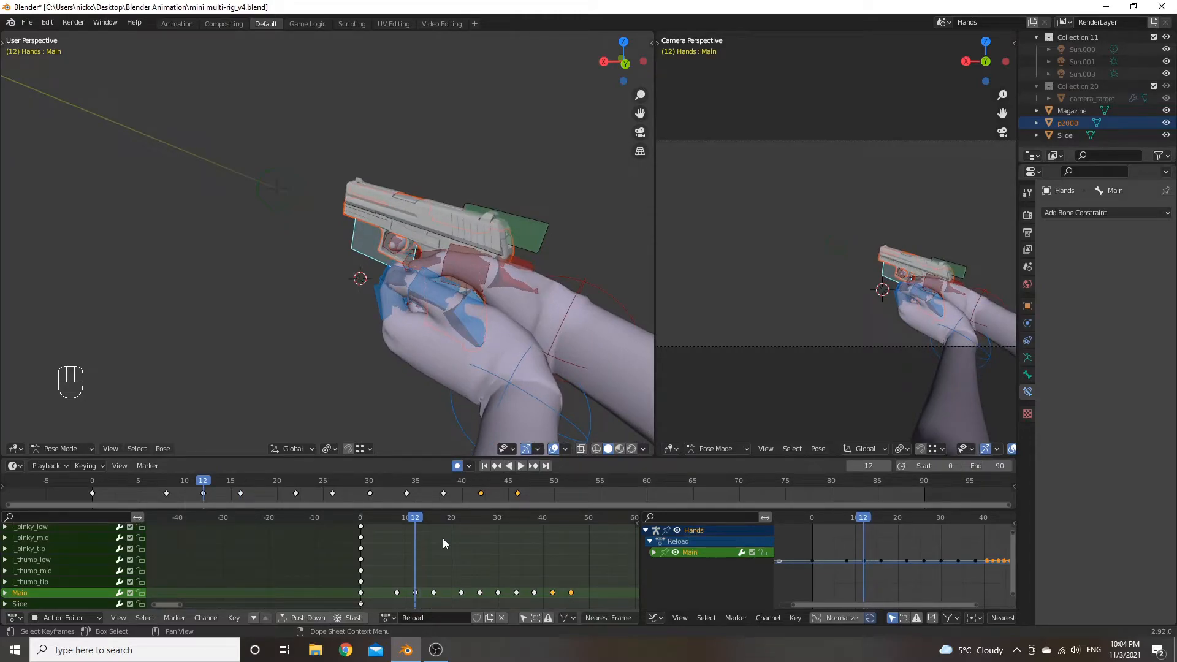
left_click(517, 385)
middle_click_drag(518, 385, 516, 347)
key("g")
left_click(509, 427)
middle_click_drag(509, 426, 604, 388)
Rotate the l_IK bone freely at frame 12 to angle the left hand up toward the grip.
scroll(430, 371, "up", 3)
middle_click_drag(389, 382, 418, 395)
scroll(517, 380, "down", 2)
middle_click_drag(517, 380, 429, 352, "shift")
scroll(392, 350, "down", 5)
scroll(373, 344, "up", 1)
middle_click_drag(373, 344, 406, 381)
scroll(311, 335, "up", 2)
key("r")
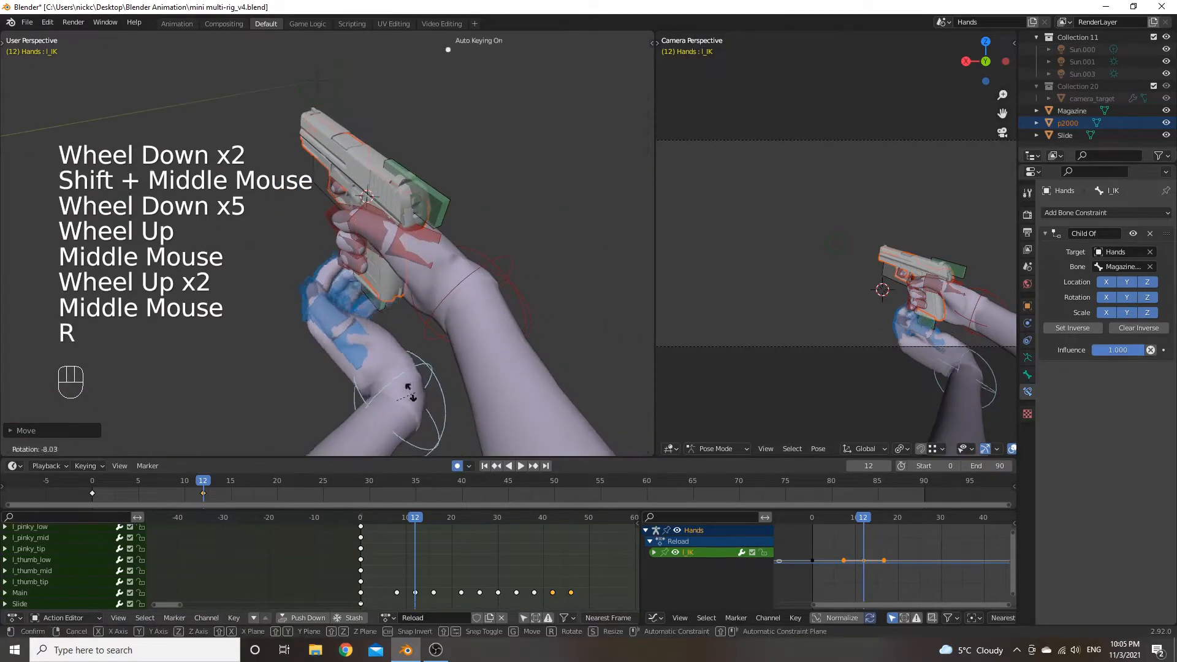
left_click(425, 394)
Move the l_IK bone closer to the pistol grip at frame 12, adjusting its height along global Z.
middle_click_drag(425, 394, 294, 350)
key("g")
left_click(388, 354)
middle_click_drag(415, 352, 297, 350)
key("g")
key("z")
left_click(430, 353)
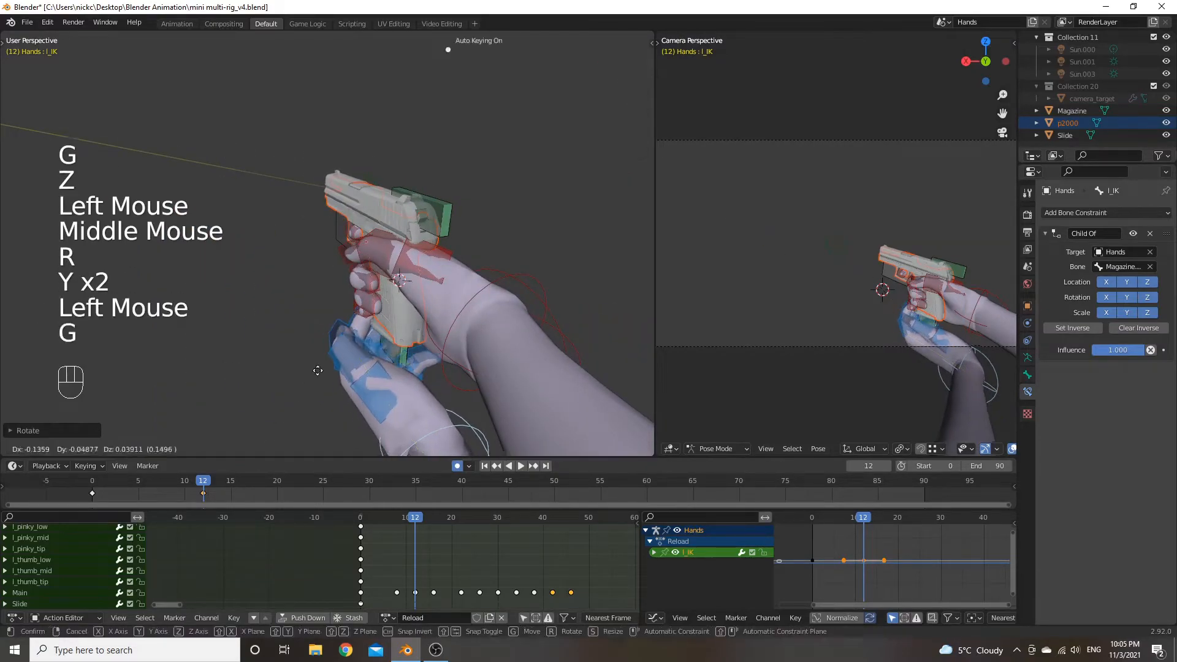
Rotate the l_IK bone around global Z and shift the left hand beneath the grip at frame 12.
middle_click_drag(335, 370, 303, 434)
scroll(279, 386, "up", 3)
scroll(397, 416, "down", 1)
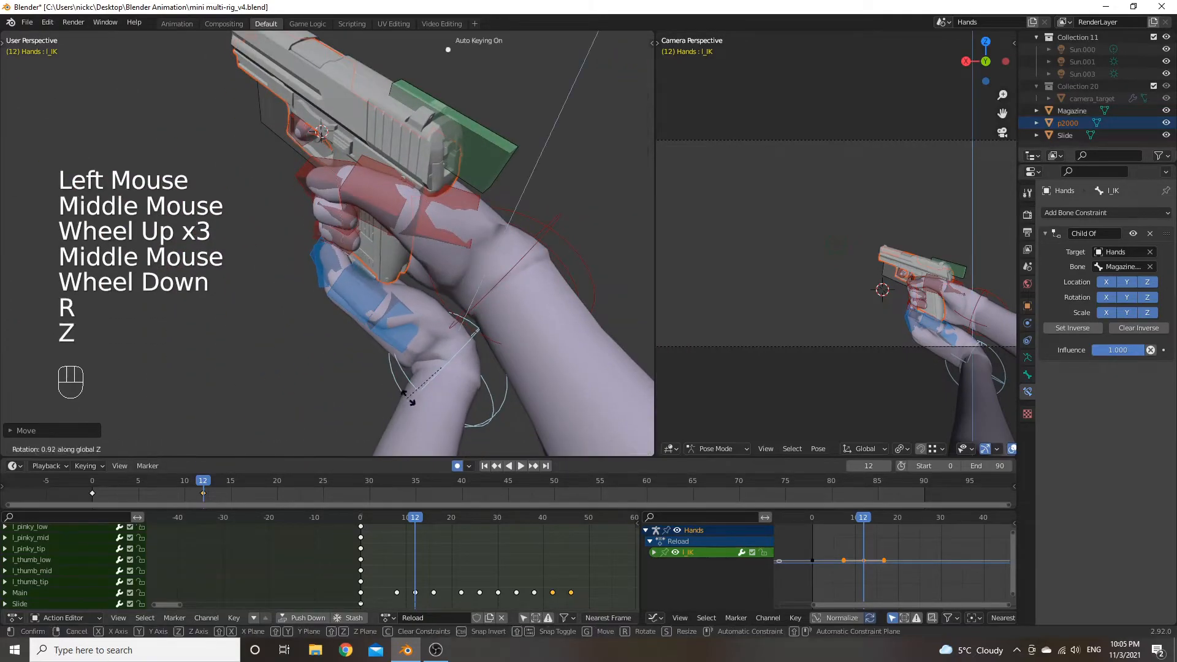
key("g")
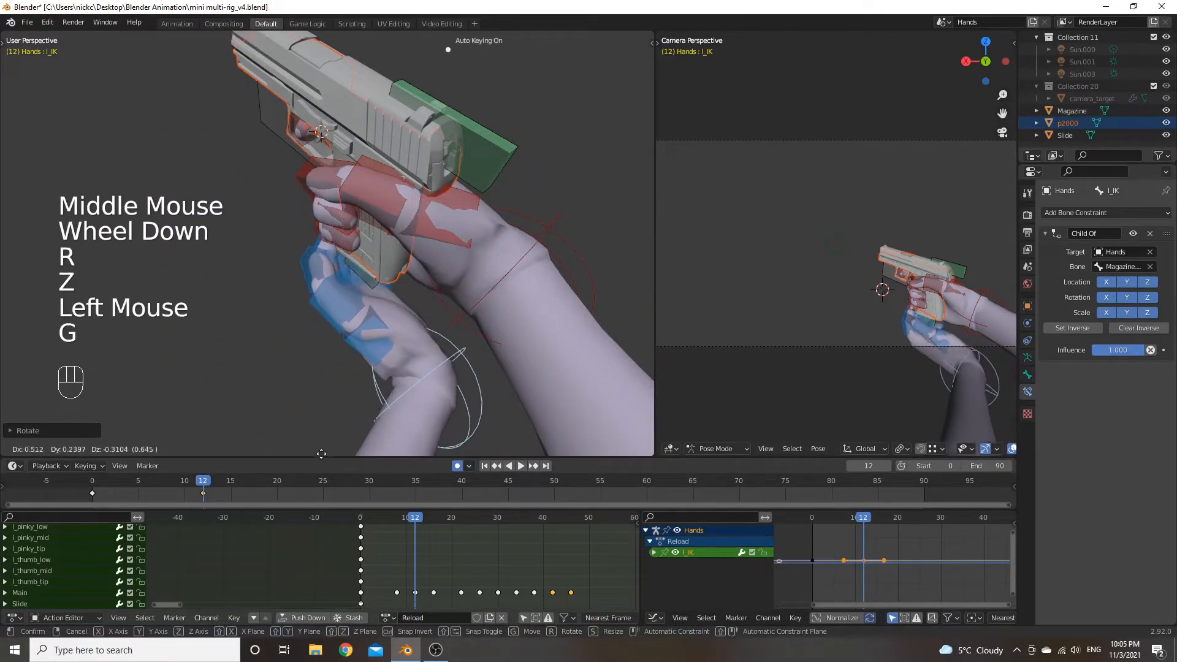
key("r")
key("z")
left_click(383, 434)
Fine-tune the l_IK bone's position from several angles so the left hand meets the magazine base at frame 12.
middle_click_drag(384, 434, 367, 387)
key("g")
left_click(466, 368)
key("g")
left_click(435, 368)
mouse_move(436, 368)
middle_mouse_down()
mouse_move(408, 349)
mouse_move(439, 357)
middle_mouse_up()
key("g")
left_click(347, 368)
Rotate the l_IK bone around its local Y axis and nudge the palm under the magazine at frame 12.
middle_click_drag(346, 364, 392, 310)
middle_click_drag(218, 380, 434, 270, "shift")
scroll(433, 317, "down", 1)
mouse_move(433, 318)
middle_mouse_down()
mouse_move(384, 312)
mouse_move(371, 290)
mouse_move(423, 297)
middle_mouse_up()
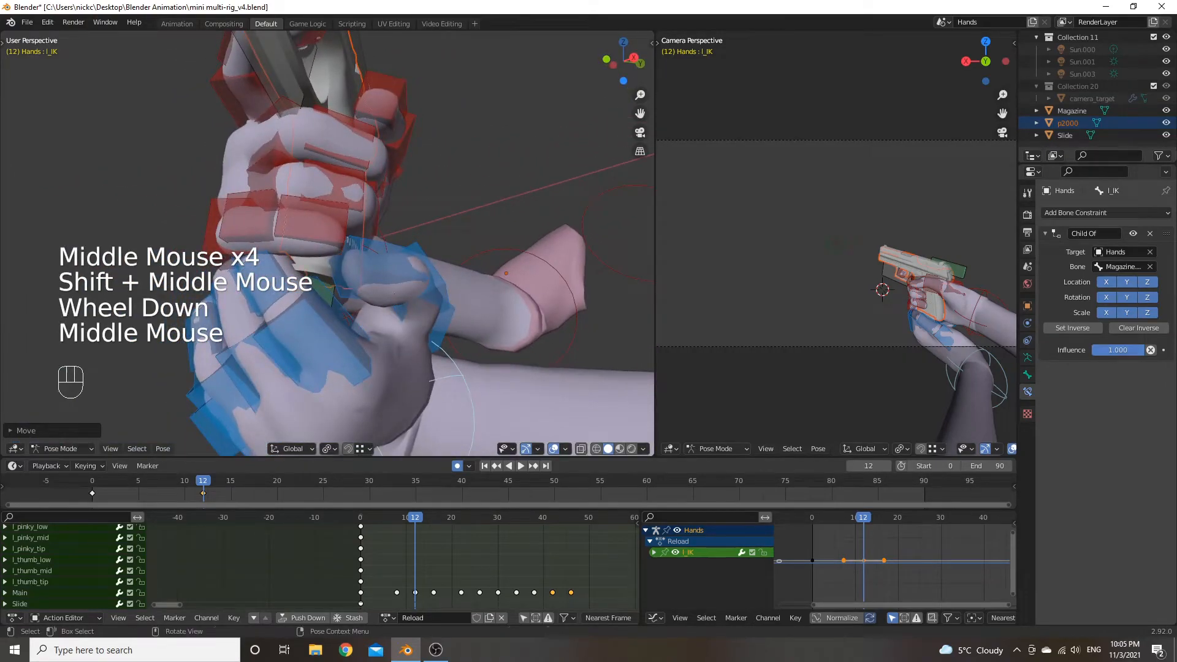
key("r")
key("y")
key("y")
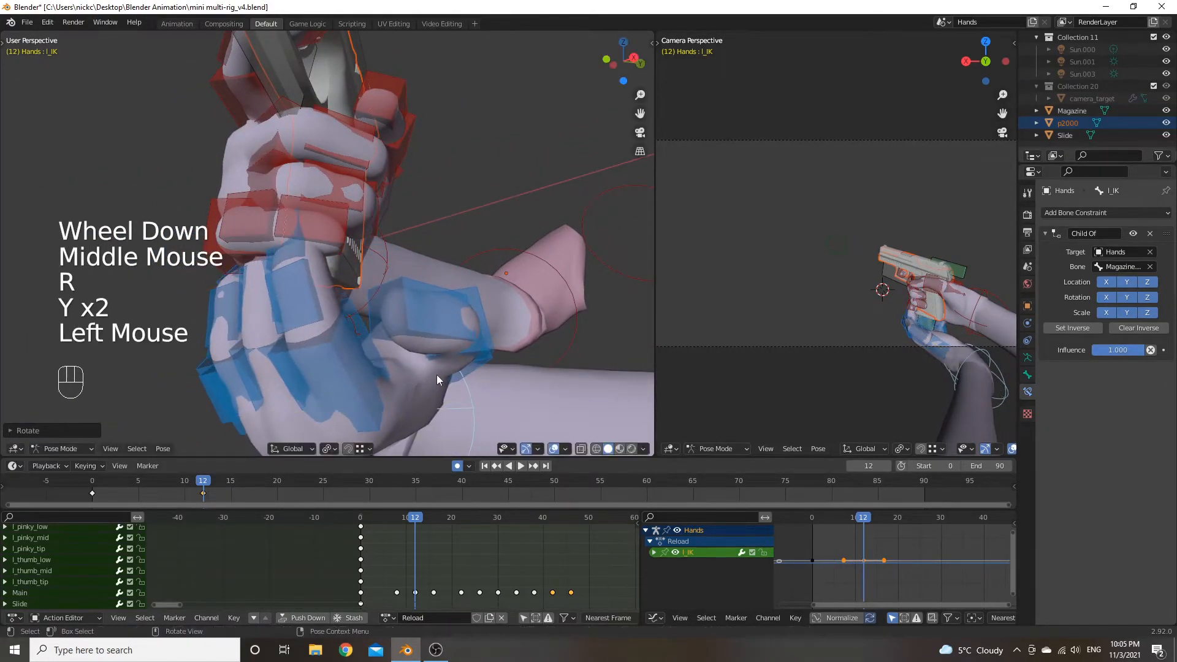
key("g")
left_click(409, 361)
Rotate the l_index_low bone around its local X axis at frame 12.
left_click(300, 345)
key("r")
key("x")
key("x")
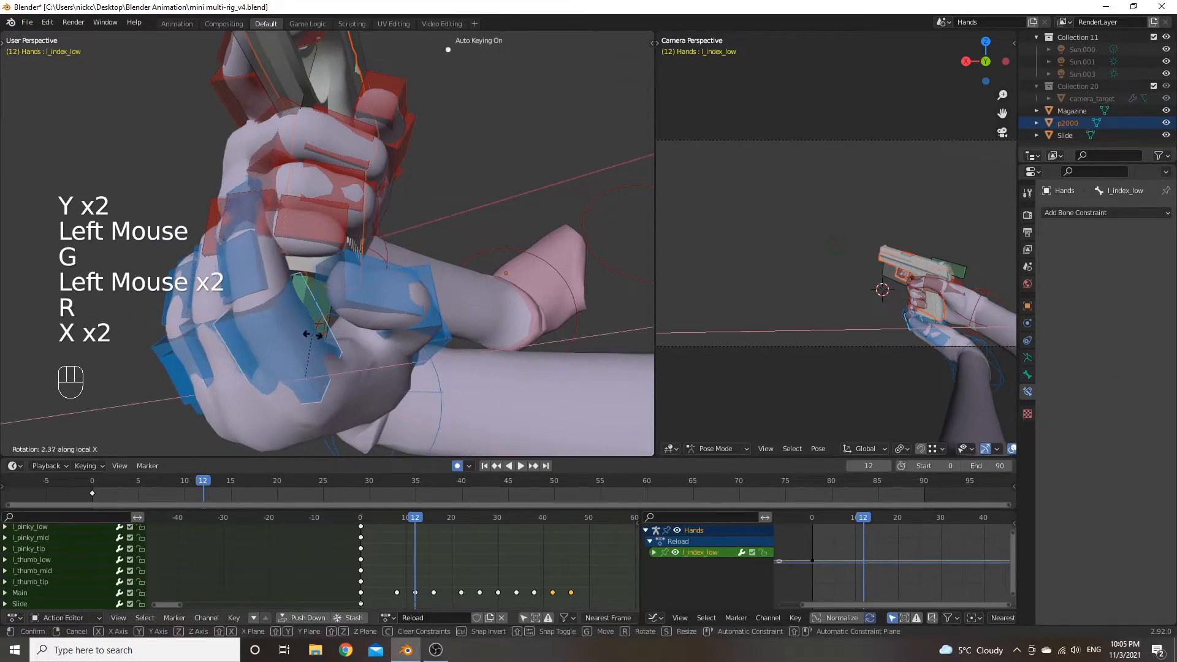
left_click(354, 262)
middle_click_drag(354, 264, 370, 308)
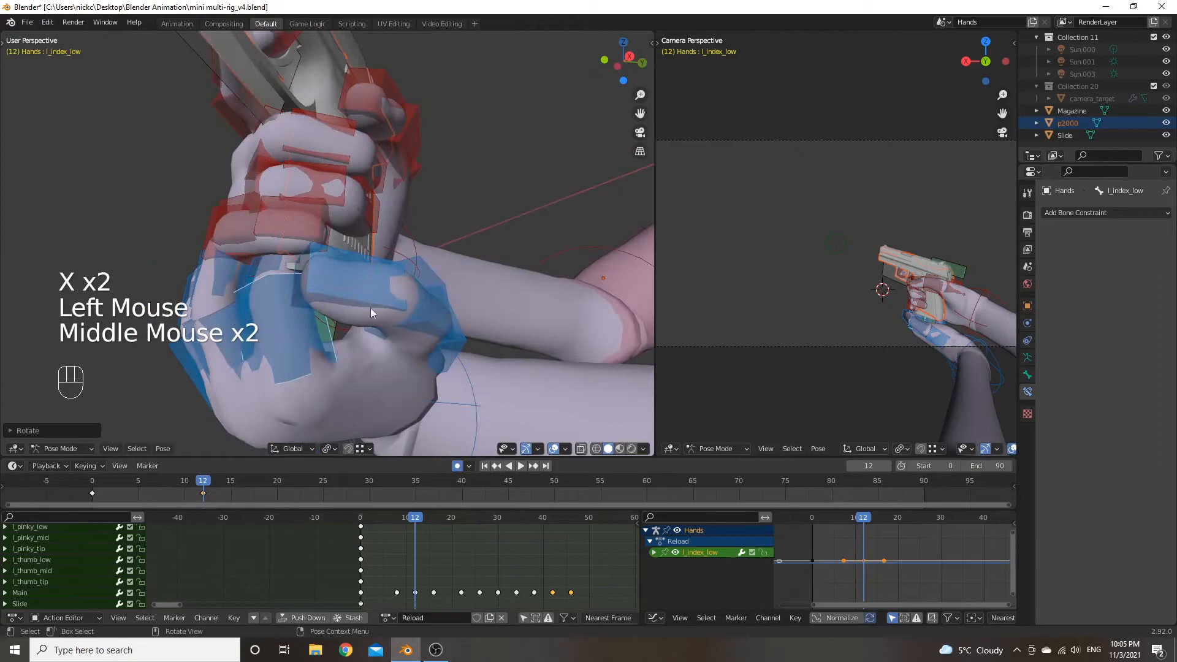
Rotate the l_thumb_low and l_thumb_mid bones around their local Z axes at frame 12.
left_click(364, 349)
middle_click_drag(363, 354, 443, 312)
left_click(481, 299)
key("r")
key("z")
key("z")
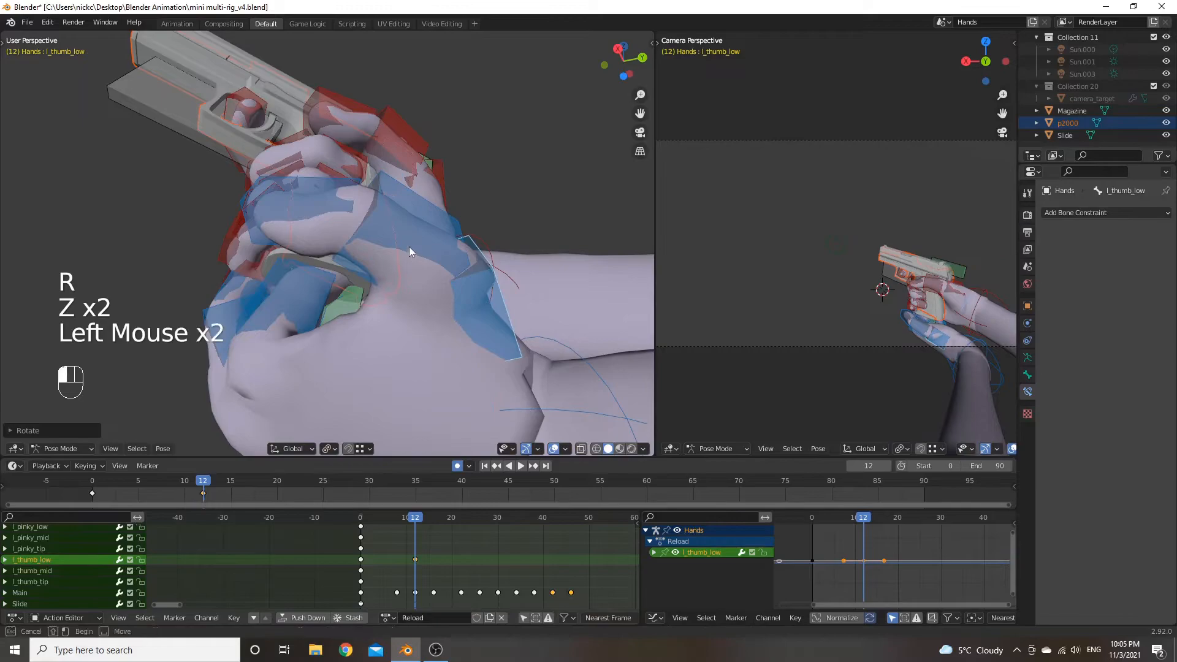
key("r")
key("z")
key("z")
left_click(419, 239)
middle_click_drag(420, 239, 348, 322)
scroll(253, 340, "down", 2)
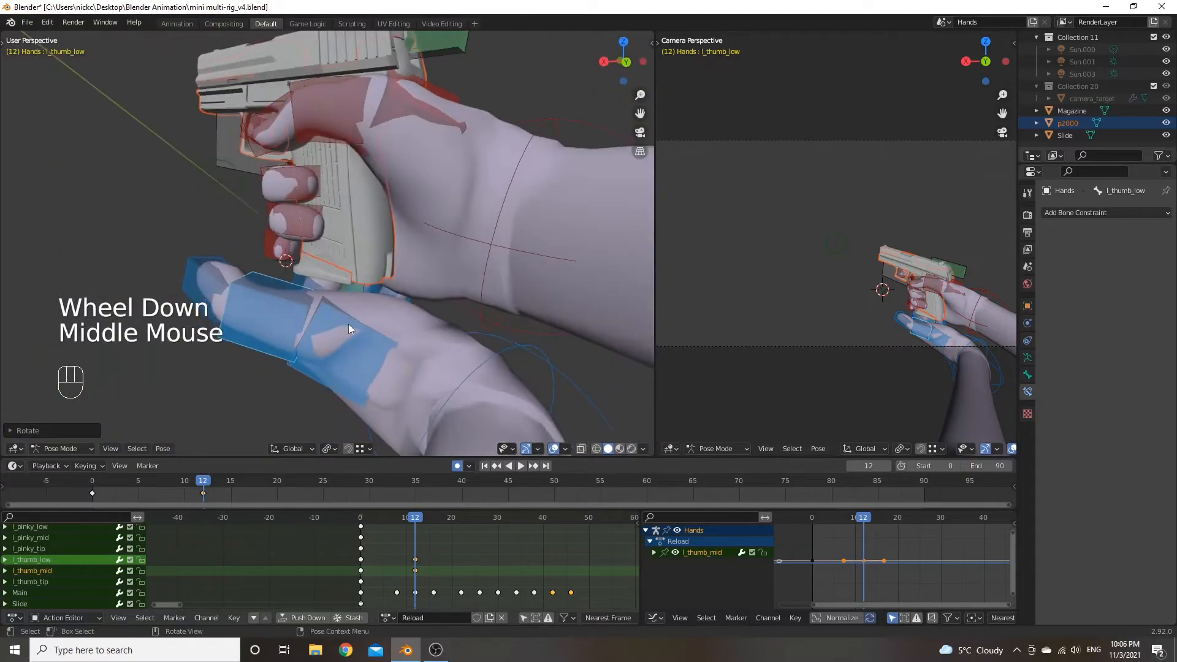
Rotate the l_thumb_low bone around its local X and local Z axes to lay the thumb along the grip.
left_click(346, 326)
key("r")
key("x")
key("x")
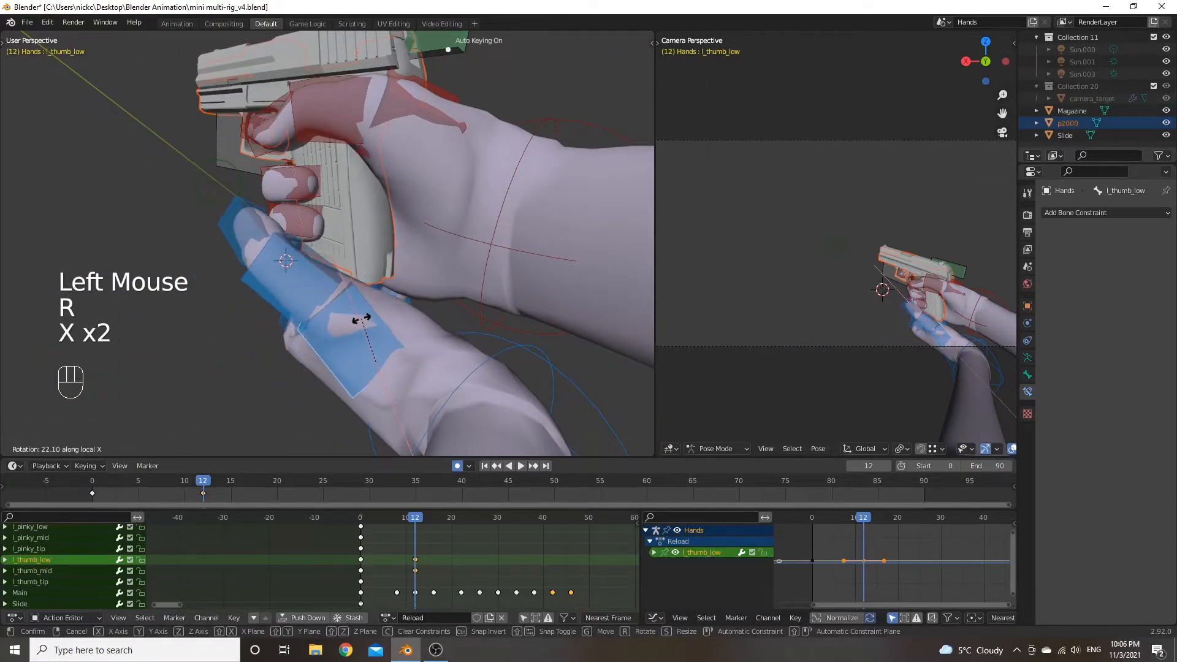
left_click(362, 318)
mouse_move(388, 294)
middle_mouse_down()
mouse_move(502, 276)
mouse_move(370, 282)
mouse_move(397, 296)
middle_mouse_up()
key("r")
key("z")
key("z")
left_click(437, 284)
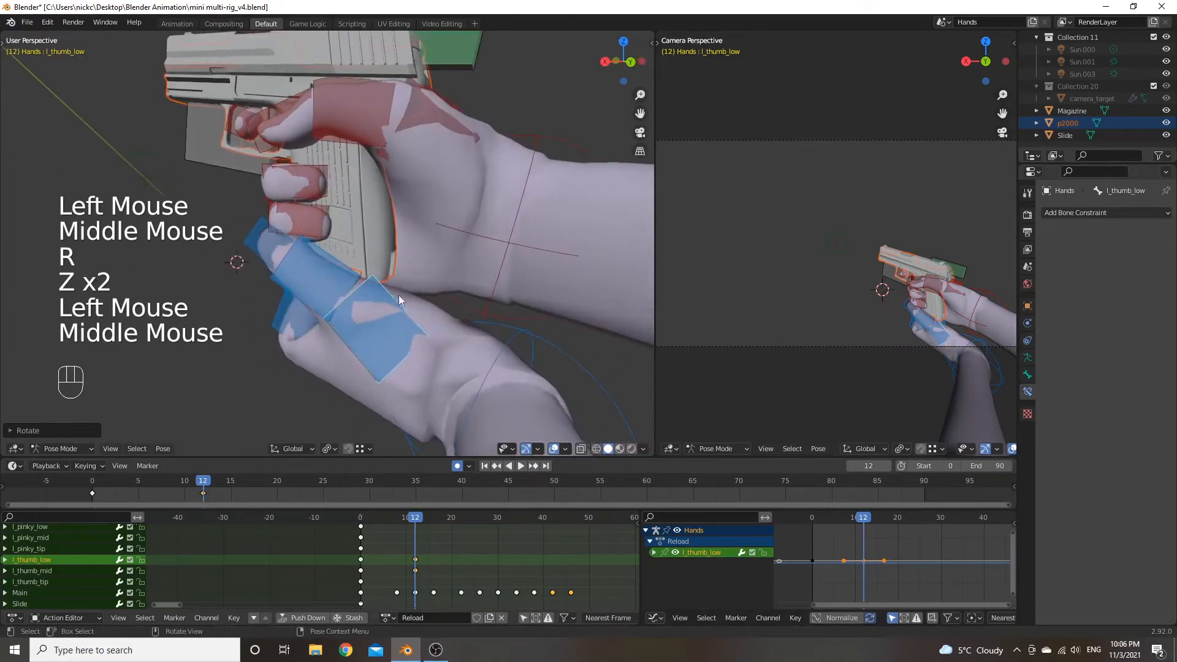
Reposition the l_IK bone and rotate it freely to refit the left hand under the grip at frame 12.
key("g")
right_click(543, 373)
double_click(507, 355)
key("g")
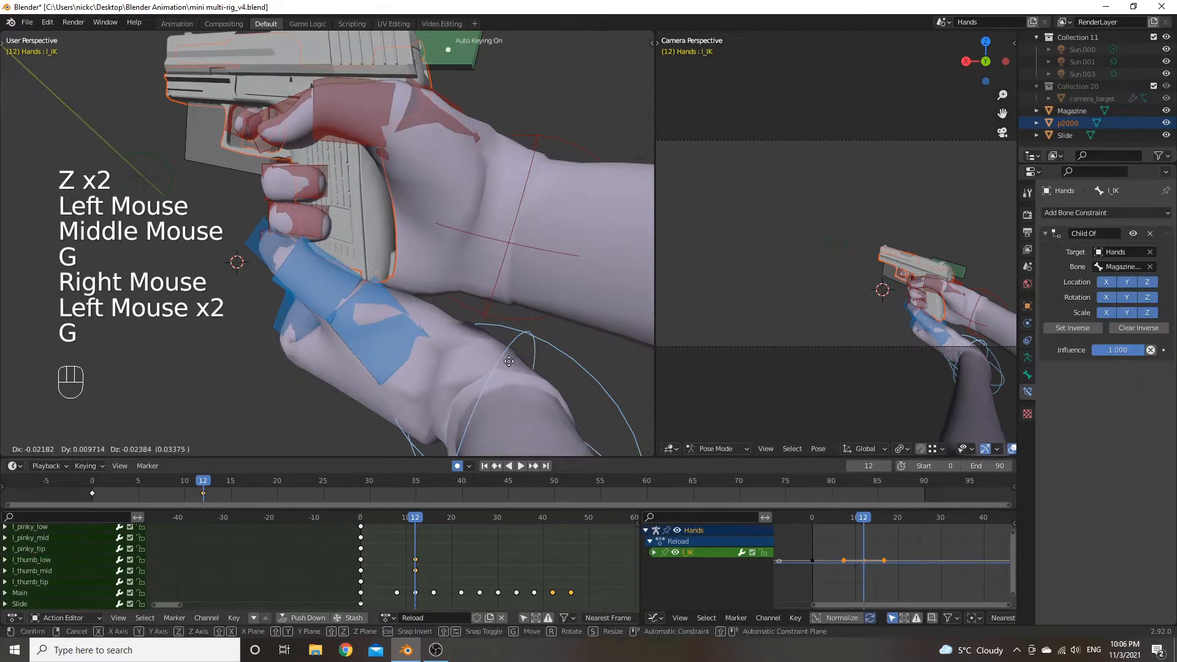
left_click(398, 319)
middle_click_drag(398, 319, 479, 303)
key("g")
left_click(509, 321)
key("r")
left_click(506, 316)
key("g")
left_click(446, 332)
Adjust the l_index_low bone's rotation beside the magazine at frame 12.
left_click(307, 325)
middle_click_drag(306, 325, 359, 298)
key("r")
right_click(344, 314)
left_click(306, 318)
left_click(296, 322)
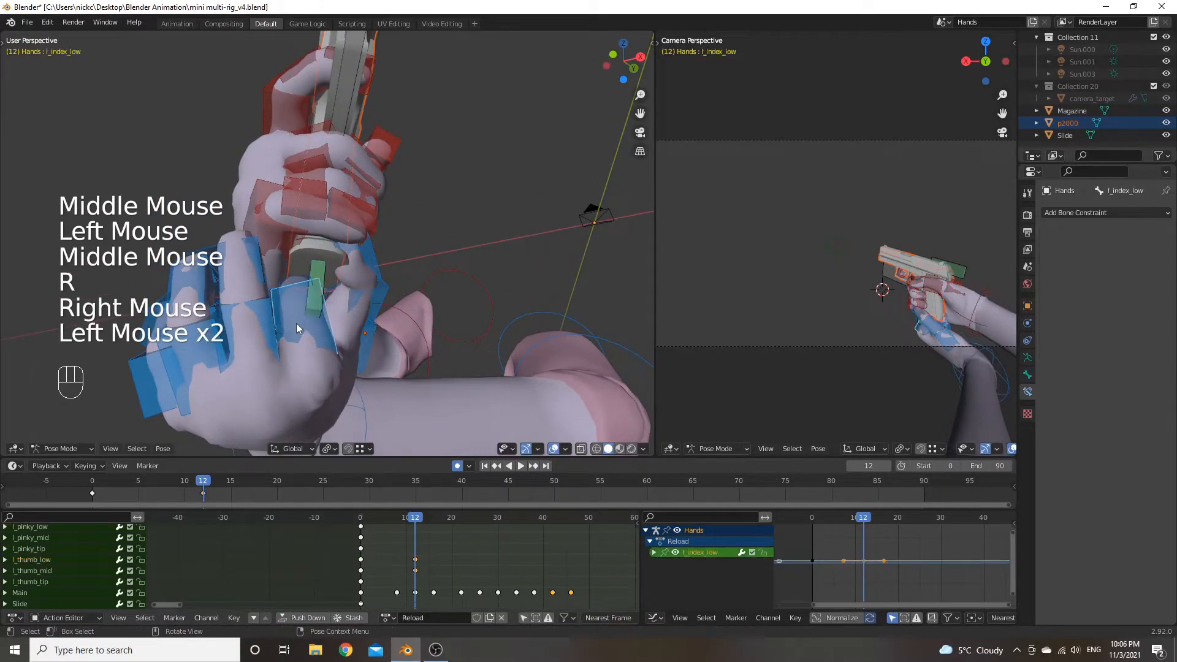
key("r")
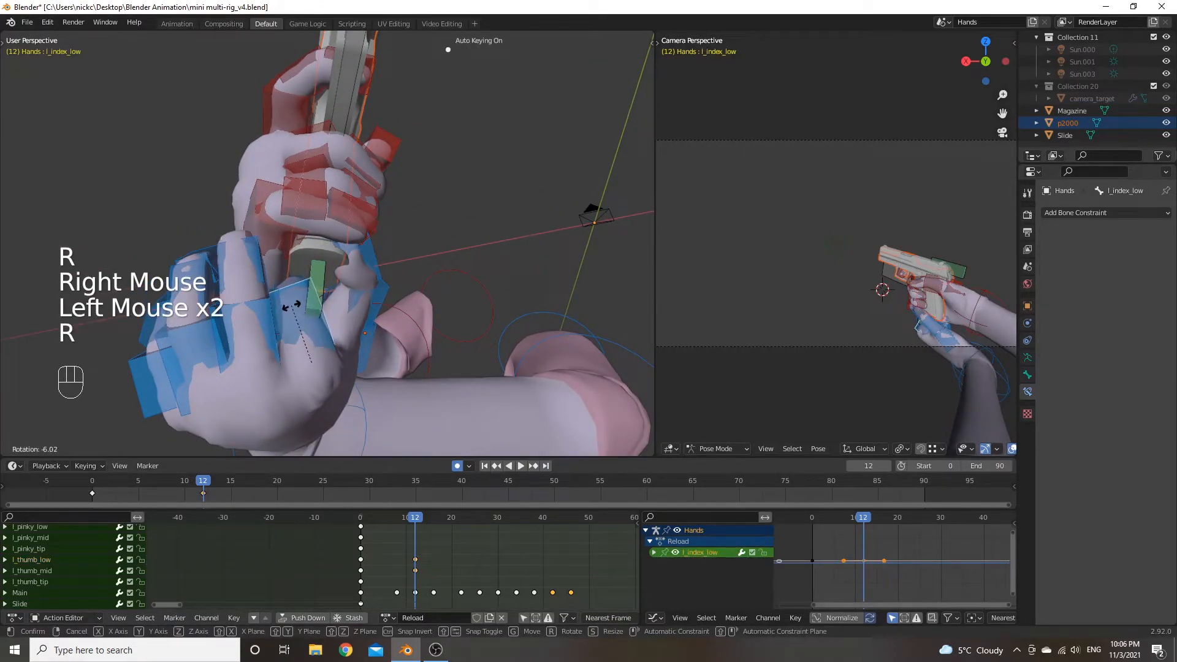
key("r")
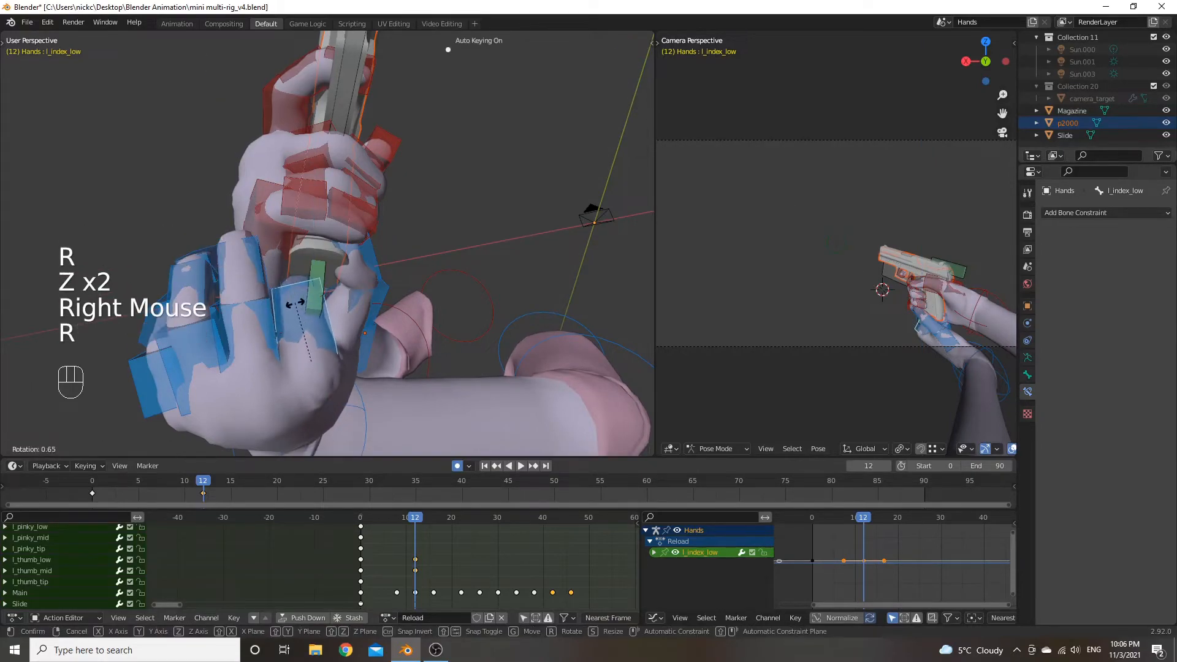
left_click(299, 346)
Curl the left middle finger by rotating its bones, including l_middle_mid, around local X at frame 12.
middle_click_drag(298, 347, 392, 314)
left_click(345, 341)
key("r")
key("x")
key("x")
left_click(299, 292)
left_click(332, 291)
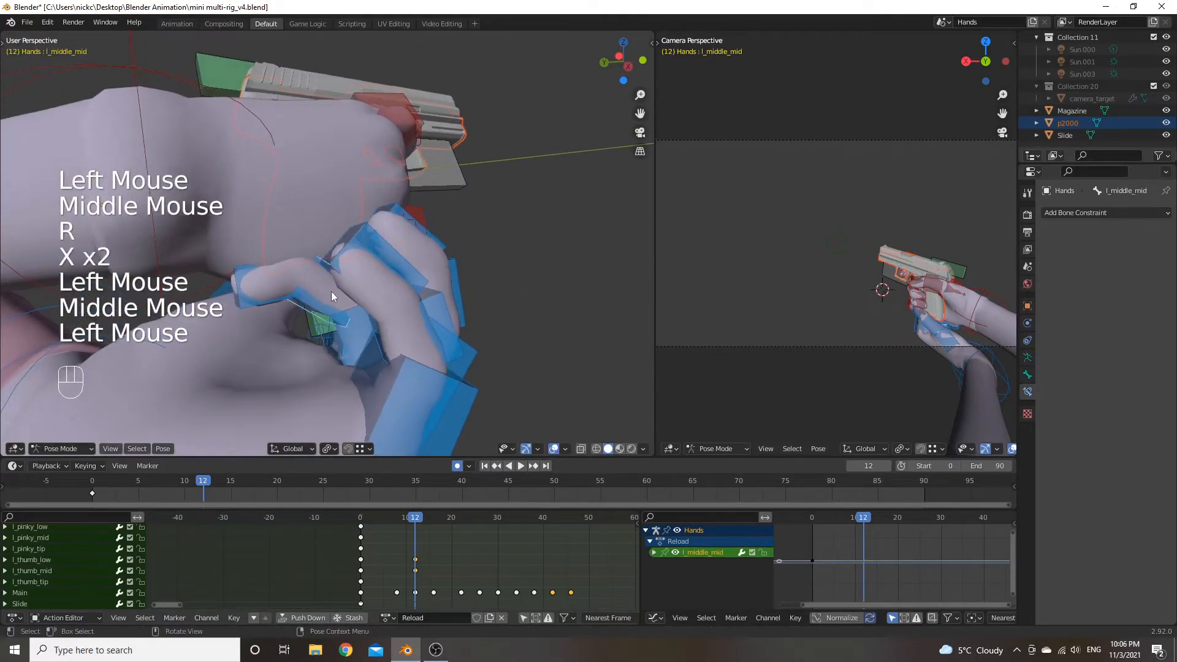
key("r")
key("x")
key("x")
left_click(345, 348)
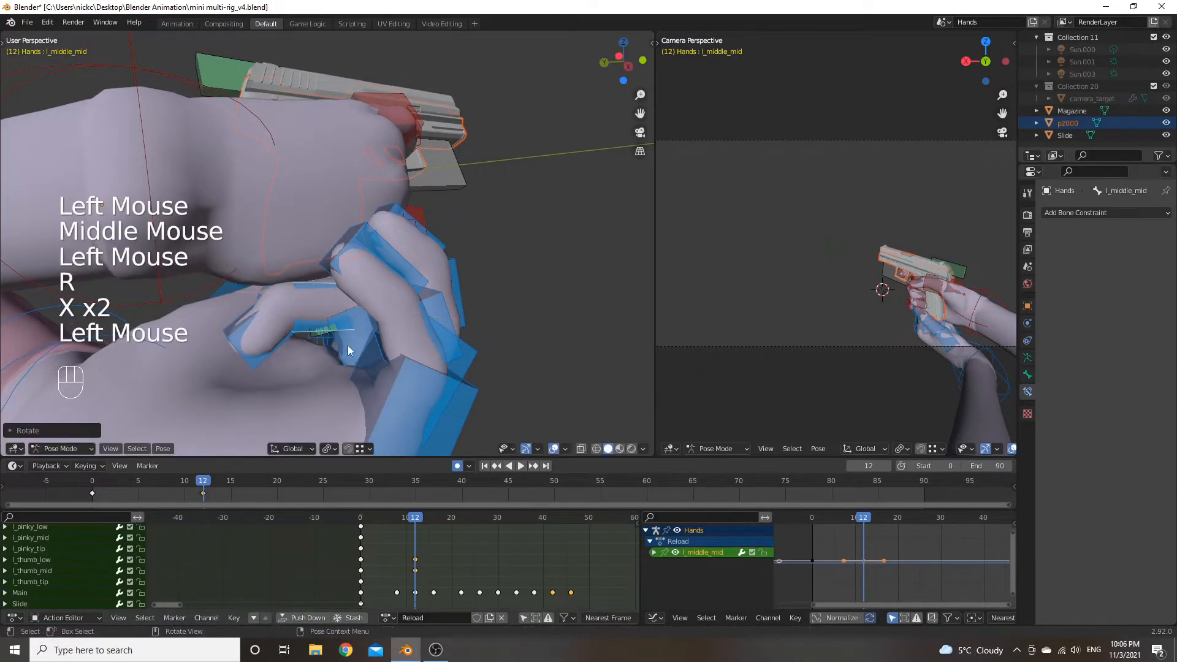
key("r")
key("x")
key("x")
left_click(342, 336)
Curl the left ring finger by rotating l_ring_low and l_ring_mid around local X at frame 12.
middle_click_drag(342, 336, 413, 359)
left_click(357, 358)
scroll(358, 358, "up", 1)
key("r")
key("x")
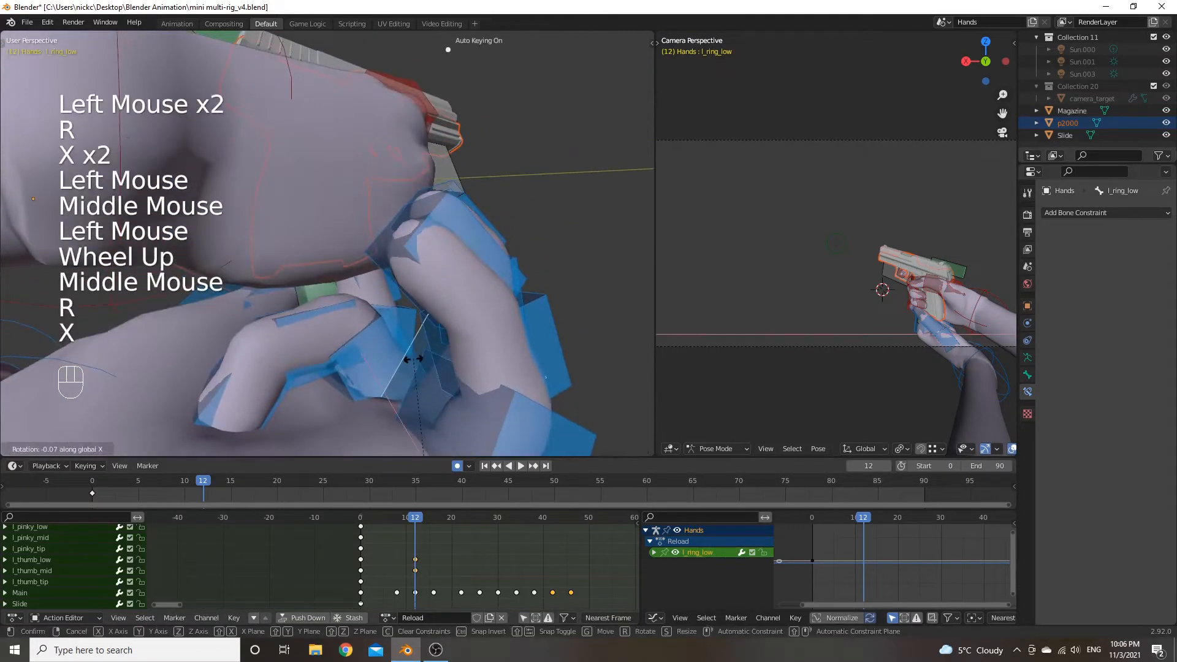
left_click(325, 367)
left_click(325, 367)
key("r")
key("x")
key("x")
left_click(342, 395)
scroll(403, 390, "down", 2)
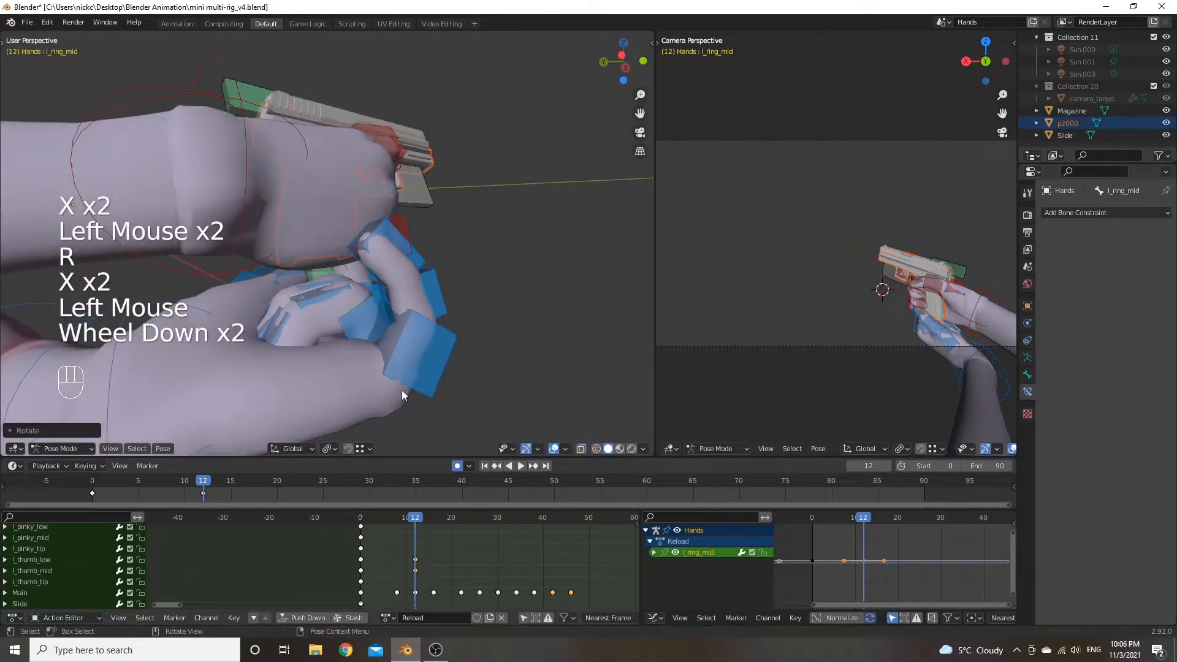
Pose the left pinky by rotating l_pinky_low, l_pinky_mid and l_pinky_tip around X at frame 12.
middle_click_drag(402, 390, 409, 319)
left_click(371, 285)
key("r")
key("x")
key("x")
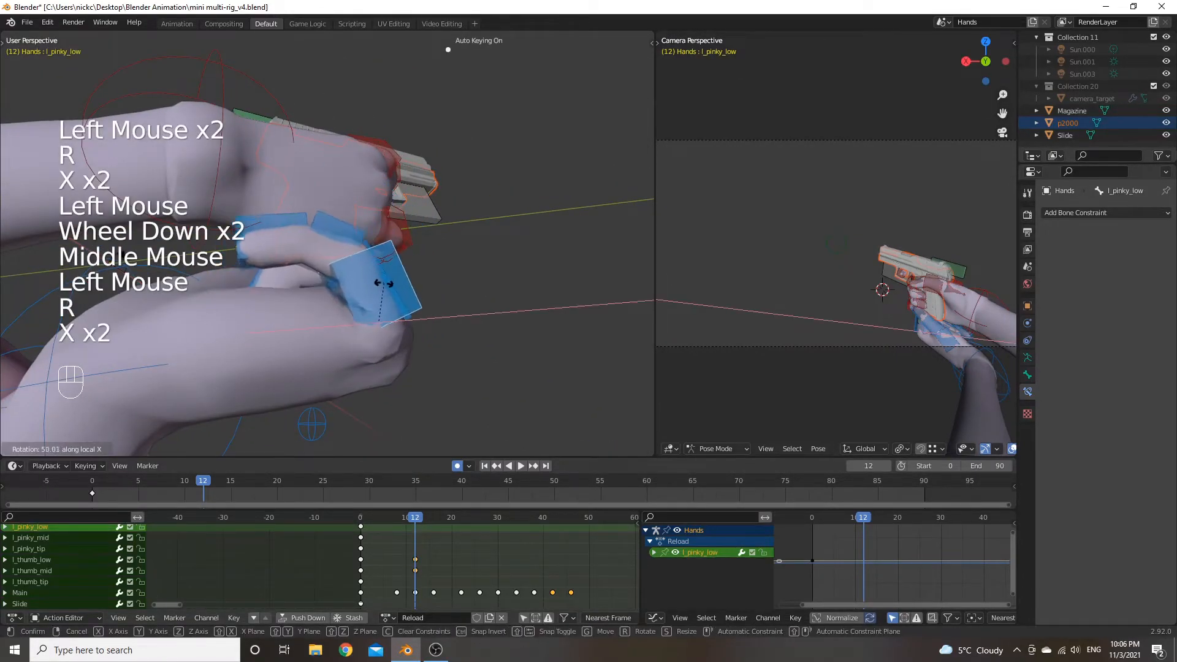
left_click(333, 234)
left_click(333, 234)
key("r")
key("x")
key("x")
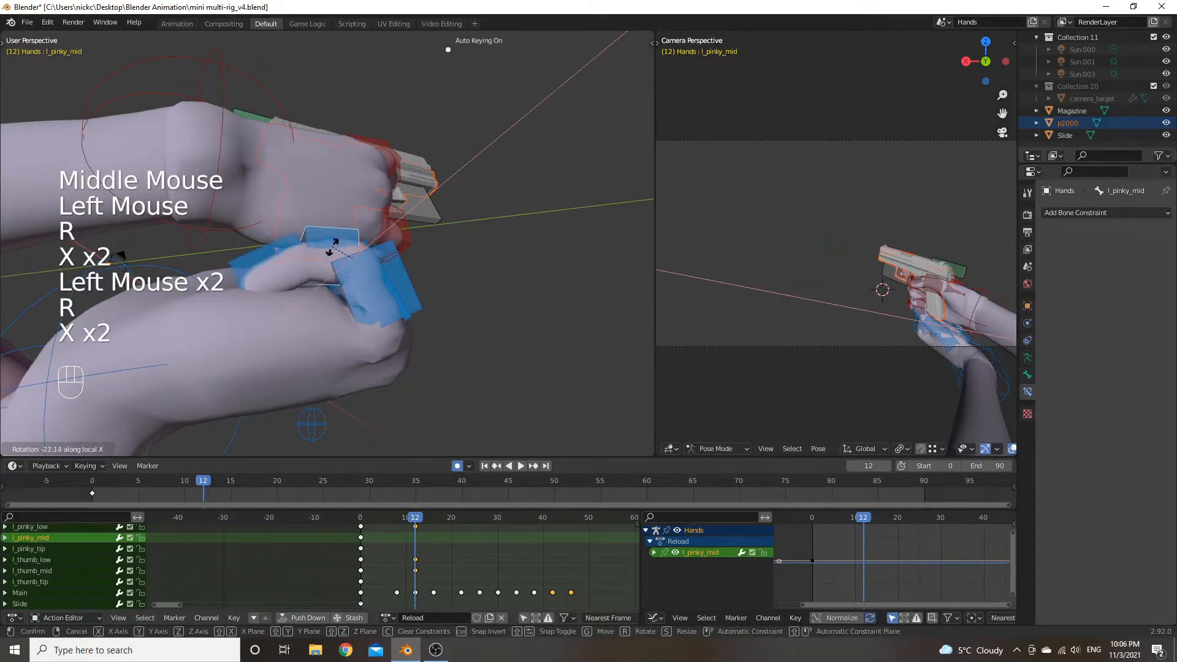
left_click(322, 240)
left_click(294, 250)
key("r")
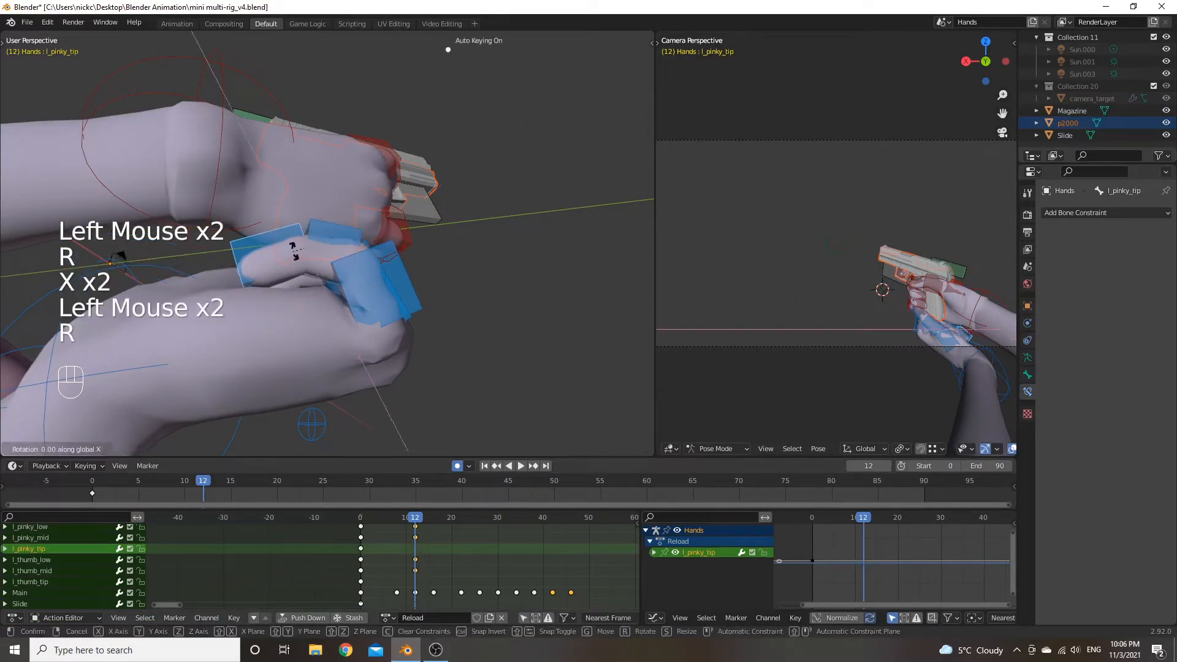
middle_click_drag(334, 263, 359, 253)
Rotate the l_thumb_low bone slightly around its local X axis at frame 12.
left_click(404, 307)
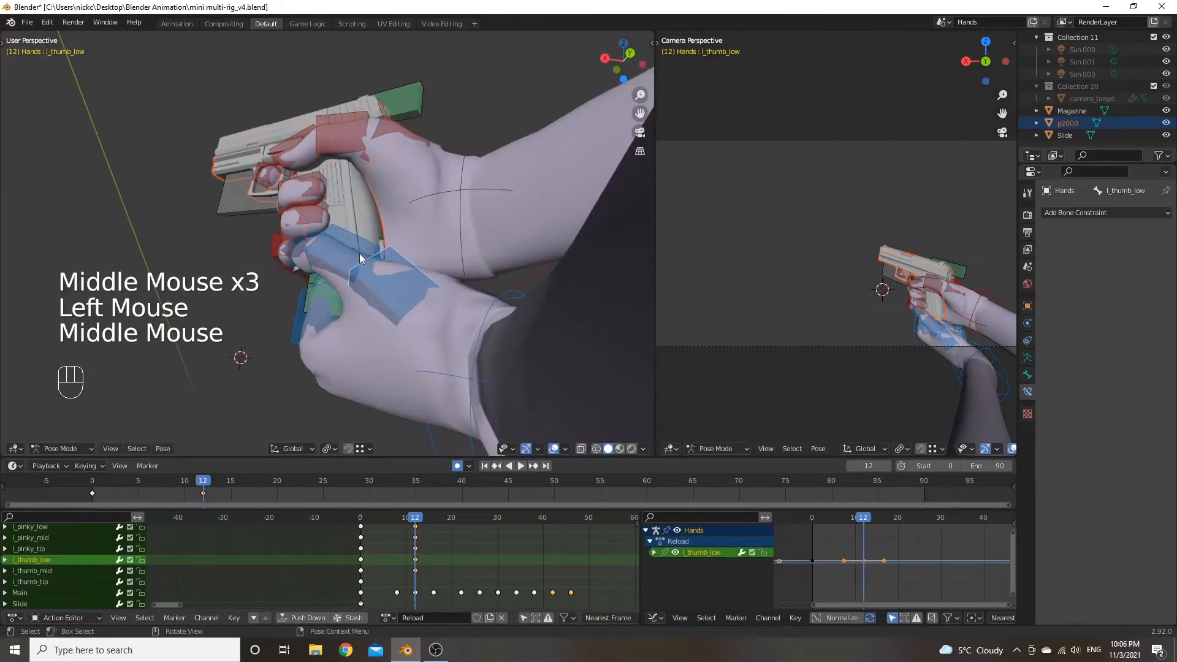
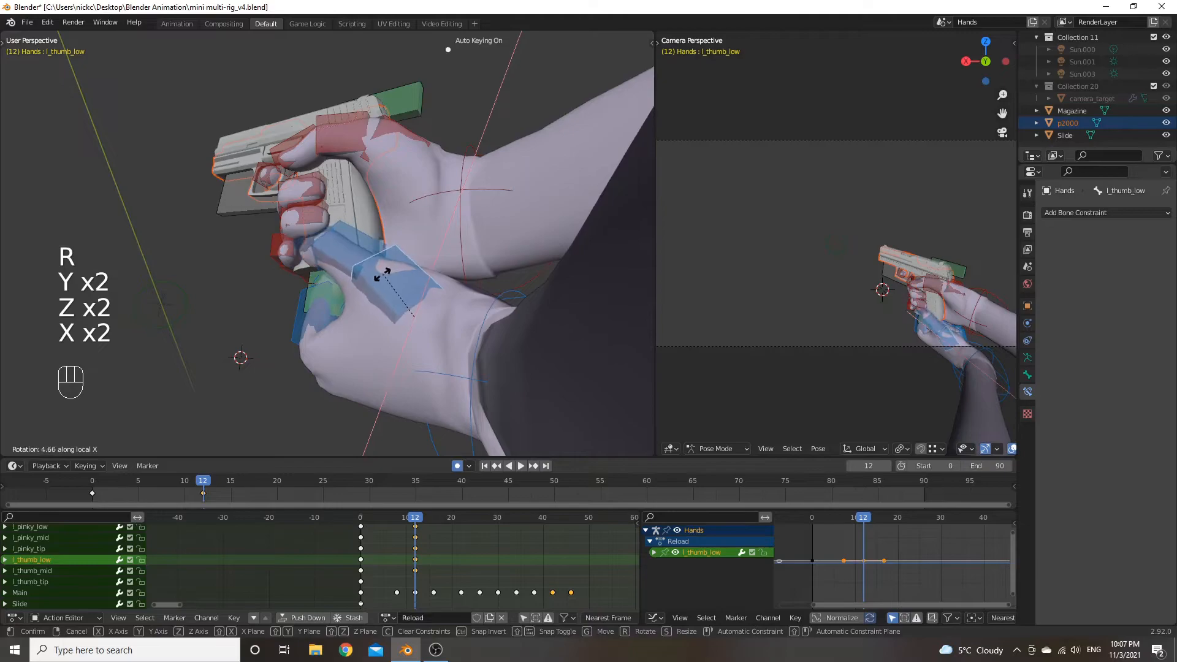
left_click(378, 277)
middle_click_drag(382, 277, 399, 332)
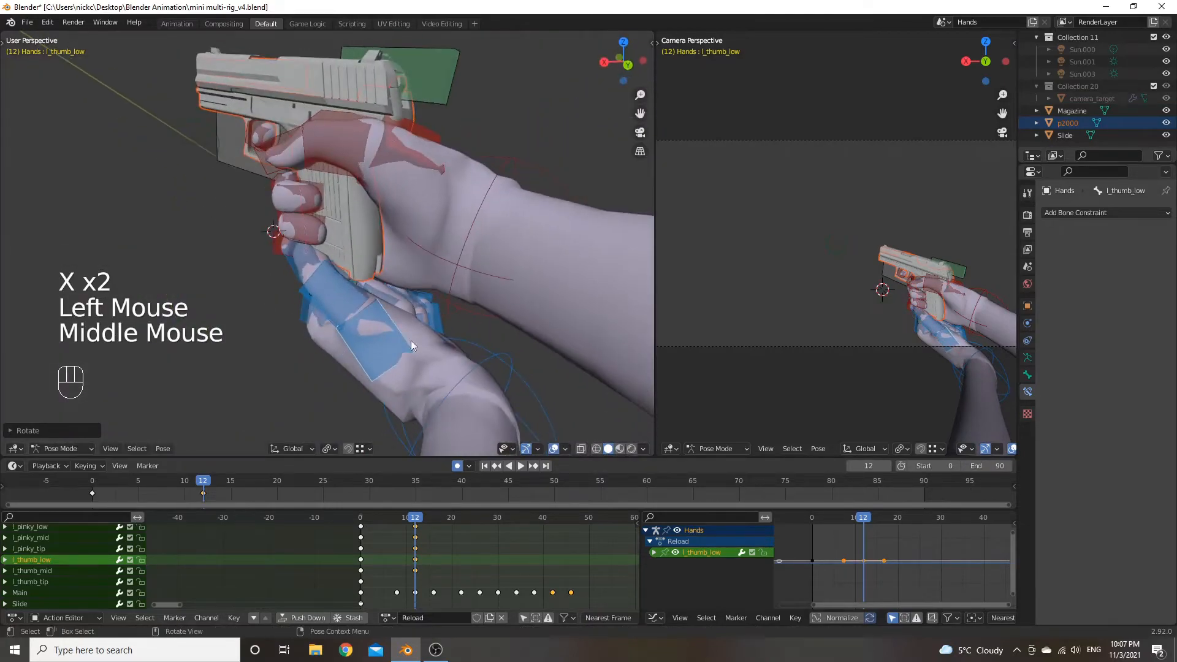
Rotate the left hand's l_IK bone around its local Y axis at frame 12.
middle_click_drag(490, 372, 450, 345)
left_click(485, 376)
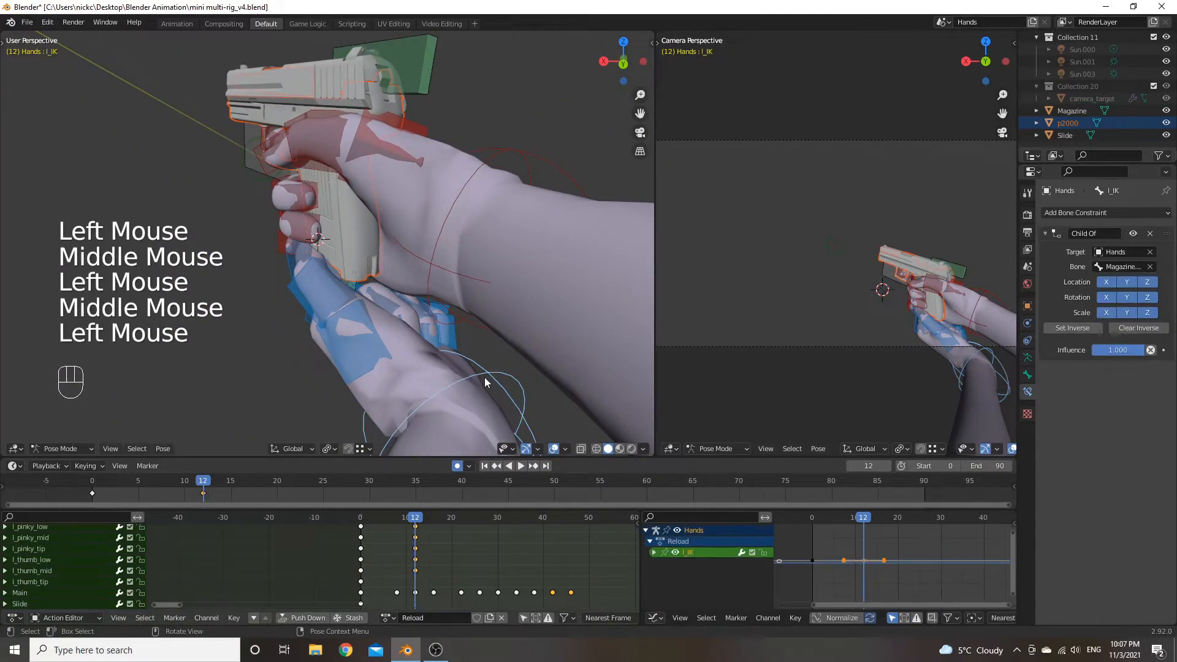
key("r")
key("y")
key("y")
left_click(451, 371)
Move the l_IK bone so the left hand sits closer around the base of the pistol magazine at frame 12.
middle_click_drag(450, 366, 515, 314)
key("g")
left_click(367, 340)
key("g")
left_click(384, 323)
Move the l_pole bone to redirect the left elbow at frame 12.
middle_click_drag(384, 322, 399, 282)
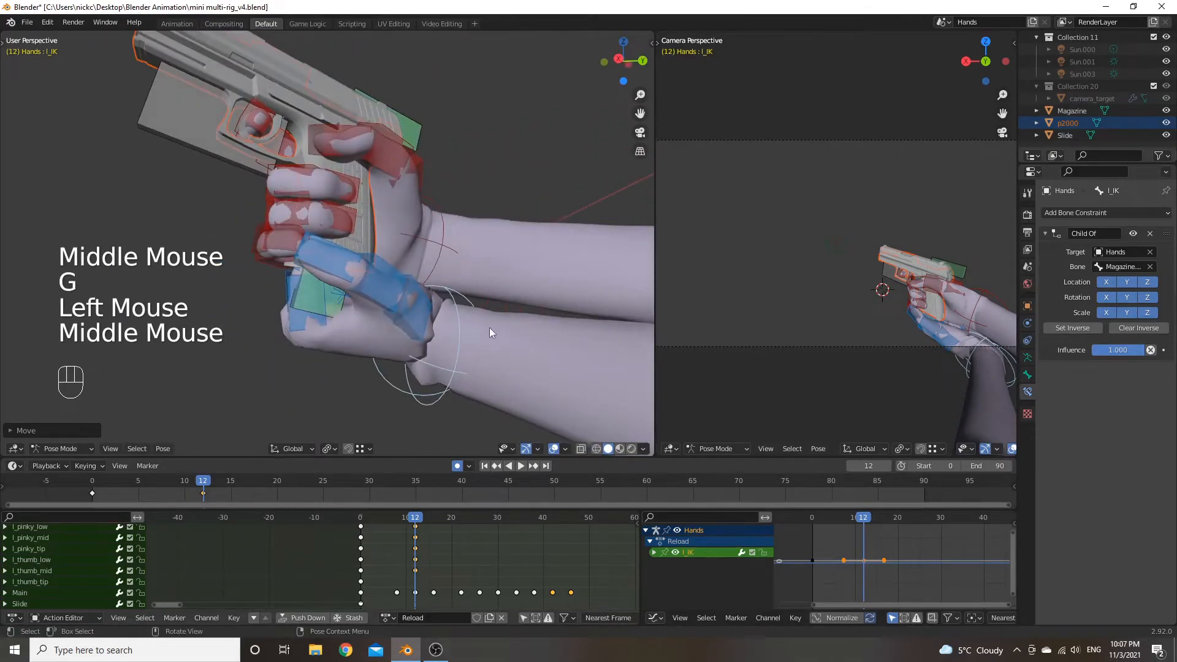
scroll(489, 328, "down", 5)
middle_click_drag(528, 316, 515, 346)
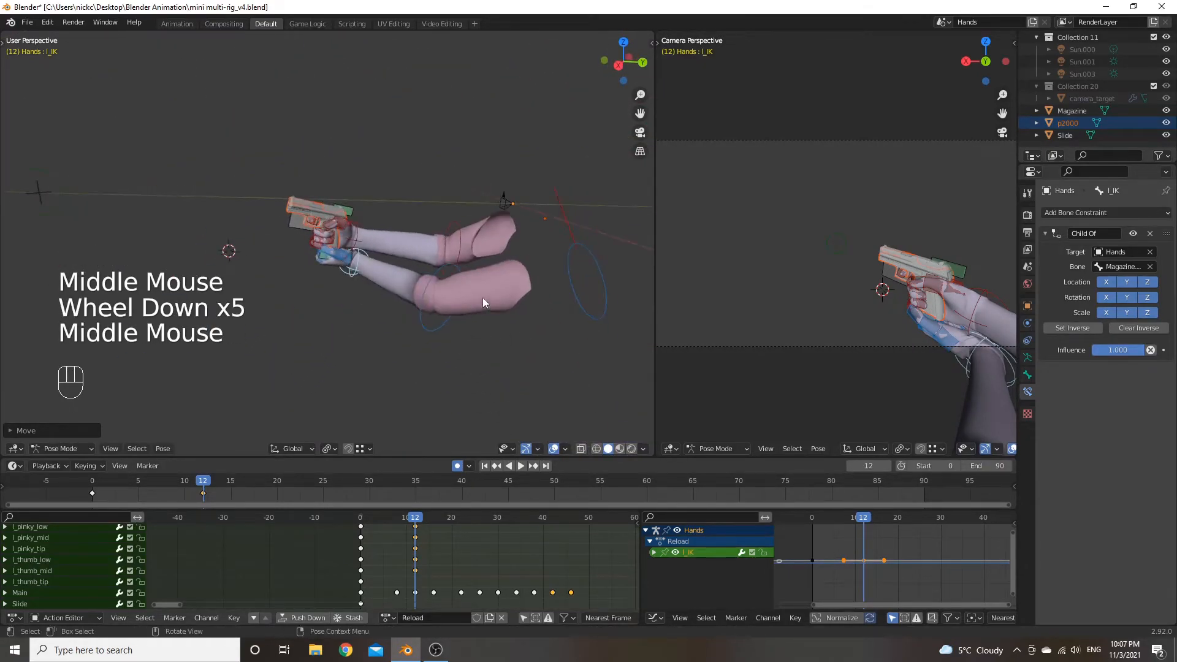
scroll(438, 323, "down", 2)
left_click(331, 347)
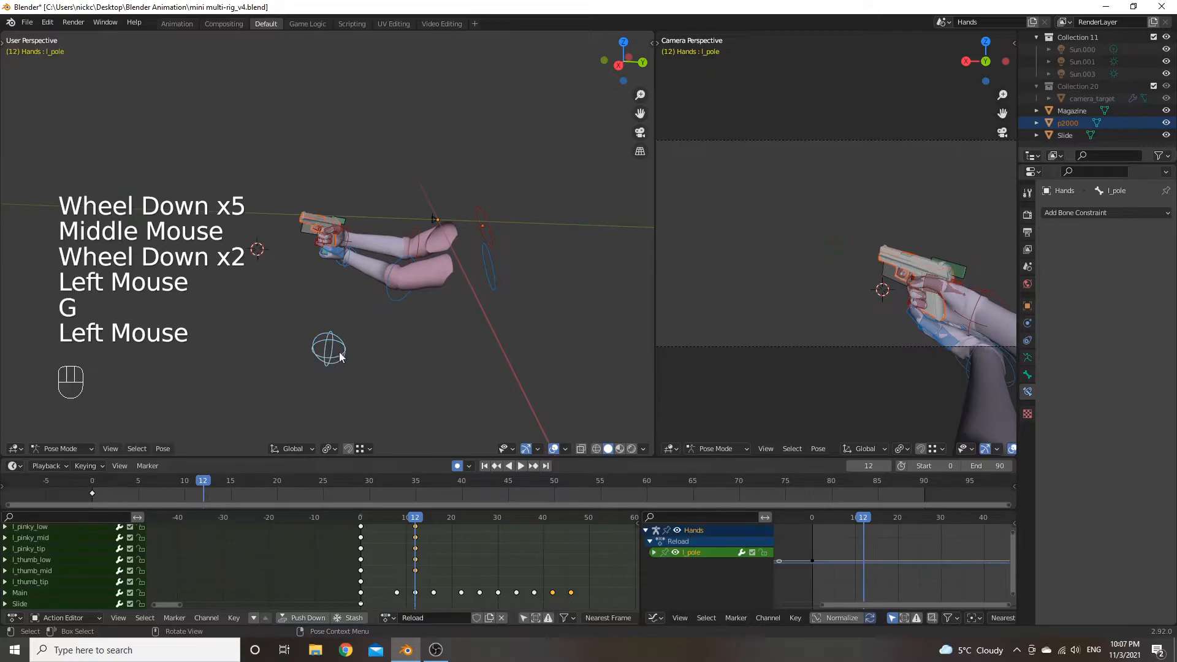
key("g")
left_click(393, 331)
scroll(399, 328, "up", 2)
scroll(450, 309, "down", 1)
scroll(450, 313, "down", 1)
key("g")
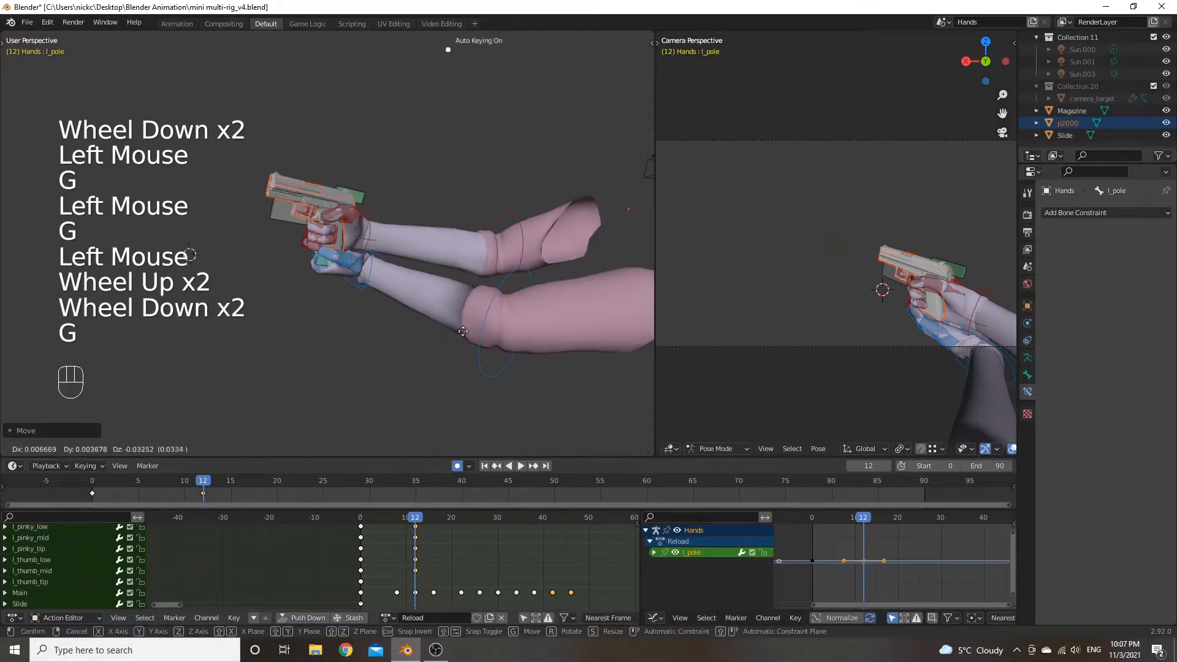
left_click(446, 427)
Reposition l_pole outward to the left arm's side so the left elbow bends away from the right arm.
middle_click_drag(441, 420, 353, 366)
scroll(365, 319, "down", 2)
scroll(366, 318, "down", 1)
key("g")
left_click(475, 421)
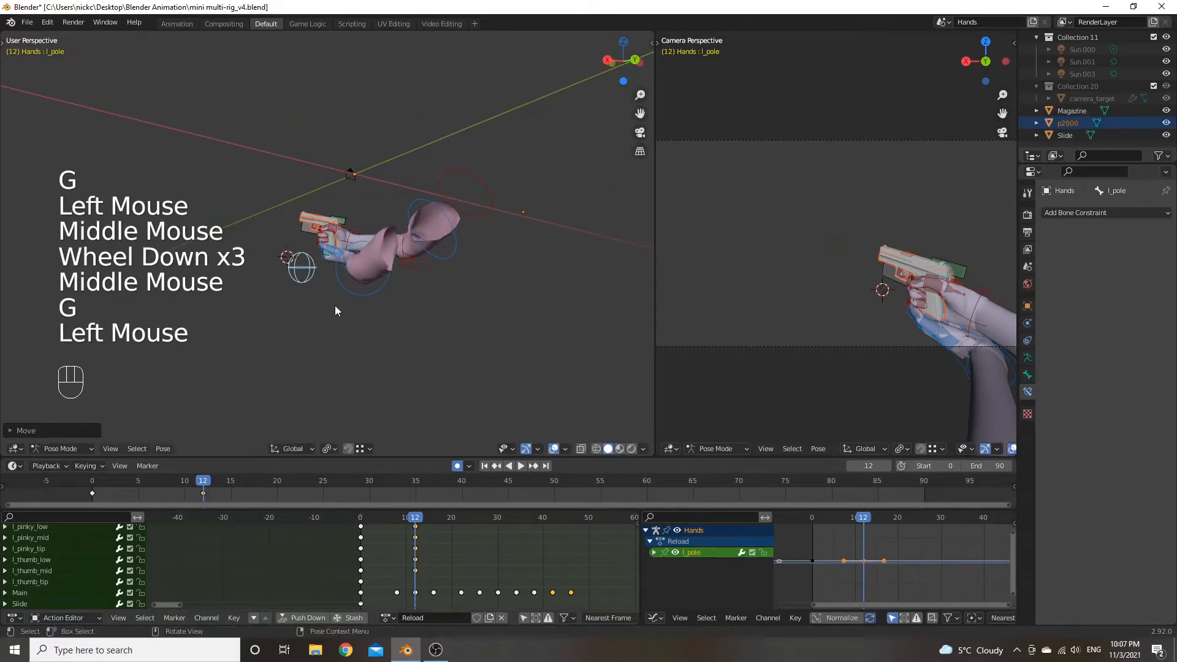
key("g")
left_click(432, 245)
left_click(433, 255)
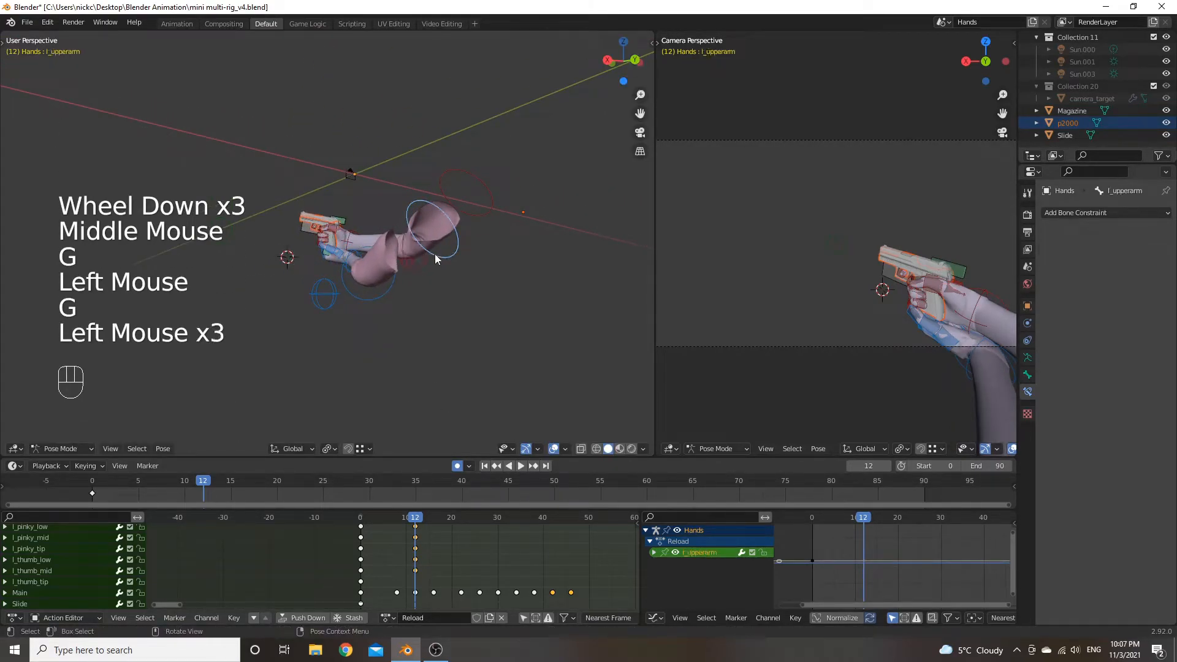
key("g")
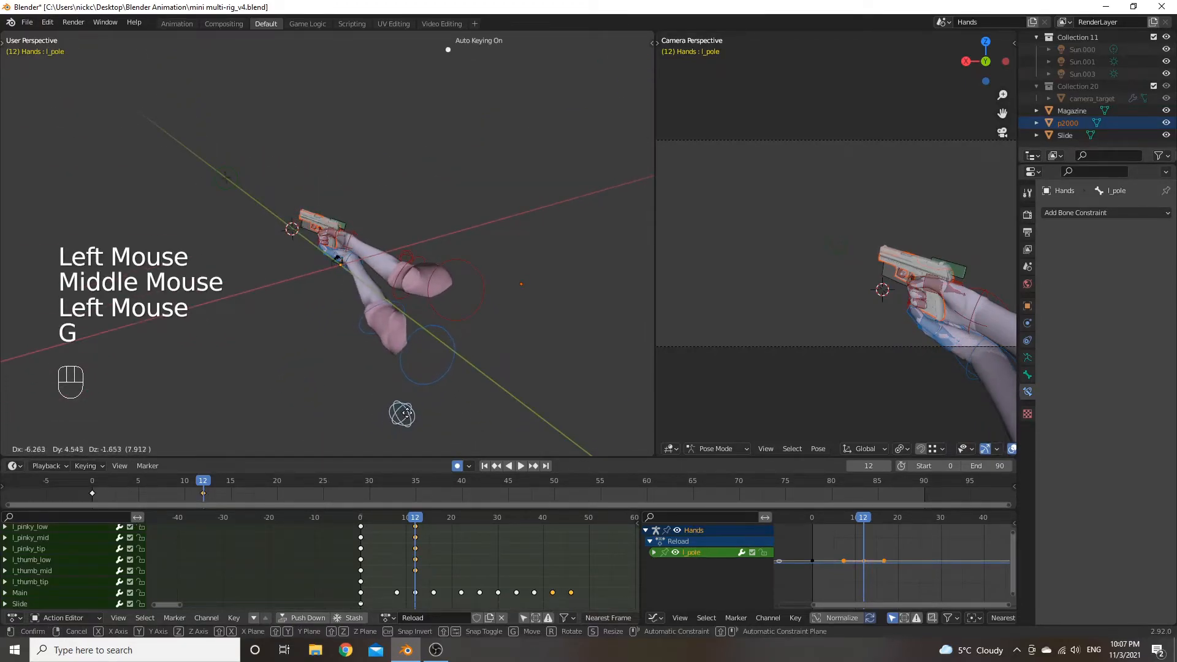
left_click(421, 408)
Rotate the l_thumb_low bone freely, finishing with a turn of about 16° around its local Z axis.
scroll(391, 232, "up", 5)
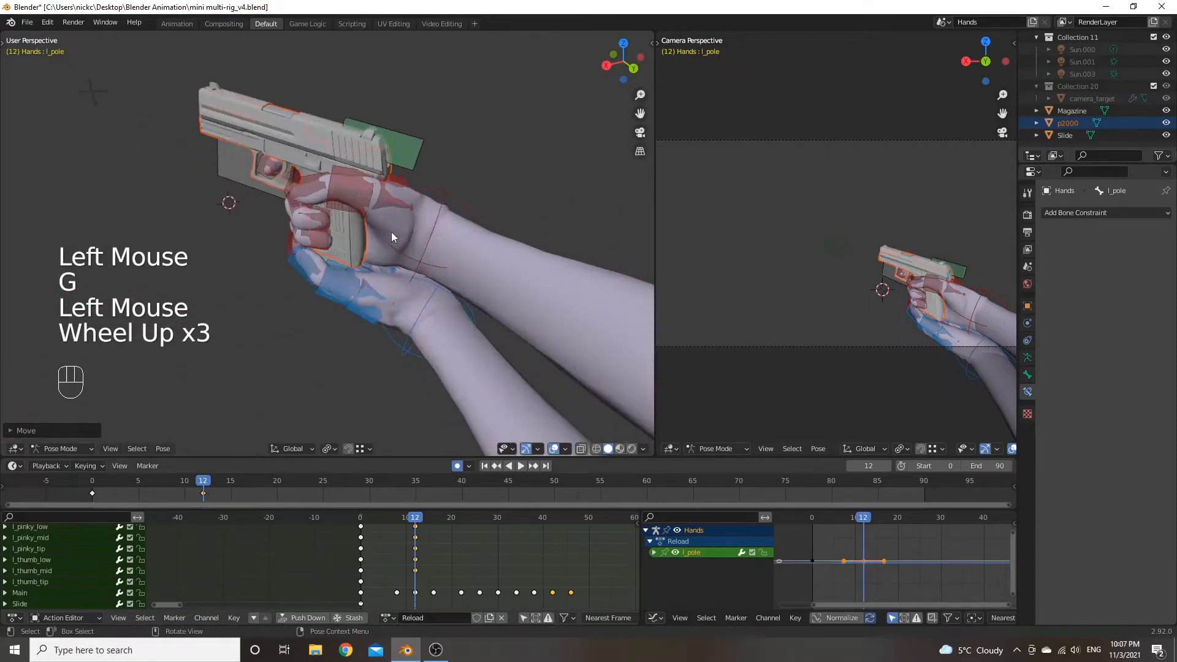
middle_click_drag(394, 293, 382, 314)
left_click(378, 325)
key("r")
left_click(436, 300)
key("r")
key("z")
left_click(368, 311)
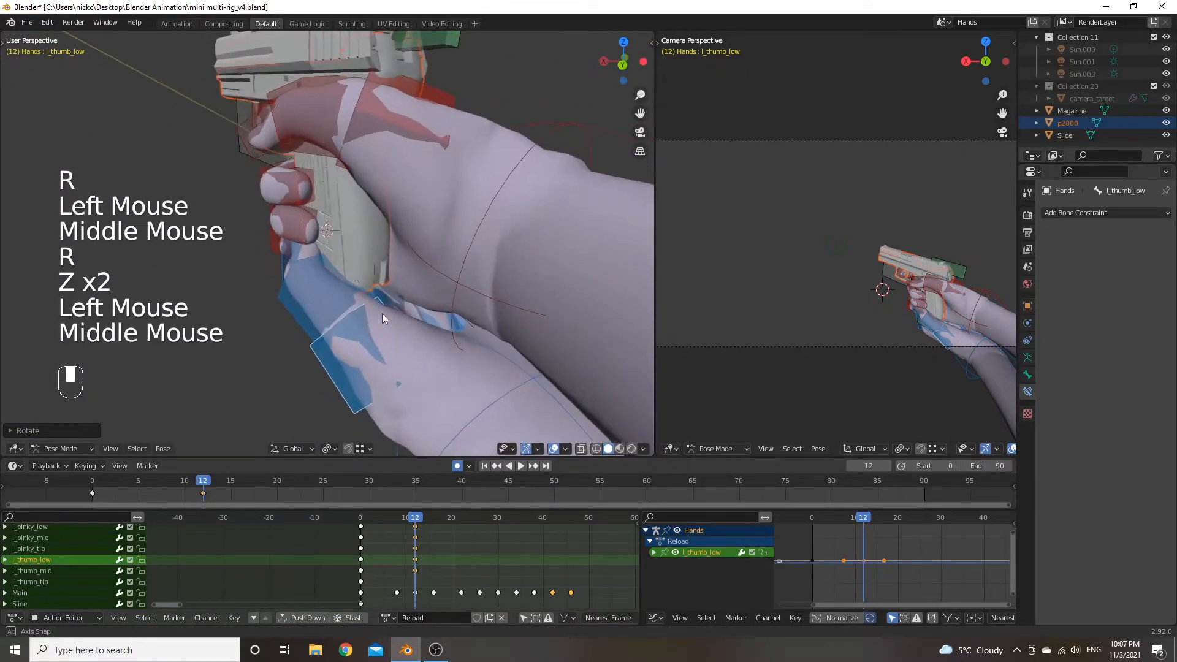
key("r")
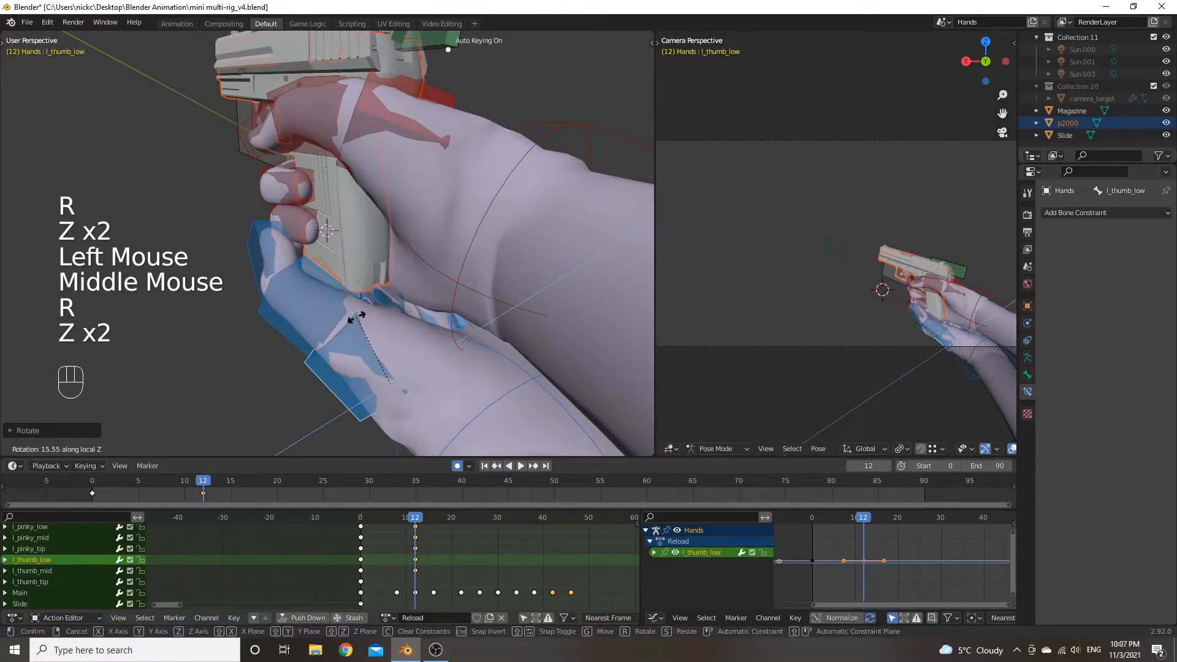
left_click(355, 317)
Rotate the l_thumb_mid bone around its local Z axis to bend the thumb toward the magazine.
left_click(307, 299)
key("r")
key("z")
key("z")
left_click(327, 293)
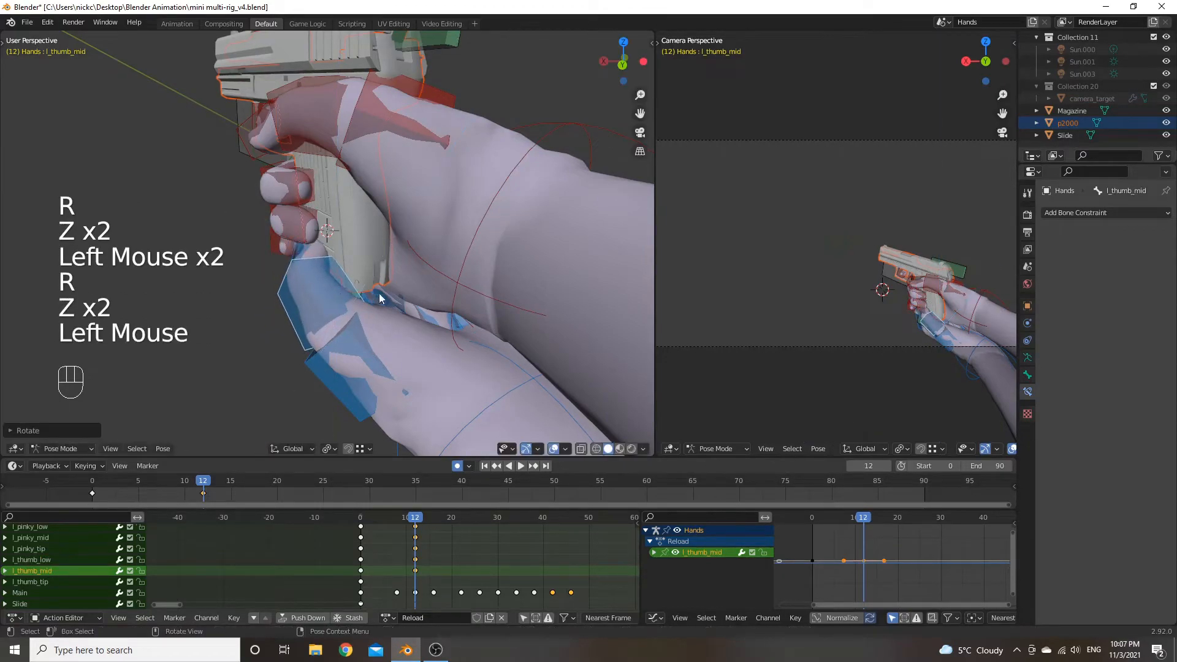
Twist the l_thumb_low bone around its local Y axis at frame 12.
middle_click_drag(326, 294, 447, 261)
left_click(435, 323)
key("r")
key("y")
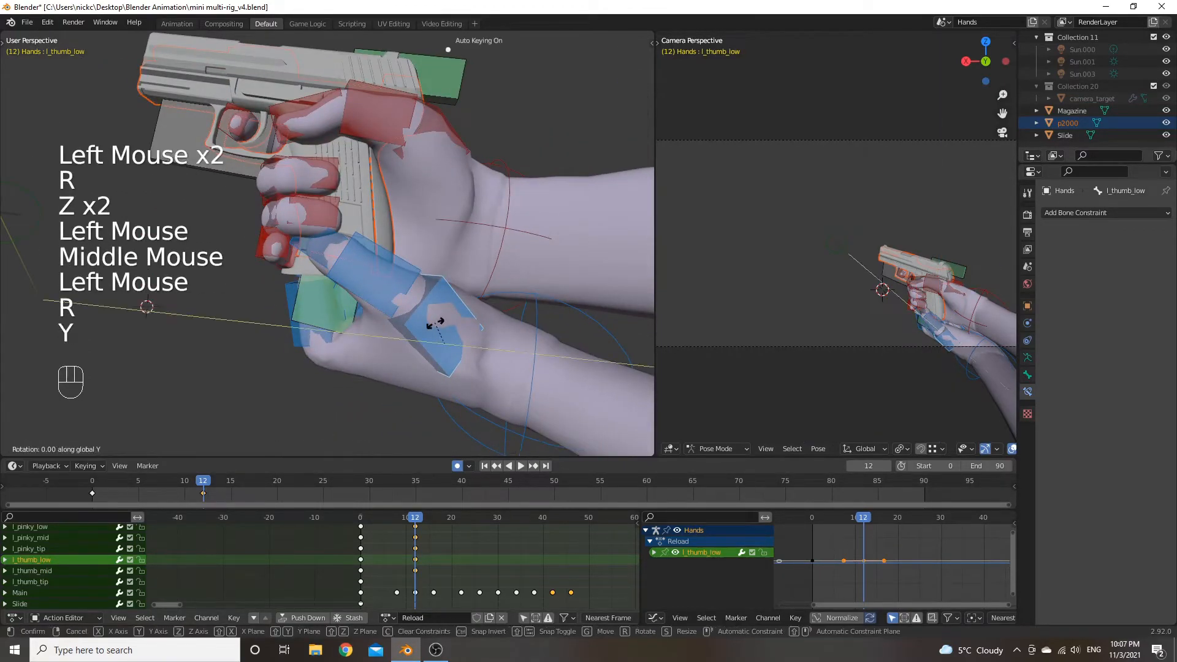
left_click(432, 324)
Fine-tune the l_thumb_mid bone's rotation around its local Z axis at frame 12.
middle_click_drag(432, 323, 338, 342)
left_click(325, 314)
key("r")
key("z")
key("z")
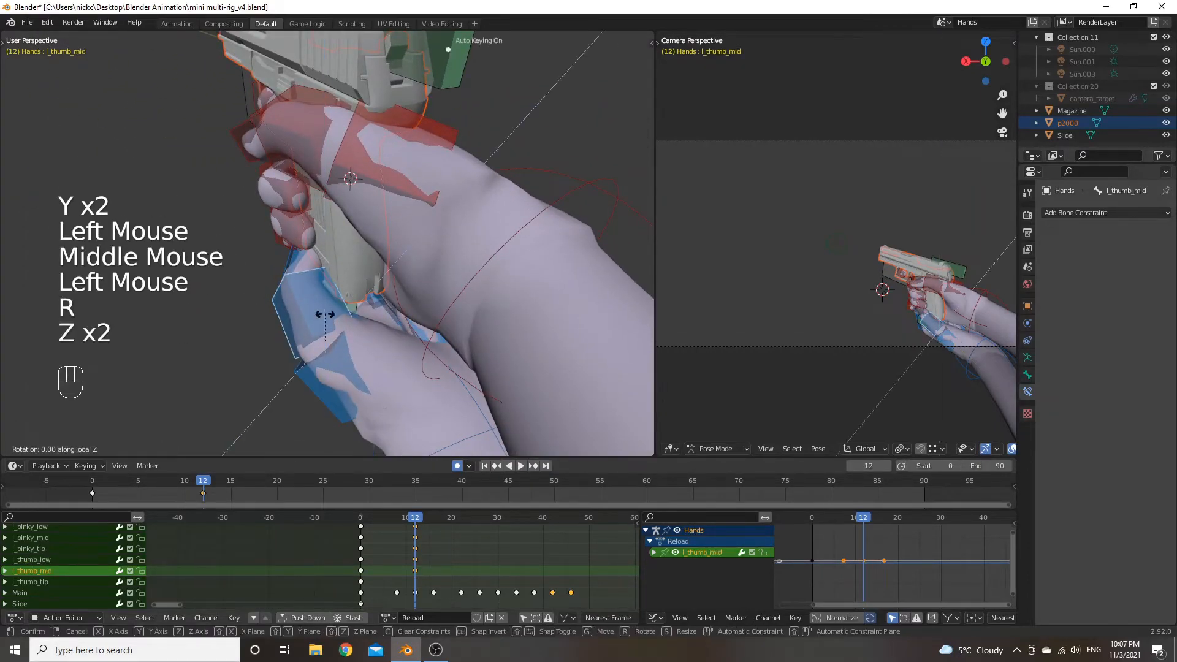
left_click(325, 314)
Refine the l_thumb_low bone's pose with a free rotation and rotations around its local Z axis.
left_click(341, 356)
key("r")
key("z")
key("z")
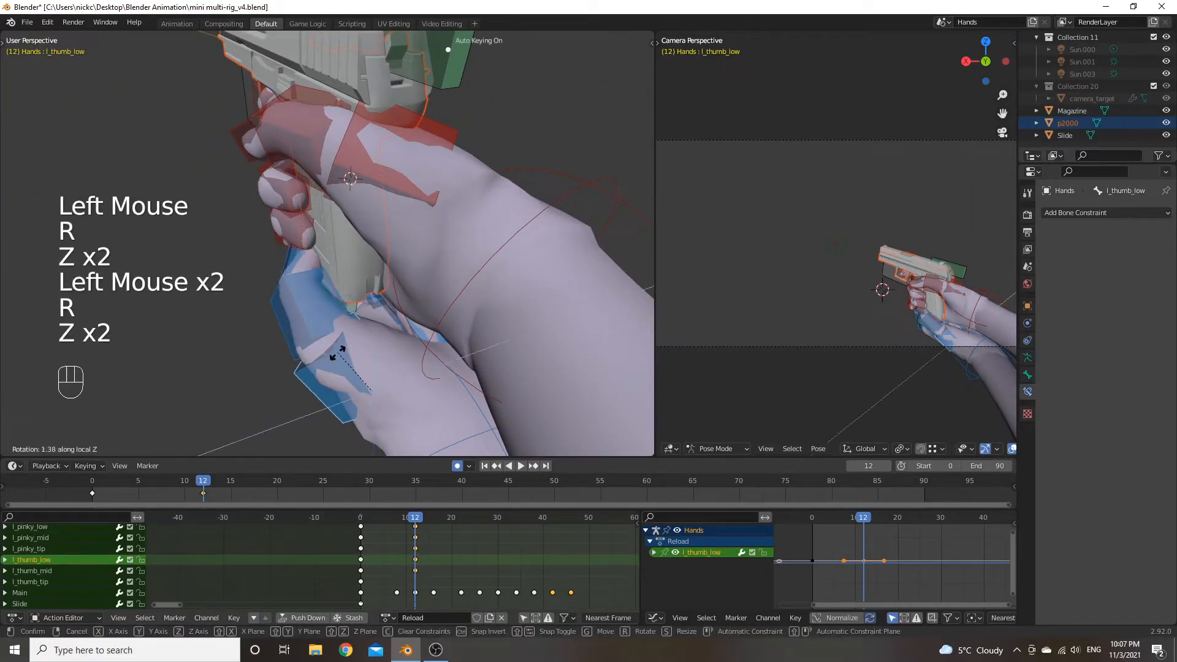
left_click(336, 347)
middle_click_drag(336, 346, 115, 341)
middle_click_drag(397, 343, 348, 329)
key("r")
left_click(423, 263)
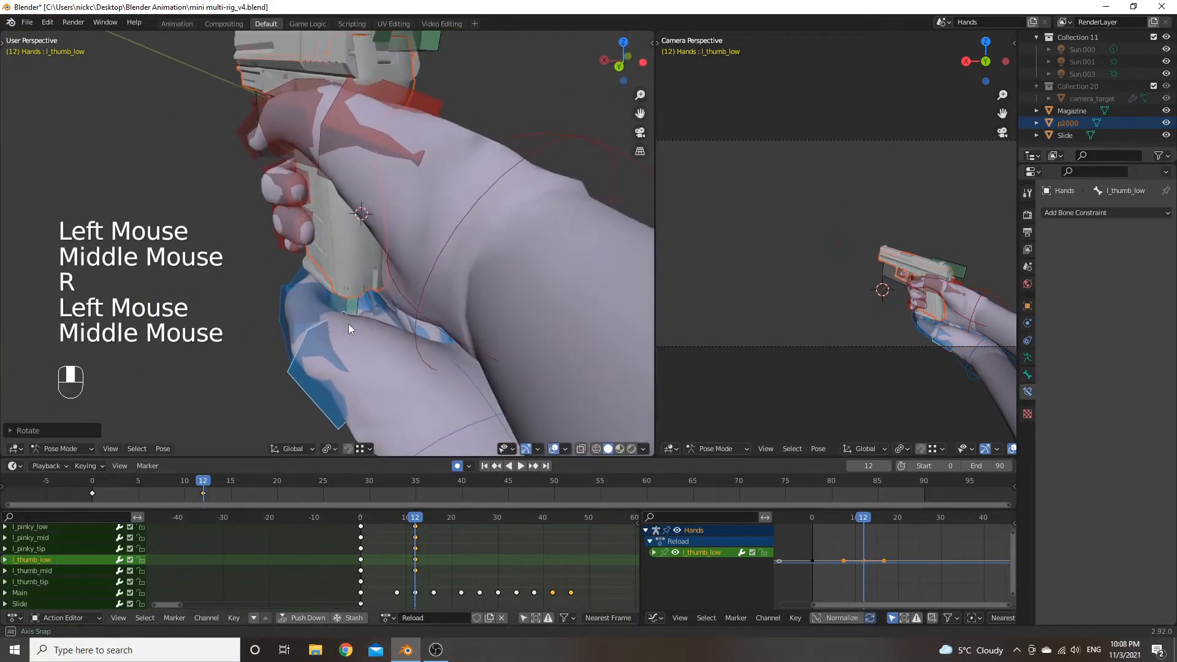
key("r")
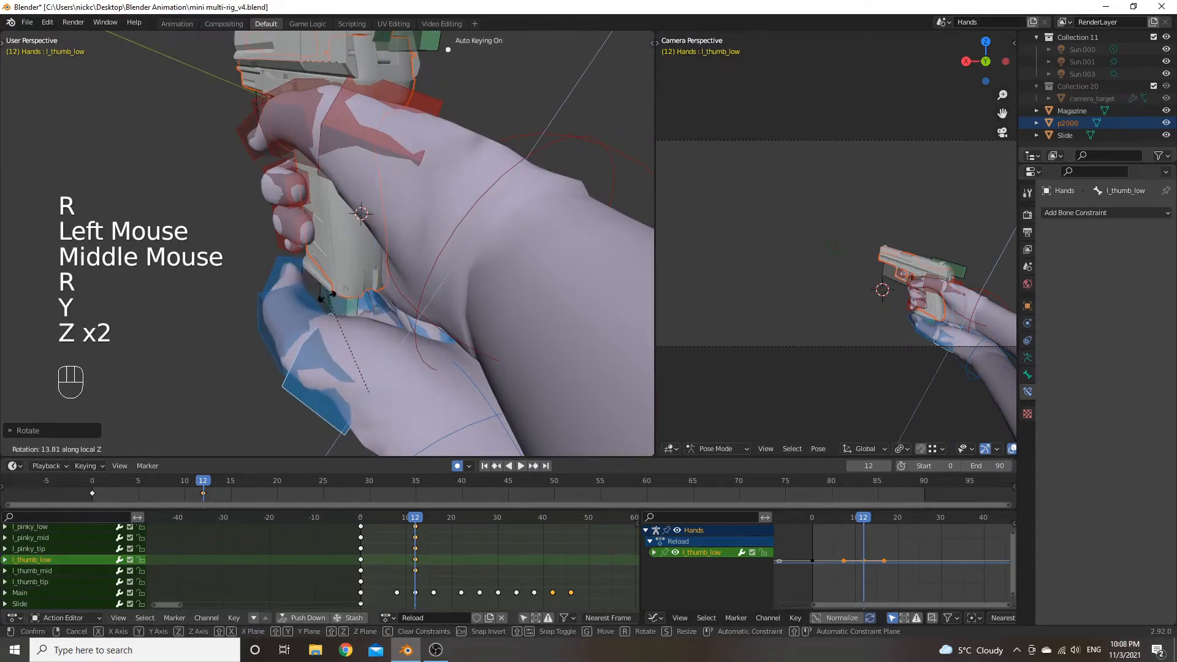
left_click(325, 302)
Reposition the l_IK bone freely and along the global Z axis to place the left hand below the grip.
middle_click_drag(325, 302, 586, 271)
scroll(645, 295, "down", 2)
middle_click_drag(645, 295, 431, 351)
left_click(451, 329)
left_click(452, 325)
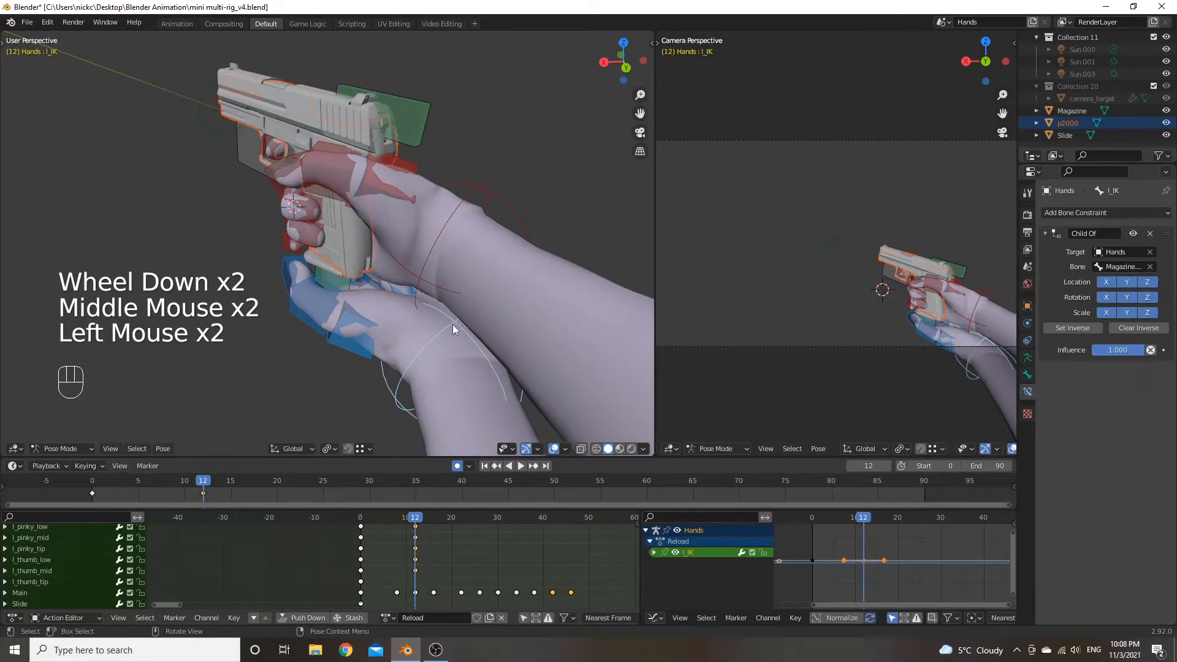
key("g")
left_click(456, 310)
middle_click_drag(456, 310, 521, 318)
key("g")
key("z")
left_click(538, 330)
Rotate the l_IK bone and move it again to align the left hand with the magazine base.
key("r")
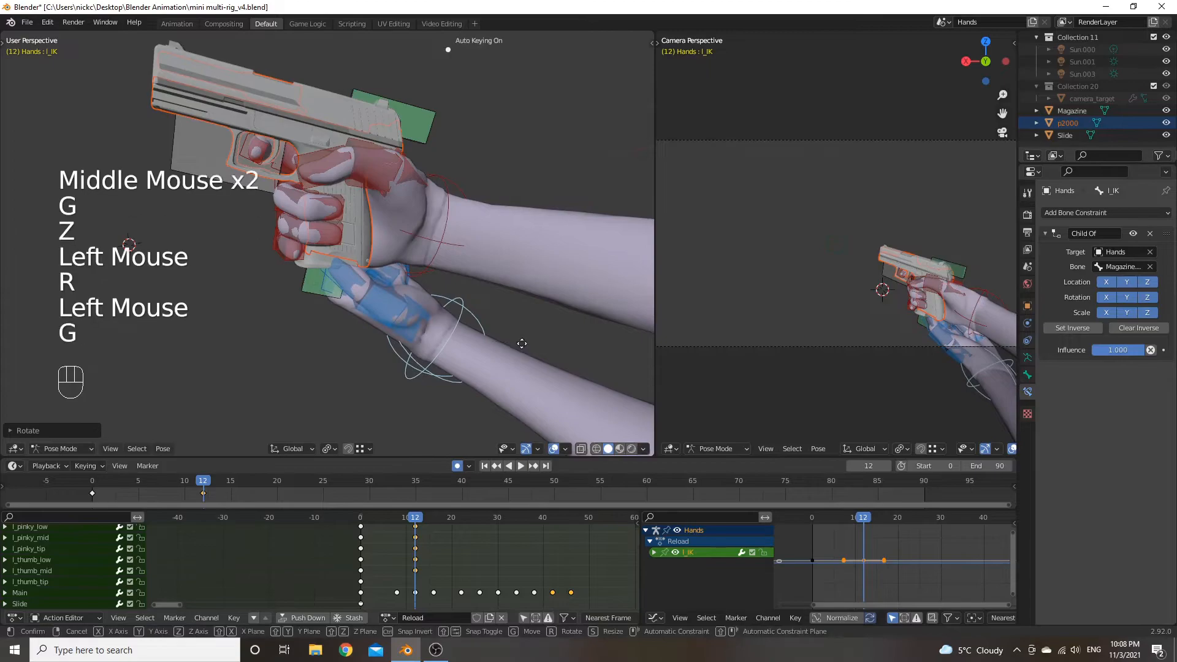
left_click(478, 325)
middle_click_drag(478, 325, 475, 289)
key("g")
left_click(375, 307)
Move the r_pole bone outward so the right elbow swings away from the left arm at frame 12.
scroll(519, 286, "down", 4)
scroll(476, 288, "down", 1)
left_click(336, 330)
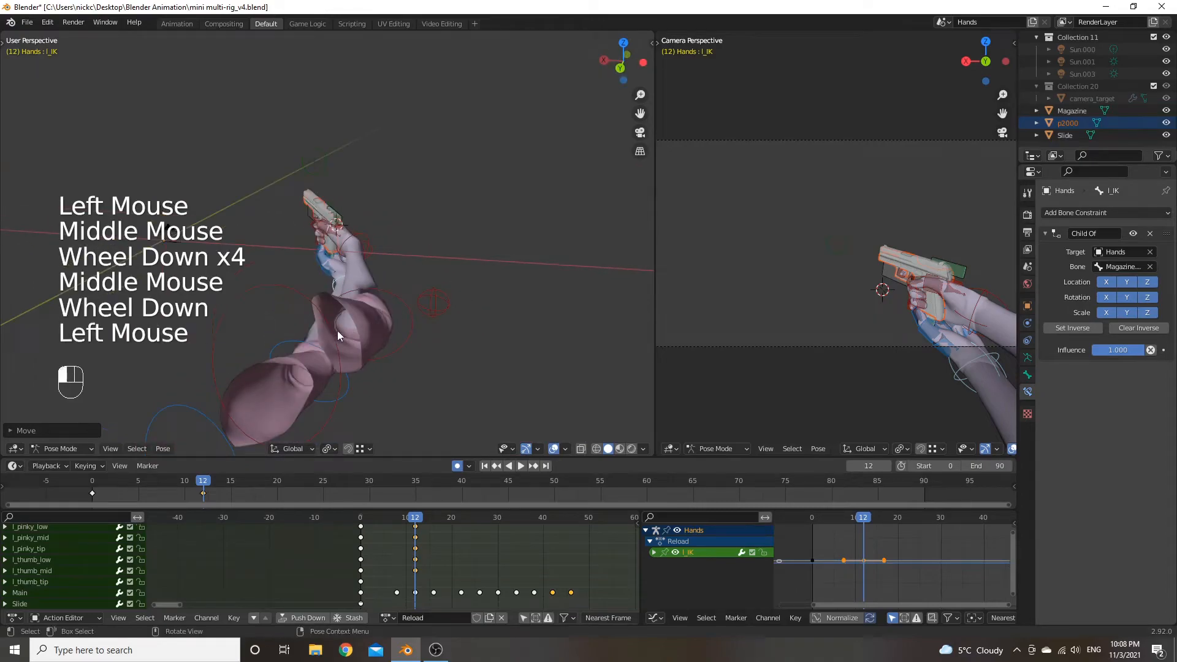
key("g")
left_click(470, 316)
left_click(444, 301)
left_click(447, 299)
key("g")
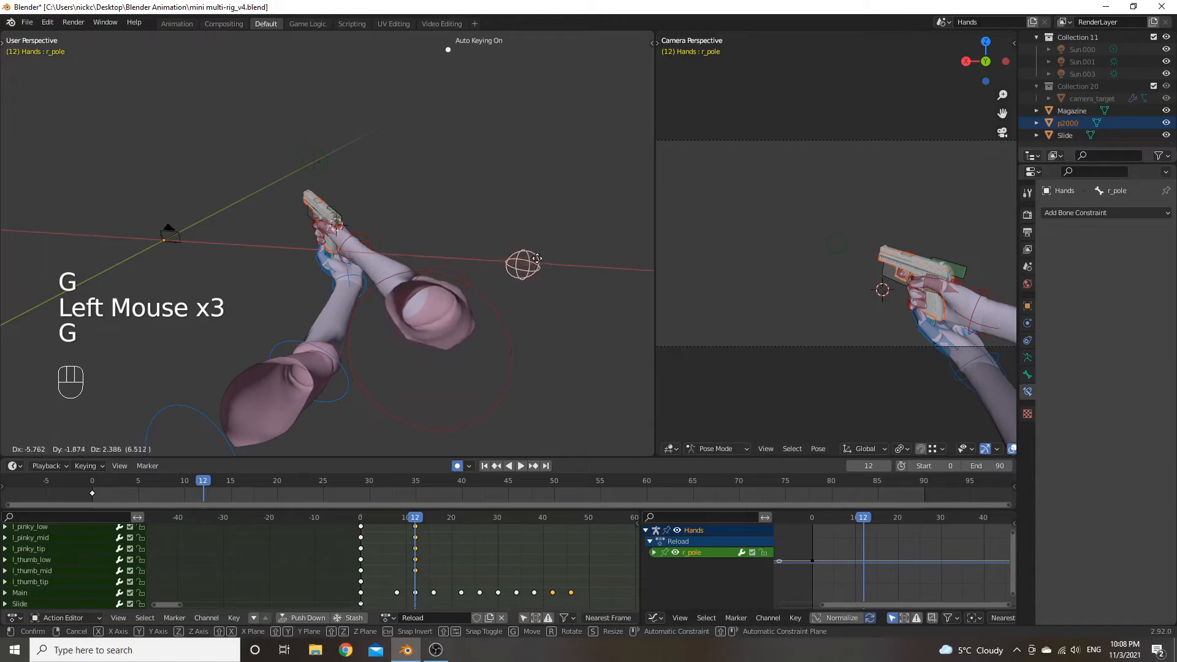
left_click(550, 243)
Rotate the left index finger's l_index_low bone freely at frame 12.
scroll(448, 283, "up", 4)
middle_click_drag(448, 284, 13, 282)
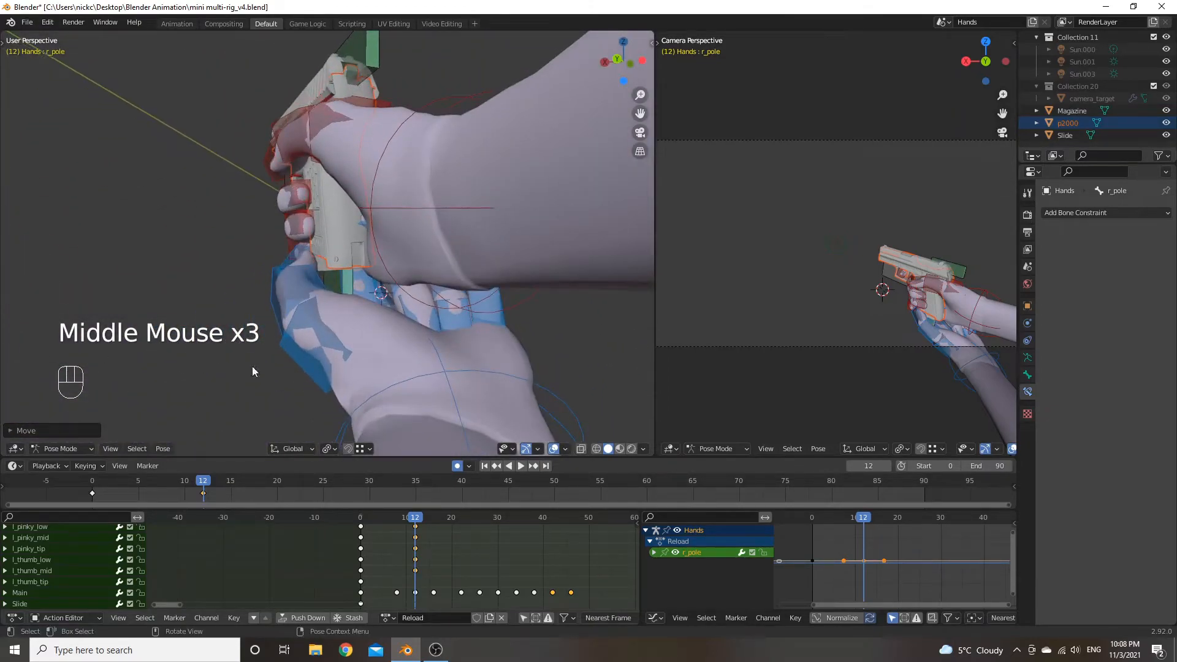
scroll(302, 352, "down", 2)
scroll(301, 352, "up", 2)
middle_click_drag(302, 352, 81, 378)
left_click(274, 303)
left_click(287, 296)
key("r")
left_click(265, 294)
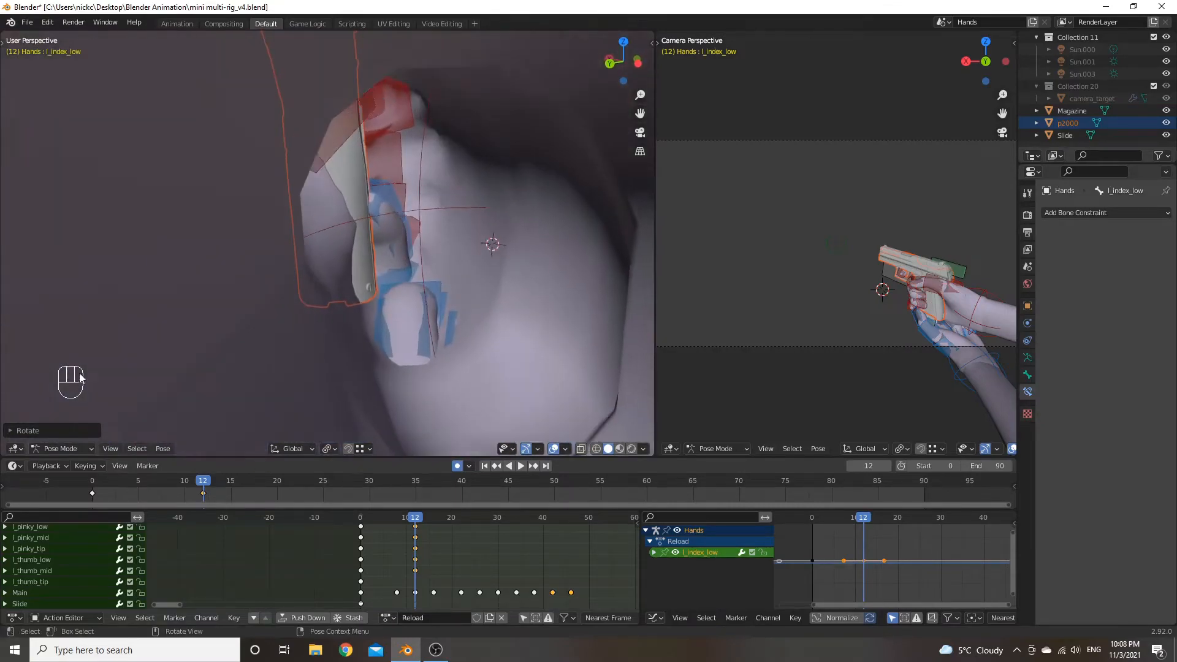
Rotate the l_index_low bone around its local X axis to adjust the finger's curl beside the magazine.
left_click(399, 274)
middle_click_drag(399, 275, 280, 246)
key("r")
key("x")
key("x")
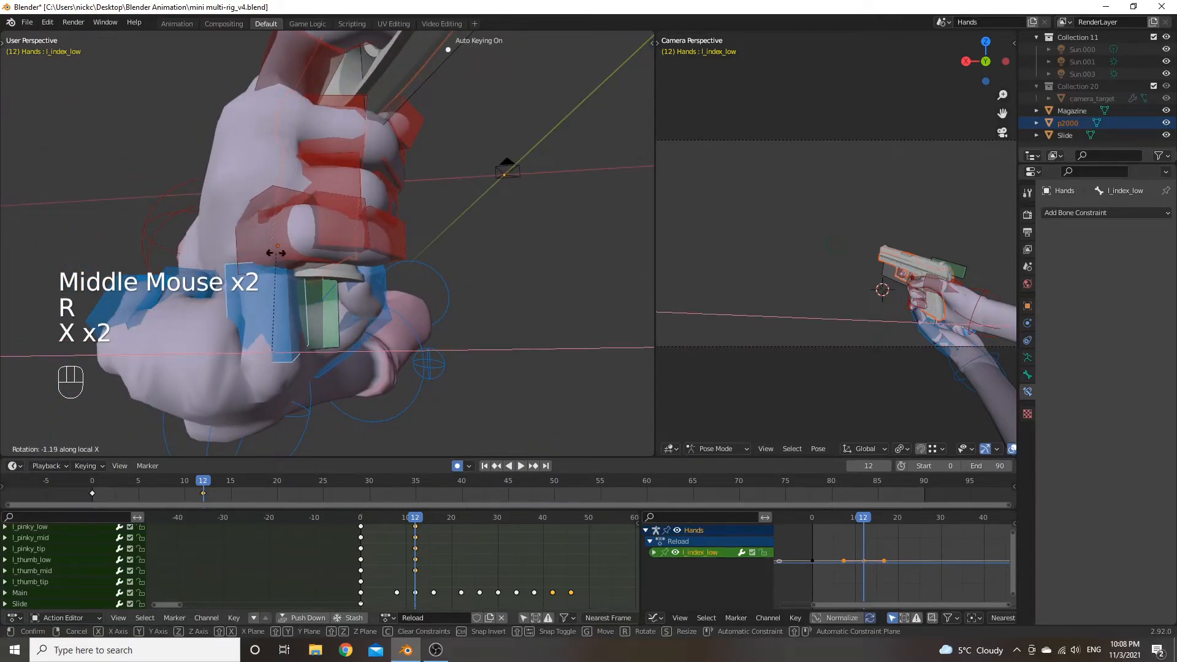
left_click(279, 248)
middle_click_drag(279, 248, 402, 242)
left_click(405, 244)
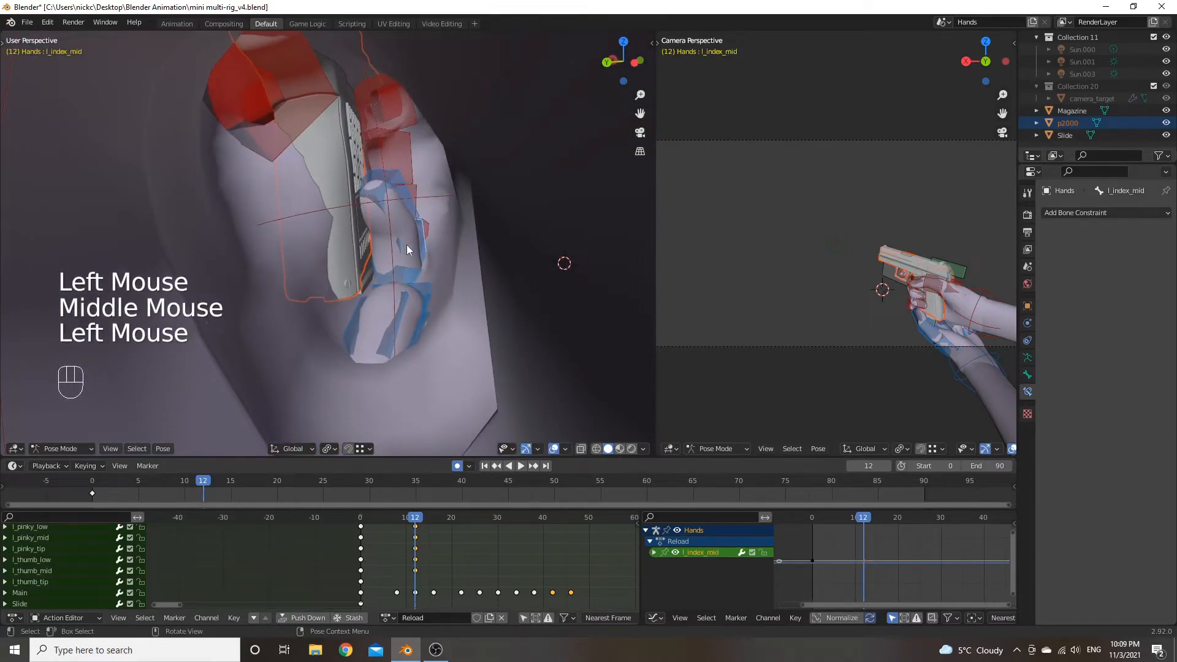
key("r")
key("x")
key("x")
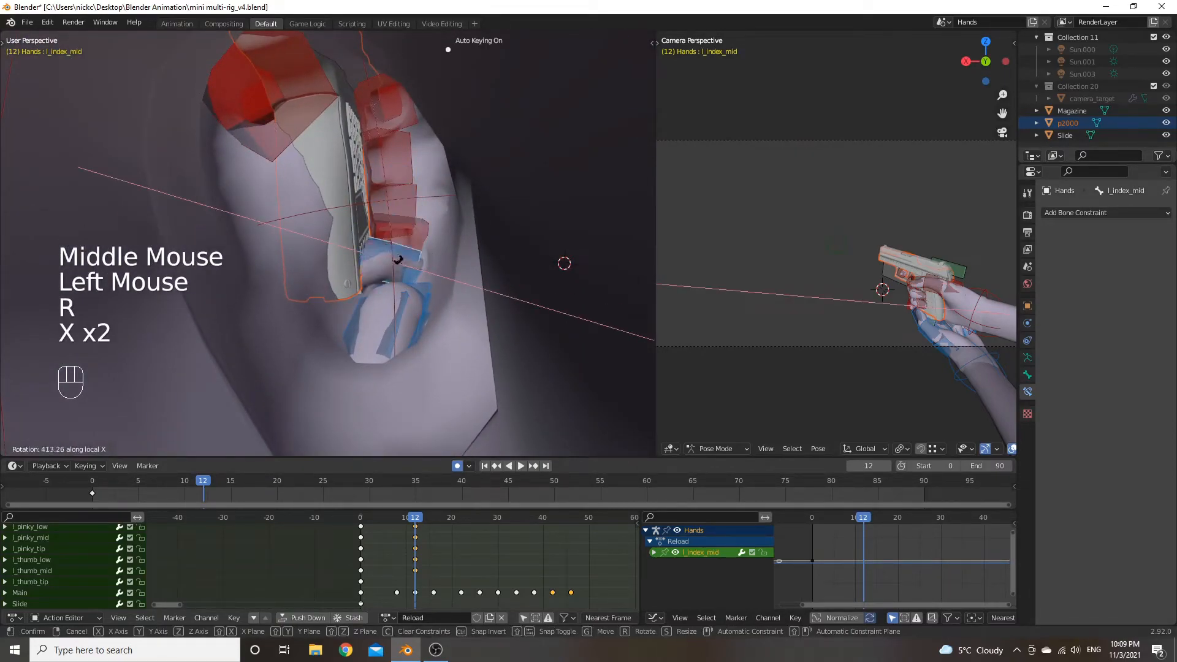
left_click(405, 265)
key("ctrl+z")
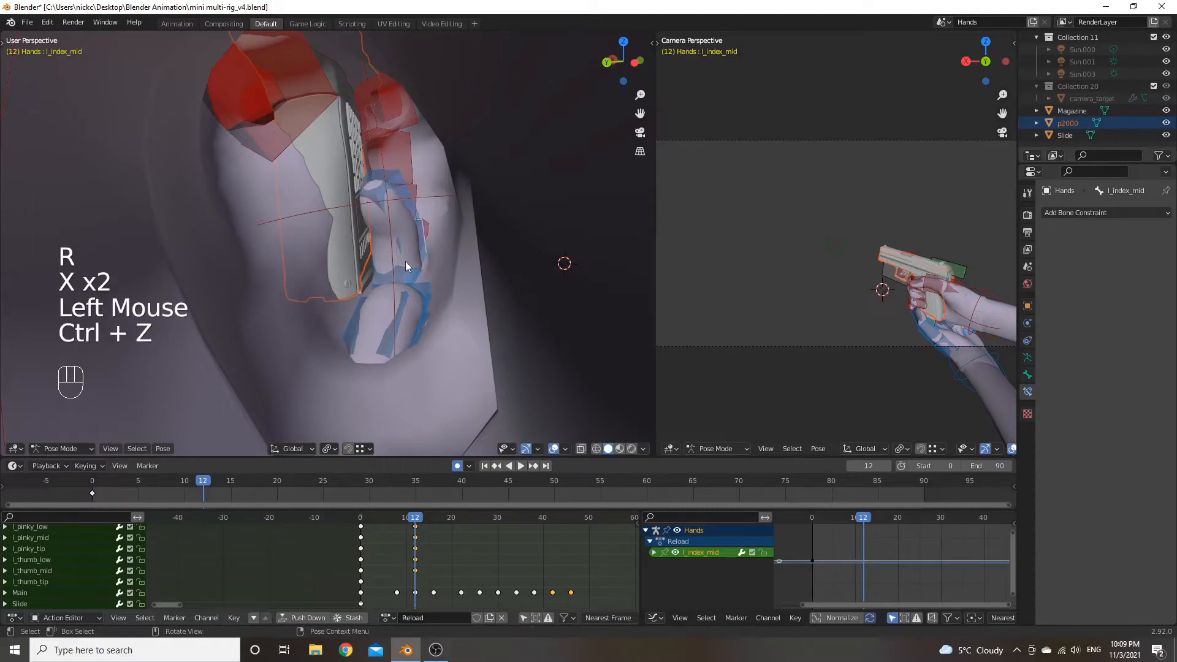
Curl the l_index_mid bone by rotating it around its local X axis at frame 12.
key("r")
key("x")
key("x")
left_click(400, 250)
Rotate the l_index_low bone about -7° around its local Z axis at frame 12.
scroll(394, 262, "up", 3)
middle_click_drag(394, 262, 290, 311)
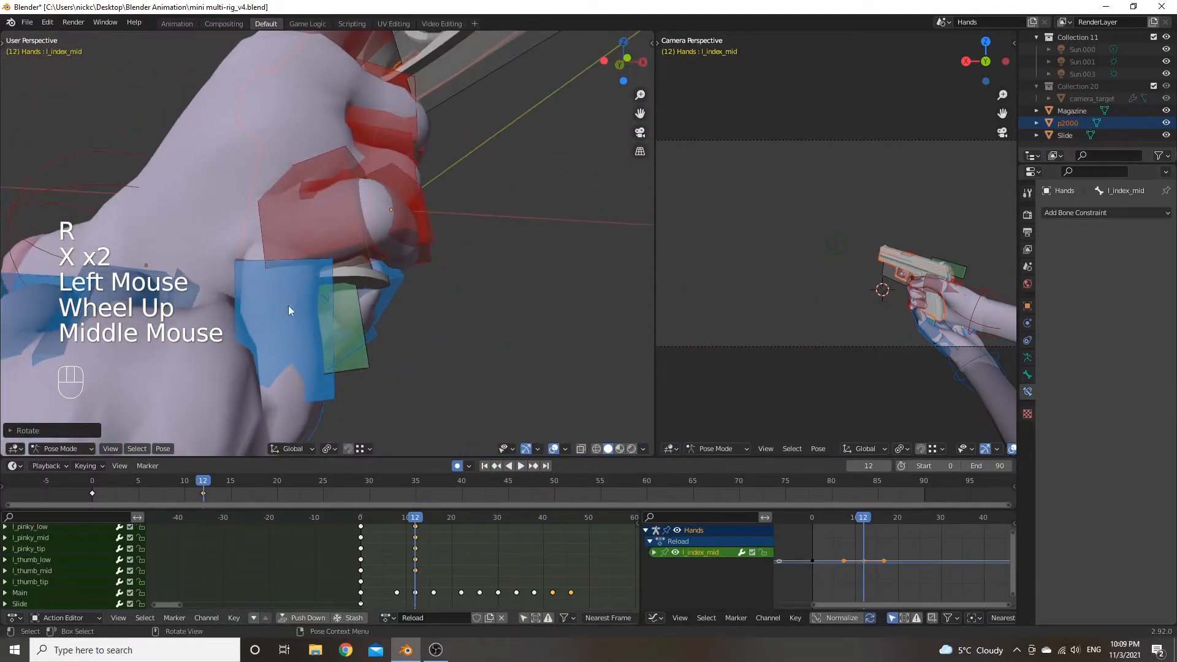
left_click(288, 305)
key("r")
key("z")
key("z")
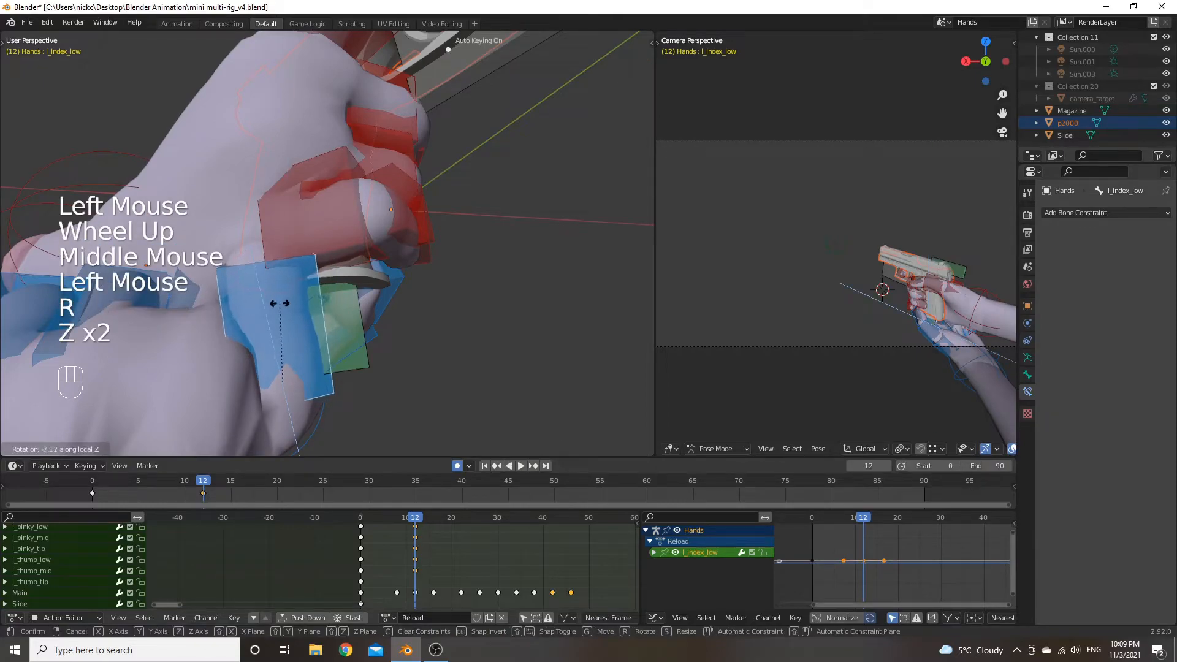
left_click(279, 304)
Twist the l_index_low bone around its local Y axis to turn the finger along the magazine.
middle_click_drag(277, 303, 478, 348)
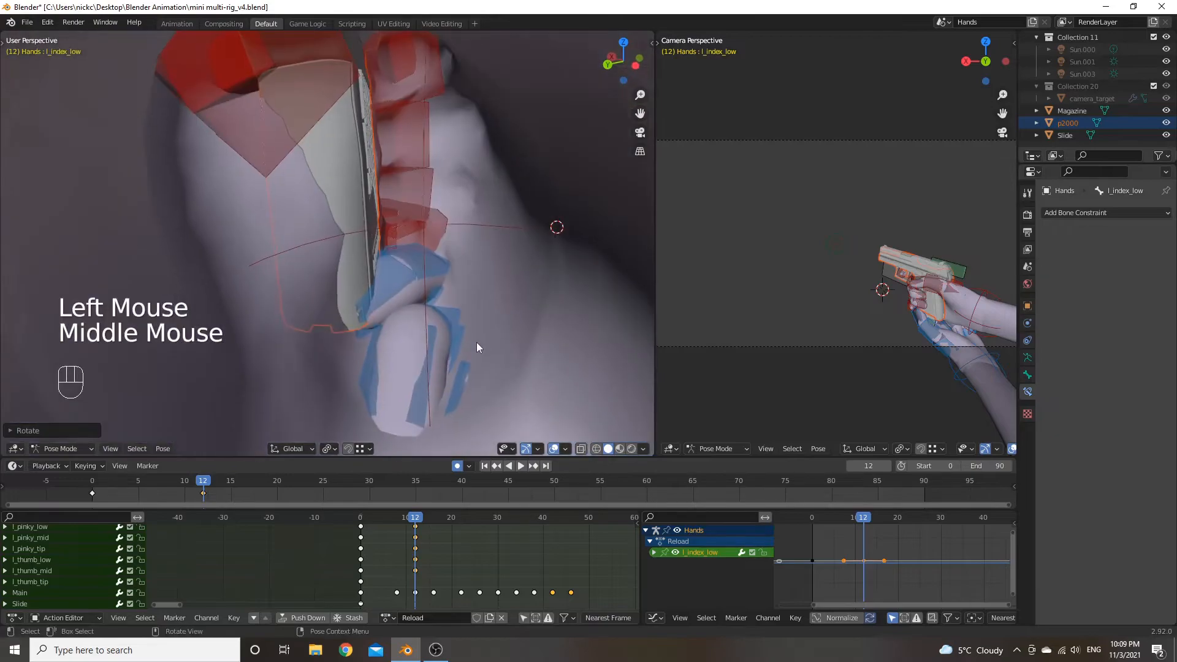
key("r")
key("y")
key("y")
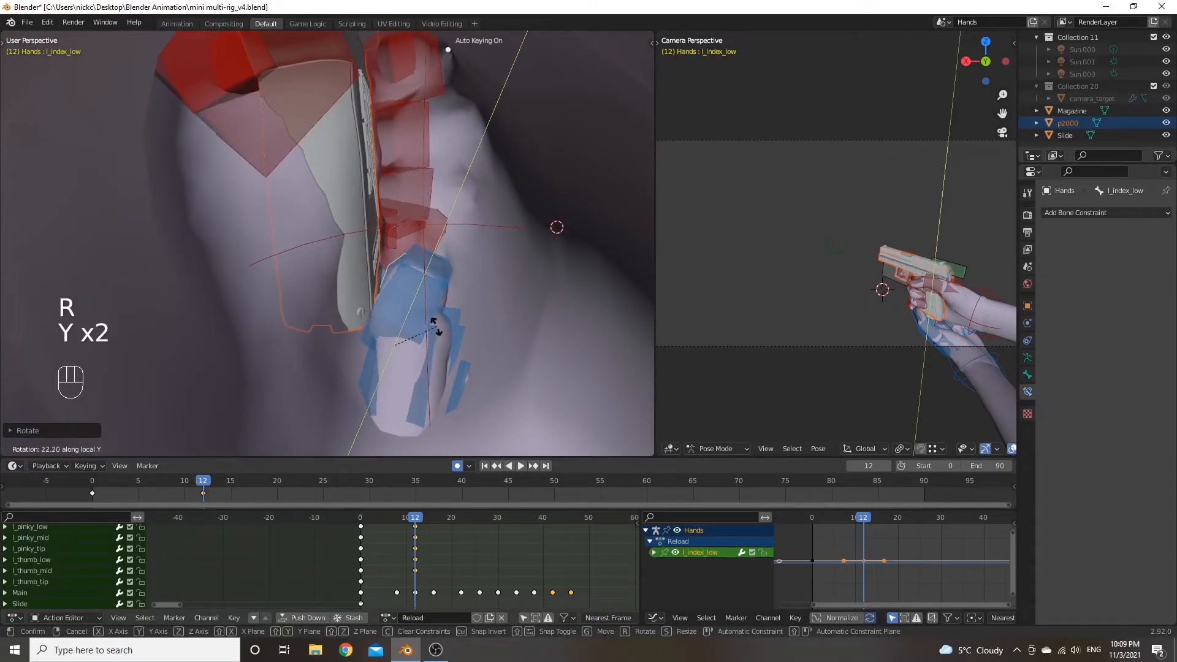
left_click(450, 331)
Scrub the Reload action to frame 16 and briefly play back the animation.
middle_click_drag(450, 331, 444, 319)
scroll(546, 311, "down", 2)
middle_click_drag(546, 310, 476, 322)
scroll(396, 302, "up", 2)
scroll(477, 322, "down", 2)
left_click_drag(416, 519, 434, 539)
key("space")
key("space")
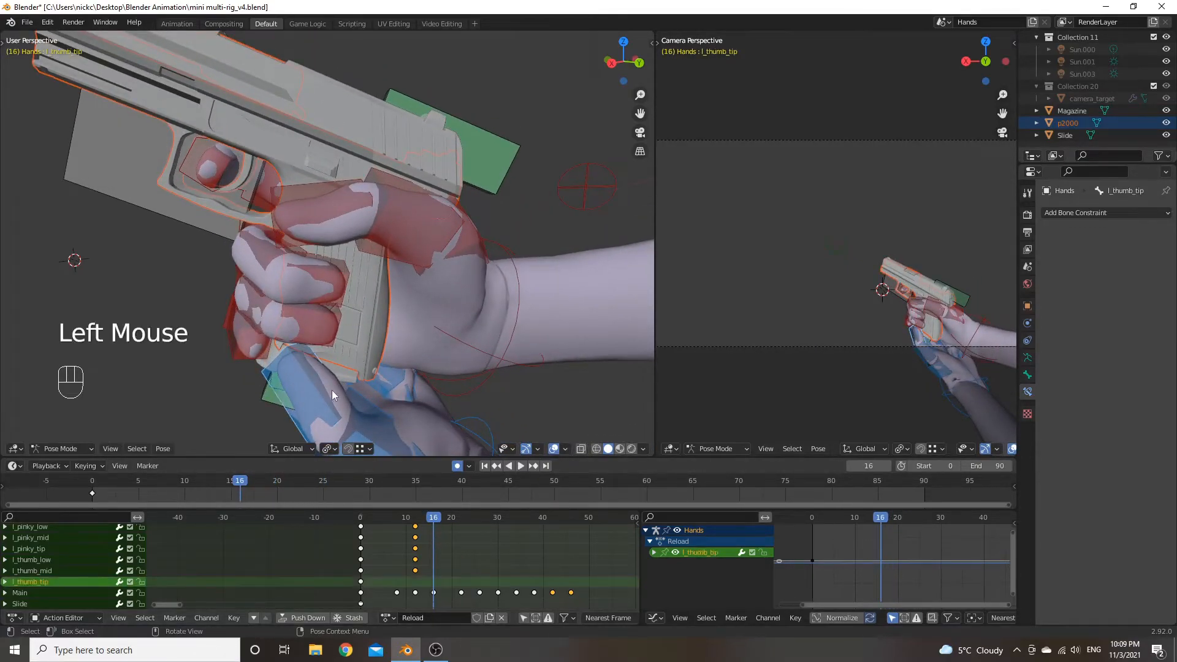
Select the Magazine.001 bone at the base of the pistol grip.
left_click(265, 396)
middle_click_drag(274, 405, 357, 370)
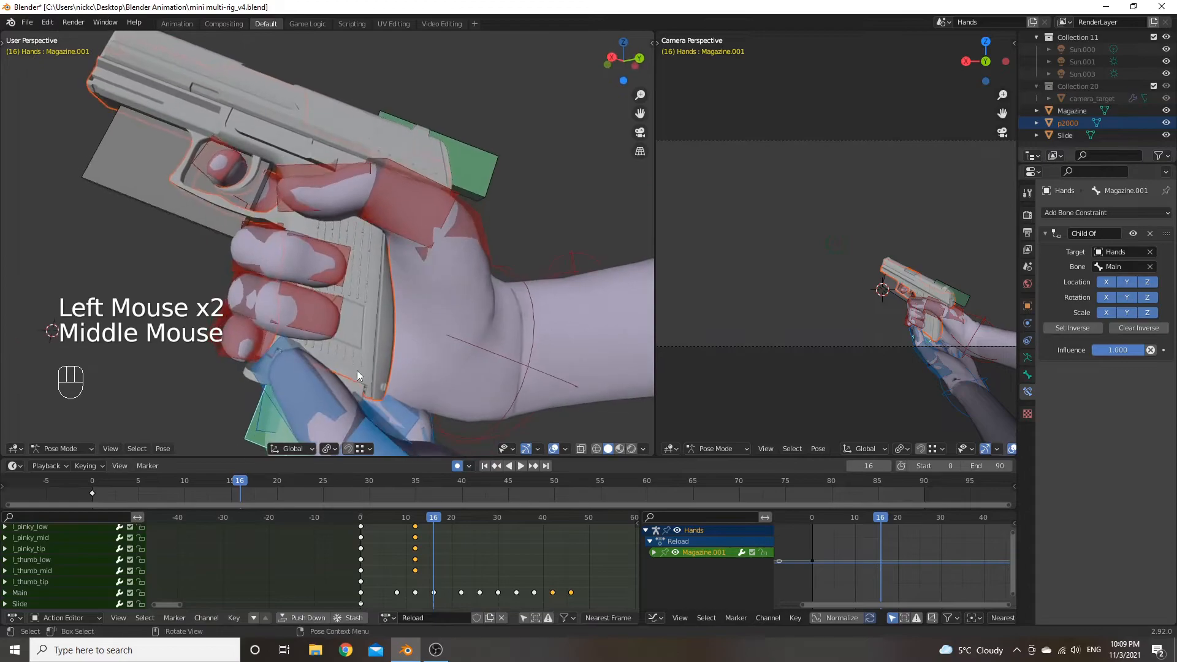
scroll(400, 384, "down", 2)
scroll(379, 405, "down", 1)
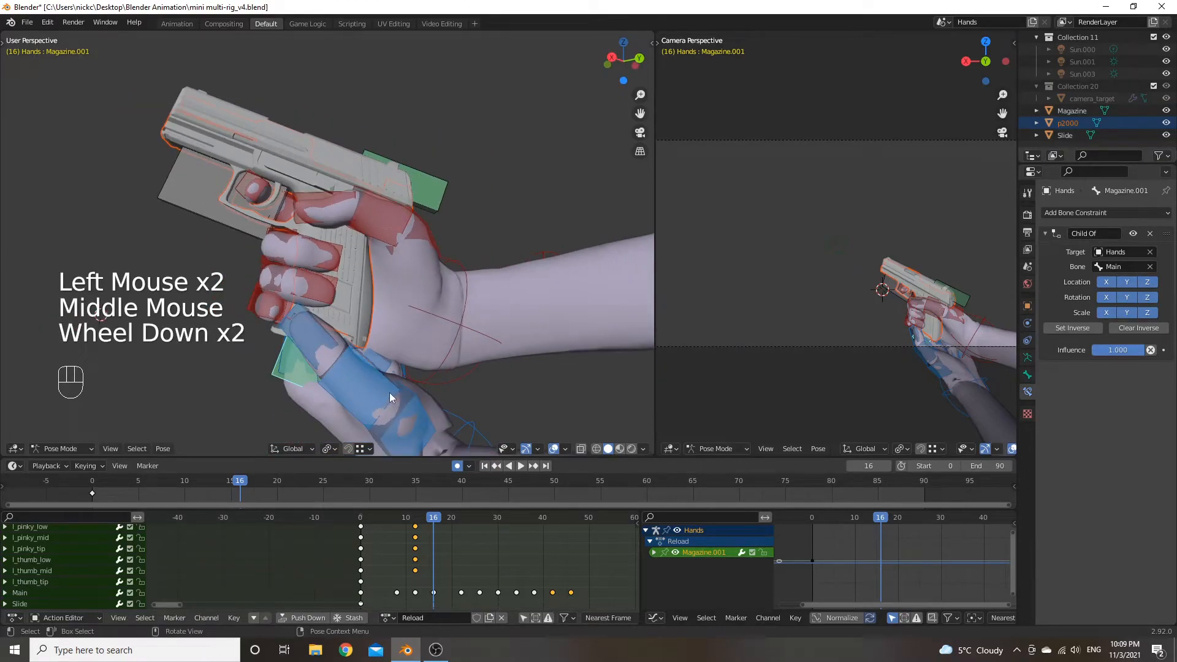
key("g")
key("z")
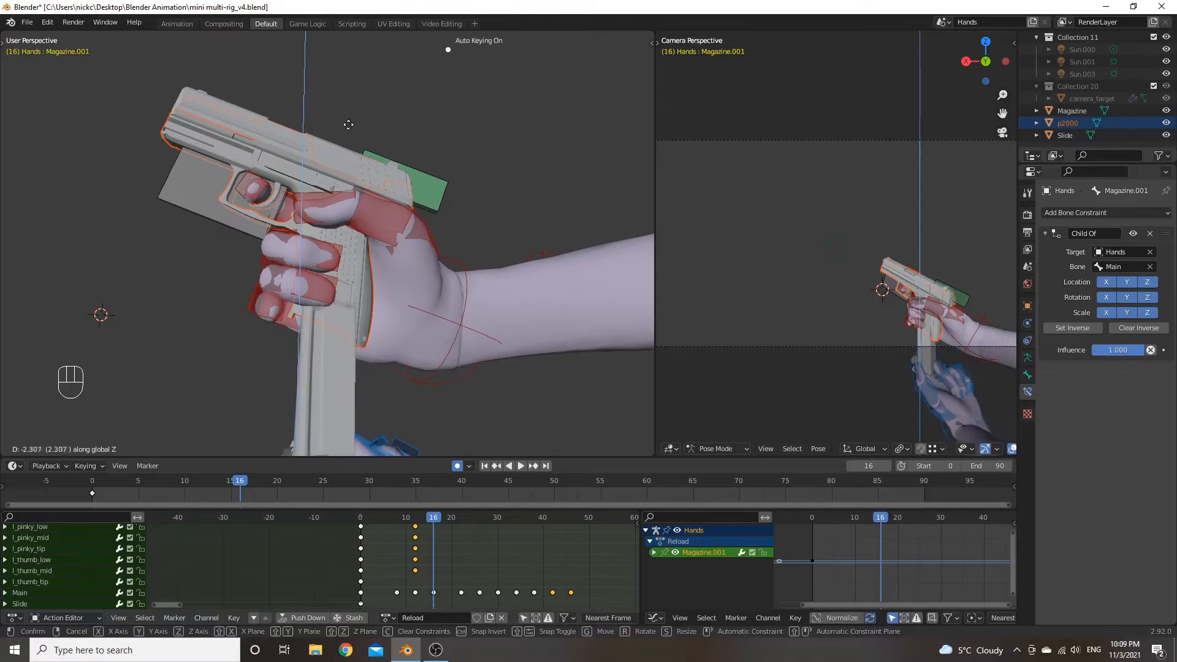
right_click(340, 174)
mouse_move(358, 156)
middle_mouse_down()
mouse_move(425, 111)
mouse_move(505, 143)
mouse_move(429, 174)
mouse_move(376, 162)
middle_mouse_up()
key("g")
key("y")
key("y")
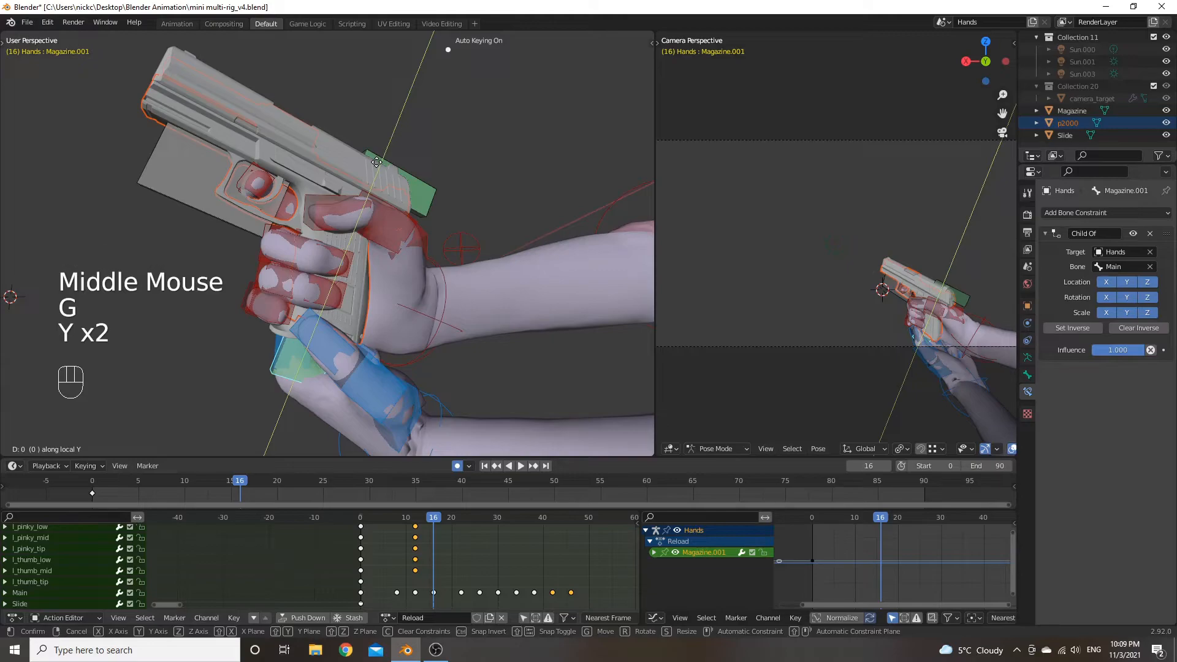
right_click(253, 312)
Slide the Magazine.001 bone partway out of the grip along its local Y axis at frame 16.
middle_click_drag(253, 312, 330, 214)
key("g")
key("y")
key("y")
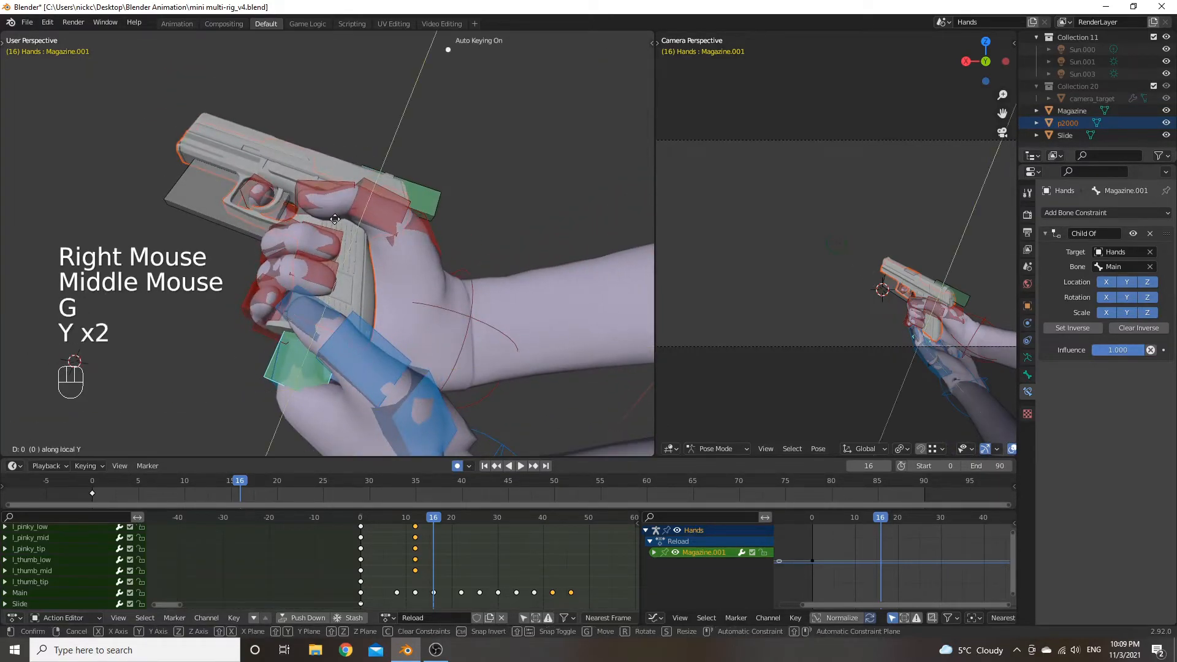
left_click(285, 313)
mouse_move(289, 310)
middle_mouse_down()
mouse_move(444, 257)
mouse_move(492, 280)
mouse_move(329, 270)
mouse_move(322, 239)
mouse_move(283, 304)
mouse_move(284, 290)
middle_mouse_up()
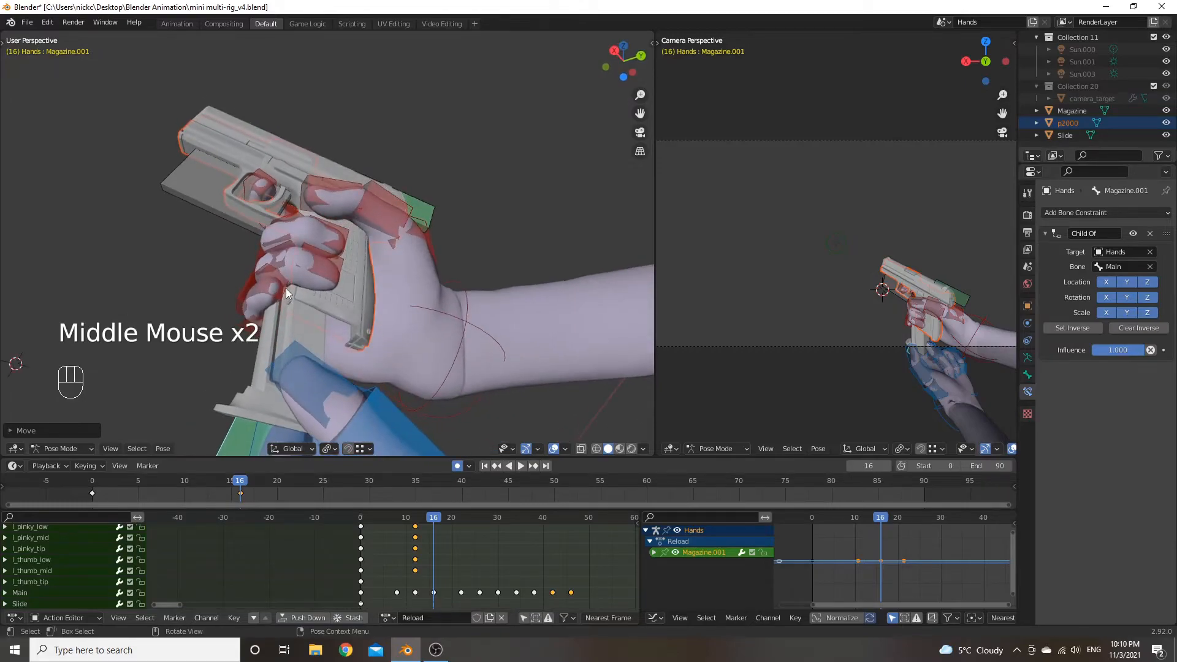
key("r")
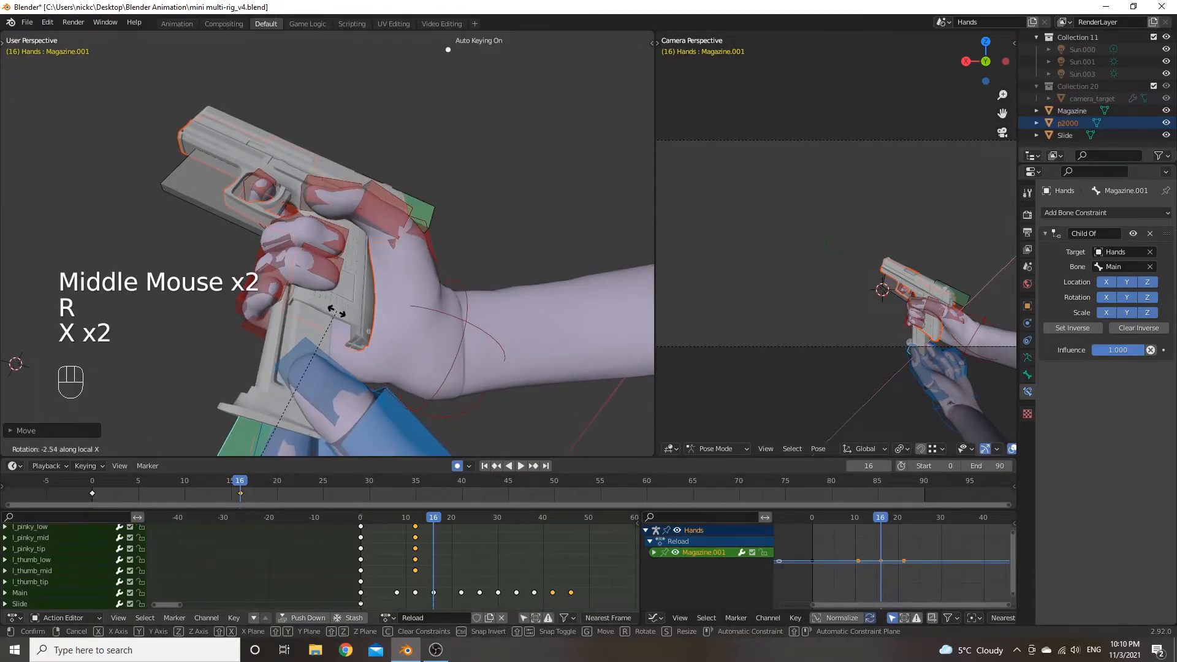
right_click(337, 310)
middle_click_drag(337, 311, 368, 302)
key("r")
key("z")
key("z")
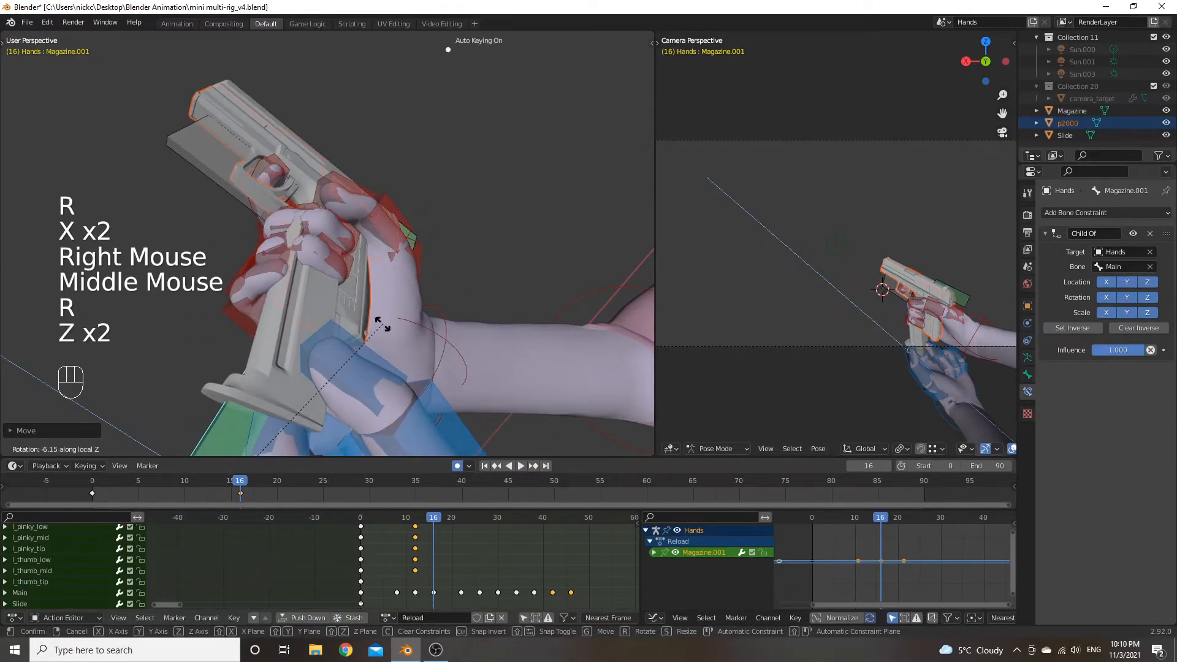
right_click(382, 323)
key("r")
key("y")
key("y")
right_click(396, 351)
Rotate the Magazine.001 bone about -10° around its local X axis at frame 16.
key("r")
key("x")
key("x")
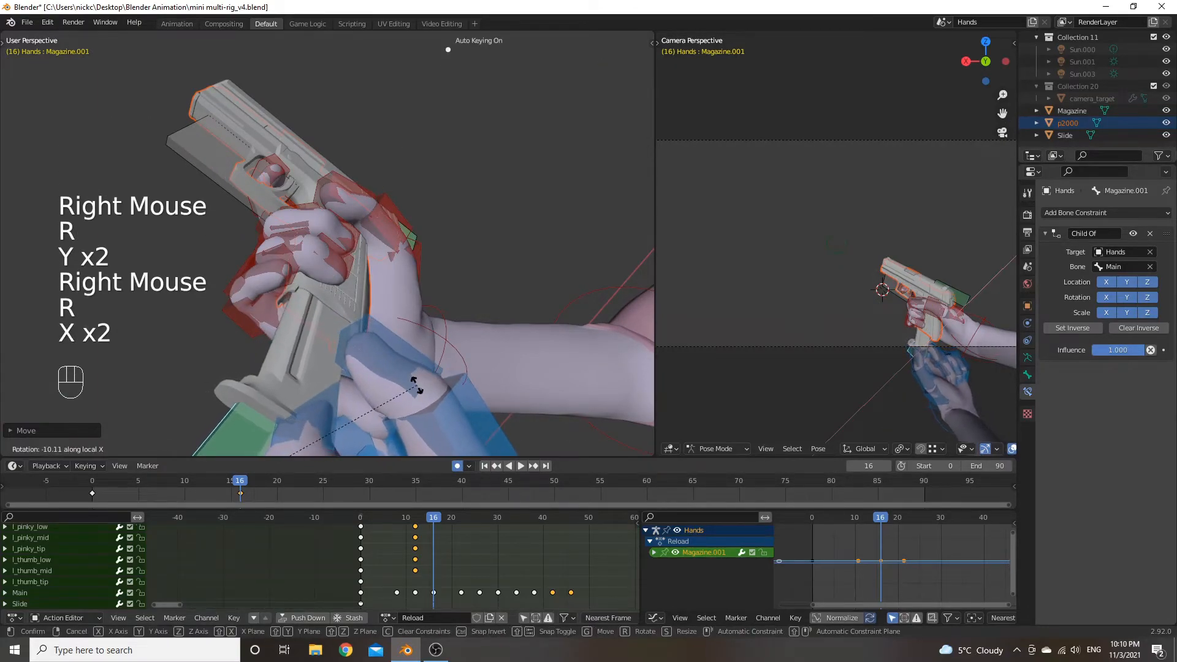
left_click(414, 385)
middle_click_drag(371, 361, 337, 388)
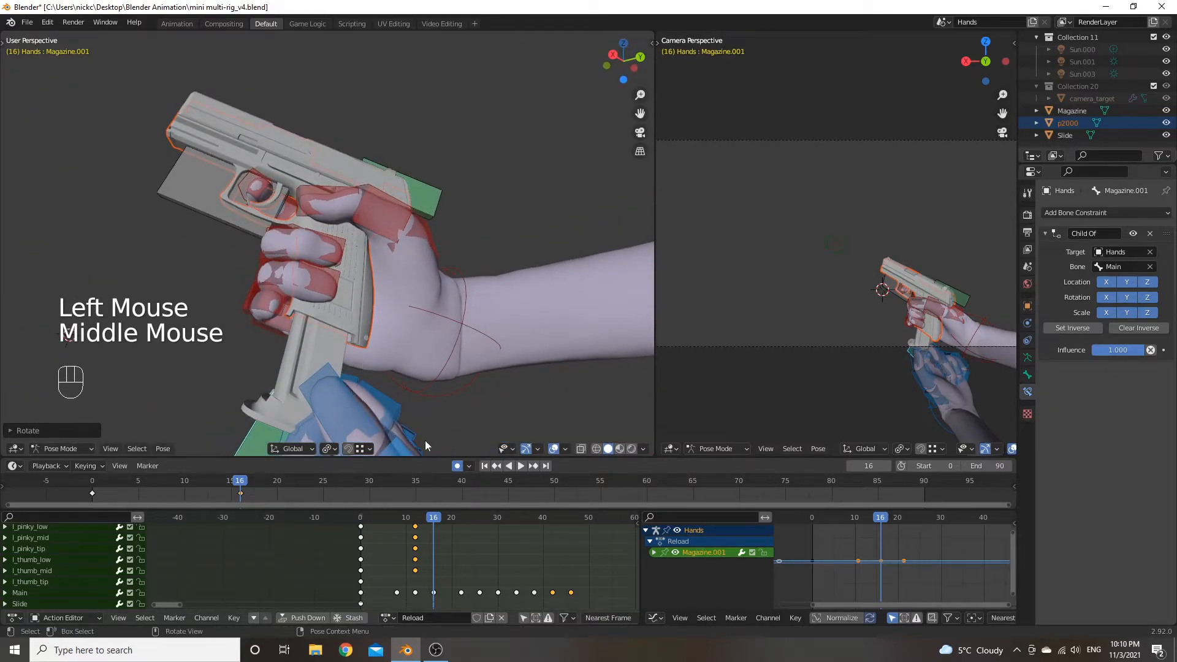
mouse_move(439, 526)
left_mouse_down()
mouse_move(406, 528)
mouse_move(432, 531)
left_mouse_up()
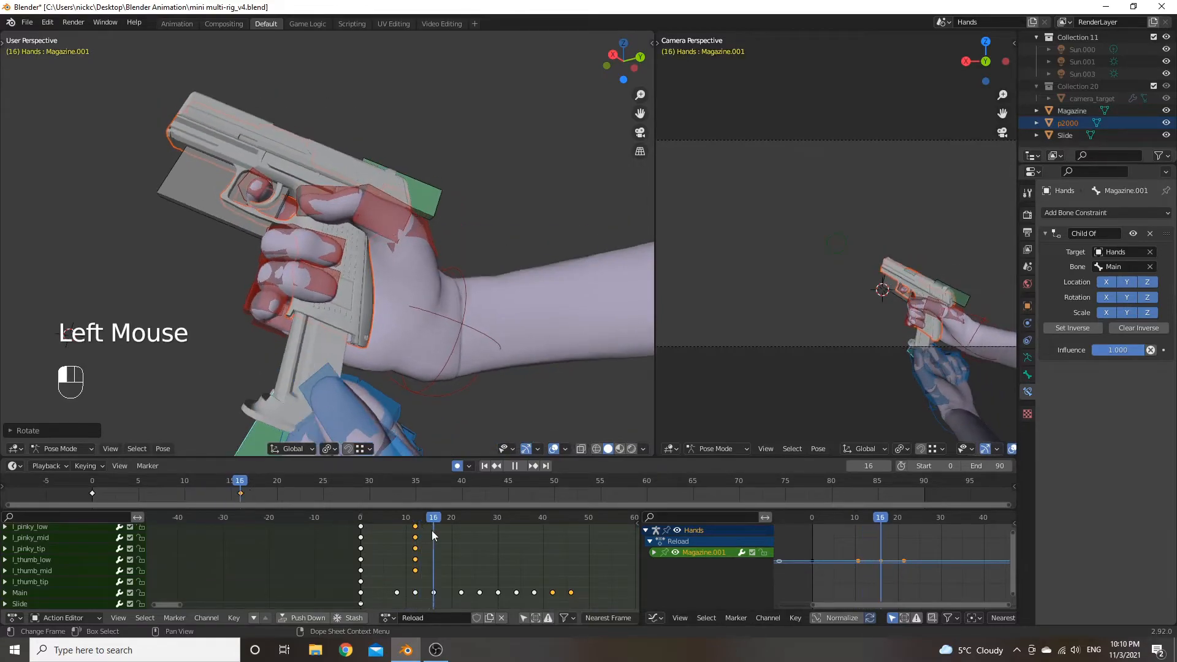
Move the Magazine.001 bone about -1.72 along its local Y axis and shift it along local Z to line up below the grip.
scroll(403, 407, "down", 2)
key("g")
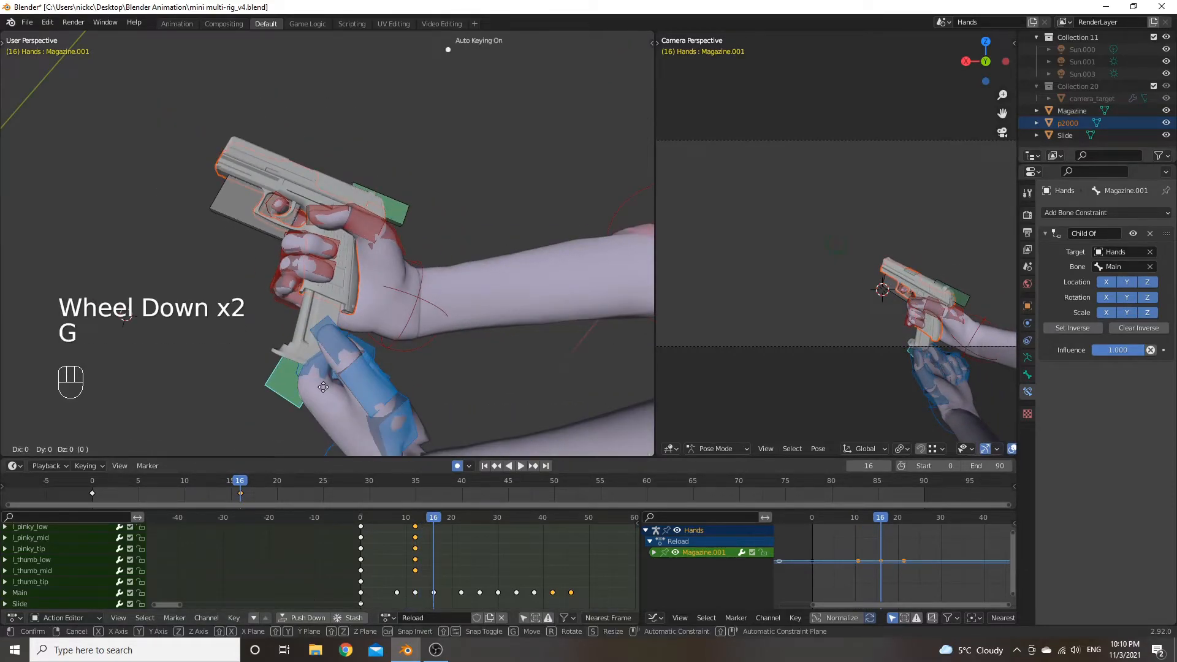
key("y")
key("y")
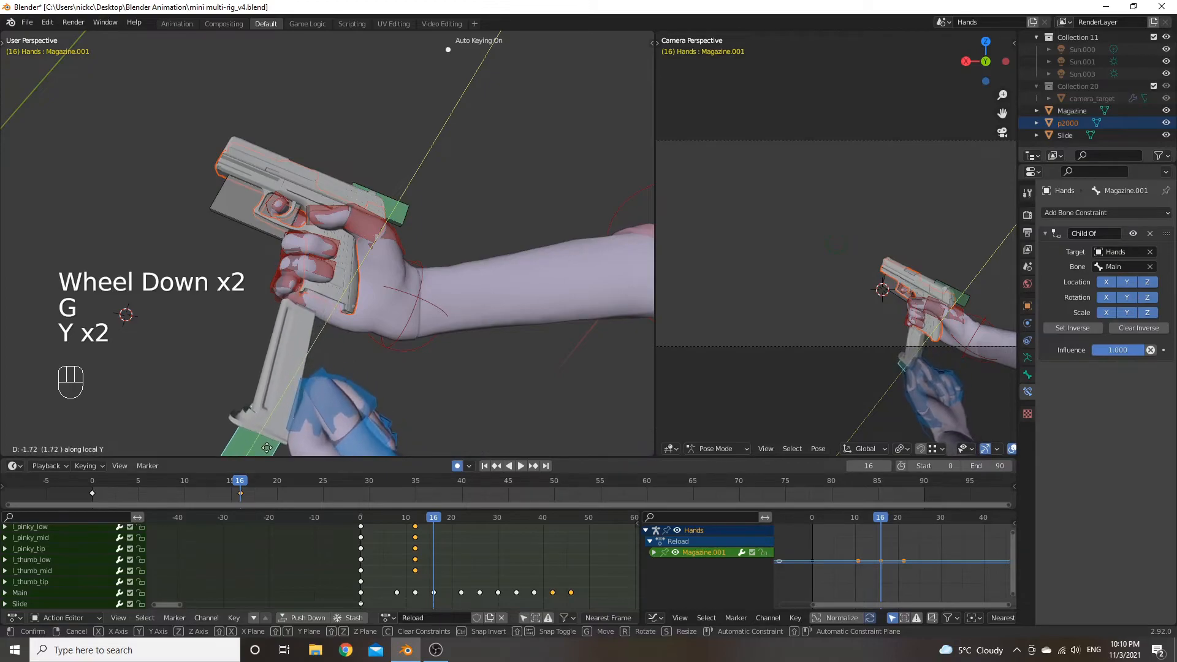
left_click(267, 449)
key("g")
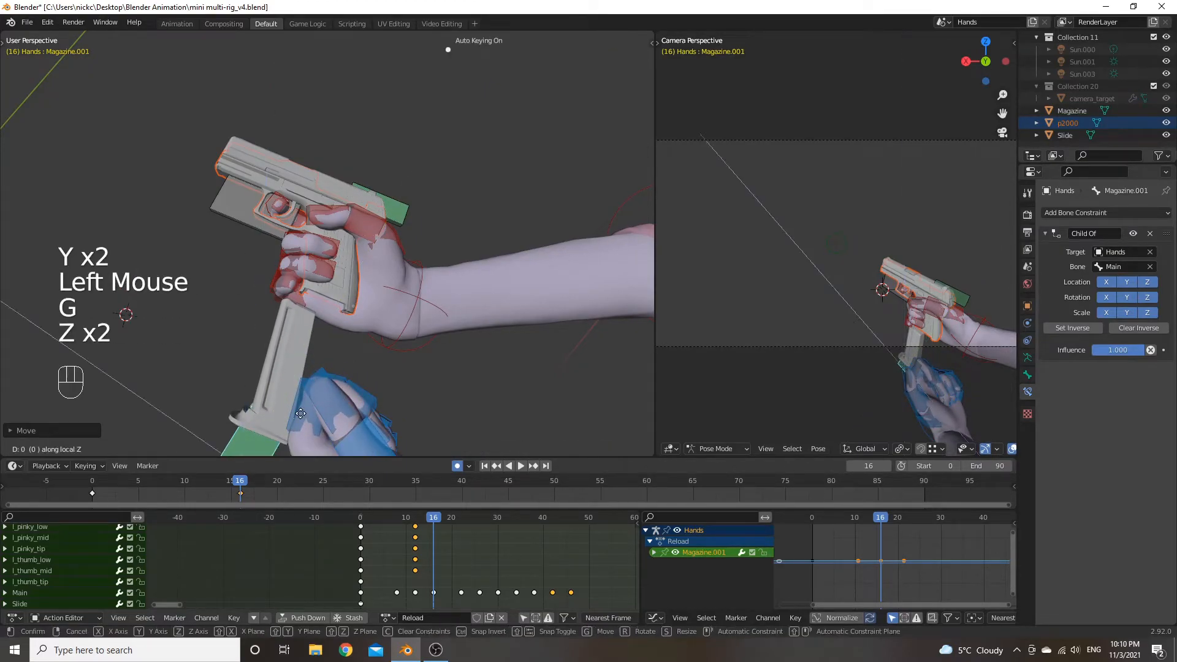
left_click(324, 422)
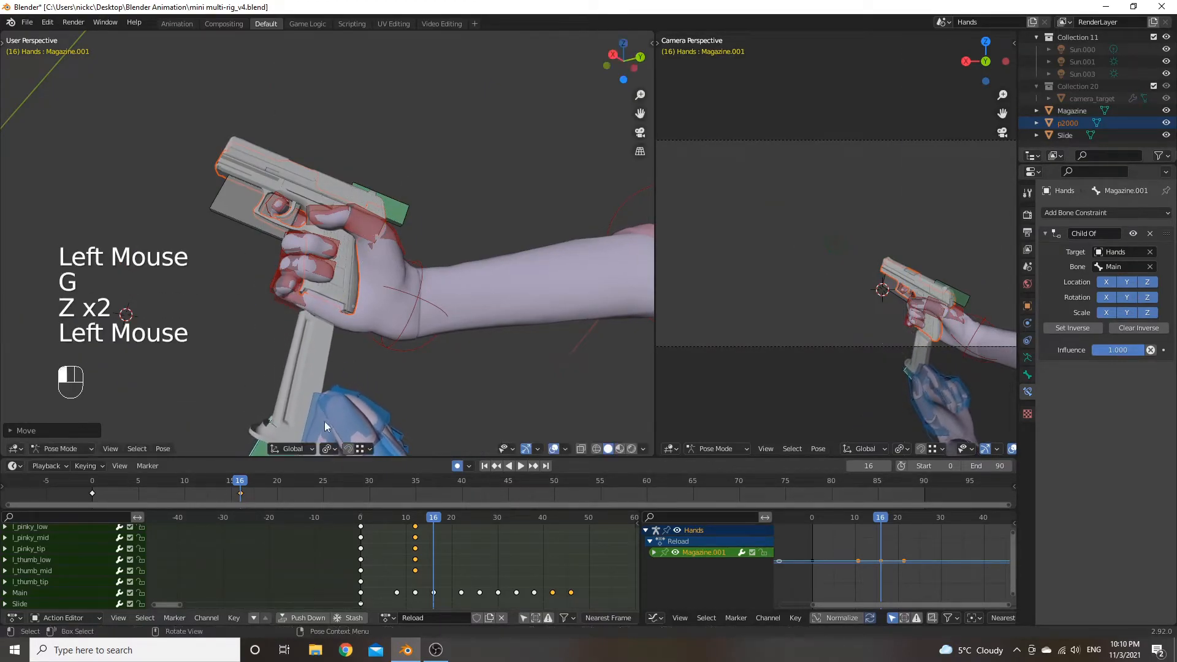
key("g")
key("z")
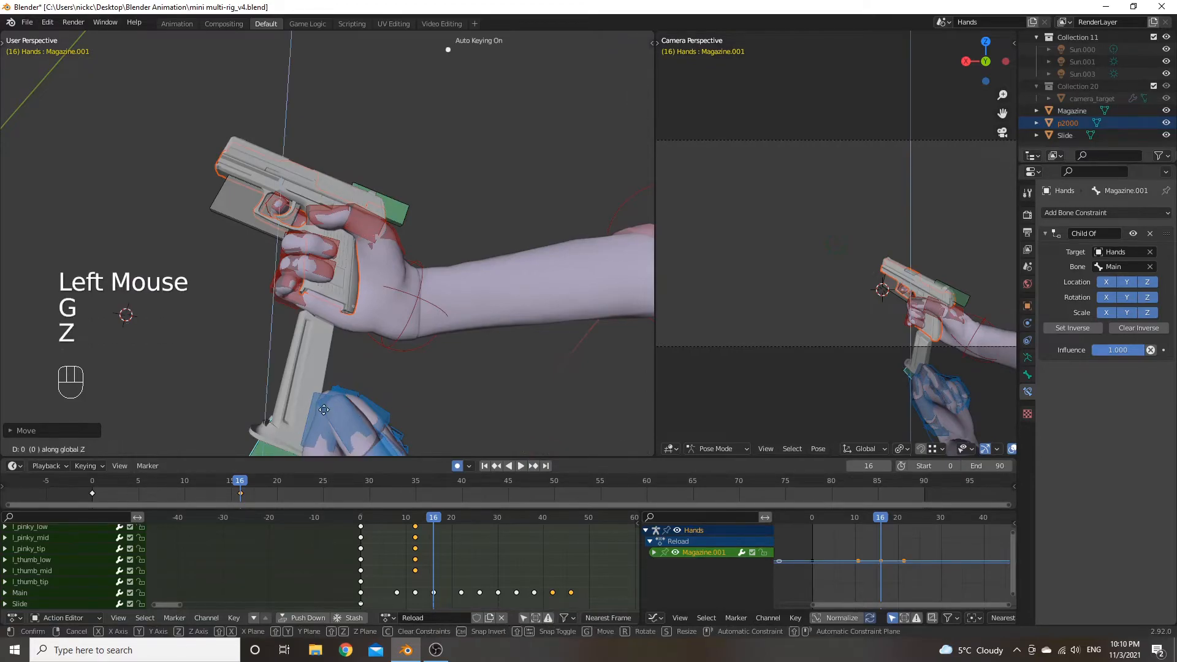
right_click(351, 352)
Lower the Magazine.001 bone about 2.36 along the global Z axis, well below the pistol at frame 16.
scroll(351, 352, "down", 2)
middle_click_drag(351, 352, 373, 347)
key("g")
key("z")
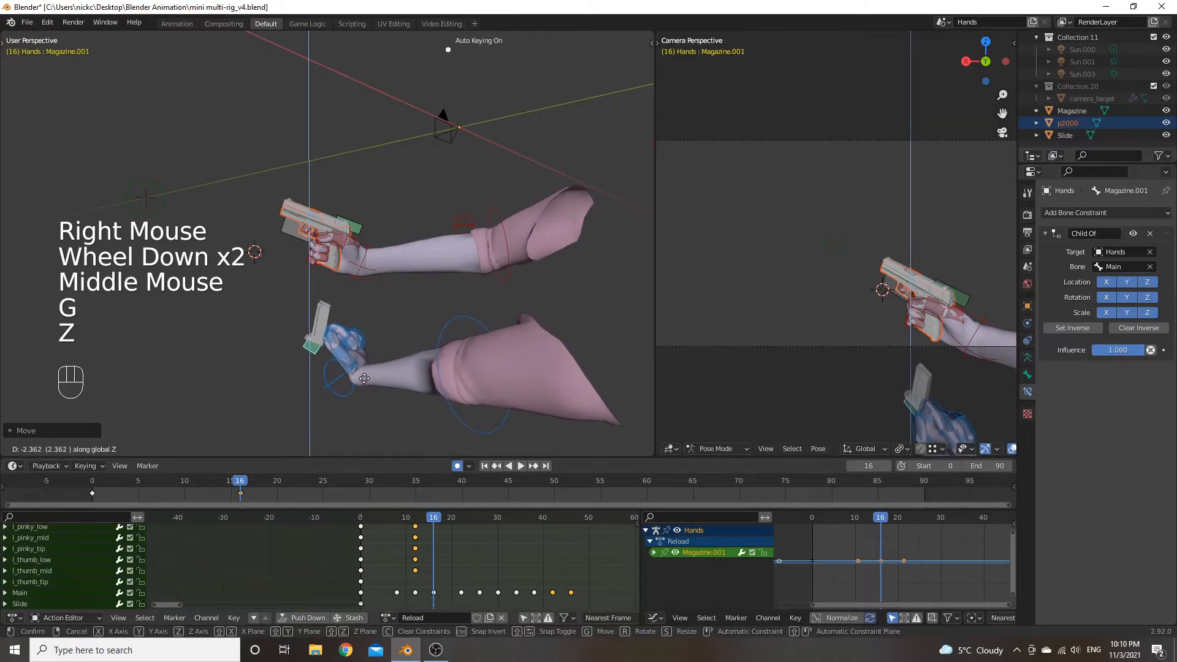
left_click(364, 378)
Move the l_upperarm bone down and forward toward the left hand at frame 16 to repose the left arm.
scroll(413, 335, "up", 1)
middle_click_drag(412, 335, 494, 303)
scroll(362, 342, "down", 2)
left_click(601, 274)
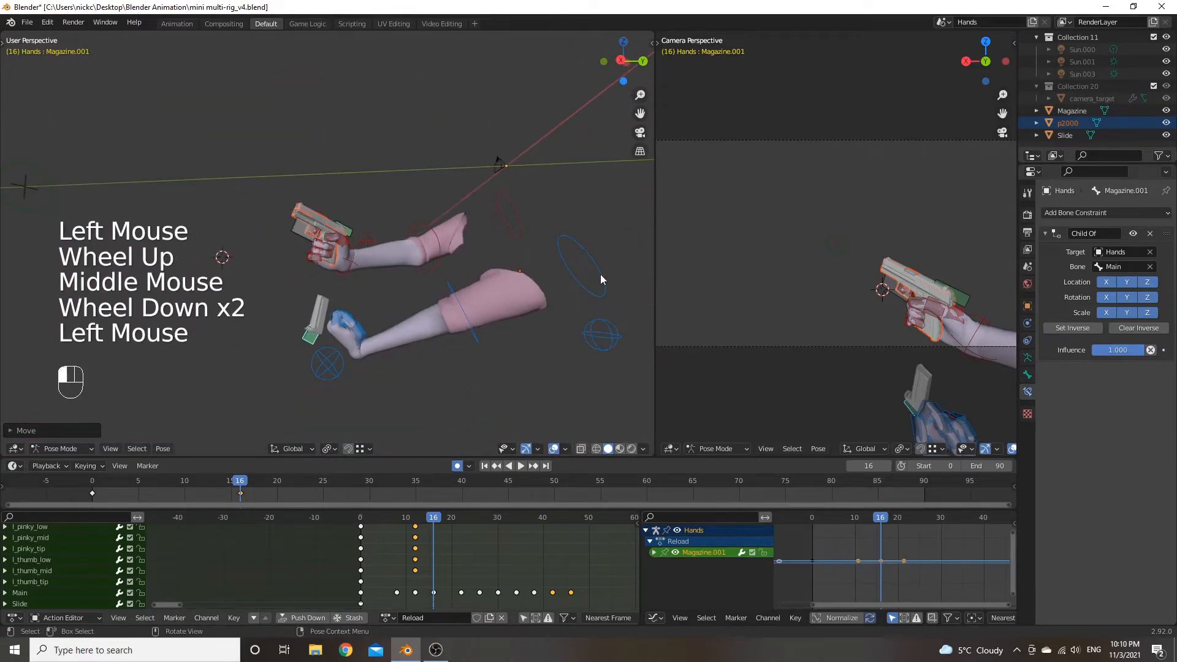
key("g")
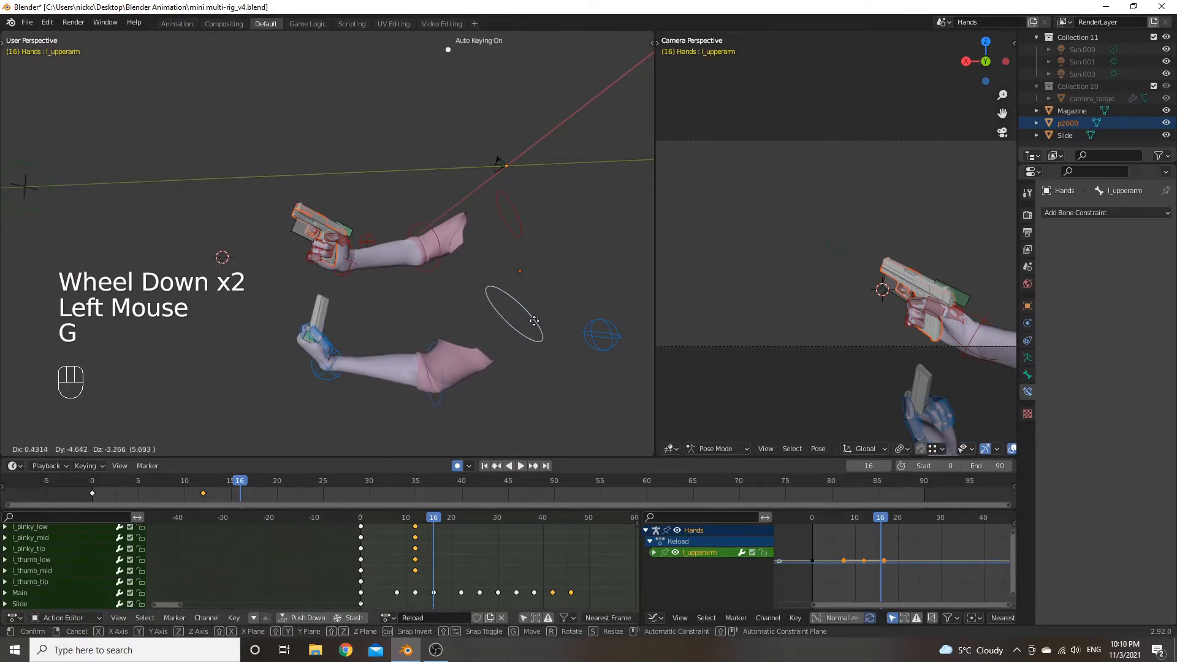
left_click(528, 309)
middle_click_drag(528, 309, 286, 407)
scroll(384, 347, "up", 2)
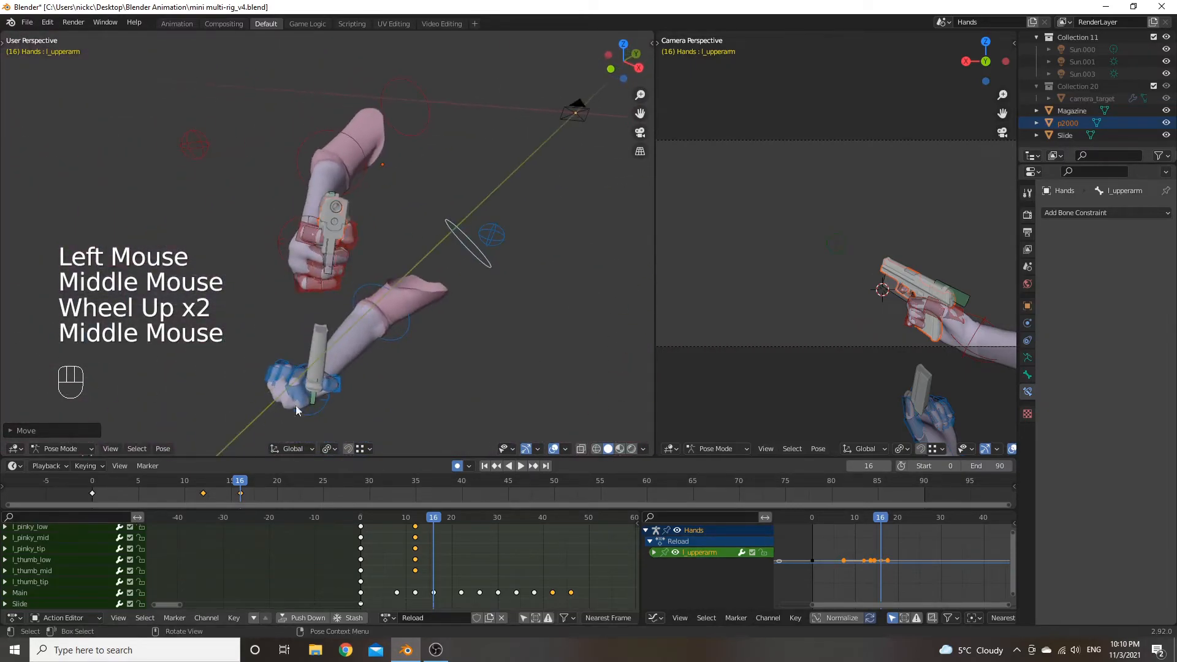
Duplicate the Magazine.001 keyframe from frame 0 to frame 12 so the magazine stays seated until then.
scroll(327, 418, "up", 2)
scroll(327, 418, "down", 1)
middle_click_drag(364, 368, 236, 316)
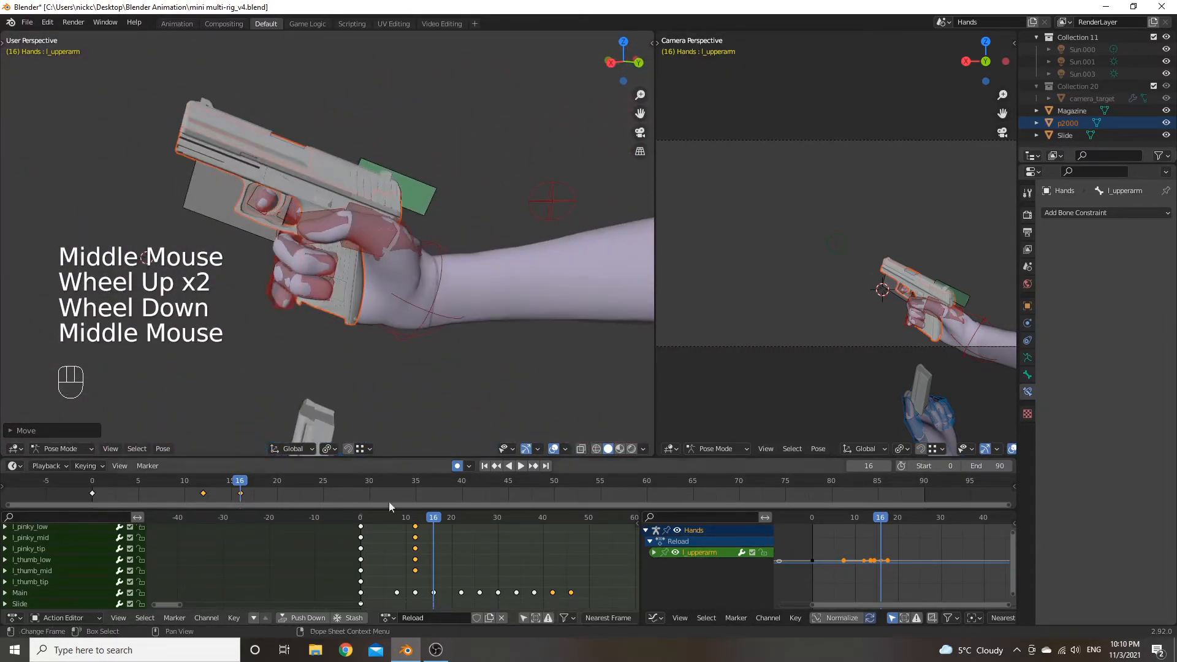
mouse_move(433, 521)
left_mouse_down()
mouse_move(386, 529)
mouse_move(417, 529)
left_mouse_up()
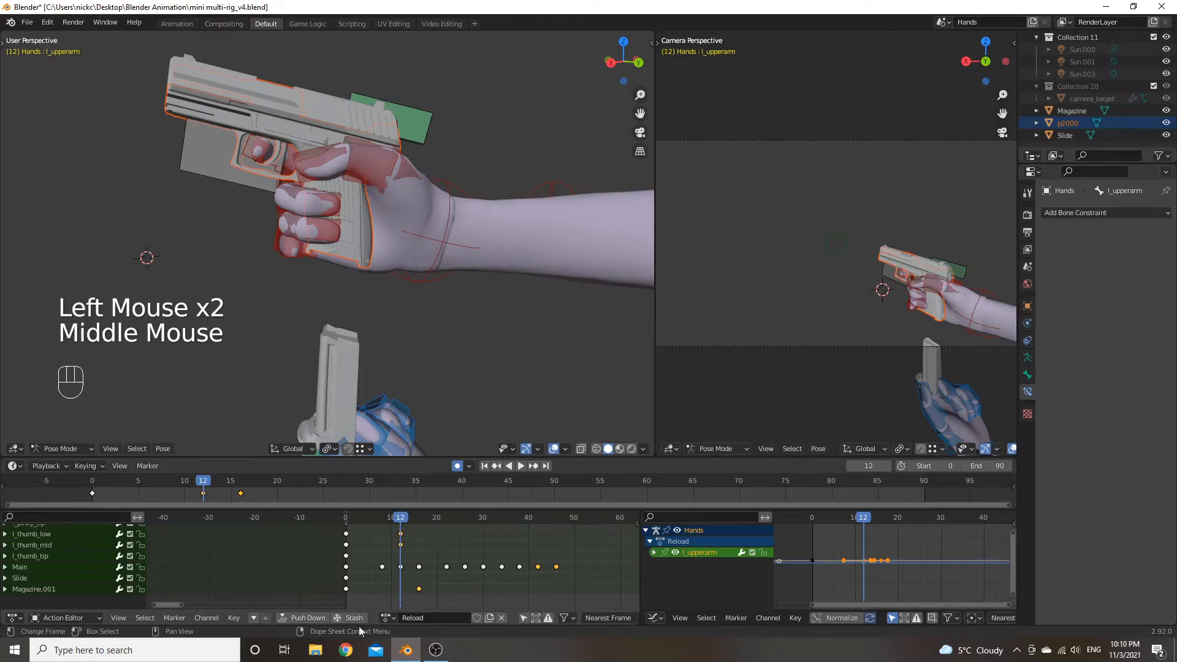
left_click(346, 589)
key("shift+d")
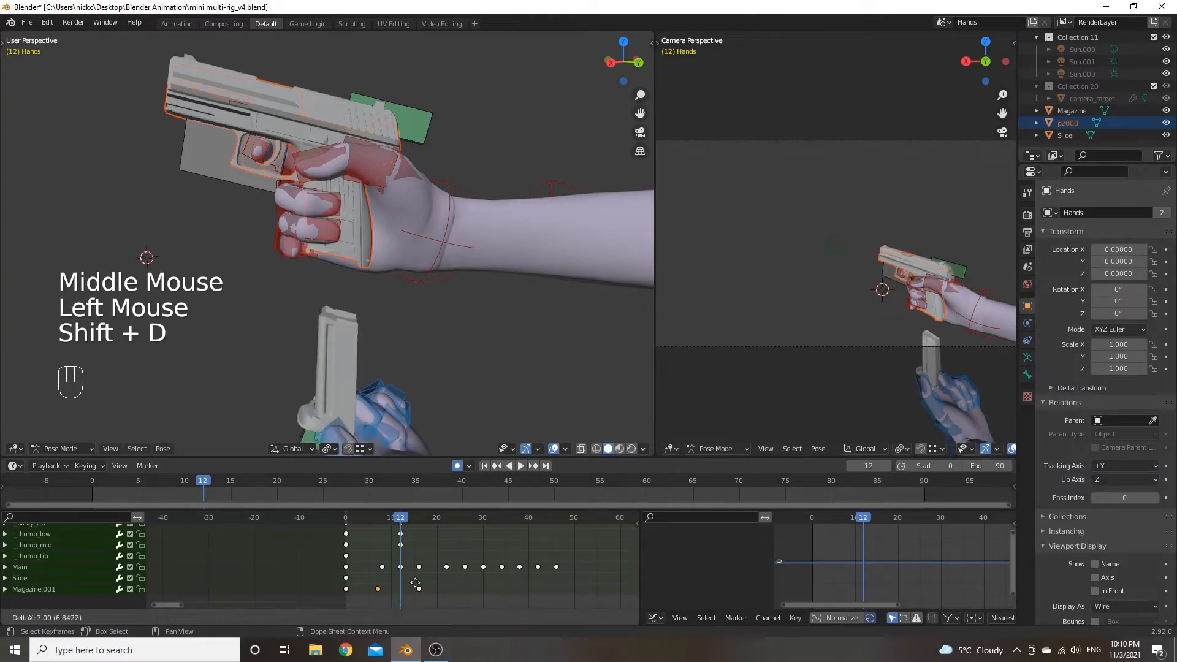
left_click(439, 580)
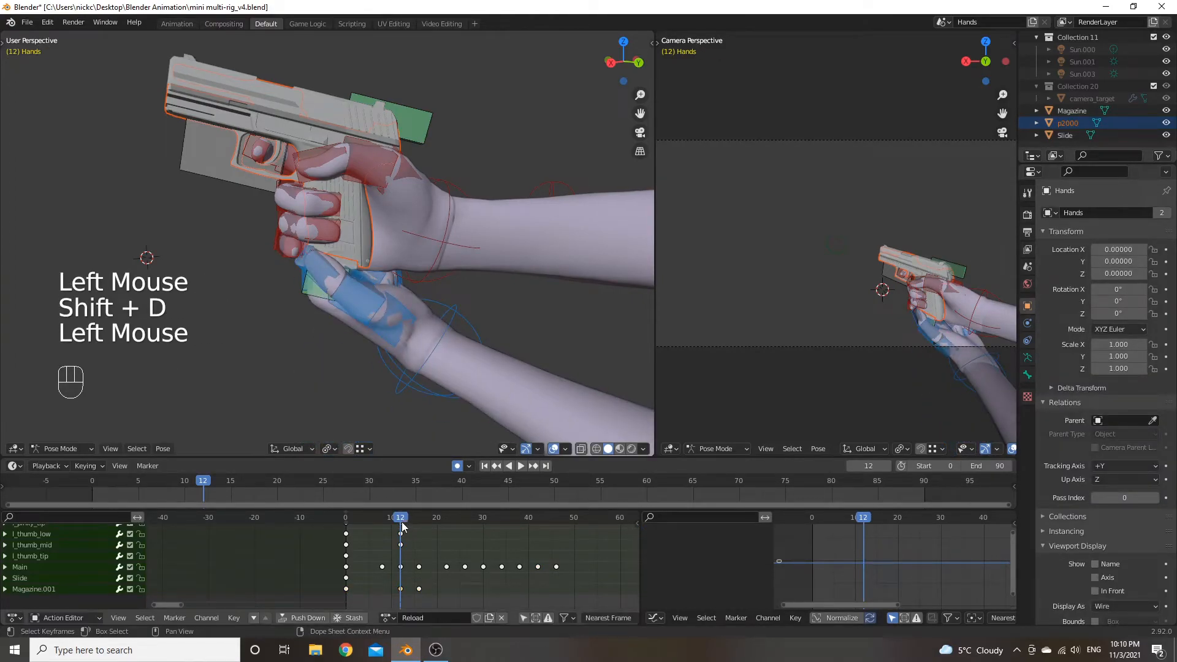
Play back the magazine pull in the Reload action and scrub to frame 16.
key("space")
key("space")
left_click_drag(450, 523, 418, 528)
key("space")
key("space")
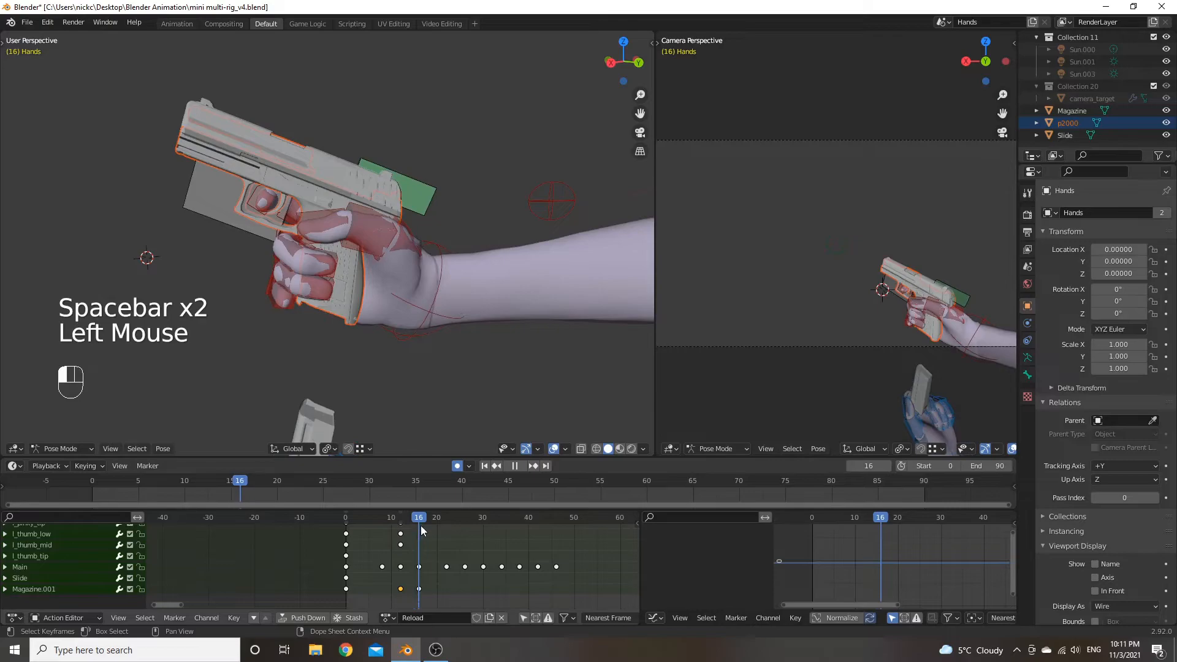
Raise the Magazine.001 bone about 1.05 along its local Y axis at frame 16, closer to the grip.
scroll(376, 370, "down", 3)
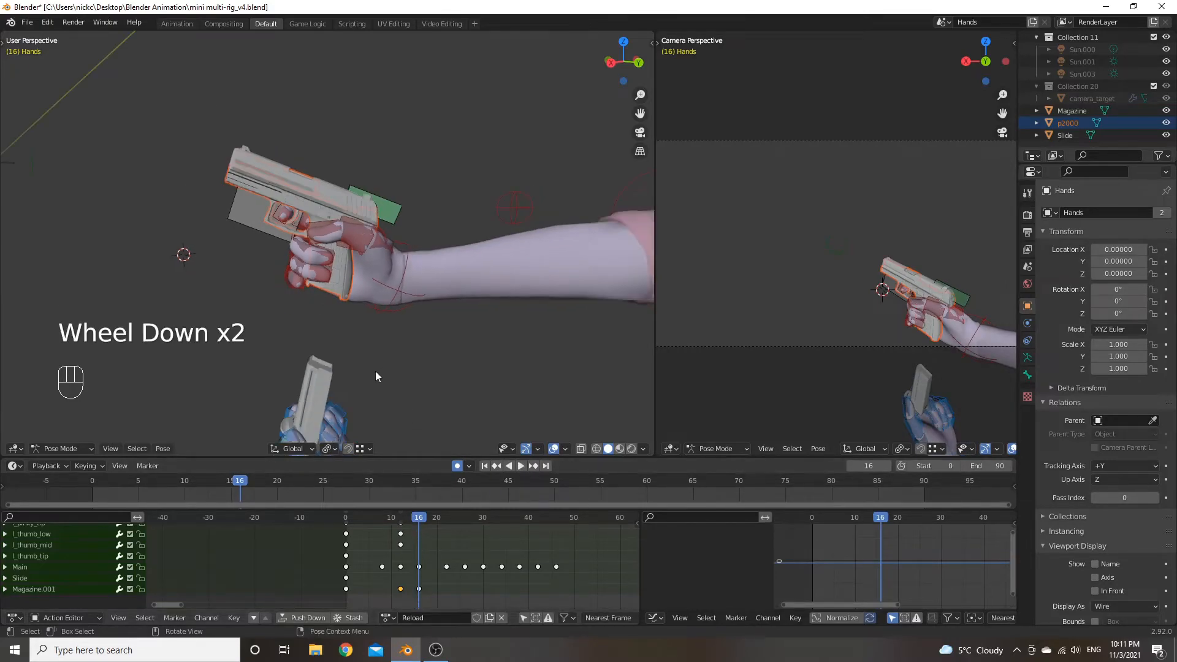
middle_click_drag(373, 366, 310, 376)
scroll(366, 384, "down", 1)
left_click(305, 406)
left_click(305, 406)
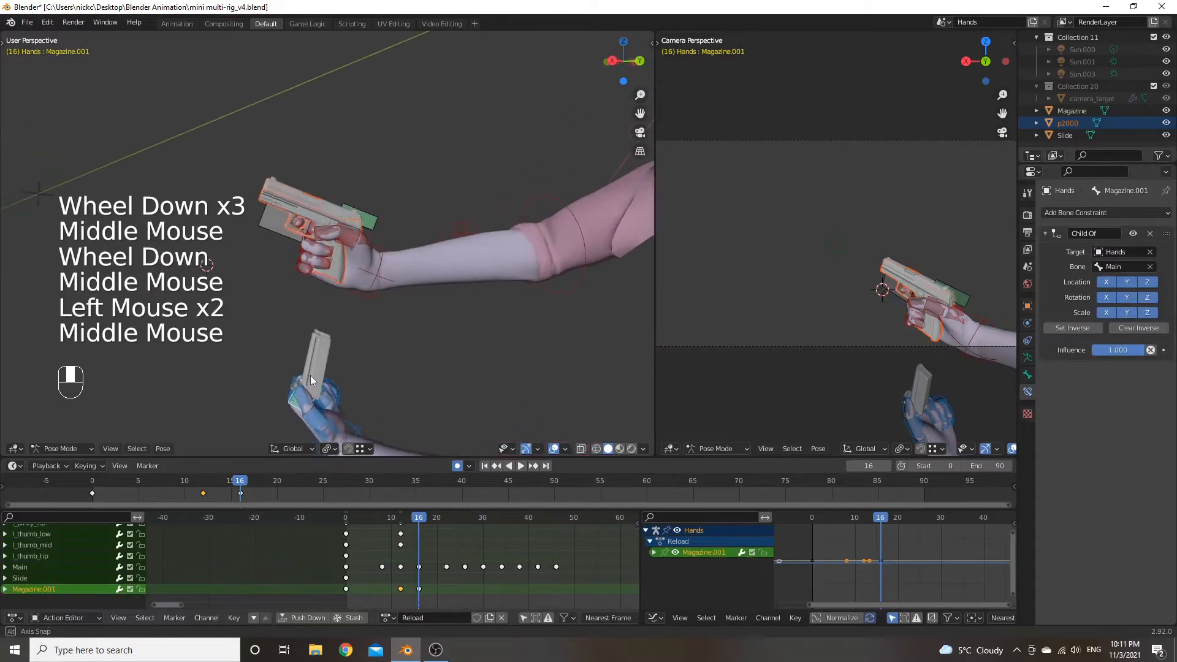
key("g")
key("y")
key("y")
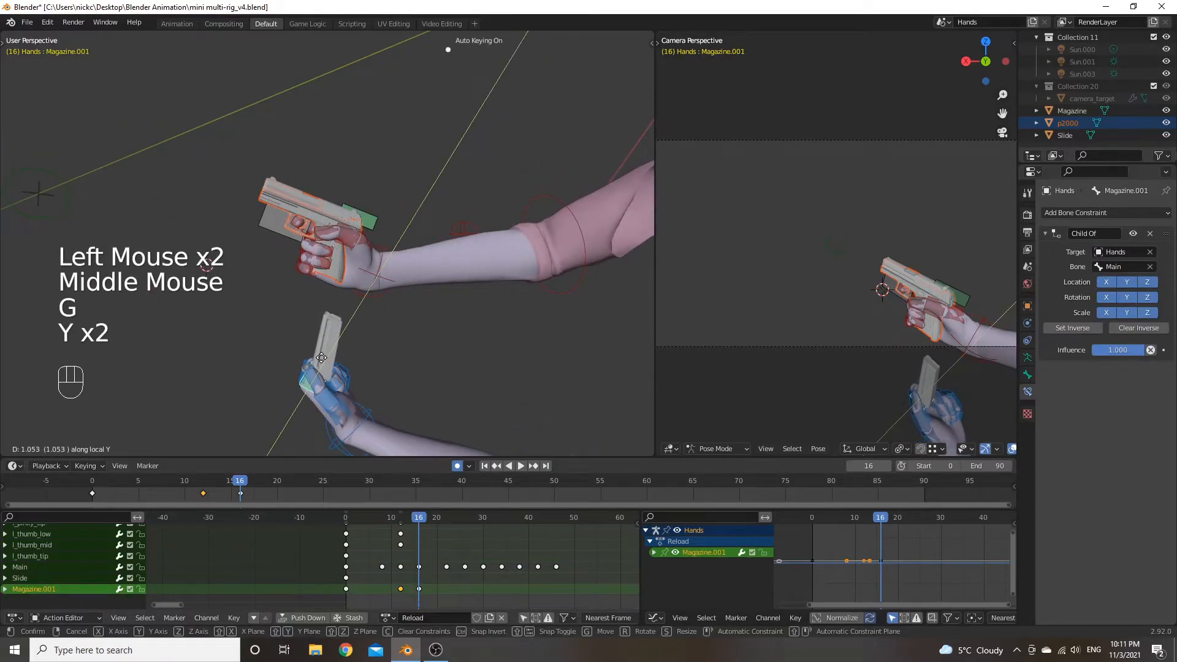
left_click(322, 356)
mouse_move(422, 517)
left_mouse_down()
mouse_move(387, 524)
mouse_move(417, 528)
left_mouse_up()
key("g")
key("x")
key("x")
right_click(393, 416)
Shift the Magazine.001 bone slightly forward along its local Z axis at frame 16.
key("g")
key("z")
key("z")
left_click(352, 372)
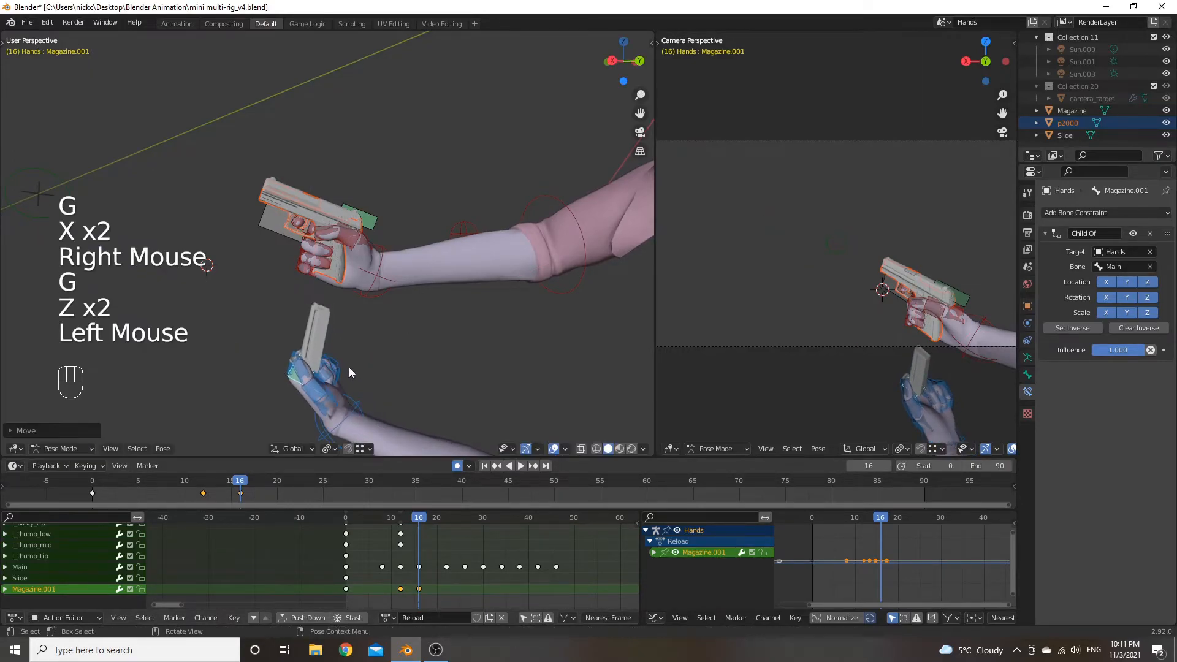
Shift the Magazine.001 bone sideways along its local X axis at frame 16, checking alignment from below the grip.
scroll(323, 373, "up", 4)
middle_click_drag(324, 373, 456, 276)
key("g")
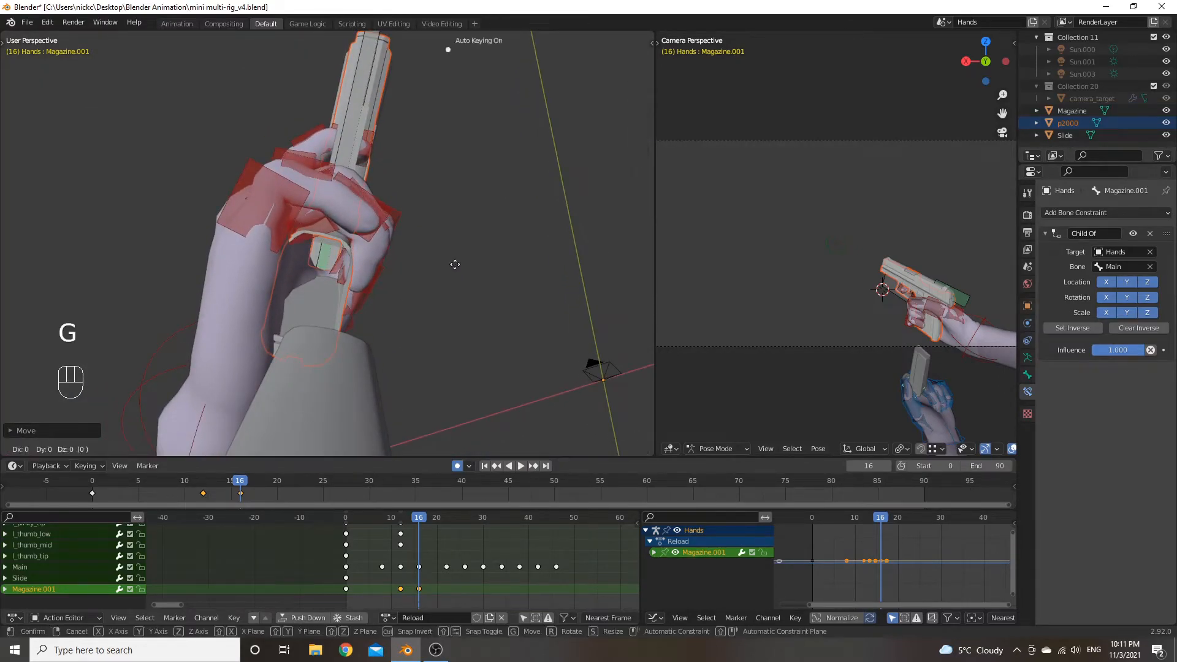
key("x")
key("x")
left_click(422, 264)
Scrub between frames 12 and 16 and briefly play the action to check the magazine's path out of the grip.
middle_click_drag(415, 276, 264, 398)
left_click(405, 526)
mouse_move(405, 526)
left_mouse_down()
mouse_move(424, 525)
mouse_move(382, 522)
mouse_move(417, 526)
left_mouse_up()
key("space")
key("space")
scroll(439, 396, "down", 5)
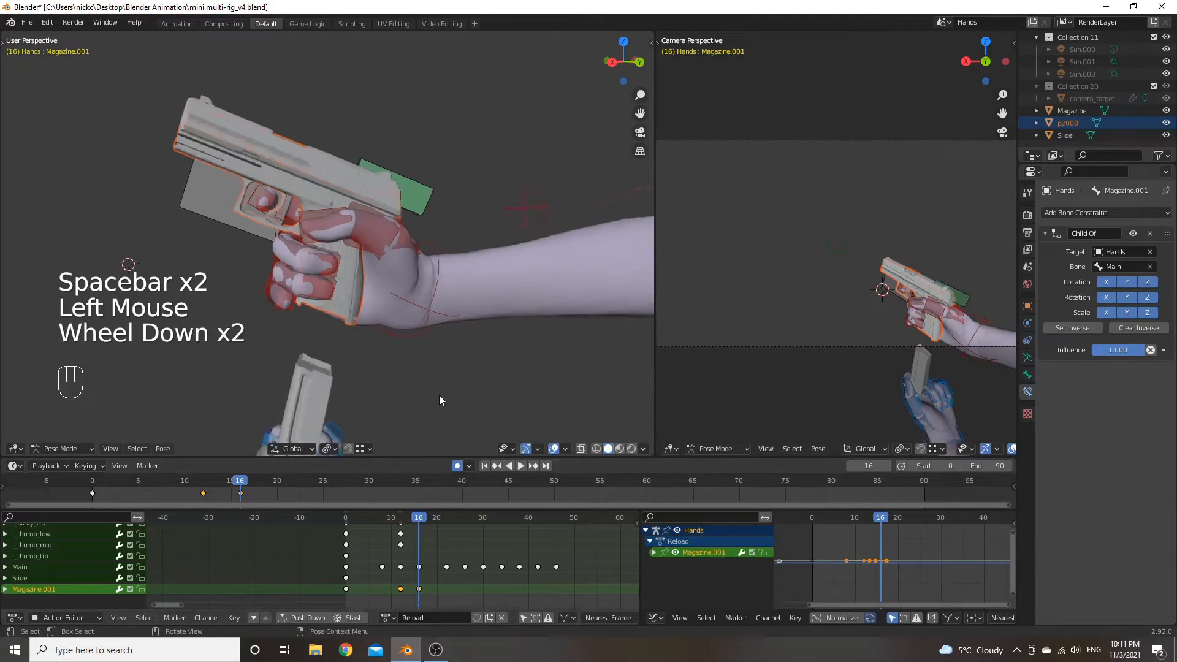
middle_click_drag(380, 379, 369, 362)
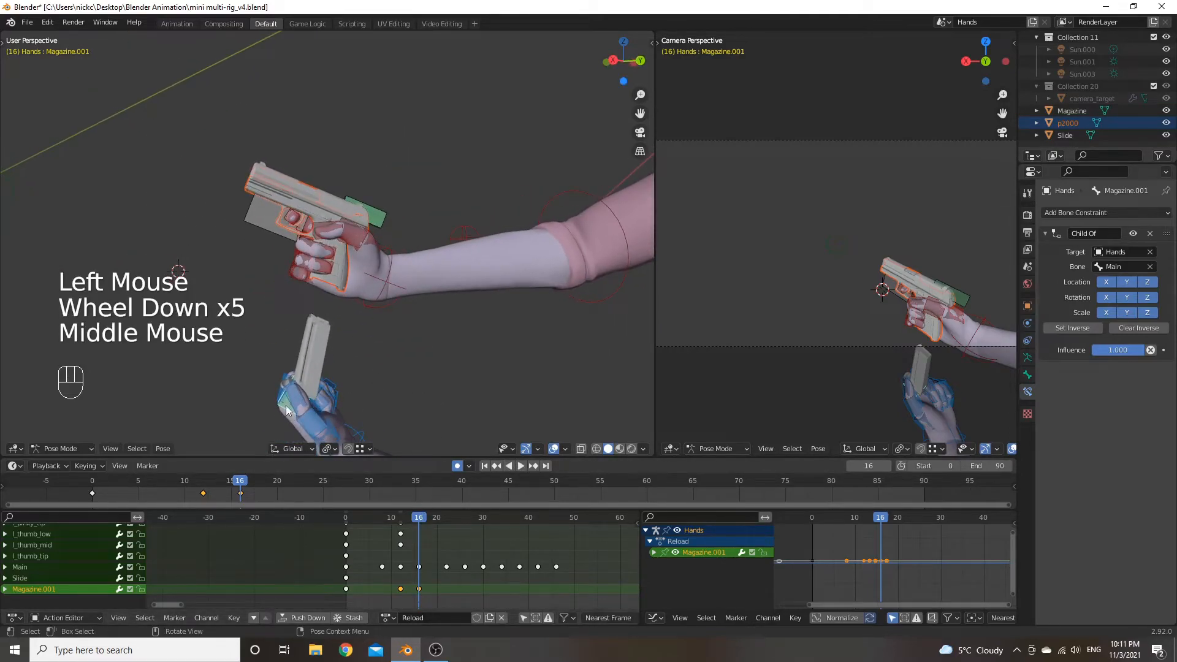
key("g")
key("z")
key("z")
right_click(384, 408)
key("g")
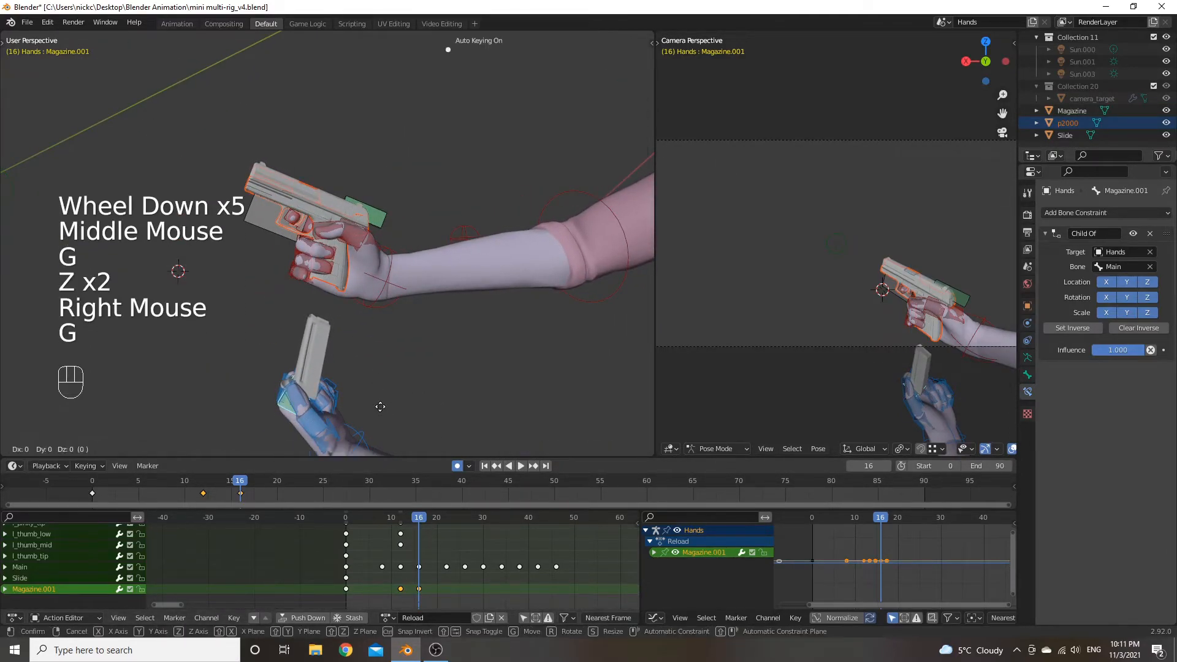
key("z")
right_click(372, 419)
Lower the Magazine.001 bone about 0.87 along its local Y axis at frame 16, away from the grip.
key("g")
key("y")
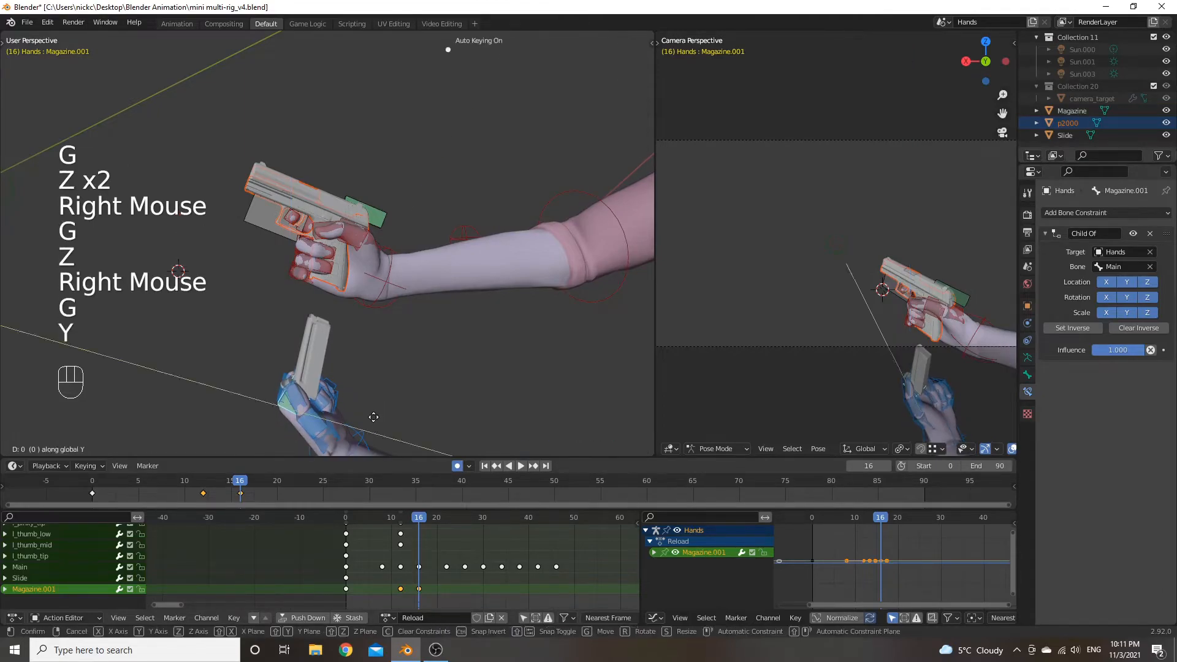
key("y")
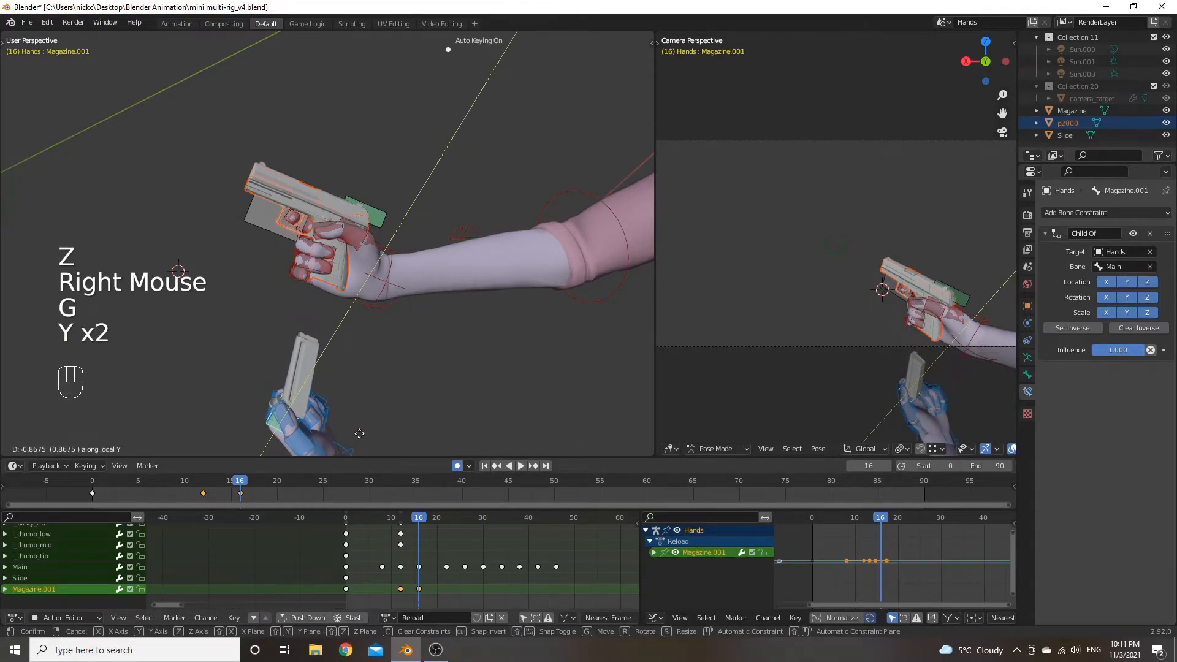
left_click(360, 433)
mouse_move(436, 524)
left_mouse_down()
mouse_move(551, 530)
mouse_move(393, 535)
mouse_move(430, 542)
left_mouse_up()
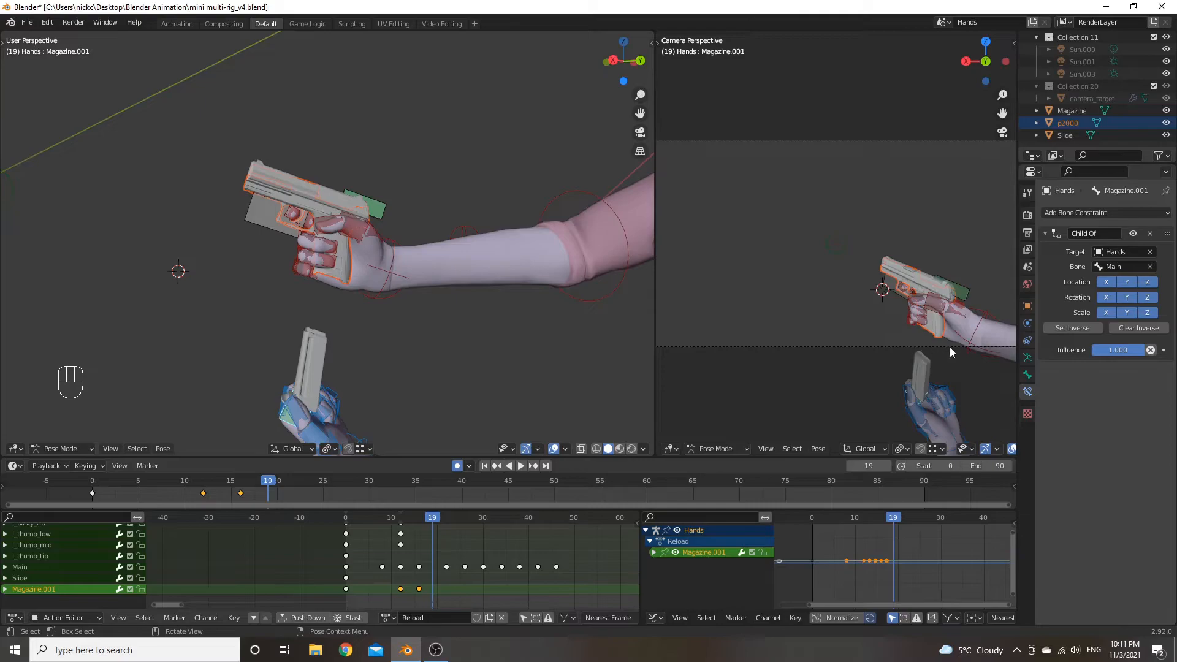
Raise the Magazine.001 bone along its local Y axis at frame 30 so the magazine nears the grip opening.
left_click_drag(432, 519, 484, 534)
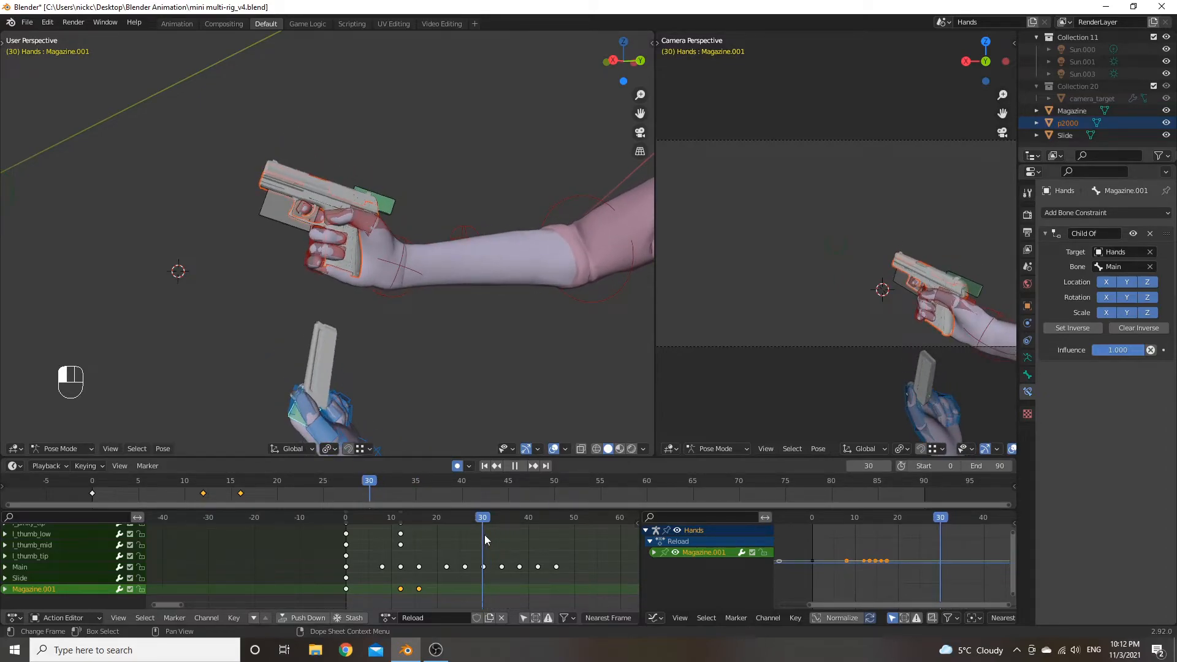
middle_click_drag(351, 408, 347, 353)
key("g")
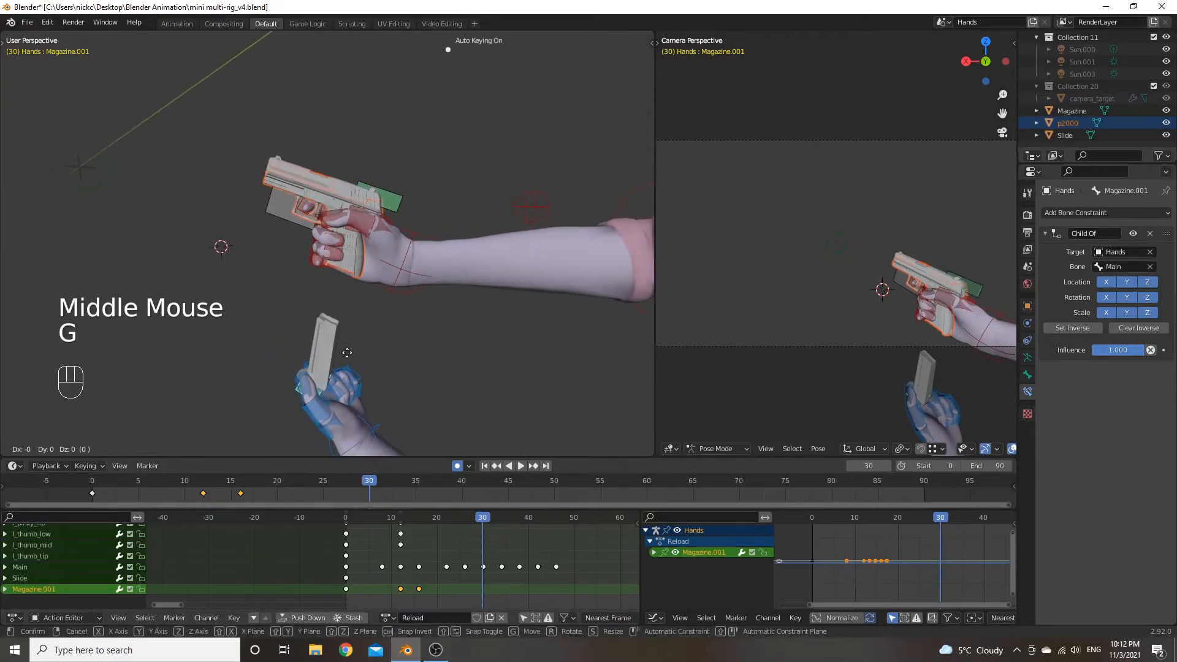
key("y")
key("y")
left_click(379, 304)
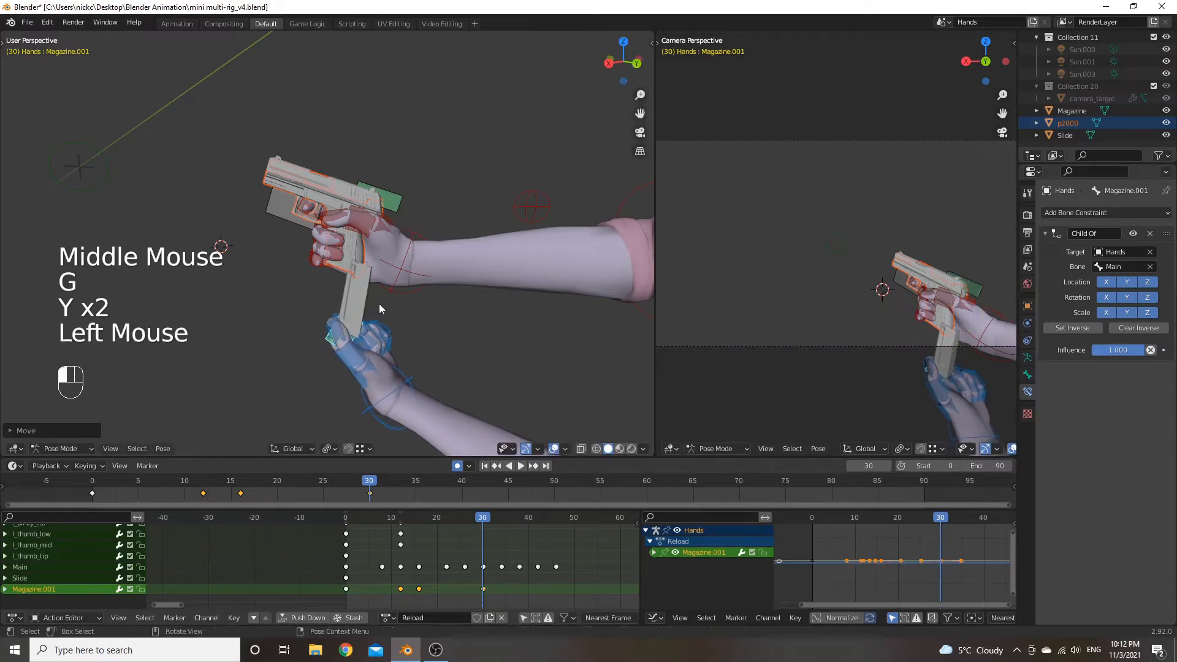
key("g")
key("x")
key("x")
right_click(368, 300)
Shift the Magazine.001 bone forward along its local Z axis at frame 30 to line up with the grip.
key("g")
key("z")
key("z")
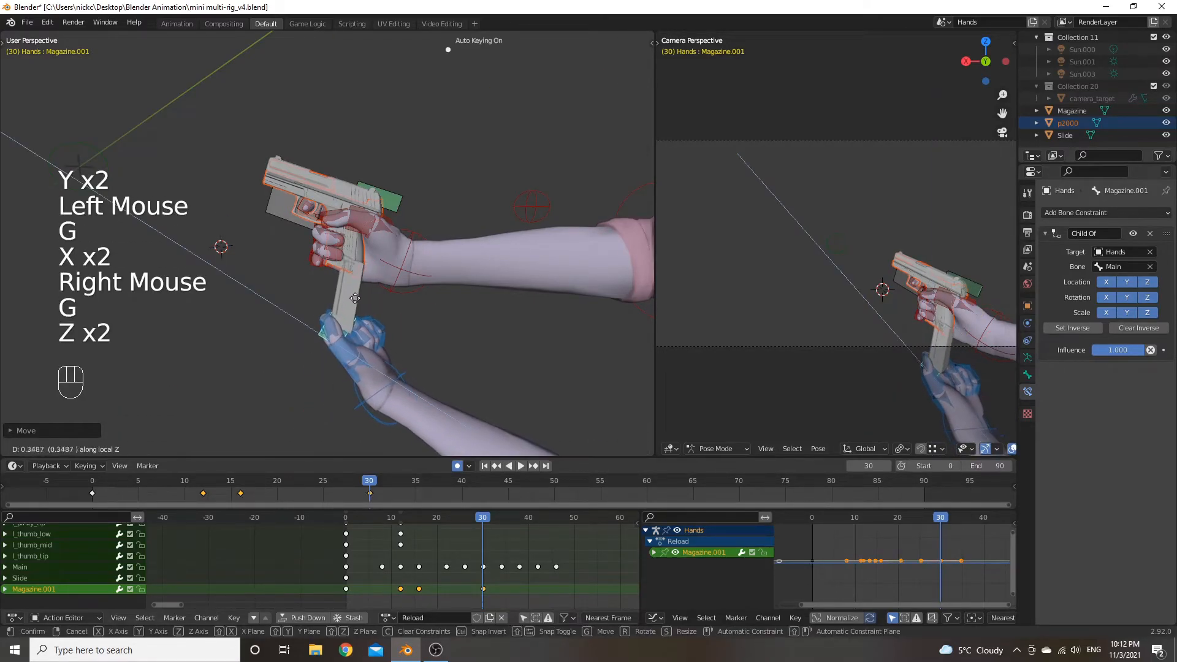
left_click(348, 296)
Shift the Magazine.001 bone along its local X axis at frame 30 and nudge it freely under the grip.
scroll(333, 320, "up", 3)
middle_click_drag(333, 320, 423, 310)
key("g")
key("x")
key("x")
left_click(480, 264)
key("g")
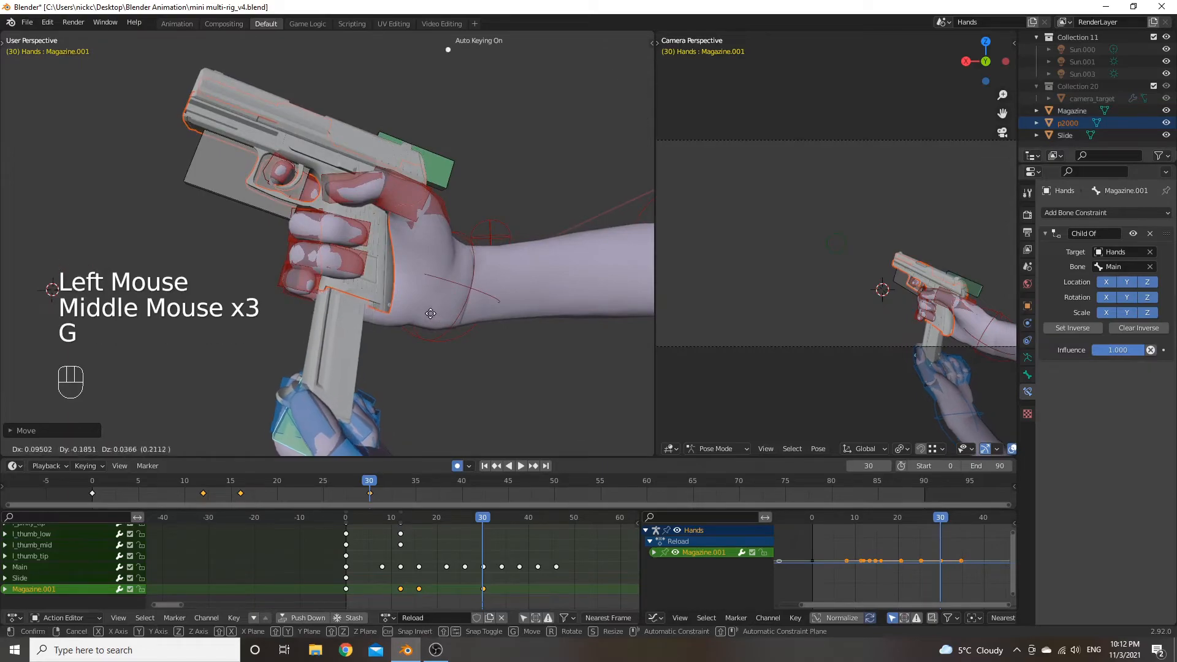
left_click(436, 313)
key("r")
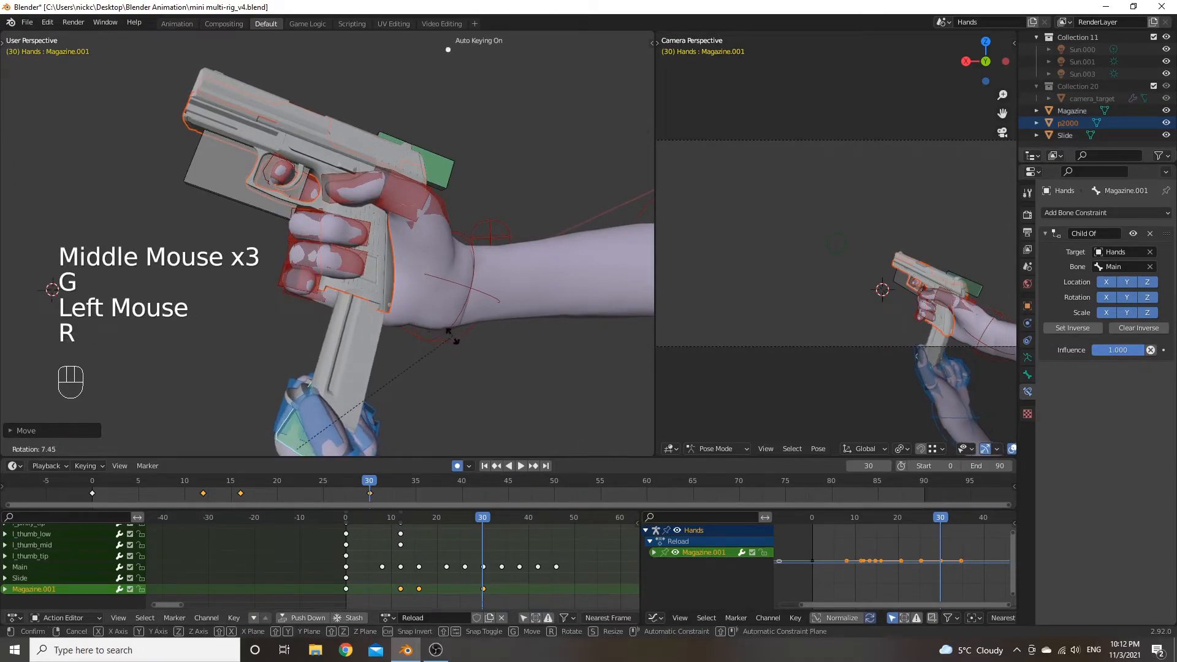
right_click(450, 331)
key("r")
key("z")
key("z")
right_click(459, 348)
Tilt the Magazine.001 bone about its local X axis at frame 30 and reposition the magazine at the grip opening.
key("r")
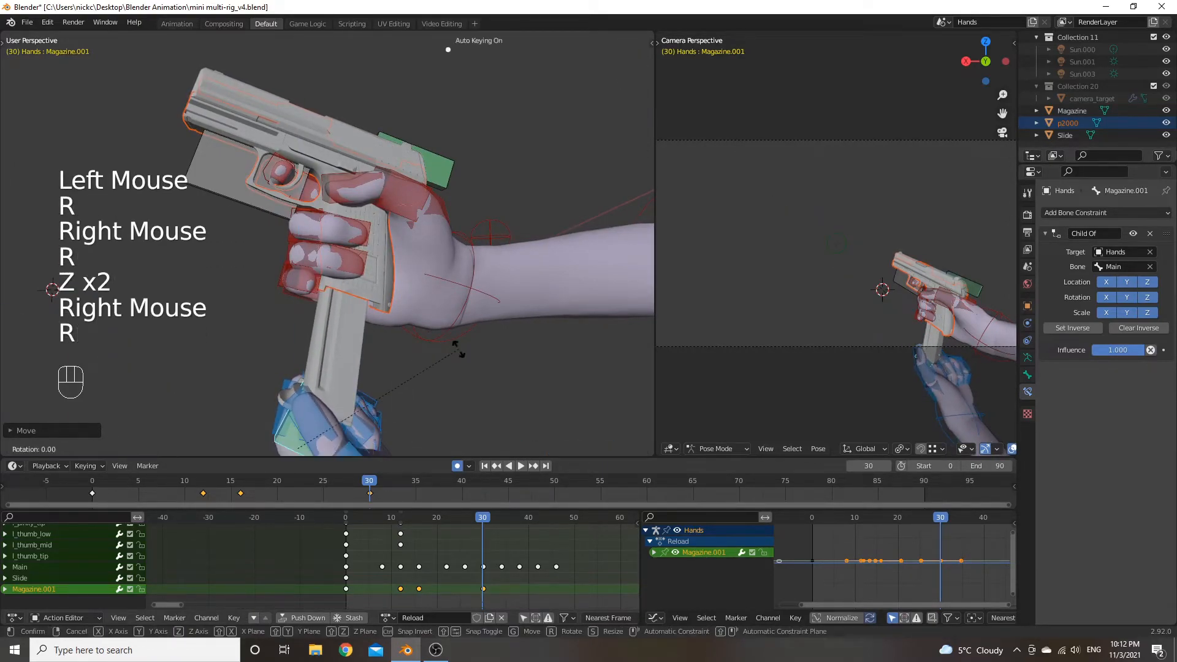
key("x")
key("x")
left_click(487, 380)
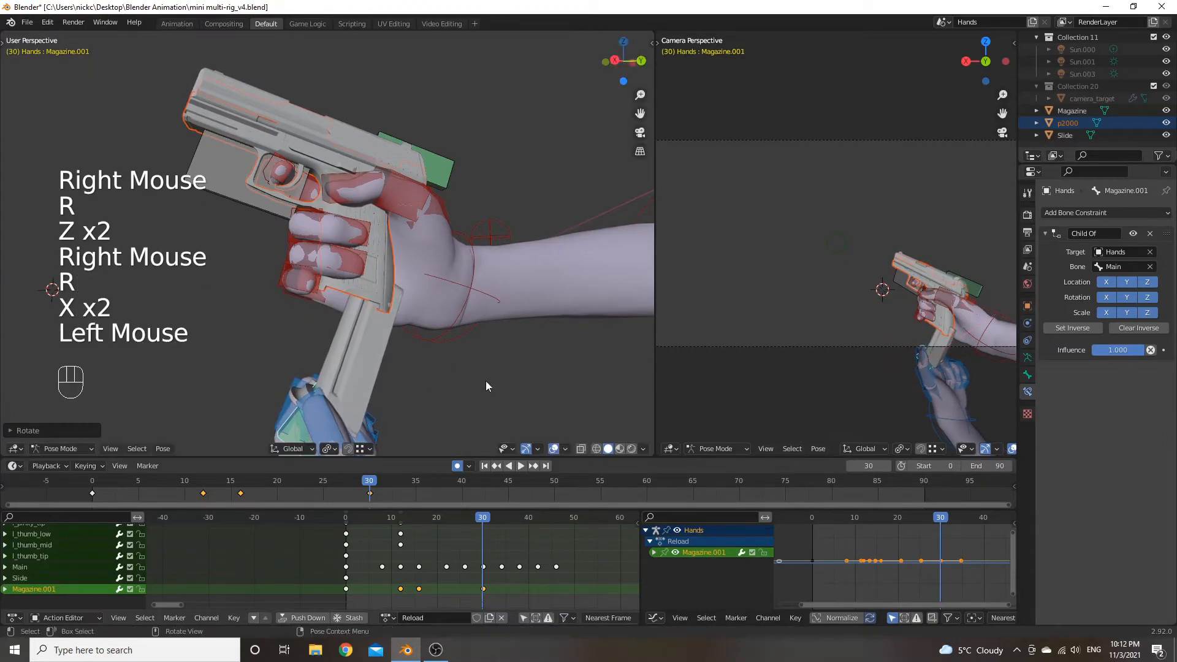
key("g")
left_click(452, 374)
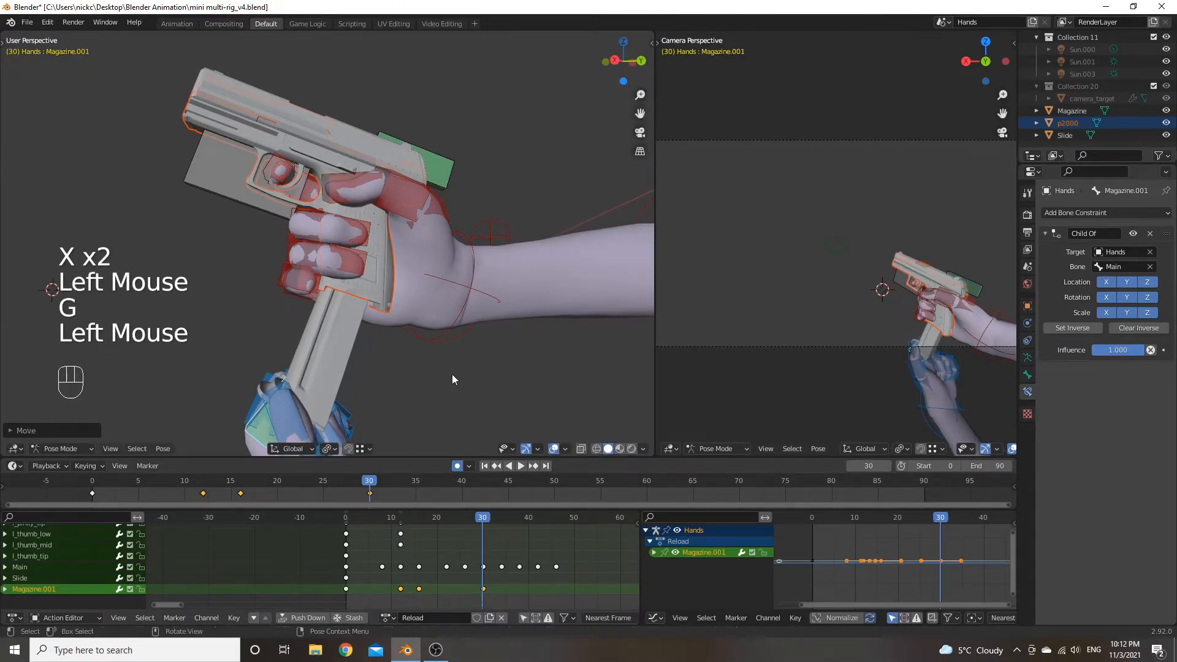
Tilt the Magazine.001 bone a little further about its local X axis at frame 30 and realign it with the grip.
key("r")
key("x")
key("x")
left_click(464, 384)
key("g")
left_click(450, 378)
middle_click_drag(450, 378, 559, 346)
key("g")
key("z")
key("z")
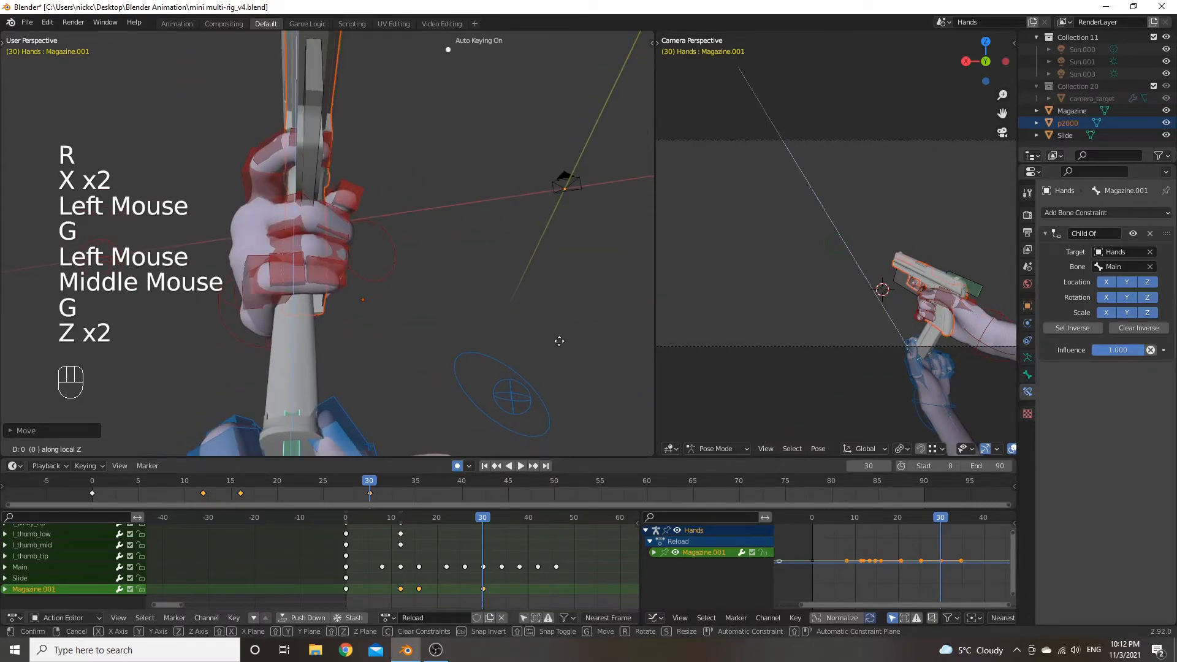
right_click(566, 342)
Shift the Magazine.001 bone slightly sideways along its local X axis at frame 30 to centre the magazine in the grip.
key("g")
key("x")
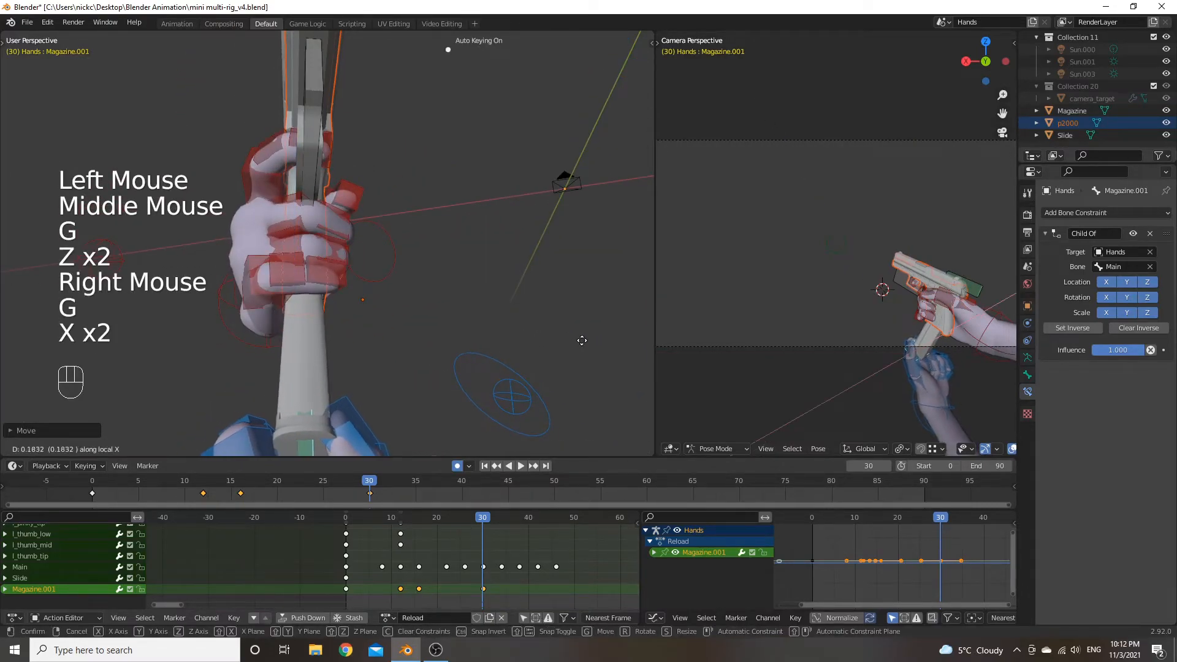
left_click(574, 339)
Refine the Magazine.001 bone's tilt about local X at frame 30 and move it so the magazine's tip meets the grip opening.
middle_click_drag(570, 338, 346, 310)
key("r")
key("x")
key("x")
left_click(401, 322)
key("g")
left_click(391, 323)
middle_click_drag(391, 322, 402, 346)
key("g")
right_click(533, 327)
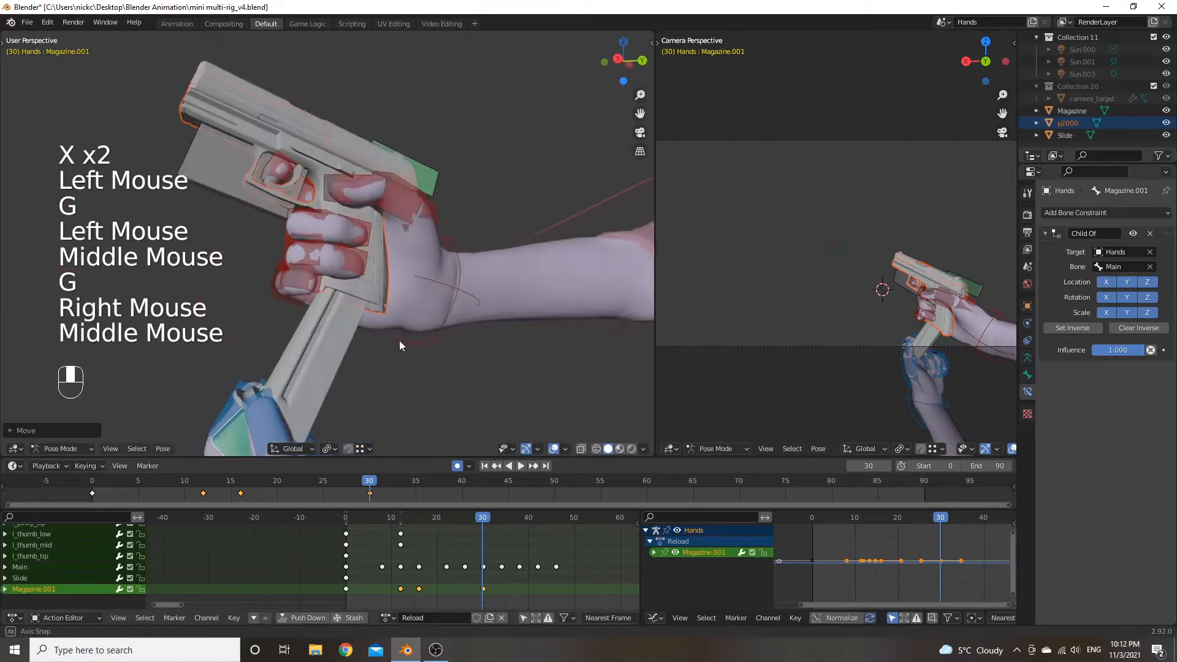
Clear the Magazine.001 bone's location and rotation at frame 34 so the magazine sits fully in the grip.
mouse_move(482, 518)
left_mouse_down()
mouse_move(512, 522)
mouse_move(483, 523)
mouse_move(503, 525)
left_mouse_up()
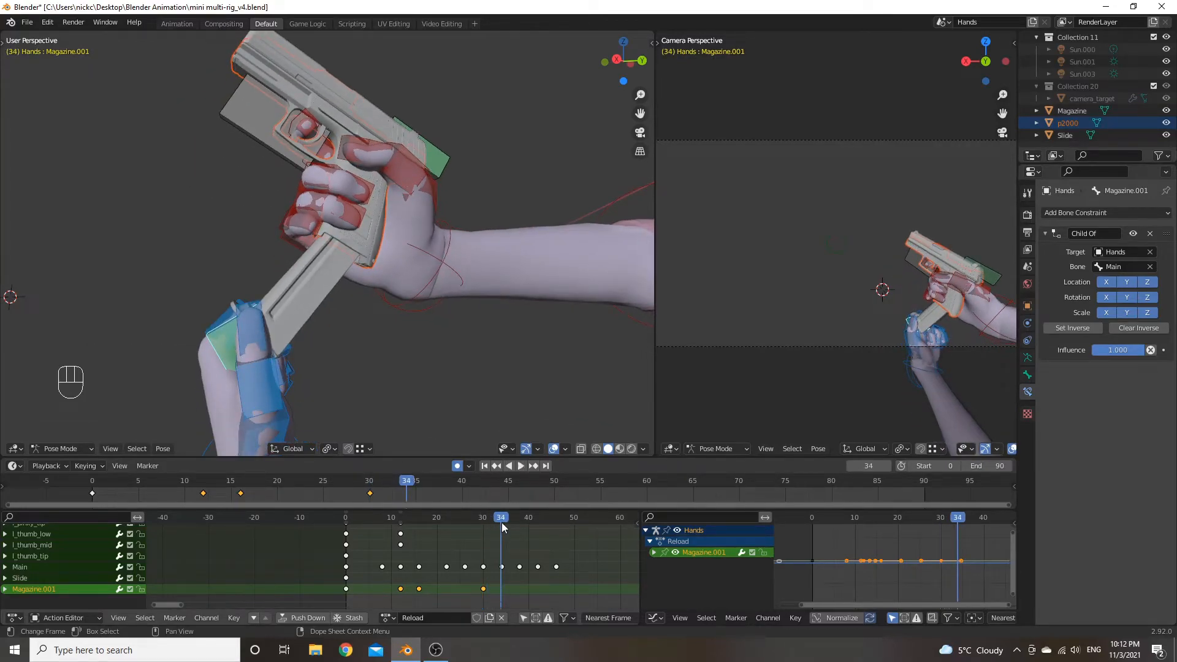
middle_click_drag(376, 376, 319, 333)
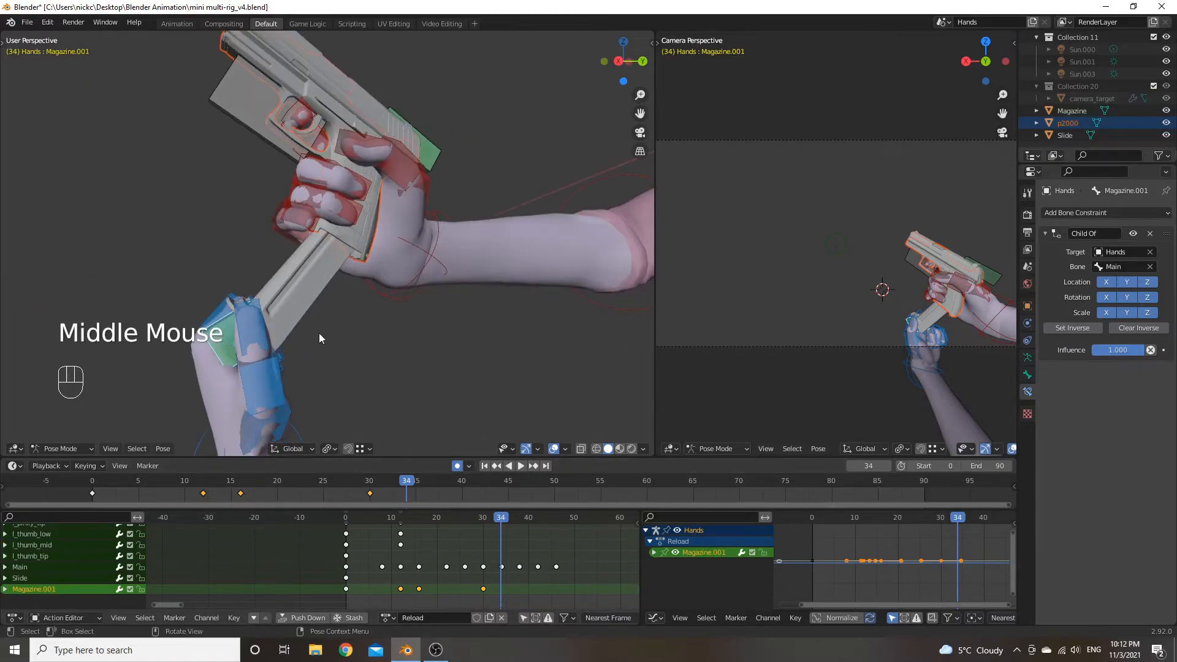
key("alt+g")
key("alt+r")
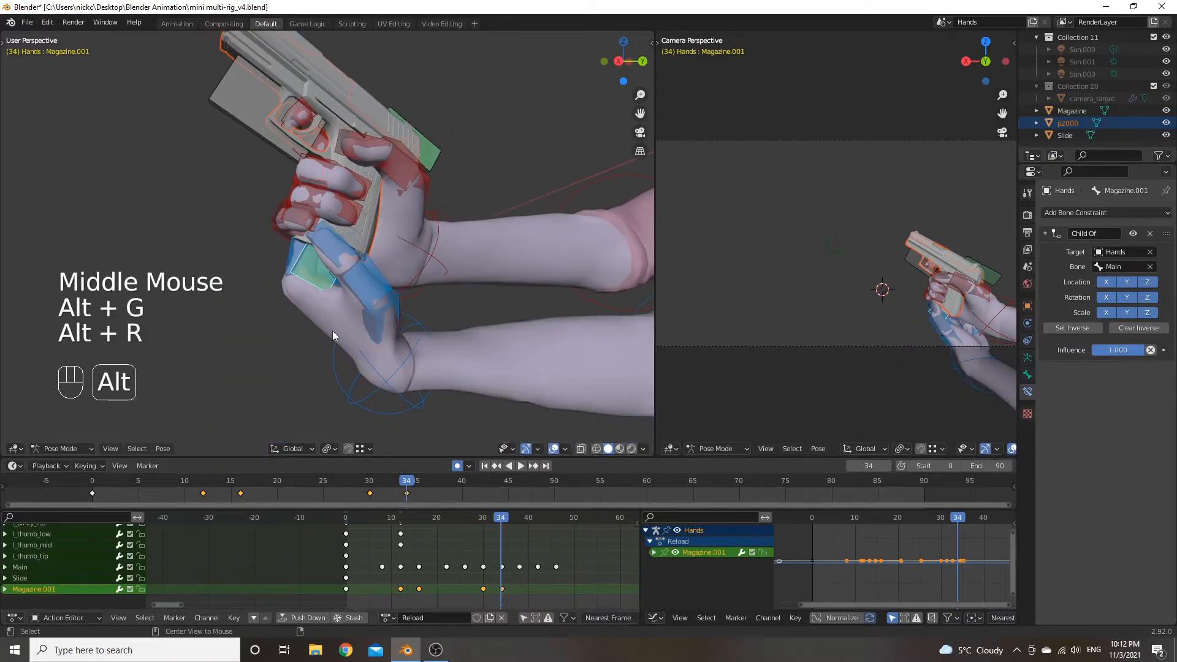
middle_click_drag(394, 315, 323, 321)
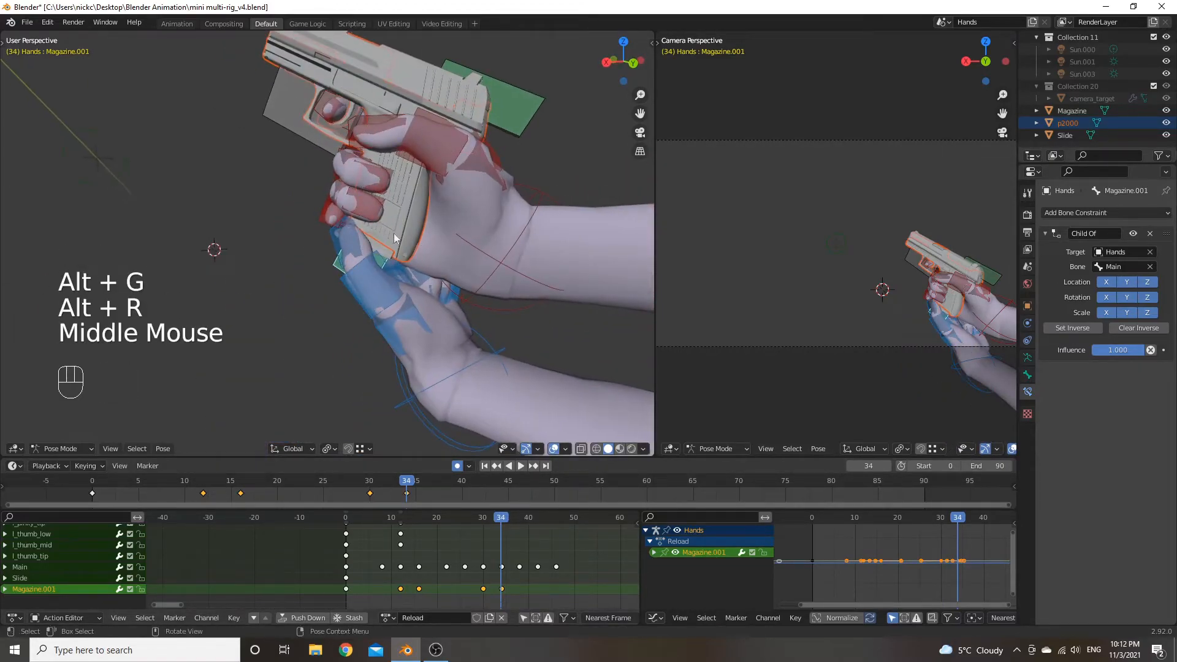
middle_click_drag(396, 315, 439, 363)
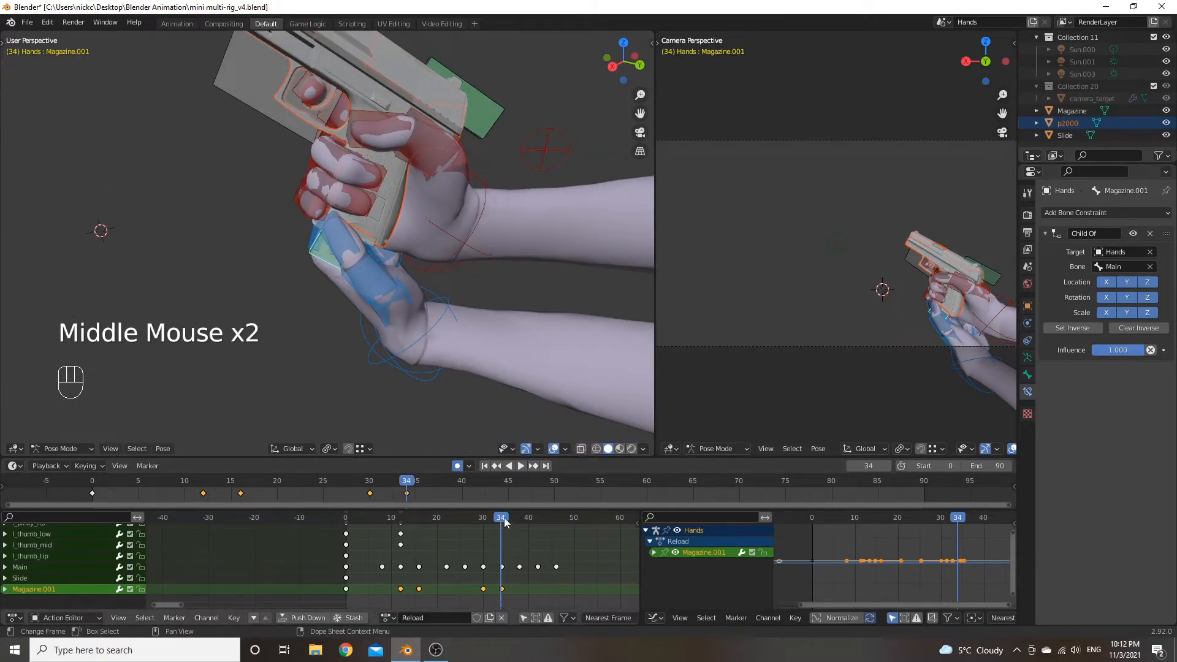
Duplicate the Magazine.001 keyframe from frame 16 to frame 26 and play the action to check the hold.
left_click_drag(500, 523, 466, 559)
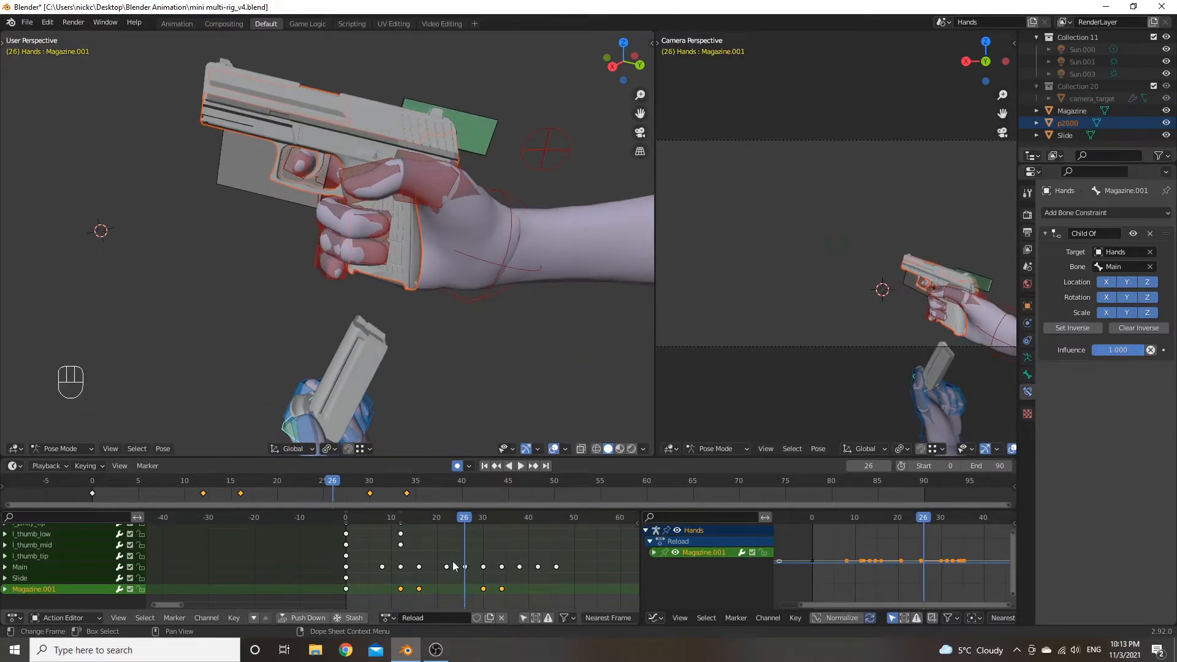
left_click(419, 591)
key("shift+d")
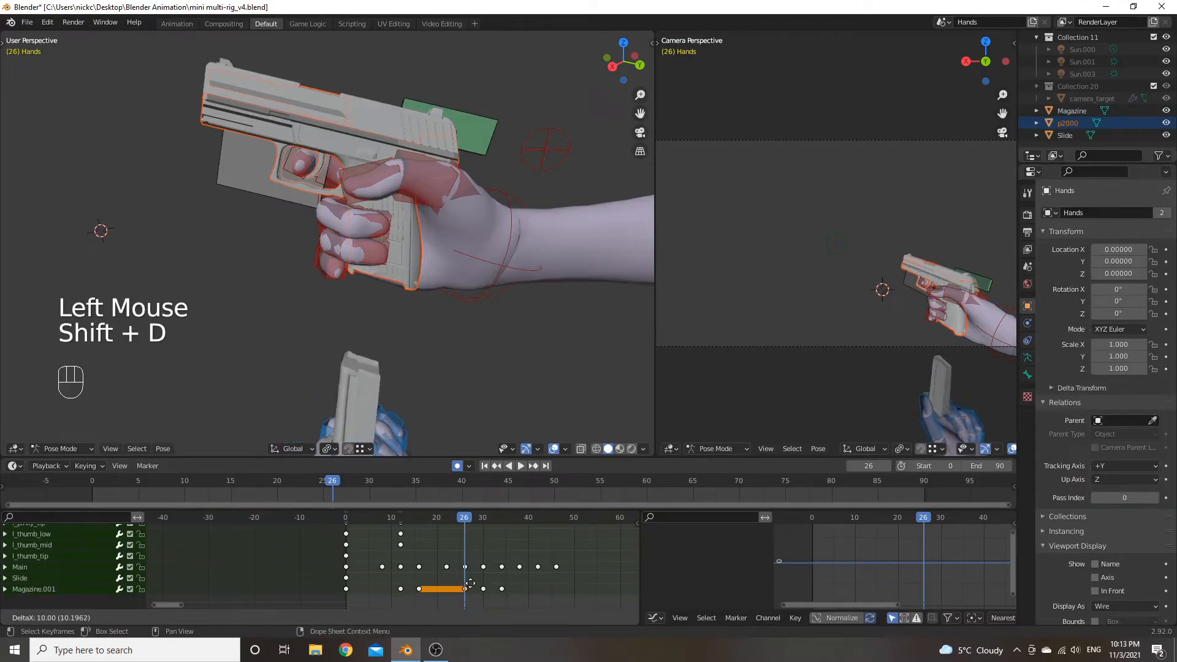
left_click(469, 579)
left_click_drag(468, 517, 463, 542)
key("space")
key("space")
left_click(465, 518)
Move the duplicated Magazine.001 keyframe to frame 24 and preview the timing.
key("g")
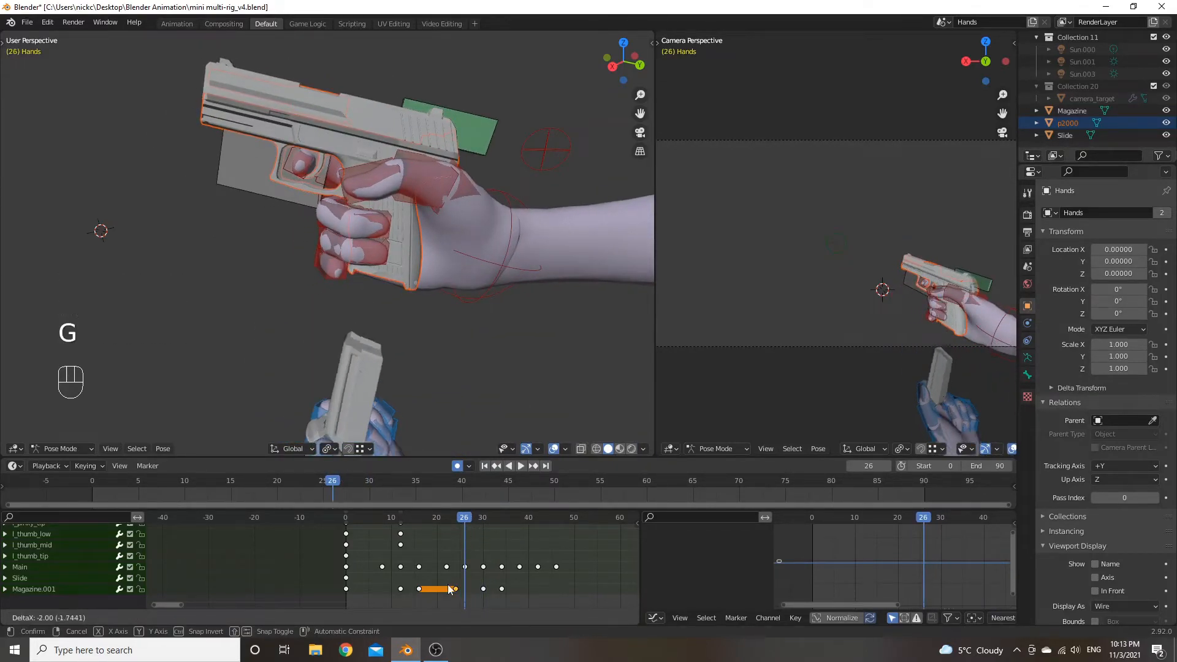
left_click(448, 585)
left_click(444, 524)
key("space")
key("space")
Scrub and play the Reload action to review the magazine's removal and its reinsertion up to frame 34.
left_click_drag(451, 524, 501, 517)
middle_click_drag(433, 297, 465, 283)
scroll(385, 278, "down", 2)
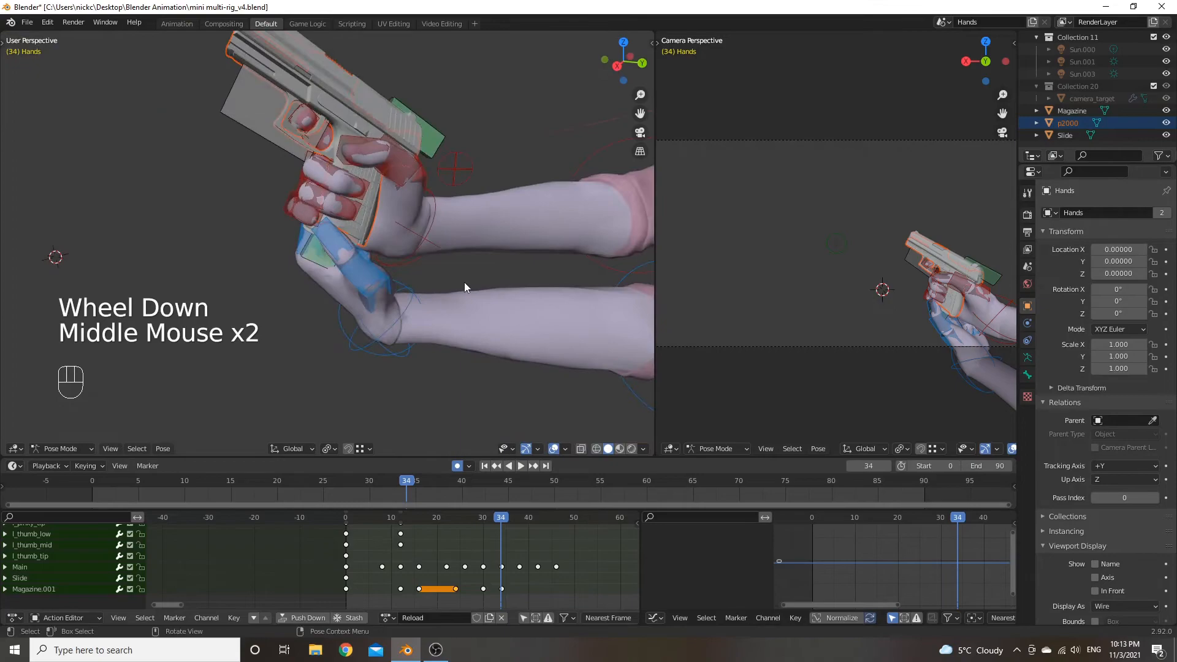
left_click_drag(506, 519, 501, 567)
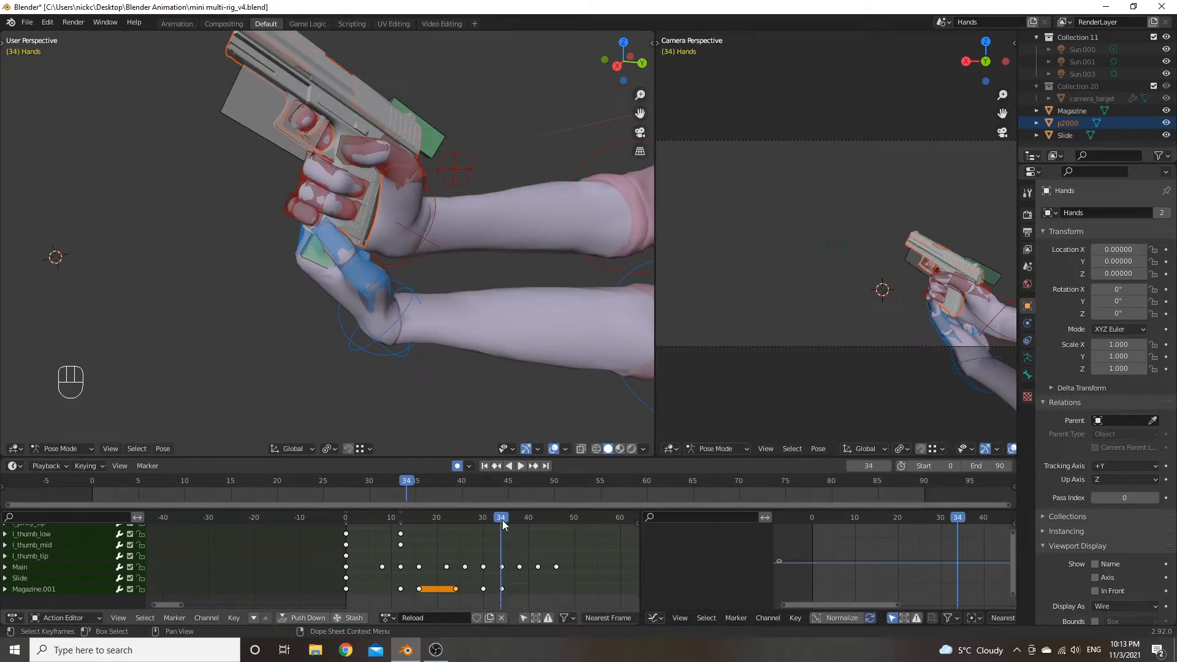
left_click_drag(502, 519, 351, 522)
key("space")
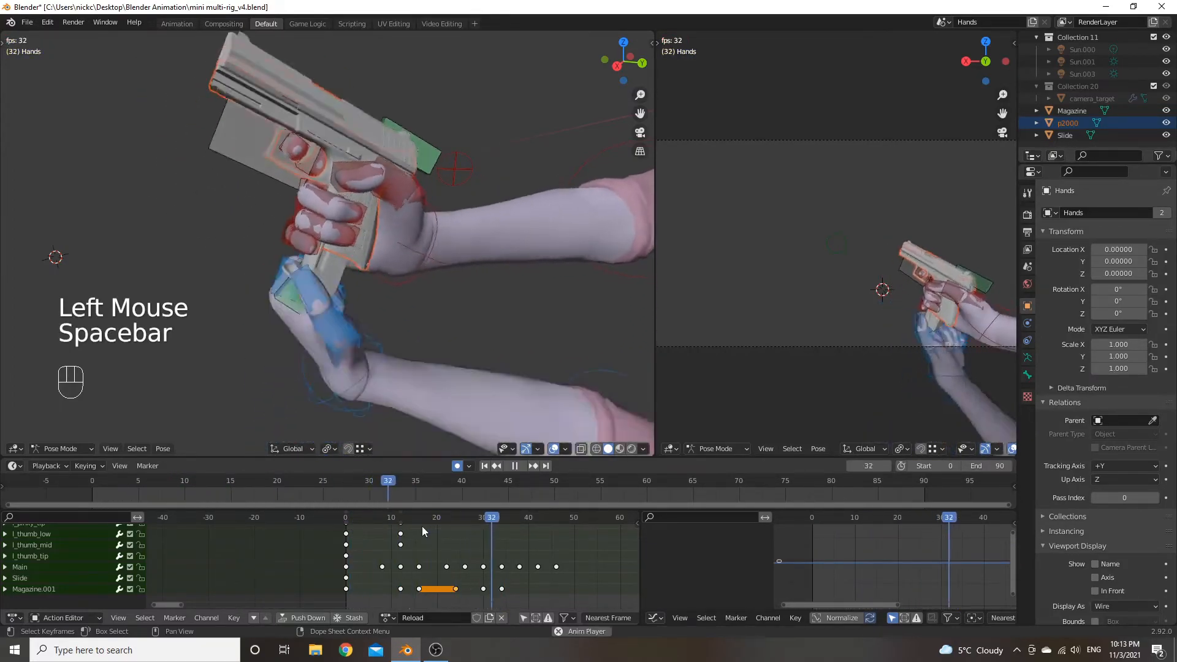
key("space")
left_click(383, 516)
key("space")
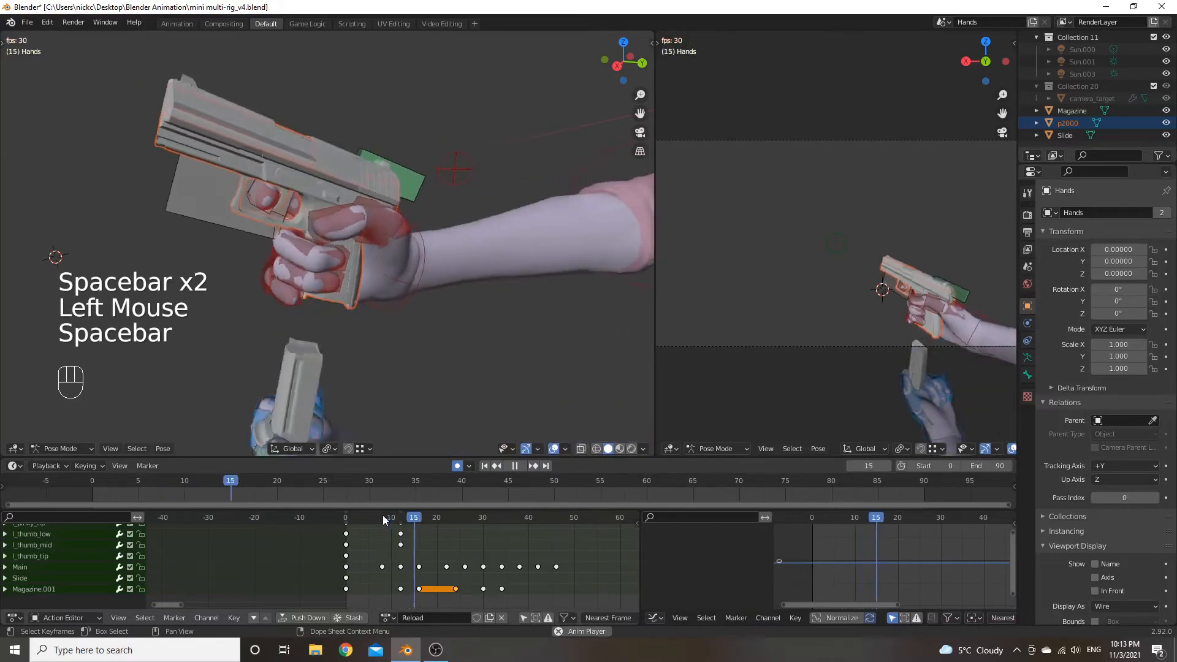
key("space")
Copy the l_IK keyframe from frame 0 and paste it at frame 42 to return the left hand to its starting grip.
left_click_drag(400, 520, 535, 529)
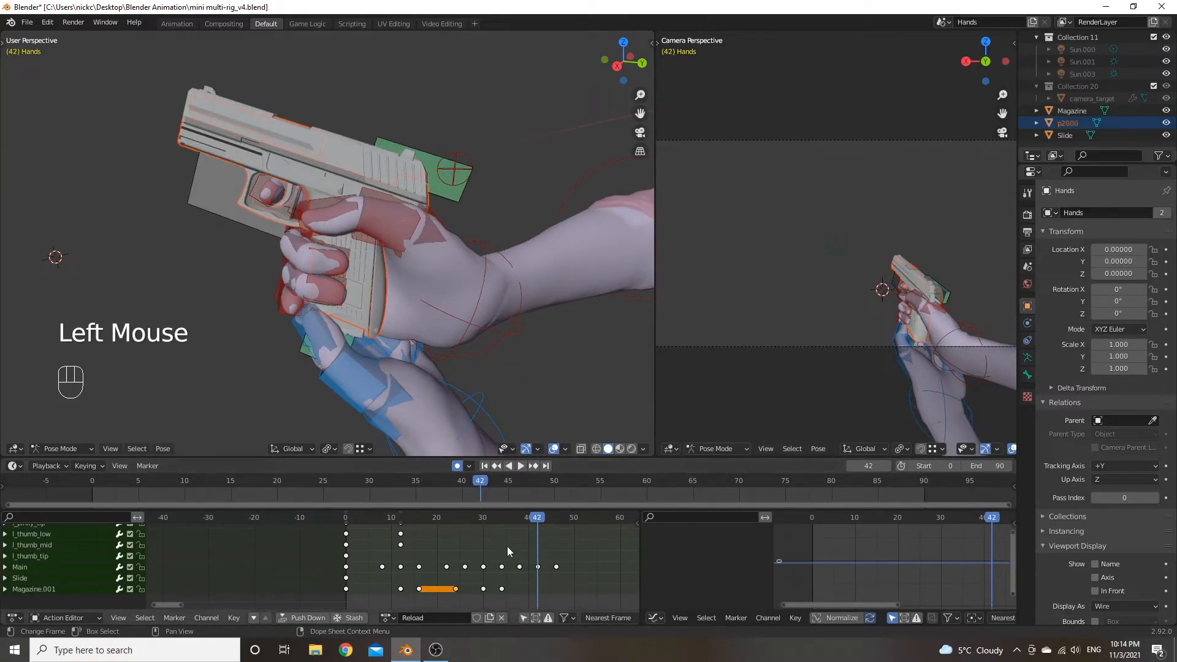
middle_click_drag(471, 544, 483, 557)
middle_click_drag(471, 513, 471, 512)
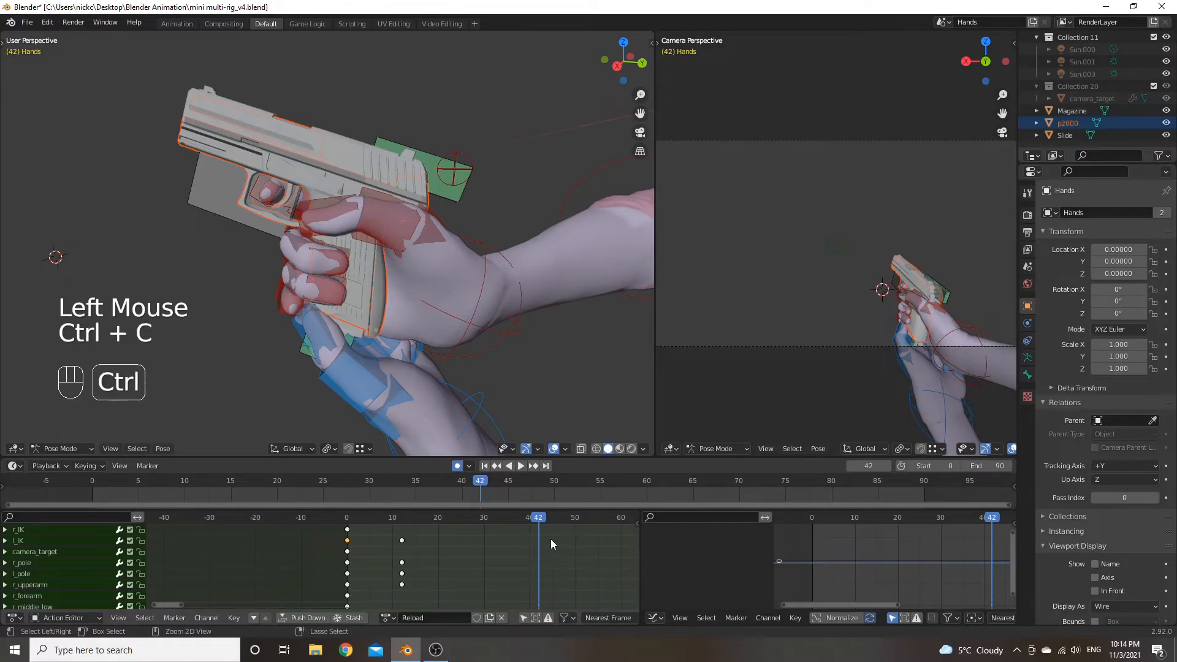
key("ctrl+v")
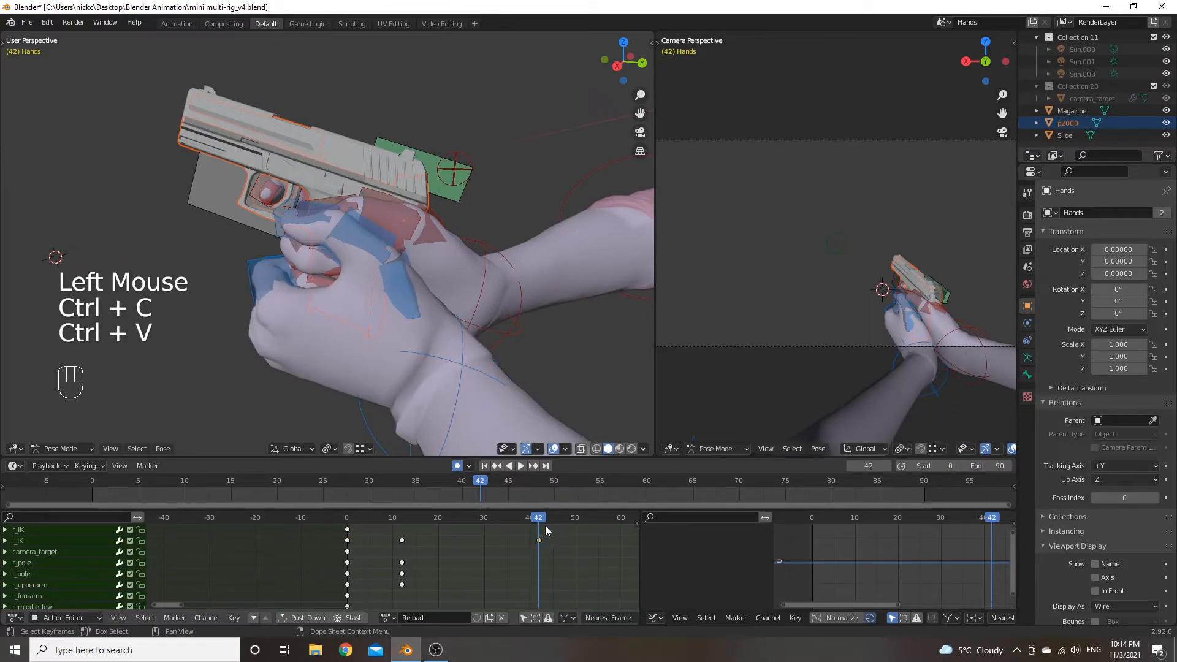
Duplicate the l_IK keyframe from frame 12 to frame 38 to keep the left hand on the magazine.
middle_click_drag(548, 529, 564, 546)
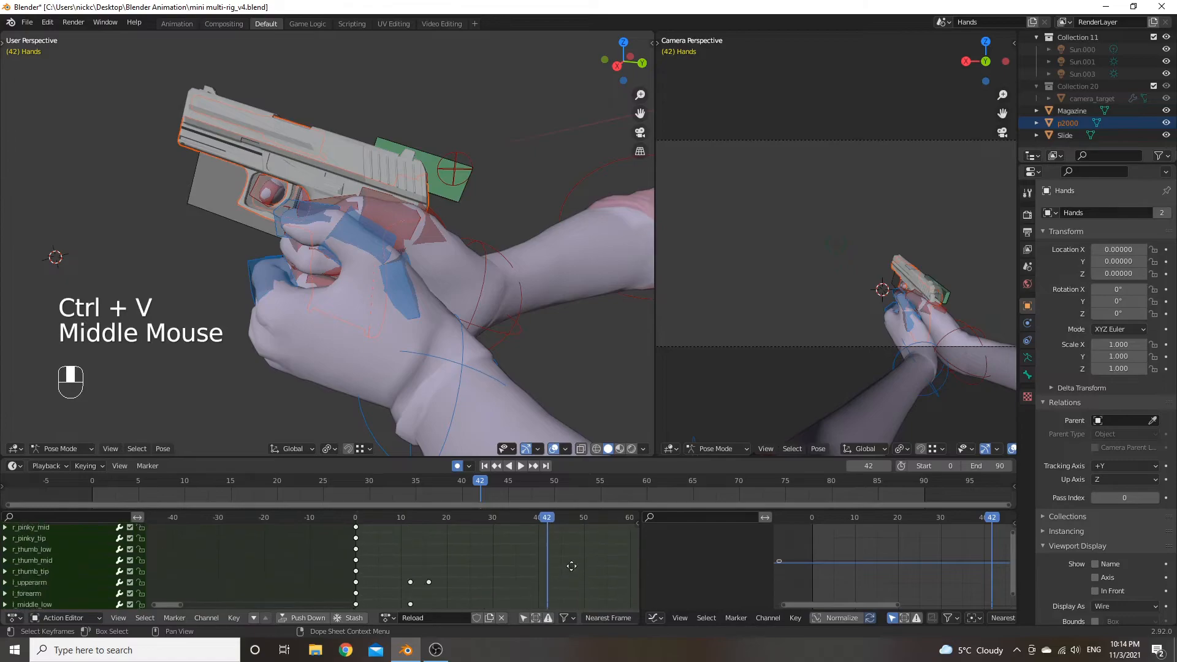
left_click_drag(535, 519, 521, 542)
middle_click_drag(564, 571, 519, 580)
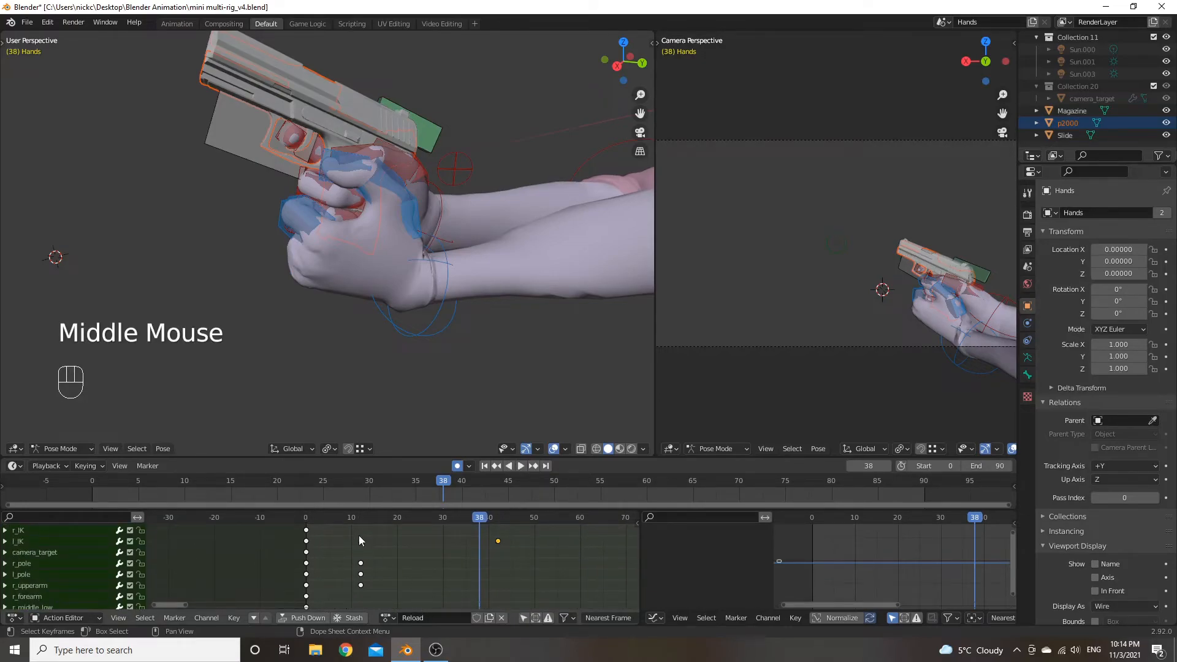
key("shift+d")
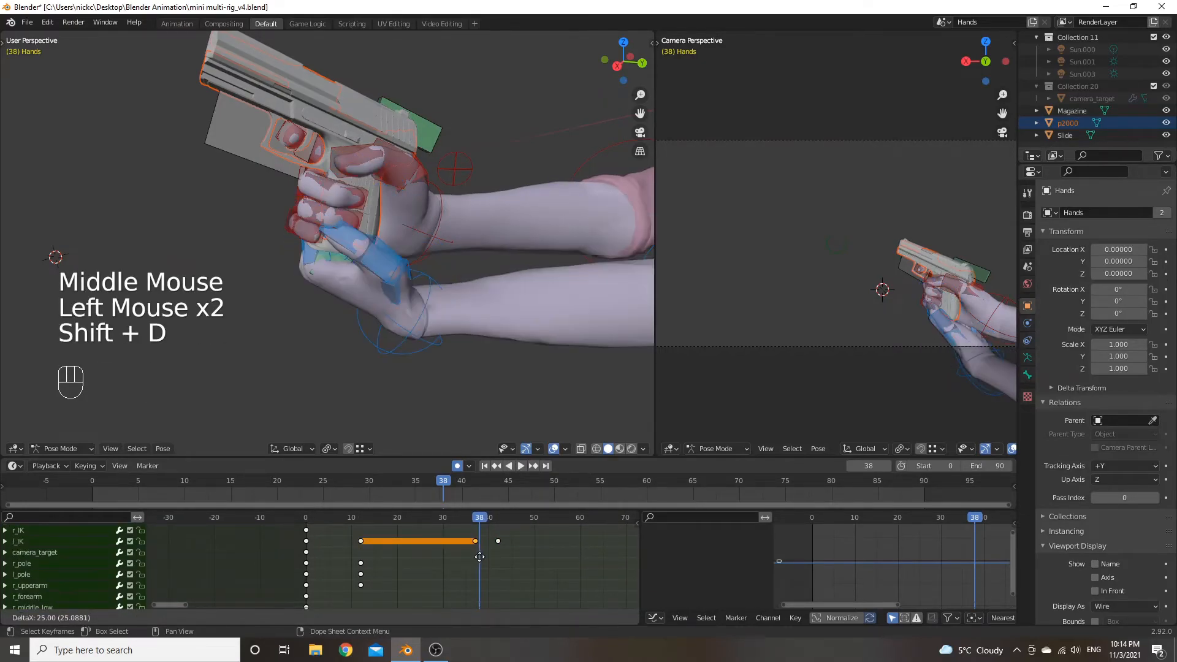
left_click(482, 555)
Move the duplicated l_IK keyframe to frame 34 and play the animation to check the timing.
mouse_move(480, 519)
left_mouse_down()
mouse_move(500, 521)
mouse_move(448, 524)
mouse_move(463, 523)
left_mouse_up()
scroll(507, 579, "up", 1)
mouse_move(506, 579)
middle_mouse_down()
mouse_move(503, 545)
mouse_move(513, 572)
middle_mouse_up()
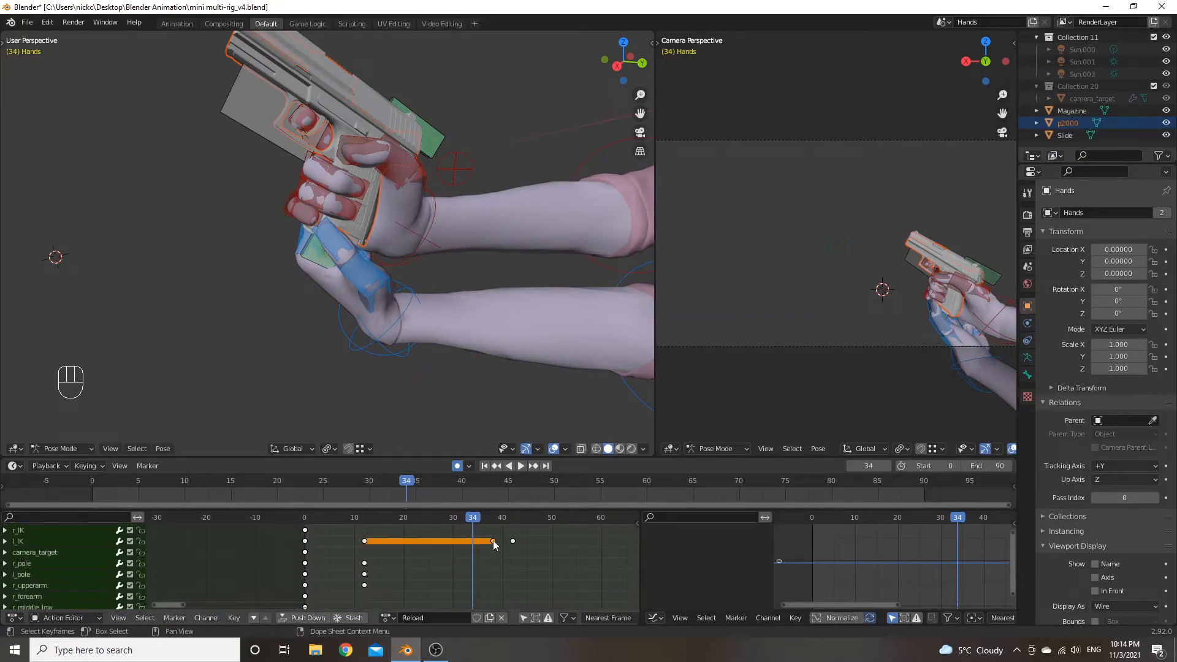
key("g")
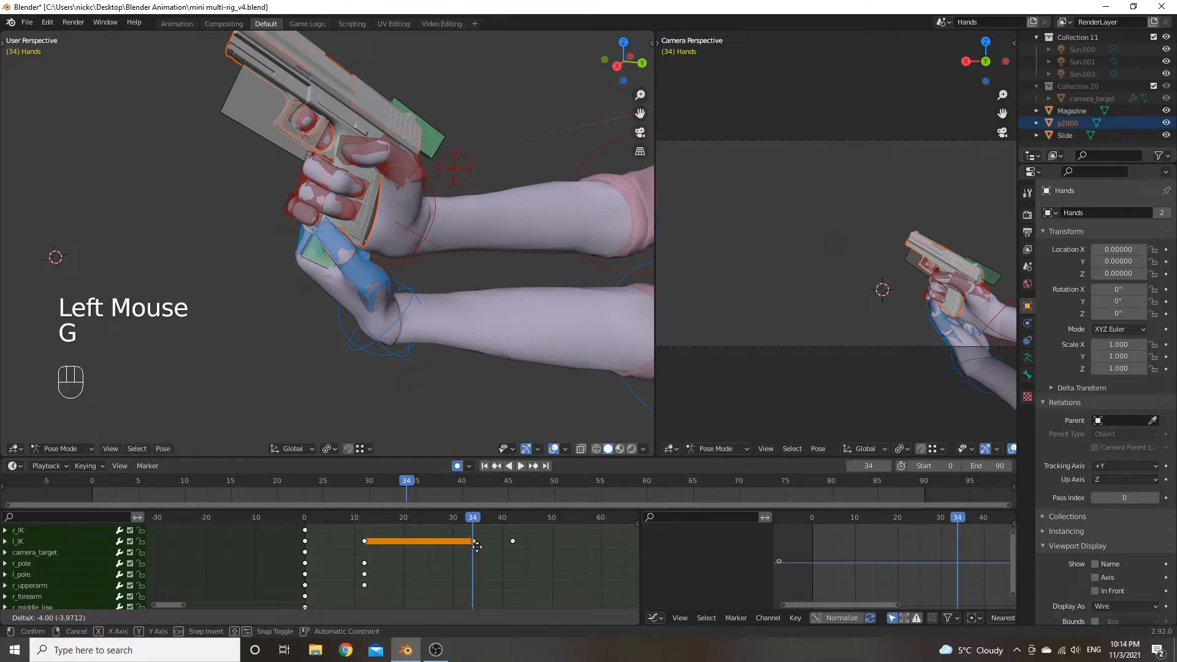
left_click(477, 547)
key("space")
key("space")
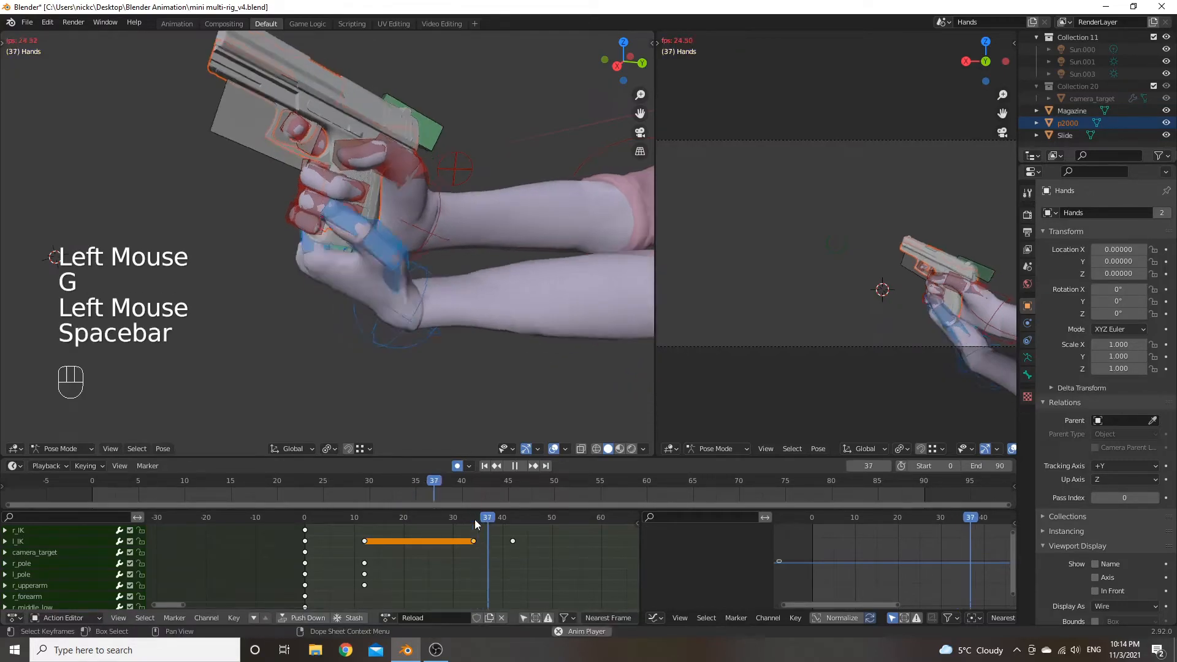
Scrub the Reload action between frames 31 and 43 to examine how the left arm moves back to the grip.
left_click_drag(537, 522, 508, 532)
scroll(534, 332, "down", 4)
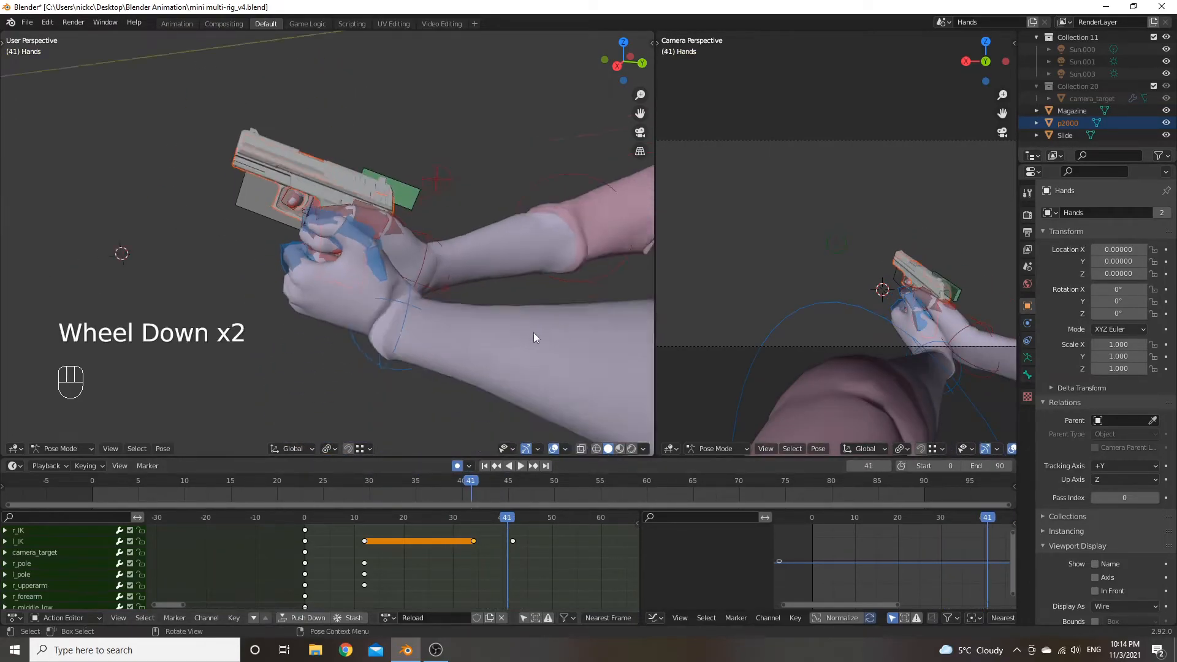
middle_click_drag(538, 316, 505, 366)
left_click_drag(505, 518, 518, 518)
middle_click_drag(539, 570, 554, 588)
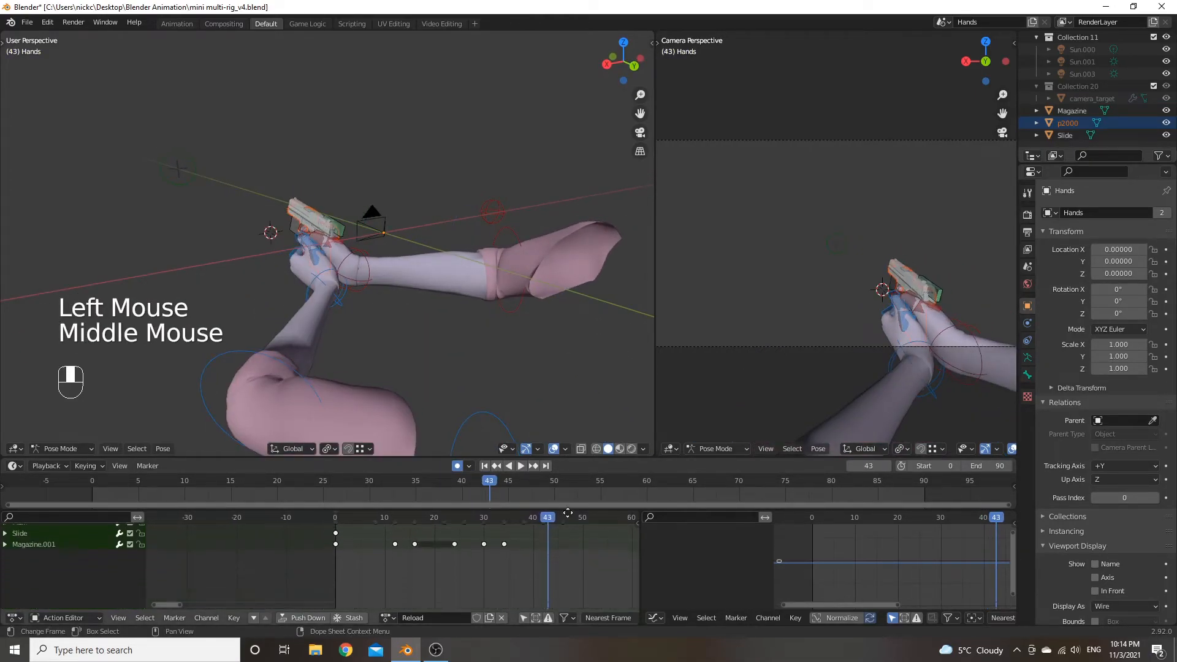
middle_click_drag(567, 518, 565, 605)
middle_click_drag(550, 522, 545, 555)
left_click_drag(531, 517, 514, 518)
left_click_drag(531, 520, 466, 522)
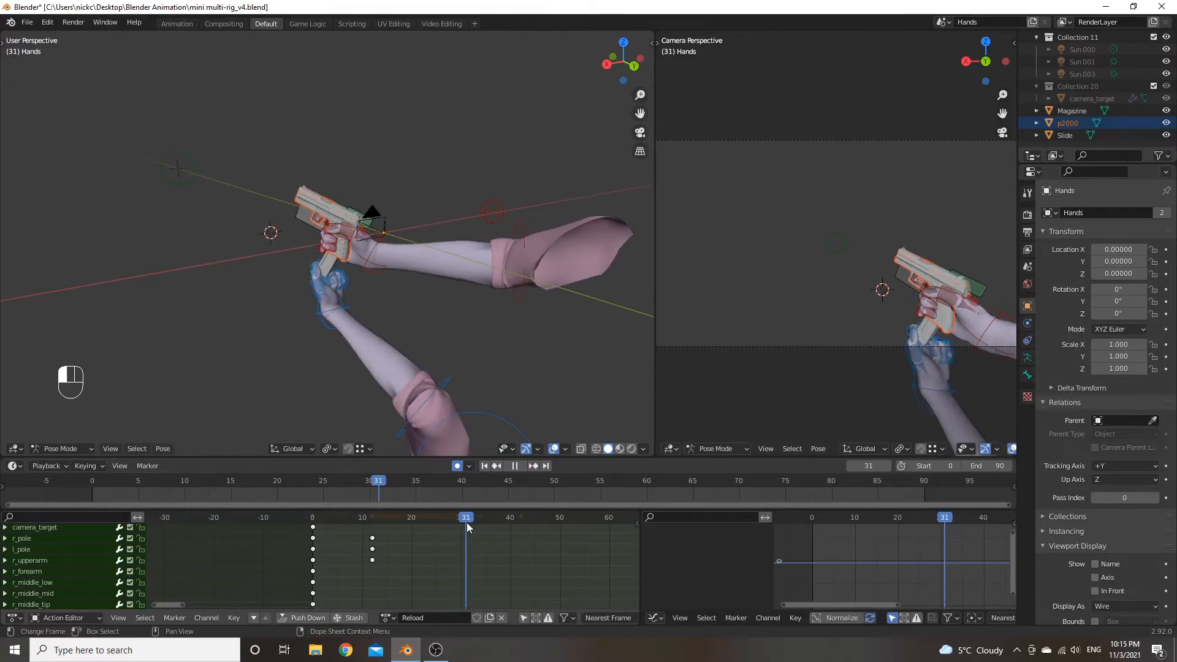
middle_click_drag(515, 558, 517, 594)
scroll(439, 321, "down", 3)
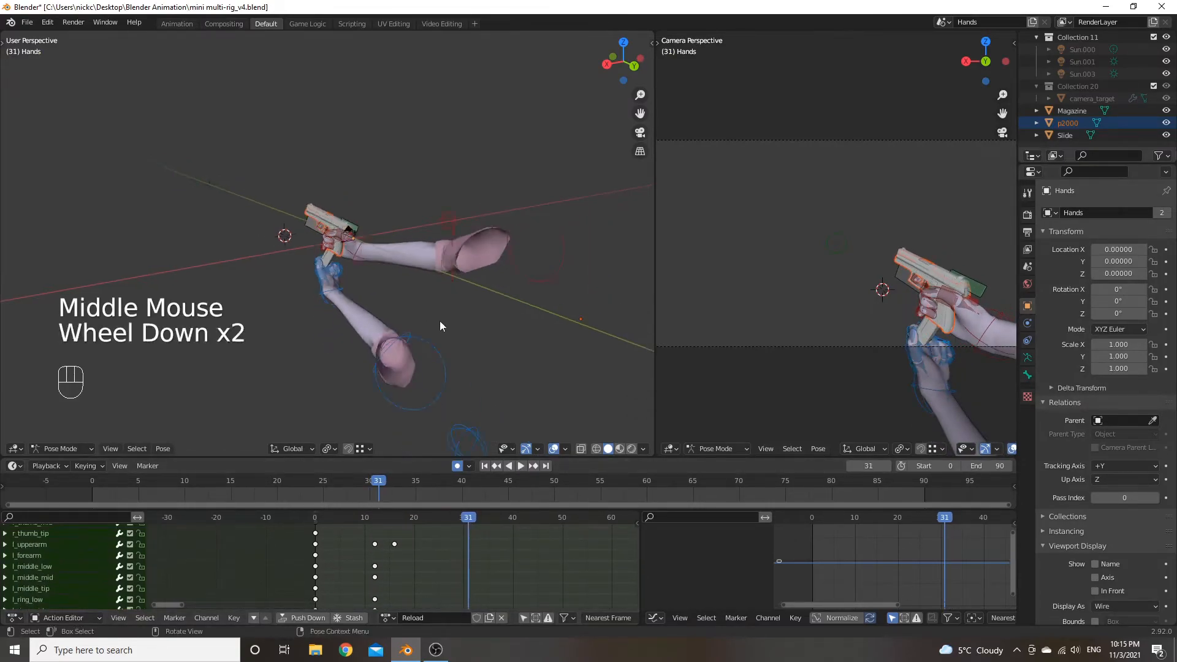
Copy the l_pole keyframe from frame 0, paste it at frame 42, and play back the arm motion.
left_click(428, 389)
middle_click_drag(518, 514, 531, 576)
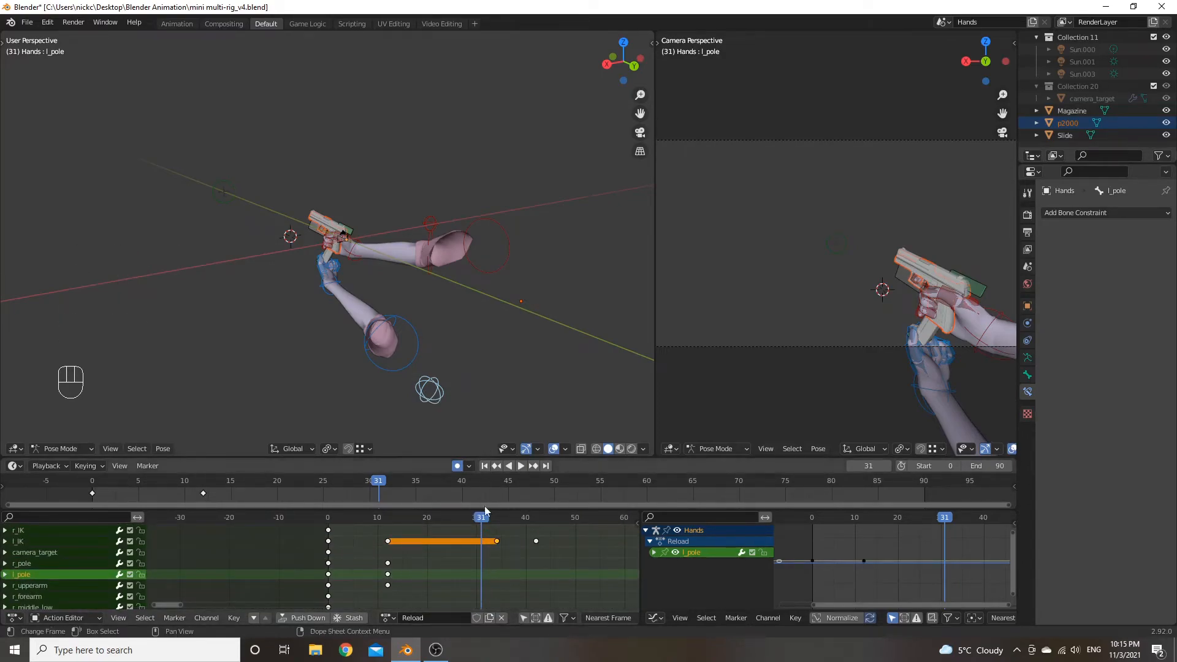
left_click_drag(484, 519, 537, 526)
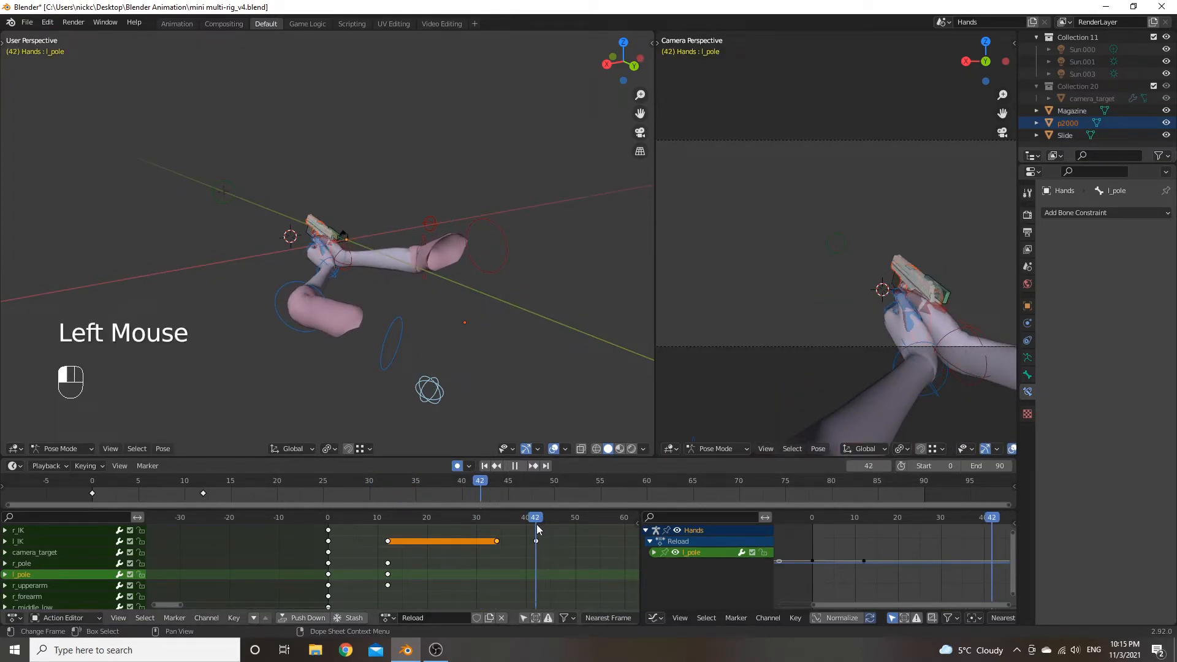
left_click(329, 577)
key("ctrl+v")
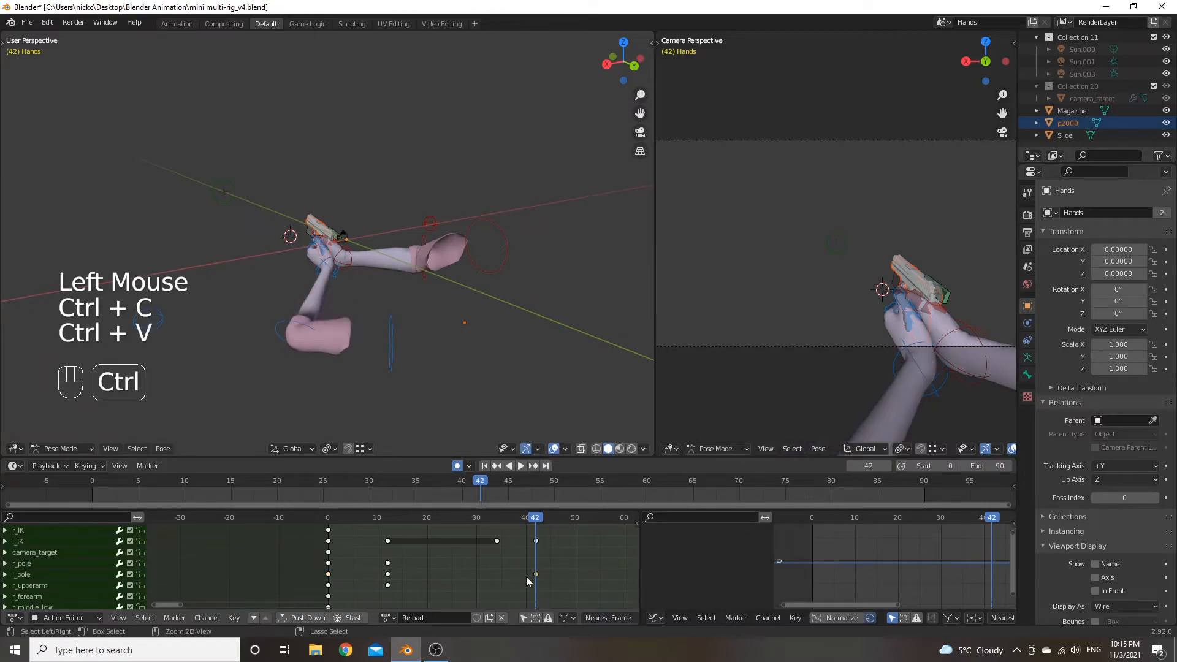
mouse_move(536, 519)
left_mouse_down()
mouse_move(398, 536)
mouse_move(535, 541)
left_mouse_up()
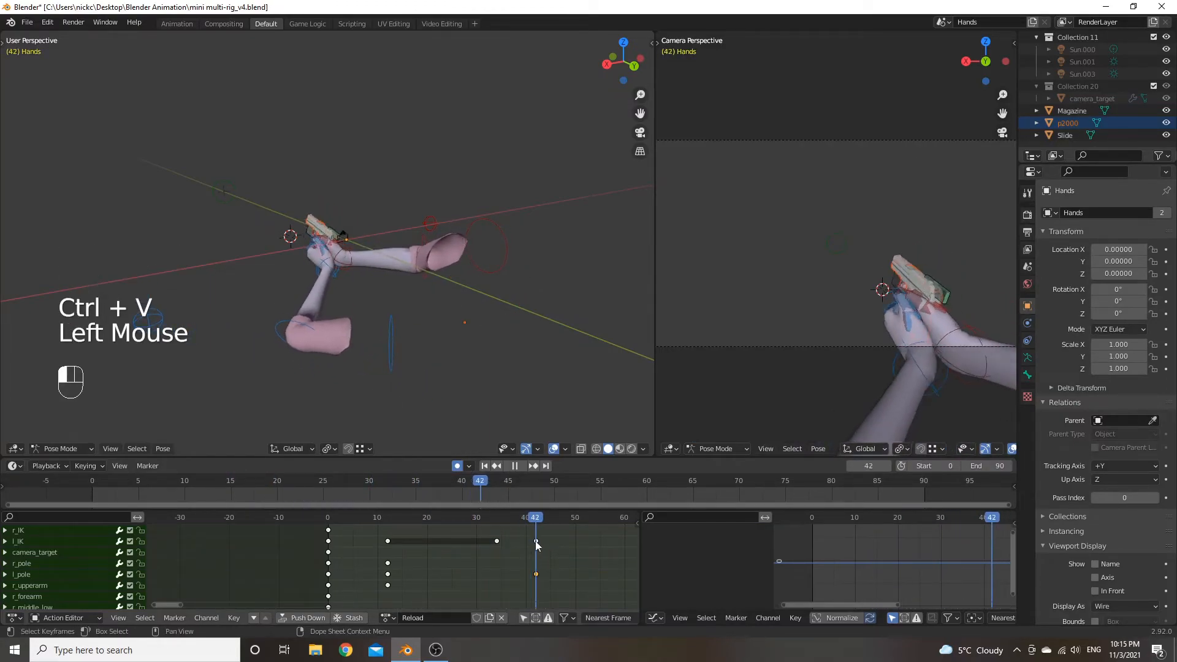
key("space")
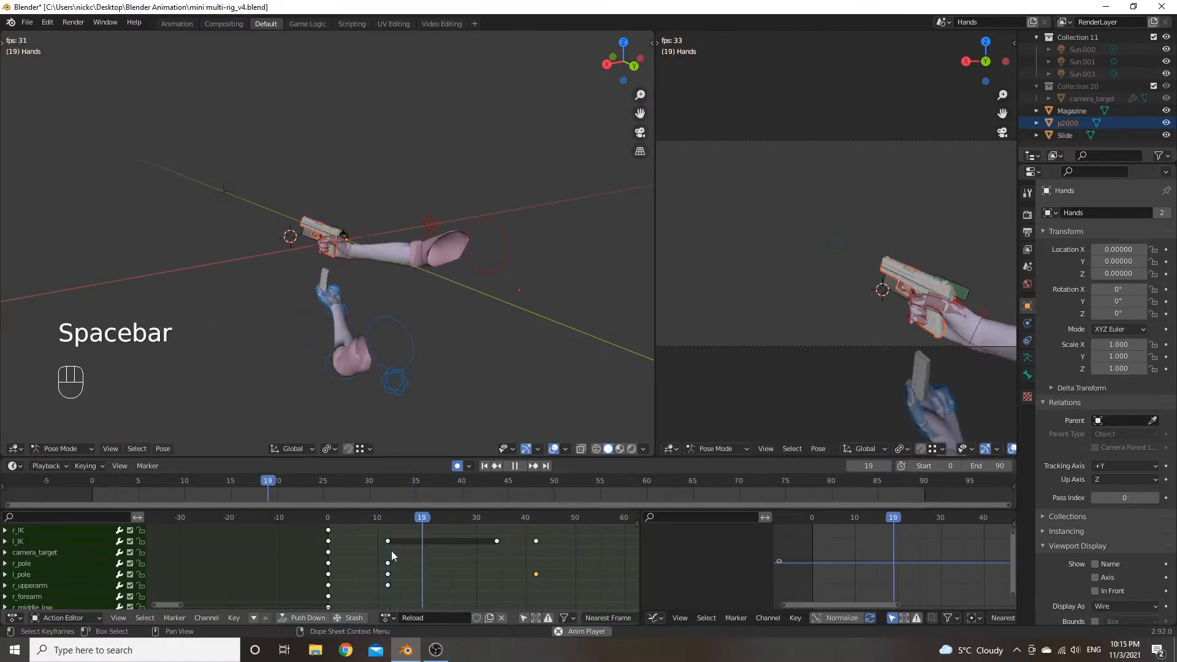
key("space")
At frame 38, move the l_IK bone away from the pistol grip to key an in-between hand position.
left_click(438, 518)
left_click_drag(437, 521, 499, 528)
scroll(456, 265, "up", 2)
middle_click_drag(457, 264, 442, 344)
mouse_move(500, 520)
left_mouse_down()
mouse_move(533, 527)
mouse_move(498, 528)
mouse_move(517, 528)
left_mouse_up()
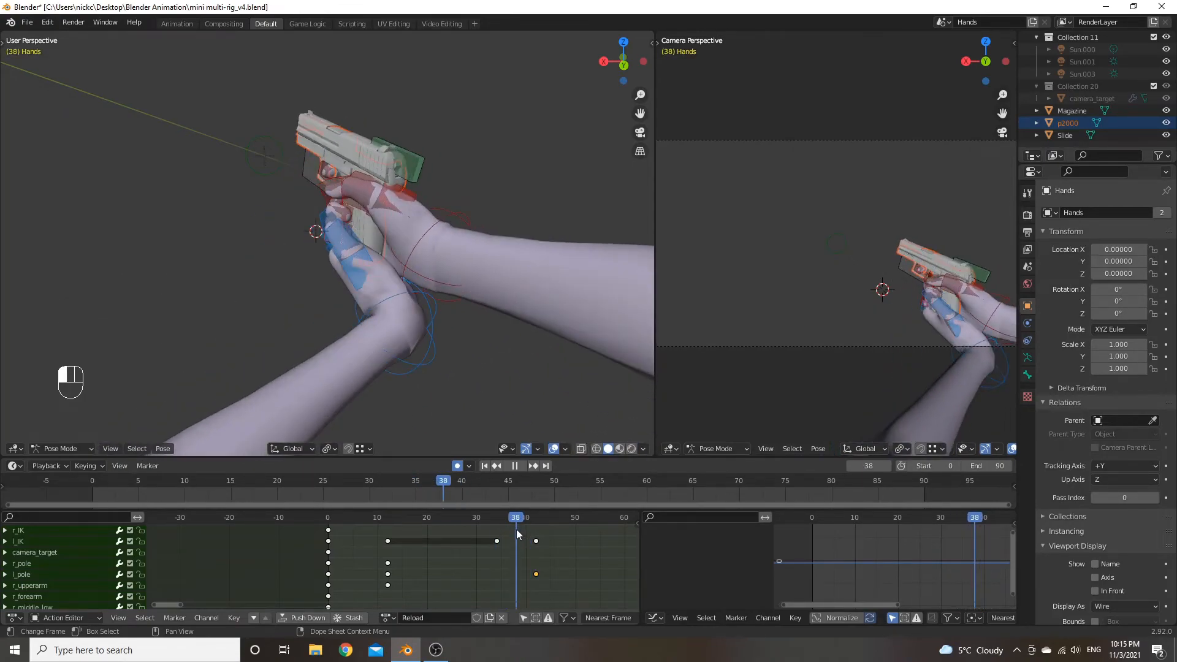
double_click(432, 316)
key("g")
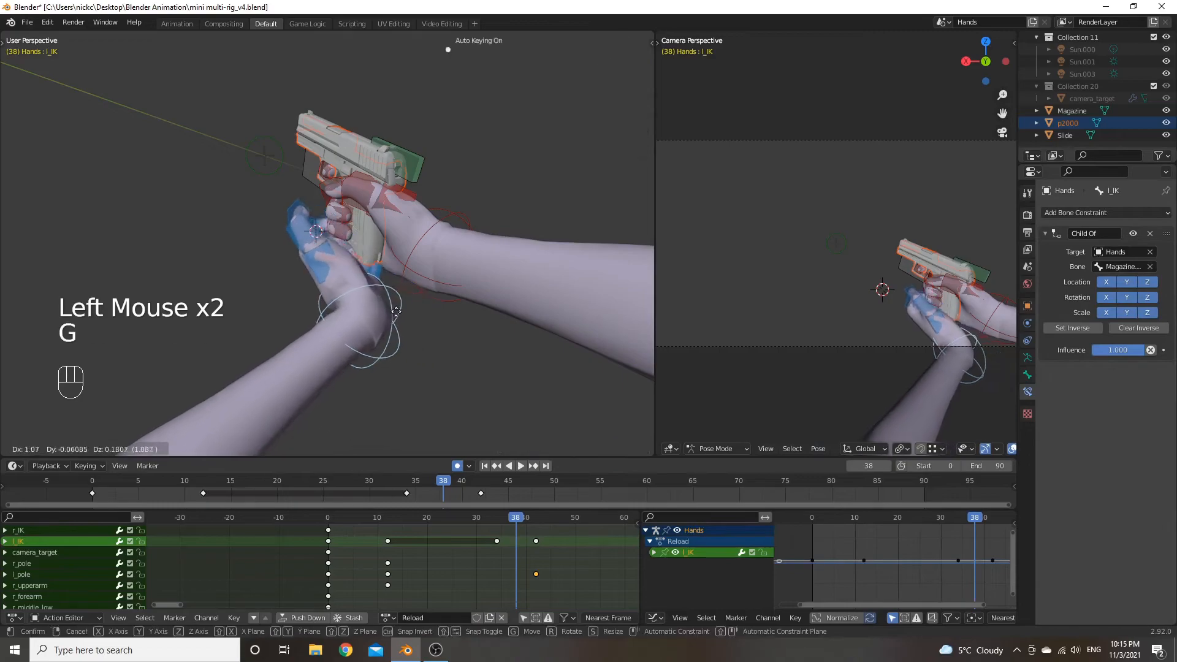
left_click(417, 306)
middle_click(418, 305)
middle_click_drag(418, 306, 408, 234)
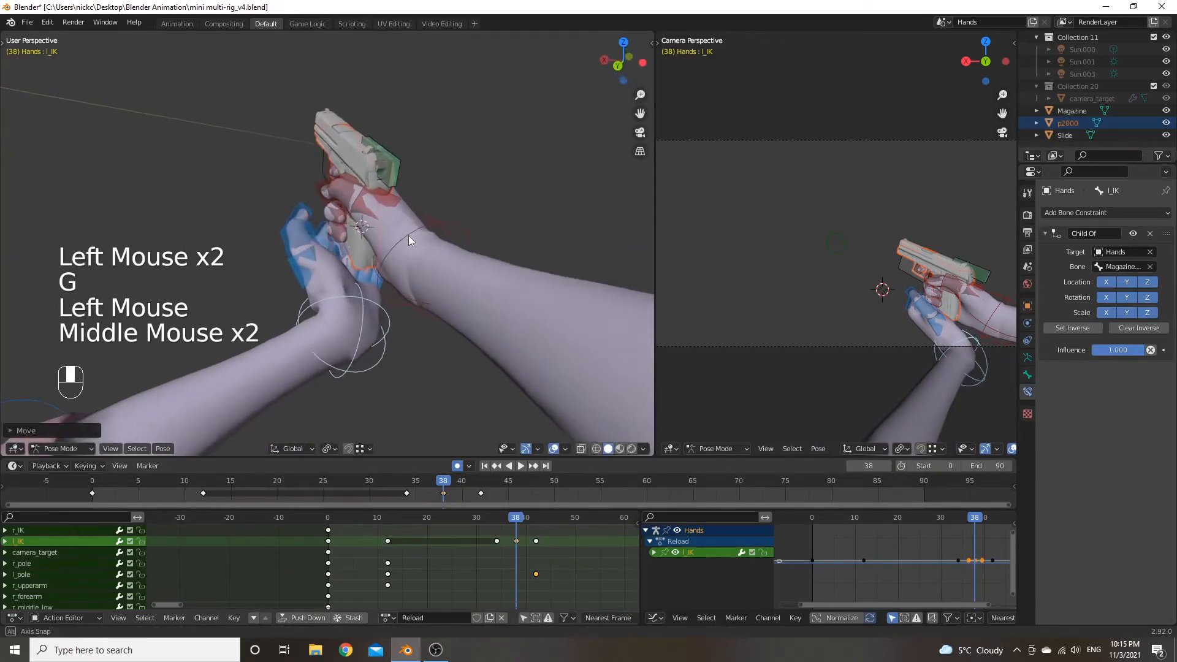
Rotate the l_IK bone at frame 38 about 20° around its local Y axis and about -21° around its local X axis.
key("r")
key("y")
key("y")
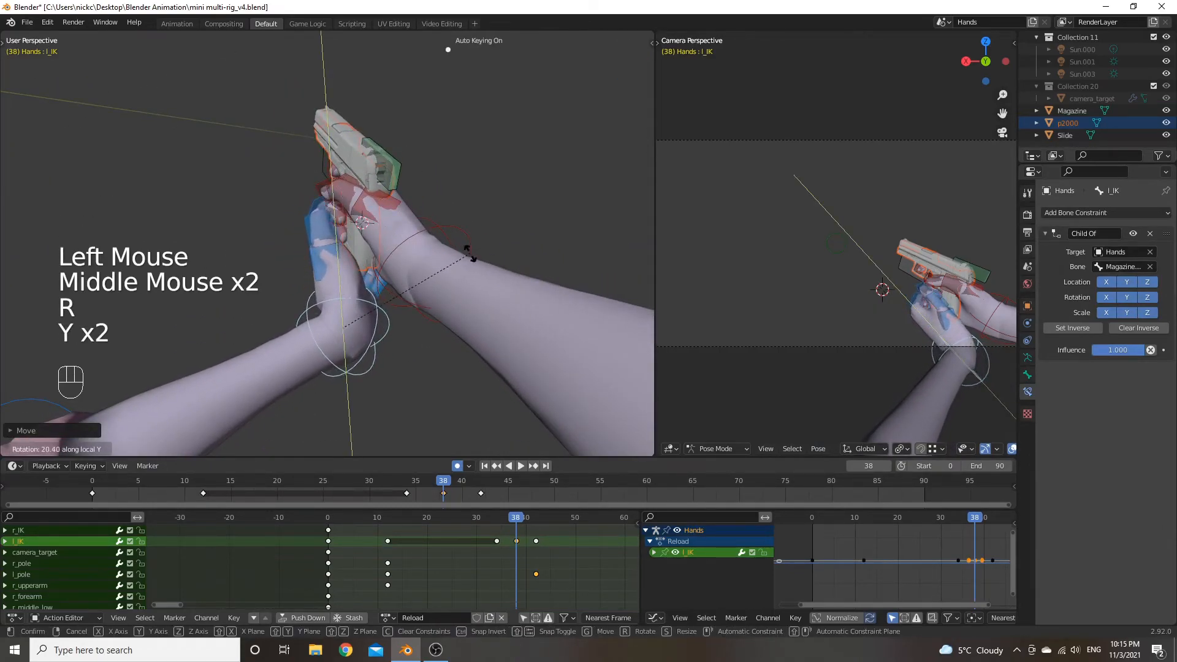
left_click(466, 254)
key("r")
key("x")
key("x")
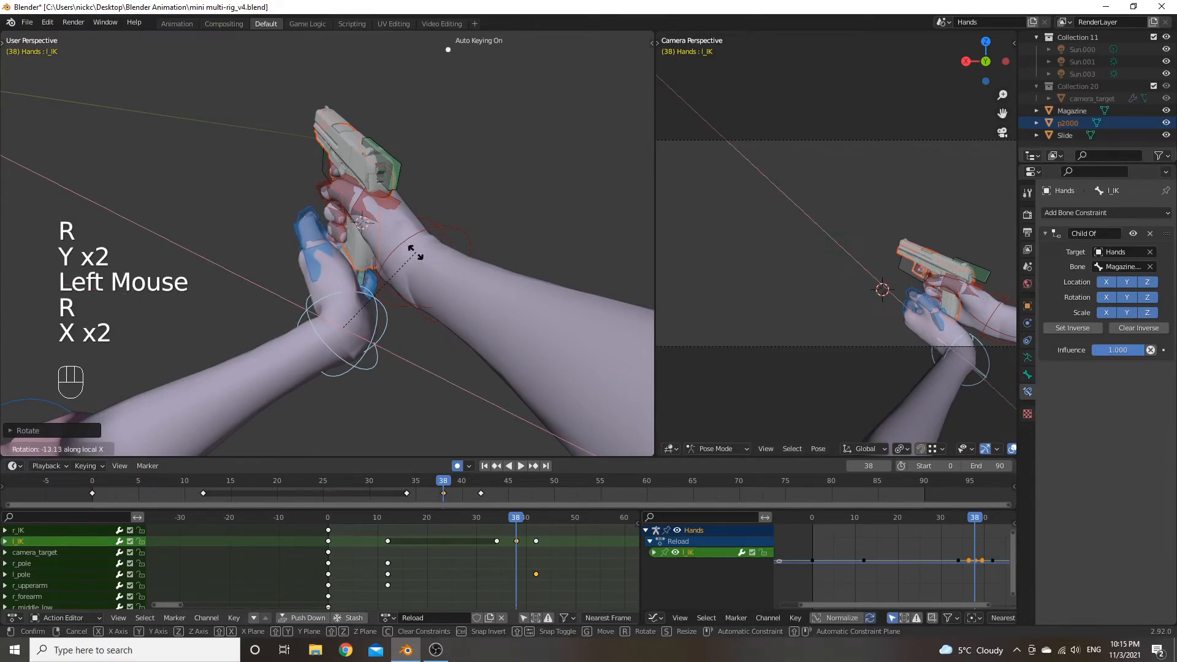
right_click(417, 253)
key("r")
key("x")
key("x")
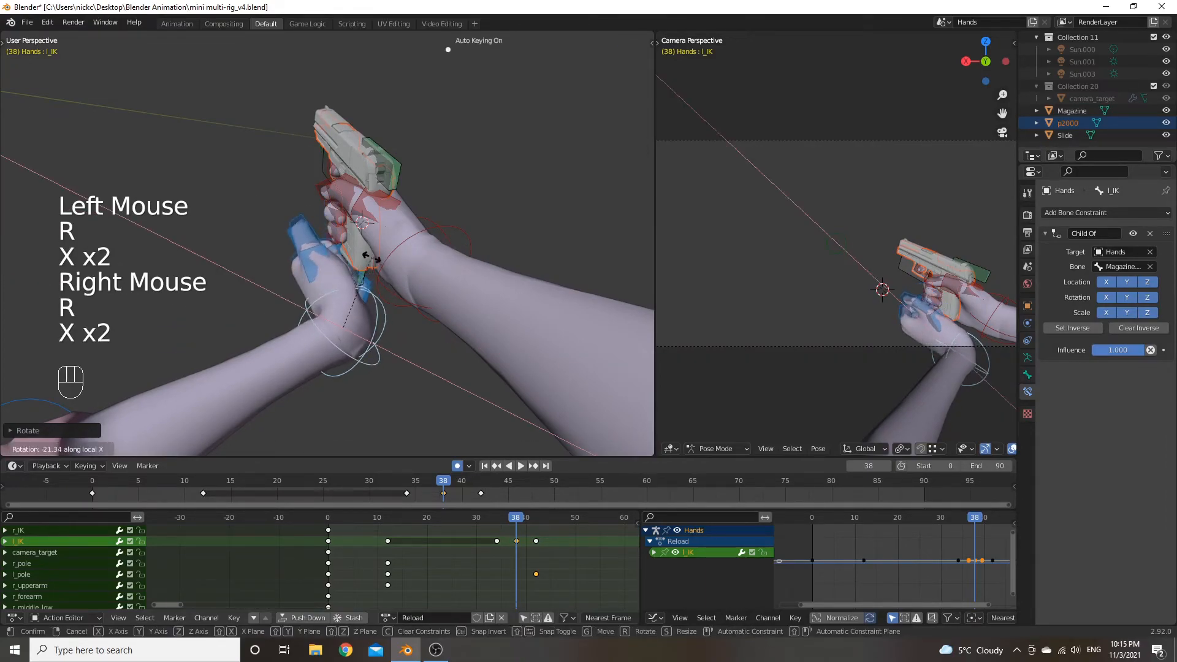
left_click(368, 256)
Refine the l_IK bone's rotation at frame 38 around its local Z, X and Y axes.
key("r")
key("z")
key("z")
left_click(347, 240)
key("r")
key("x")
key("x")
left_click(366, 239)
middle_click_drag(369, 238, 378, 269)
key("r")
key("y")
key("y")
left_click(375, 269)
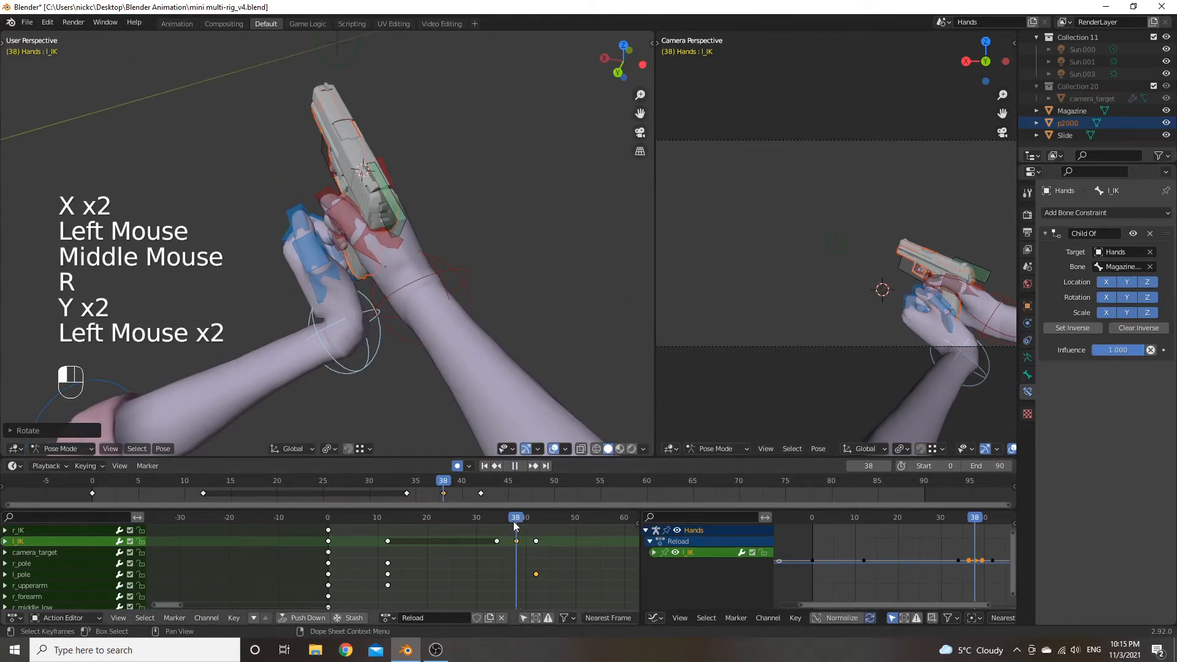
Play the end of the Reload action repeatedly to check the left hand's move from the magazine to the grip.
key("space")
key("space")
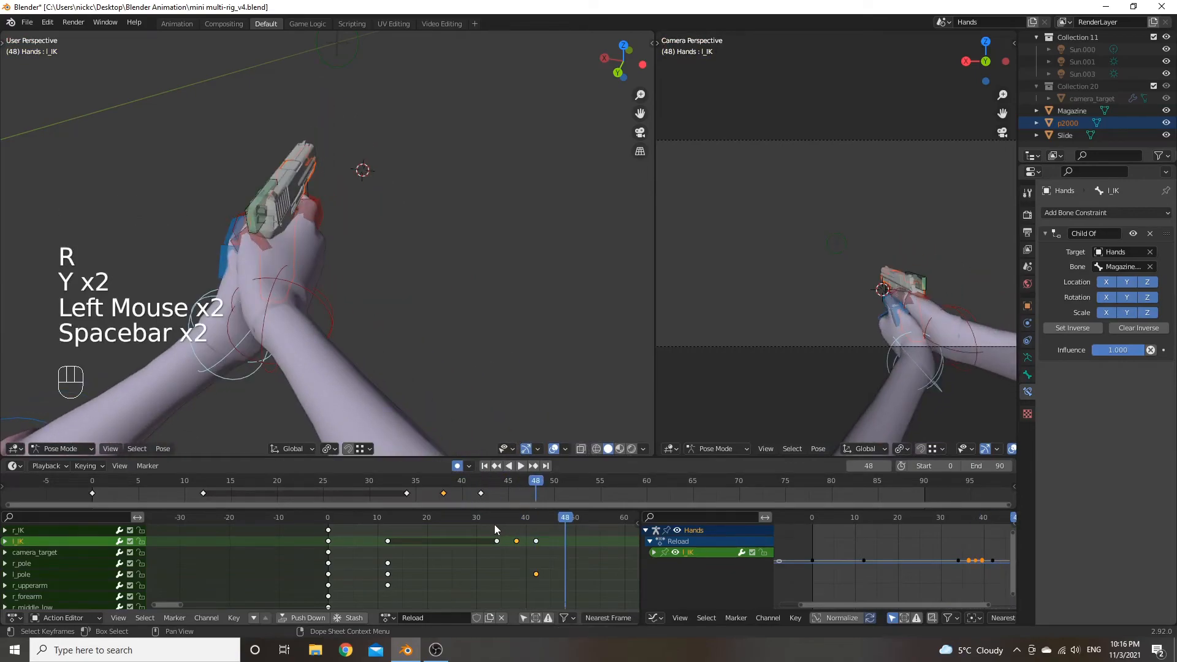
left_click(494, 524)
key("space")
key("space")
left_click(481, 525)
key("space")
key("space")
left_click(477, 526)
left_click(479, 517)
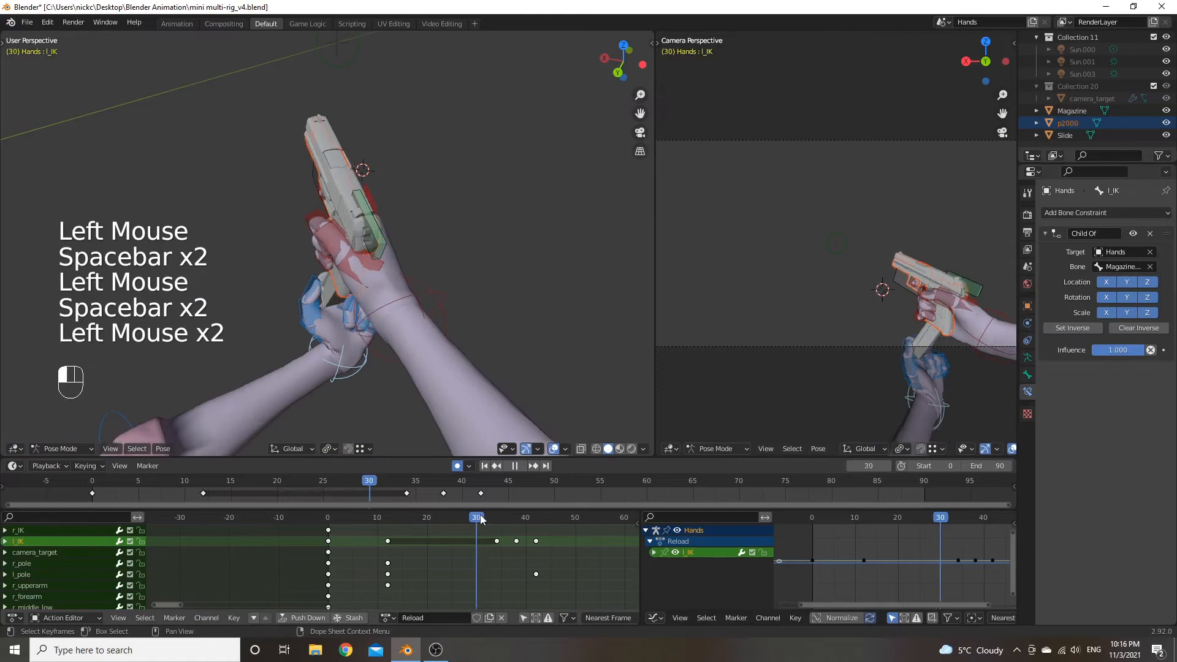
Reposition the l_IK bone at frame 38 and play back the hand's return.
mouse_move(538, 519)
left_mouse_down()
mouse_move(552, 520)
mouse_move(484, 525)
mouse_move(536, 524)
mouse_move(517, 526)
left_mouse_up()
middle_click_drag(456, 344, 454, 398)
key("g")
left_click(509, 293)
left_click(484, 522)
key("space")
key("space")
Move the final l_IK keyframe from frame 42 to frame 43 and preview the timing.
left_click_drag(568, 521, 536, 527)
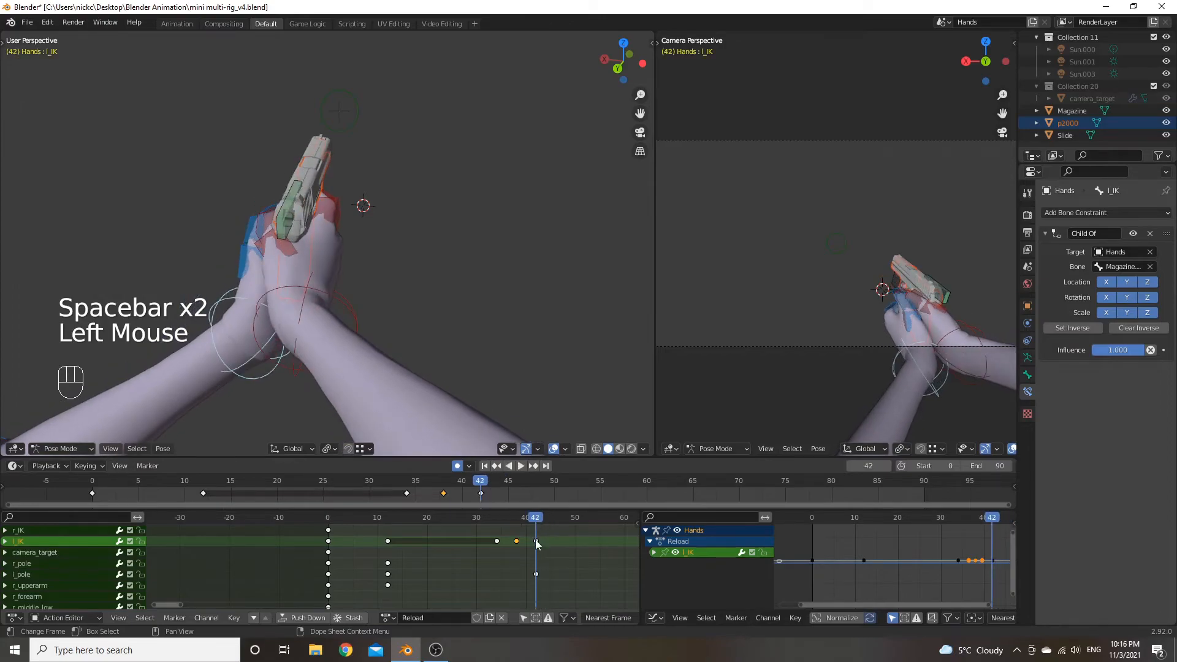
left_click(536, 542)
key("g")
left_click(547, 542)
left_click(495, 523)
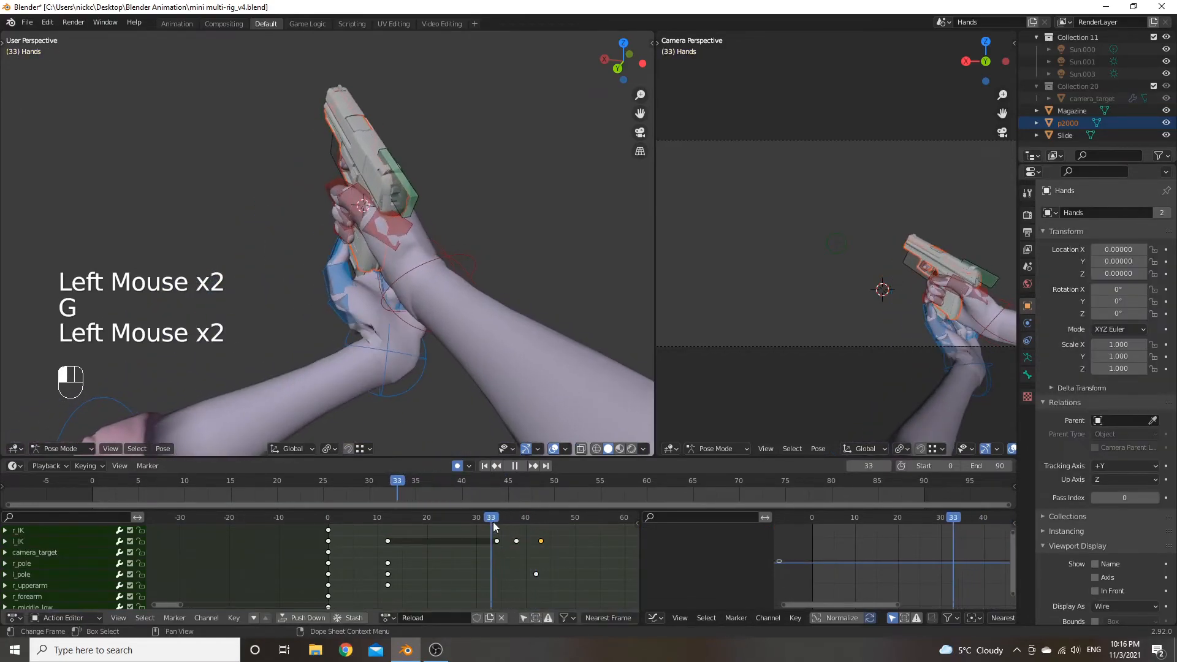
key("space")
key("space")
At frame 38, adjust the l_IK bone's position beside the grip from both the side and rear views.
left_click_drag(497, 522, 515, 524)
middle_click_drag(537, 399, 543, 360)
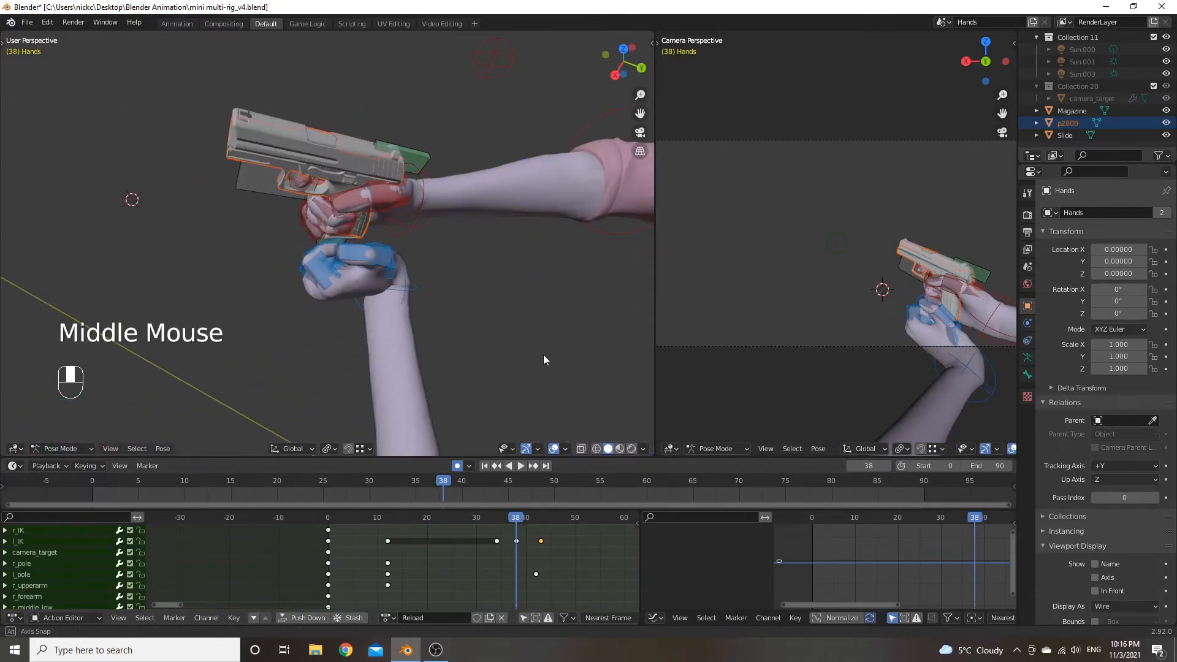
left_click(412, 292)
key("g")
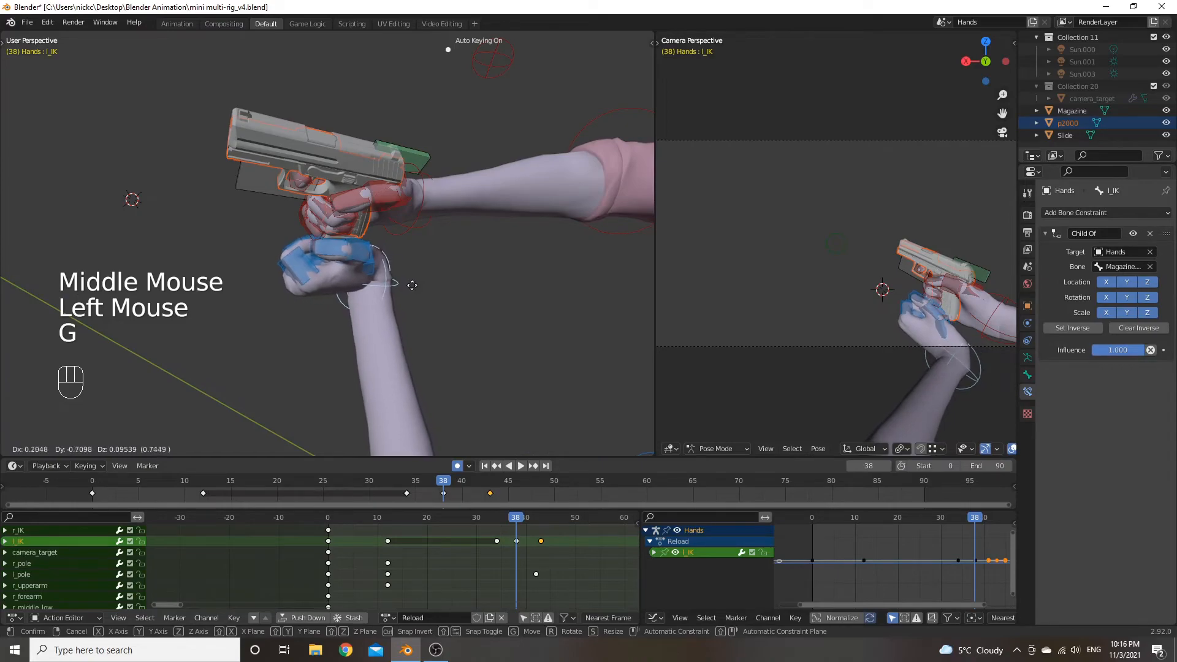
left_click(415, 281)
middle_click_drag(415, 282, 273, 264)
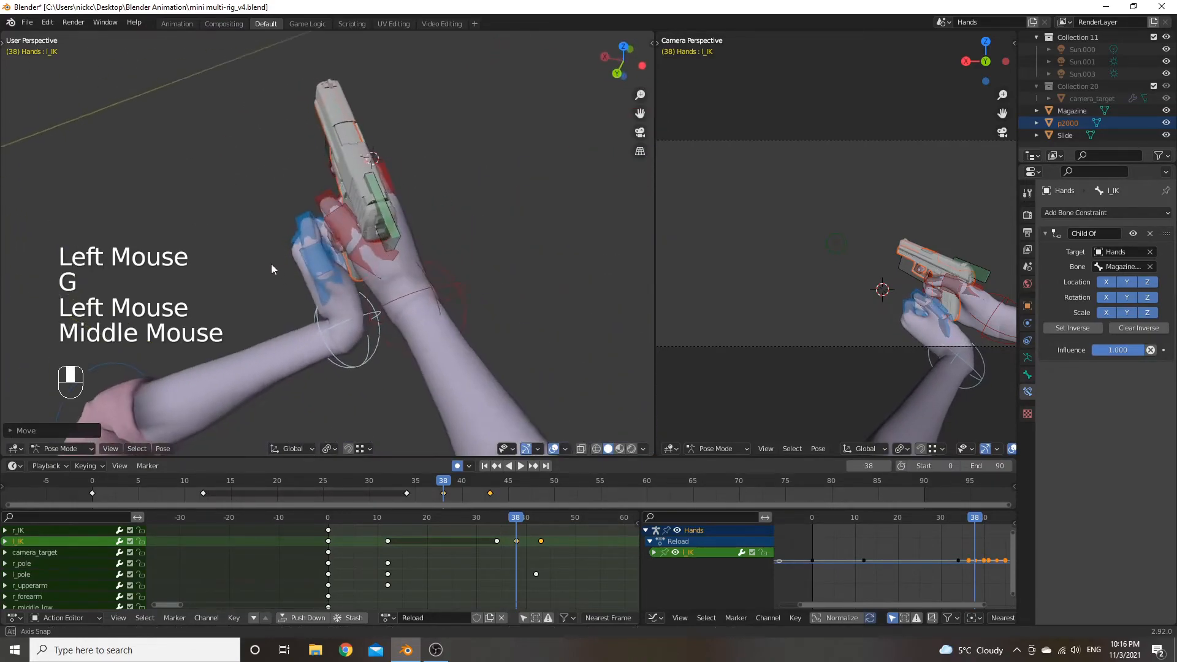
key("g")
left_click(290, 265)
Play and scrub around frames 32 to 38 to examine the left hand's release of the magazine.
mouse_move(512, 521)
left_mouse_down()
mouse_move(487, 521)
mouse_move(520, 526)
mouse_move(495, 525)
mouse_move(507, 526)
left_mouse_up()
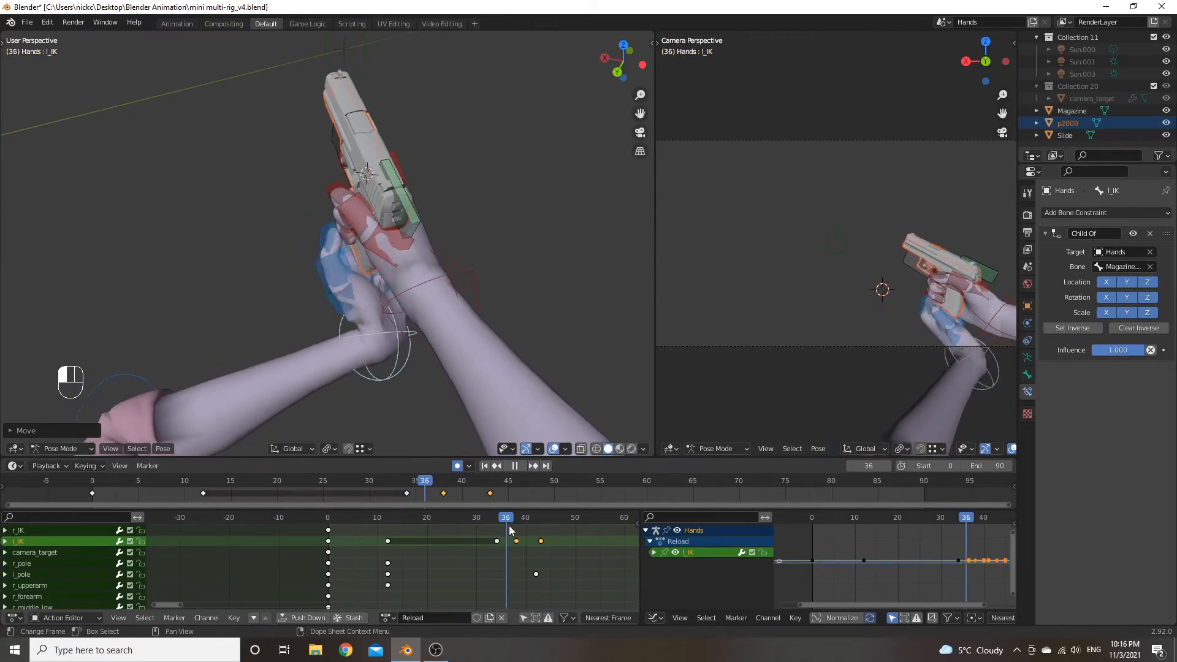
key("space")
key("space")
left_click(487, 521)
key("space")
key("space")
left_click(489, 520)
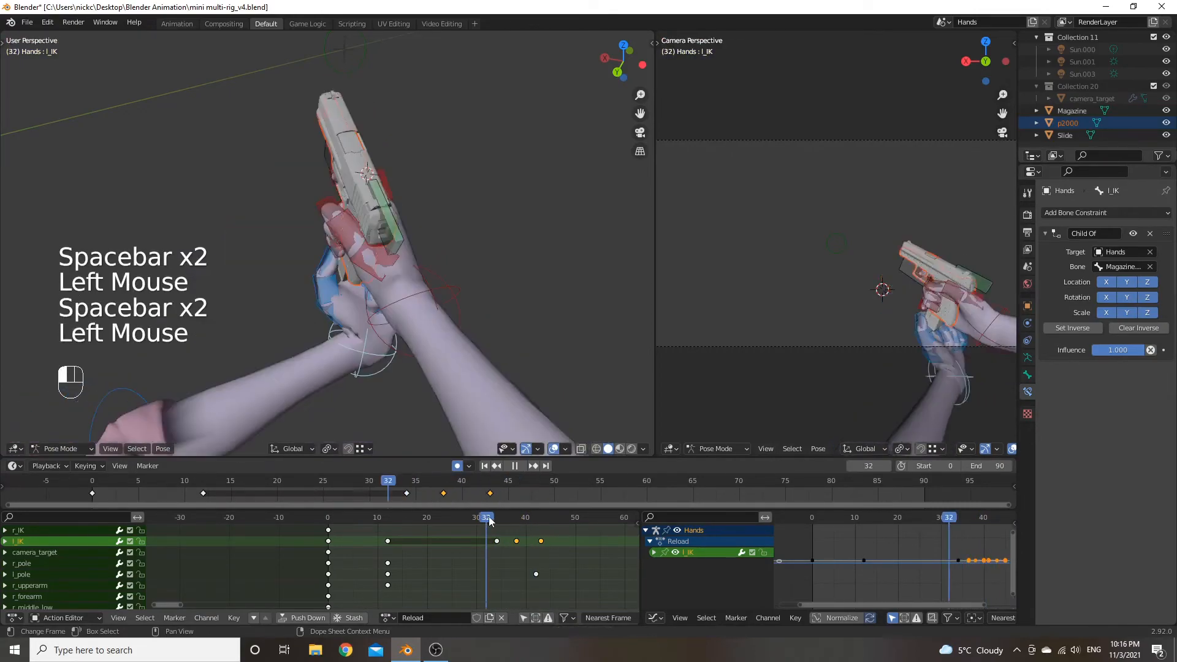
key("space")
key("space")
left_click(497, 519)
mouse_move(497, 519)
left_mouse_down()
mouse_move(540, 520)
mouse_move(475, 521)
mouse_move(497, 524)
left_mouse_up()
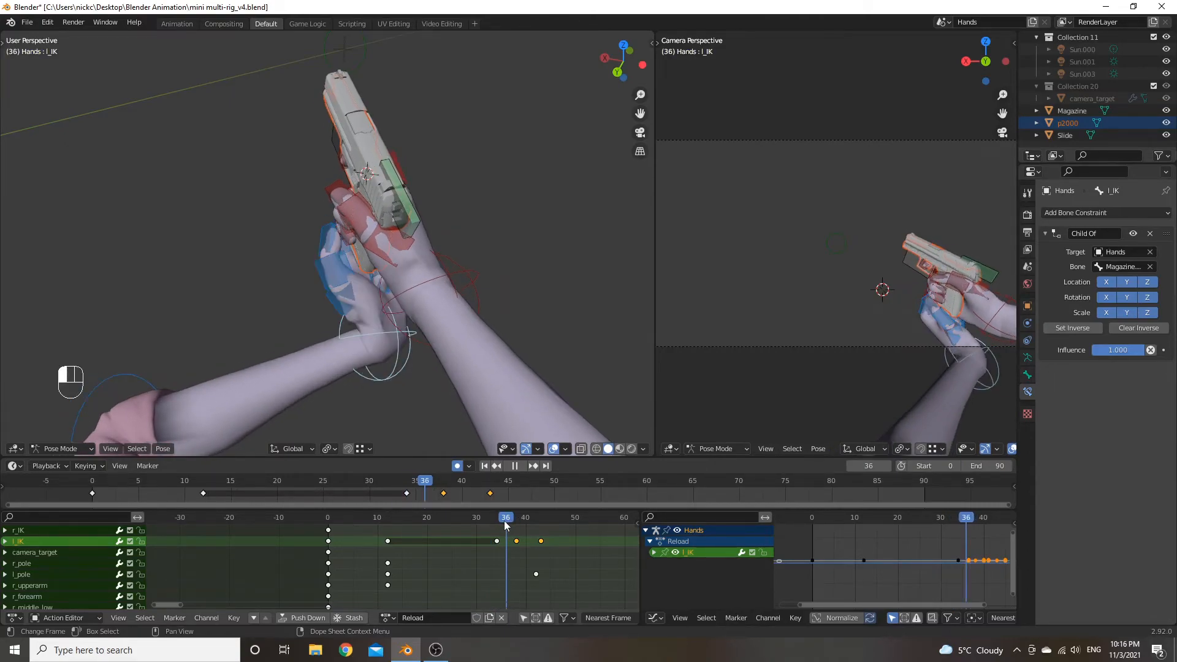
left_click_drag(496, 529, 494, 533)
mouse_move(506, 571)
middle_mouse_down()
mouse_move(499, 589)
mouse_move(502, 578)
middle_mouse_up()
mouse_move(491, 519)
left_mouse_down()
mouse_move(521, 521)
mouse_move(492, 523)
mouse_move(515, 526)
mouse_move(503, 525)
left_mouse_up()
Select the left-hand finger keyframes at frame 12, including the ring, index, pinky and thumb bones.
middle_click_drag(503, 525, 522, 517)
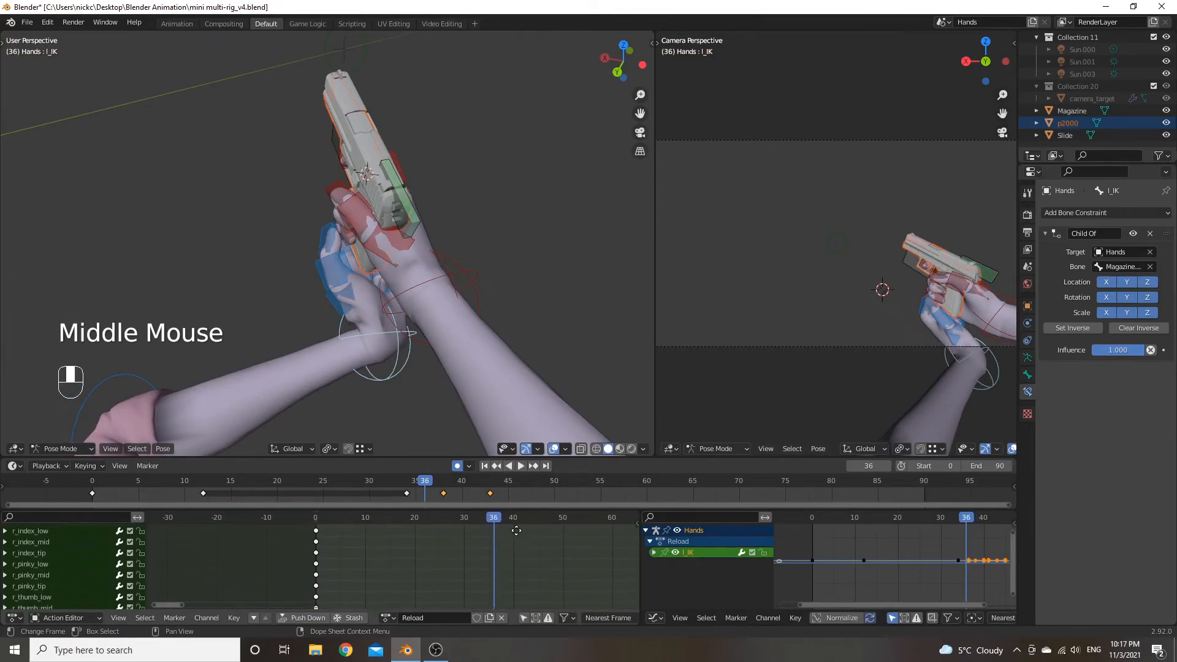
middle_click_drag(518, 566, 532, 519)
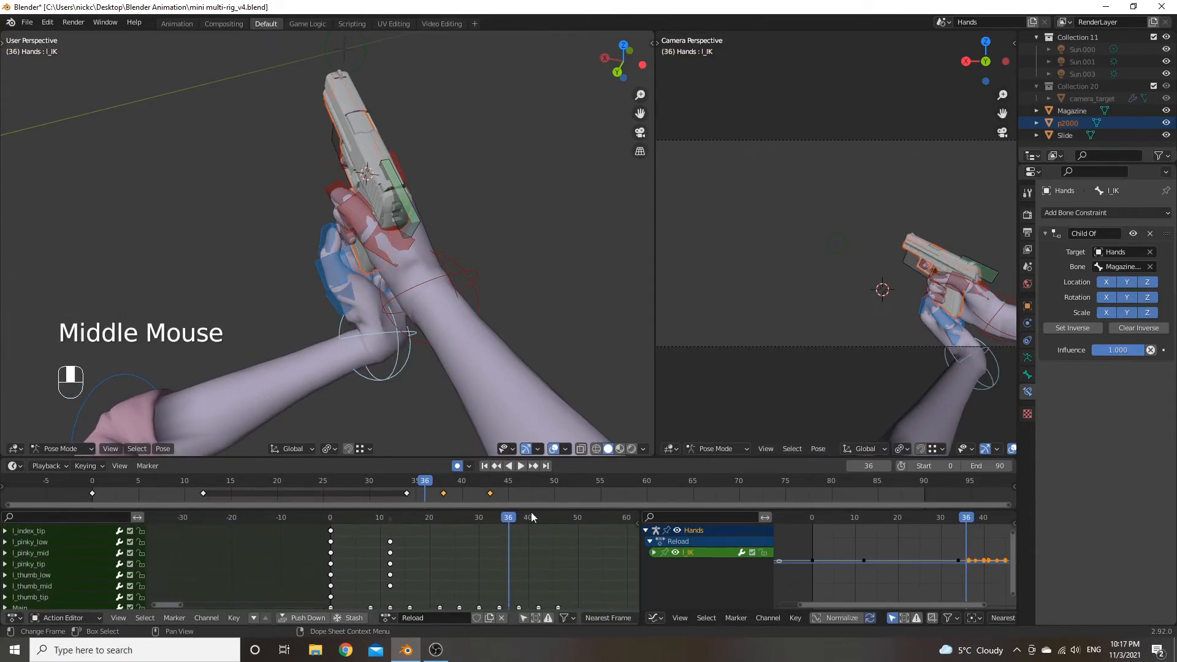
left_click(331, 598, "shift")
left_click_drag(413, 599, 375, 522, "shift")
middle_click_drag(445, 539, 451, 590)
left_click(396, 537, "shift")
middle_click_drag(396, 538, 404, 602)
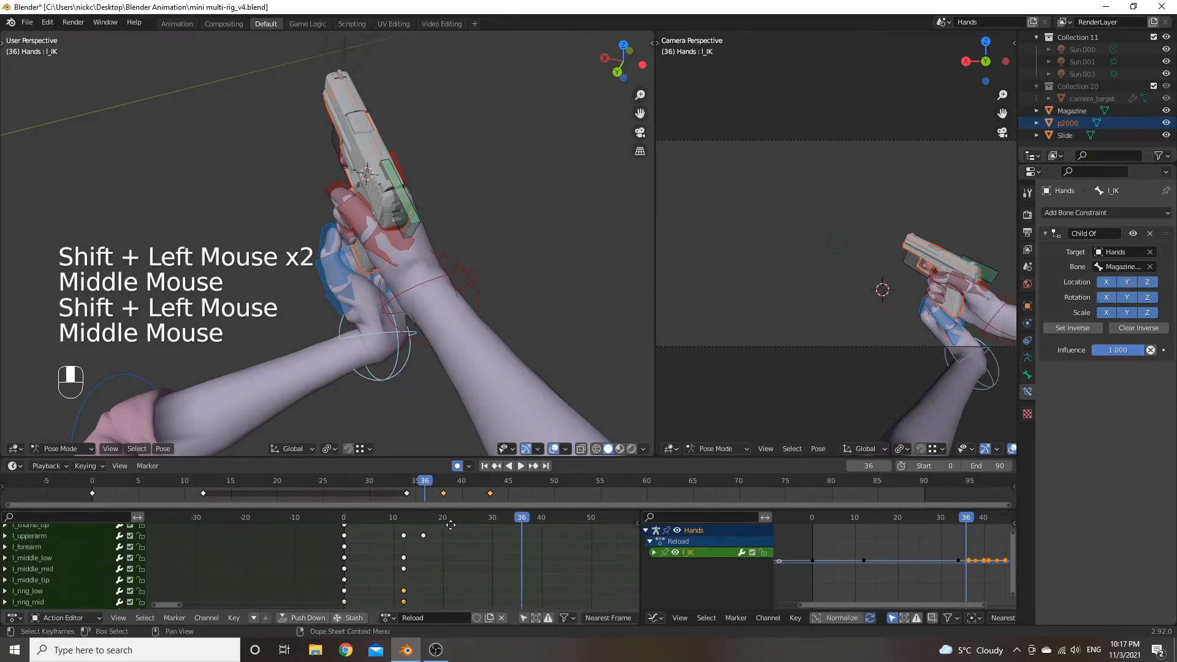
left_click(404, 592, "shift")
middle_click_drag(462, 544, 433, 536)
left_click(413, 563, "shift")
left_click(352, 552, "shift")
left_click(362, 553, "shift")
left_click(375, 557, "shift")
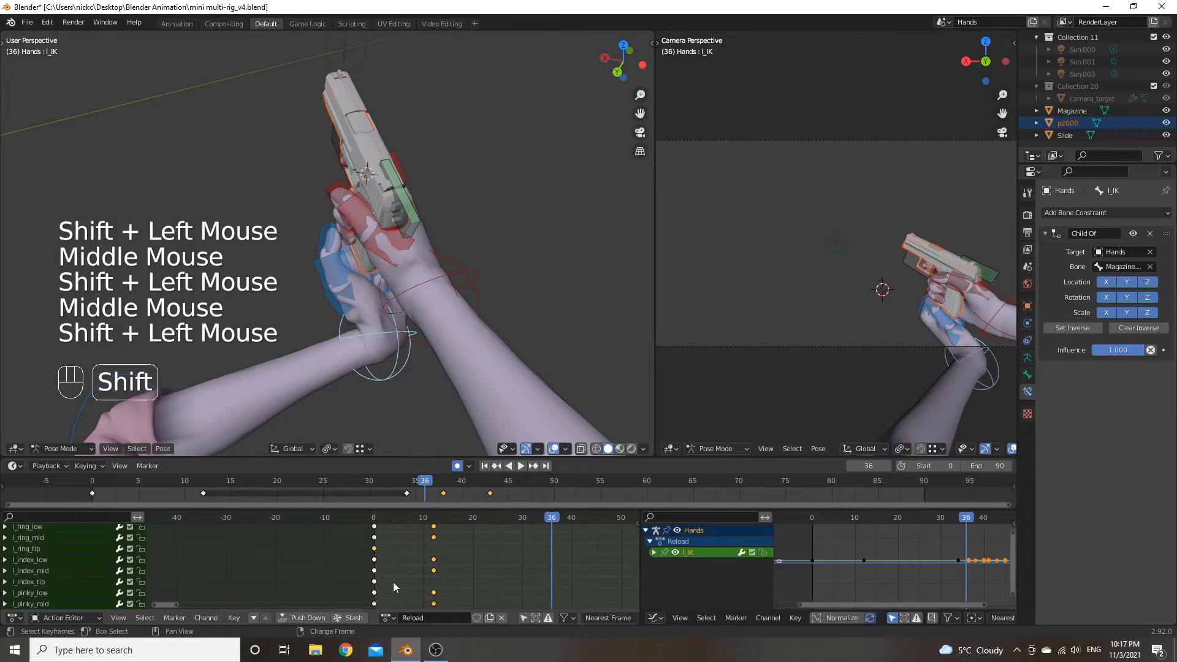
middle_click_drag(377, 587, 479, 511)
Go to frame 34 and remove the l_IK keyframes from the current keyframe selection.
left_click_drag(499, 522, 484, 527)
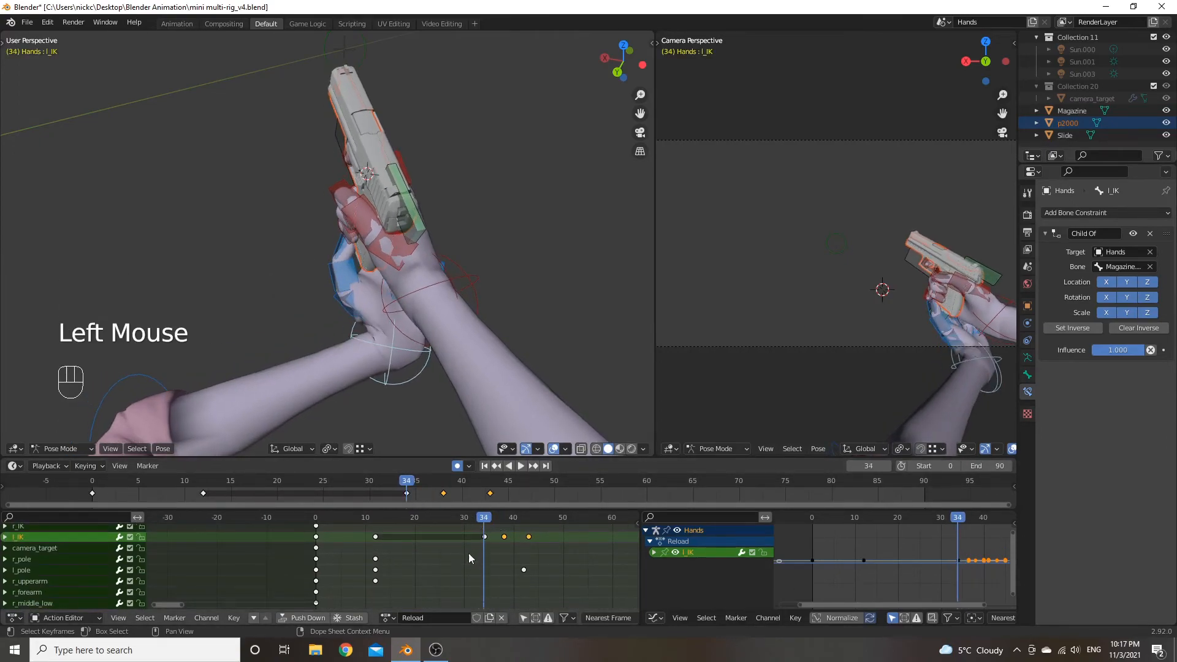
key("shift+d")
right_click(492, 556)
middle_click_drag(492, 556, 512, 591)
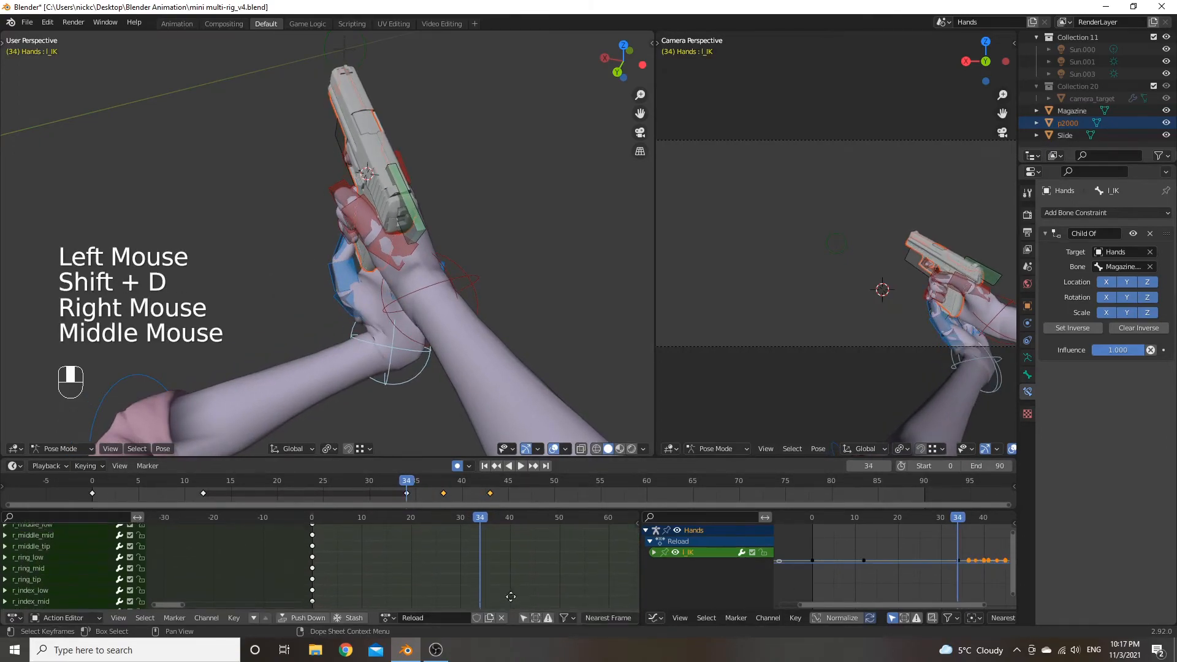
middle_click_drag(508, 550, 504, 597)
left_click(517, 544, "shift")
middle_click_drag(505, 544, 518, 541)
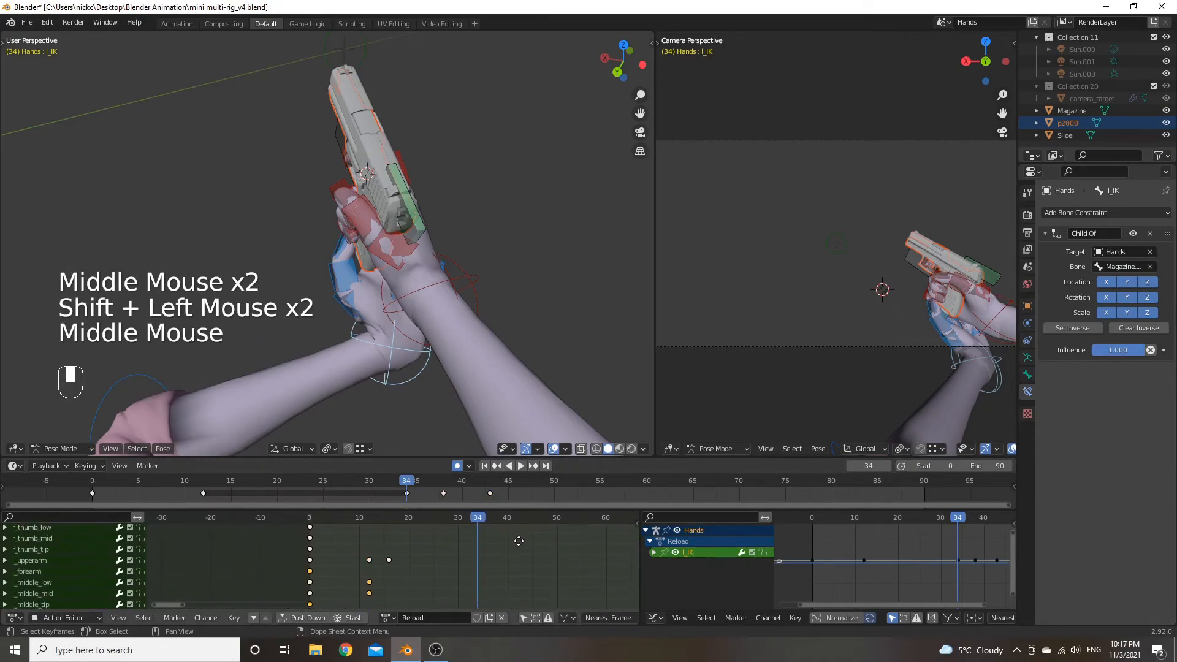
Duplicate the selected left-hand finger keyframes so that the frame 12 keys land on frame 34.
middle_click_drag(514, 595, 514, 517)
key("shift+d")
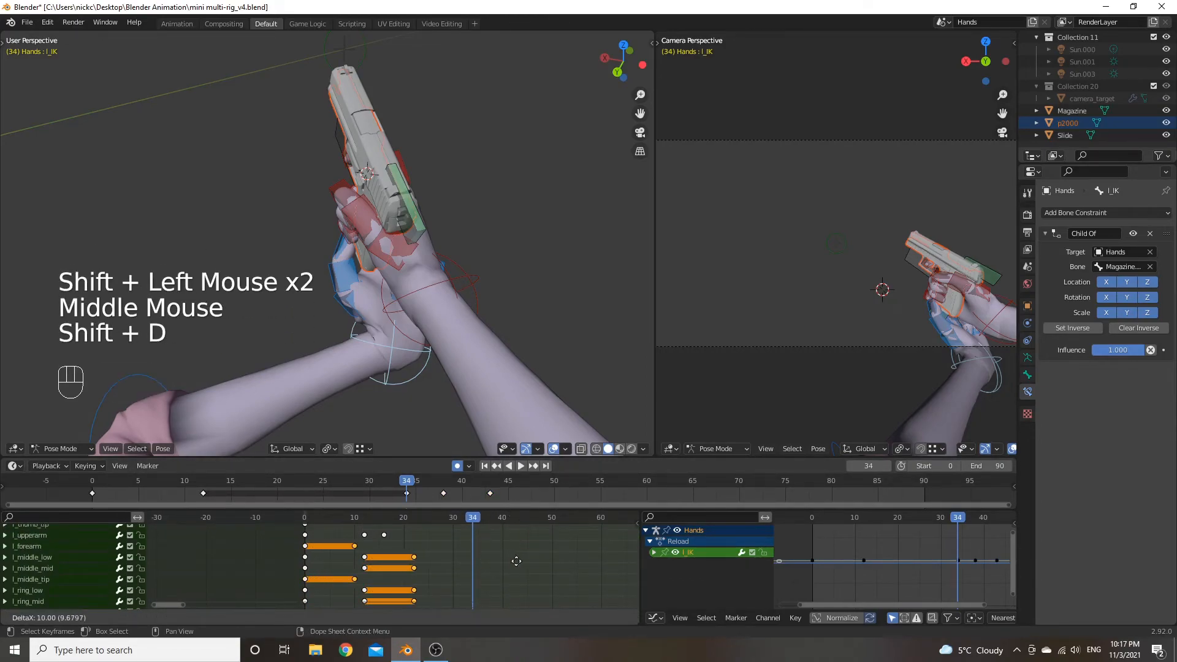
right_click(564, 558)
middle_click_drag(564, 558, 535, 564)
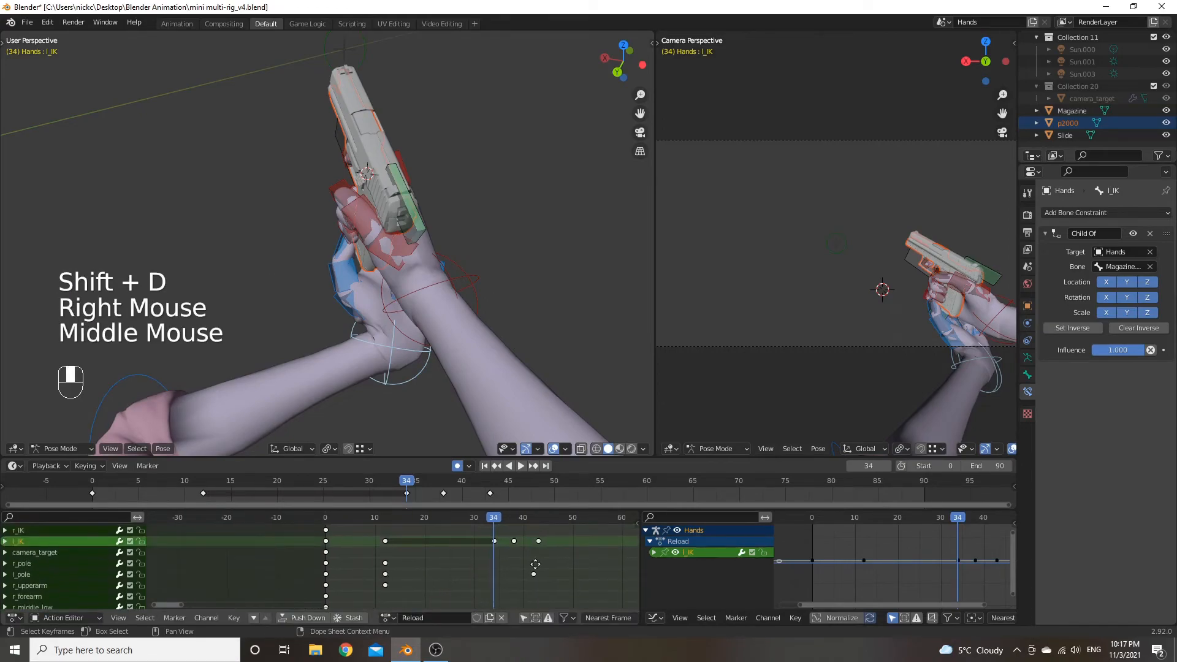
left_click(491, 521)
middle_click_drag(525, 564, 522, 540)
key("shift+d")
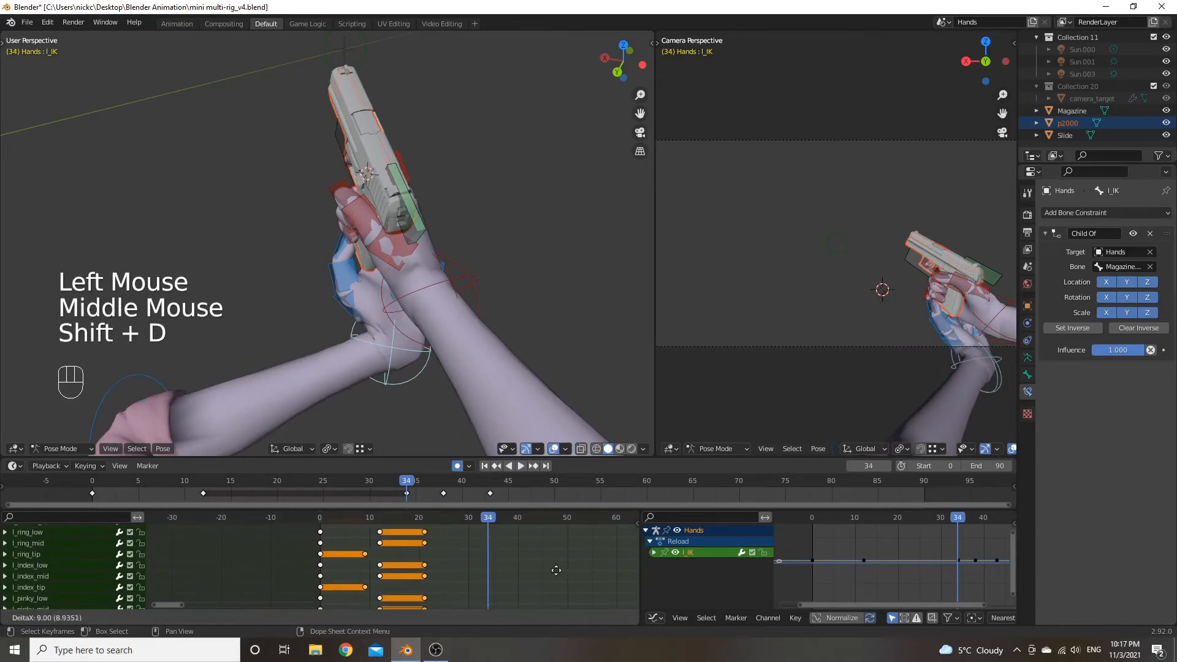
left_click(619, 566)
Move the duplicated l_forearm and left fingertip keyframes from frame 22 to frame 34.
left_click(440, 573)
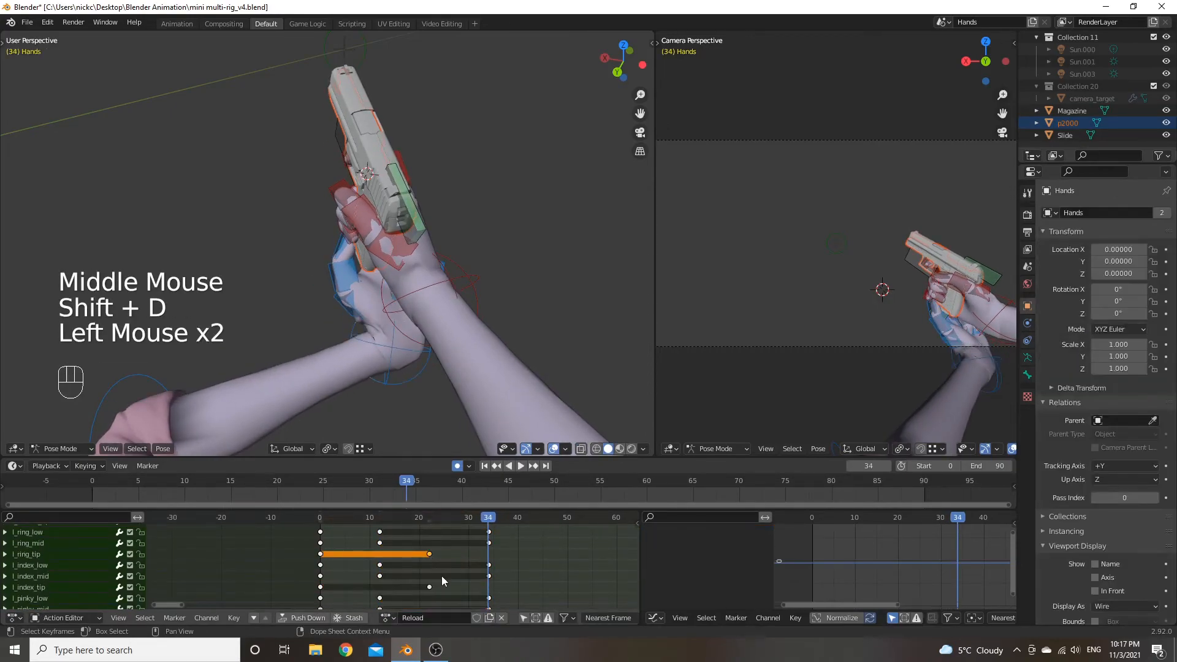
left_click(433, 588, "shift")
left_click(437, 583, "shift")
middle_click_drag(451, 569, 433, 452)
left_click(432, 554, "shift")
left_click(433, 550, "shift")
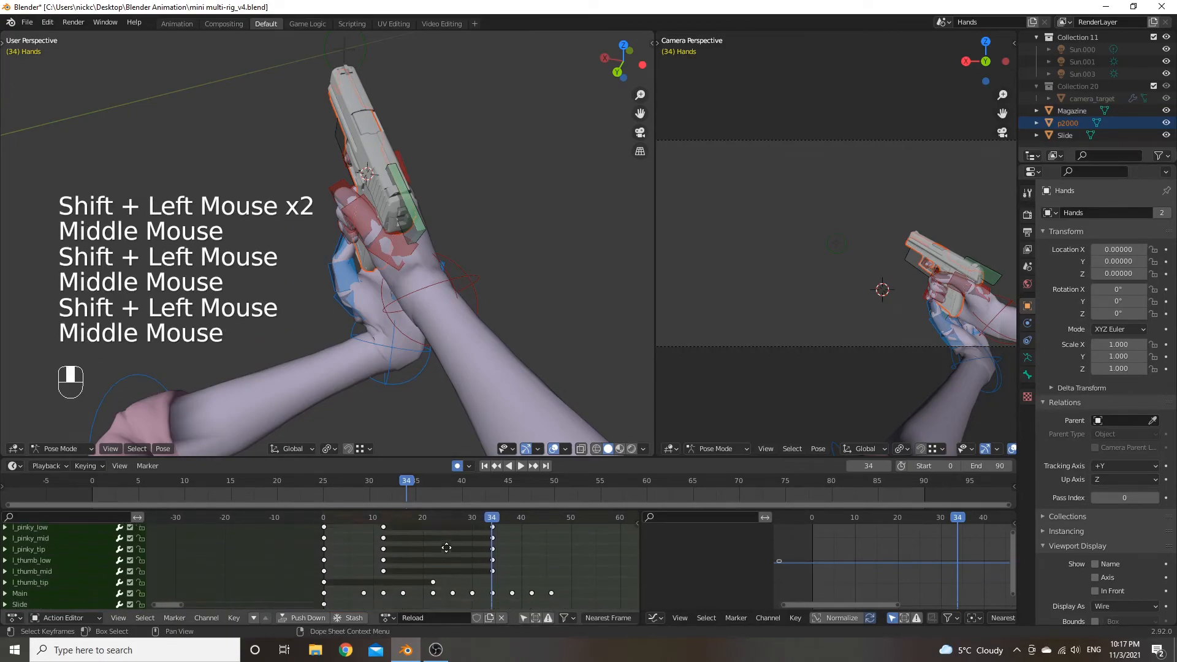
left_click(434, 581, "shift")
key("g")
left_click(493, 580)
middle_click_drag(493, 580, 501, 552)
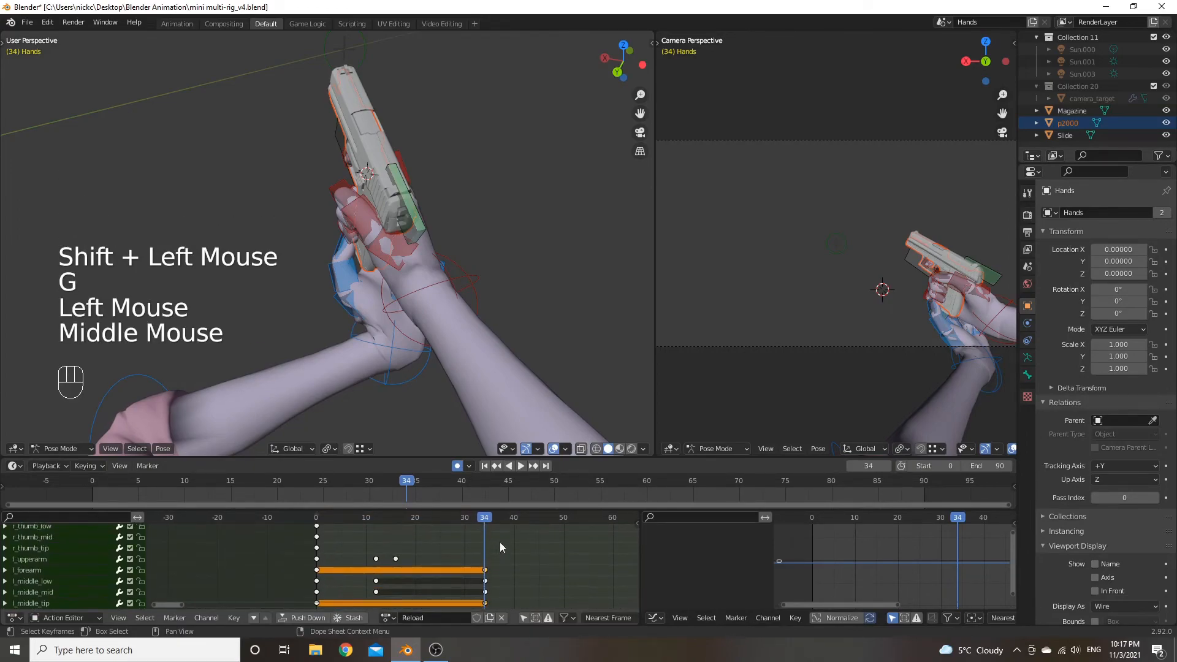
Select the left-hand finger keyframes at frame 0 and set the current frame to 43.
left_click(317, 571)
middle_click_drag(318, 576, 418, 548)
left_click(402, 578, "shift")
left_click(409, 538, "shift")
left_click(411, 545, "shift")
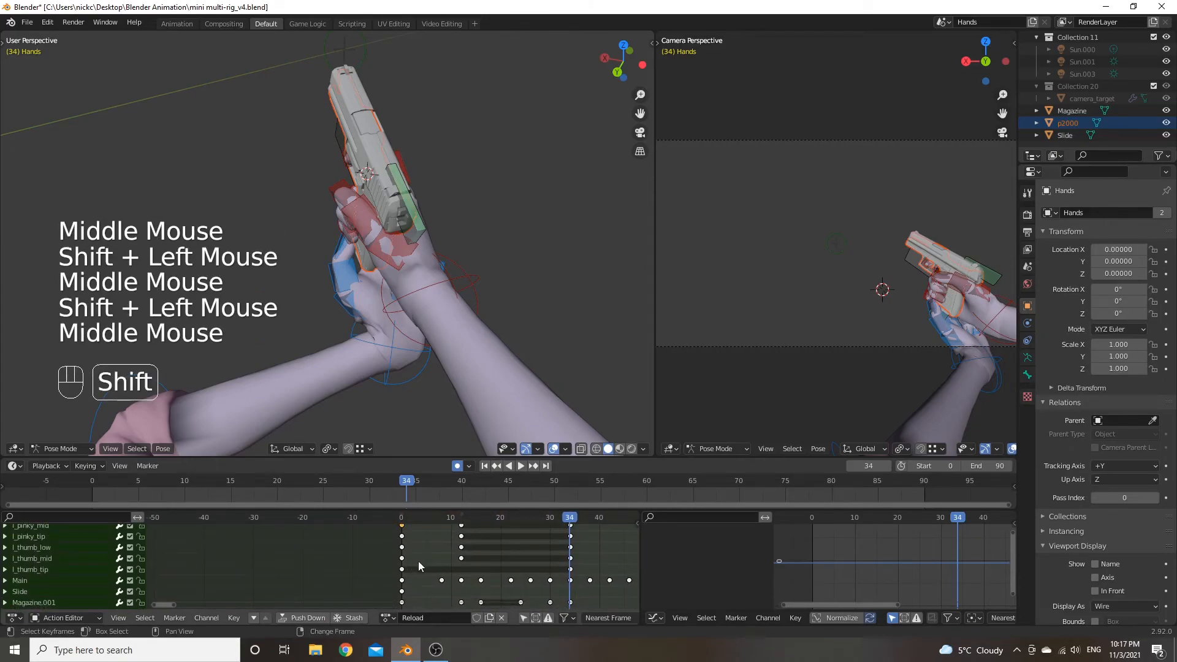
left_click(406, 569, "shift")
left_click(404, 559, "shift")
left_click(401, 537, "shift")
middle_click_drag(402, 537, 344, 524)
left_click_drag(408, 520, 452, 528)
middle_click_drag(485, 527, 498, 568)
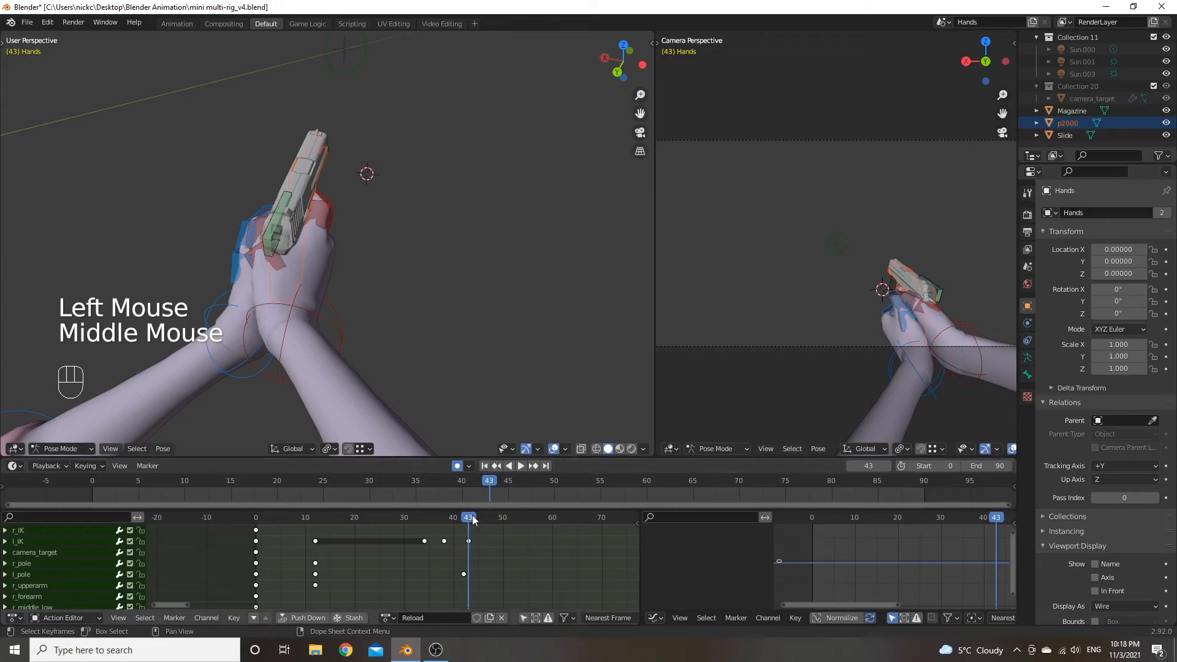
mouse_move(472, 522)
left_mouse_down()
mouse_move(443, 527)
mouse_move(470, 528)
left_mouse_up()
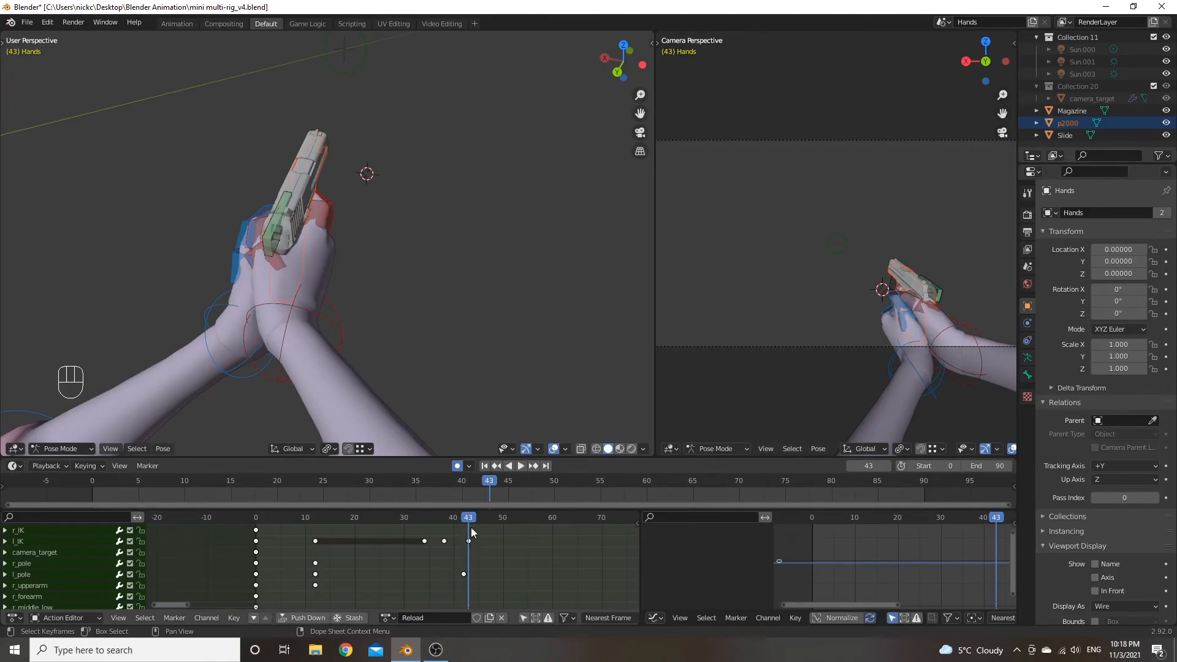
key("ctrl+v")
middle_click_drag(504, 565, 543, 530)
scroll(488, 600, "up", 1, "ctrl")
key("ctrl+z")
Add the l_forearm keyframe at frame 0 to the selection, then copy and paste the keyframes at frame 43.
left_click(304, 537, "shift")
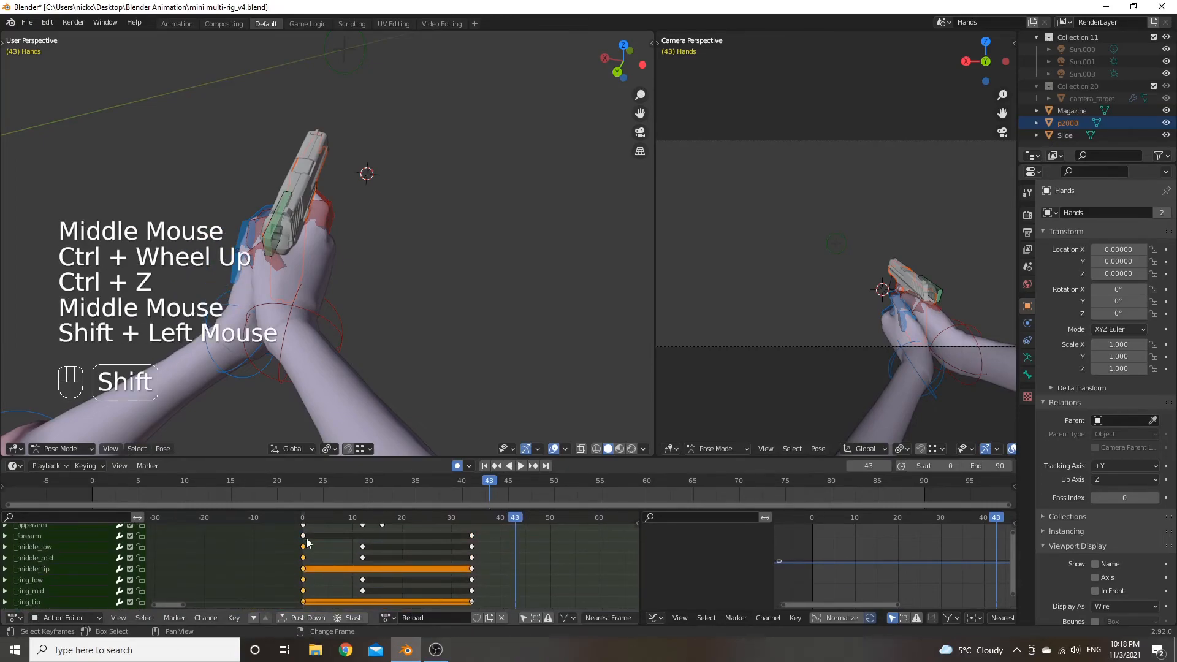
key("ctrl+c")
key("ctrl+c")
key("ctrl+v")
Play and scrub from about frame 28 to frame 43 to examine the left hand closing on the grip.
mouse_move(550, 534)
middle_mouse_down()
mouse_move(544, 558)
mouse_move(569, 517)
mouse_move(561, 533)
middle_mouse_up()
left_click_drag(531, 519, 458, 519)
key("space")
key("space")
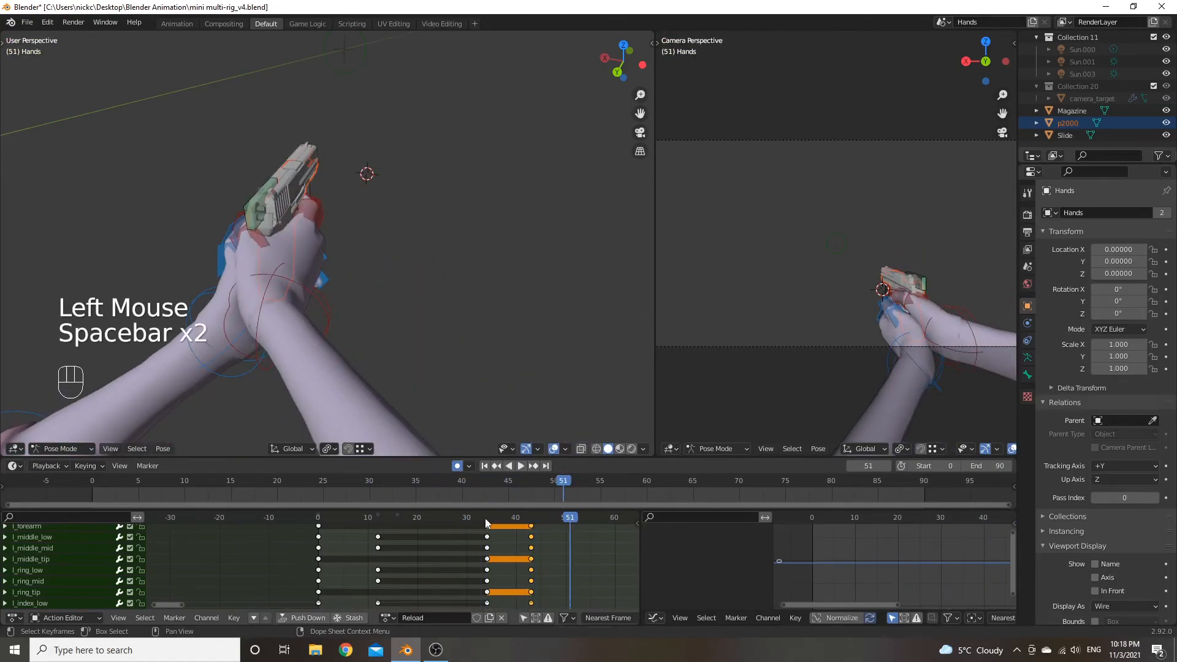
left_click(465, 520)
key("space")
key("space")
left_click_drag(471, 519, 531, 526)
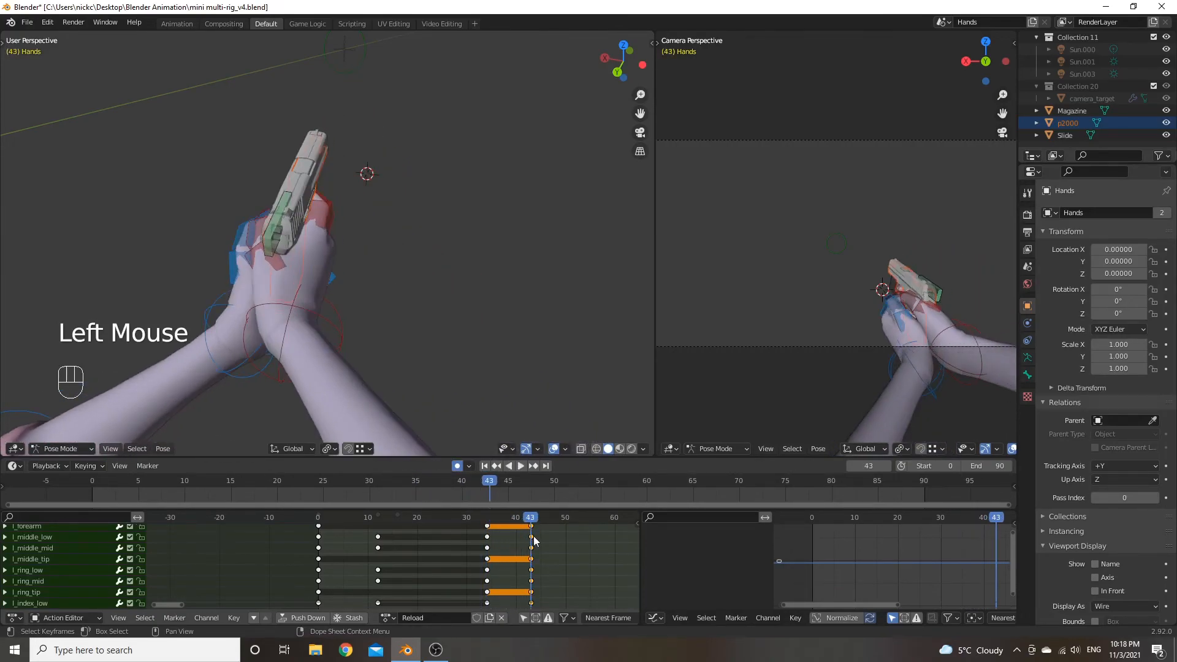
middle_click_drag(571, 548, 575, 574)
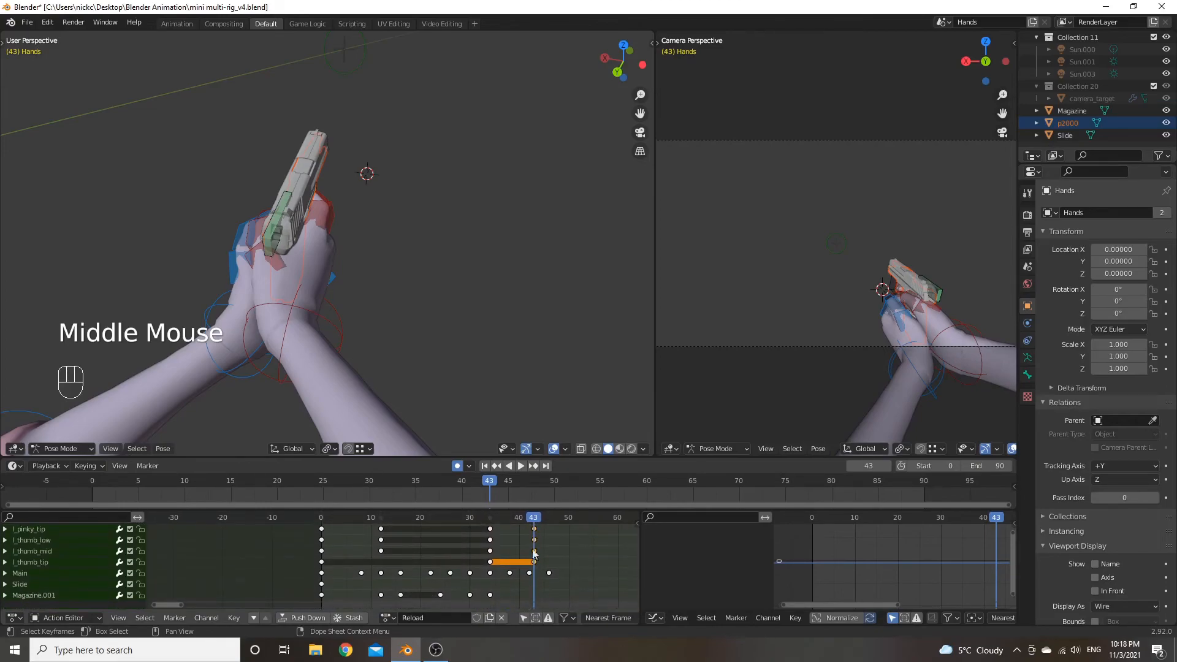
Move the last two Main keyframes to frames 45 and 49 and preview the timing.
left_click(531, 523)
left_click_drag(531, 522, 531, 550)
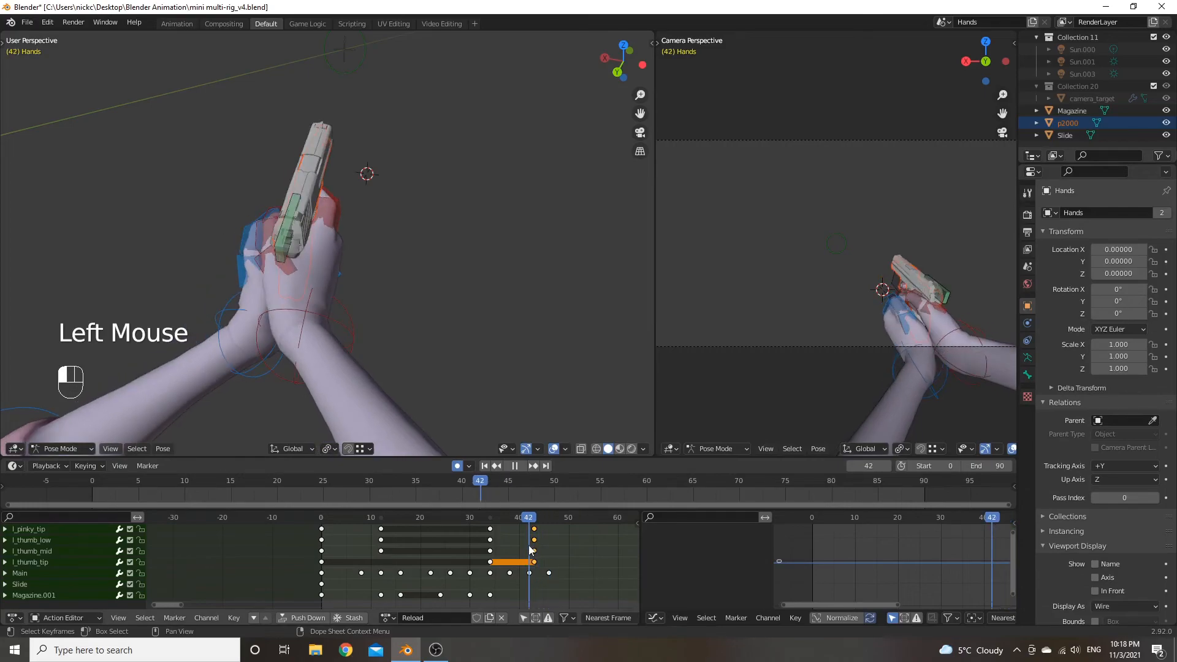
left_click(529, 573)
left_click(550, 572, "shift")
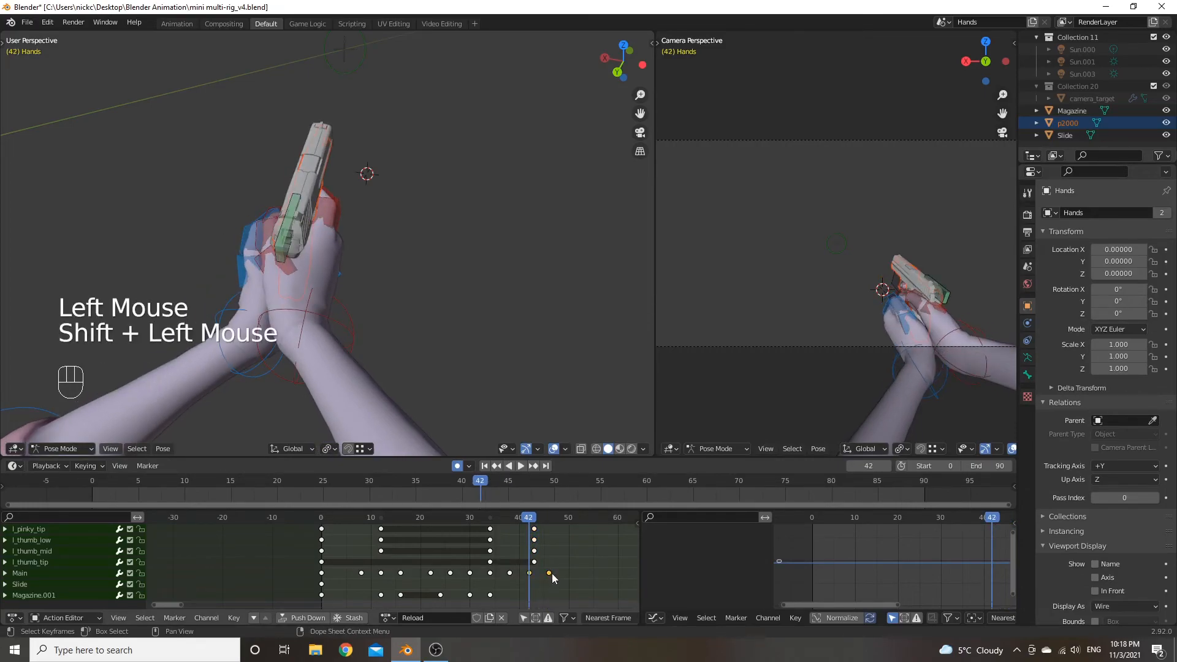
key("g")
left_click(568, 572)
left_click(534, 530)
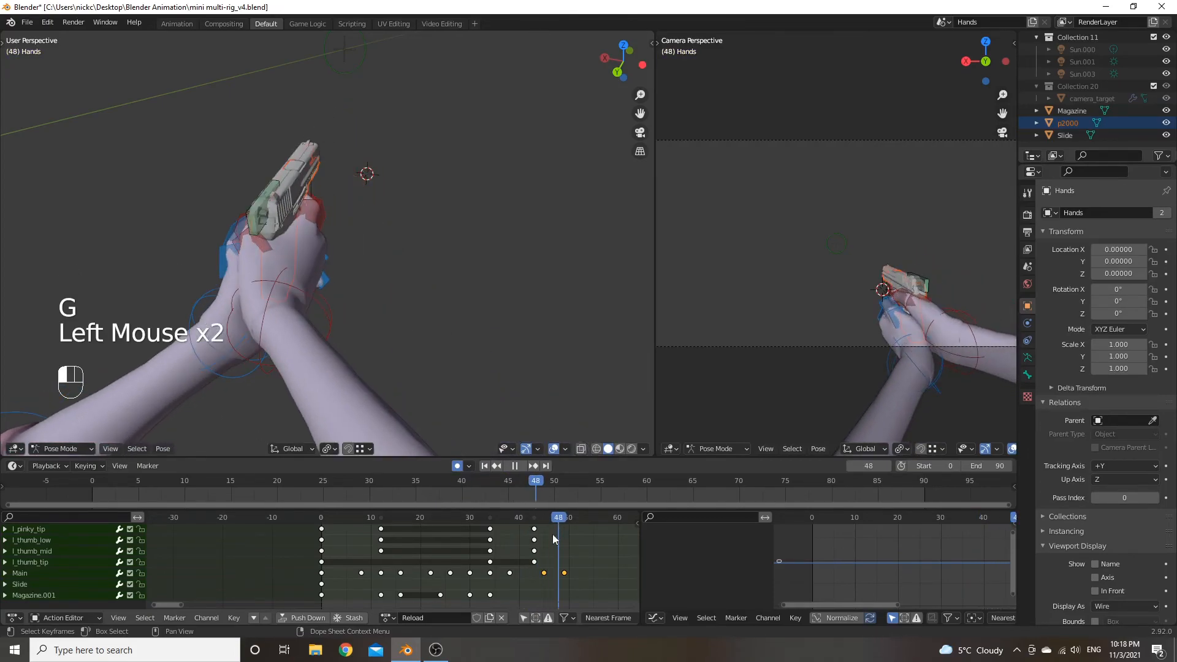
key("space")
key("space")
Move the last two l_IK keyframes to frames 40 and 45 and the final left-hand finger keyframes to frame 45.
left_click_drag(590, 521, 544, 543)
middle_click_drag(565, 583, 558, 542)
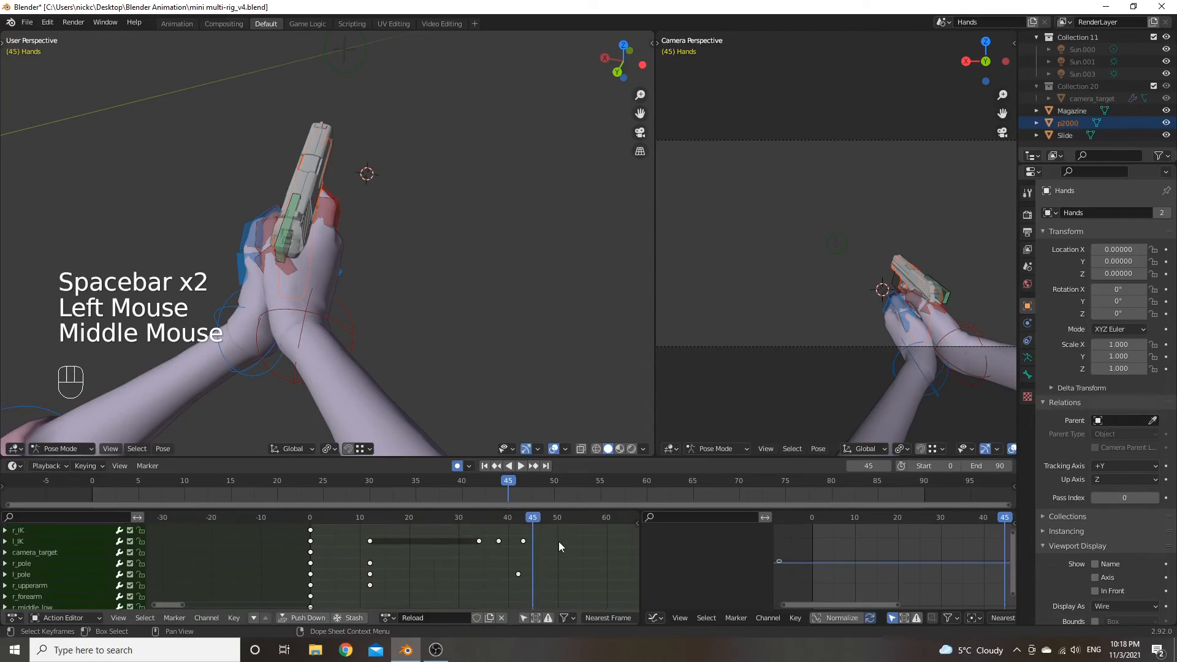
left_click_drag(515, 535, 527, 549, "shift")
left_click(519, 574, "shift")
middle_click_drag(514, 575, 520, 553)
left_click(530, 593, "shift")
middle_click_drag(550, 595, 586, 531)
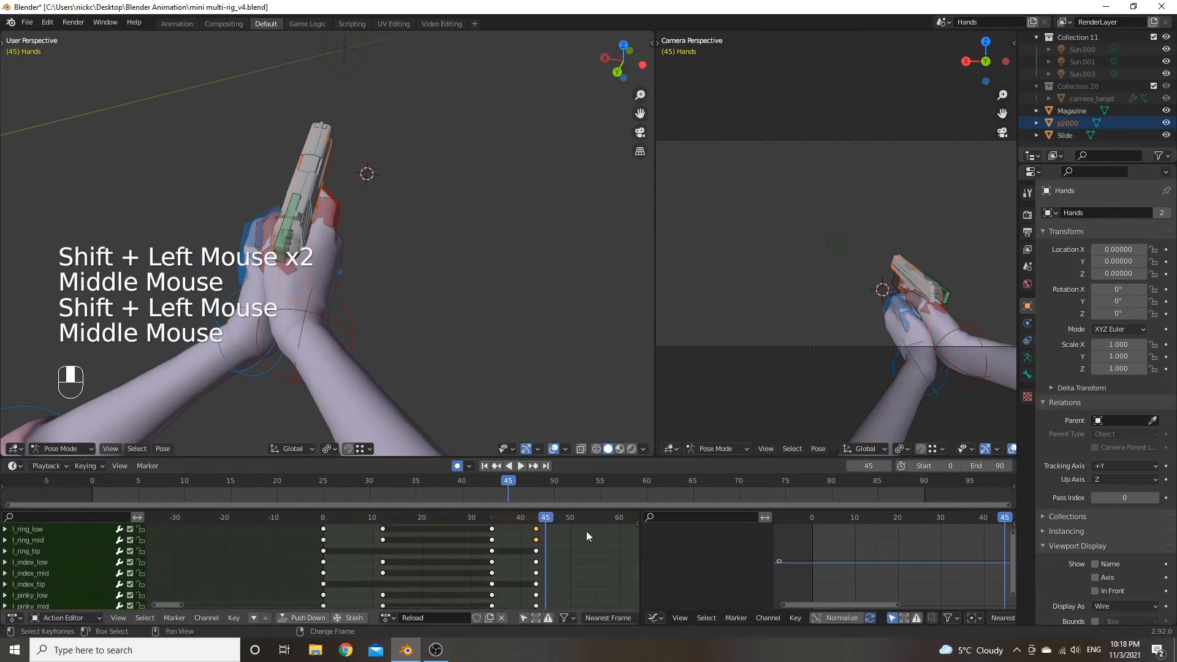
left_click_drag(531, 547, 549, 601, "shift")
middle_click_drag(564, 587, 569, 522)
left_click_drag(533, 536, 555, 583, "shift")
middle_click_drag(583, 565, 586, 555)
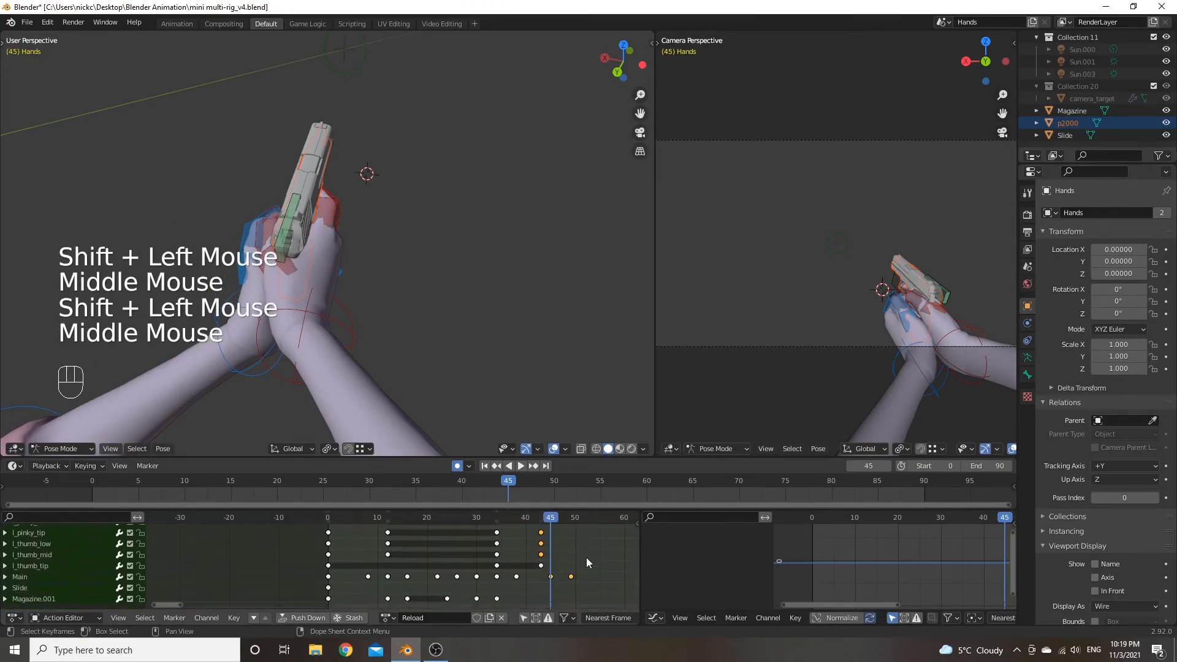
left_click(550, 577, "shift")
left_click(571, 577, "shift")
key("g")
left_click(576, 561)
middle_click_drag(577, 561, 587, 568)
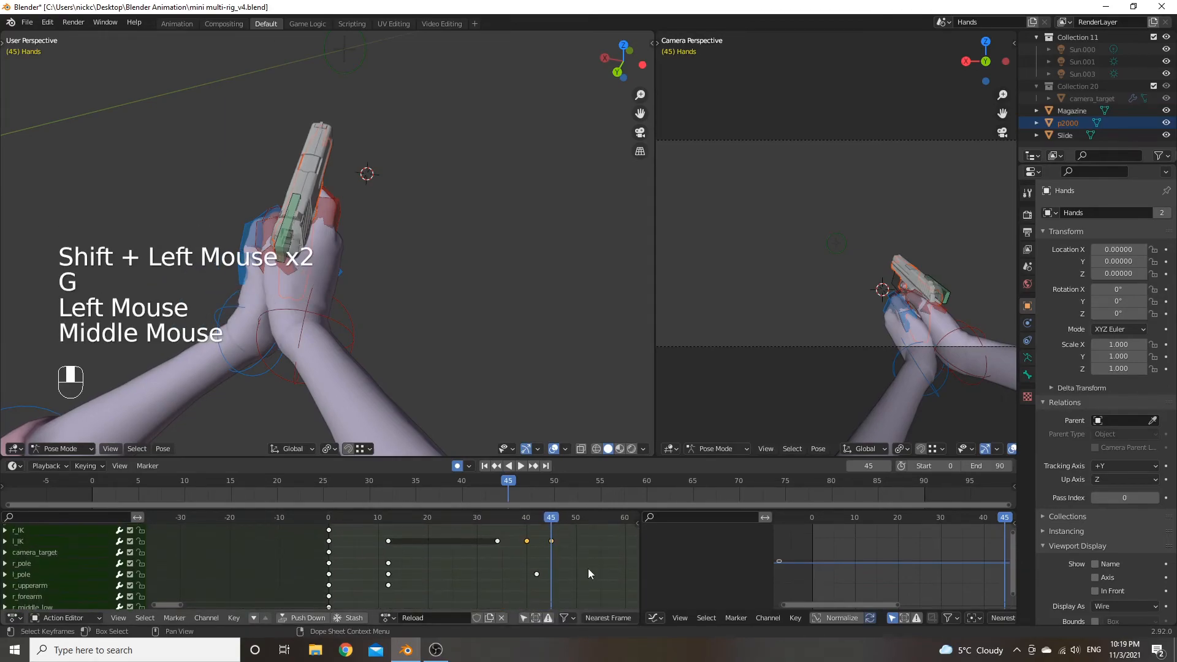
At frame 40, move the l_IK bone slightly farther away from the pistol grip.
left_click_drag(552, 517, 526, 522)
key("space")
key("space")
middle_click_drag(513, 398, 499, 341)
left_click(395, 343)
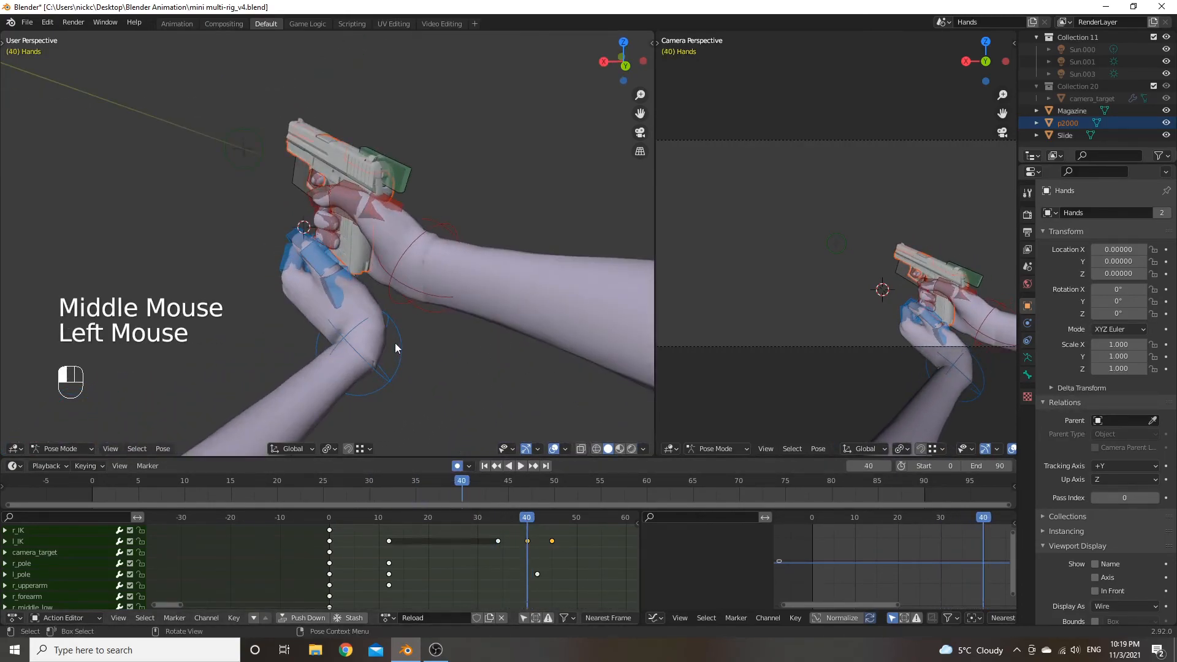
key("g")
left_click(374, 339)
Rotate the l_IK bone at frame 40 from two viewing angles and preview the hand's return to the grip.
key("r")
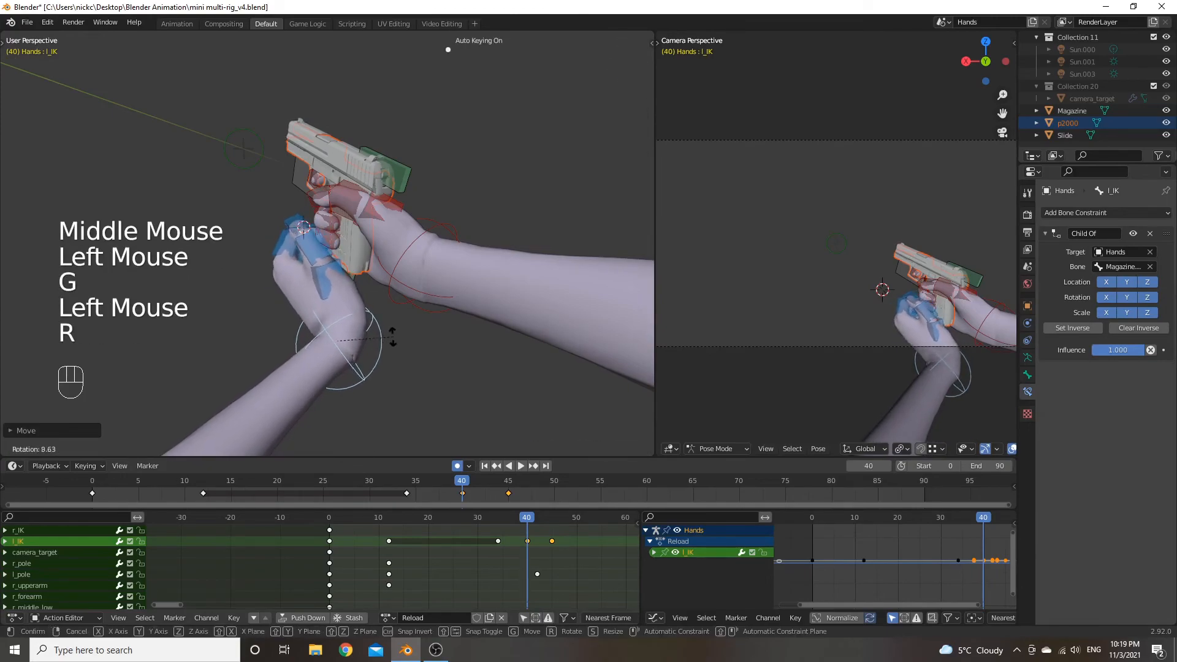
left_click(397, 336)
key("r")
right_click(400, 336)
middle_click_drag(399, 336, 441, 343)
key("r")
left_click(508, 314)
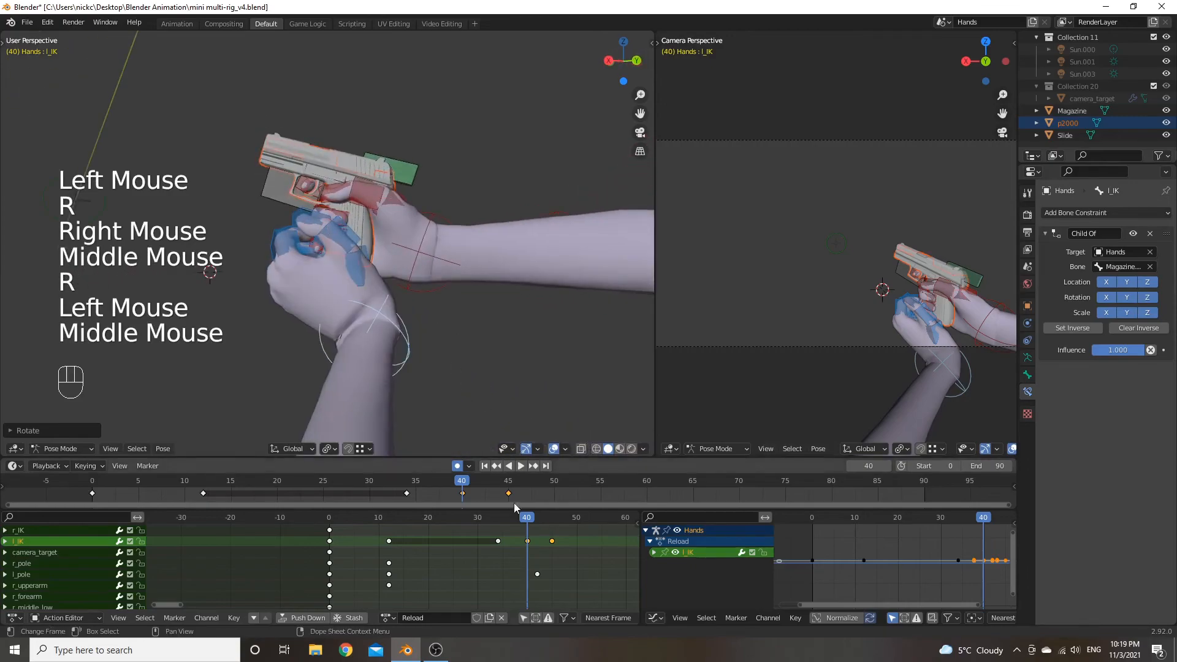
left_click_drag(520, 517, 461, 523)
key("space")
key("space")
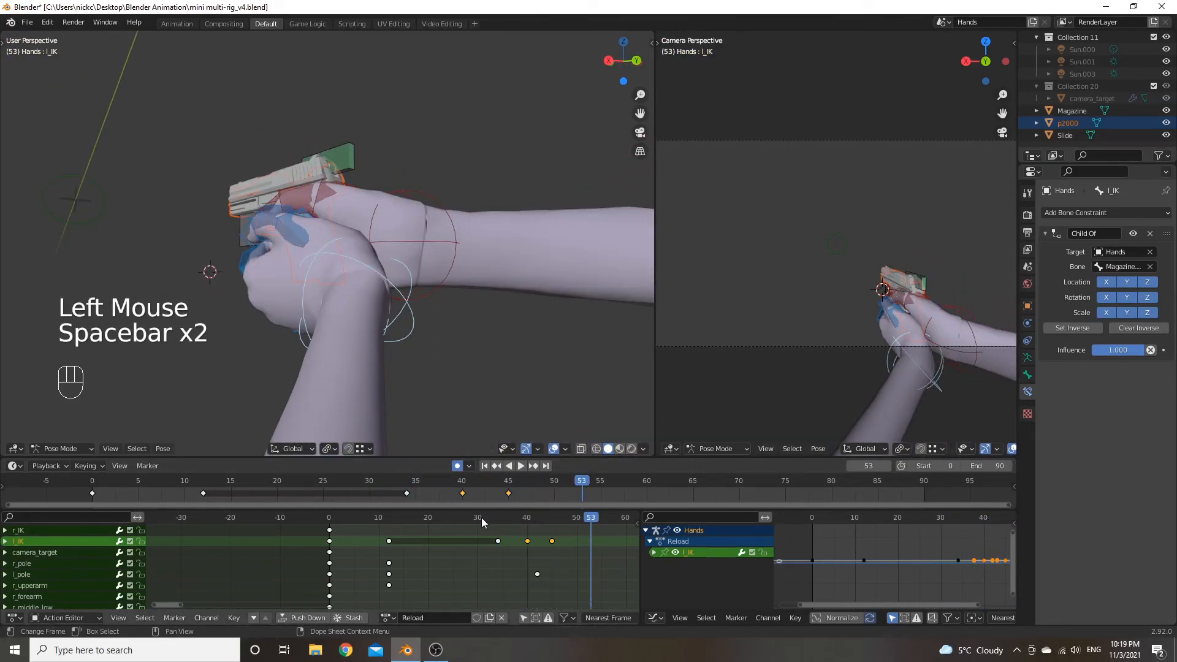
At frame 34, move the l_pole bone to swing the left elbow inward beneath the pistol.
left_click(498, 520)
scroll(496, 304, "down", 2)
middle_click_drag(495, 304, 166, 291)
scroll(141, 258, "down", 2)
left_click(172, 302)
key("g")
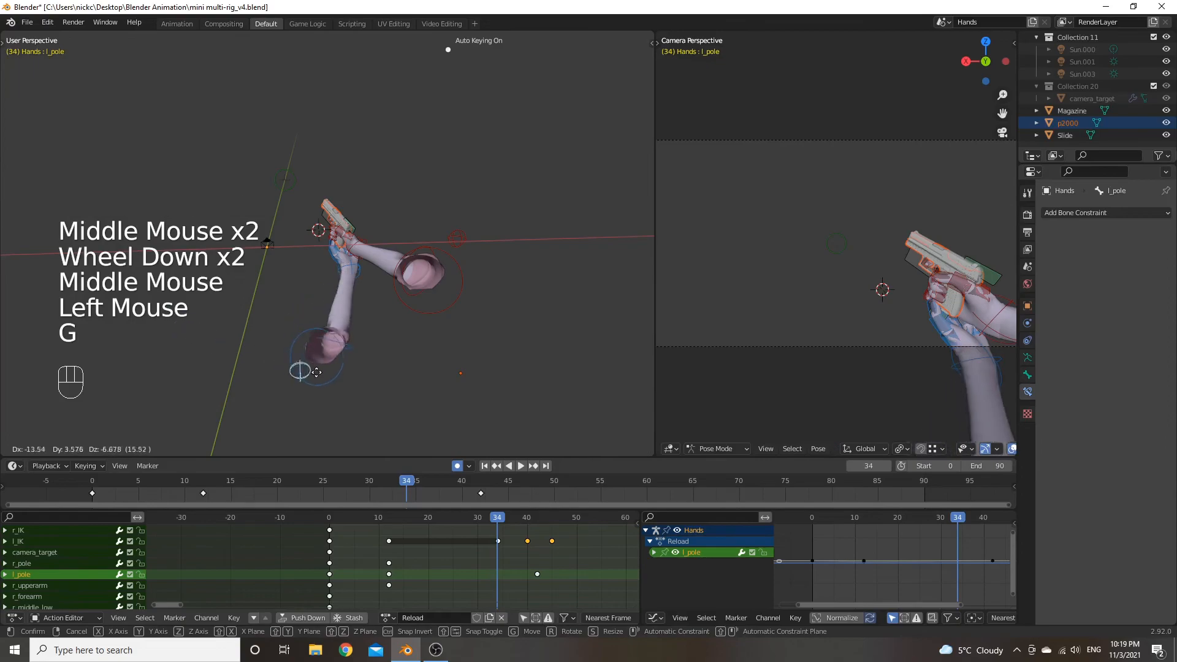
left_click(336, 375)
scroll(377, 310, "up", 2)
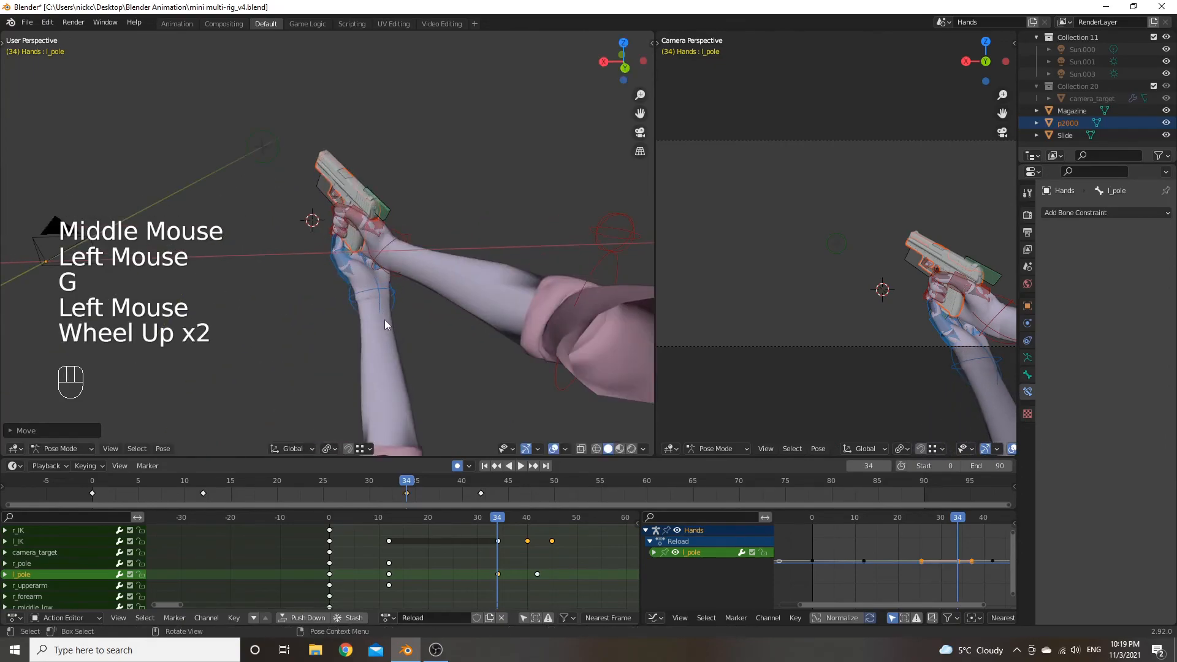
middle_click_drag(385, 321, 454, 498)
Play the reload from around frame 11 and scrub to frame 45 to examine the left arm's motion.
left_click_drag(498, 525, 386, 521)
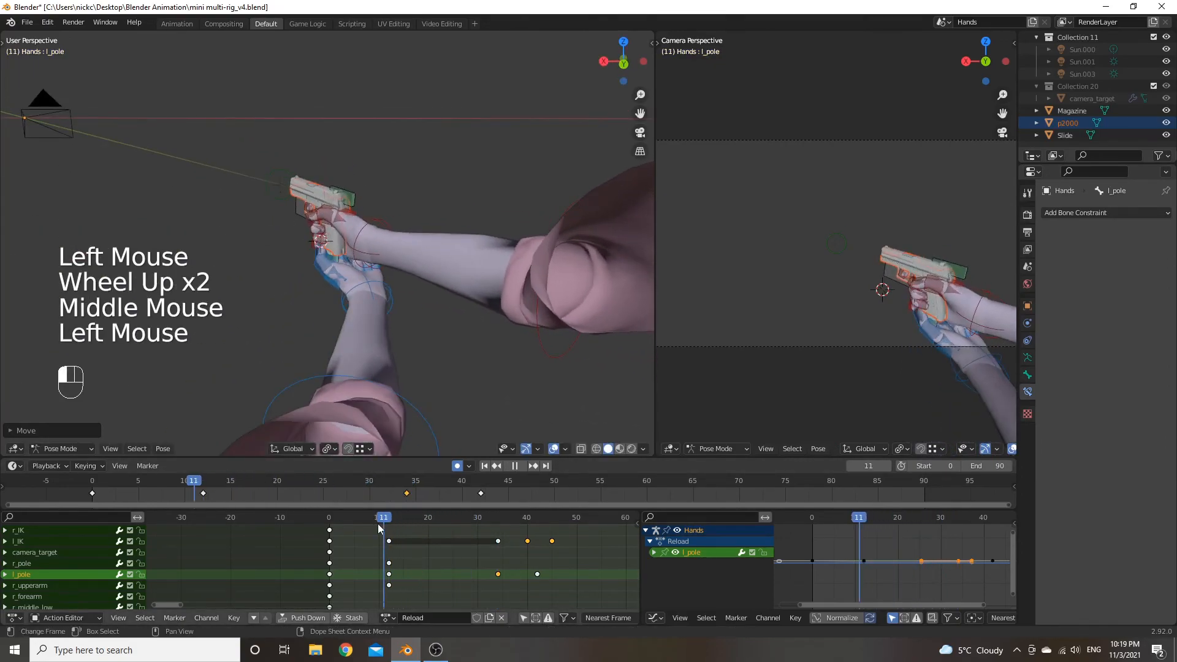
key("space")
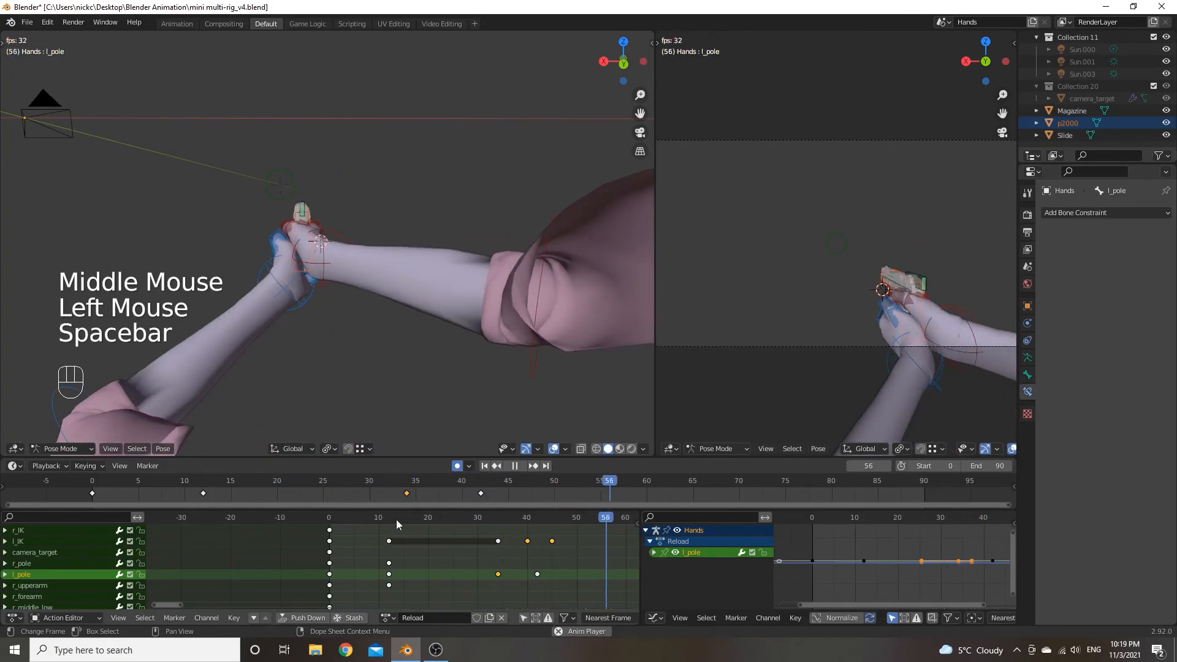
key("space")
left_click(481, 521)
left_click_drag(481, 525, 552, 521)
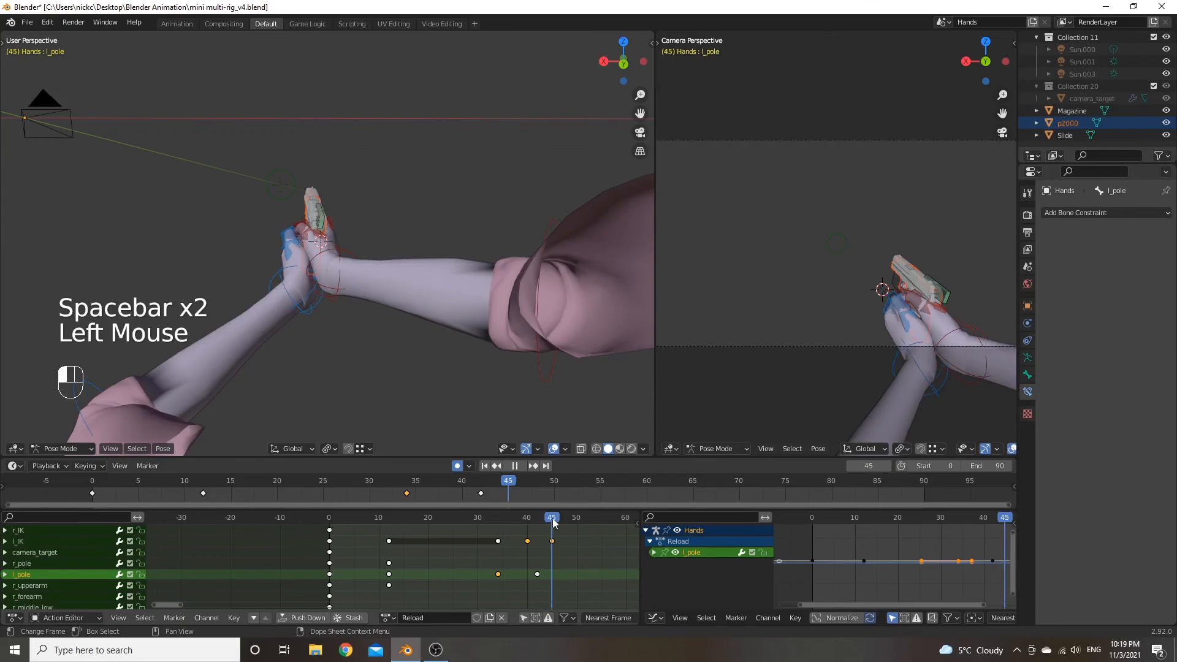
middle_click_drag(574, 555, 582, 582)
scroll(558, 429, "up", 1)
Copy the frame 0 keyframes of r_pole, l_pole, r_upperarm and r_forearm to frame 49.
left_click_drag(571, 522, 580, 527)
middle_click_drag(588, 551, 599, 567)
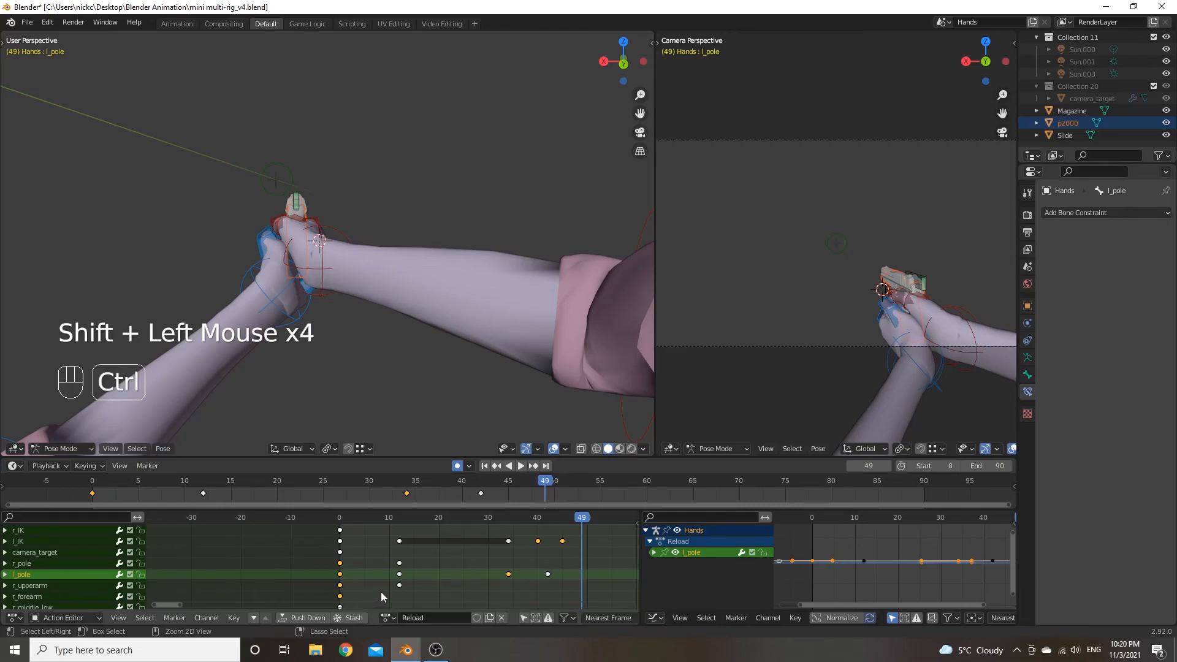
key("ctrl+c")
left_click(561, 579)
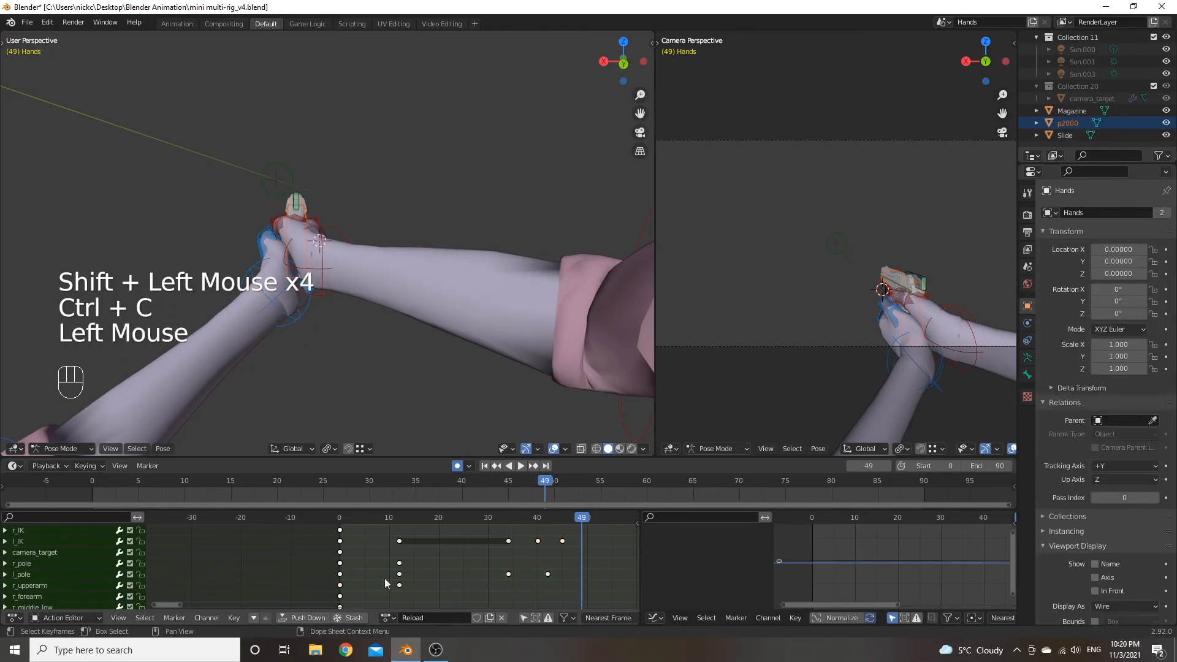
left_click(340, 565, "shift")
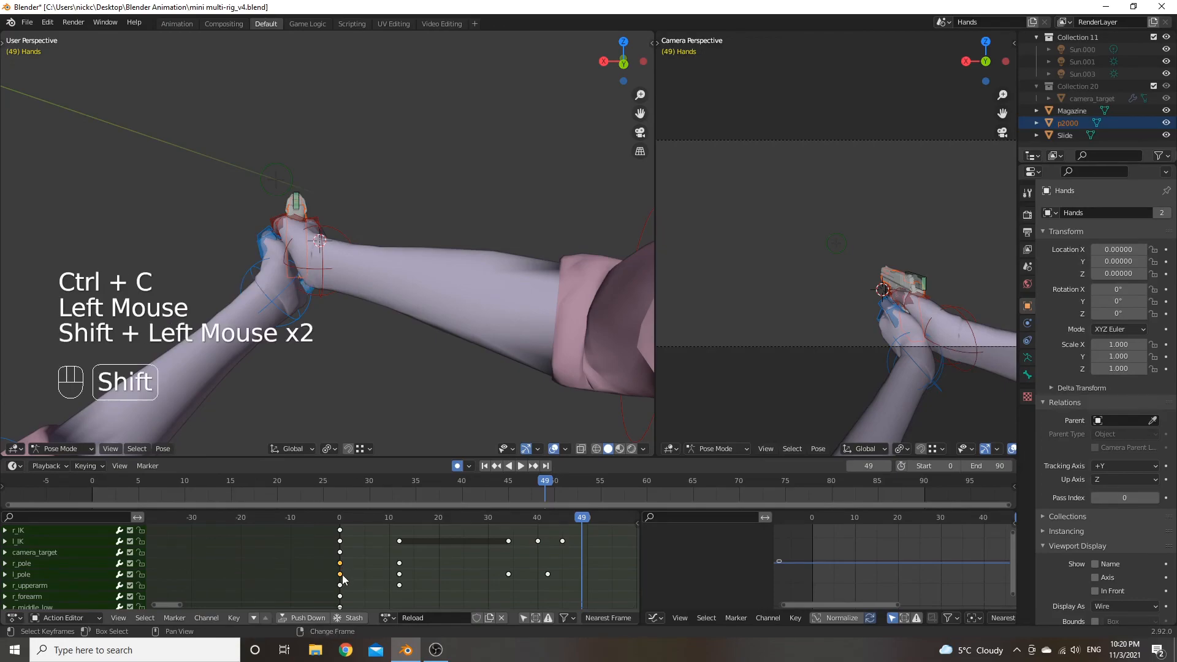
key("ctrl+c")
key("ctrl+v")
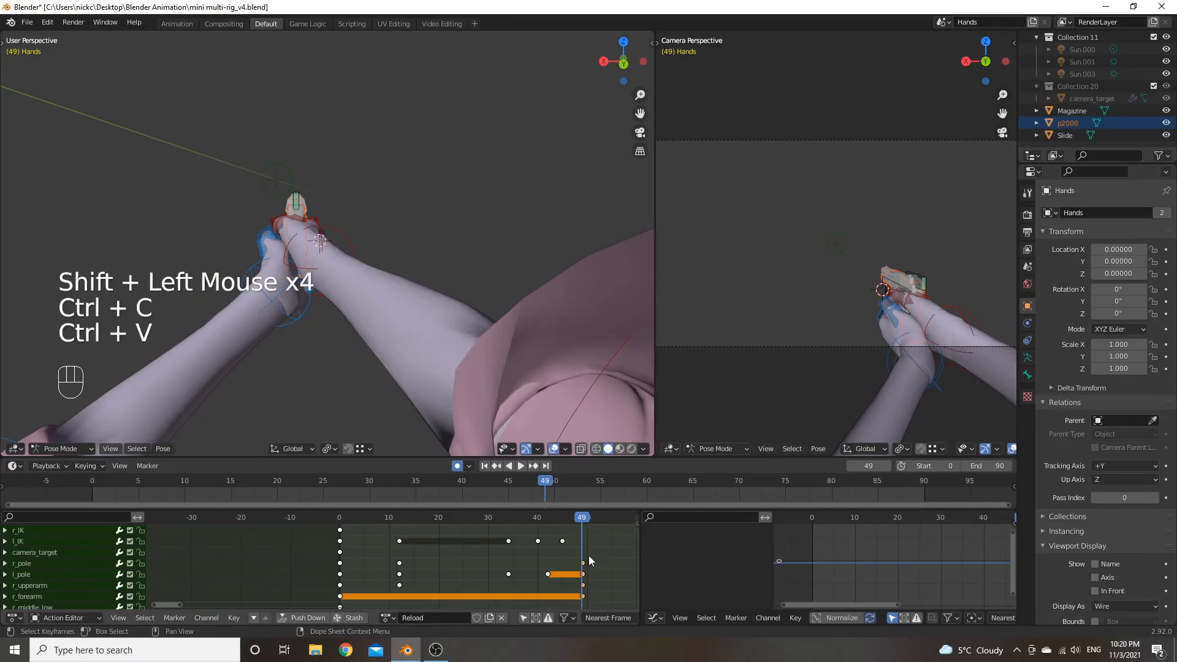
Play back the Reload action to check the right arm's return to the starting pose.
left_click_drag(561, 510, 560, 499)
double_click(522, 514)
key("space")
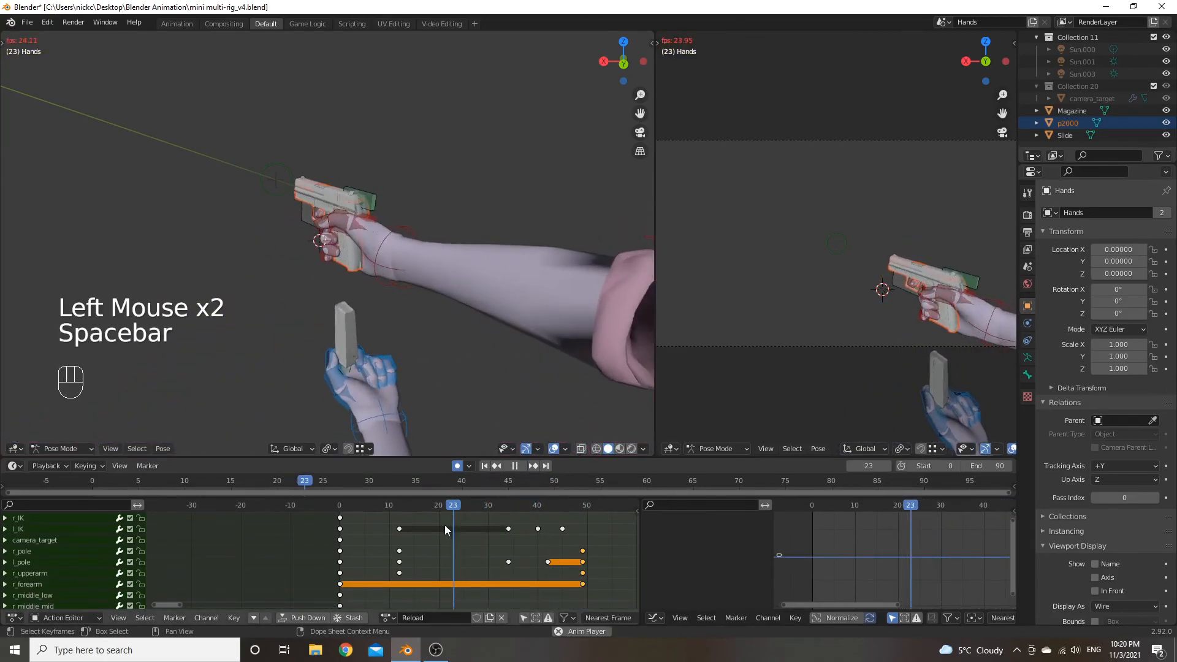
key("space")
Return to frame 49 and select the l_upperarm bone to find its keyframe channel.
left_click_drag(568, 512, 584, 529)
scroll(540, 313, "down", 4)
mouse_move(539, 313)
middle_mouse_down()
mouse_move(543, 290)
mouse_move(511, 287)
mouse_move(539, 312)
middle_mouse_up()
scroll(495, 297, "up", 2)
left_click(576, 340)
middle_click_drag(532, 533, 493, 580)
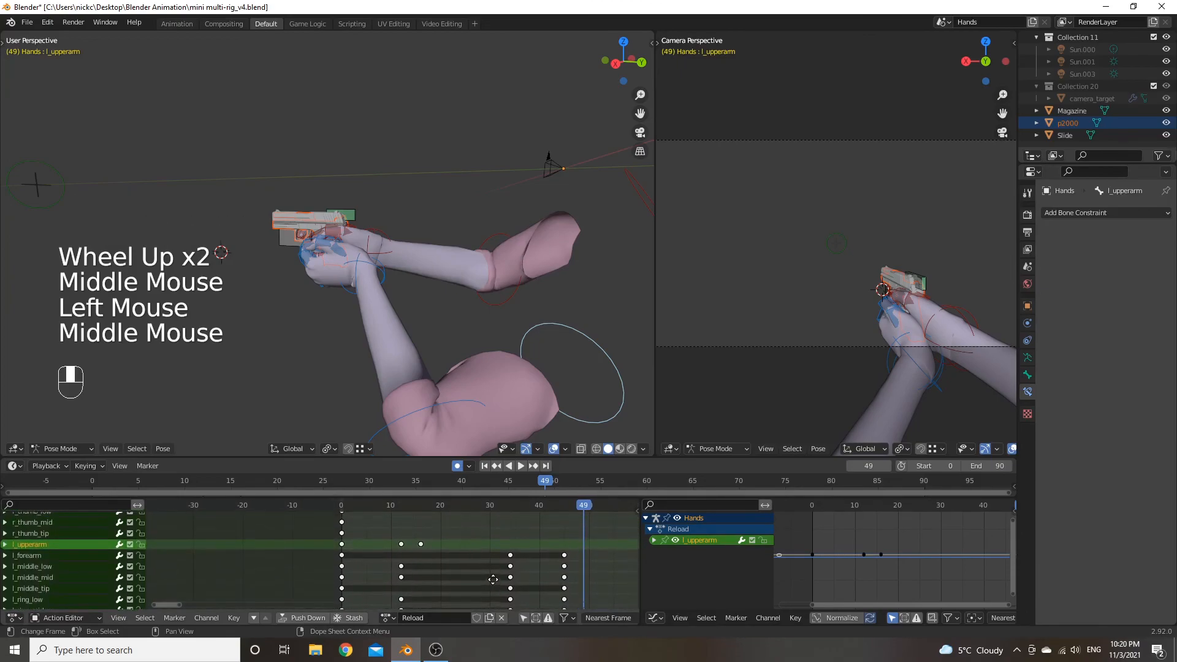
left_click(343, 544, "shift")
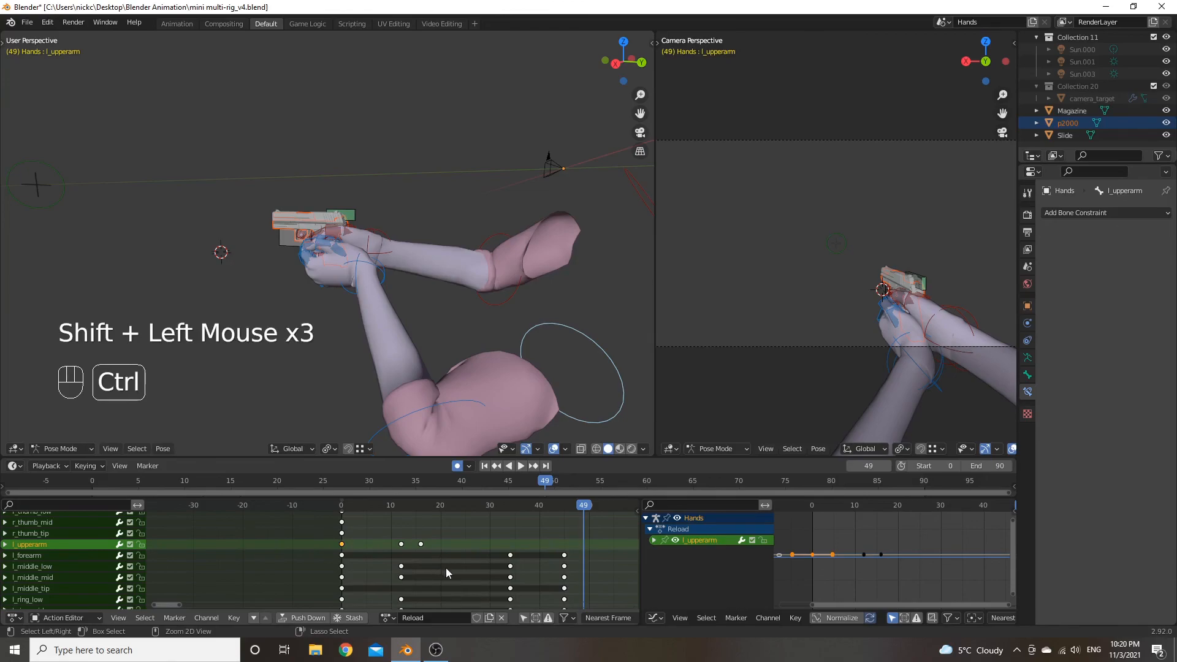
key("ctrl+c")
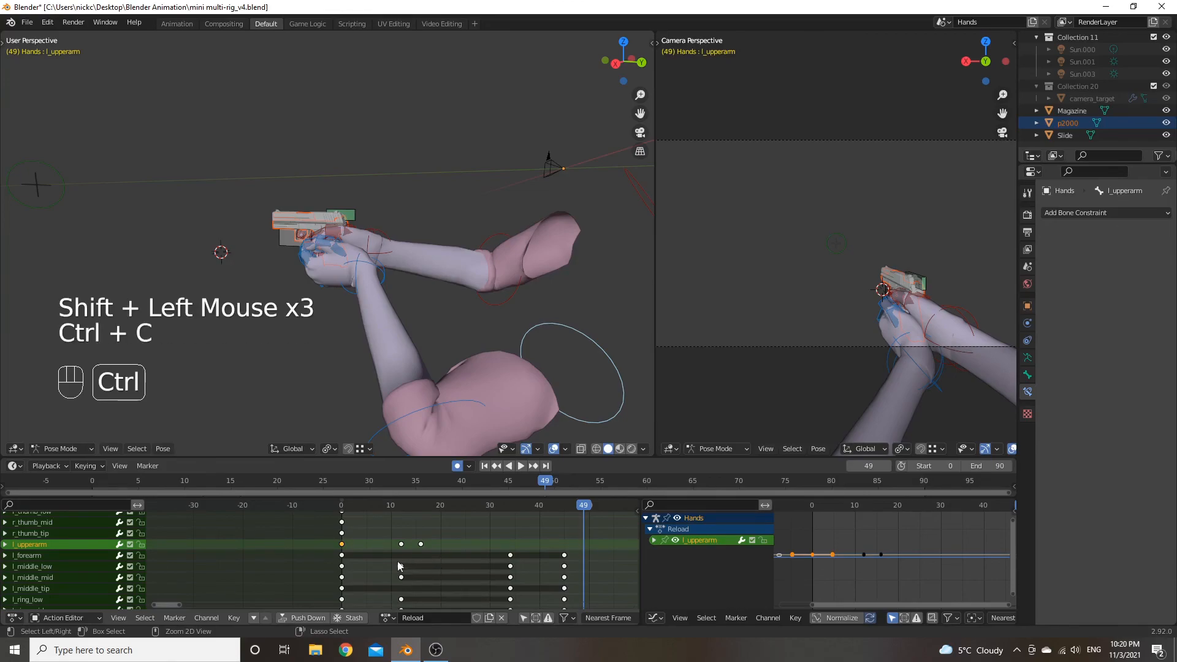
left_click(355, 557, "shift")
key("ctrl+c")
key("ctrl+v")
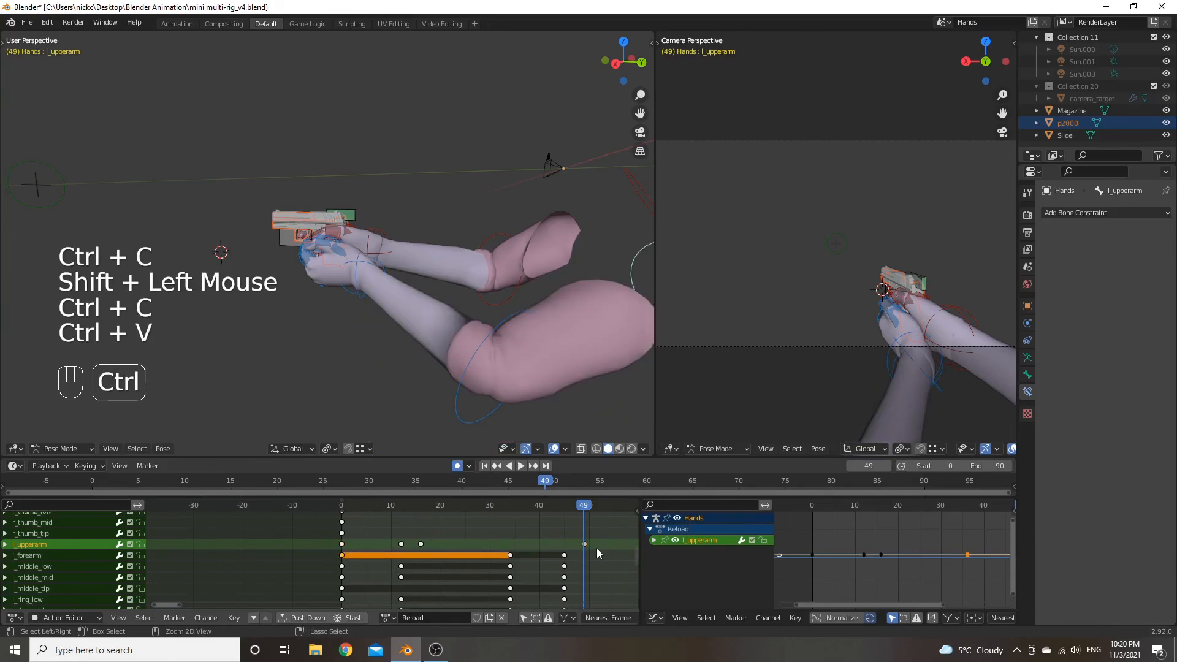
left_click(546, 535)
key("ctrl+z")
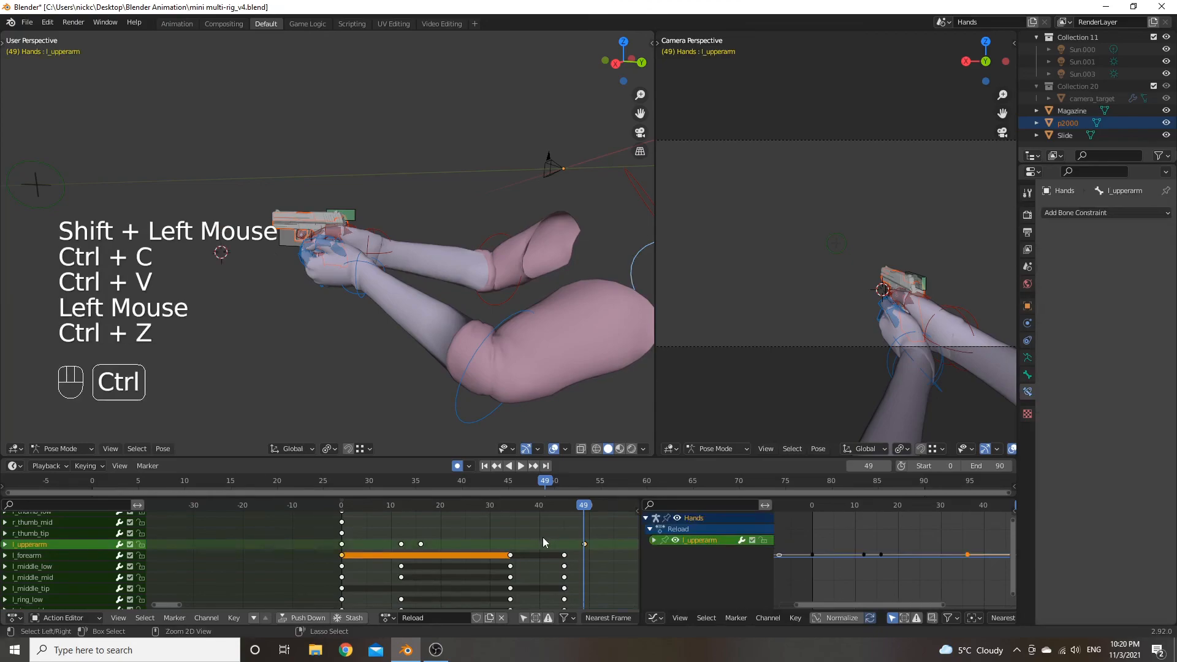
key("ctrl+z")
Copy the frame 0 keyframes of l_upperarm and l_forearm to frame 49.
left_click(529, 540)
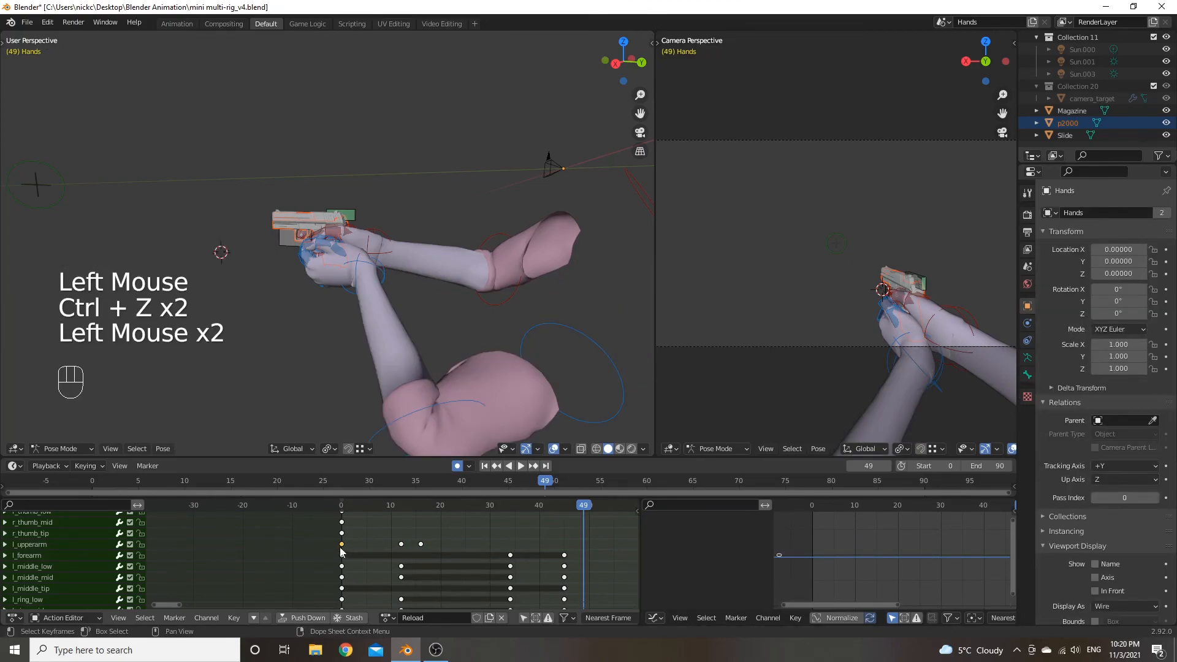
left_click(342, 555, "shift")
key("ctrl+c")
key("ctrl+c")
key("ctrl+v")
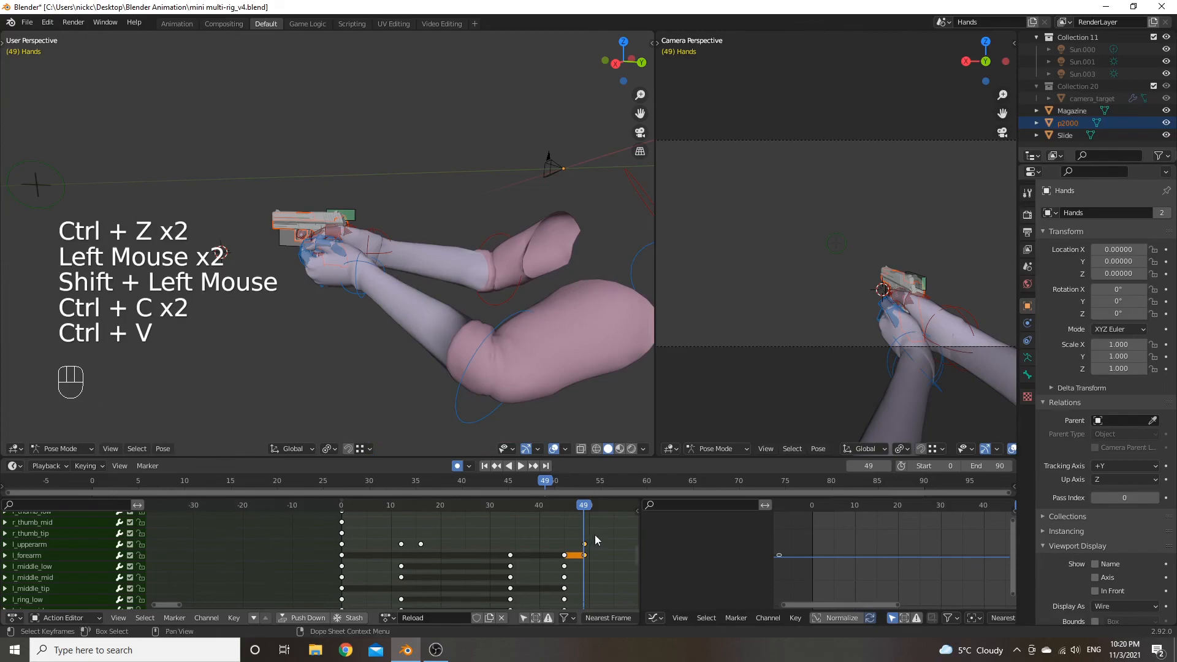
Delete the intermediate l_forearm keyframes at frames 34 and 45.
left_click(595, 539)
key("x")
key("x")
left_click(511, 555)
key("x")
left_click(510, 554)
Play the reload from frame 12 and examine both arms from a wider side view.
left_click_drag(583, 506, 402, 527)
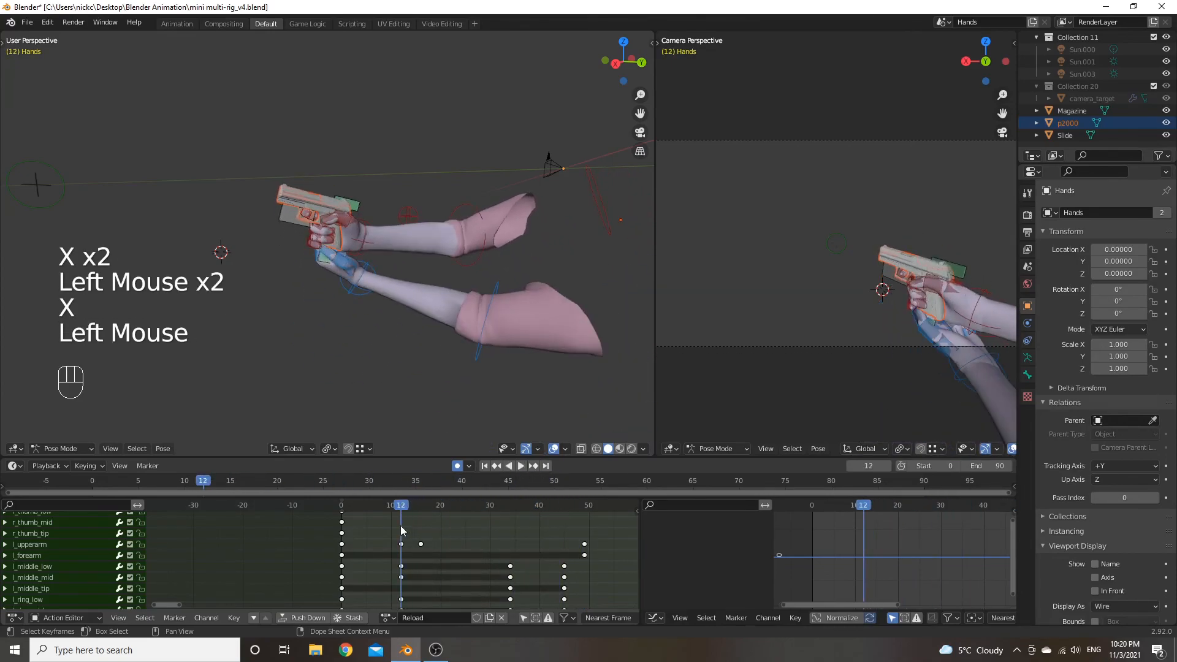
key("space")
key("space")
scroll(484, 368, "down", 2)
middle_click_drag(503, 363, 484, 392)
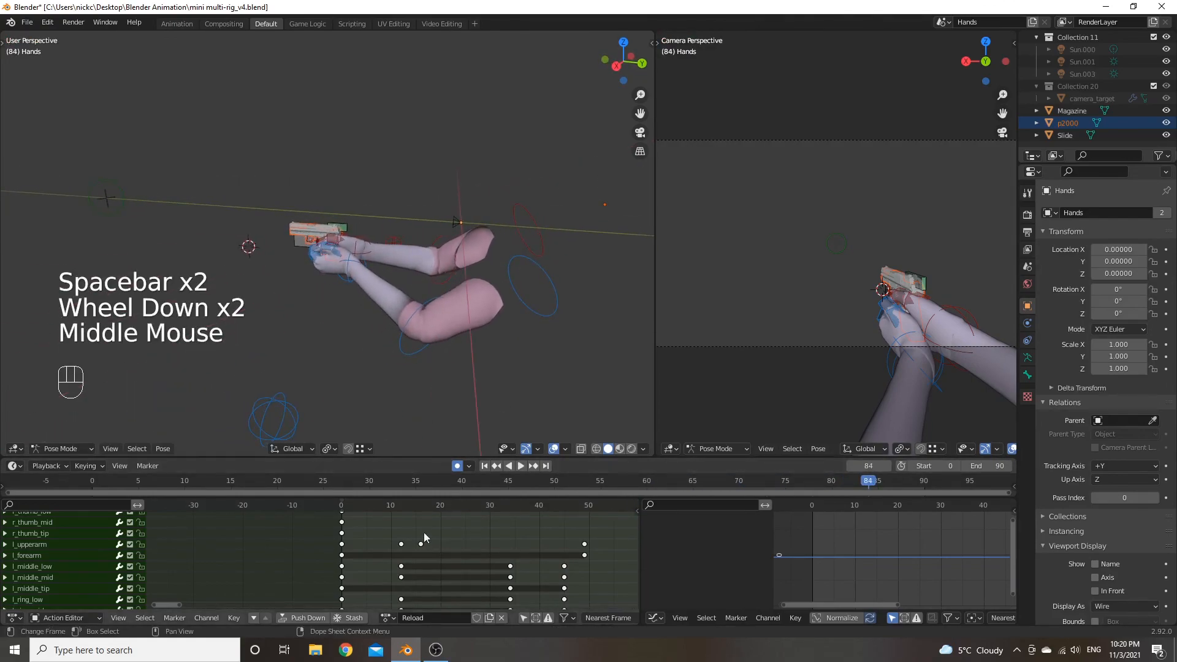
Enable the fake user for the Reload action, and switch to the origin action and back to Reload.
left_click(475, 617)
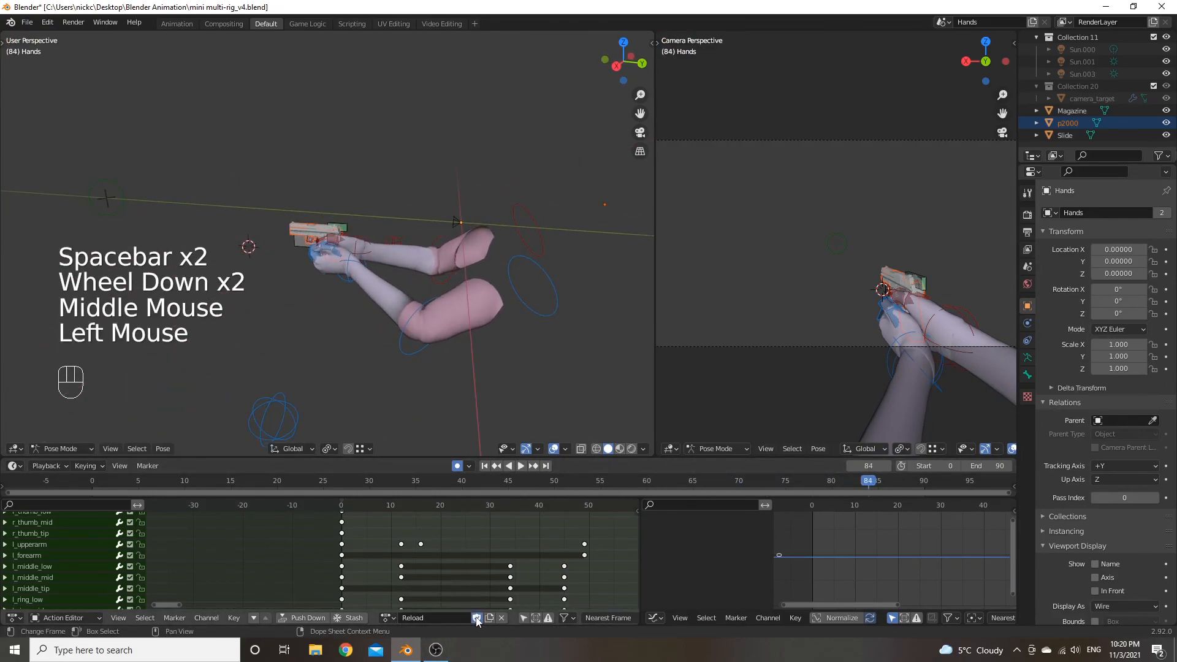
left_click(387, 618)
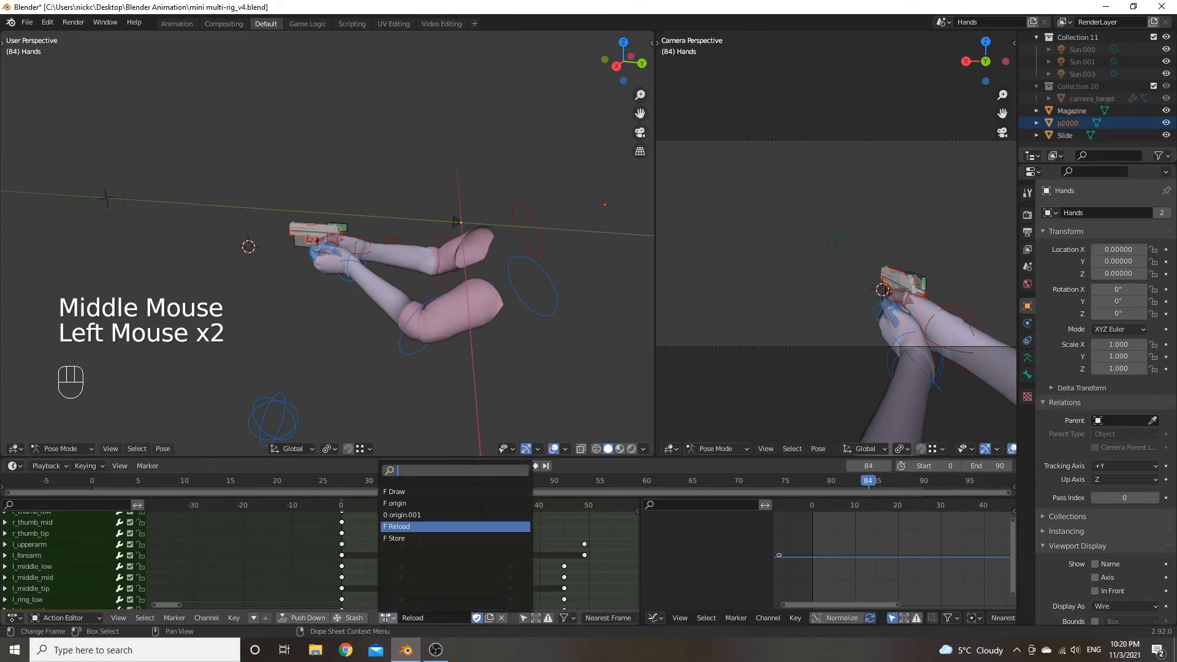
left_click(407, 504)
left_click(387, 617)
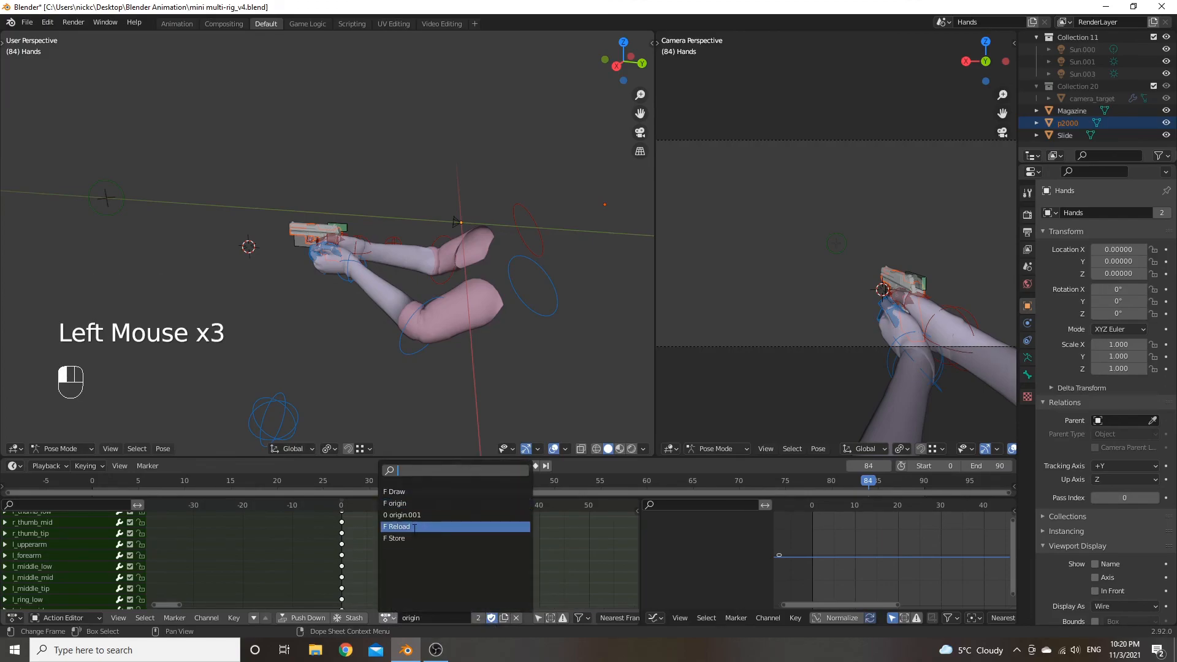
left_click(414, 527)
Play the Reload action through, return to frame 0 and inspect the starting pose from the side.
key("space")
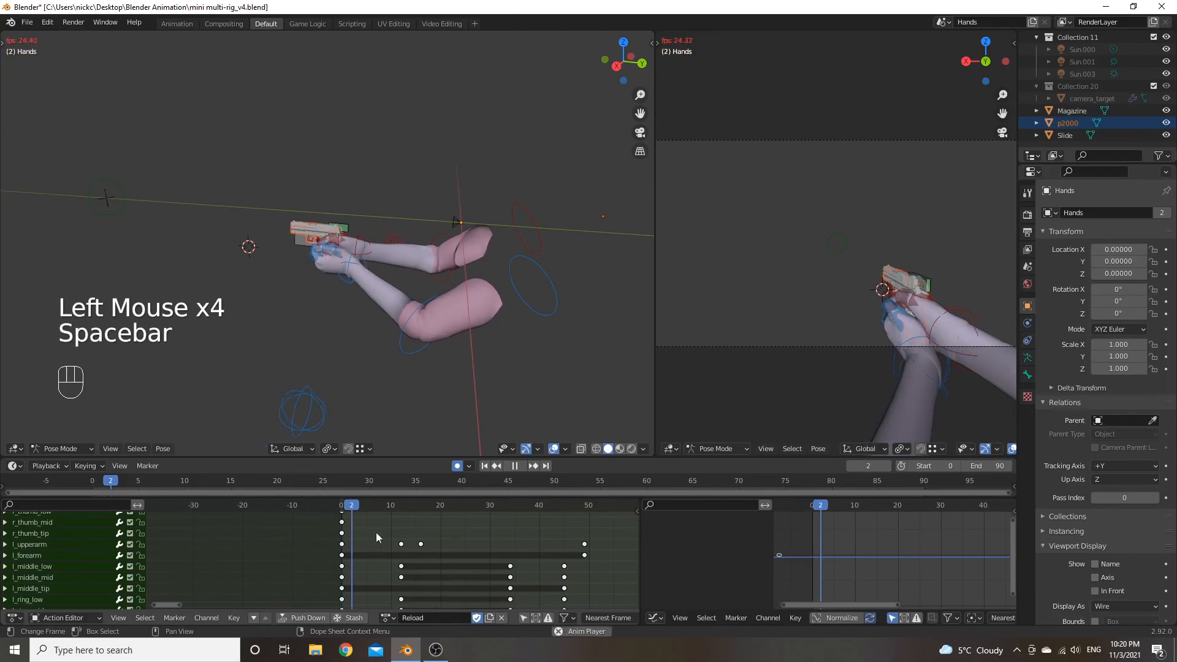
key("space")
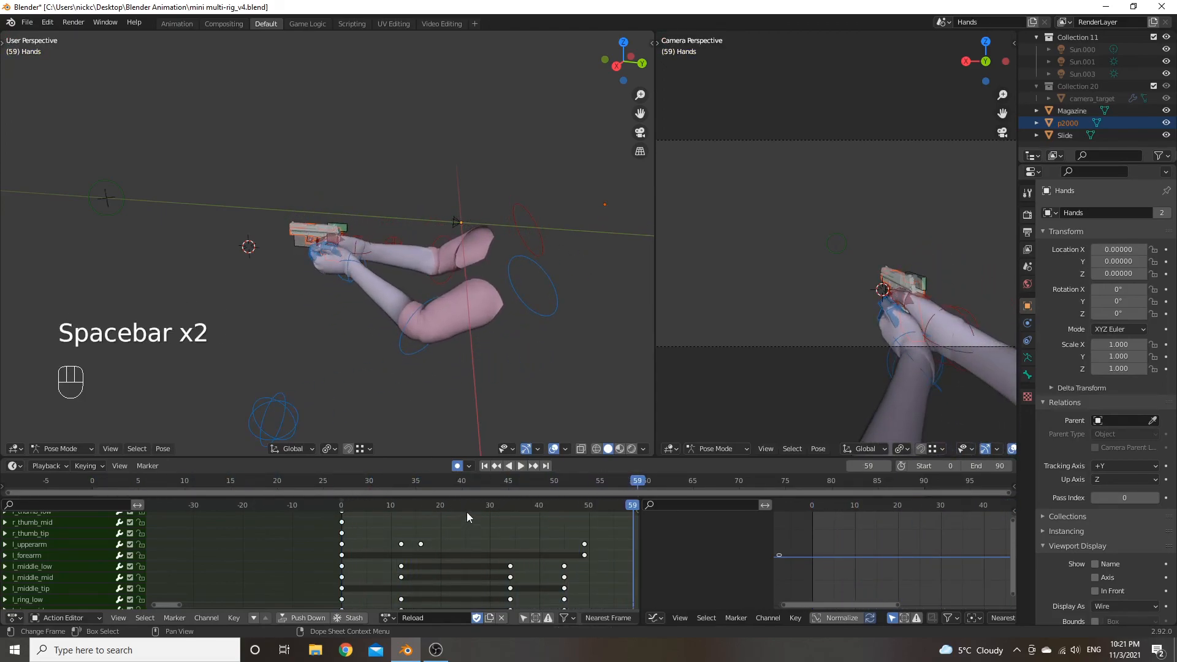
left_click_drag(498, 502, 343, 512)
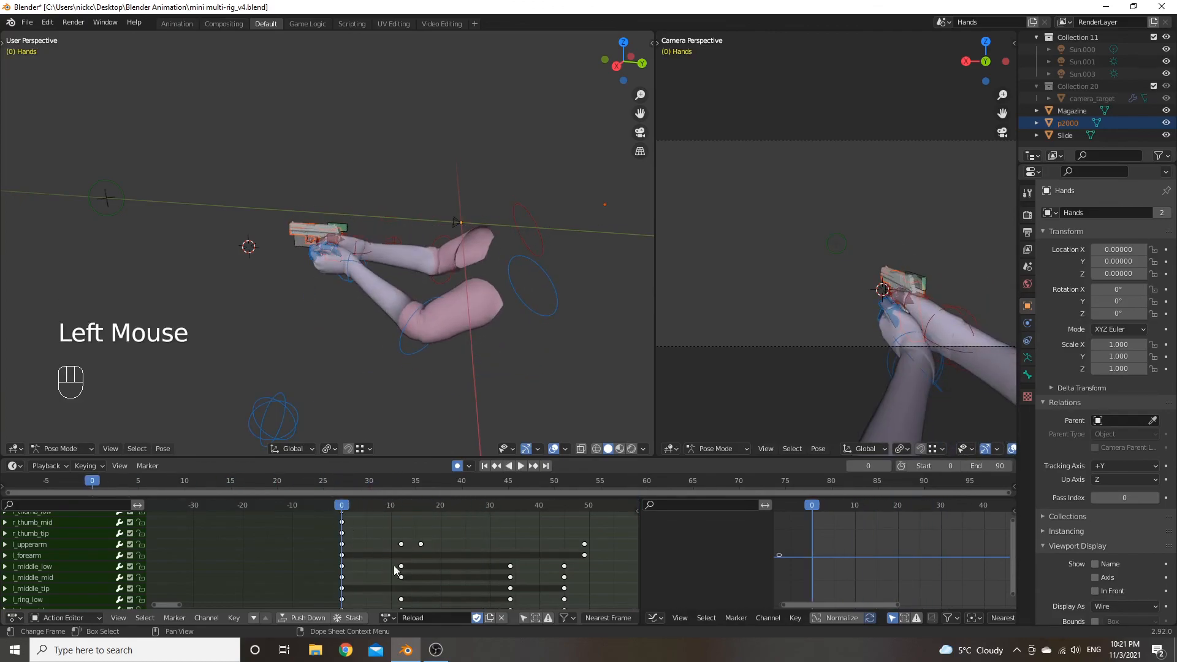
middle_click_drag(449, 307, 429, 321)
scroll(409, 311, "up", 2)
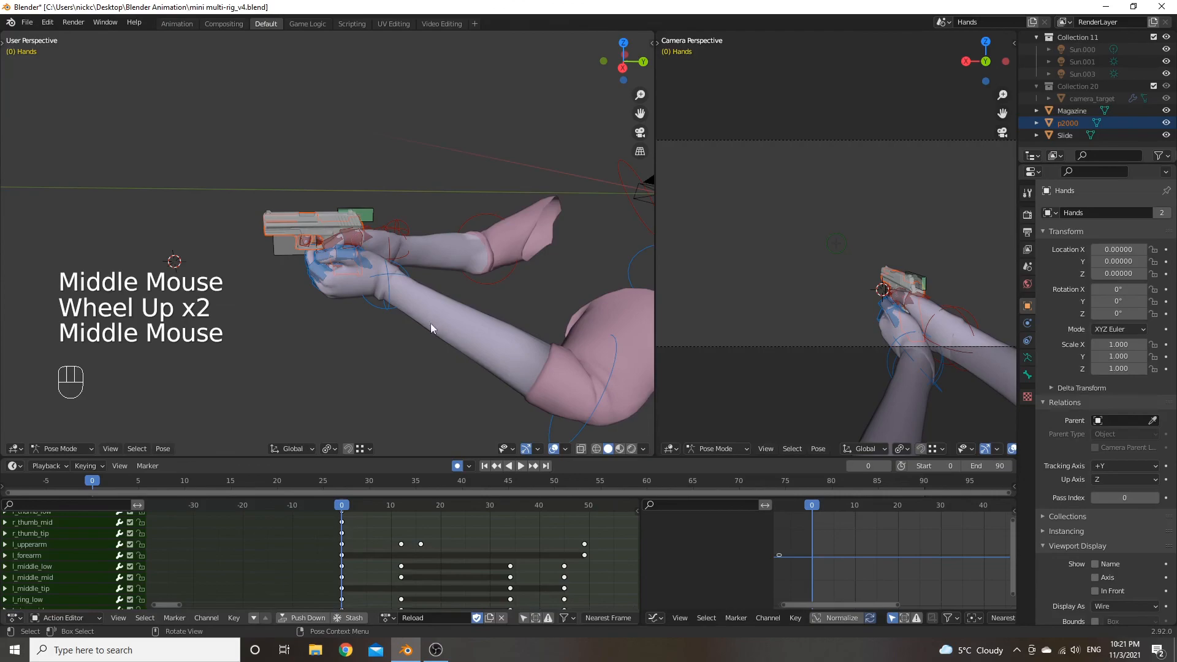